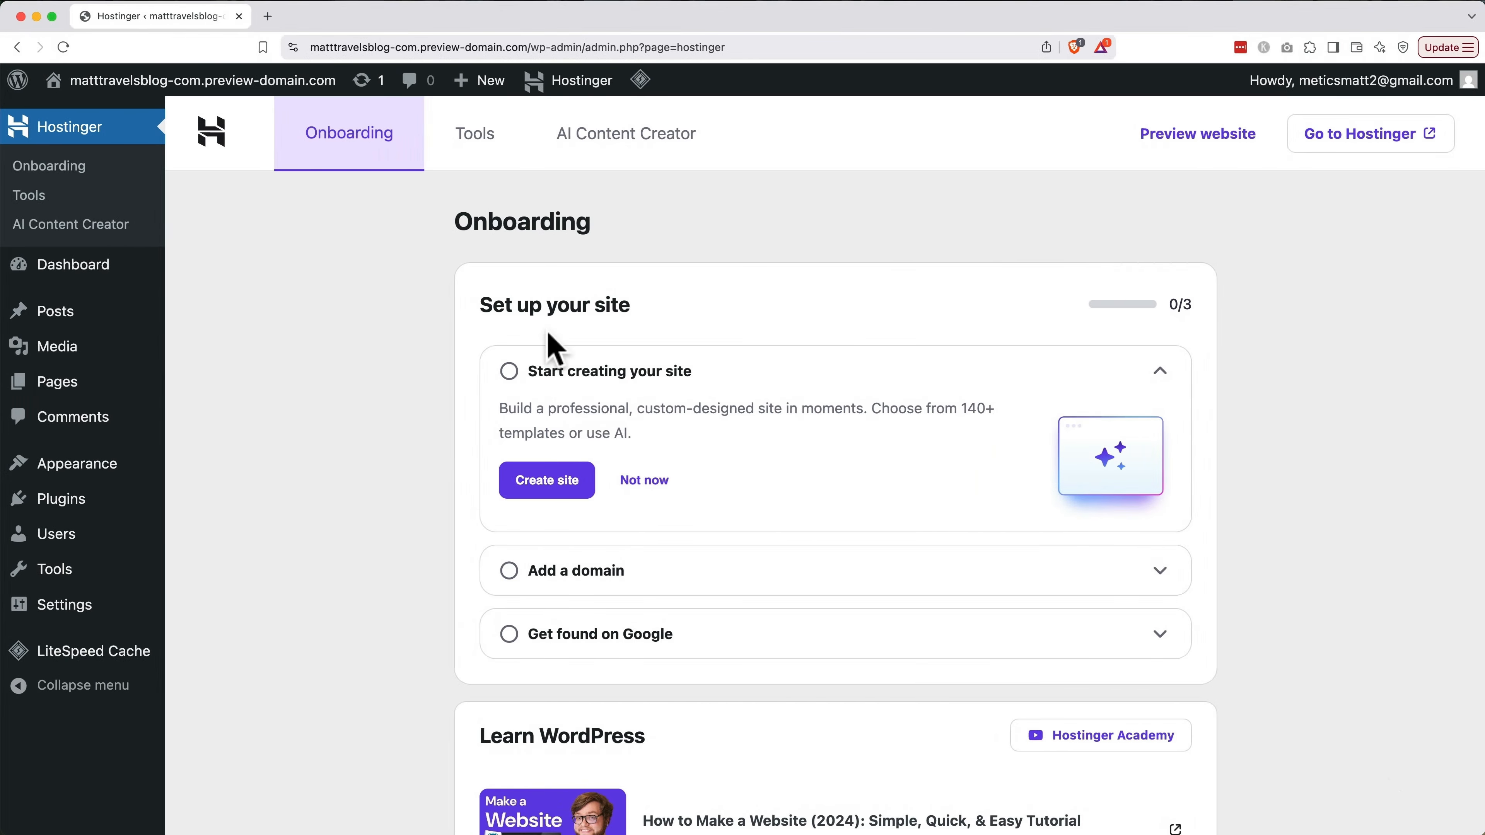
Open matttravelsblog.com in a new browser tab and scroll through the live site
key("super+t")
type("matttravelsblog.com")
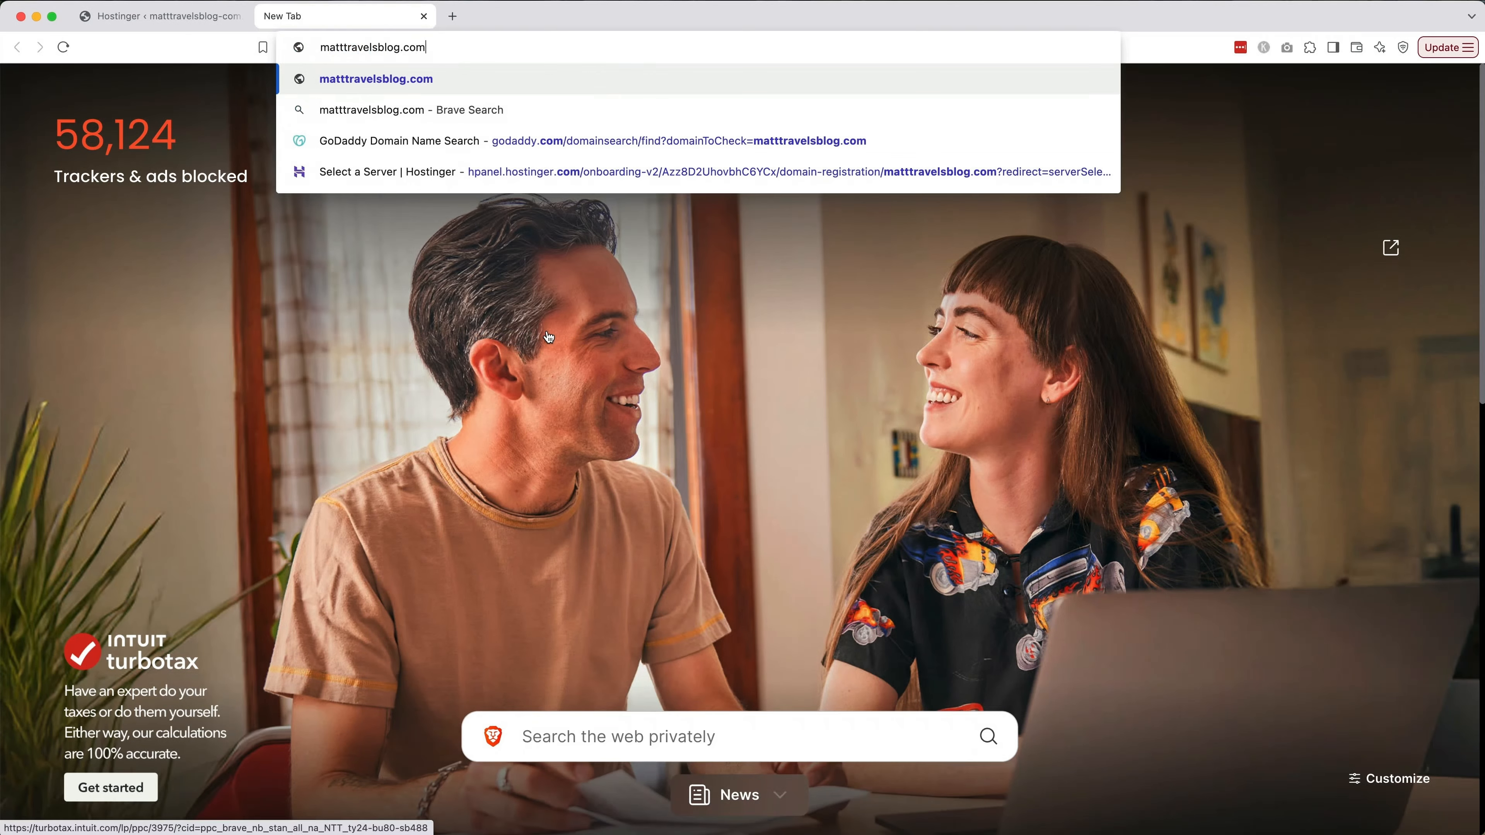
key("Return")
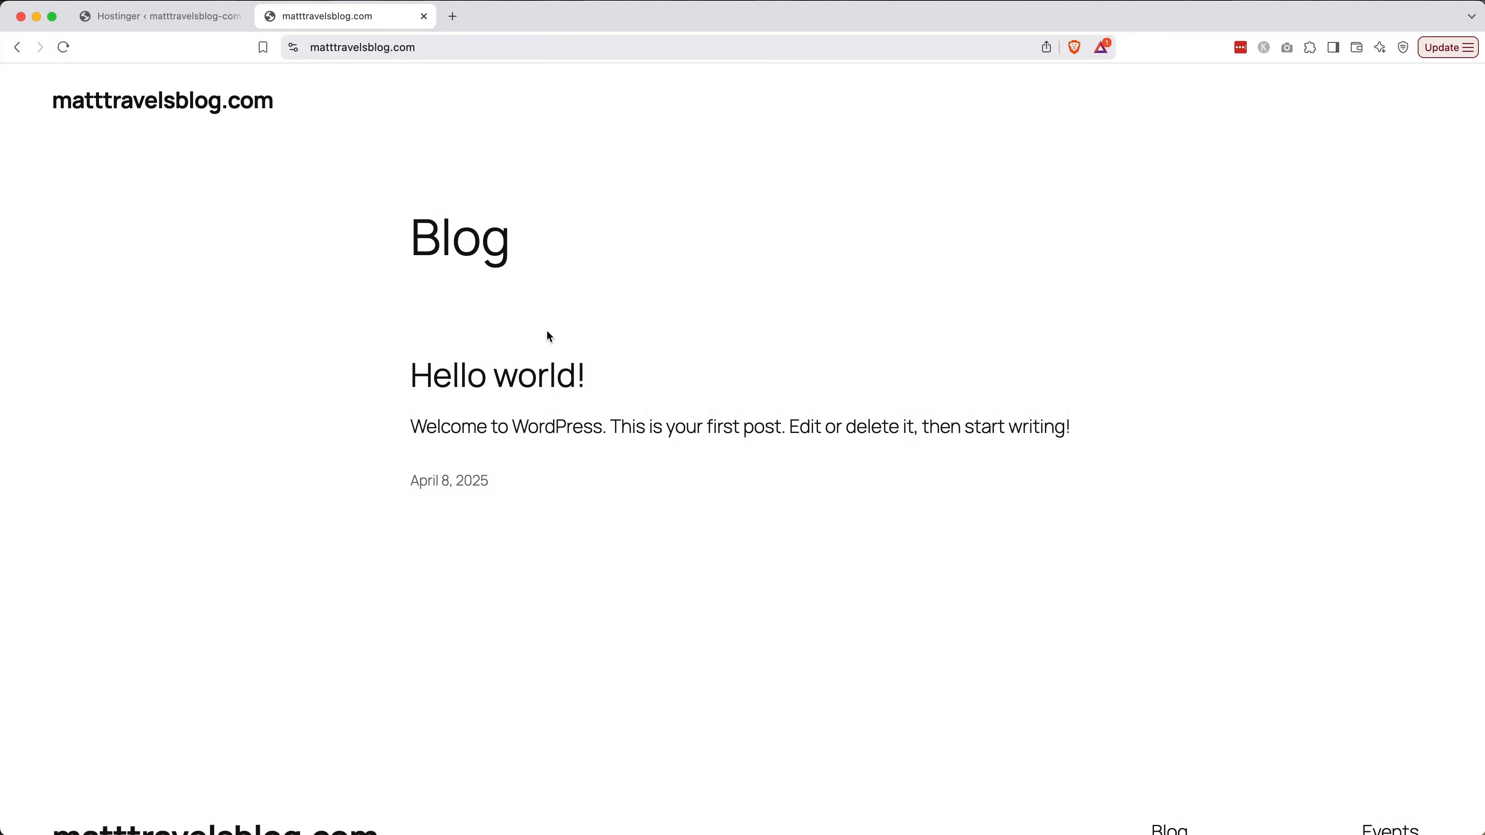
scroll(549, 337, "down", 5)
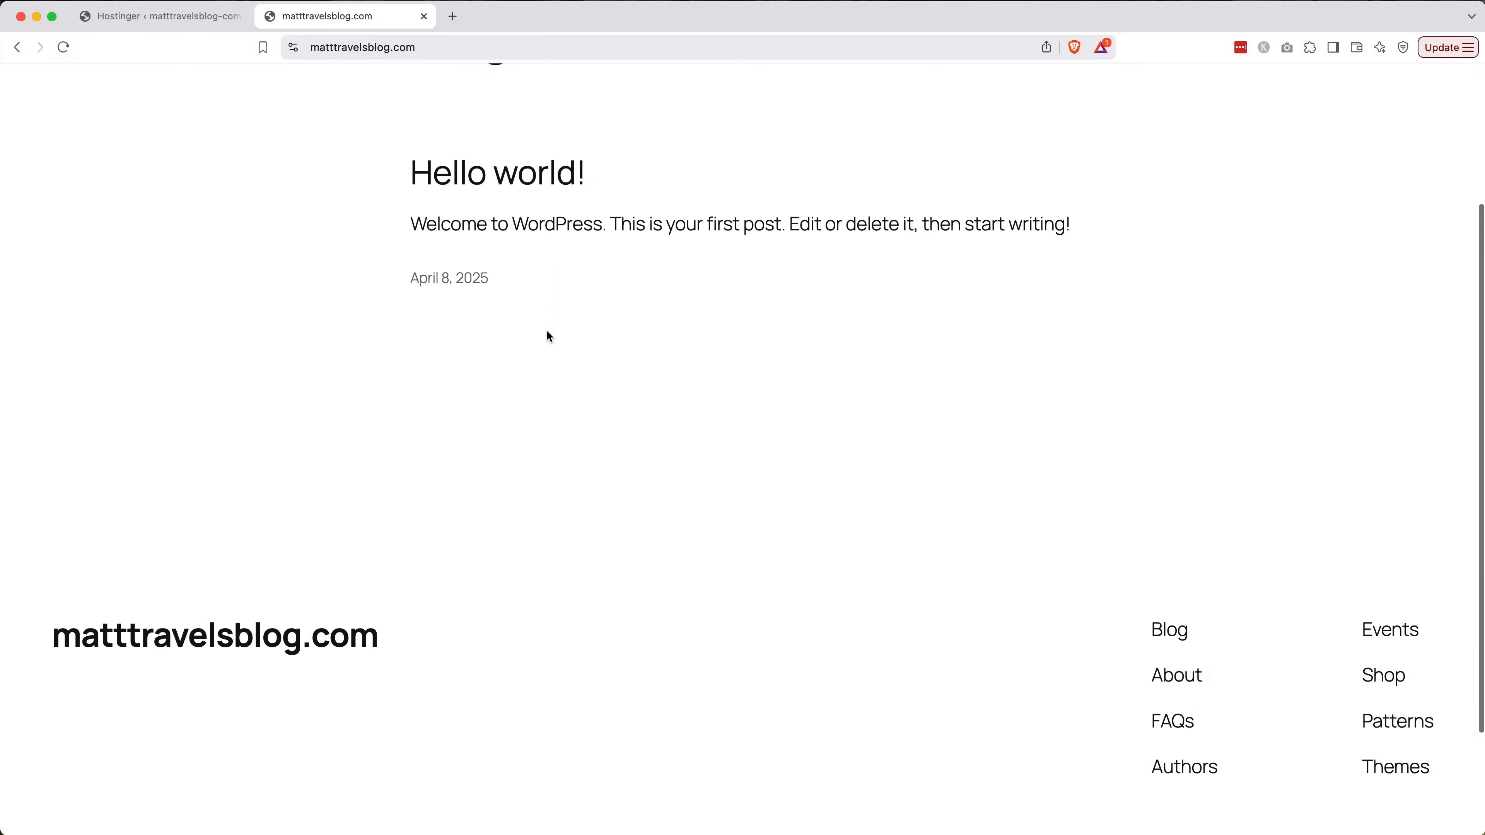
scroll(548, 336, "up", 5)
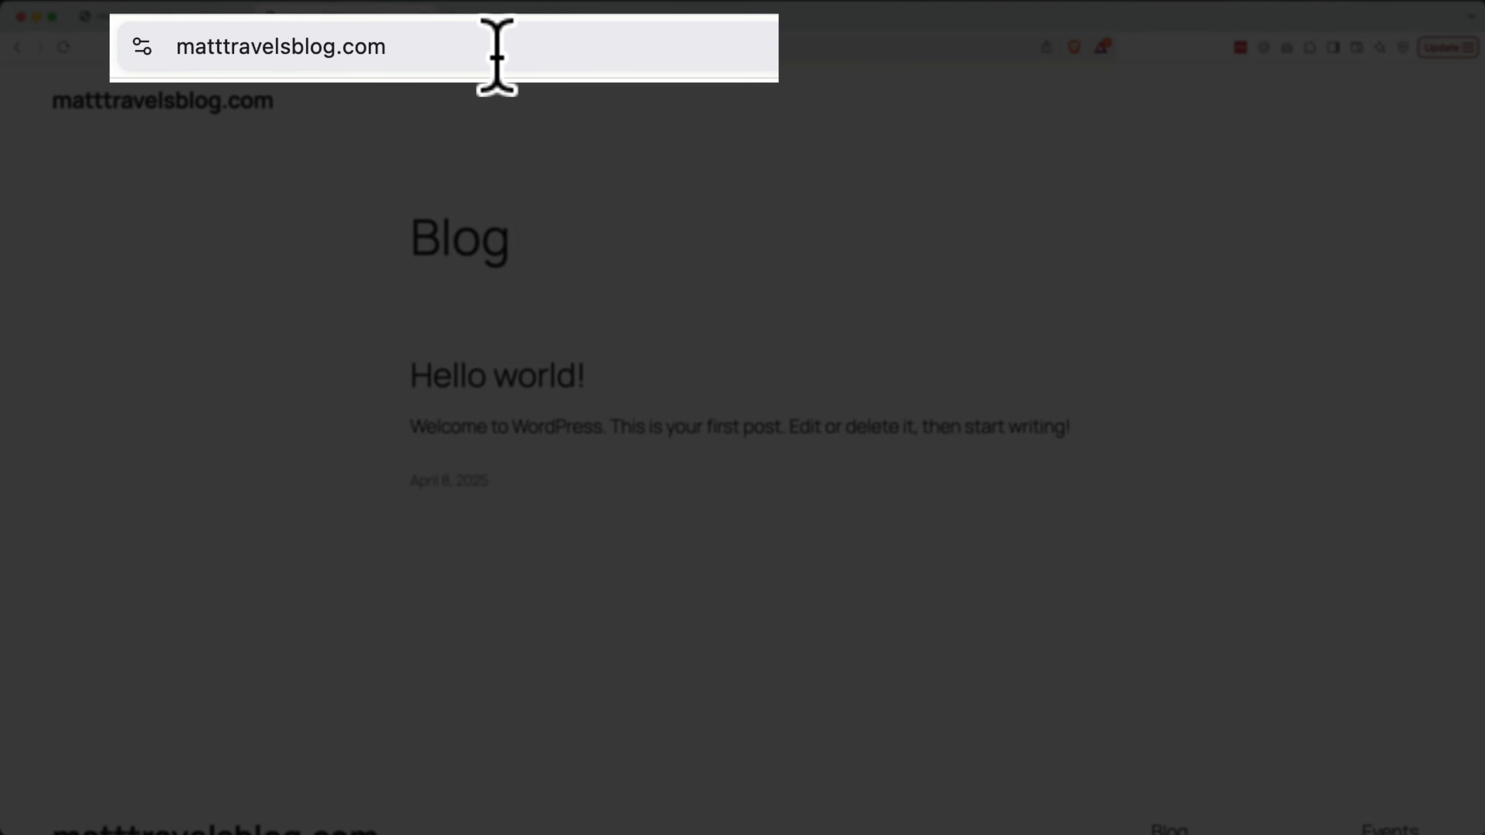
Append /wp-admin to the site address to reach the admin login page
left_click(498, 54)
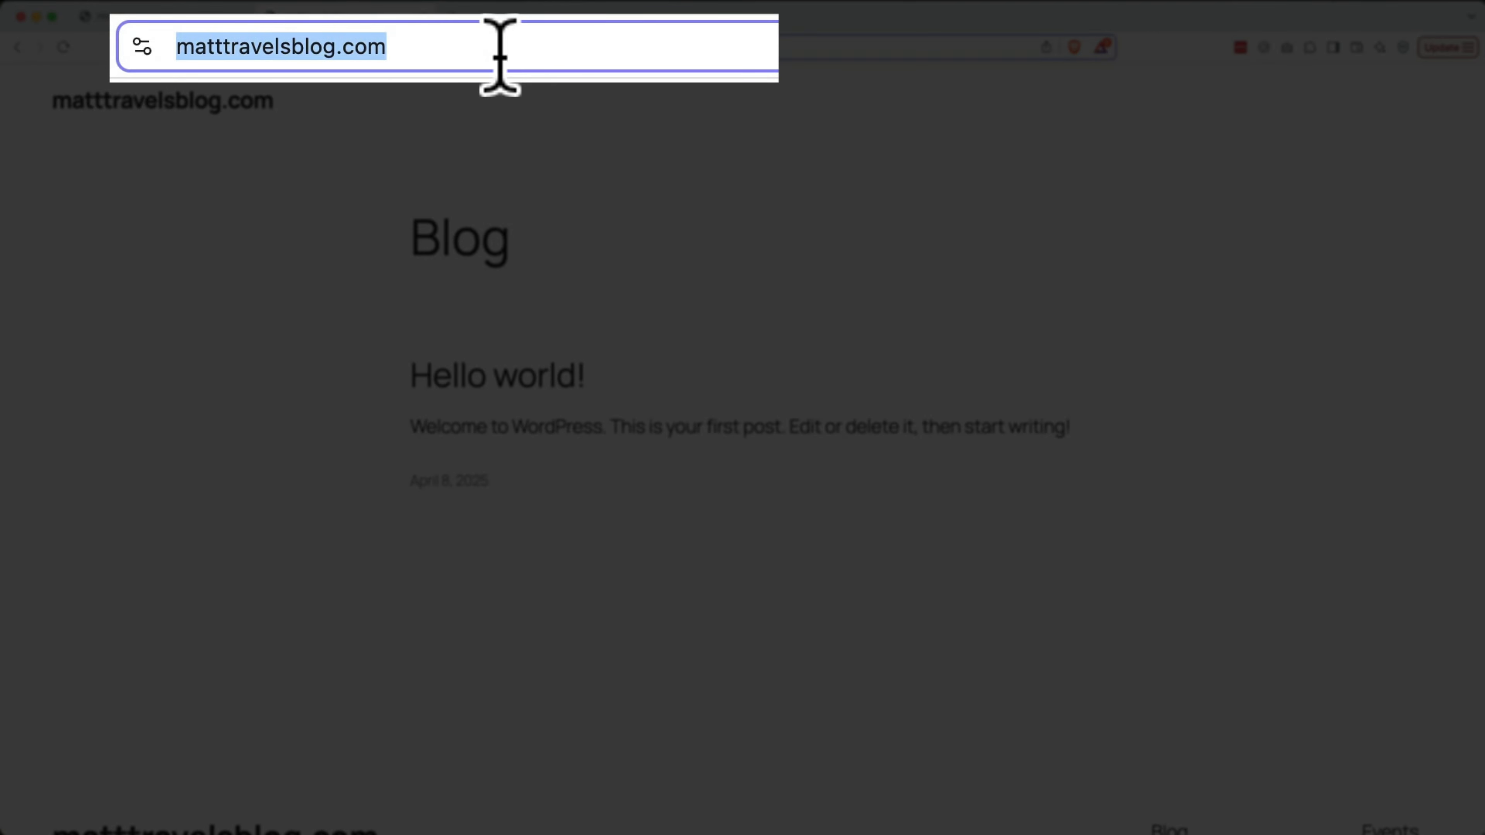
left_click(529, 54)
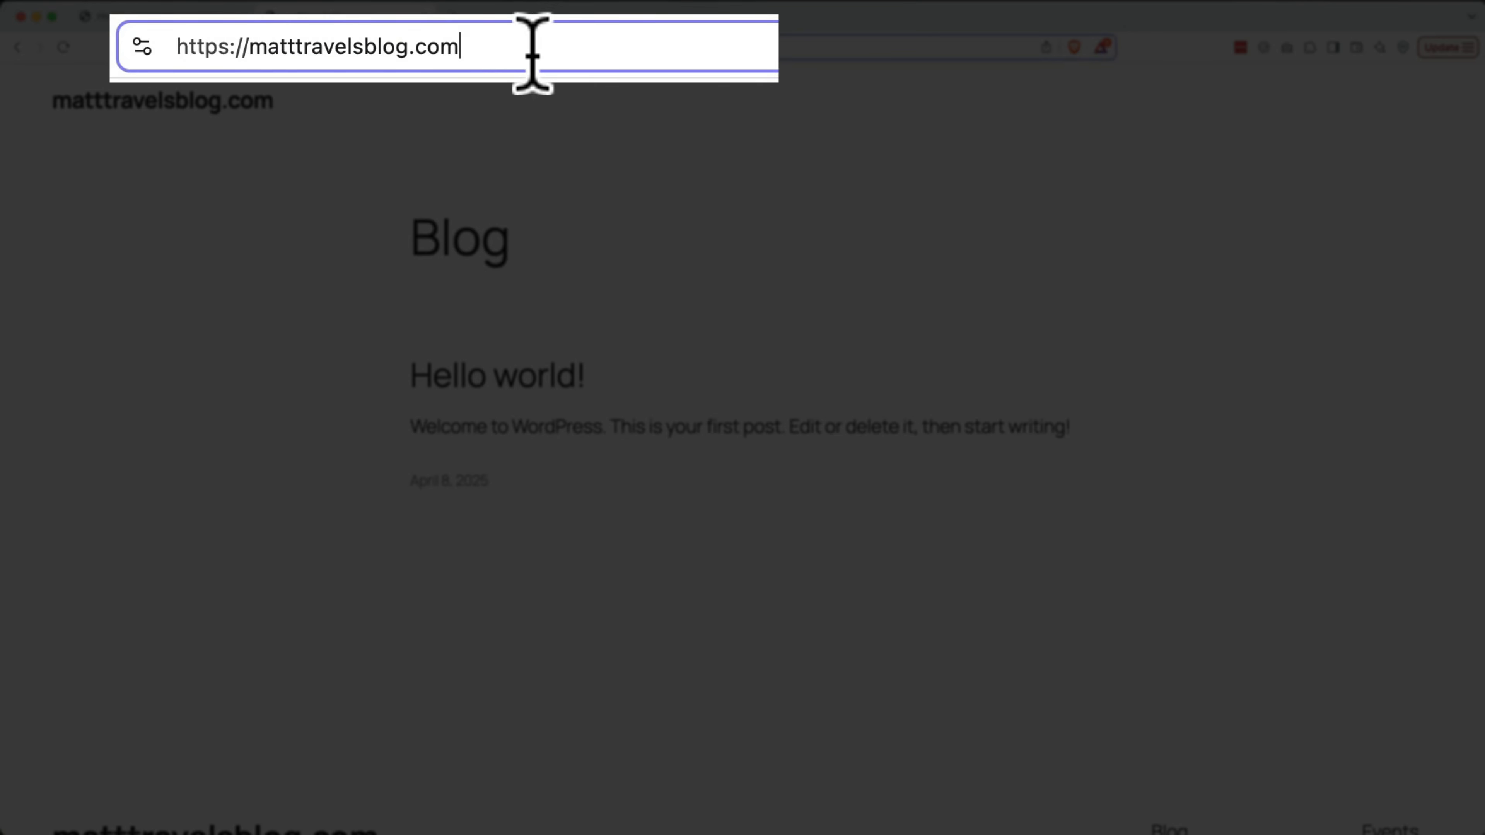
type("/wp")
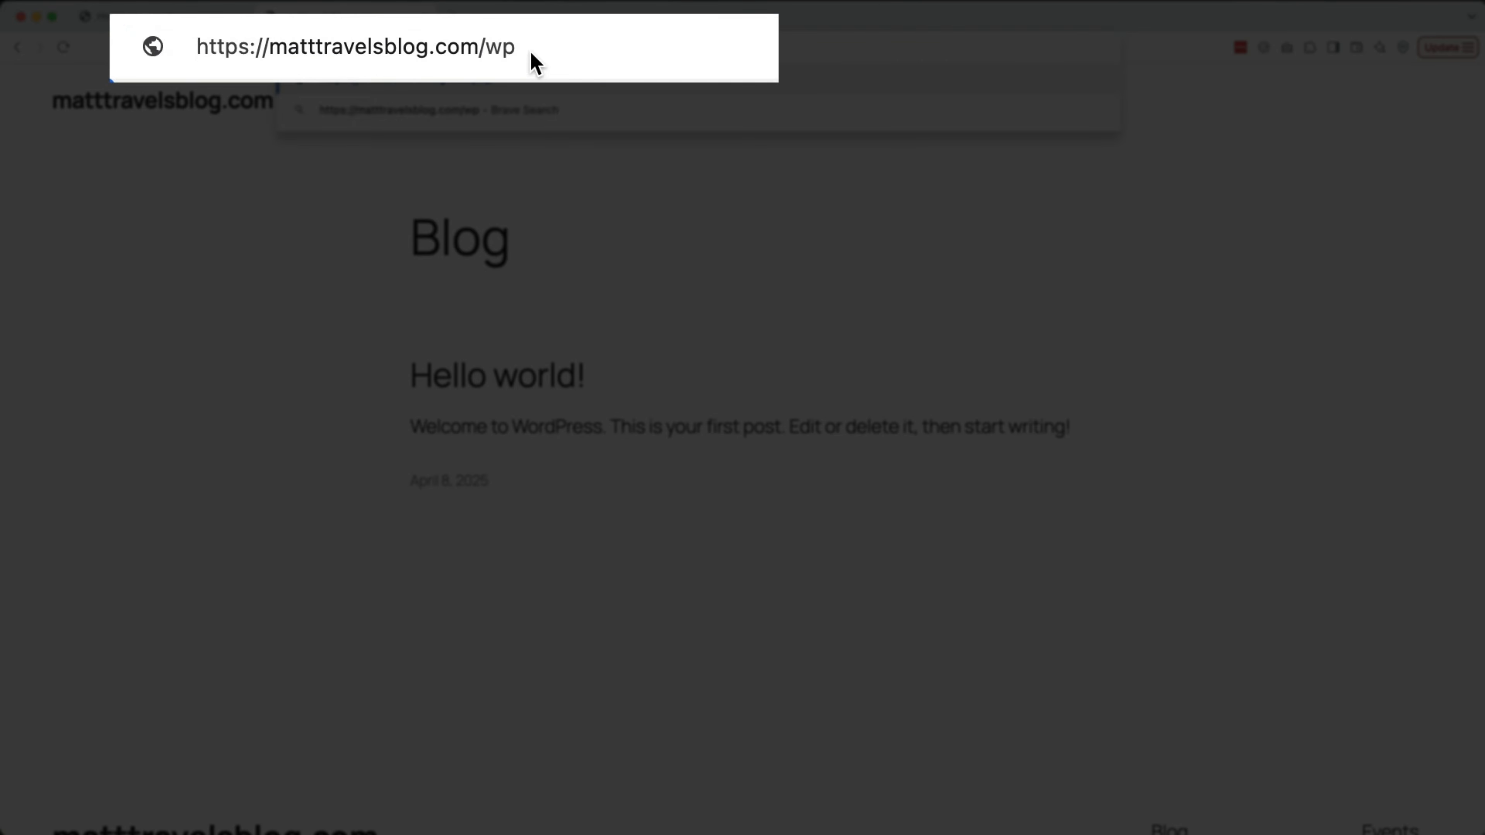
type("-admin")
key("Return")
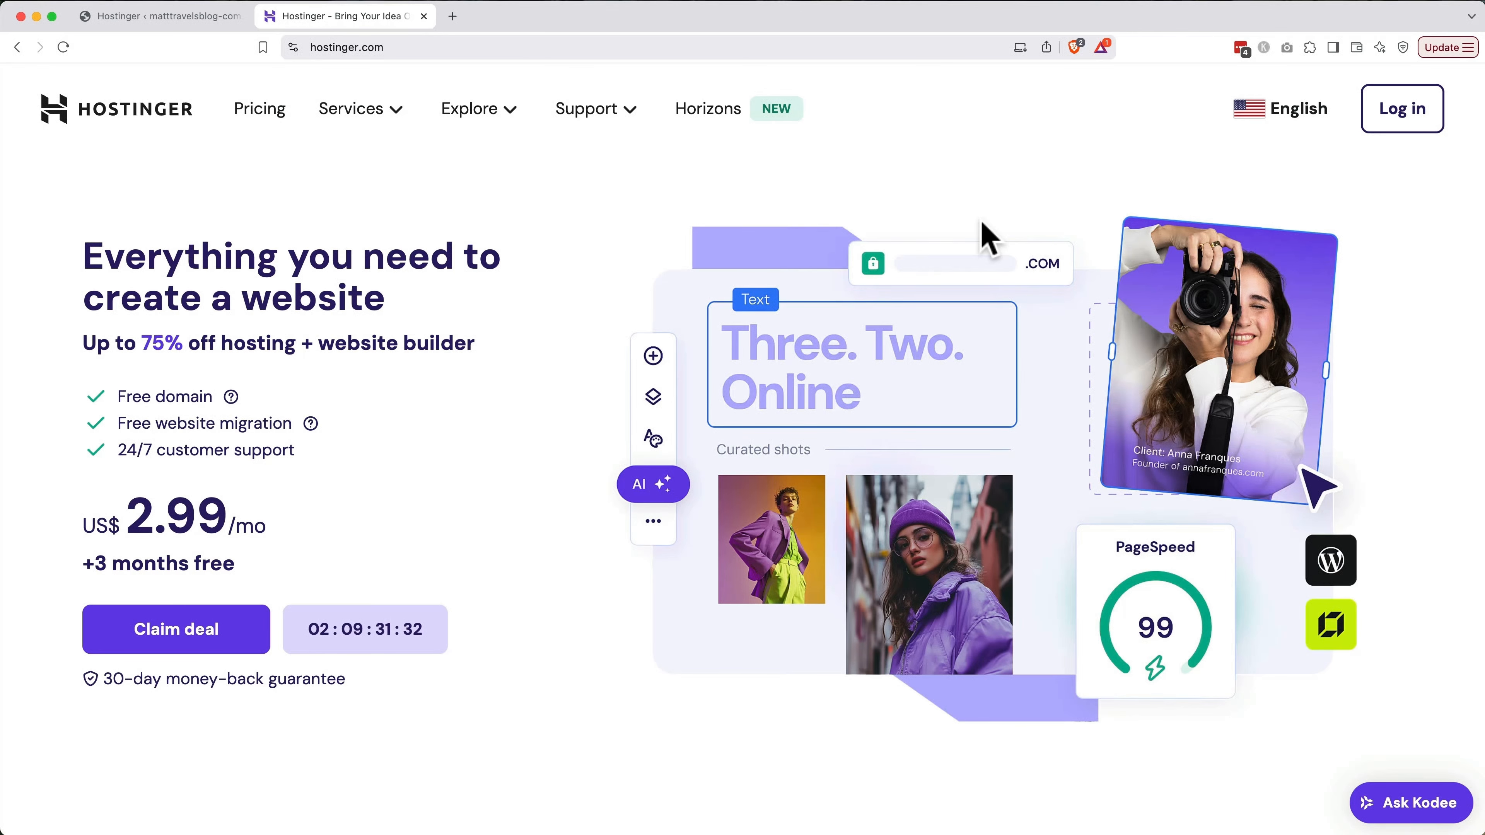
Log in to hPanel and open WordPress Admin for matttravelsblog.com from Websites
left_click(1406, 111)
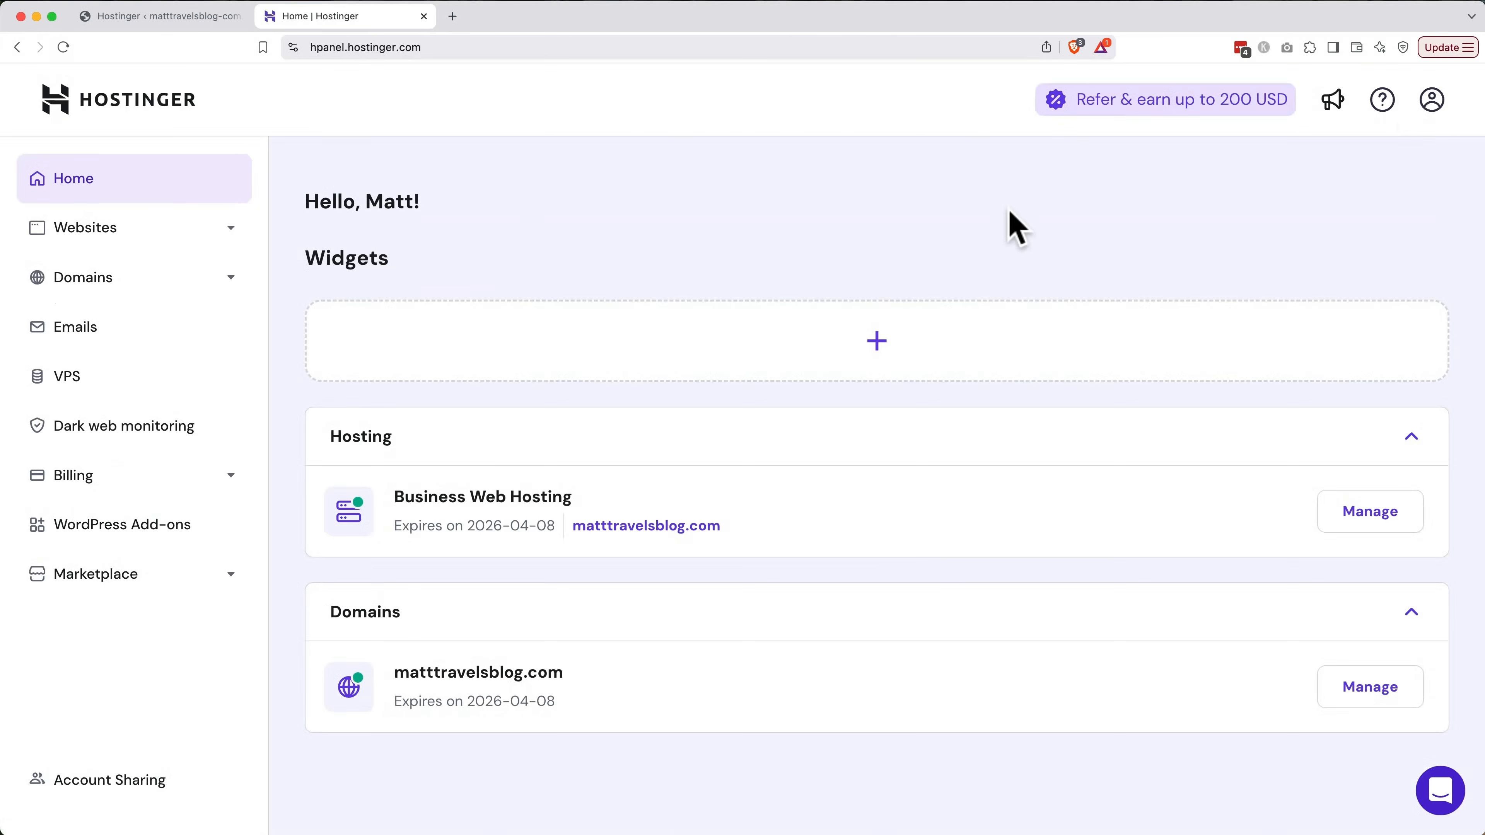
left_click(37, 237)
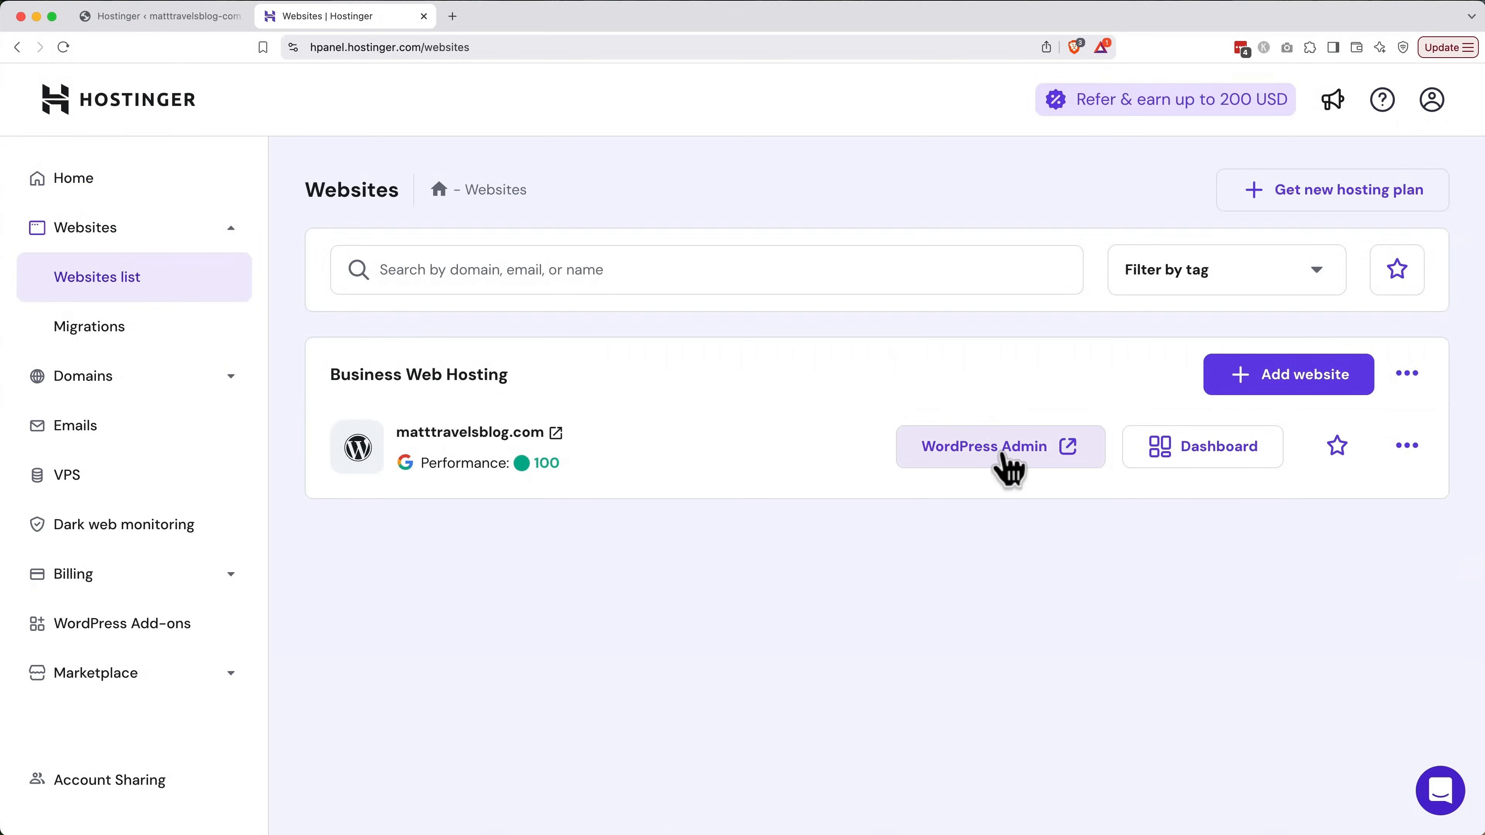
left_click(1003, 463)
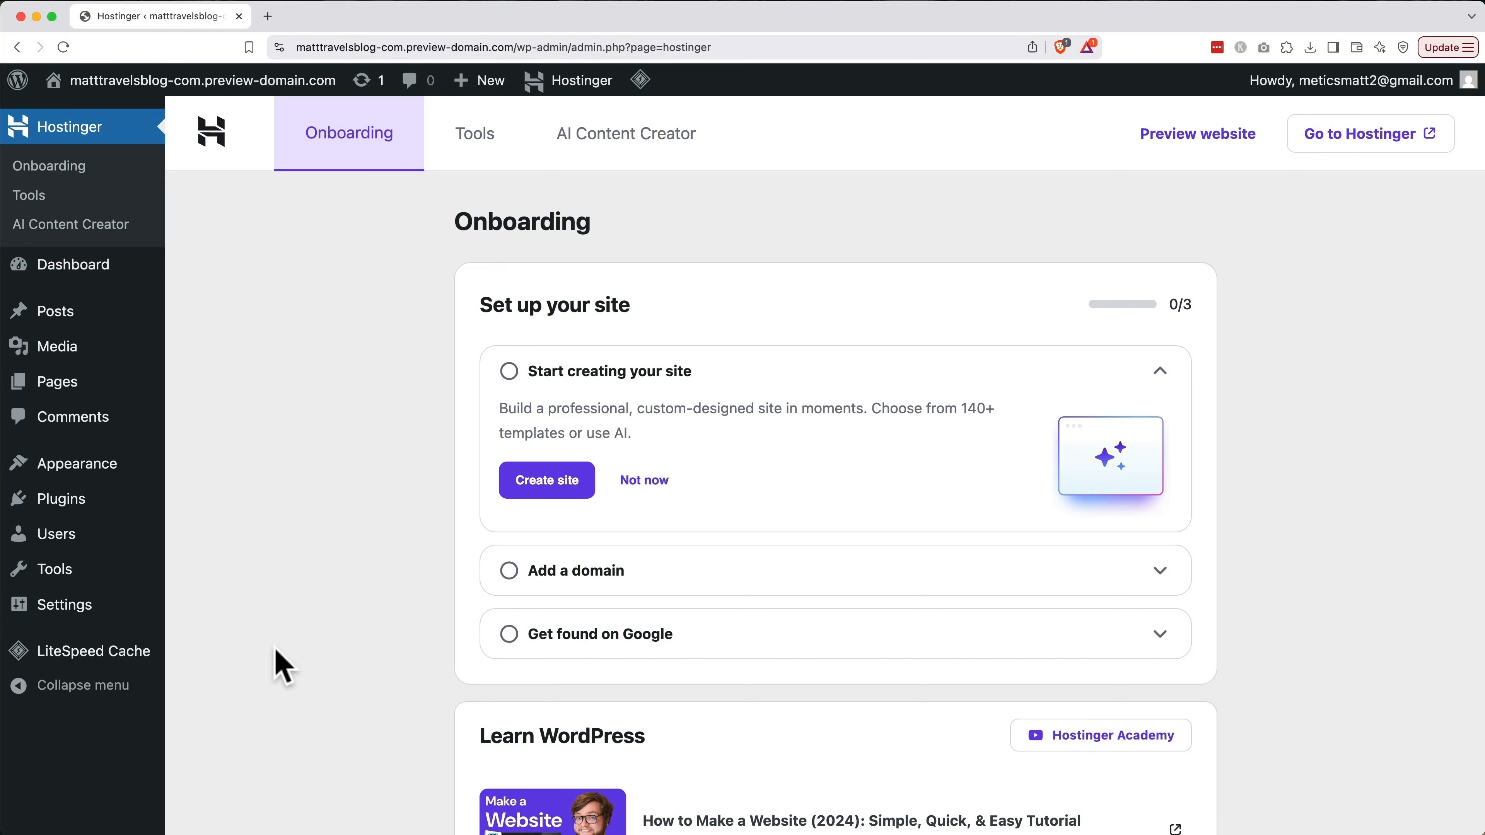
Open the Plugins page from the WordPress admin sidebar
left_click(77, 500)
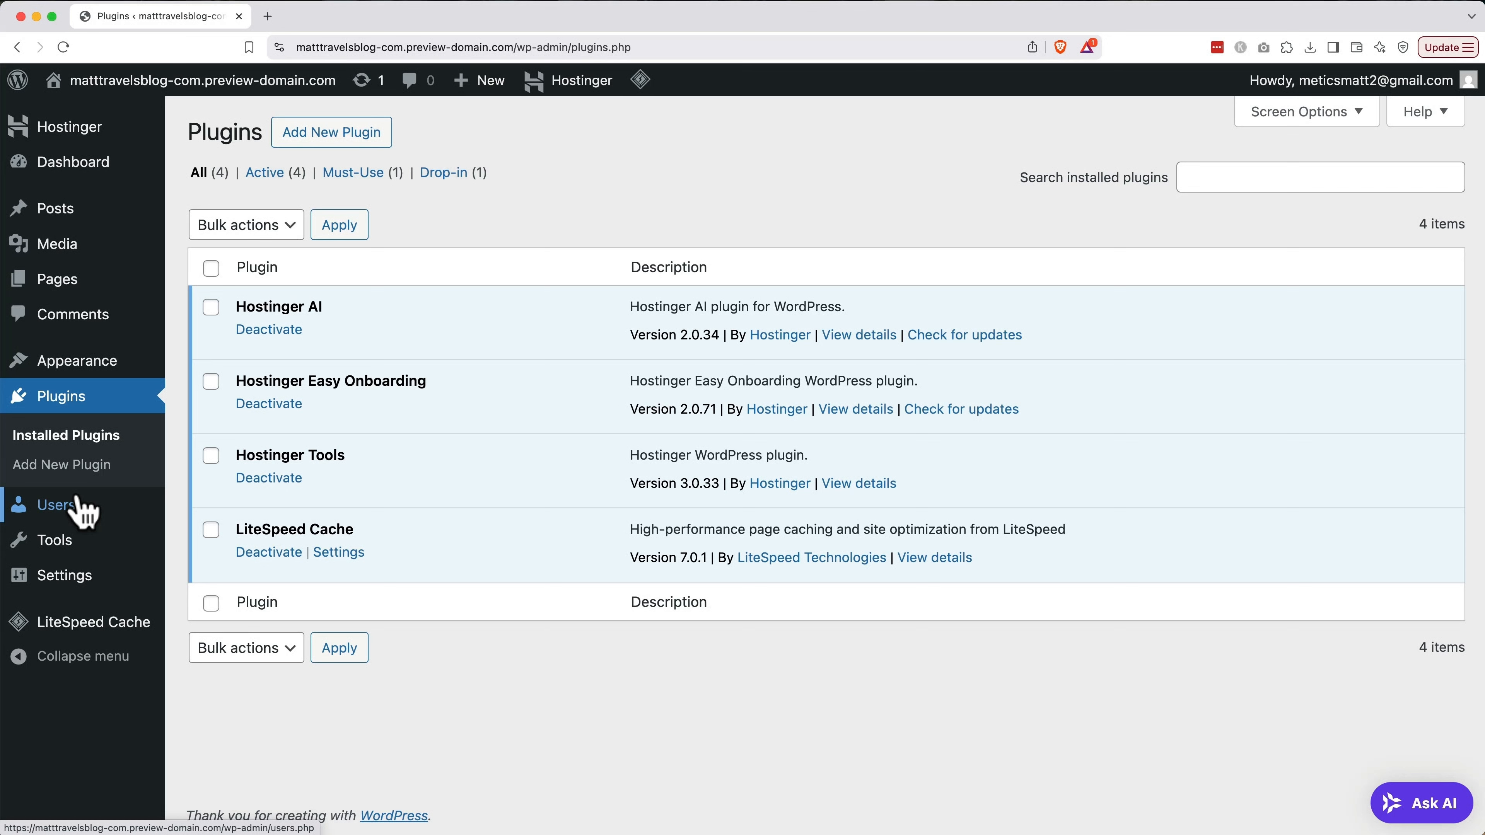
Search for 'starter templates', install and activate the plugin, and launch its setup
left_click(326, 145)
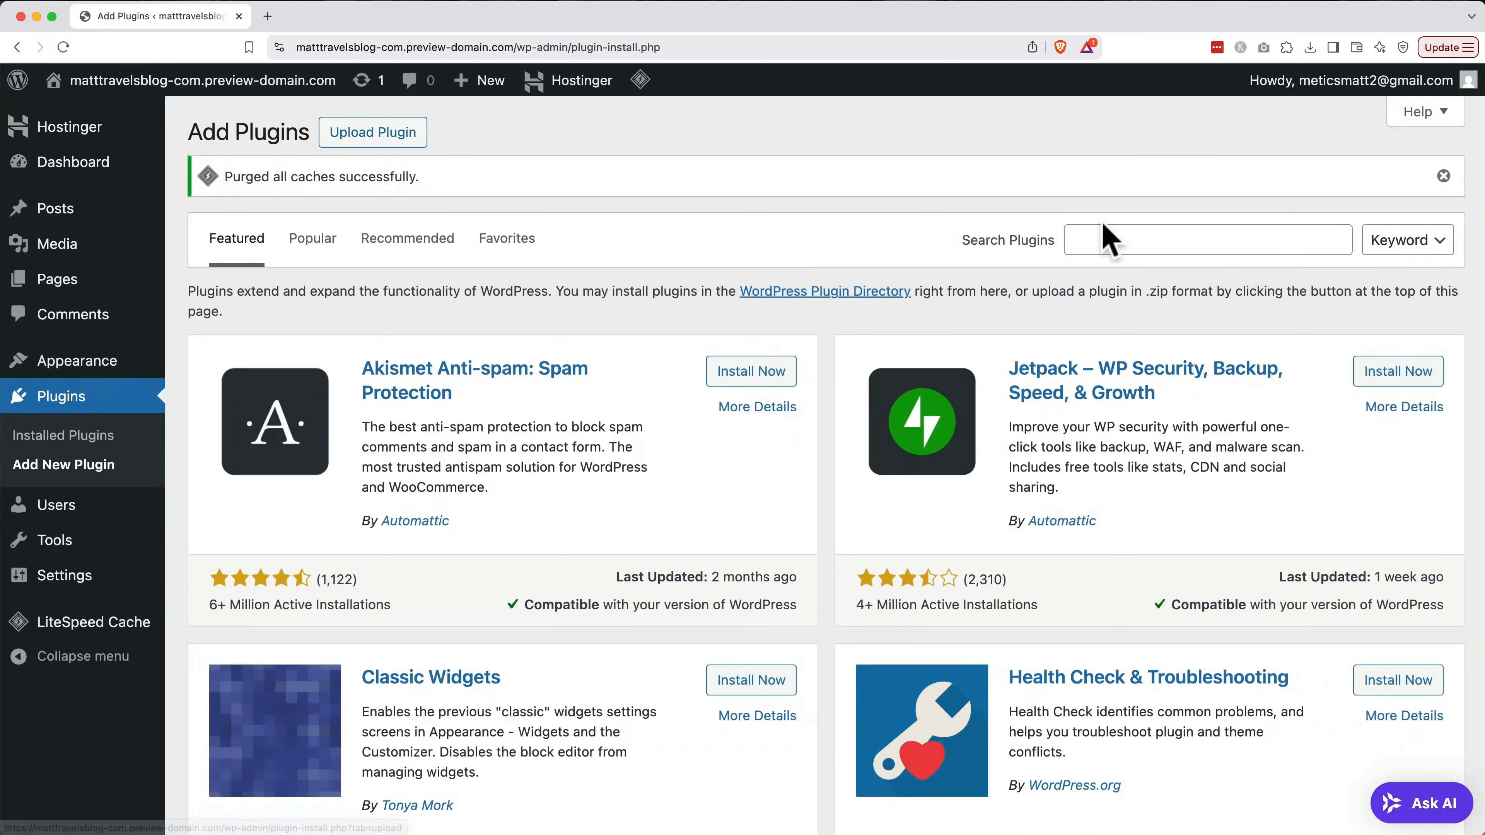
left_click(1115, 237)
type("starter templates")
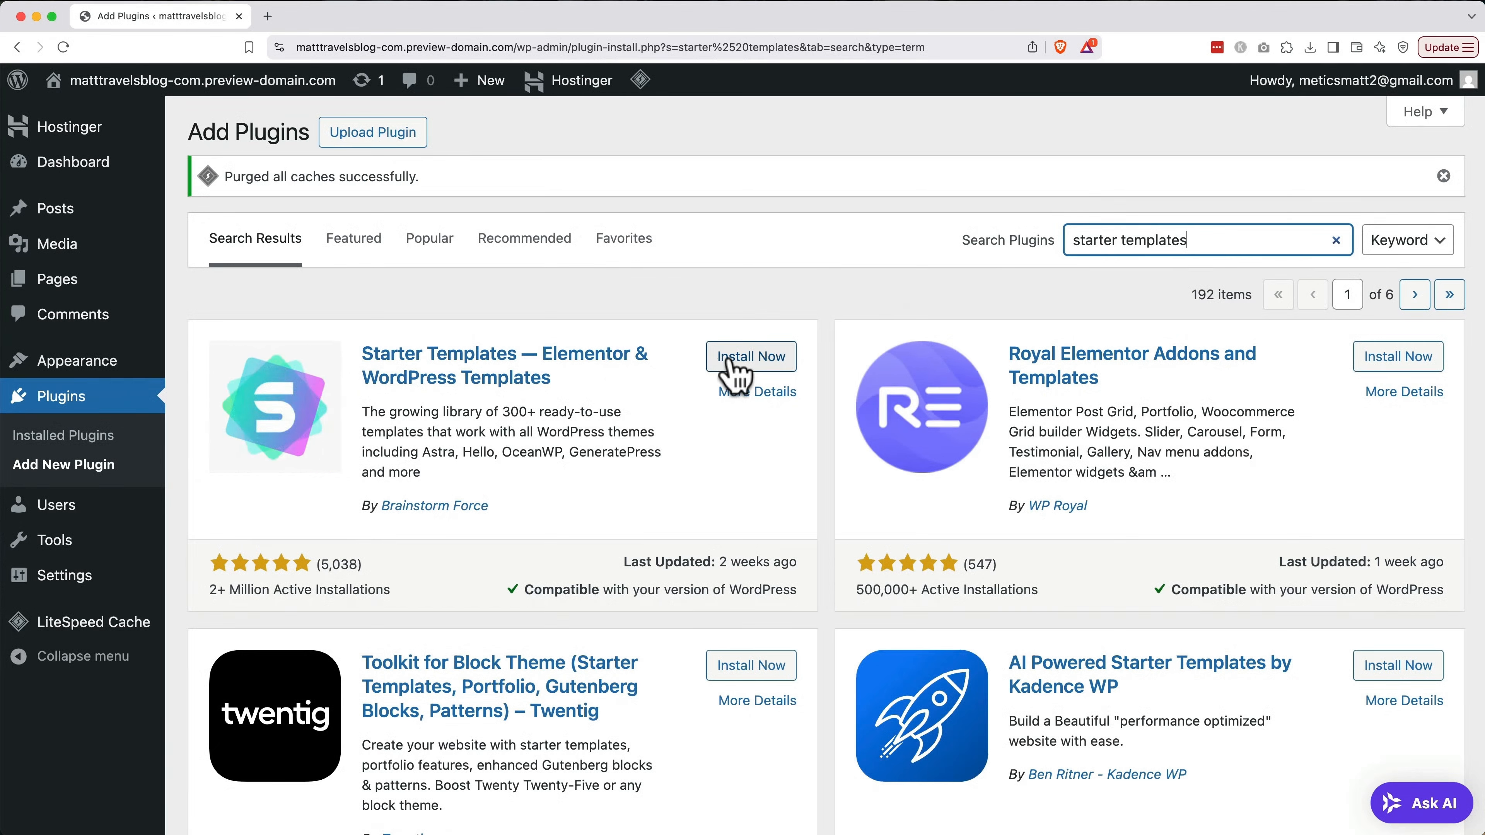
left_click(738, 361)
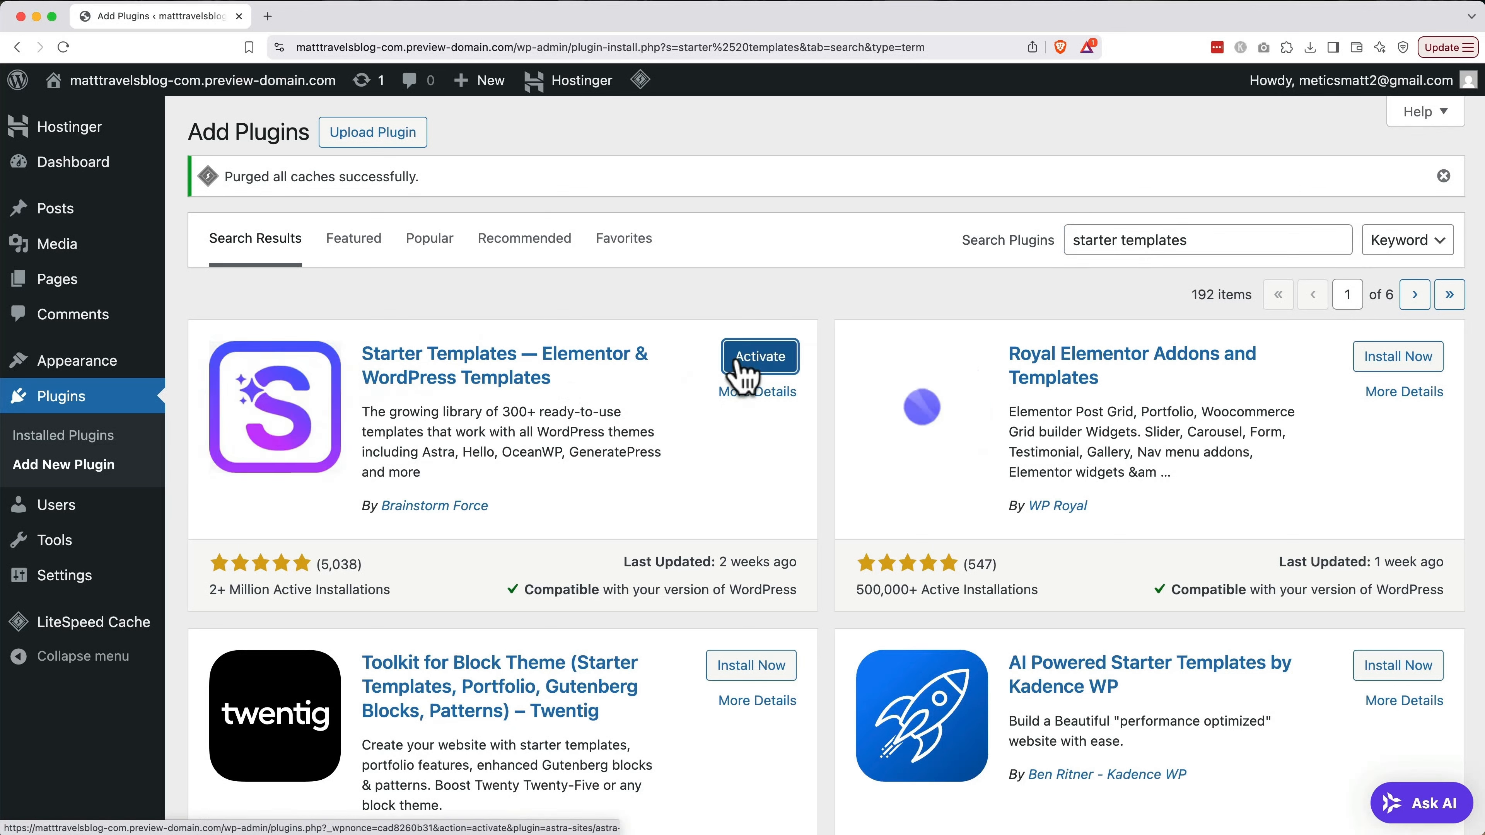
left_click(751, 365)
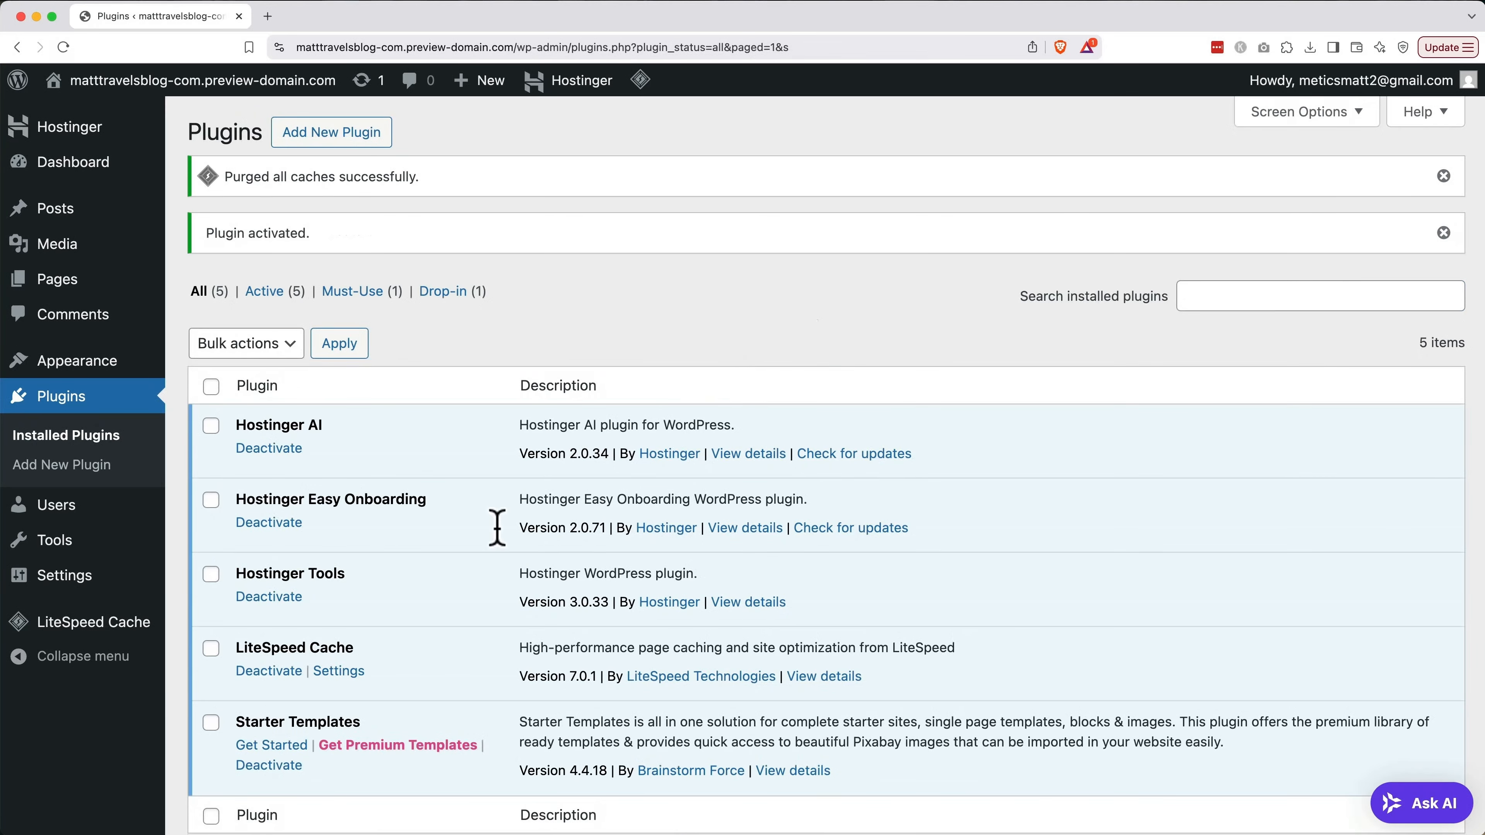
left_click(264, 748)
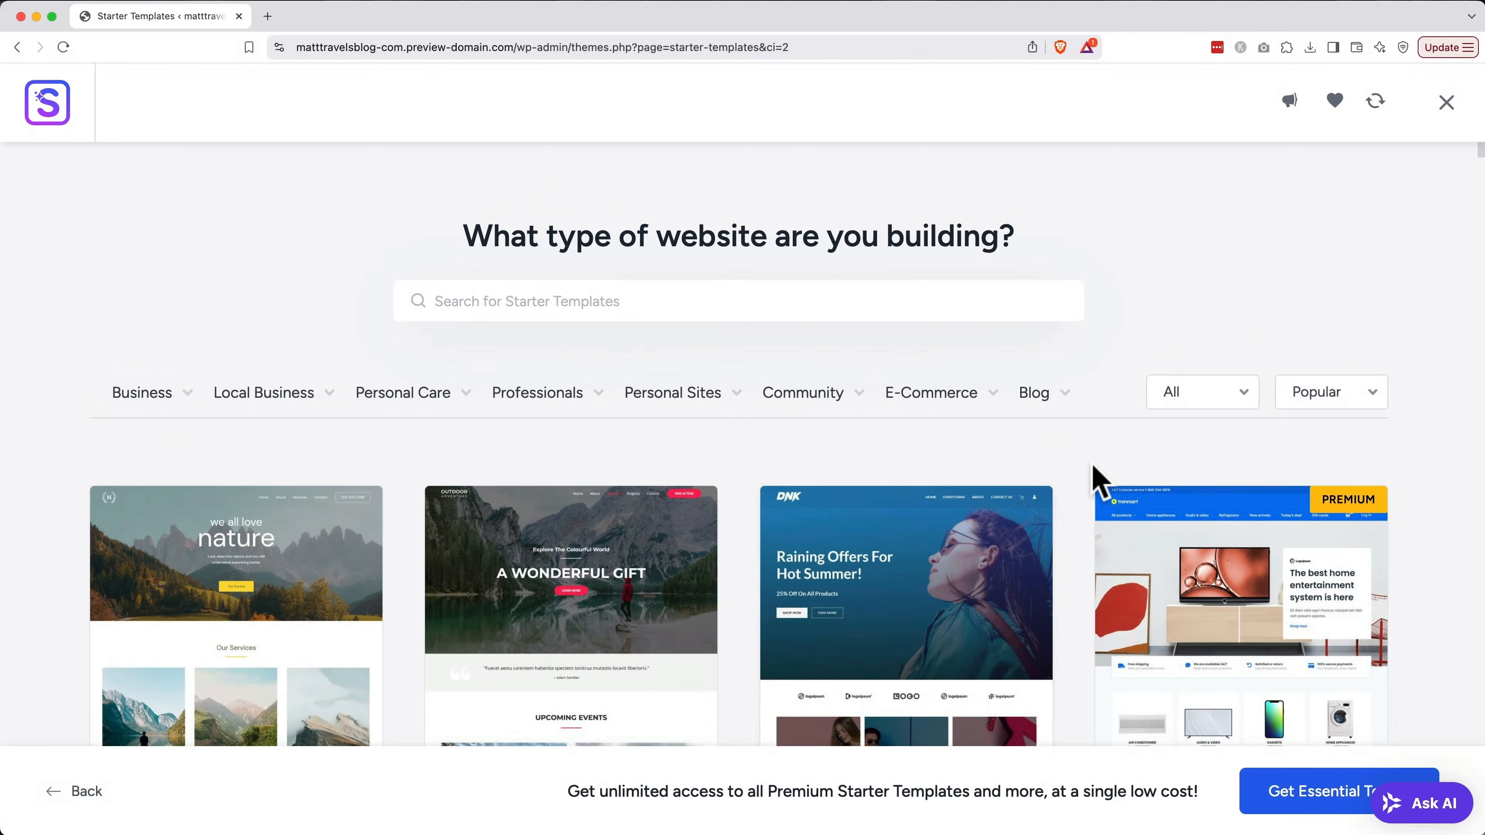
Filter the template library to Blog > Travel Blog and select the Travel Blog template
mouse_move(1044, 406)
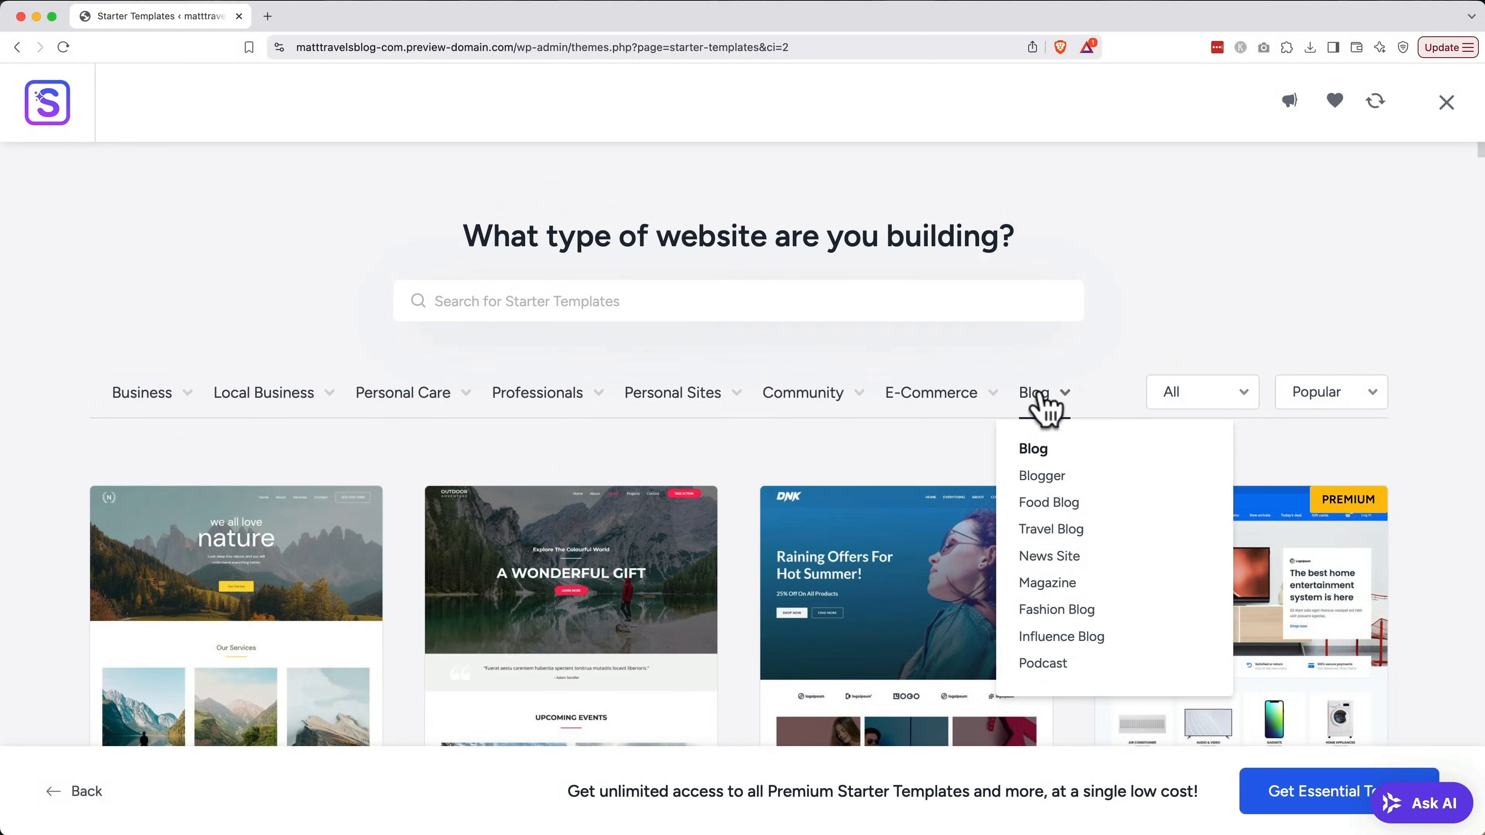
left_click(1040, 530)
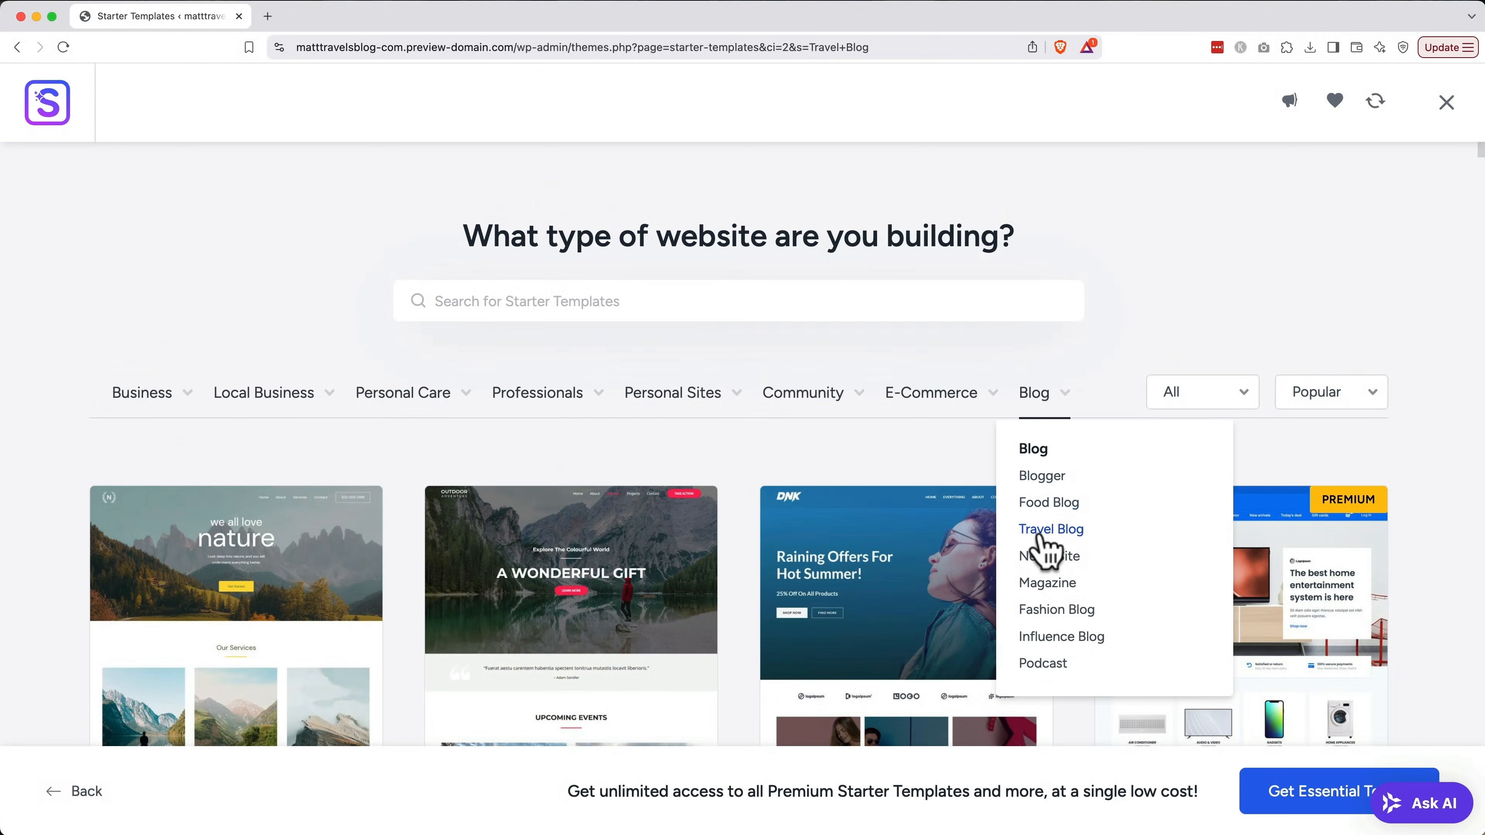
scroll(924, 523, "down", 4)
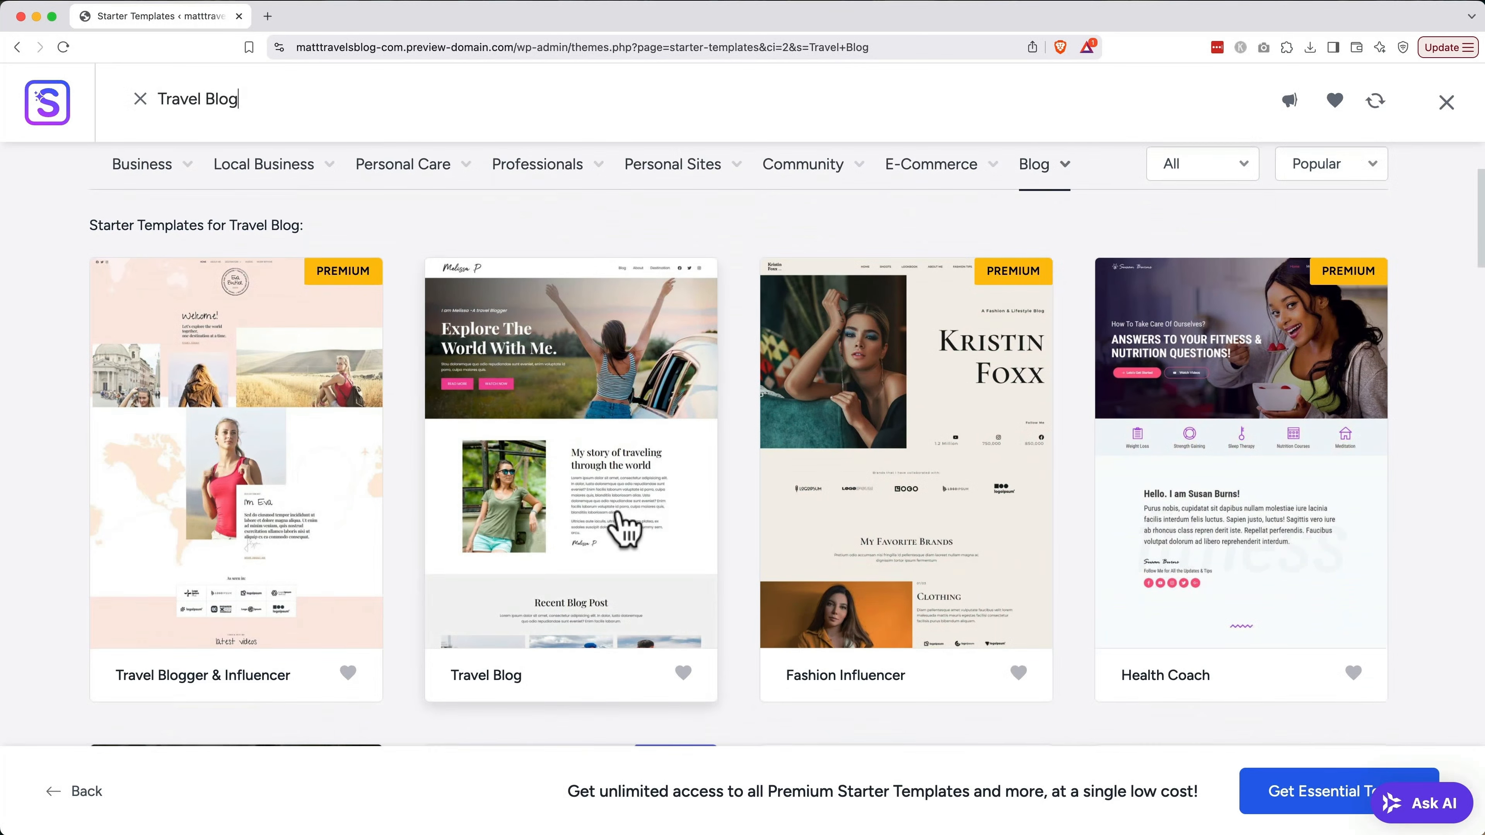
left_click(586, 522)
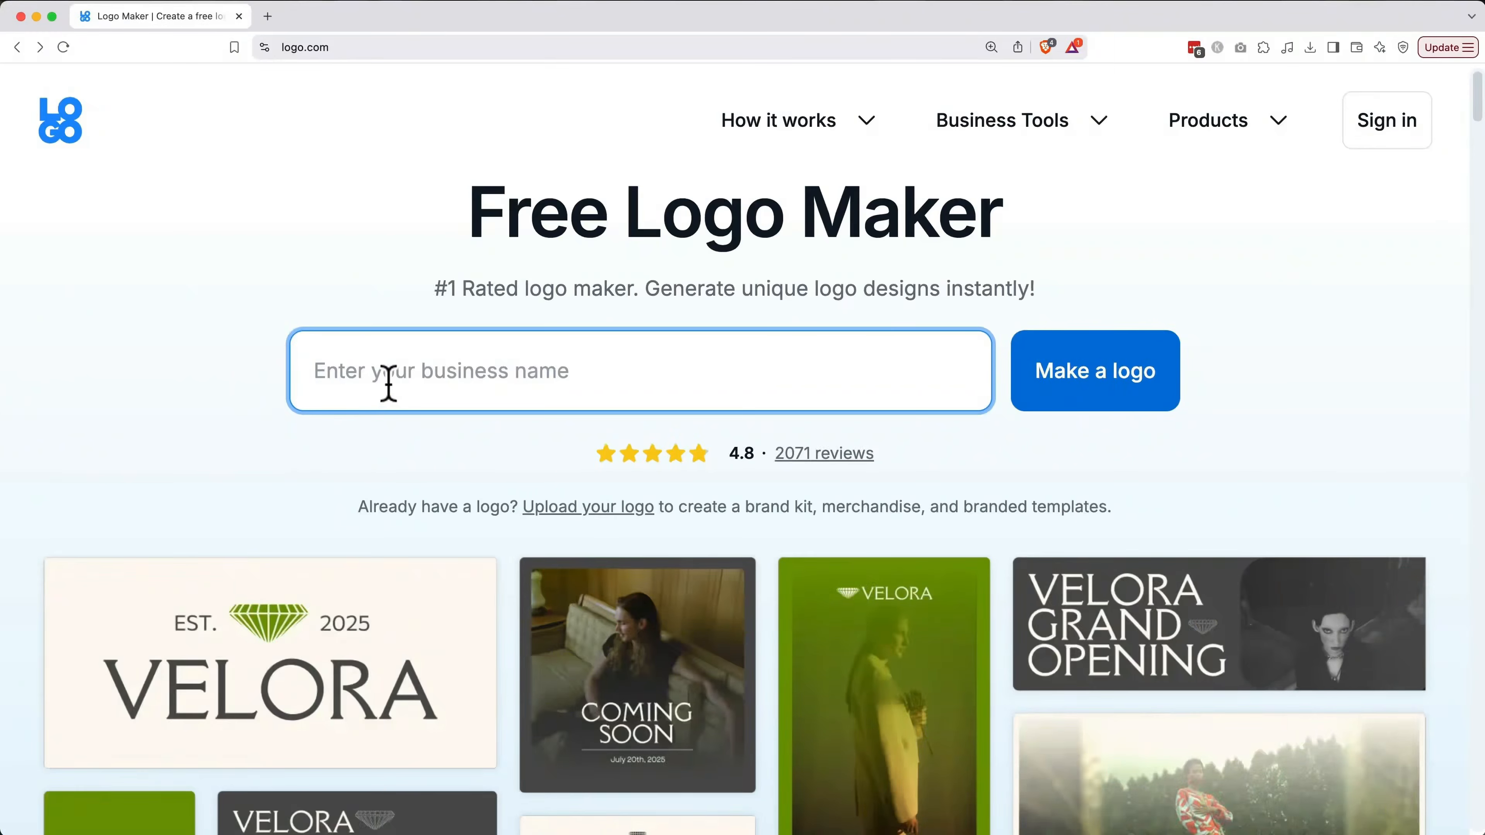
Generate a 'Matt Travels' logo on LOGO.com with no slogan and the Blog industry
left_click(388, 383)
type("Matt T")
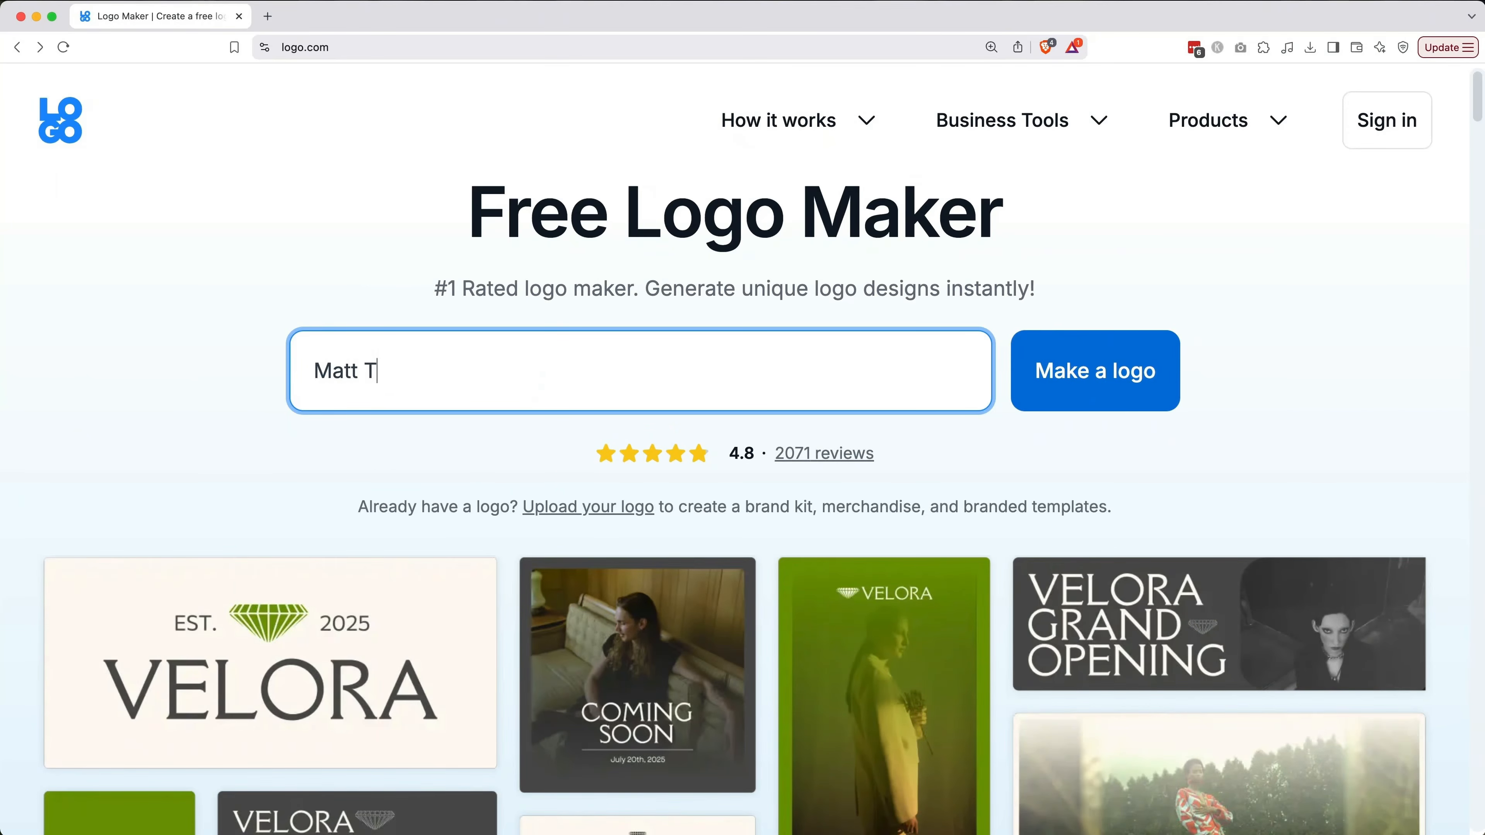
type("ravels")
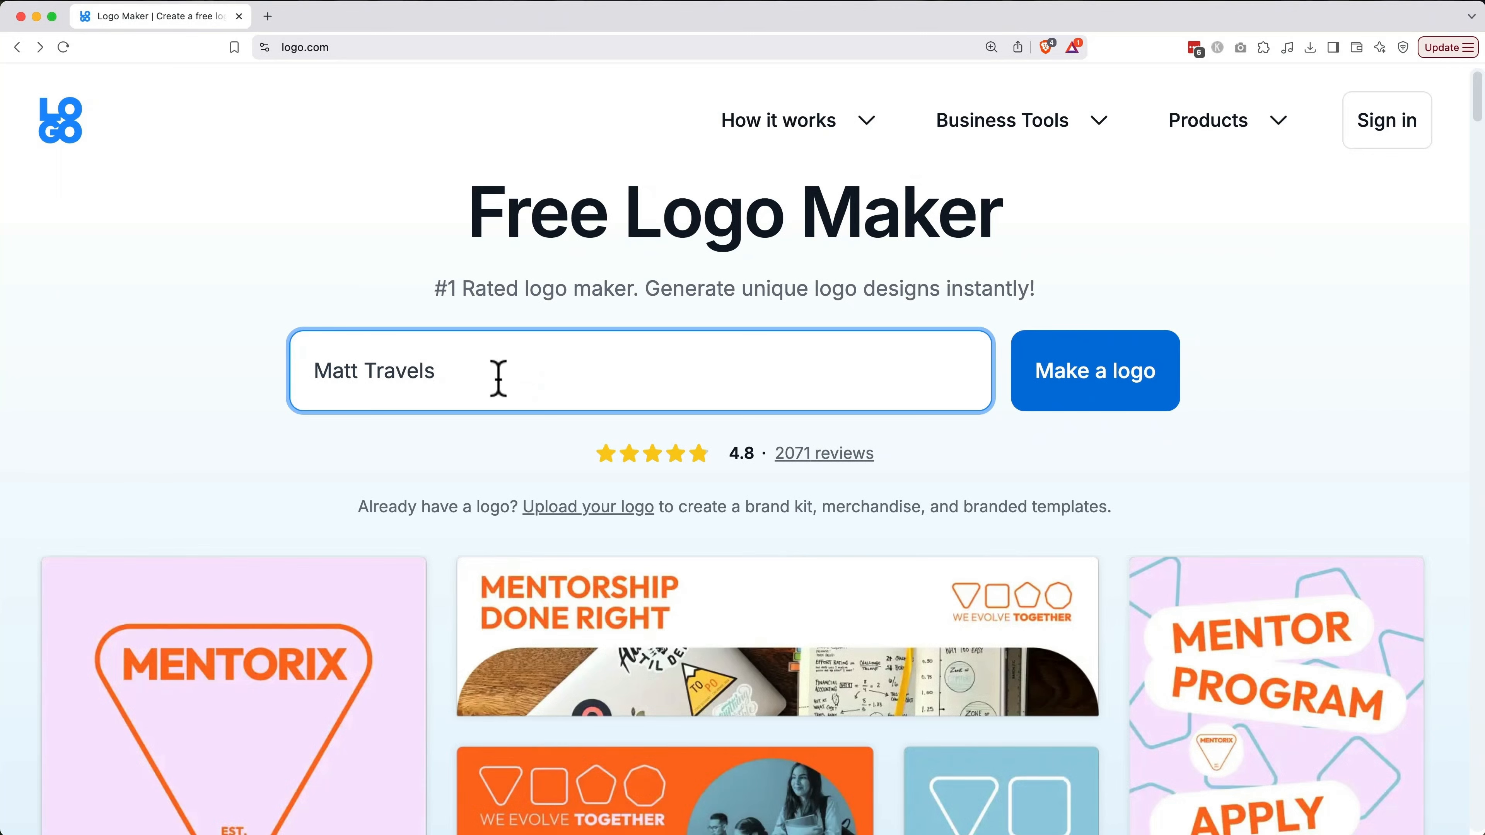
left_click(1024, 373)
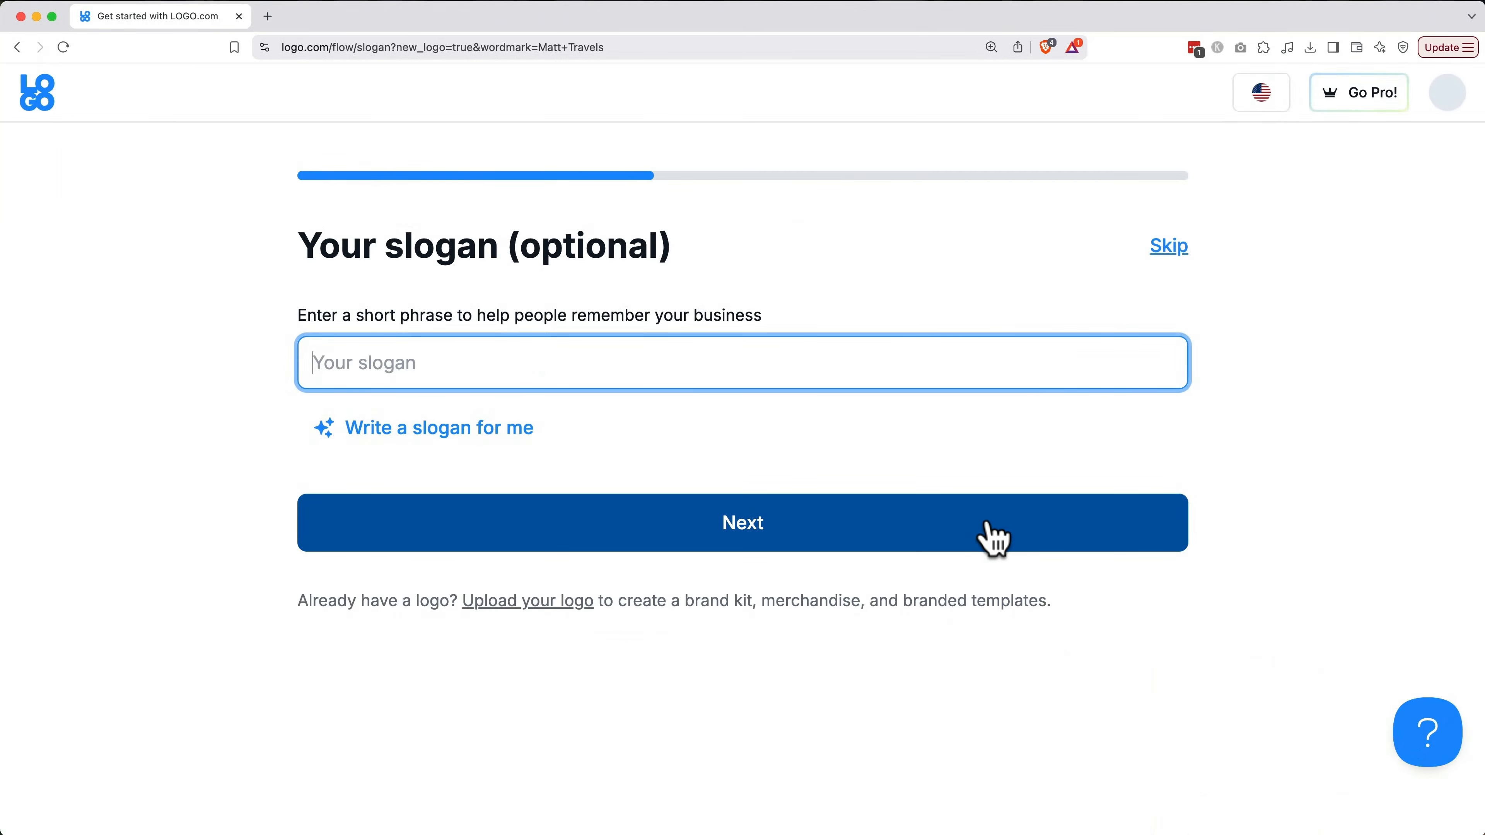
left_click(994, 538)
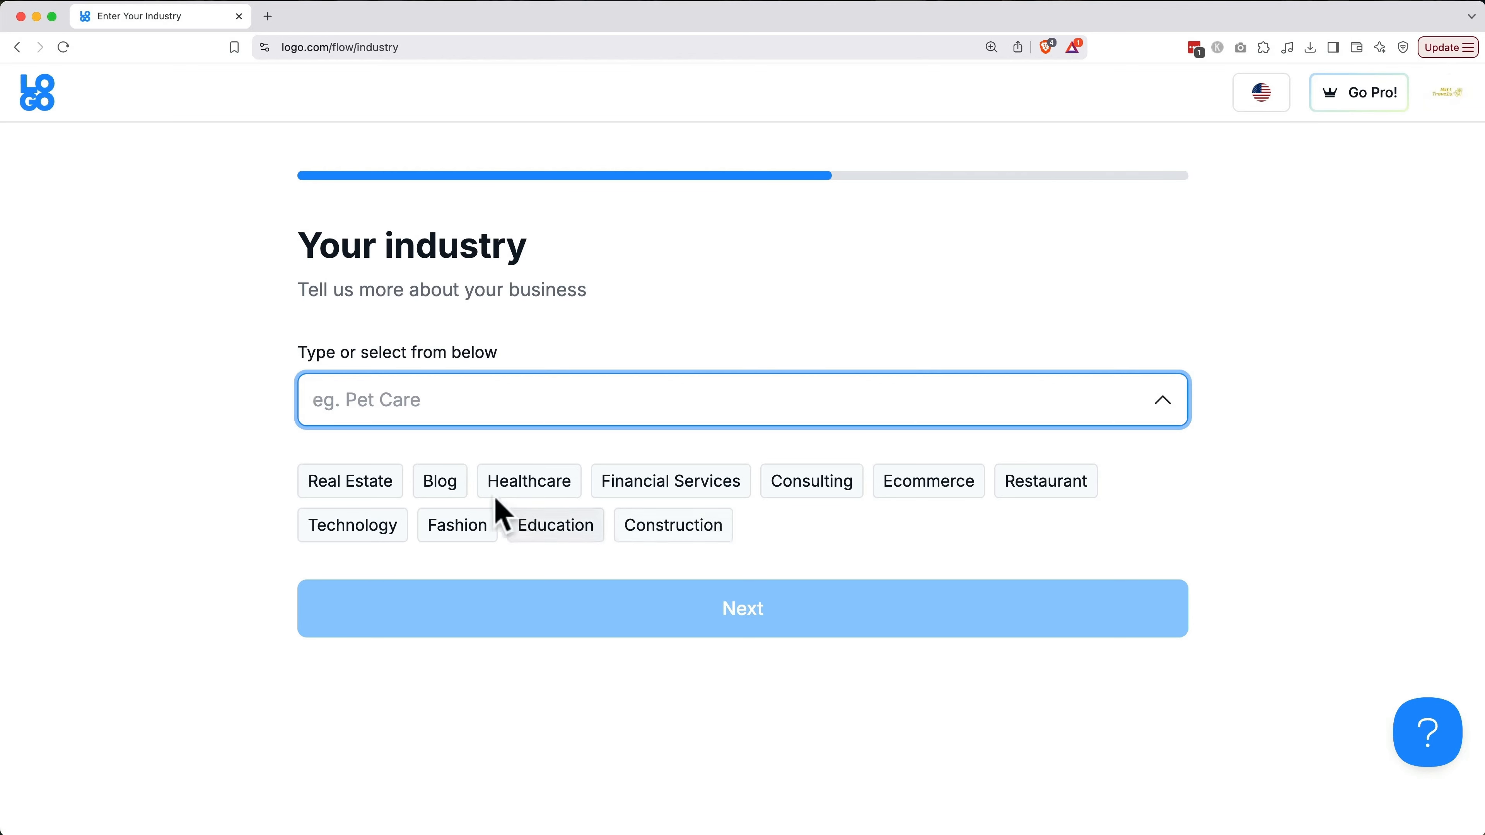
left_click(450, 488)
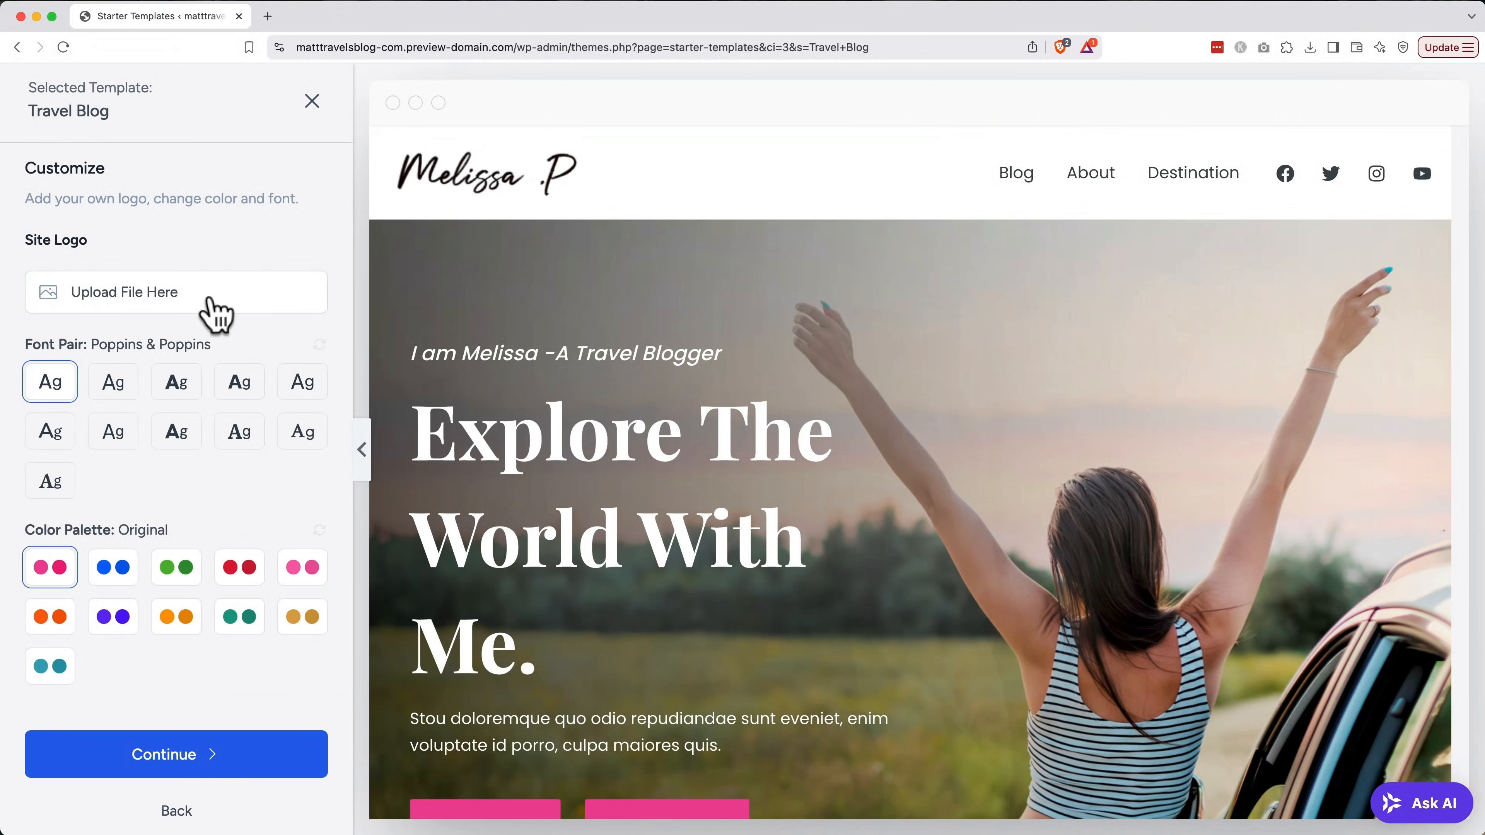
Upload logo-no-background.png from the png folder as the site logo
left_click(217, 313)
left_click(692, 462)
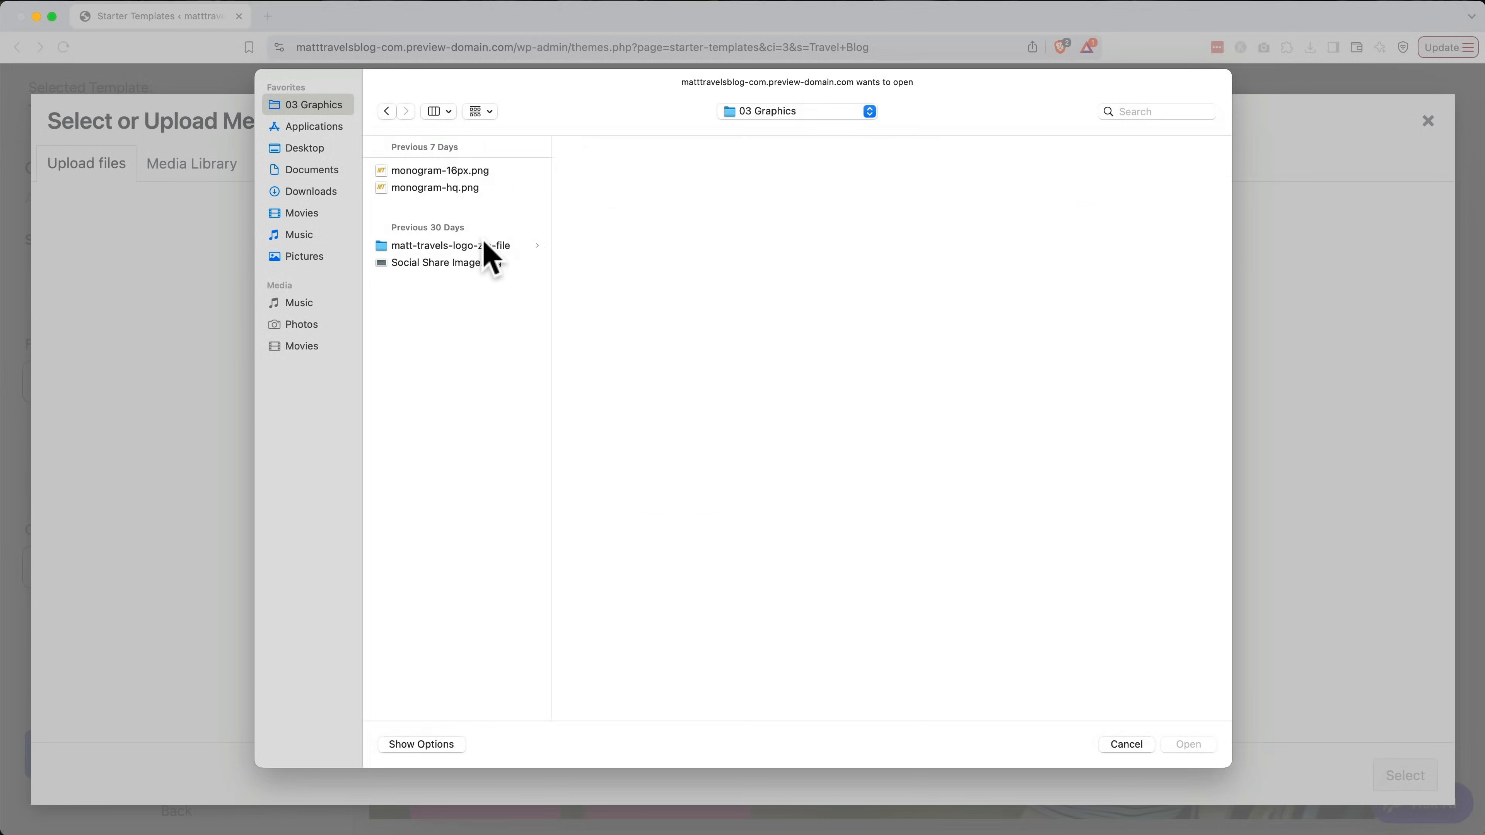
left_click(491, 245)
left_click(618, 204)
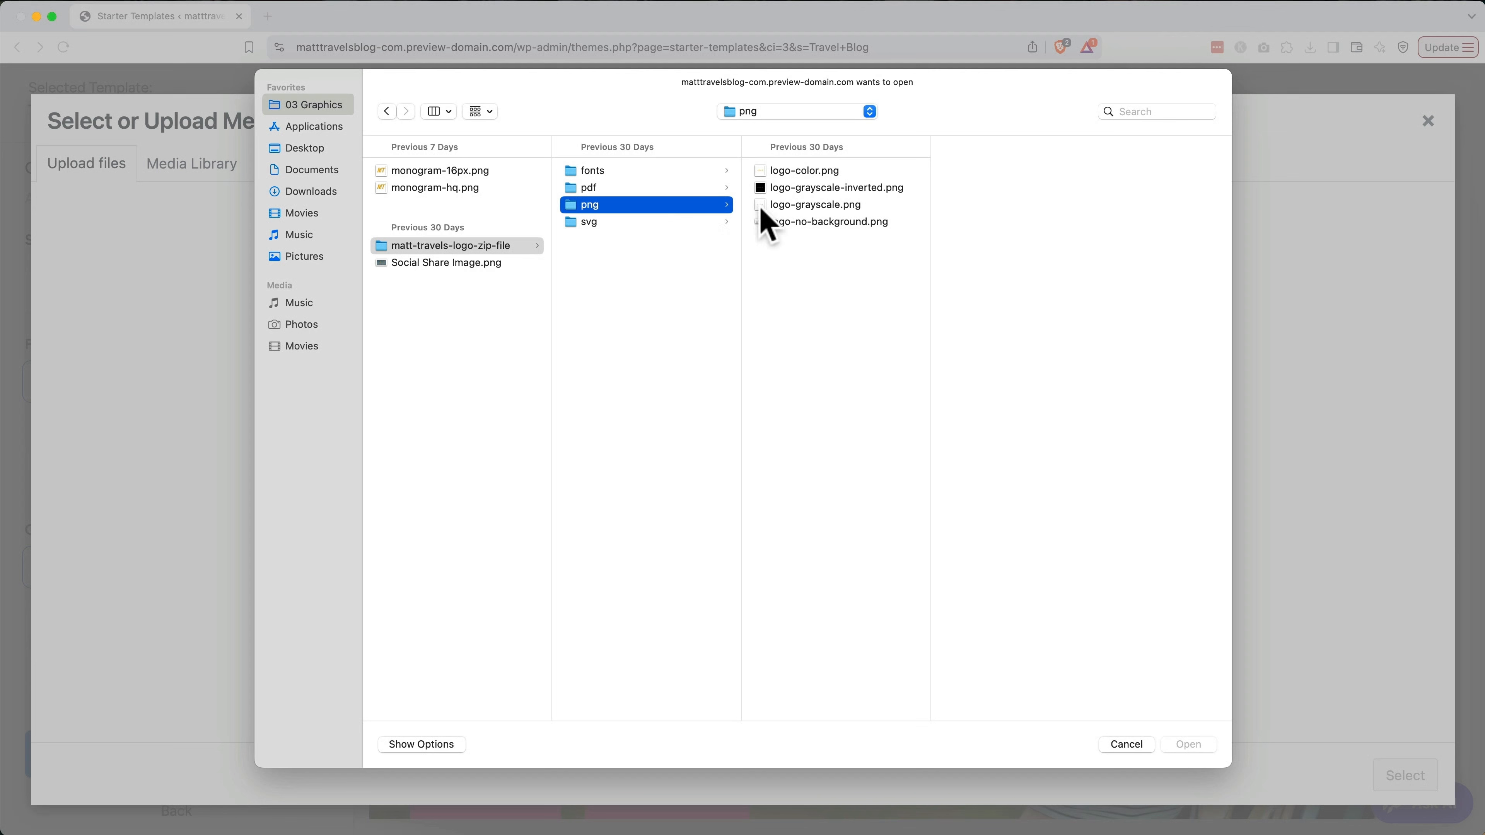
left_click(843, 226)
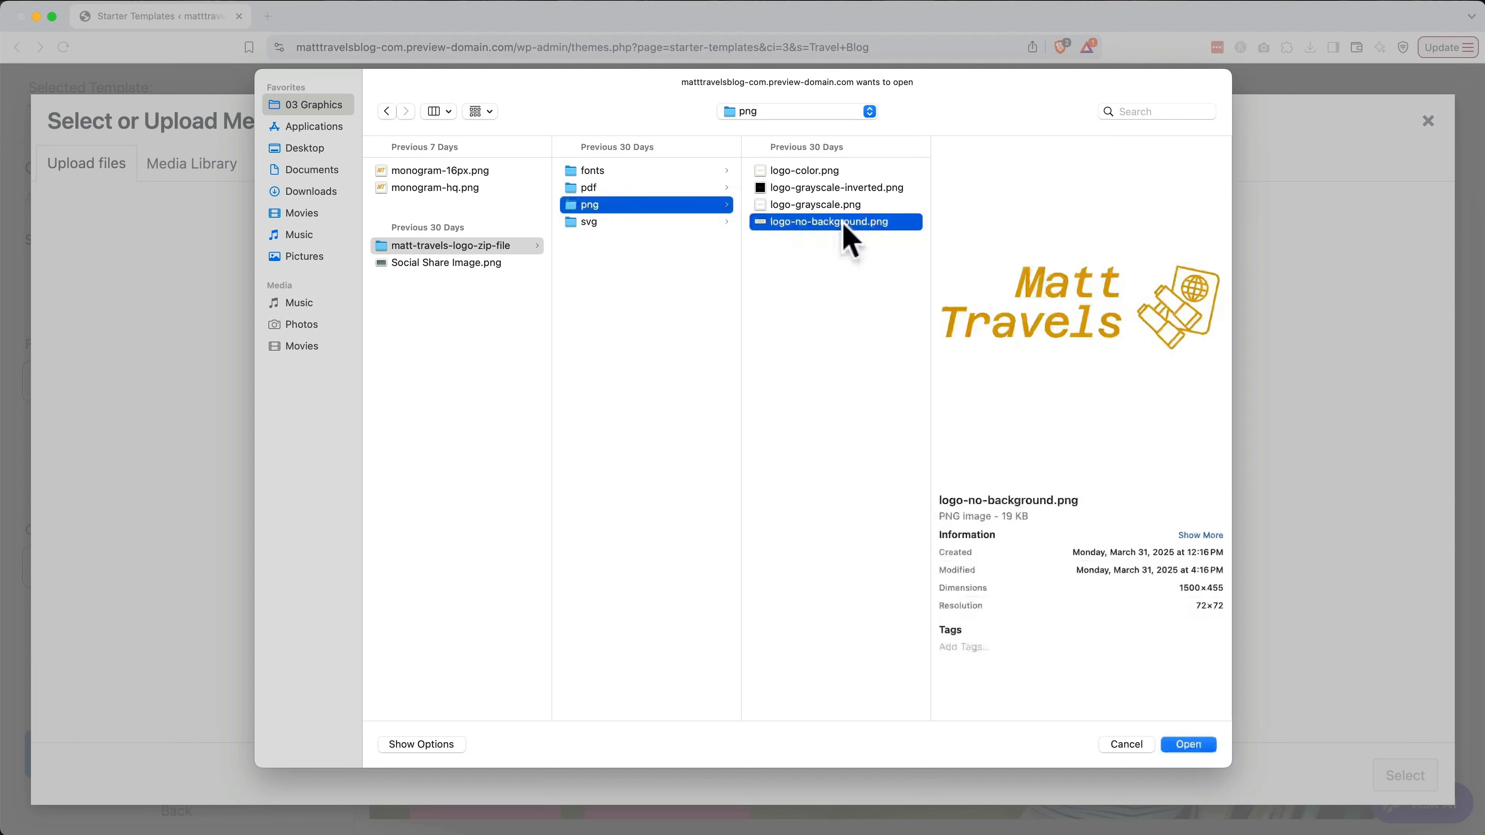
double_click(844, 222)
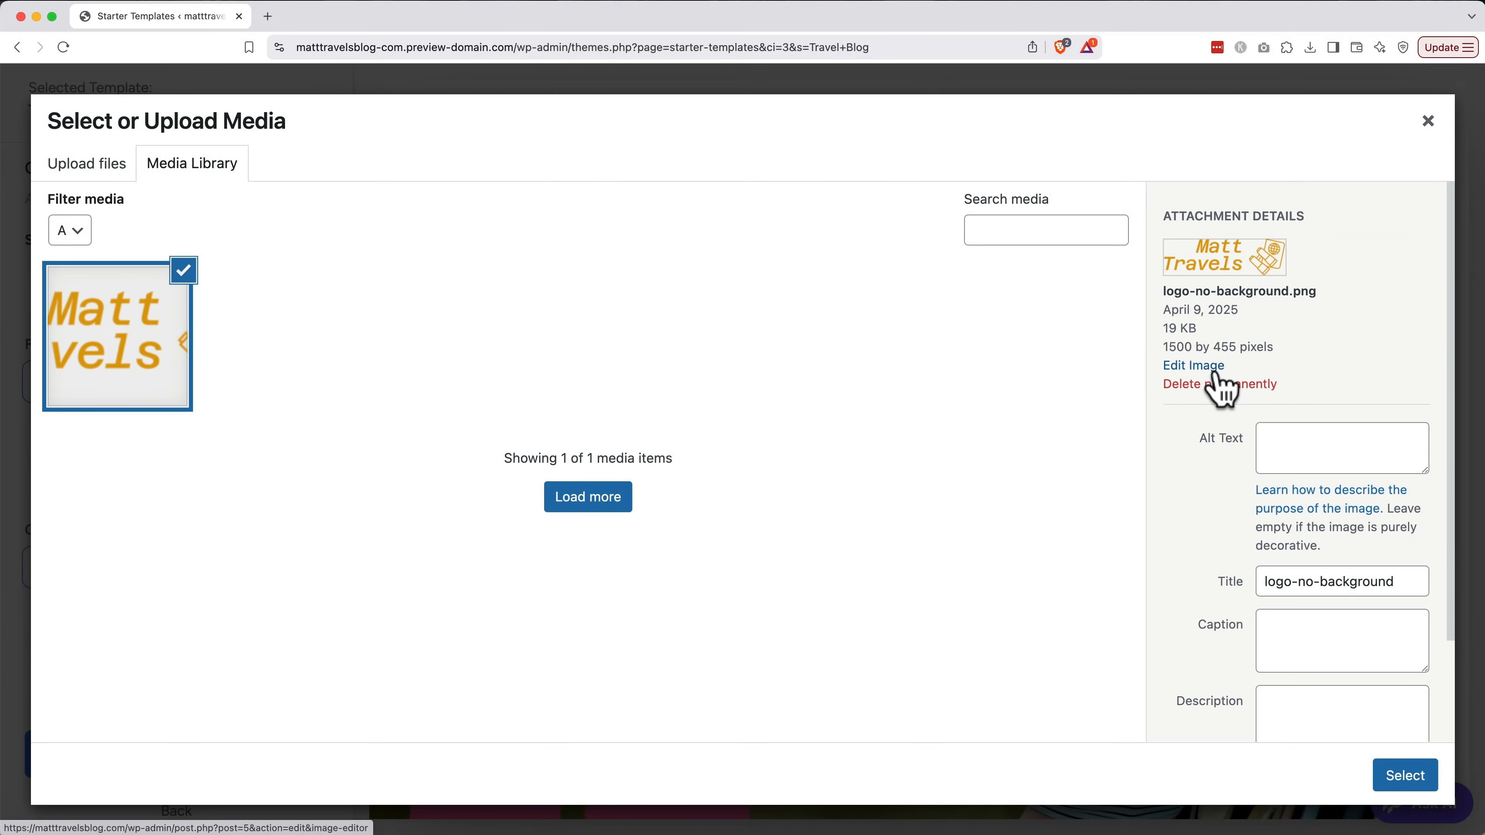
Set the logo's alt text and title to 'Matt Travels Blog' and select it
left_click(1295, 435)
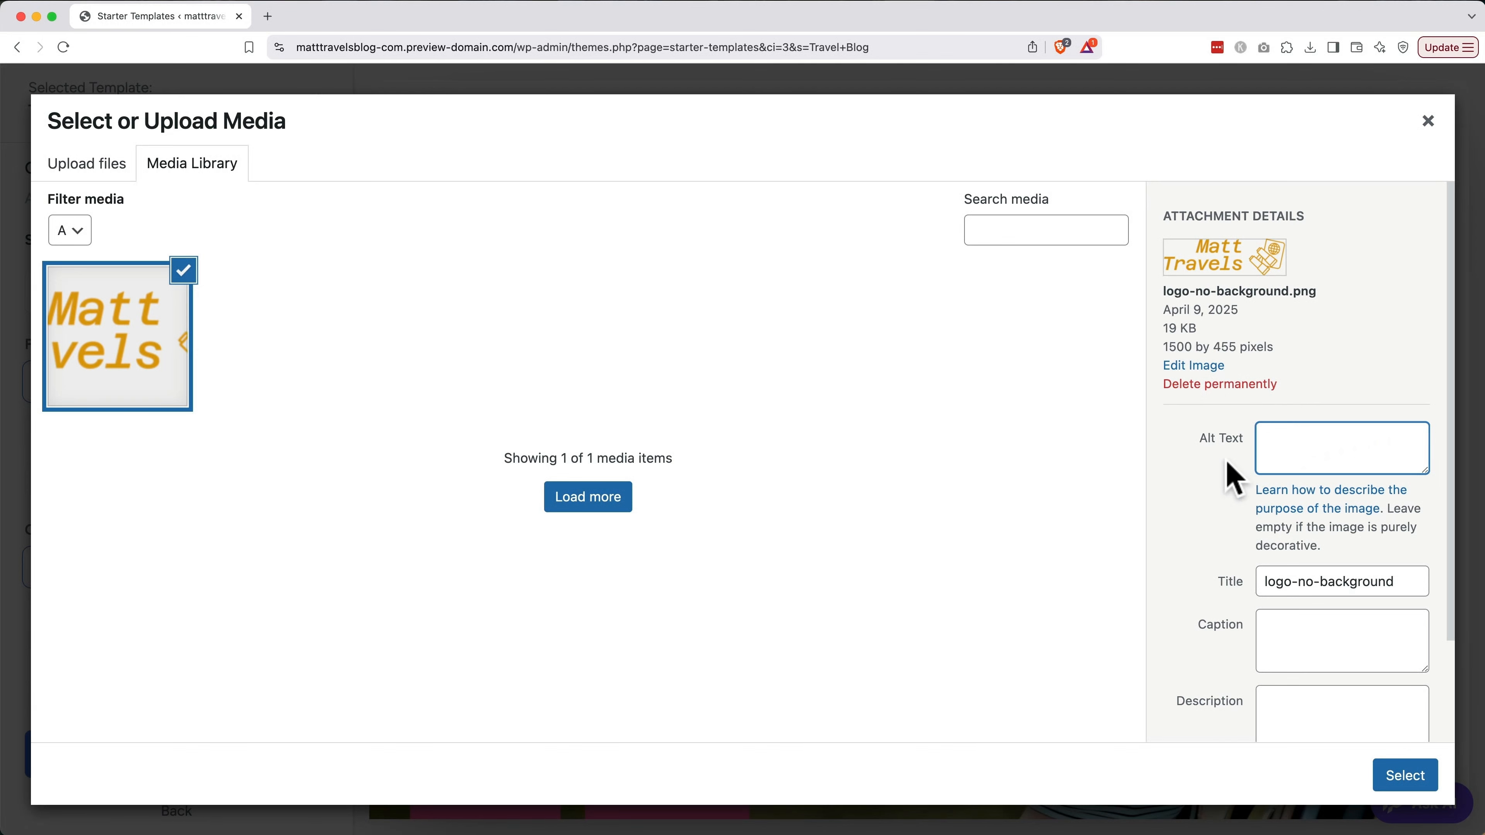
type("Matt Travels Blog")
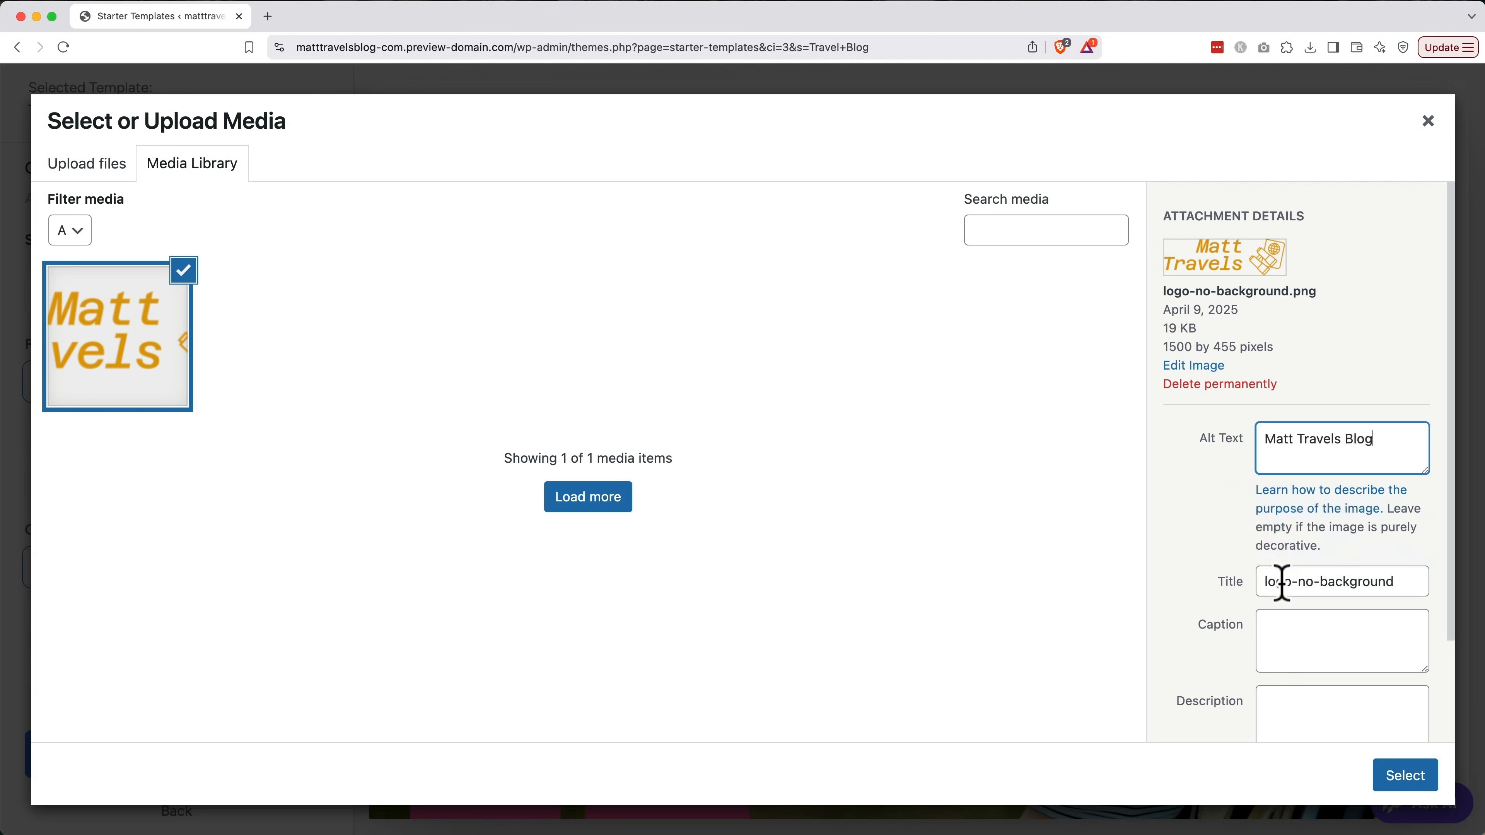
triple_click(1326, 447)
key("cmd+c")
triple_click(1318, 579)
key("cmd+v")
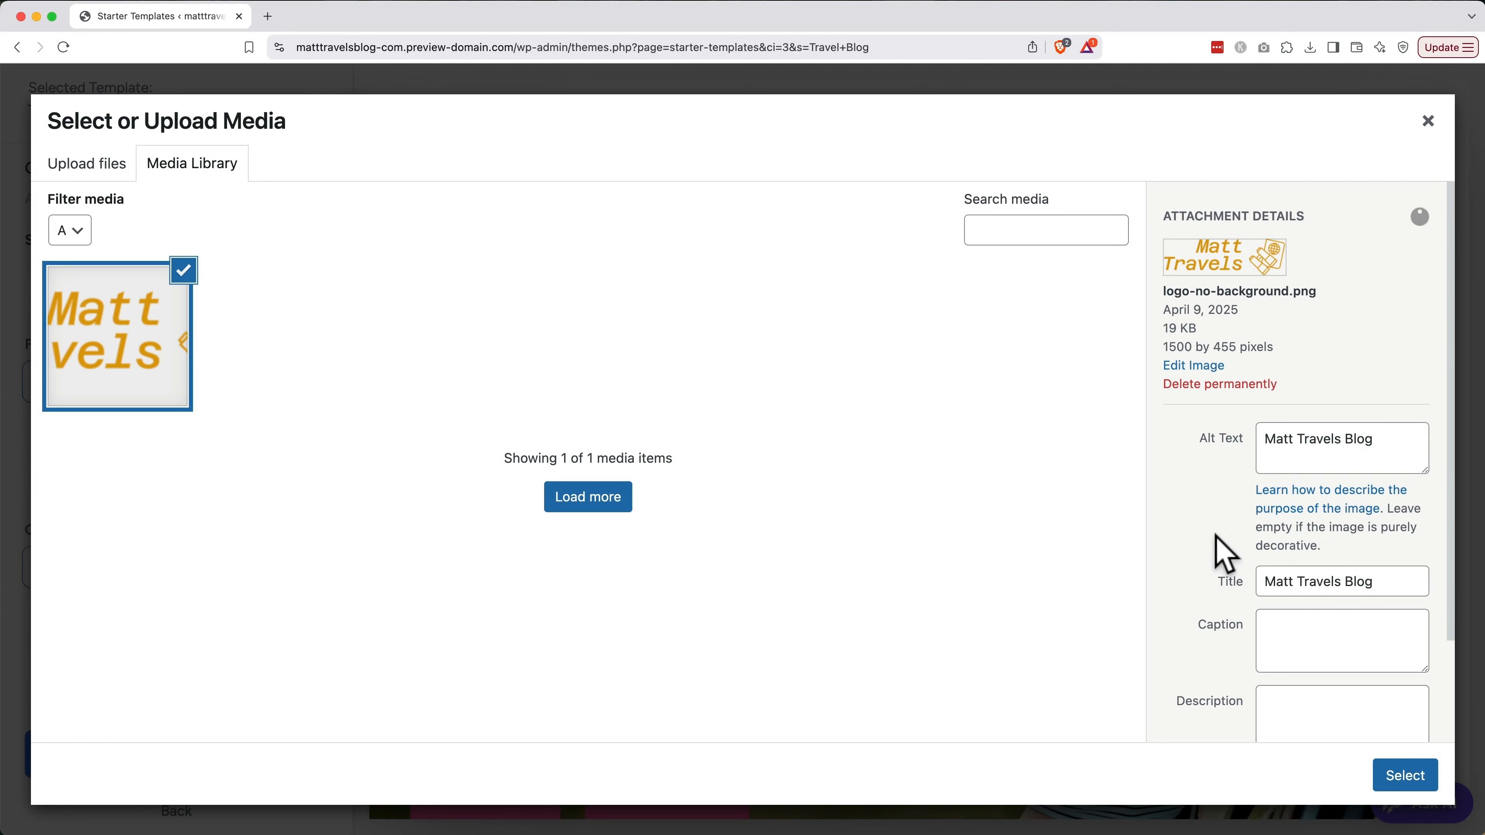
left_click(1408, 781)
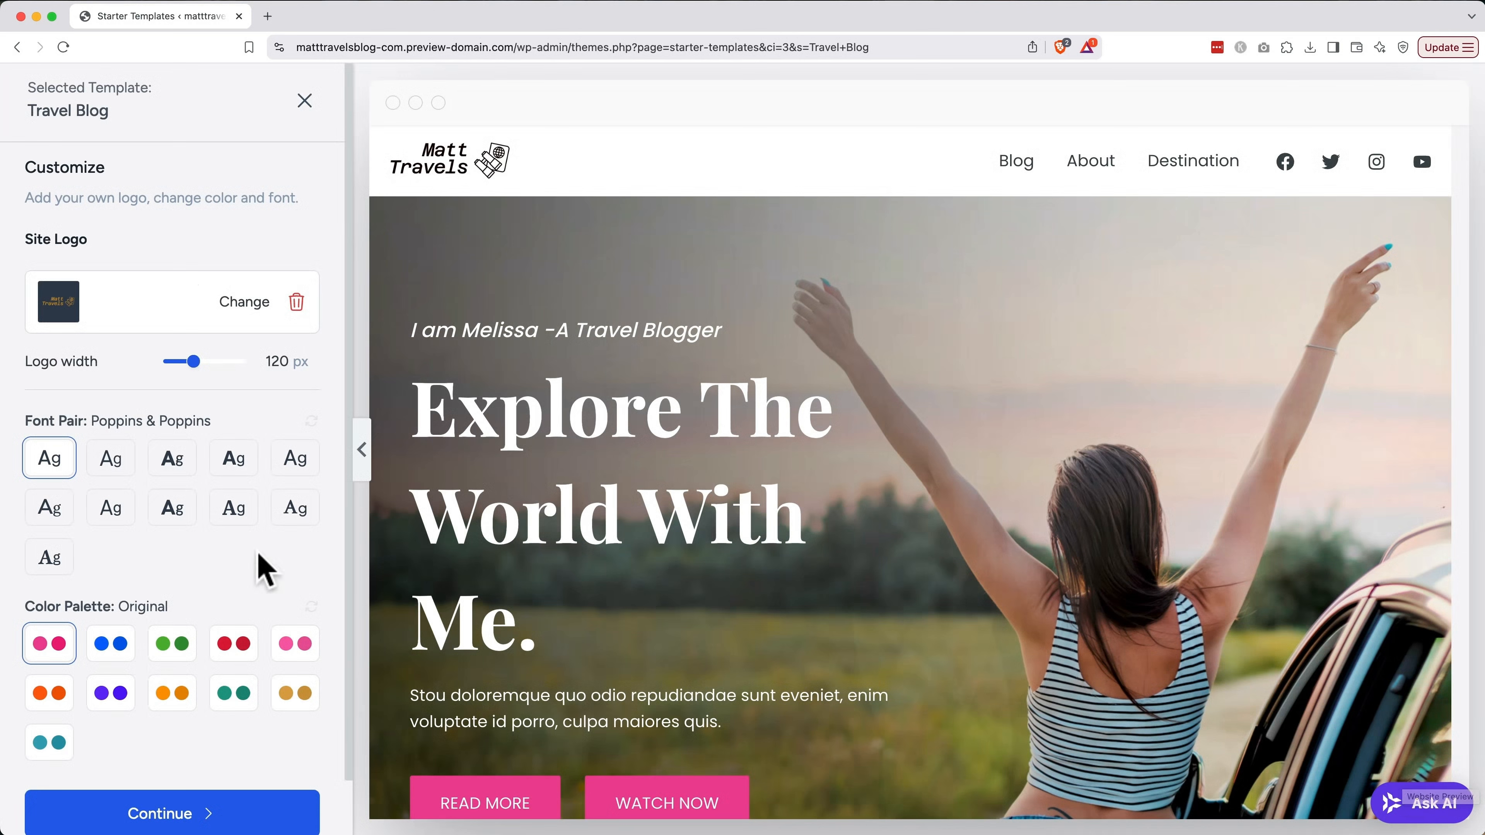
Compare several font pairs and settle on Poppins & Poppins
left_click(109, 468)
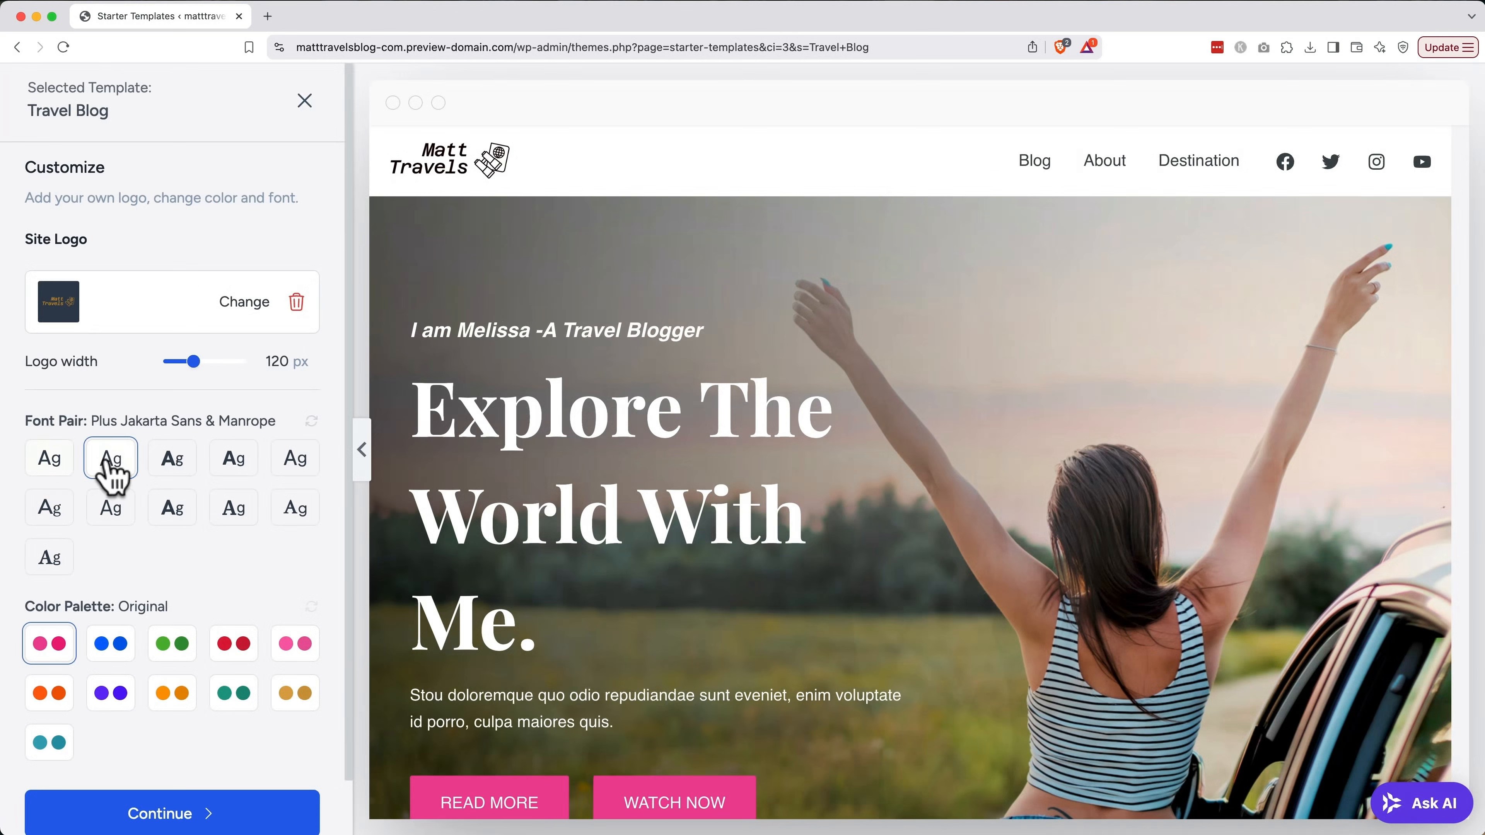
left_click(188, 468)
left_click(234, 465)
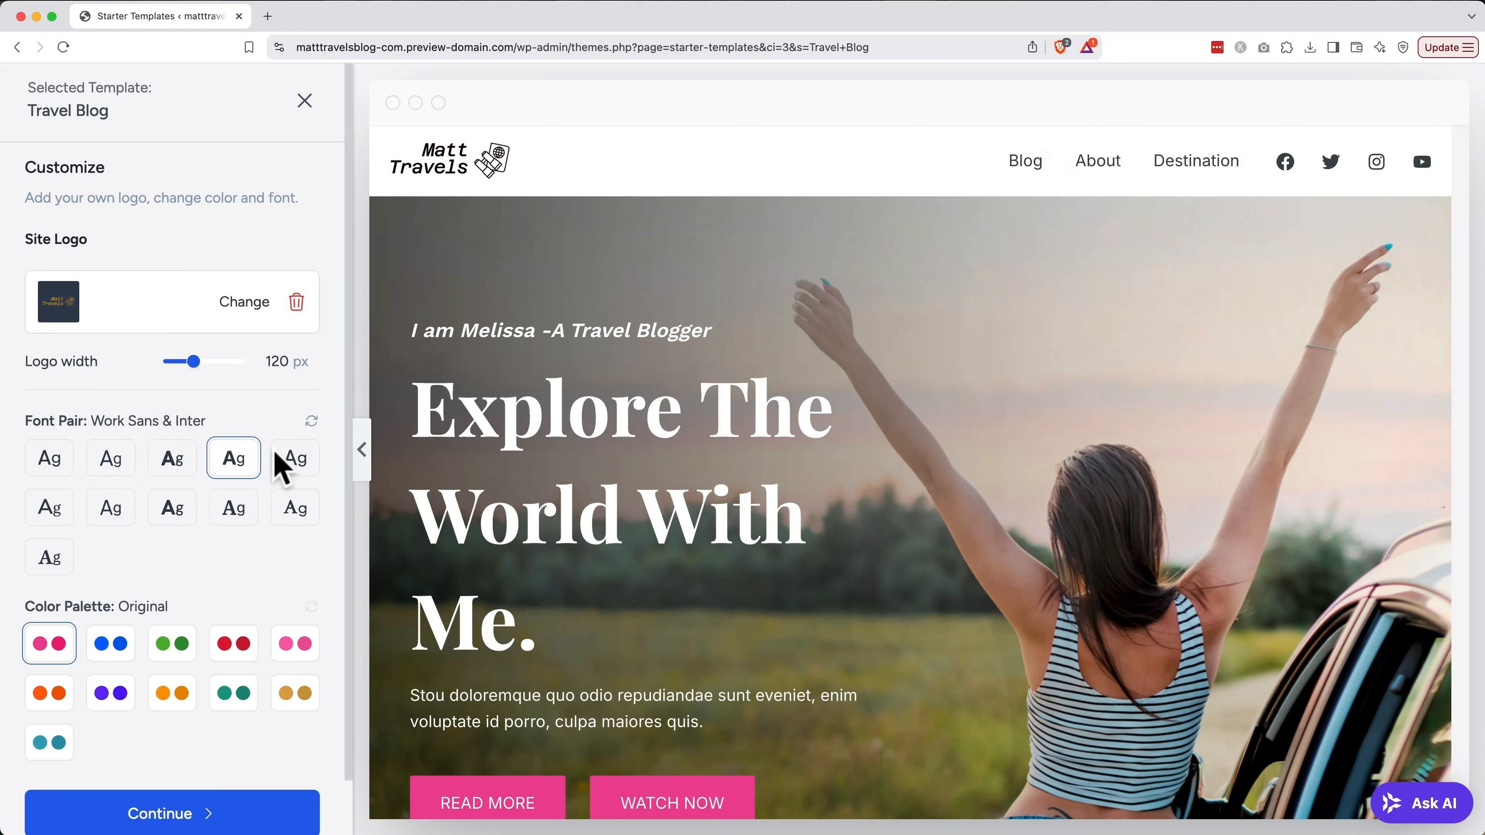
left_click(295, 465)
left_click(57, 465)
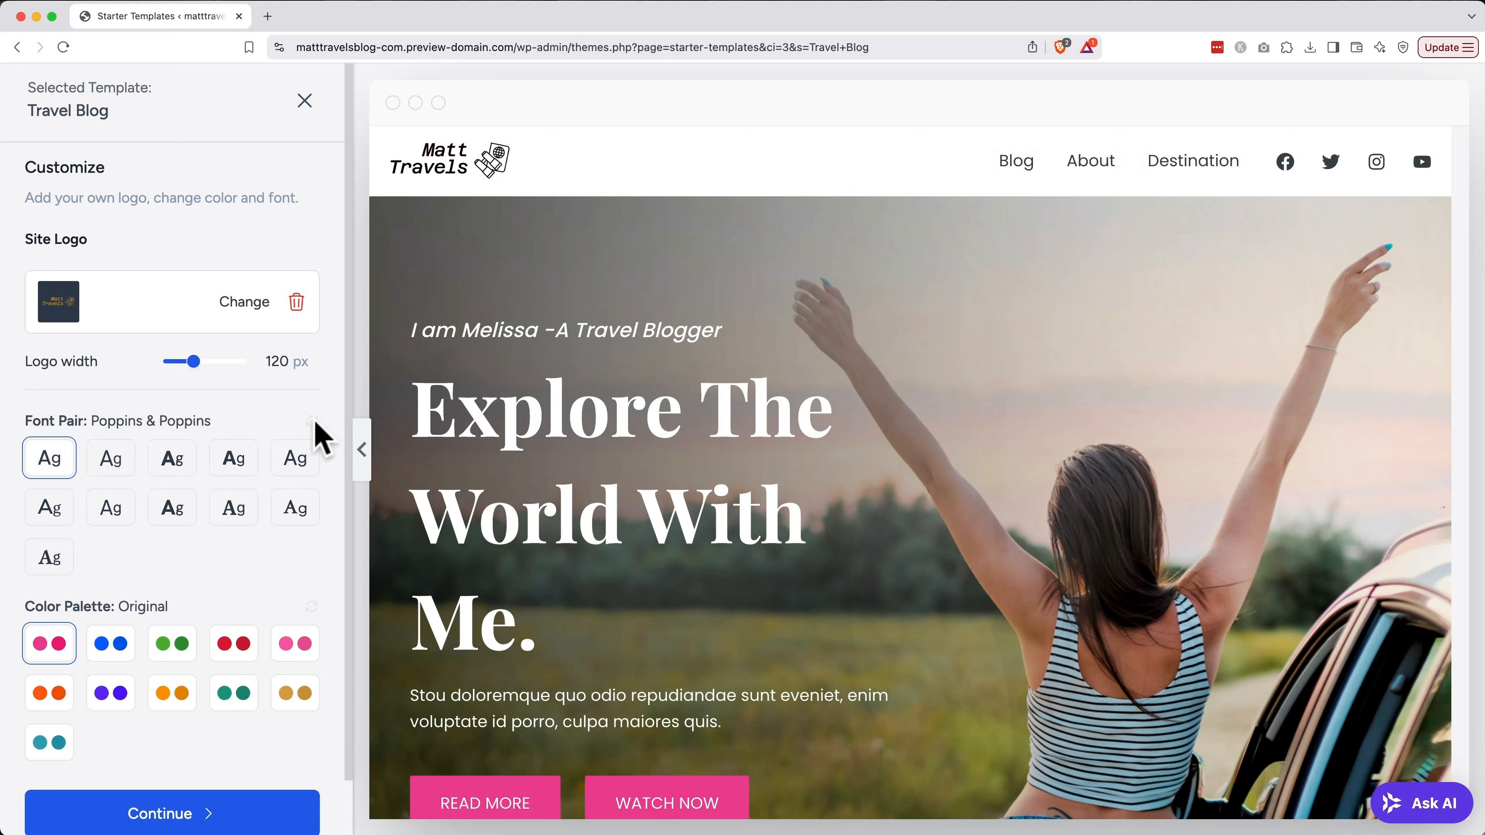
Try several colour palettes, apply the gold Style 9 palette, and continue
left_click(112, 648)
left_click(168, 650)
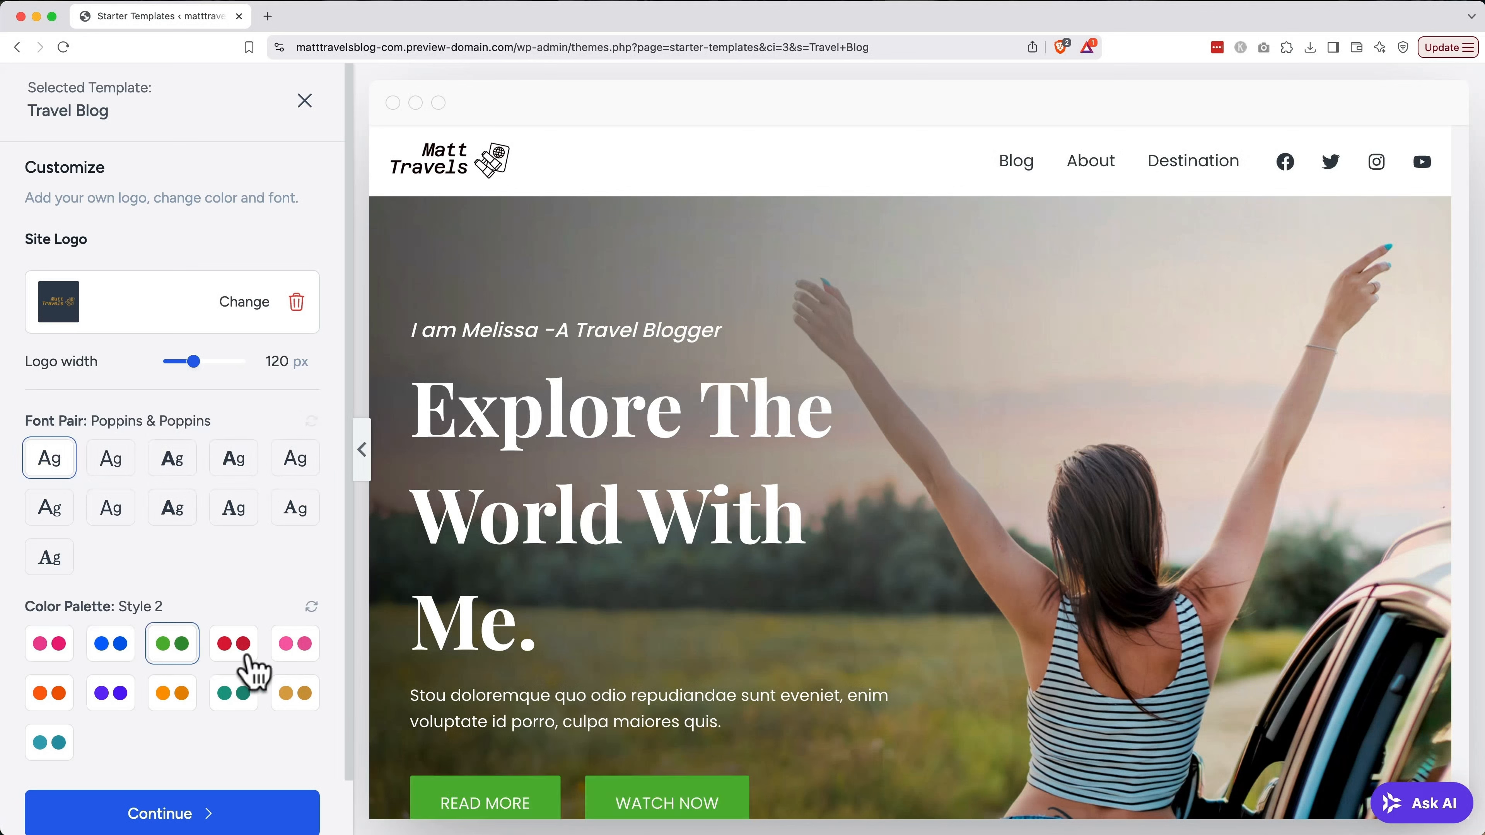
left_click(249, 661)
left_click(296, 658)
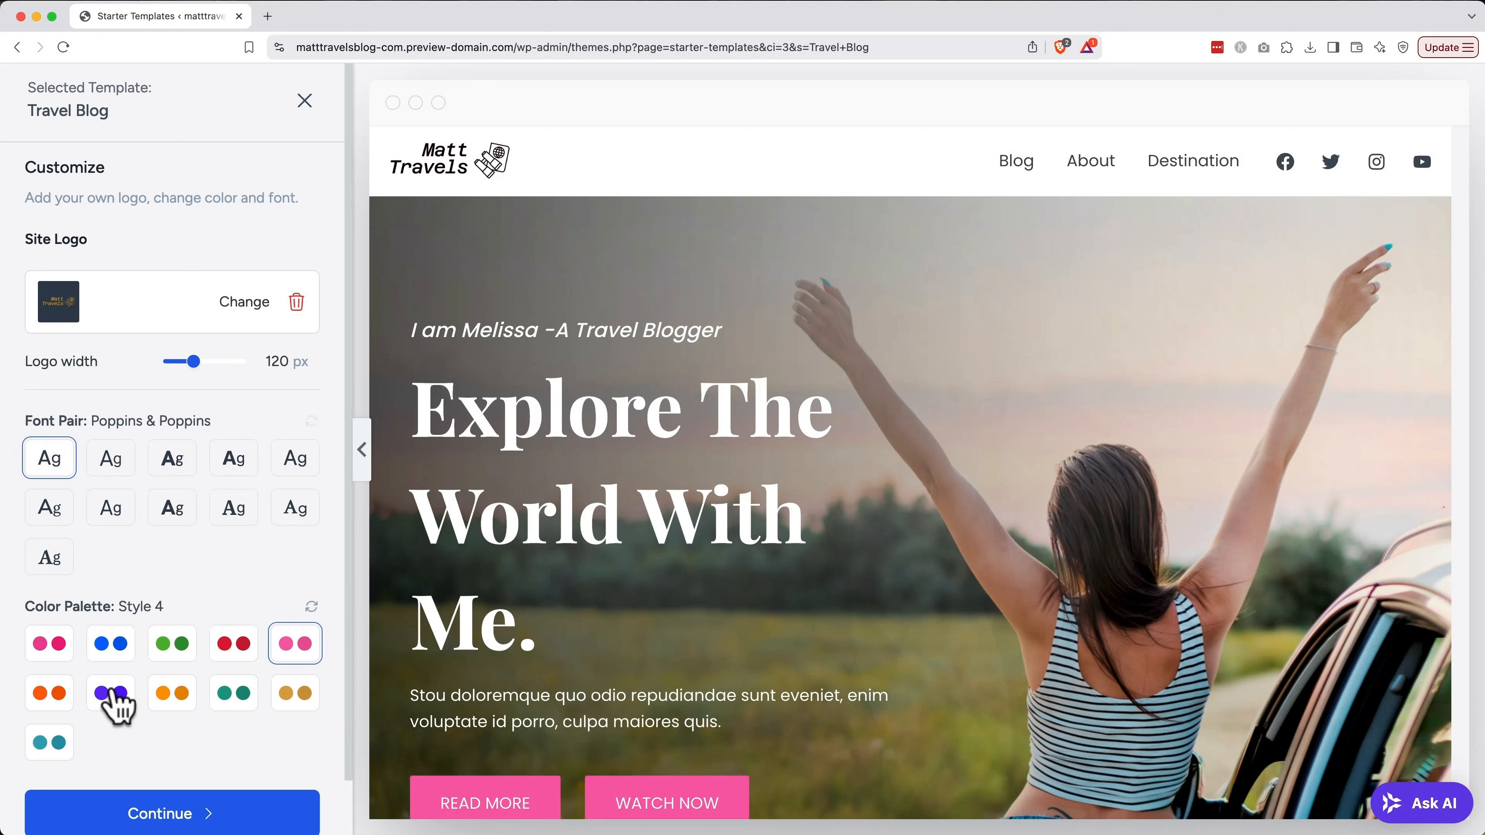
left_click(65, 700)
left_click(60, 746)
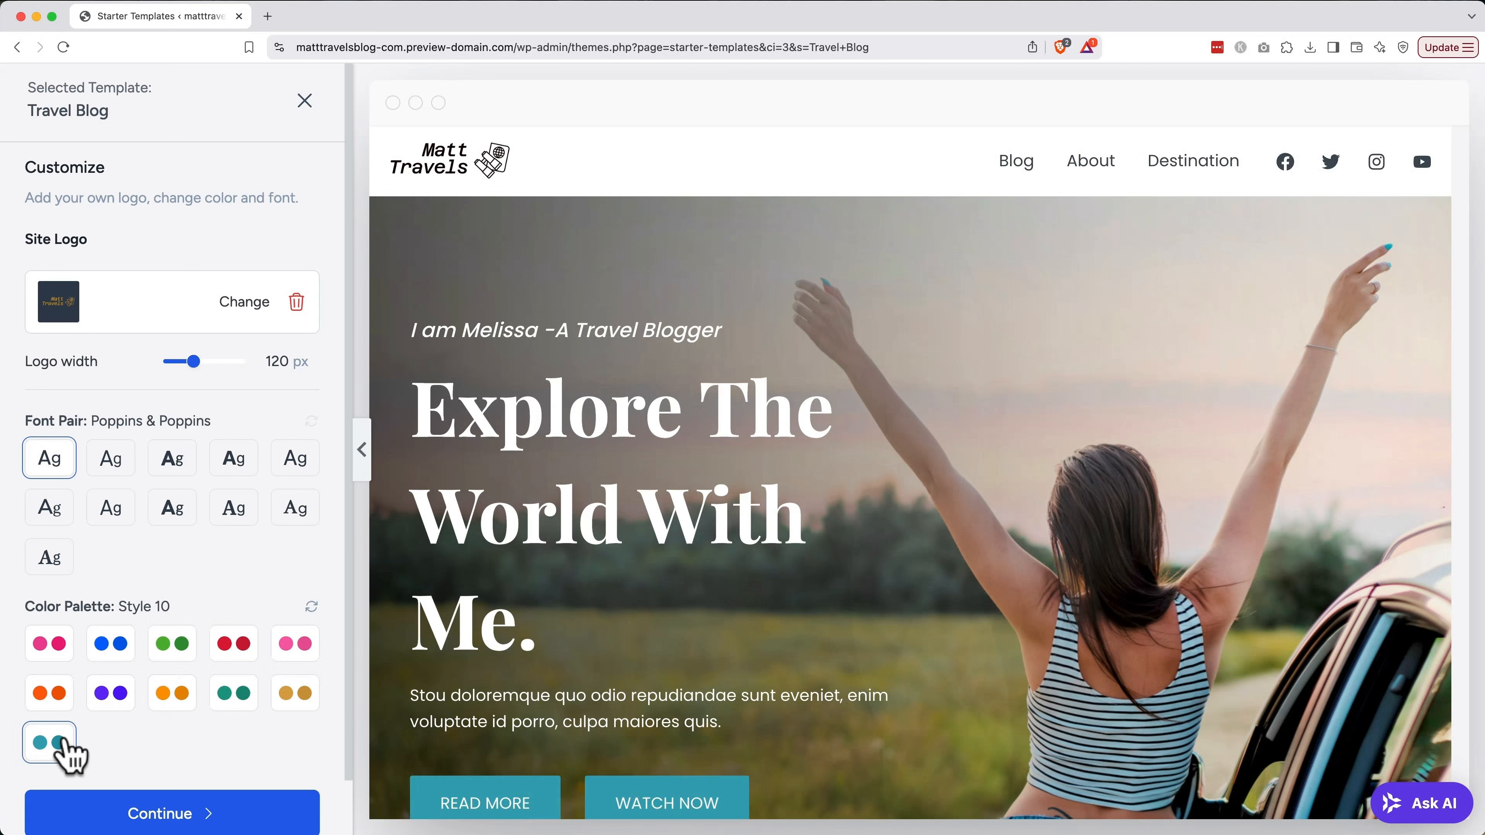
left_click(292, 702)
scroll(291, 713, "down", 2)
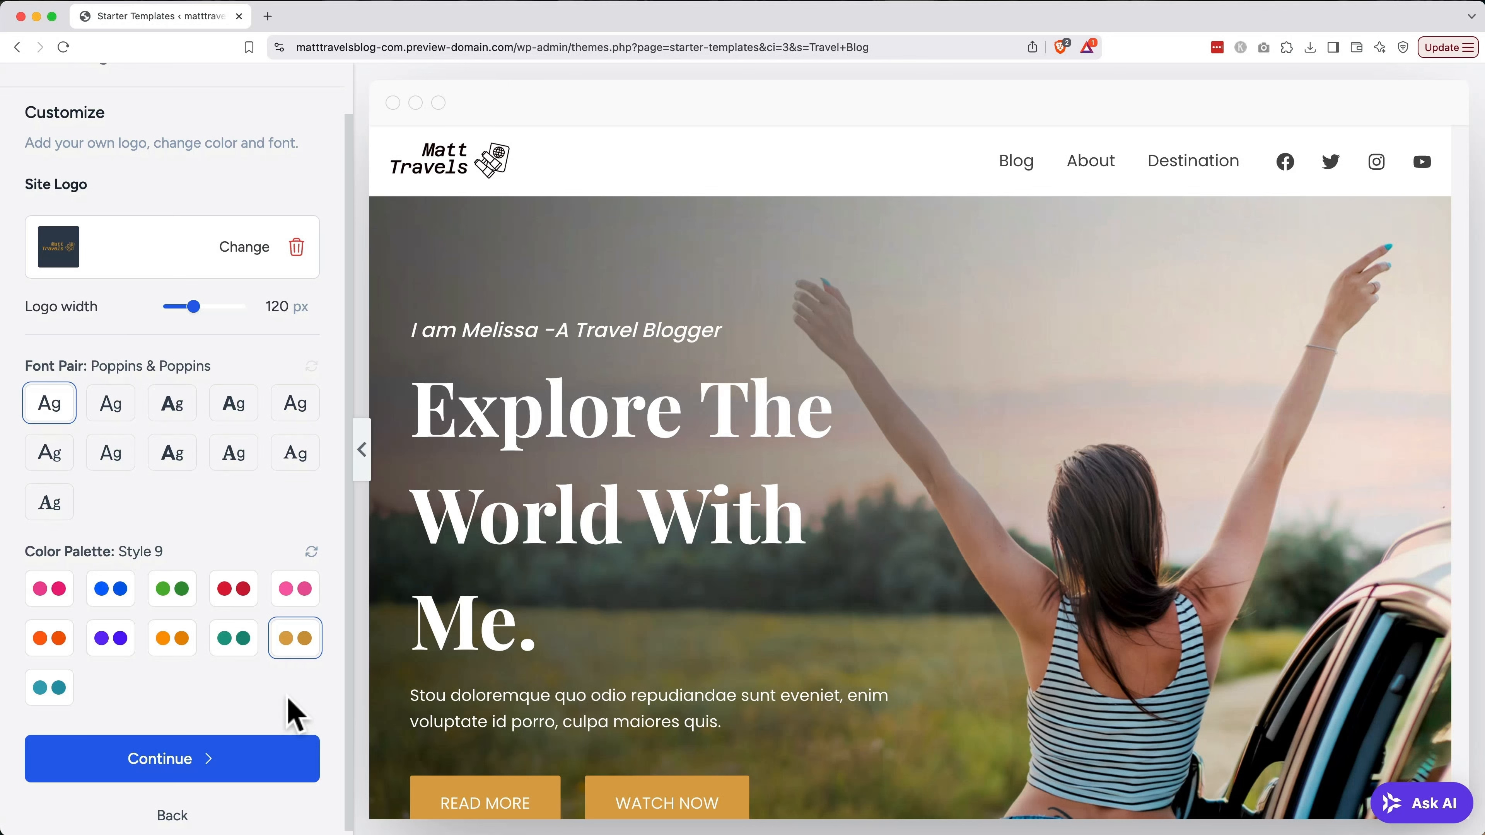
left_click(251, 769)
scroll(249, 763, "down", 3)
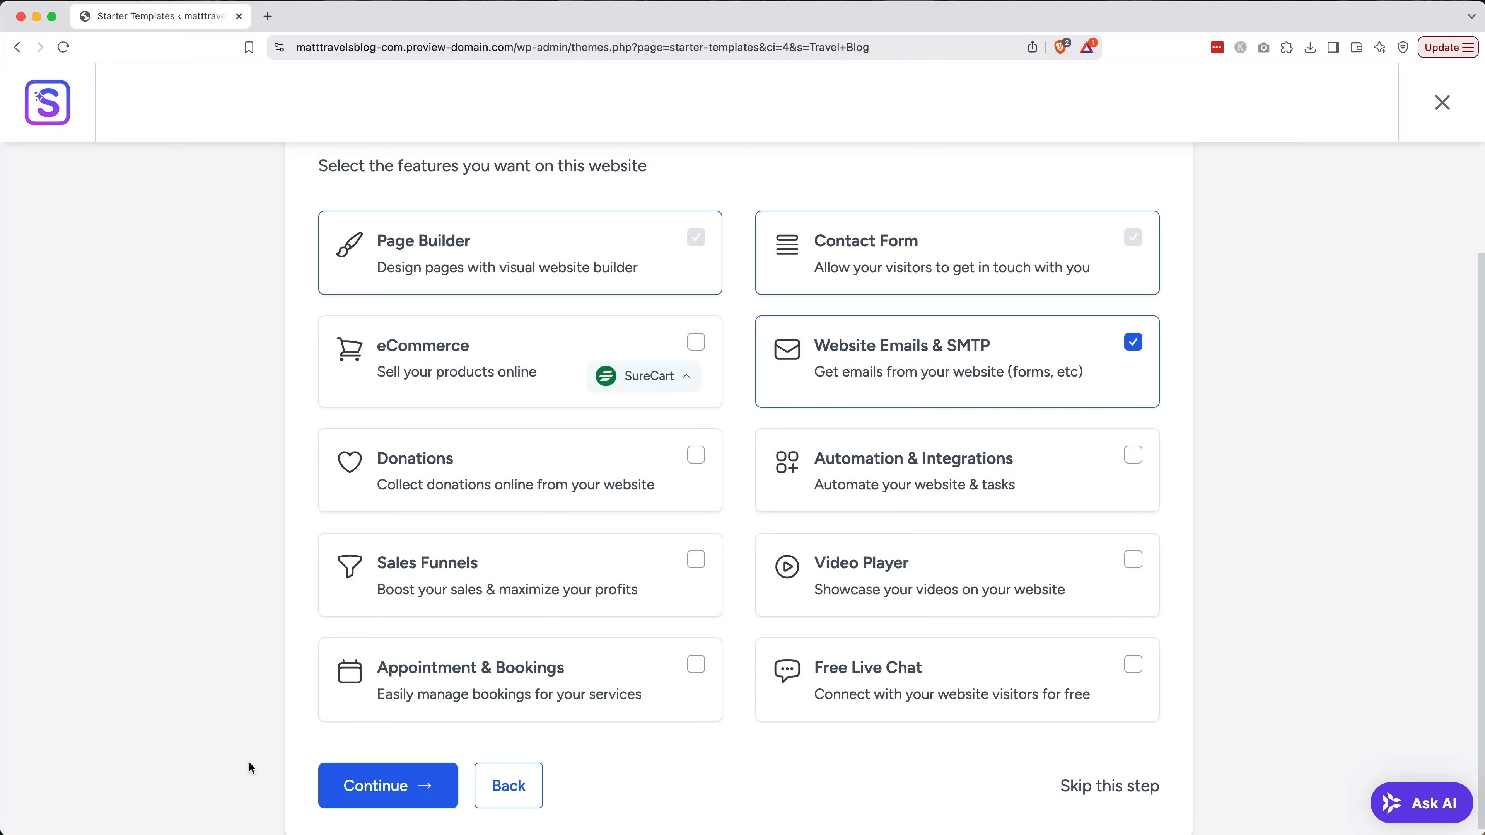
Accept the selected features and enter the user's first name and work email
left_click(361, 785)
scroll(387, 625, "down", 2)
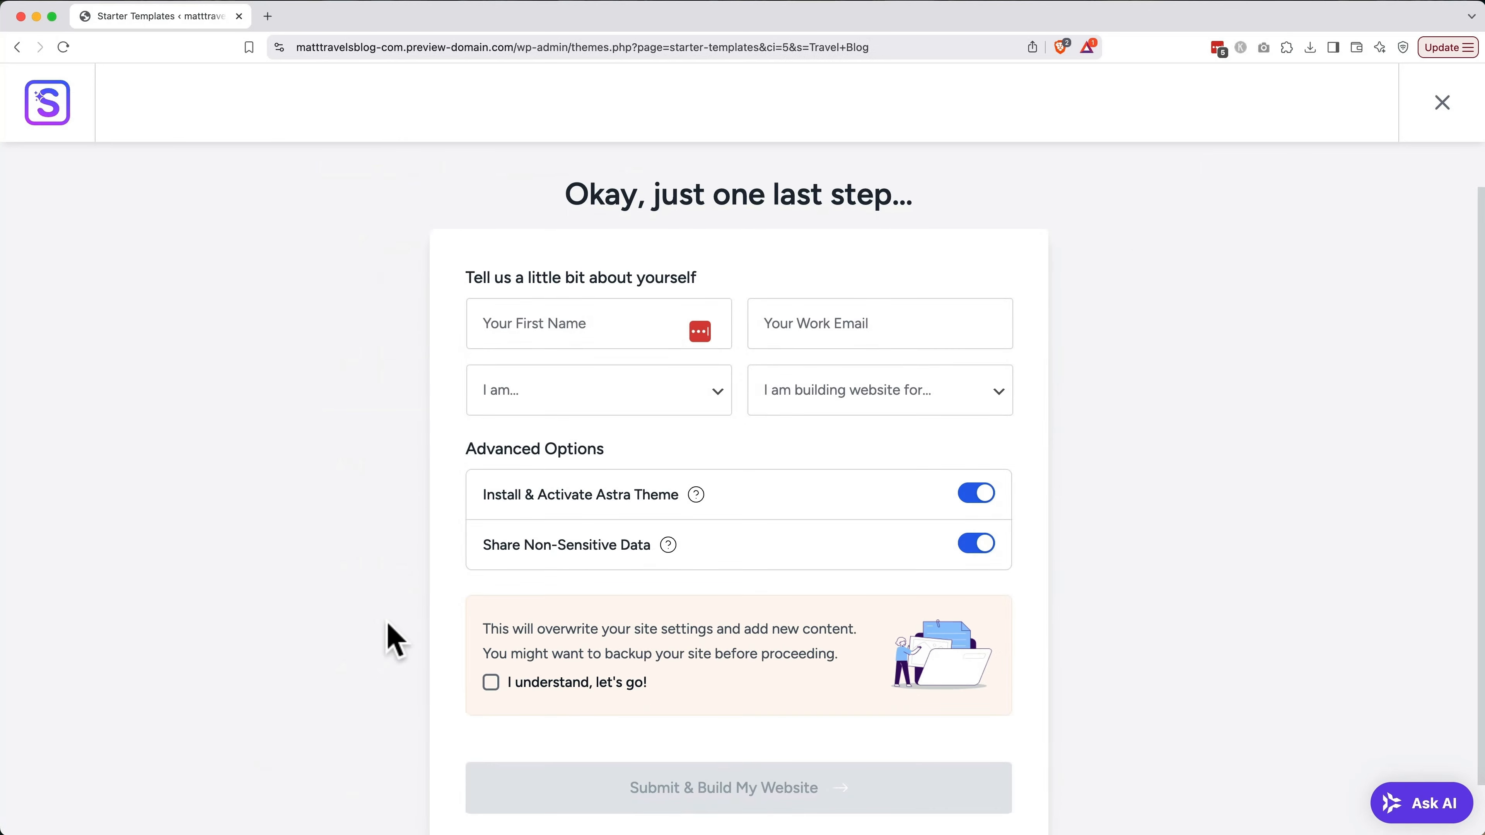
left_click(587, 324)
type("Matt")
key("Tab")
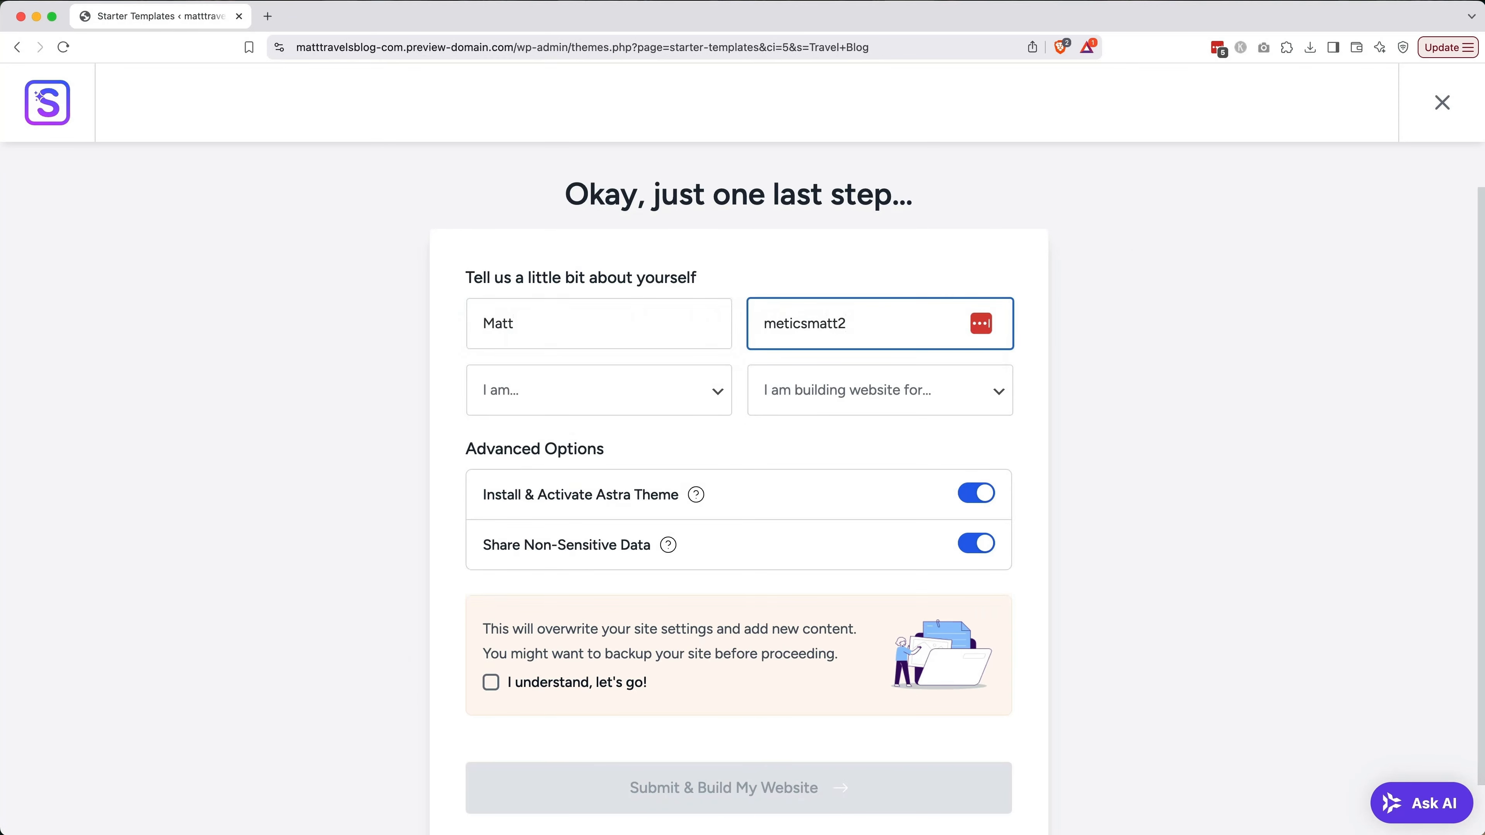
Set 'I am...' to Beginner and 'building website for' to Myself/My Company
left_click(562, 393)
left_click(567, 414)
left_click(855, 398)
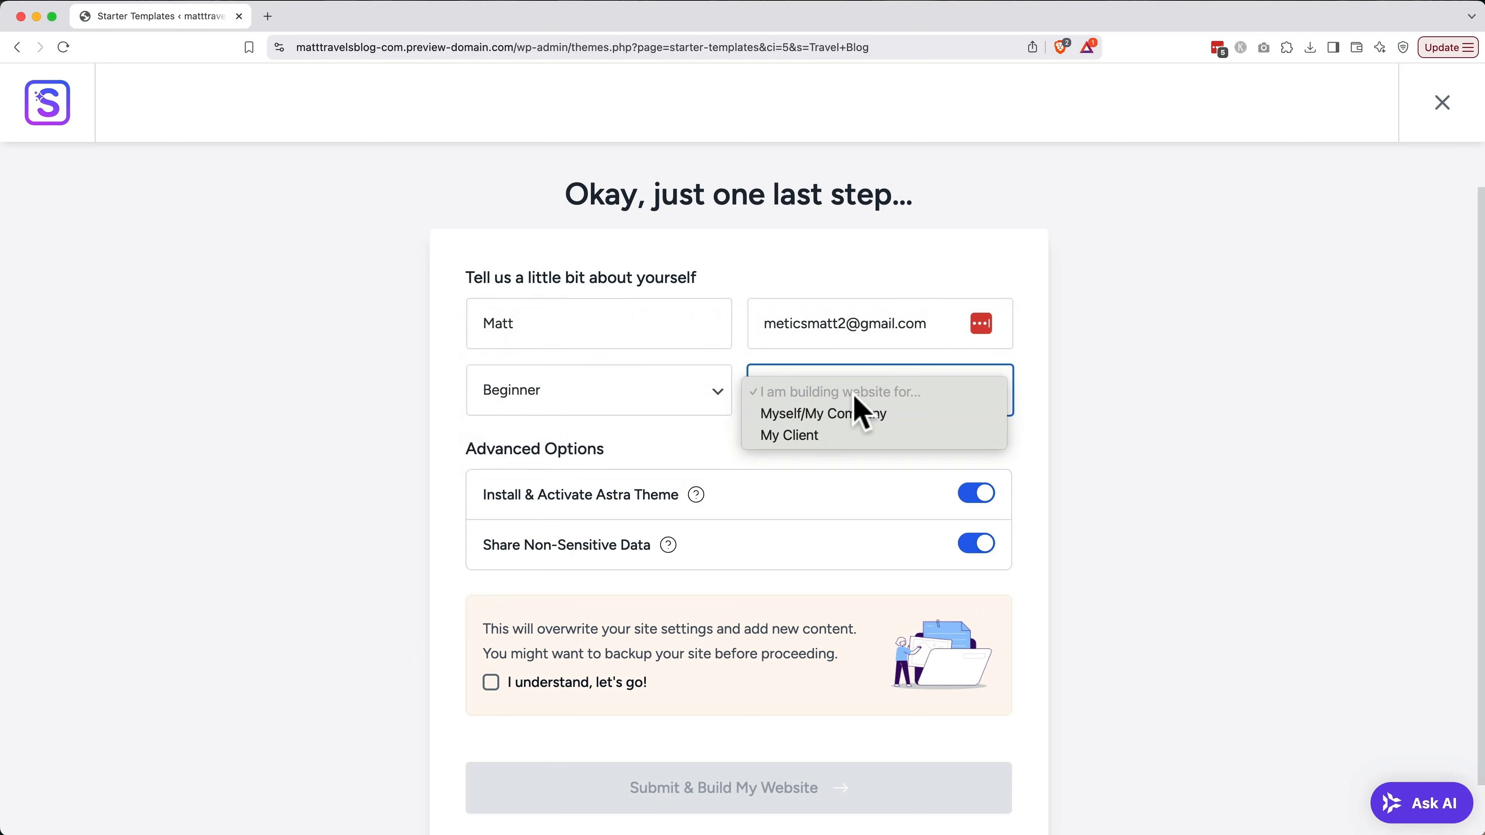
left_click(856, 414)
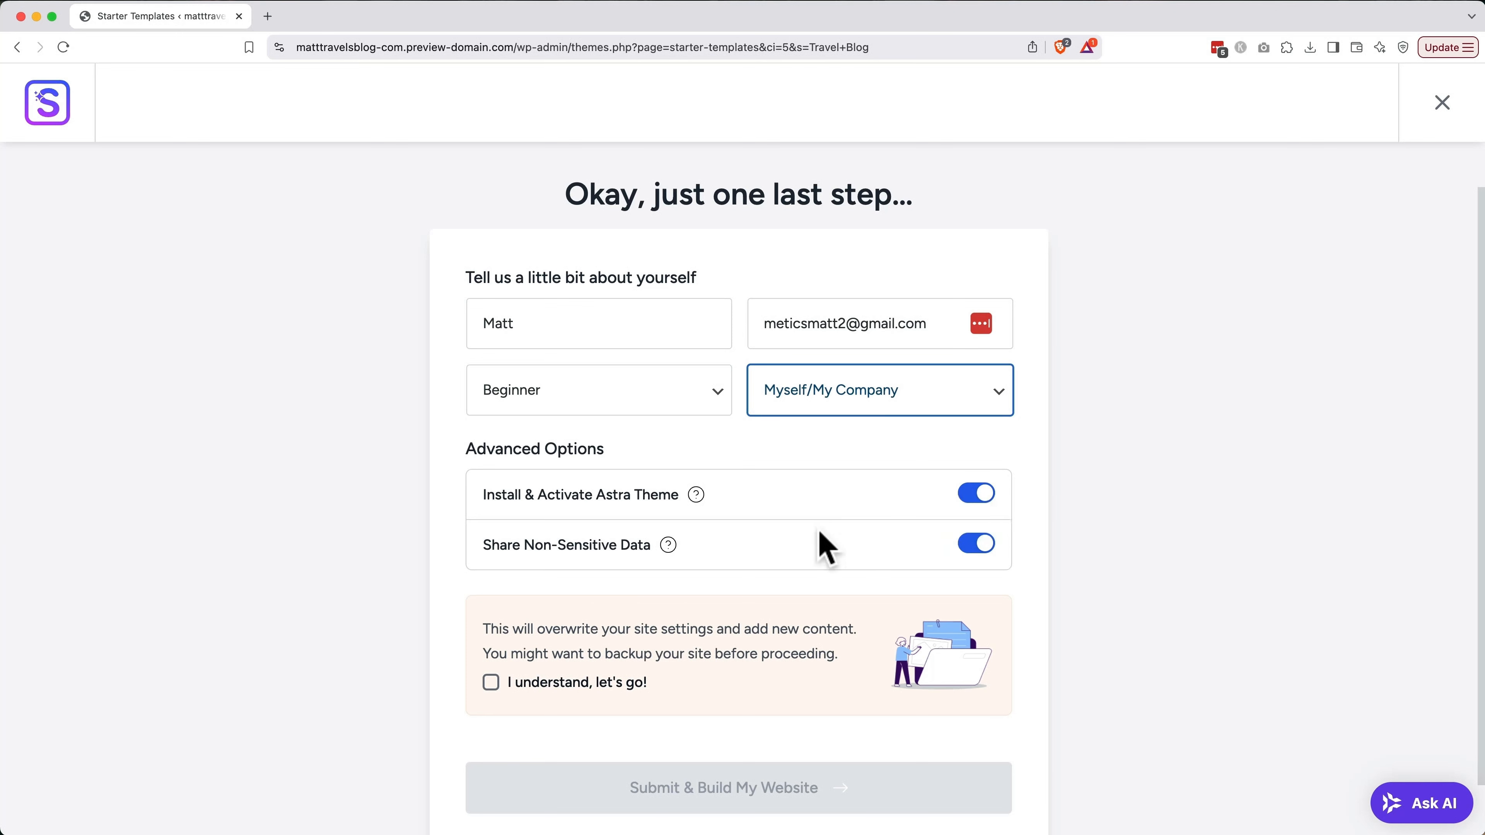
mouse_move(668, 549)
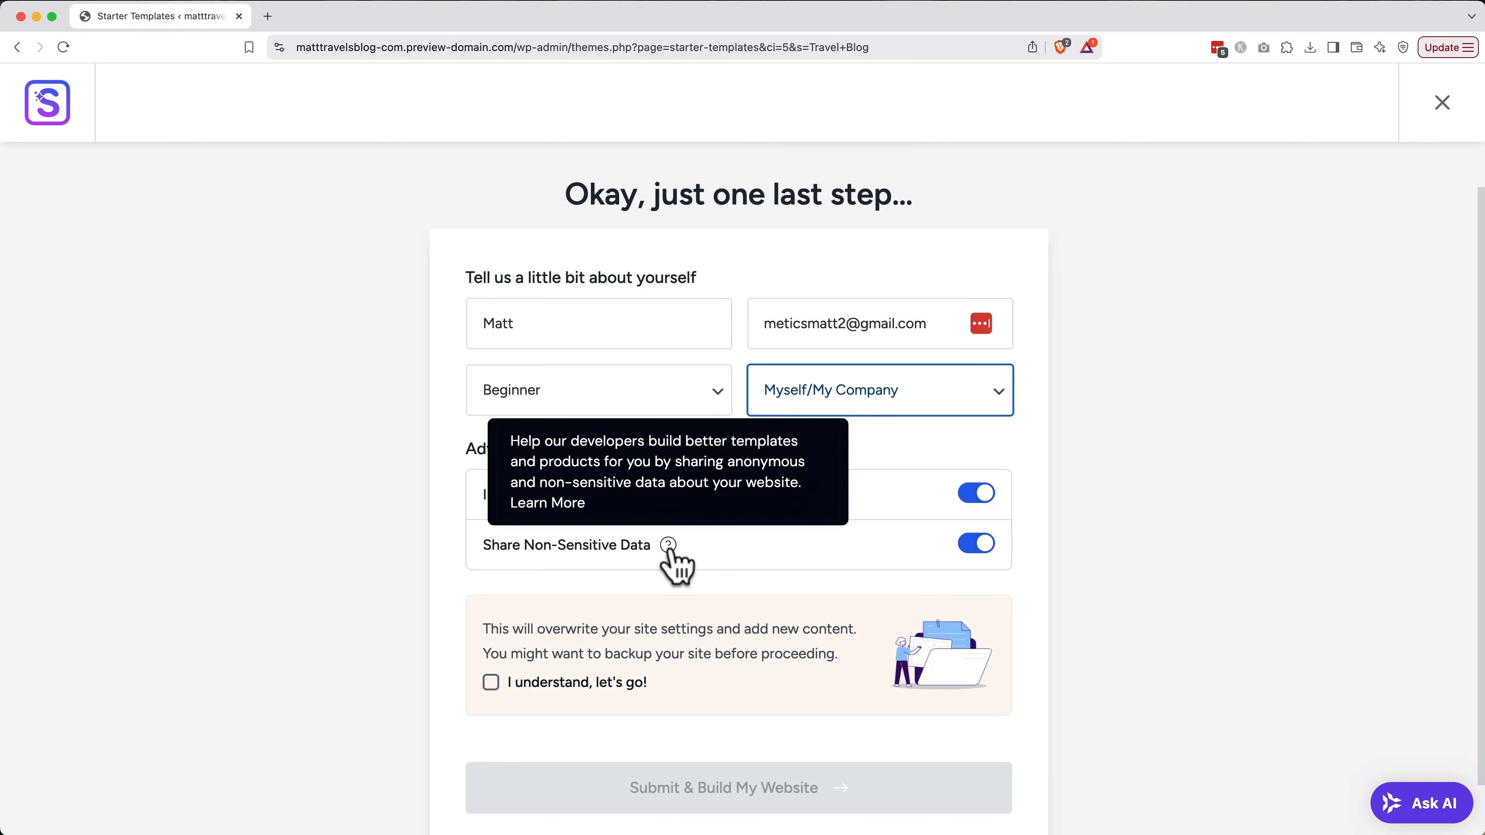
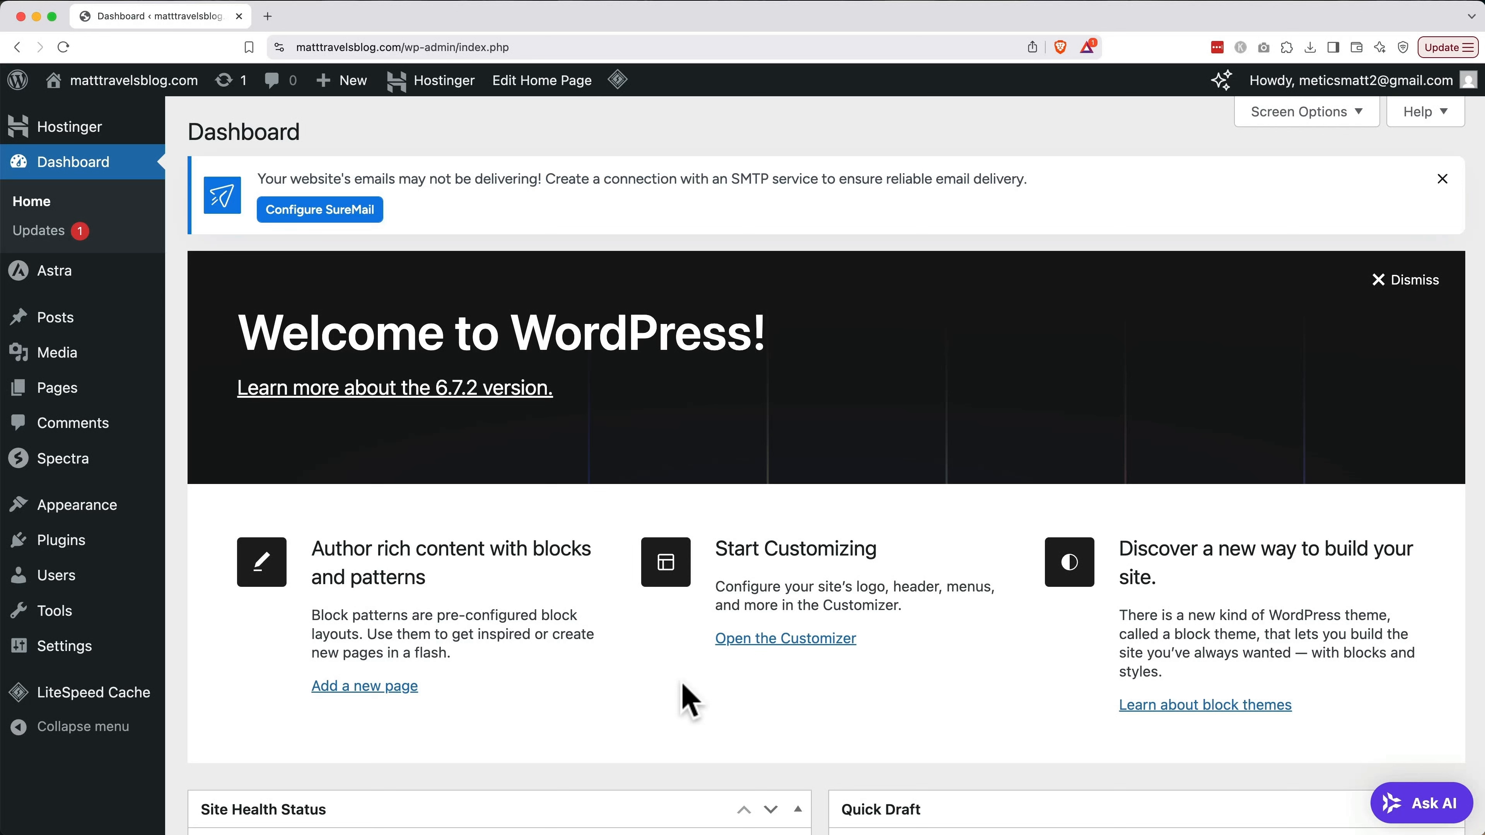
Deactivate the LiteSpeed Cache plugin from the Installed Plugins list
left_click(96, 541)
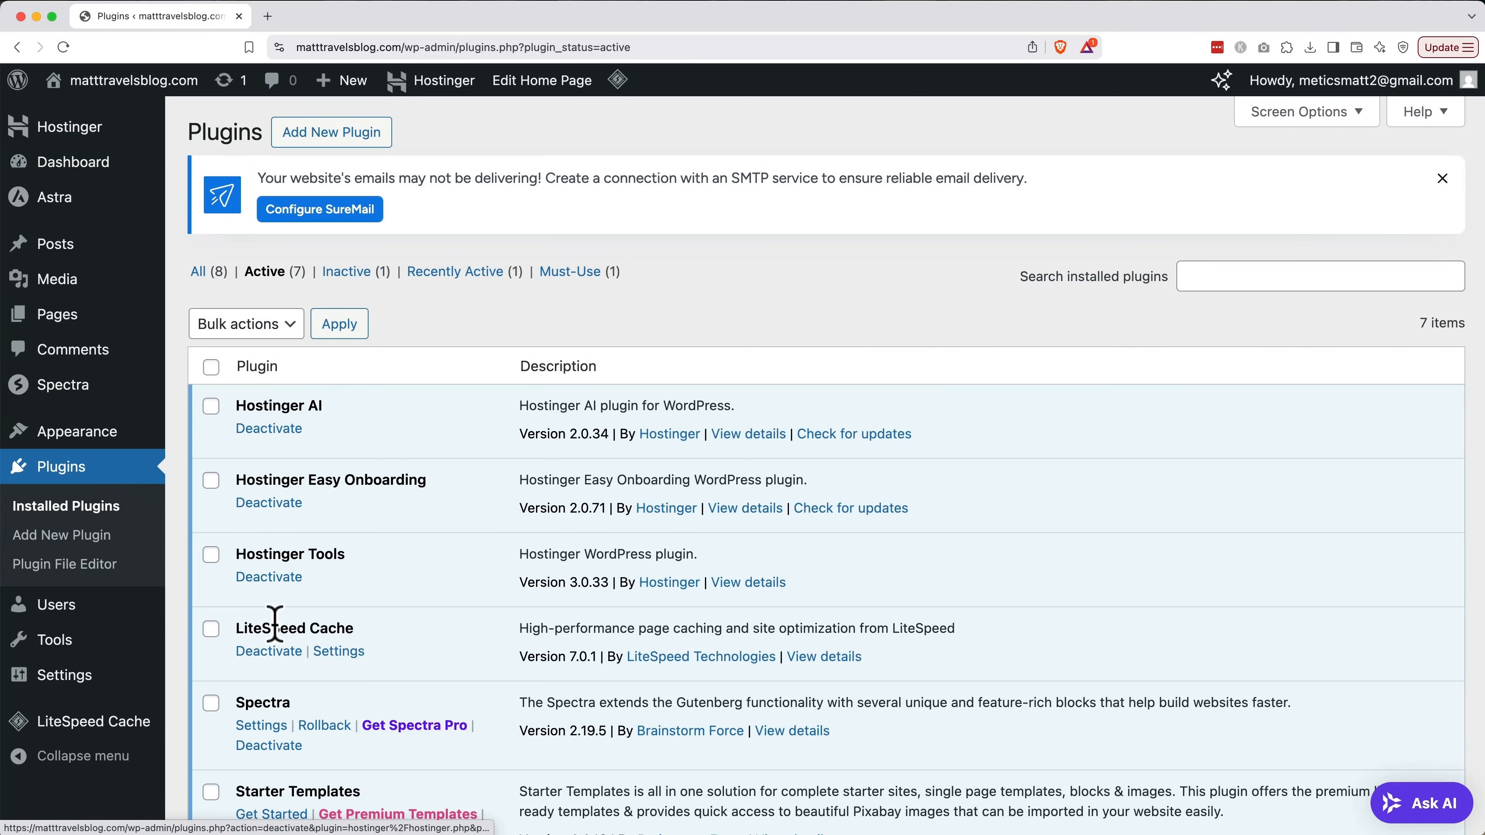
left_click(284, 654)
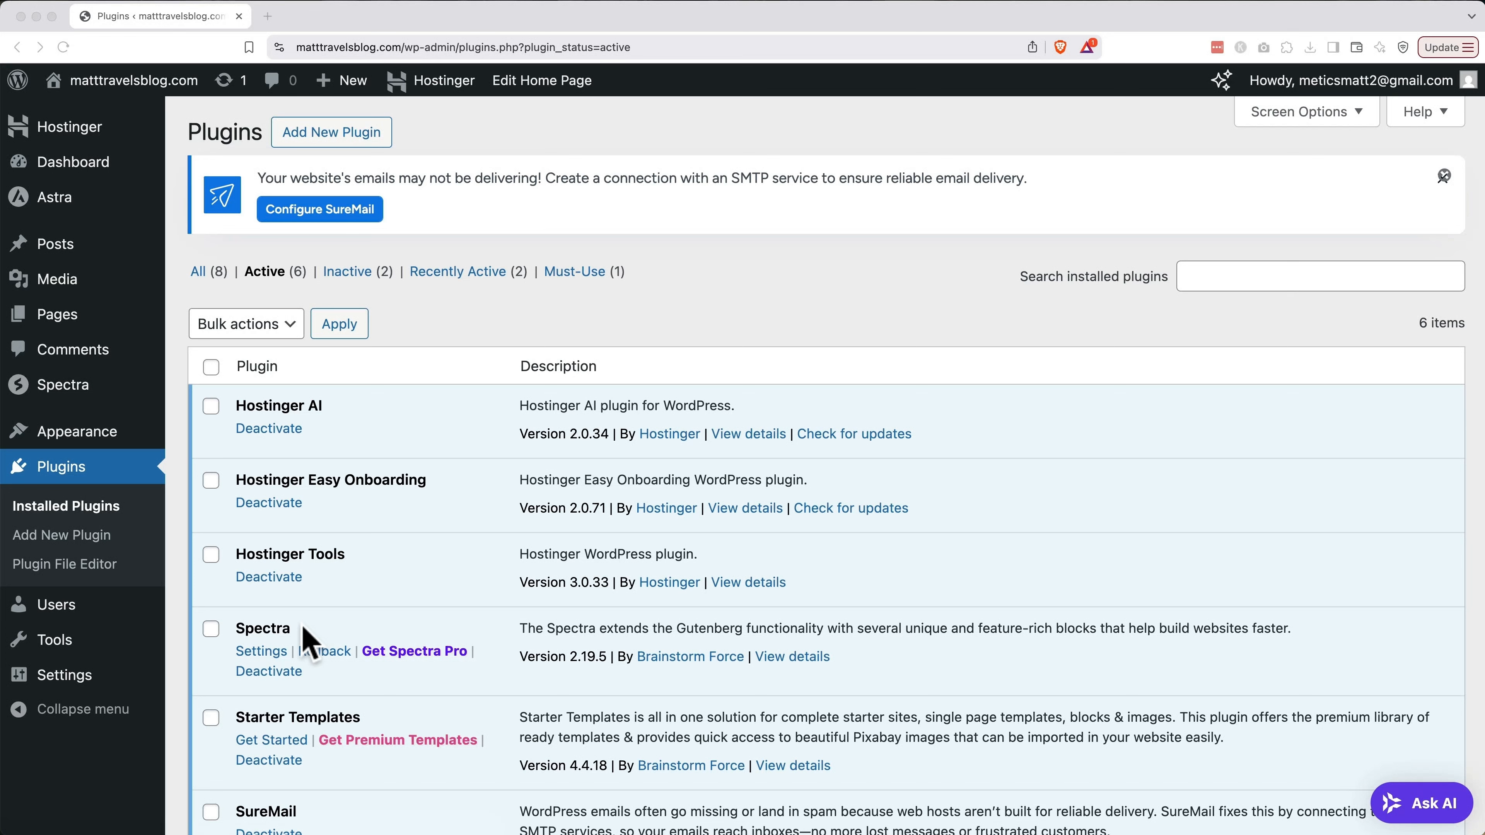
Search for 'Rank Math', then install and activate the Rank Math SEO plugin
left_click(332, 140)
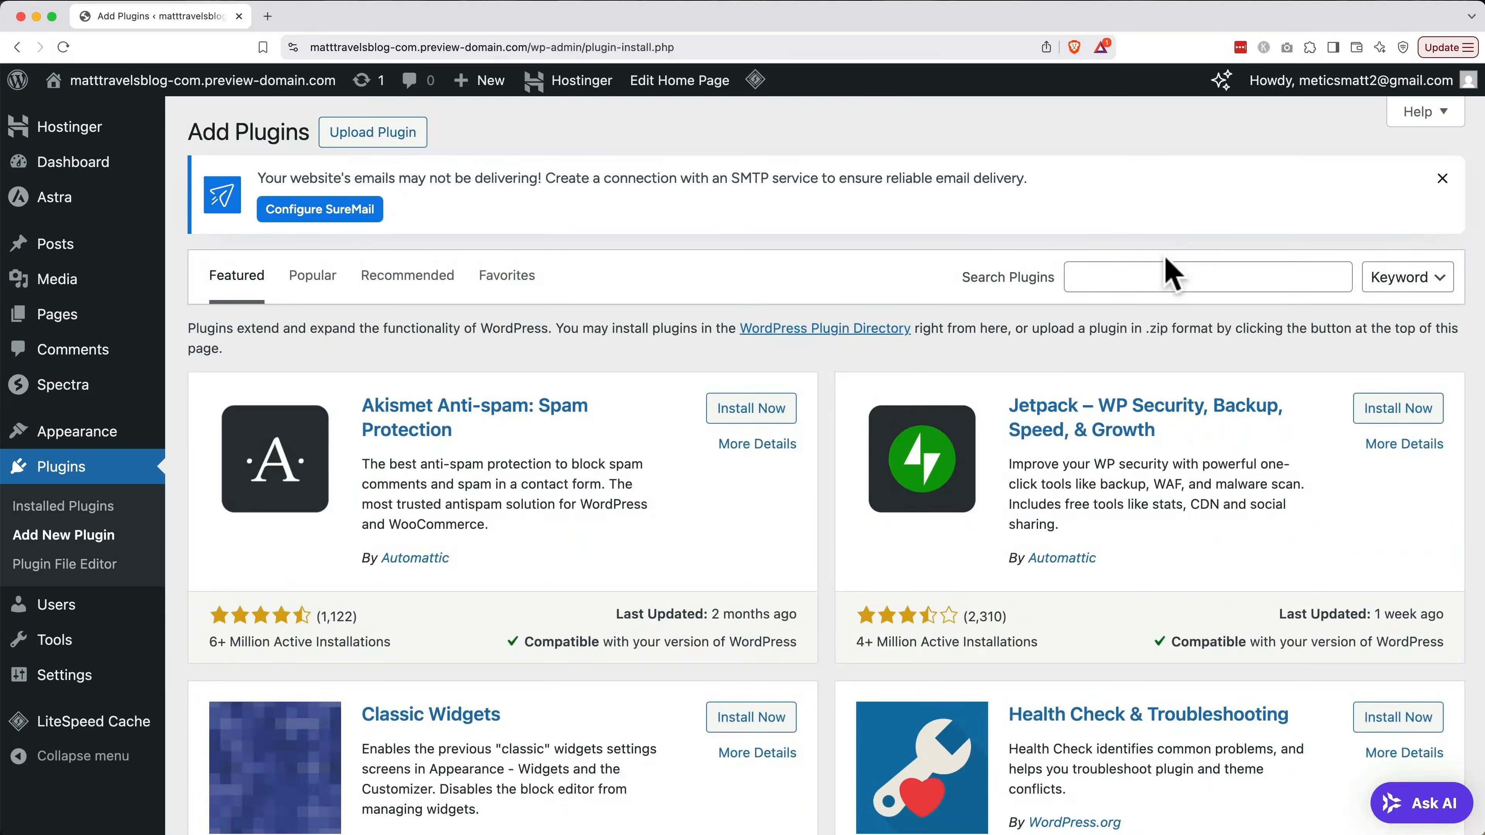
left_click(1166, 276)
type("Rank Math")
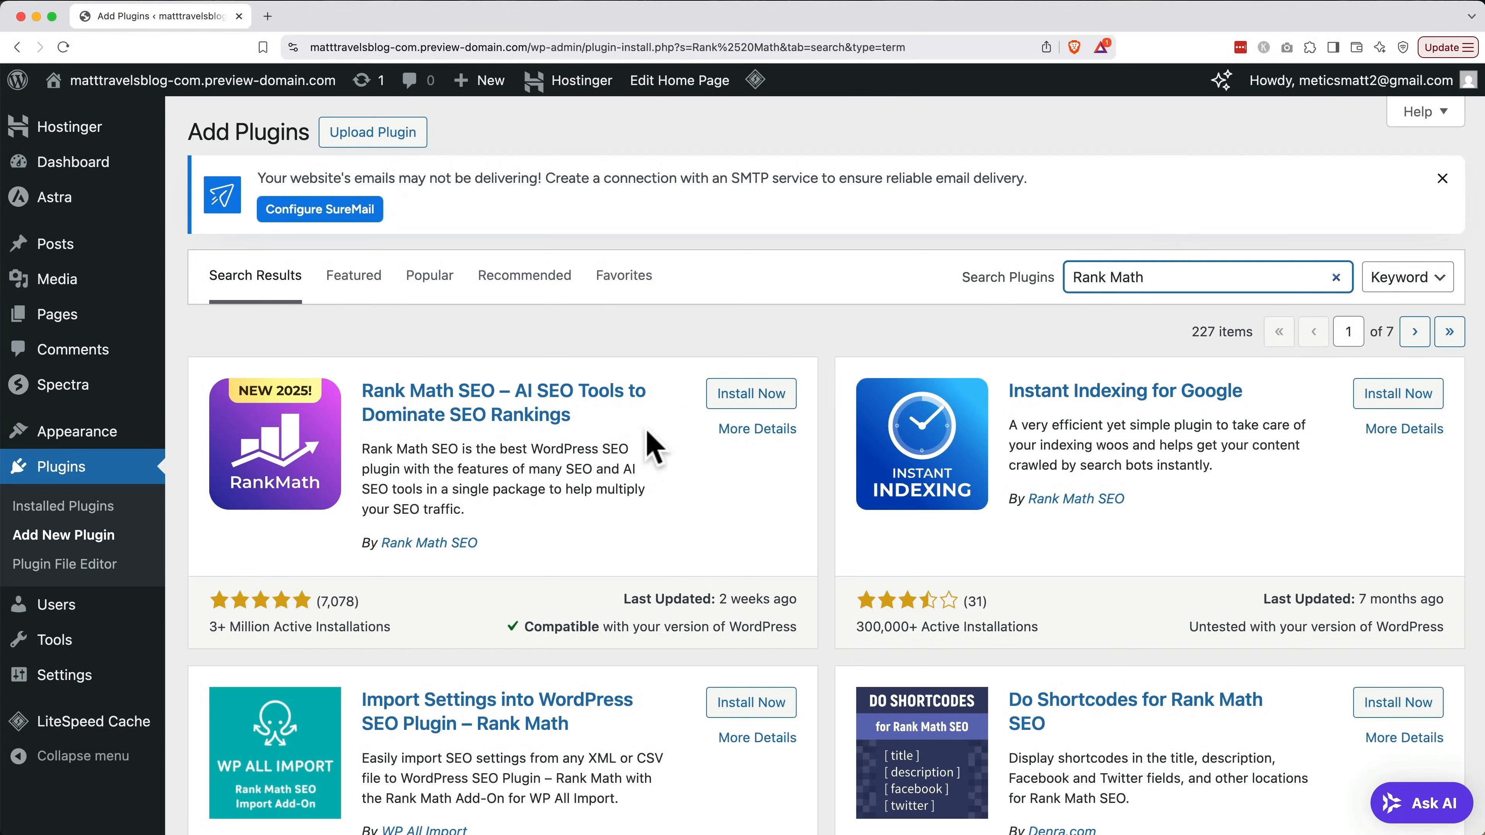
left_click(738, 401)
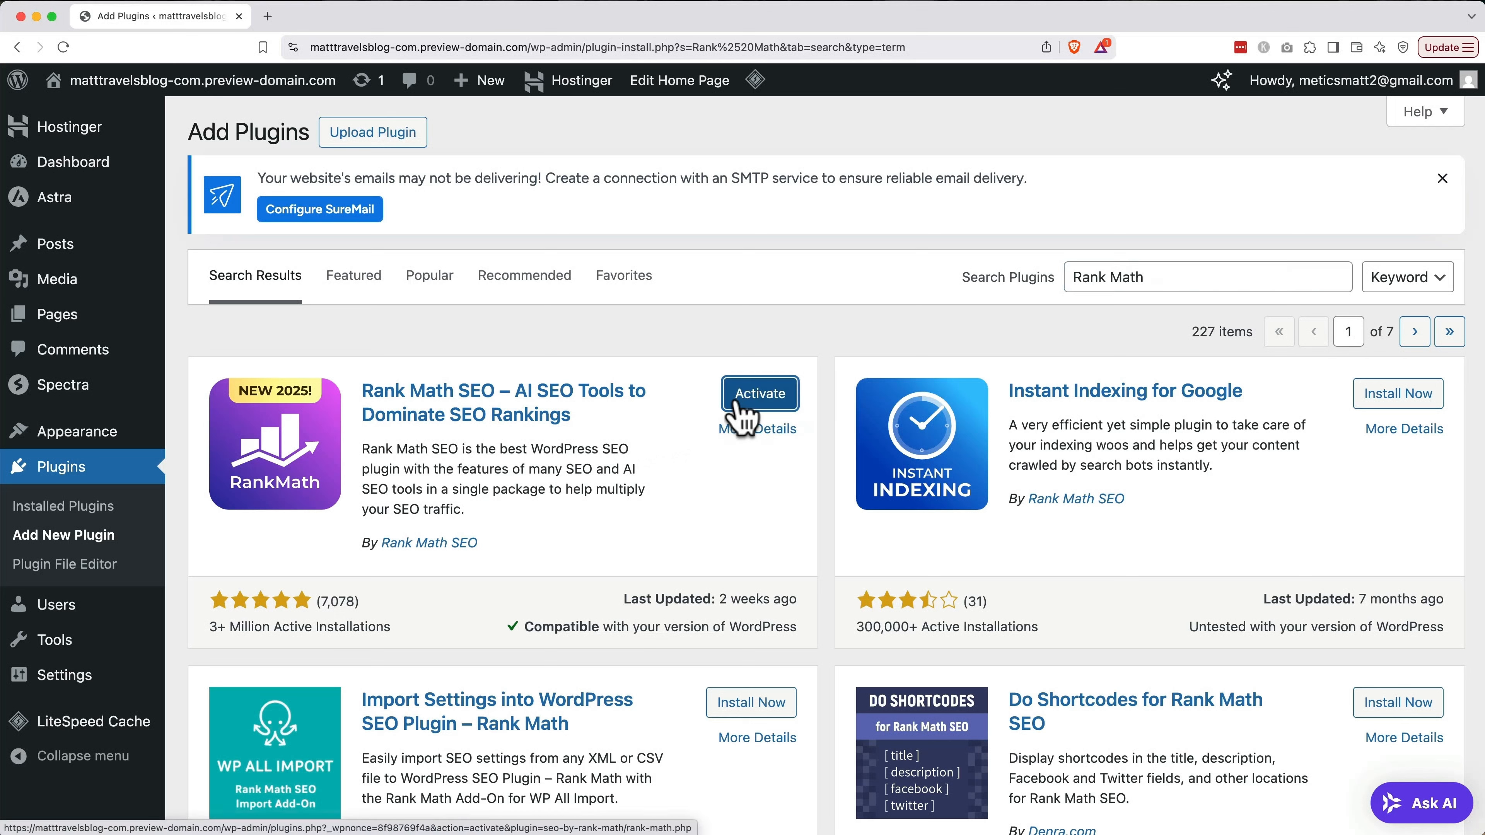
left_click(738, 404)
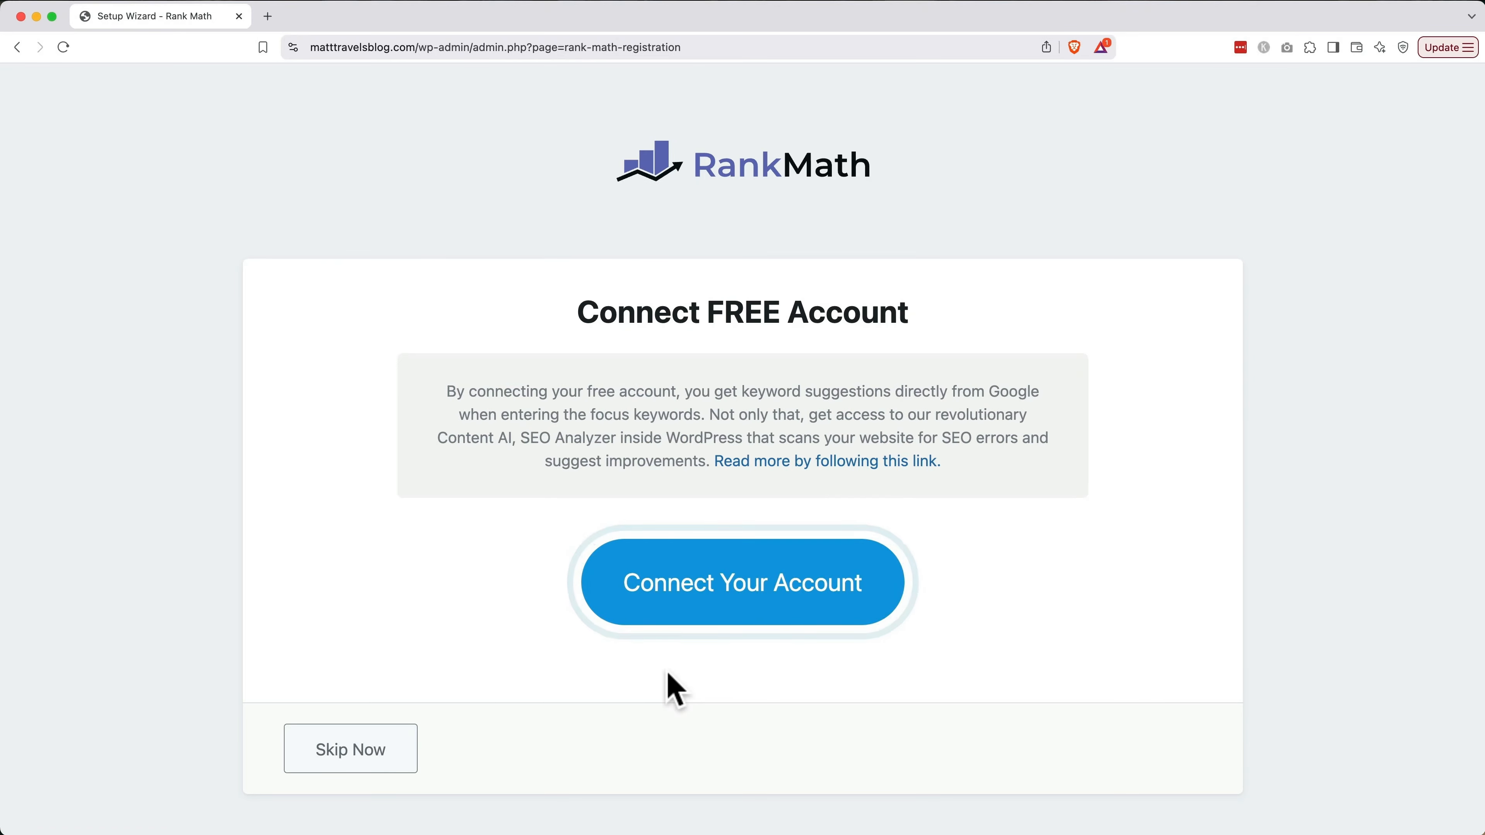
Register a free Rank Math account with the owner's name and email, then activate the Free Plan
left_click(738, 591)
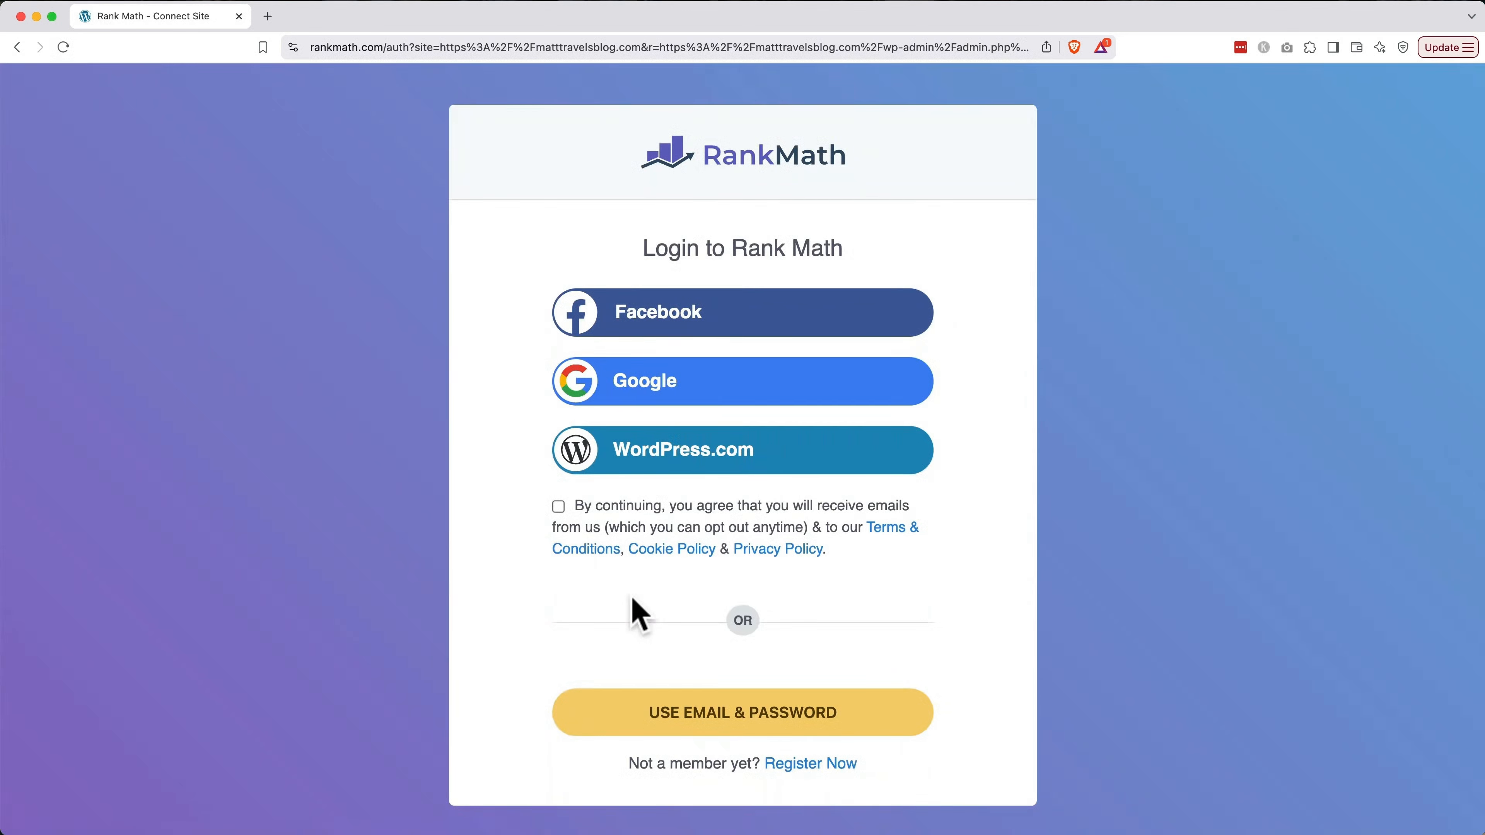
left_click(795, 766)
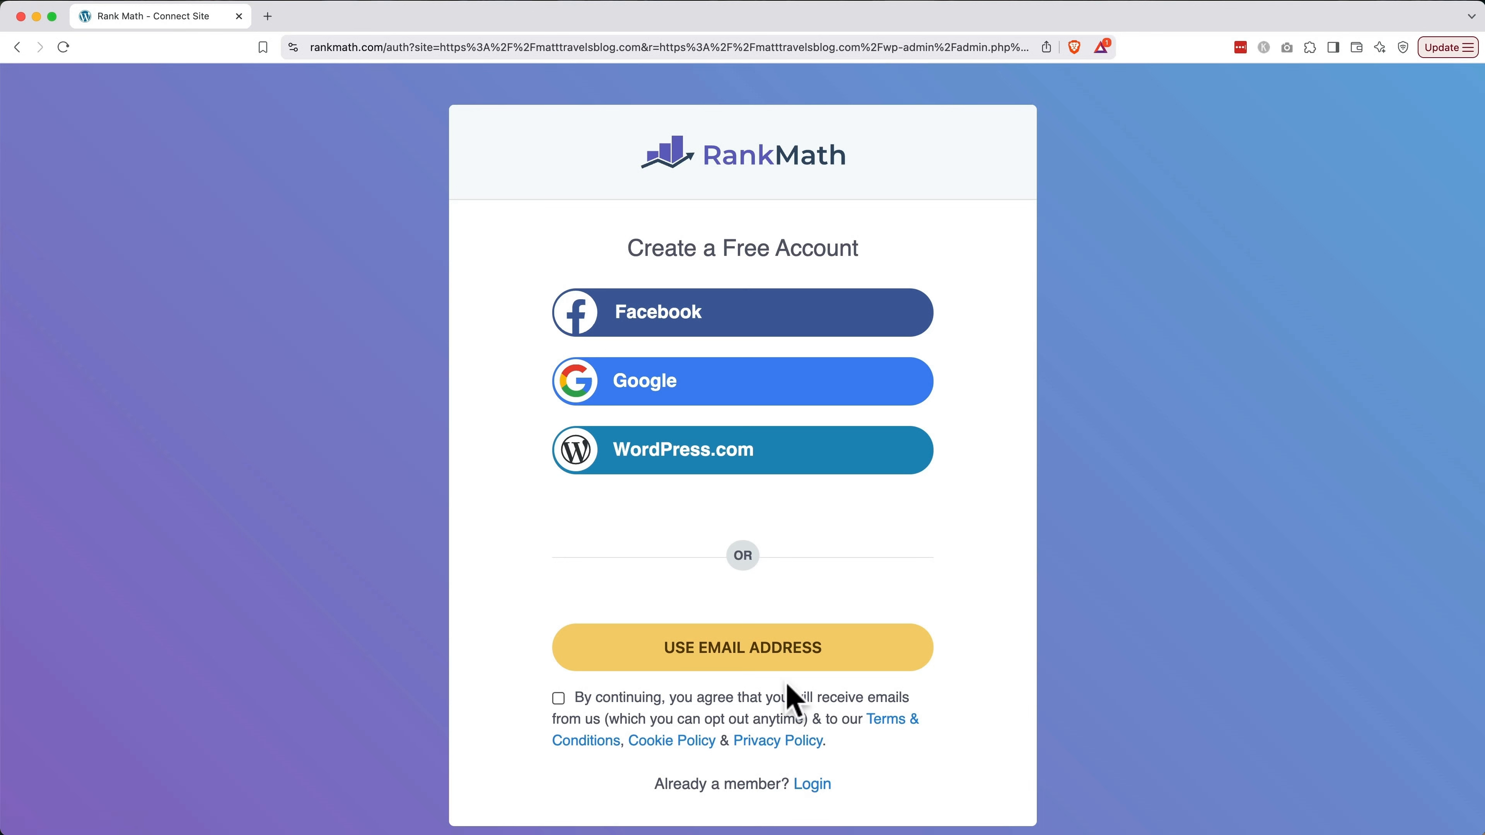
left_click(795, 655)
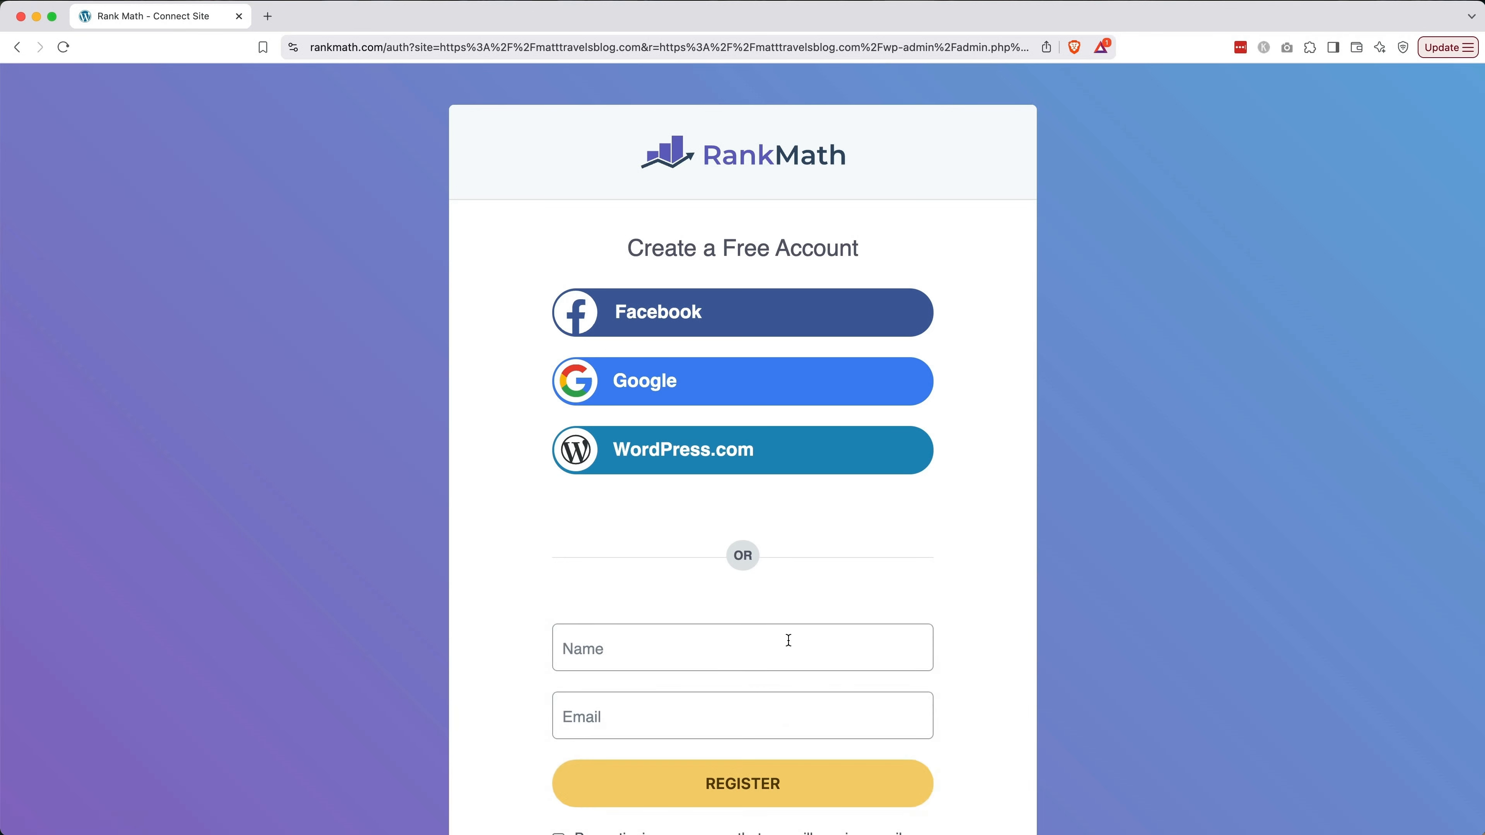
left_click(786, 640)
type("Matt")
key("Tab")
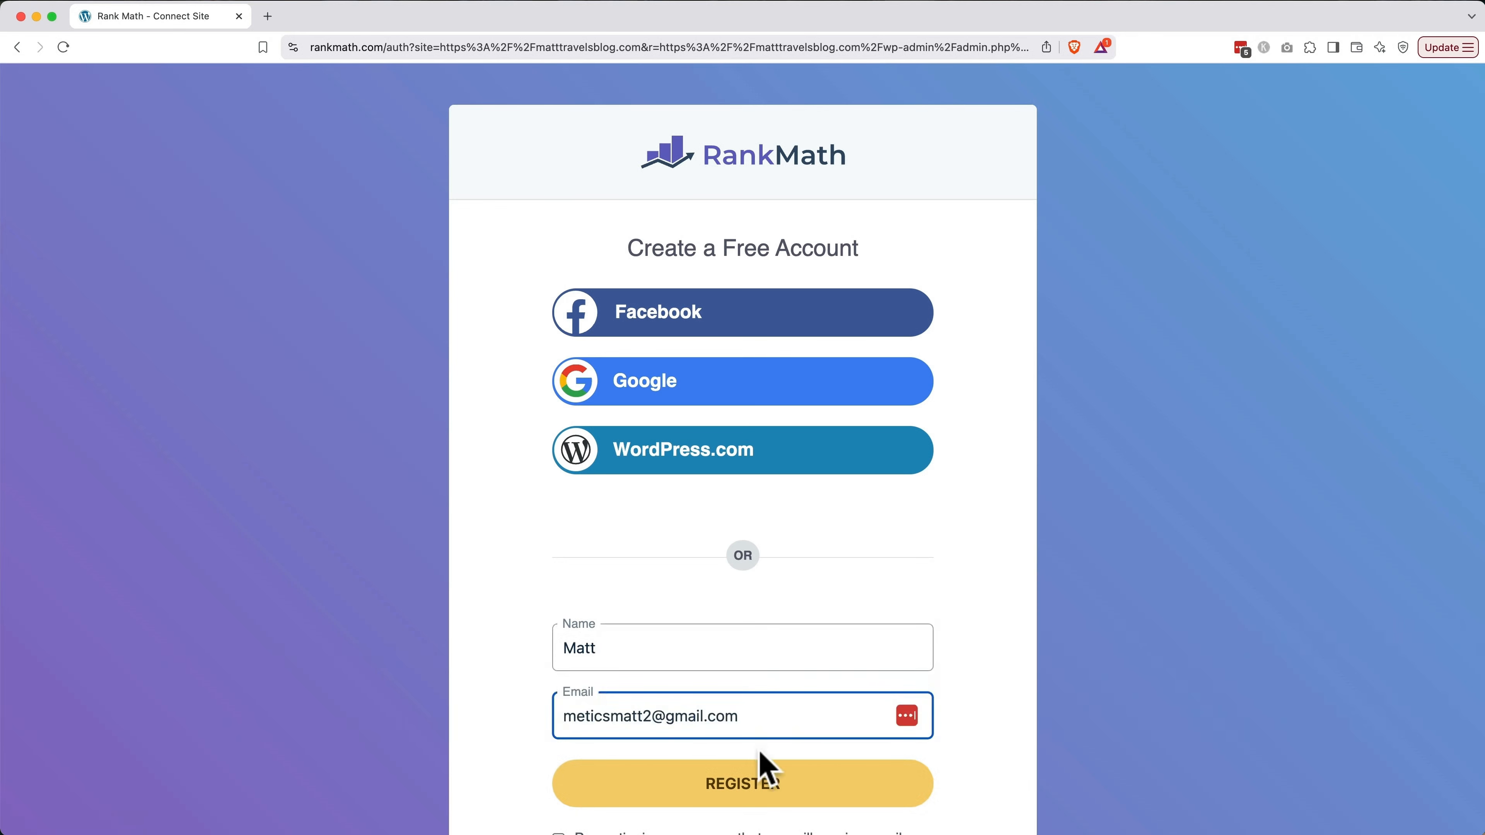
left_click(754, 784)
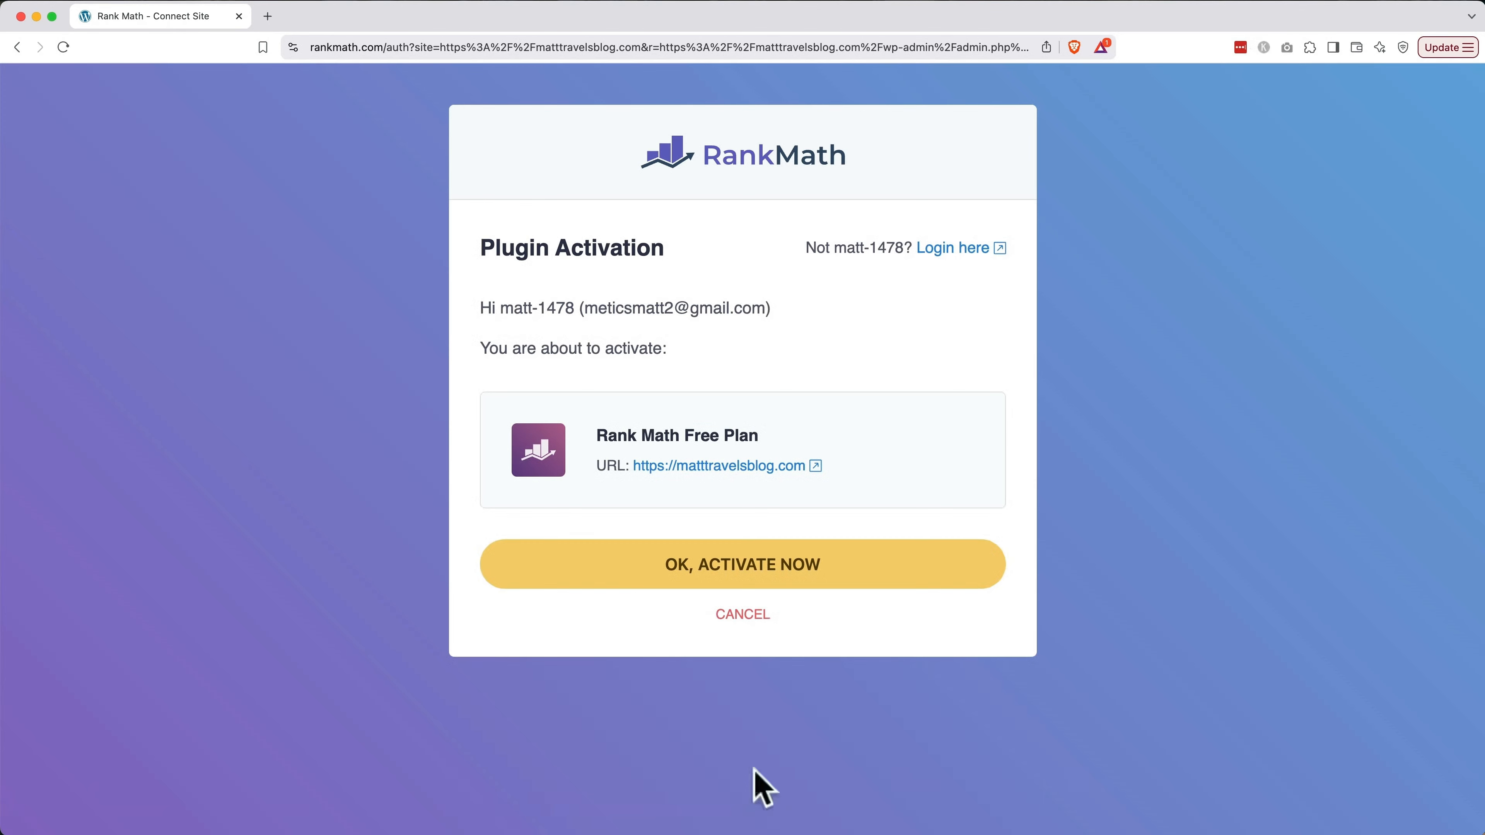
left_click(810, 560)
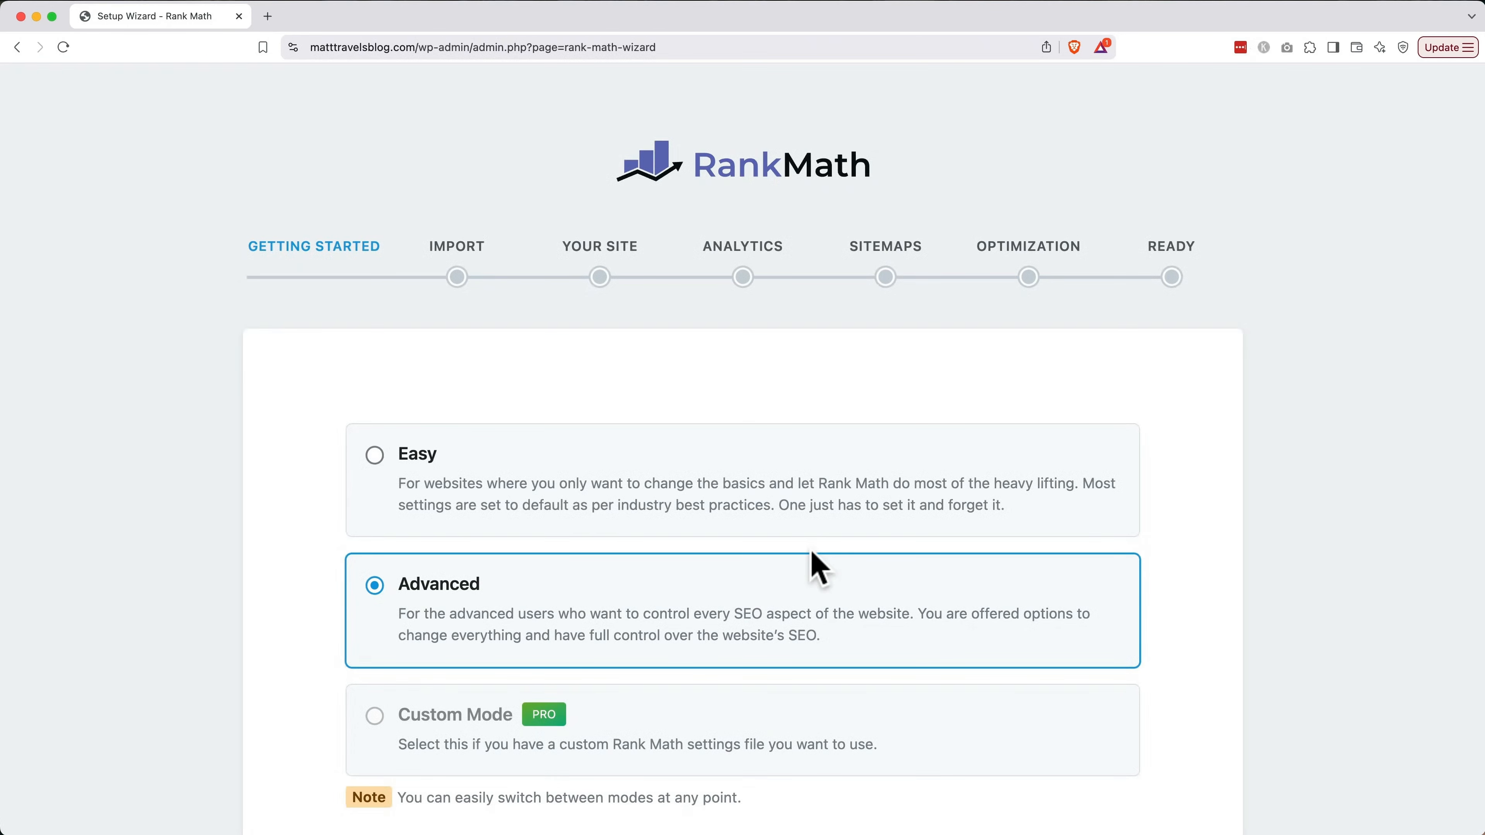
Choose Easy setup mode, start the wizard, and skip importing SEO settings from other plugins
scroll(818, 567, "down", 3)
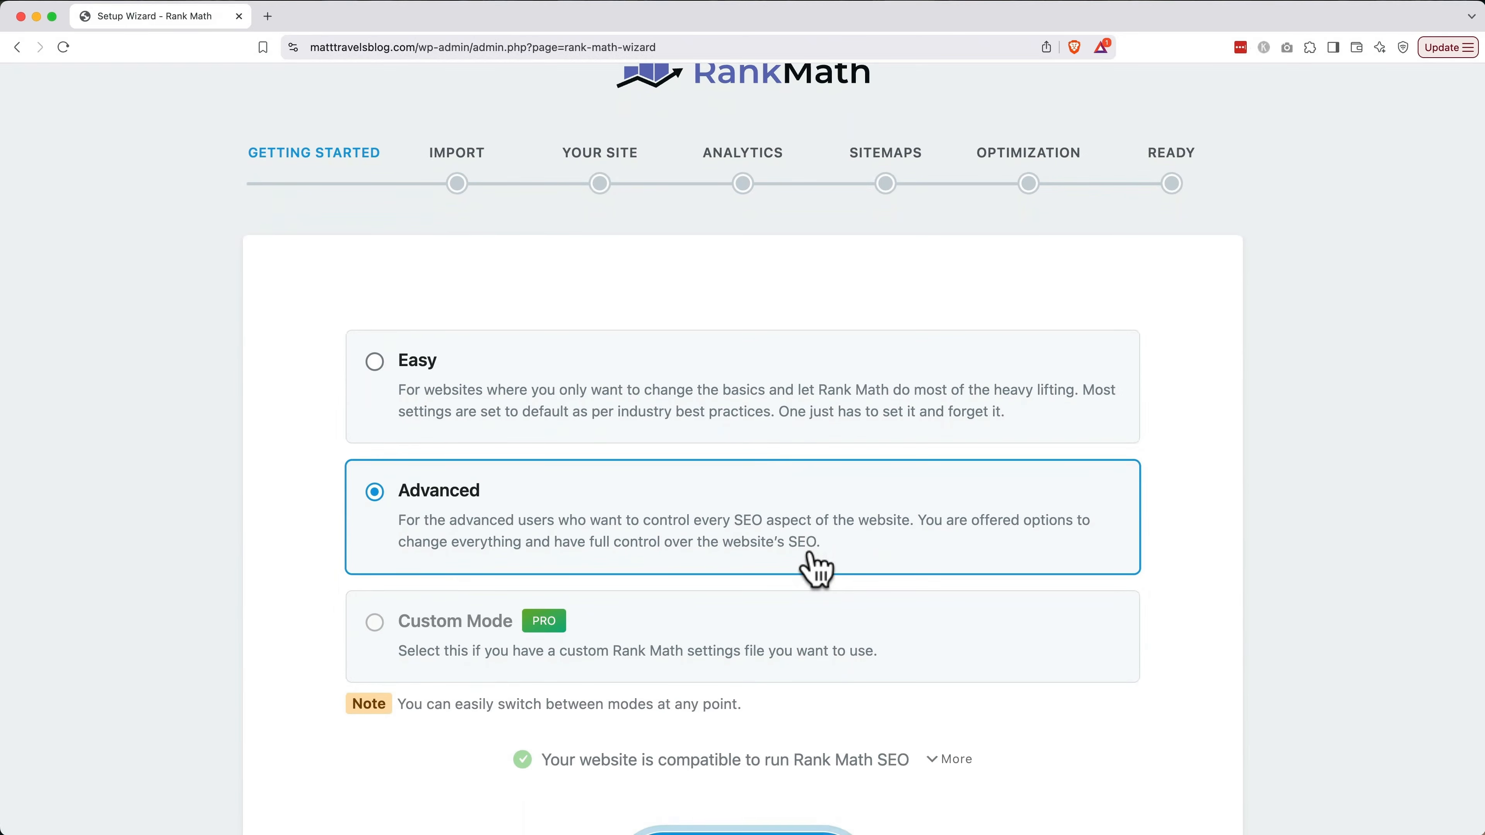
left_click(816, 426)
scroll(562, 568, "down", 3)
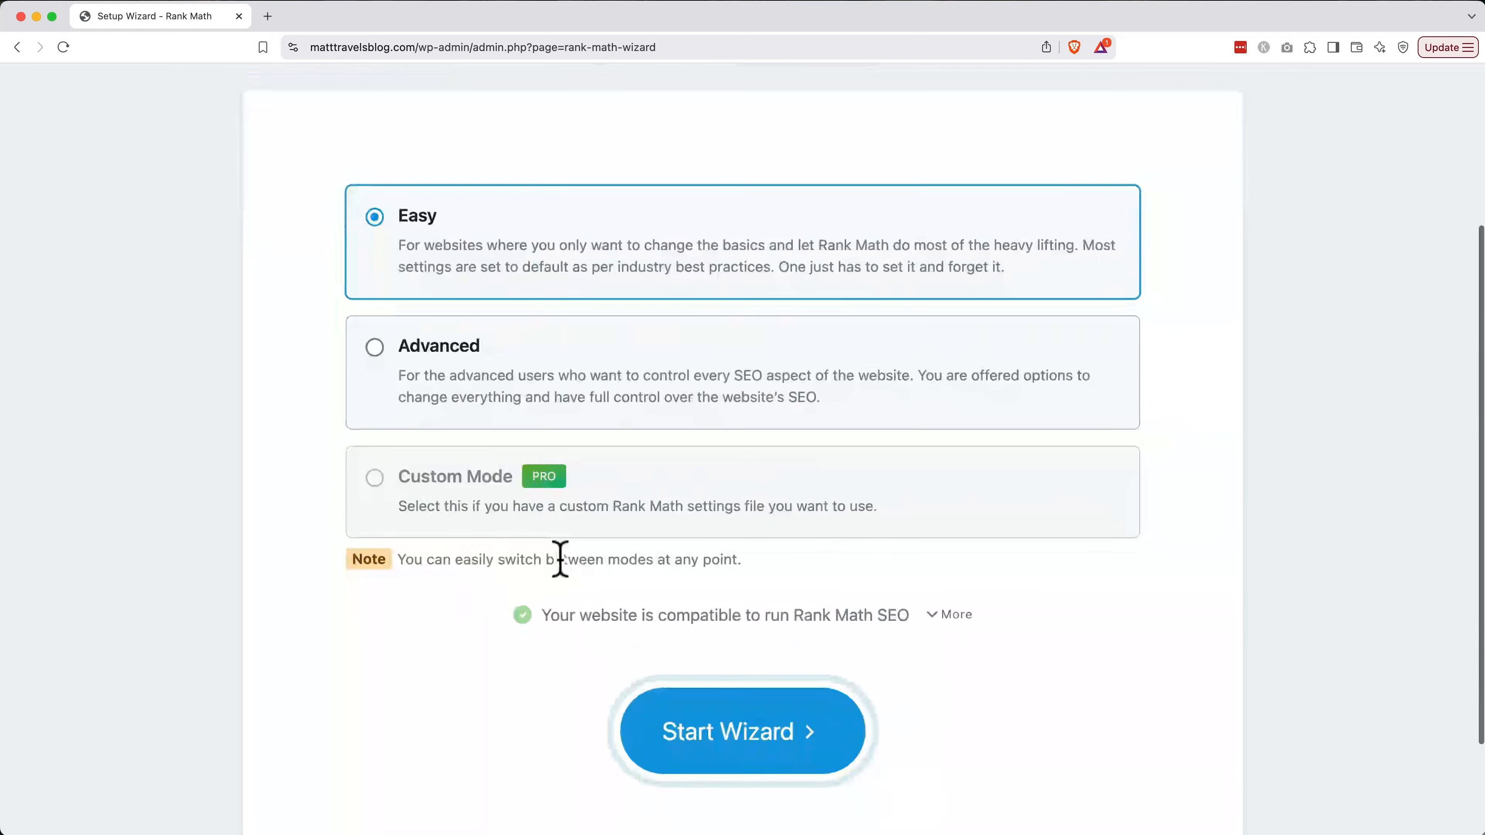
left_click(714, 738)
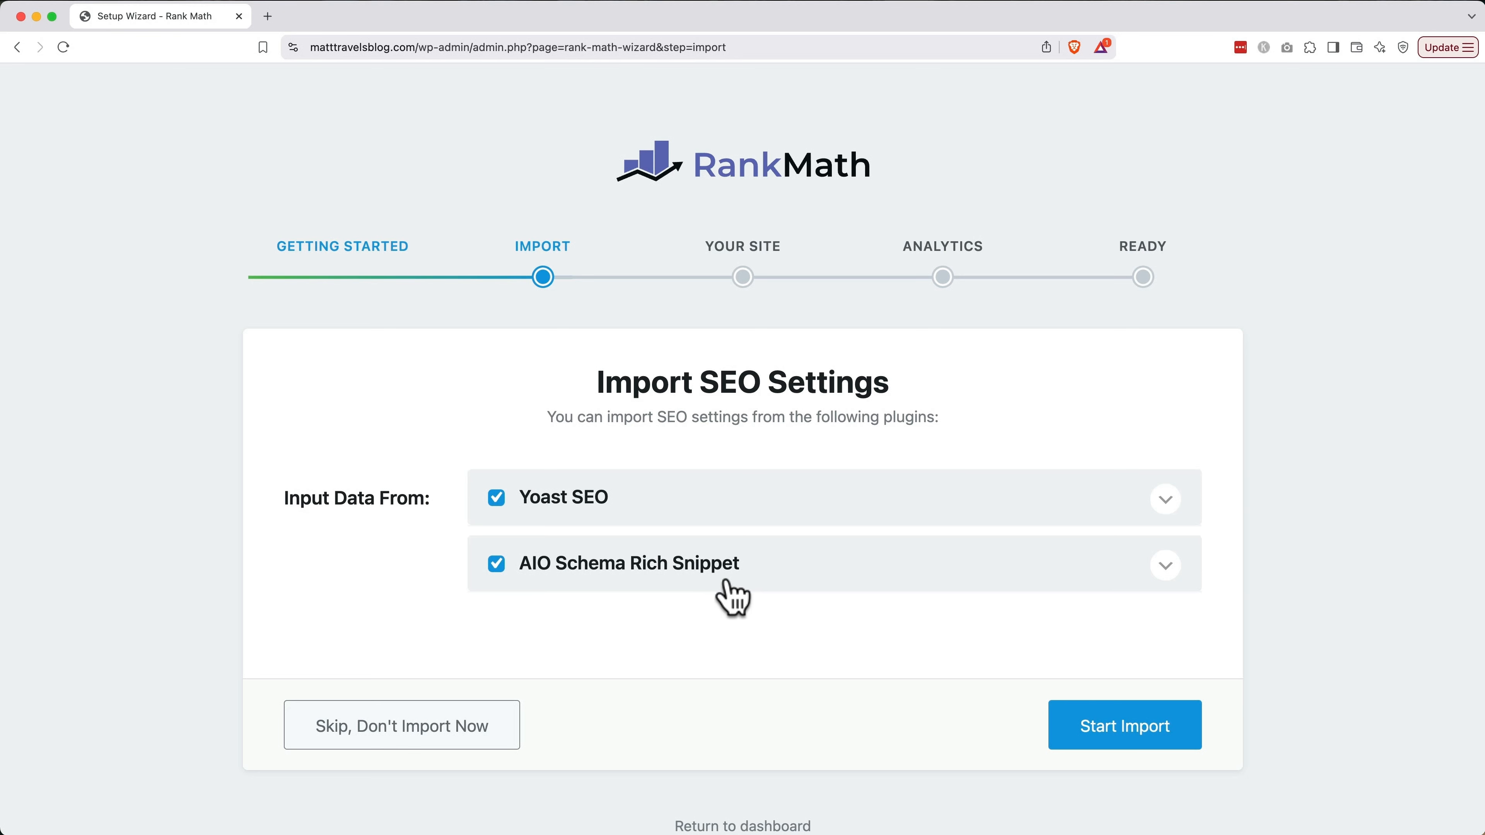
left_click(498, 731)
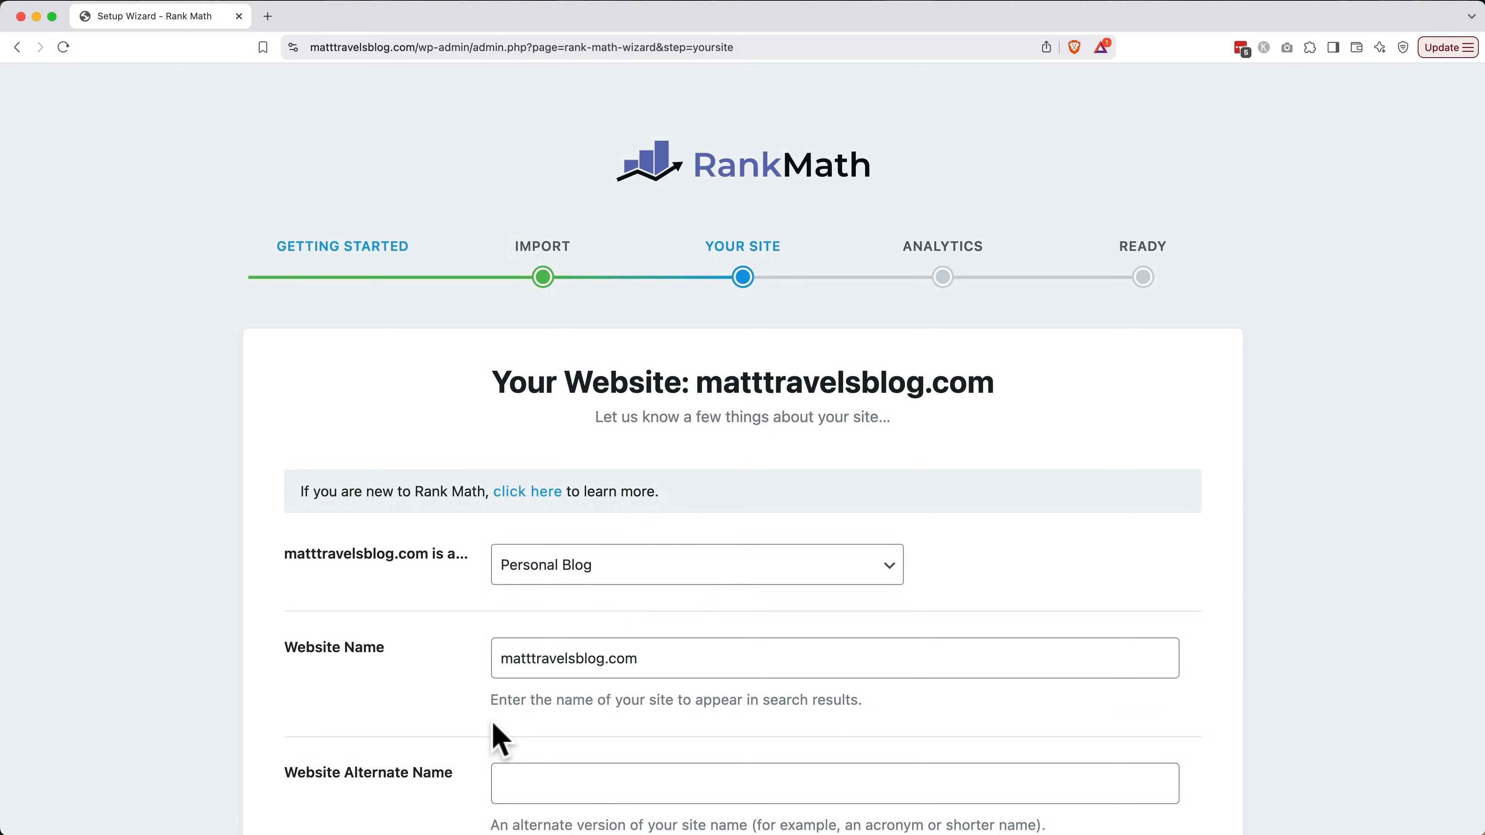
Keep Personal Blog as the site type
scroll(493, 723, "down", 3)
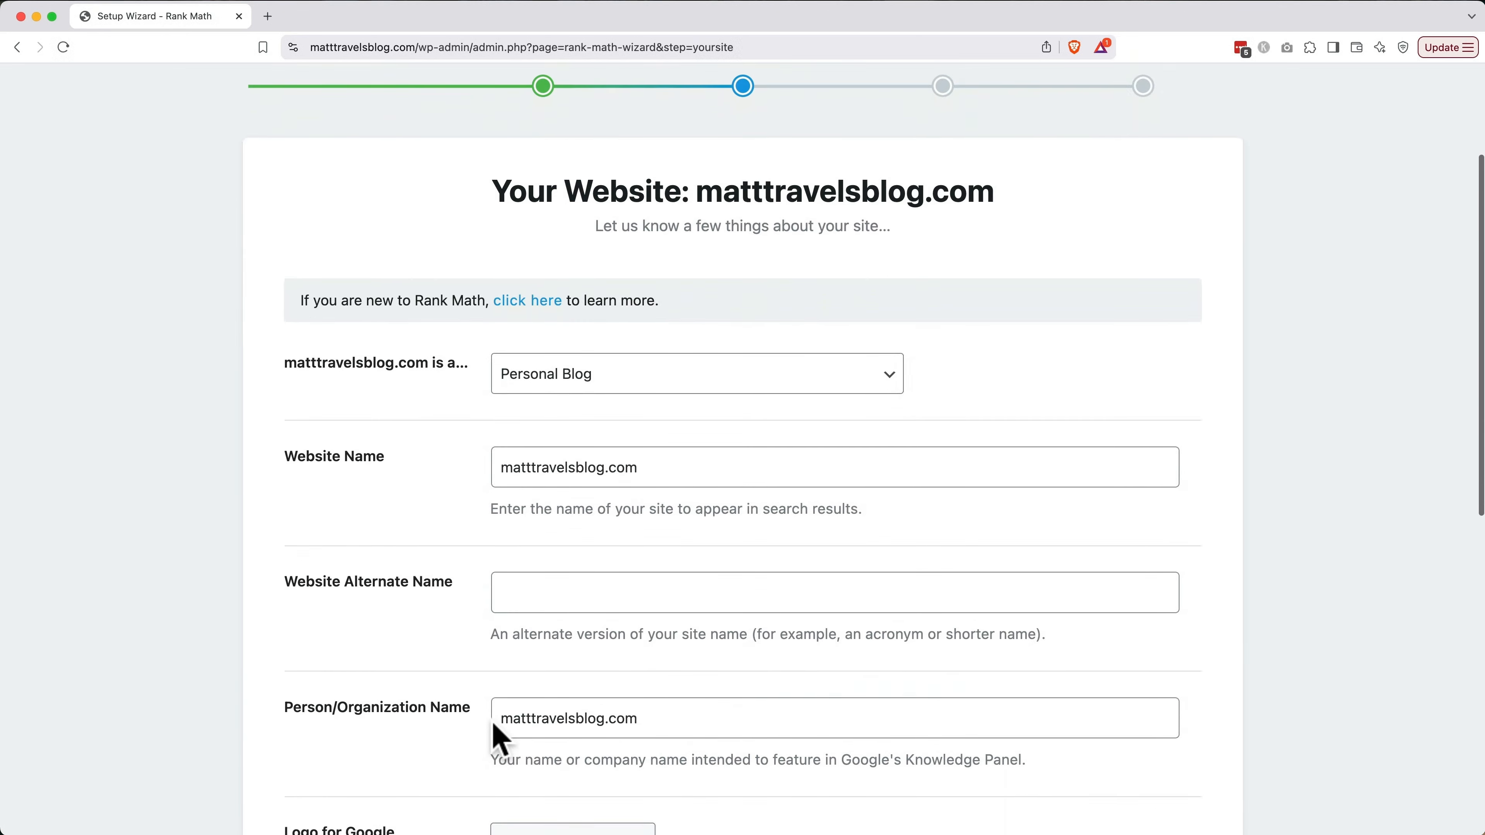
left_click(597, 381)
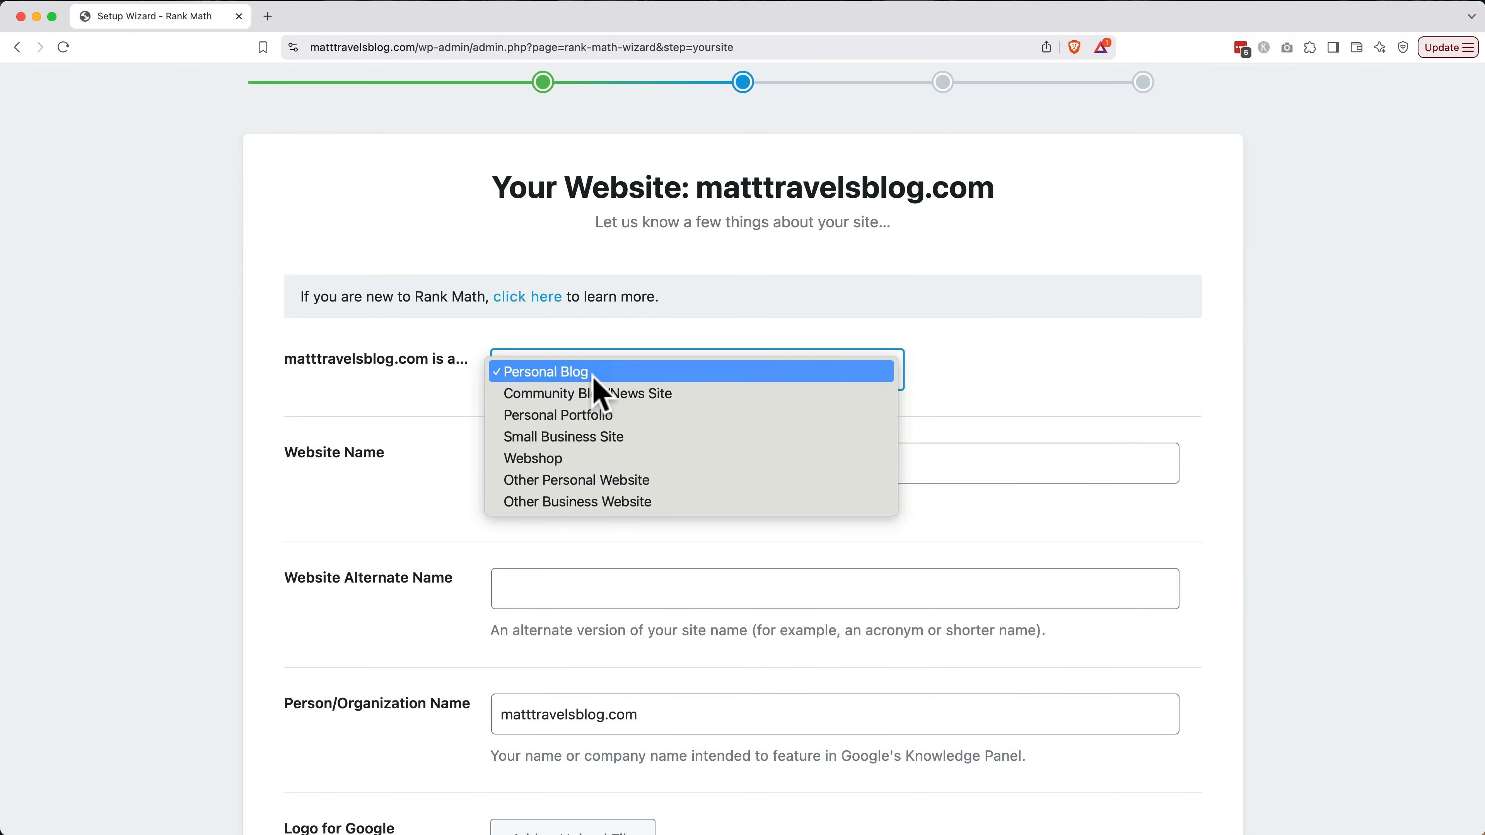
left_click(431, 412)
Change the Website Name to 'Matt Travels Blog'
scroll(436, 426, "down", 3)
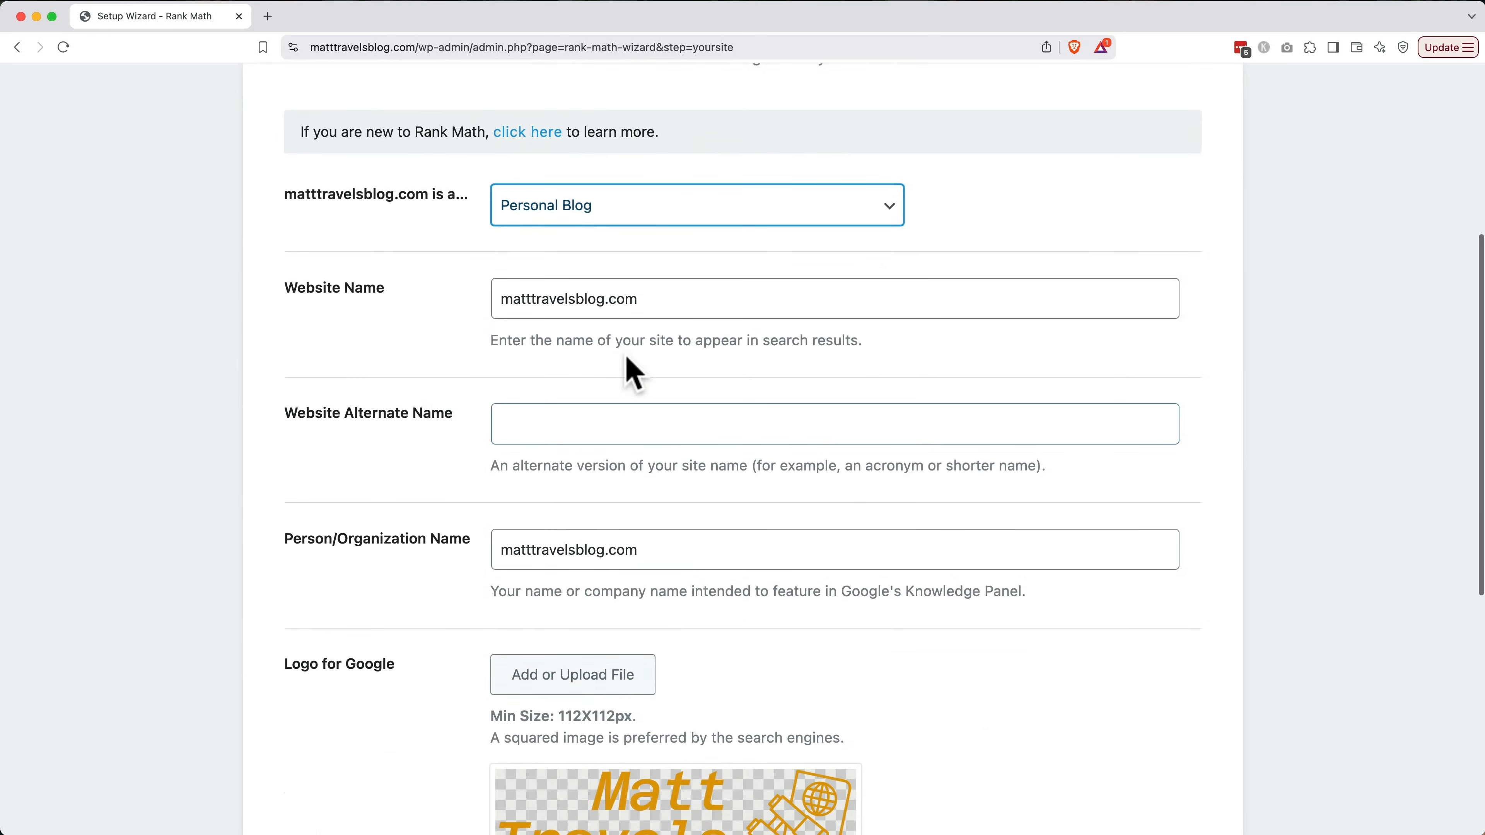
triple_click(689, 298)
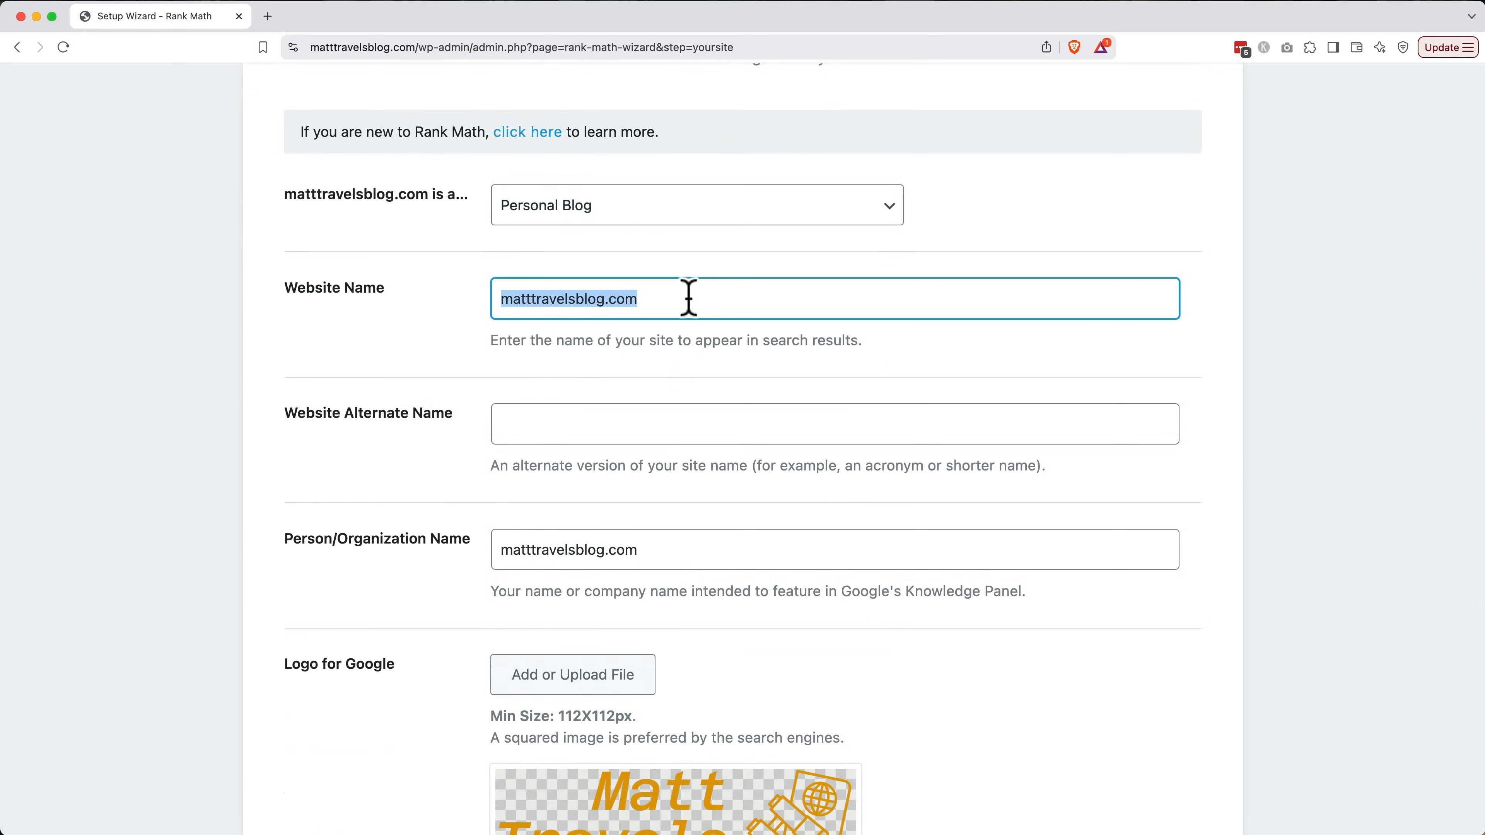
type("Matt Travels Blog")
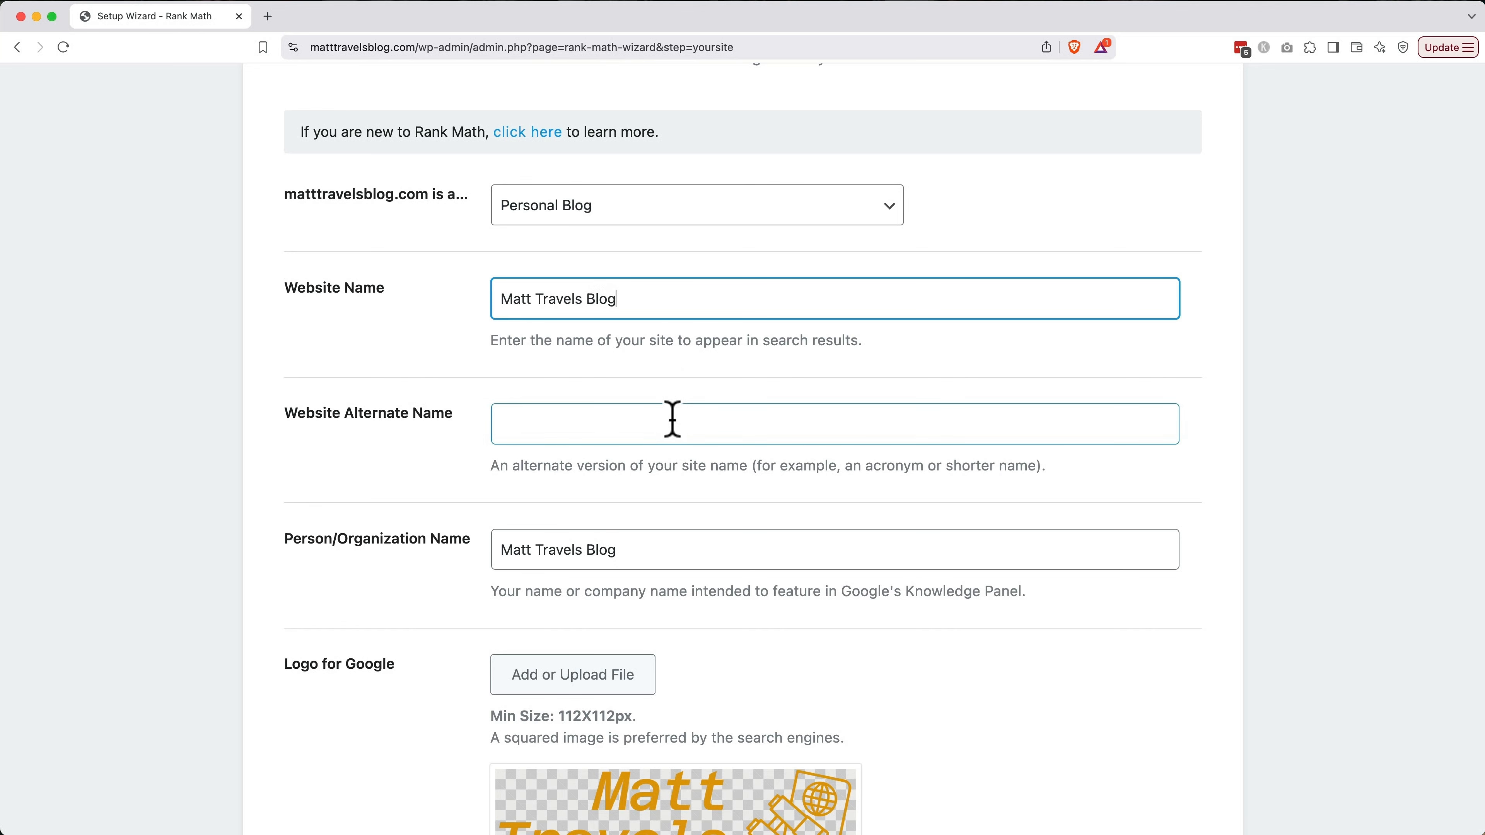
scroll(673, 419, "down", 3)
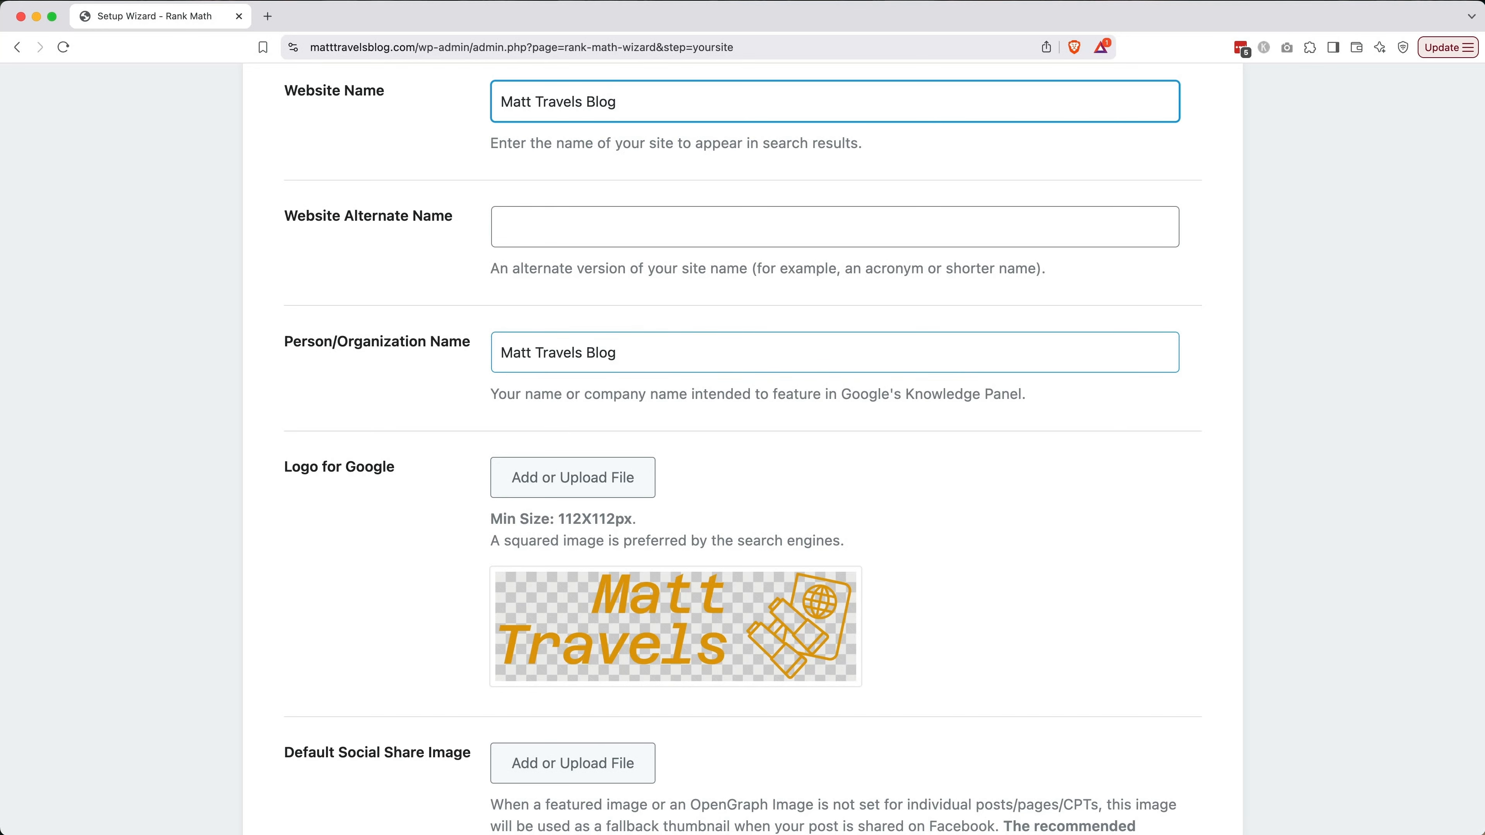
scroll(657, 351, "down", 3)
scroll(590, 514, "down", 2)
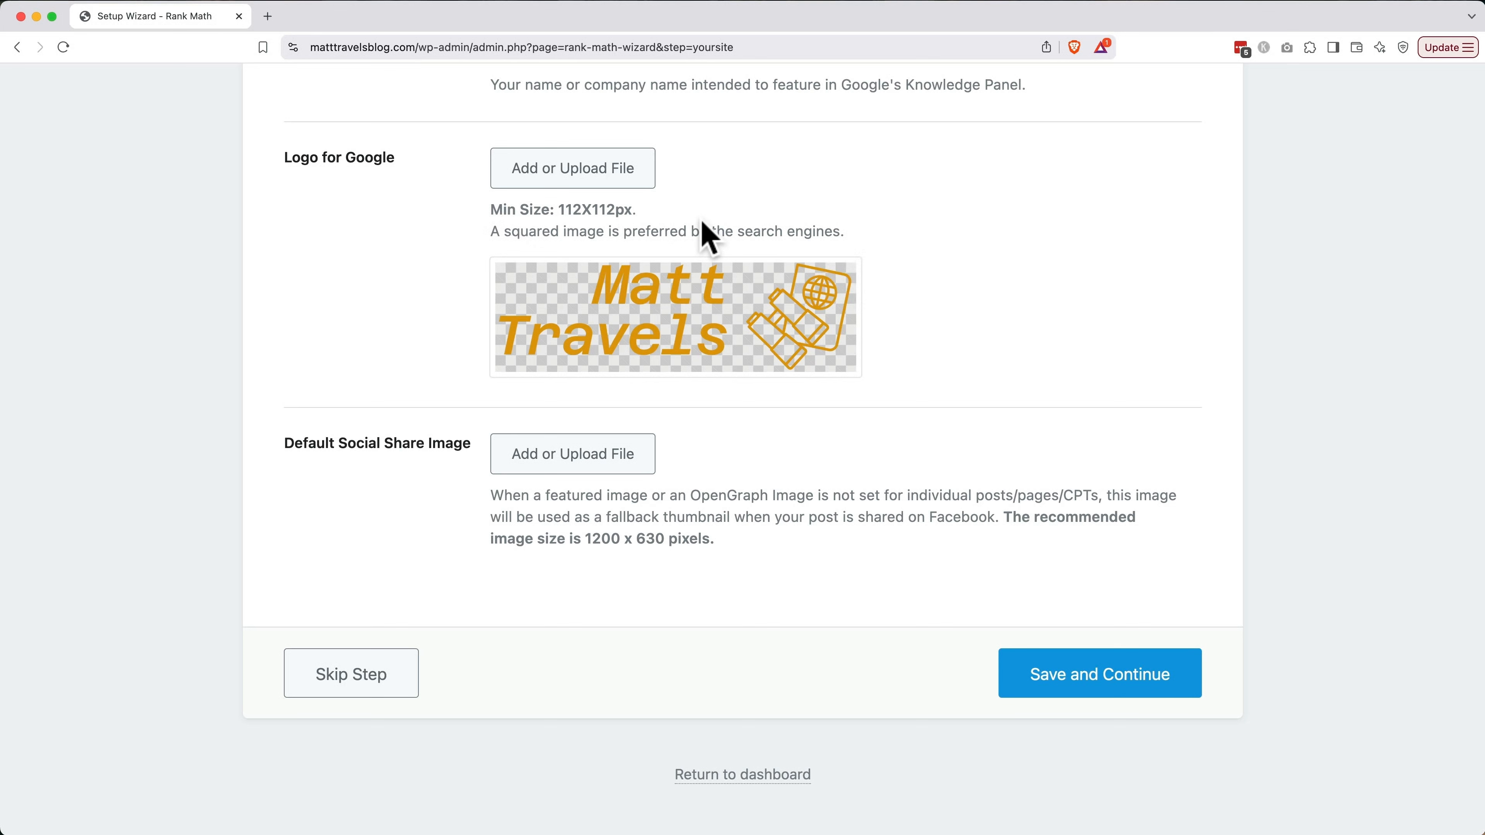
Upload logo-color.png with alt text 'Matt Travels Blog' and set it as the Logo for Google
left_click(600, 179)
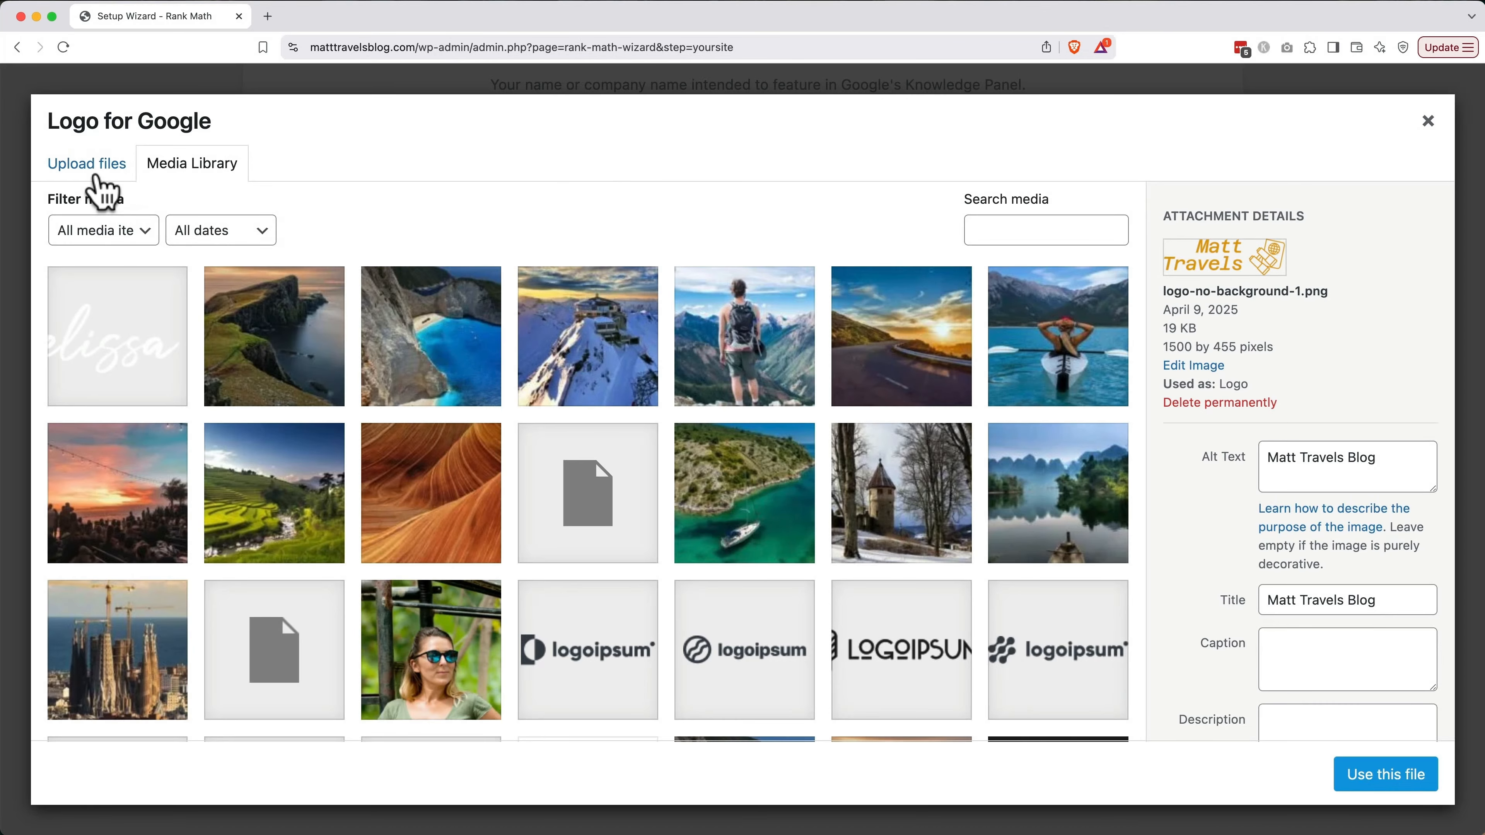
left_click(94, 173)
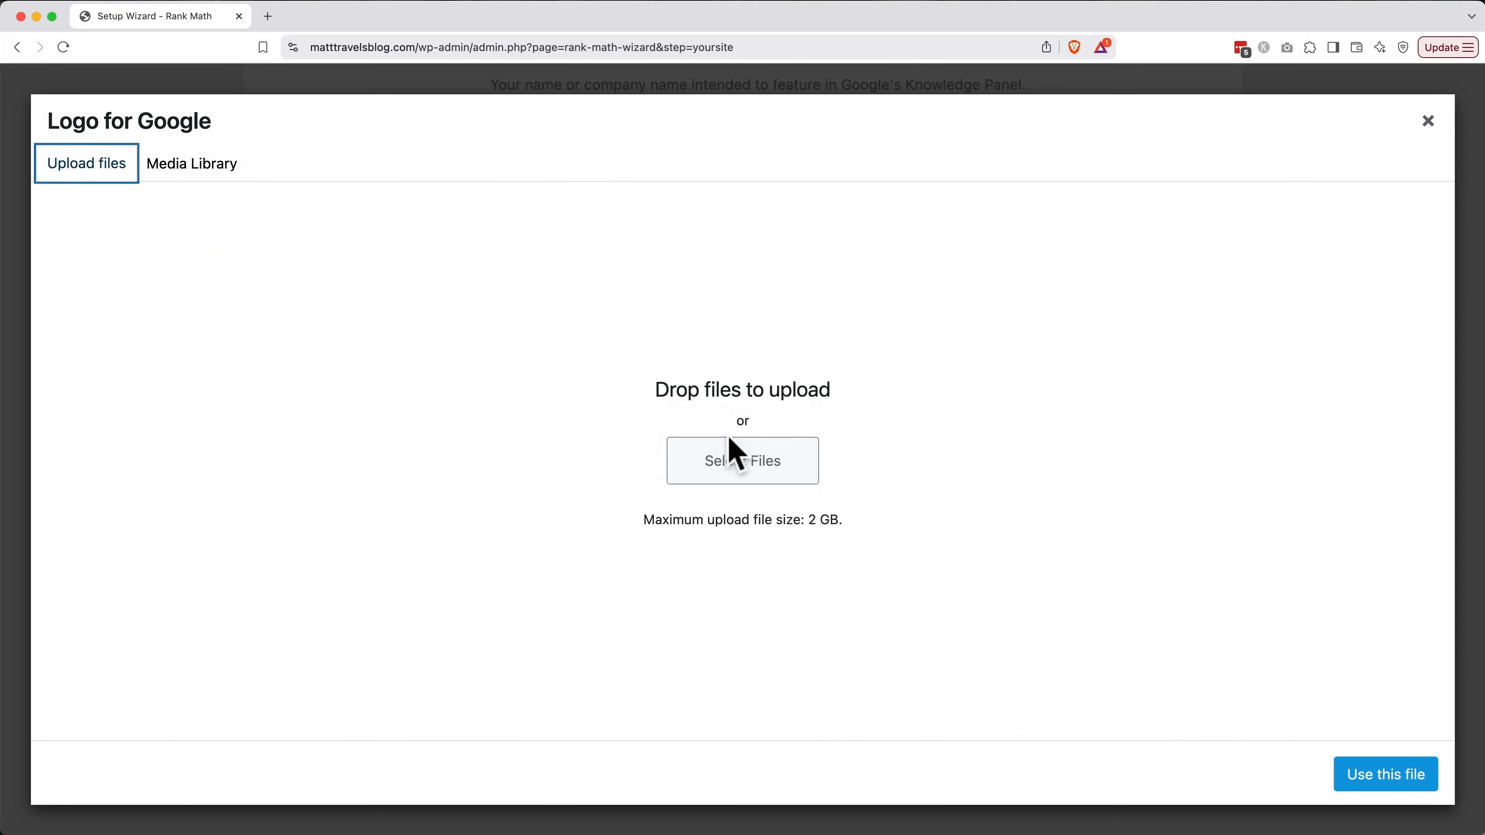
left_click(738, 468)
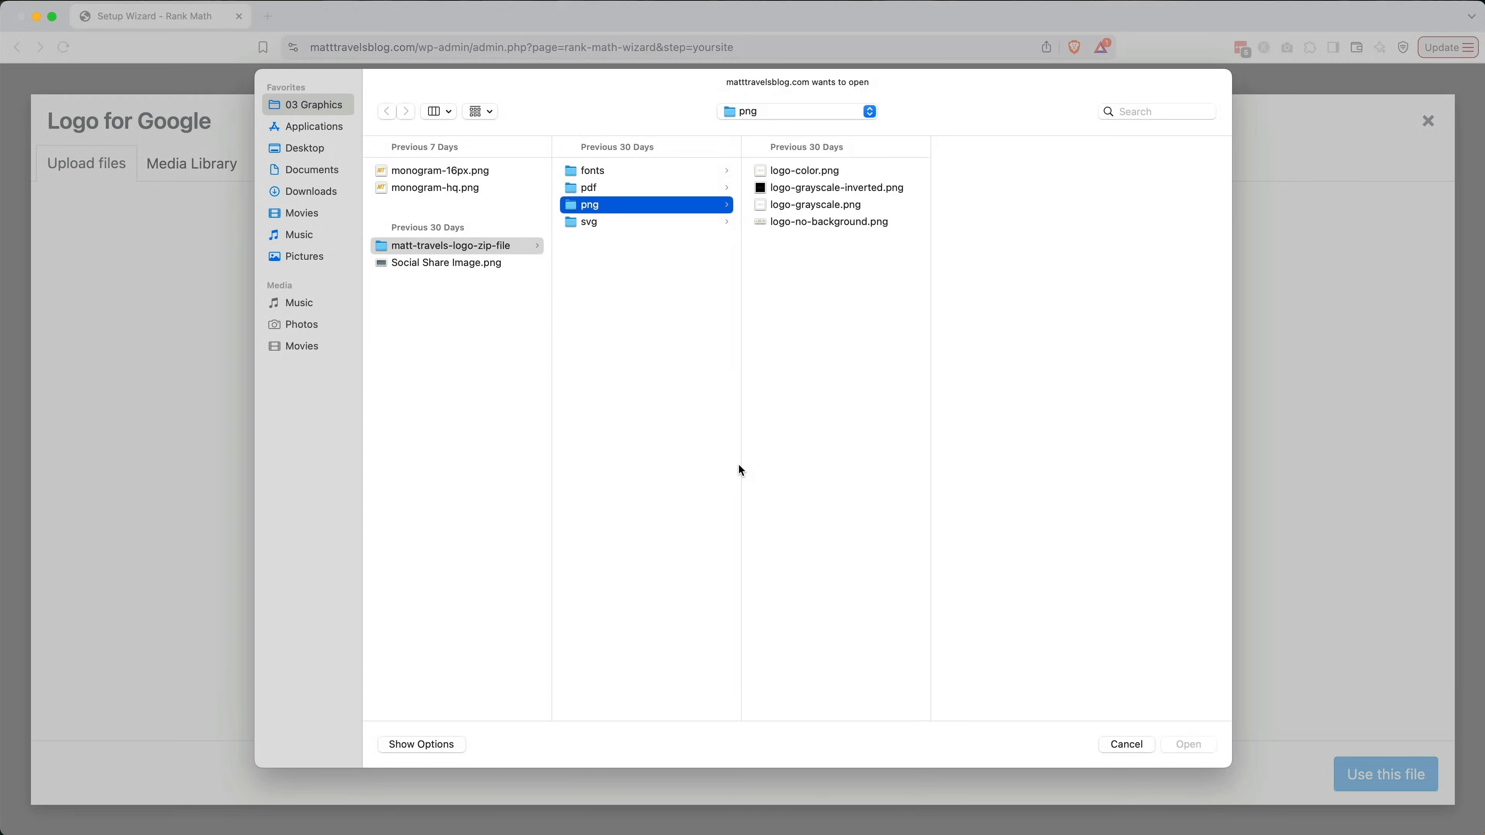
left_click(834, 171)
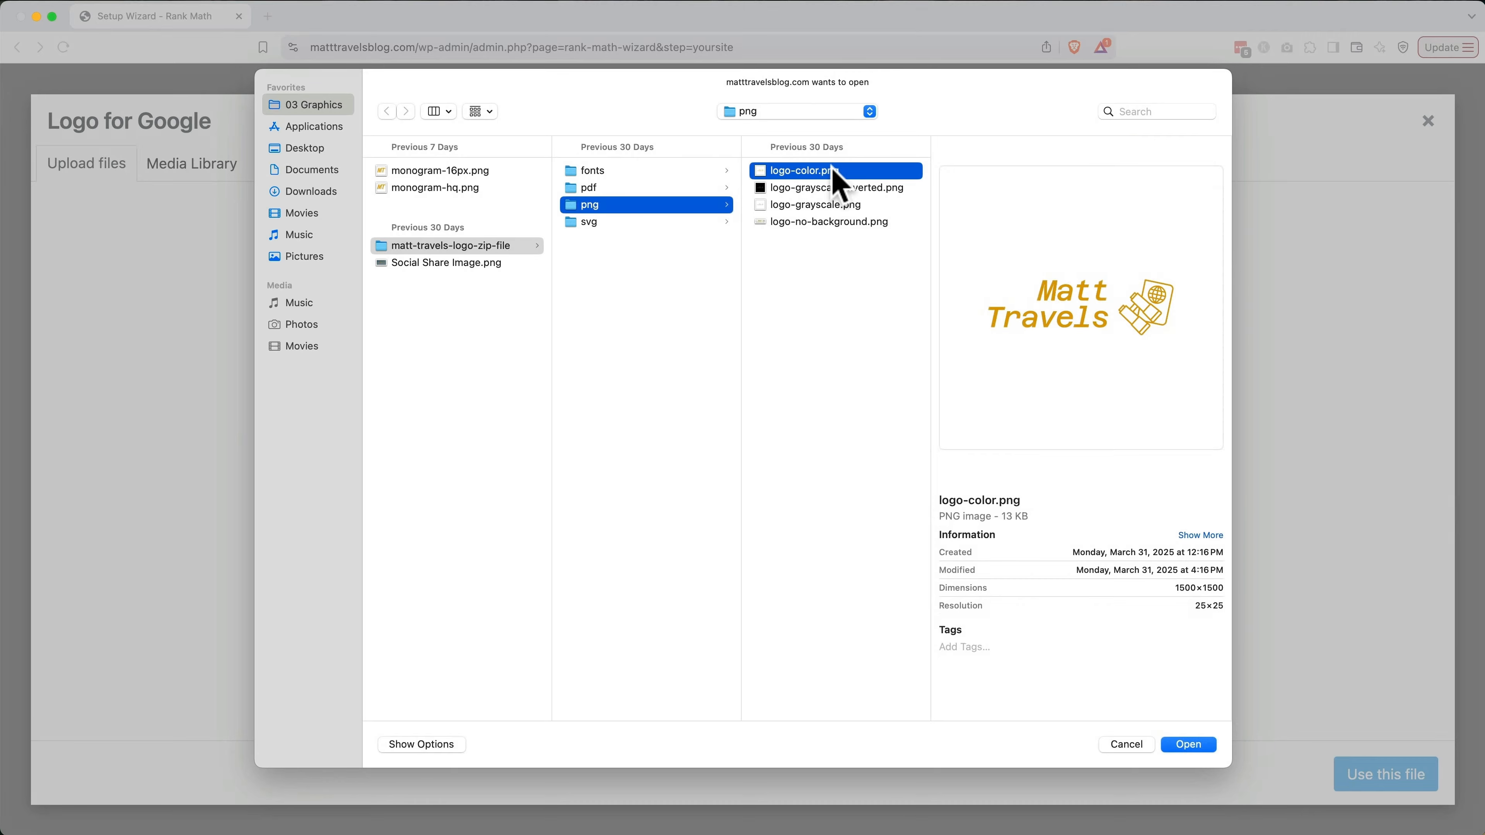
double_click(833, 171)
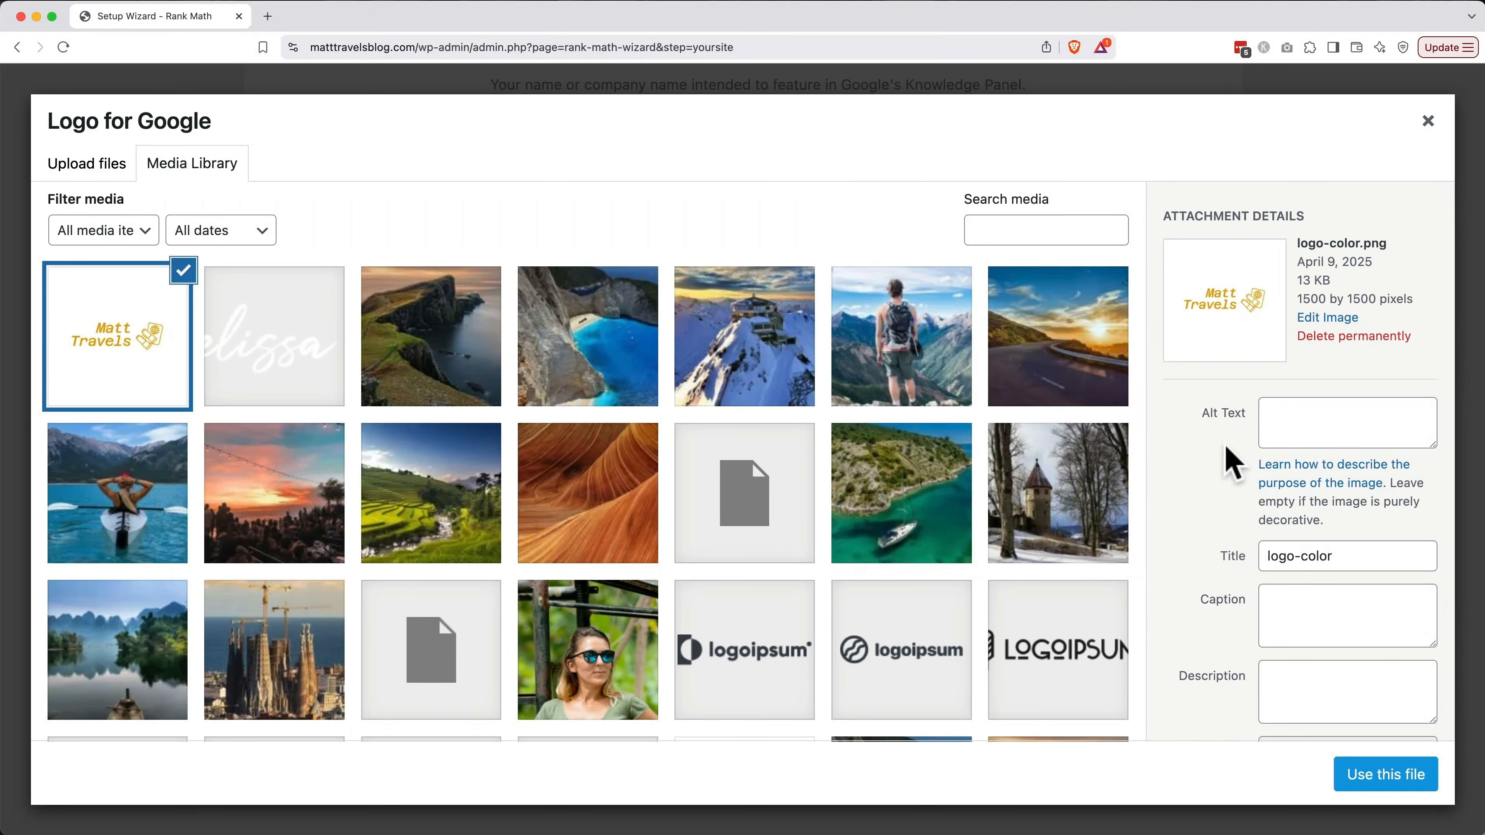
left_click(1289, 424)
type("Matt Travels")
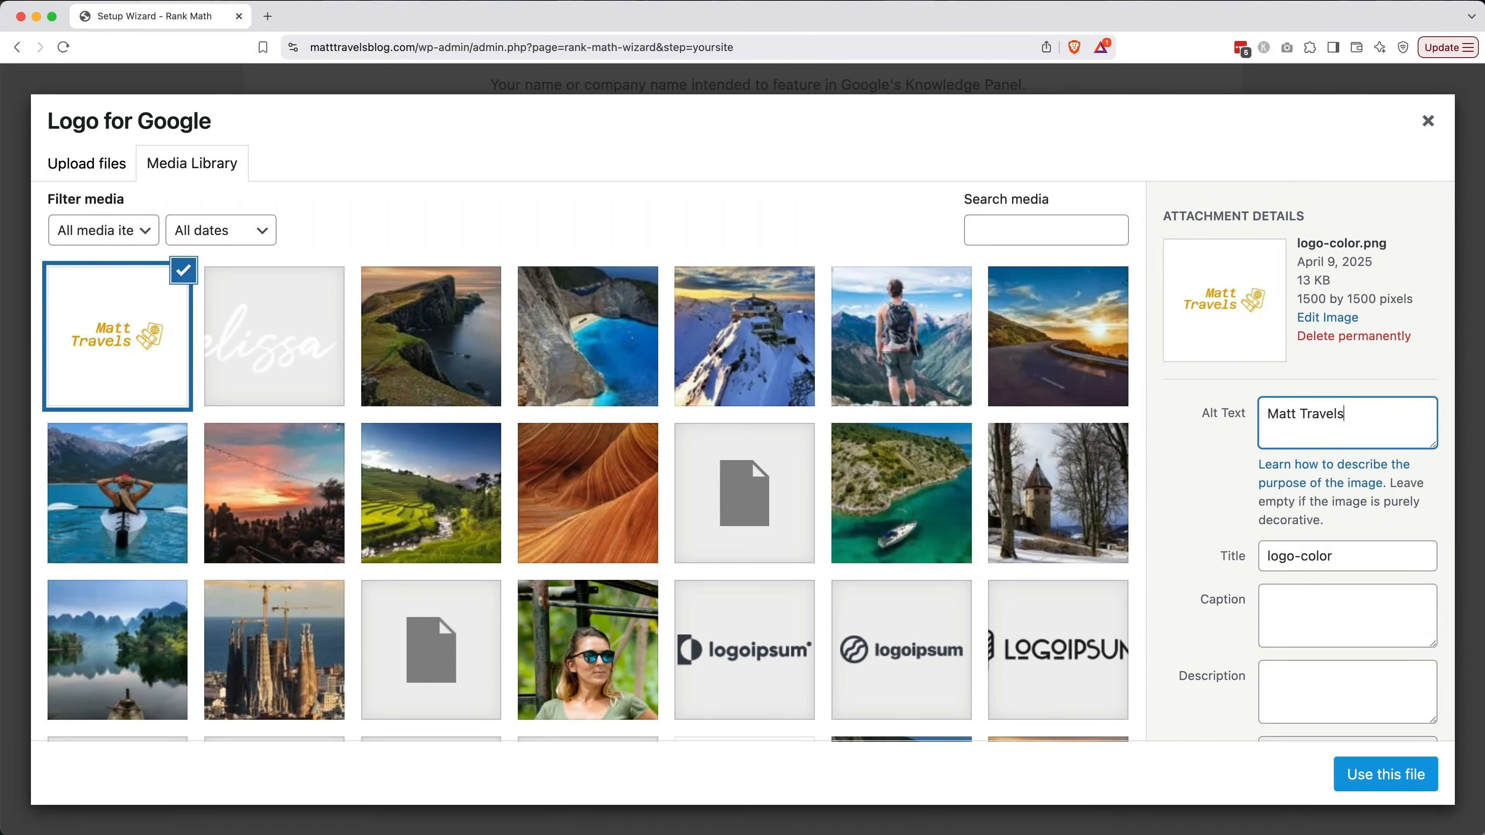
type(" Blog")
key("Tab")
type("Matt Travels Blog")
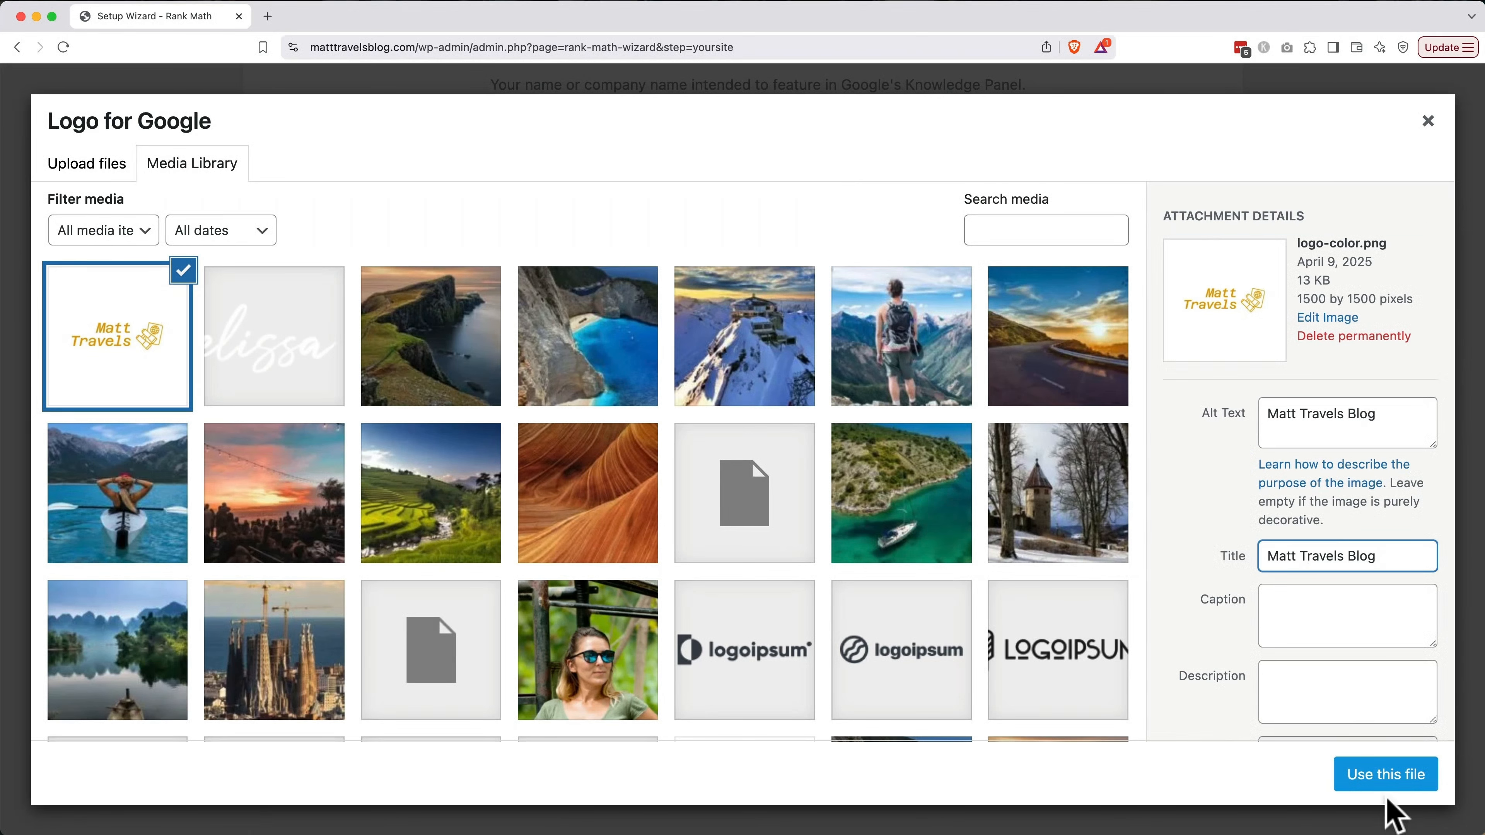
left_click(1388, 786)
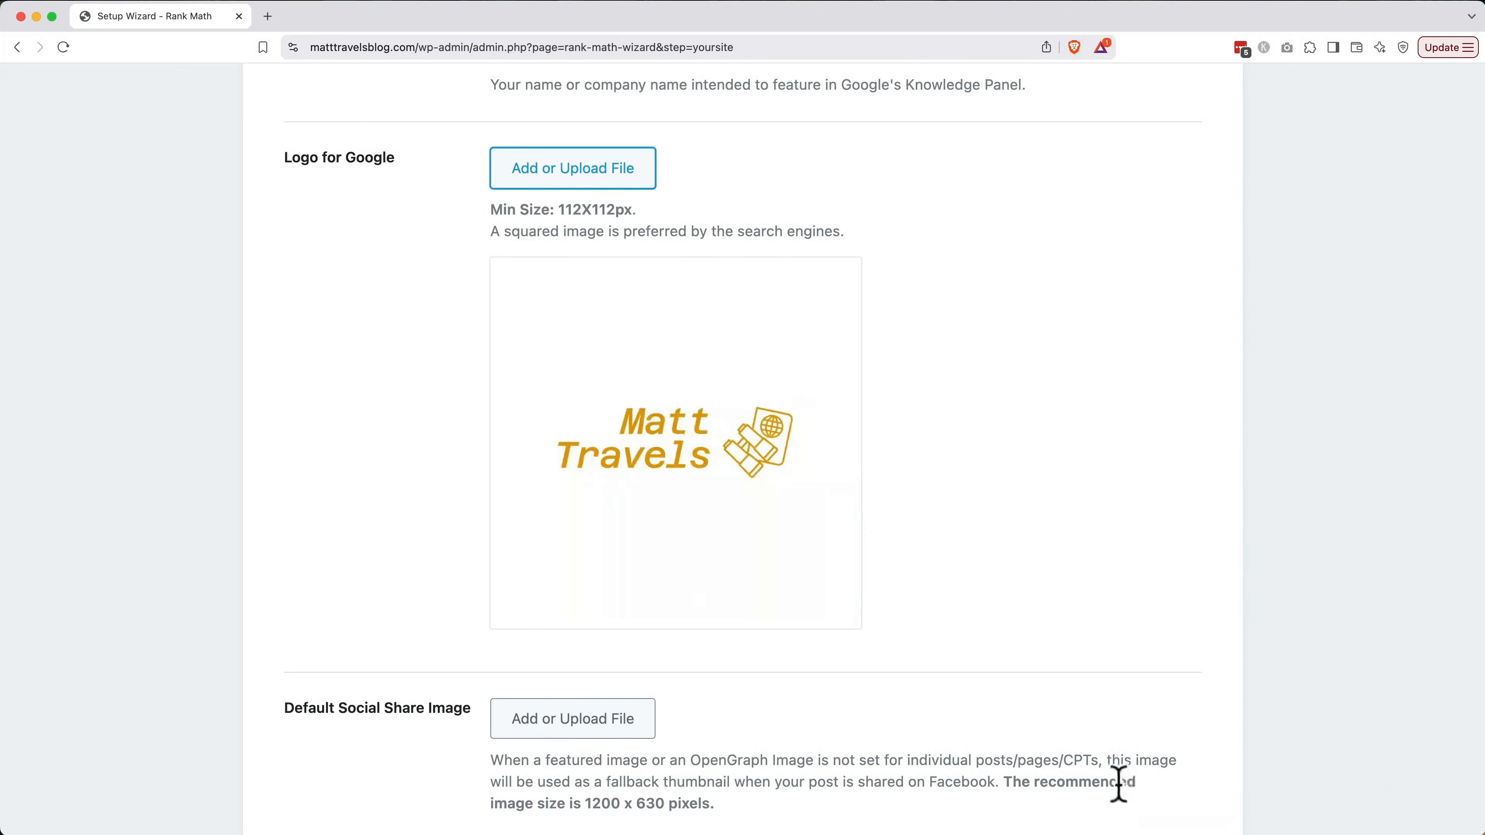
scroll(1119, 787, "down", 5)
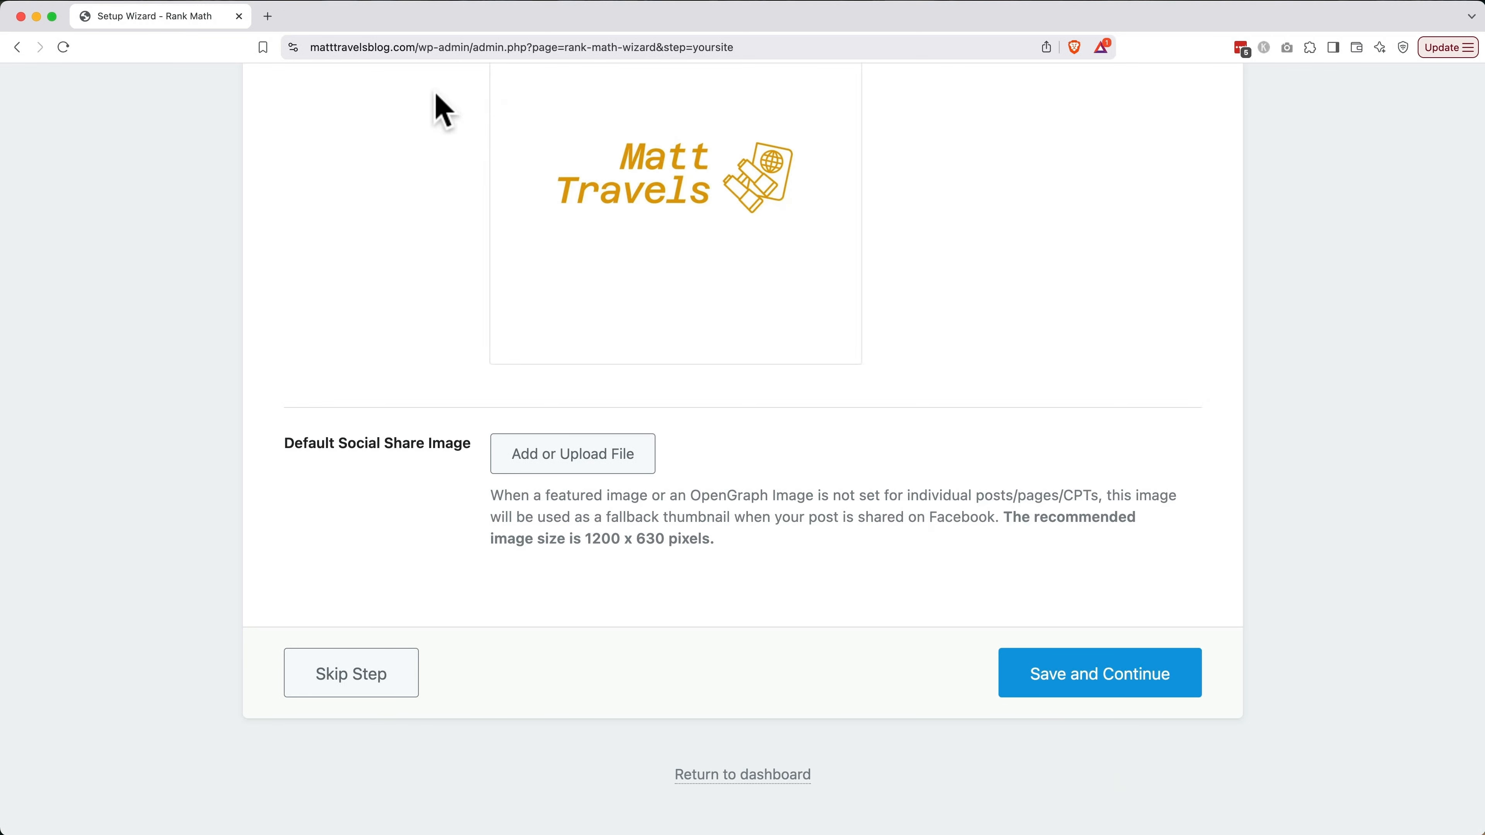
Open Canva, log in, and create a custom 1200 × 630 px Facebook Post design
type("canva")
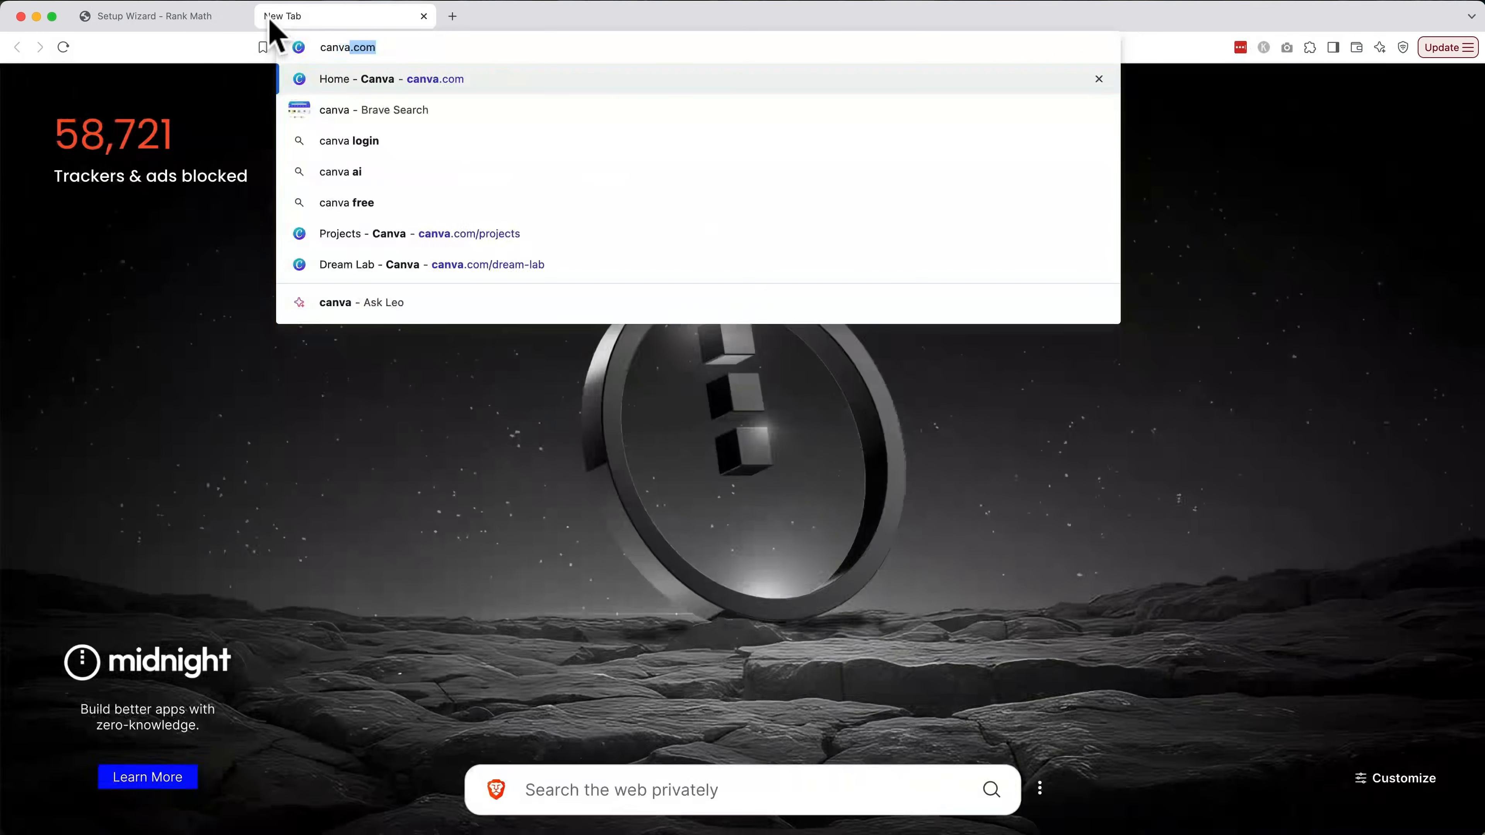
key("Return")
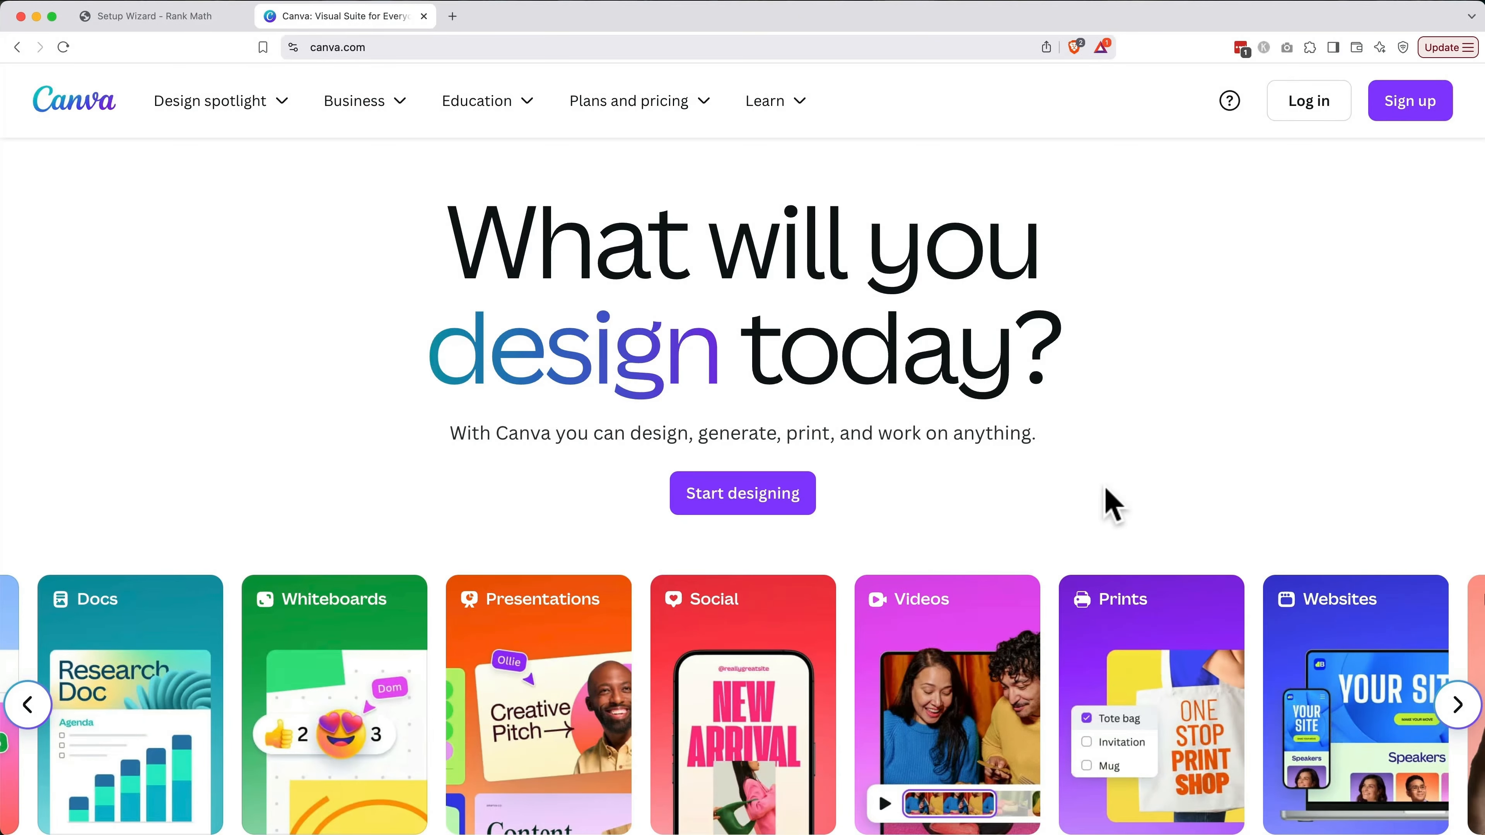
left_click(1290, 117)
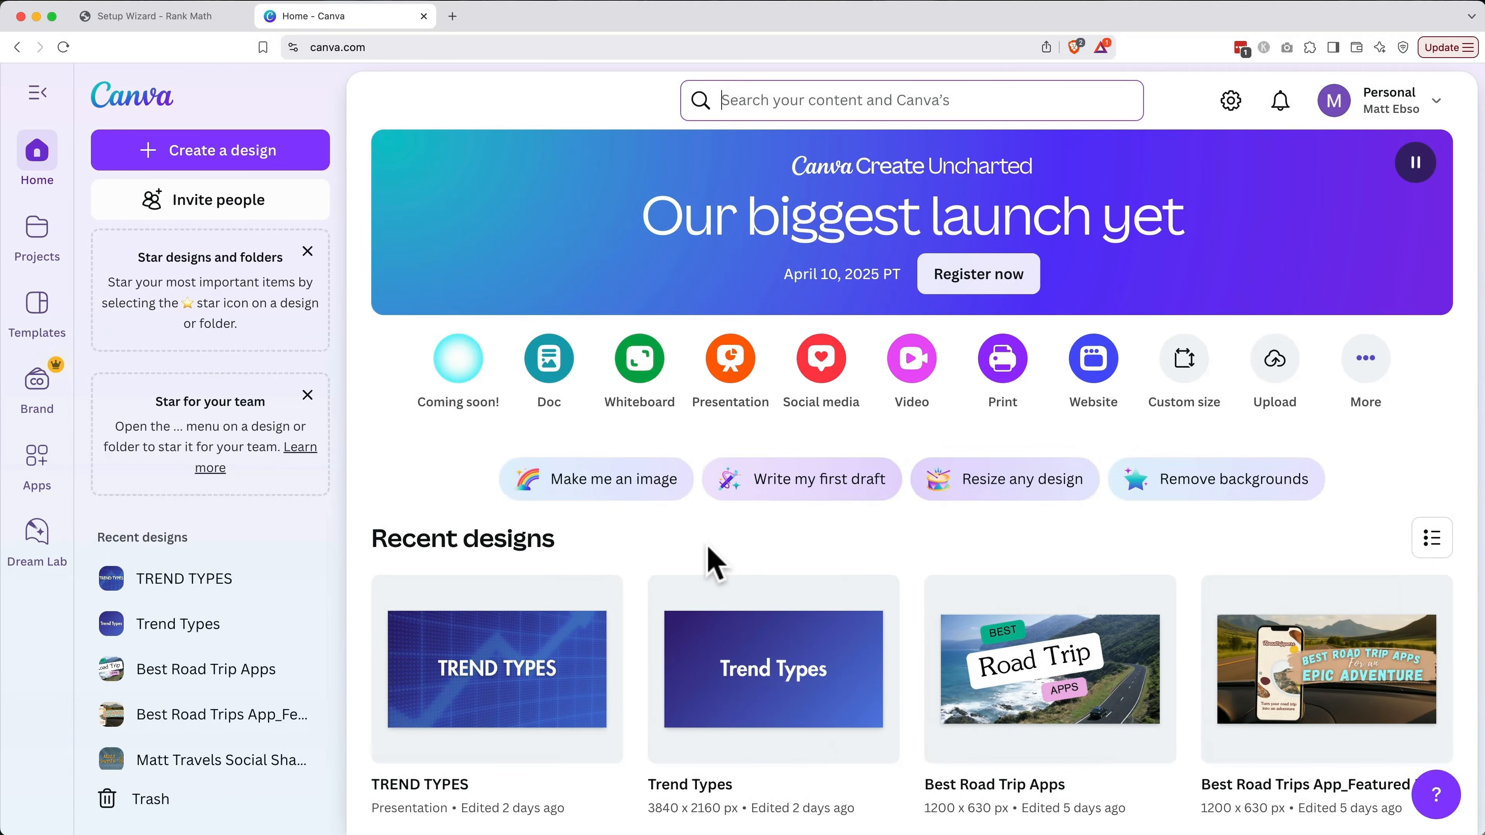
left_click(279, 166)
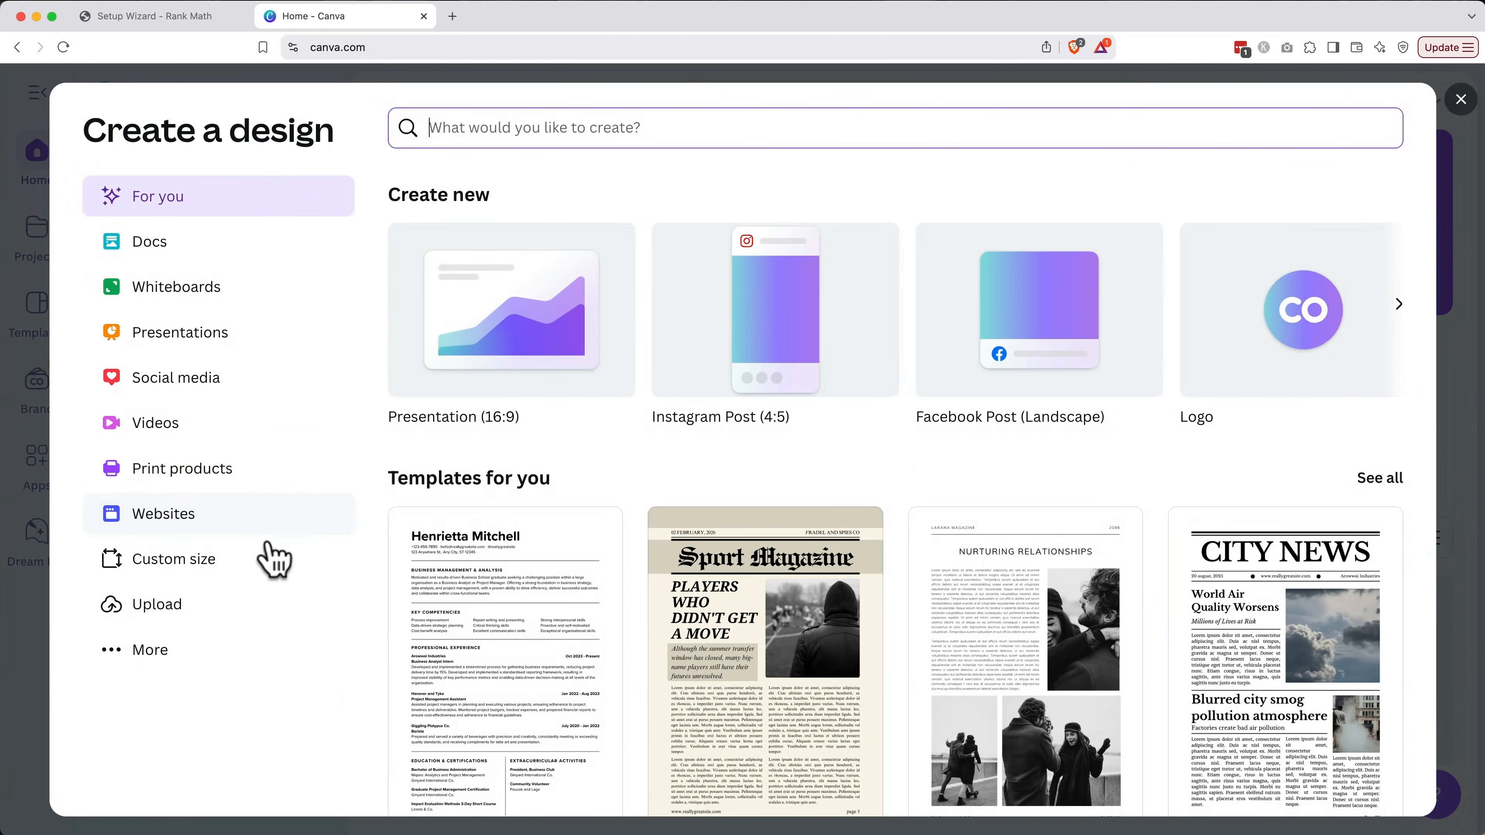
left_click(266, 561)
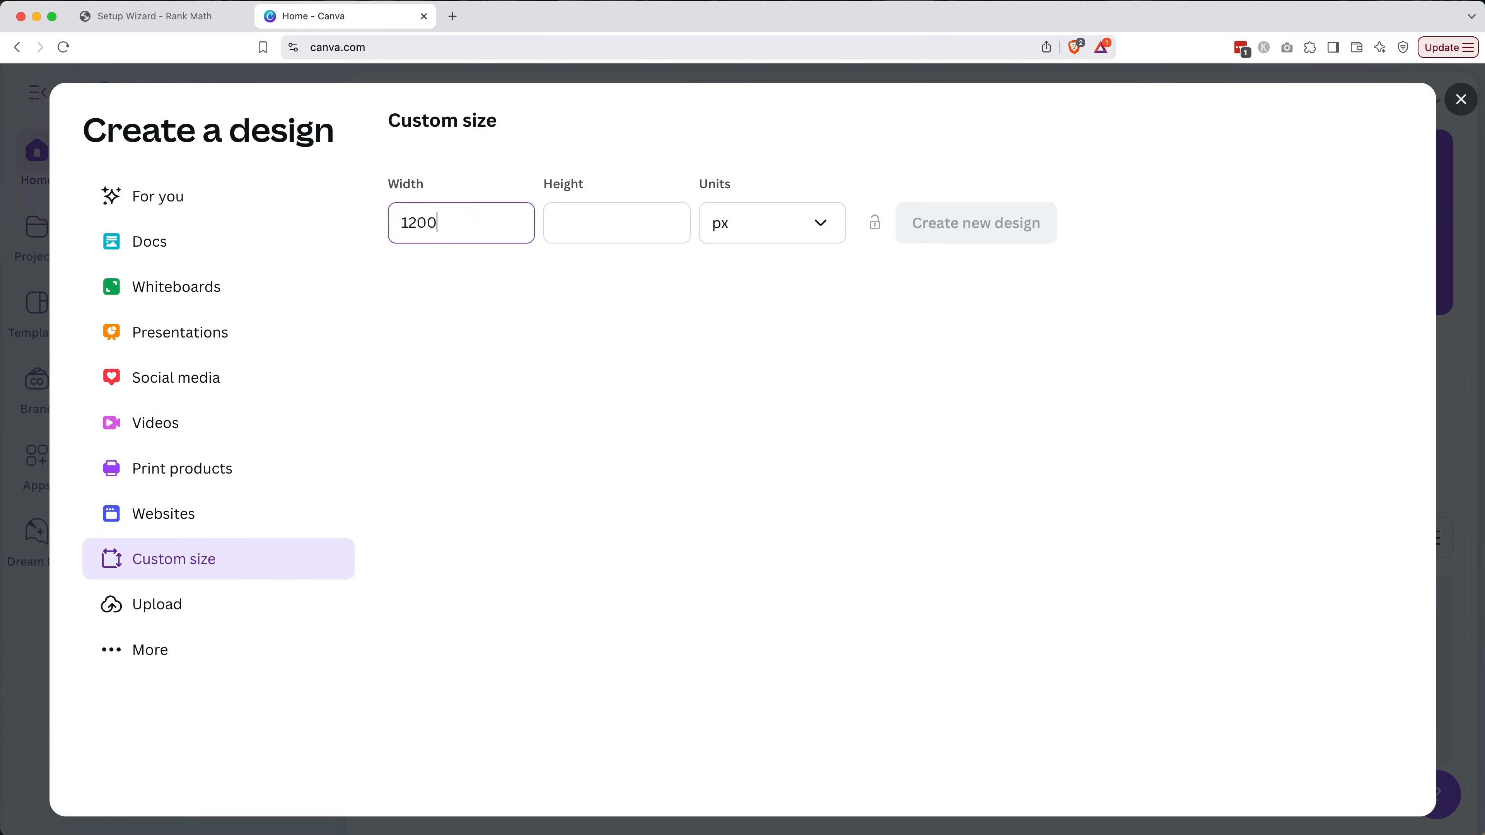
key("Tab")
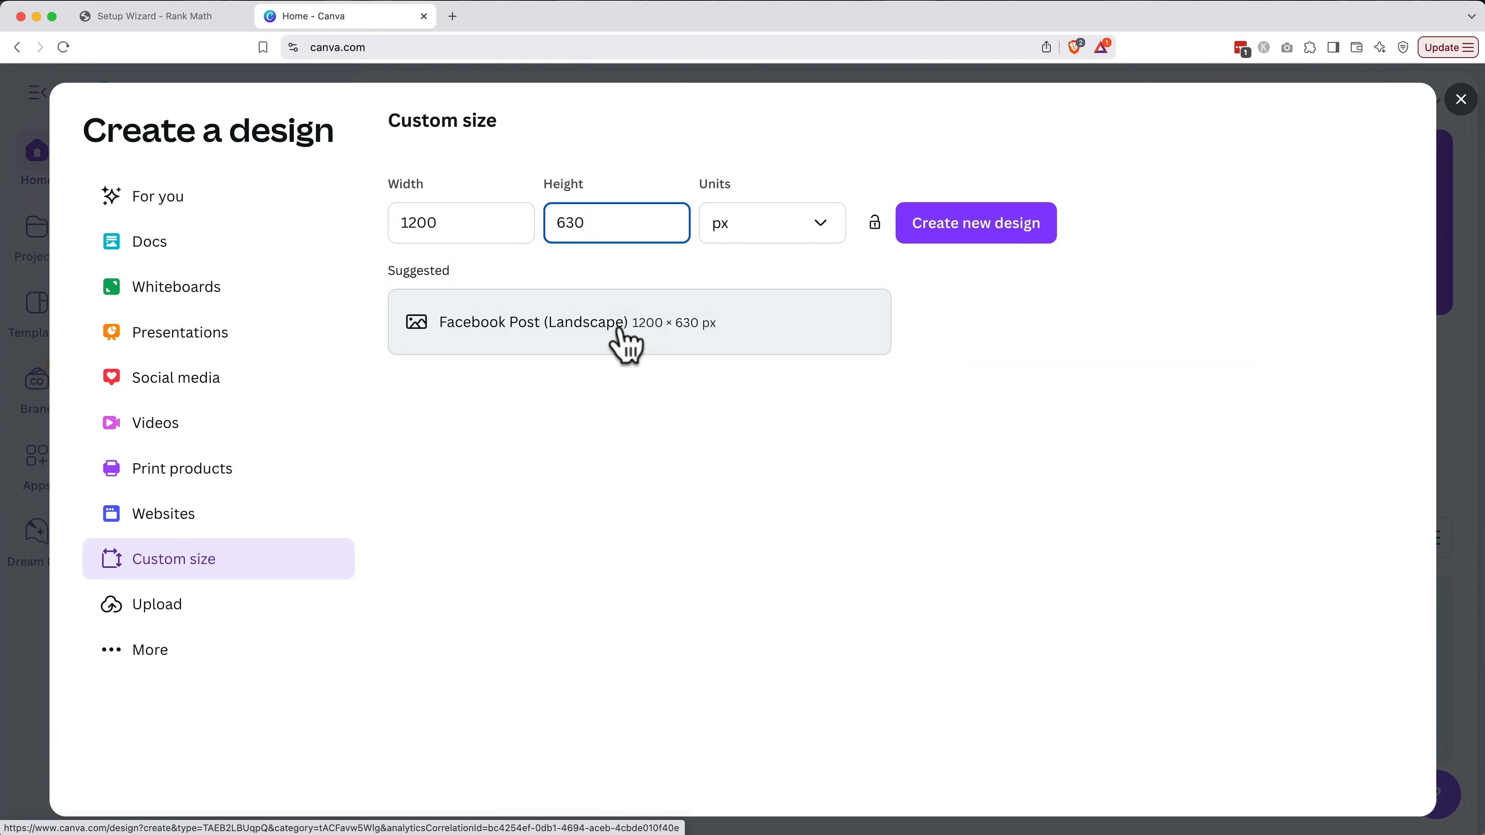
left_click(624, 340)
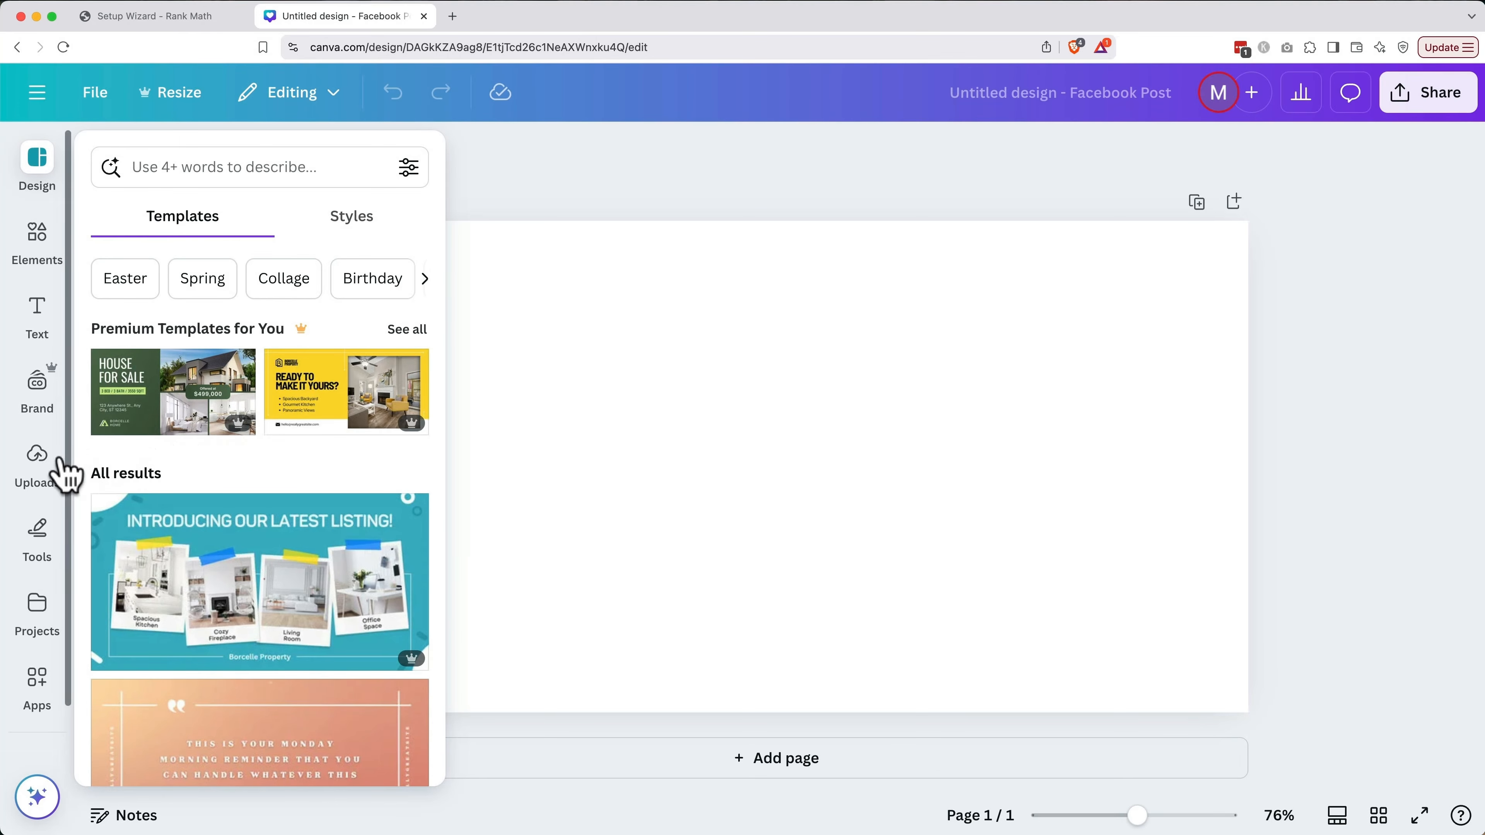
Upload logo-no-background.png and place the Matt Travels logo onto the page
left_click(39, 471)
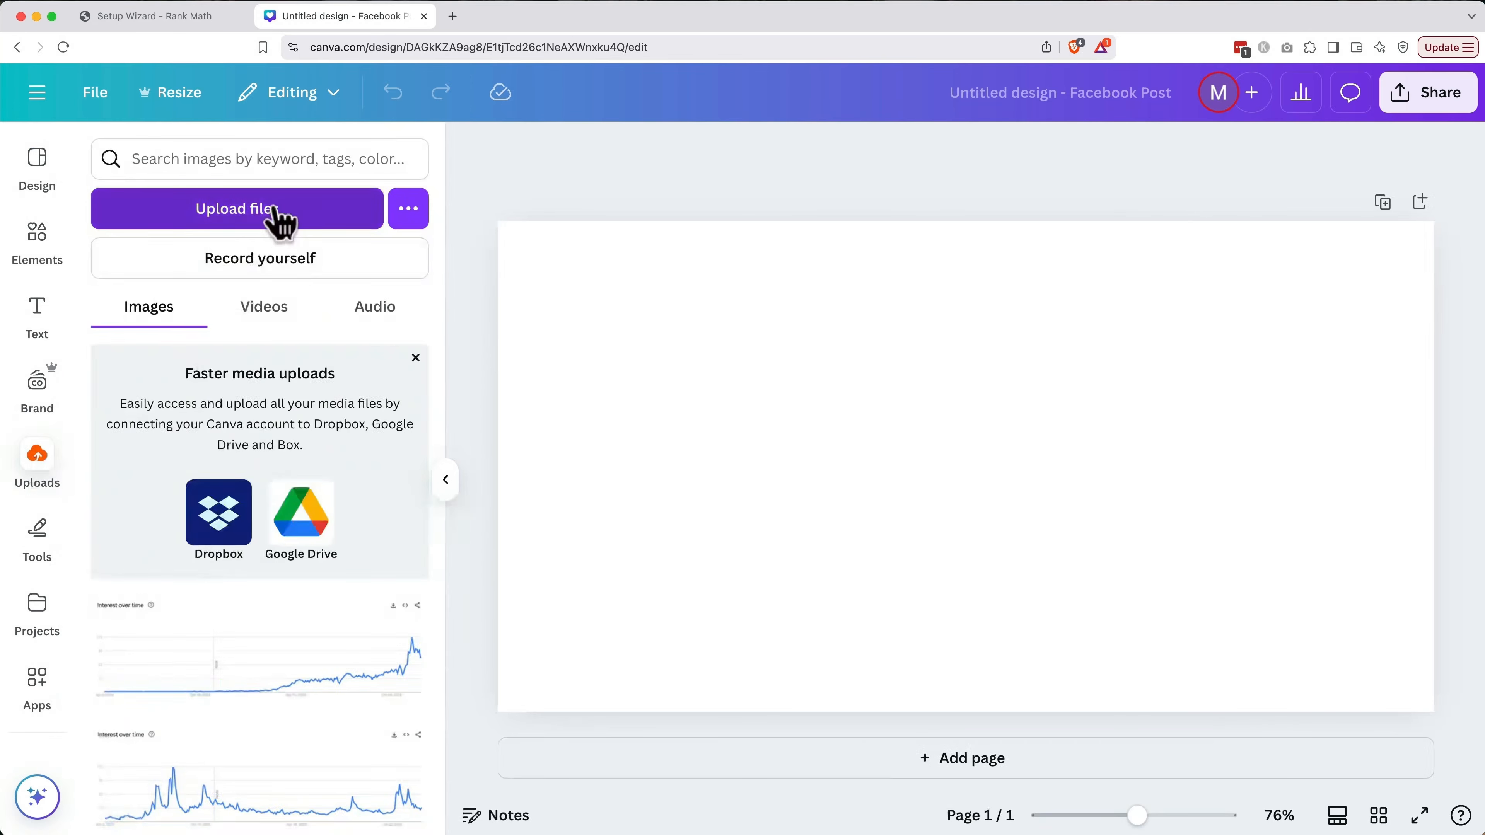
left_click(277, 217)
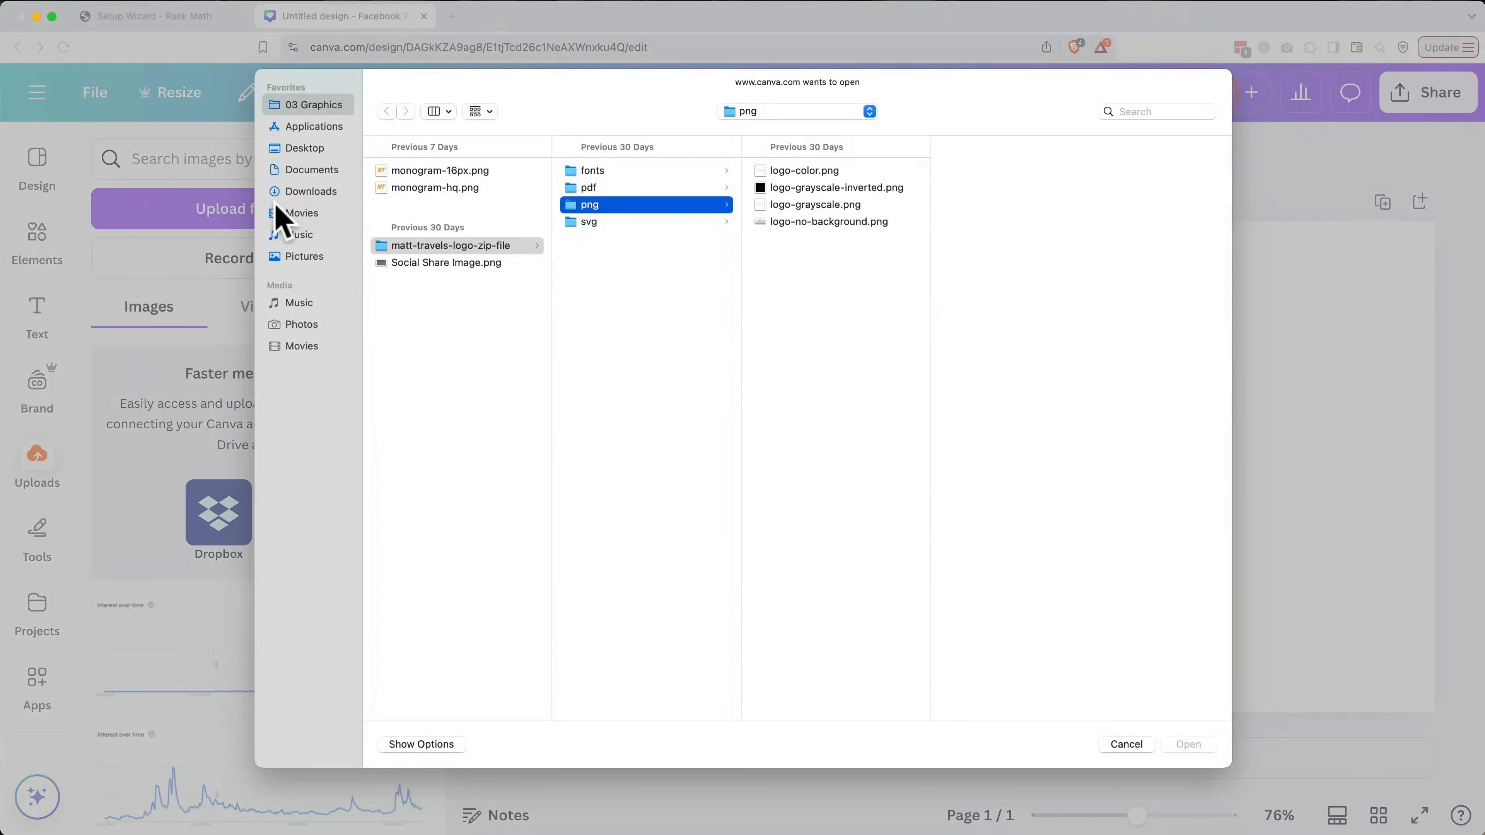
left_click(847, 222)
key("Return")
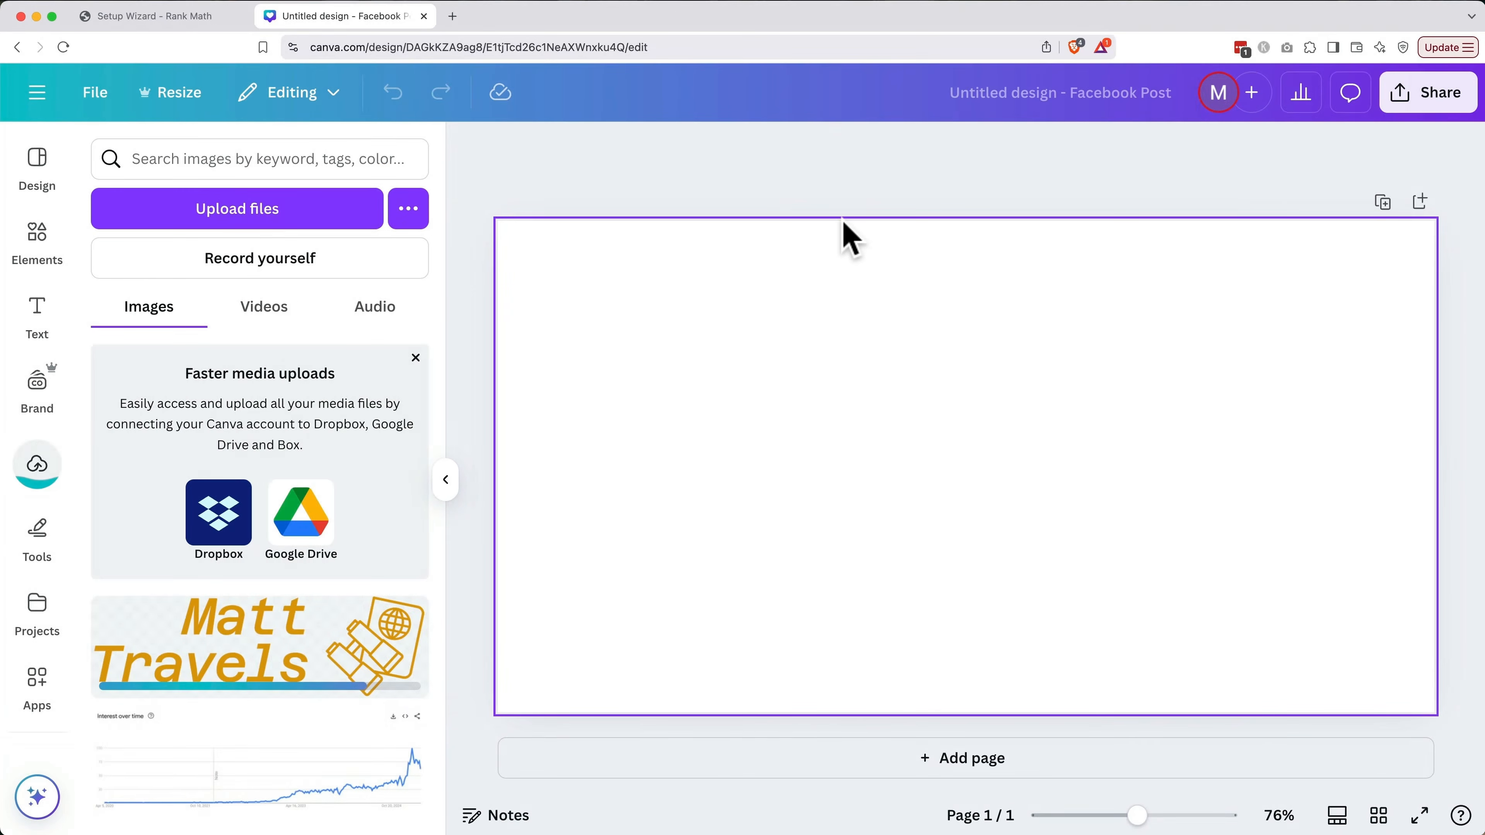
left_click_drag(256, 641, 882, 408)
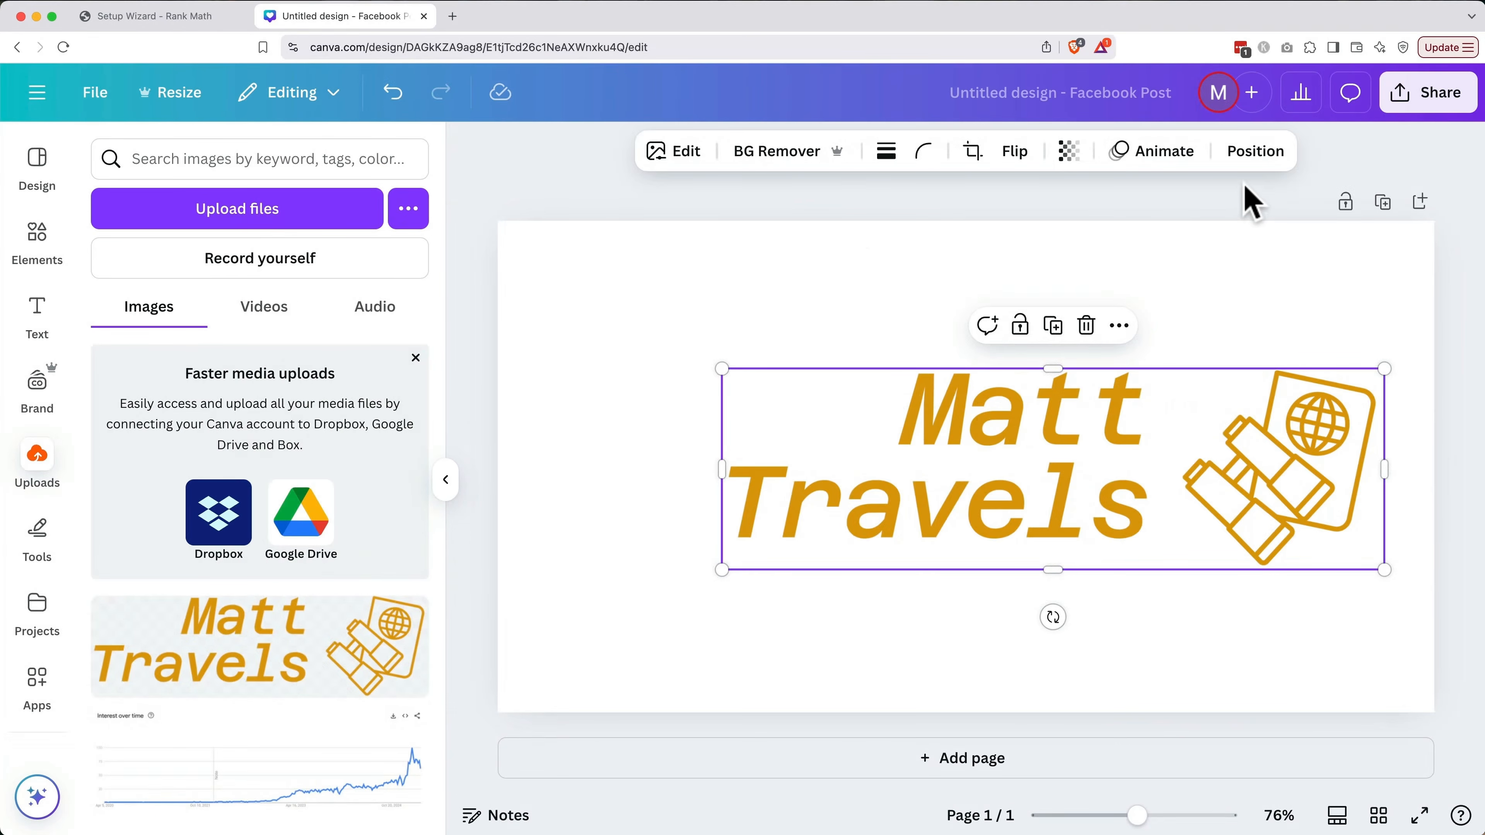
Centre the logo vertically and horizontally on the page
left_click(1247, 165)
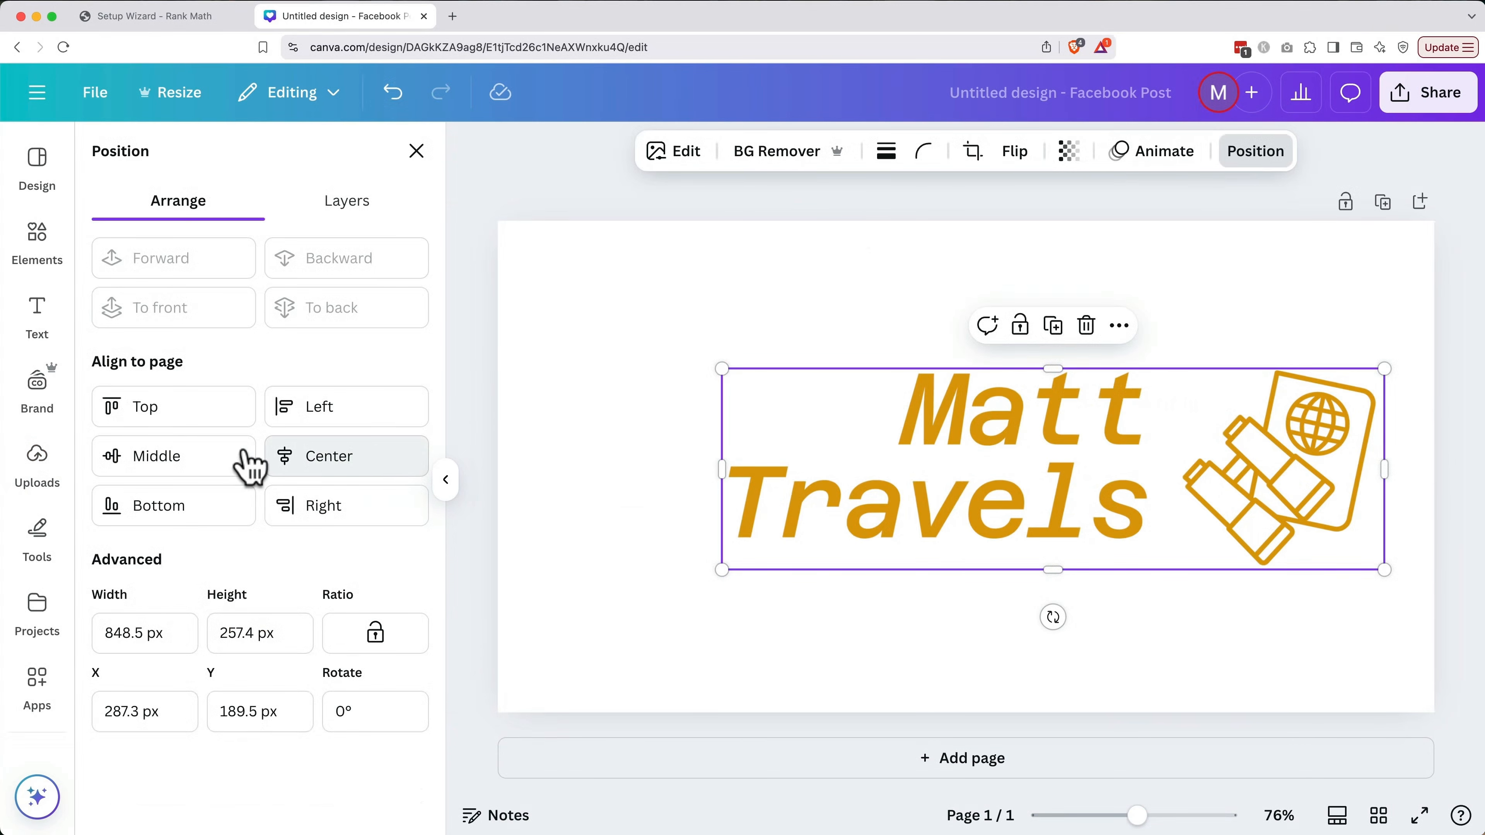
left_click(248, 466)
left_click(350, 468)
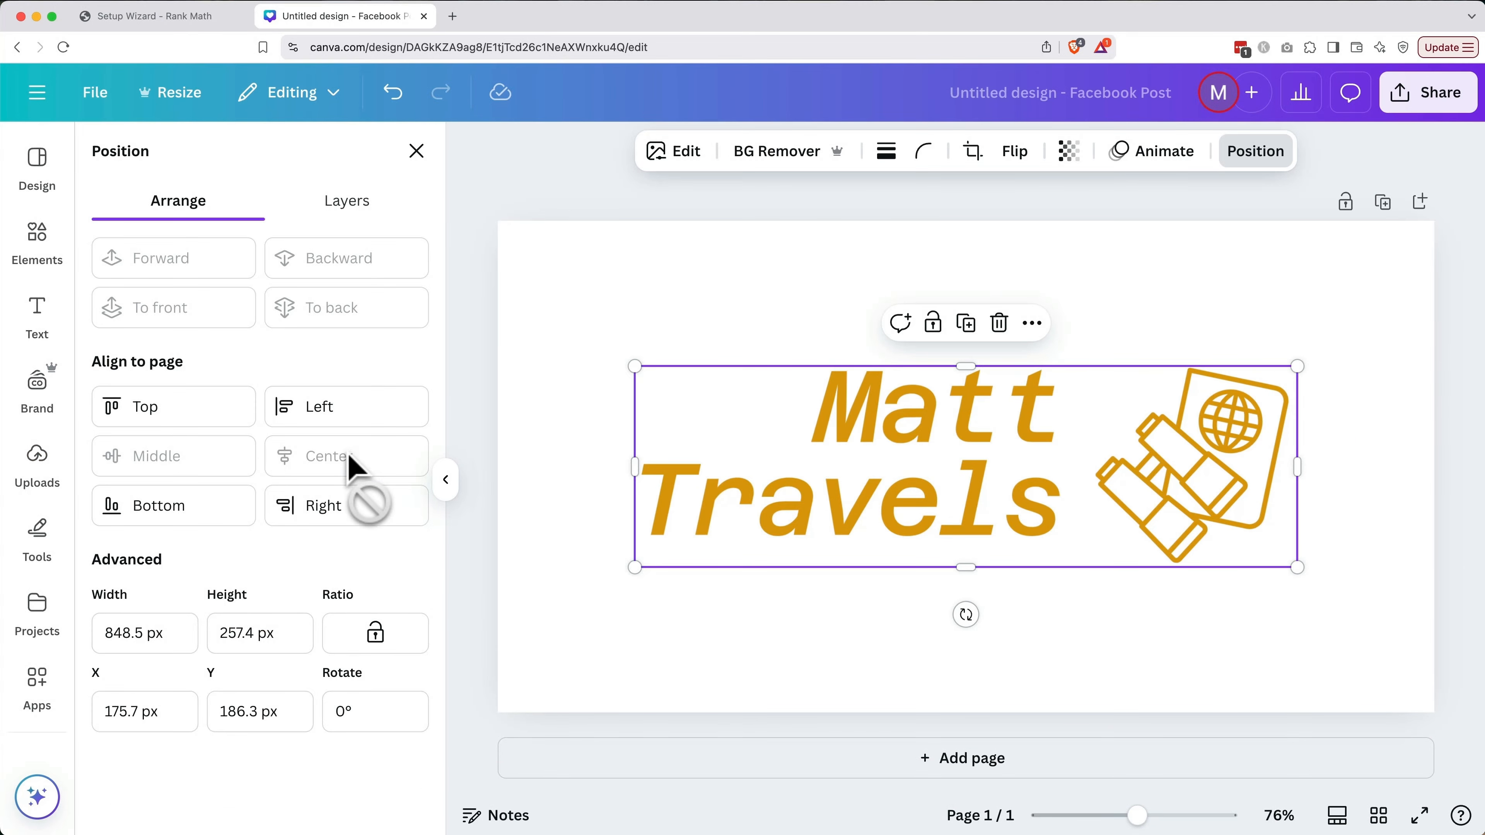
left_click(555, 535)
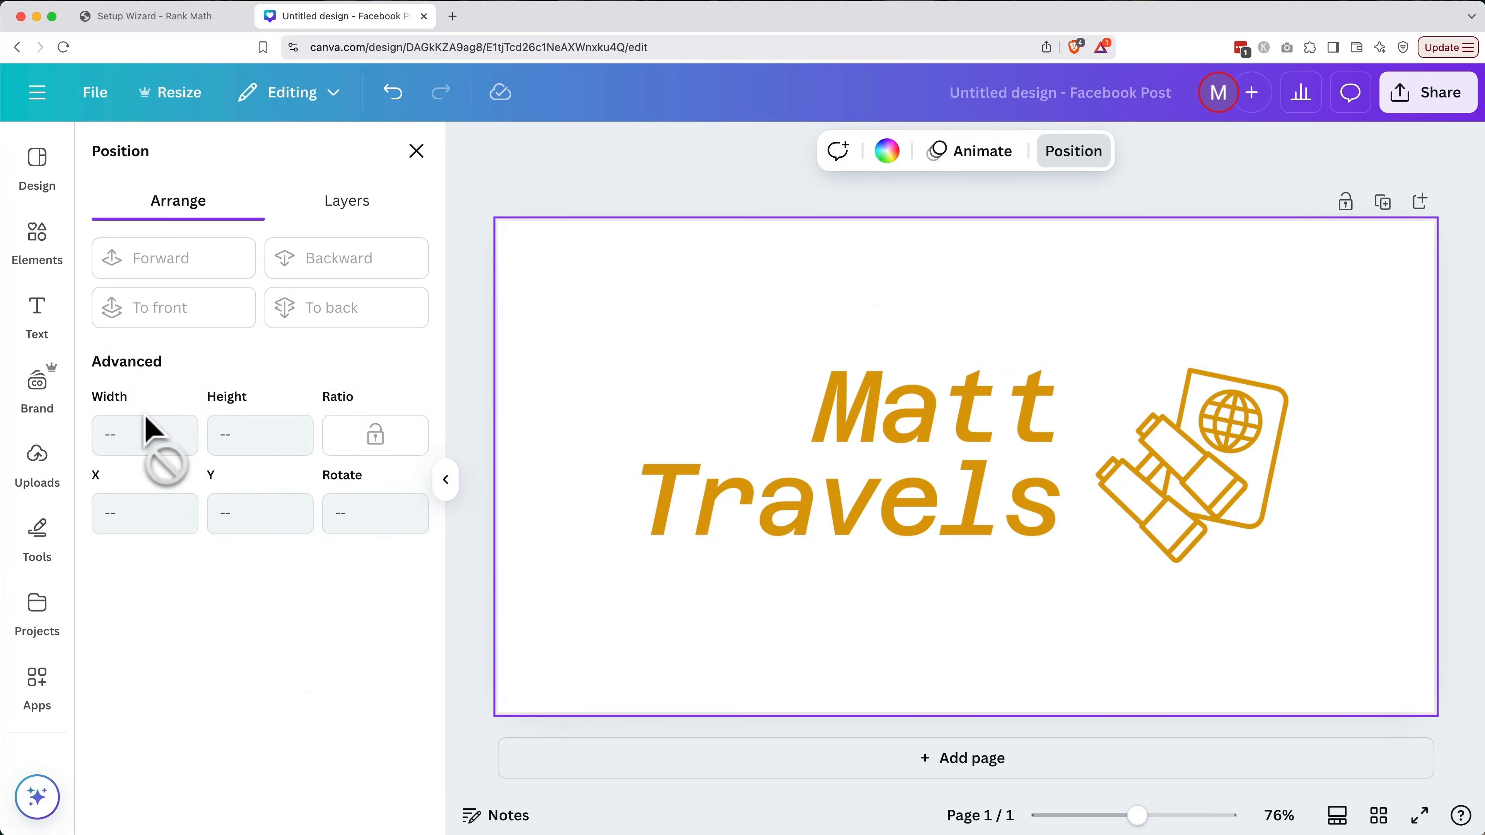
Add a palm-beach photo from a 'beach' Elements search and stretch it to fill the page
left_click(50, 251)
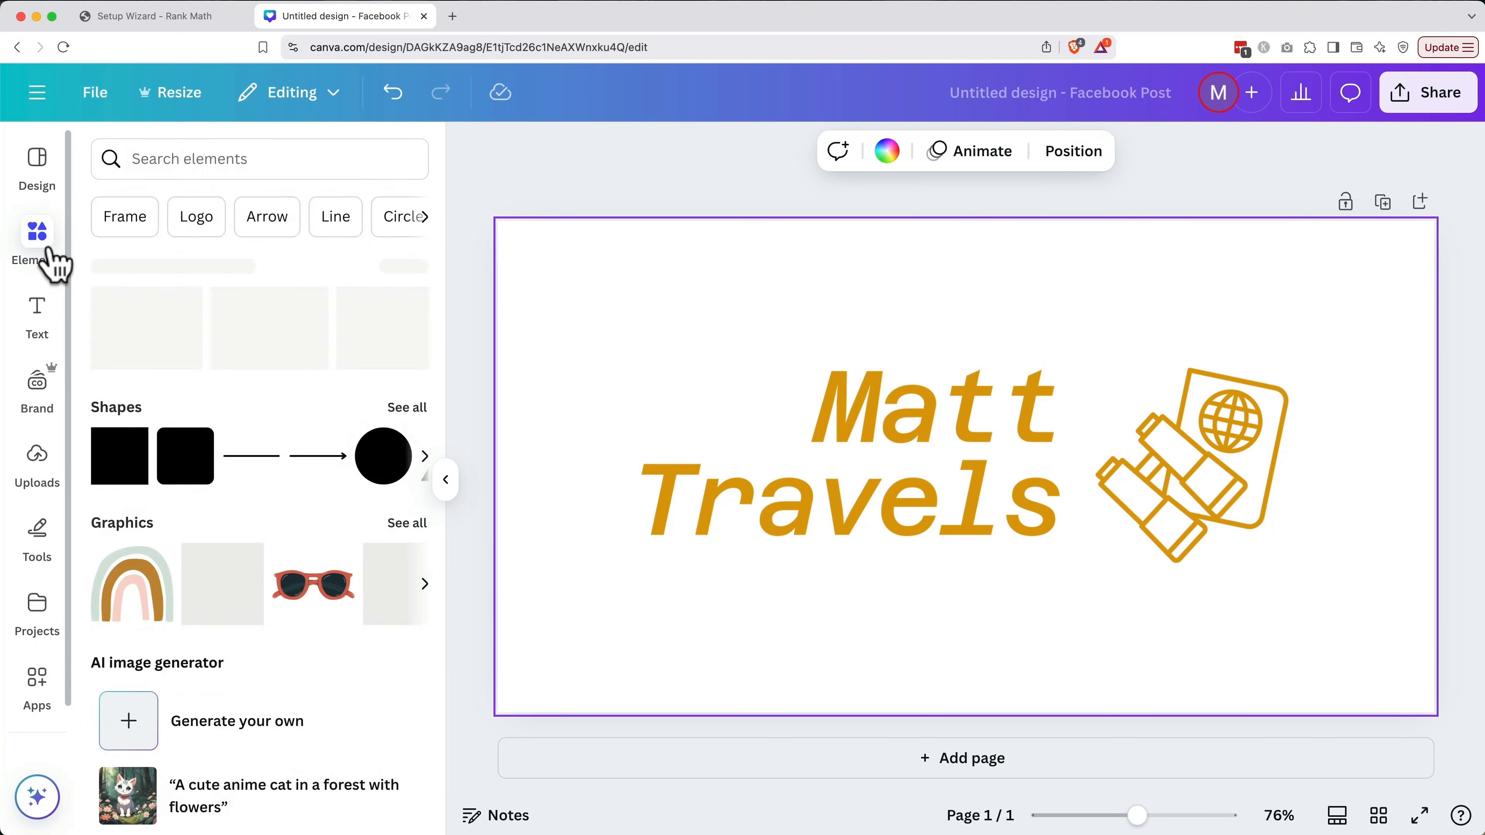
left_click(286, 169)
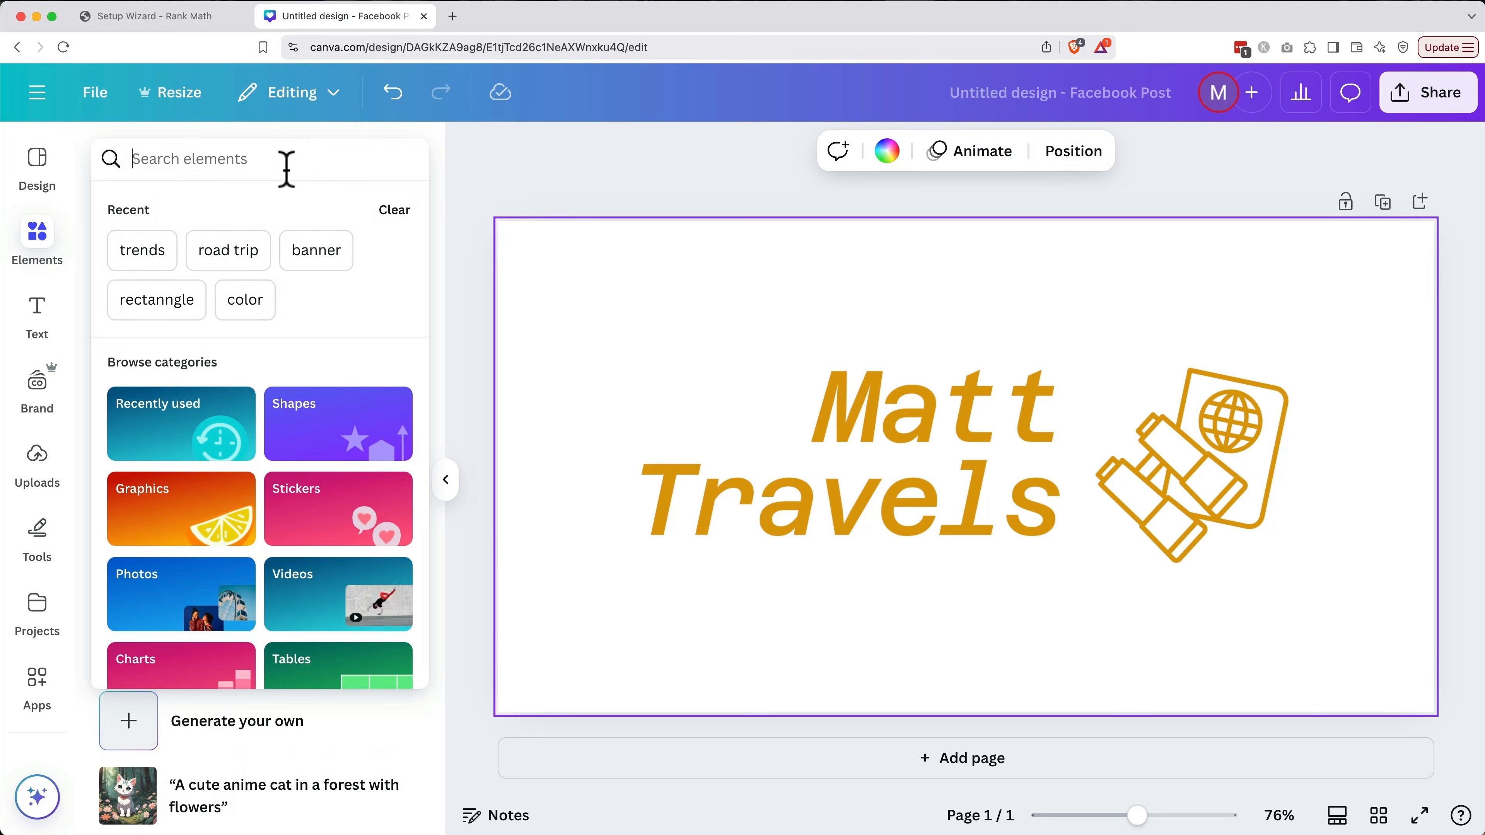
type("beach")
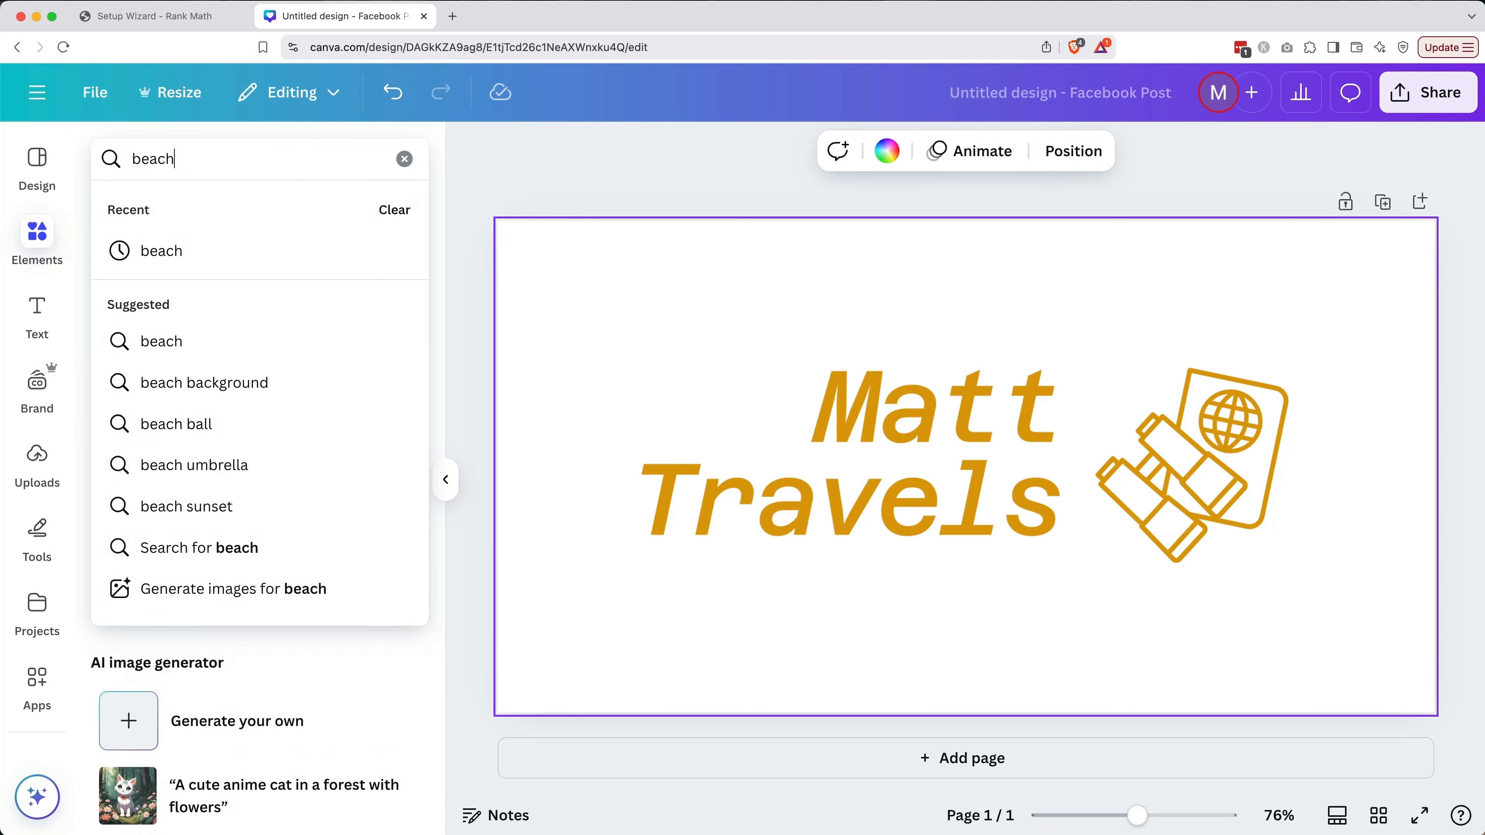
key("Return")
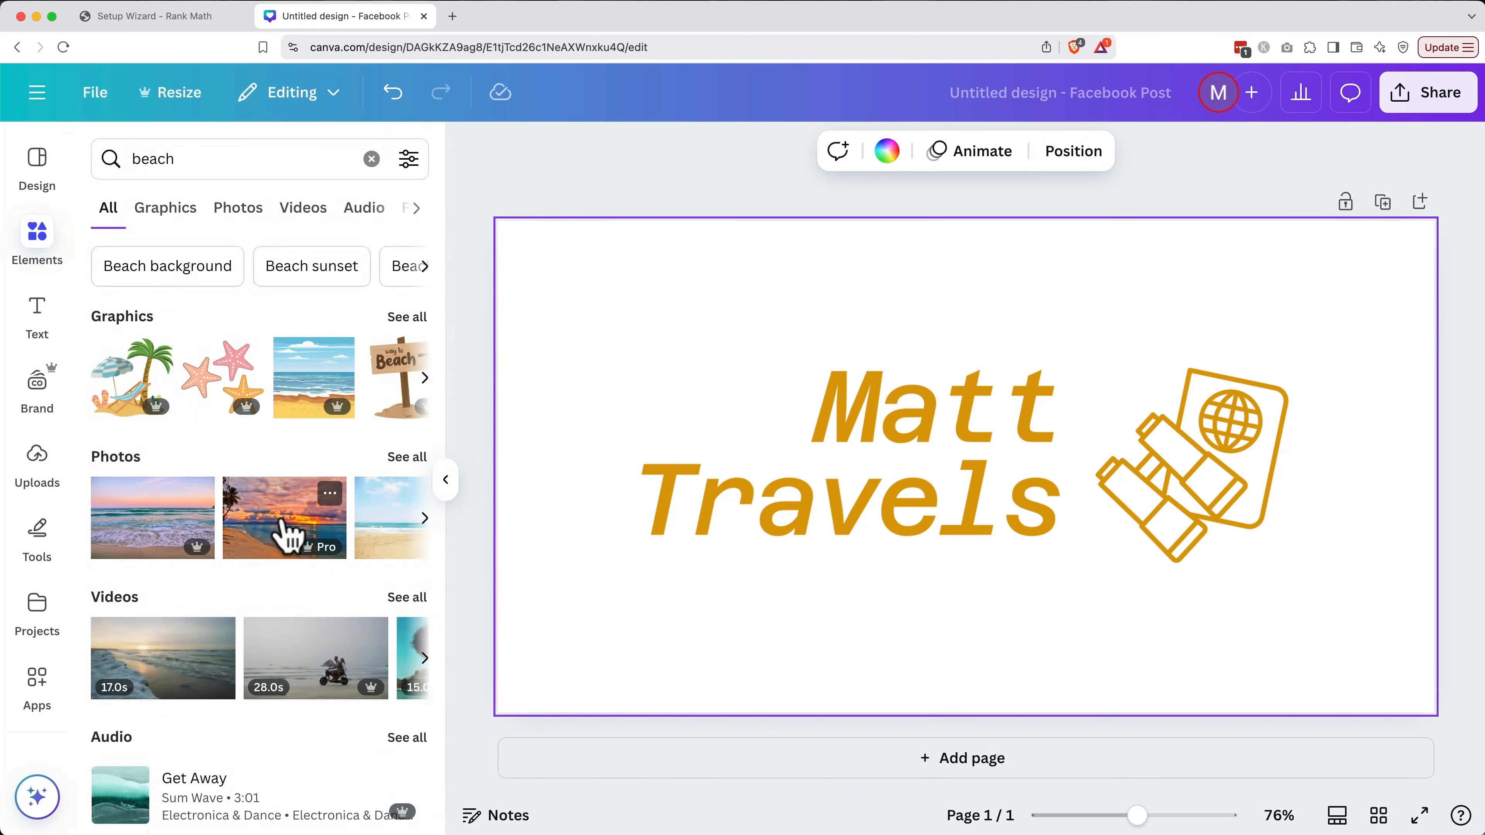
scroll(285, 532, "right", 5)
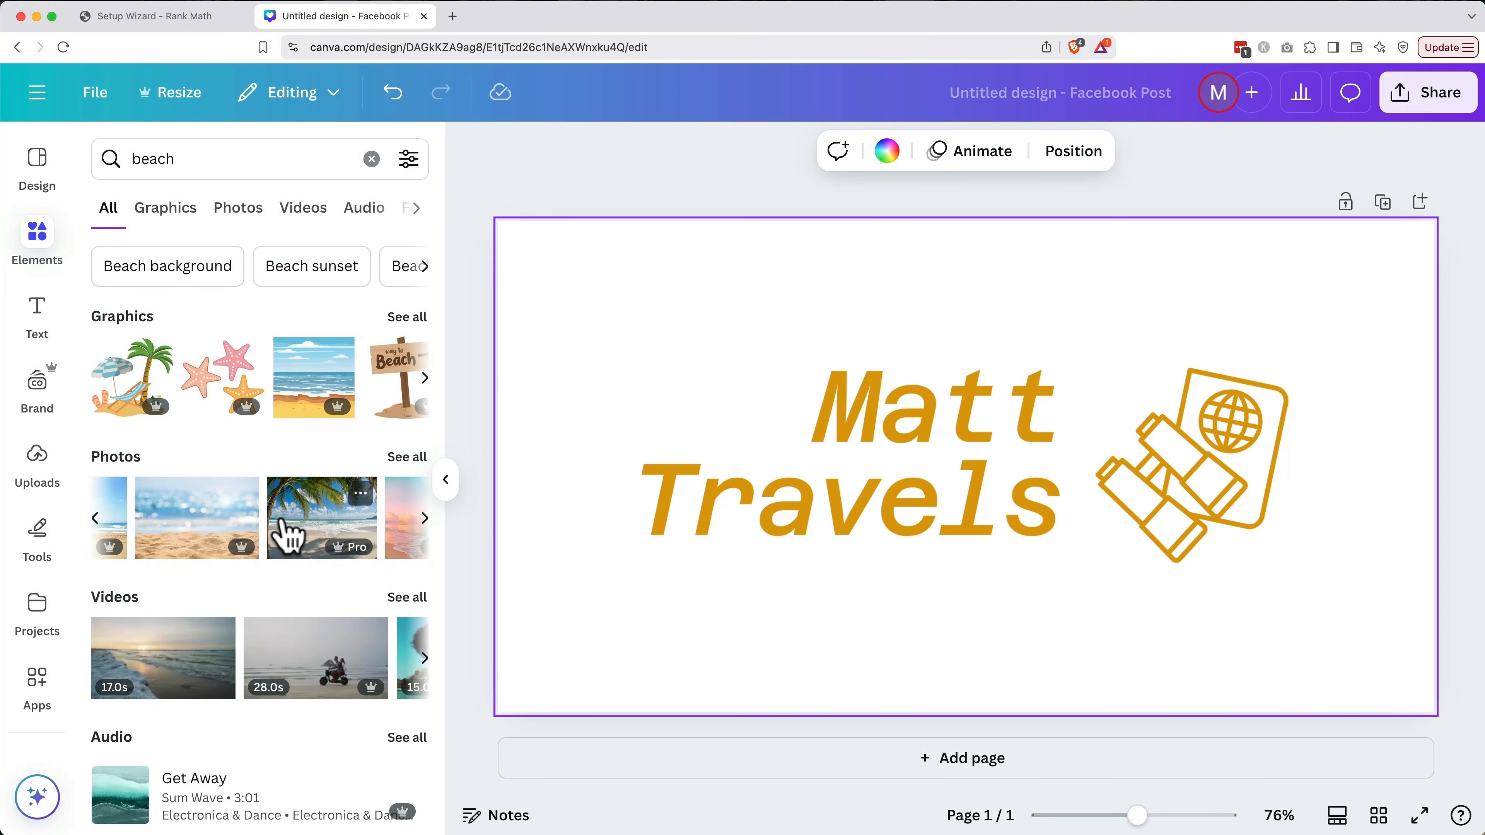
left_click(273, 541)
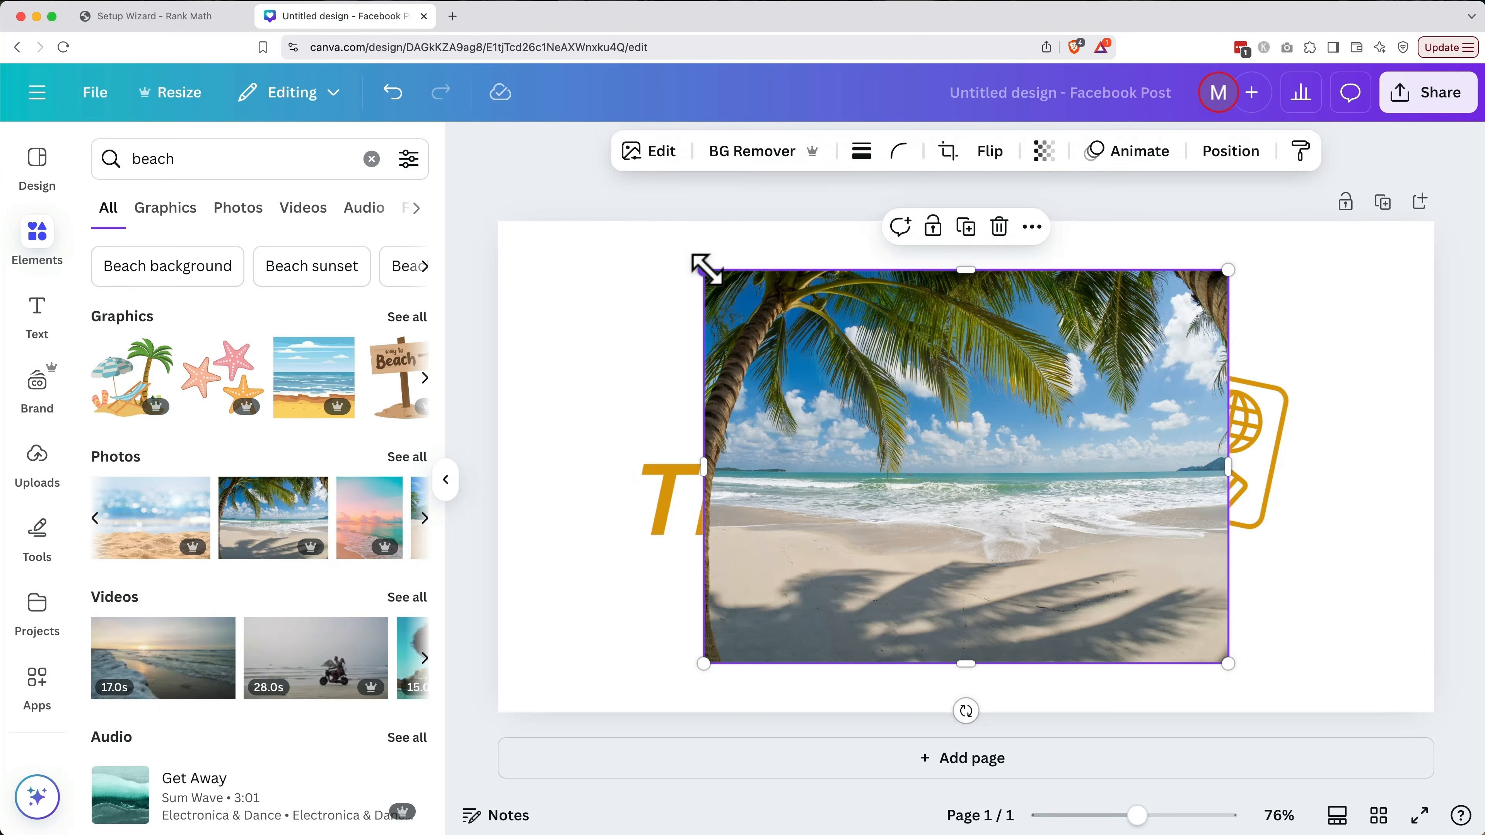
left_click_drag(706, 268, 454, 263)
left_click_drag(1226, 663, 1452, 769)
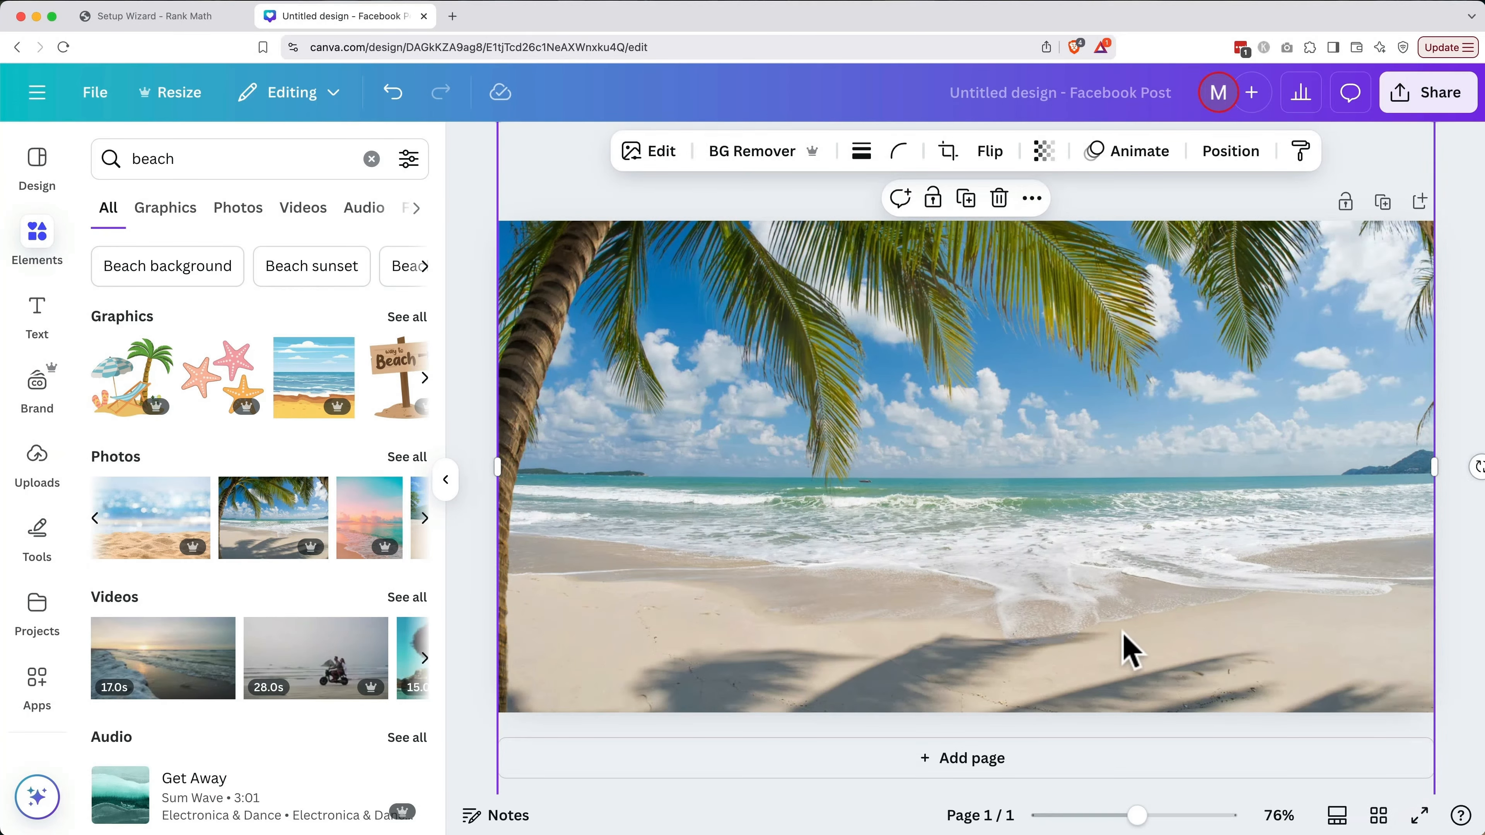
Send the beach photo behind the logo and lower its brightness to -79
left_click(1224, 164)
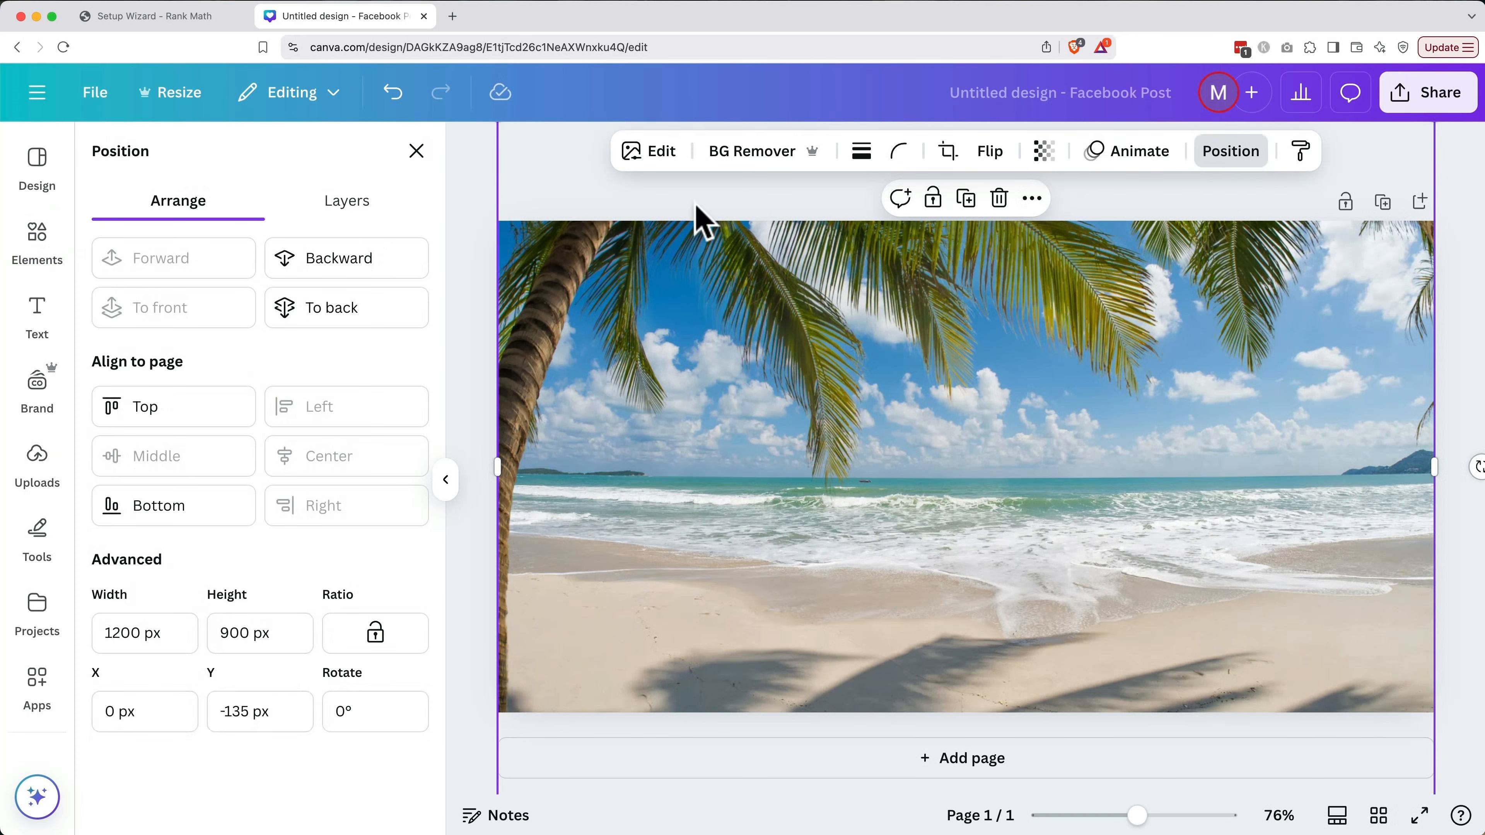
left_click(353, 310)
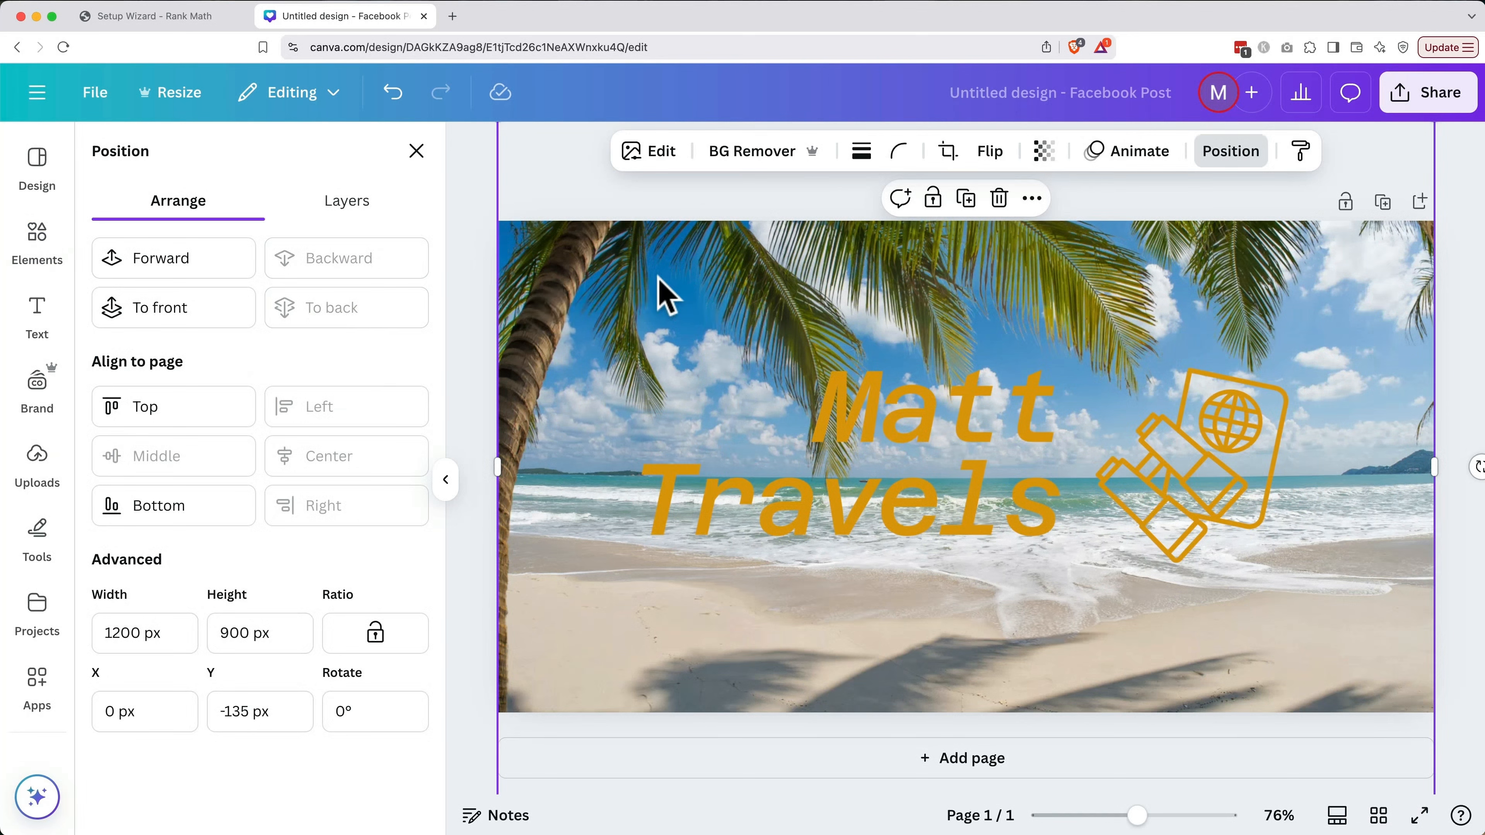
left_click(663, 162)
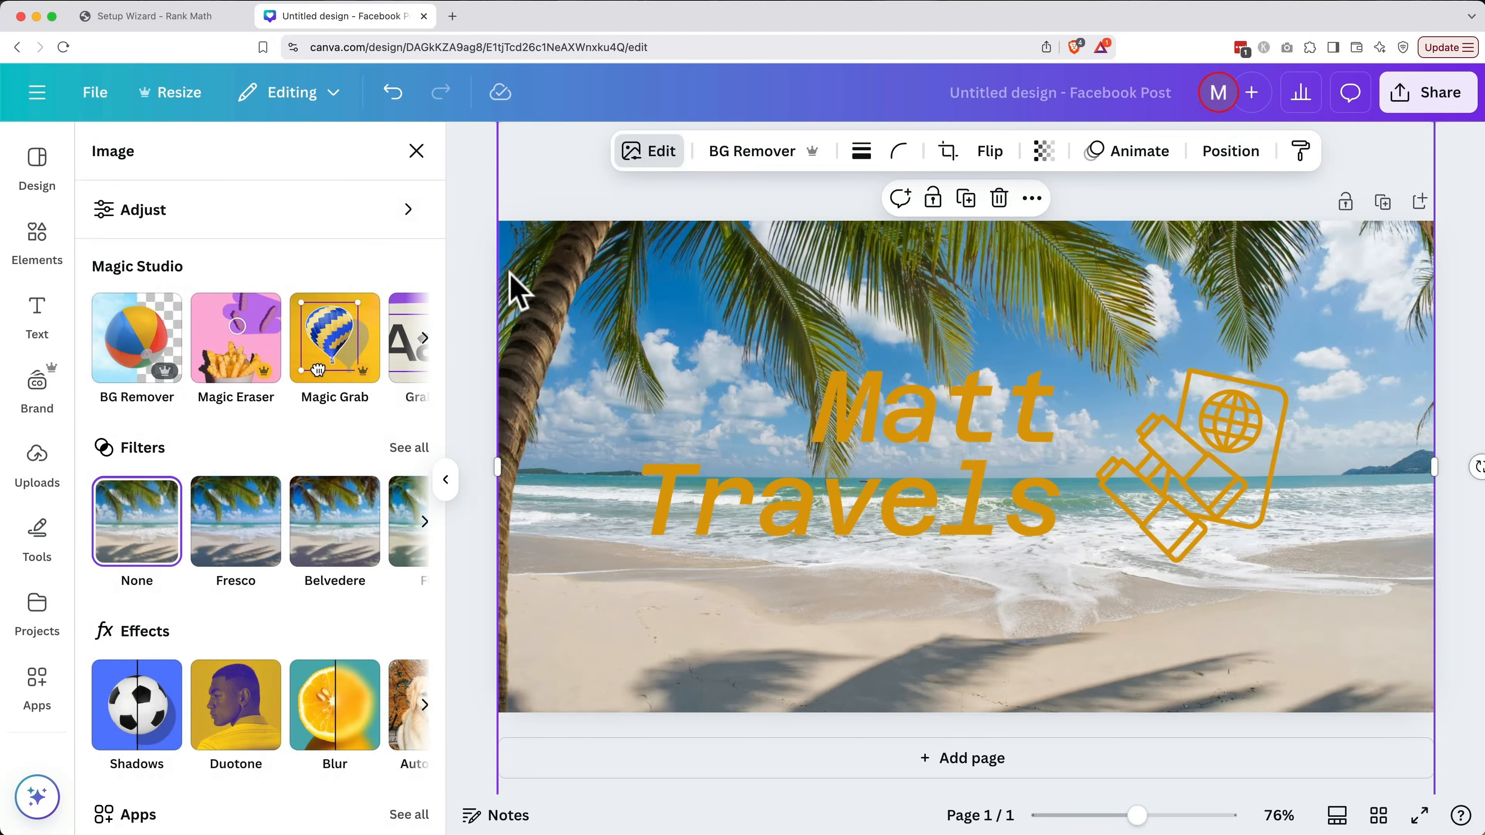
left_click(298, 225)
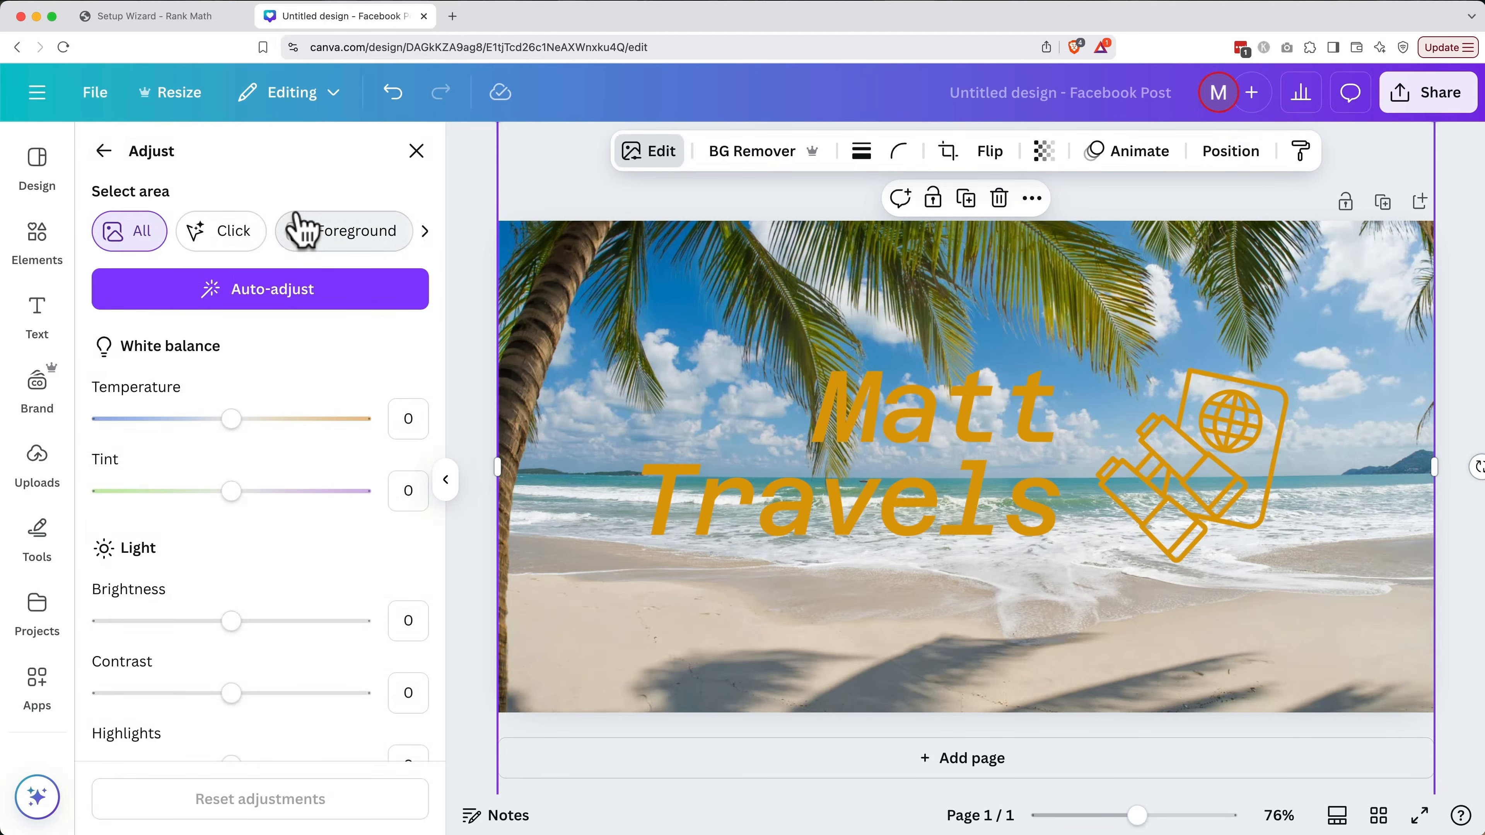
scroll(335, 411, "down", 3)
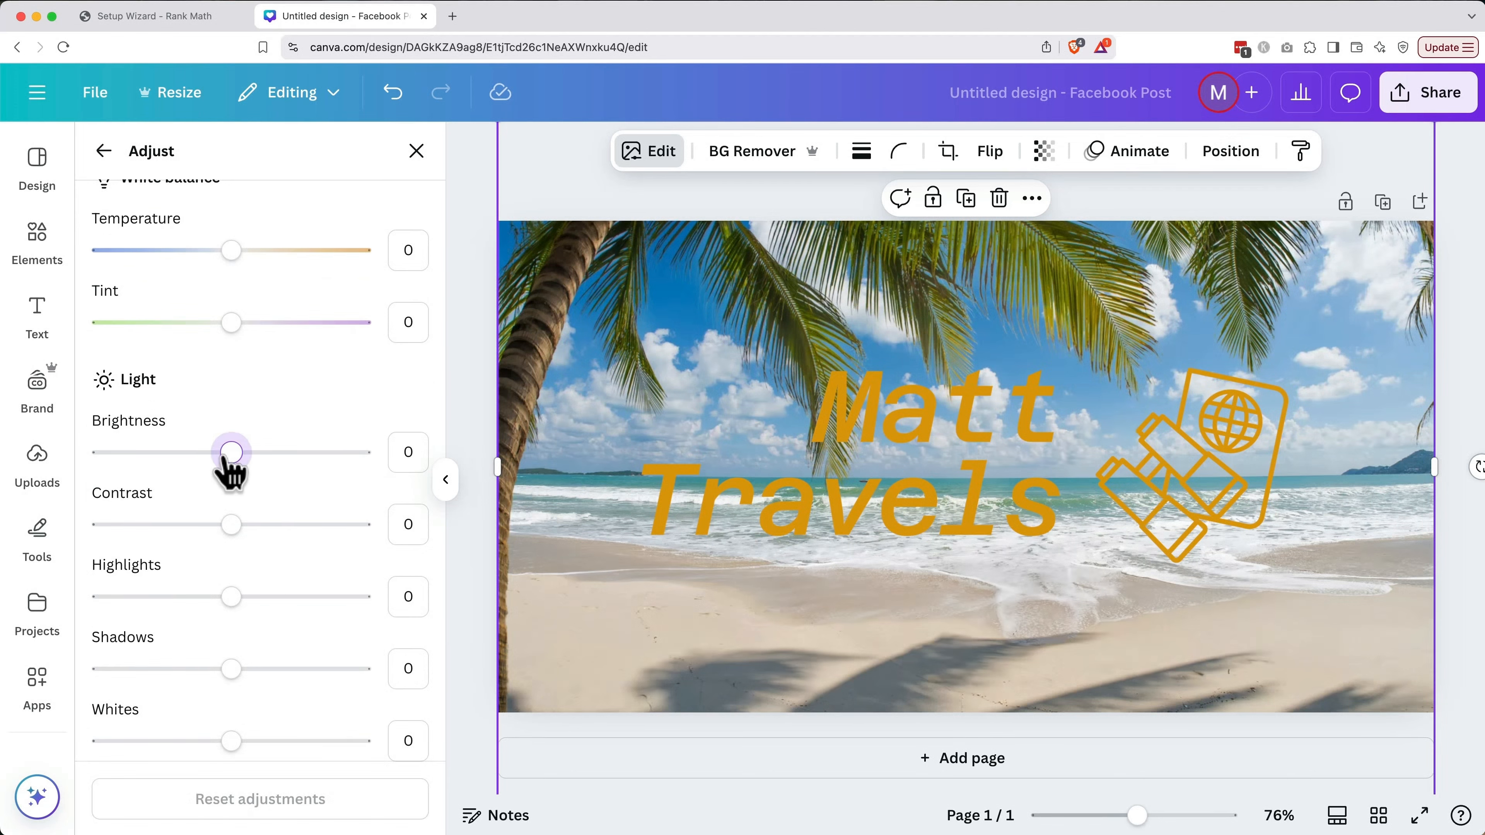
left_click_drag(231, 454, 118, 455)
left_click(475, 529)
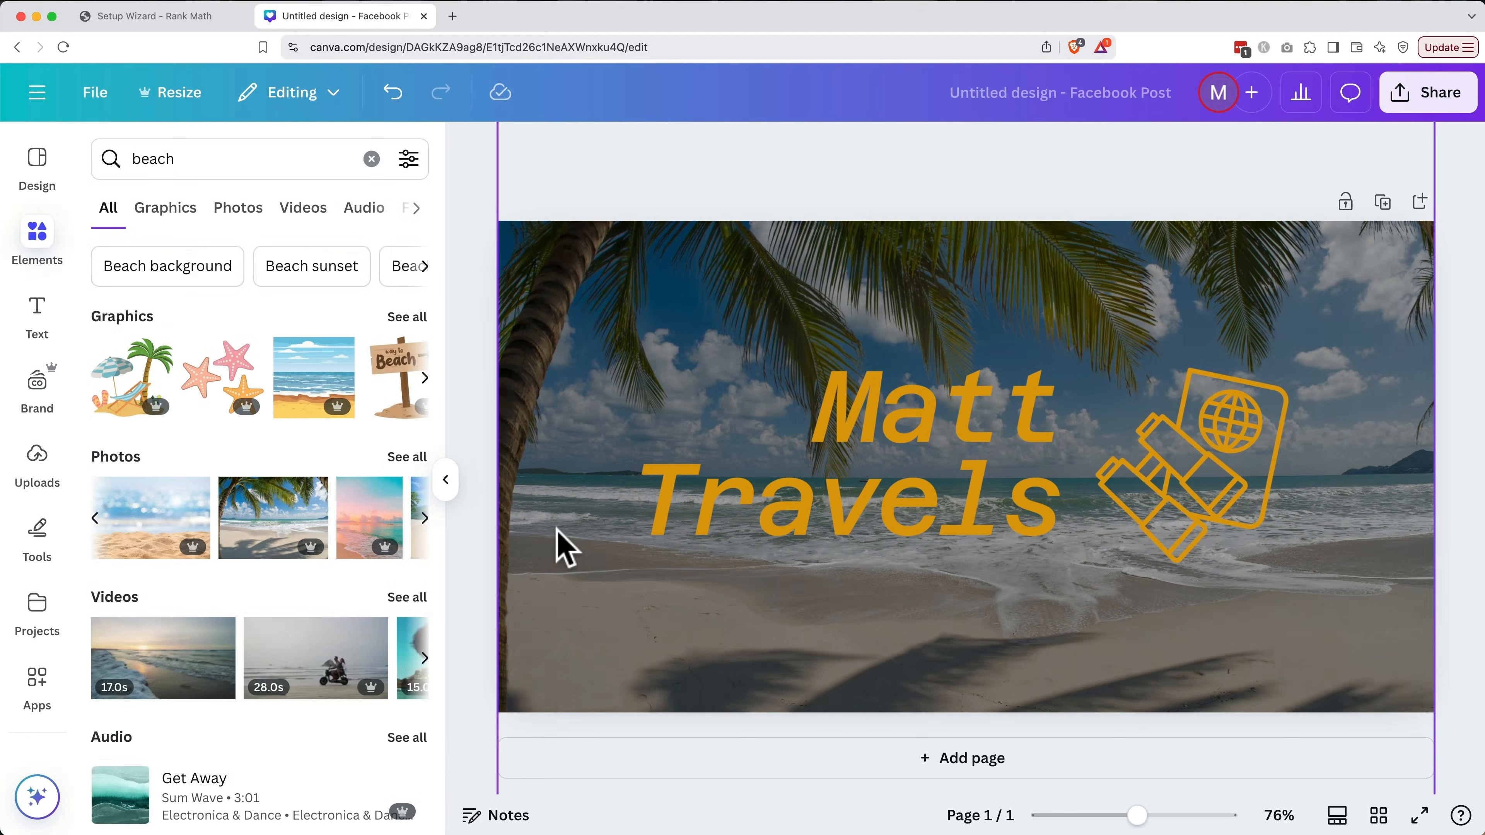
Add a rectangle covering the whole canvas and colour it blue from the photo colours
double_click(157, 164)
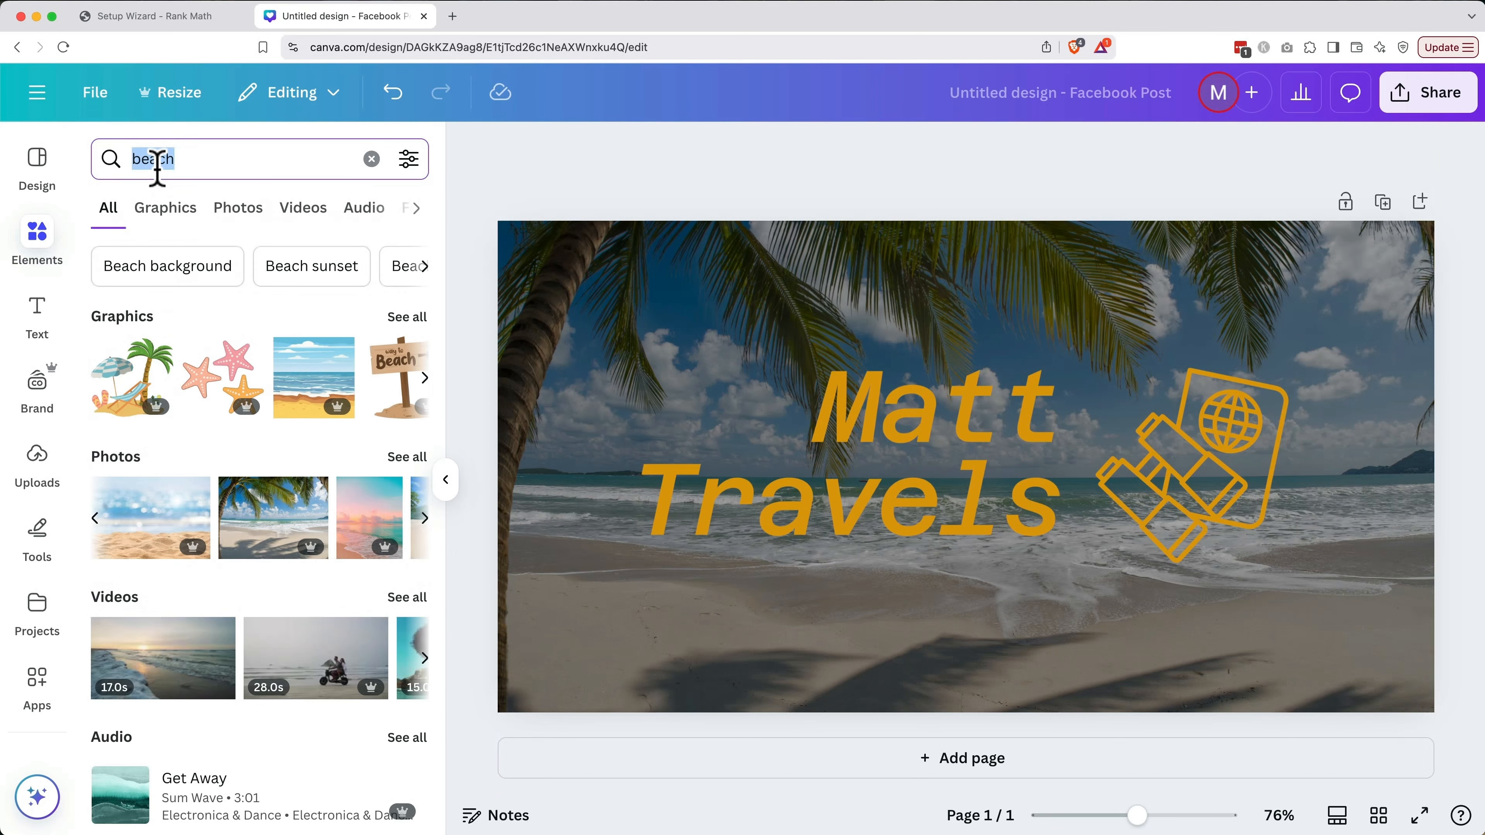
type("rec")
left_click(170, 270)
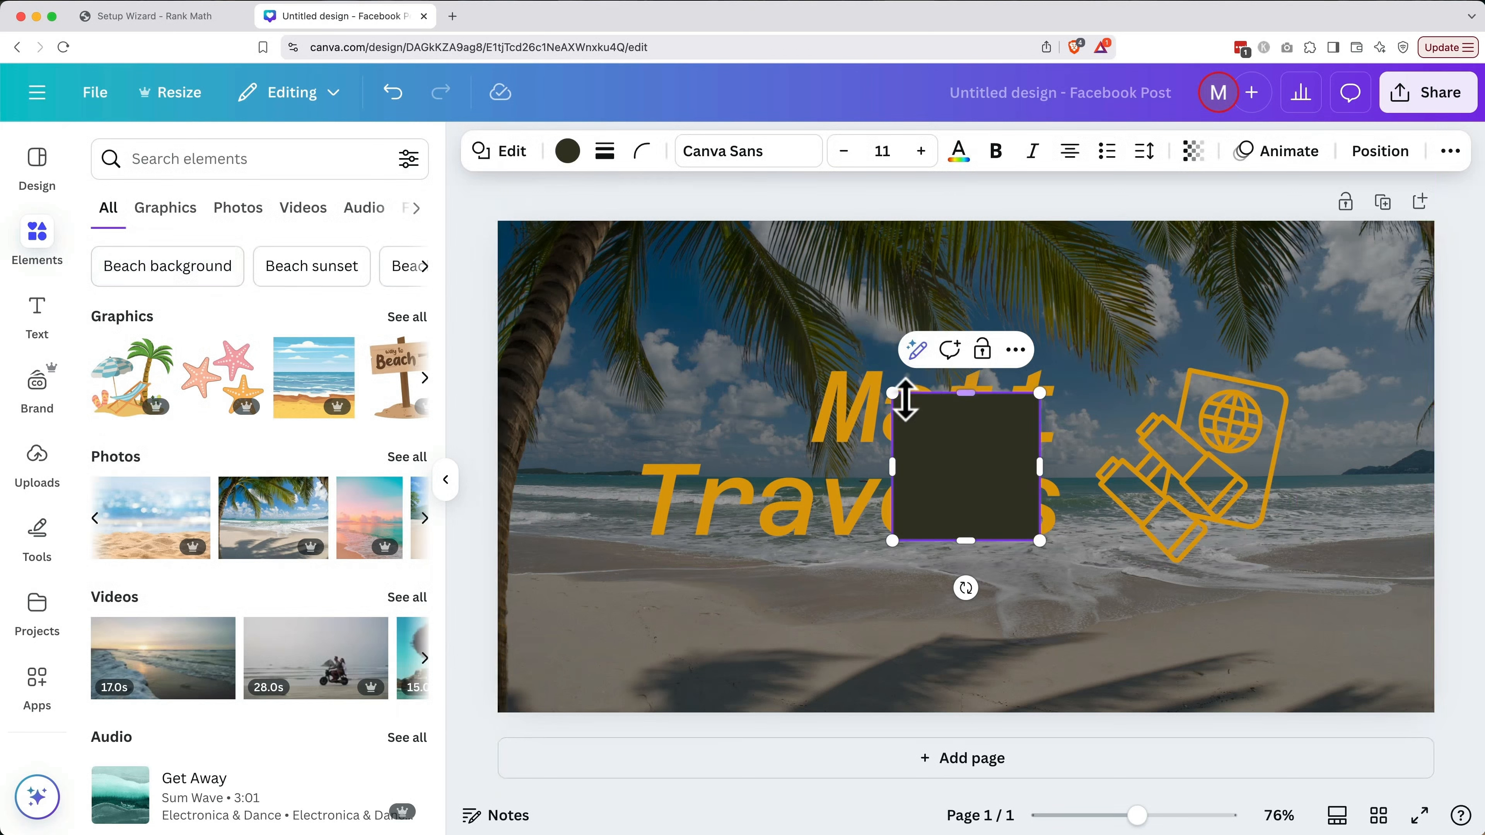
left_click_drag(906, 403, 514, 241)
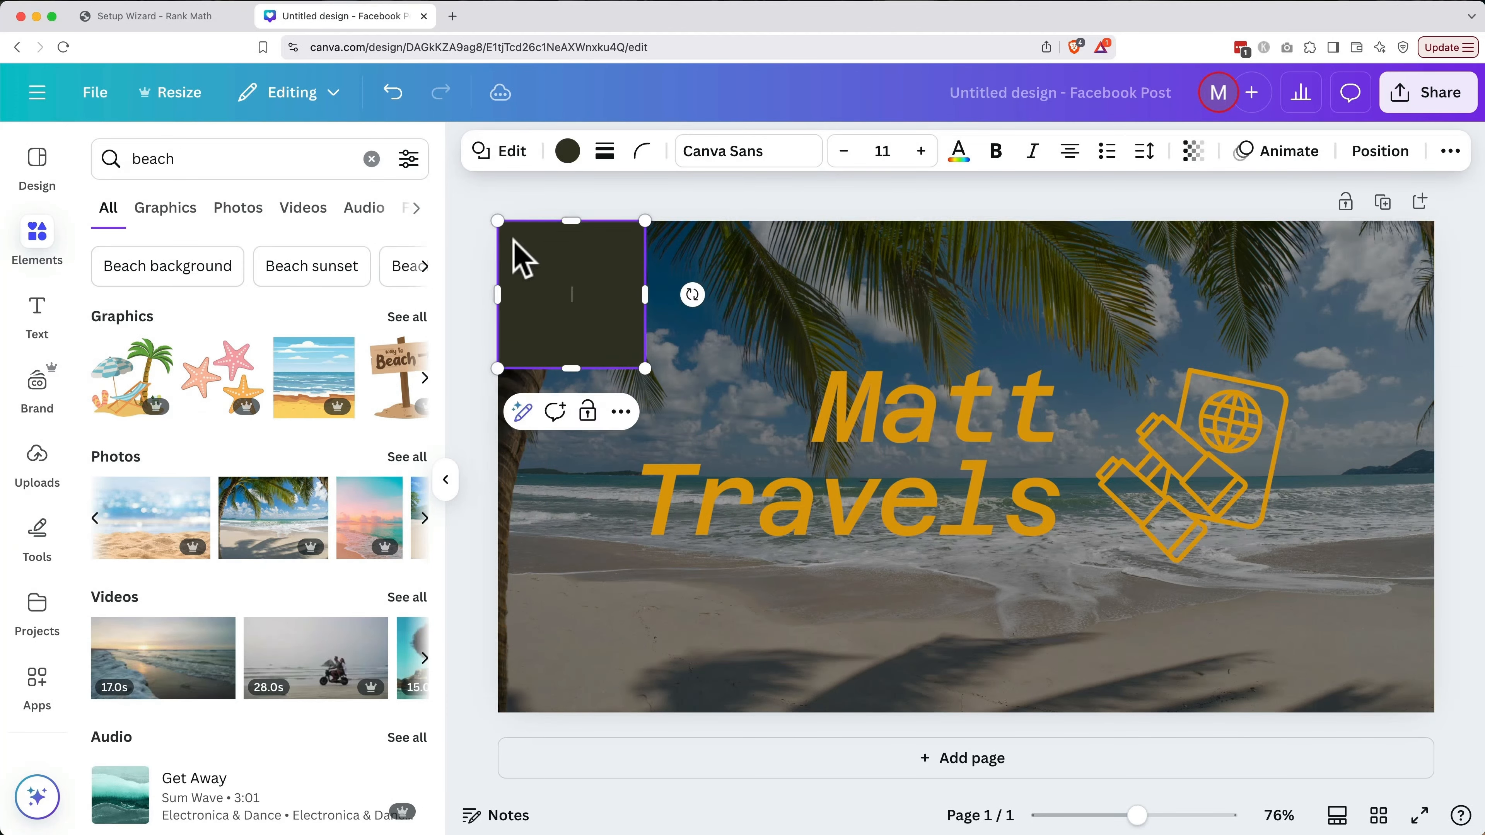
left_click_drag(645, 367, 1435, 712)
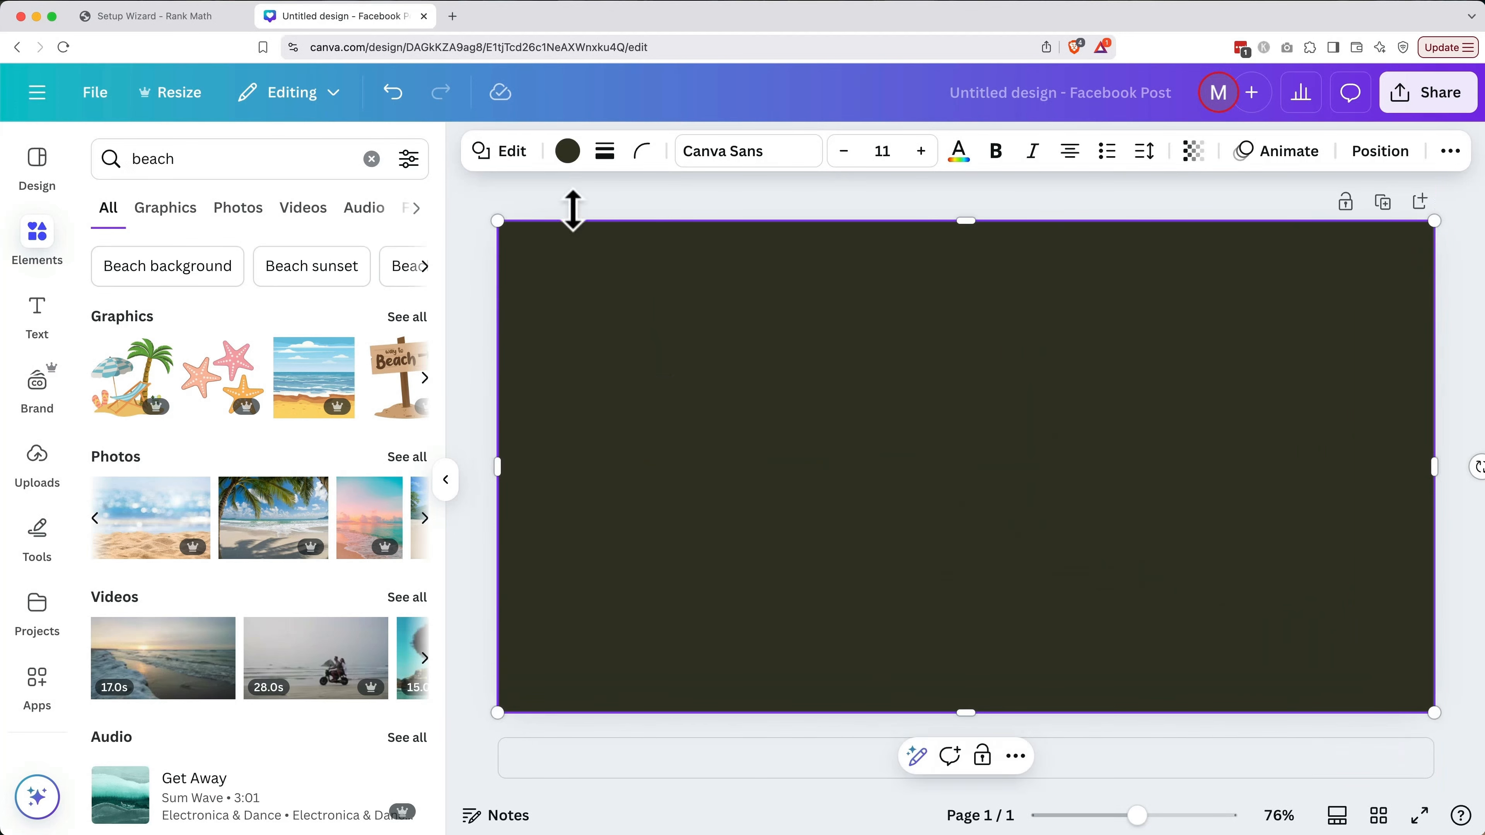
left_click(566, 153)
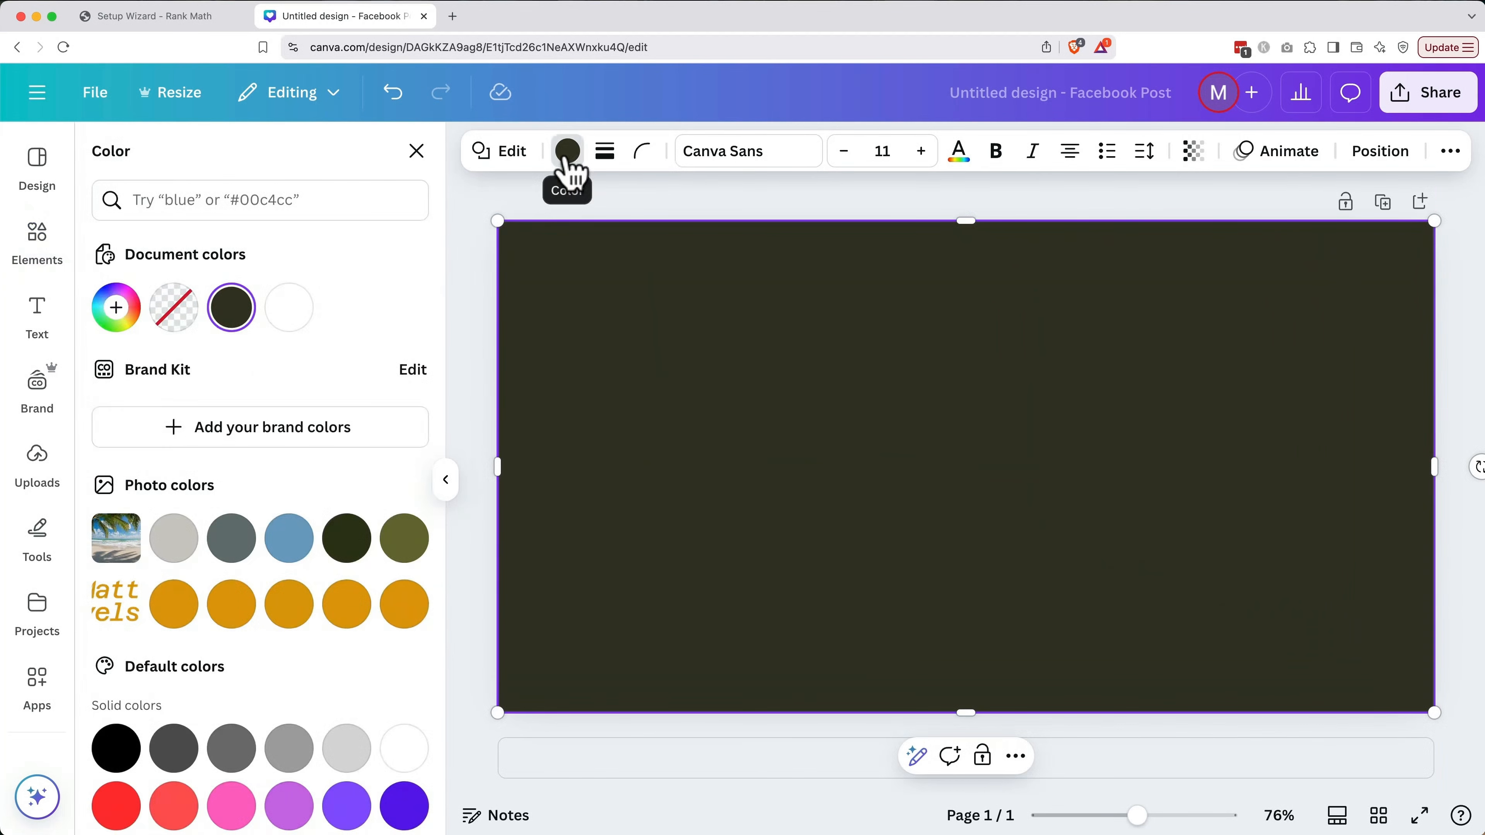
left_click(291, 543)
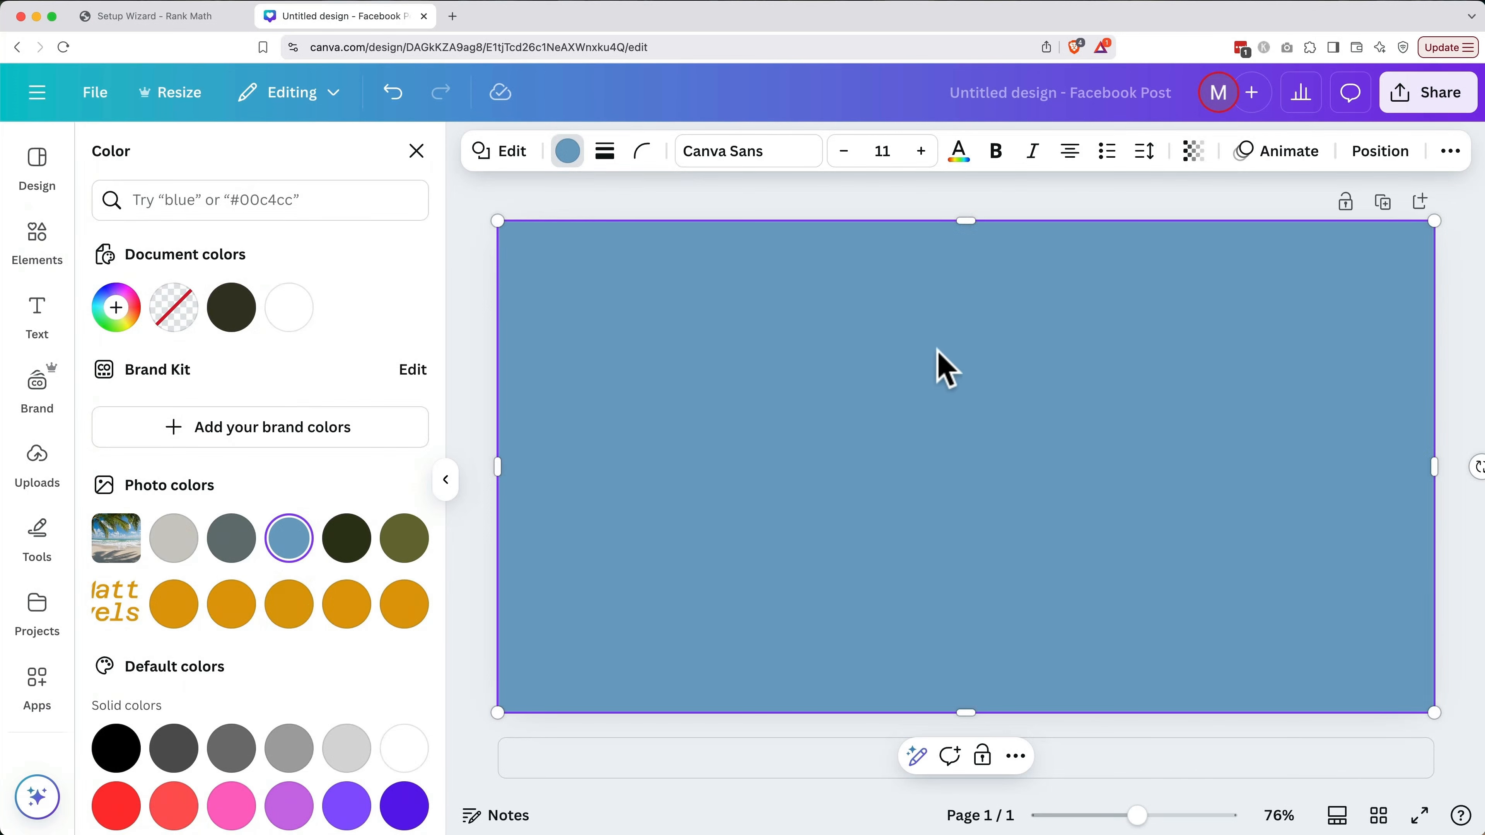
Set the blue overlay's transparency to 29 and move it backward behind the Matt Travels text
left_click(1193, 153)
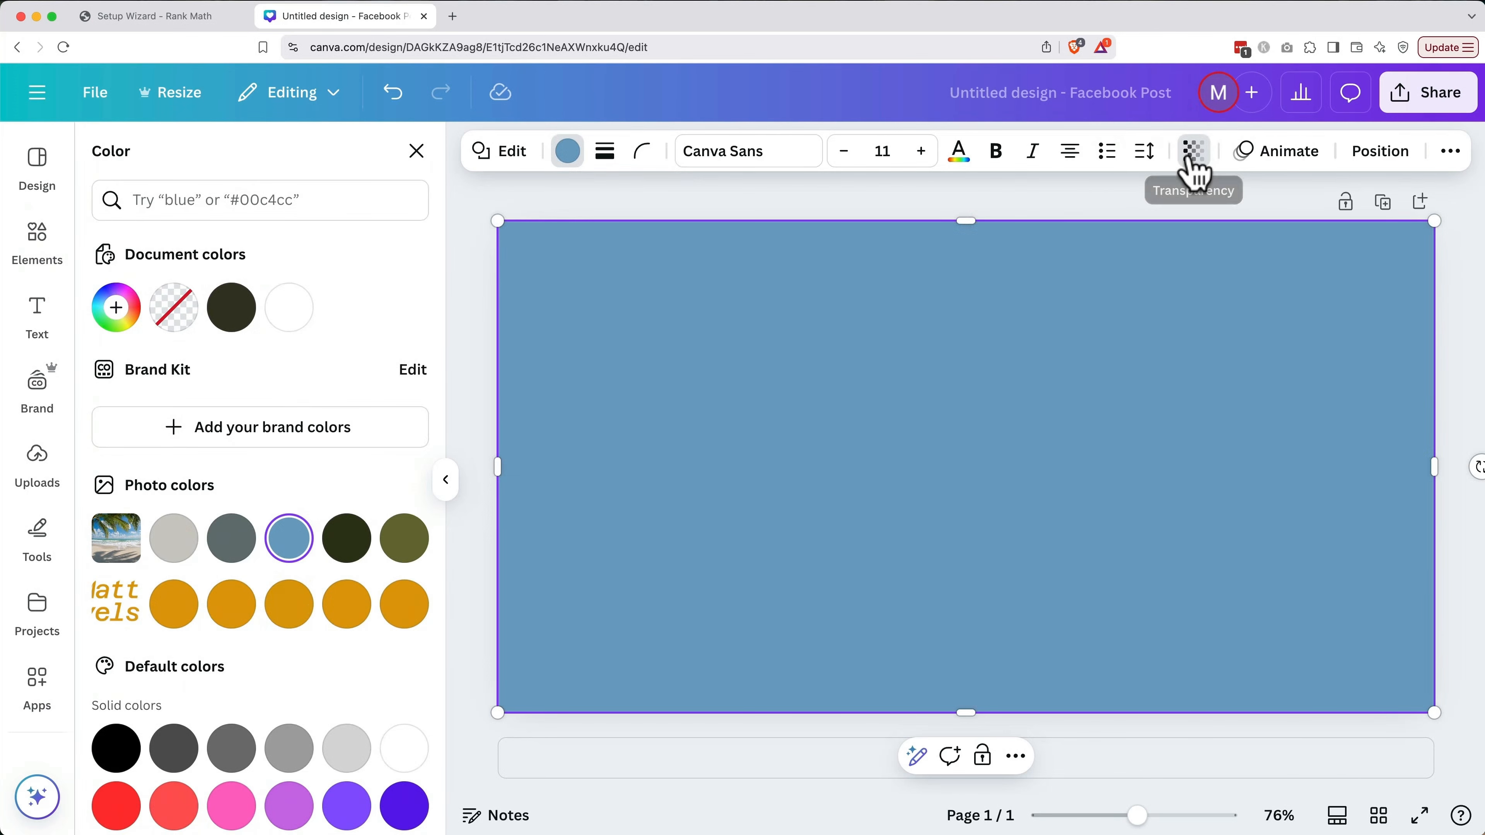
left_click_drag(1243, 236, 1145, 237)
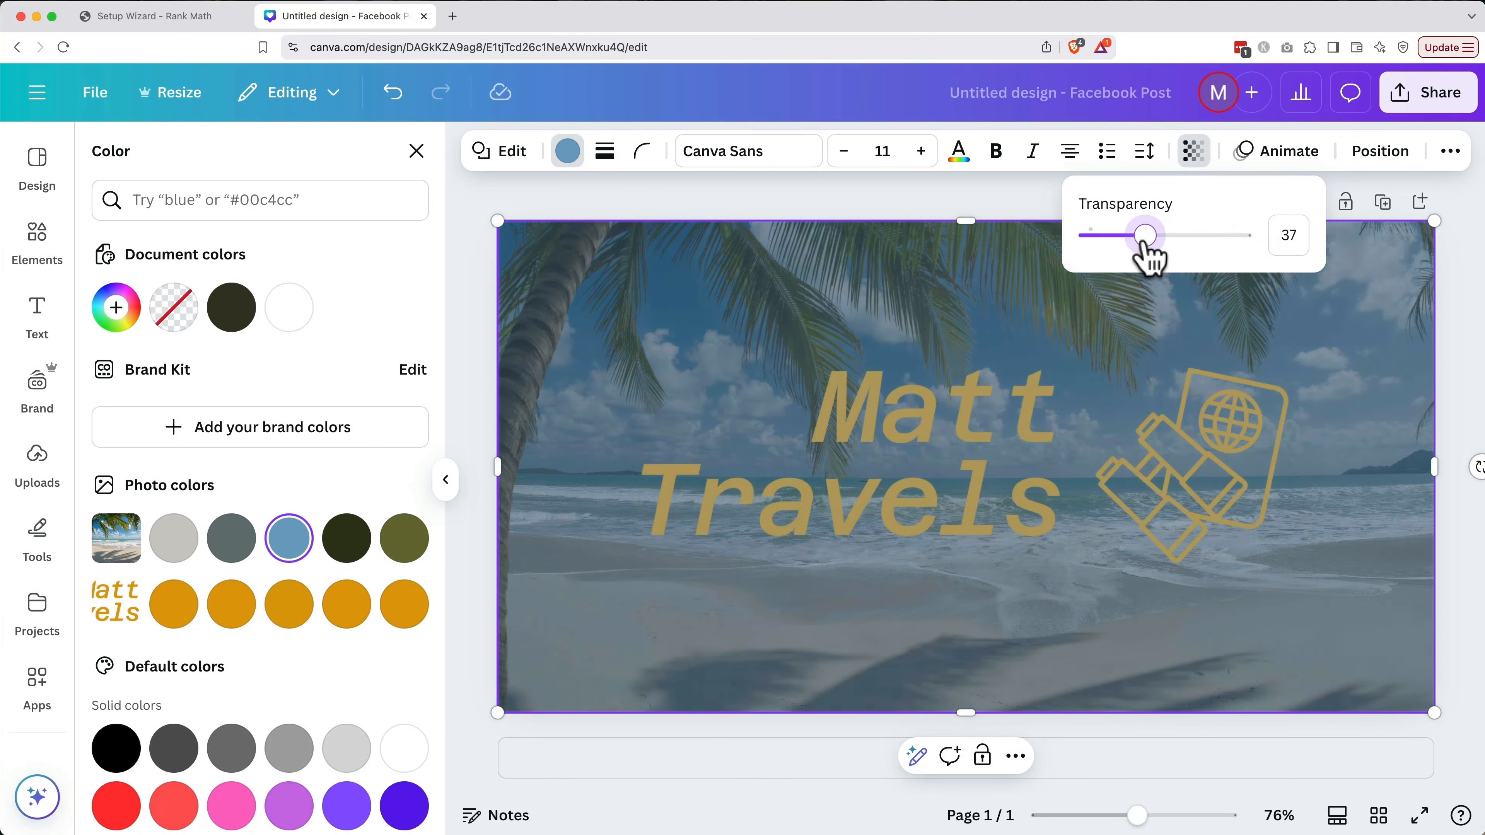
left_click(1374, 153)
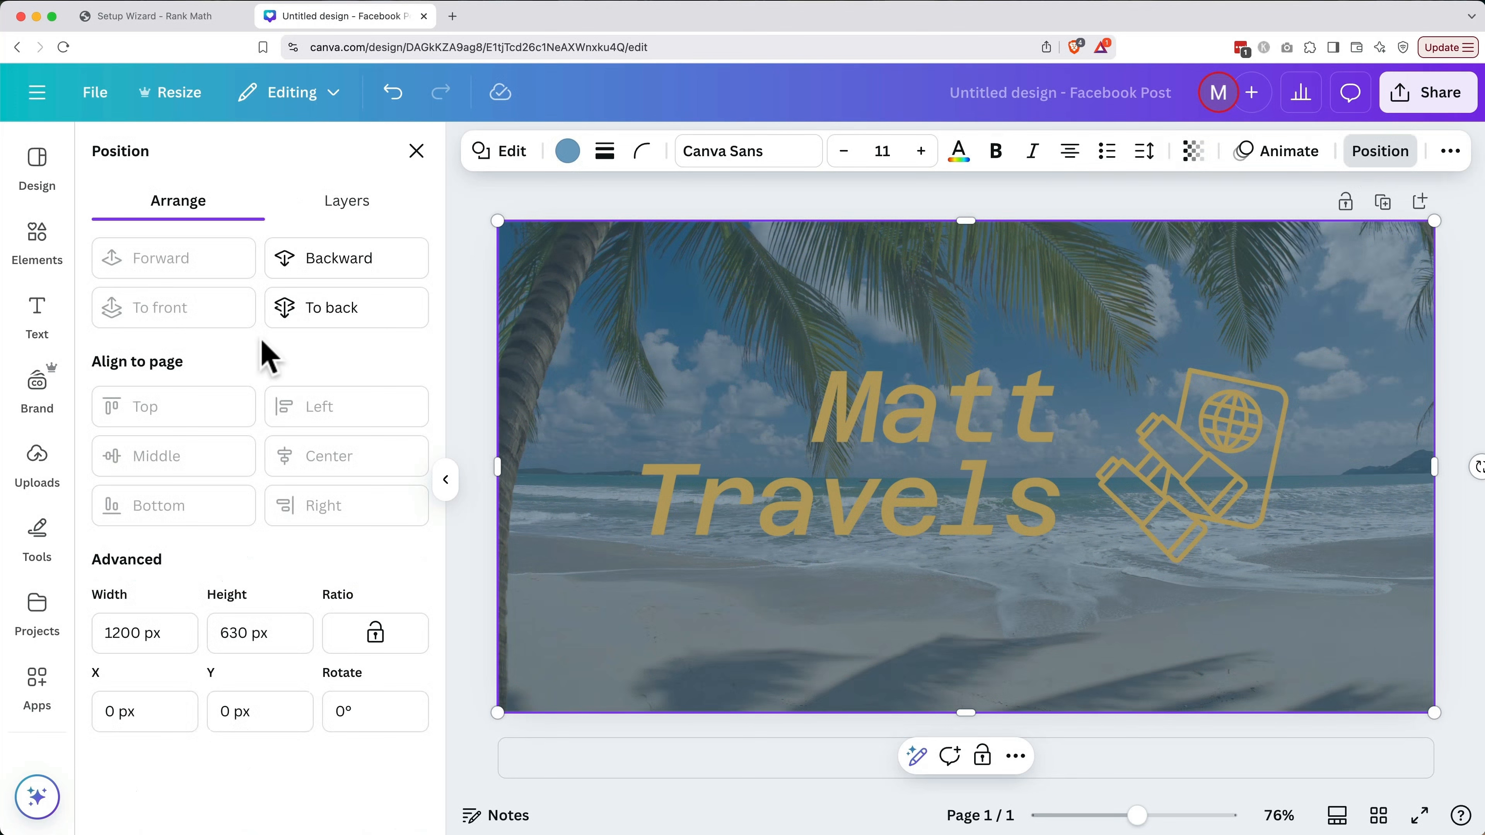
left_click(336, 262)
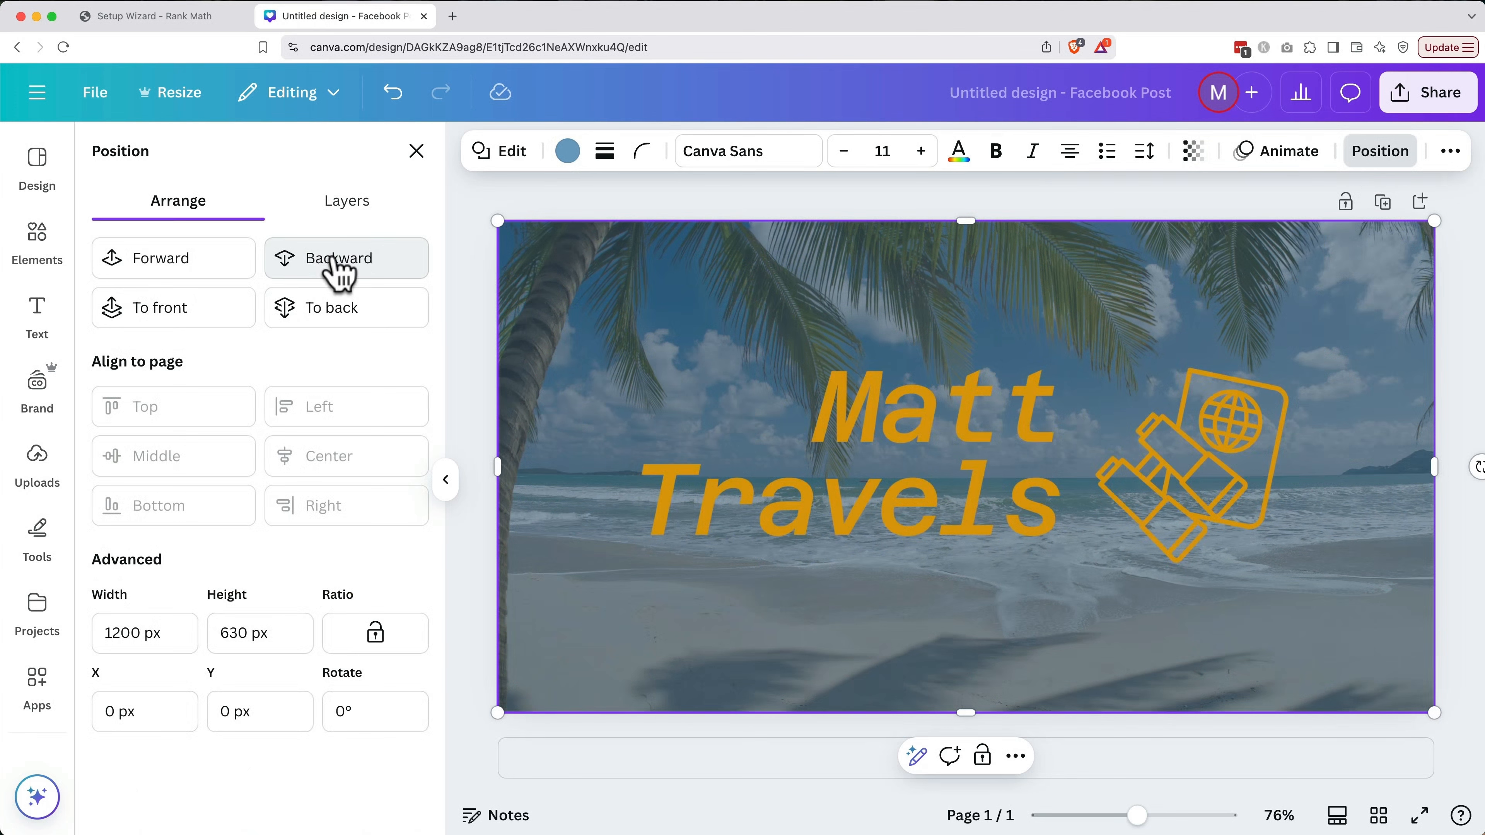
left_click(1191, 153)
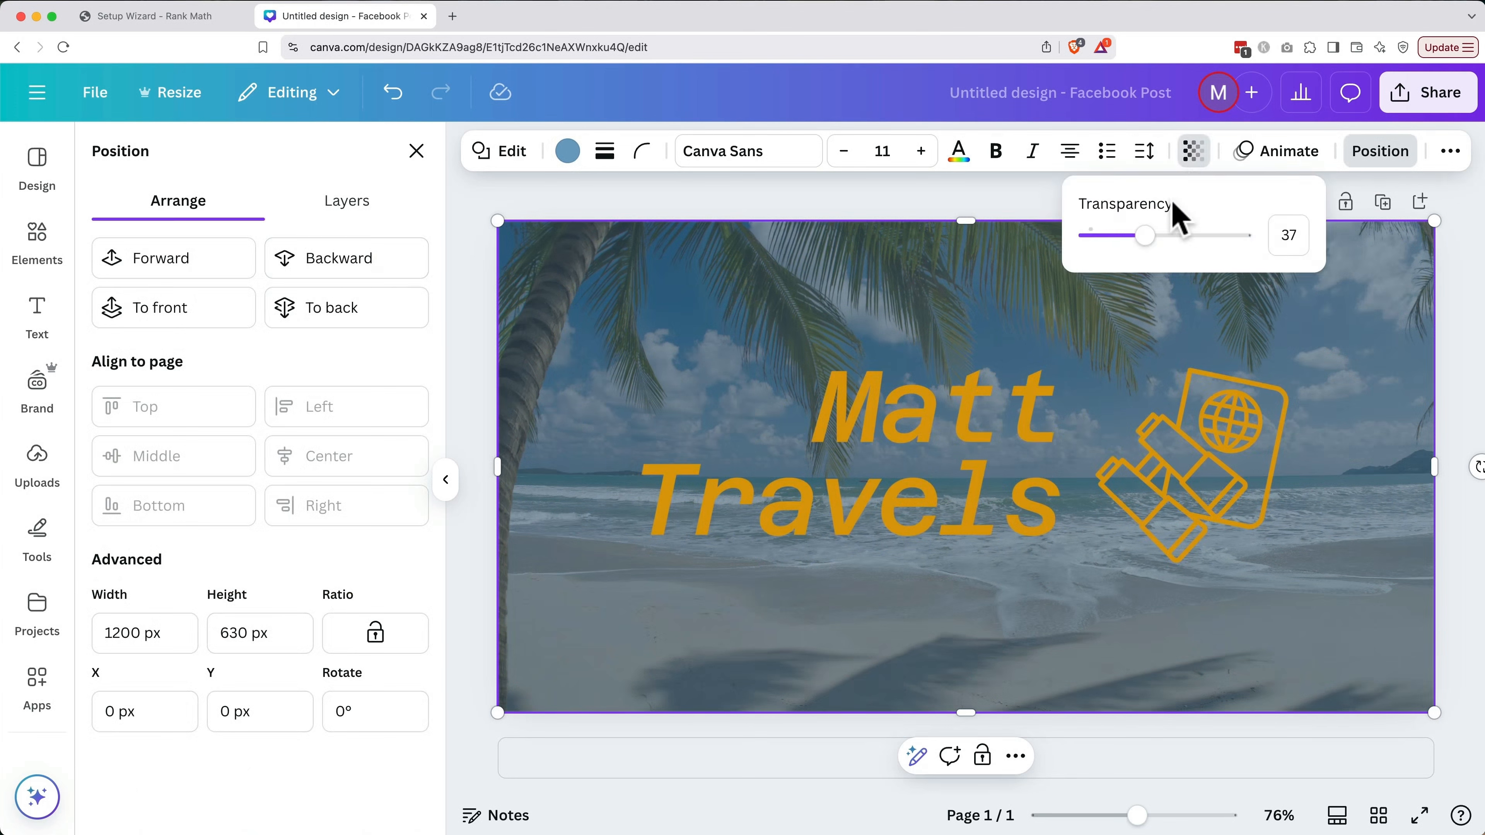
mouse_move(1144, 240)
left_mouse_down()
mouse_move(1011, 235)
mouse_move(1216, 252)
mouse_move(1110, 256)
mouse_move(1143, 263)
mouse_move(1131, 252)
left_mouse_up()
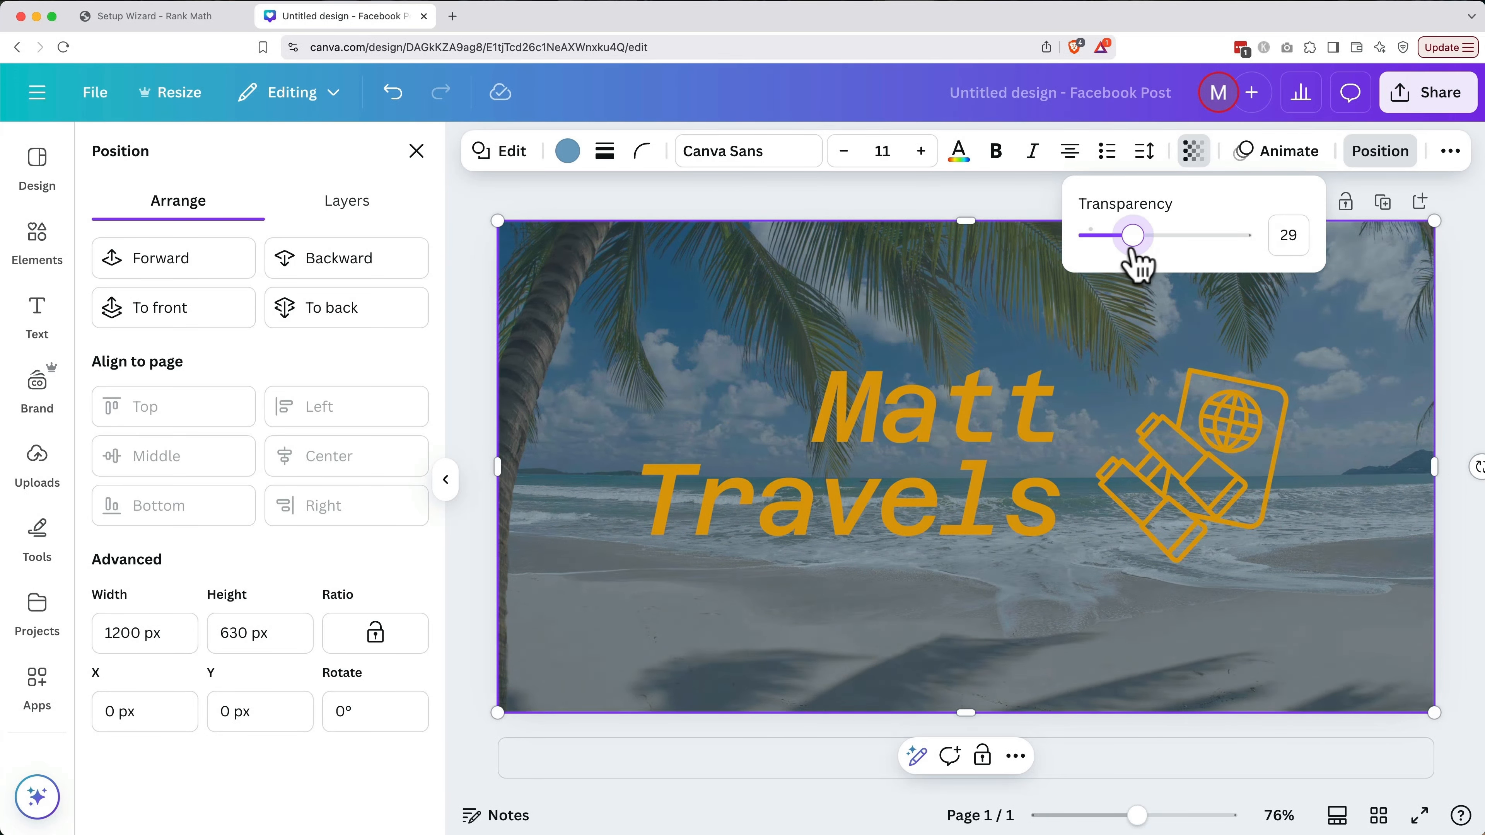
left_click(1034, 414)
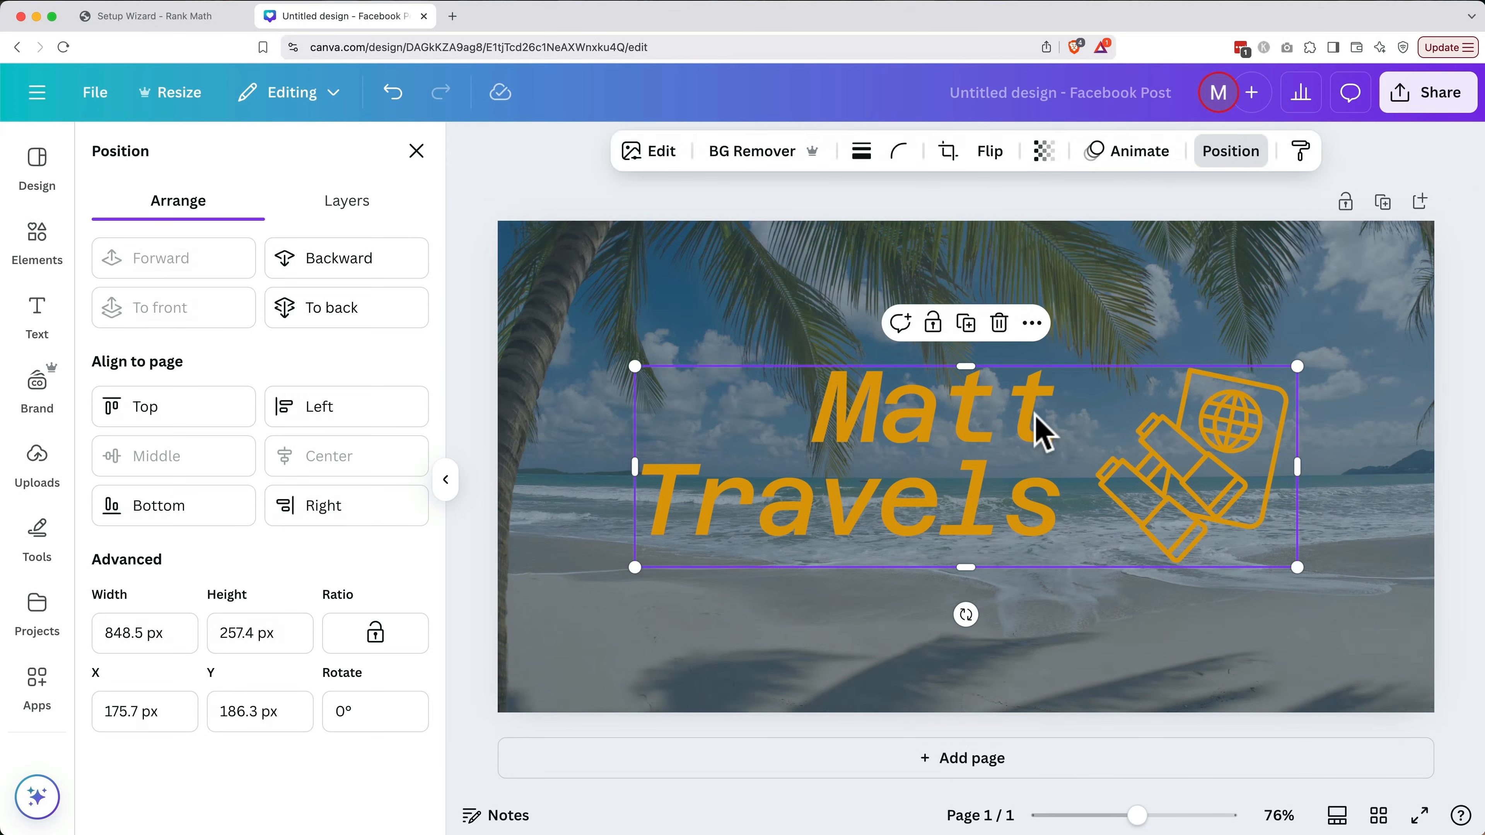
Select the Matt Travels text and passport icon group and give it a drop shadow
left_click(558, 187)
left_click(559, 188)
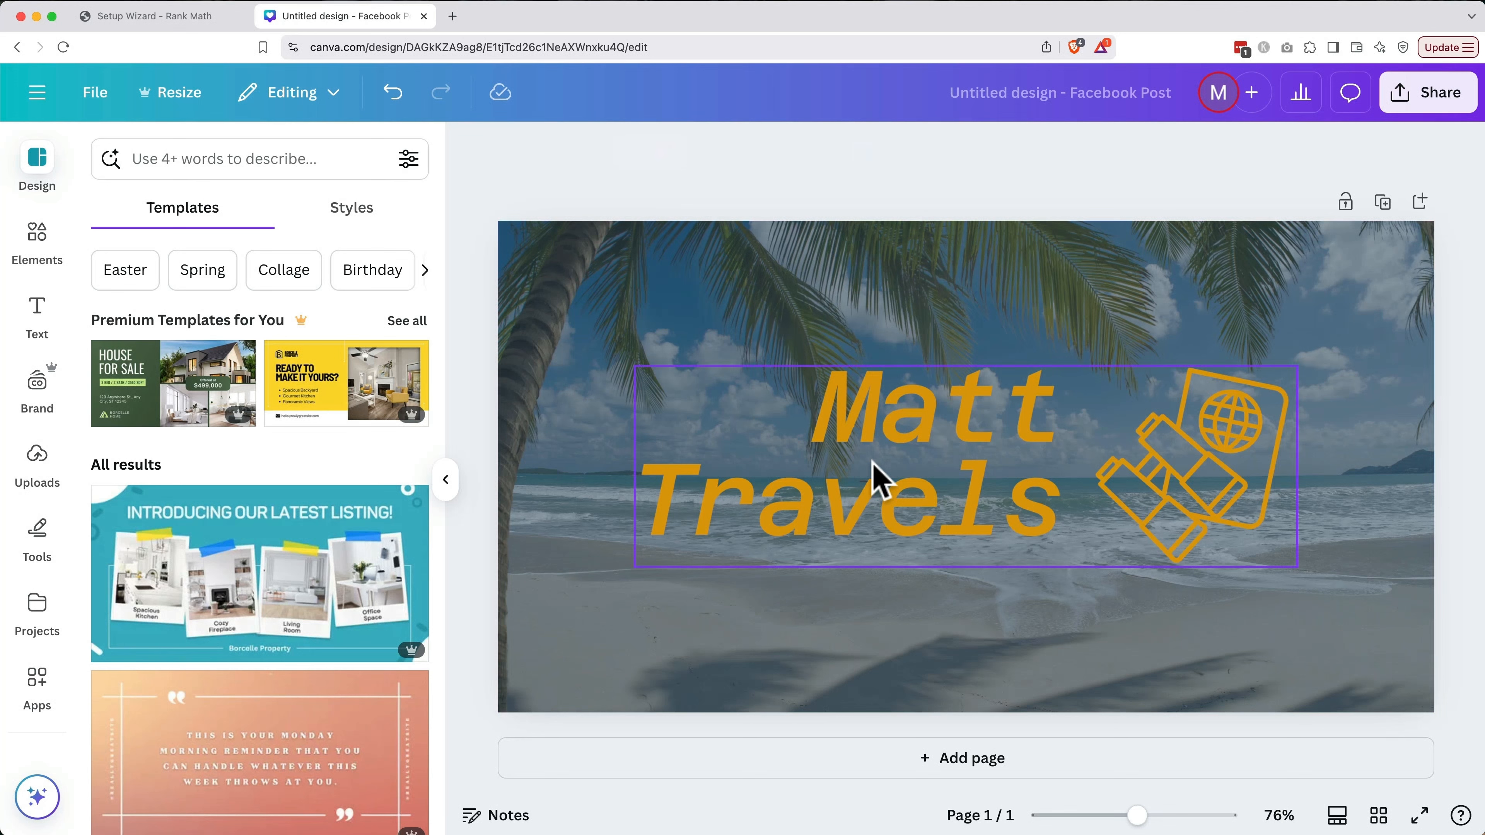
left_click(875, 476)
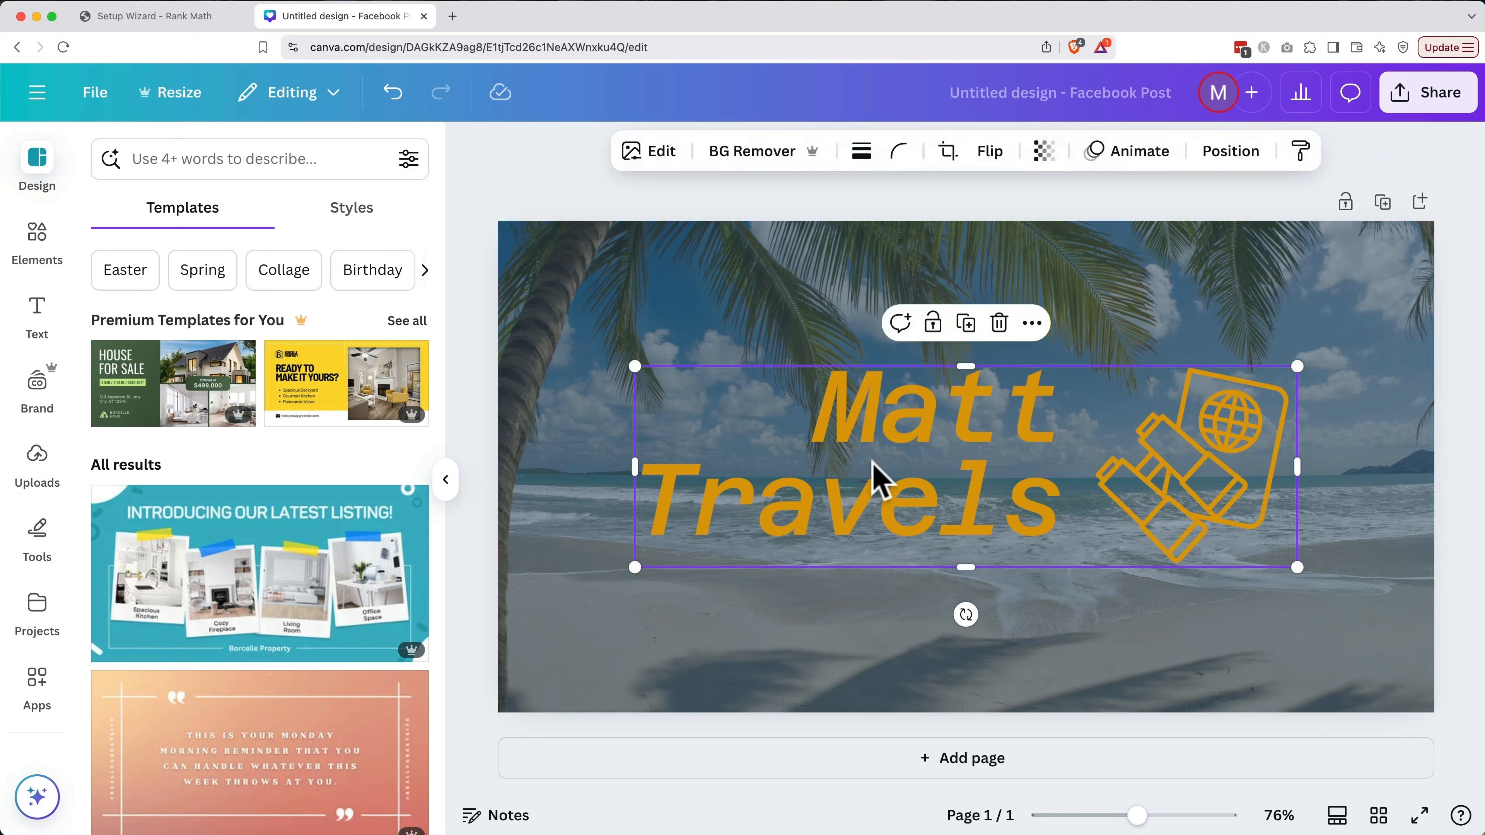
left_click(652, 155)
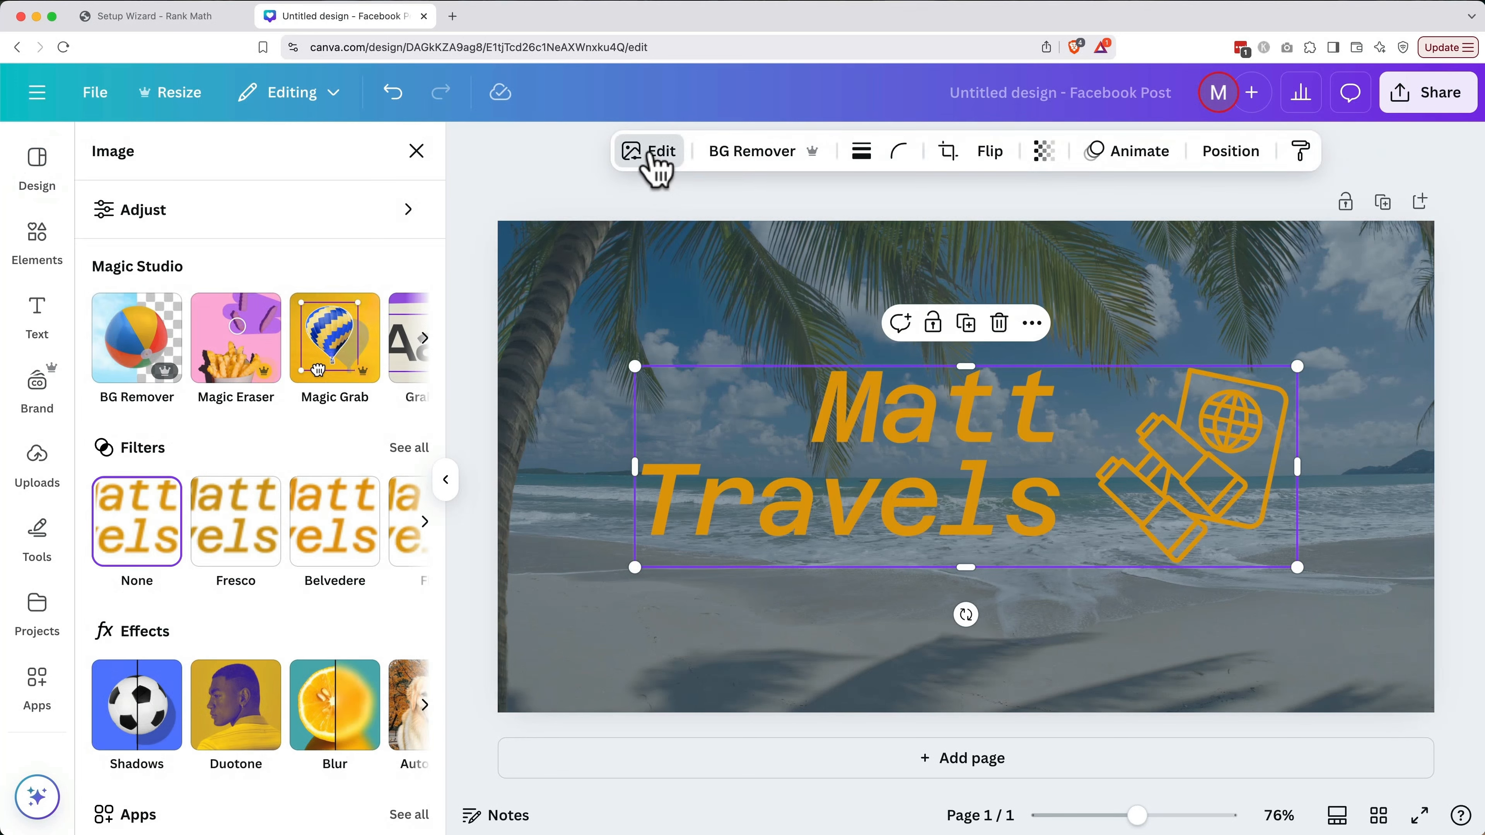
scroll(292, 567, "down", 3)
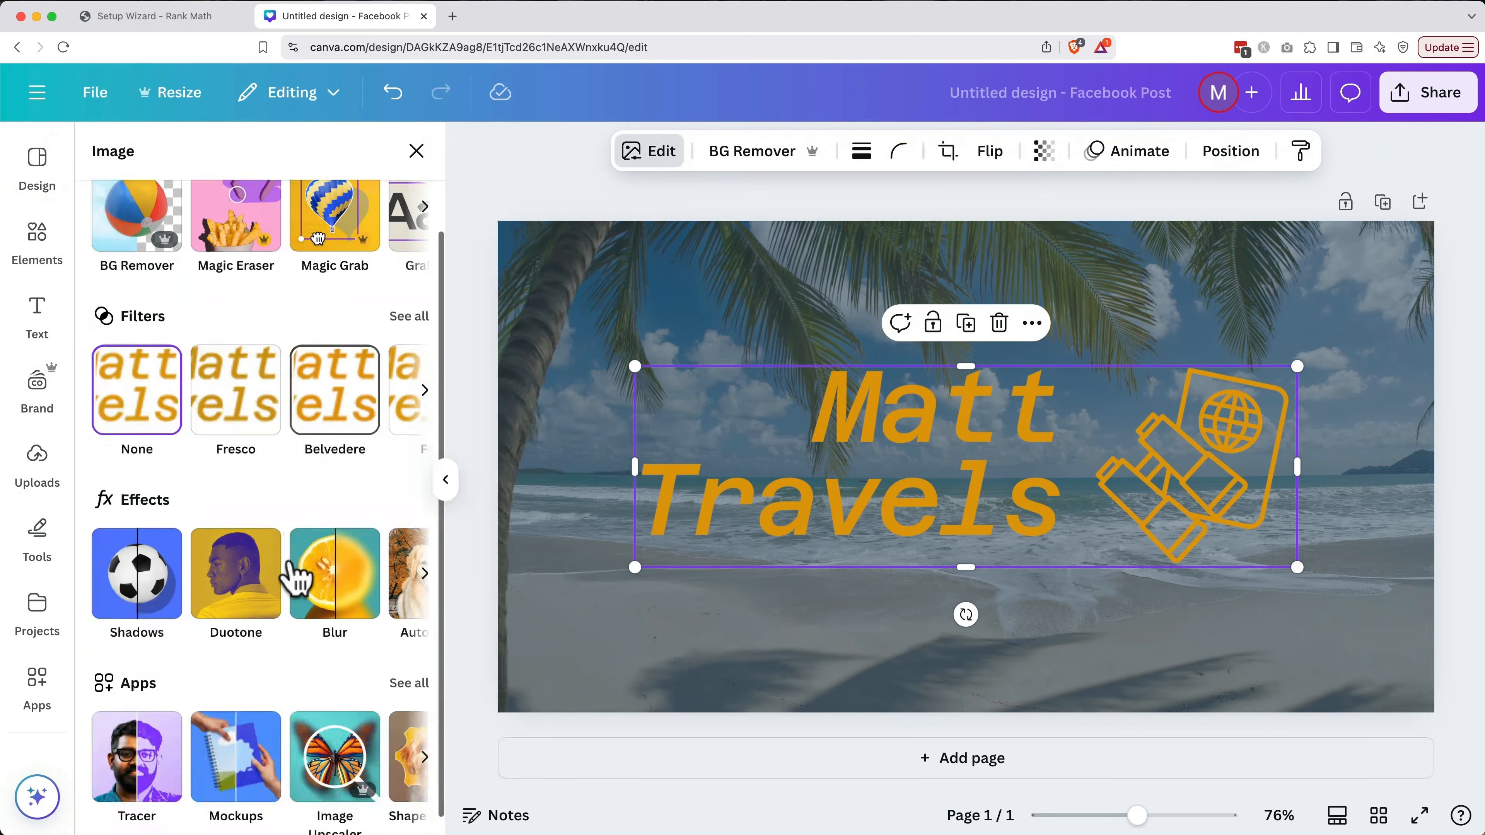
left_click(170, 579)
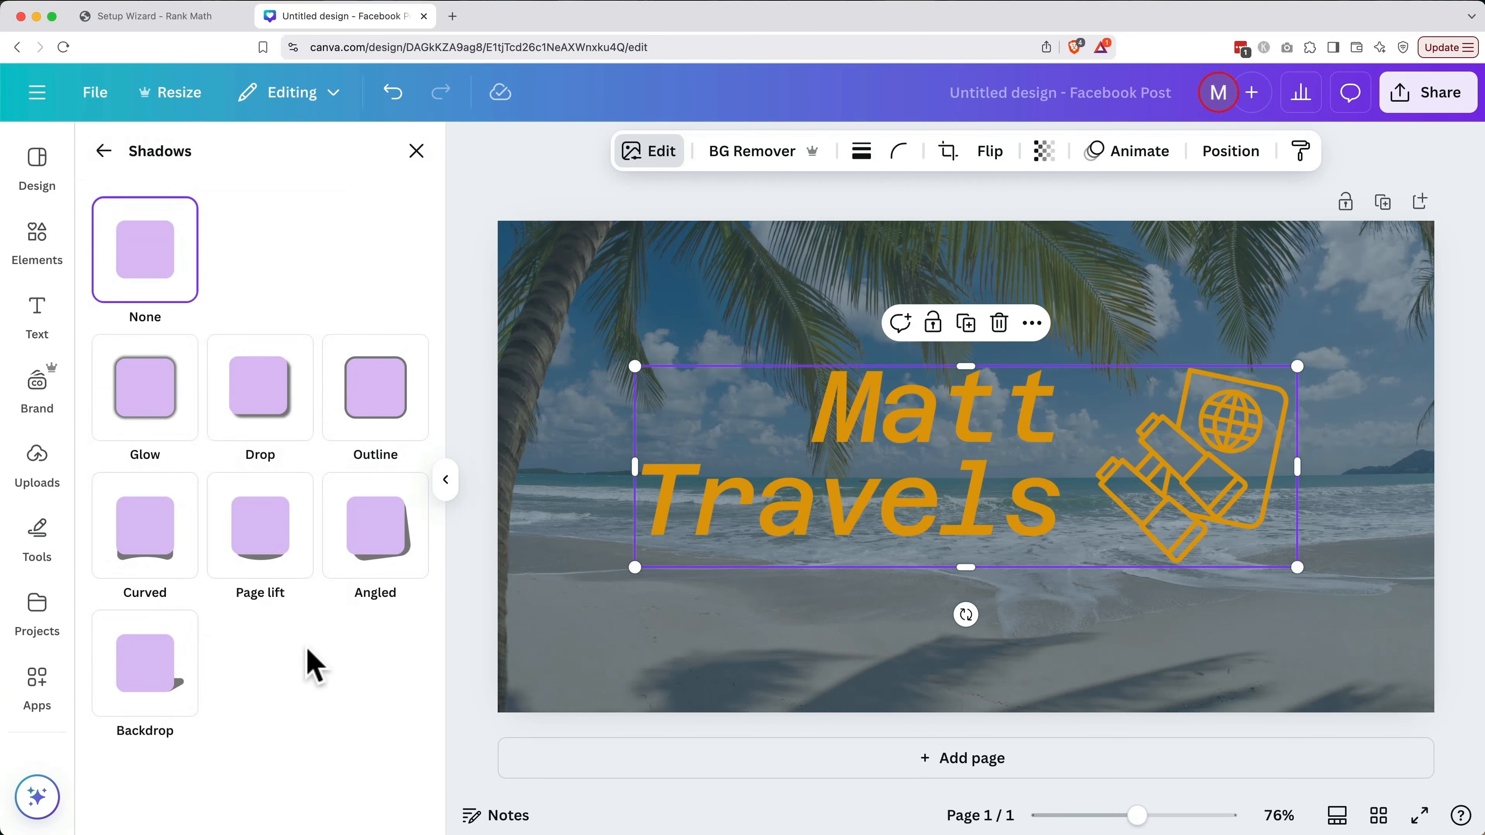
left_click(269, 406)
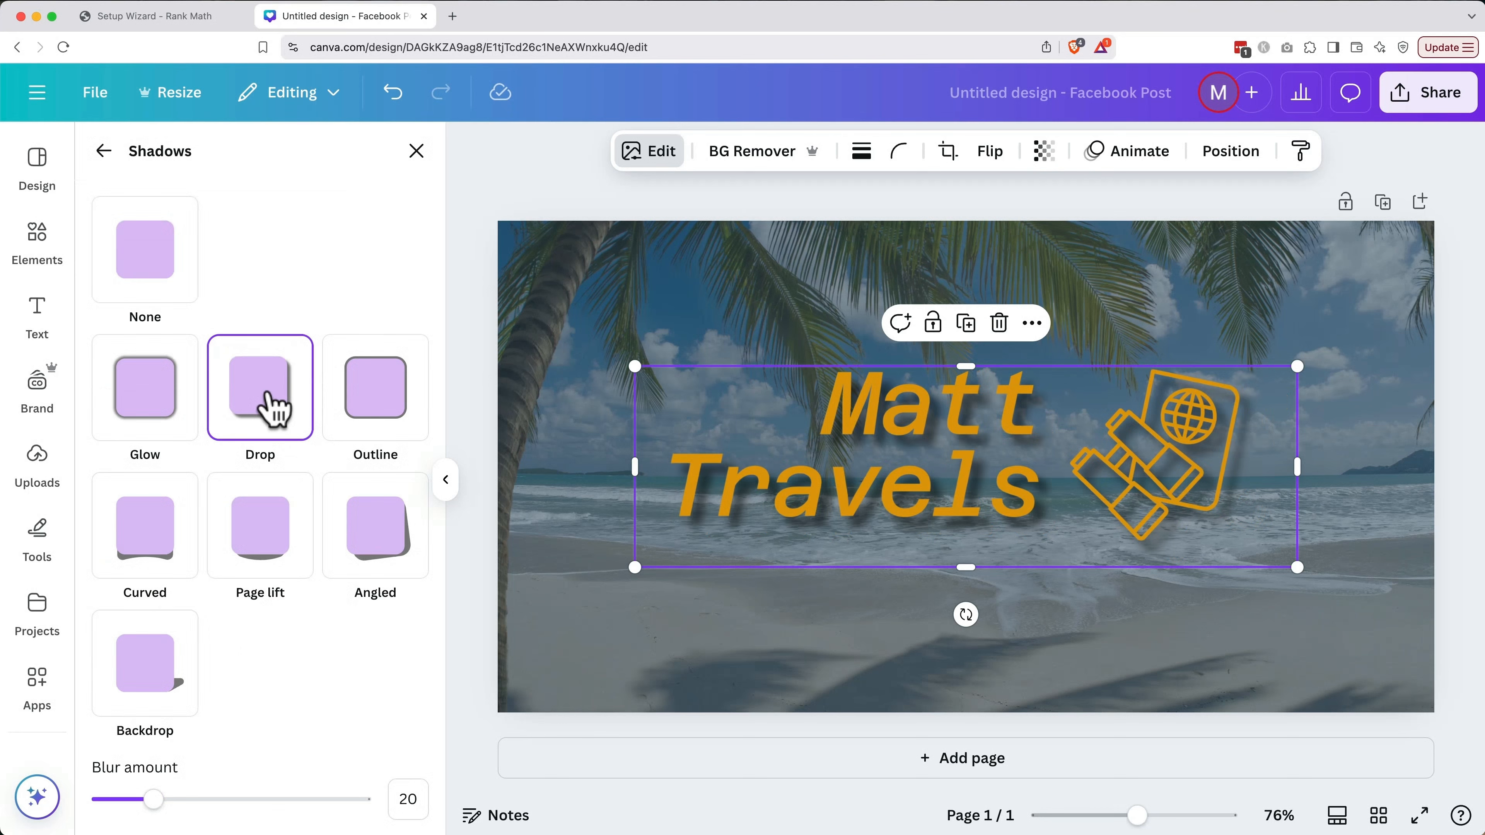
Tune the shadow's blur and distance, with intensity 49 and angle 62
scroll(322, 585, "down", 5)
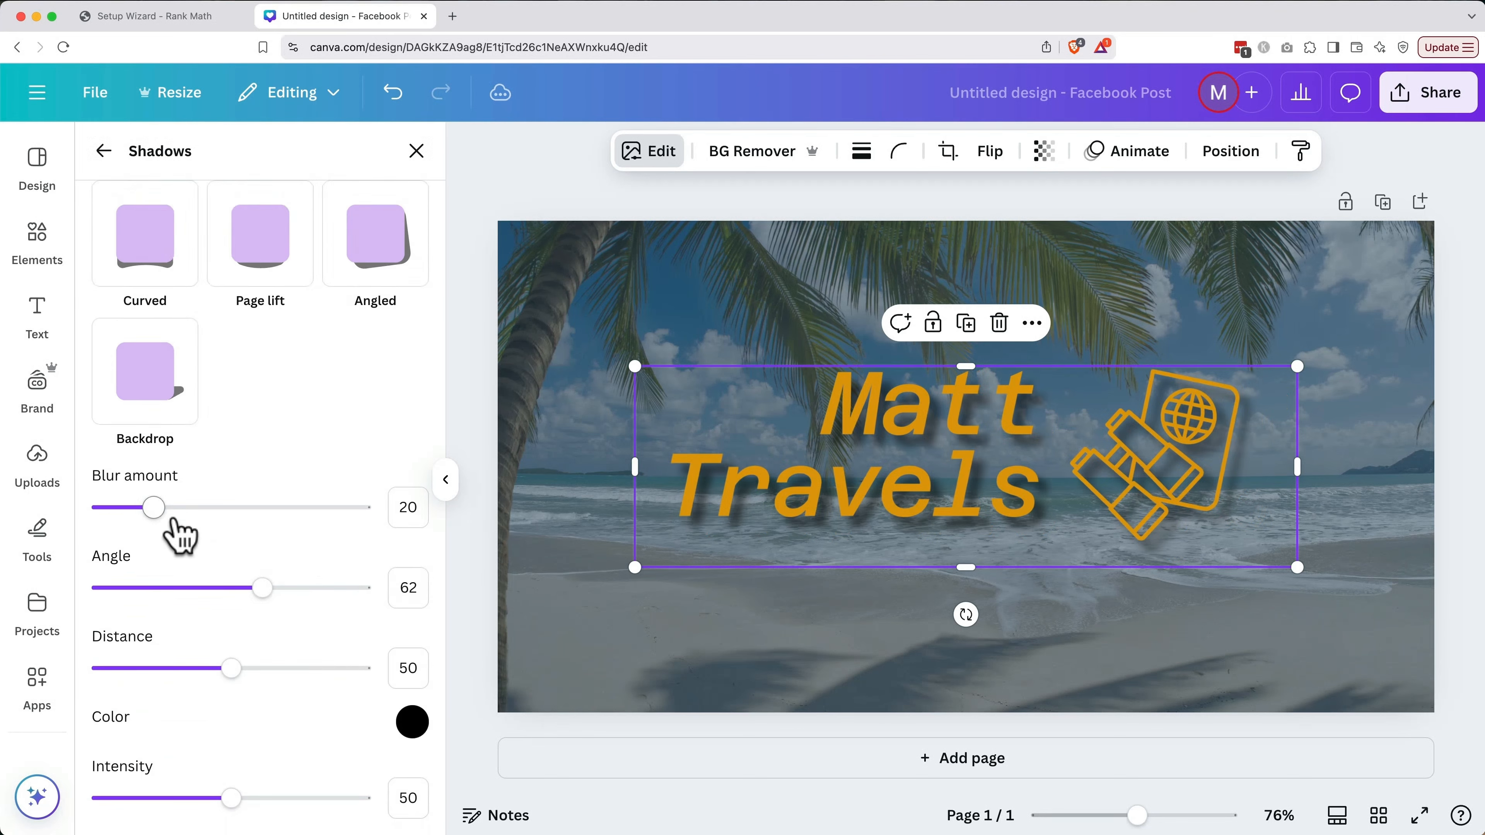
mouse_move(175, 522)
left_mouse_down()
mouse_move(192, 509)
mouse_move(147, 508)
mouse_move(186, 518)
left_mouse_up()
left_click_drag(233, 668, 183, 677)
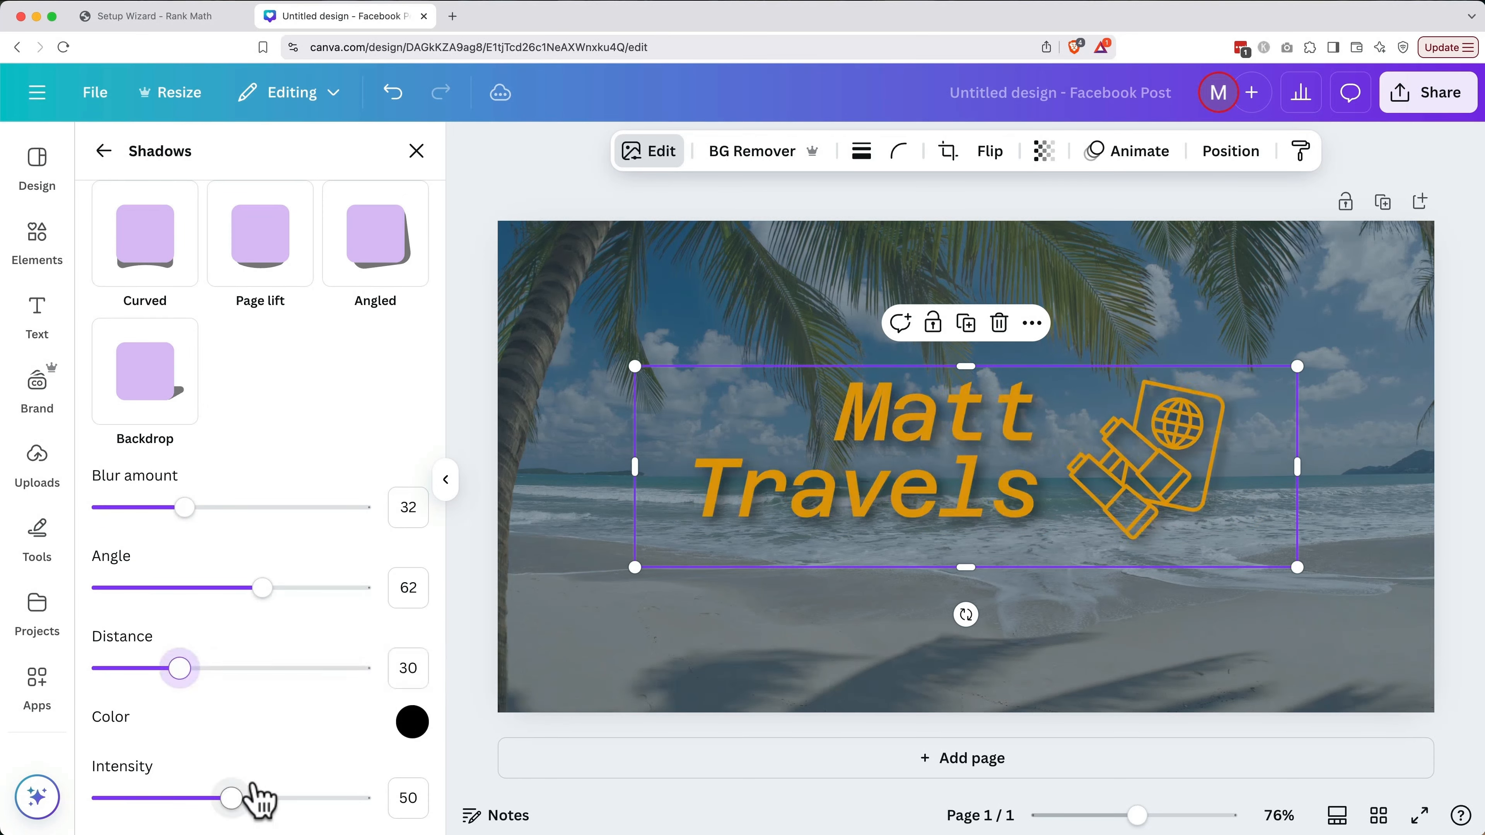
mouse_move(255, 796)
left_mouse_down()
mouse_move(318, 796)
mouse_move(227, 800)
left_mouse_up()
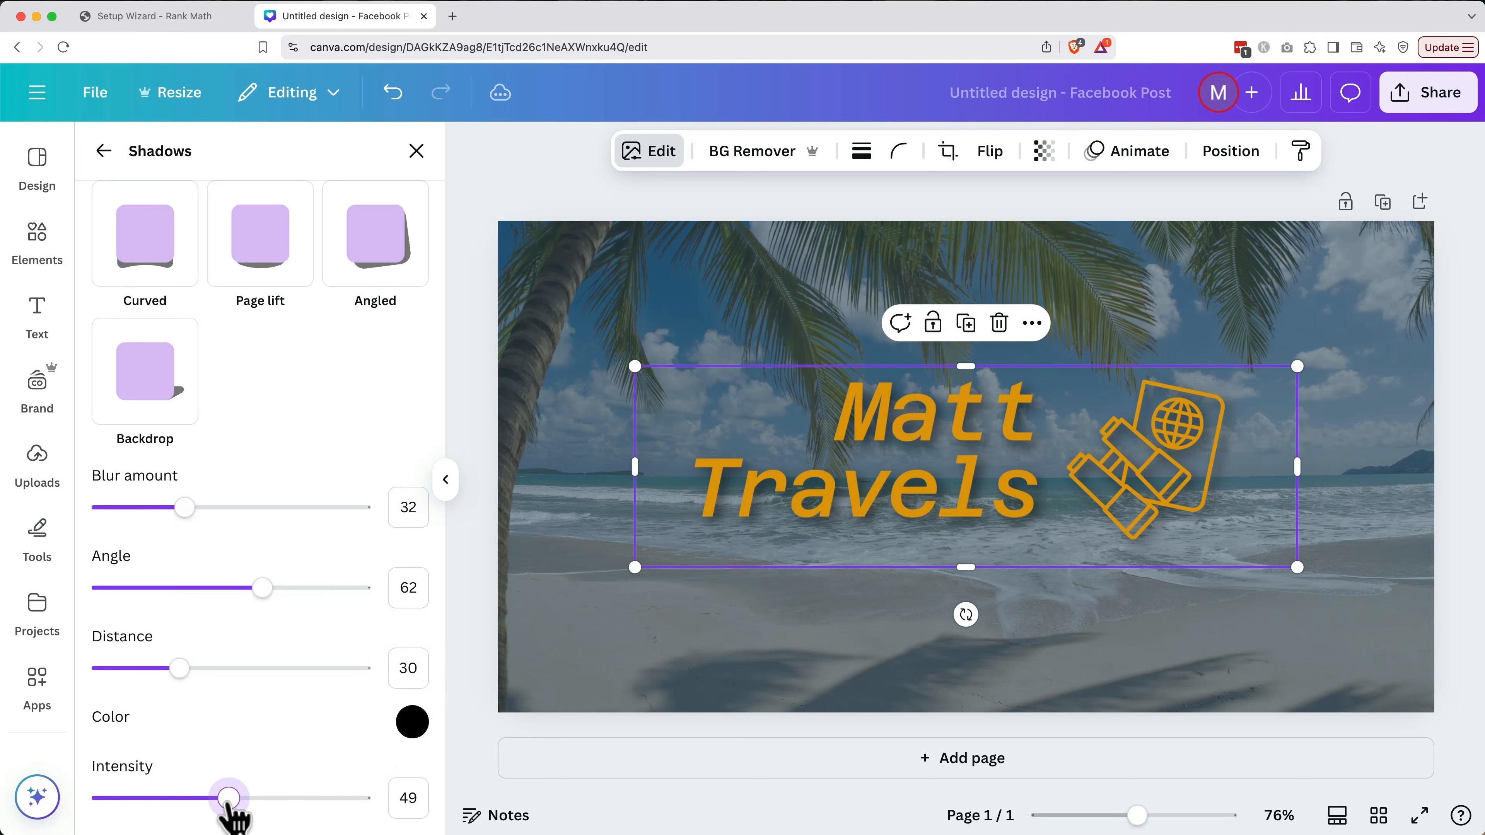
mouse_move(261, 588)
left_mouse_down()
mouse_move(279, 588)
mouse_move(262, 590)
left_mouse_up()
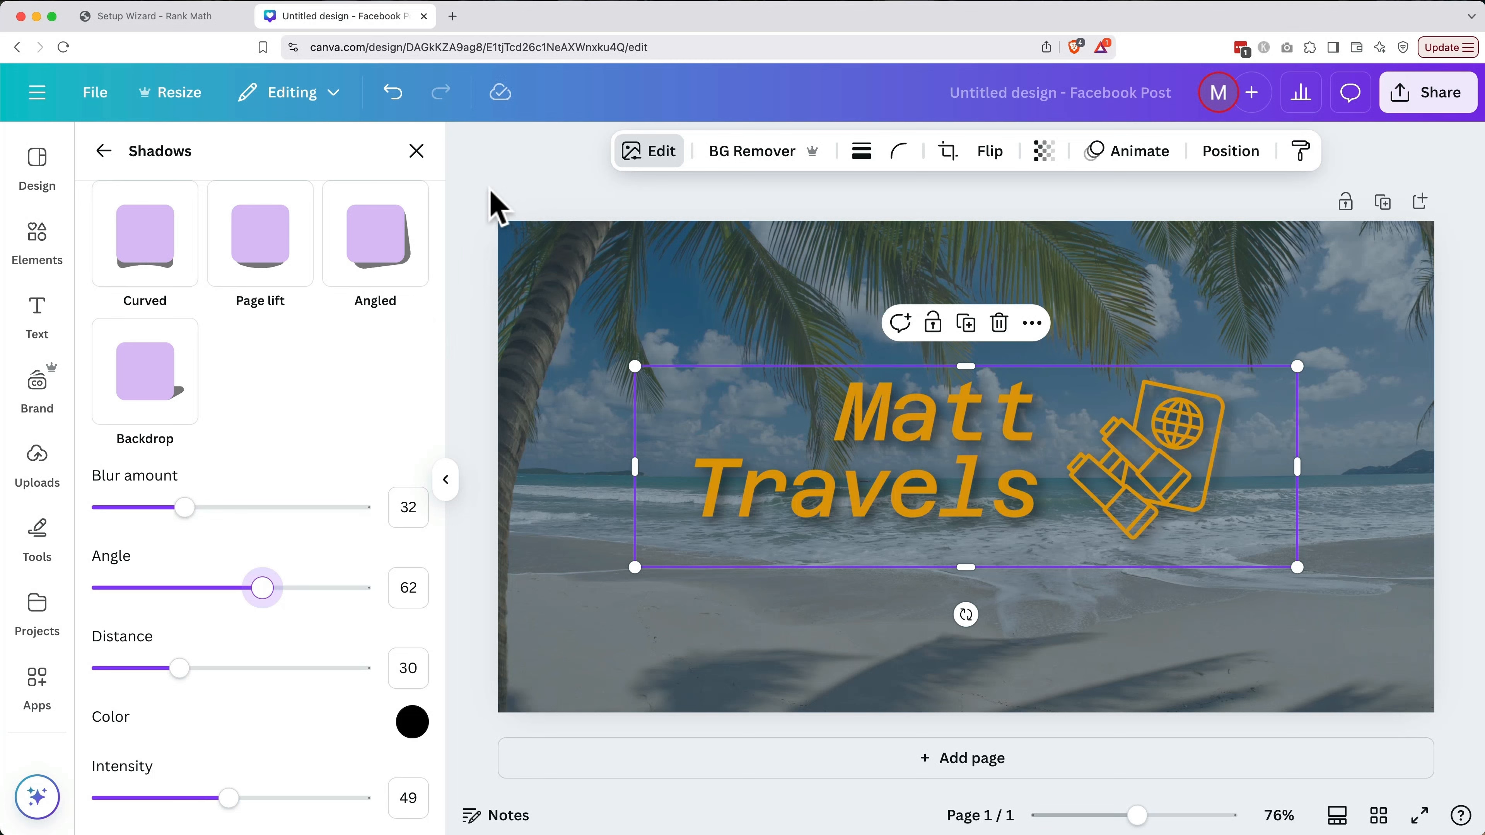
Enlarge the group and centre it horizontally and vertically on the page
left_click_drag(634, 367, 559, 319)
left_click(1228, 152)
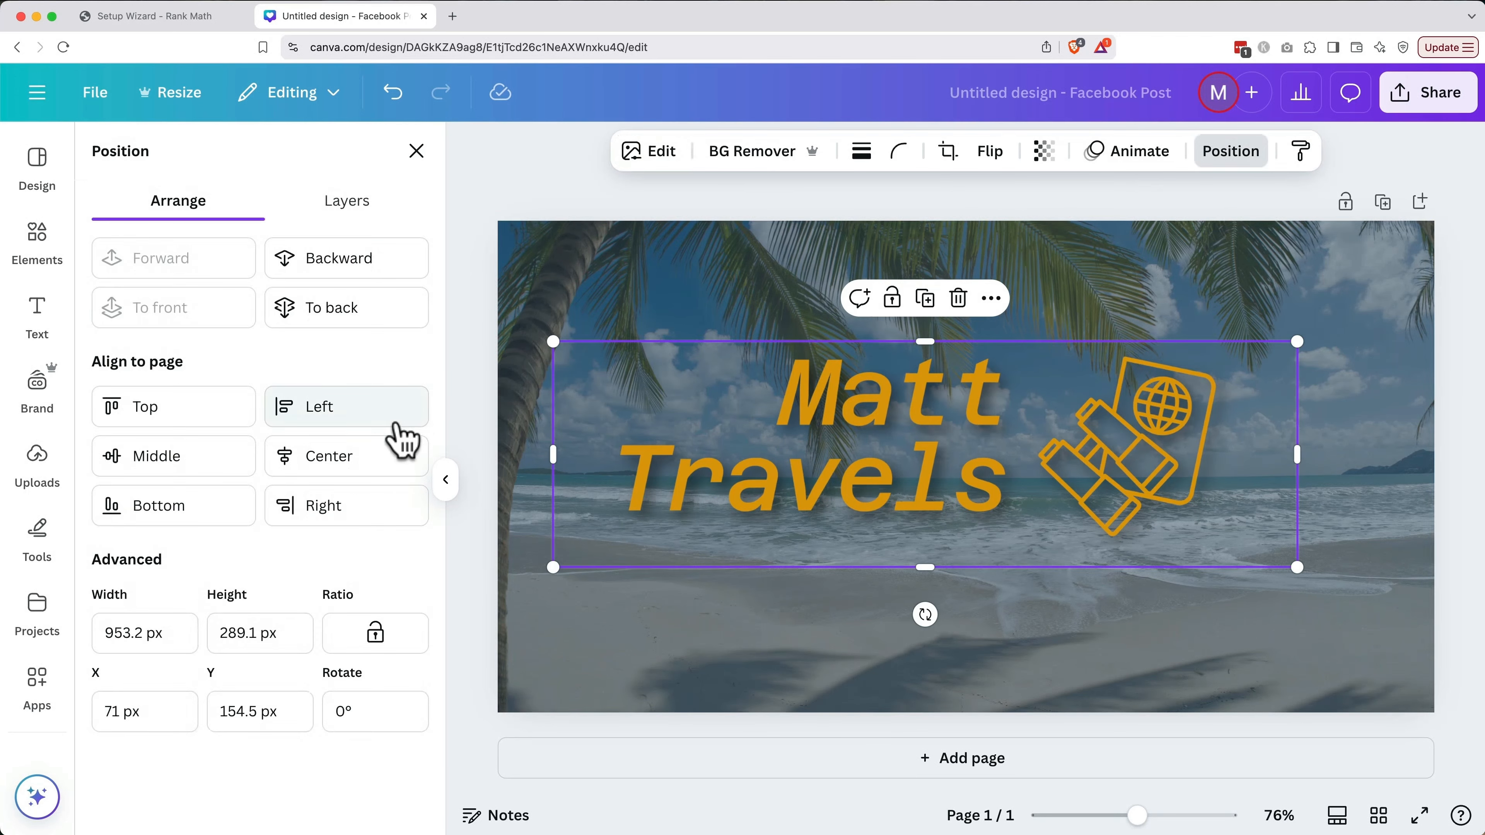
left_click(387, 462)
left_click(242, 462)
left_click(561, 177)
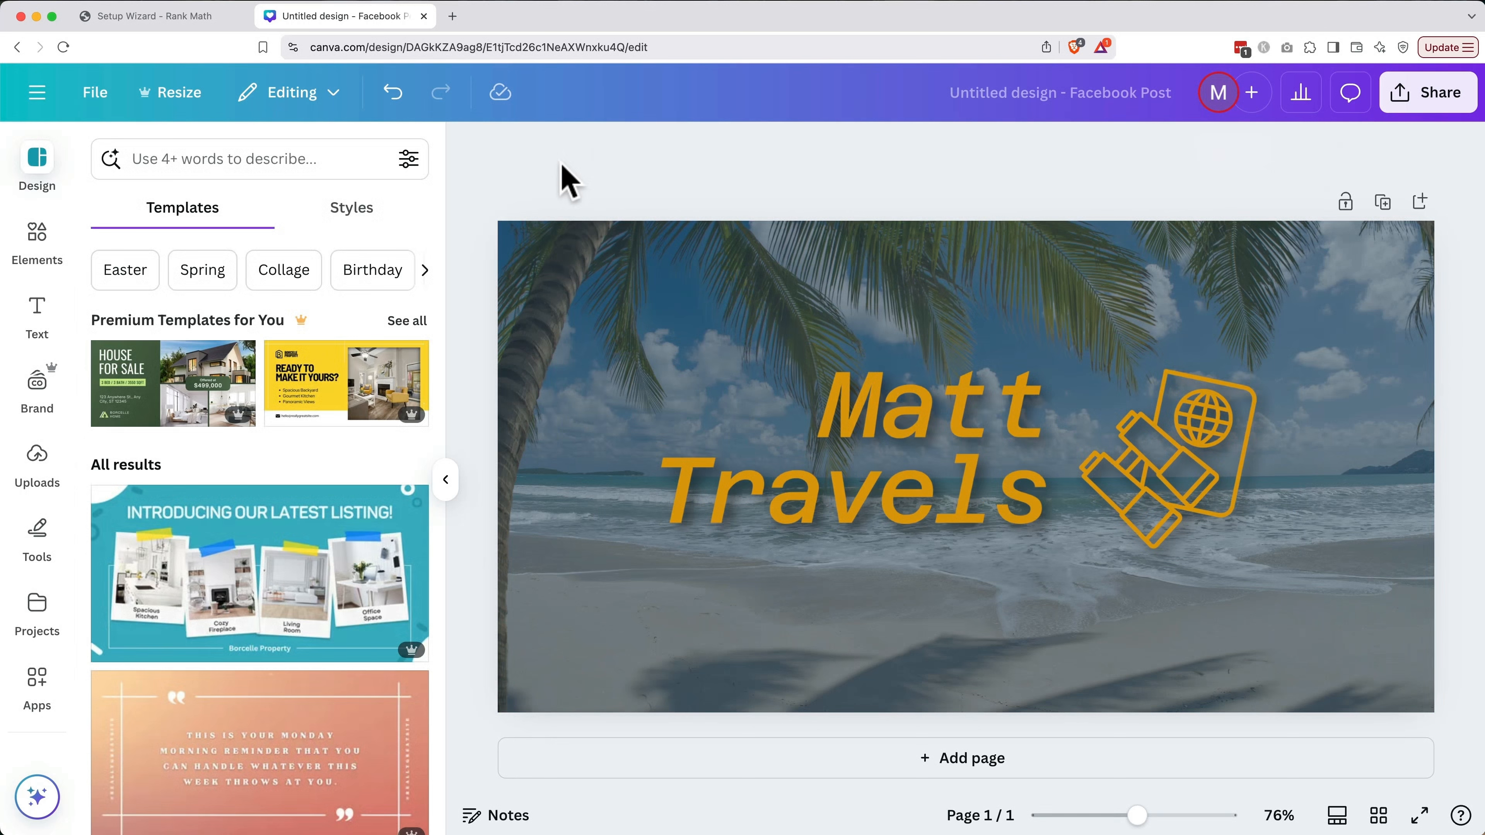
Rename the design to 'Matt Travels Social Share Image'
left_click(1014, 89)
type("Matt Travels Social Share Image")
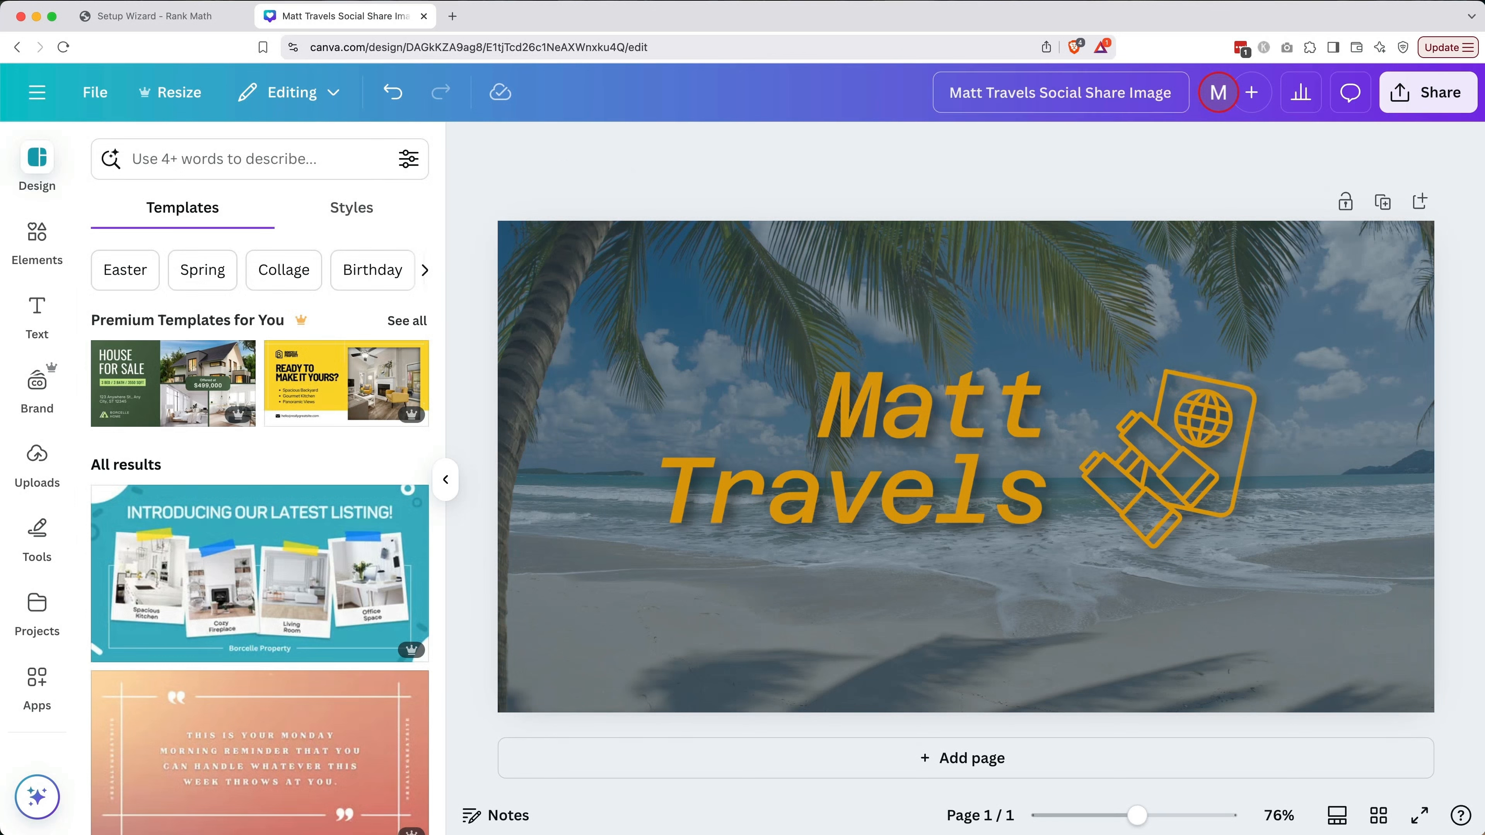
key("Return")
Download the design as a PNG and save it in the 03 Graphics folder
left_click(1421, 105)
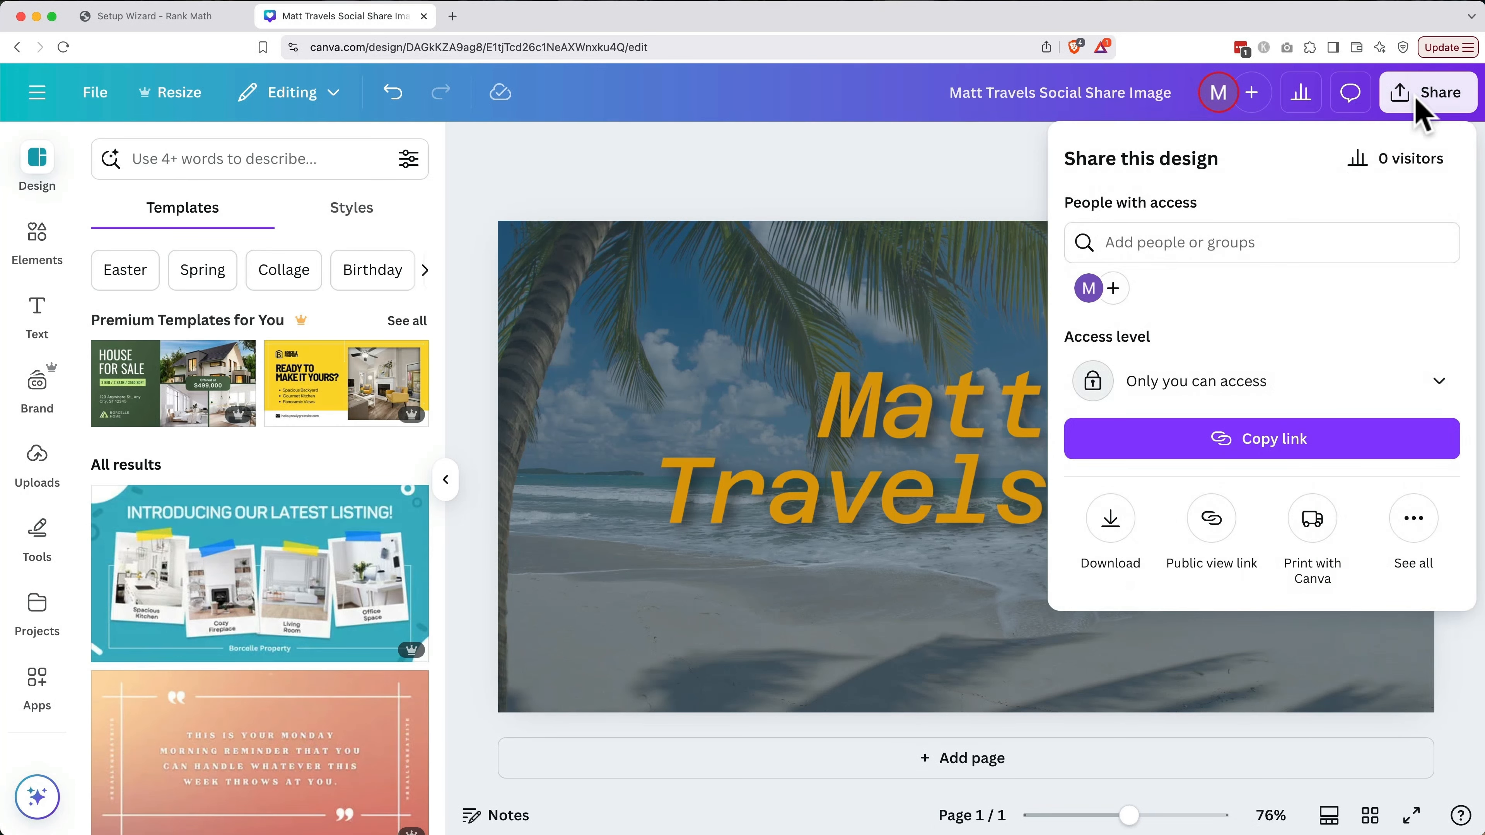
left_click(1110, 518)
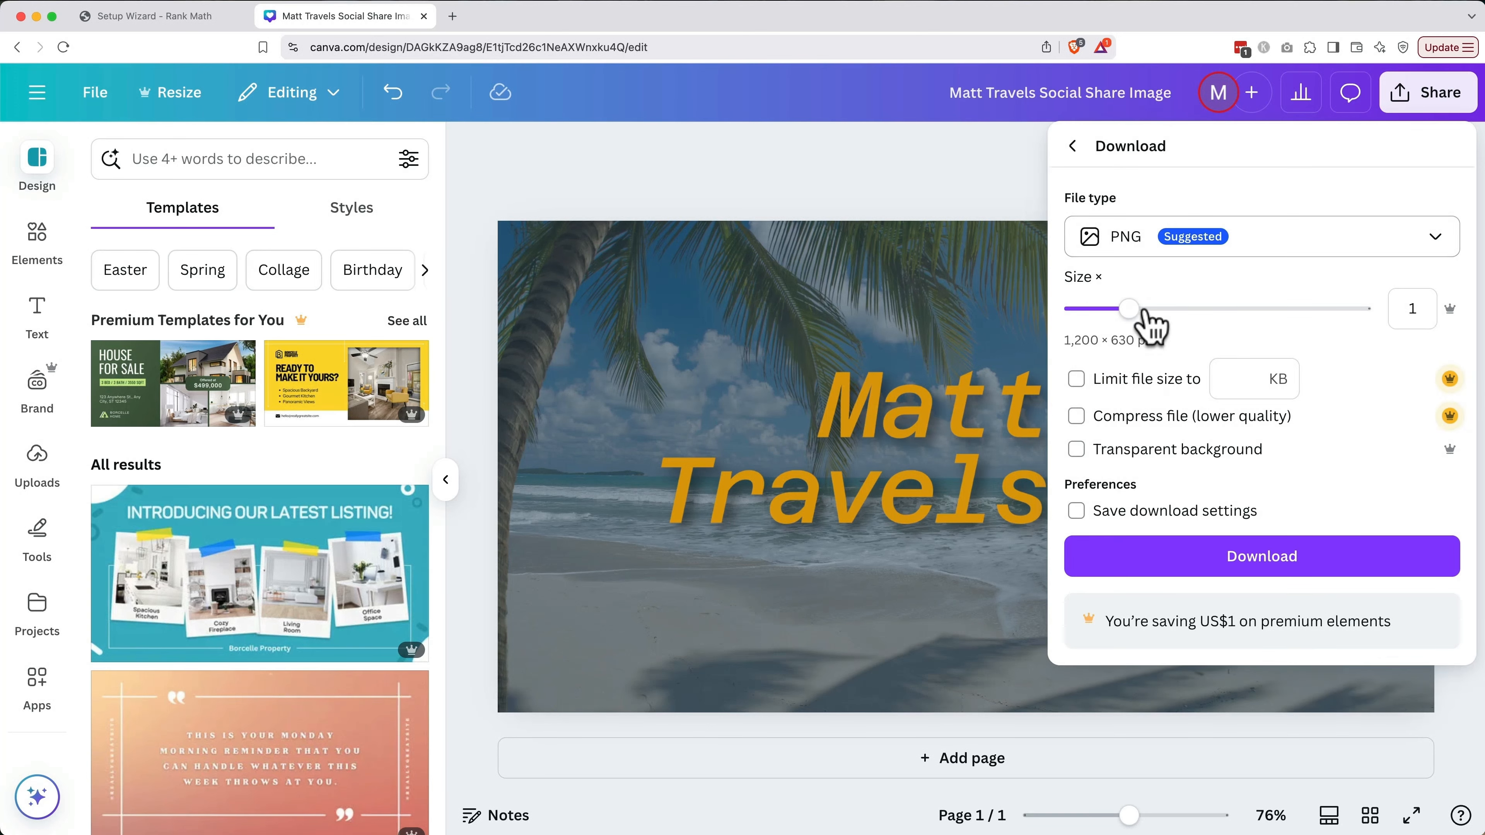
left_click(1155, 558)
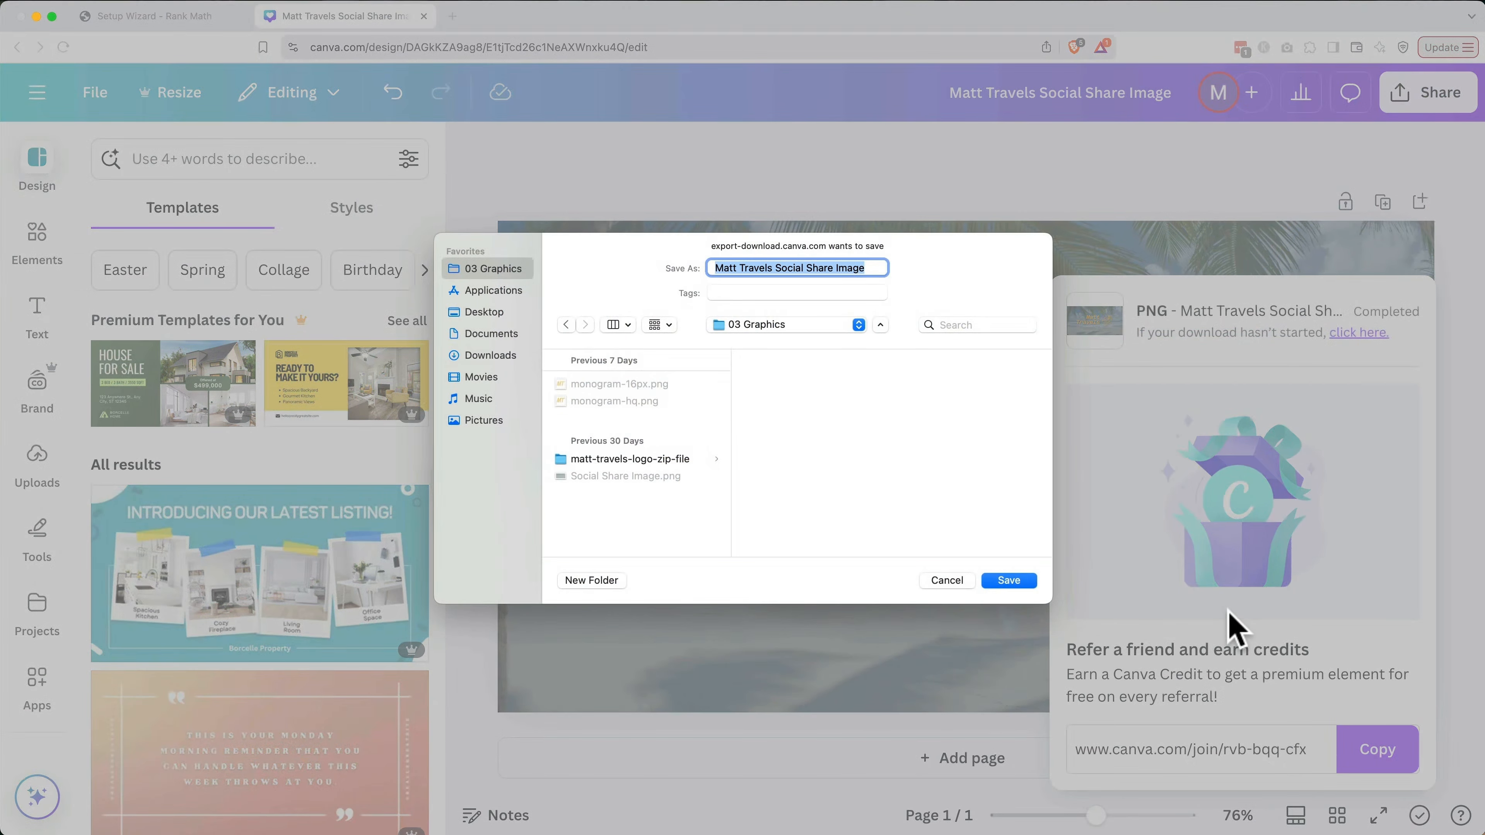
left_click(878, 266)
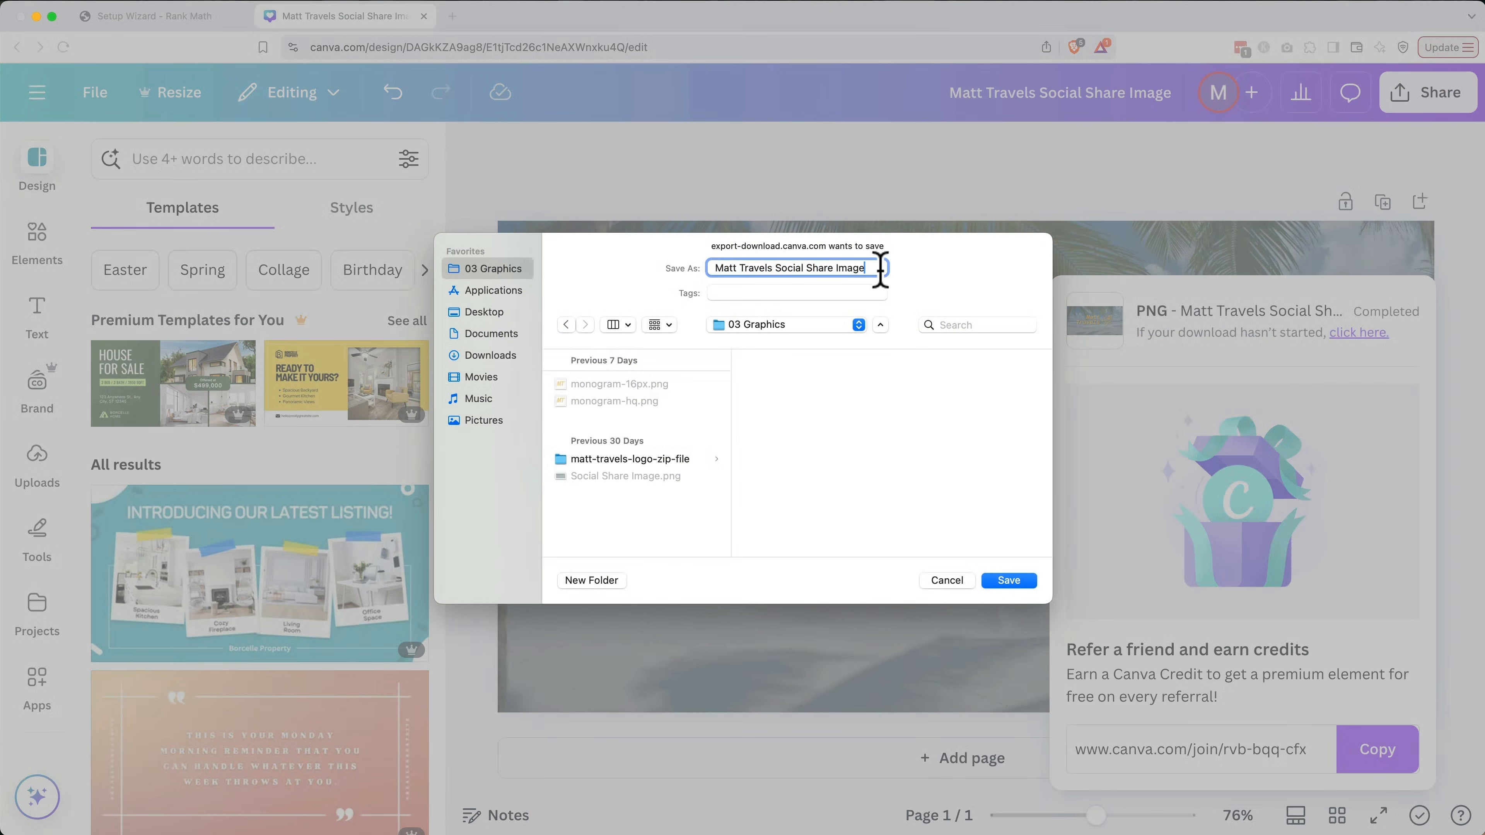
key("Return")
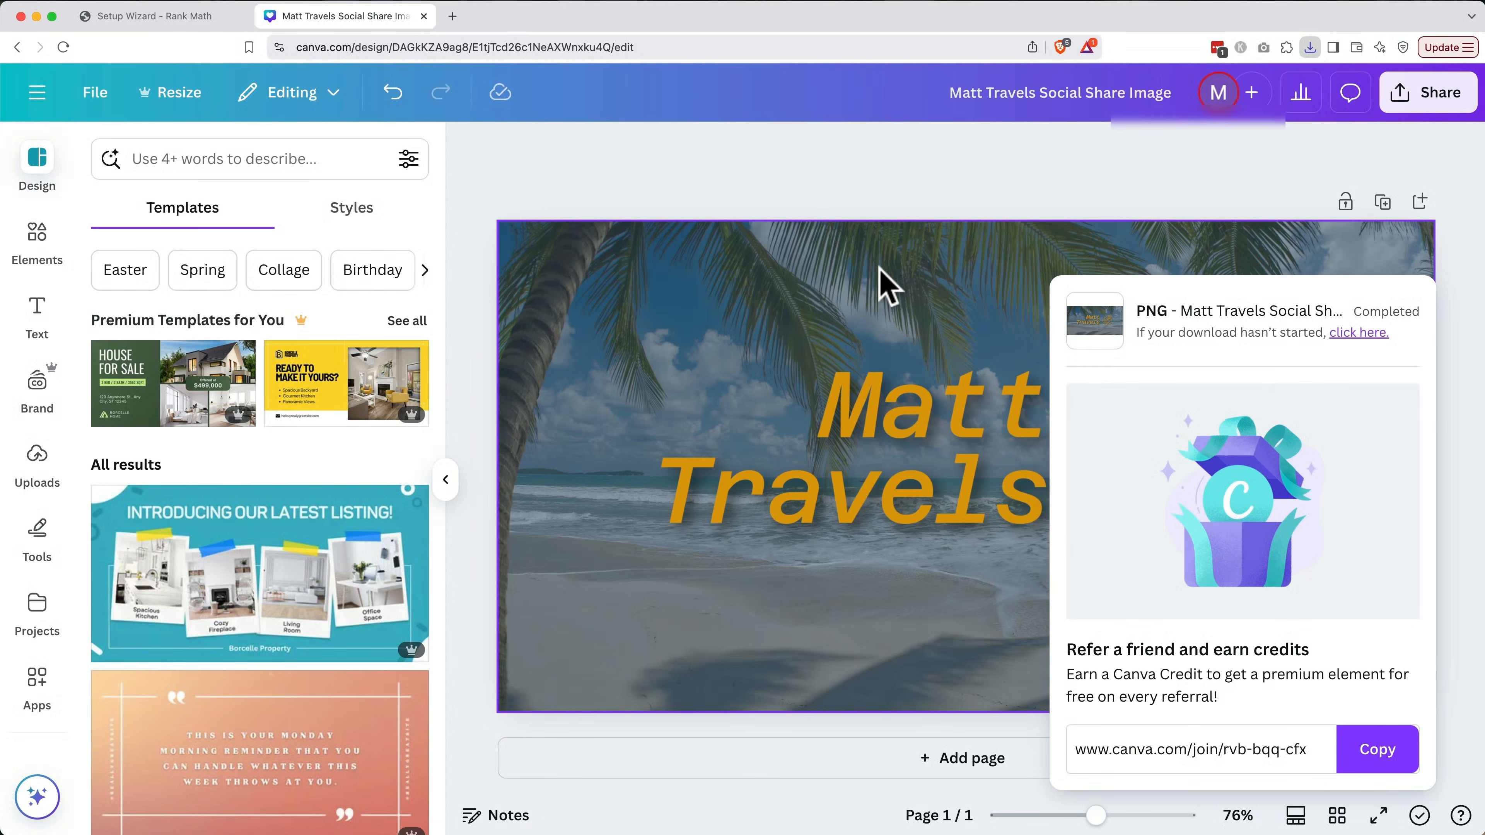
Back in the wizard, upload Social Share Image.png for the Default Social Share Image
left_click(423, 16)
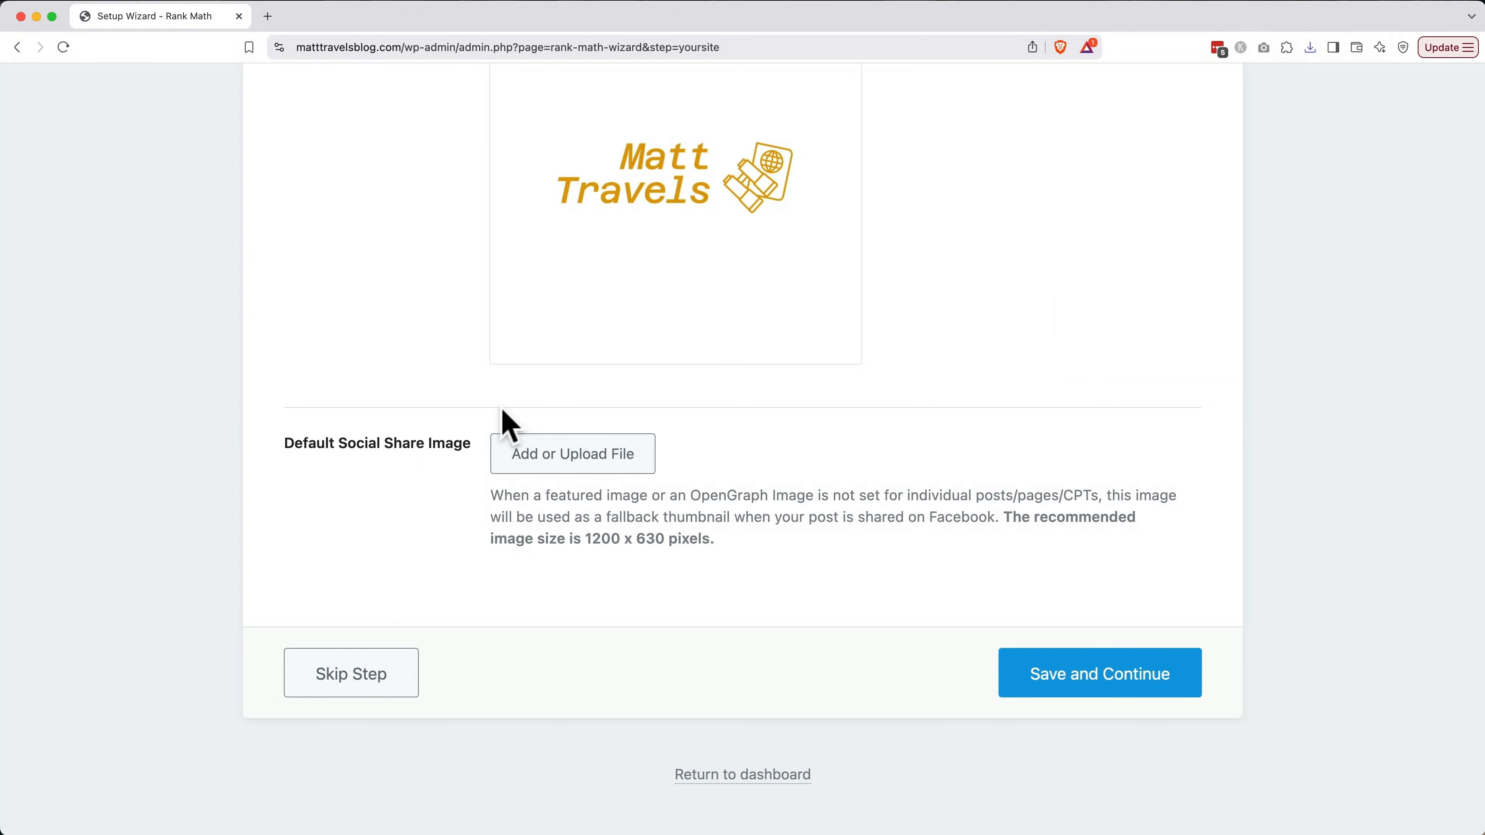
left_click(572, 453)
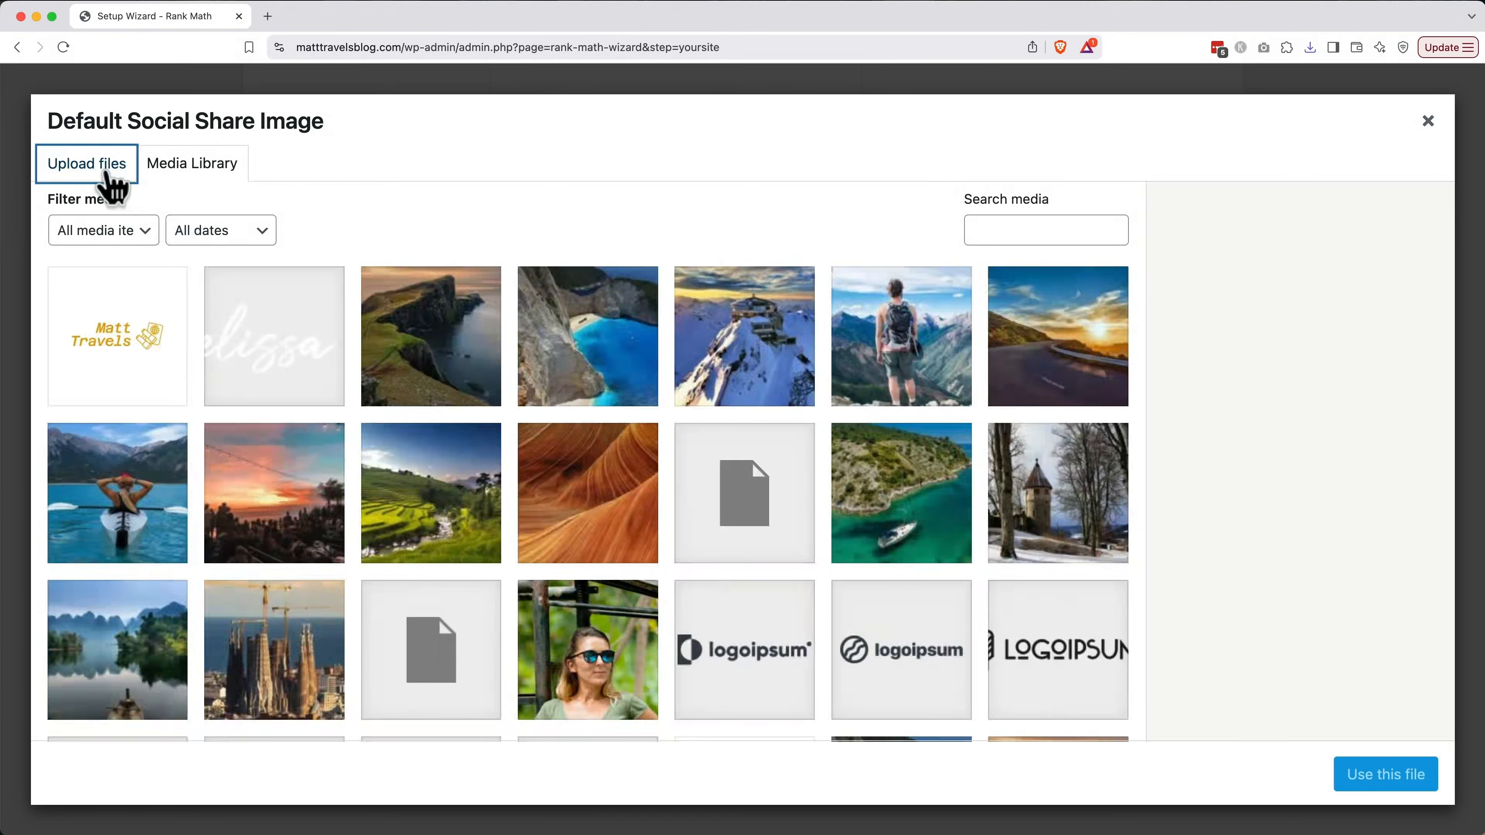
left_click(111, 175)
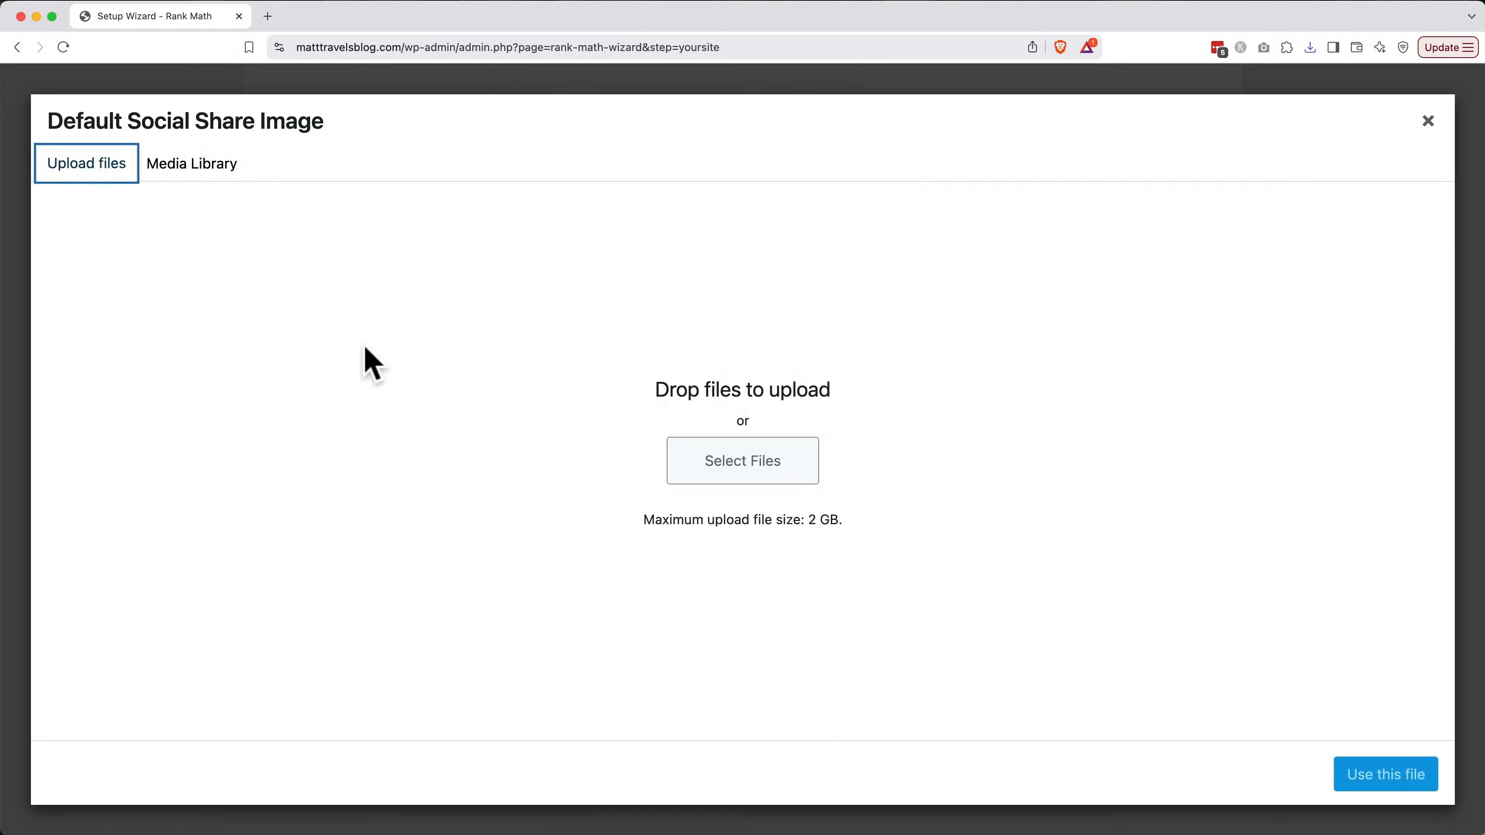
left_click(690, 465)
left_click(491, 321)
double_click(491, 321)
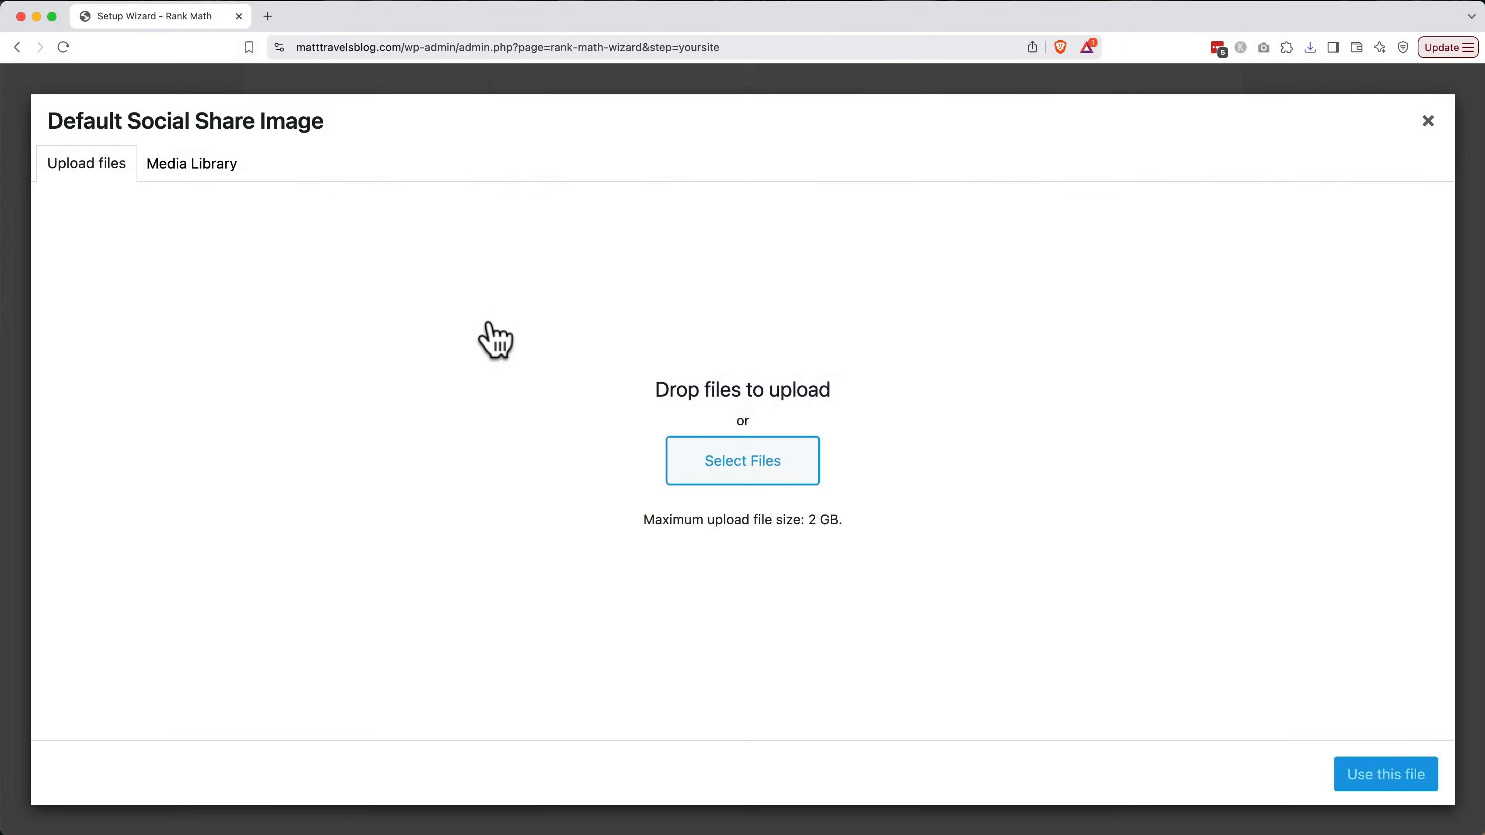
Give the image alt text and title 'Matt Travels Blog', use it, and save the step
left_click(1359, 461)
type("Matt Travels Blog")
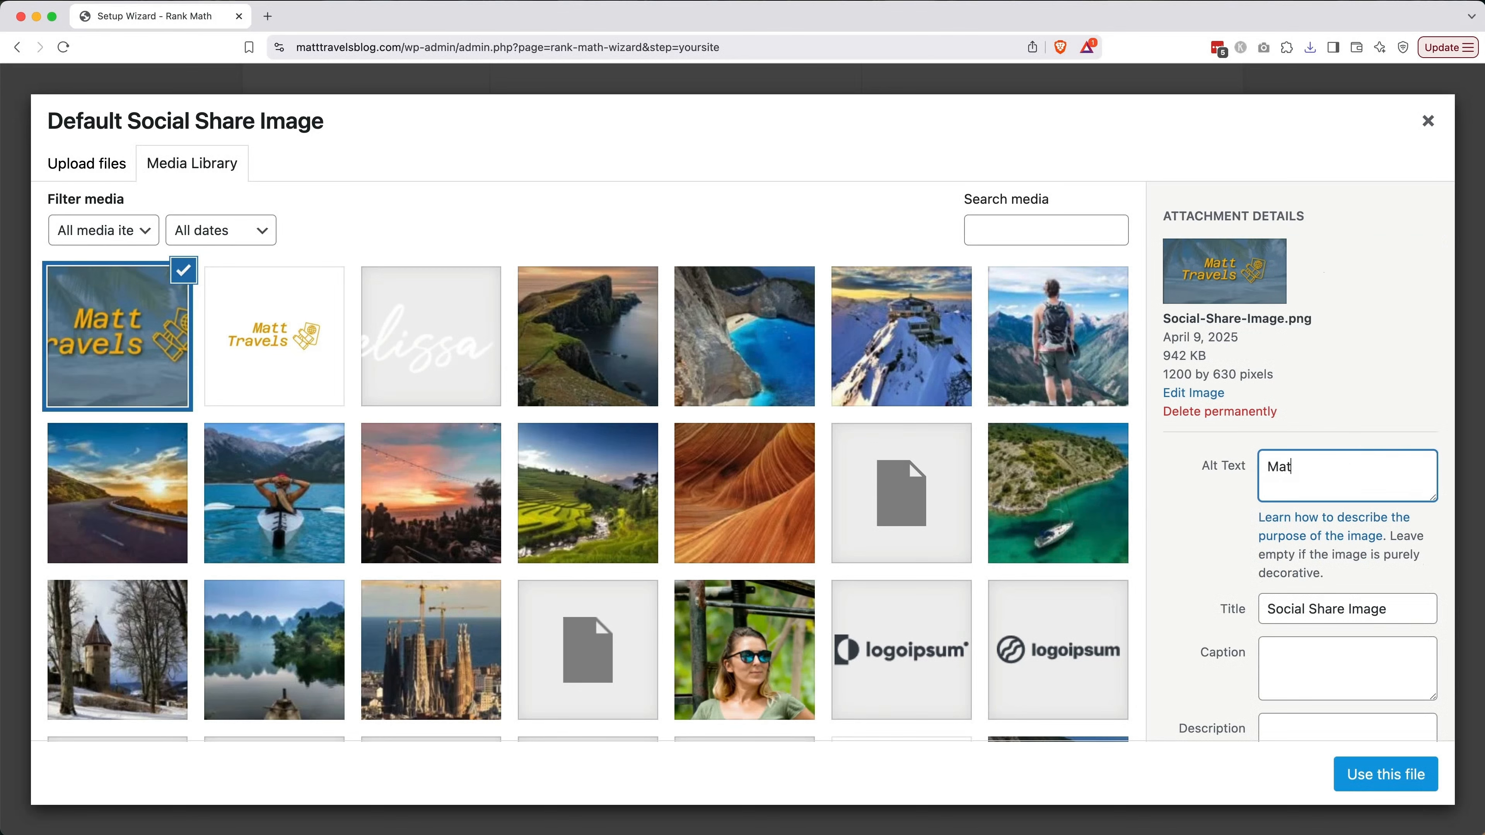
key("Tab")
type("Matt Travels Blog")
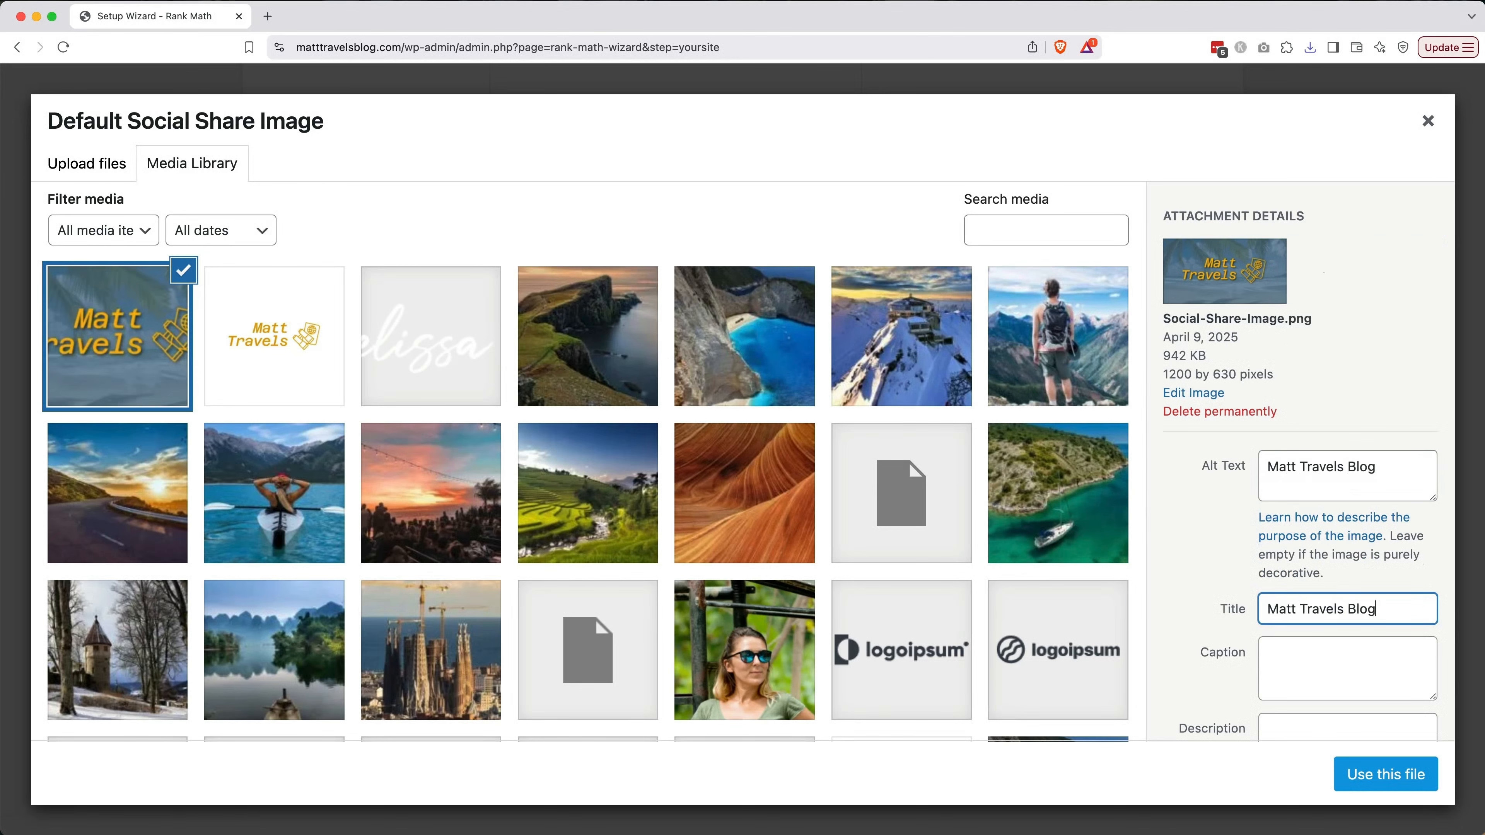
left_click(1409, 773)
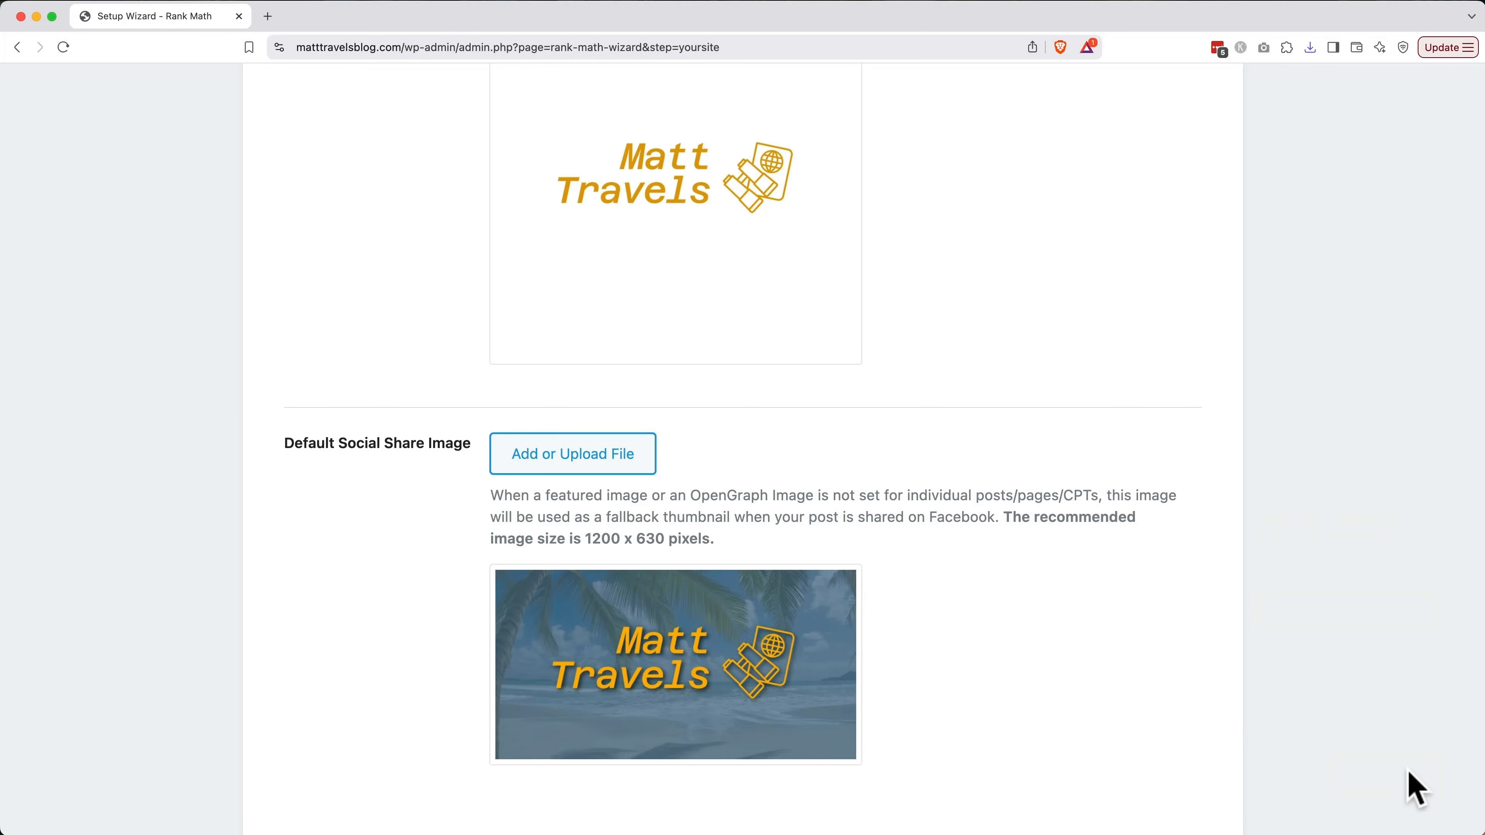
scroll(1068, 690, "down", 5)
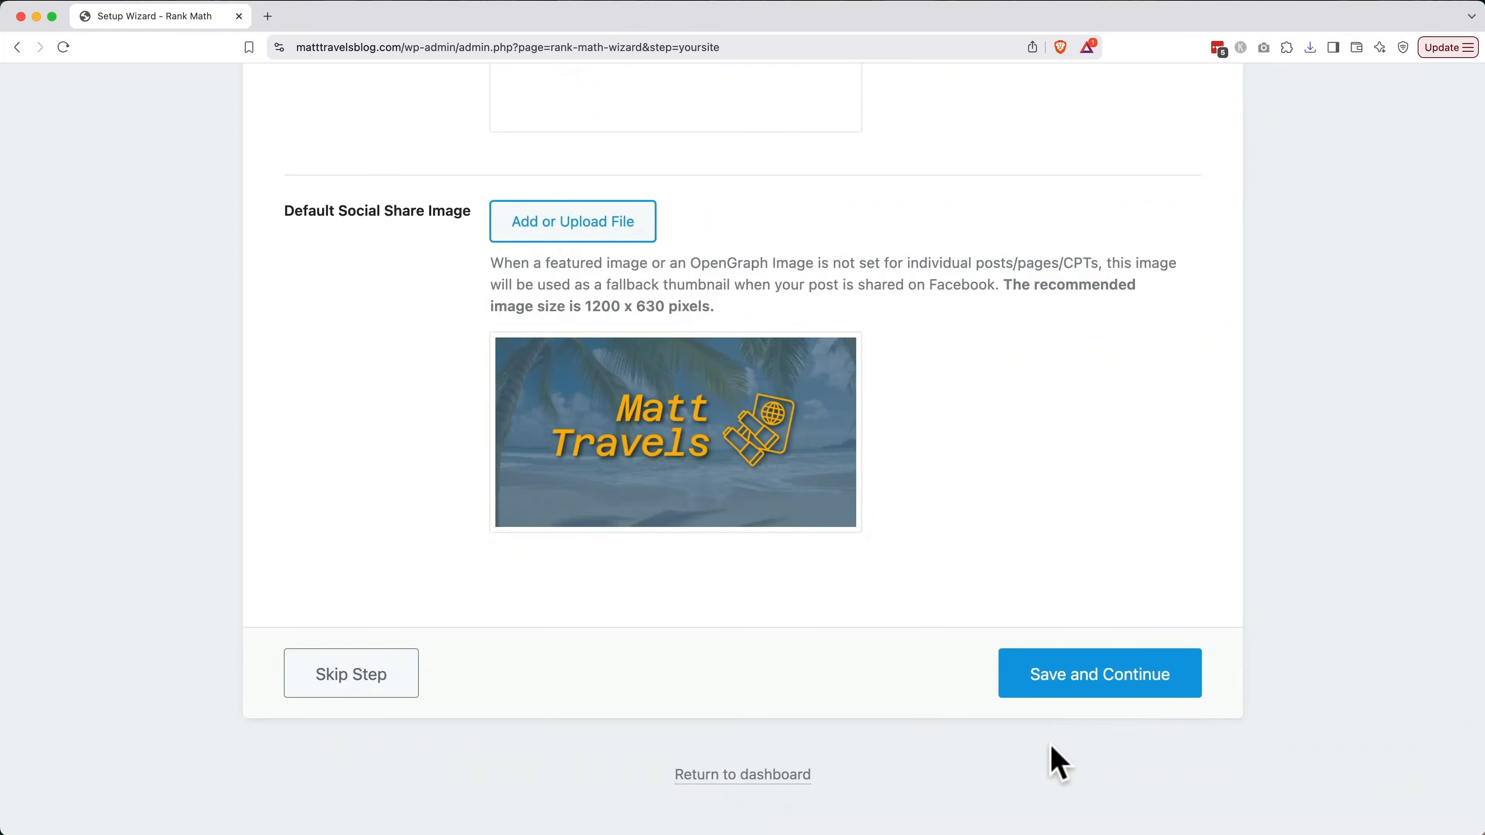
left_click(1088, 678)
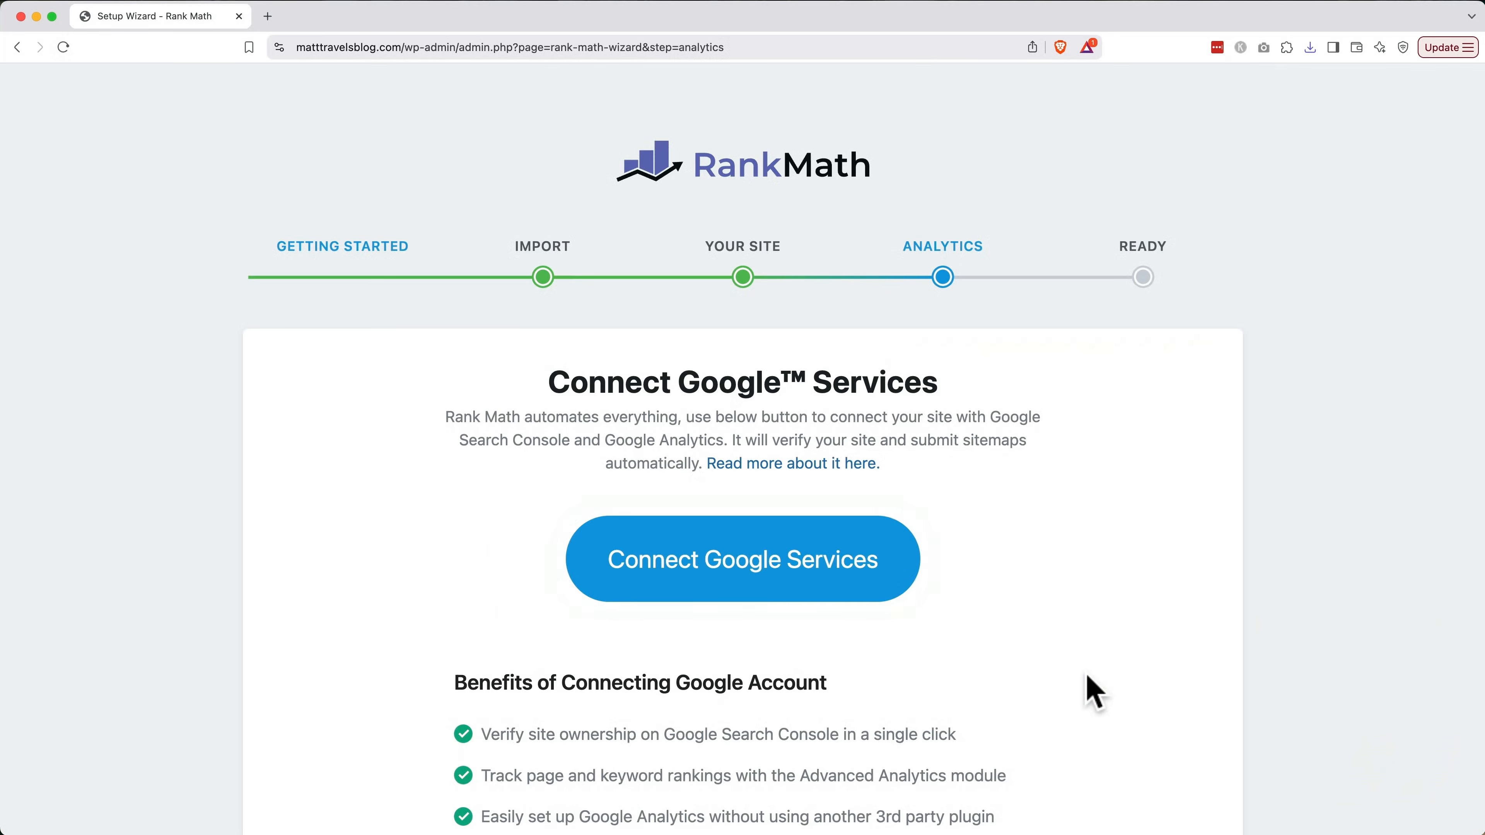
Connect Google Services with the chosen Google account, granting all requested permissions via Select all
scroll(1085, 675, "down", 2)
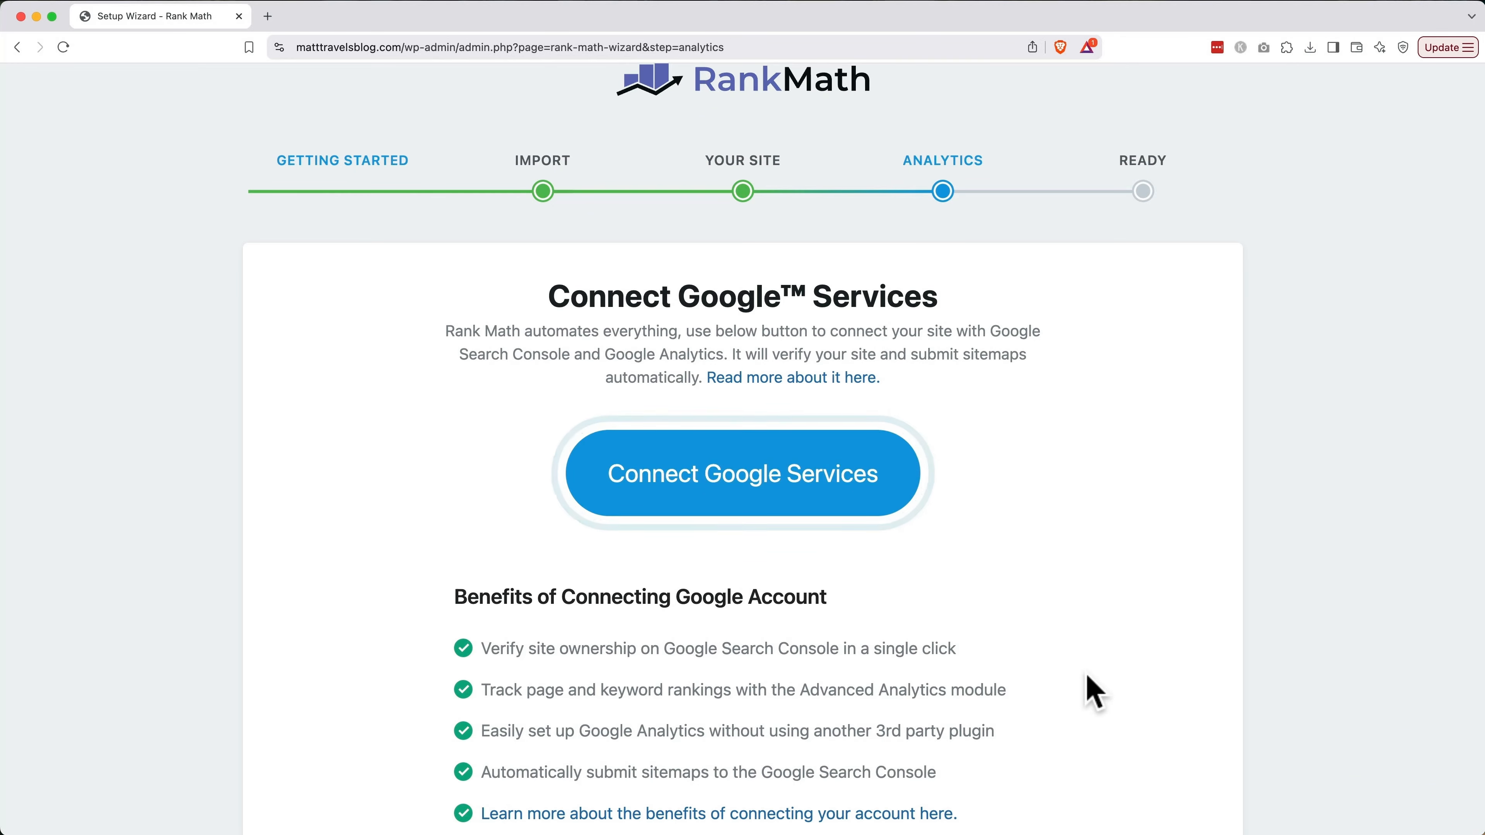
left_click(827, 483)
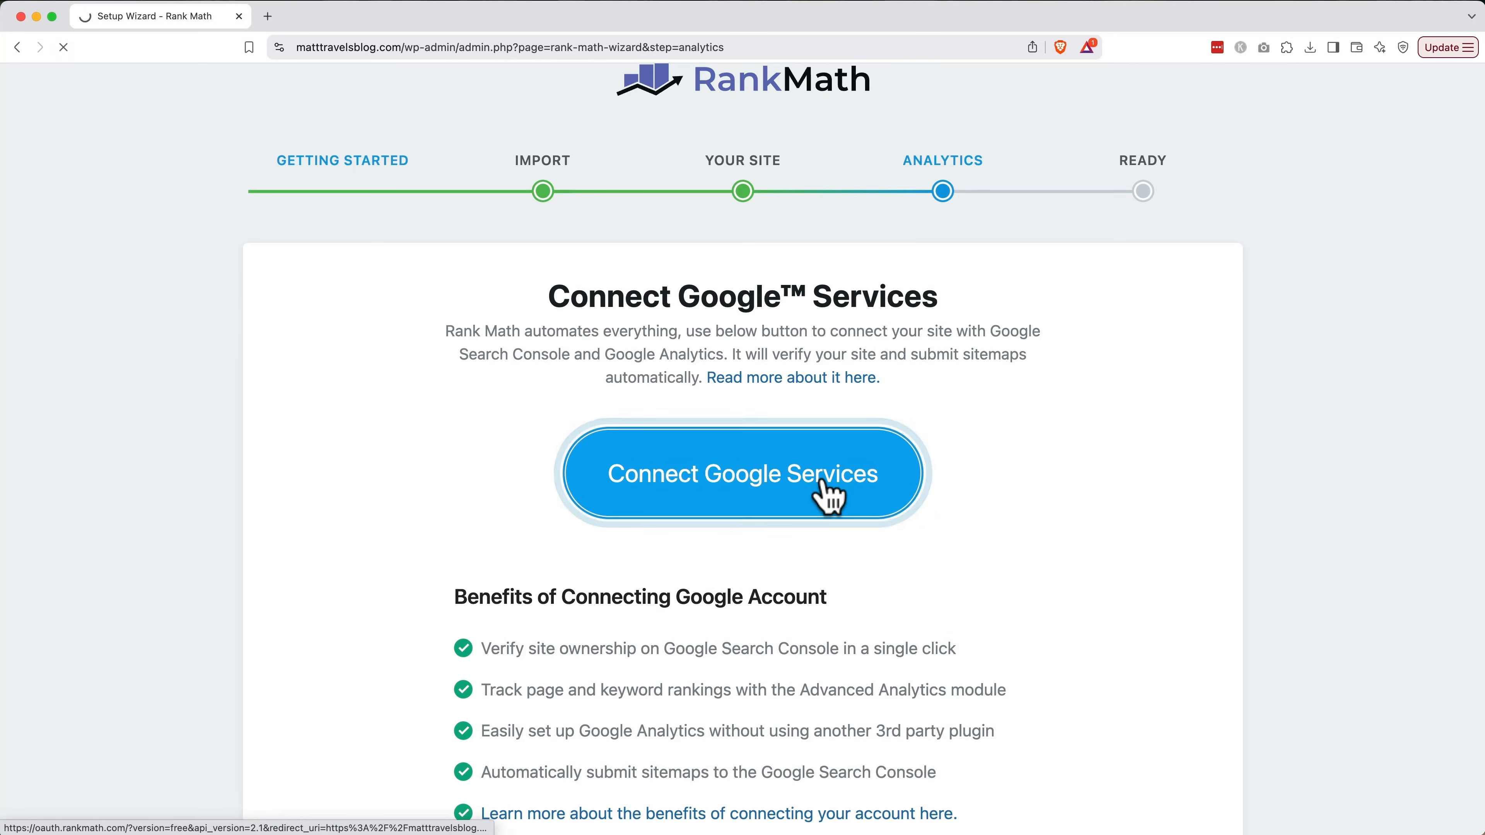
left_click(872, 783)
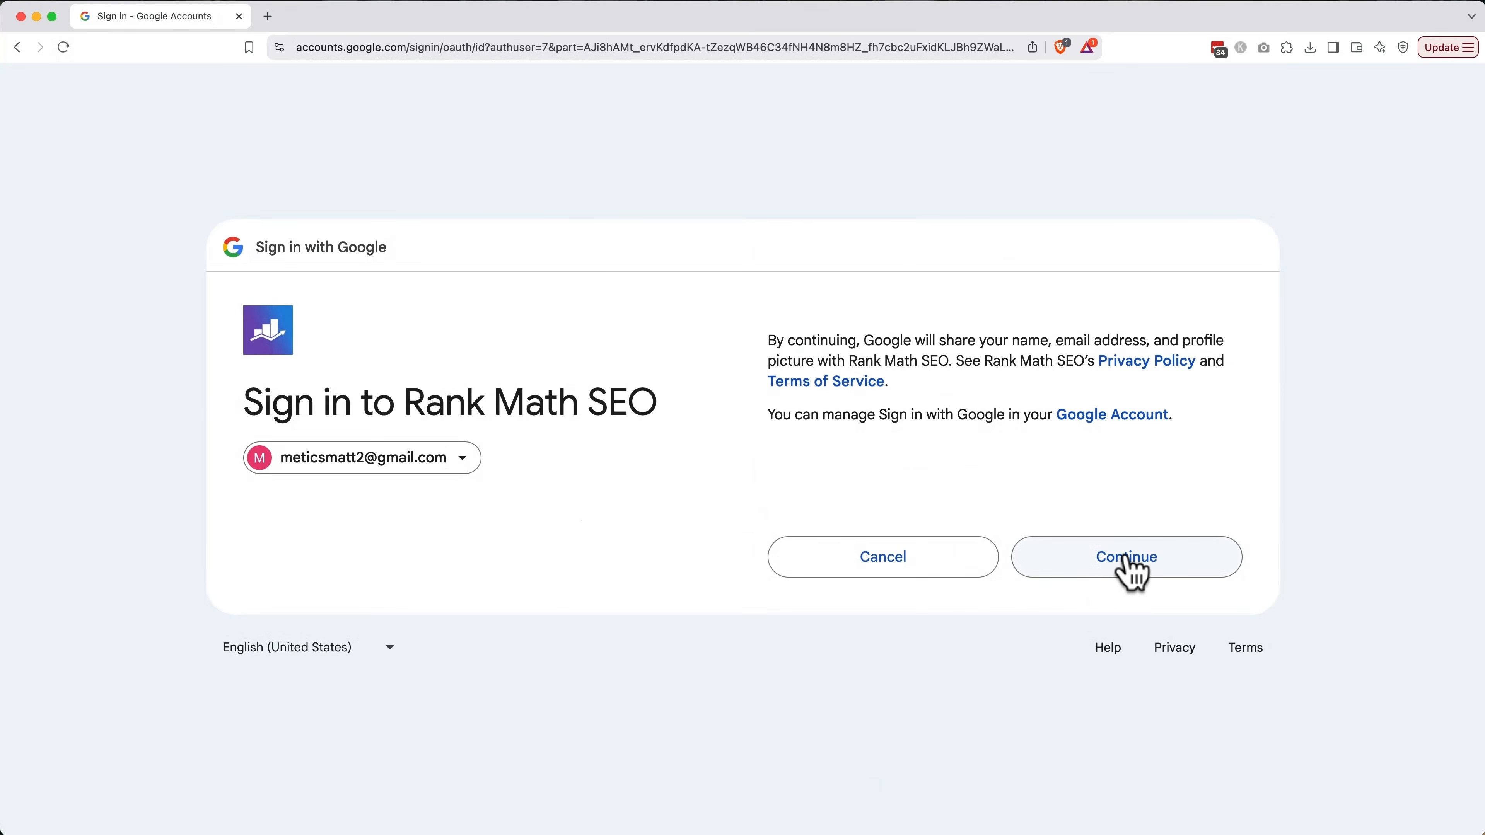
left_click(1126, 560)
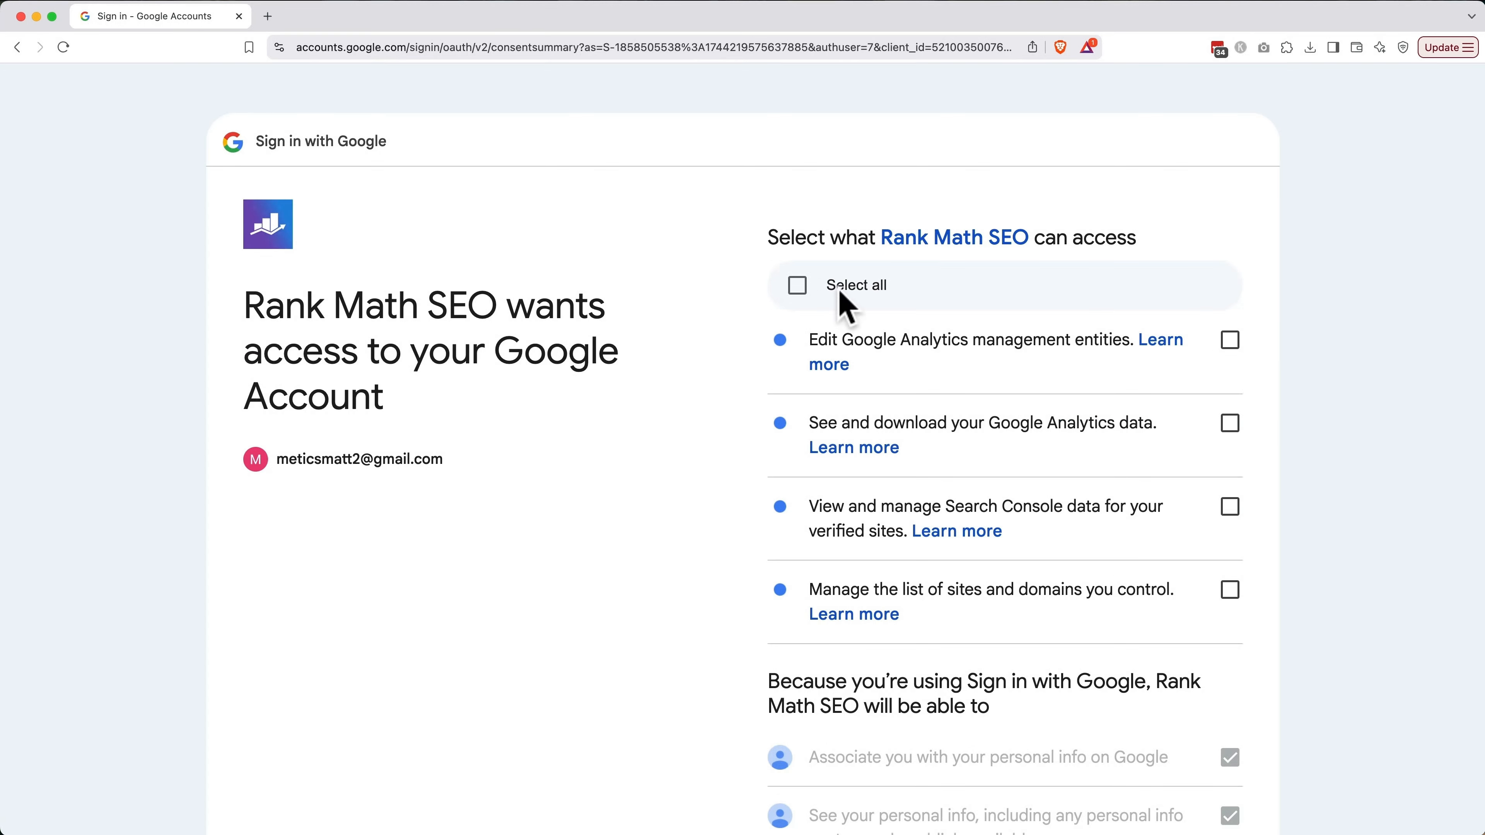
left_click(797, 285)
scroll(728, 449, "down", 3)
scroll(728, 449, "down", 5)
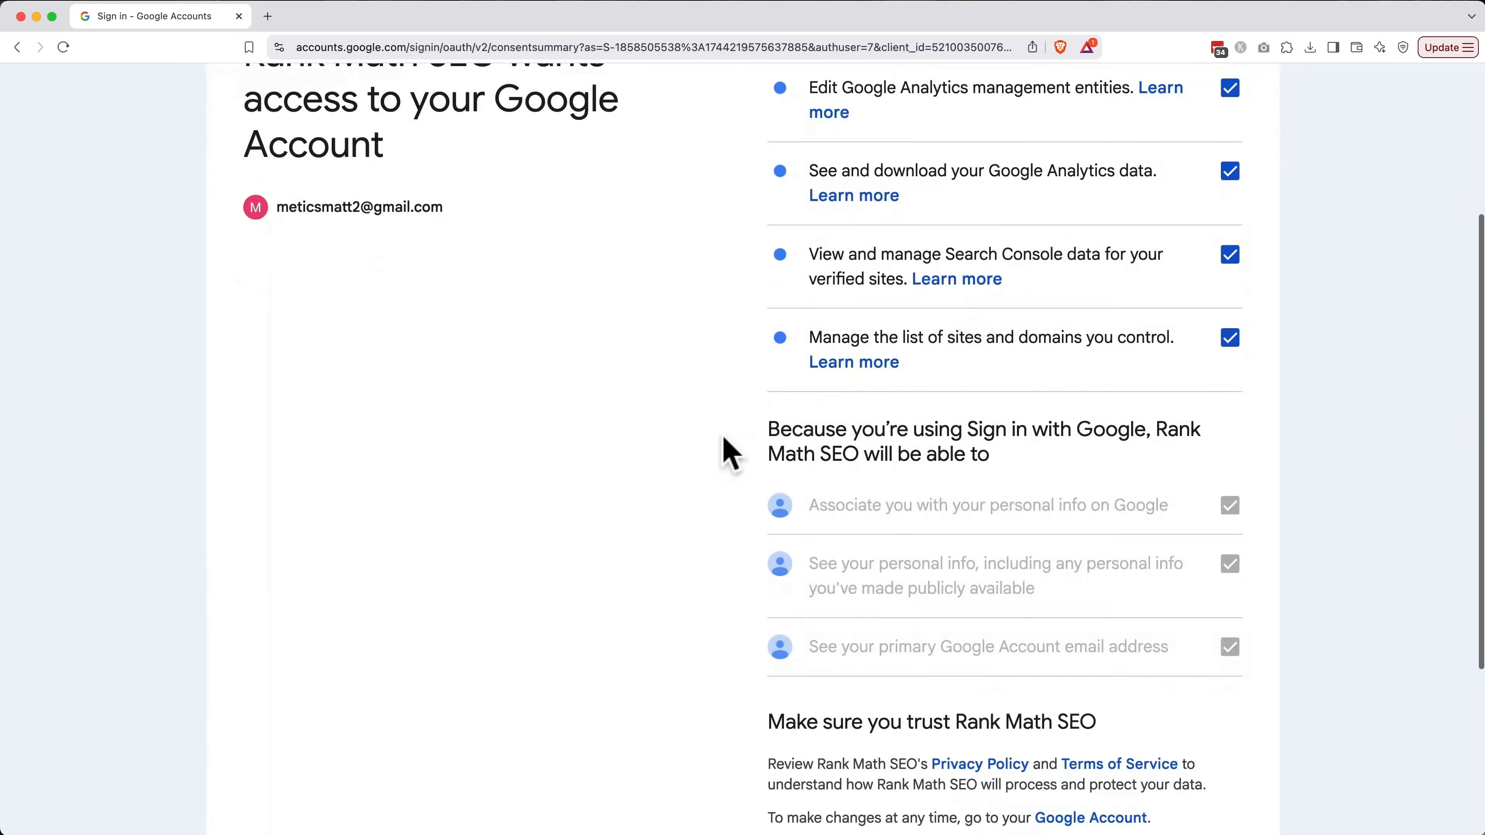
left_click(1140, 672)
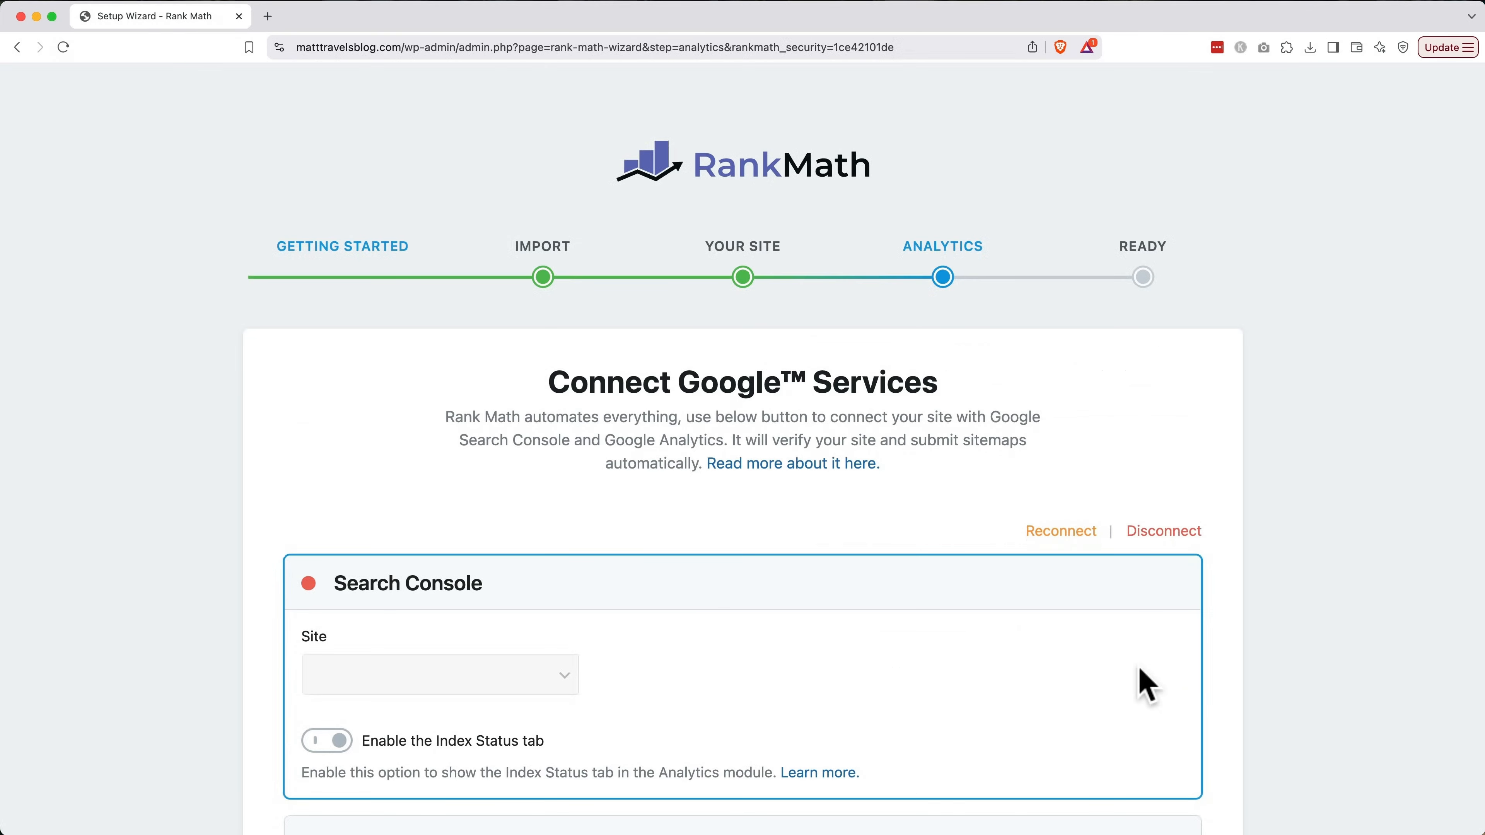
scroll(1146, 684, "down", 5)
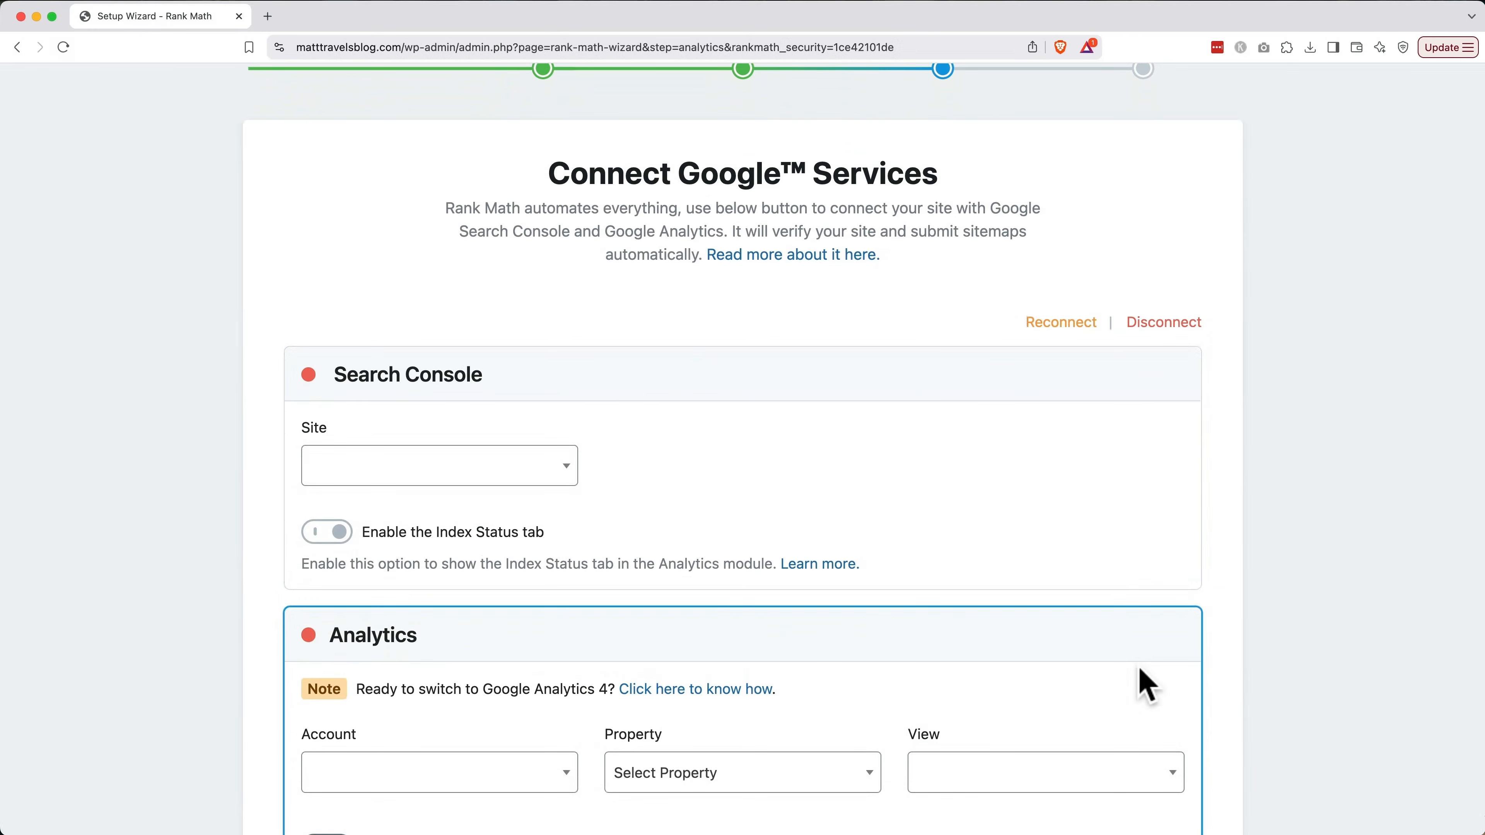
left_click(553, 476)
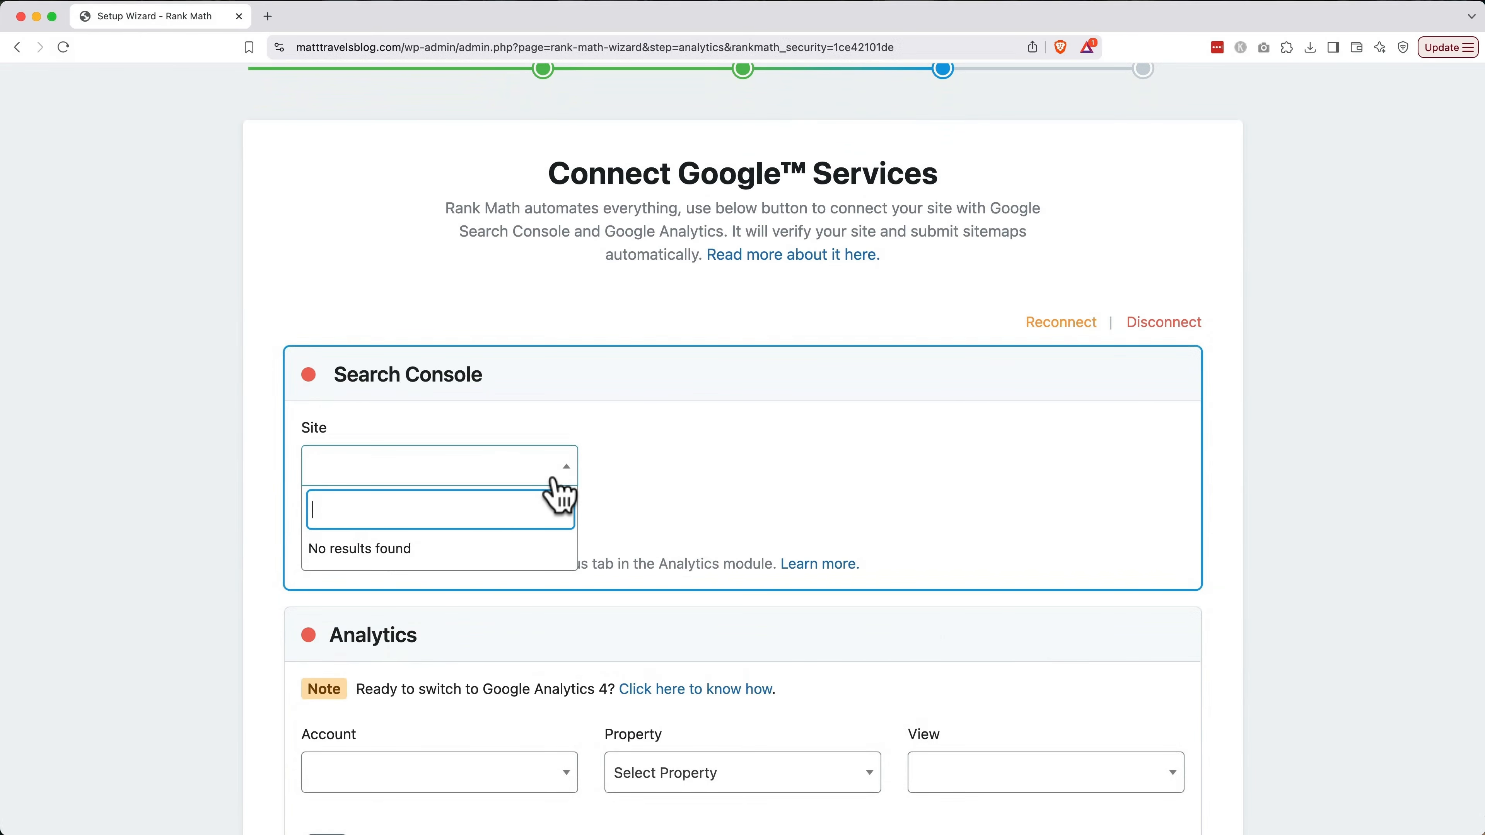
left_click(606, 481)
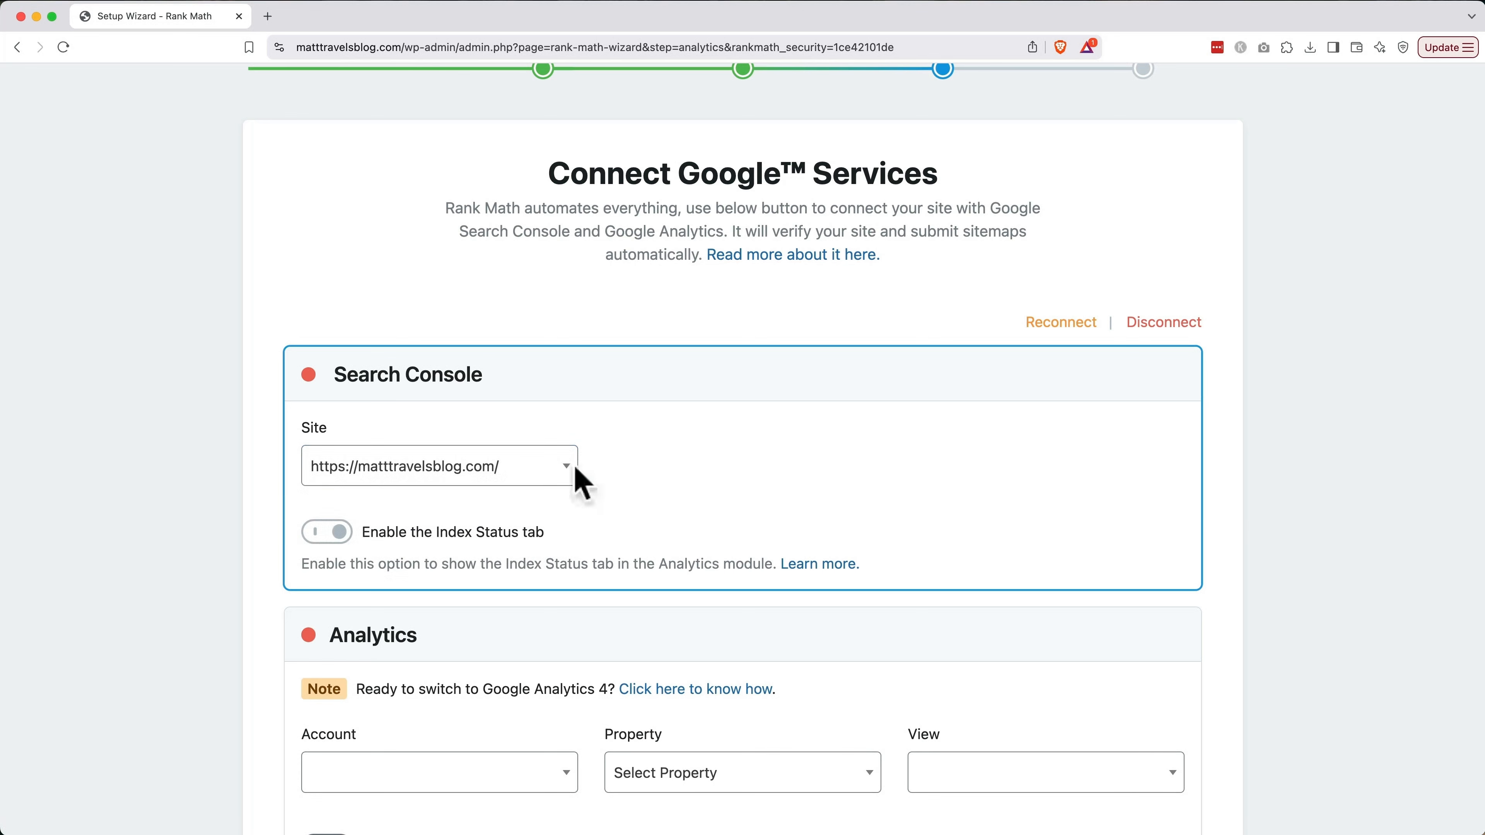
Set Analytics to create a new GA4 property and switch on Install analytics code
scroll(558, 480, "down", 3)
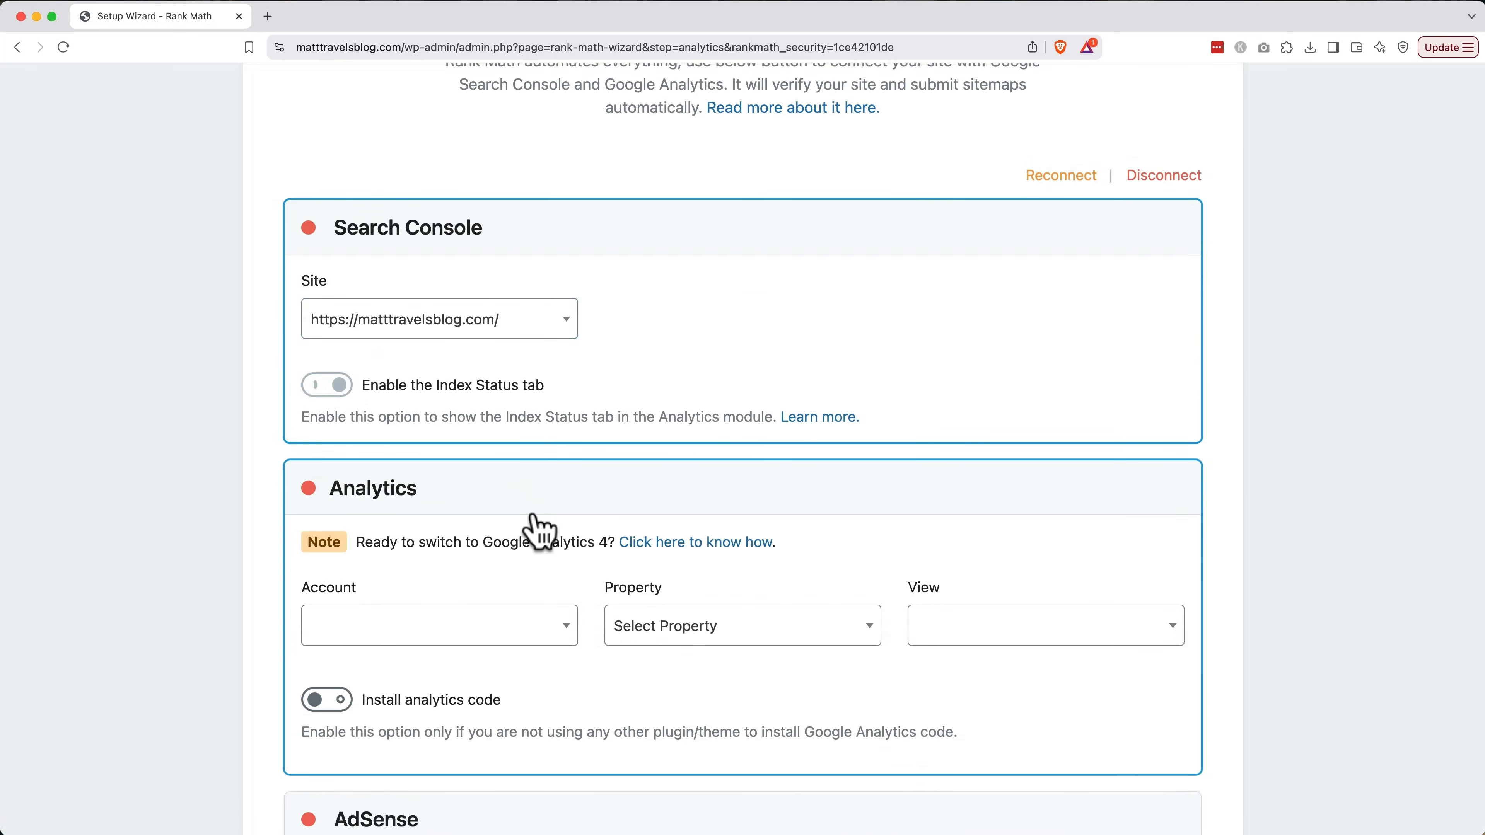
left_click(732, 624)
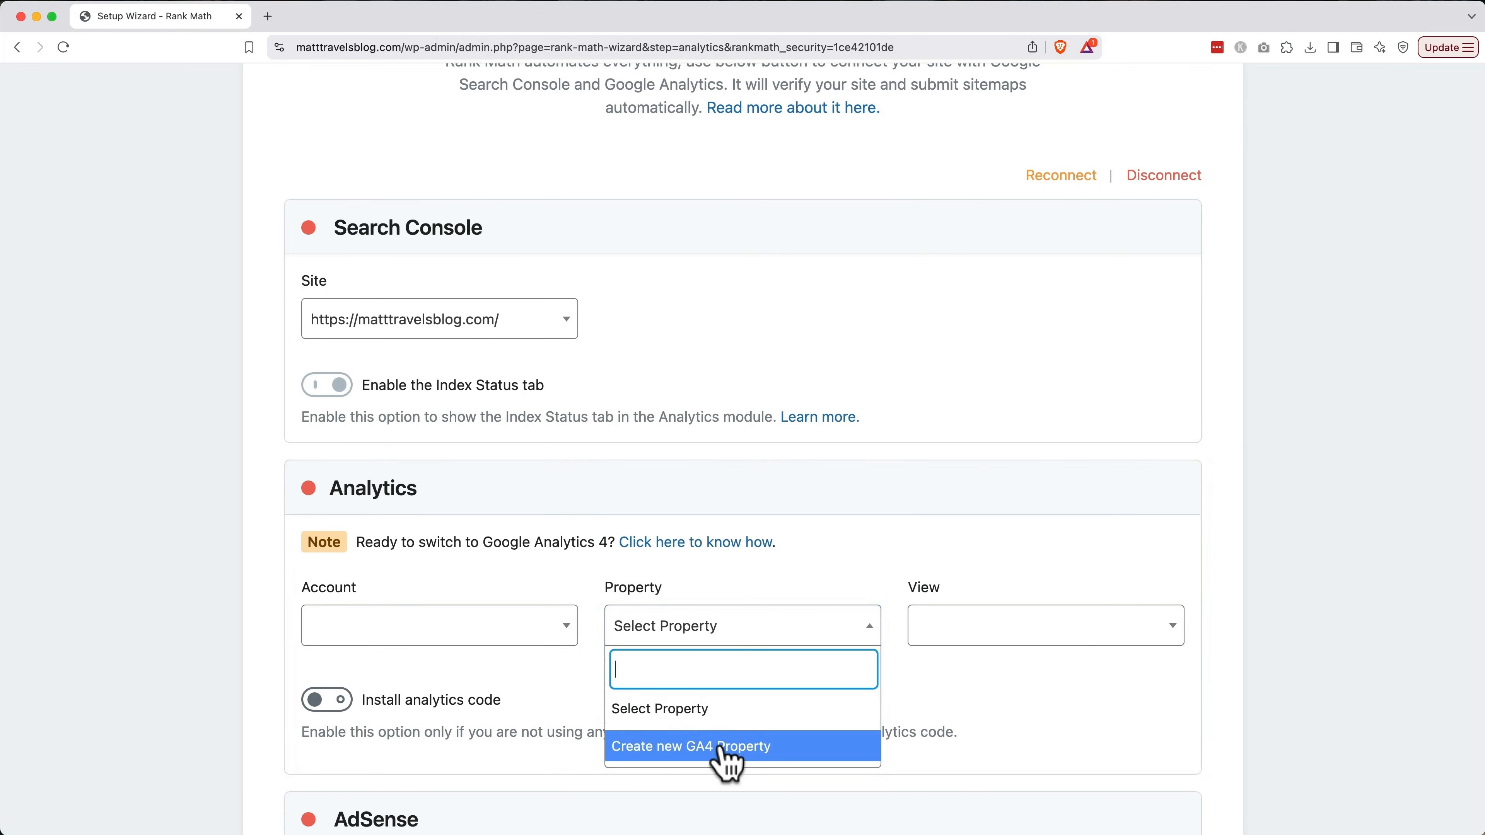
left_click(723, 749)
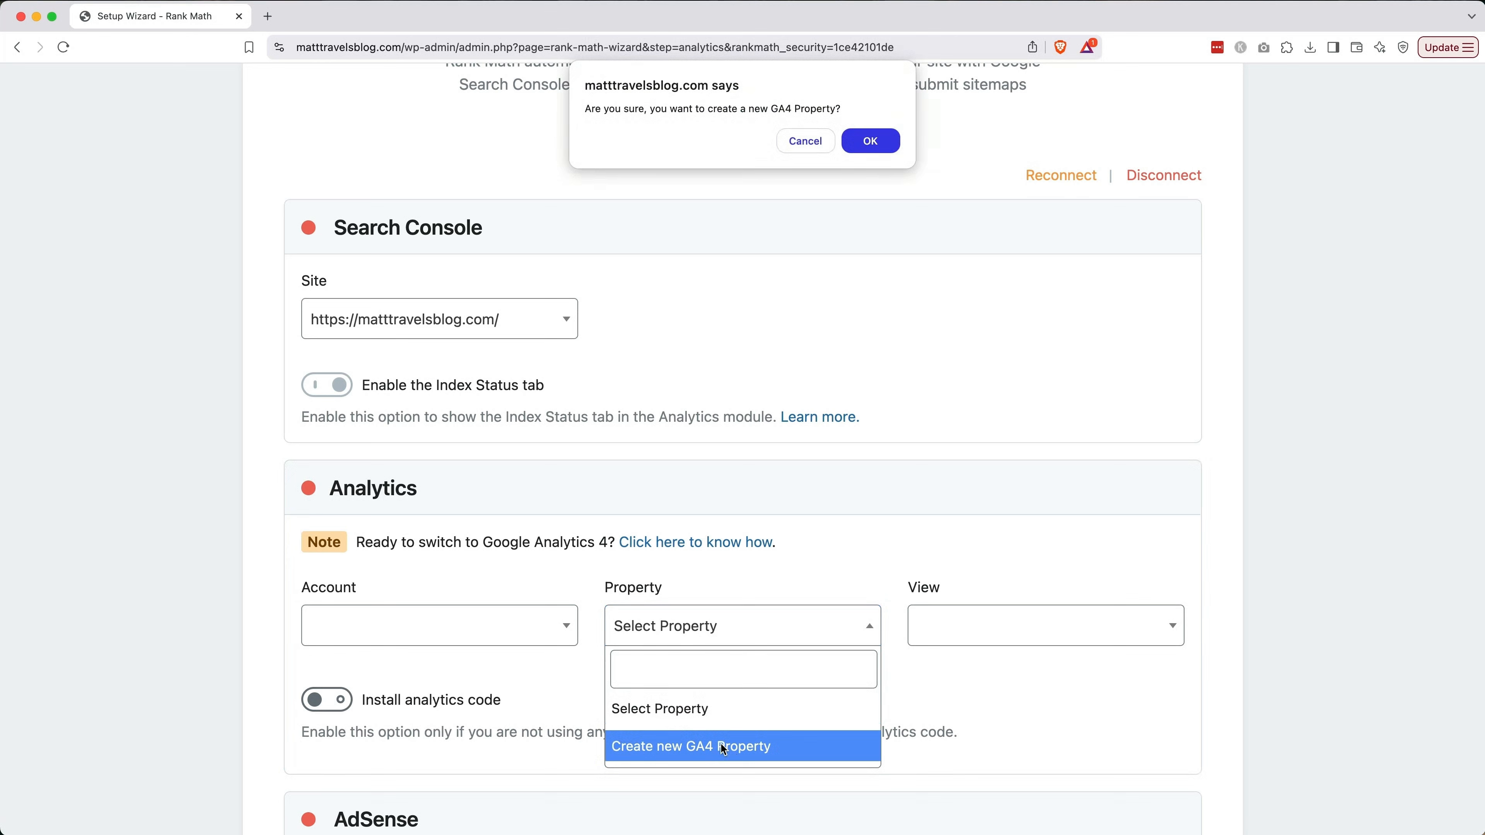
left_click(870, 141)
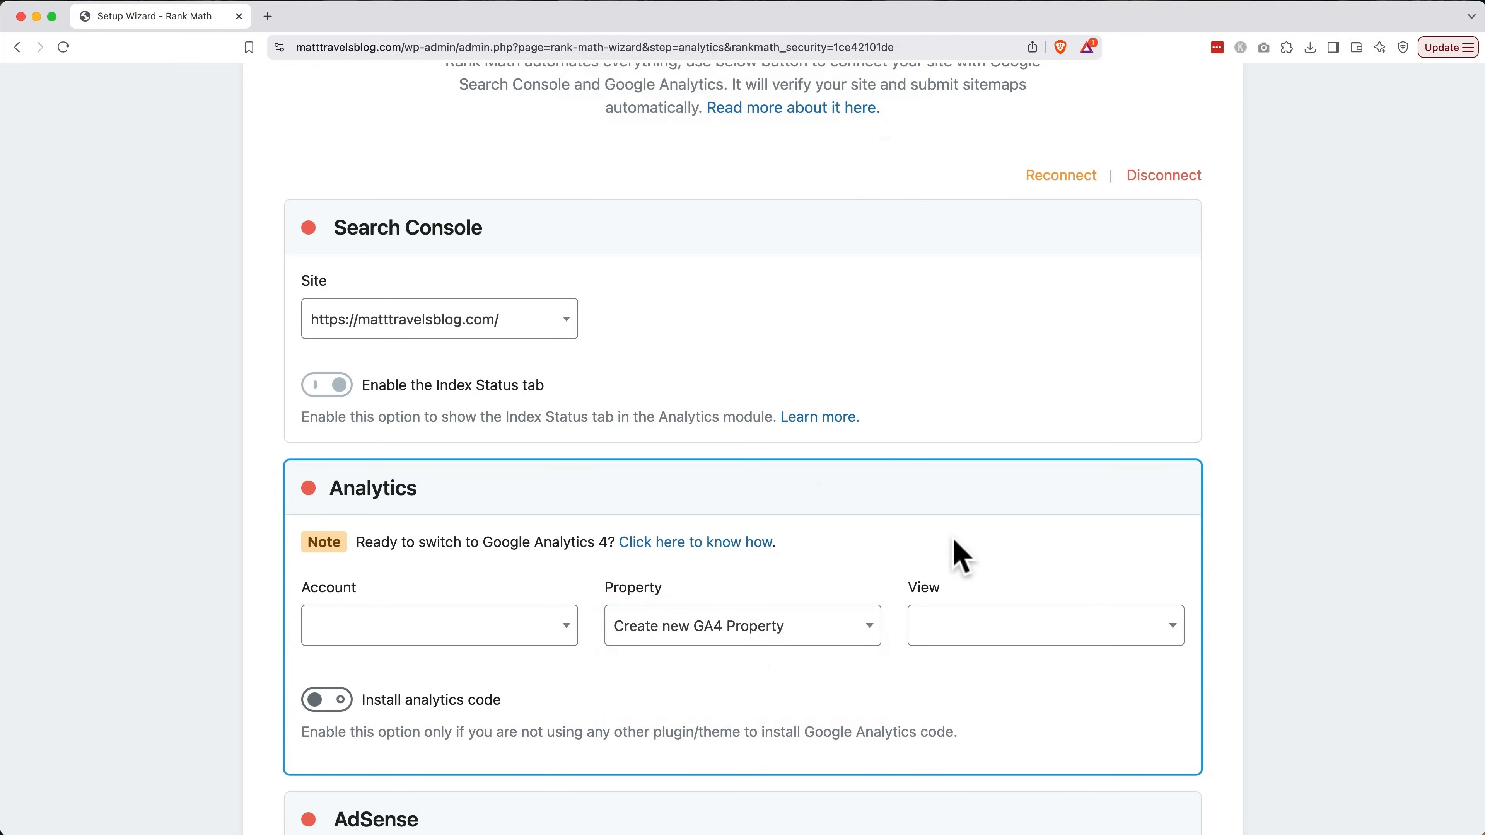
left_click(336, 700)
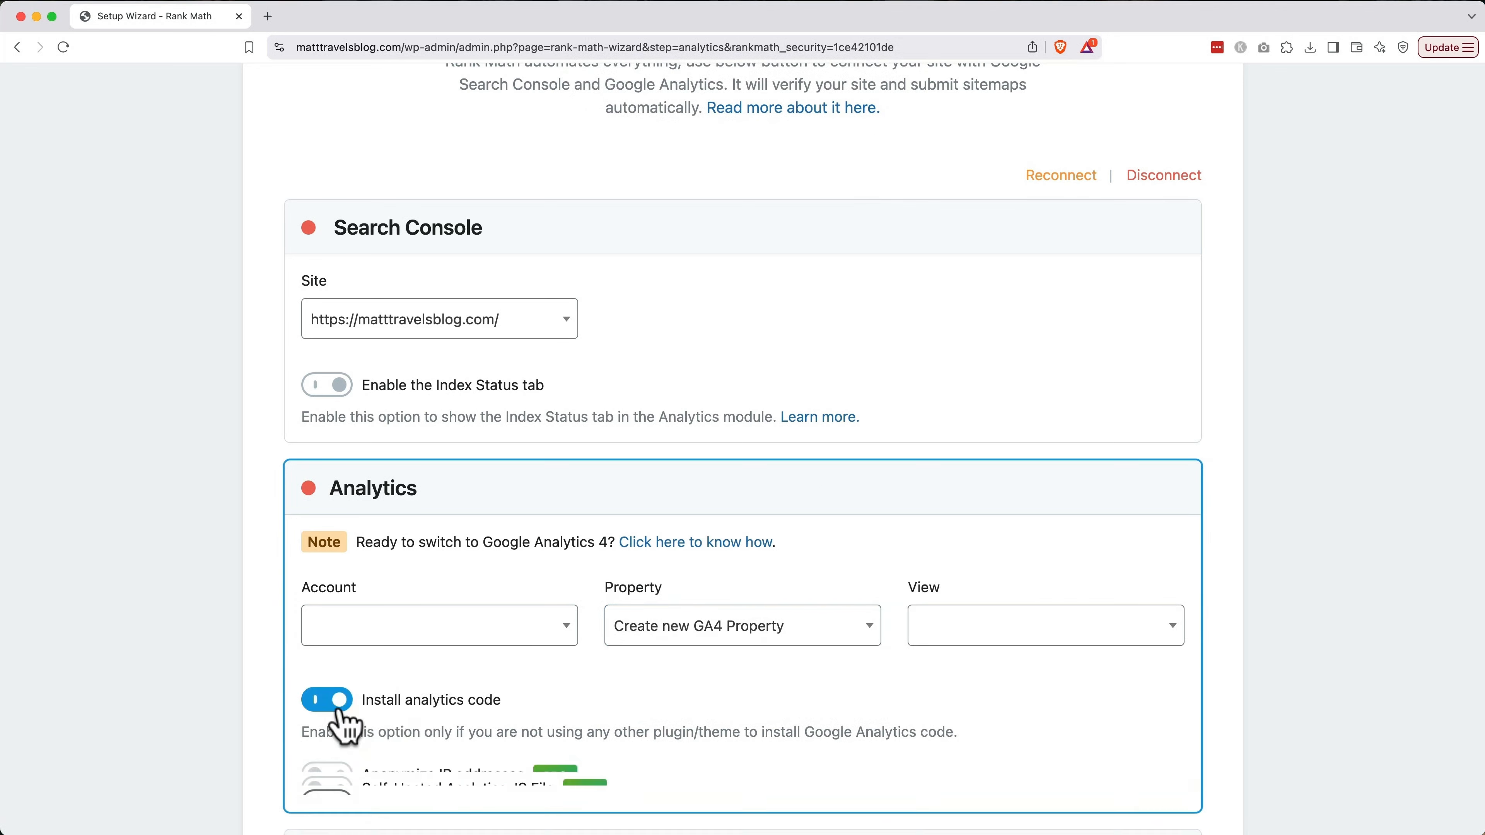
scroll(345, 722, "down", 5)
scroll(345, 725, "down", 12)
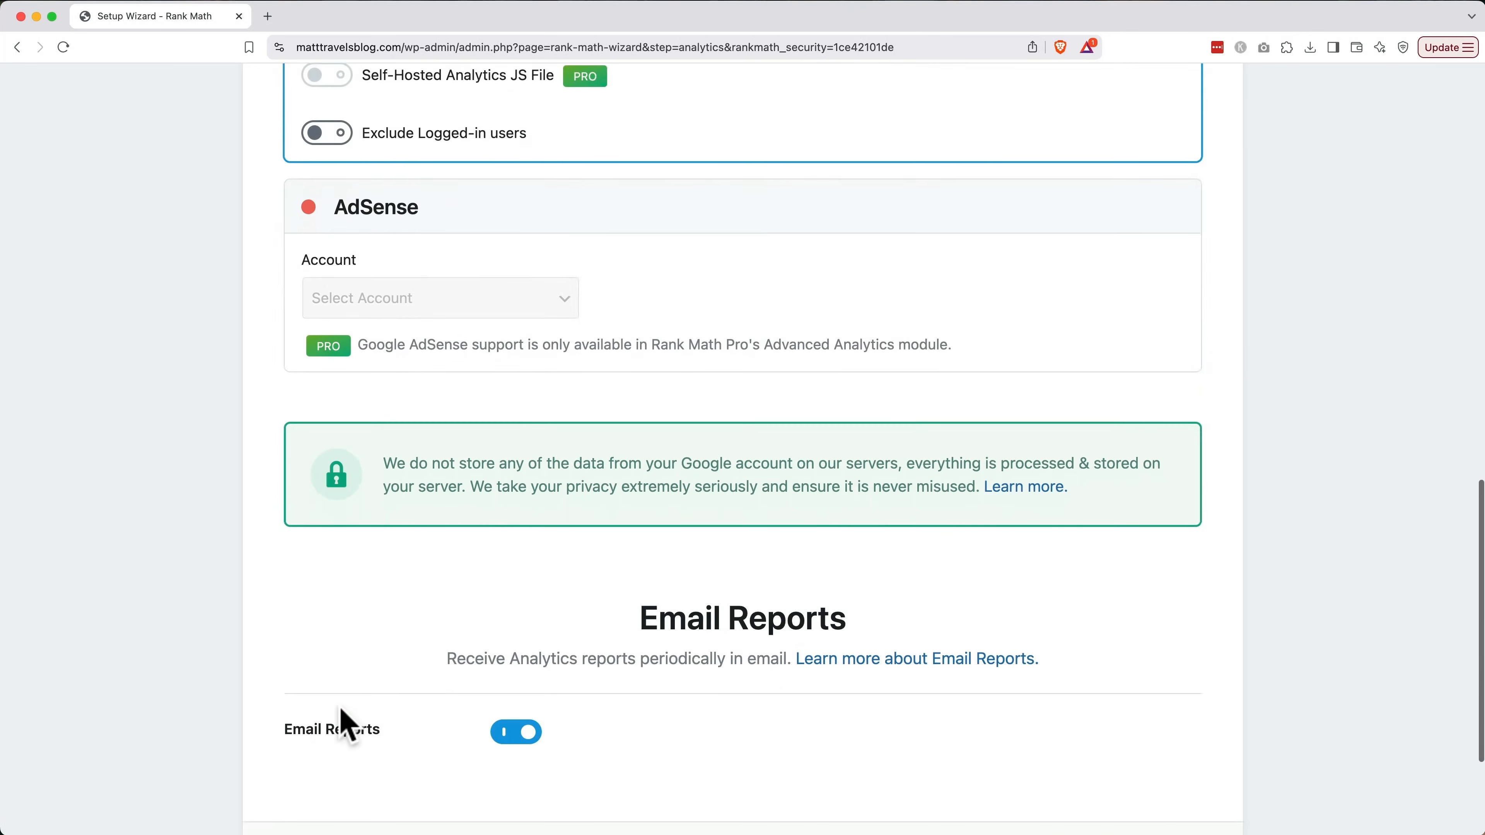
Save the analytics settings and return to the dashboard from the 'Your site is ready!' page
left_click(1124, 685)
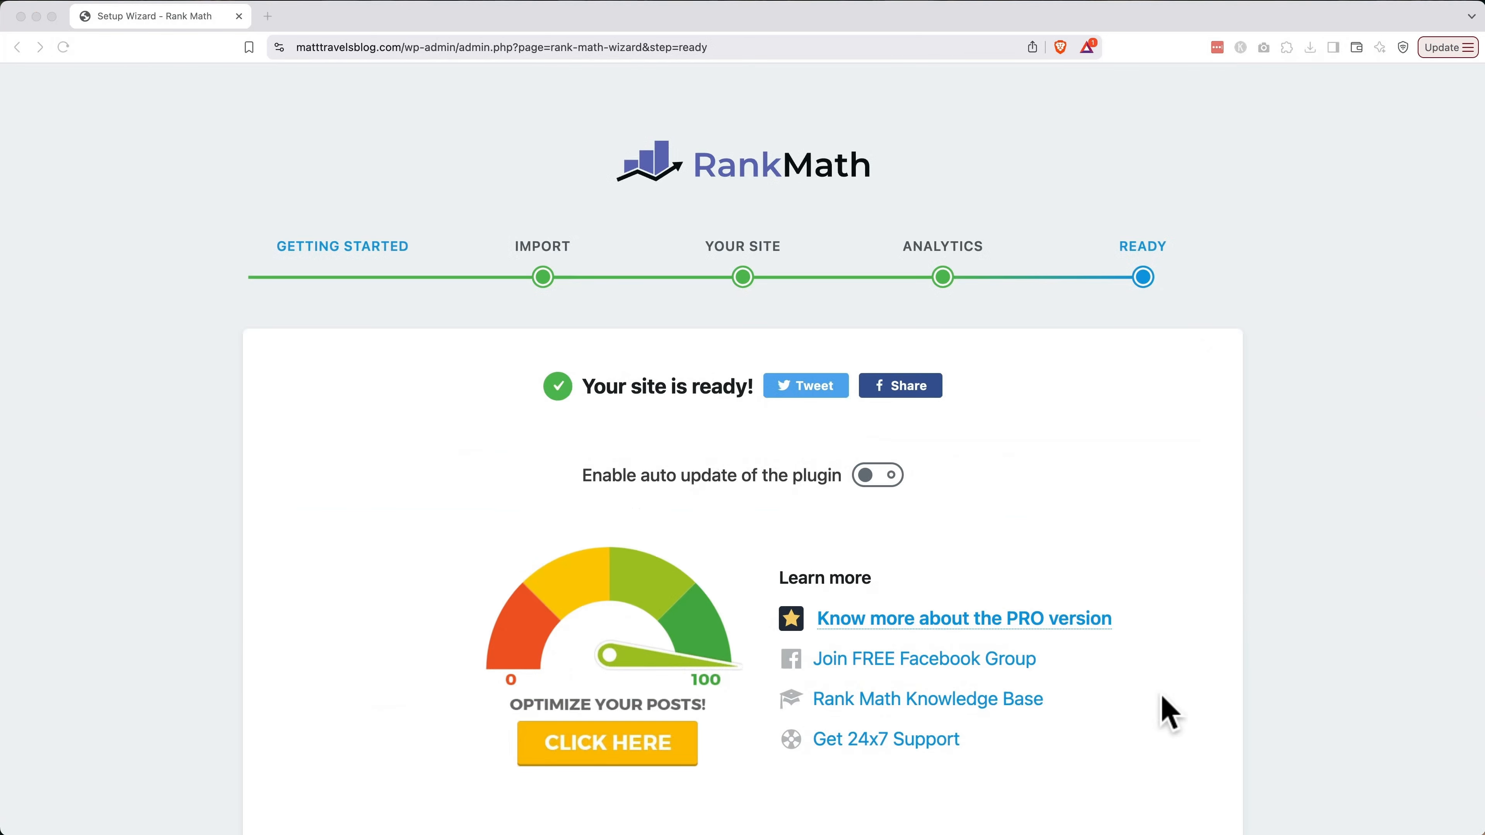
scroll(1167, 711, "down", 3)
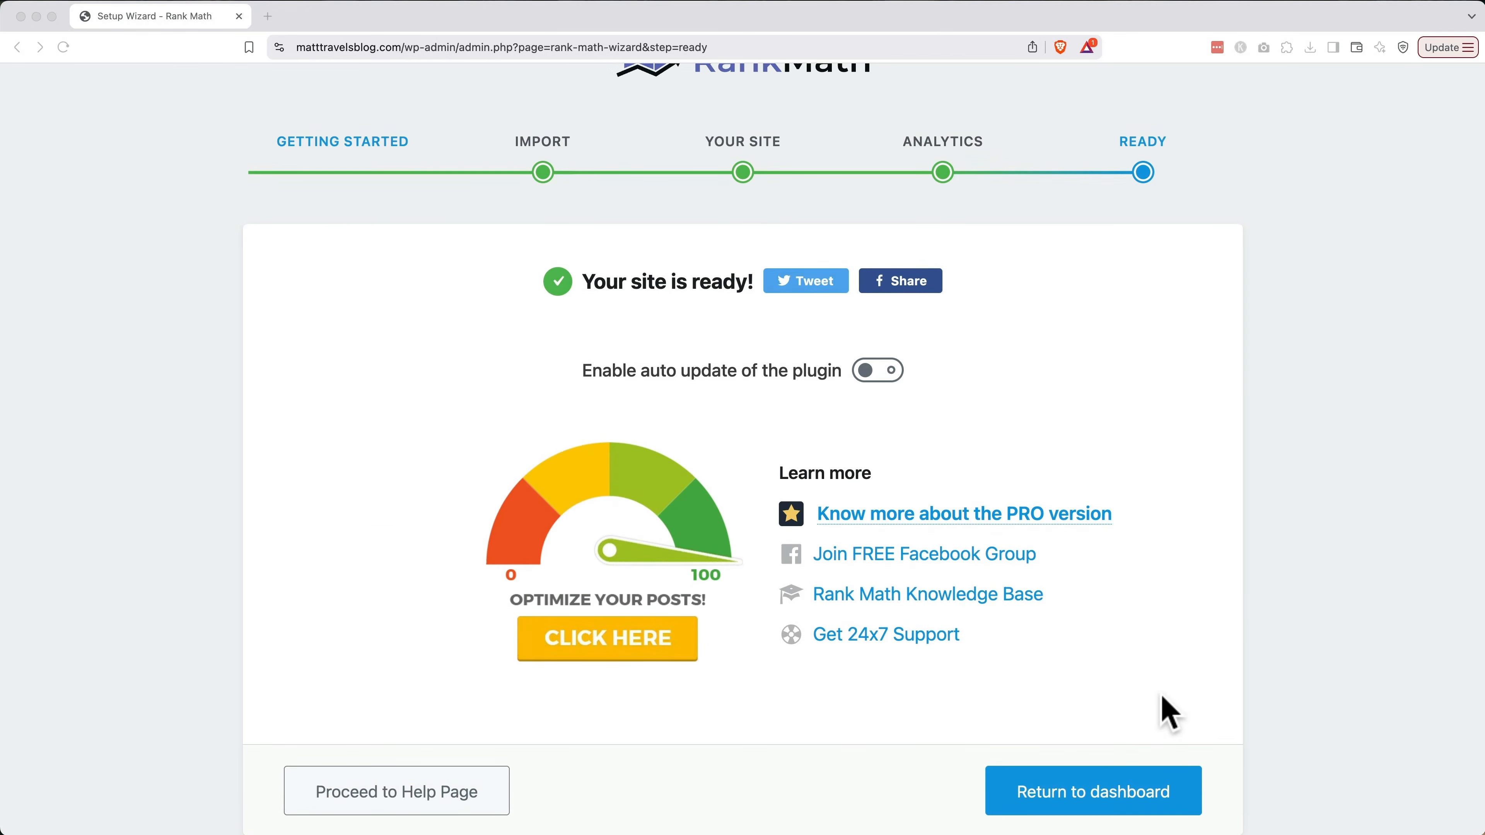
left_click(1136, 805)
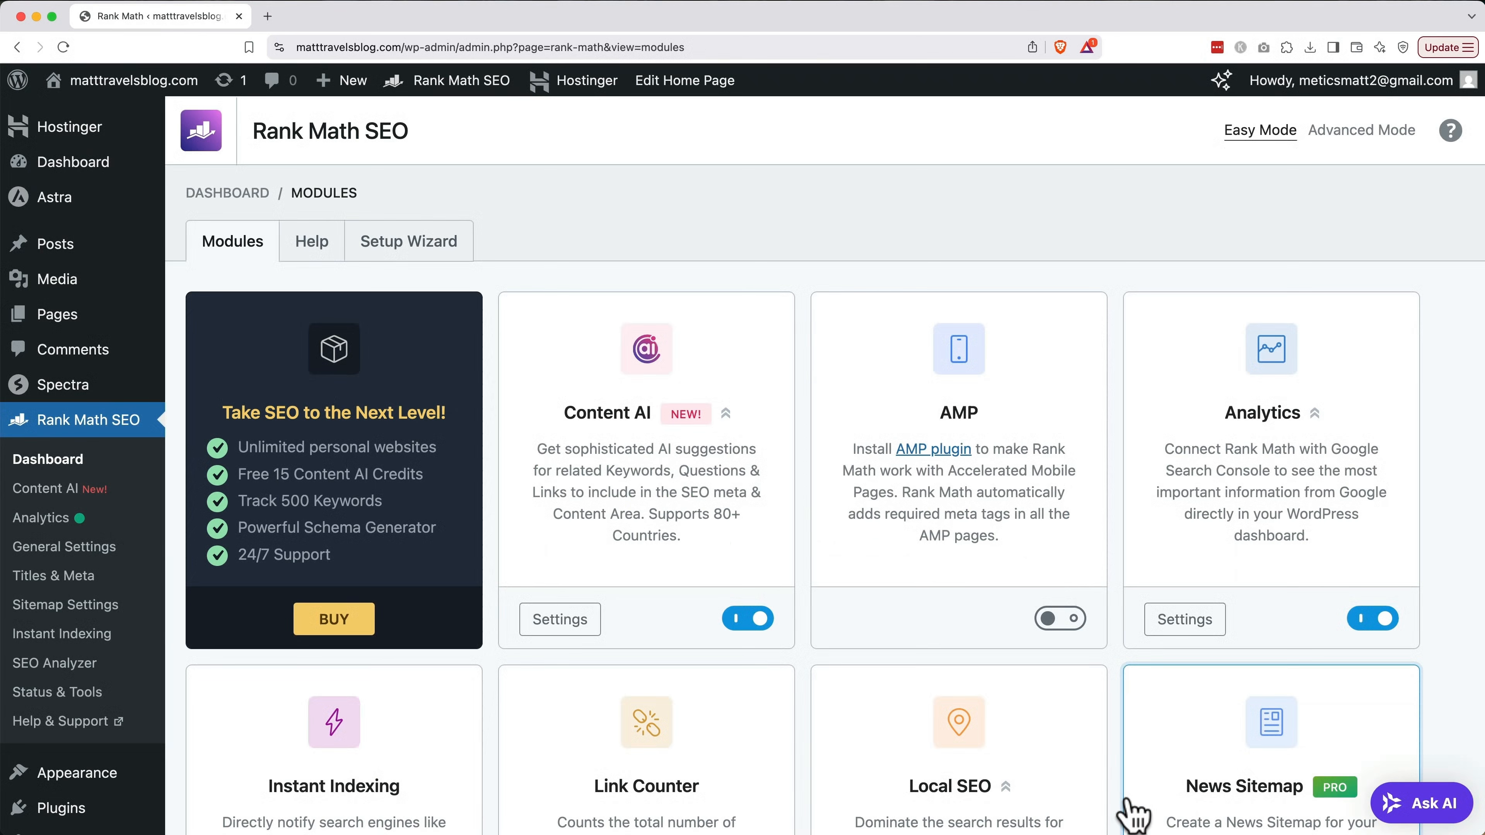
scroll(1133, 814, "down", 9)
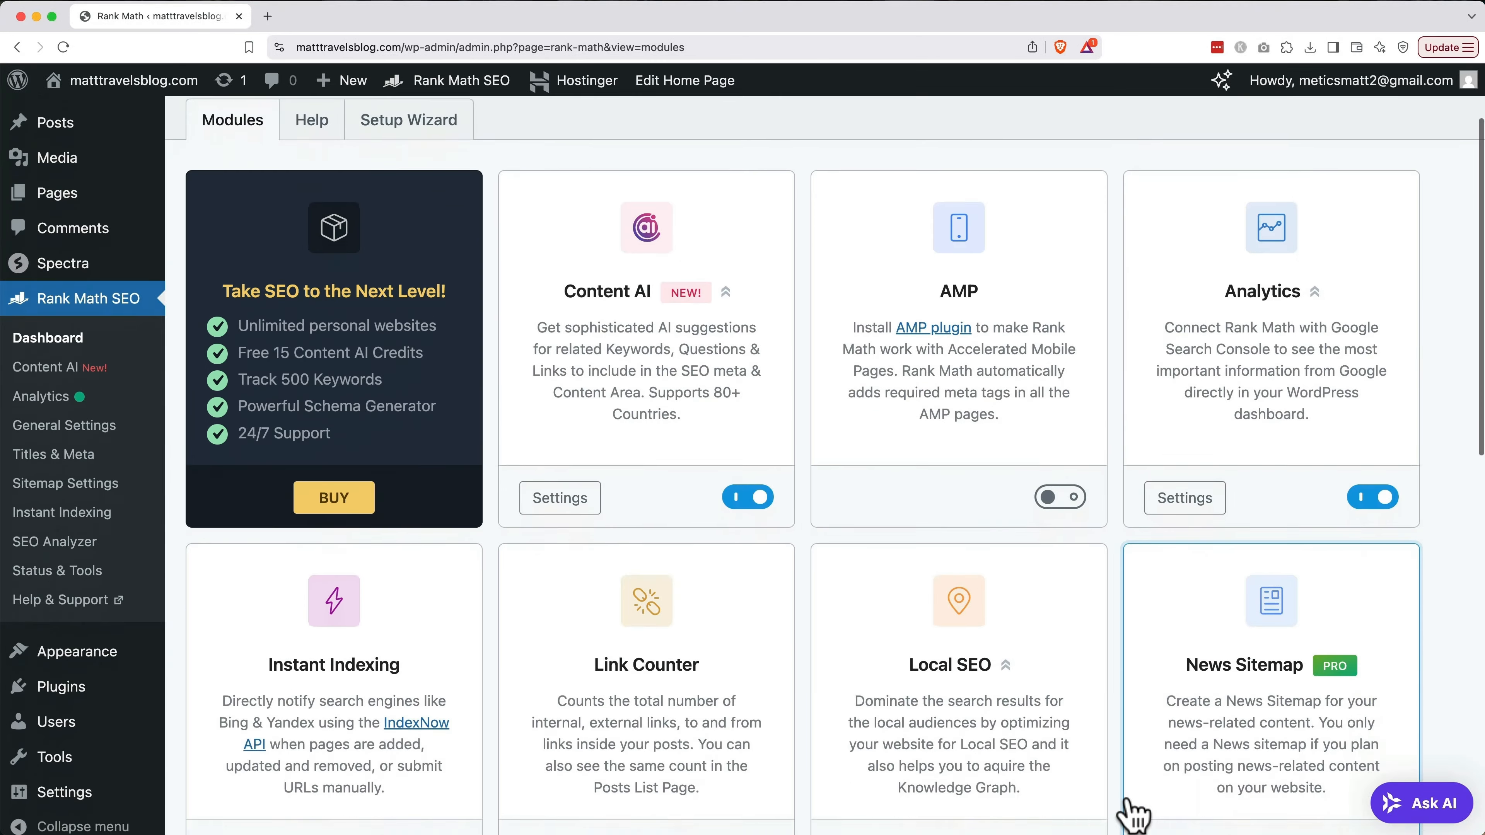
scroll(1132, 814, "down", 12)
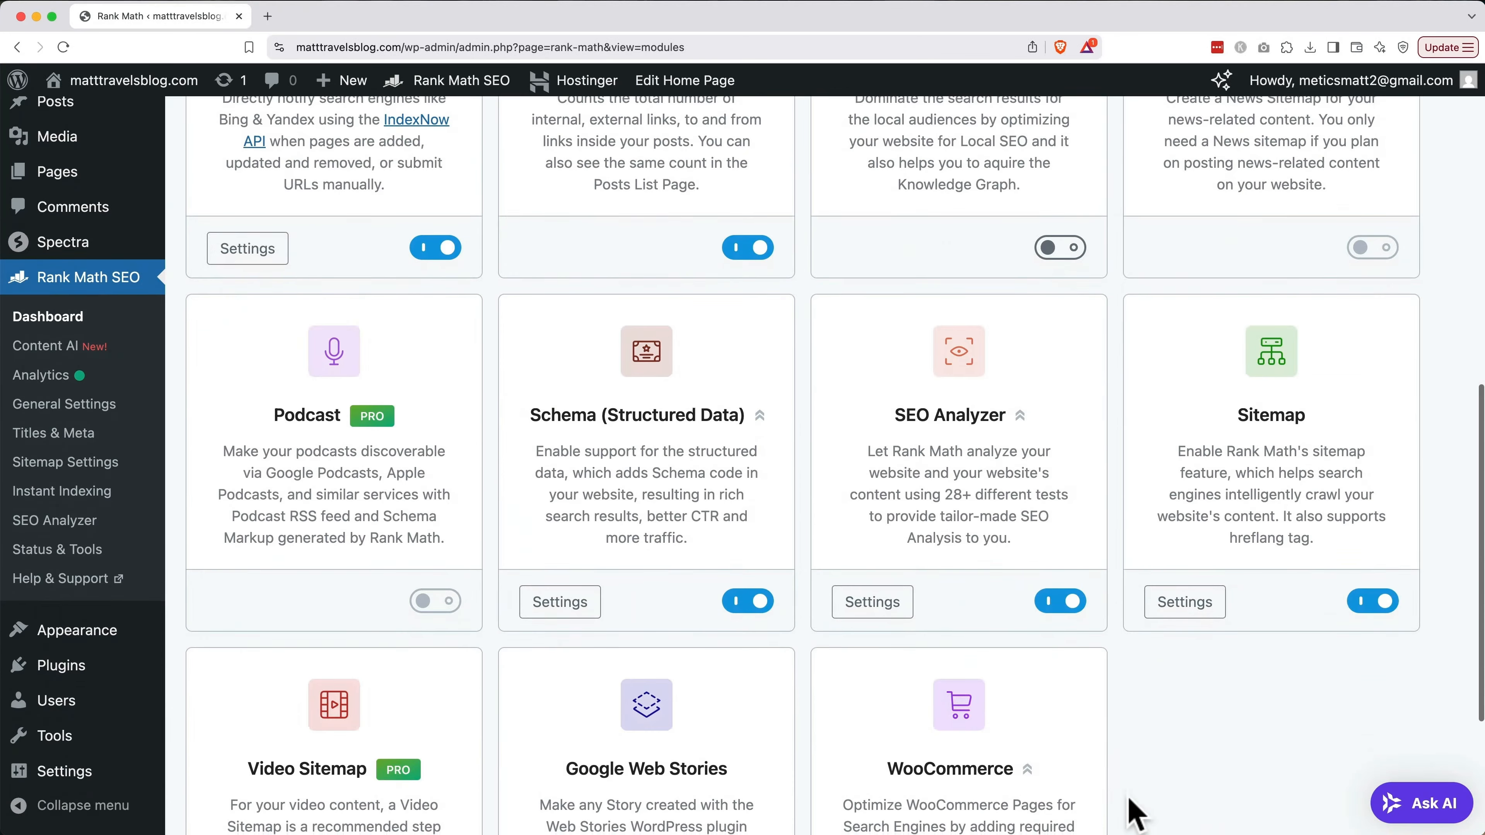
Turn on Include Featured Images in the Sitemap settings and save the changes
left_click(1181, 498)
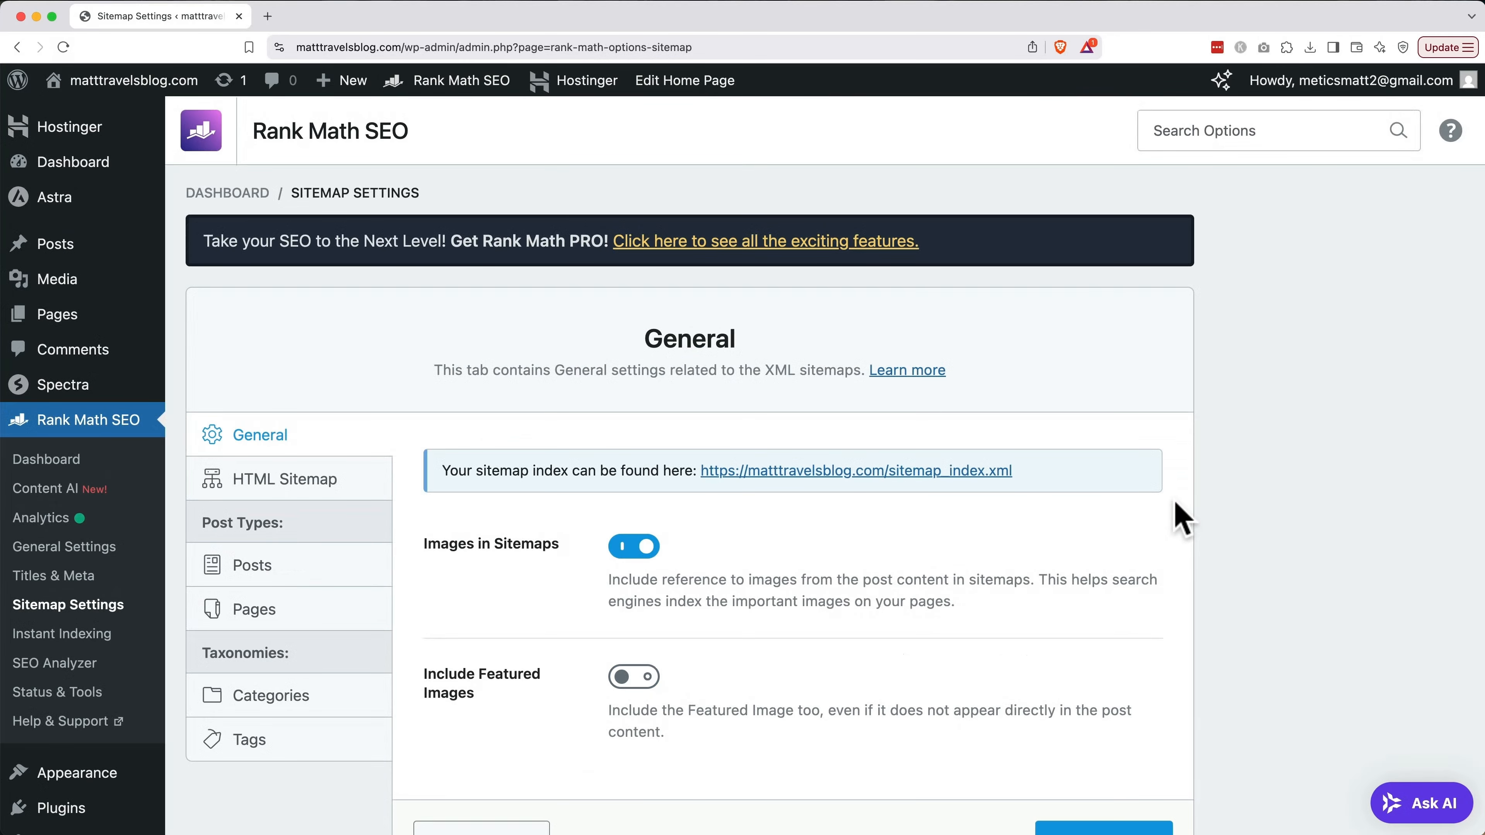
left_click(626, 682)
scroll(624, 687, "down", 1)
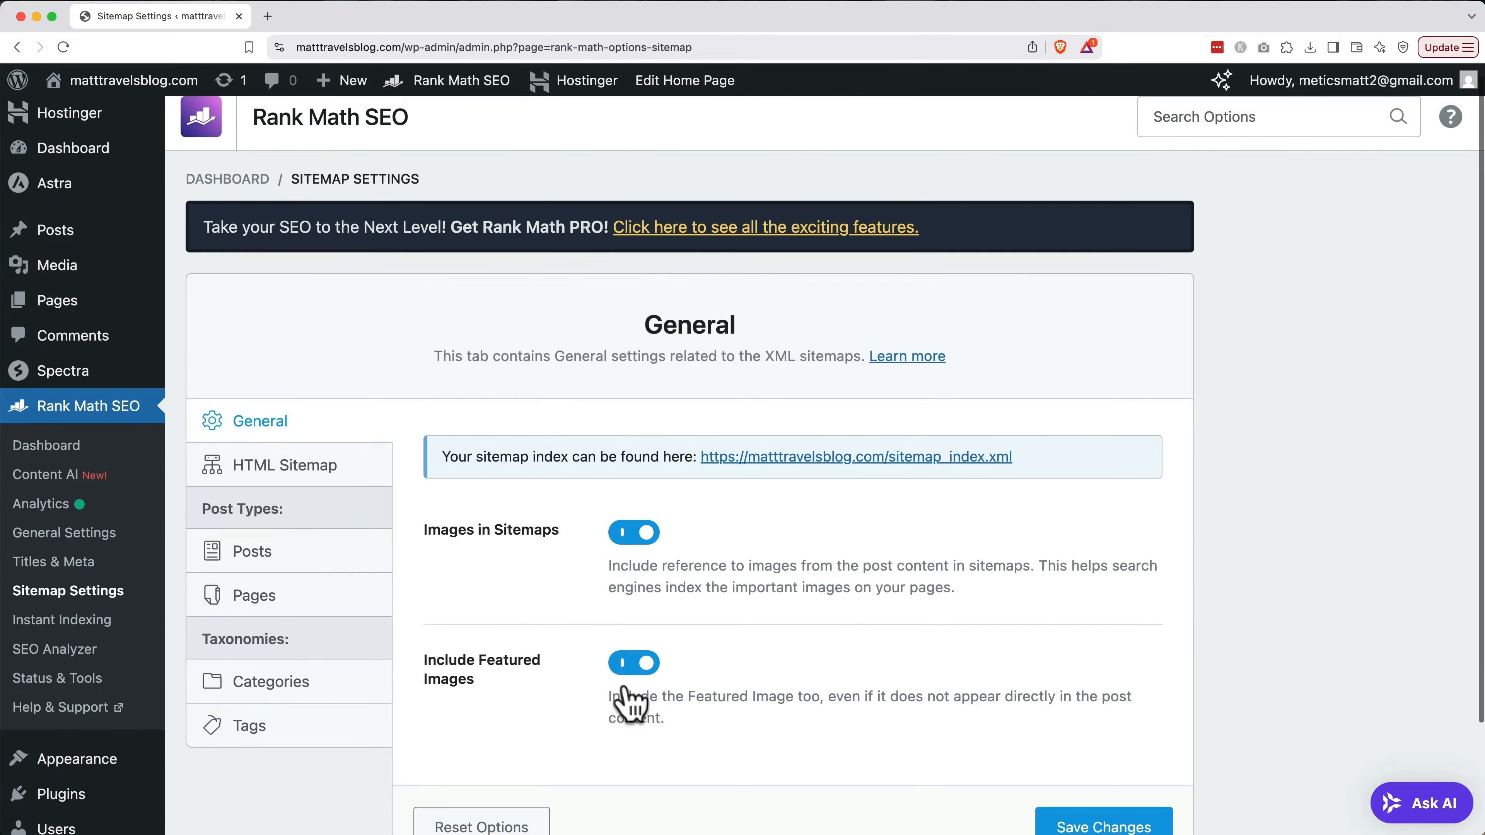
scroll(625, 683, "down", 3)
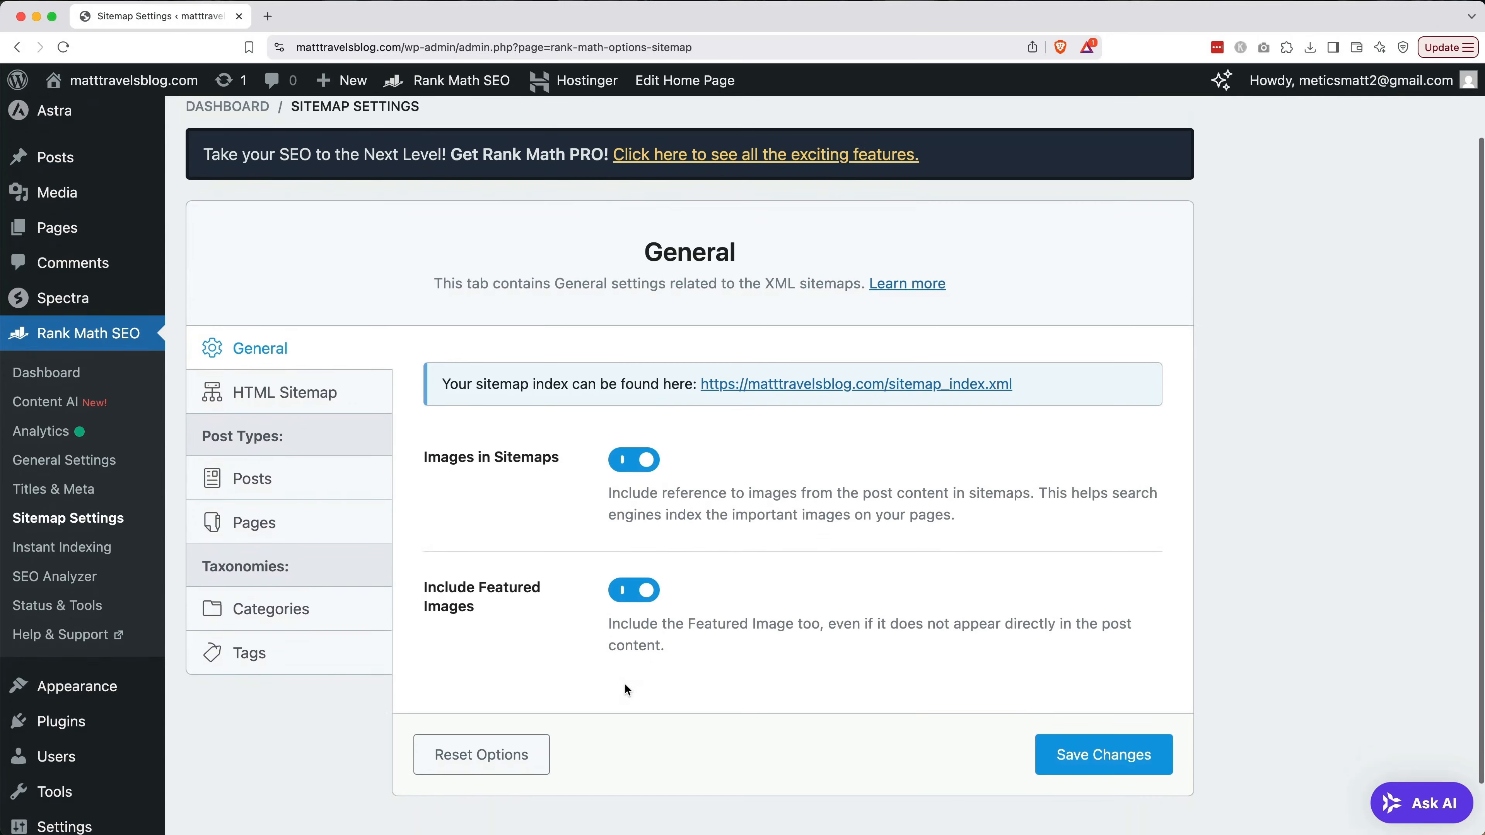
left_click(1110, 772)
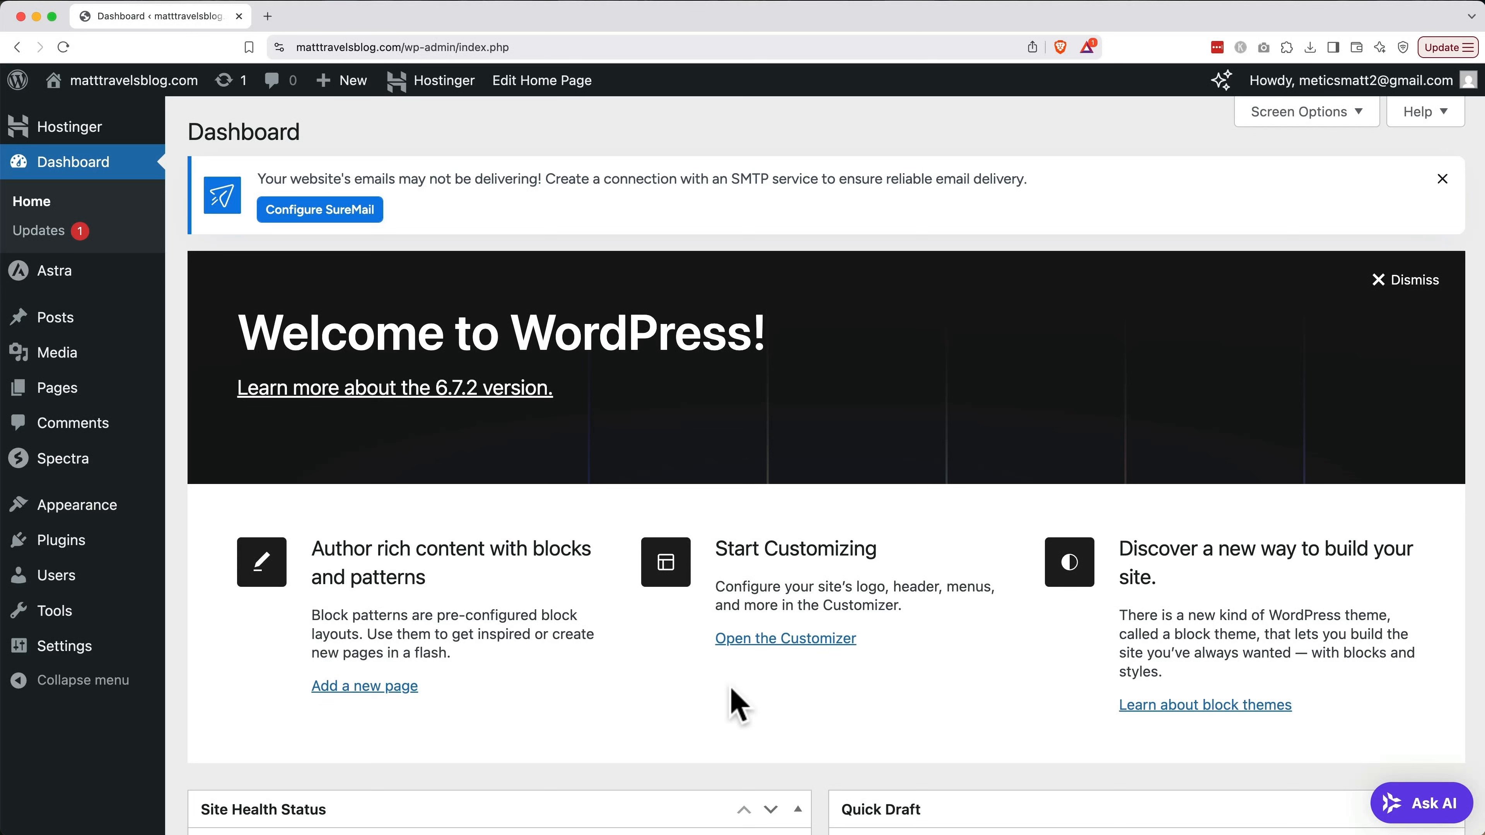
In General Settings, change the Site Title to 'Matt Travels Blog'
mouse_move(59, 649)
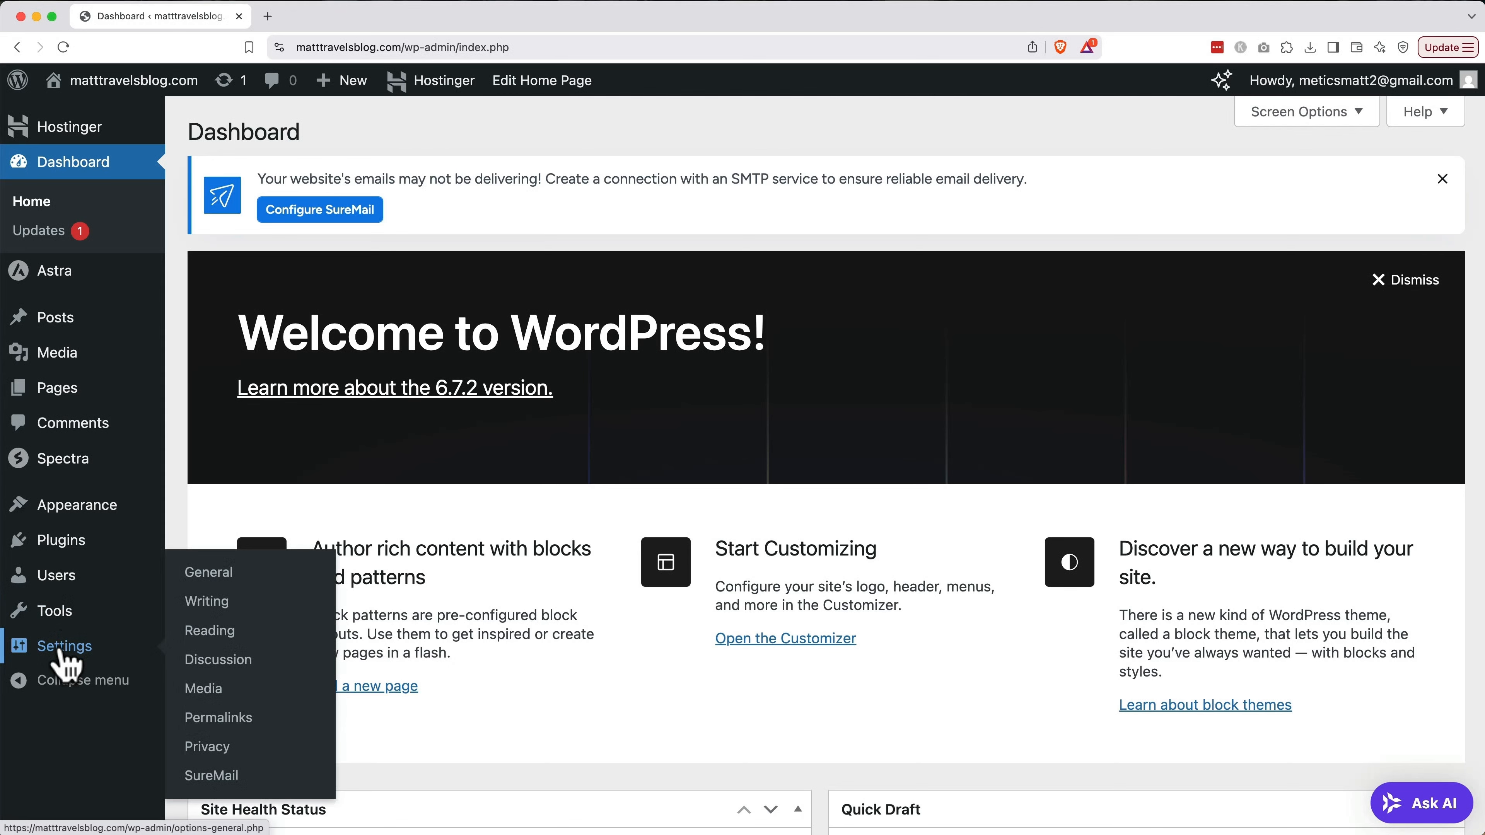
left_click(225, 573)
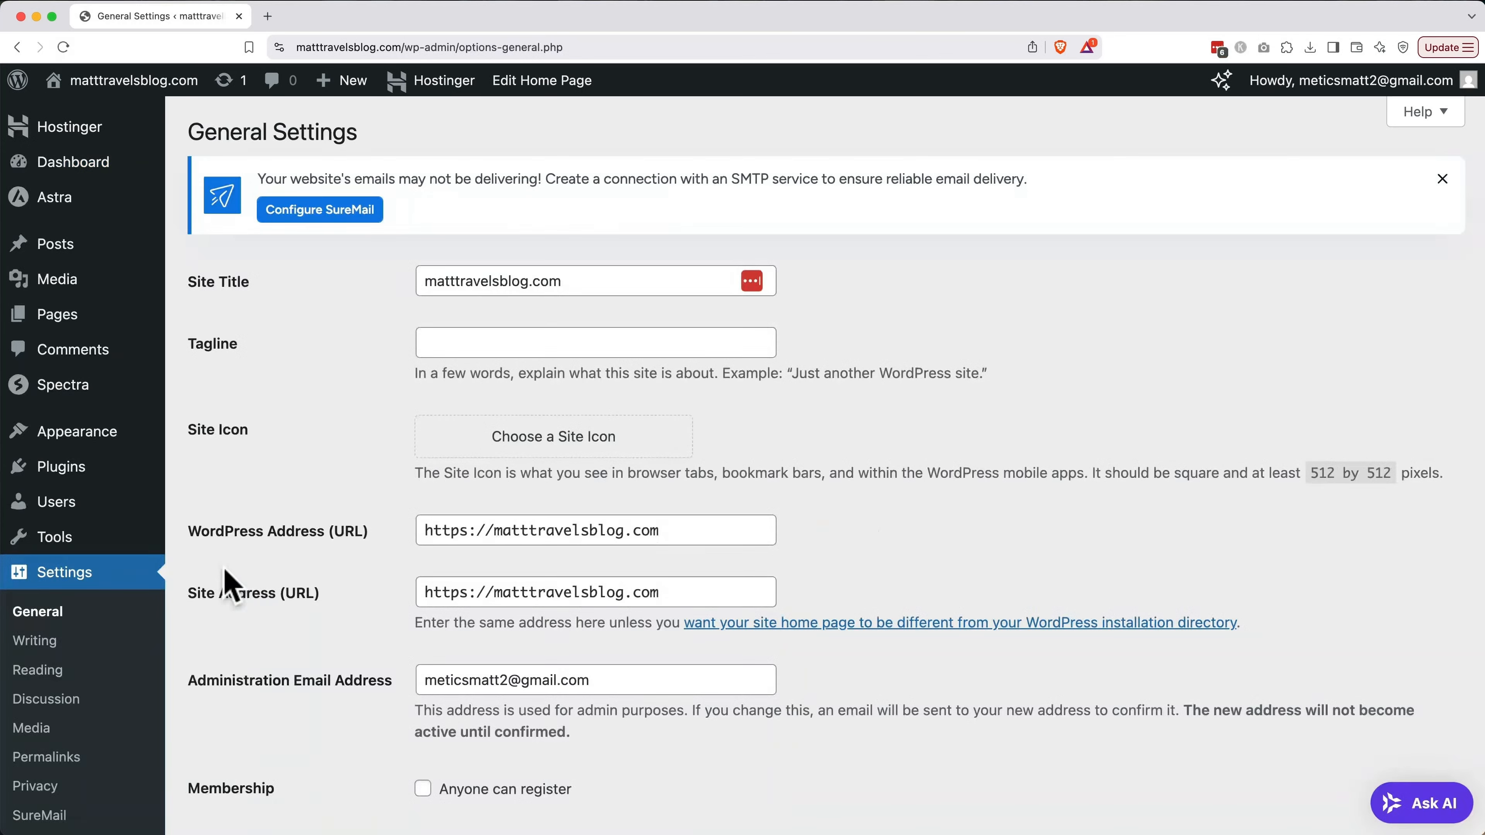
triple_click(590, 285)
type("Matt Tra")
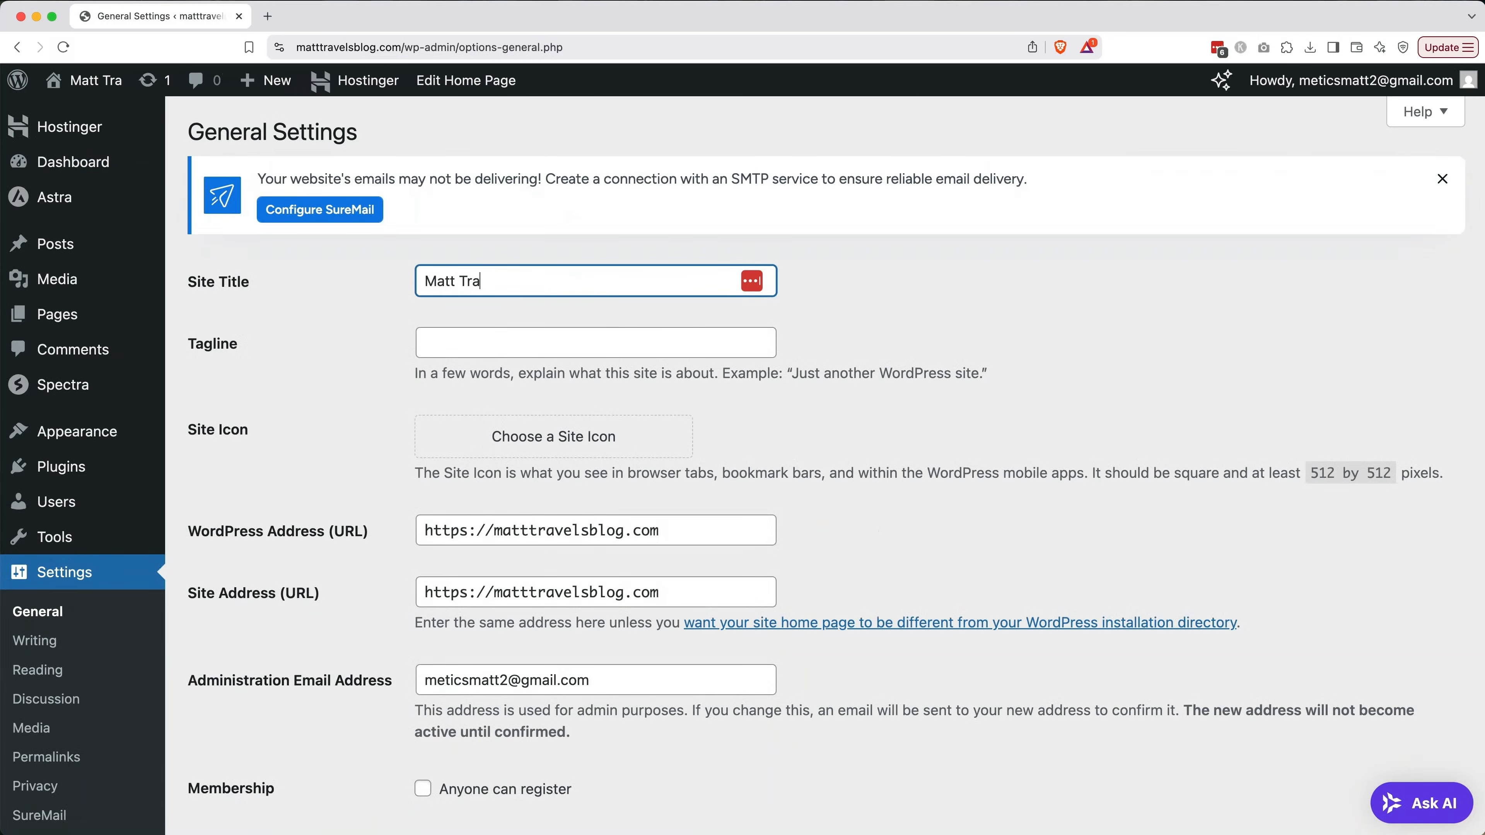
type("vels Blog")
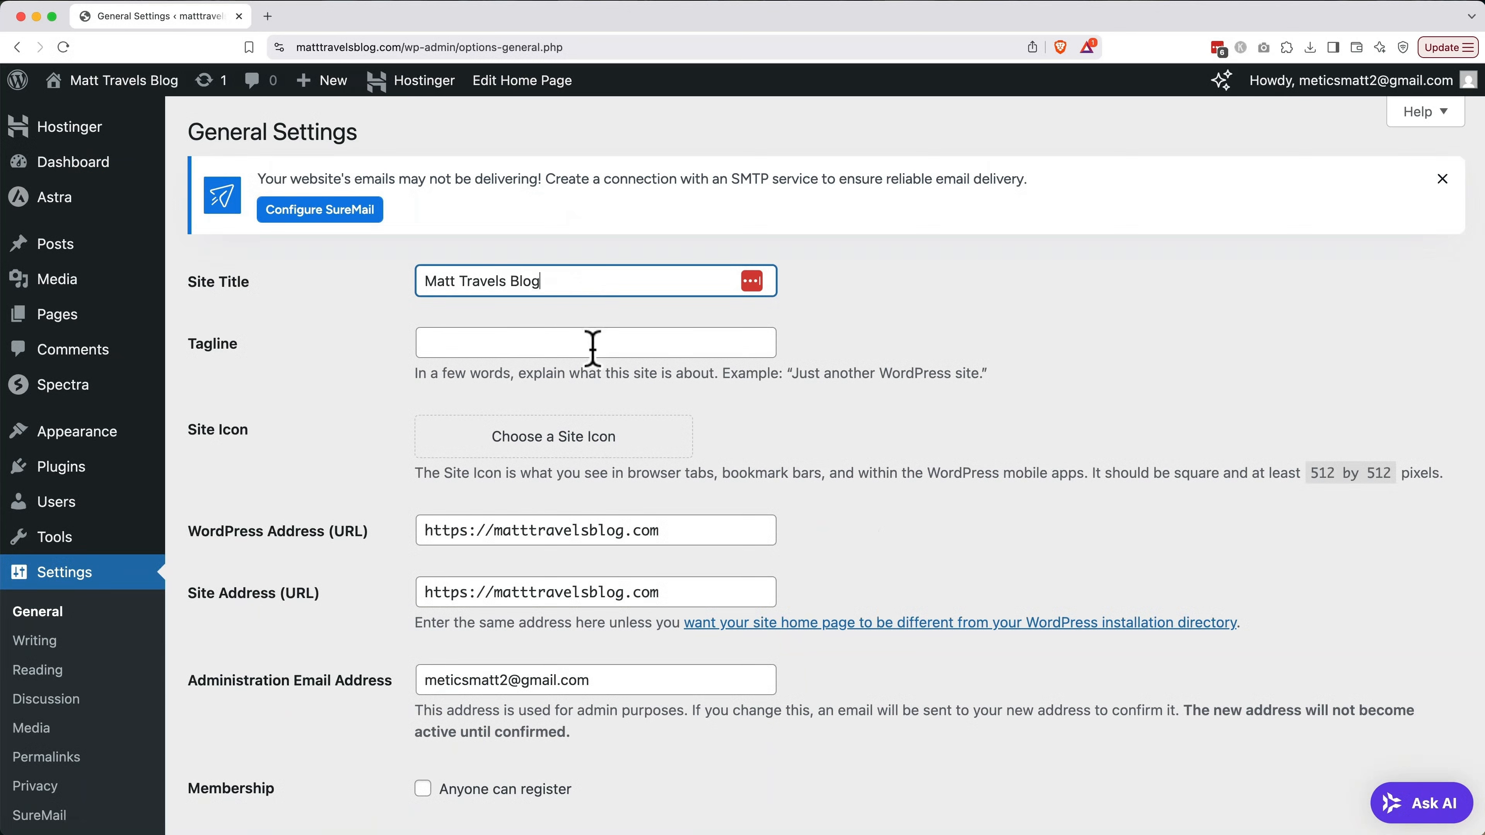
Enter the tagline 'Explore smarter. Travel better.'
left_click(592, 348)
type("Expol")
key("BackSpace")
key("BackSpace")
type("lore s")
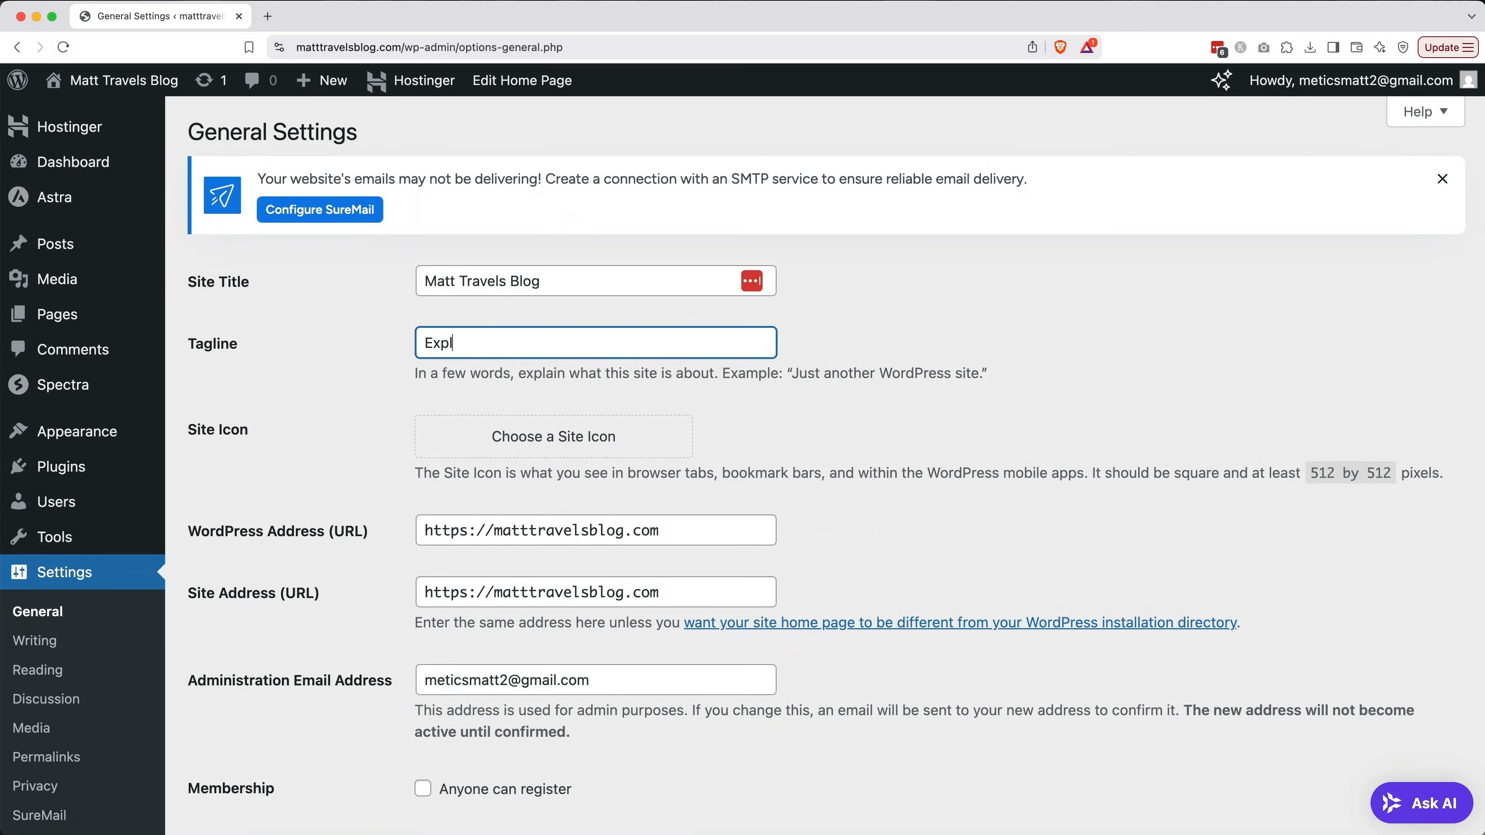
type("marter. Travel better.")
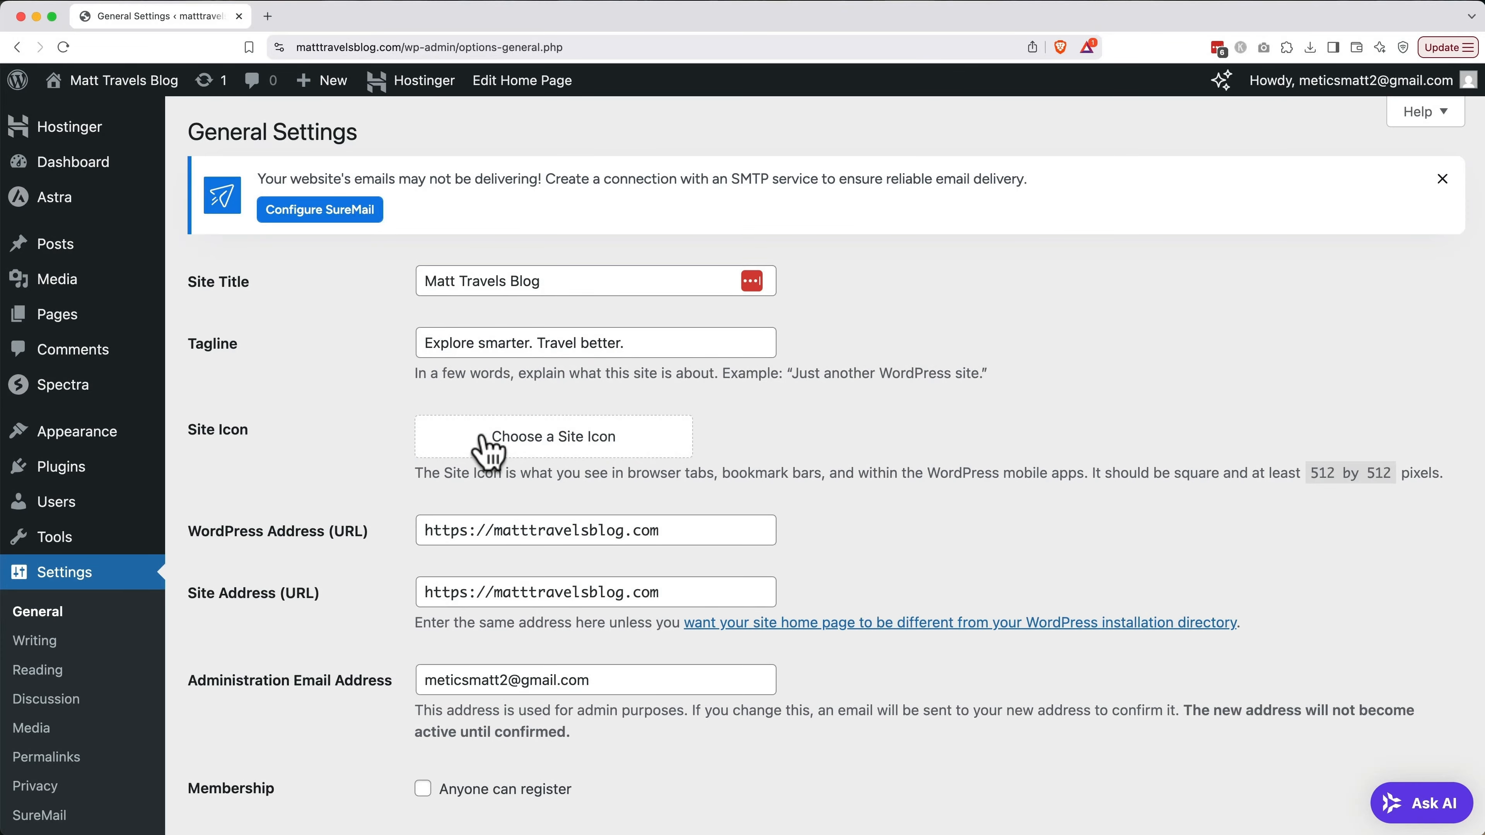
Set the uploaded MT monogram as the cropped site icon and save the general settings
left_click(488, 438)
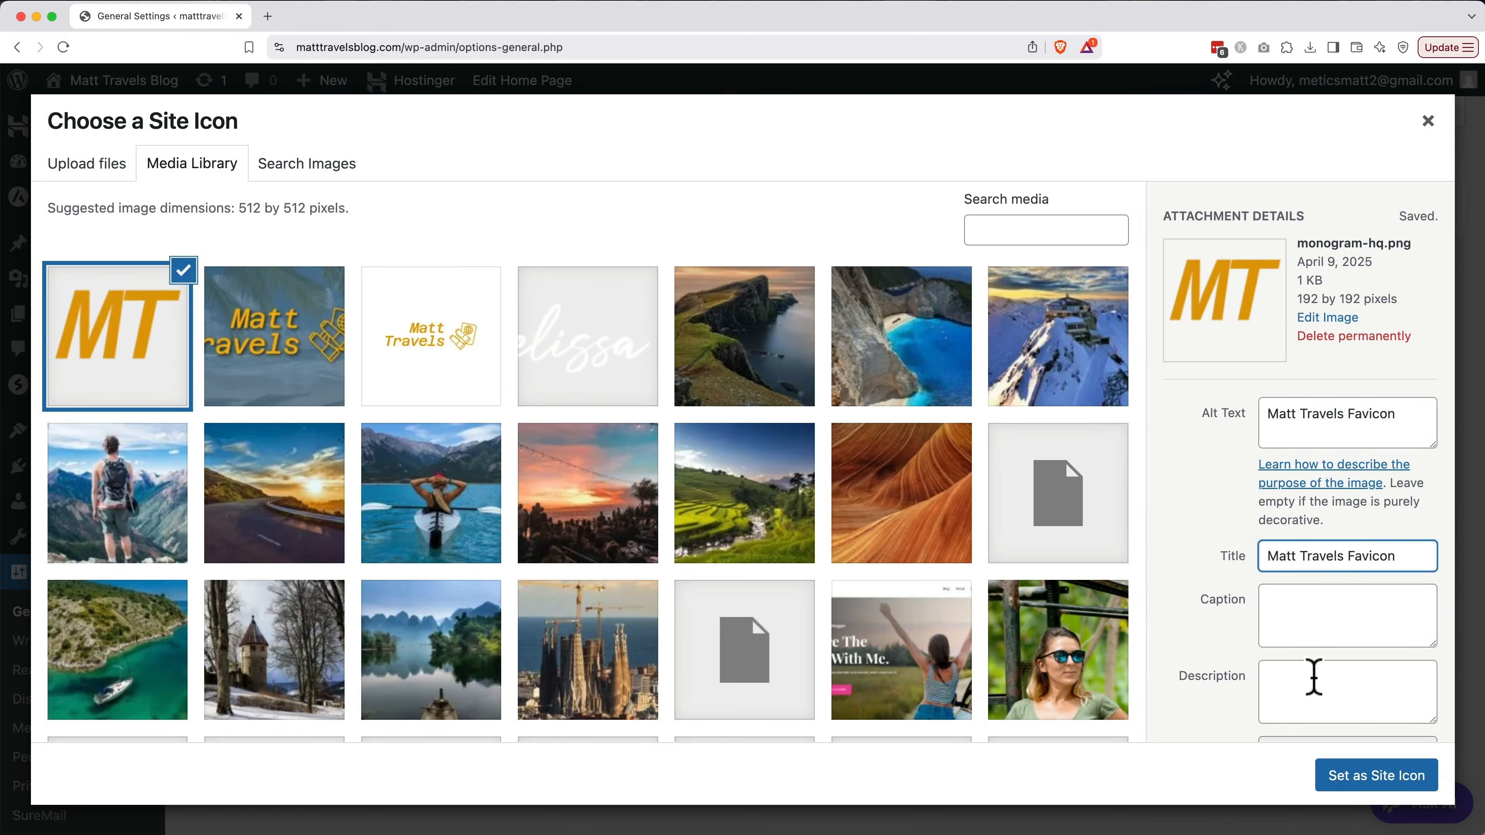
left_click(1368, 781)
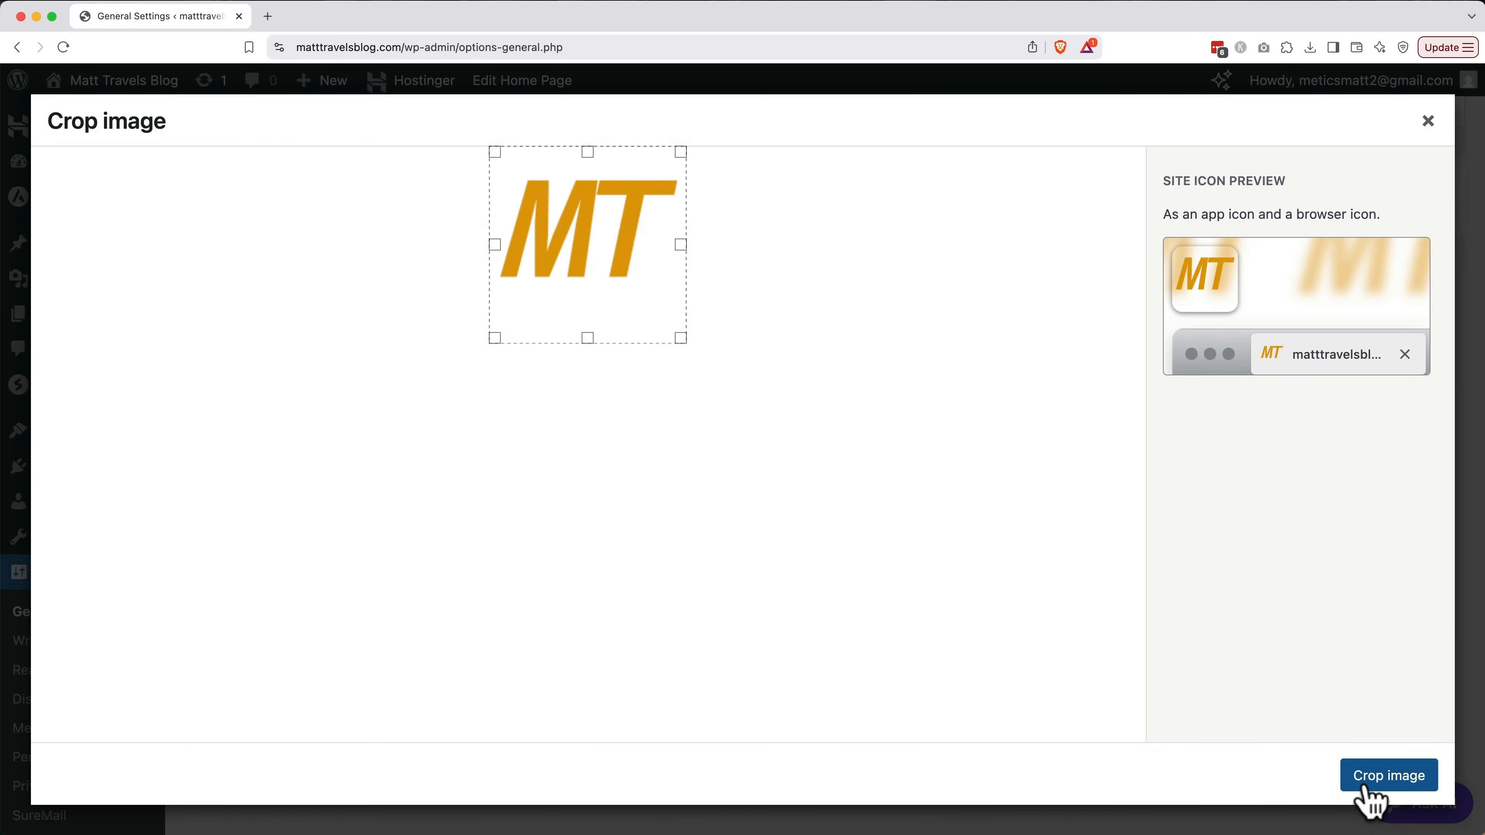
left_click(1403, 784)
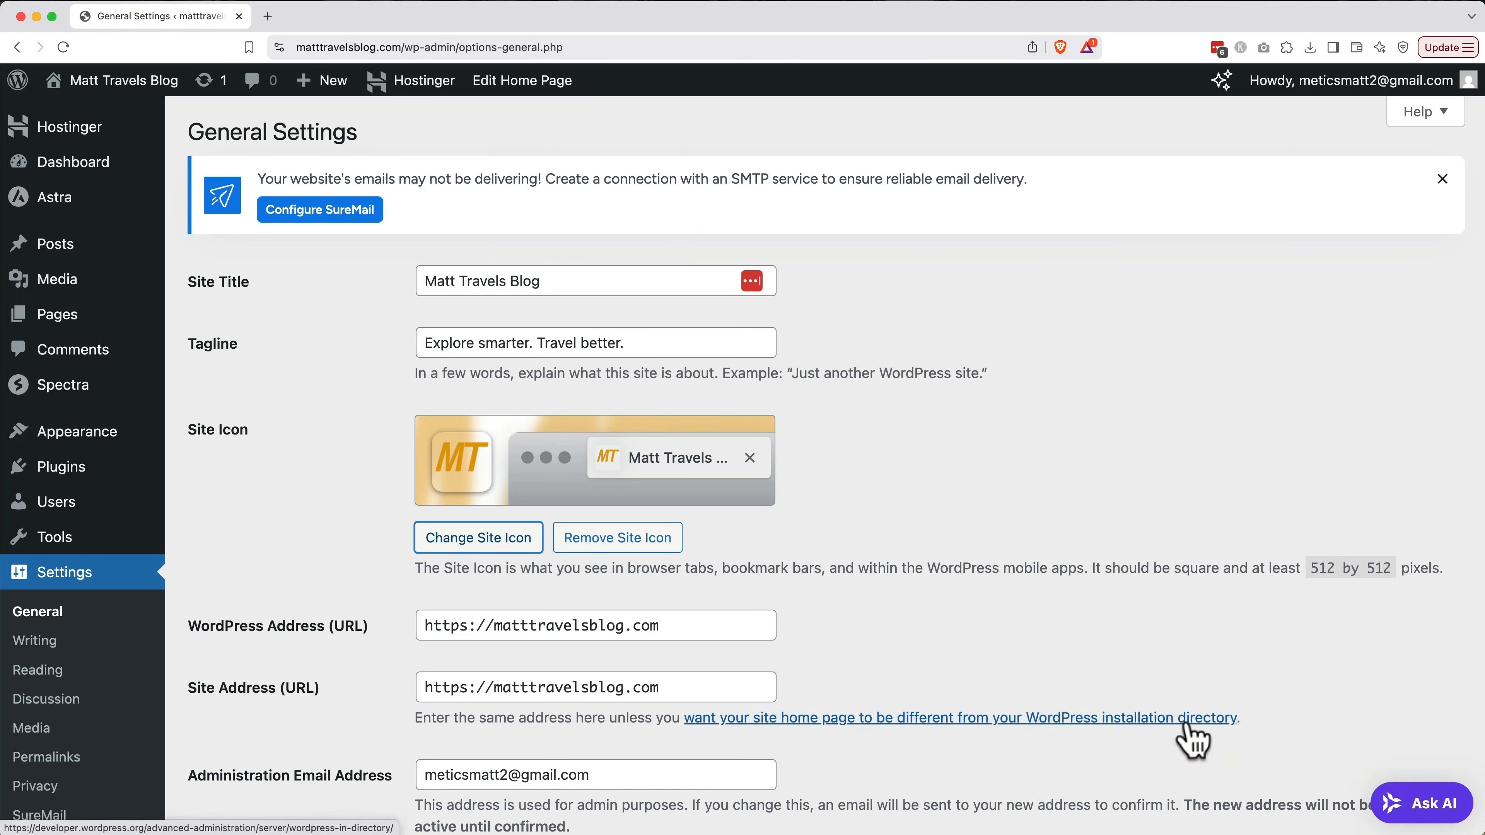
scroll(1187, 722, "down", 12)
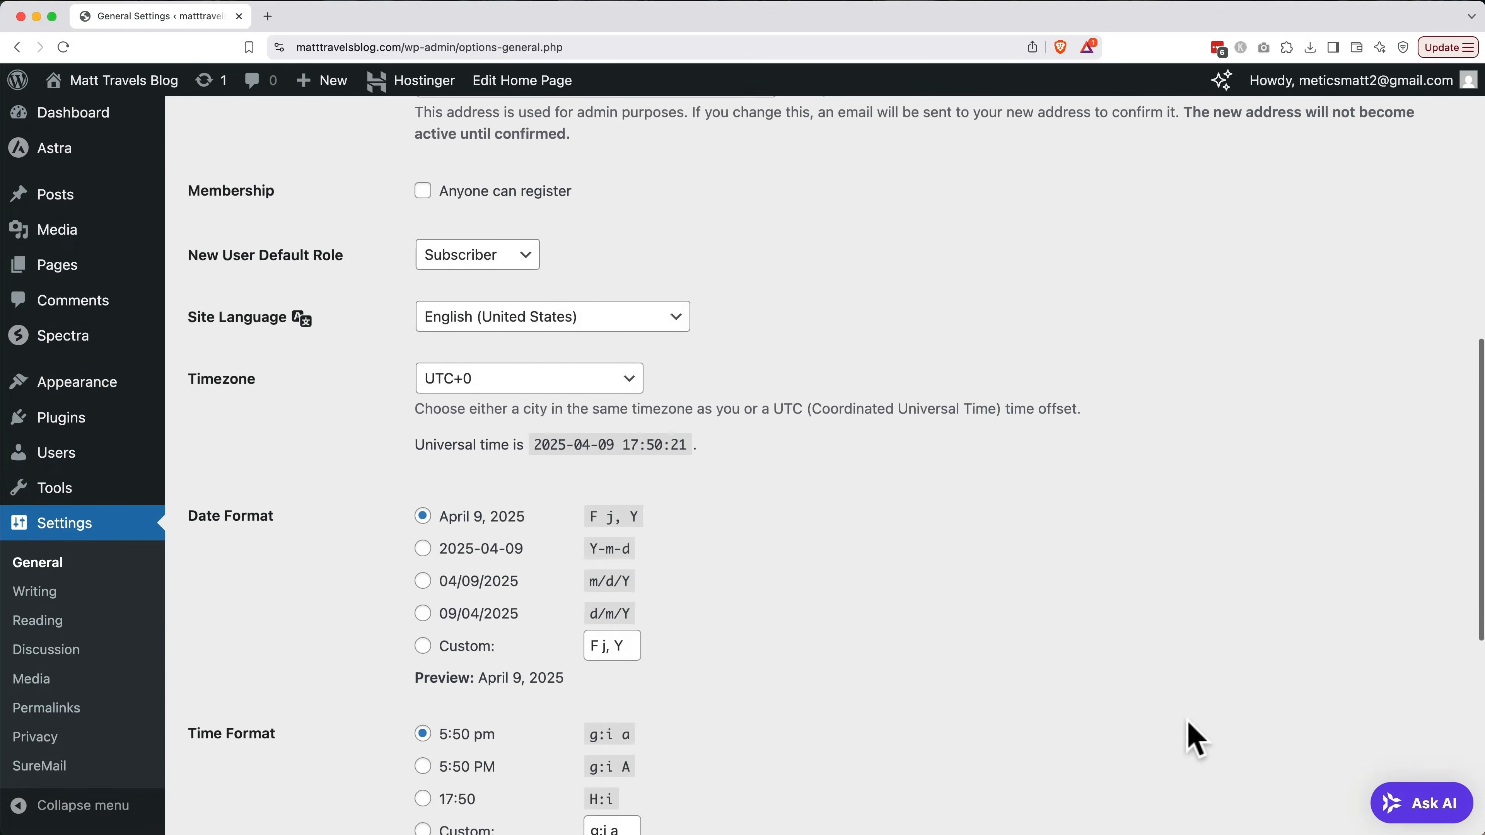
scroll(1189, 723, "down", 8)
left_click(264, 732)
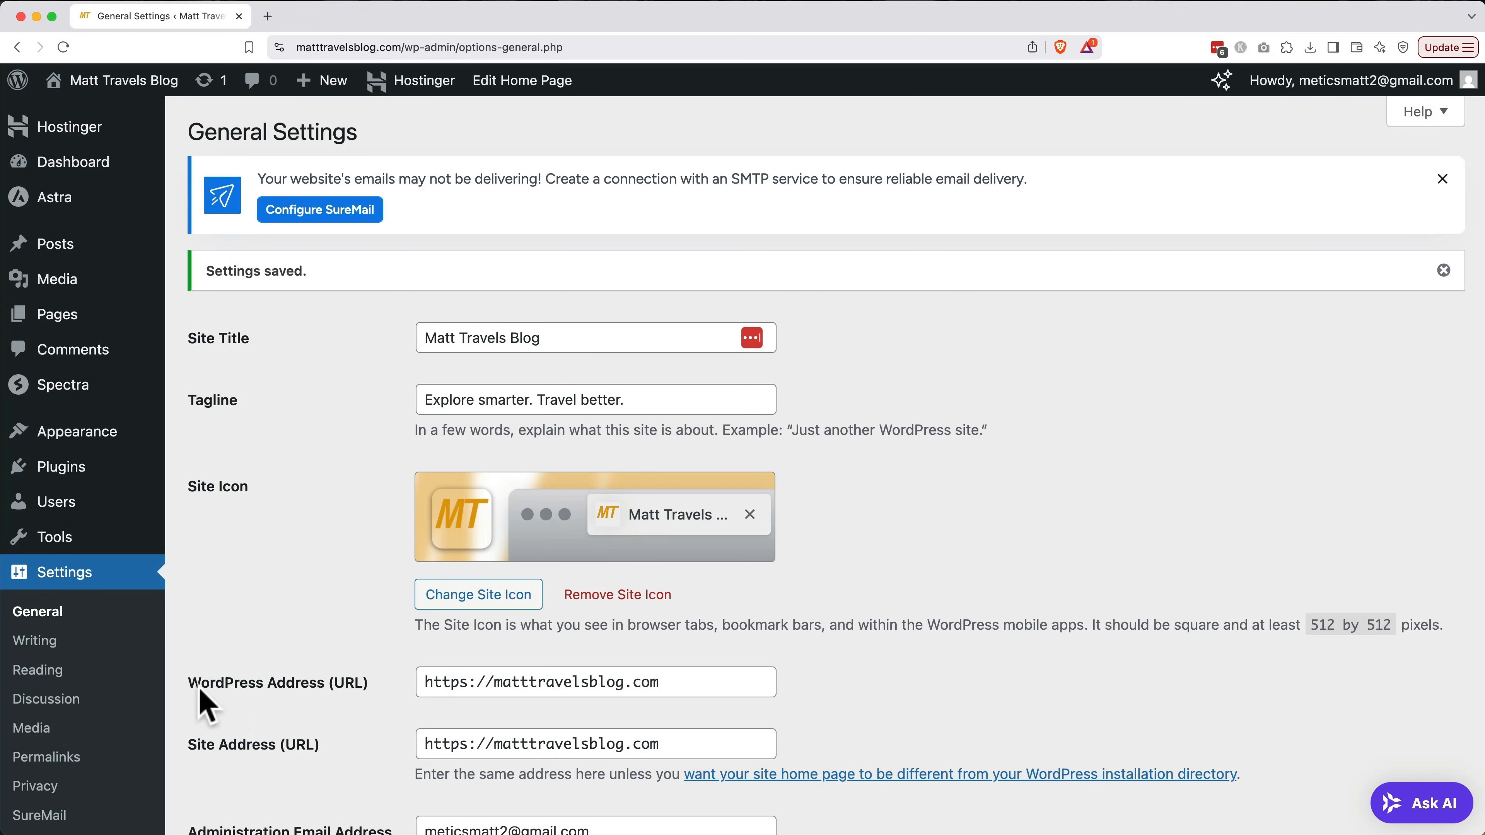
On the profile page, replace the nickname with the user's first name and display it publicly
mouse_move(61, 510)
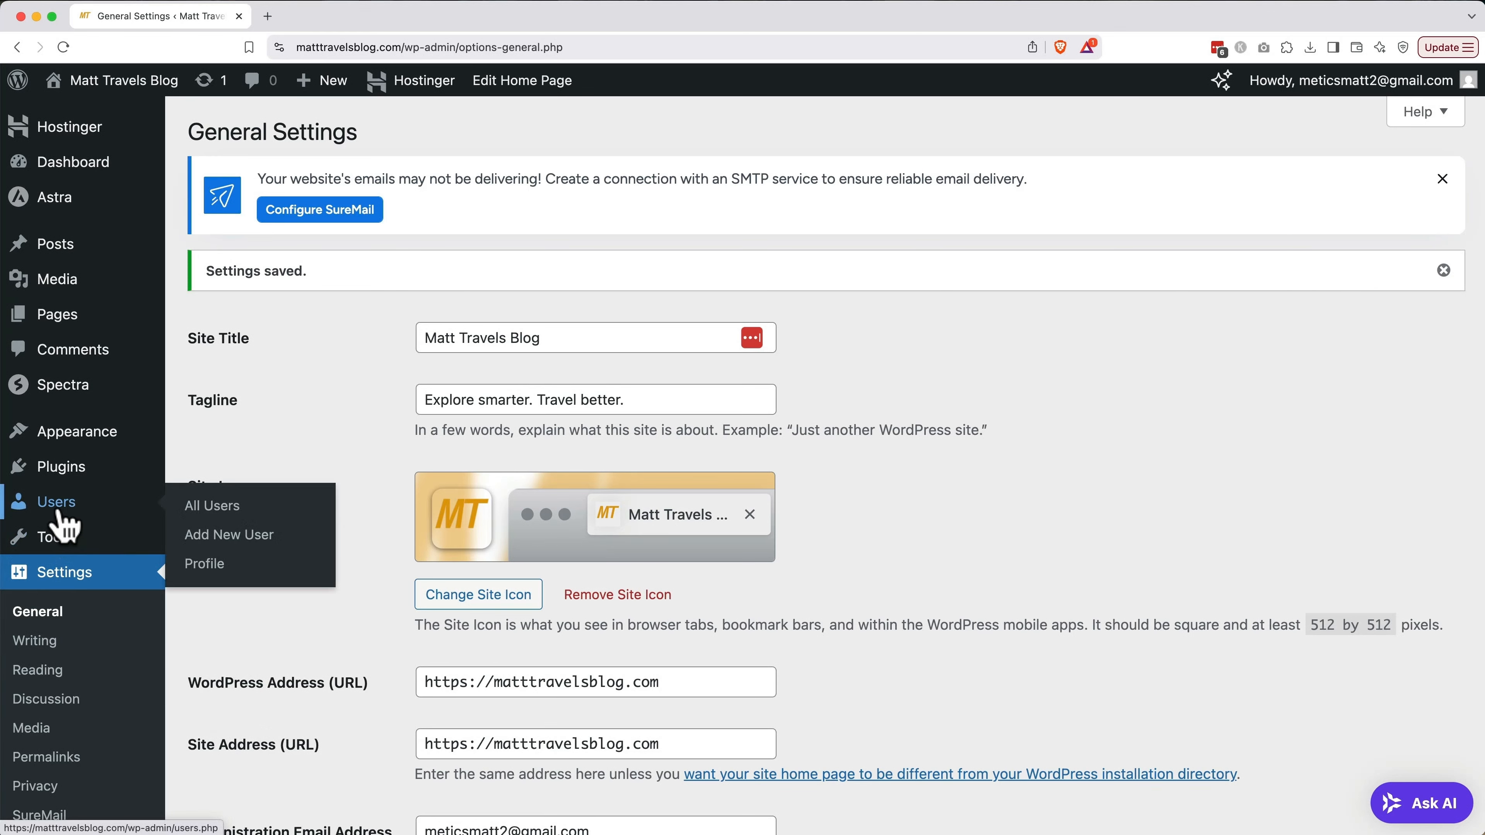
left_click(205, 564)
scroll(218, 585, "down", 10)
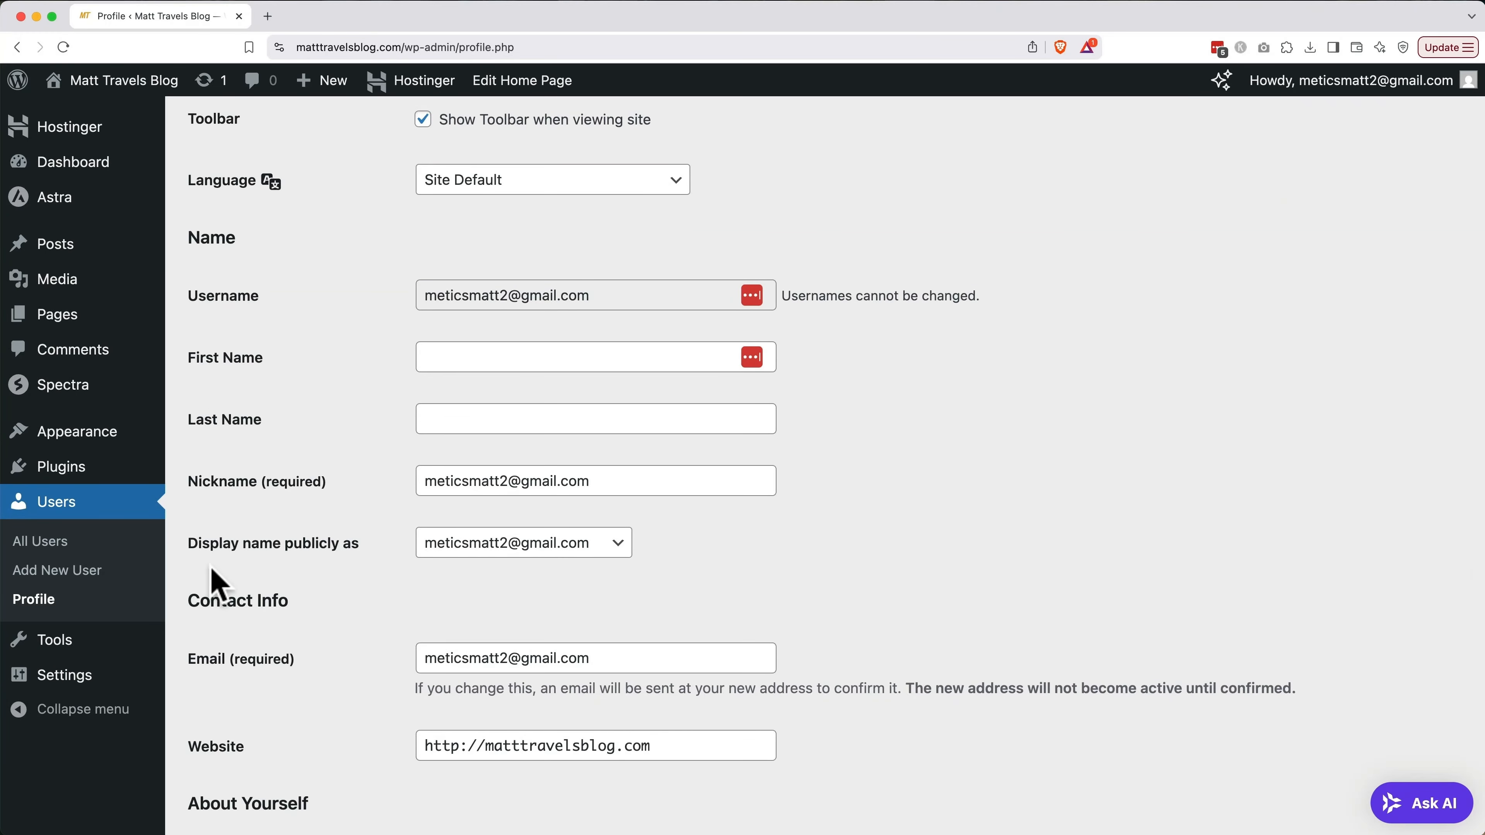
left_click(485, 481)
key("super+a")
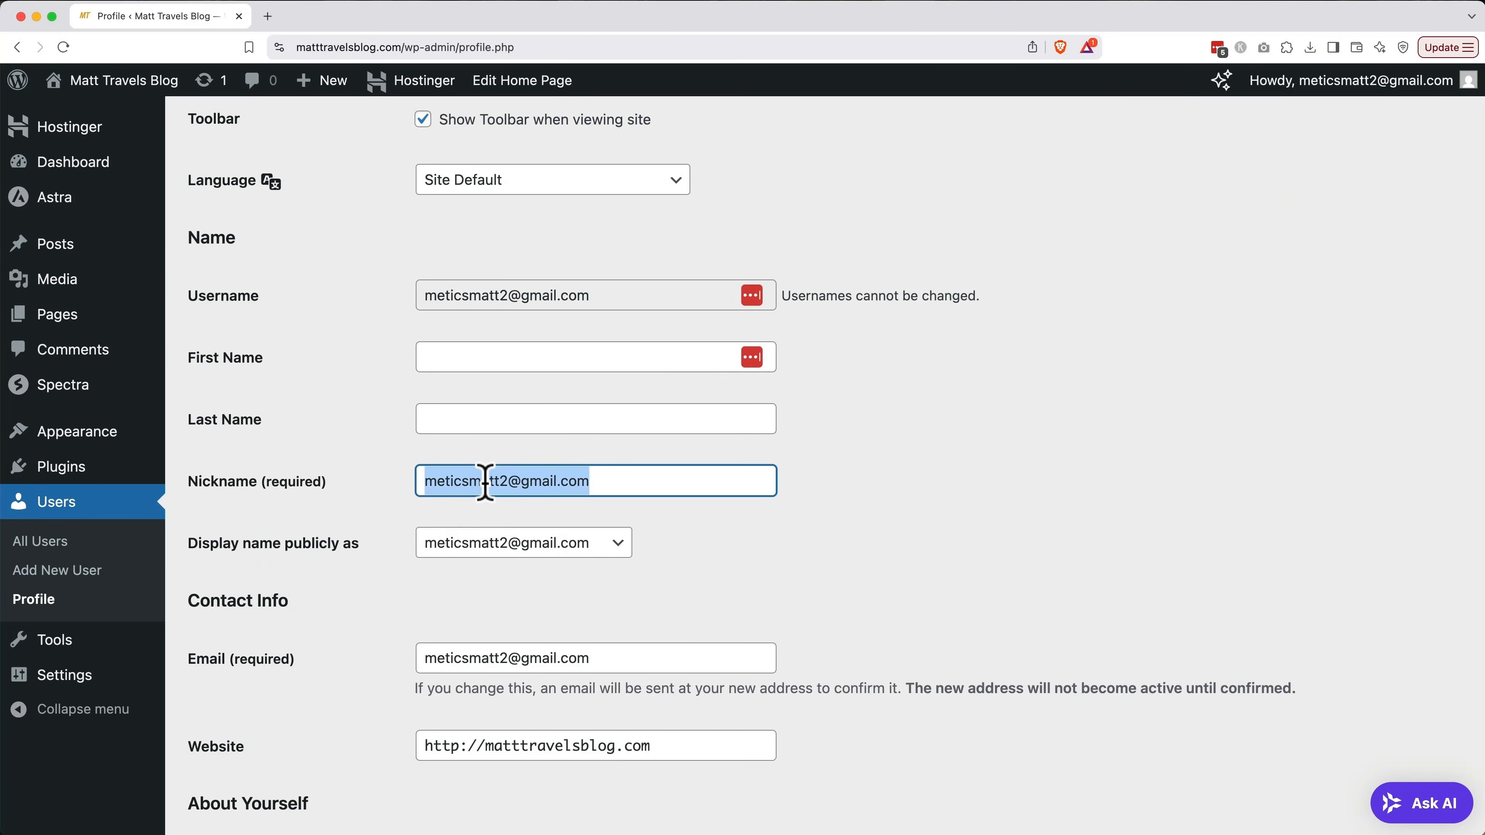
type("Matt")
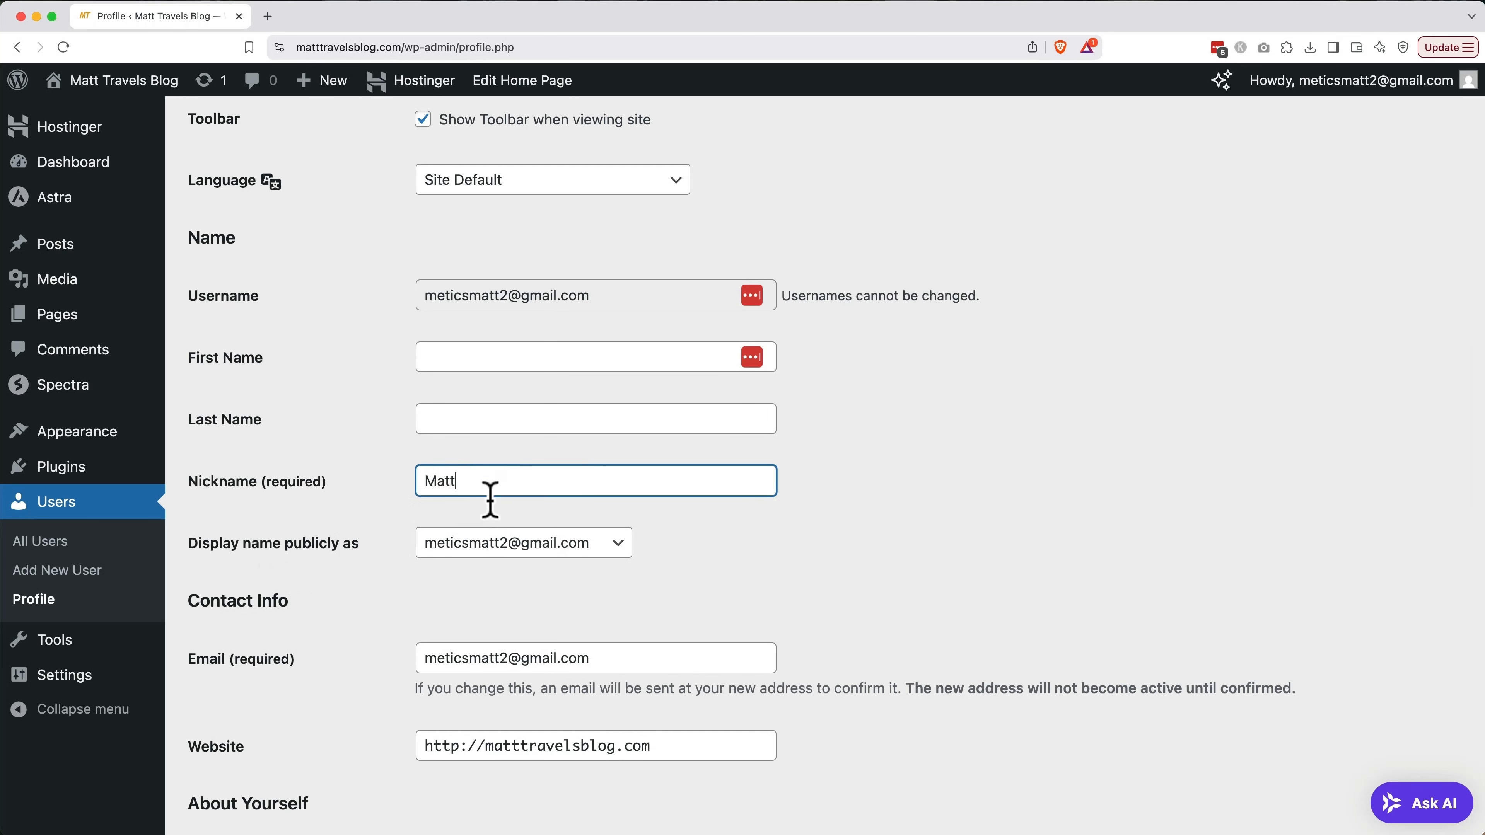
left_click(500, 550)
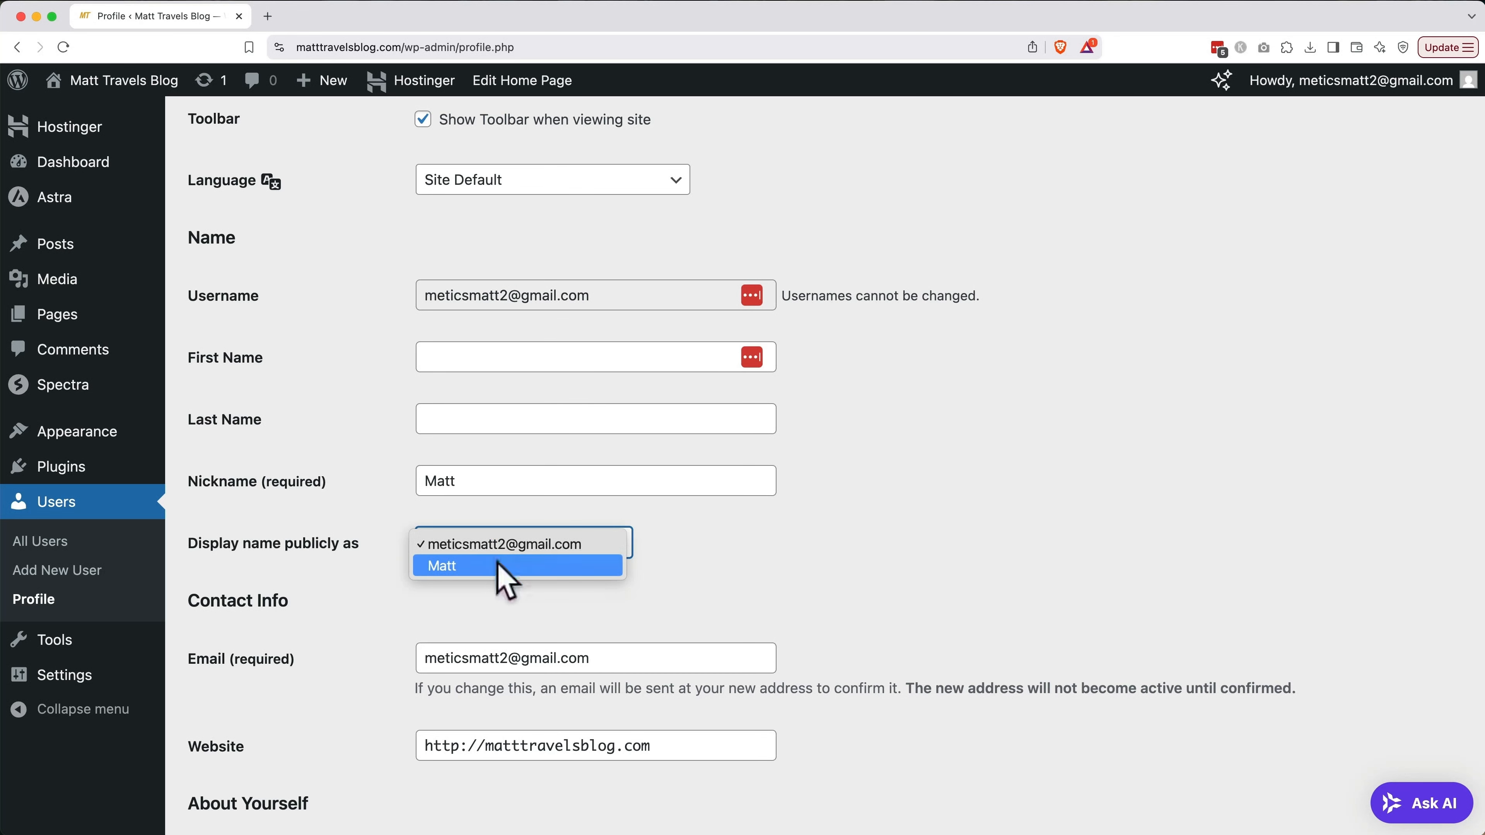
left_click(500, 565)
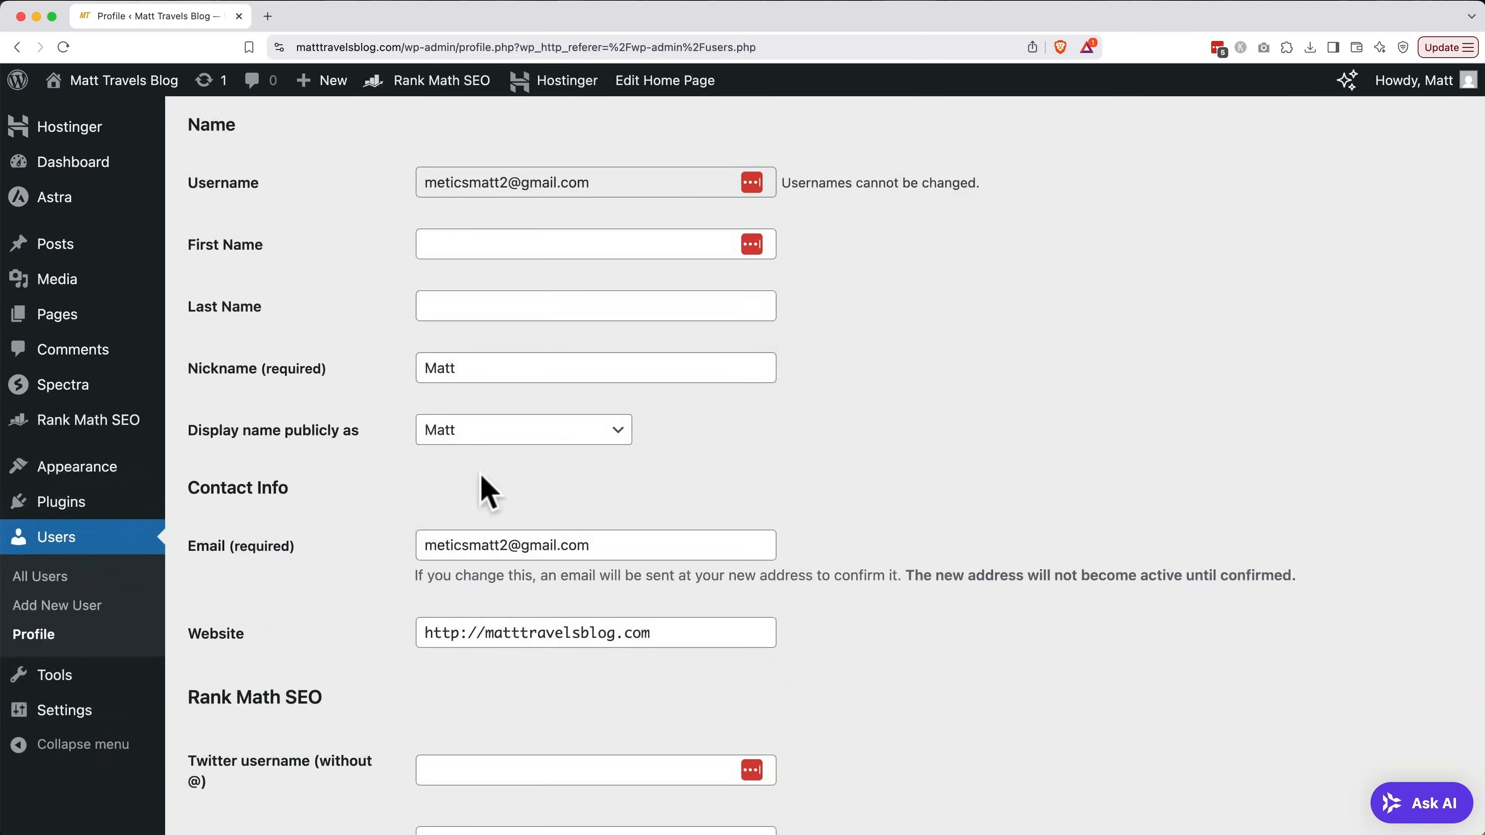
Enter Twitter username 'matttravelsblog' and Facebook URL 'facebook.com/matttravelsblog' in the Rank Math profile fields
scroll(488, 492, "down", 7)
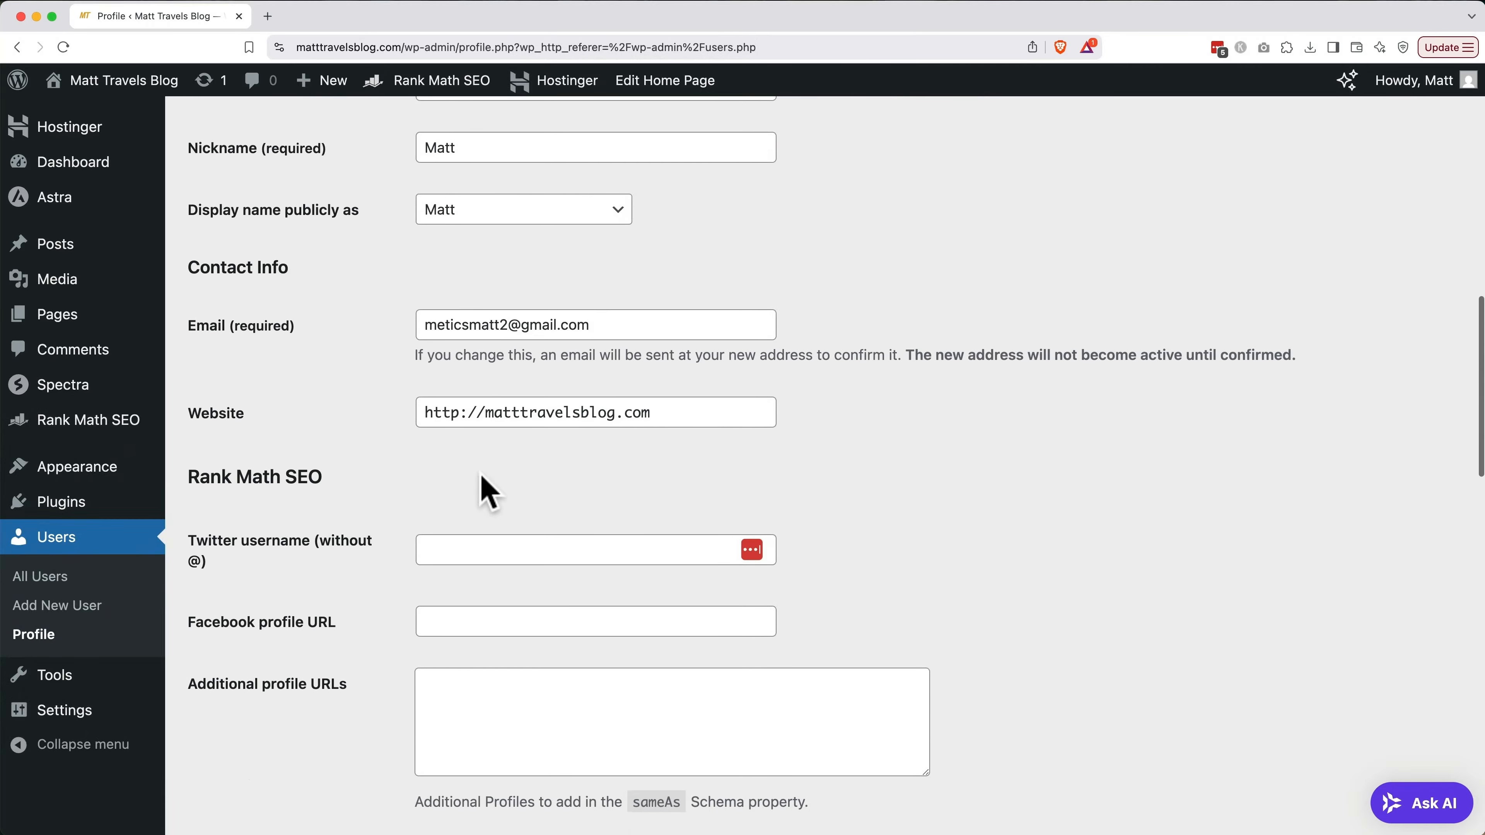
scroll(480, 473, "down", 3)
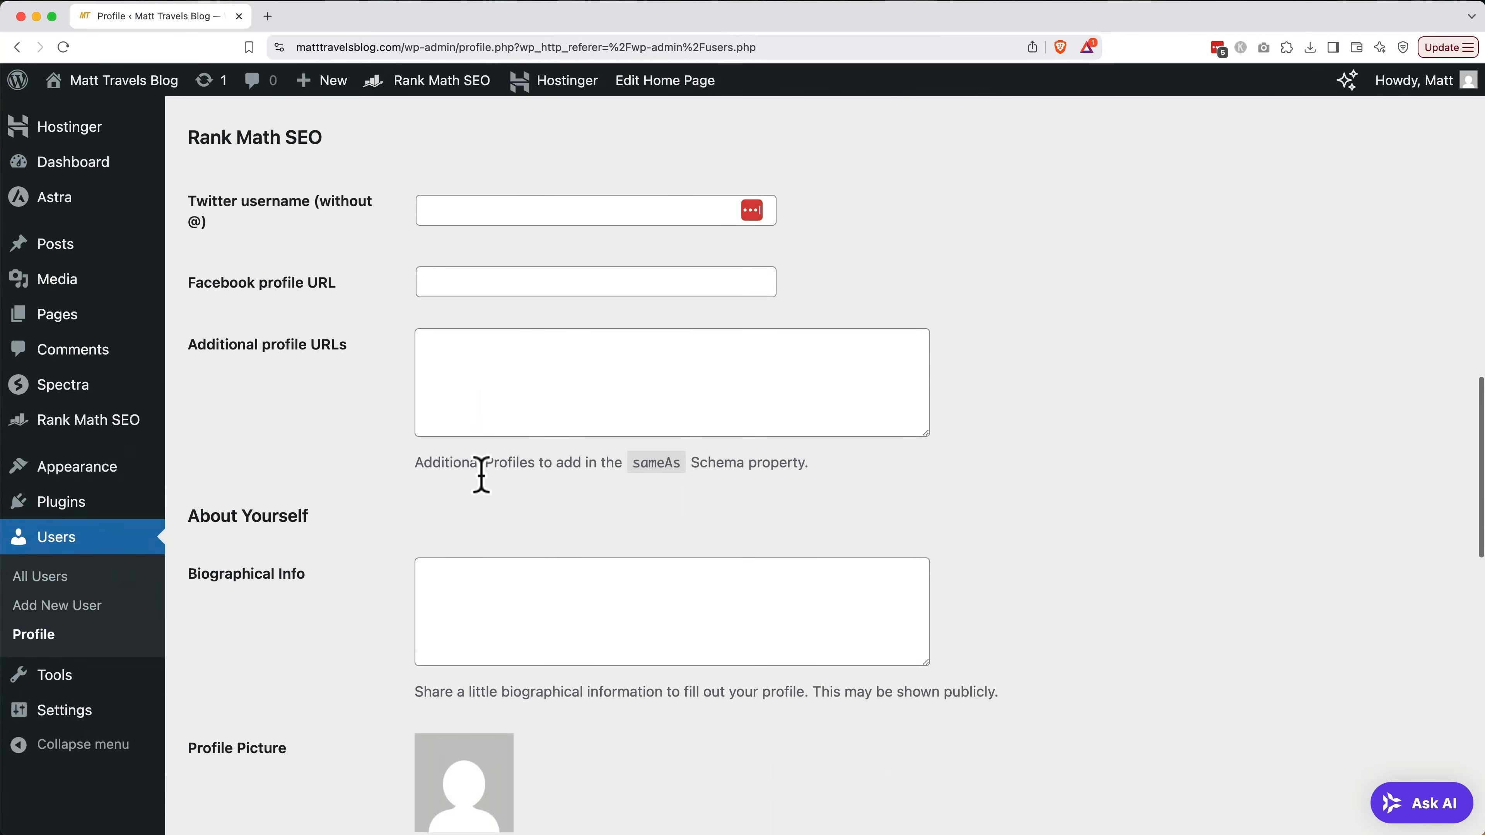
left_click(497, 202)
type("matttravelsblog")
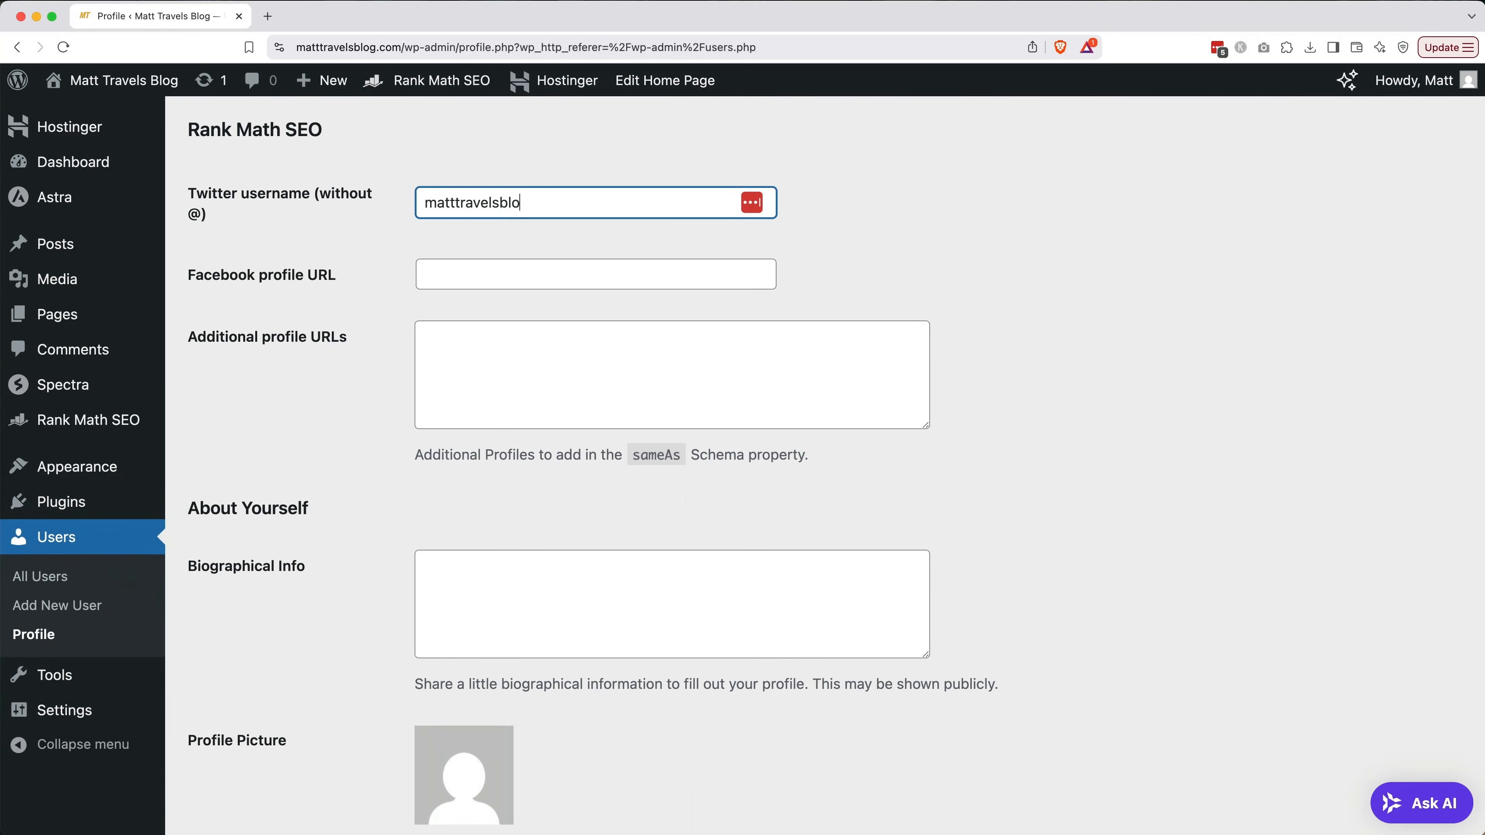
key("Tab")
type("facebook.com/matttravelsblog")
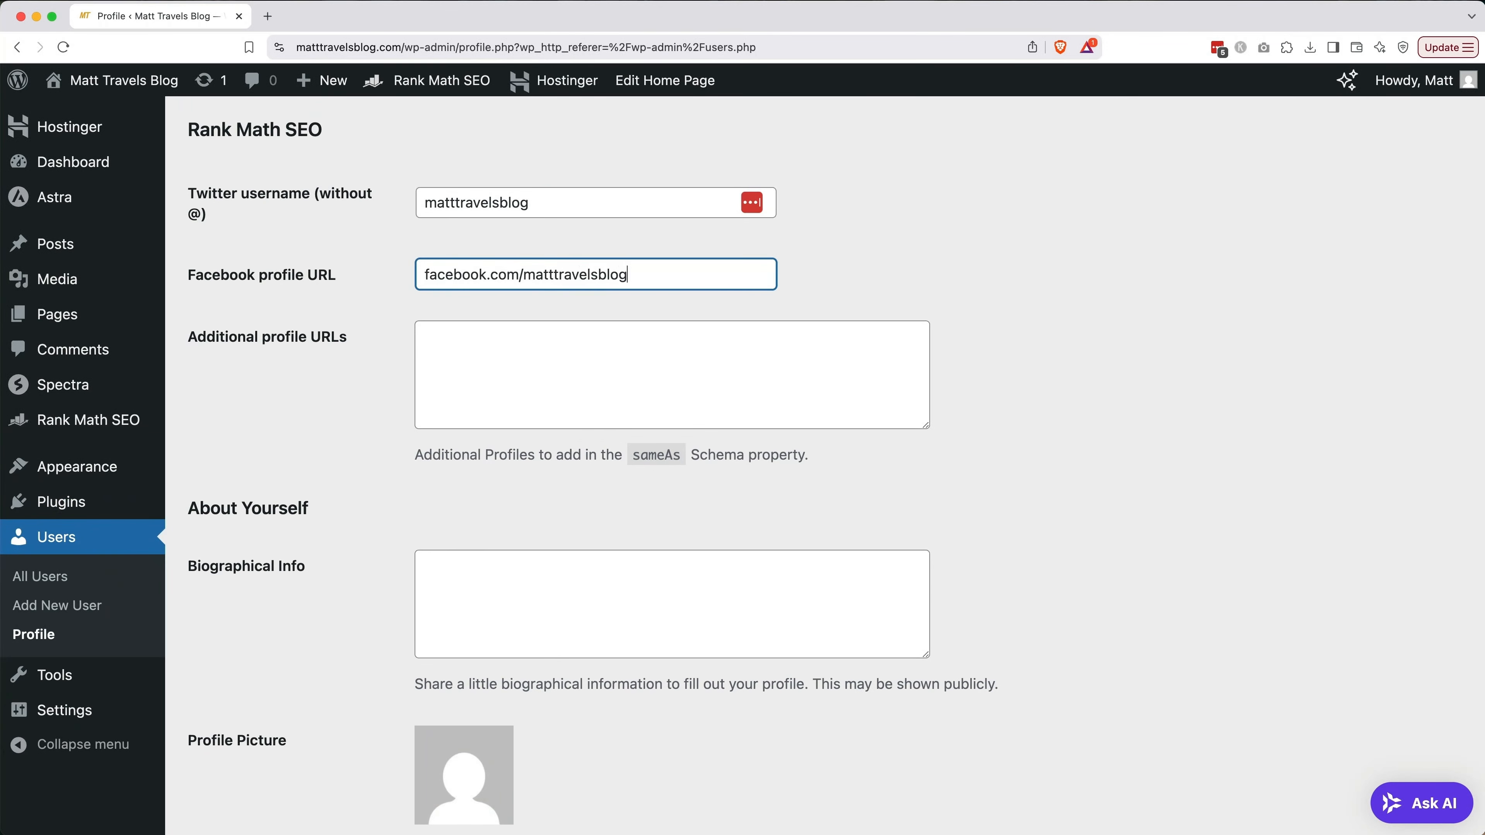
key("Tab")
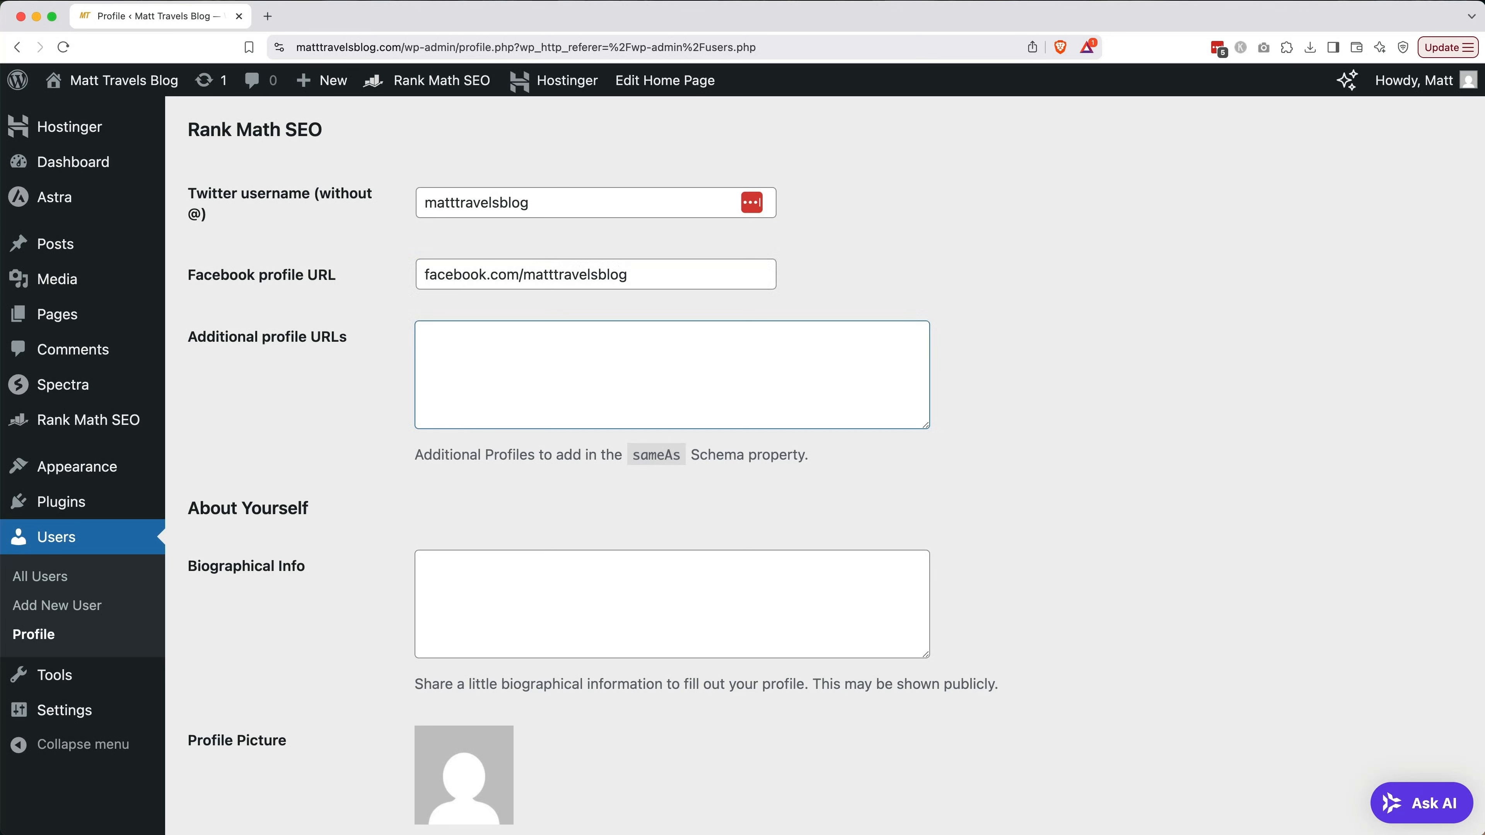
scroll(570, 393, "down", 4)
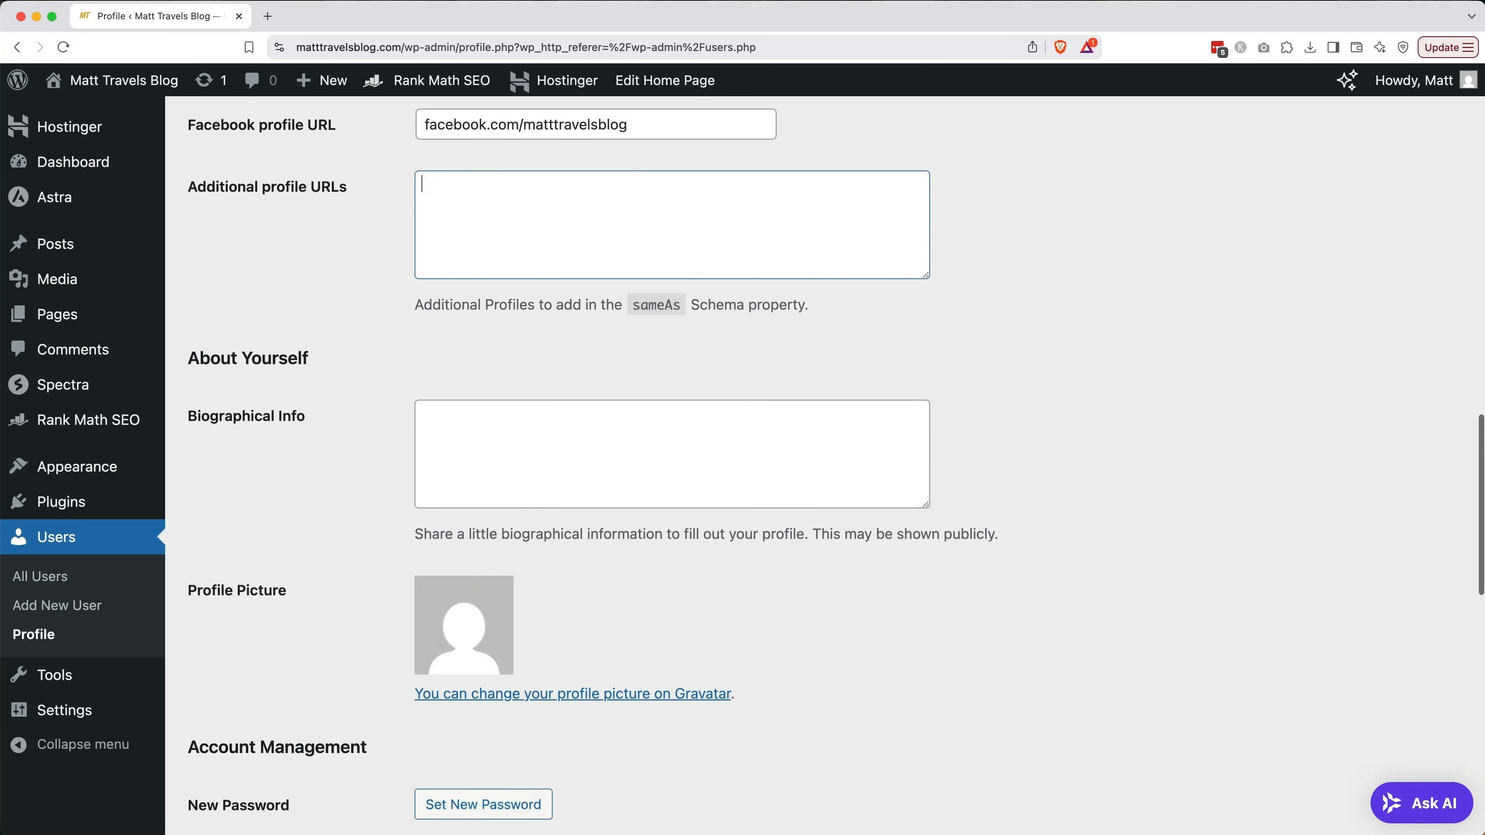
left_click(570, 408)
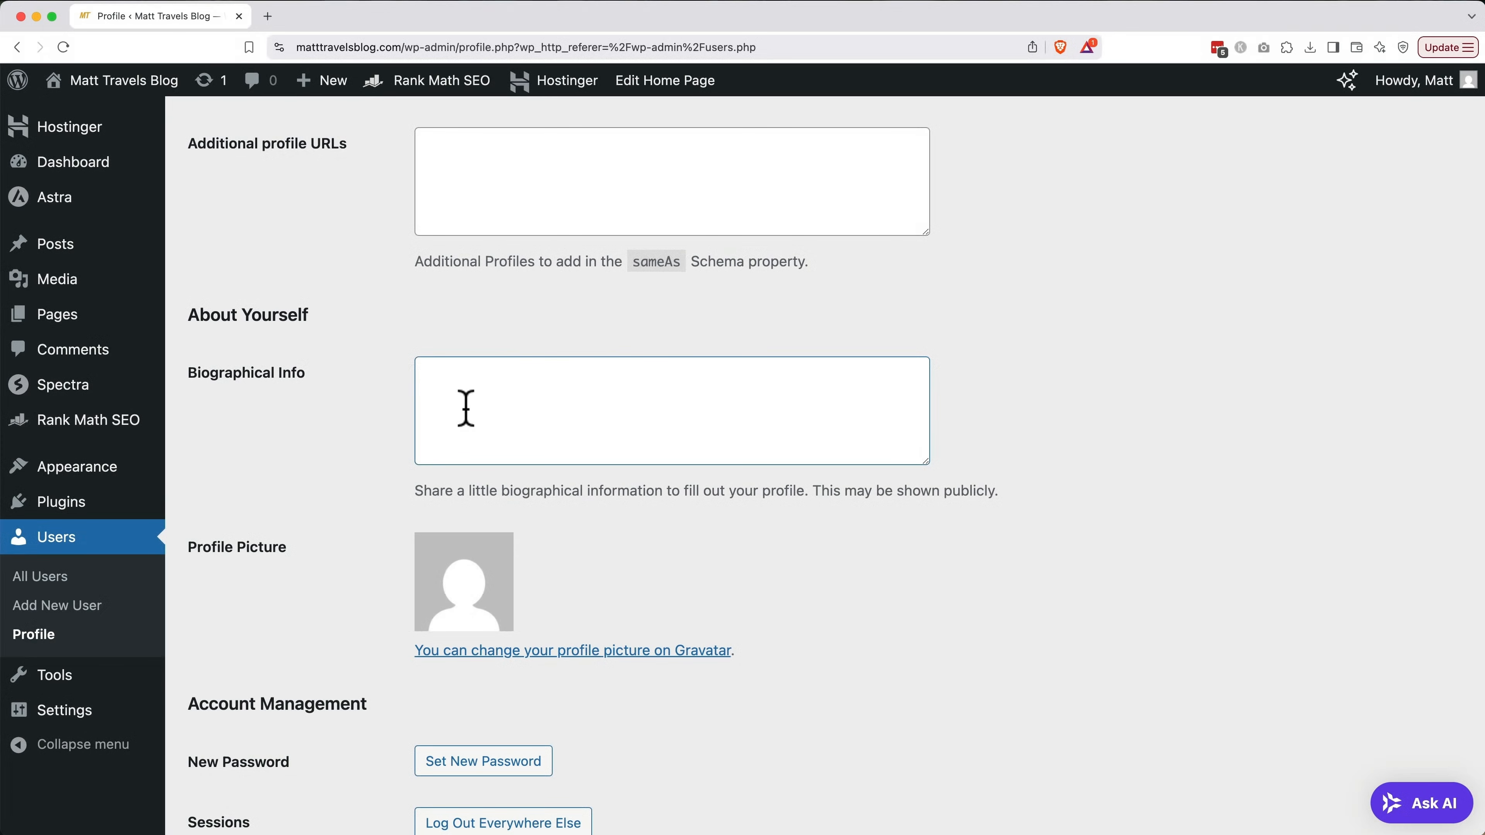
Paste the prepared travel biography paragraph into Biographical Info
type("Hey! I’m a digital nomad traveling the world on a budget—sometimes by plane, often by road. I started this blog to document the journey and share practical tips I’ve picked up along the way. From international adventures to cross-country road trips, I’m here to help you travel smarter, spend less, and explore more. Based in the U.S., but rarely standing still.")
scroll(466, 400, "up", 1)
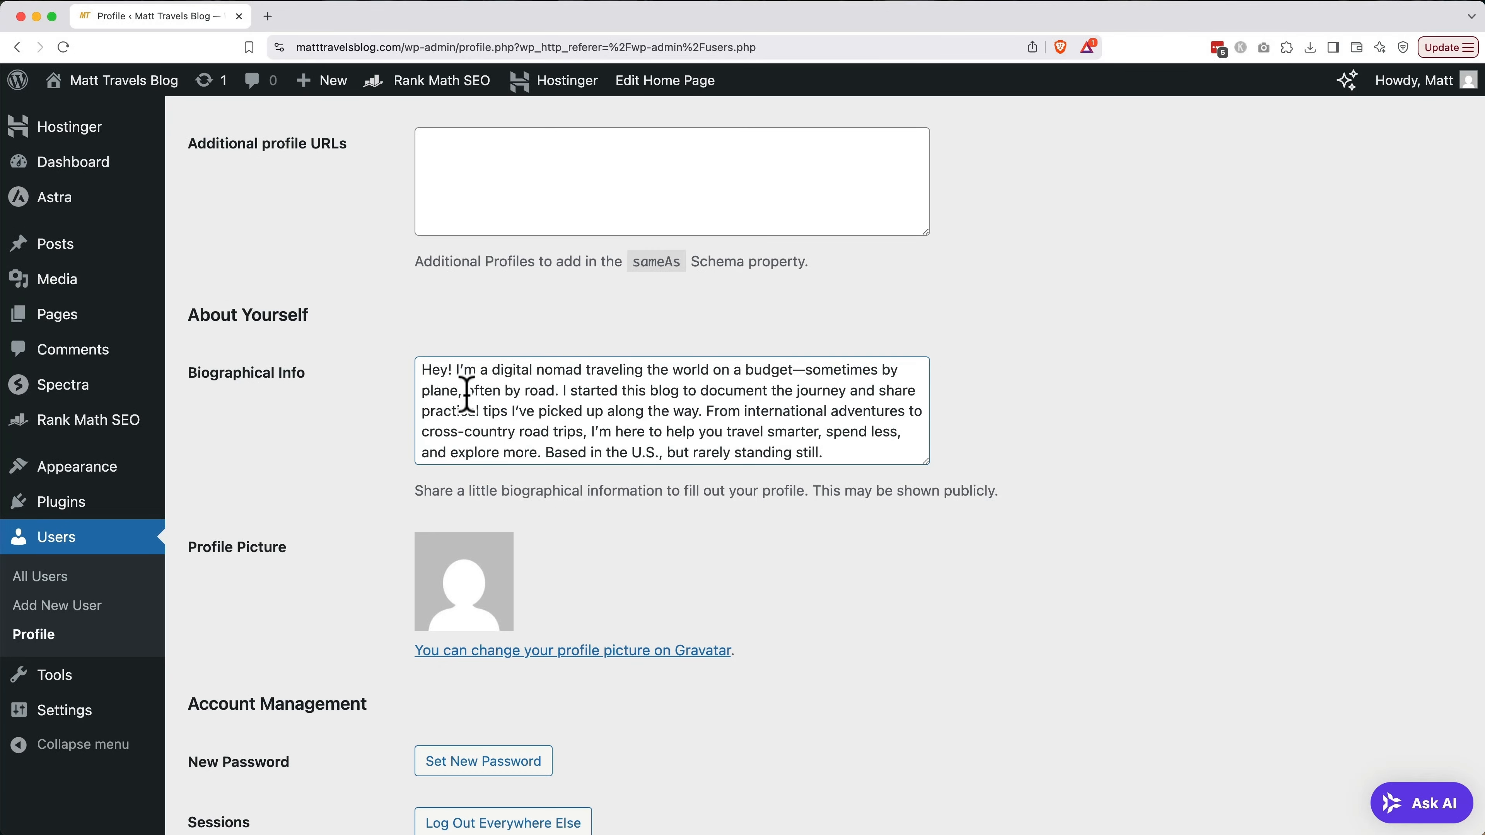
scroll(392, 556, "down", 10)
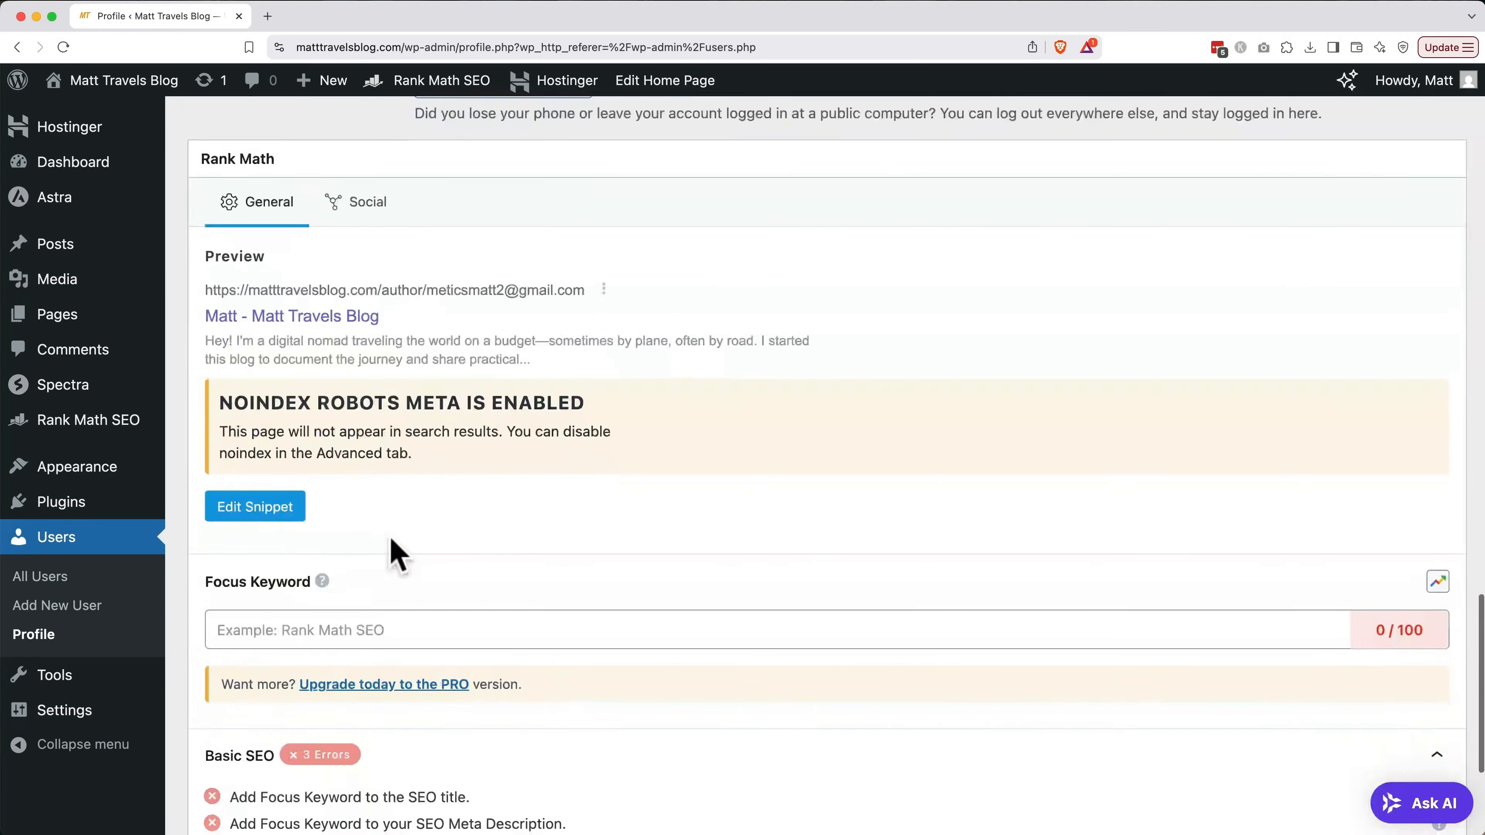
scroll(391, 555, "down", 1)
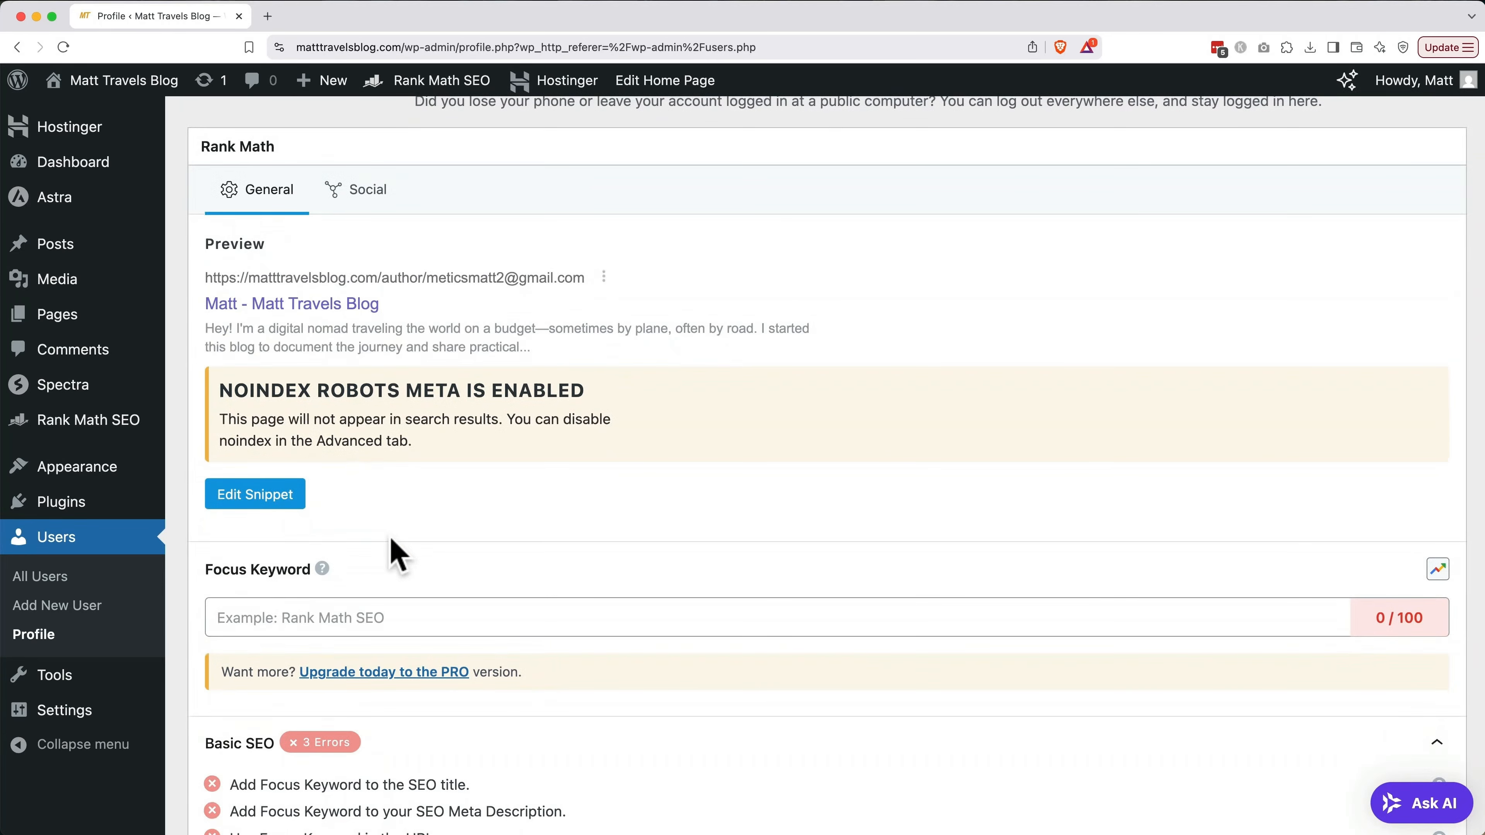
Add 'Matt' as the Rank Math focus keyword and review the Basic SEO results
left_click(417, 621)
type("Matt")
key("Return")
scroll(728, 720, "down", 5)
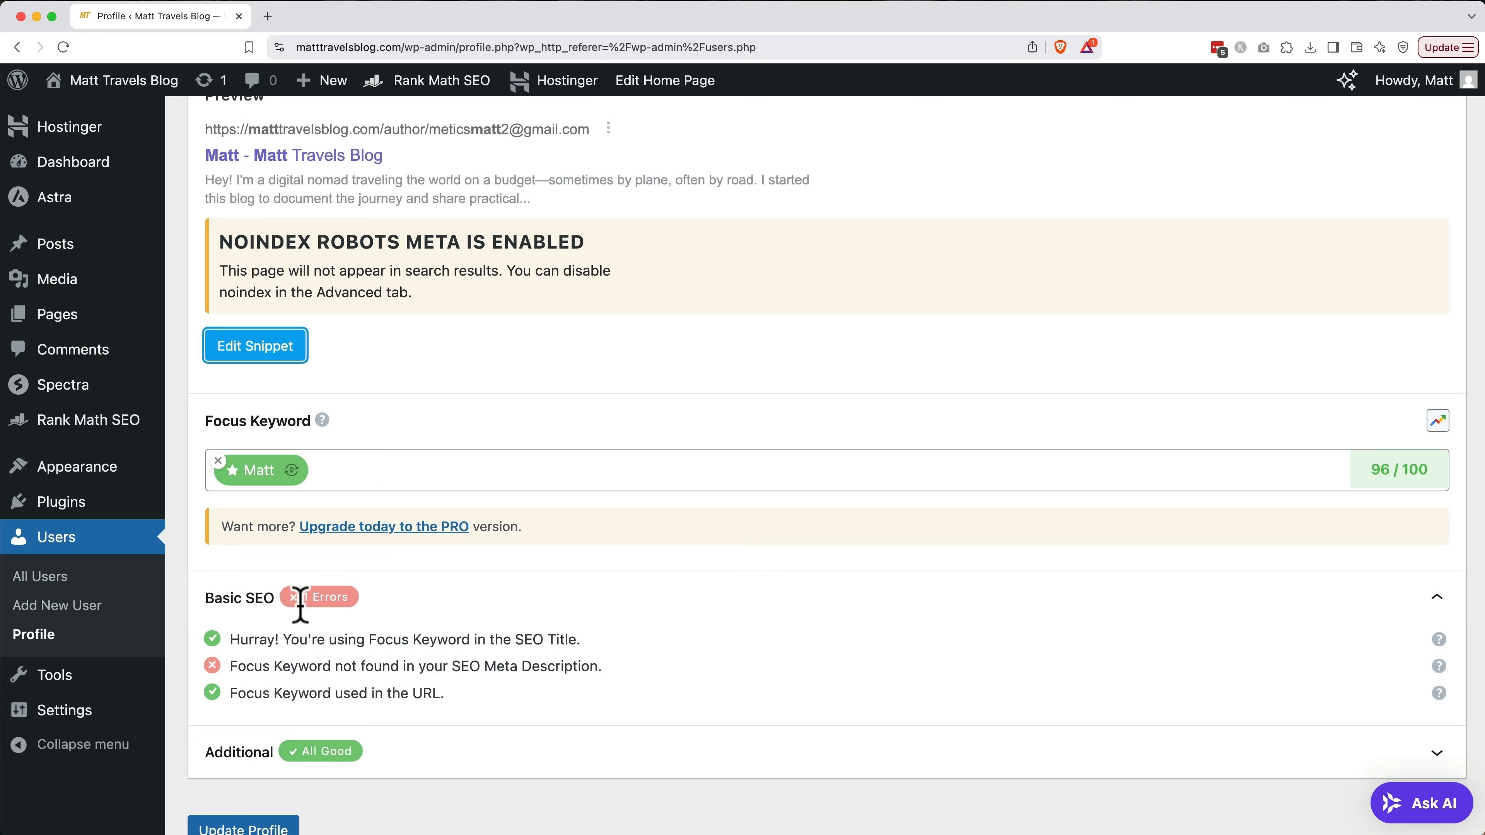
scroll(265, 481, "up", 1)
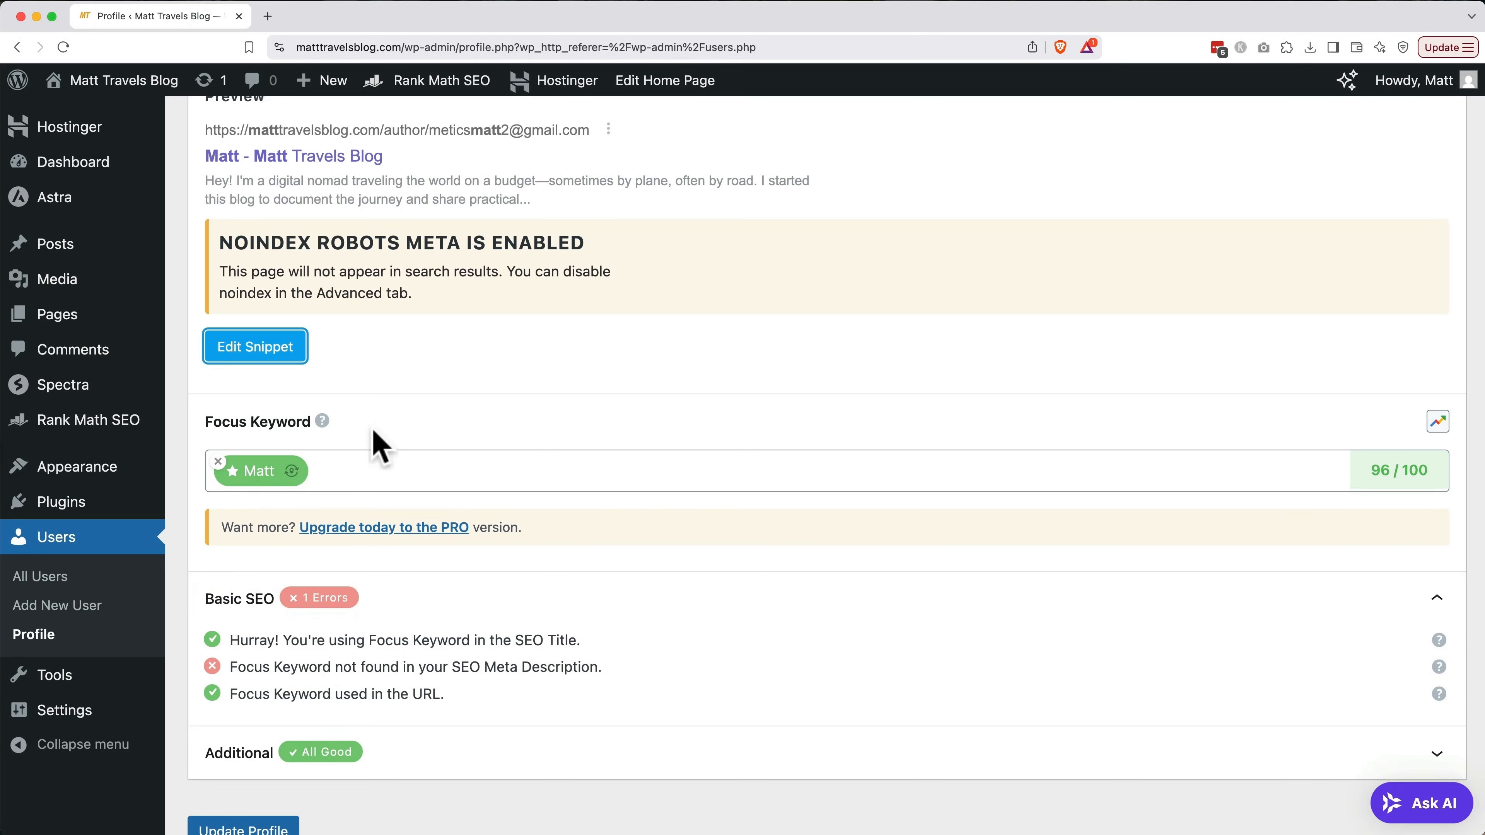
scroll(374, 441, "up", 10)
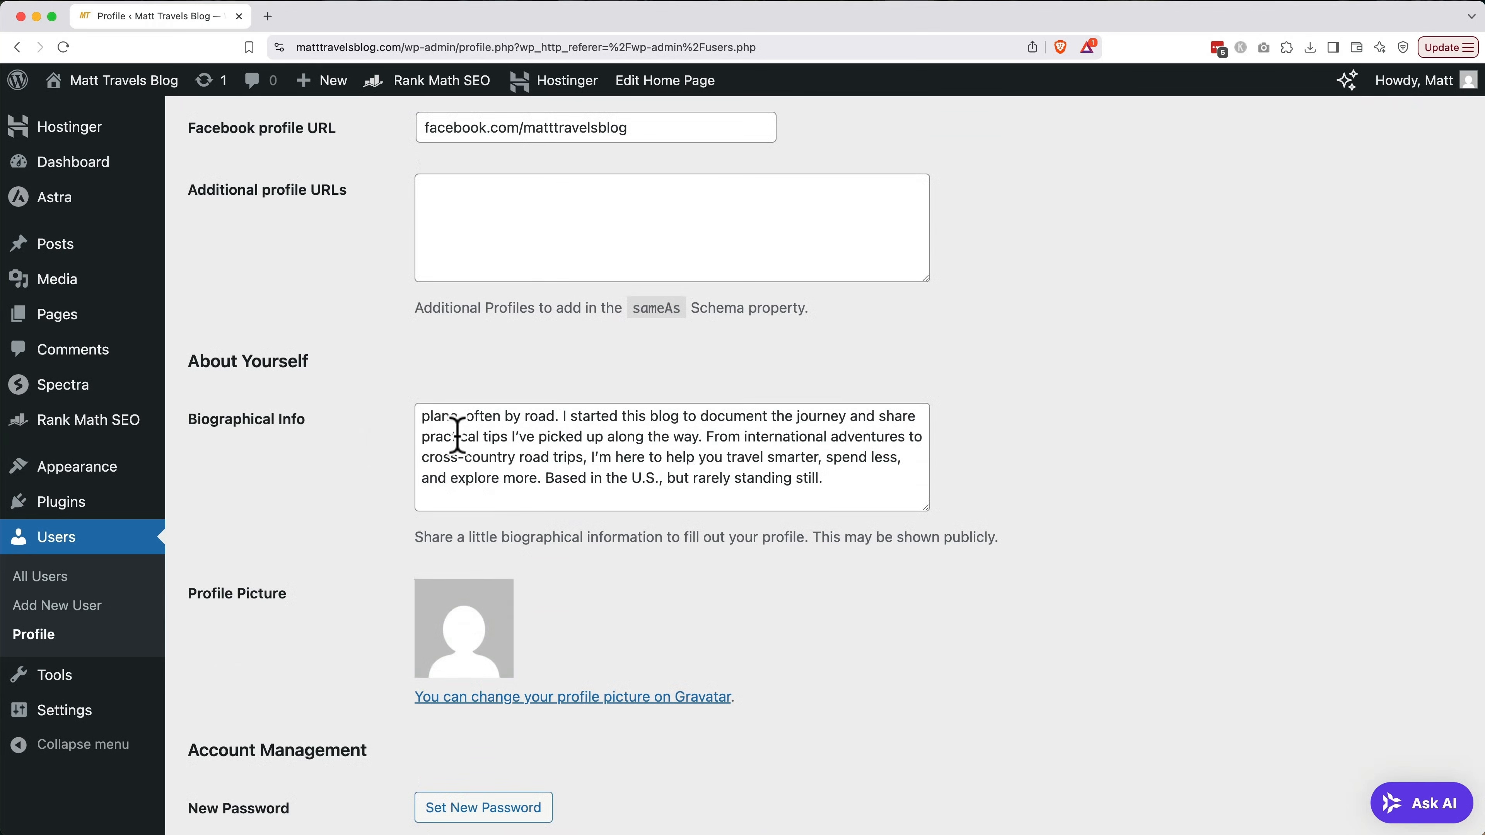
scroll(444, 418, "up", 1)
Insert 'Matt,' into the biography text
left_click(479, 411)
type("Matt, a digital nomad traveling the world on a budget—sometimes")
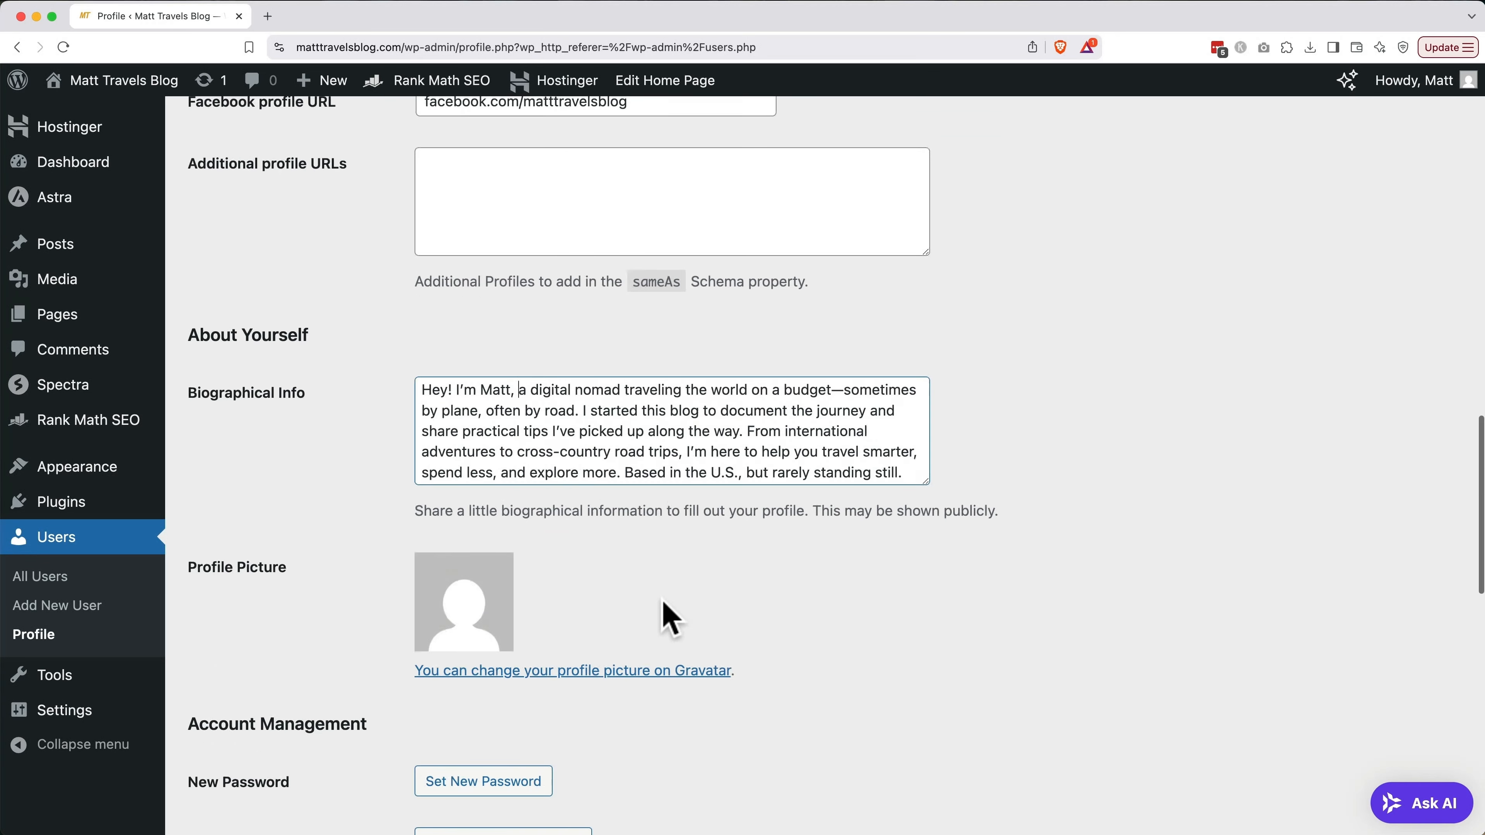
scroll(662, 602, "down", 12)
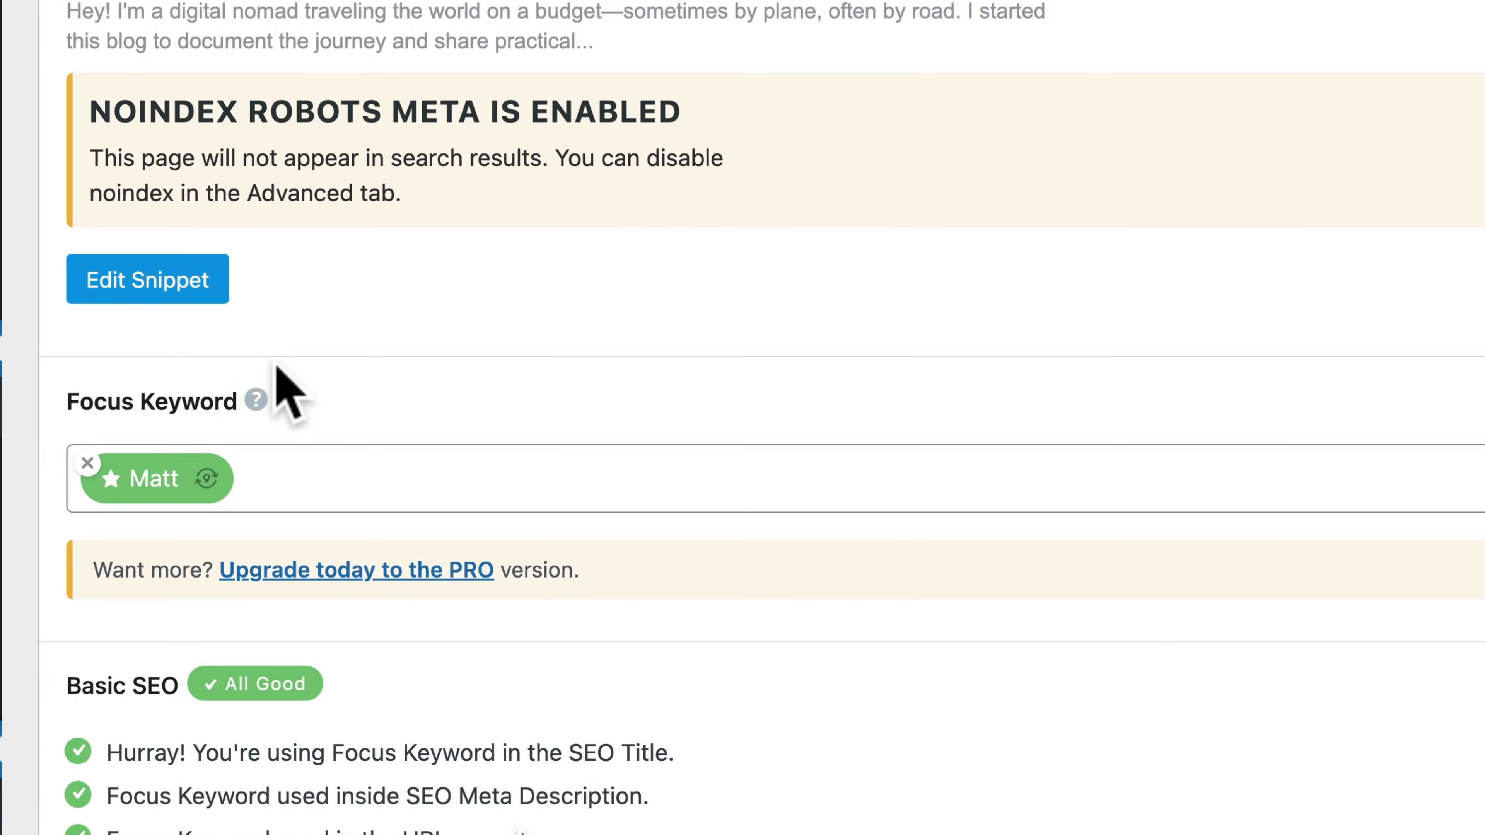
Replace the search snippet permalink with 'matt' and close the Preview Snippet Editor
left_click(193, 285)
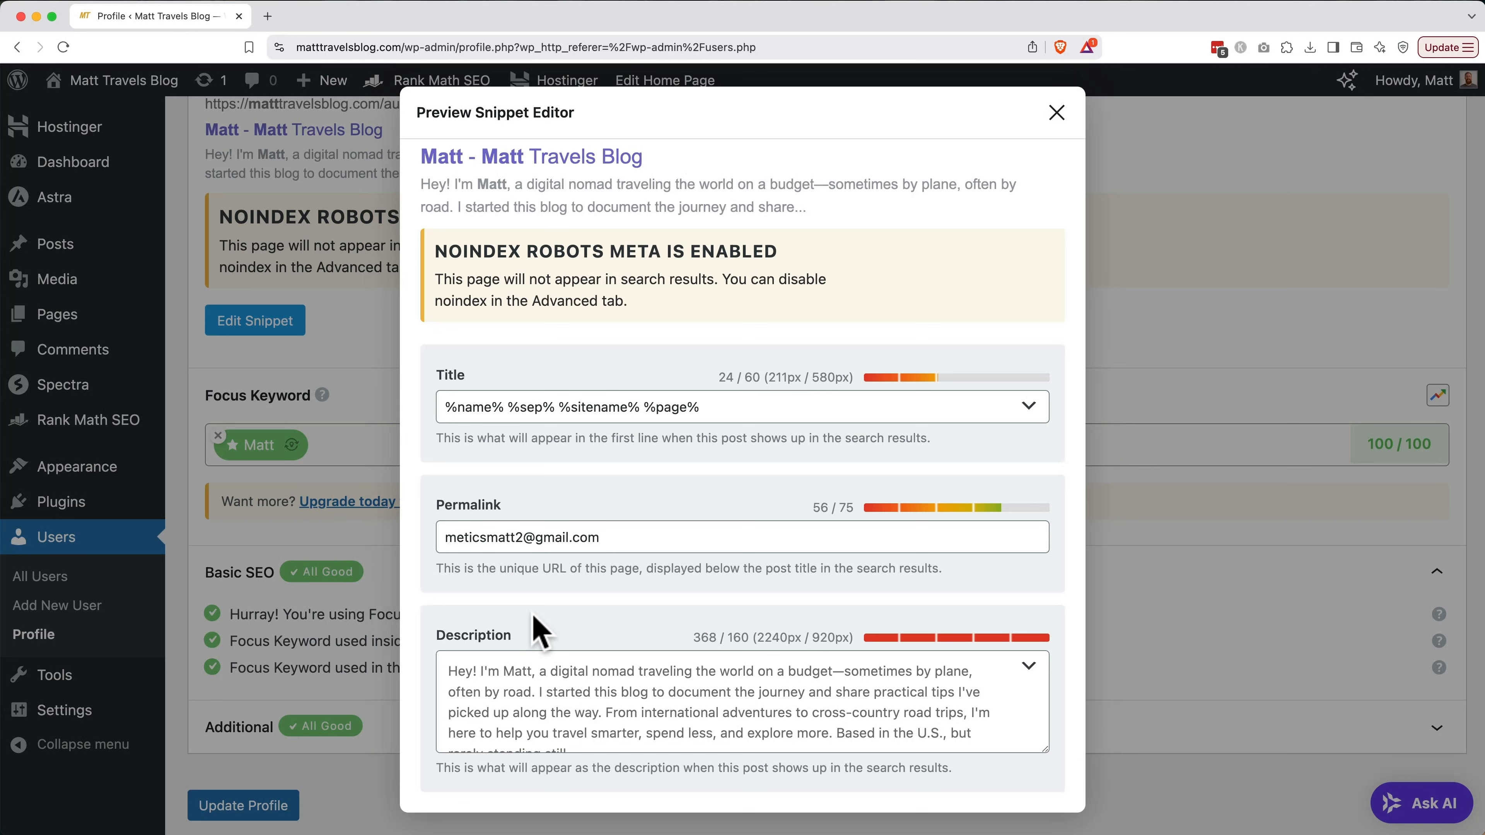
triple_click(626, 537)
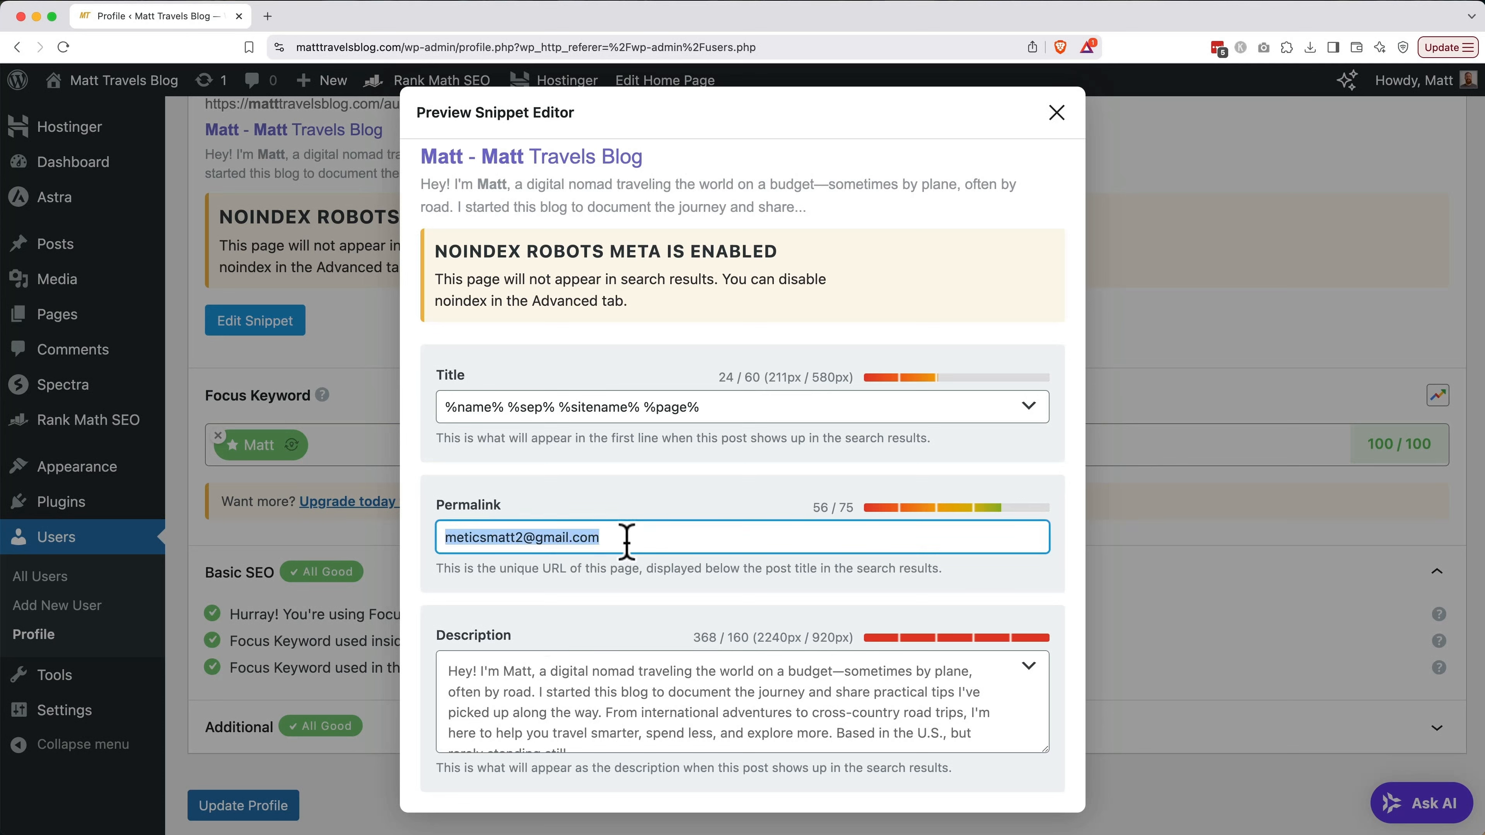
type("matt")
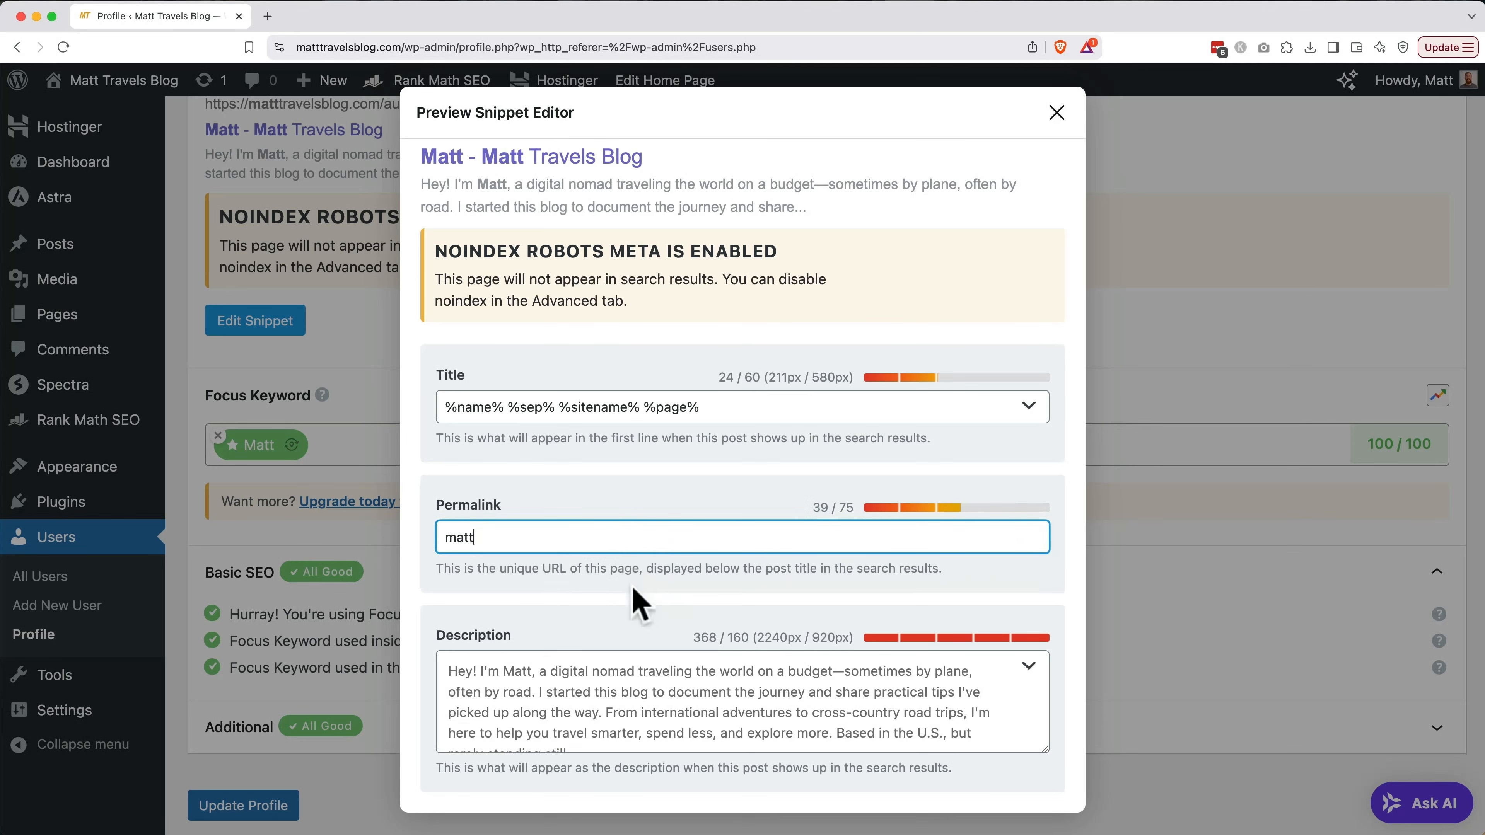
left_click(1059, 112)
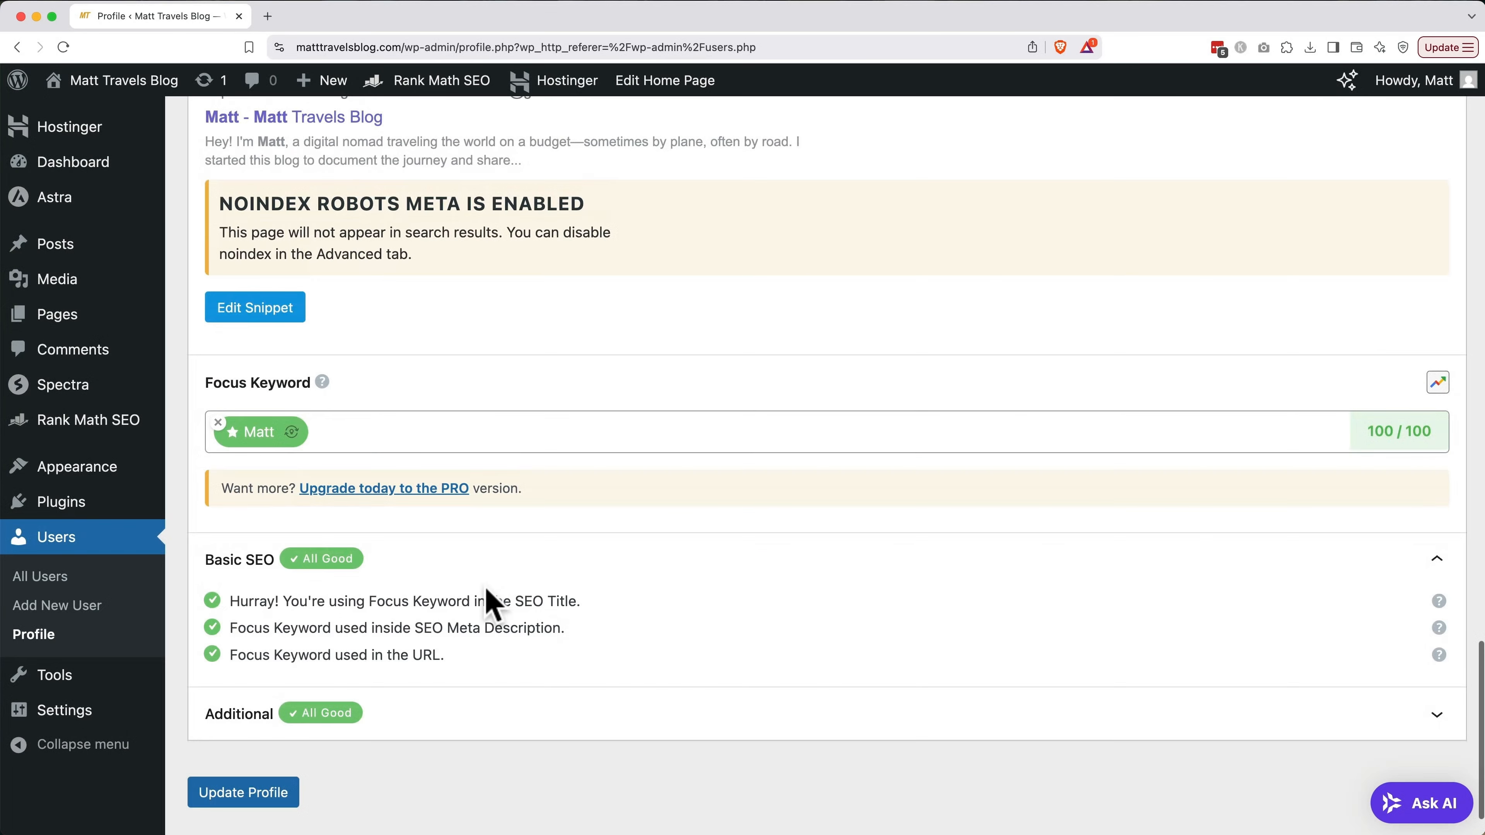
scroll(491, 603, "up", 15)
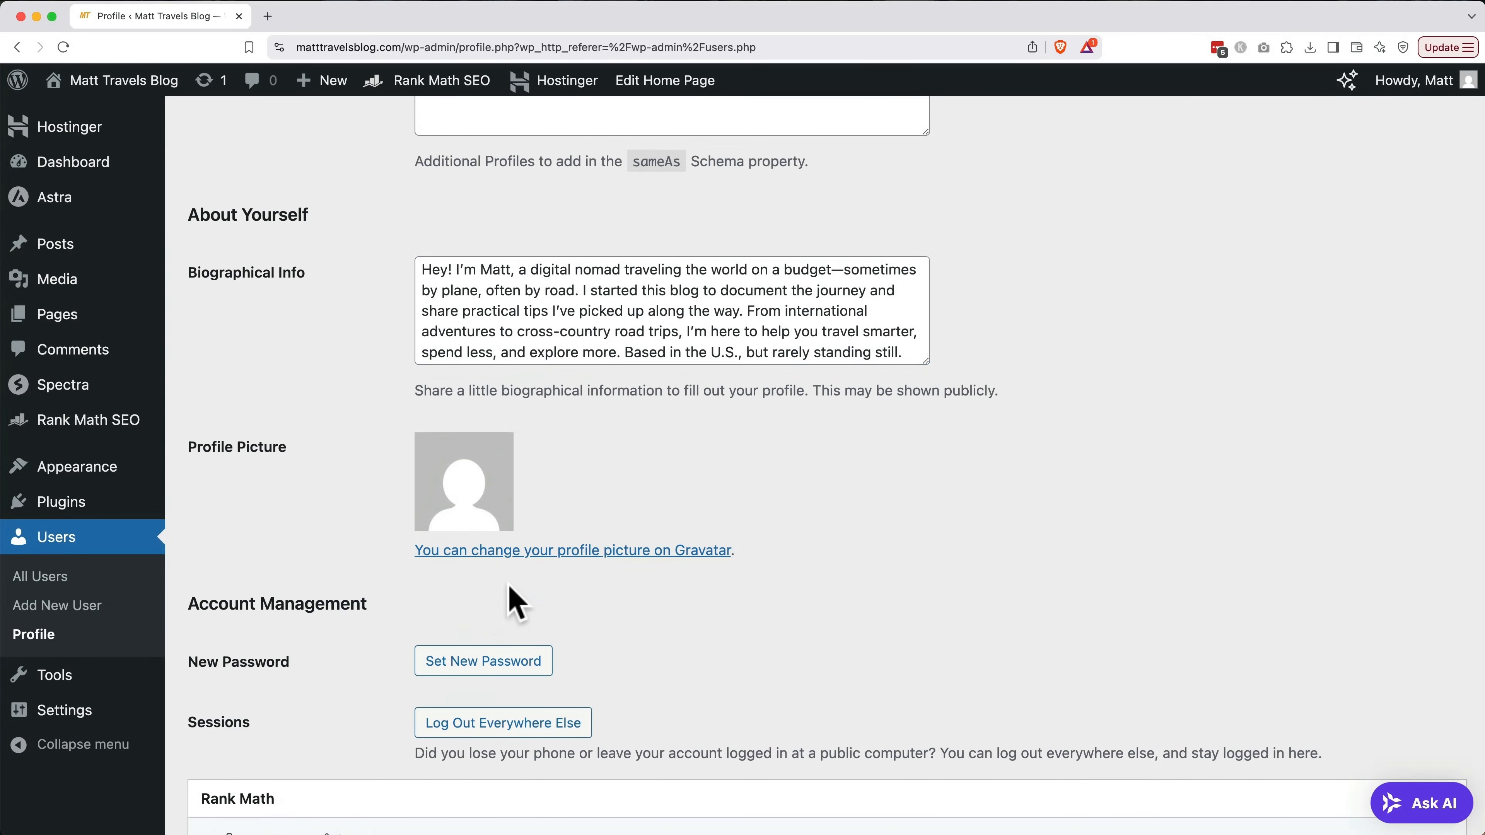
Go to gravatar.com and sign up with the account e-mail and its verification code
key("super+t")
type("gravatar")
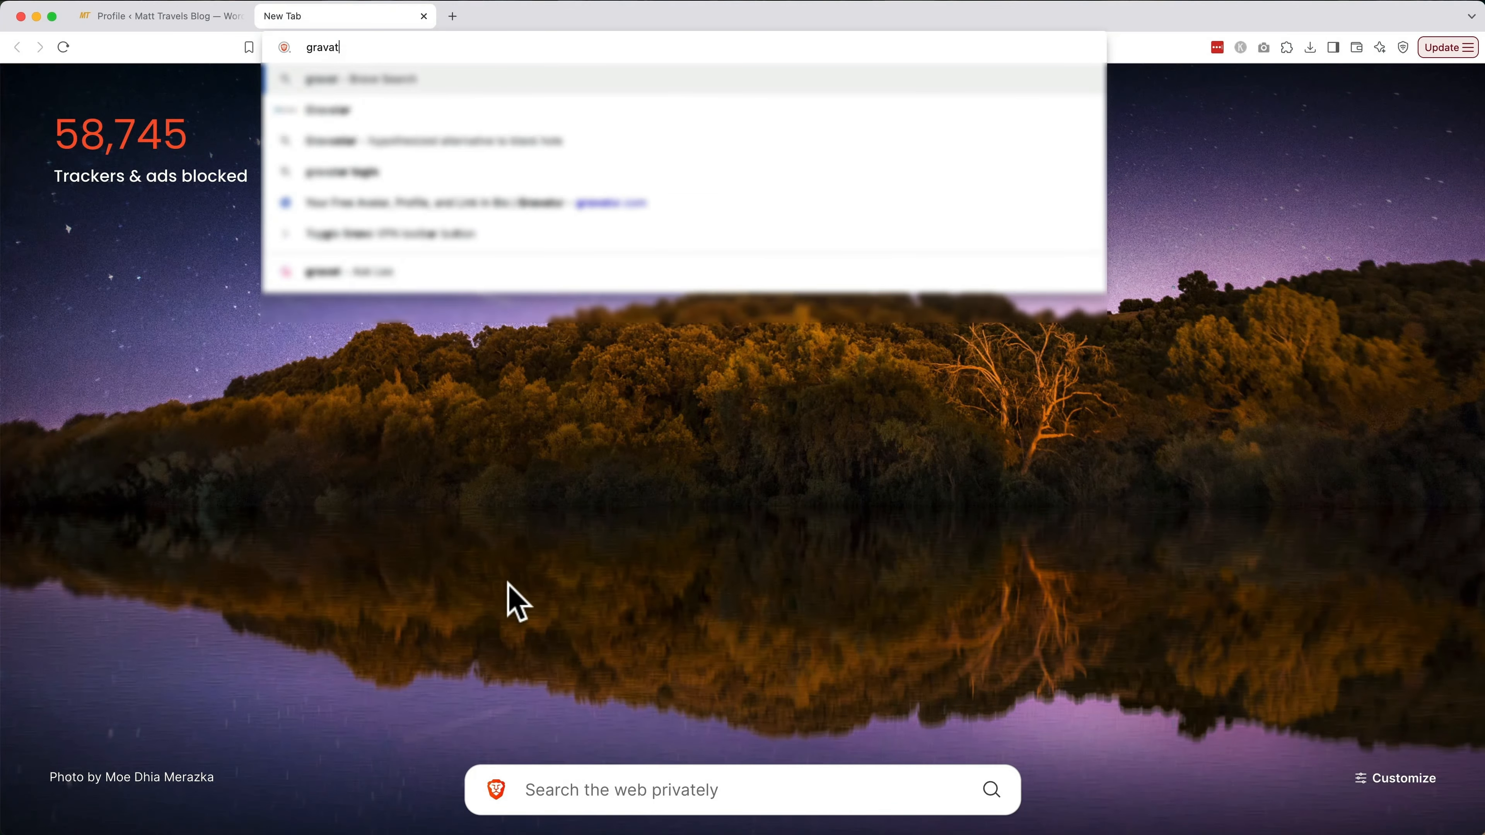
type(".com")
key("Return")
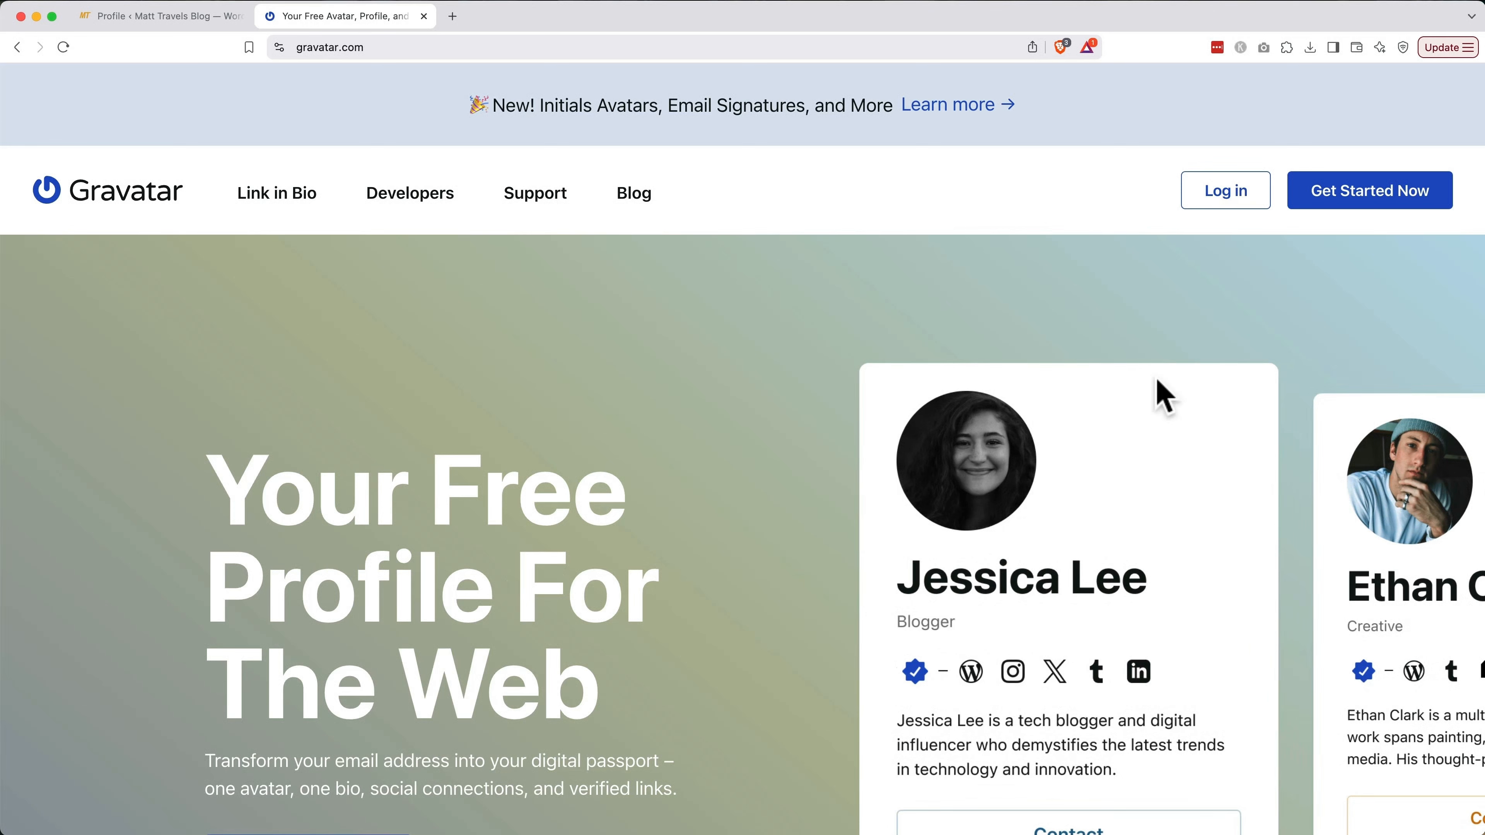
left_click(1336, 202)
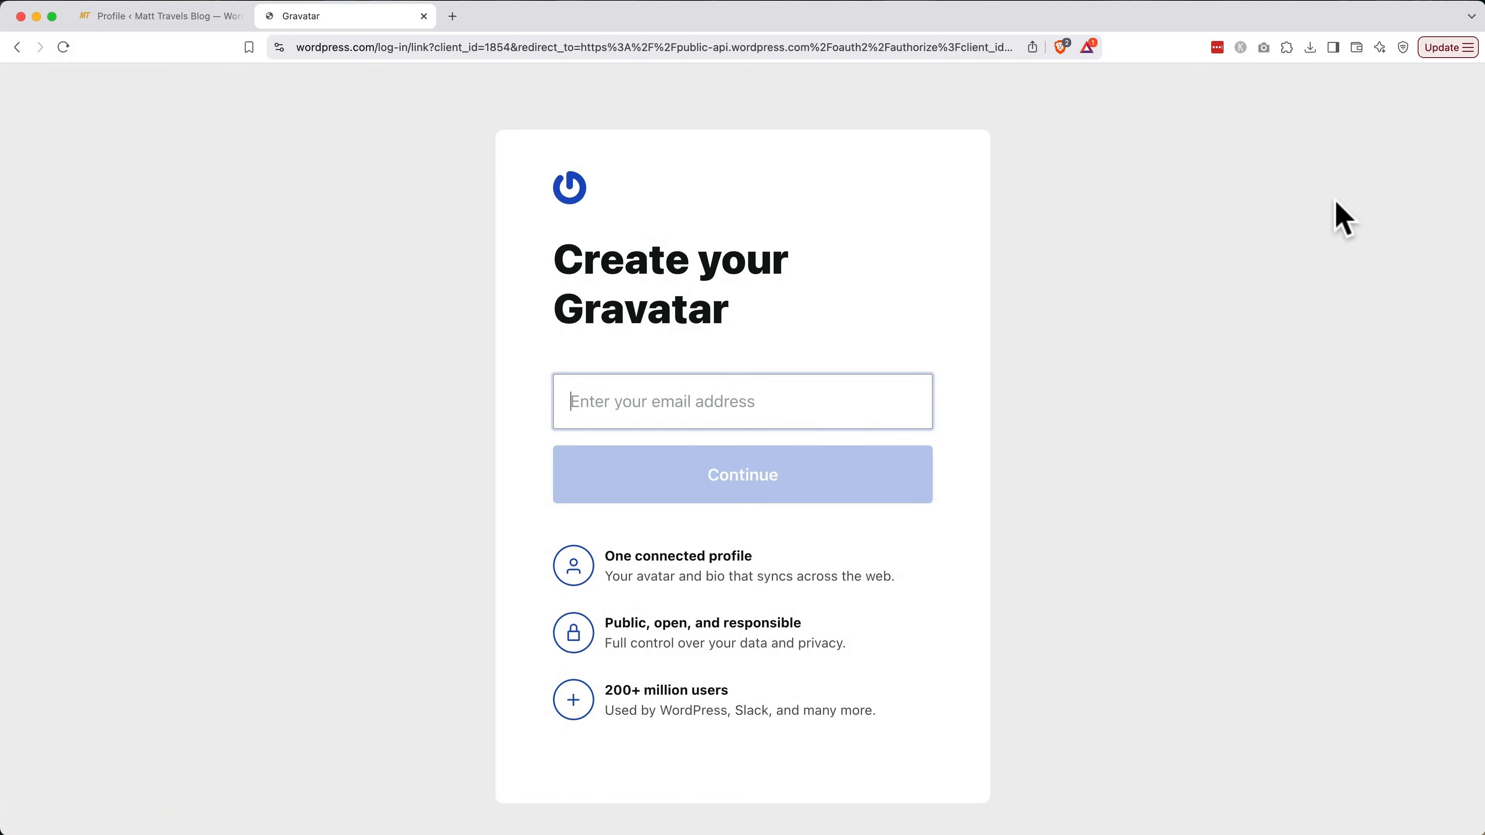
left_click(733, 494)
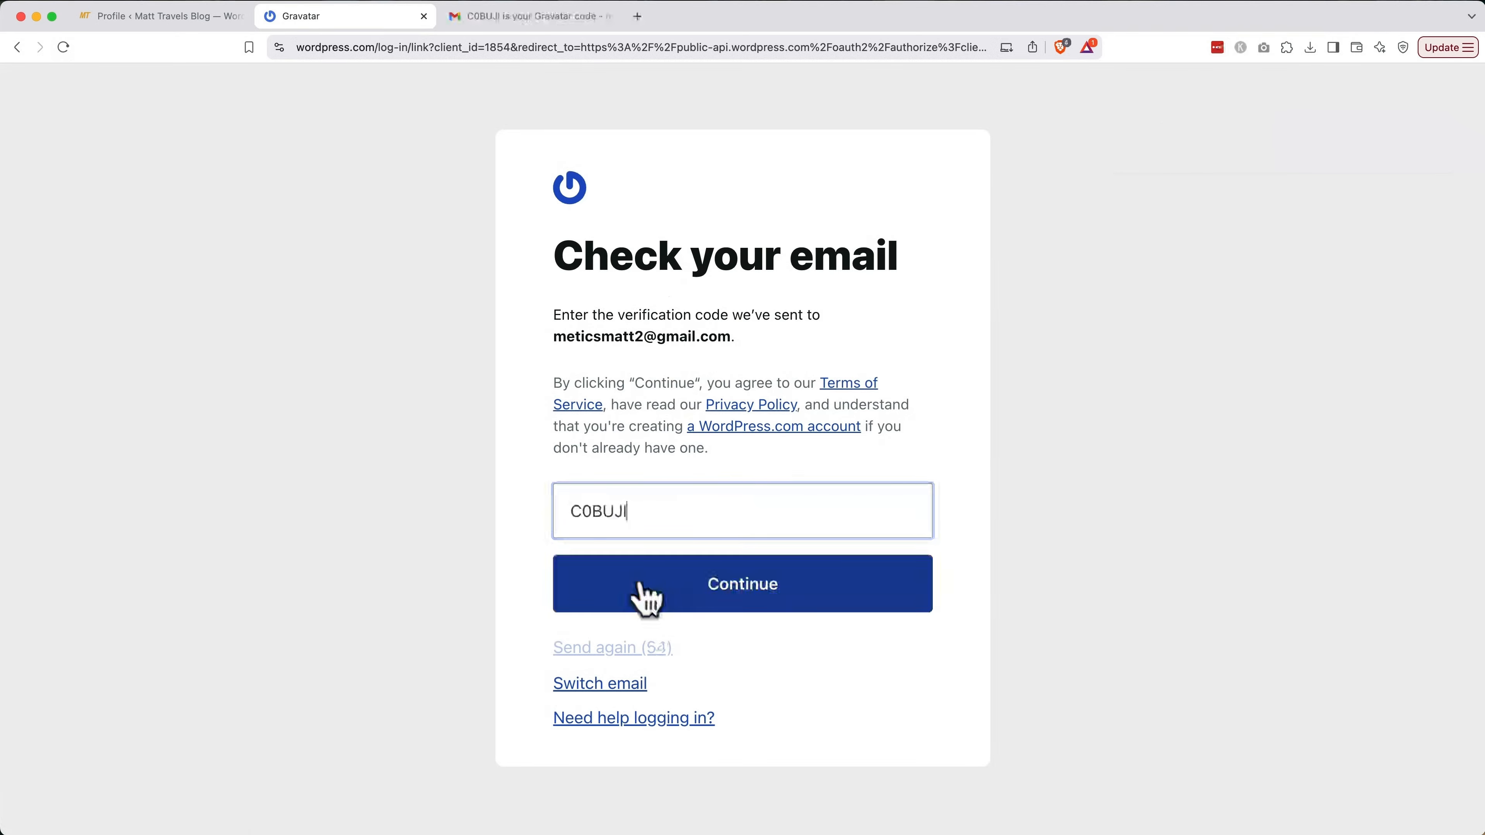
left_click(645, 591)
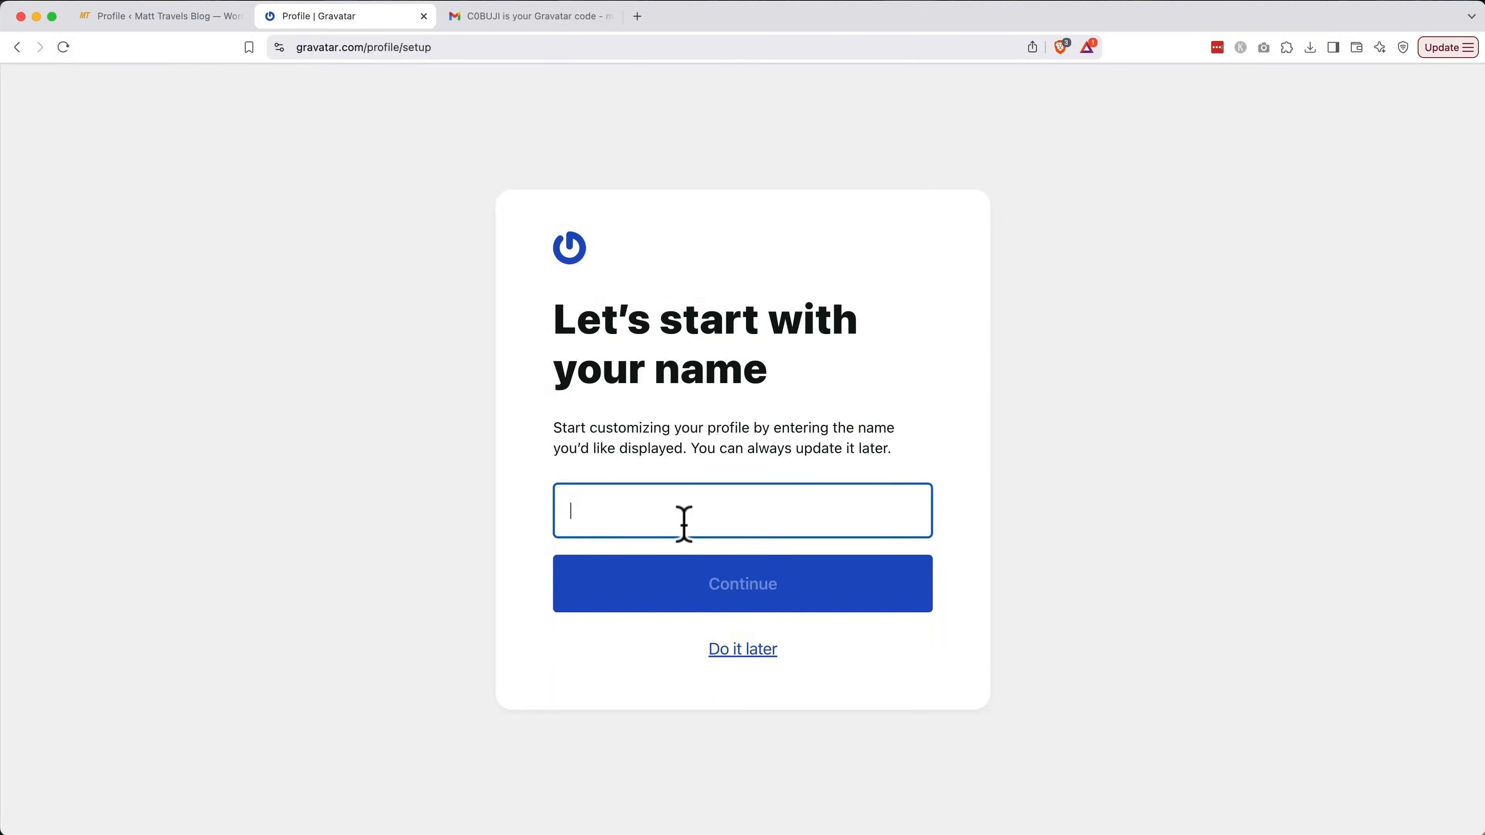
Set the Gravatar name to 'Matt' and upload 'Matt Profile Image.JPG' as the avatar
type("Matt")
left_click(709, 602)
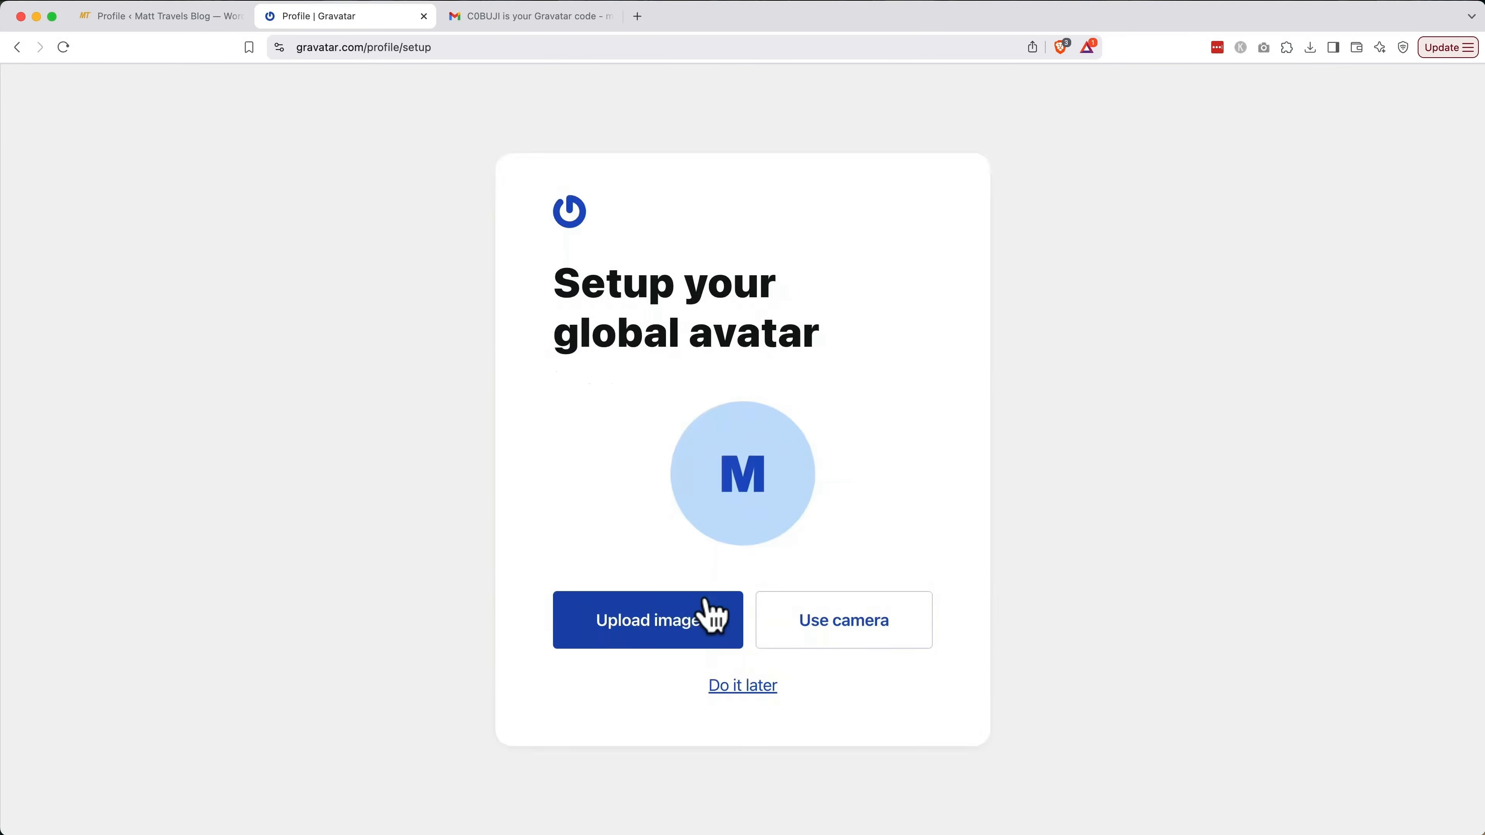
left_click(692, 629)
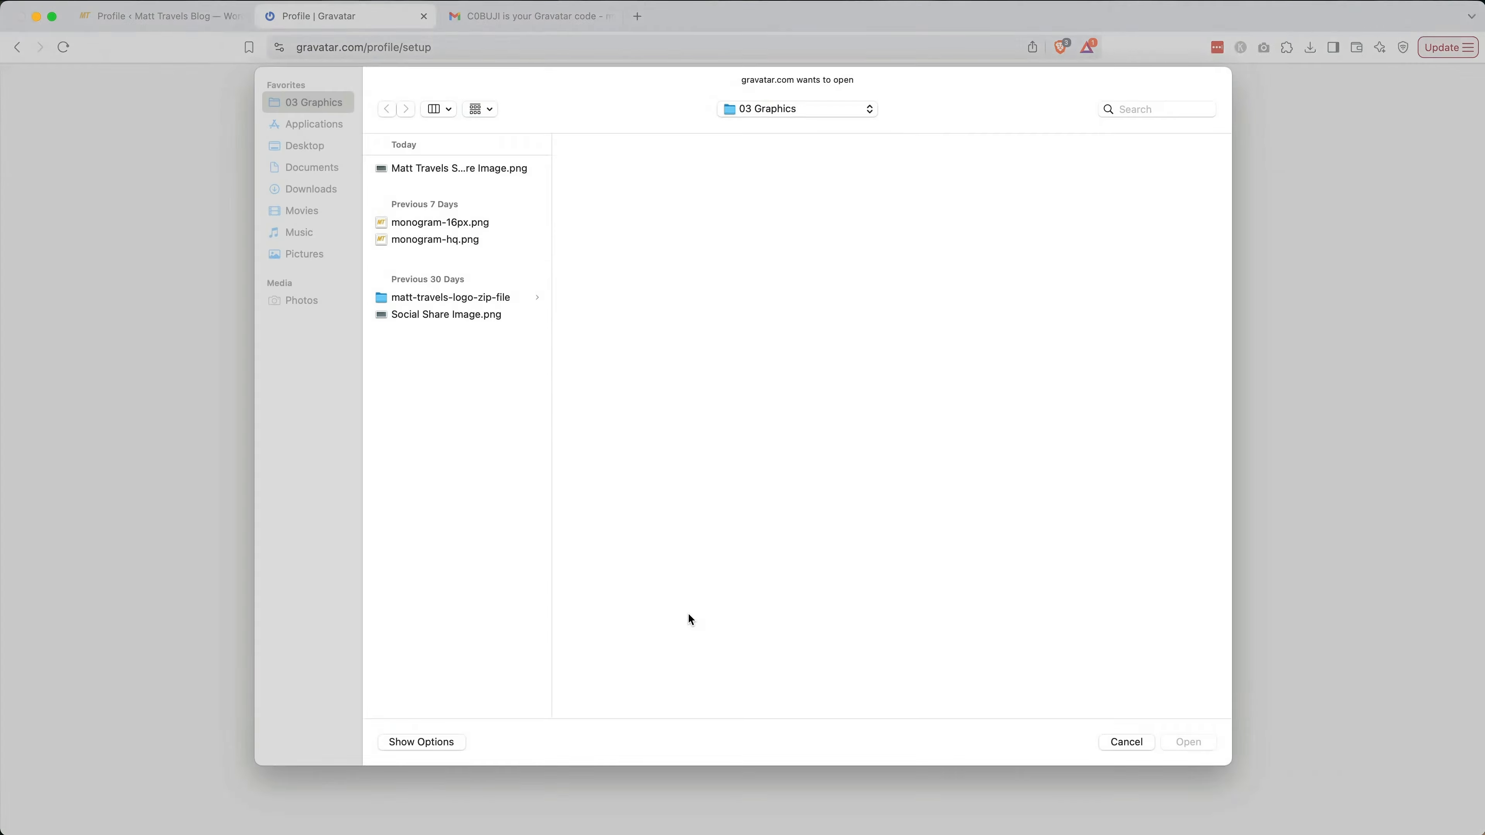
left_click(486, 170)
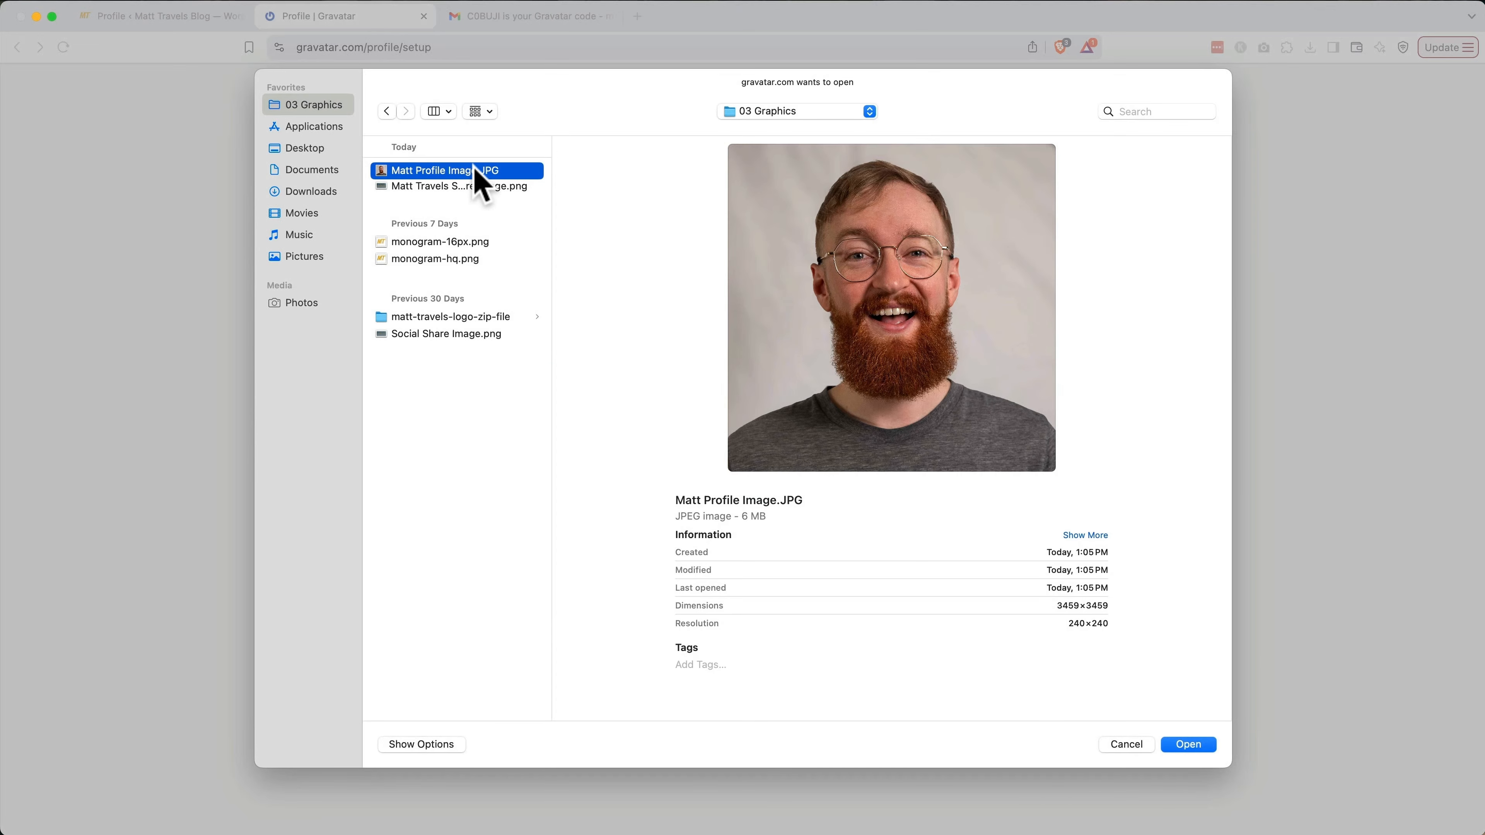
double_click(477, 170)
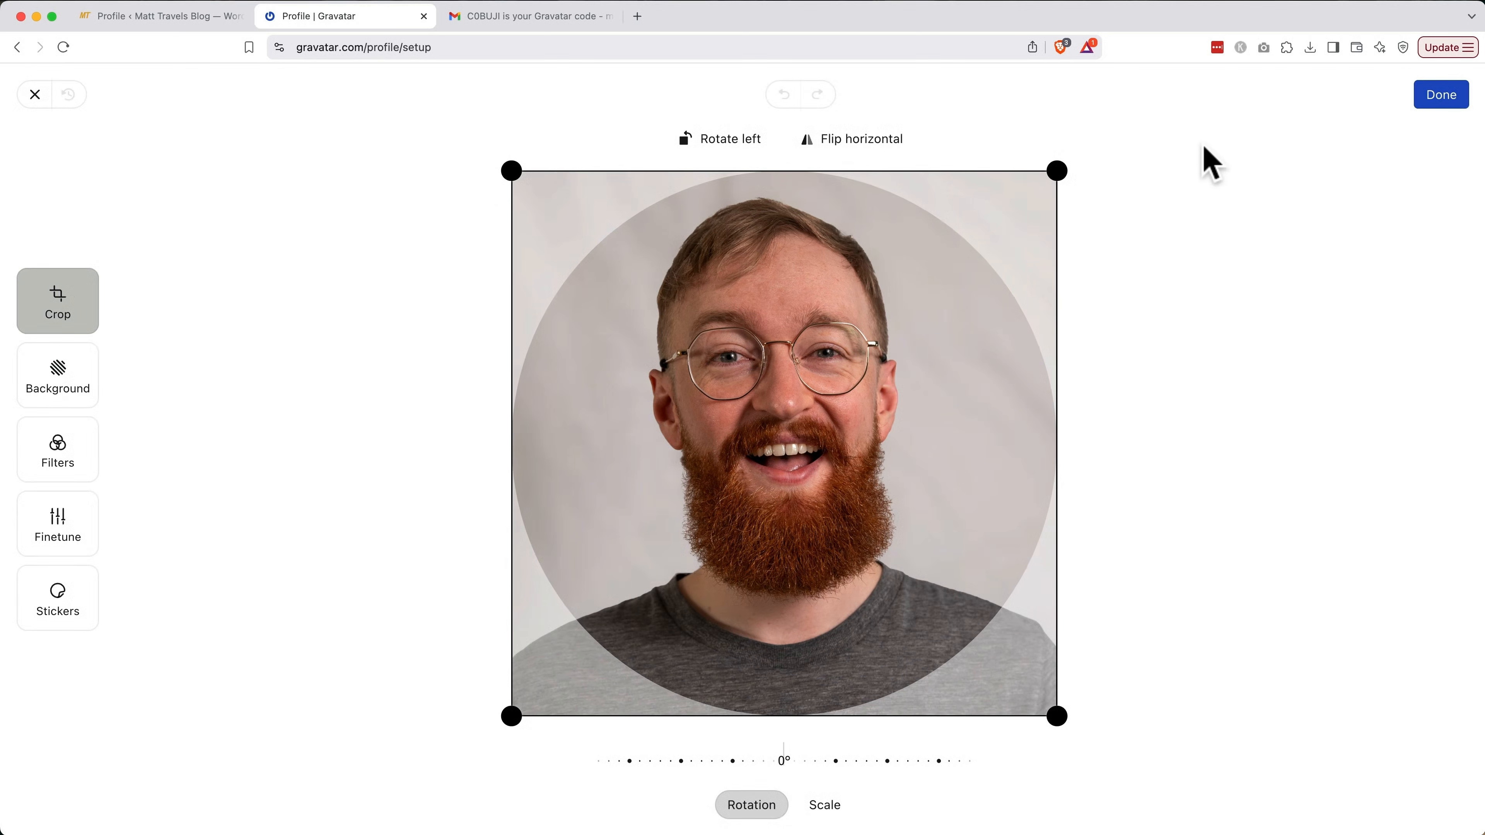
Accept the cropped avatar, skip the custom domain and onboarding tips, and close the Gmail tab
left_click(1440, 97)
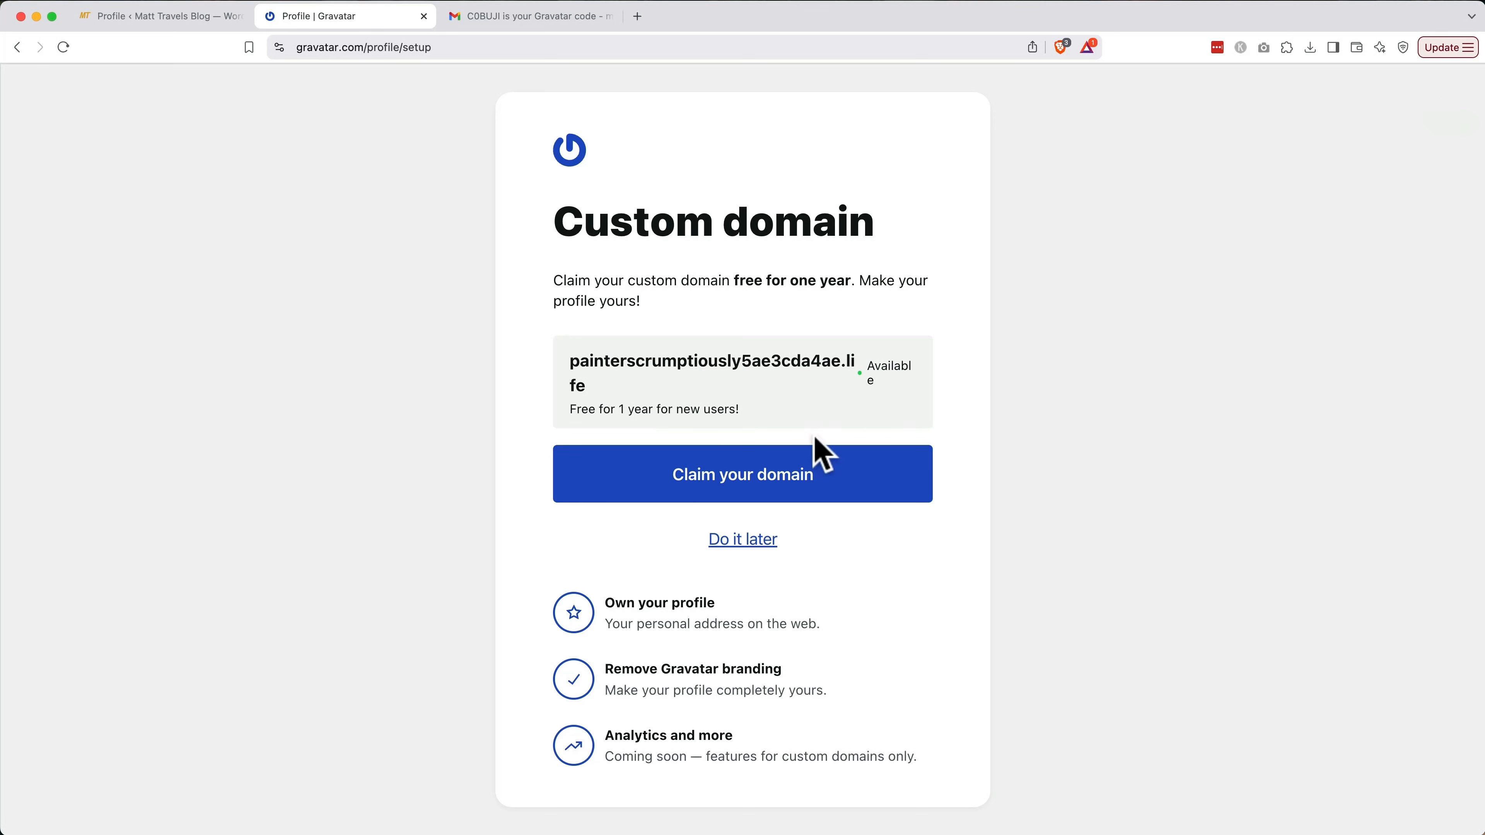
left_click(742, 539)
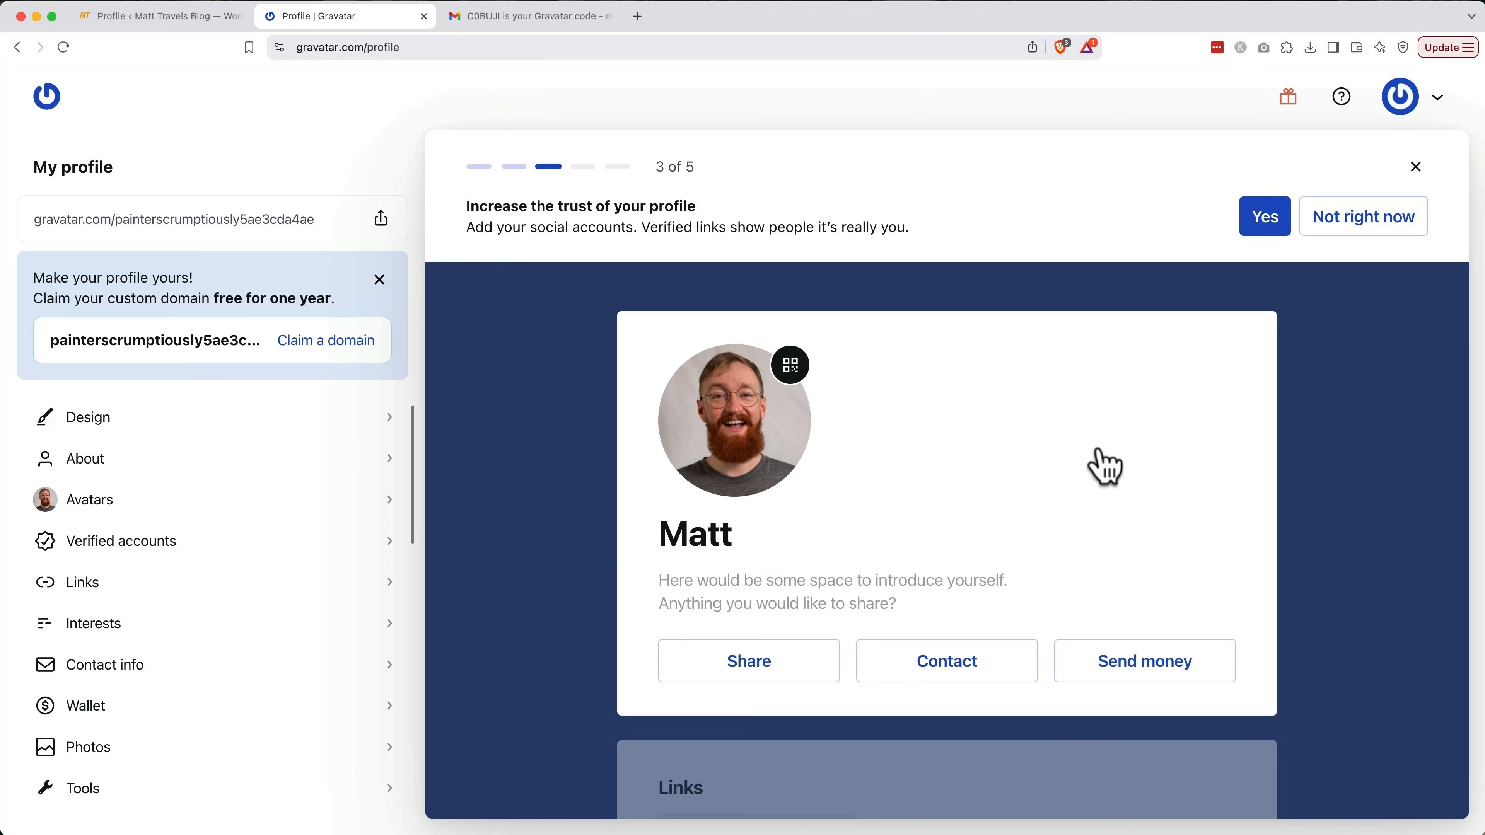
left_click(1374, 226)
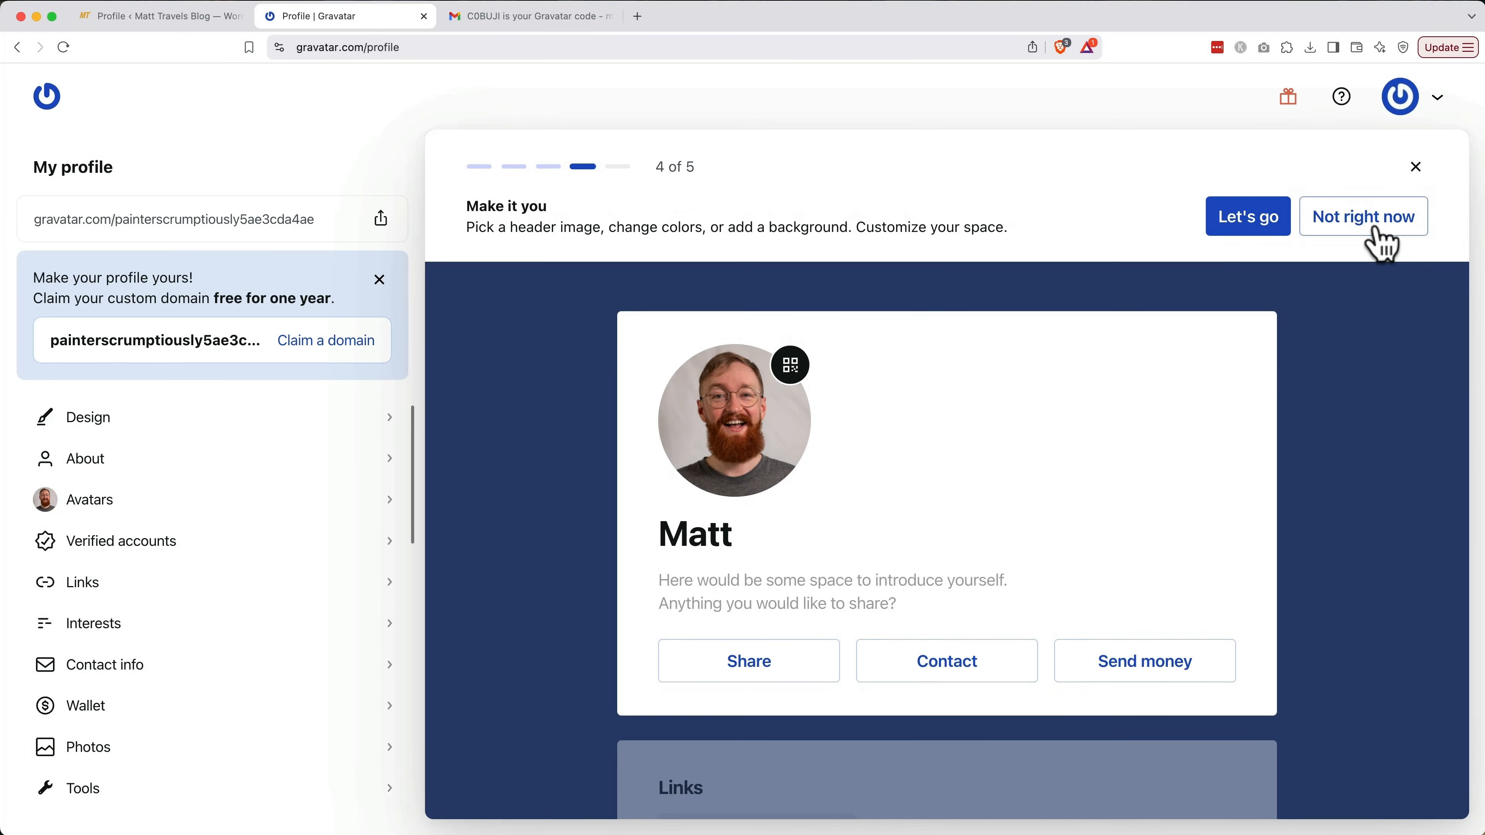
left_click(1375, 227)
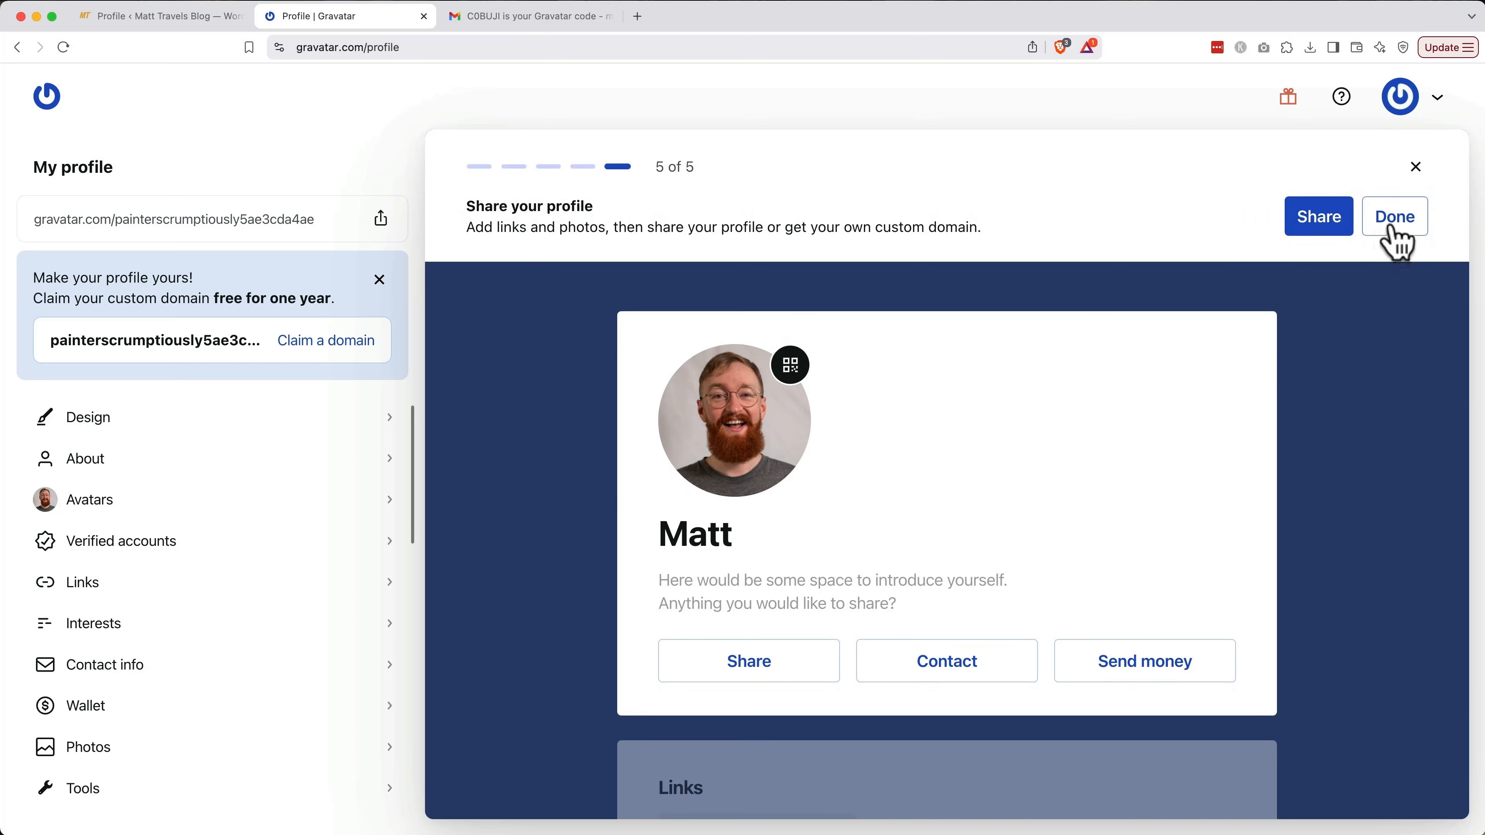
left_click(1395, 218)
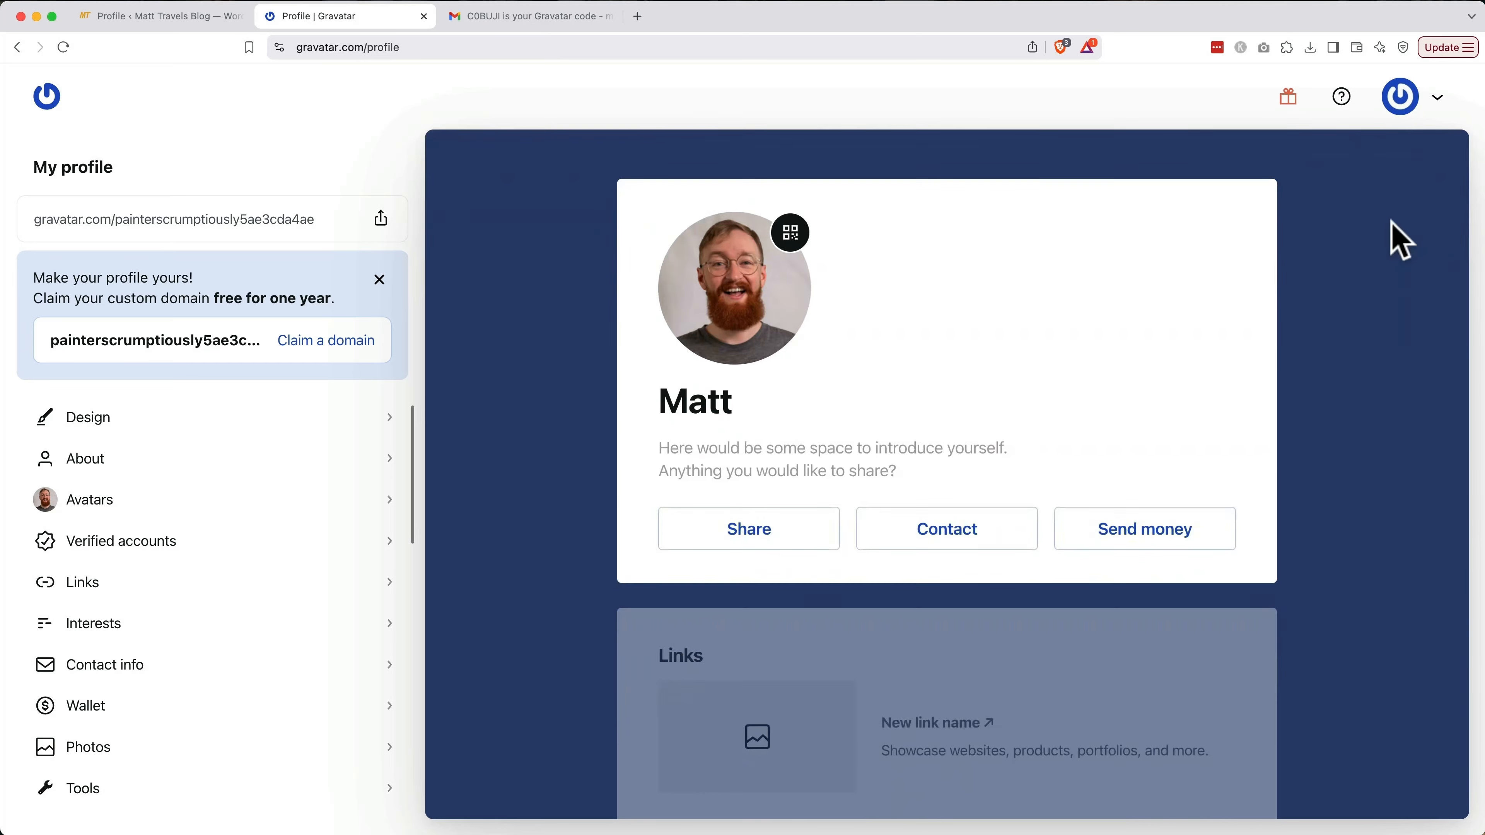
left_click(611, 17)
Close Gravatar, save the WordPress profile with Update Profile, and check the new avatar
left_click(424, 16)
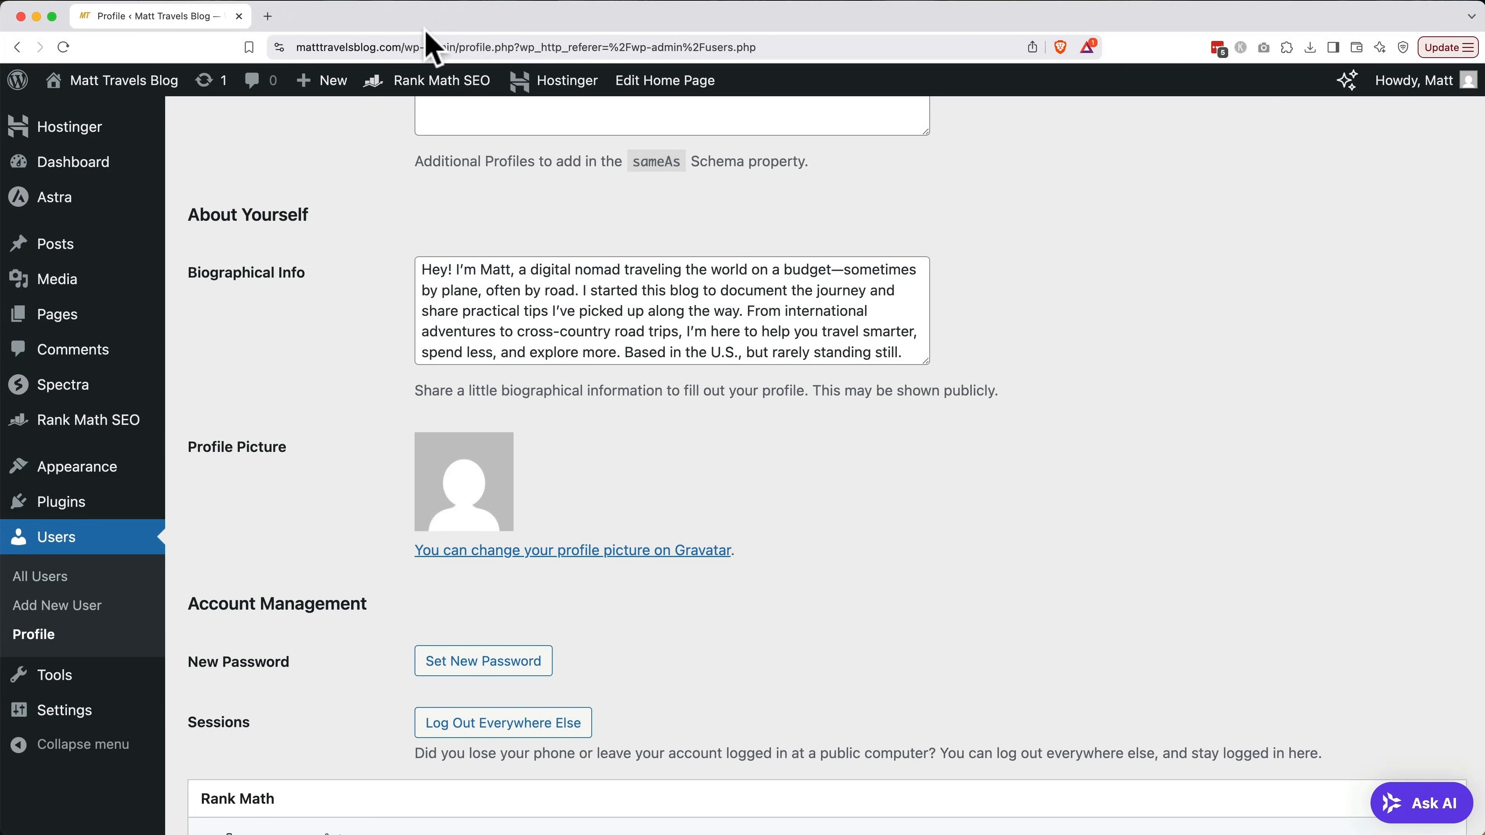
scroll(604, 508, "down", 1)
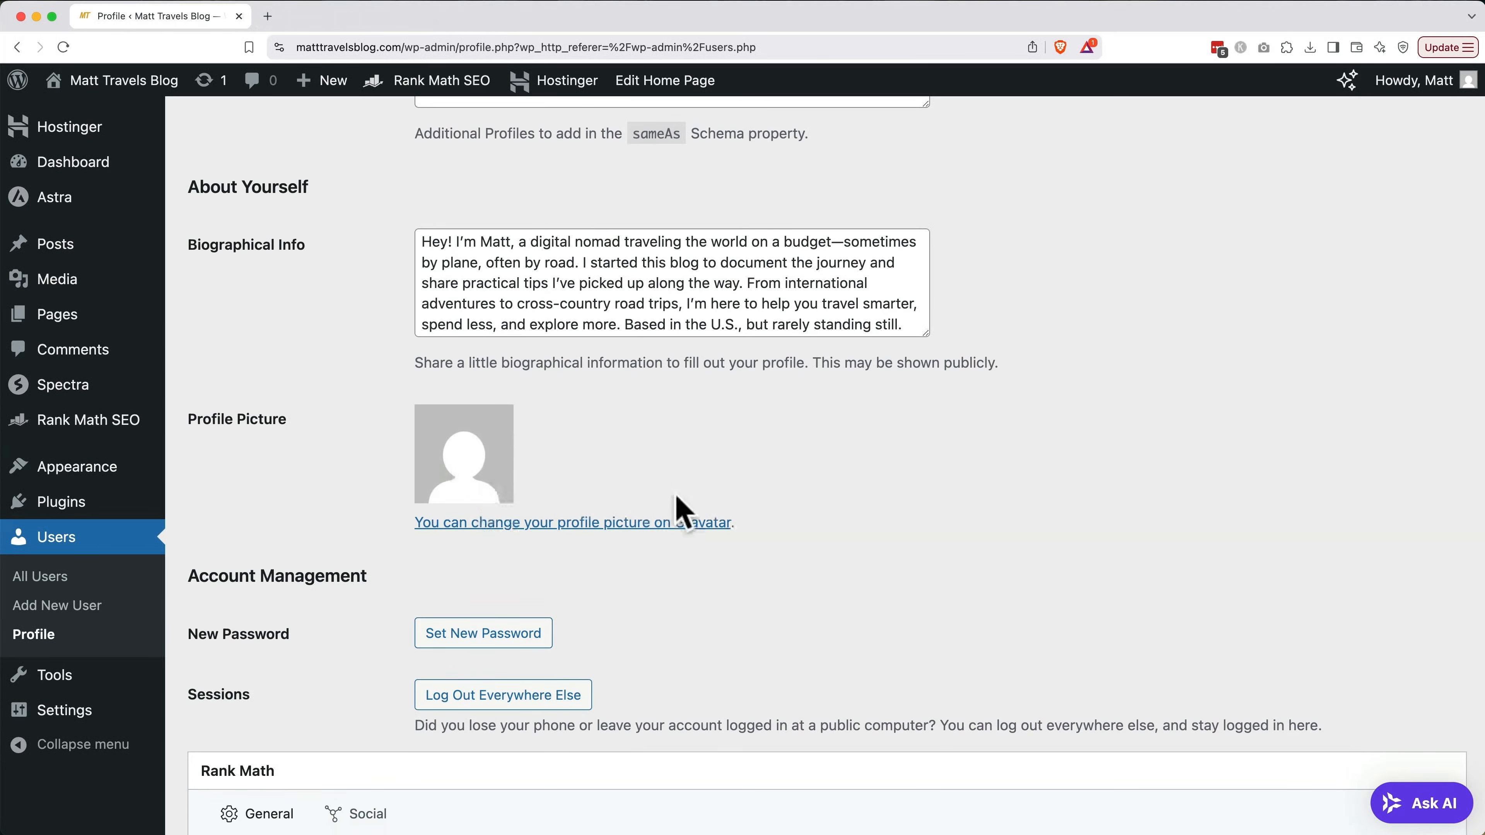
scroll(530, 464, "down", 14)
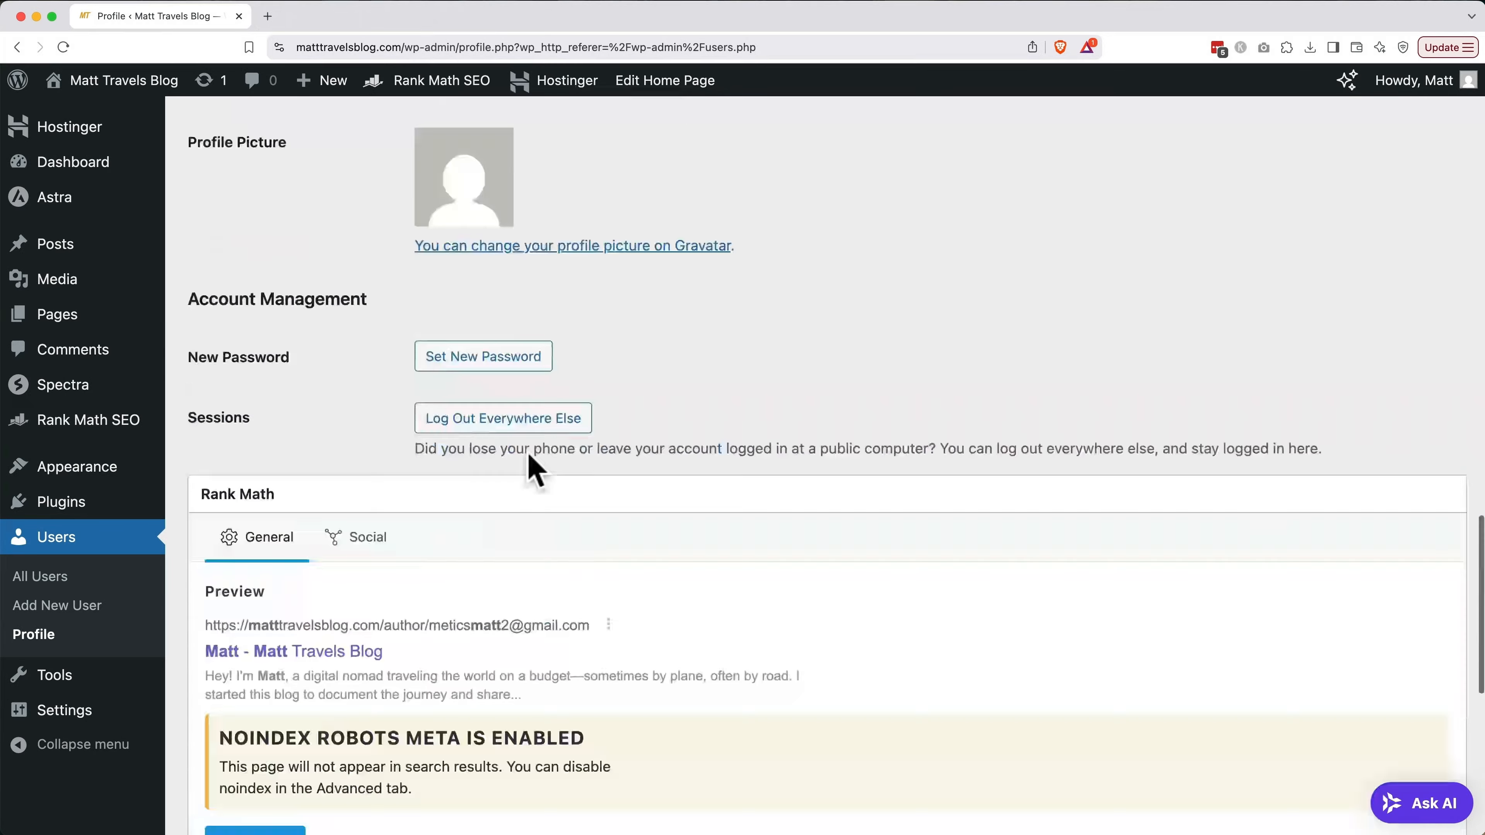
left_click(246, 738)
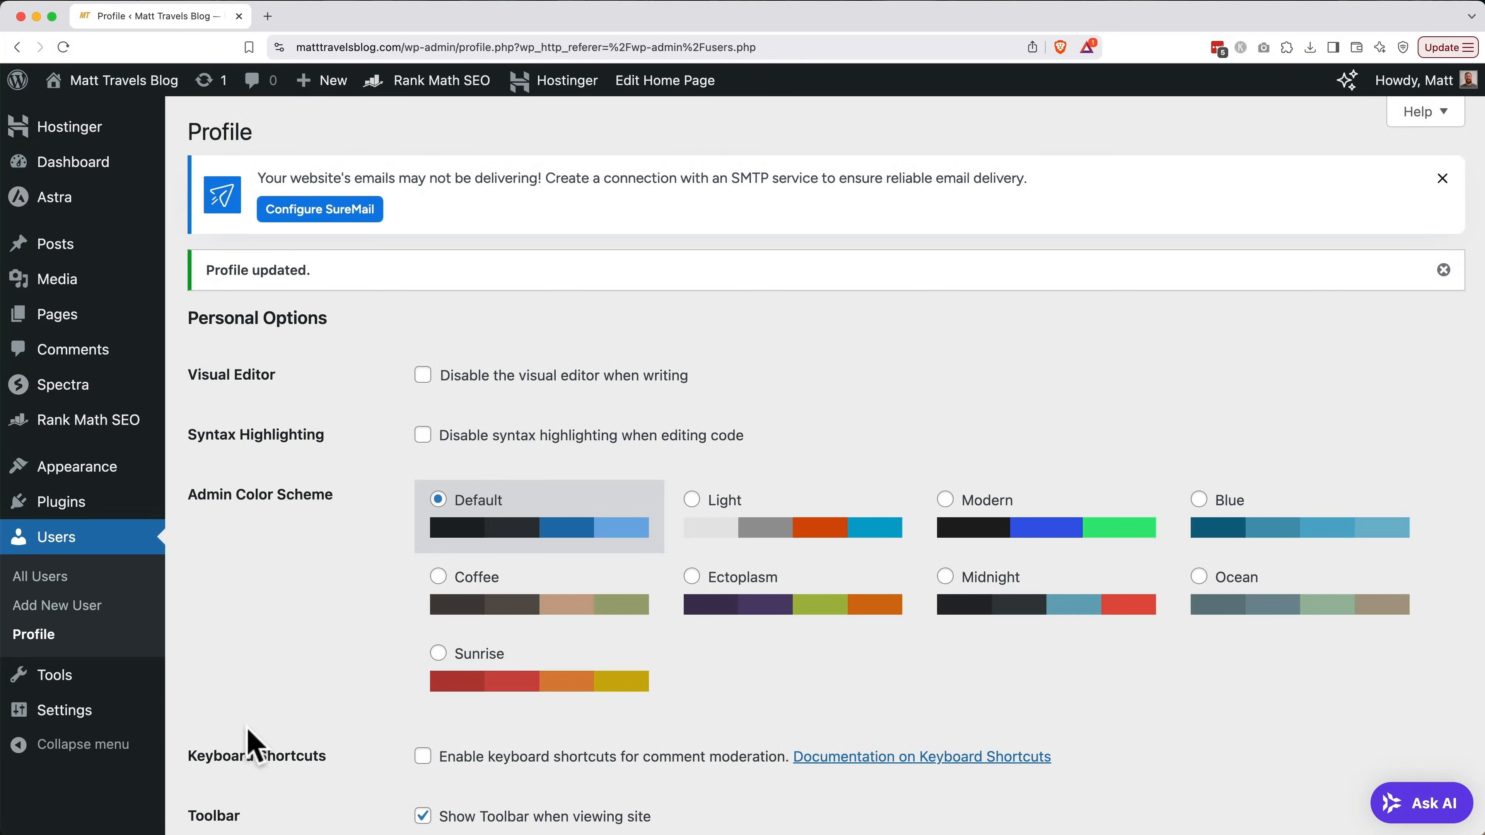
scroll(252, 744, "down", 10)
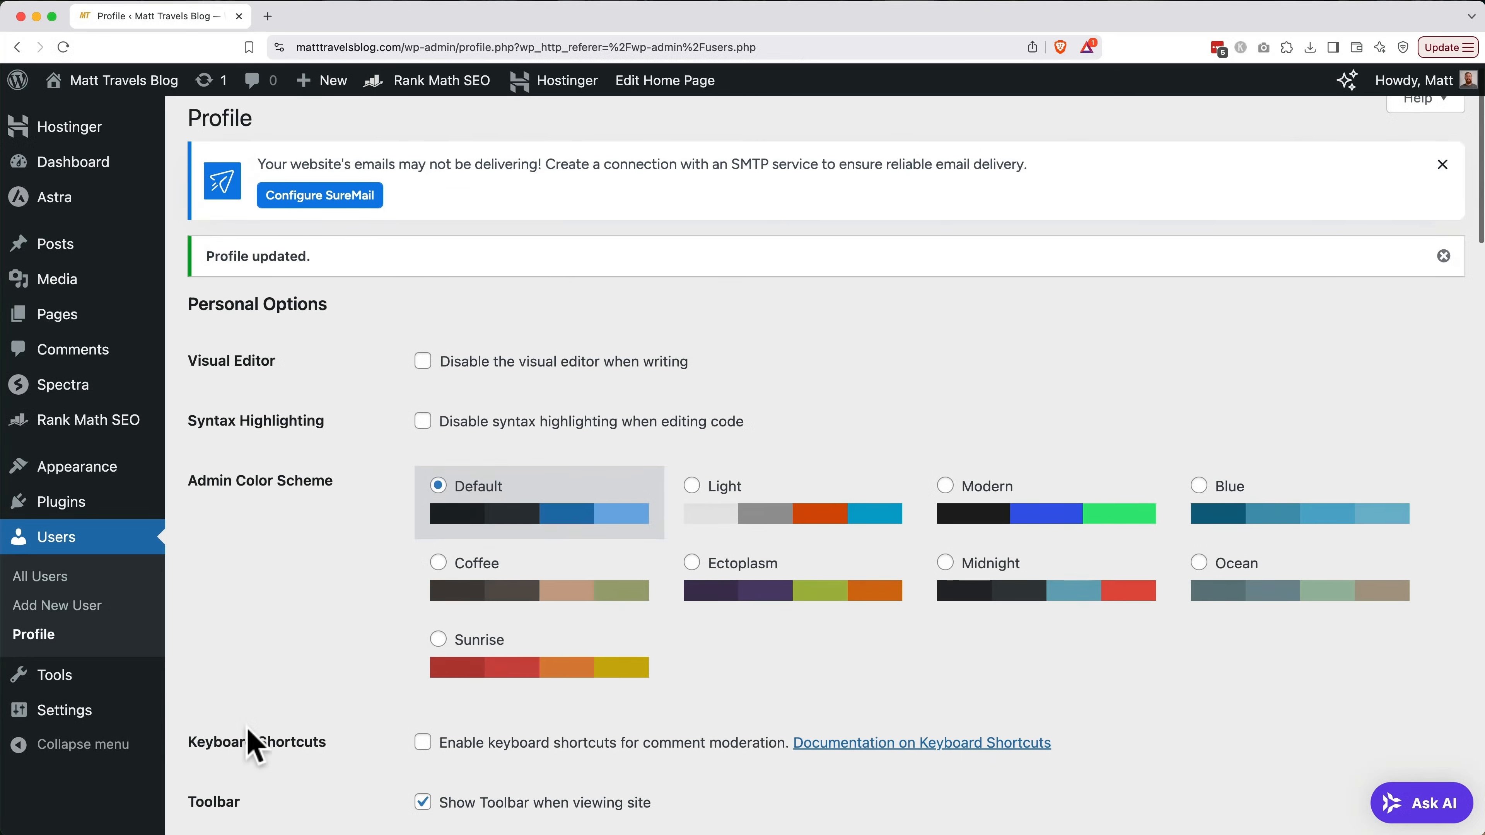
scroll(251, 743, "down", 20)
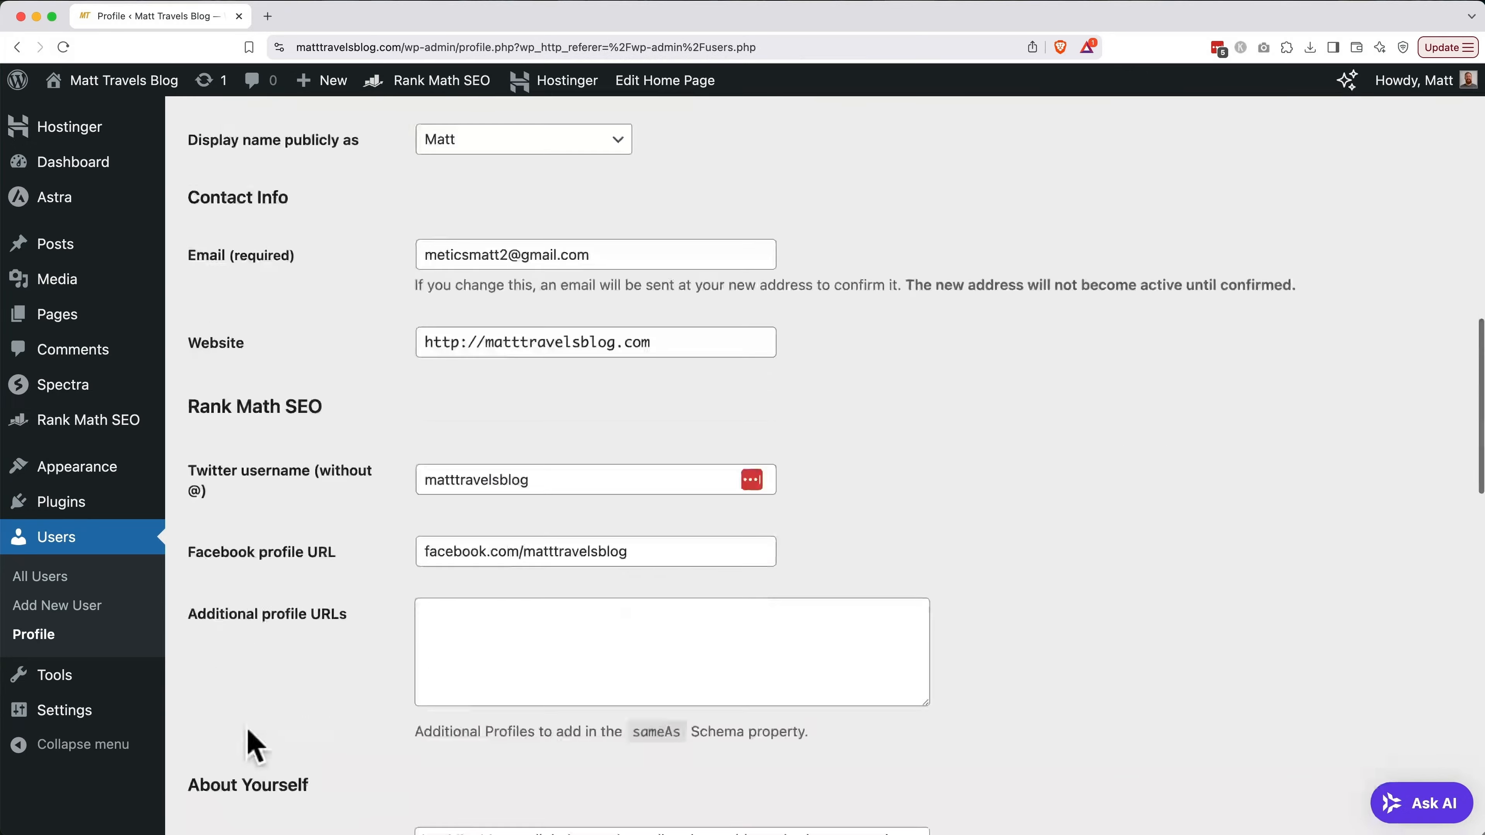
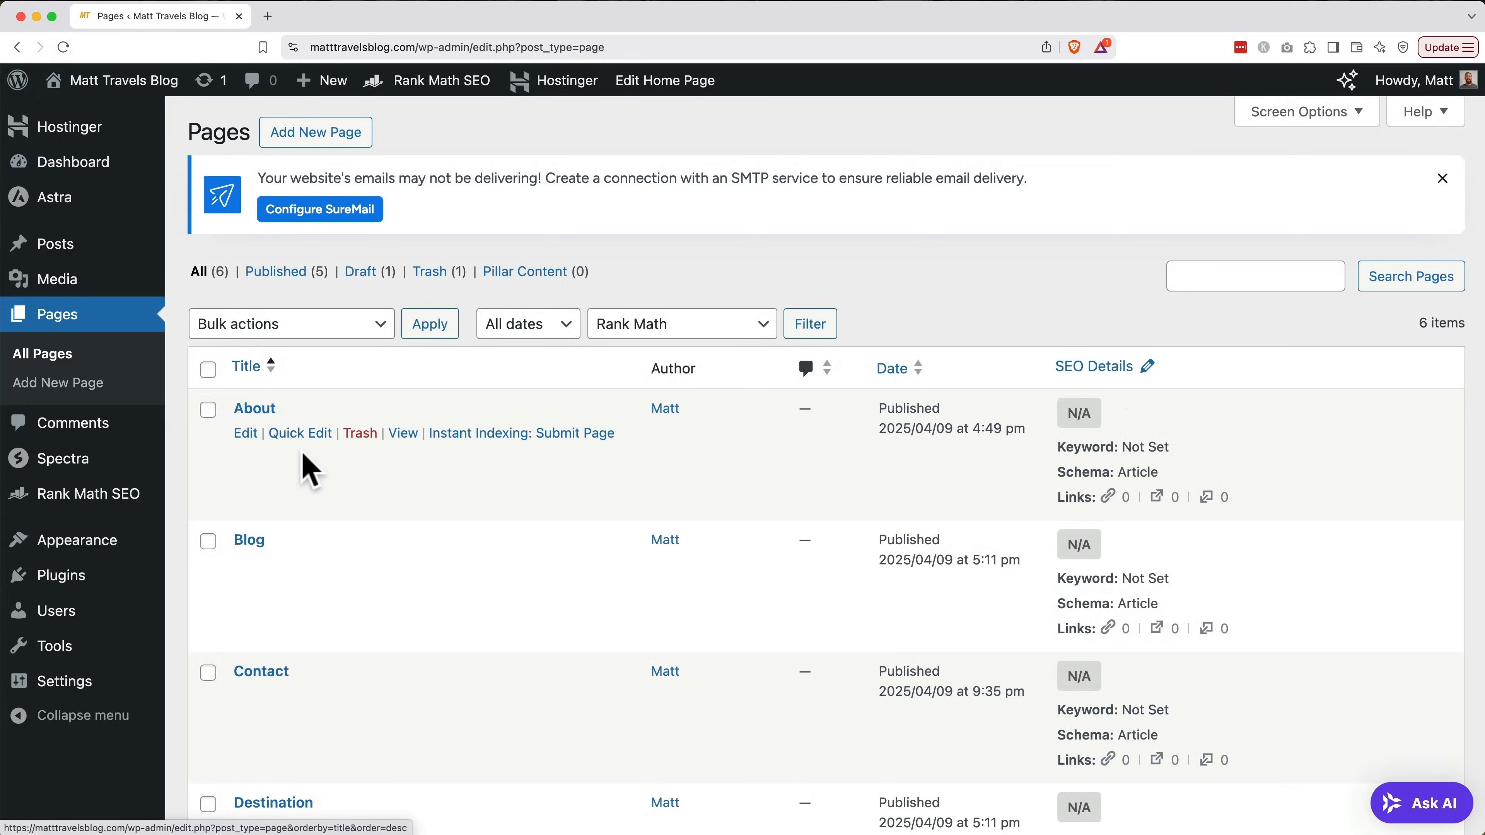
Scroll the Pages list to show About, Blog, Contact, Destination, Home and the draft Privacy Policy
scroll(302, 457, "down", 5)
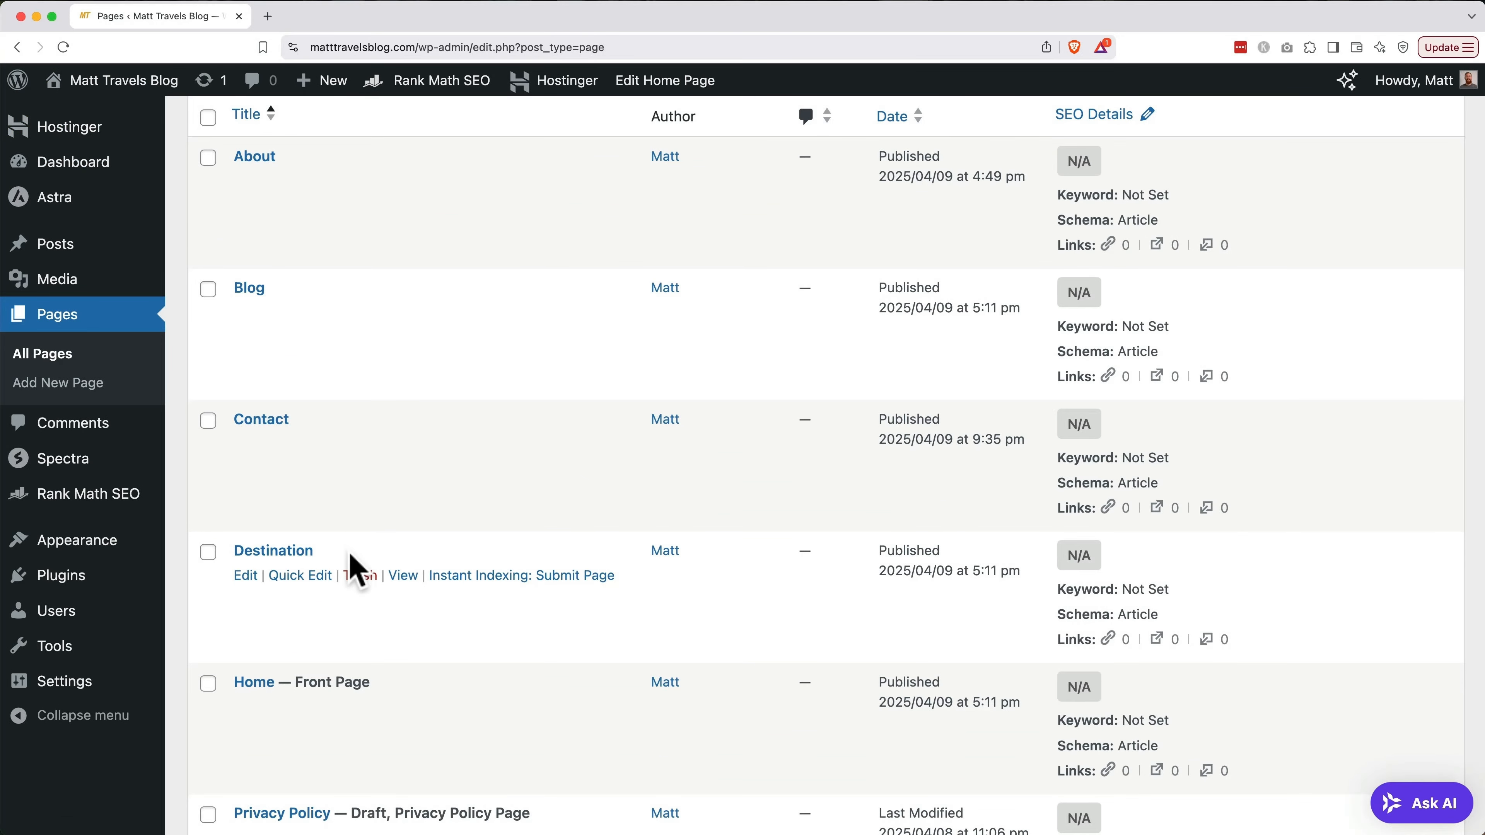
Trash the Destination page, then permanently empty the Trash, leaving five pages
left_click(359, 579)
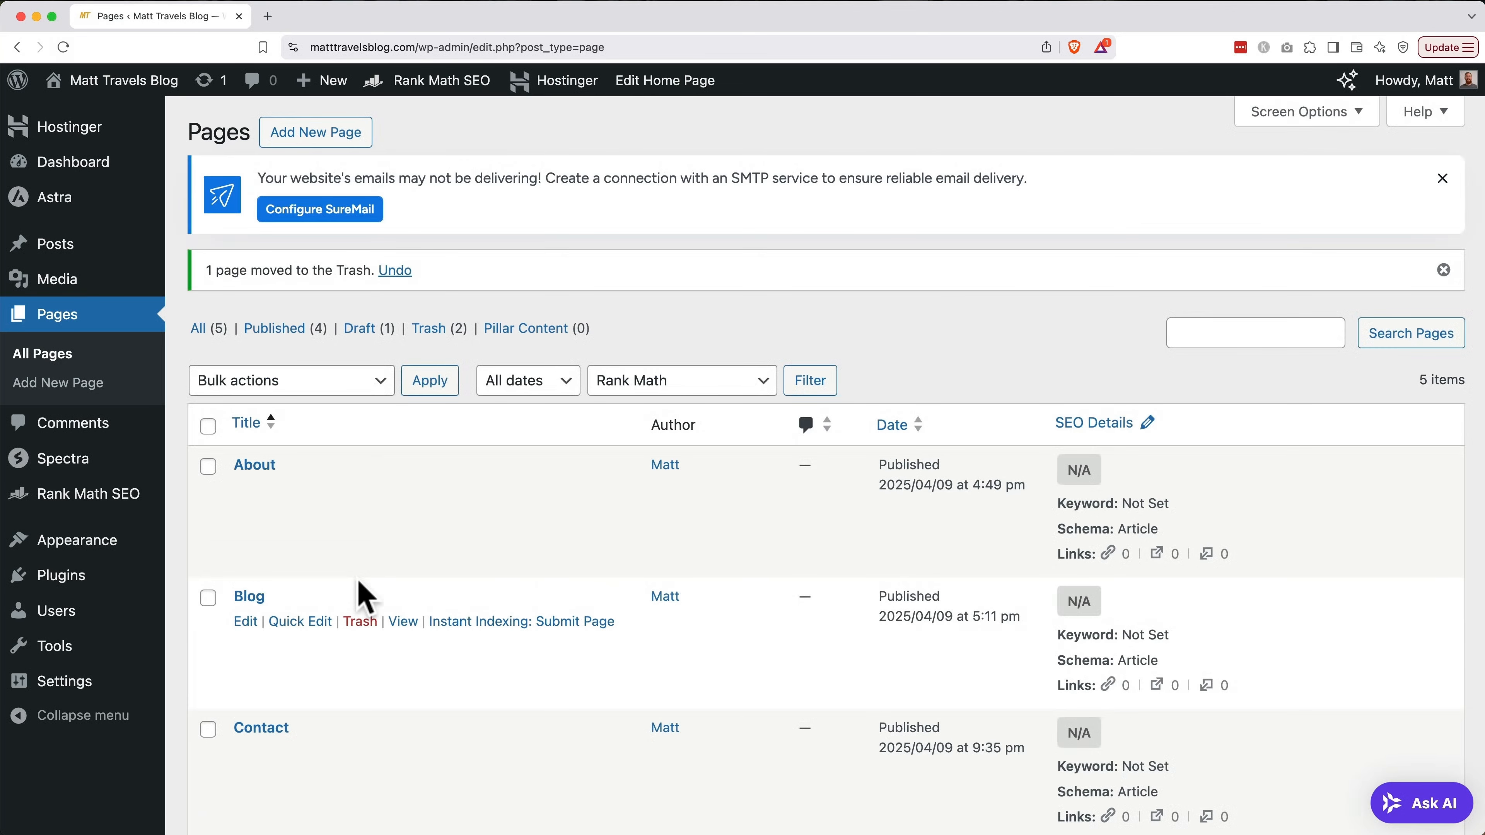
left_click(434, 336)
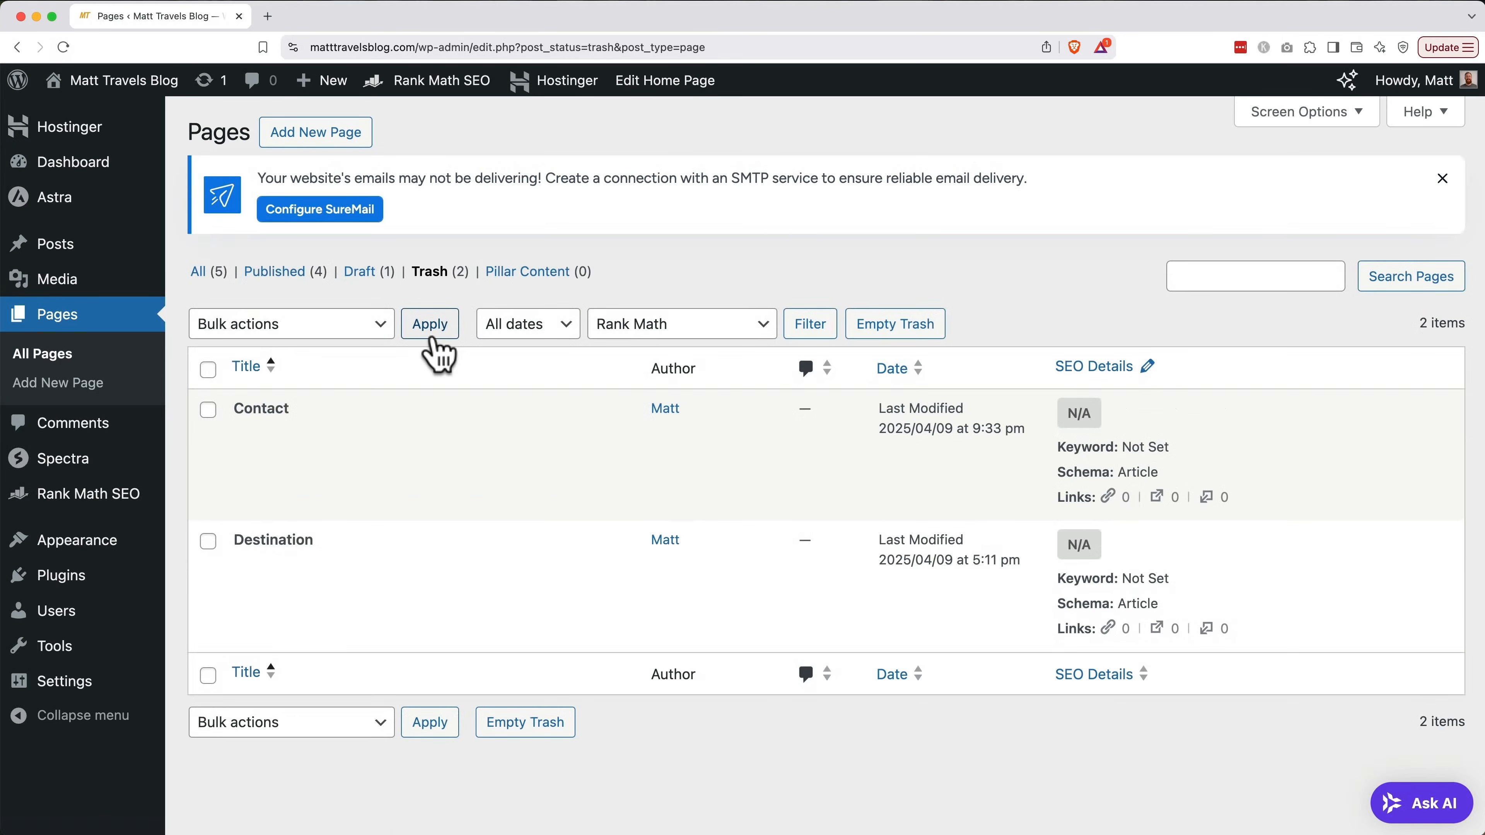
left_click(514, 724)
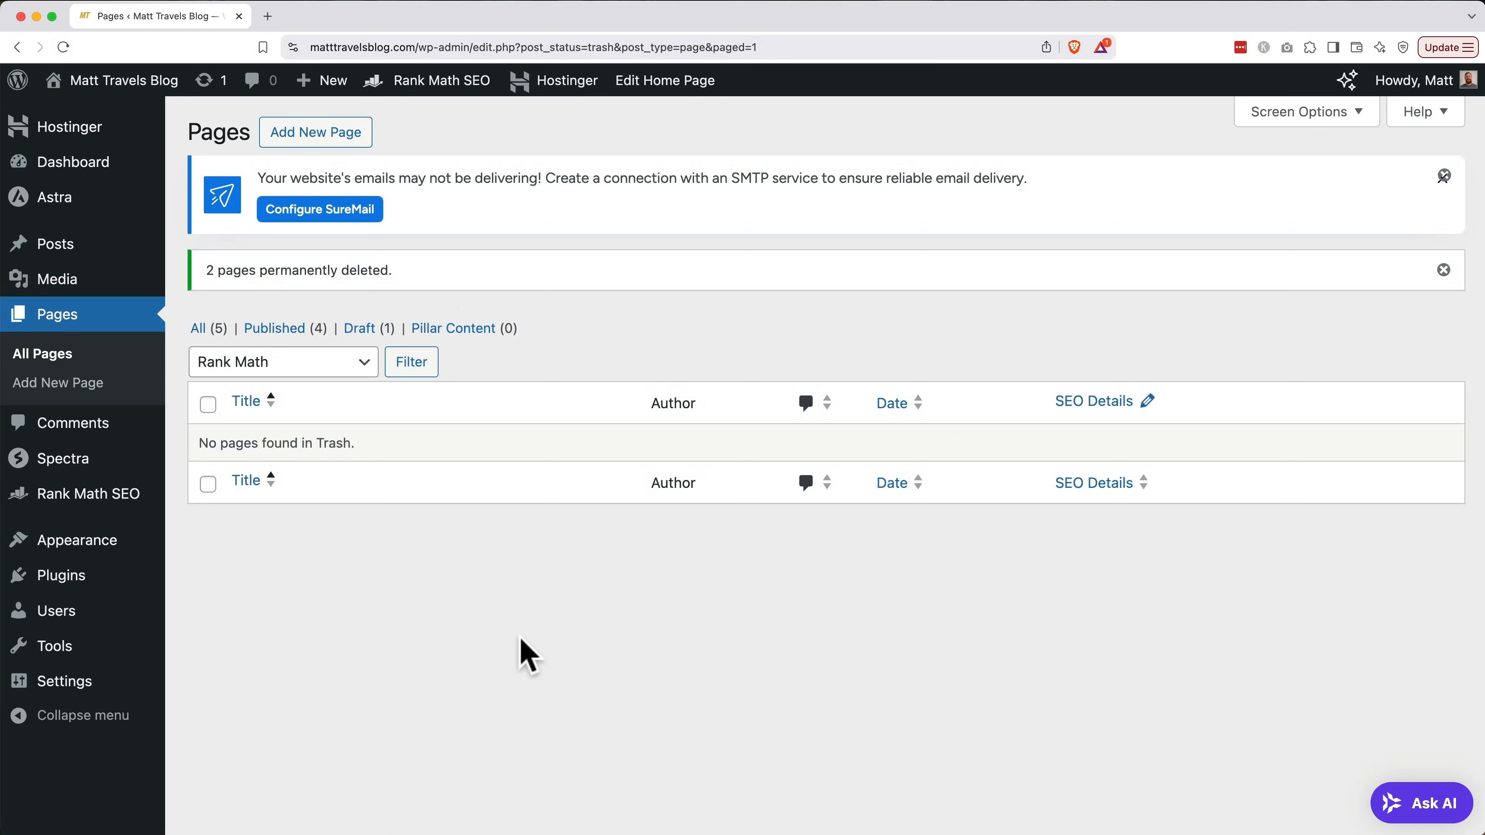
Add the Contact page to the Primary Menu
mouse_move(108, 546)
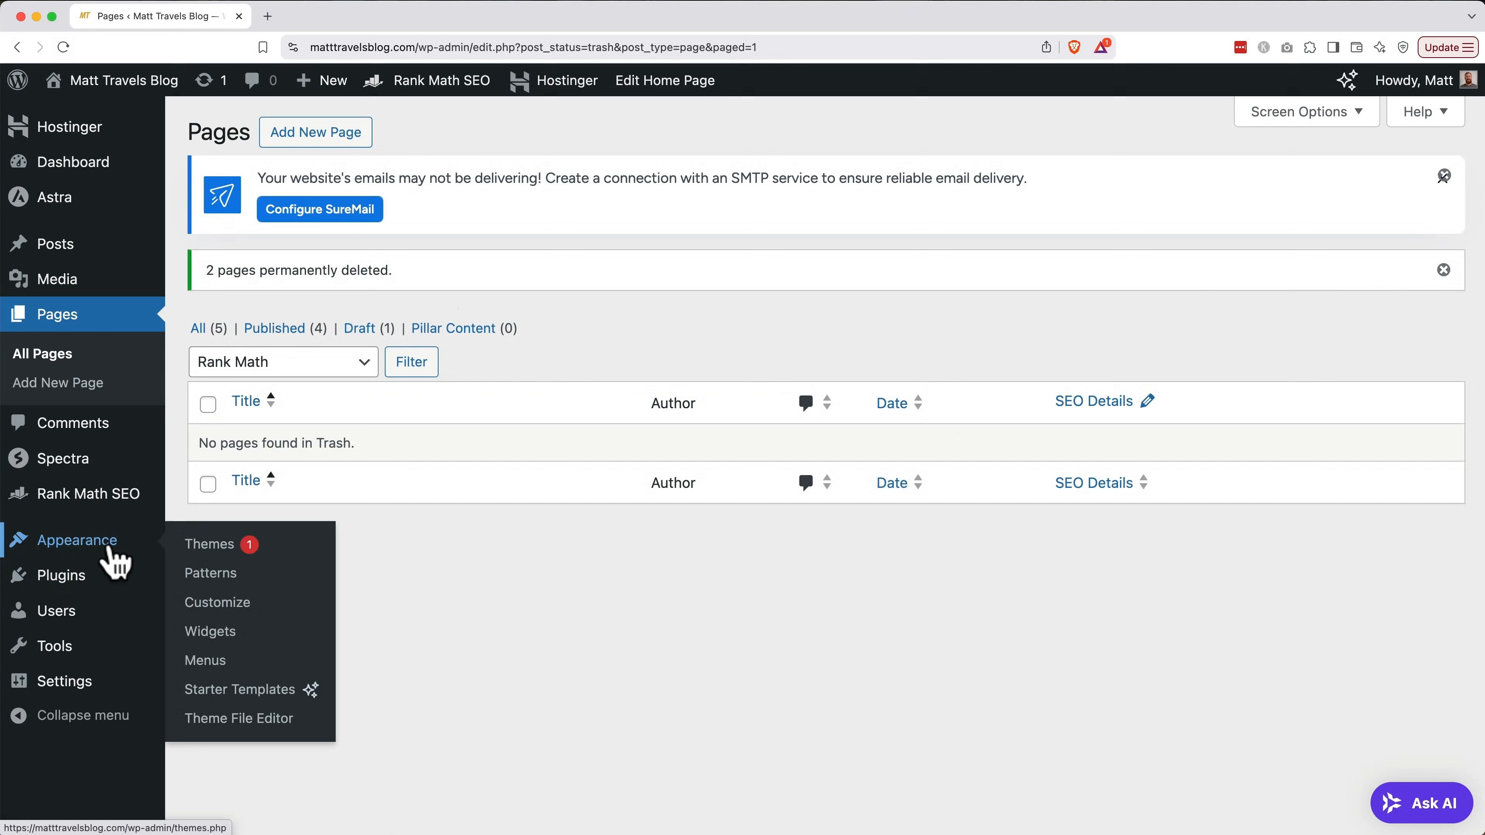
left_click(202, 660)
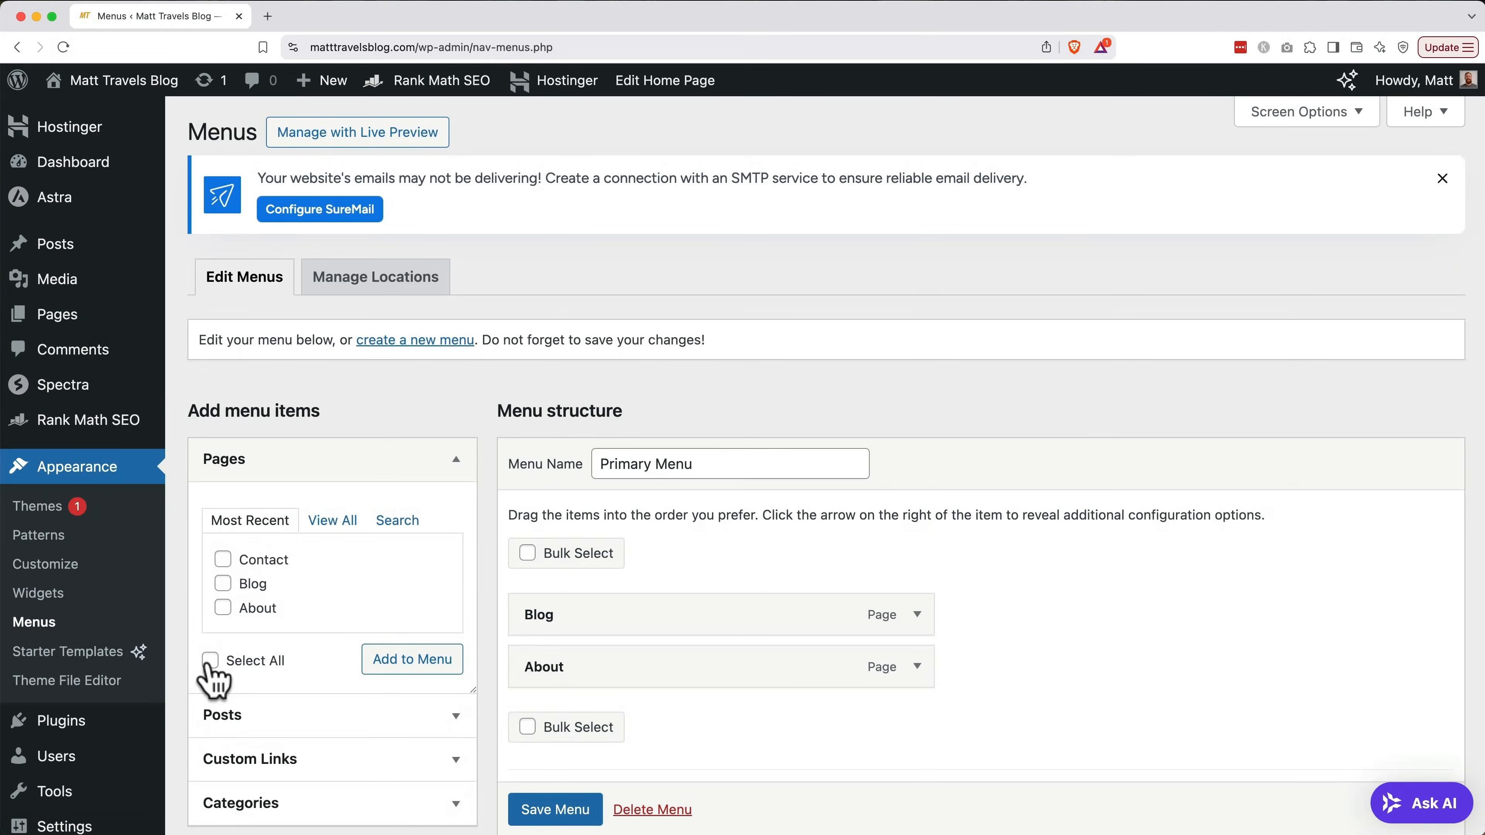
left_click(223, 559)
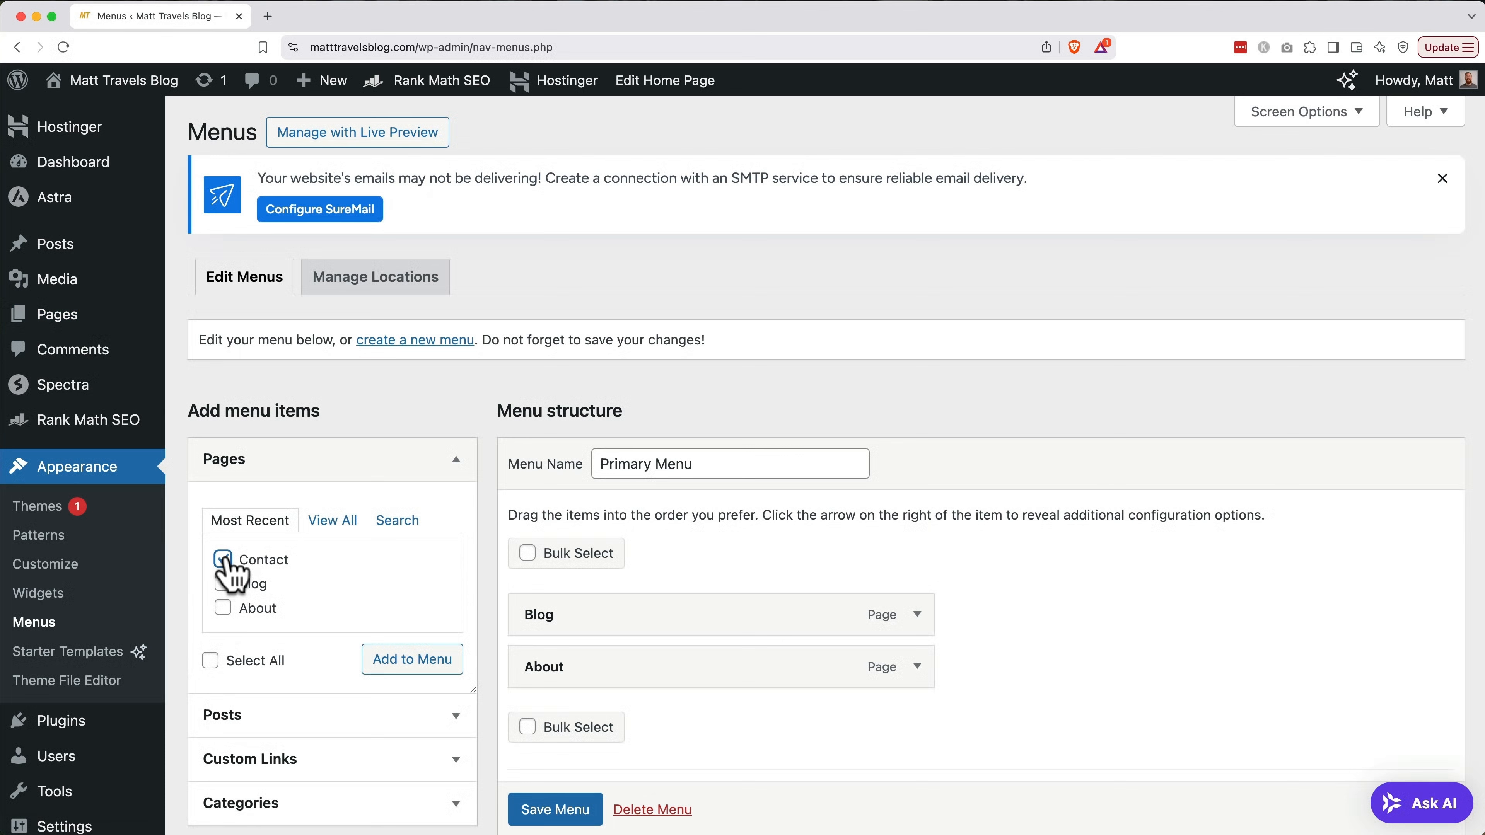
left_click(388, 674)
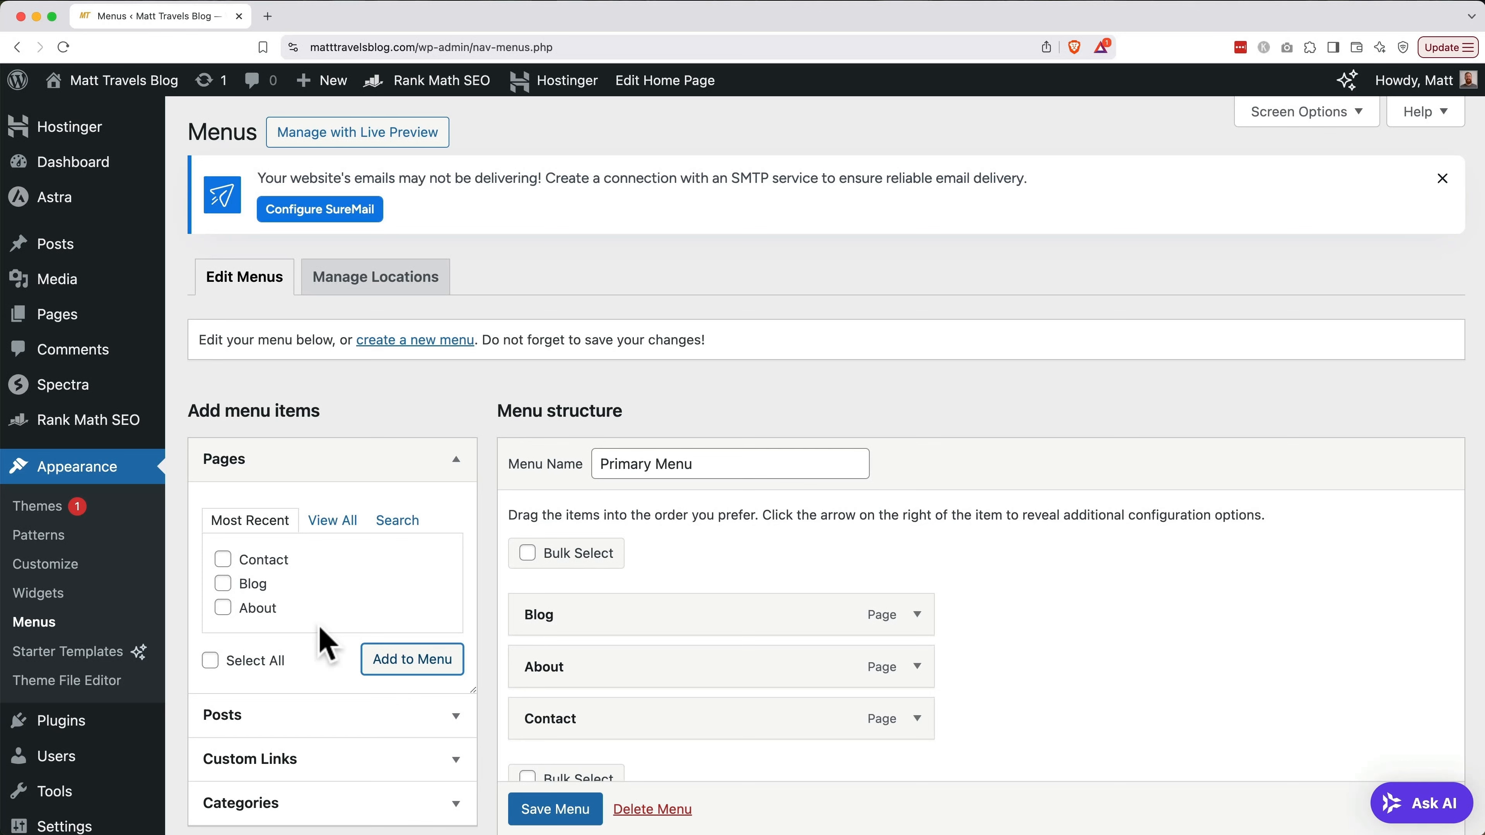
Order the menu Blog, About, Contact, save it, and check it in the live preview
left_click(917, 668)
scroll(920, 687, "down", 5)
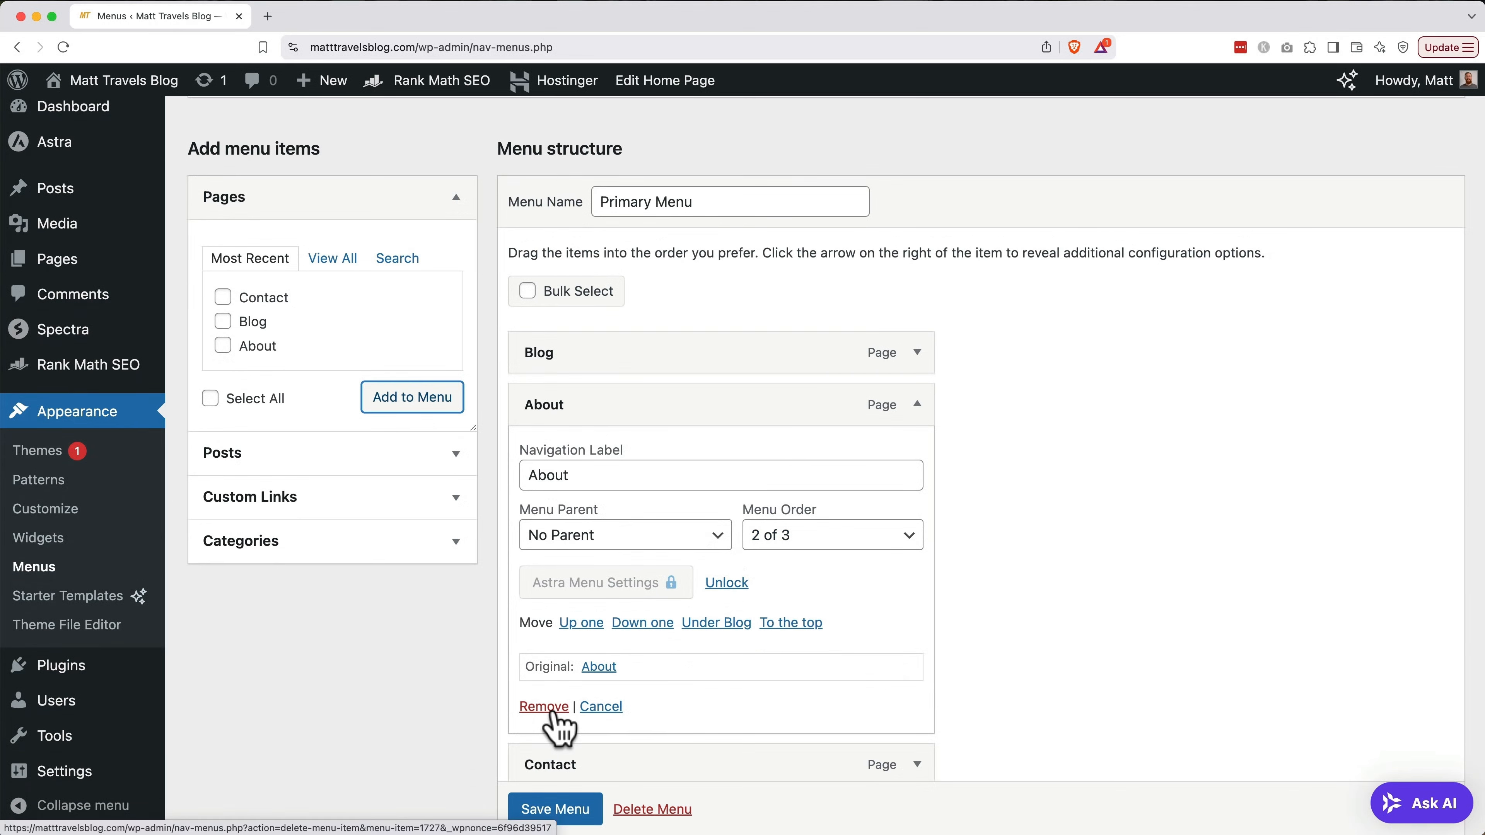
left_click_drag(613, 422, 615, 582)
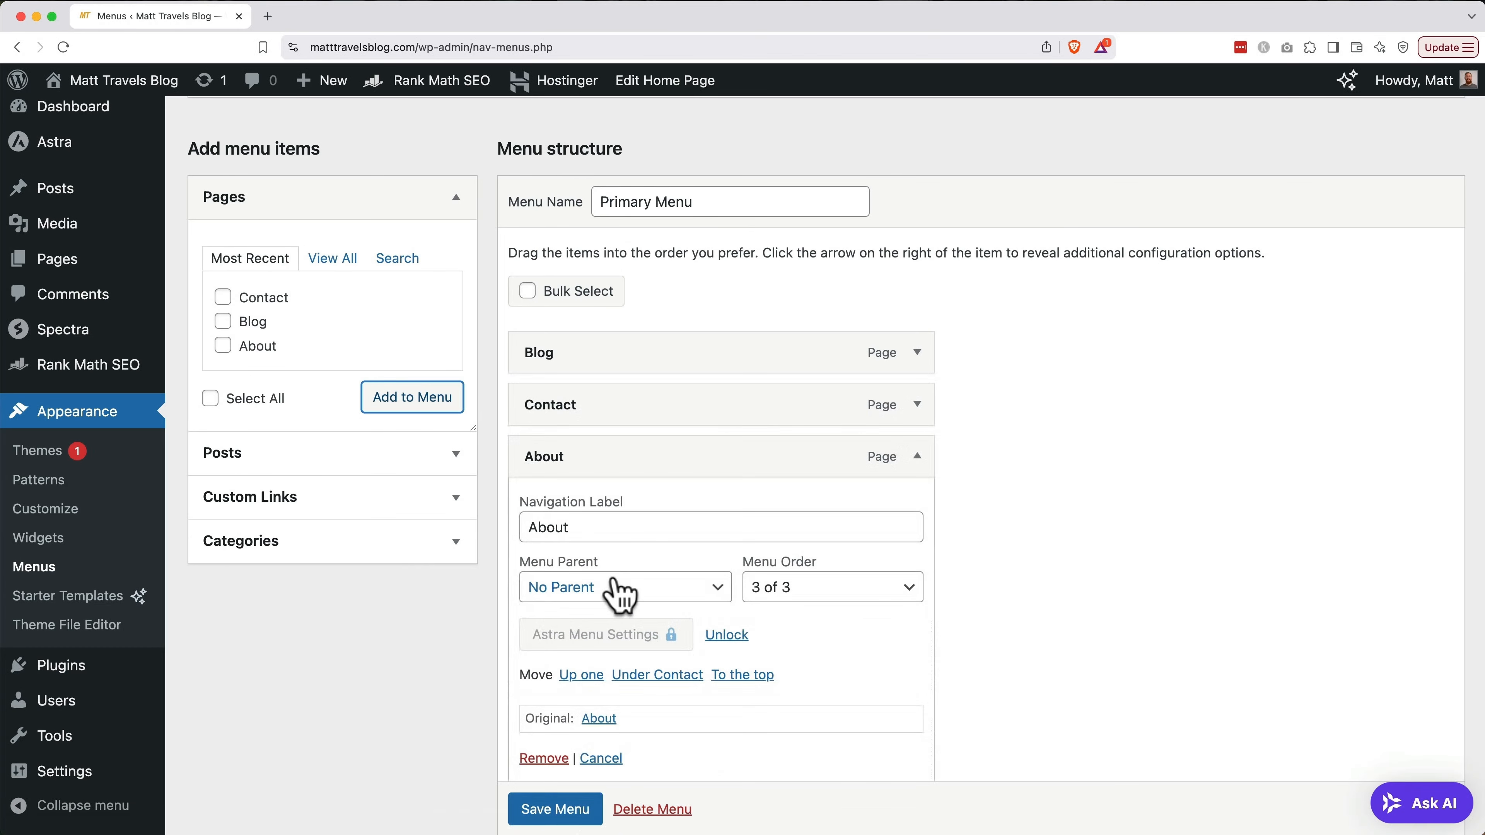
left_click(583, 676)
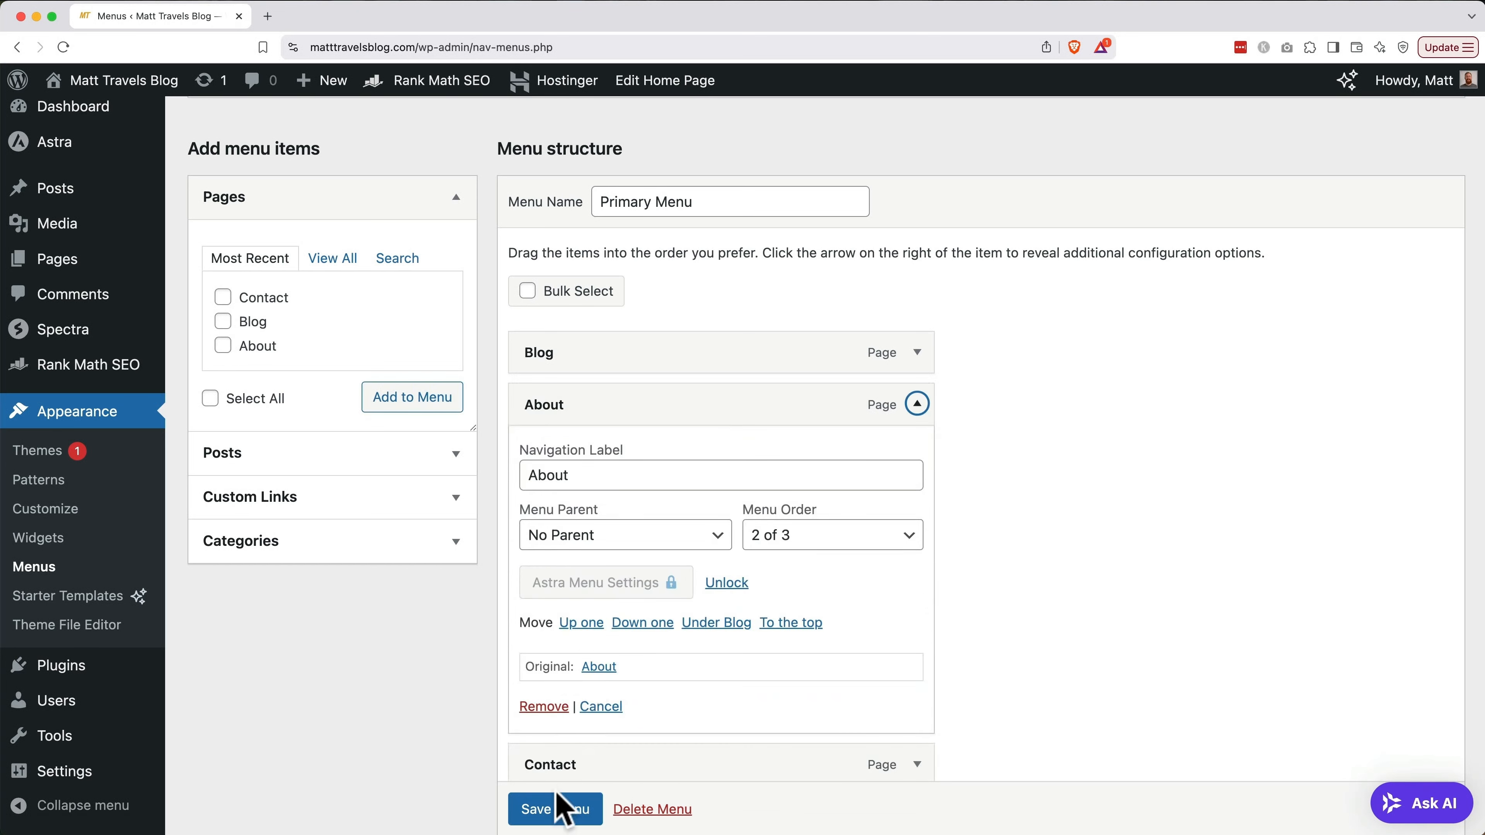
left_click(558, 810)
scroll(560, 813, "down", 2)
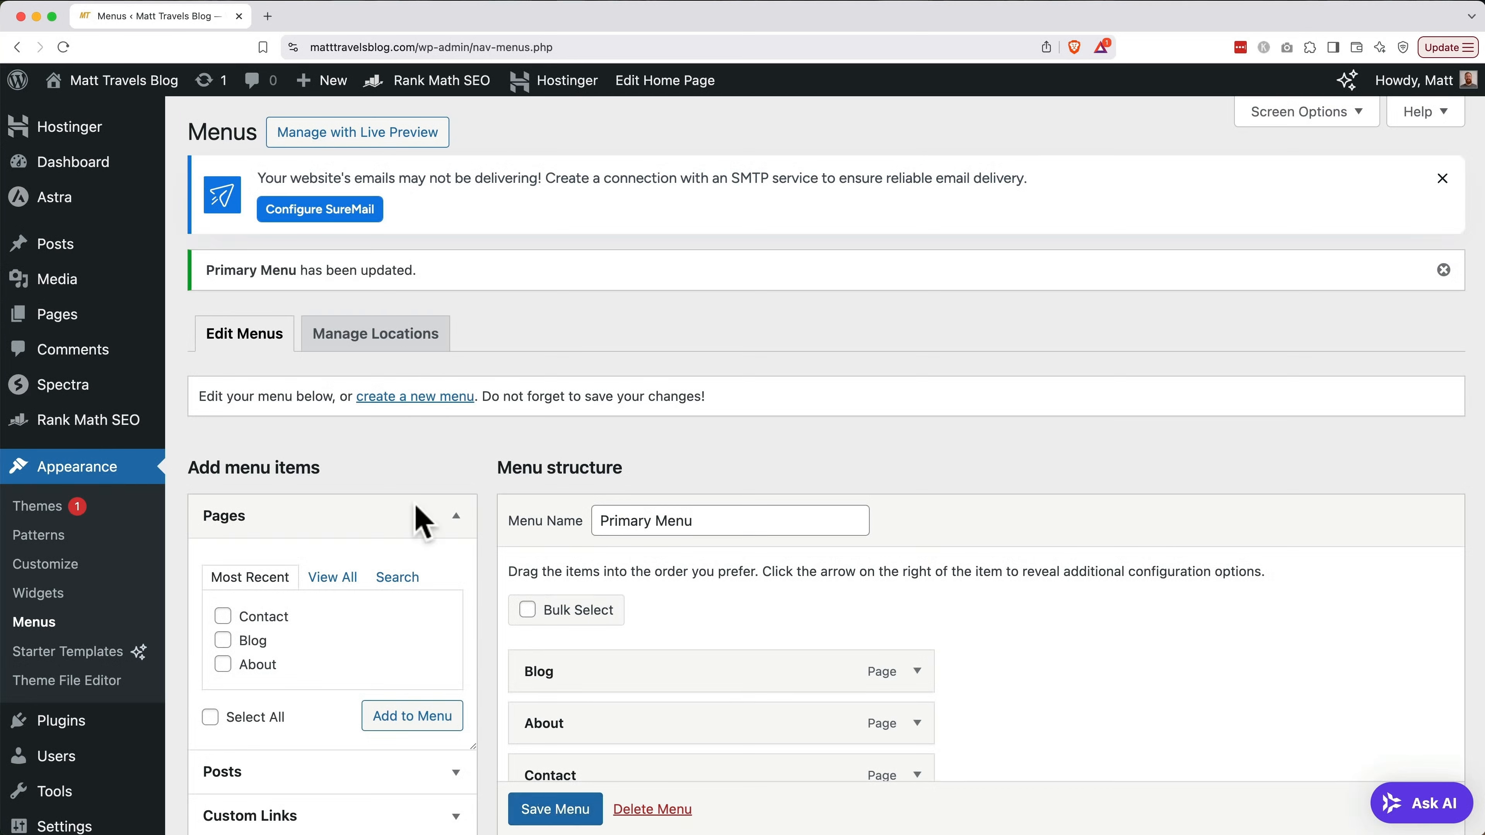
left_click(360, 140)
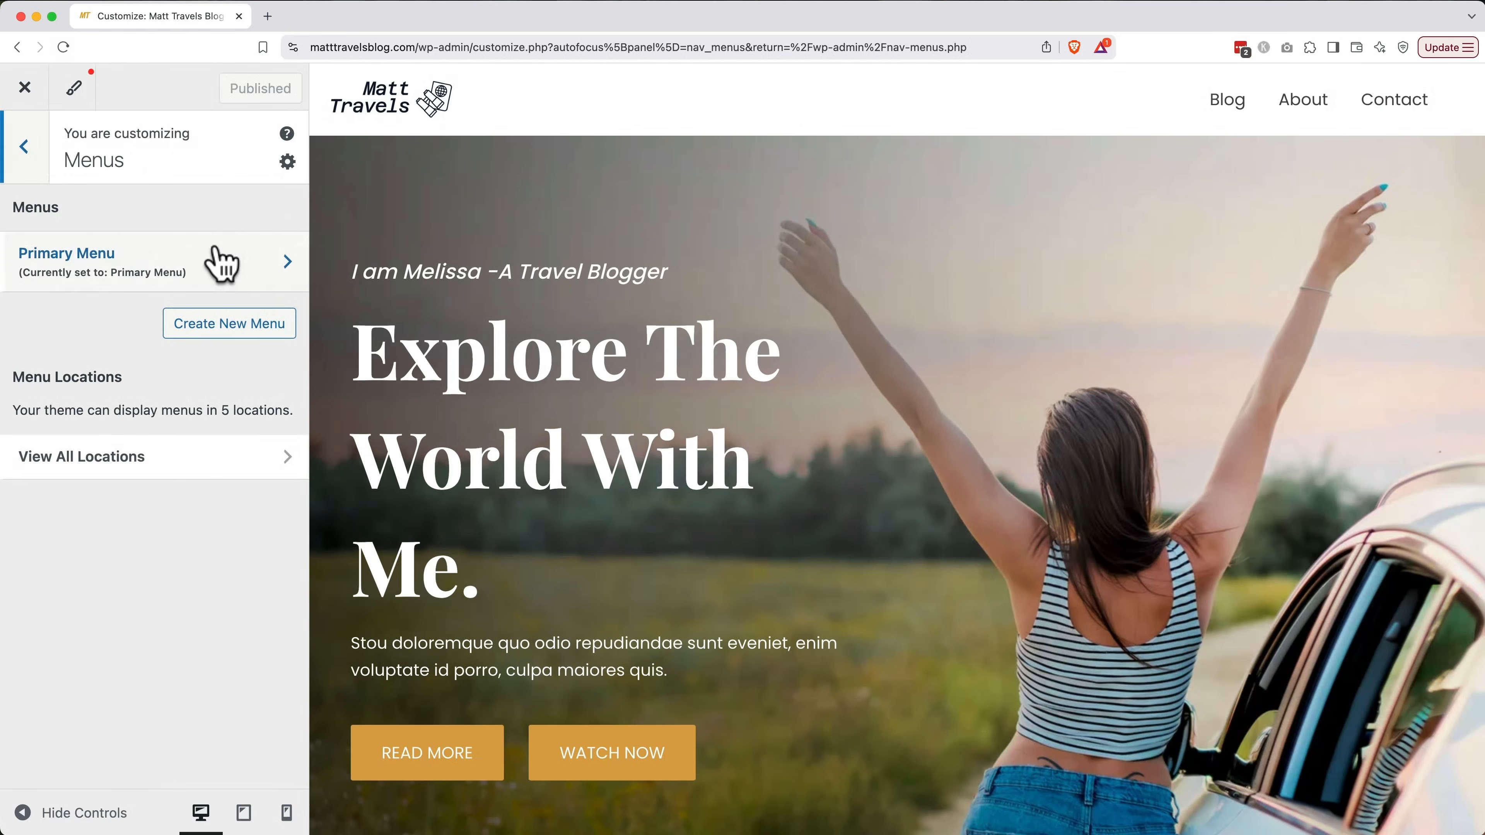
left_click(213, 263)
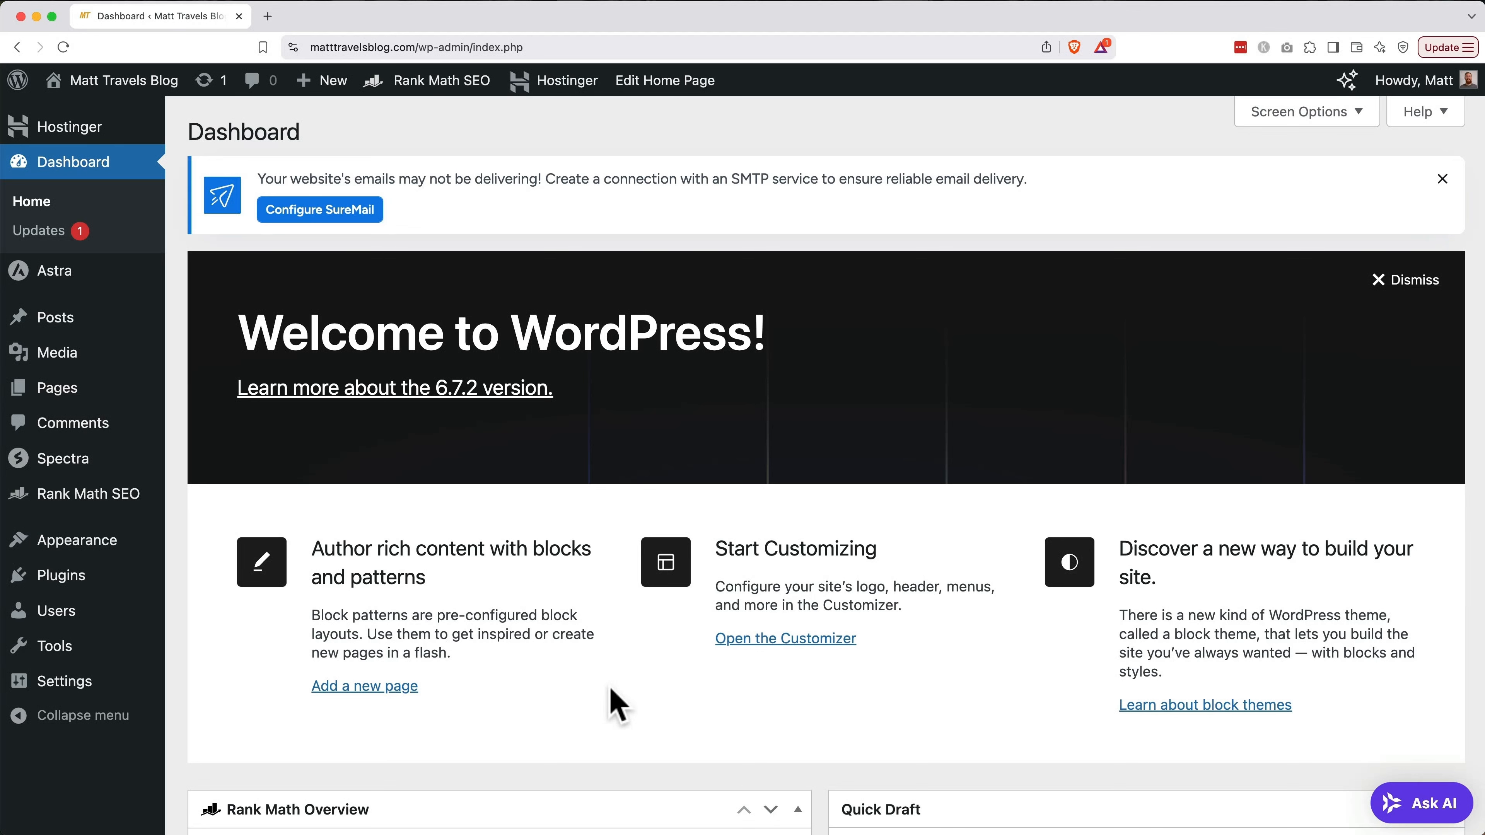
Open the Home page in the editor from the Pages list
left_click(69, 314)
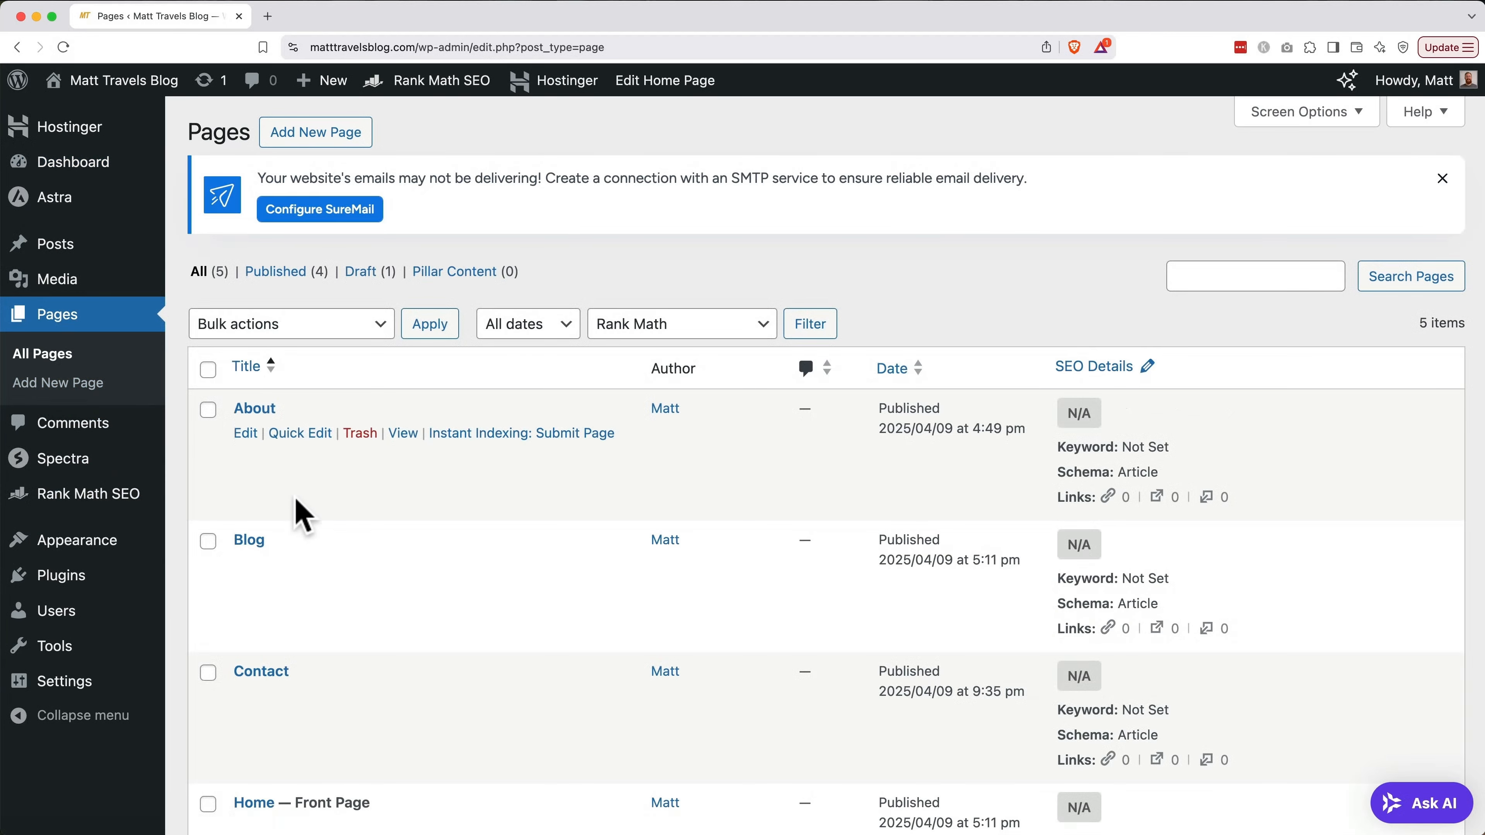
scroll(301, 514, "down", 3)
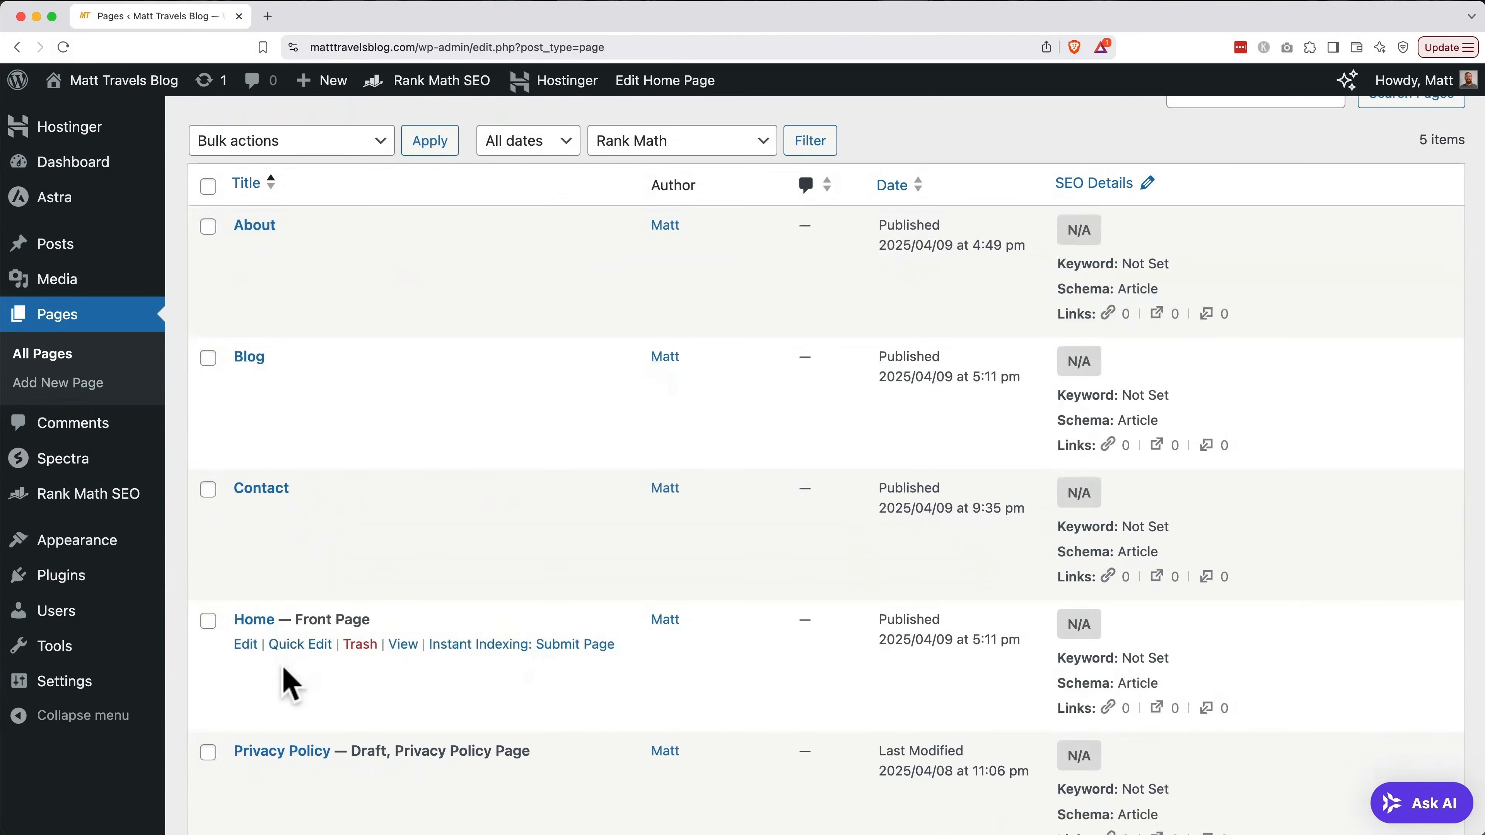
left_click(246, 645)
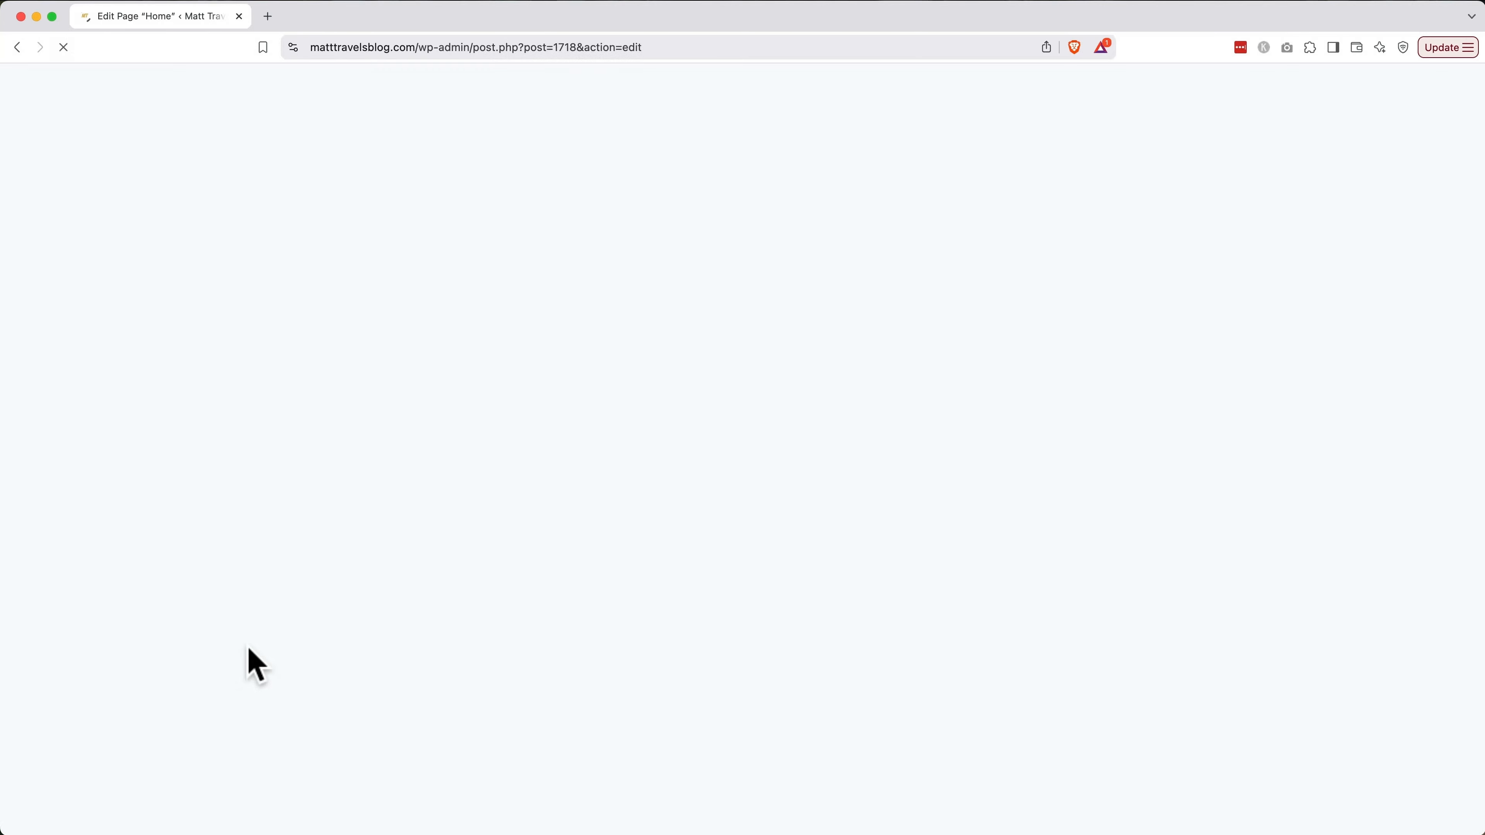
scroll(249, 646, "down", 3)
scroll(249, 646, "down", 2)
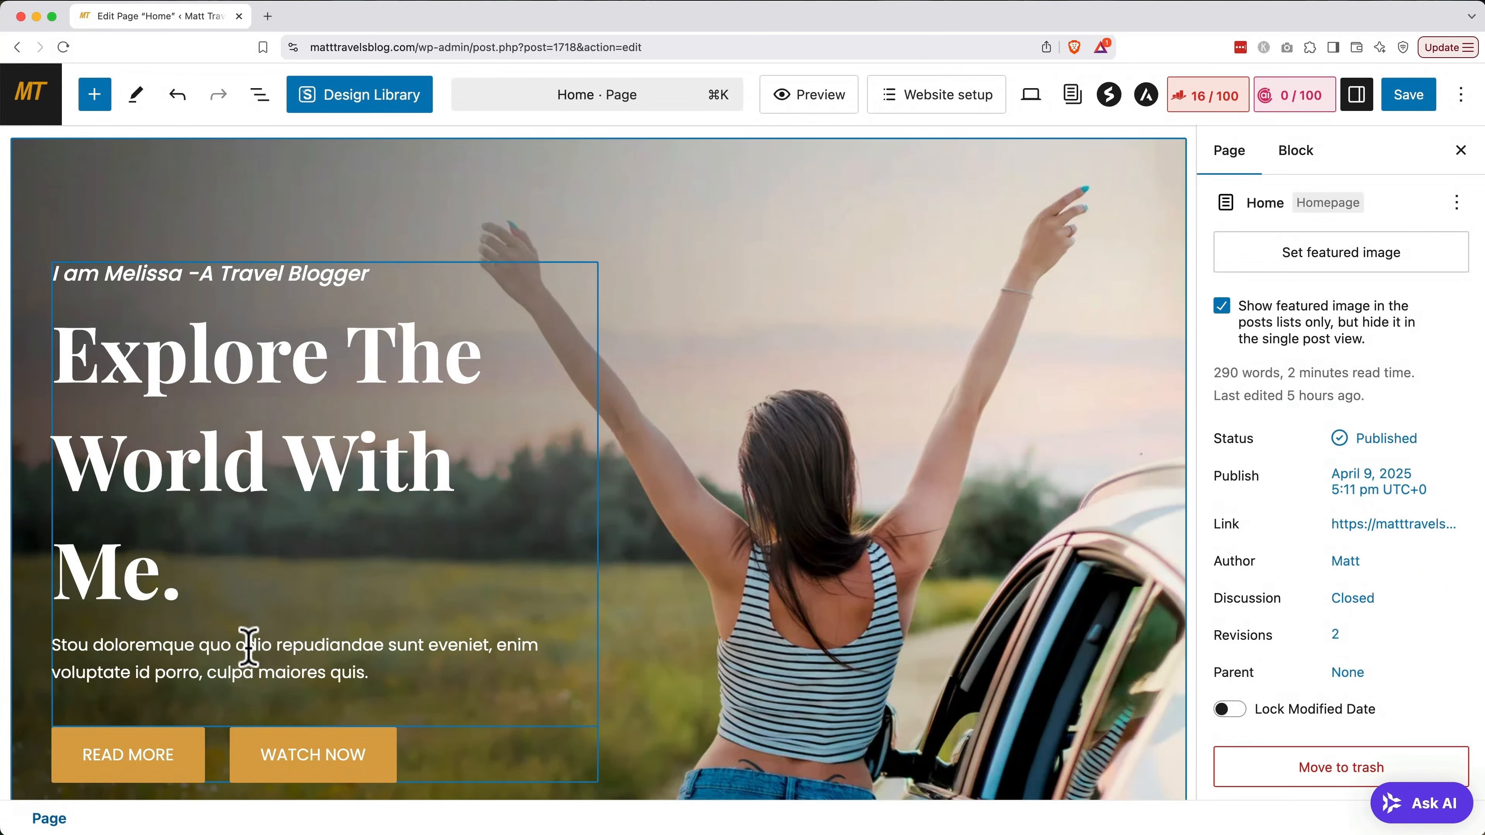
Change the hero heading to 'Explore Europe With Me.' and make the description line bold
left_click(175, 576)
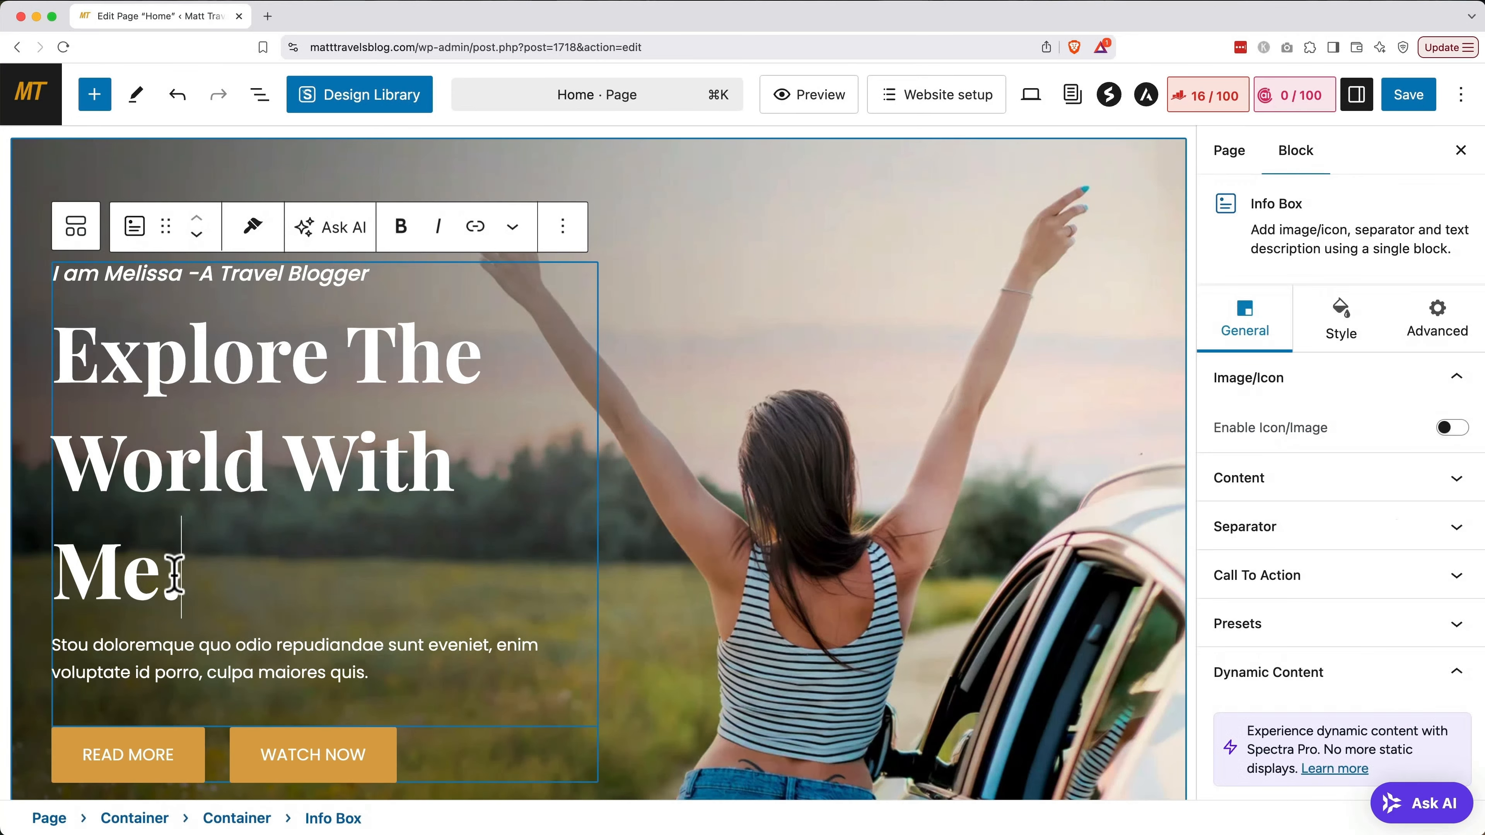
left_click_drag(175, 576, 353, 375)
type("Europe With")
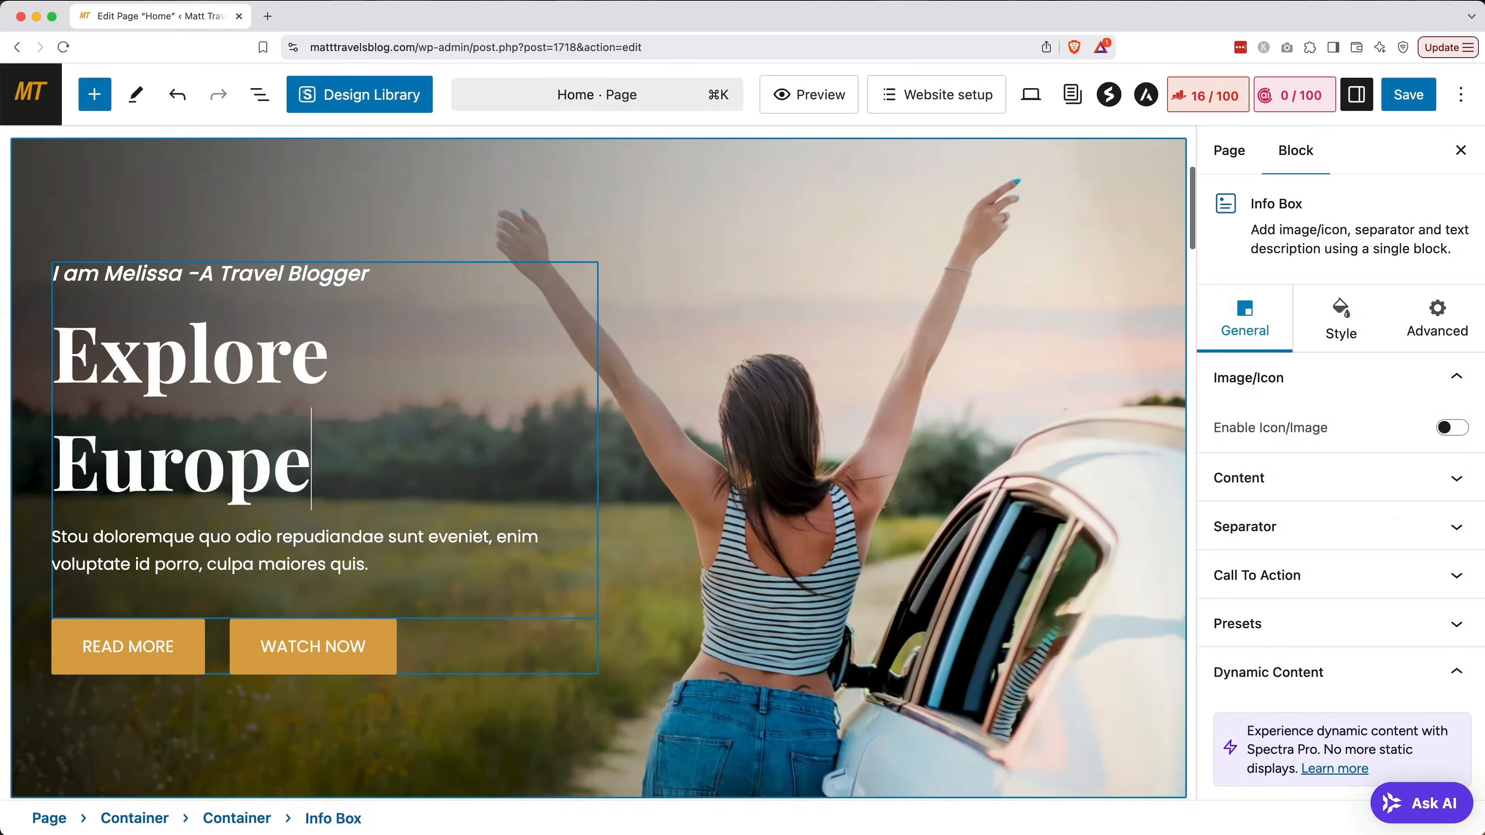
type(" Me.")
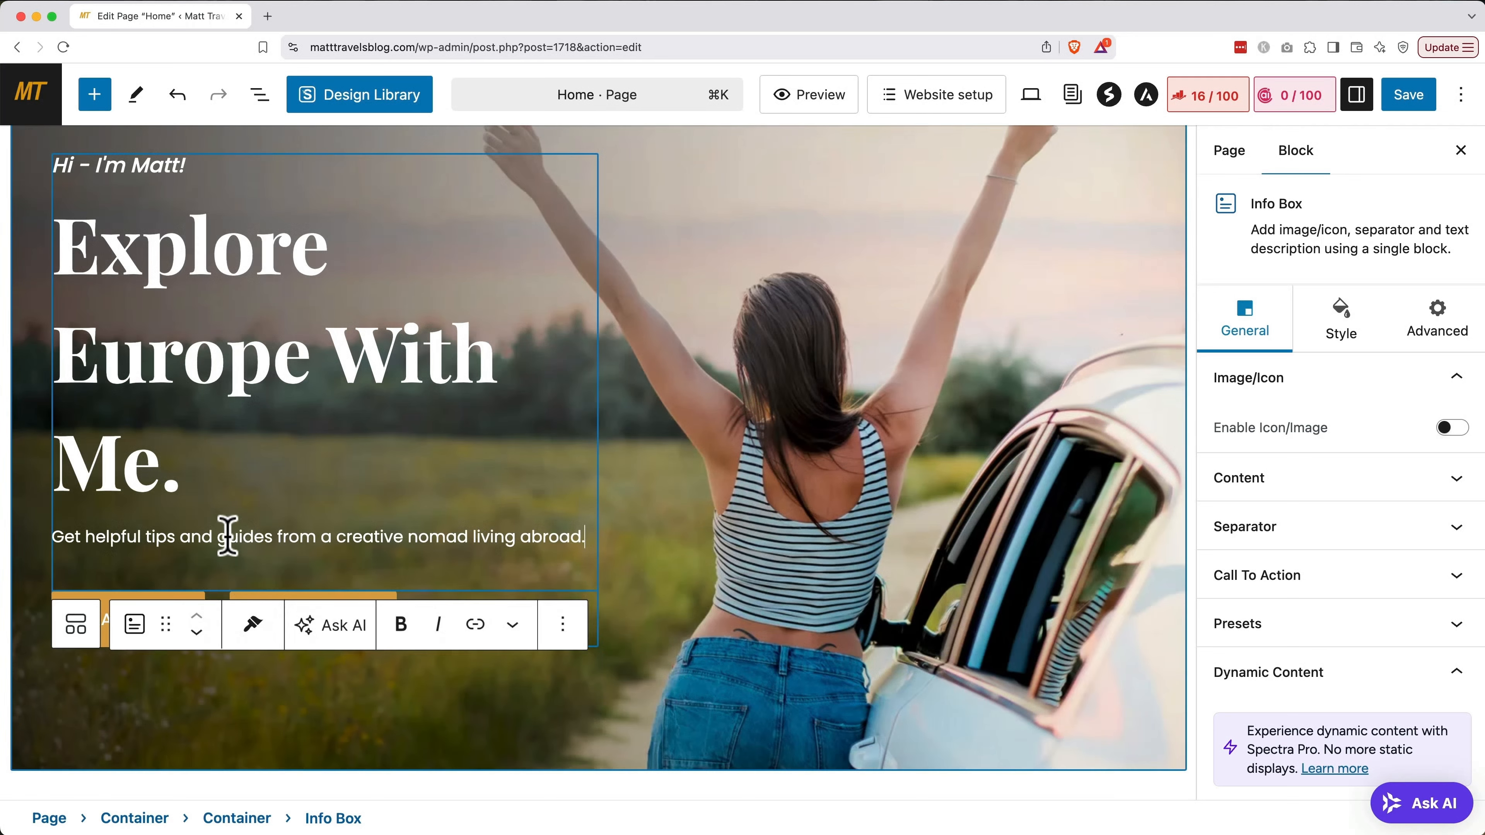
triple_click(228, 537)
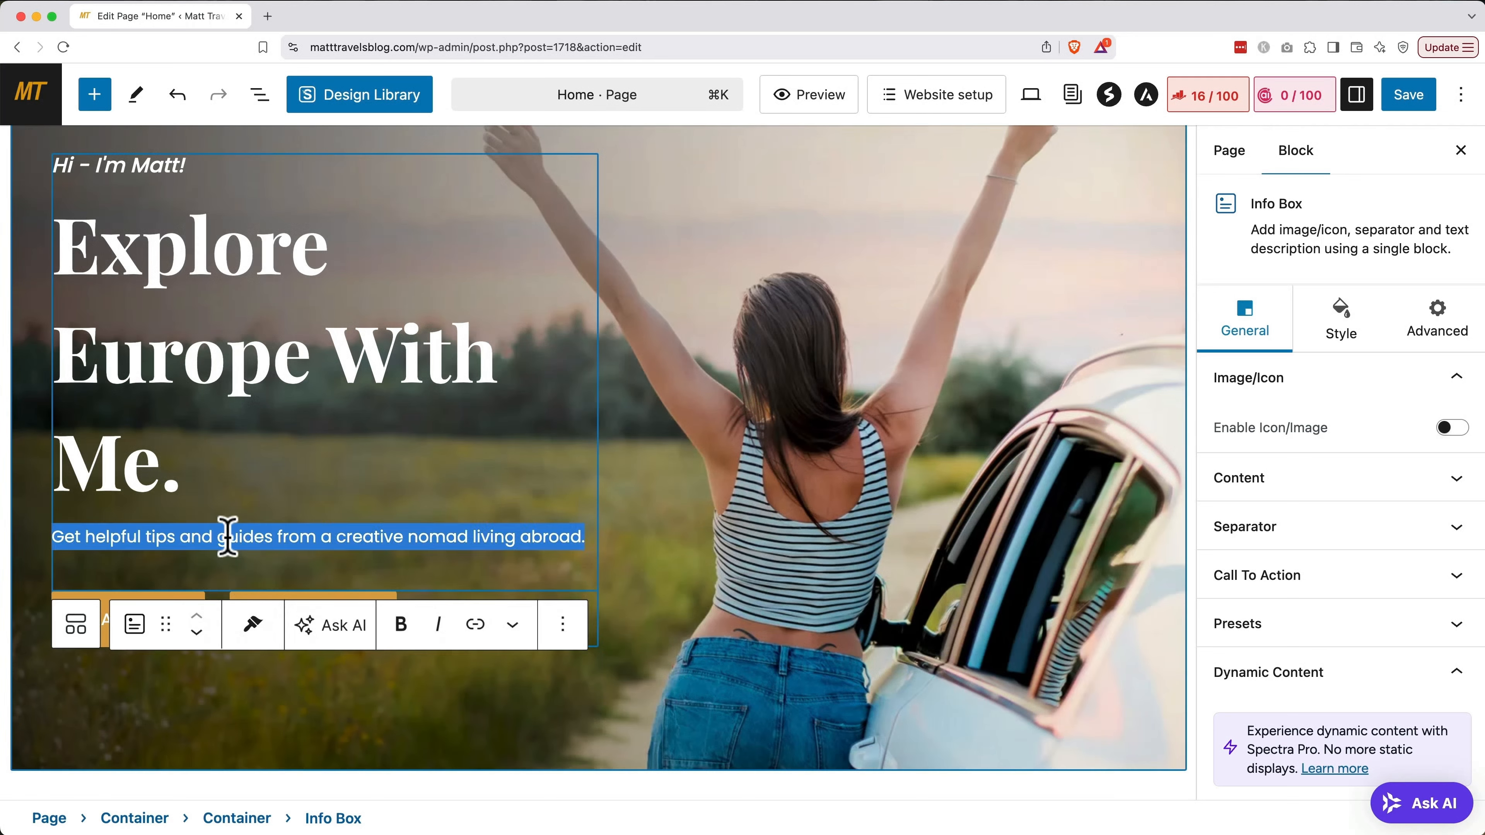
left_click(403, 633)
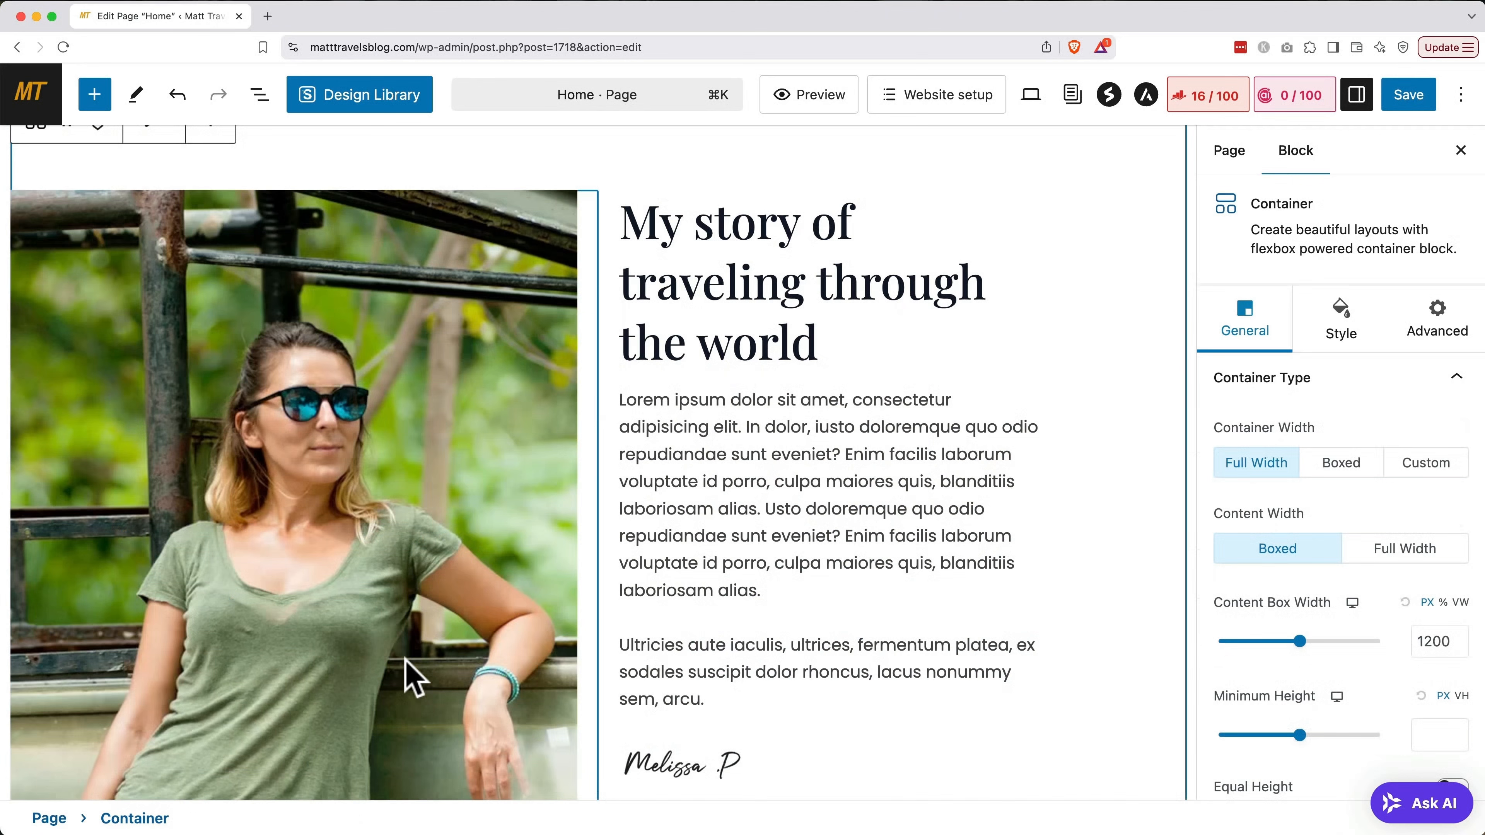
Swap the story section's woman photo for the hiker-on-mountain image from the Media Library
left_click(327, 580)
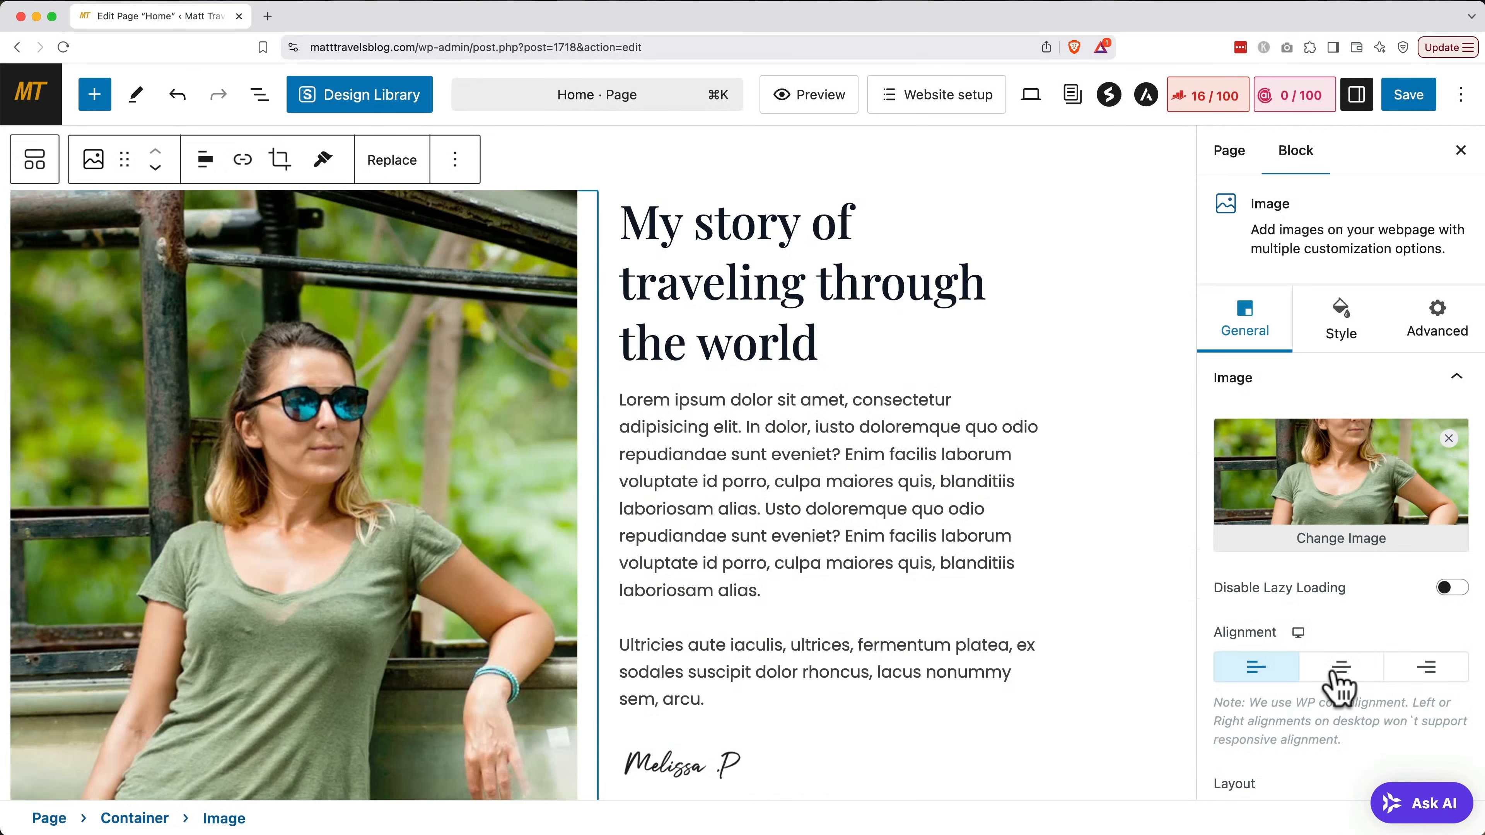
left_click(1355, 541)
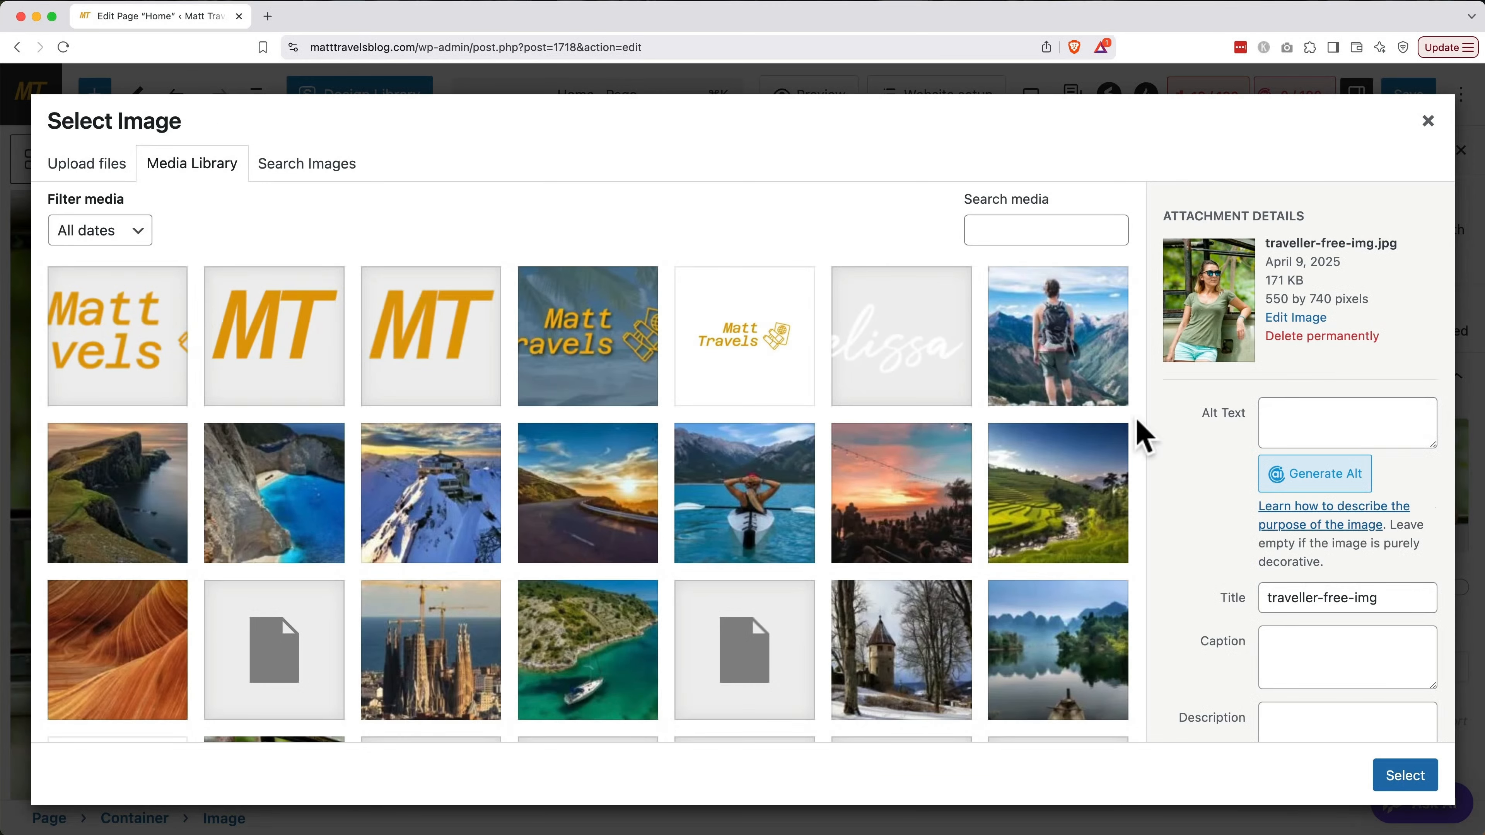
left_click(1062, 360)
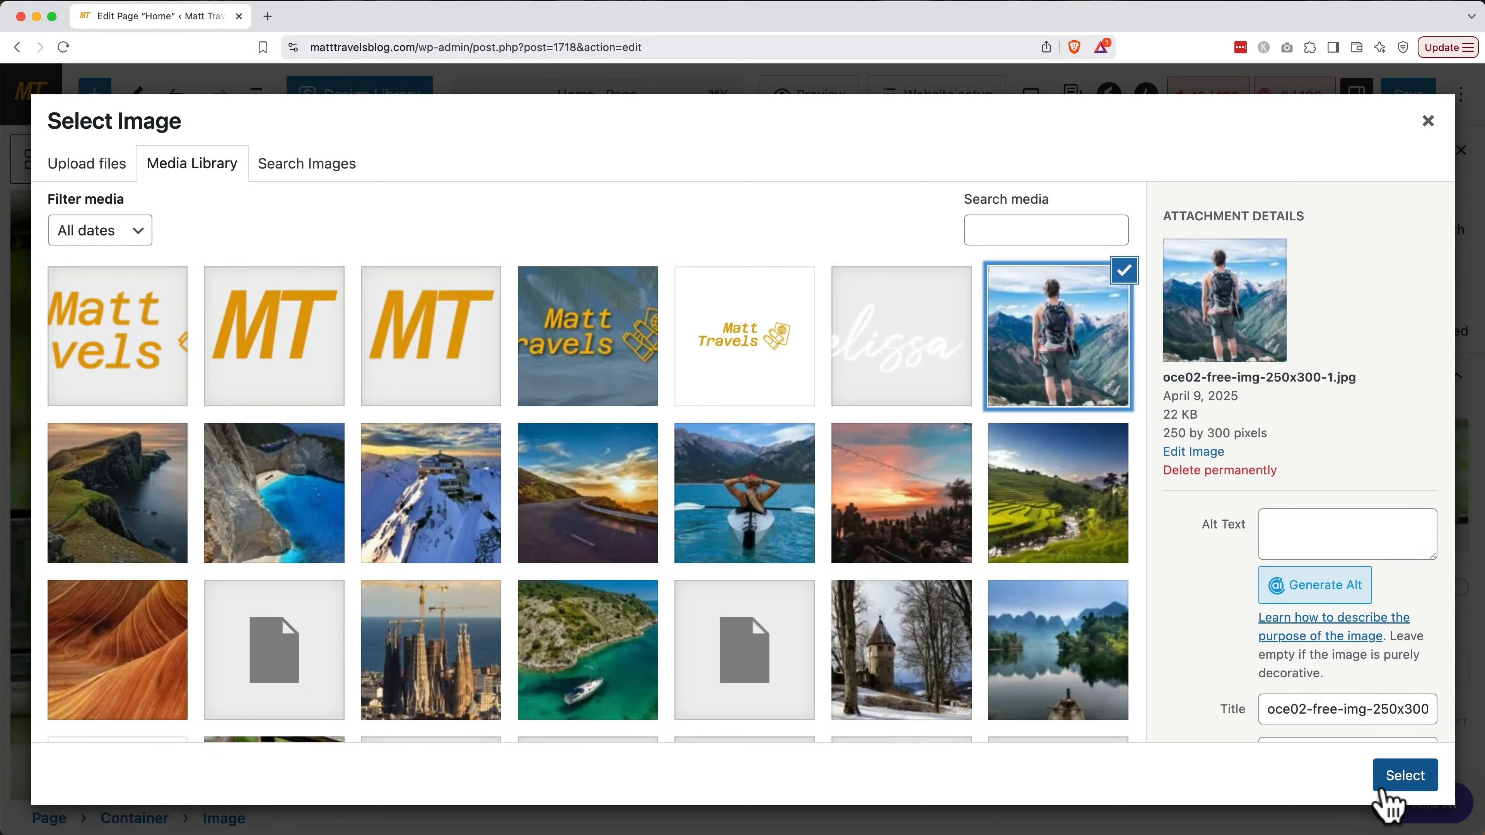
left_click(1384, 784)
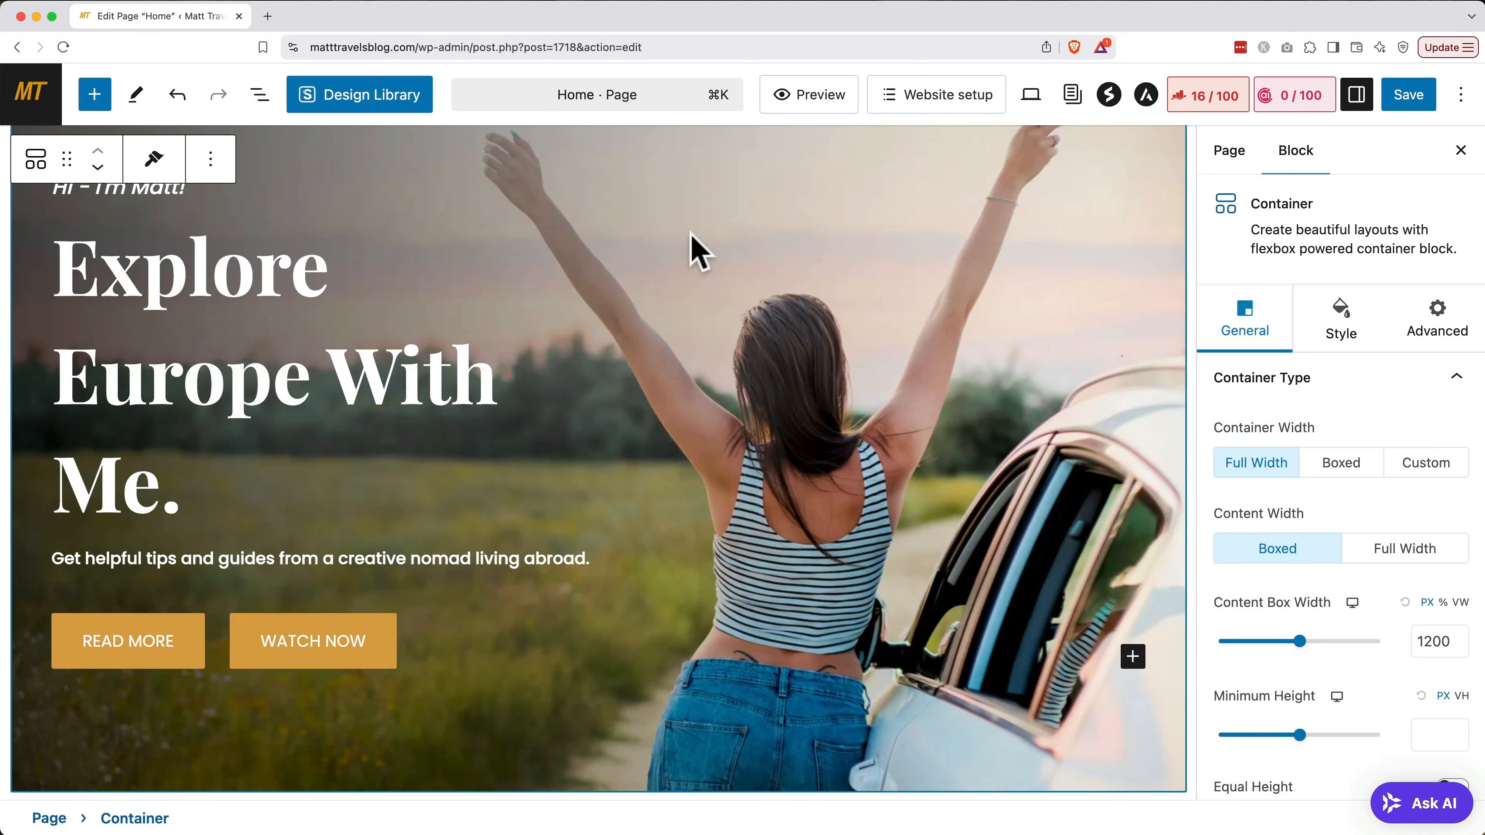
Replace the hero background with a sunset Spanish city stock photo found by searching 'spain'
left_click(1359, 319)
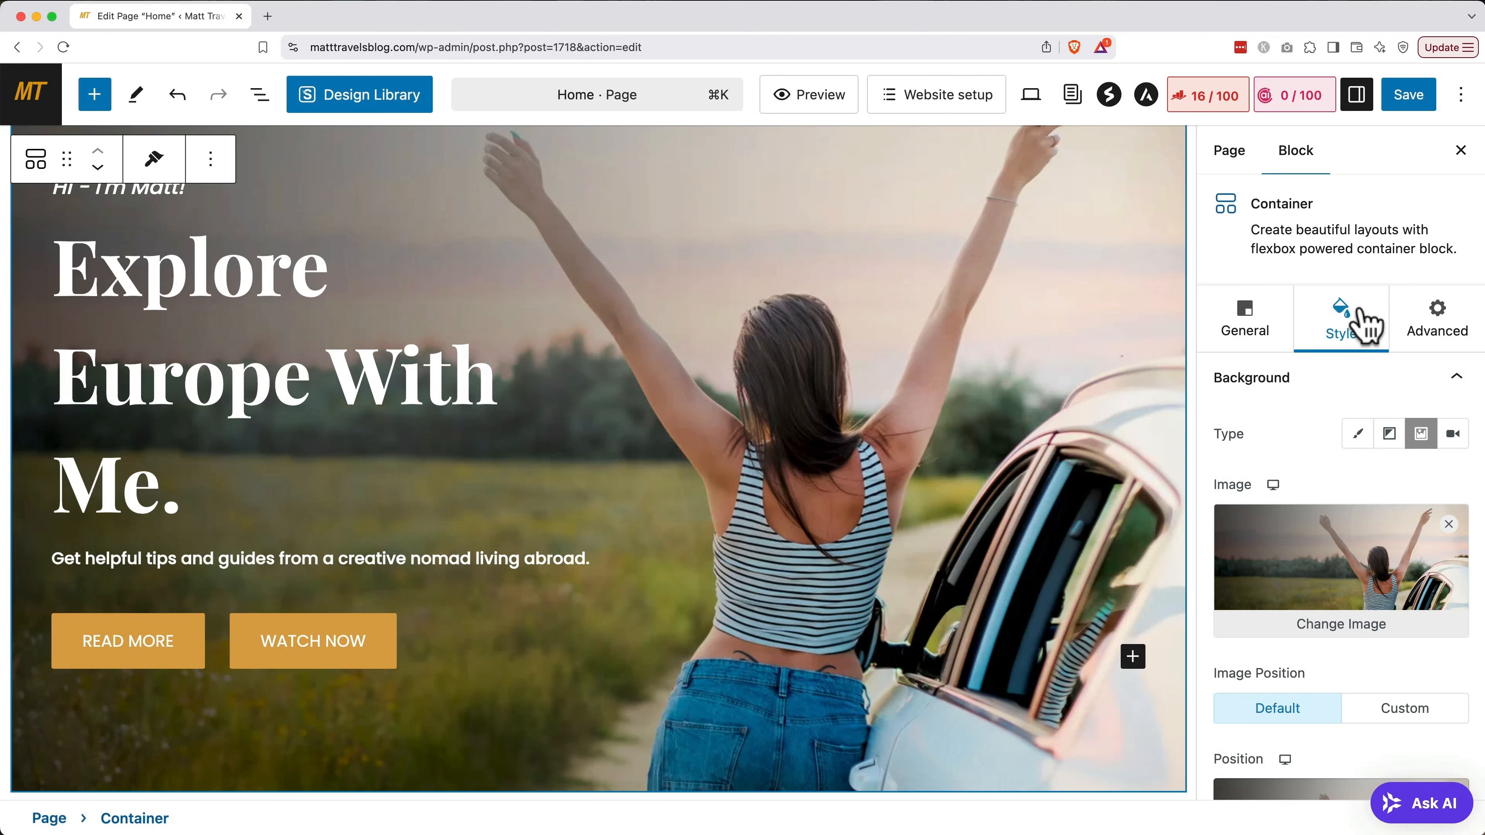
left_click(1329, 623)
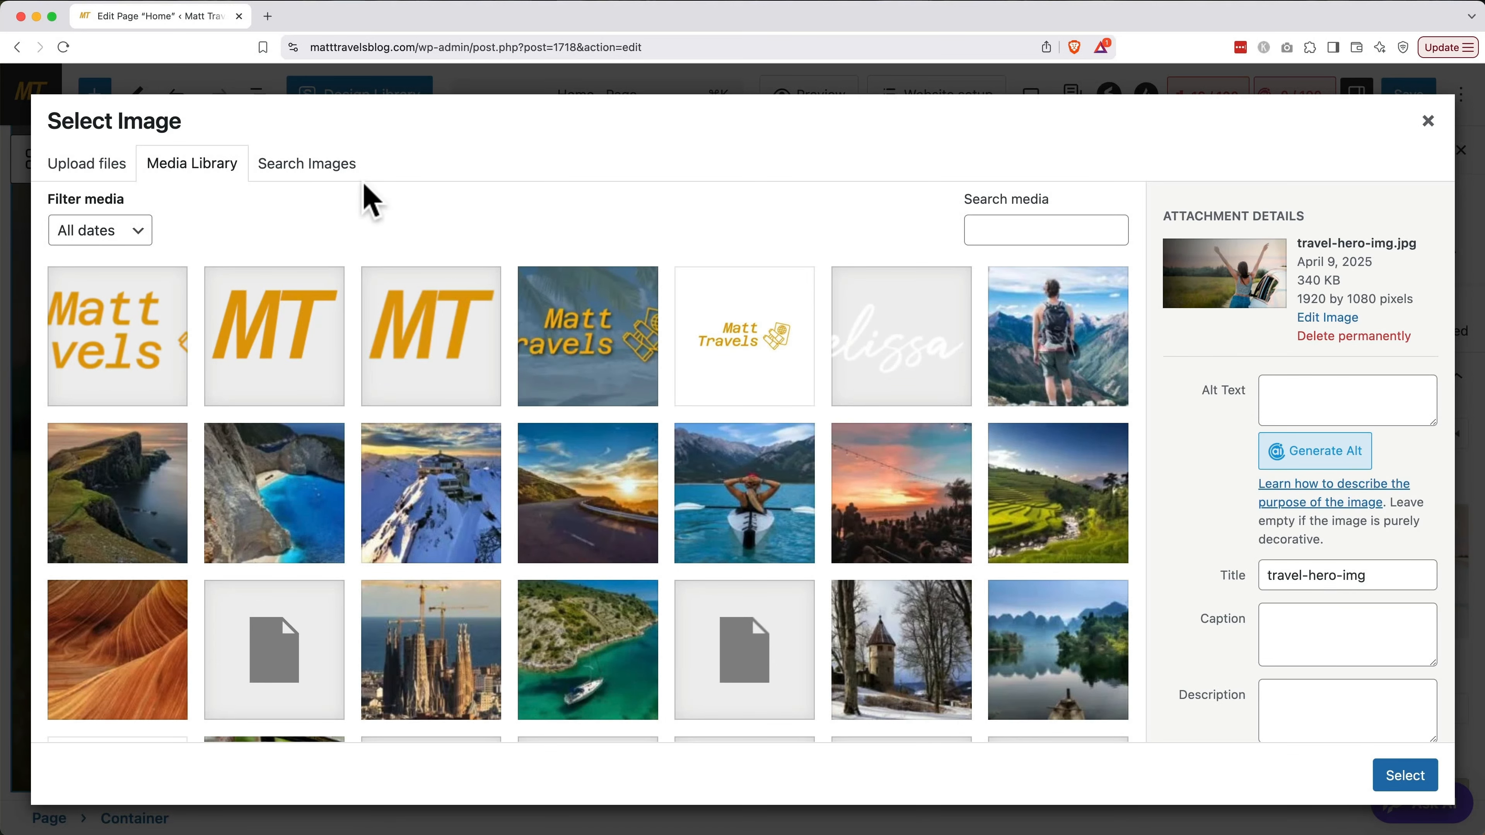
left_click(350, 189)
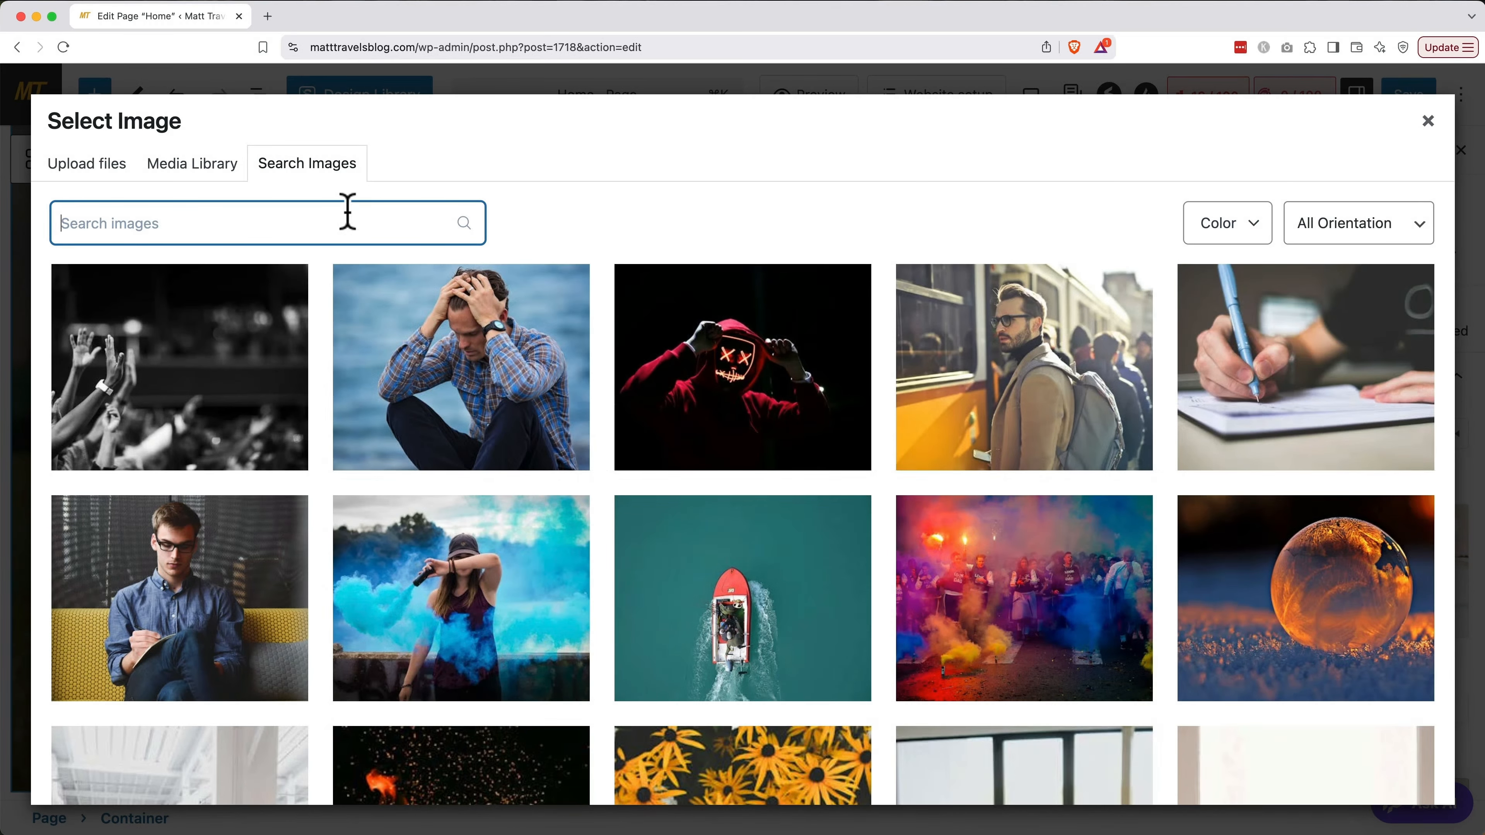
type("spain")
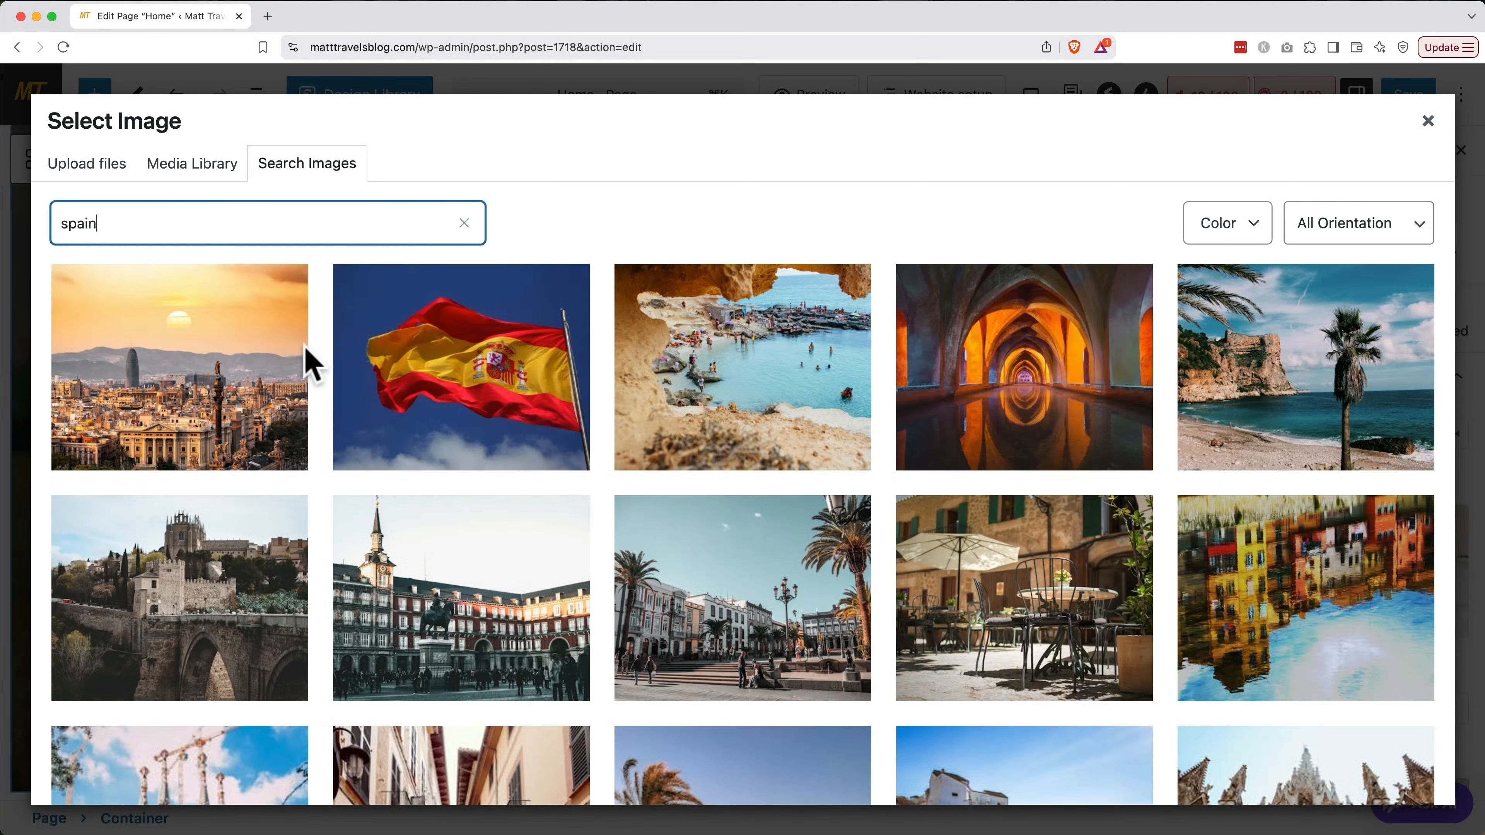
mouse_move(293, 398)
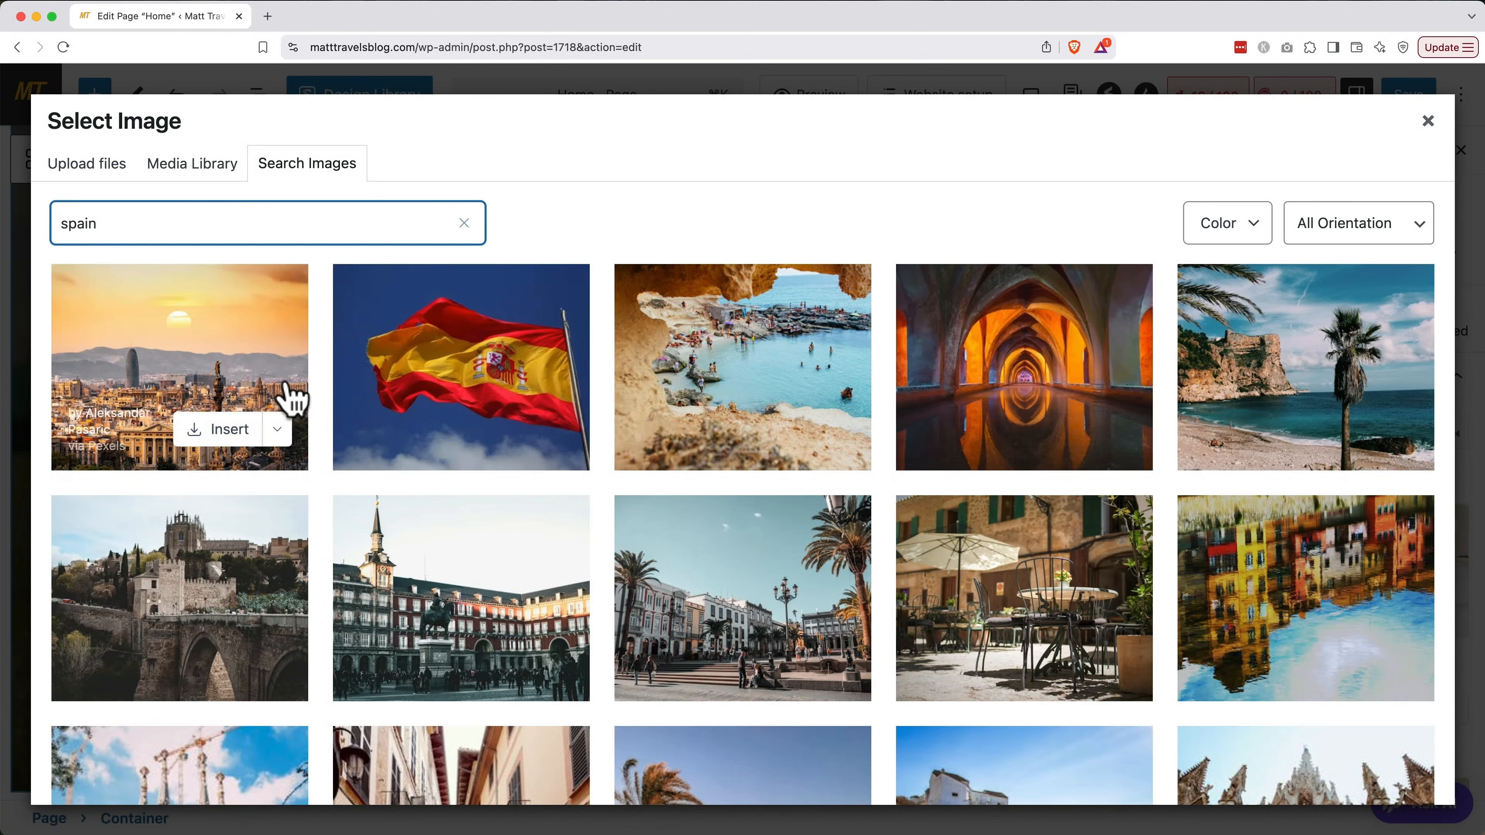
left_click(225, 430)
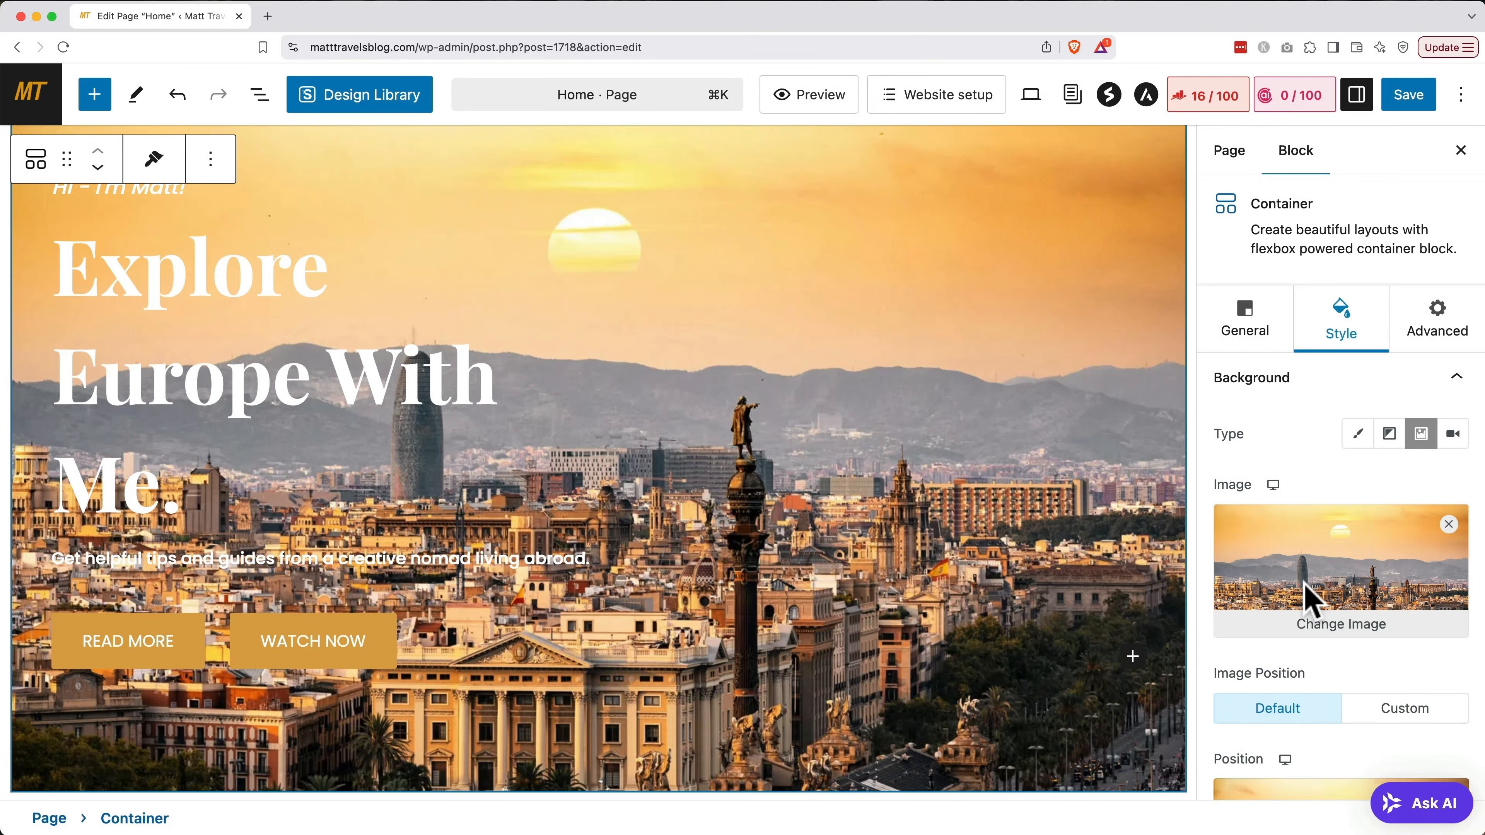
Set the hero's overlay type to Gradient for a blue-purple tint
scroll(1309, 597, "down", 10)
scroll(1309, 603, "down", 4)
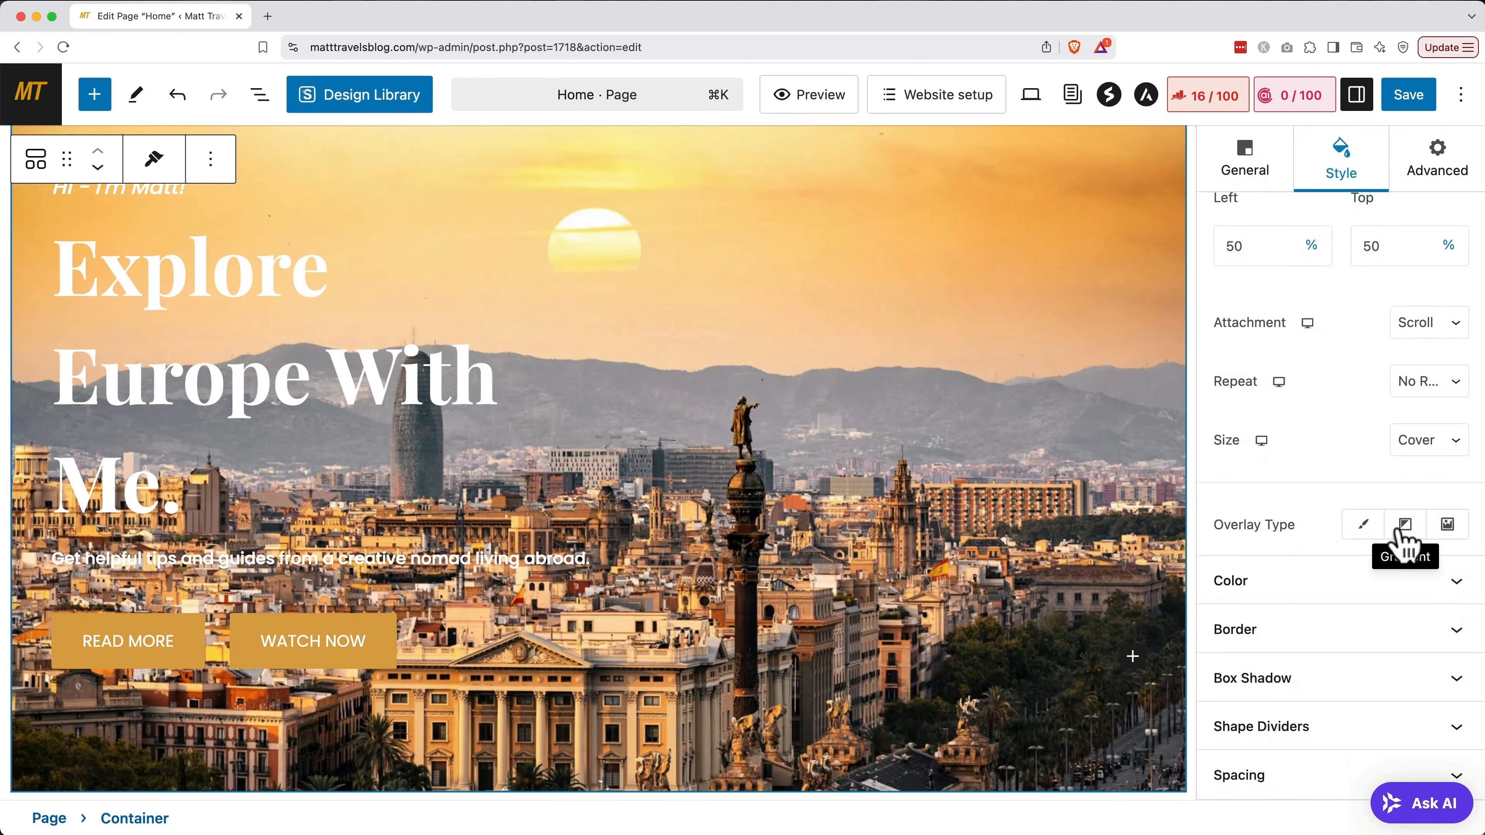
left_click(1404, 526)
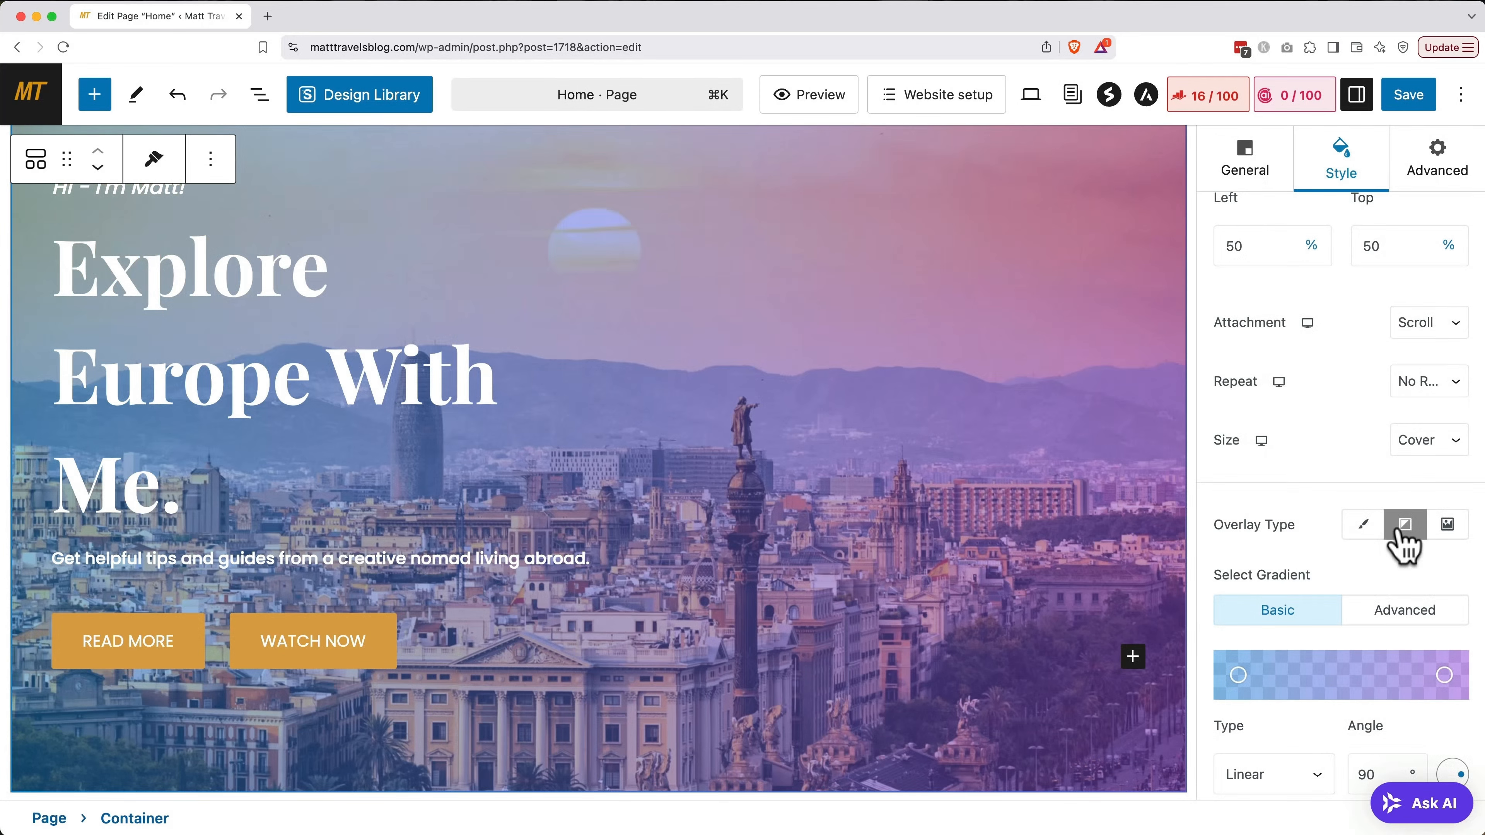
scroll(1345, 526, "down", 4)
Replace the word MORE with POSTS on the hero's first button so it reads READ POSTS
left_click(142, 672)
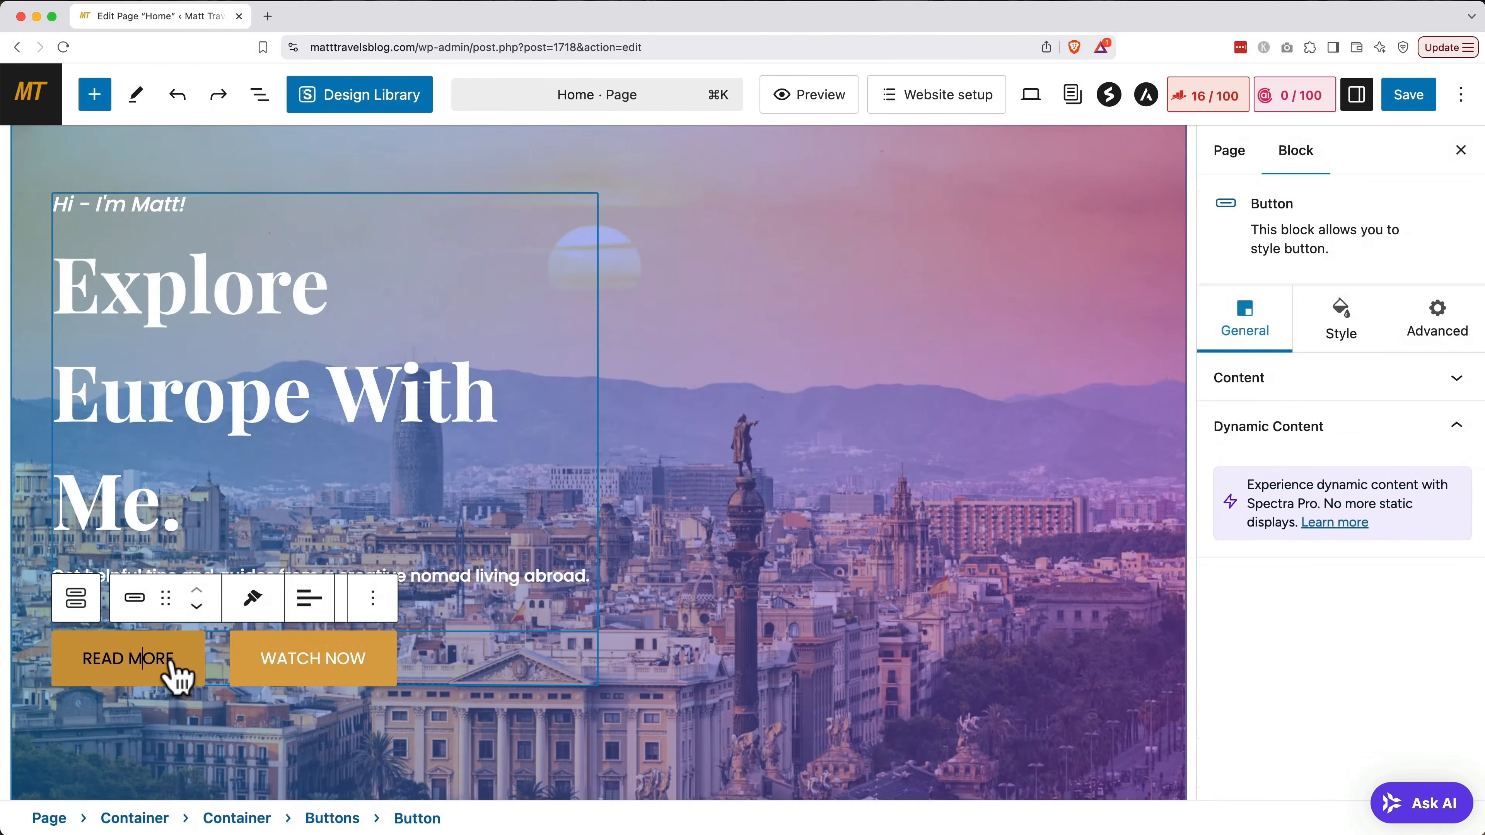
left_click_drag(173, 659, 127, 661)
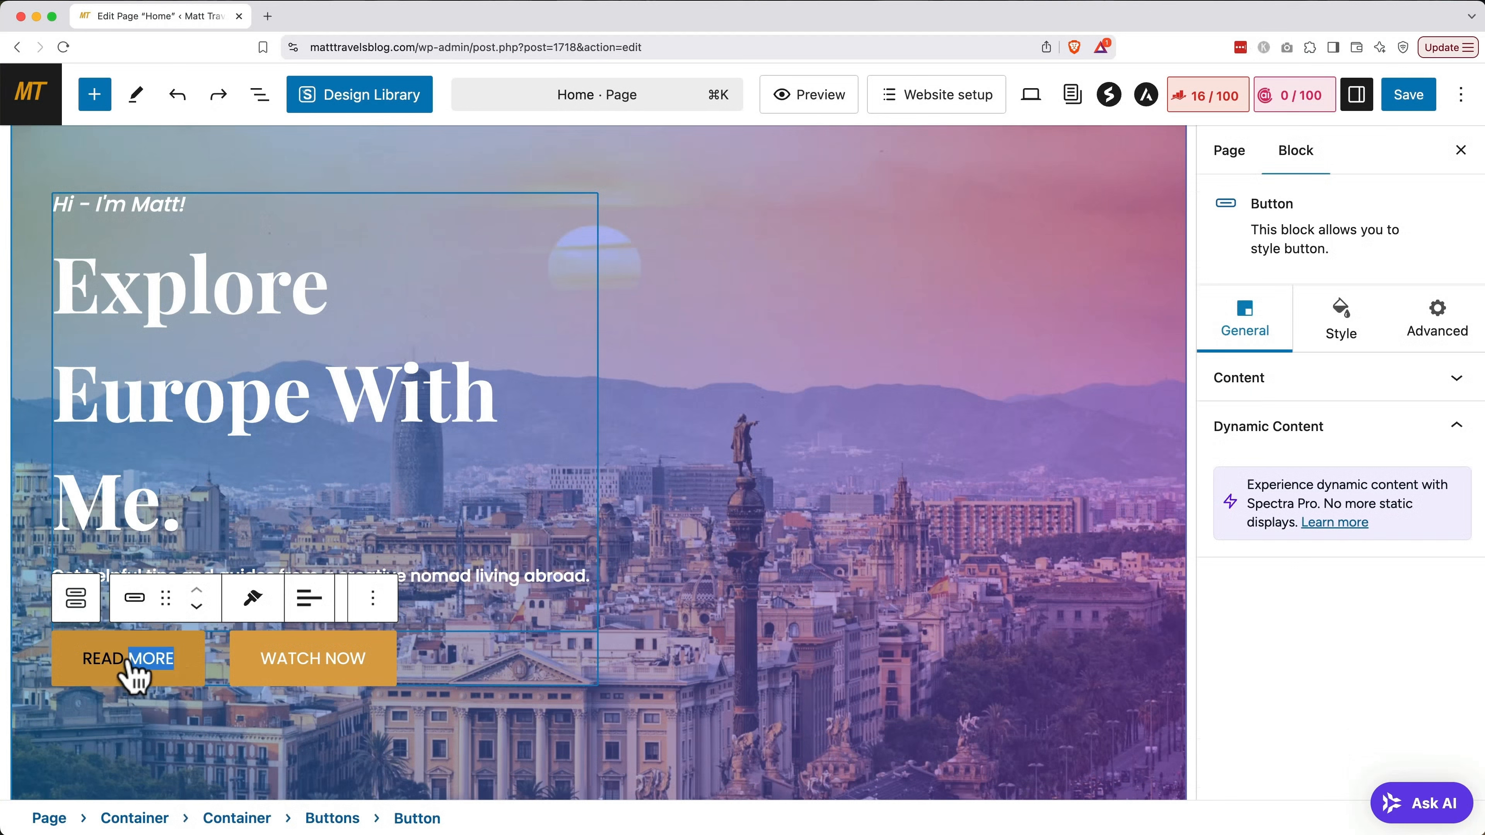
type("POSTS")
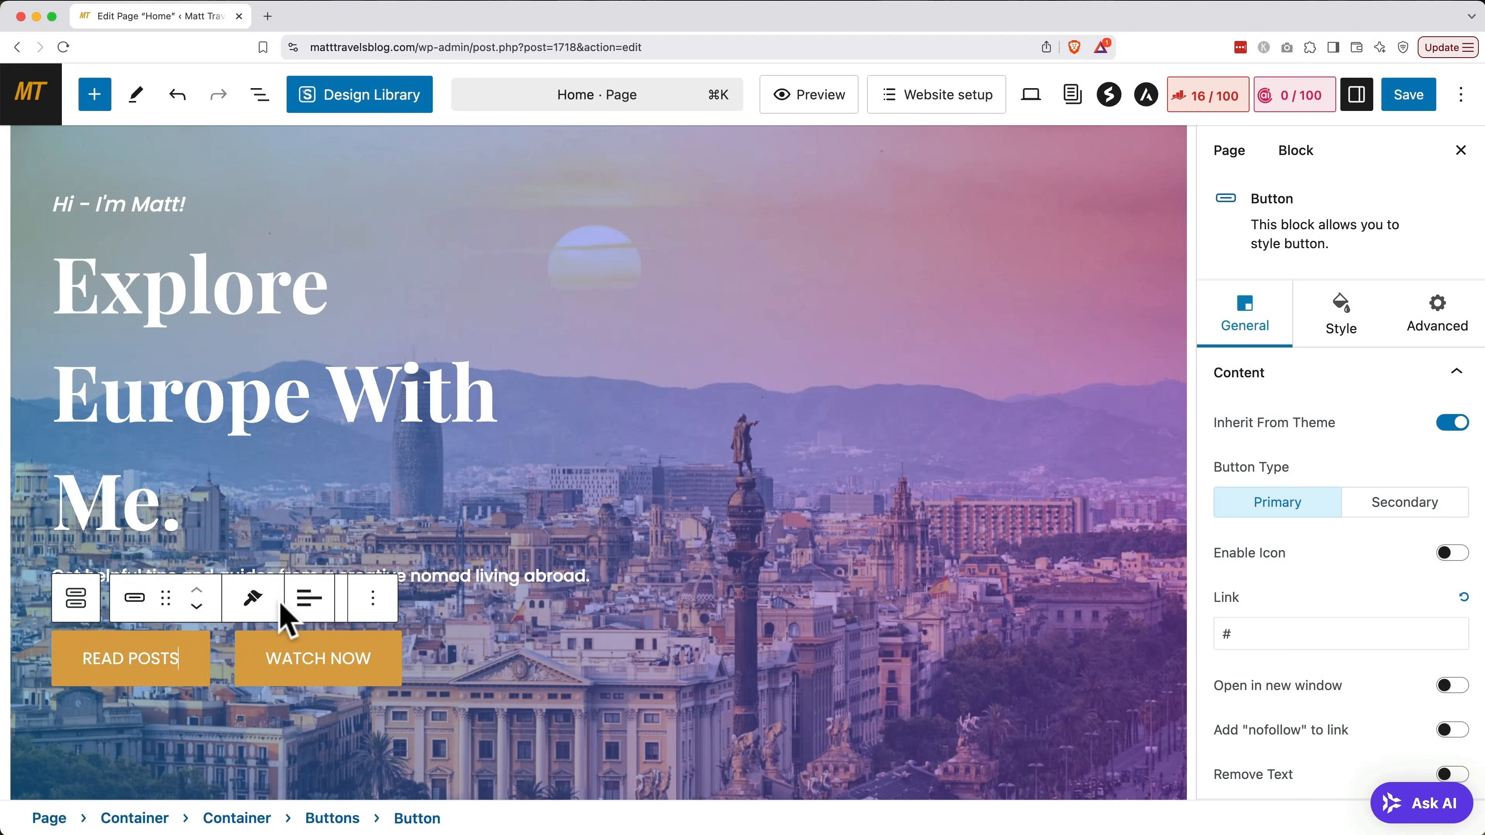
Replace the READ POSTS button's # link with /blog in its Content settings
scroll(1312, 588, "down", 1)
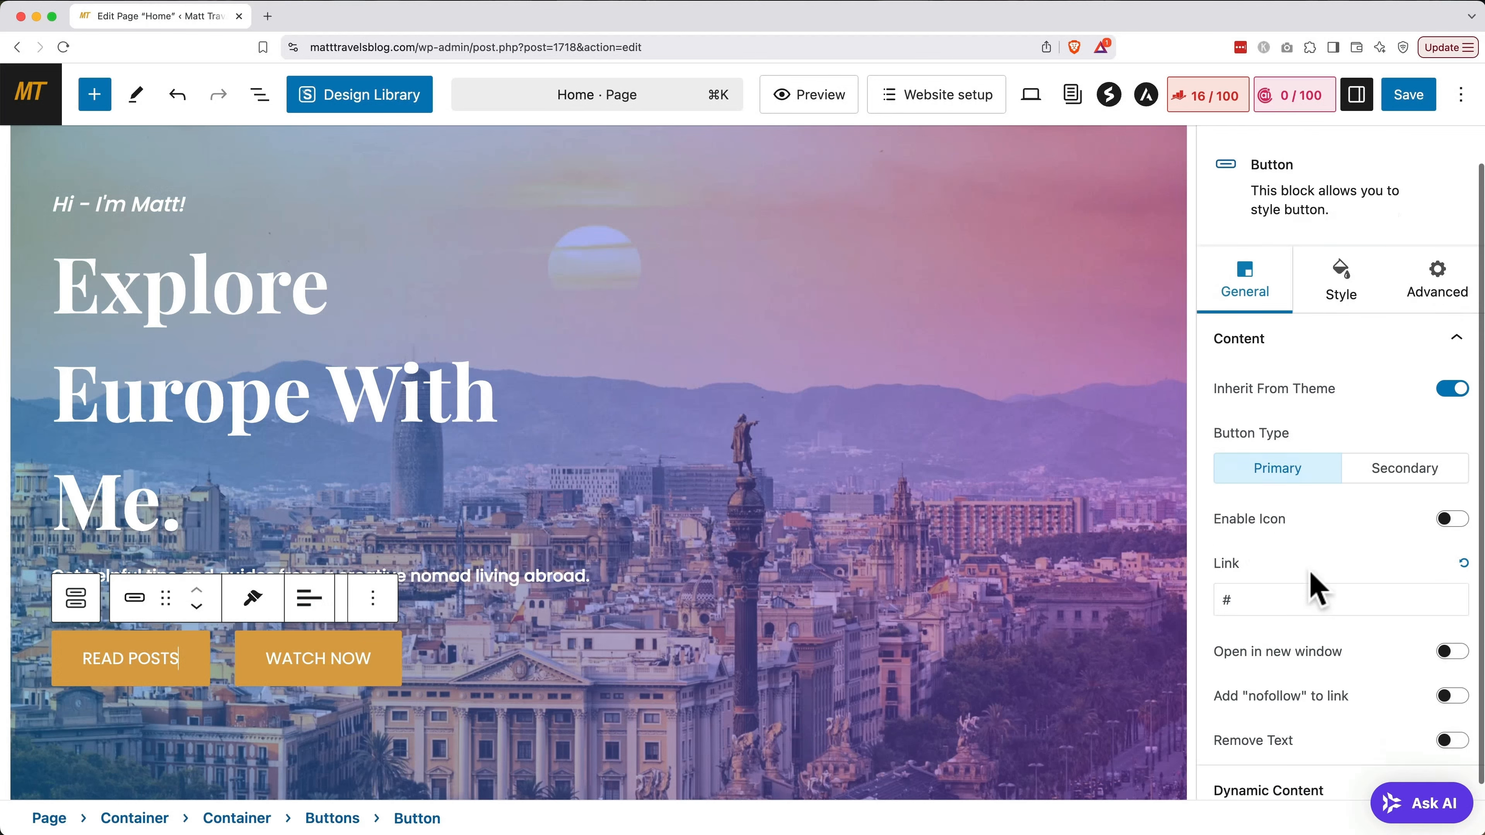
left_click(1305, 582)
key("BackSpace")
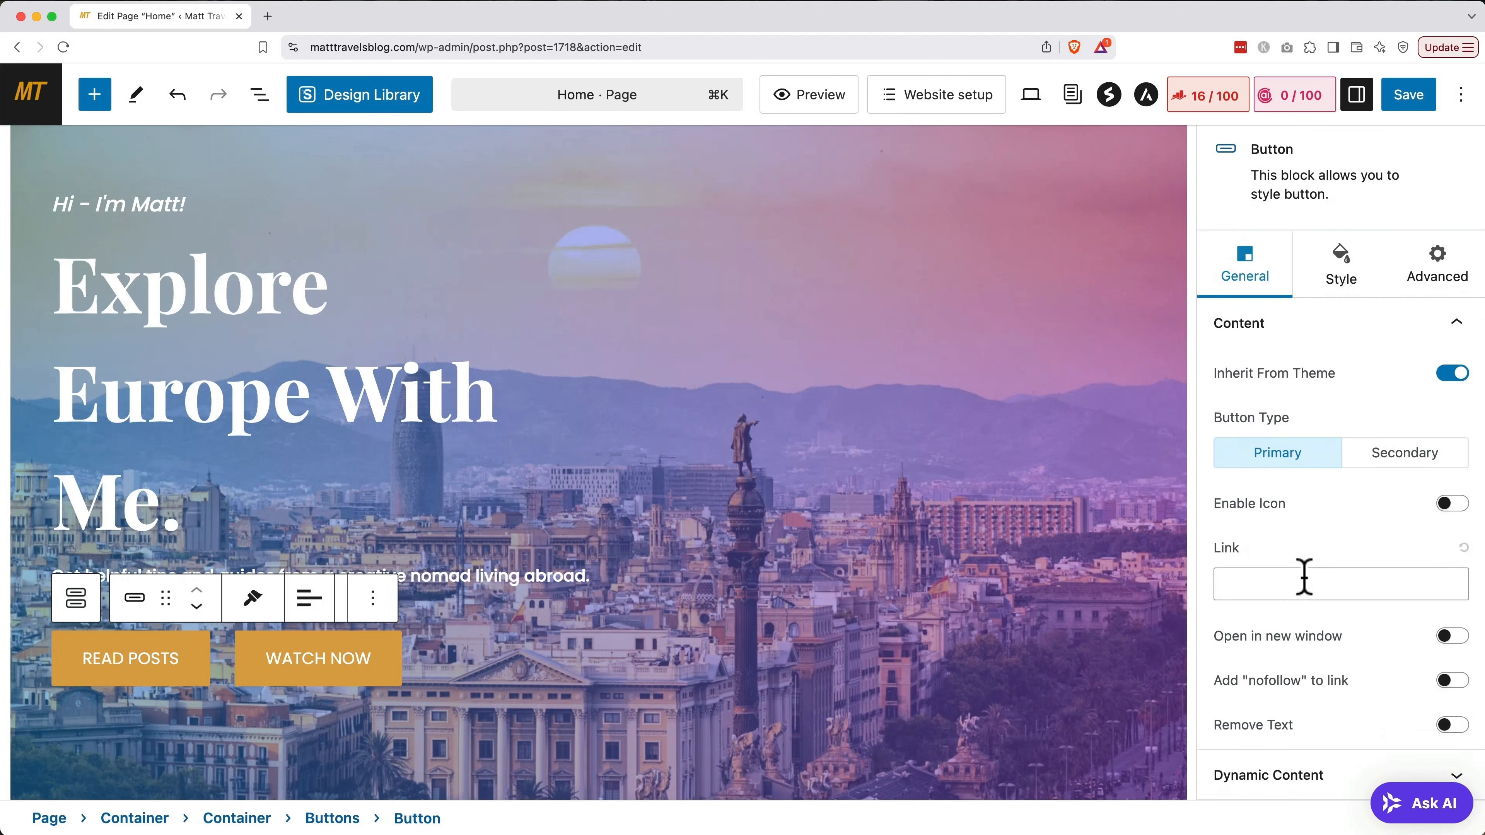
type("/")
type("blog")
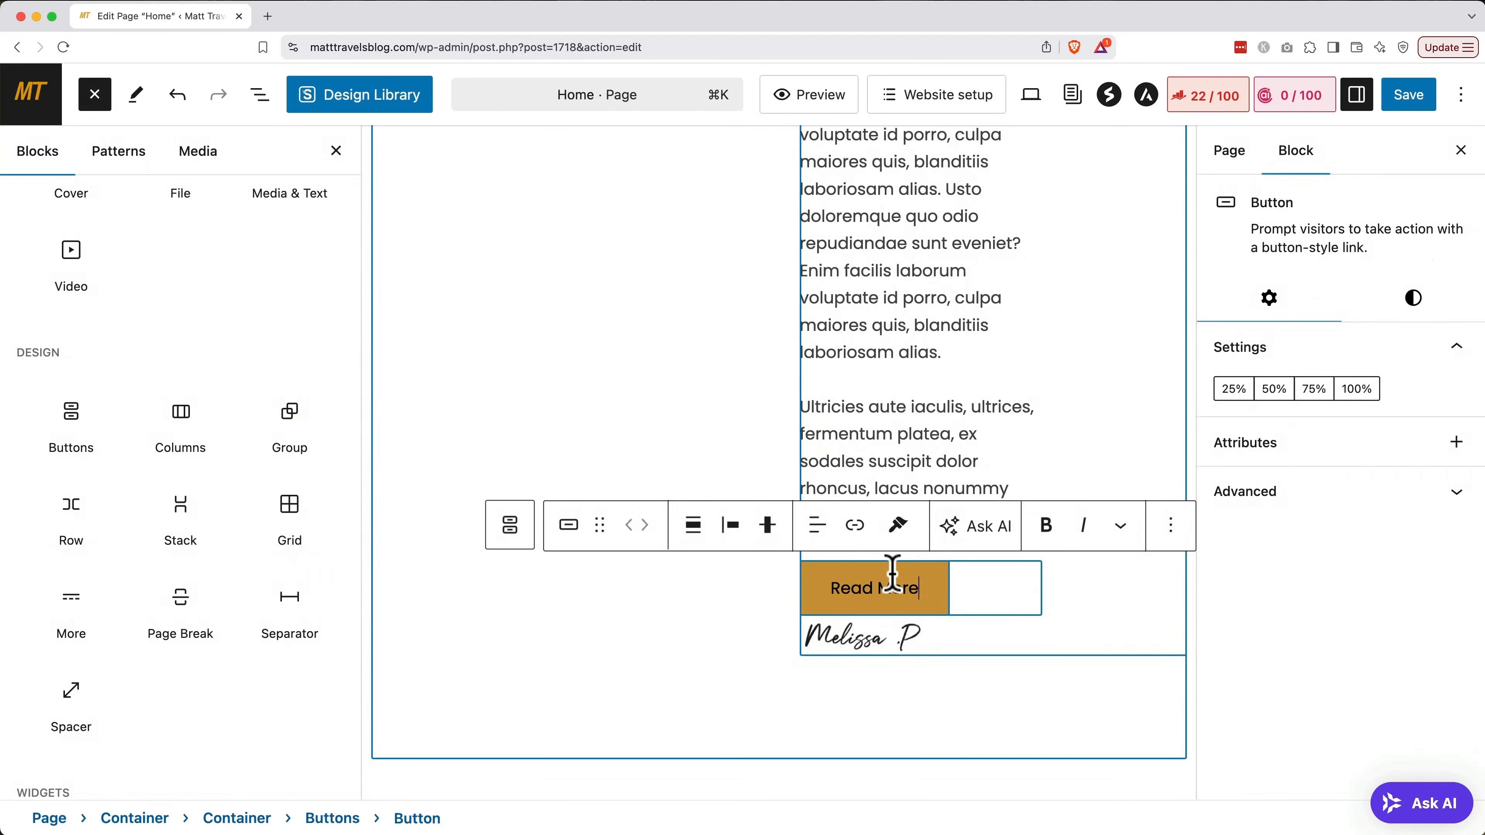
Link the story section's Read More button to the Blog page at /blog/
left_click(889, 582)
left_click(854, 526)
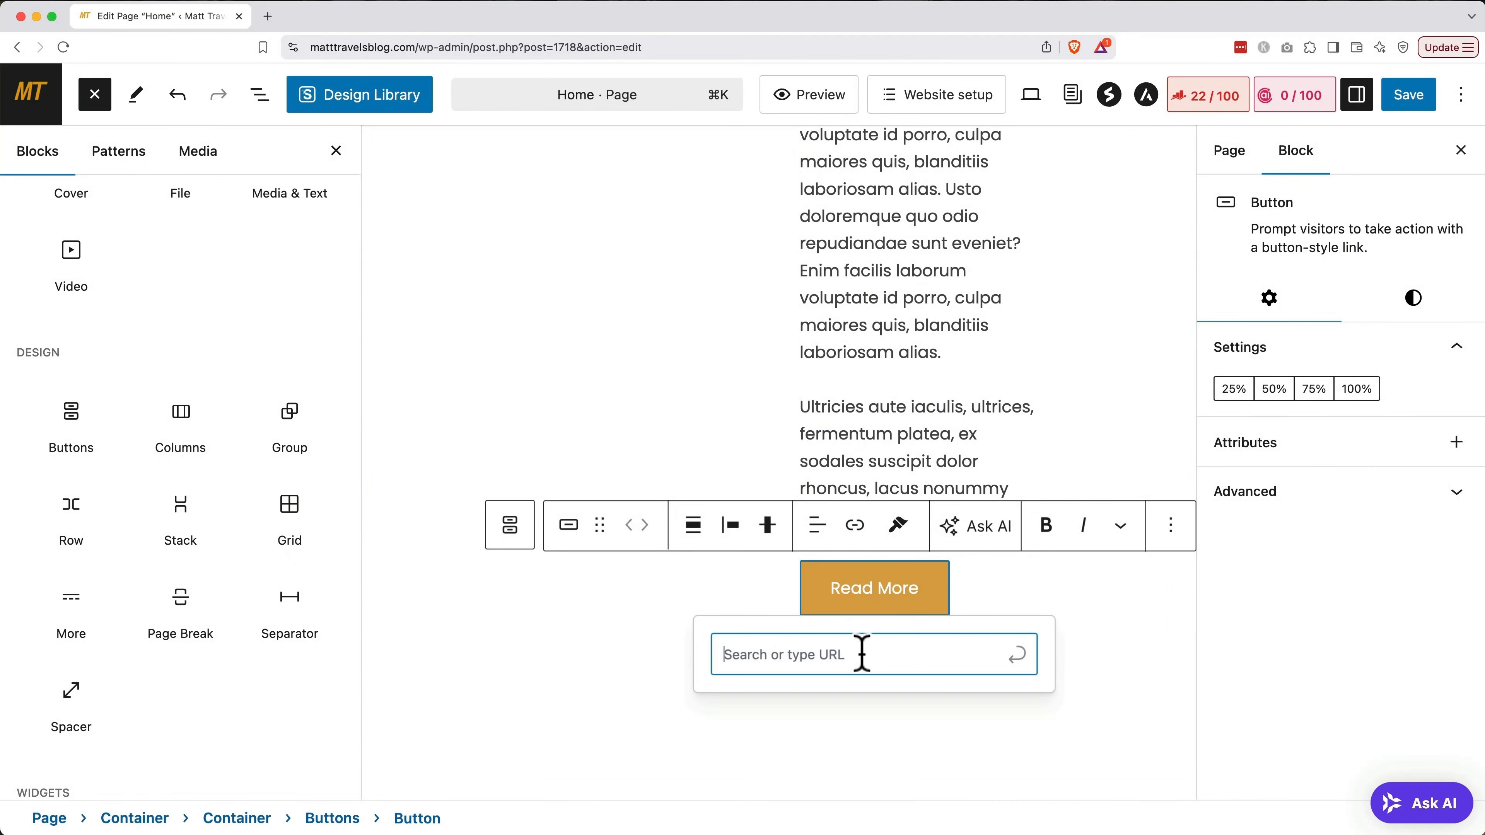
type("blog")
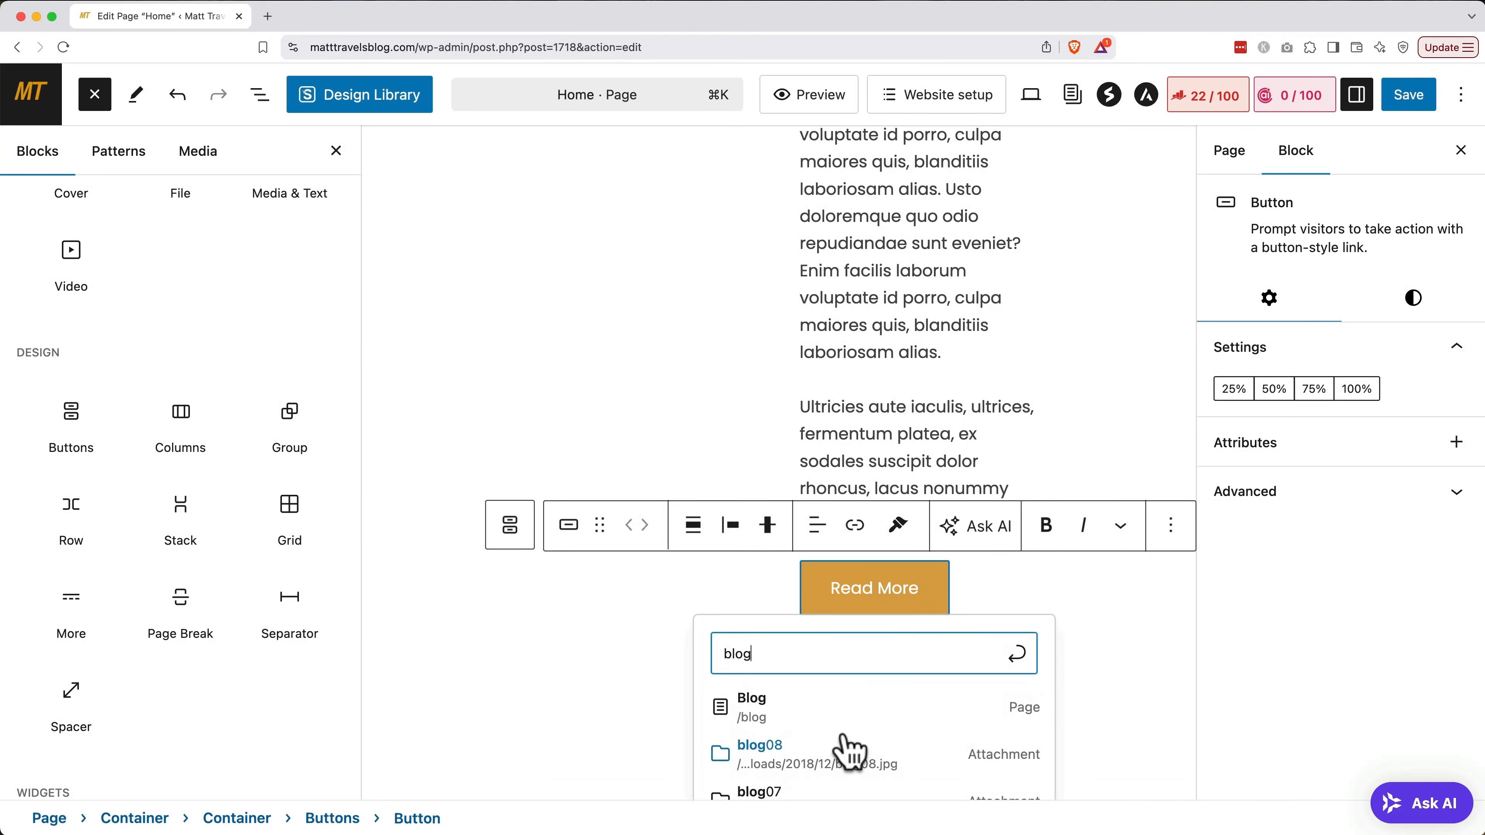
left_click(851, 712)
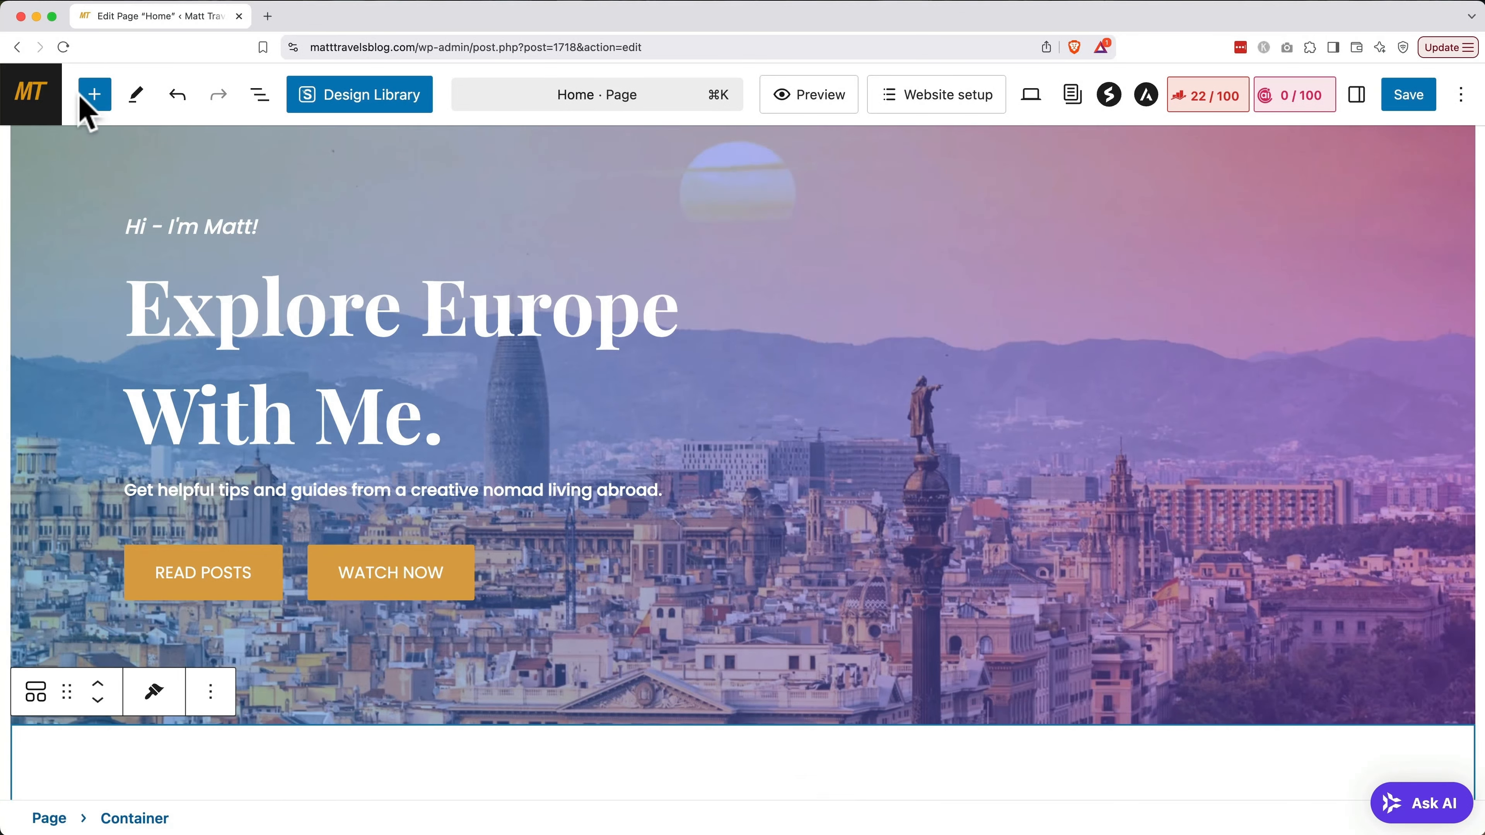
Insert the About pattern 'Uncover a realm of opportunities.' with its Get Started button
left_click(95, 95)
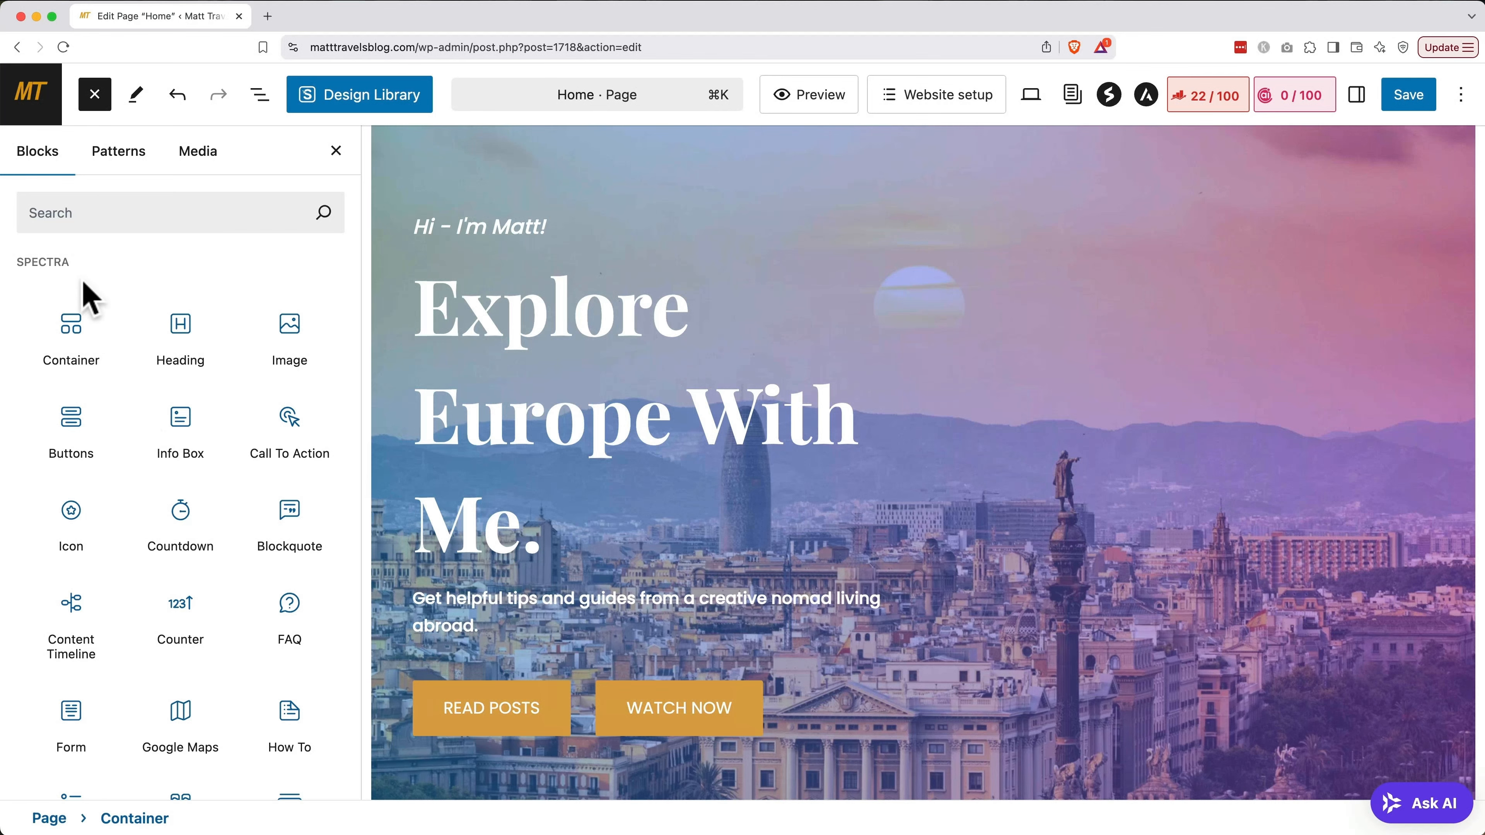
left_click(118, 155)
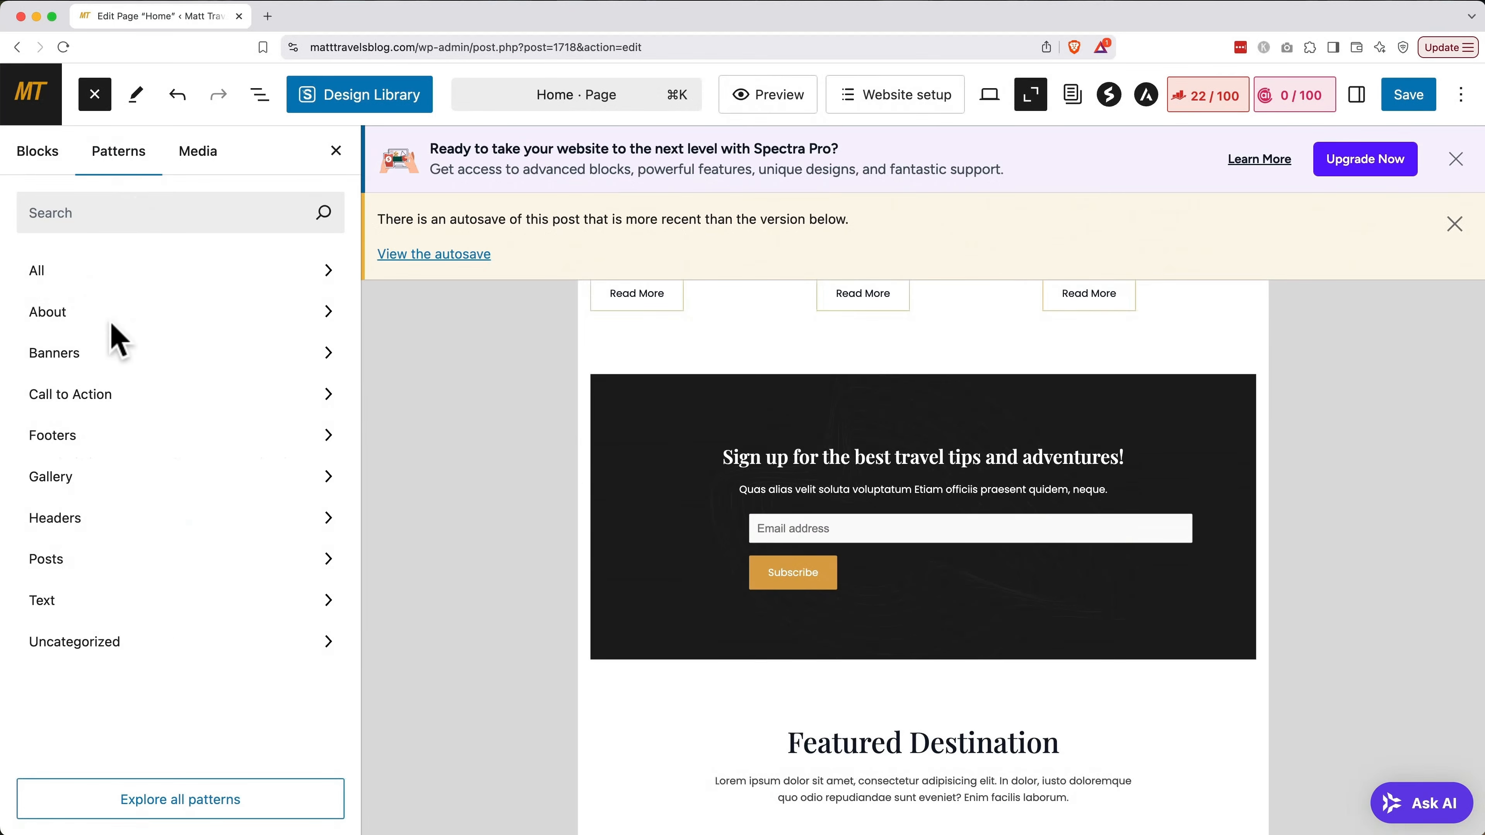
left_click(74, 322)
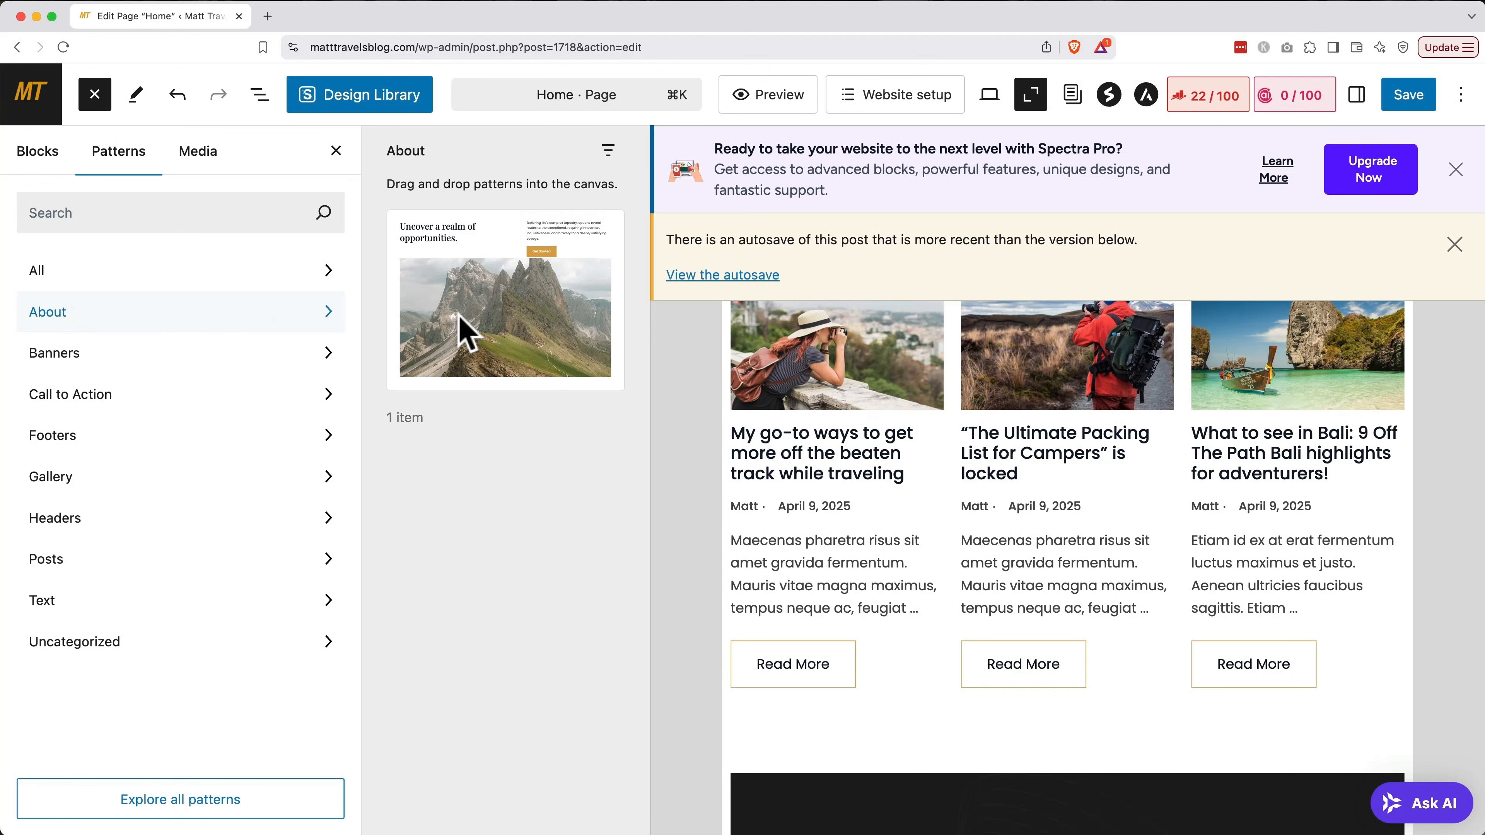
left_click(475, 317)
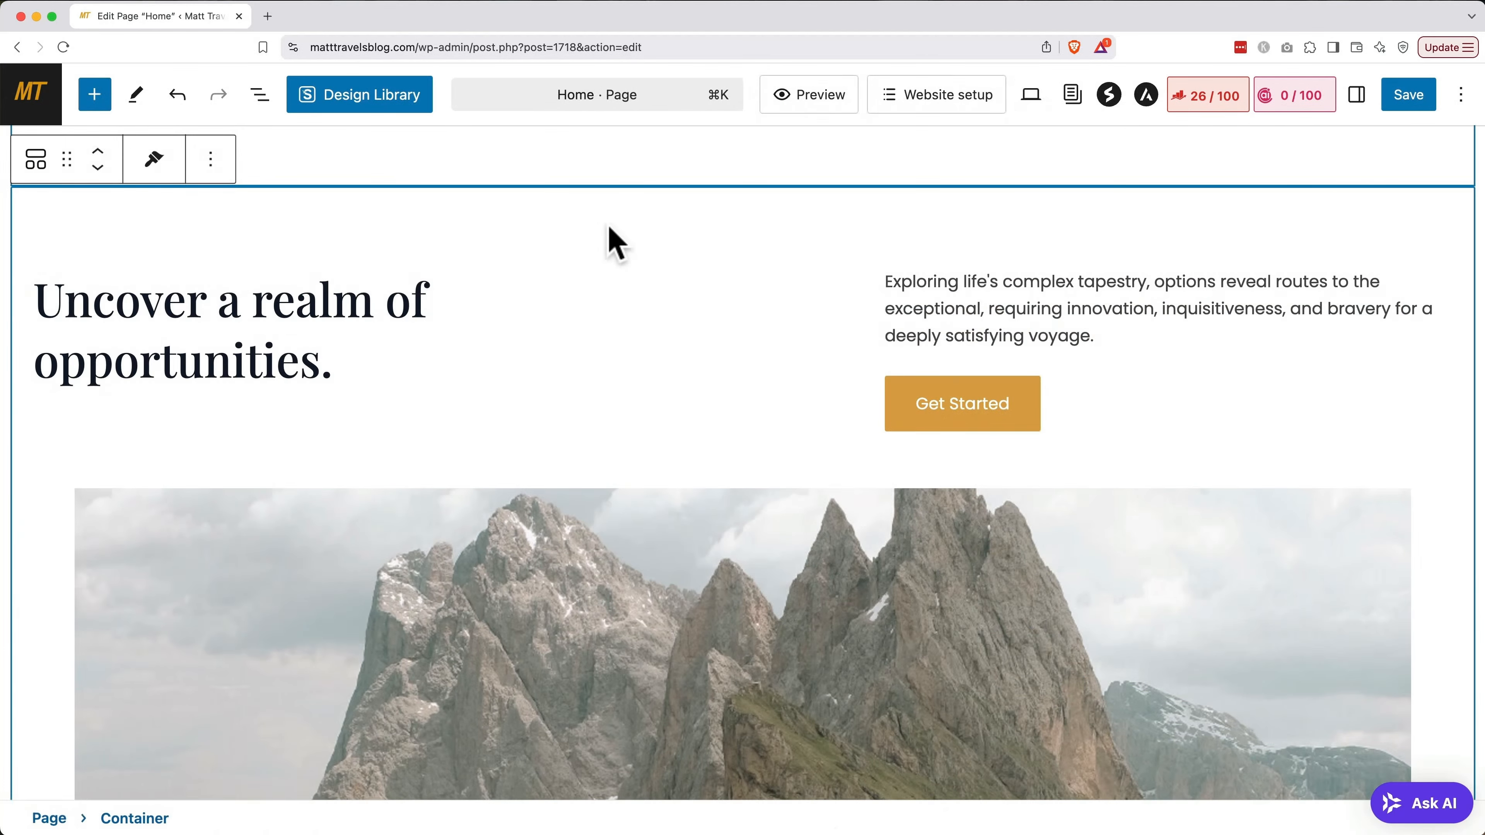
Delete the inserted 'Uncover a realm of opportunities' group so the story section follows the hero
left_click(611, 242)
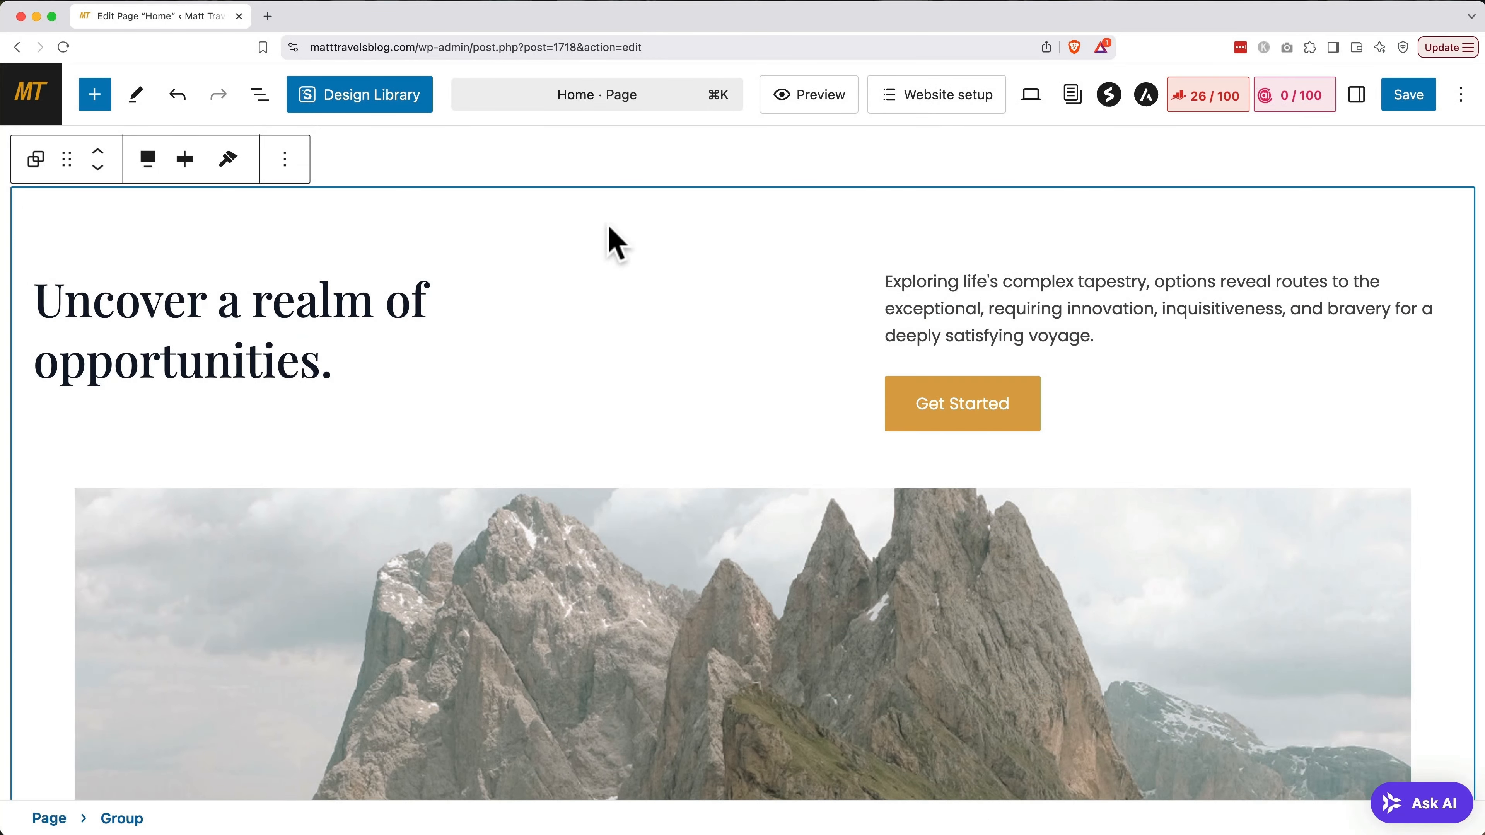
key("super+z")
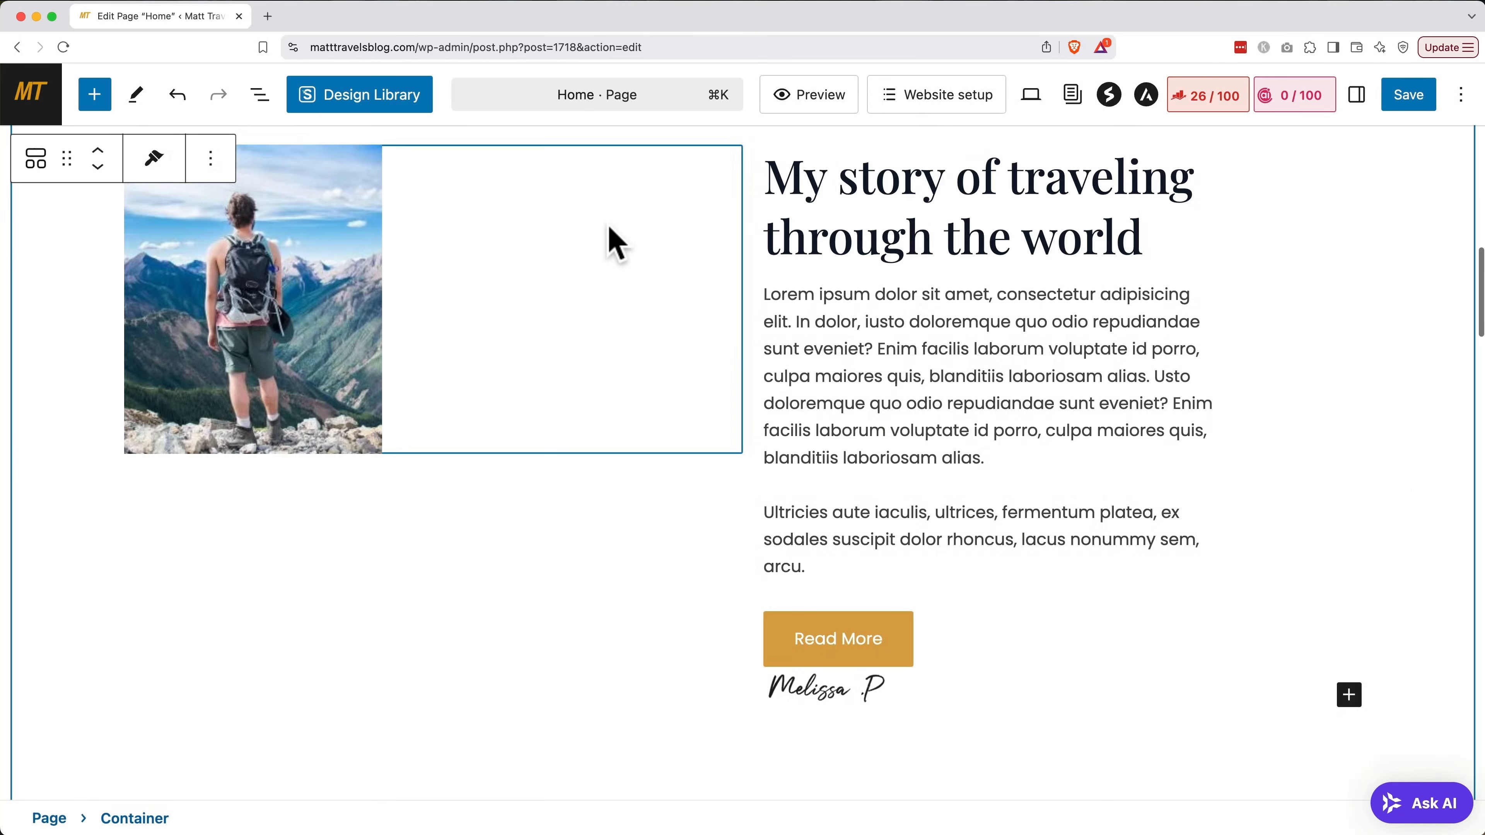
key("super+shift+z")
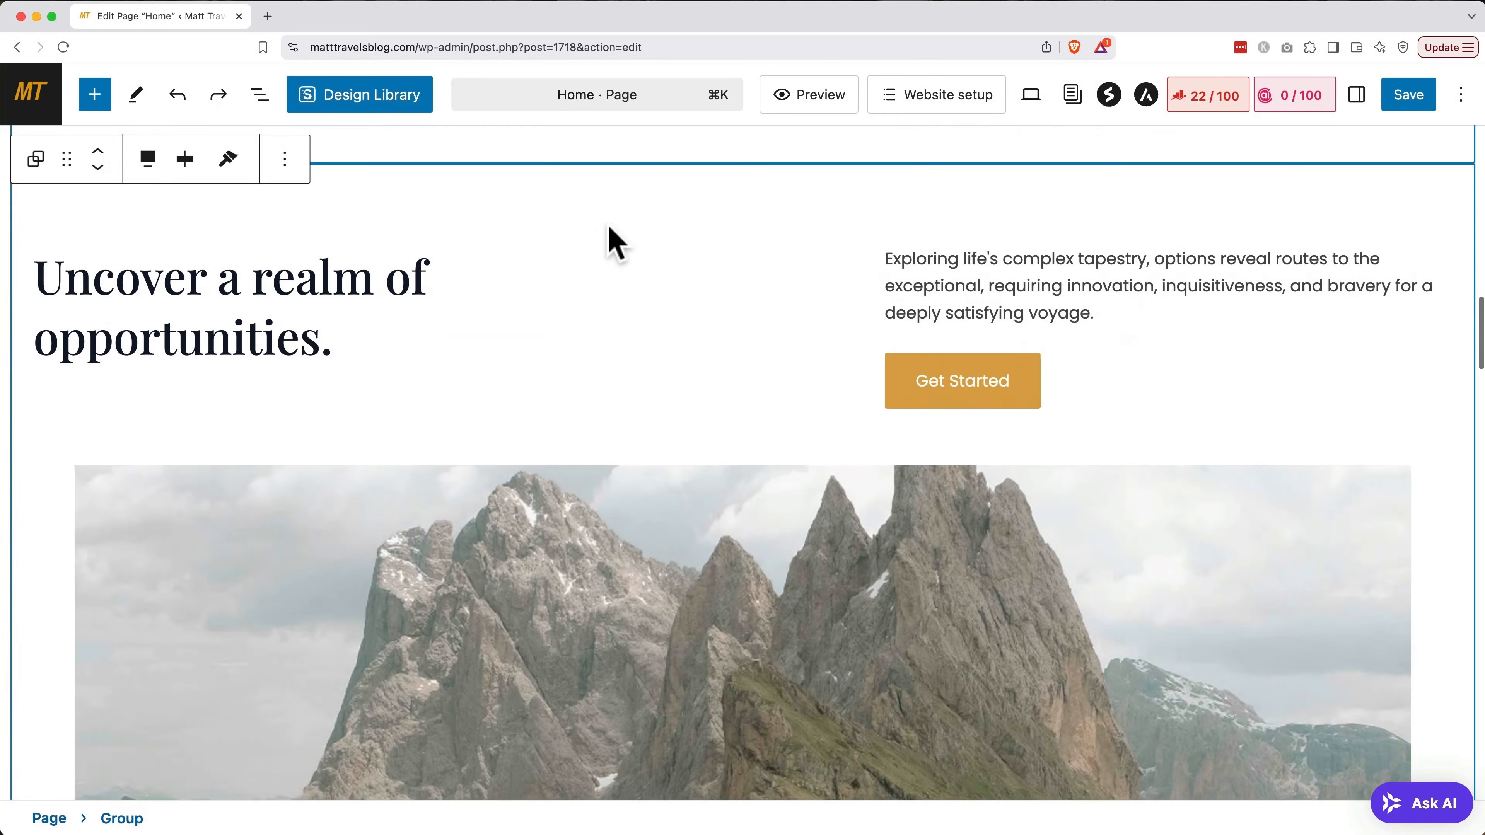
left_click(285, 159)
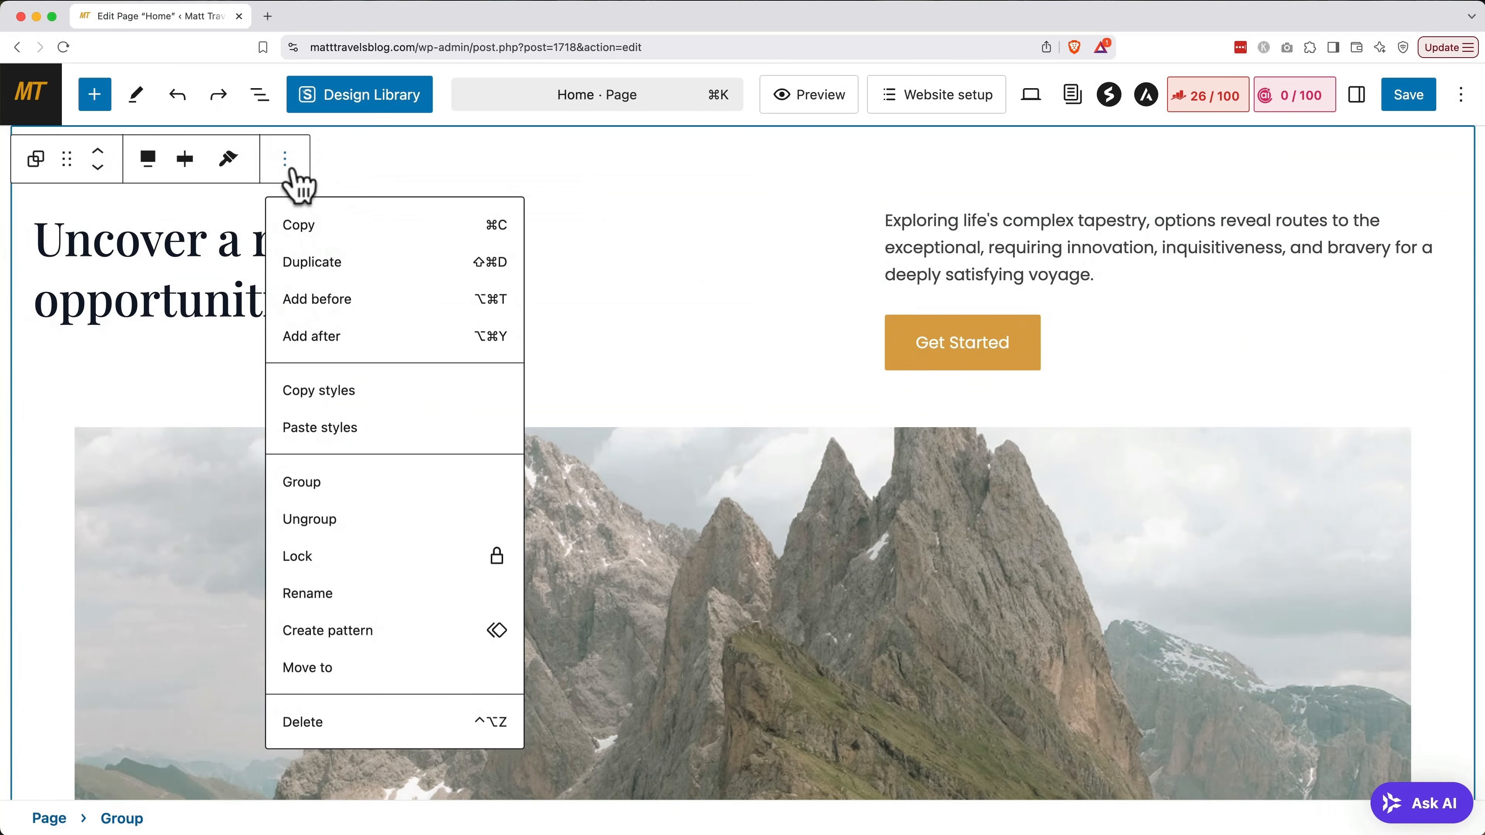
left_click(351, 723)
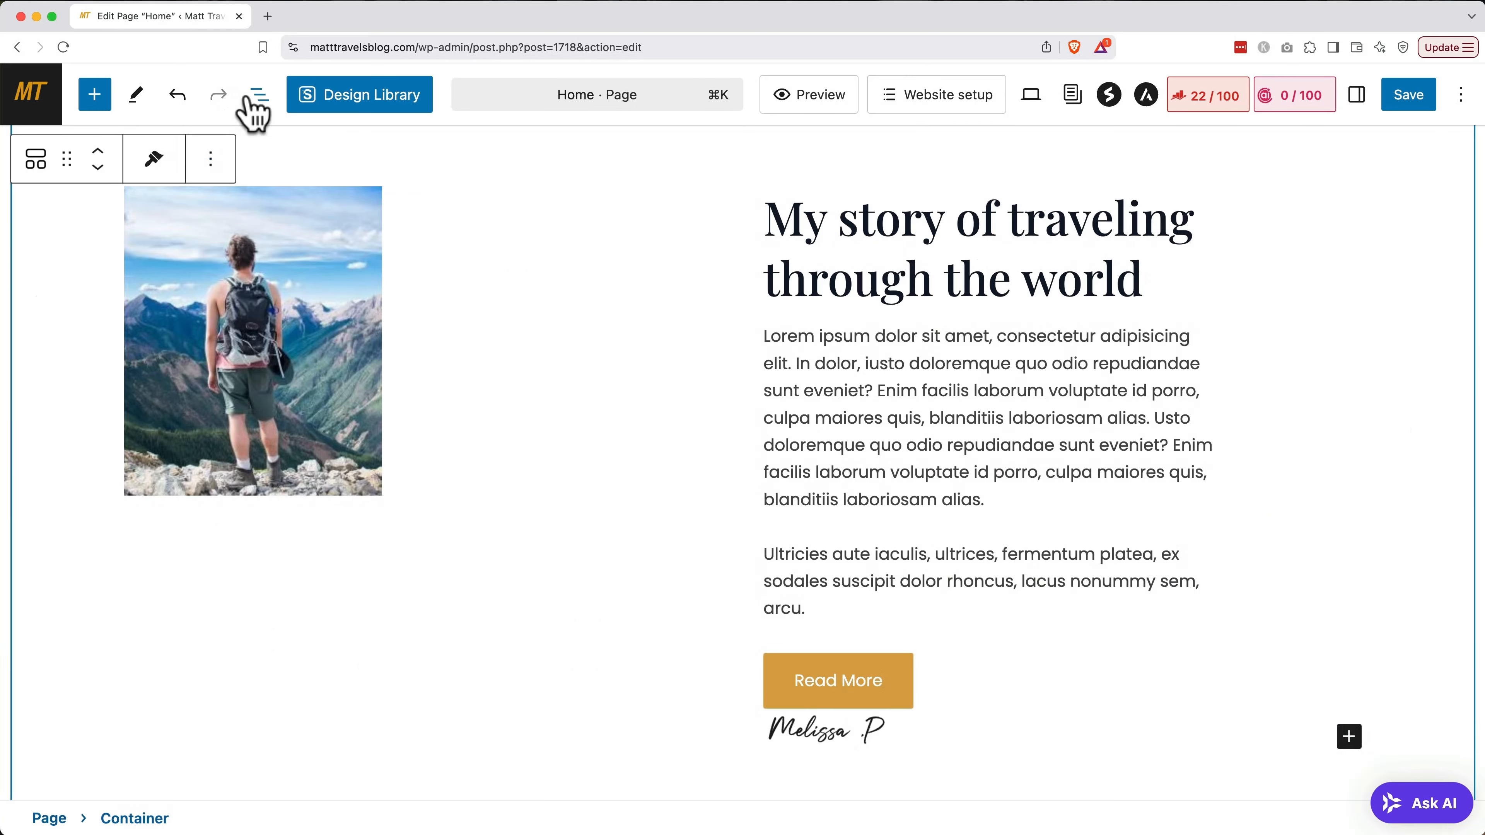
left_click(259, 96)
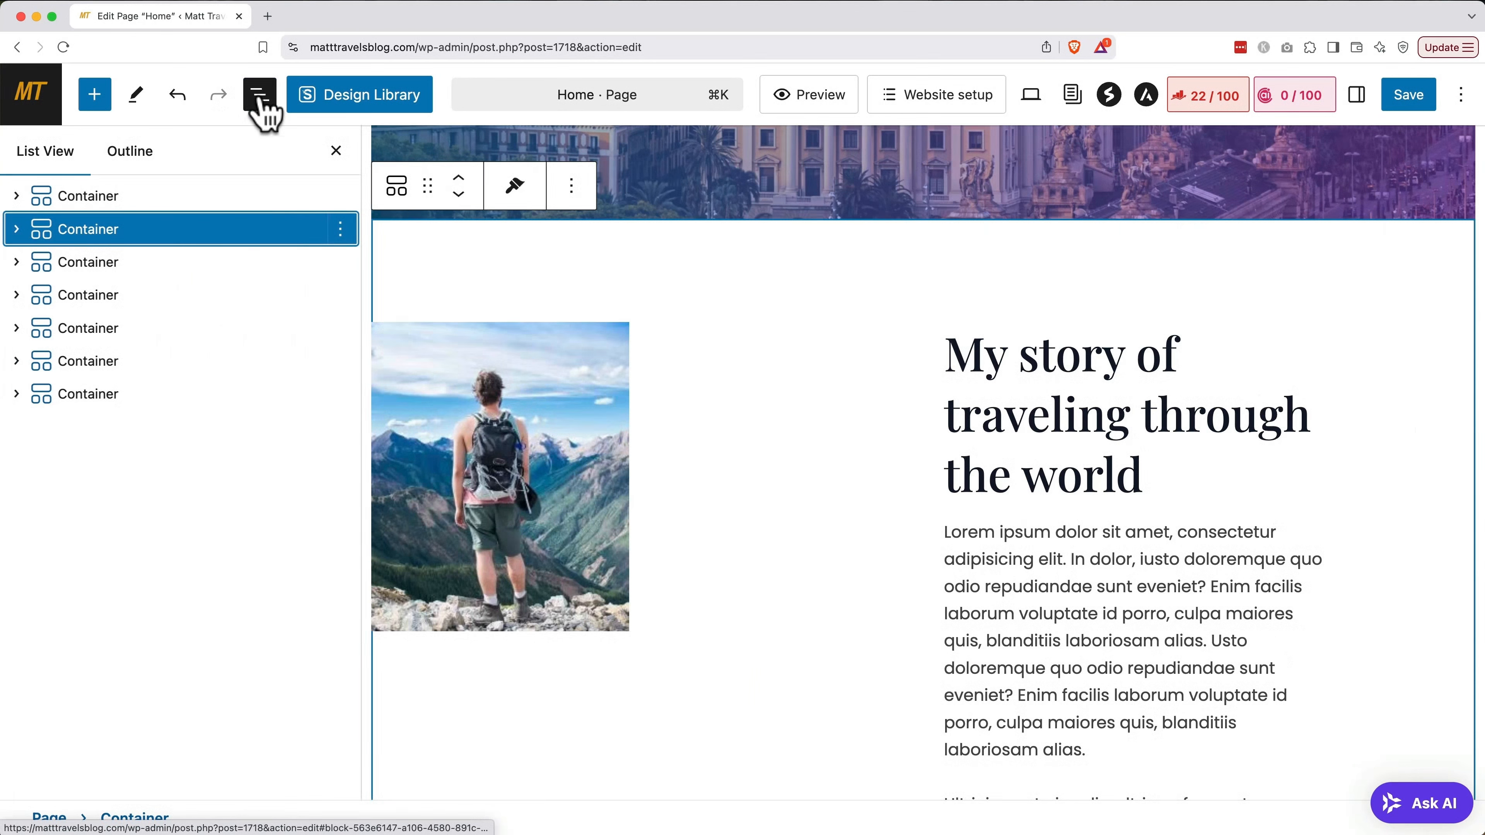
In List View, expand the nested containers and select the hero's Info Box text block
left_click(17, 230)
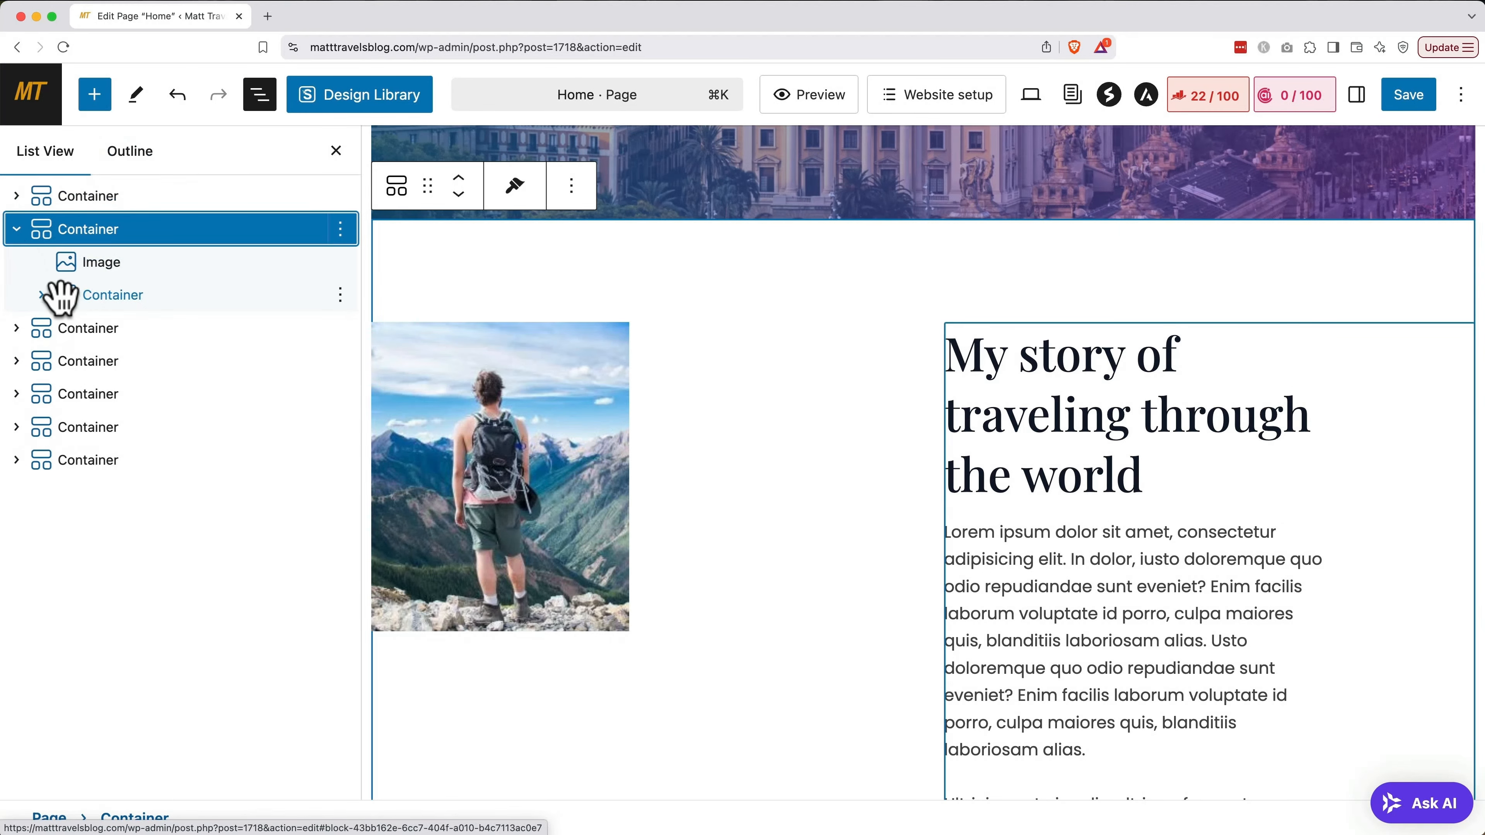
left_click(42, 299)
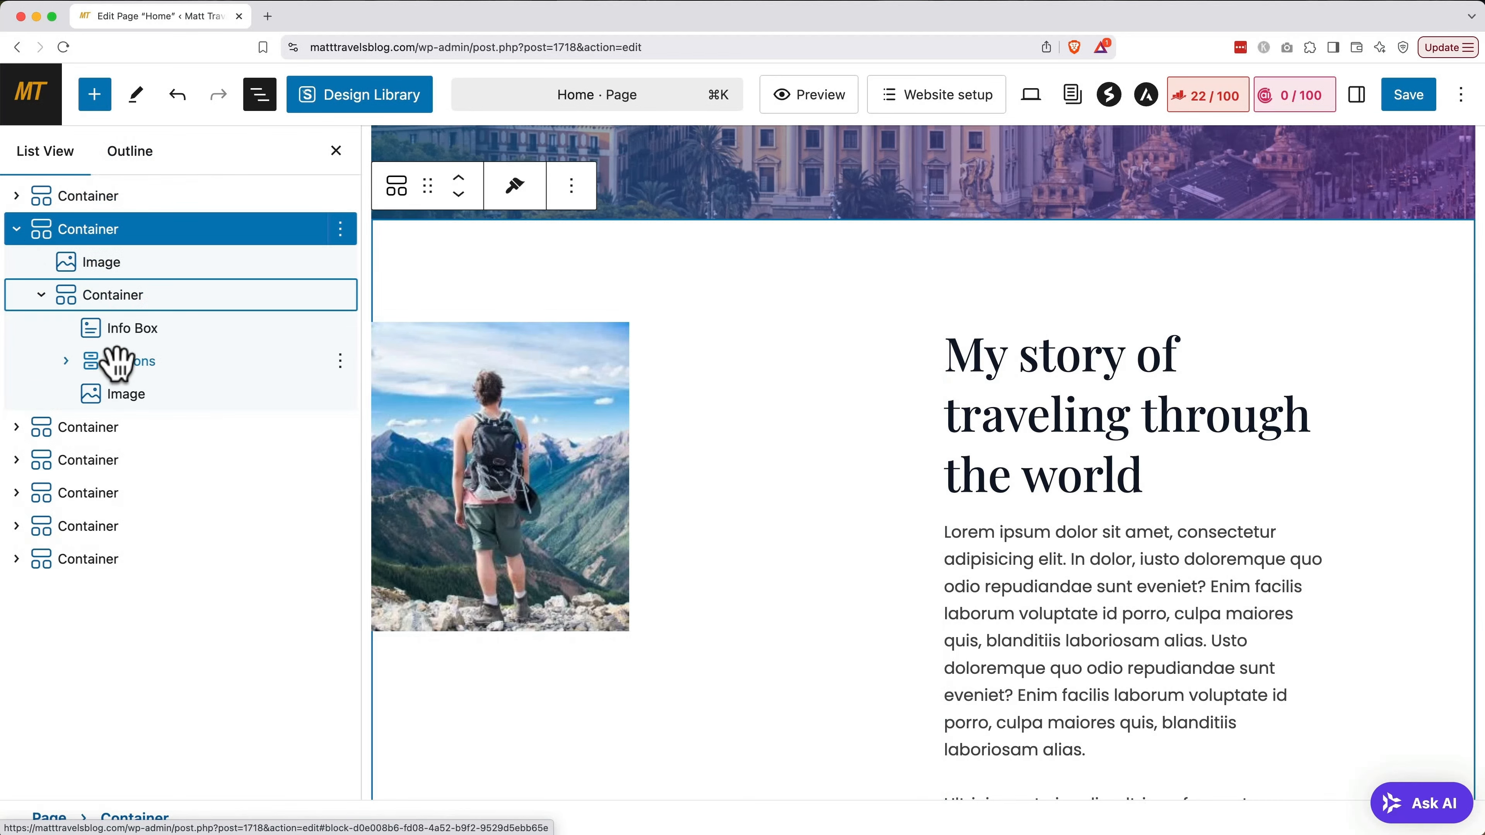
left_click(122, 336)
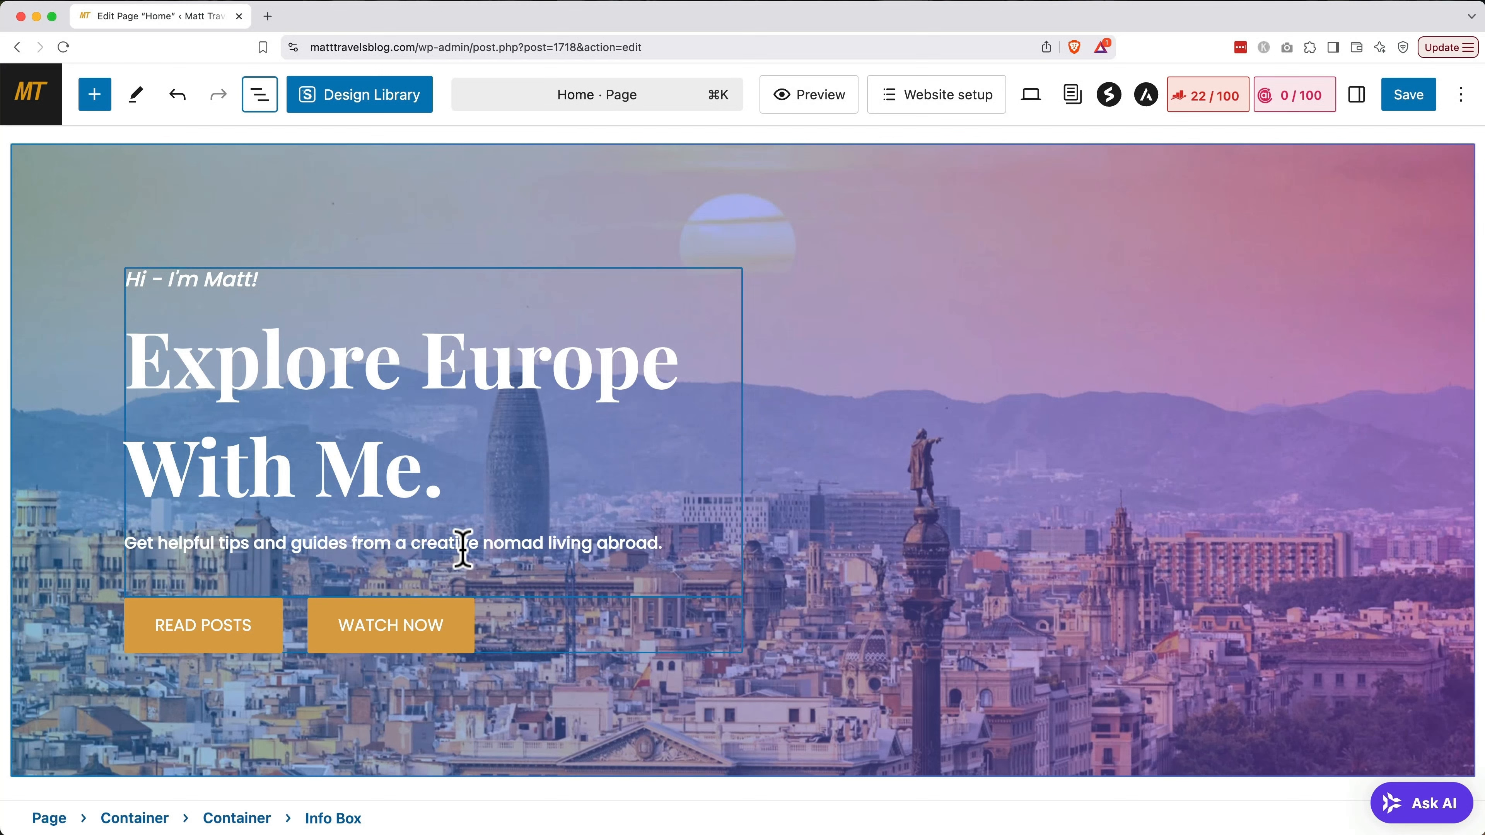
Delete the WATCH NOW button from the hero, leaving READ POSTS as the only button
left_click(461, 619)
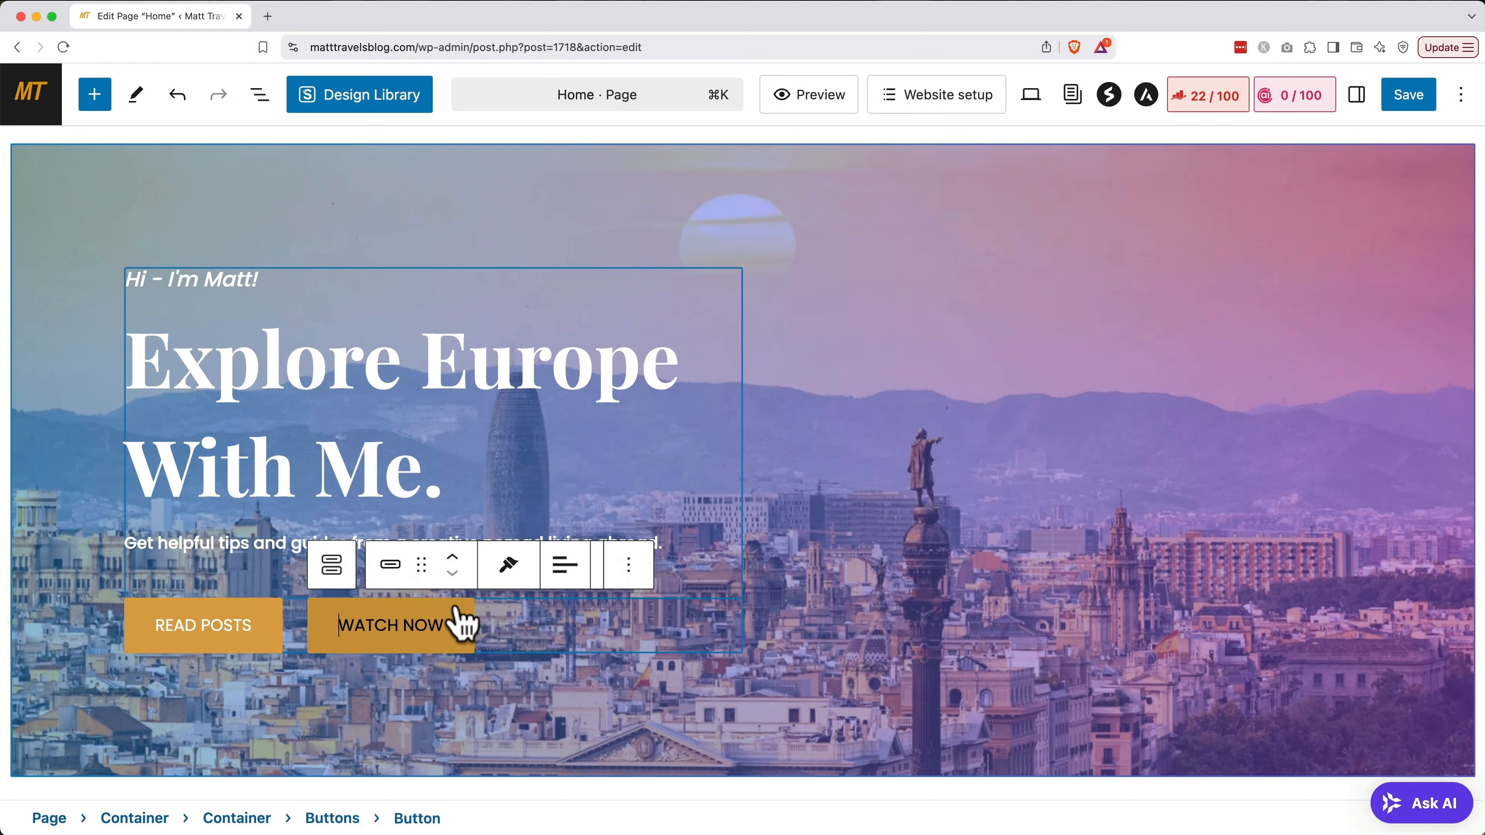
left_click(612, 571)
left_click(672, 504)
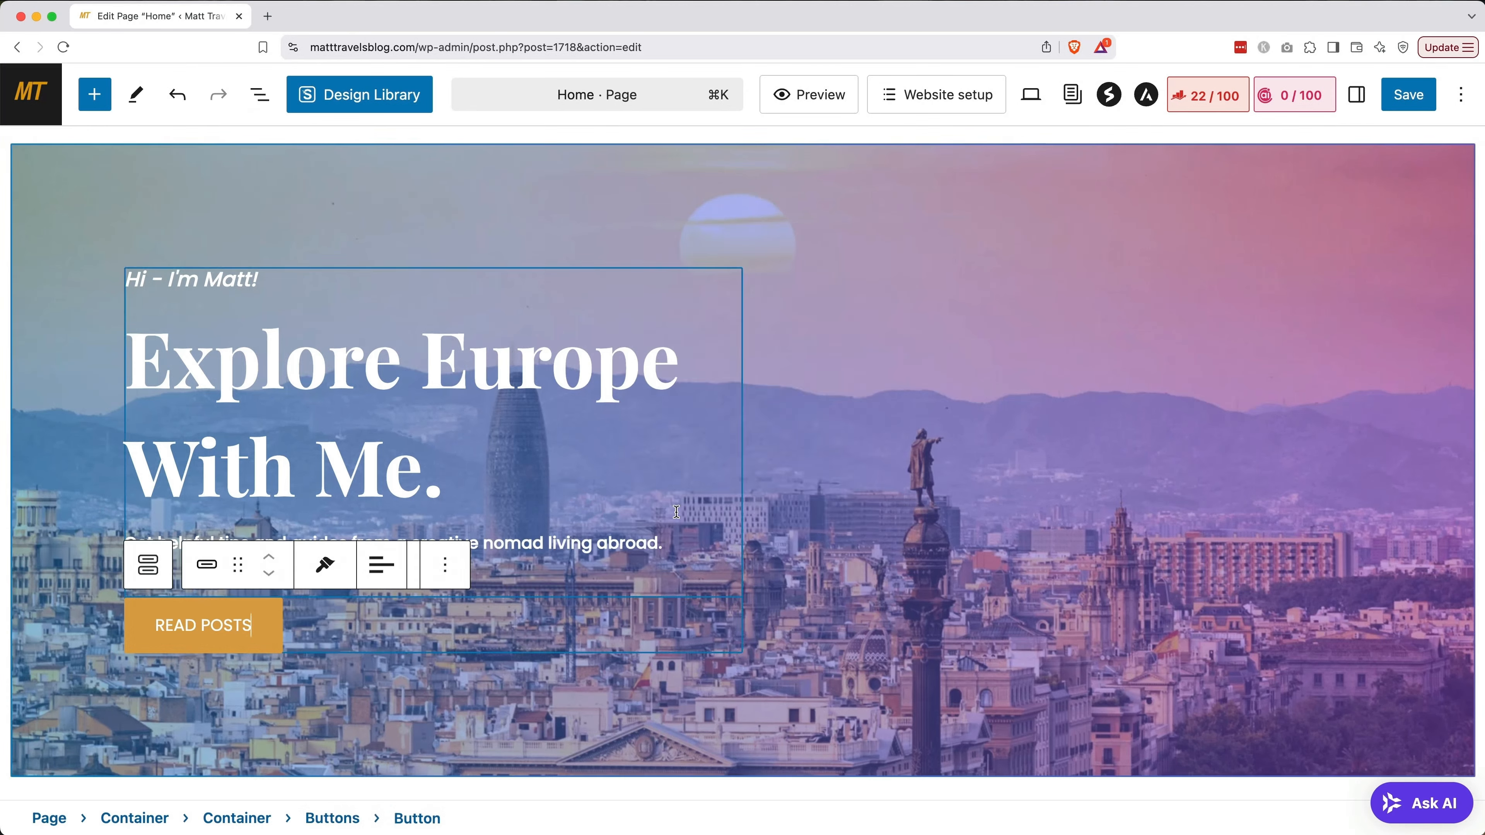
left_click(856, 356)
scroll(856, 356, "down", 1)
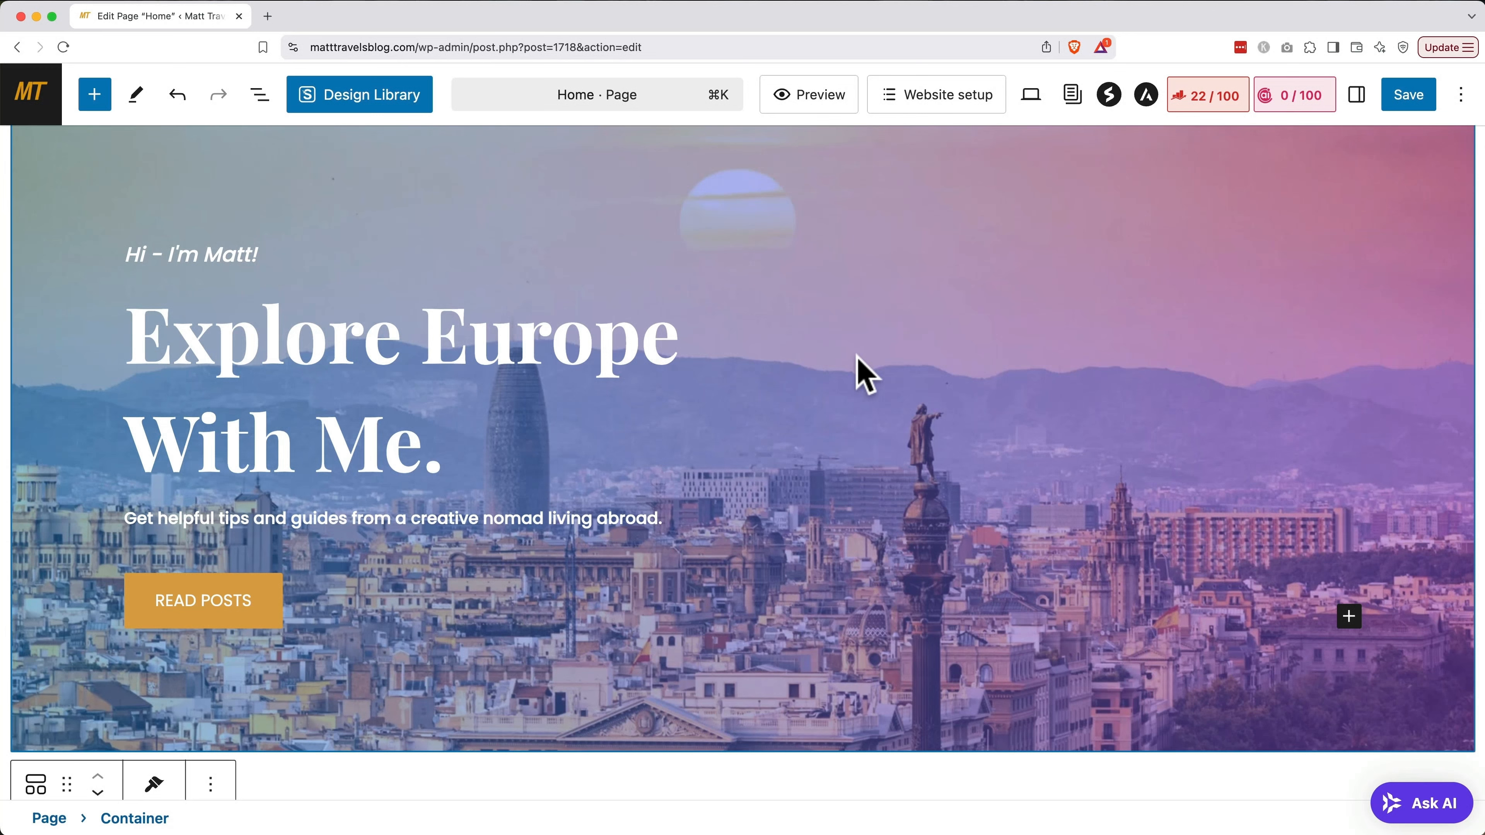
Set the hero text container's custom width to 100
left_click(412, 393)
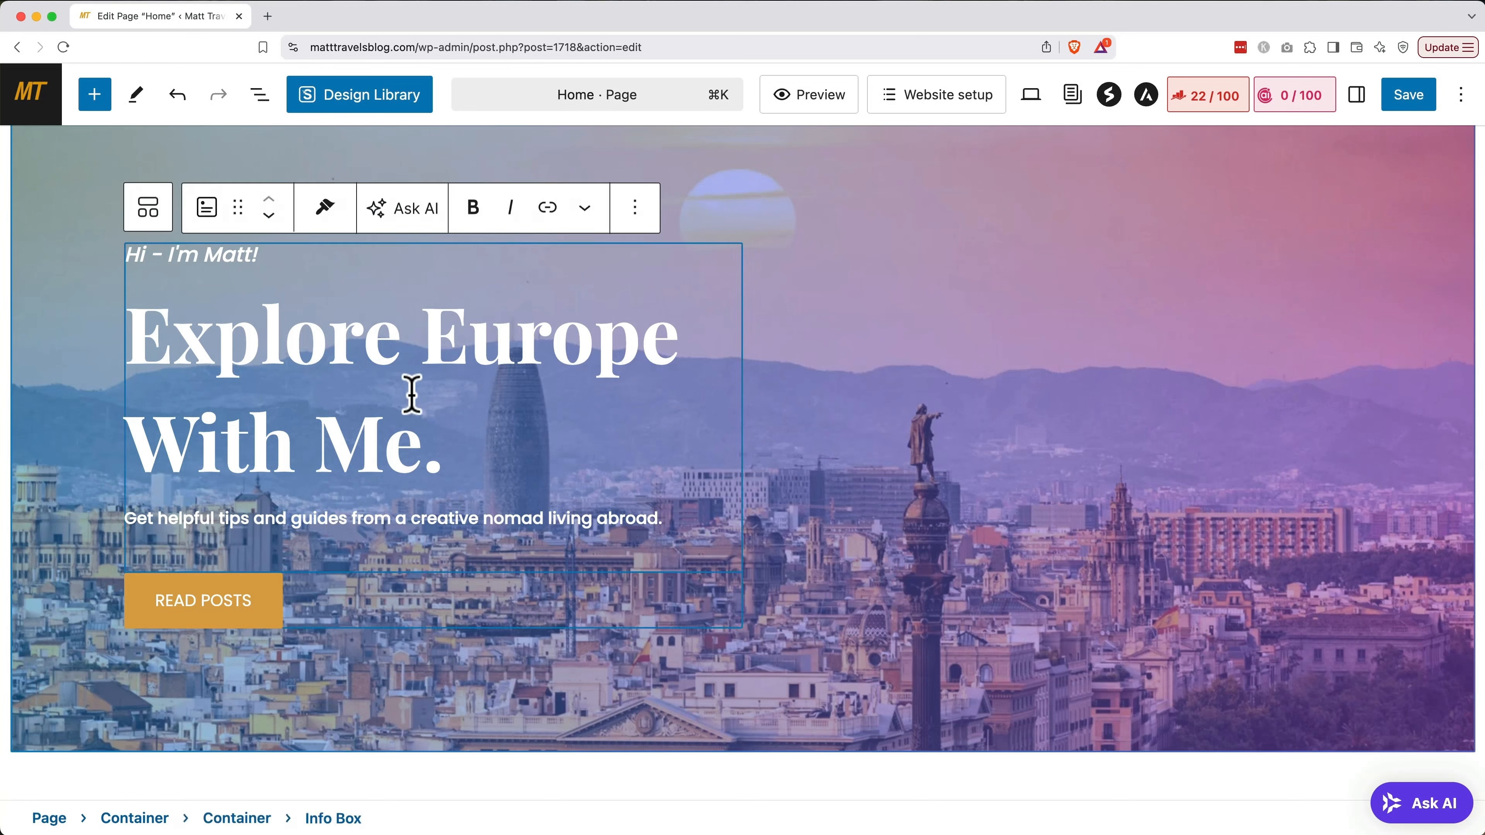
left_click(153, 218)
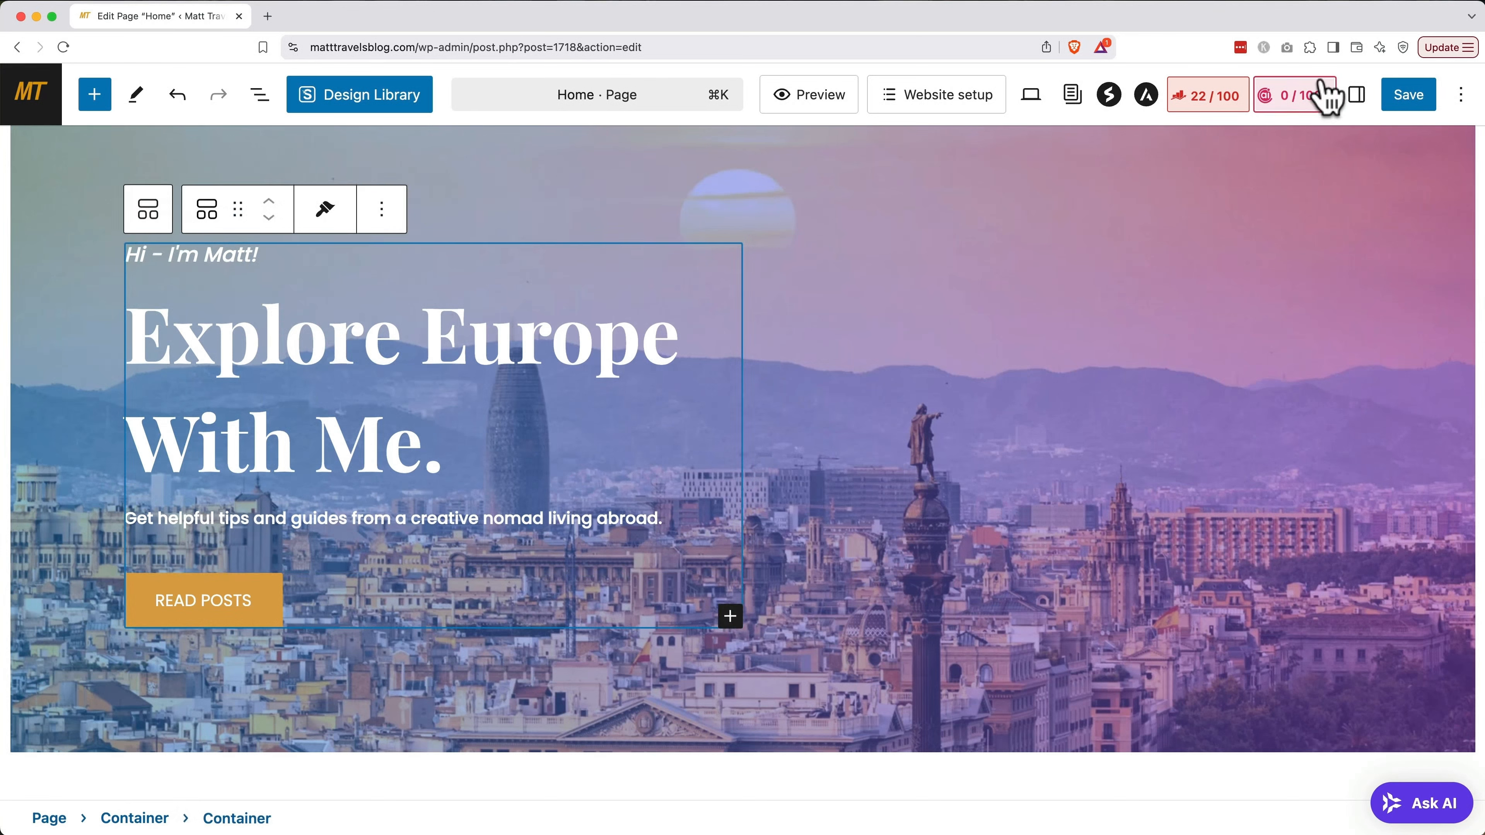
left_click(1357, 97)
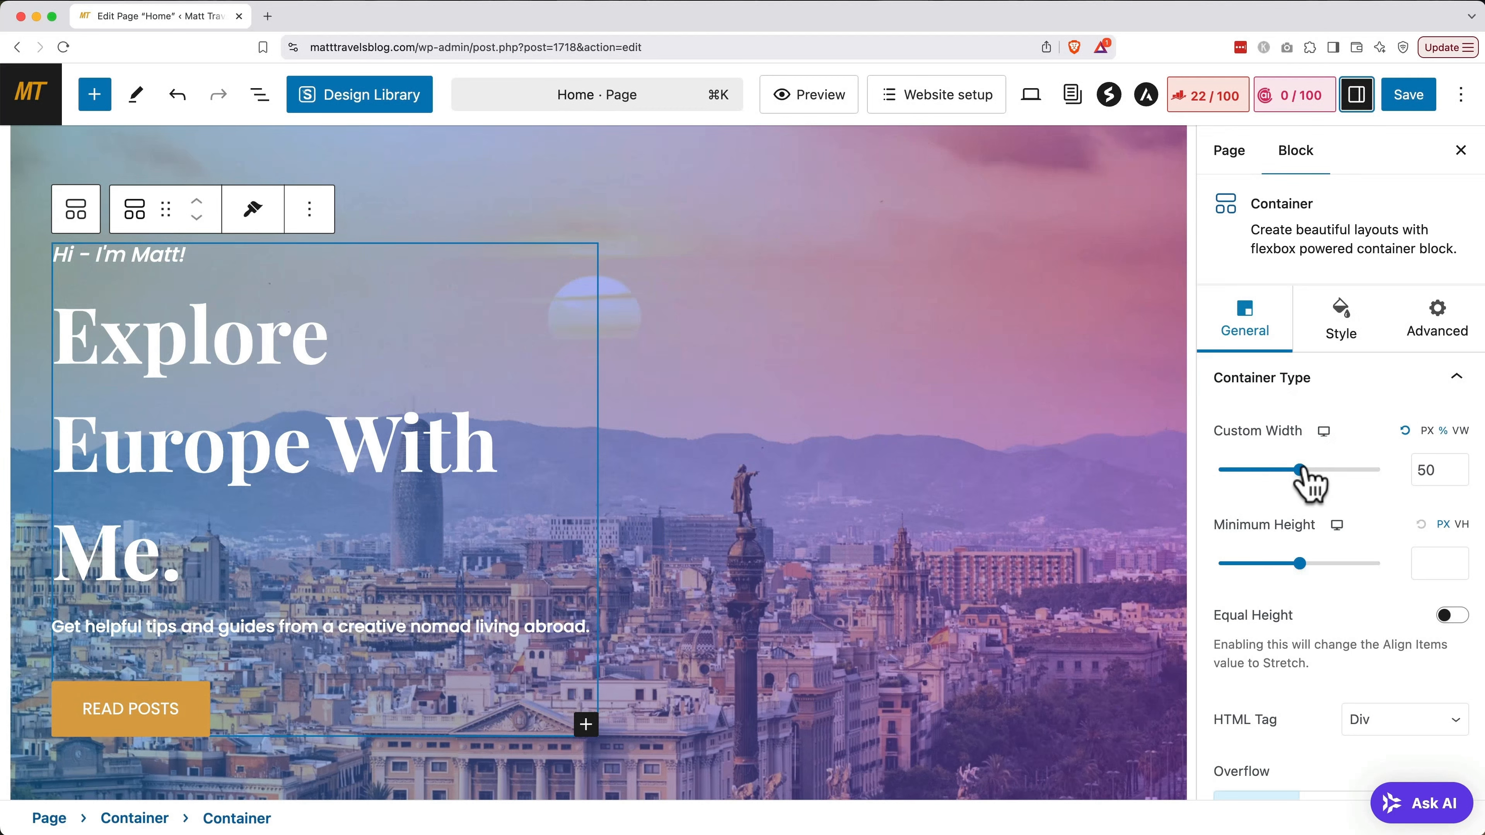
left_click_drag(1301, 469, 1383, 471)
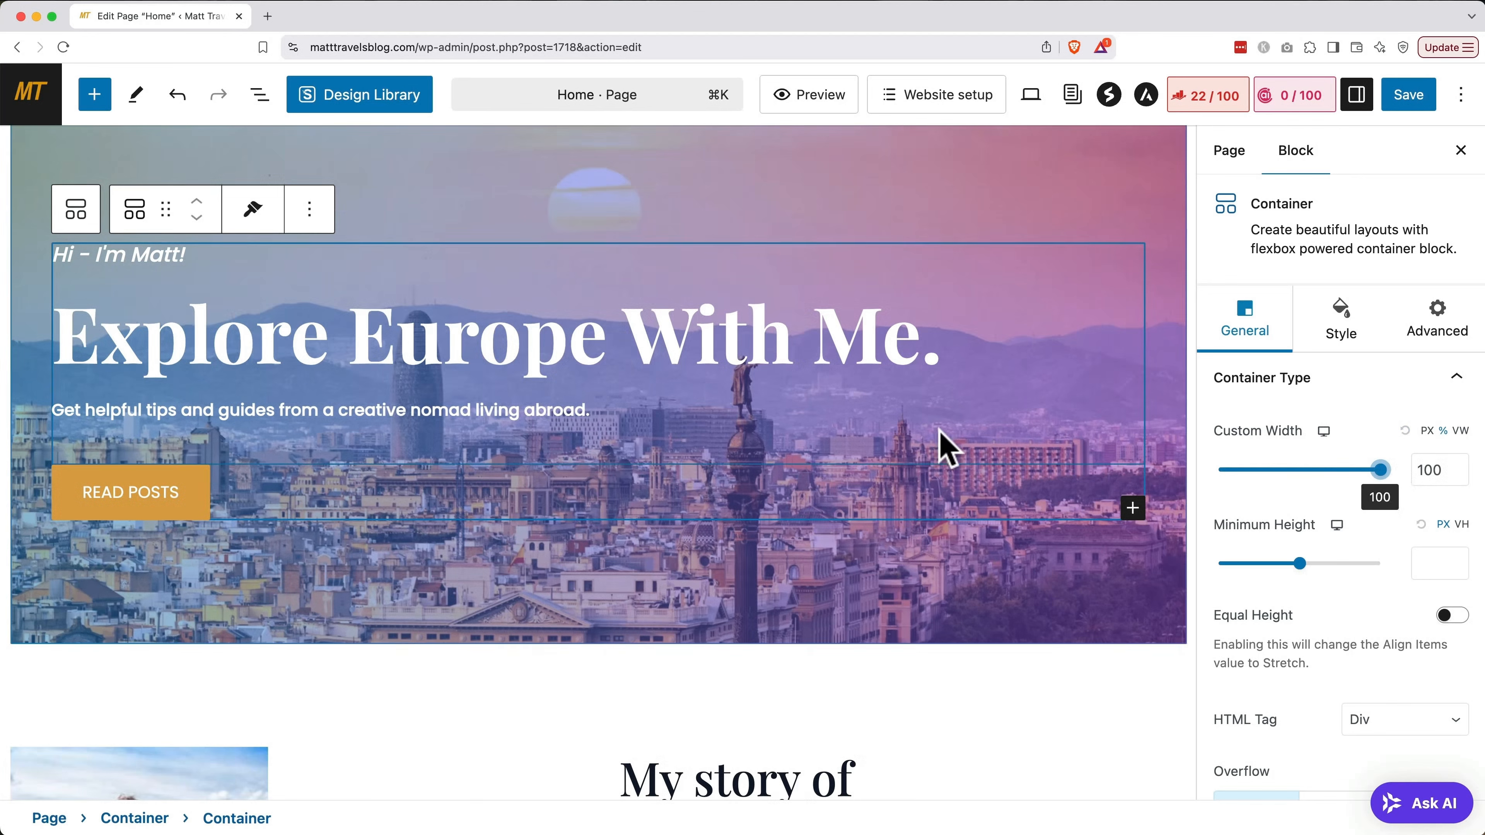
Center-align the hero Info Box text and the READ POSTS button
left_click(817, 375)
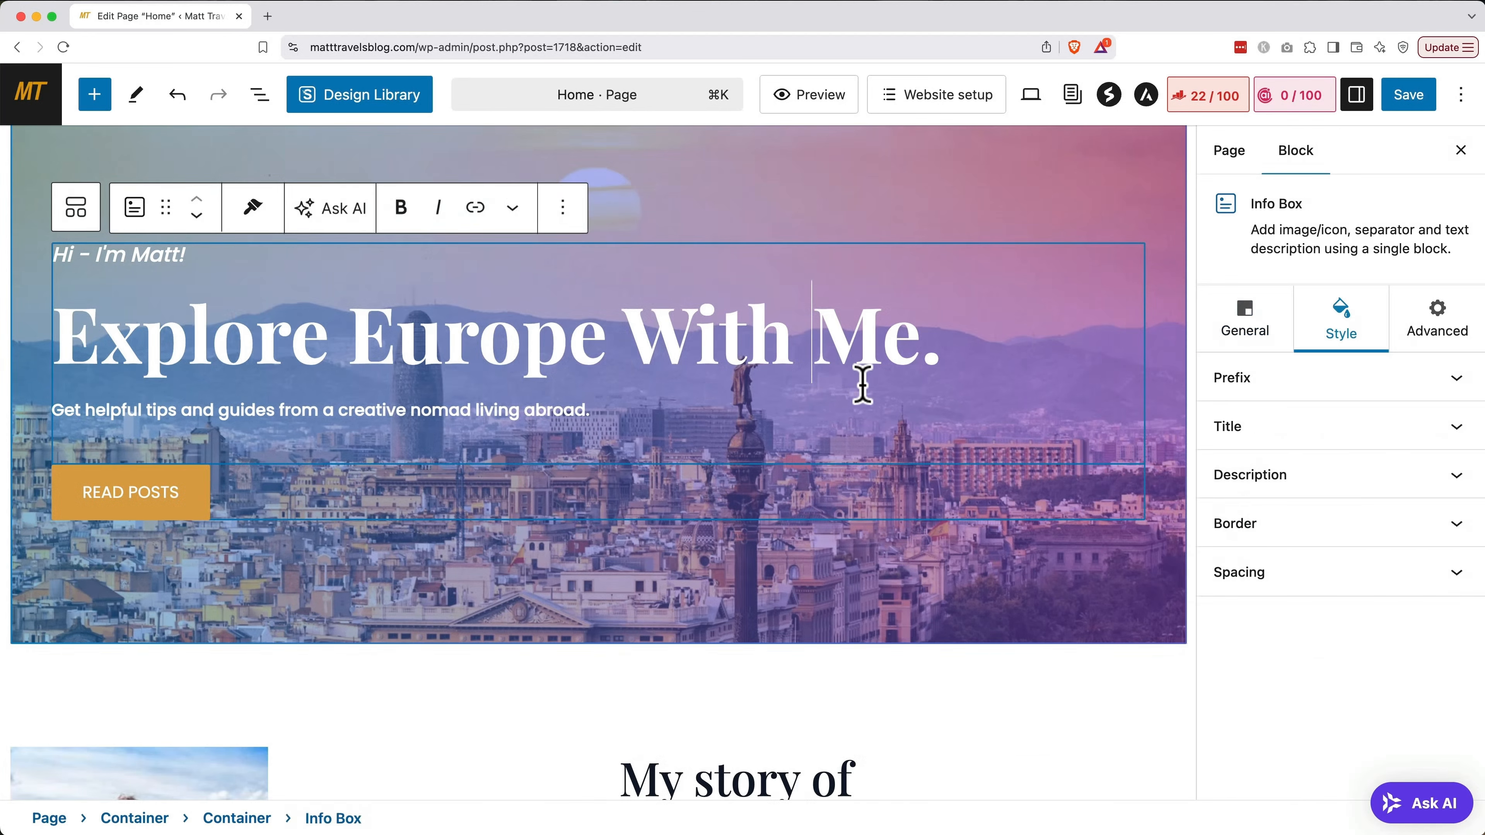
left_click(1253, 345)
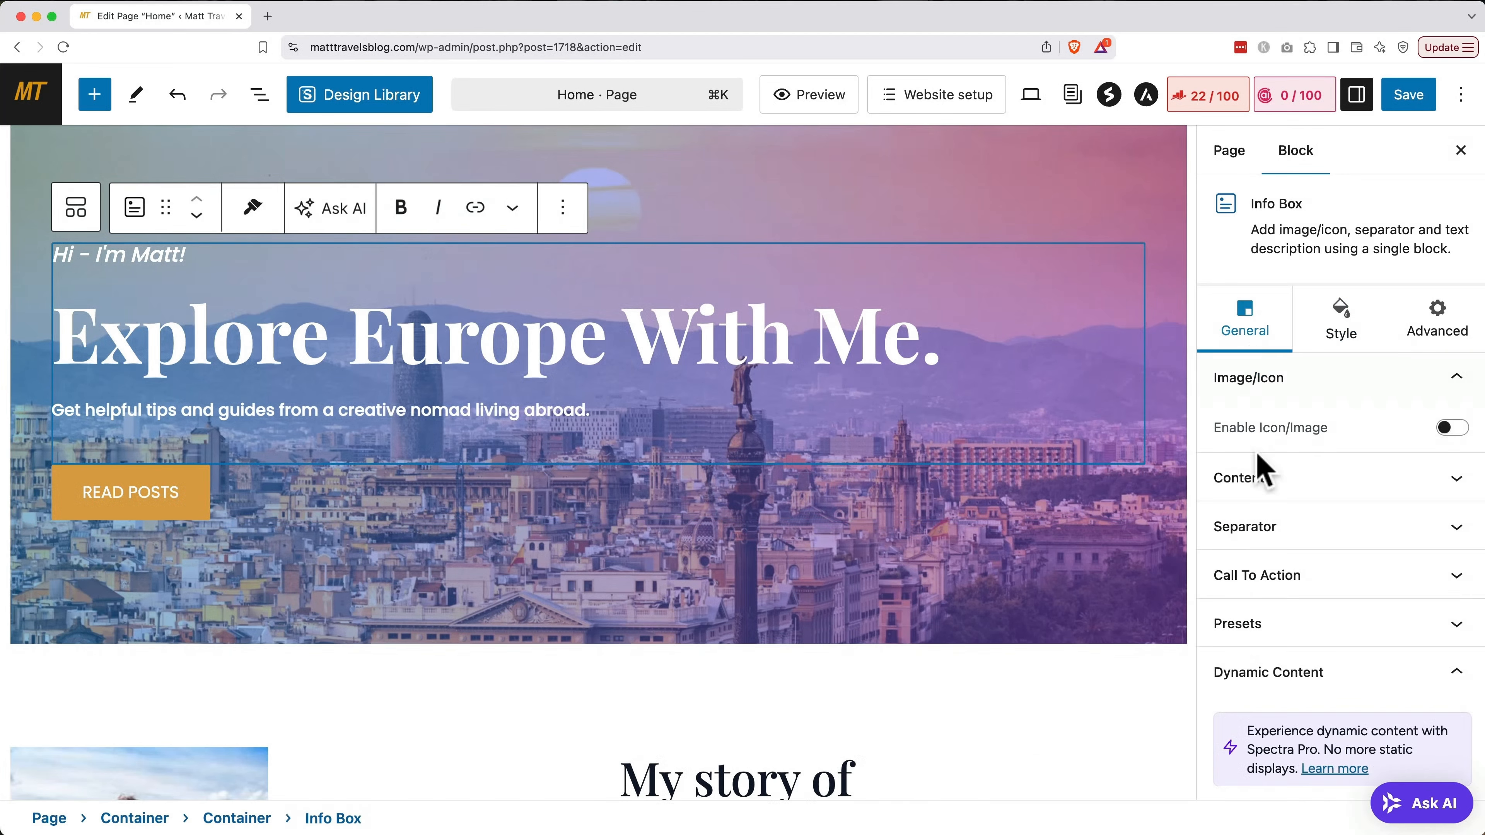
left_click(1239, 478)
scroll(1319, 414, "down", 4)
left_click(1345, 345)
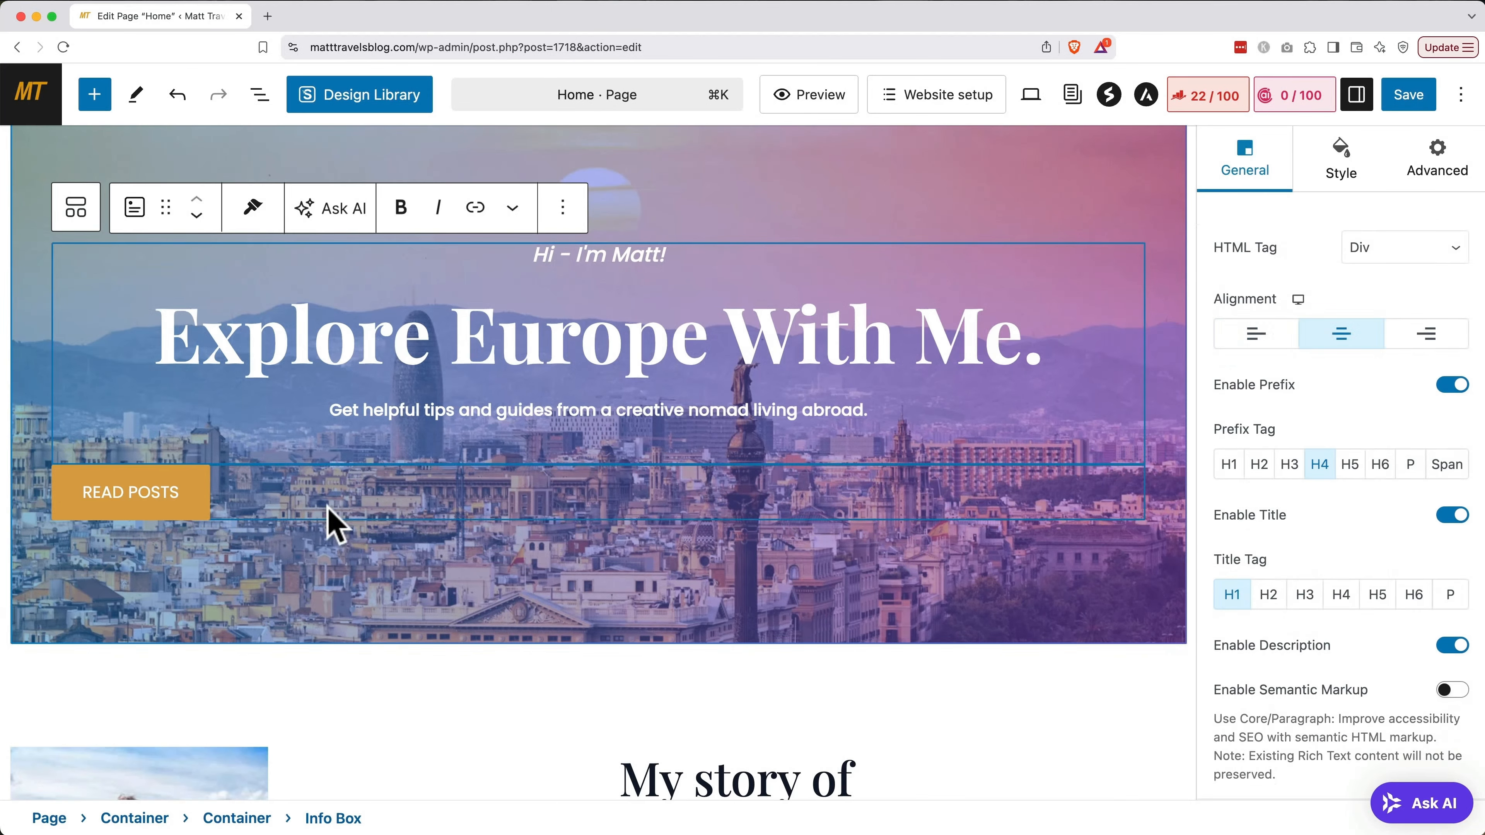
left_click(300, 519)
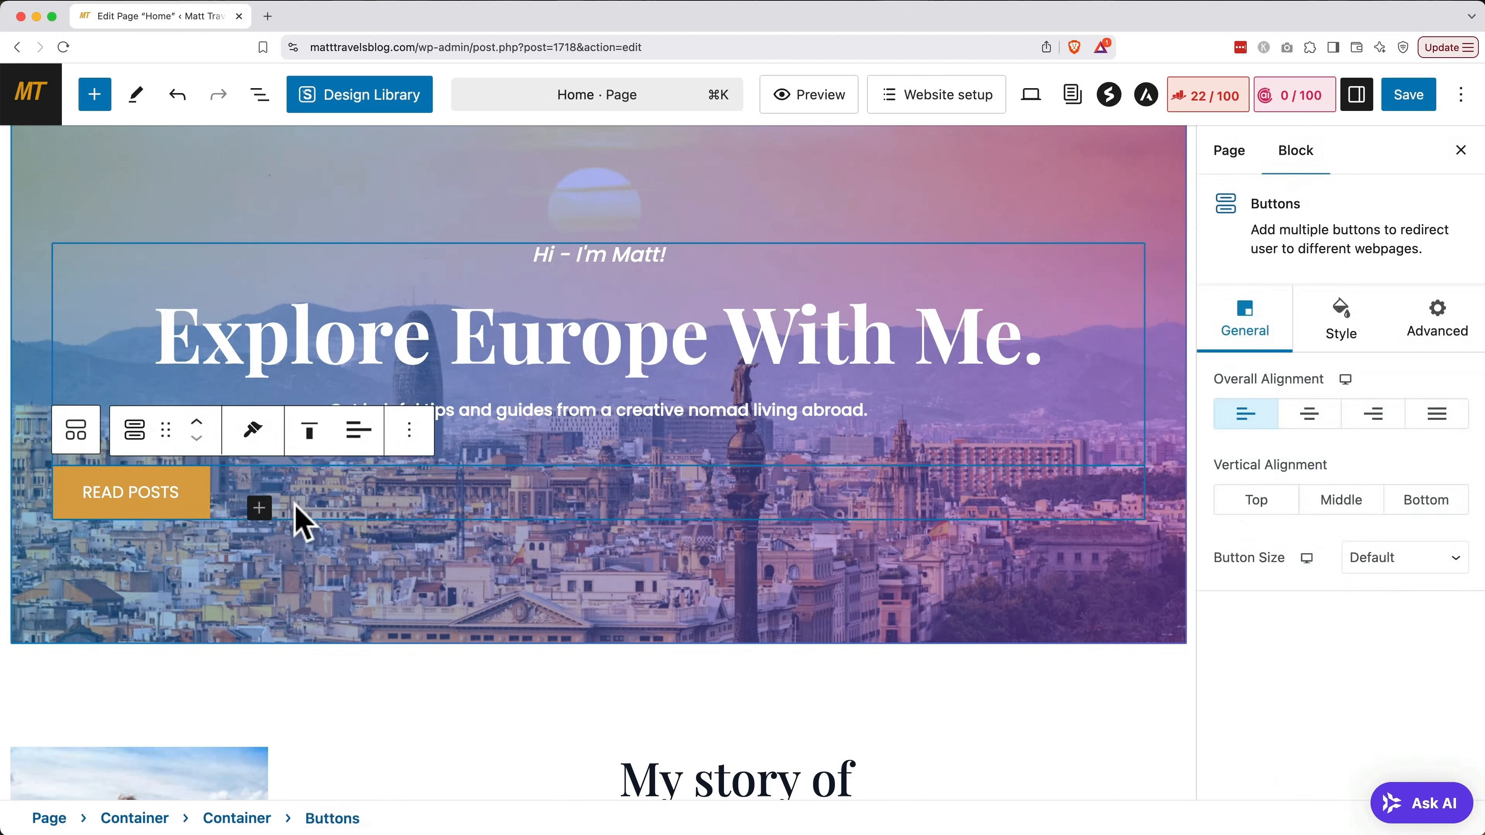
left_click(362, 438)
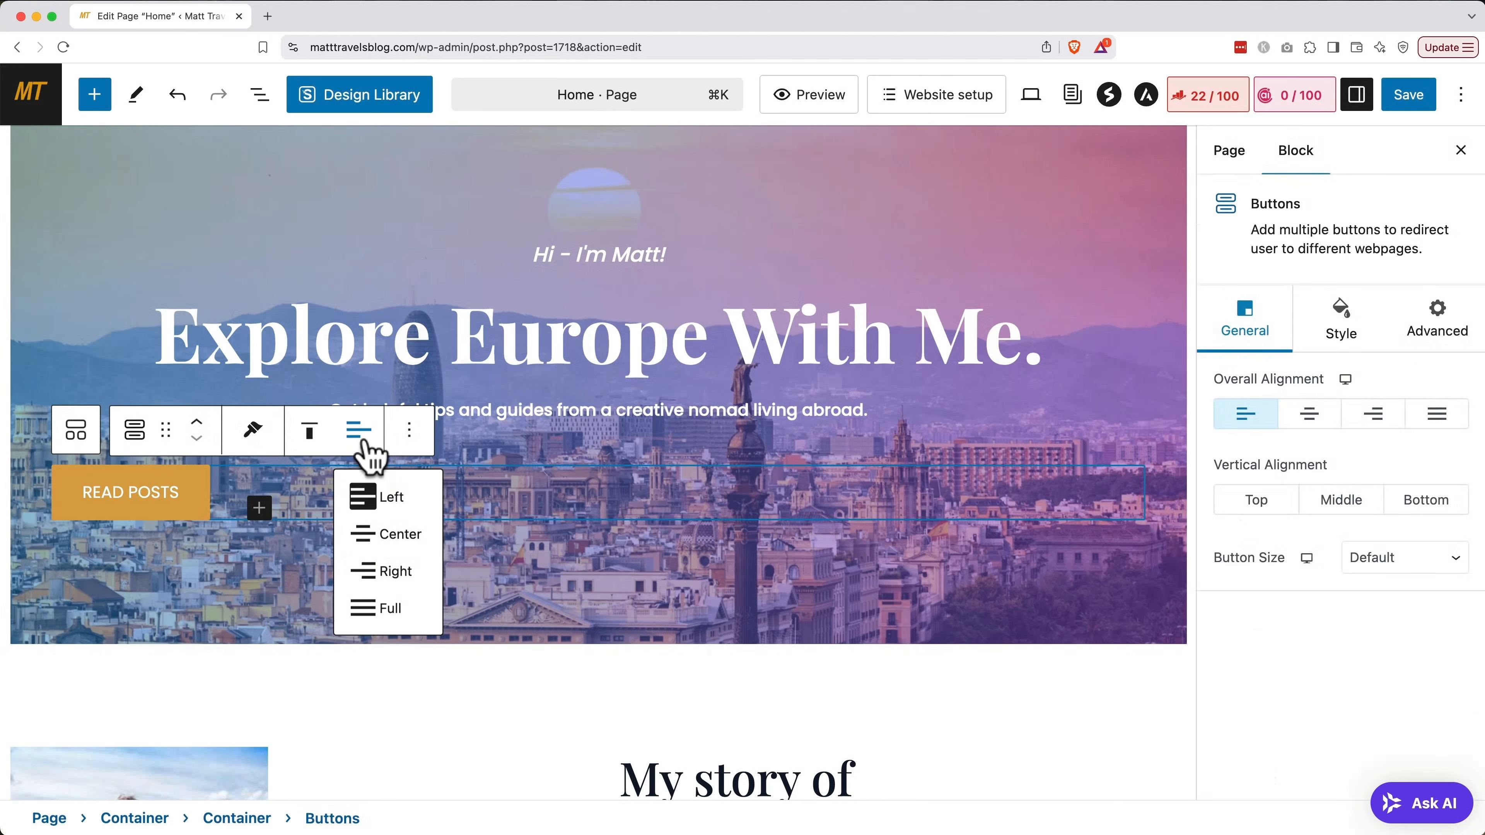
left_click(380, 533)
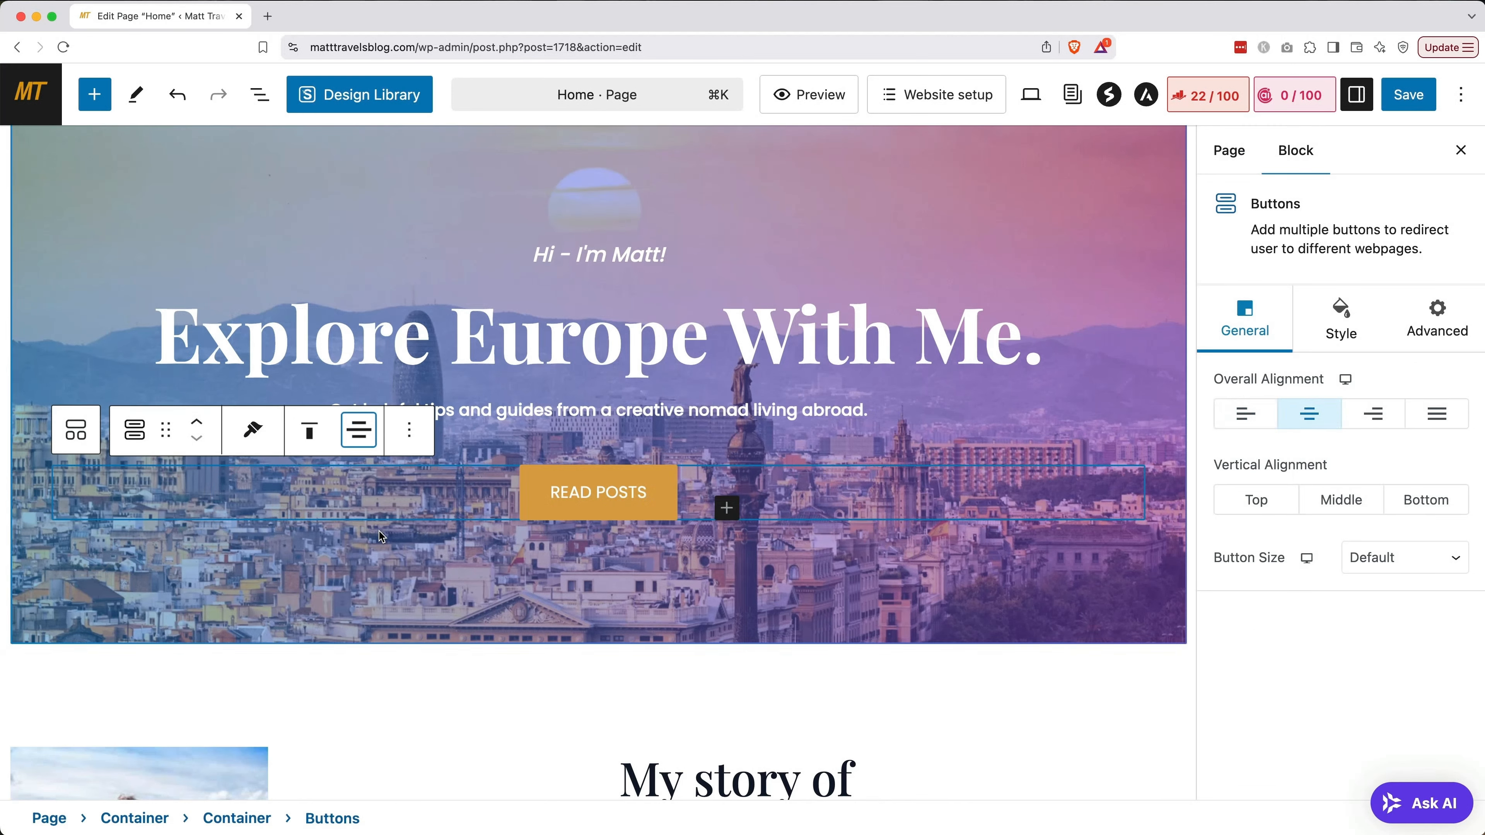
Retitle the blog section 'Read My Recent Posts' with the subheading 'Learn more!'
left_click(411, 676)
scroll(411, 677, "down", 1)
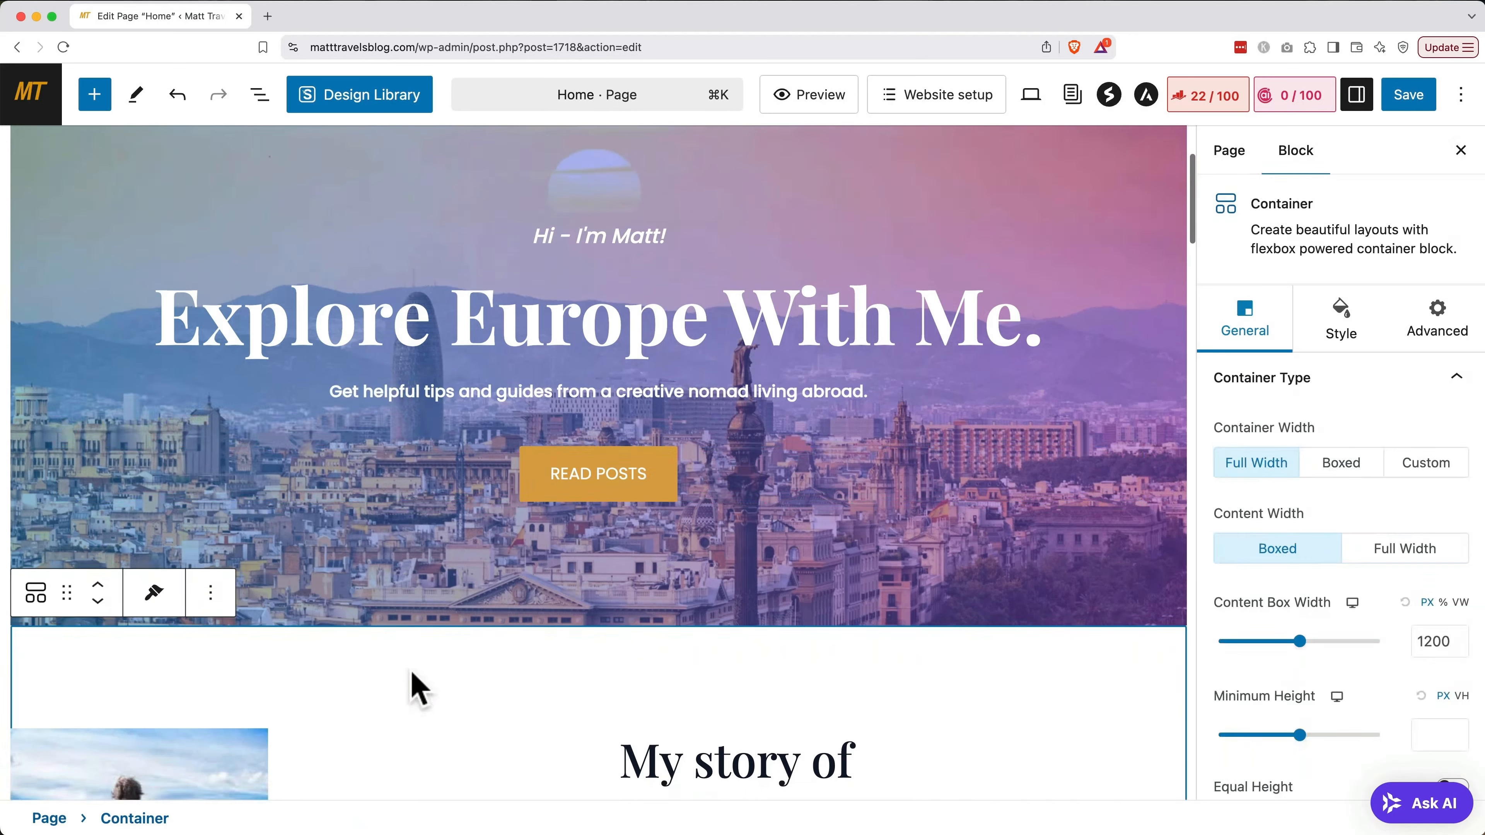
scroll(412, 674, "down", 15)
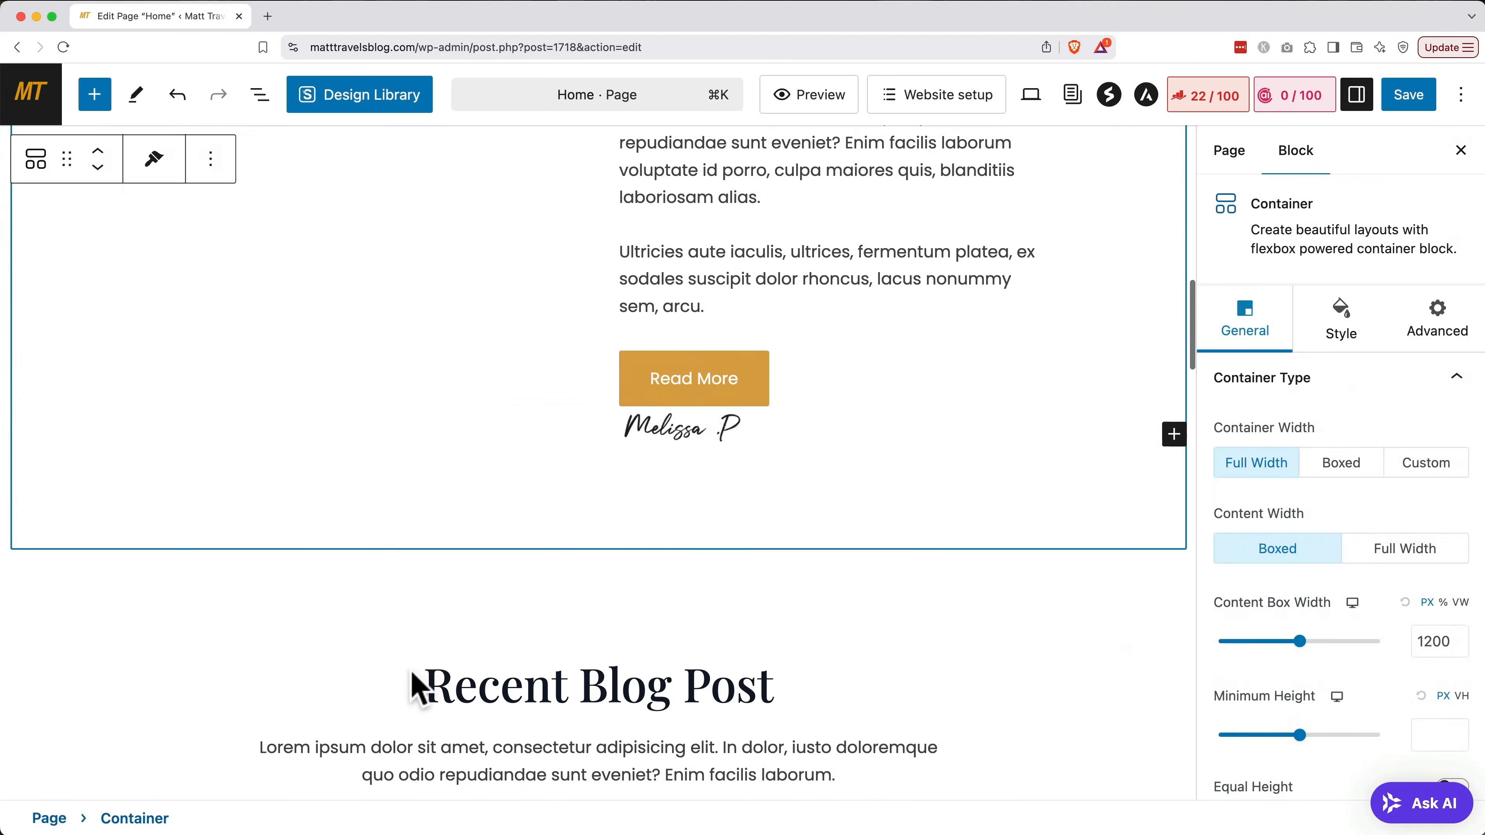
scroll(412, 679, "down", 8)
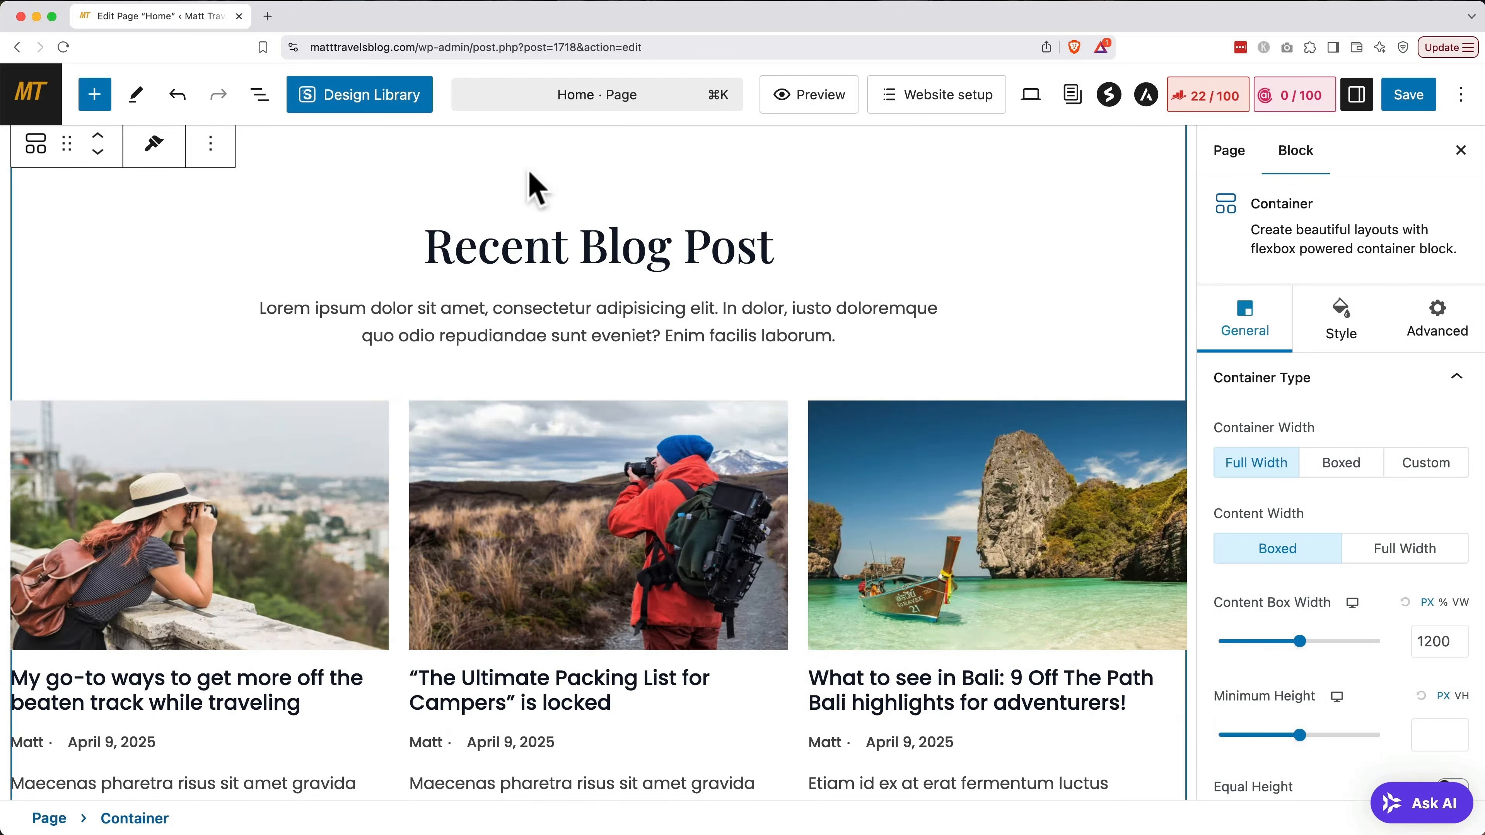
triple_click(556, 242)
type("Read My Re")
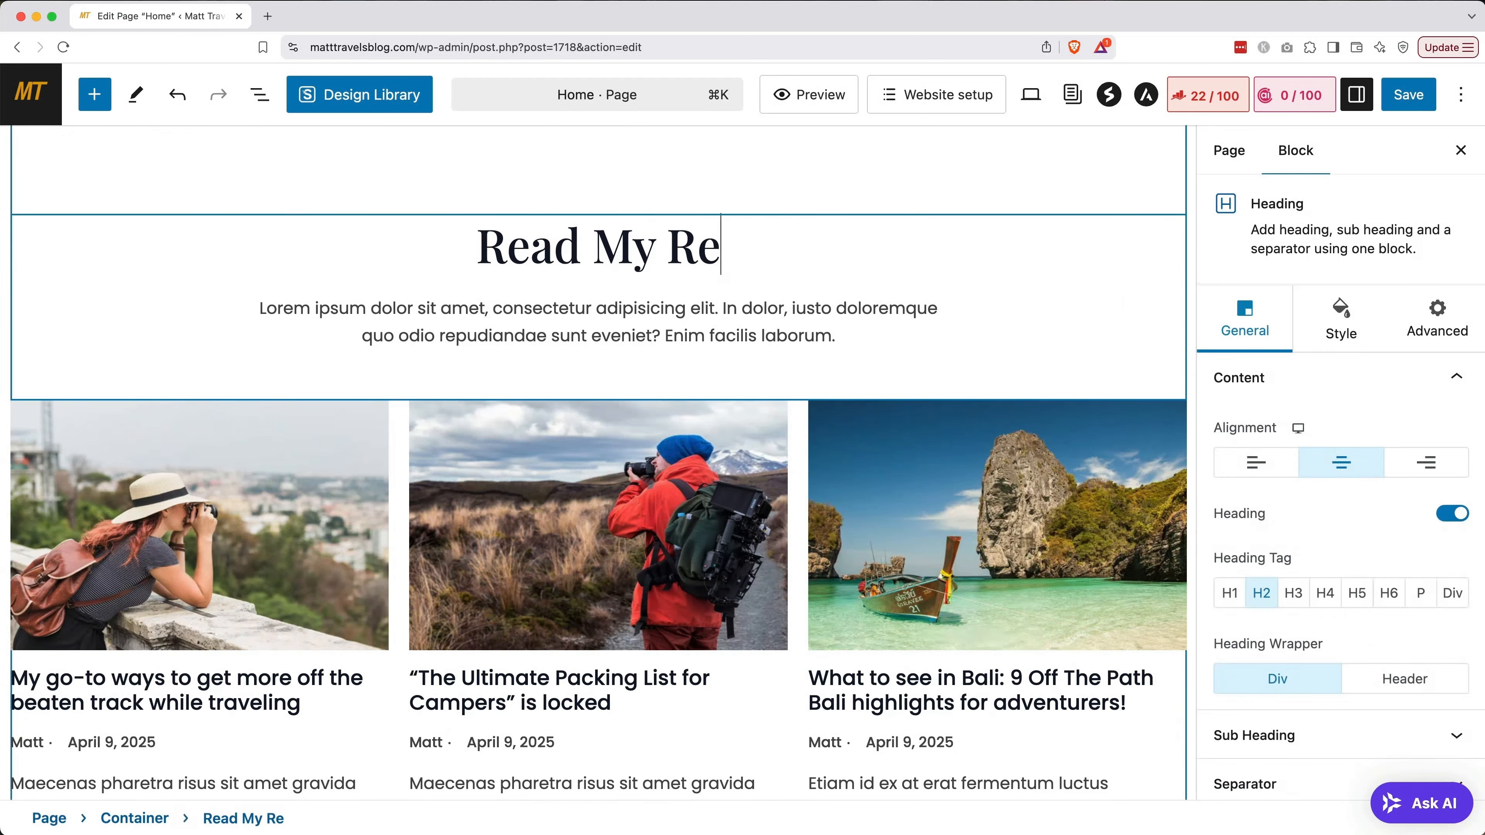
type("cent Posts ")
type("Learn more!")
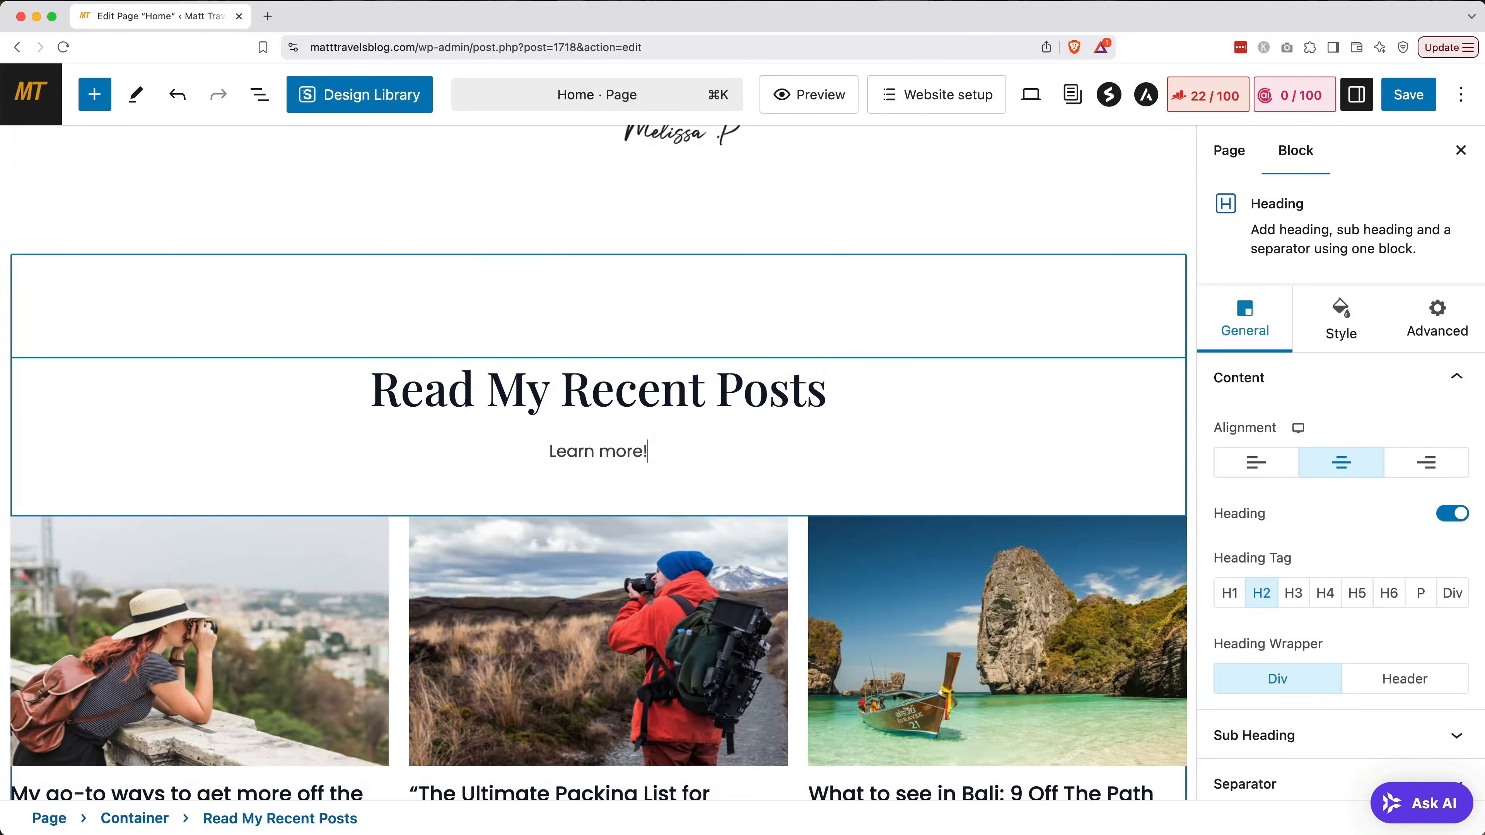
Delete the 'My story of traveling through the world' section and save the Home page
scroll(589, 511, "up", 15)
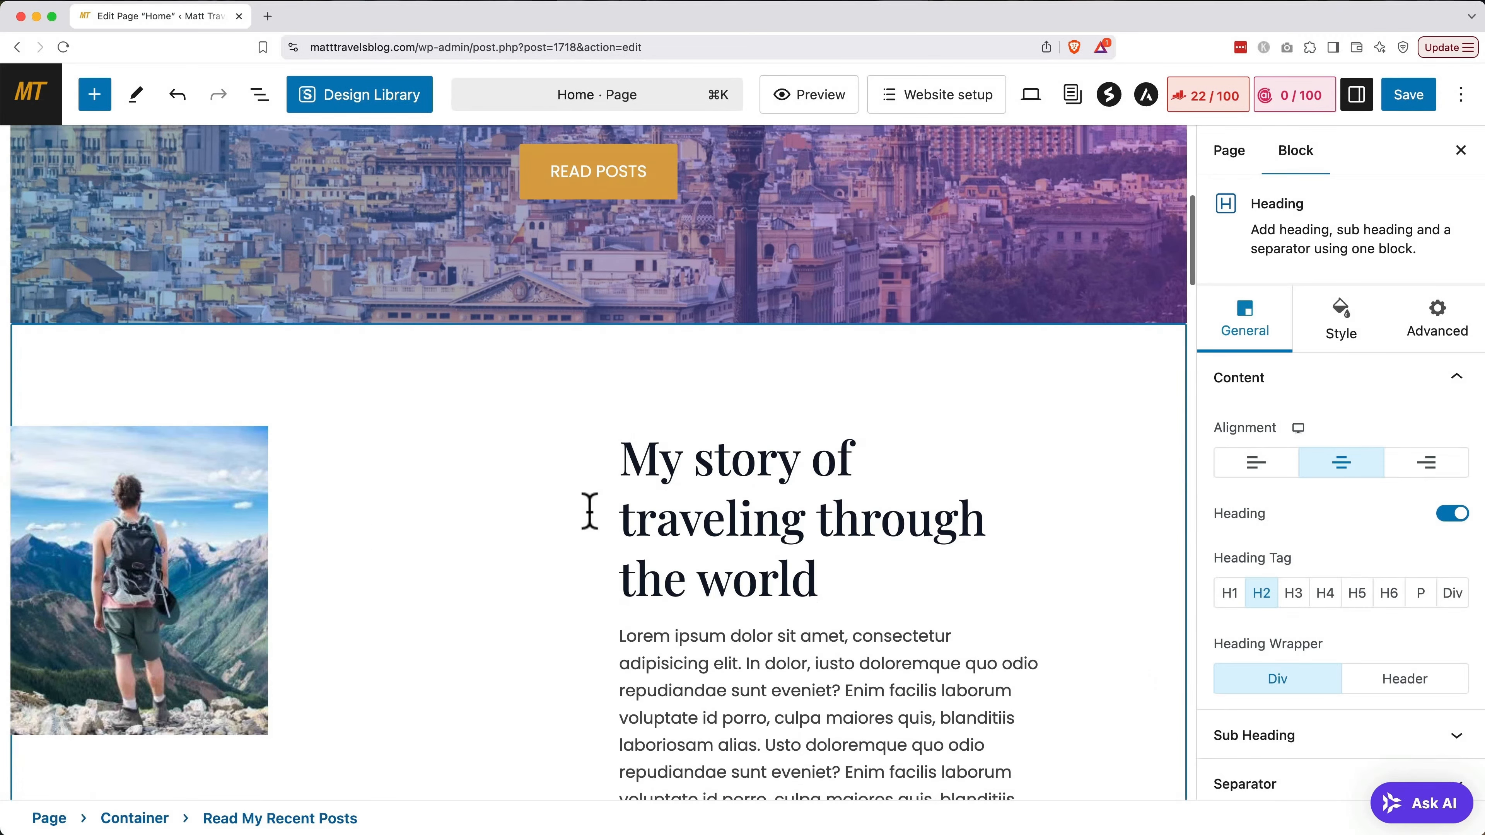
left_click(568, 374)
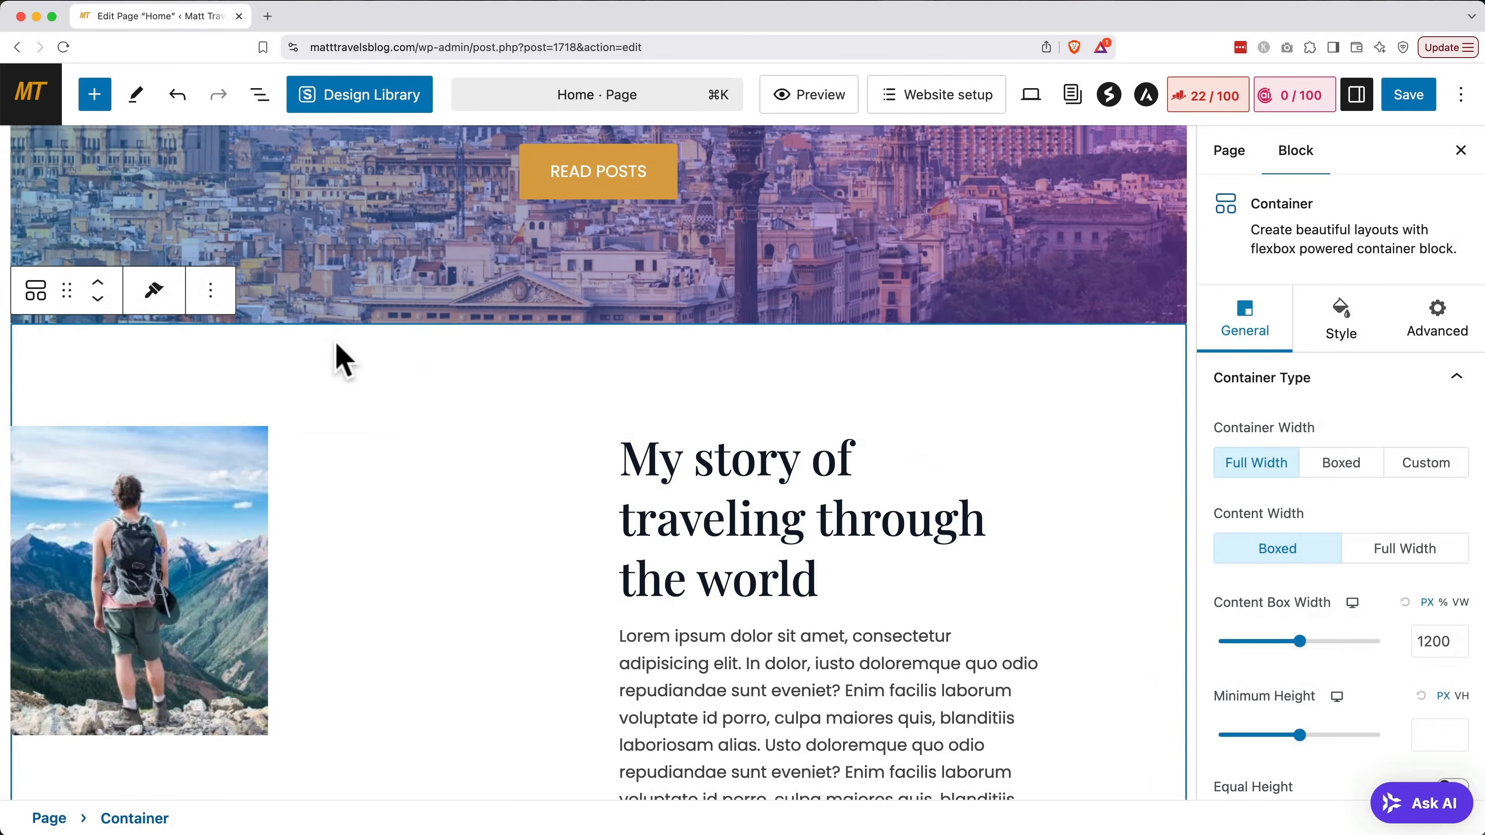
left_click(210, 290)
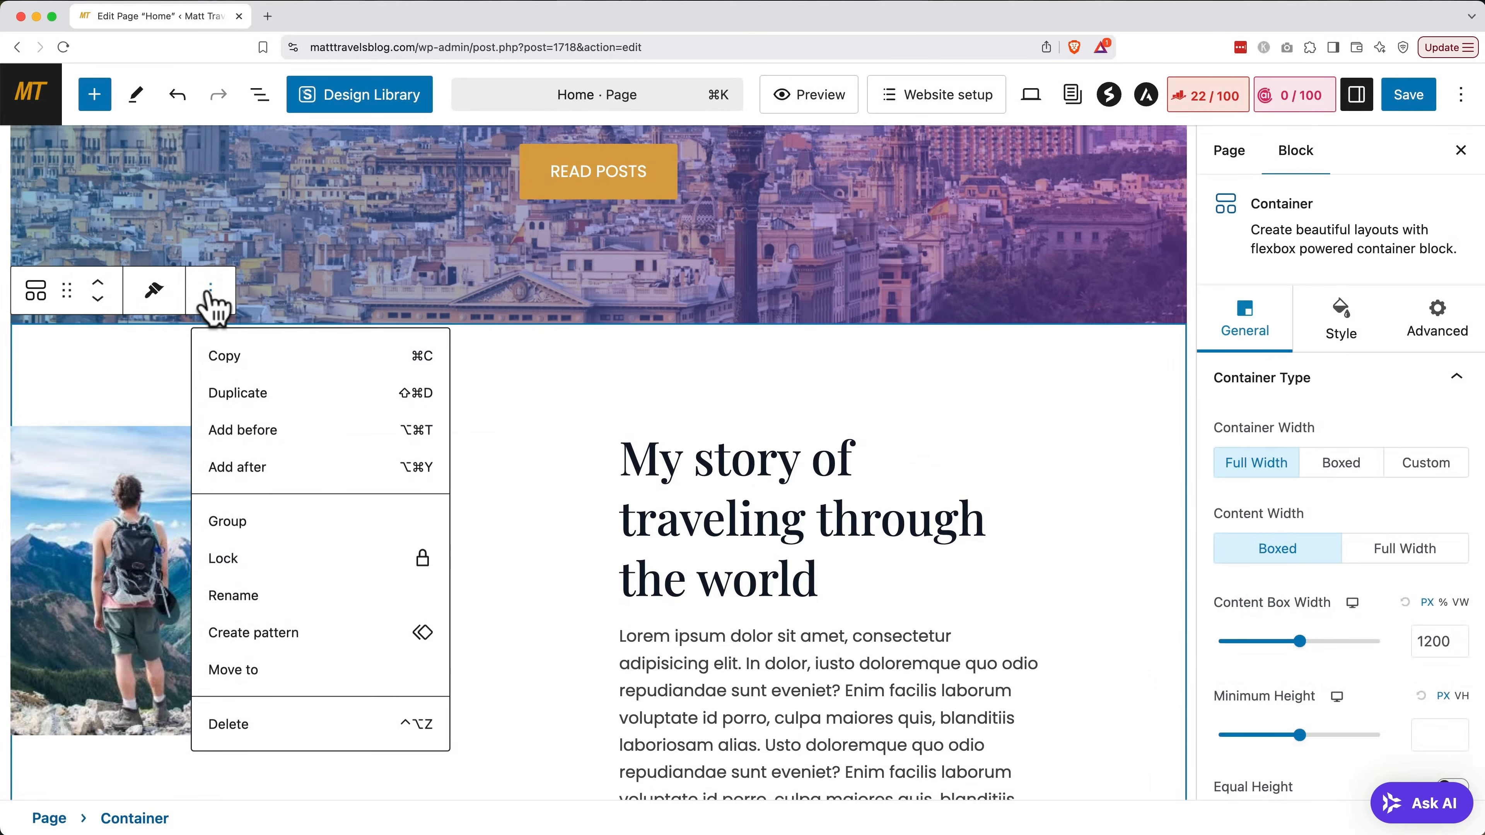
left_click(240, 724)
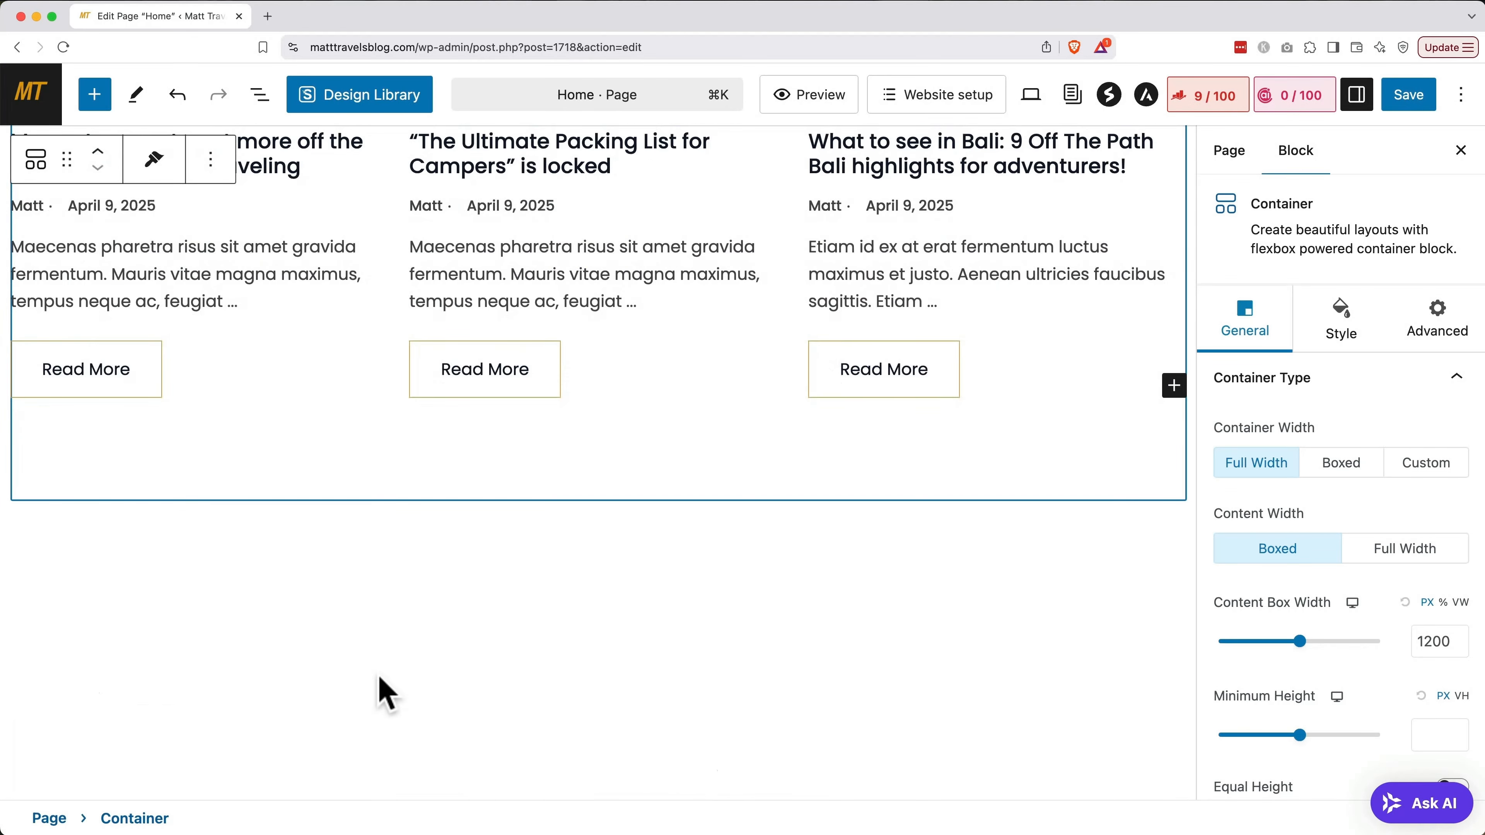
left_click(1414, 98)
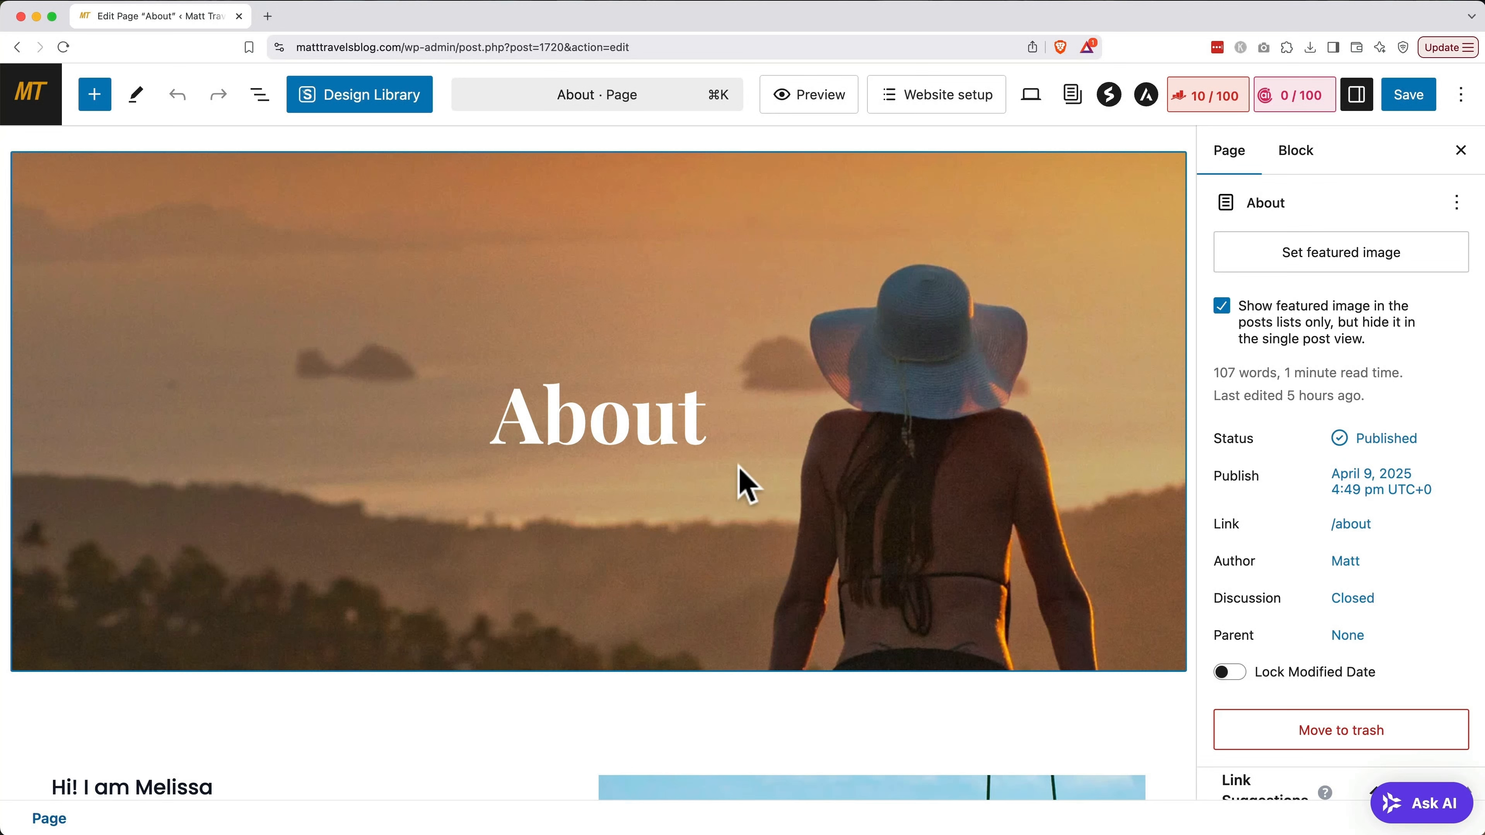
Change the About page hero heading from 'About' to 'About Me'
left_click(701, 421)
type("M")
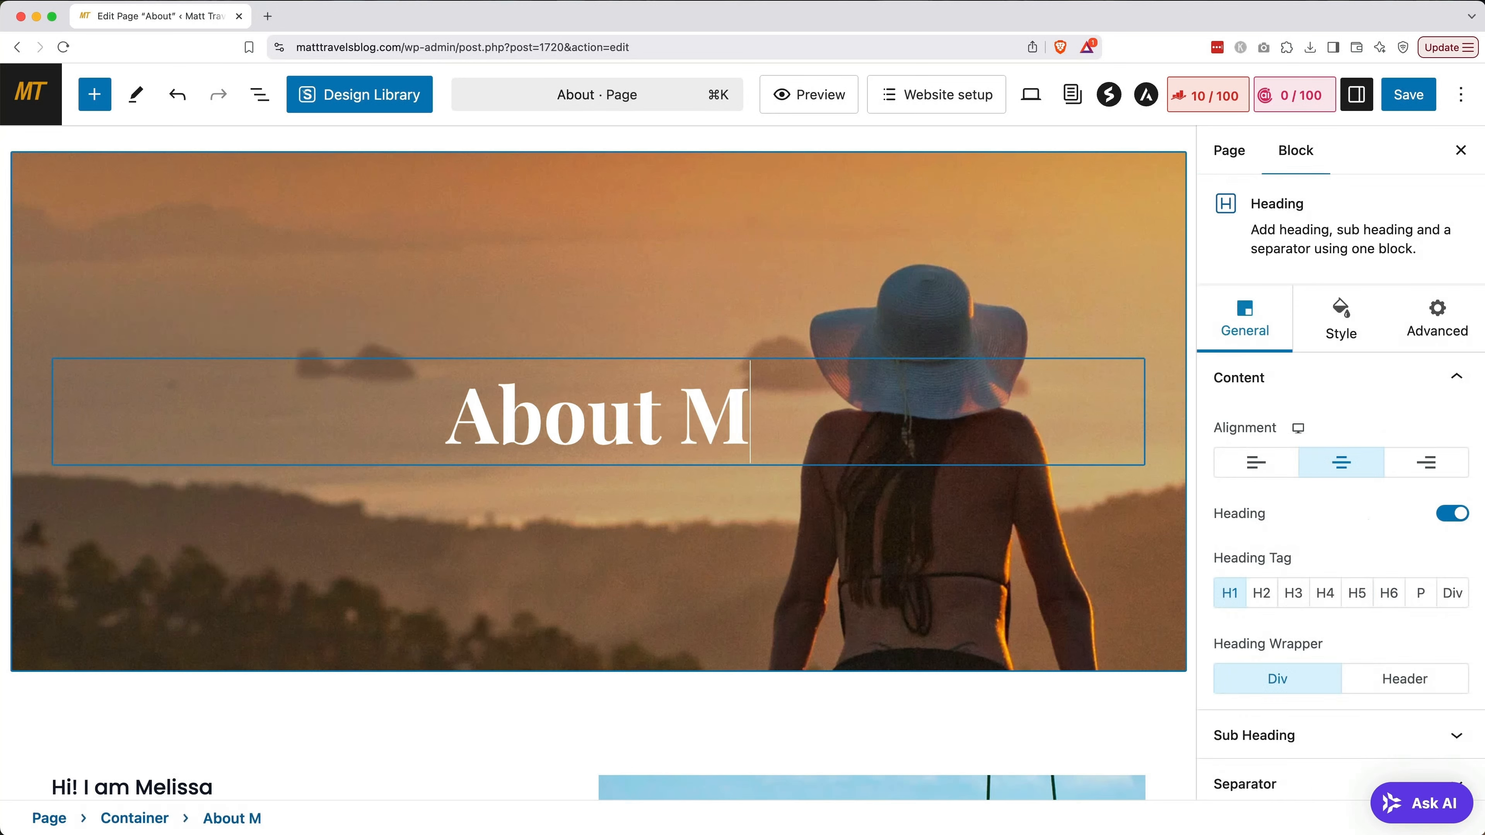
type("e")
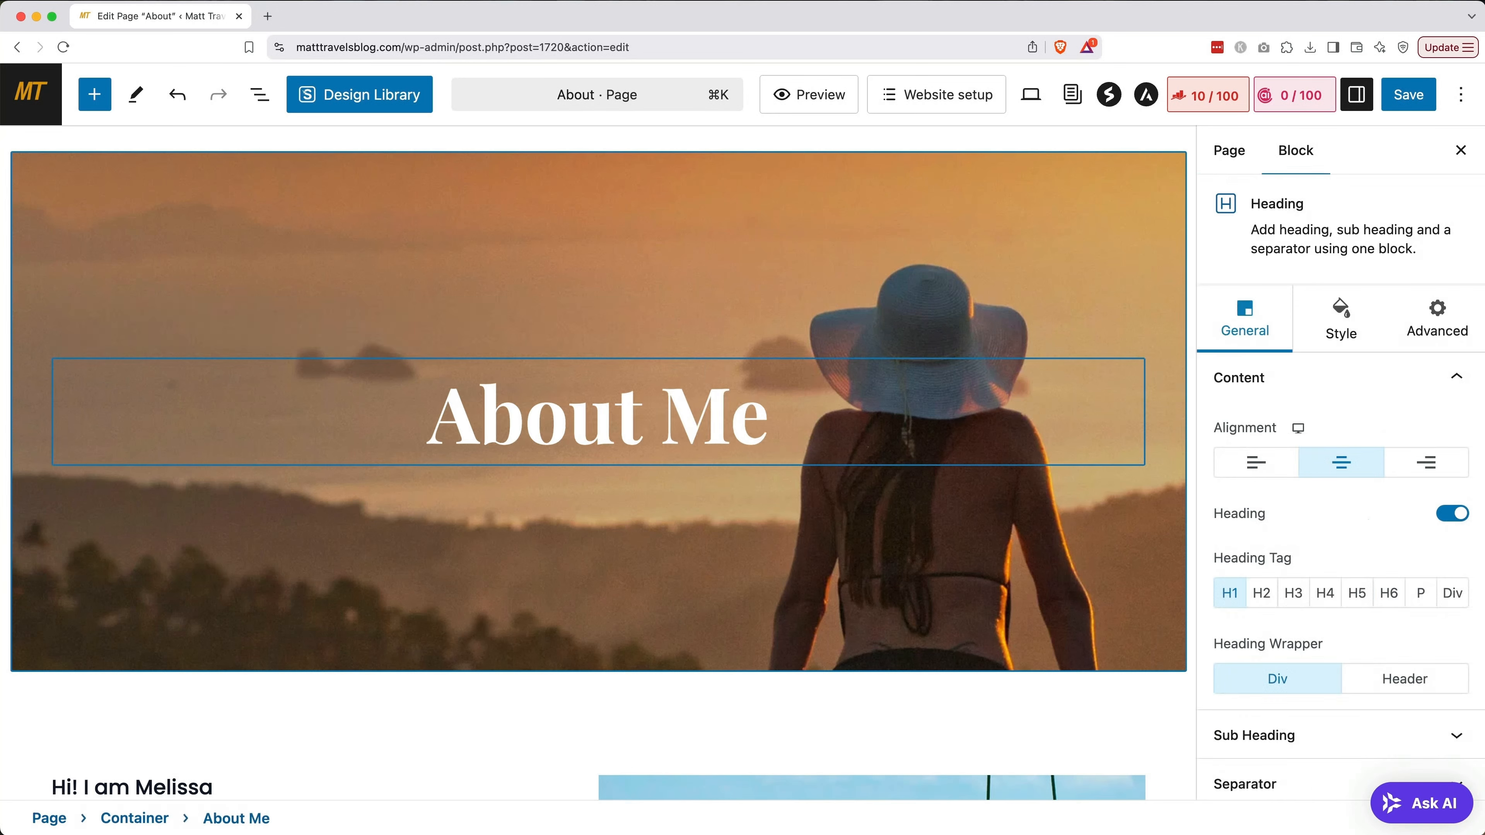
scroll(602, 462, "down", 7)
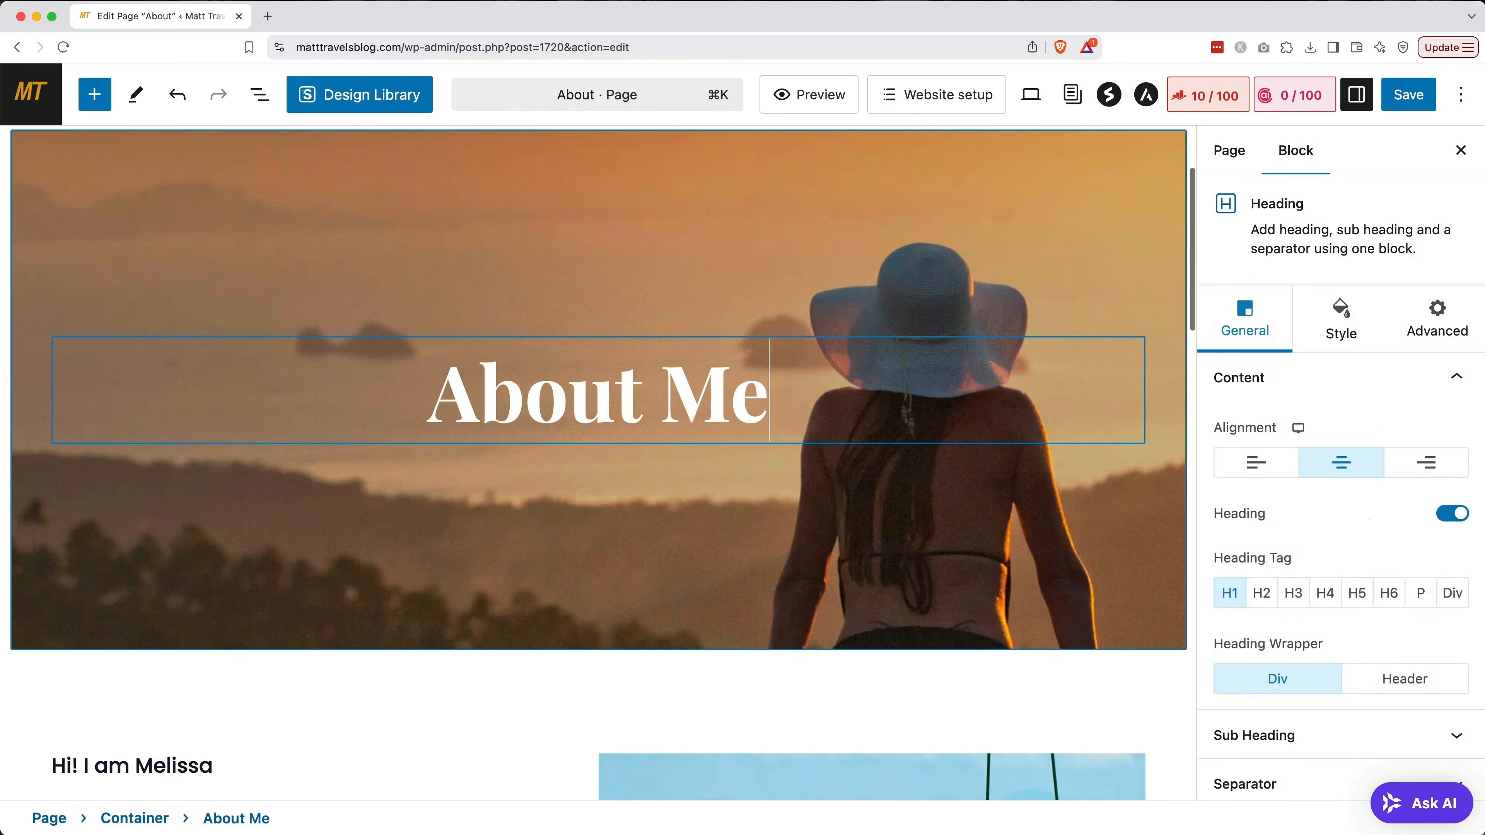
scroll(602, 462, "down", 3)
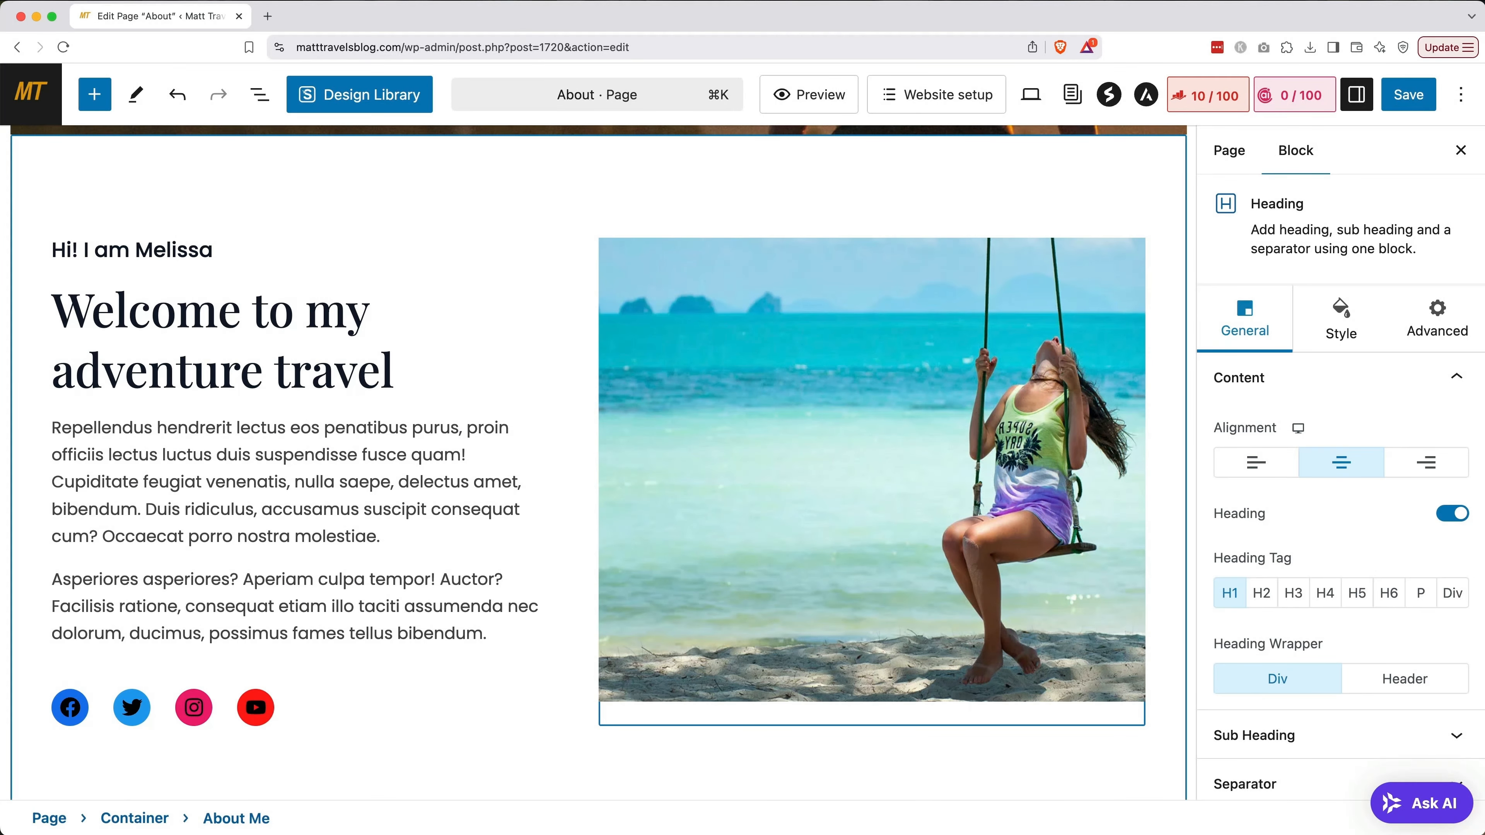
Put the blogger's name in the greeting, set heading 'I'm a traveling, creative nomad', and paste new body text
double_click(175, 250)
type("Matt")
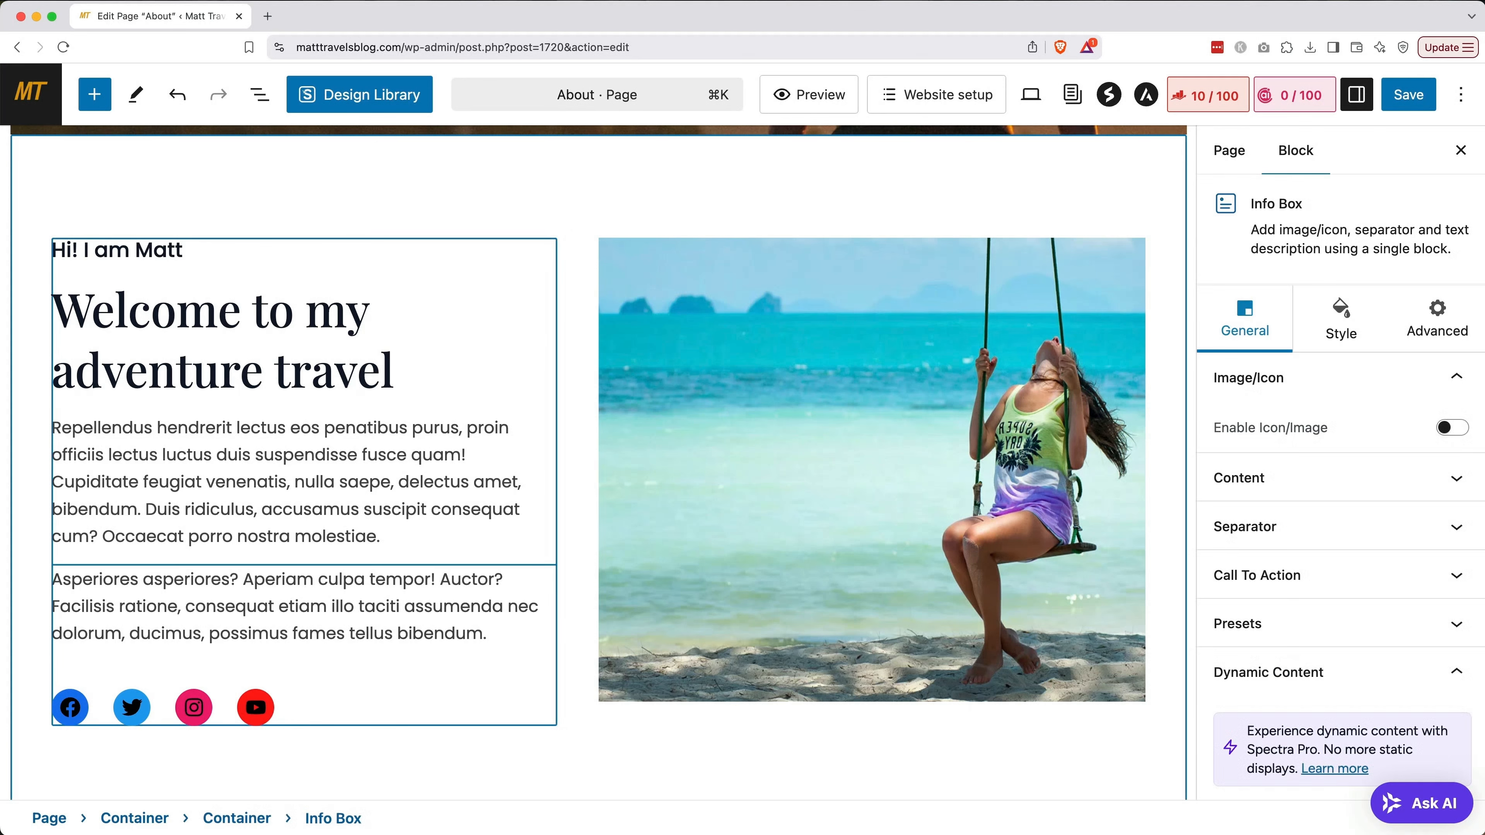
left_click(125, 251)
key("BackSpace")
key("BackSpace")
key("BackSpace")
type("'m")
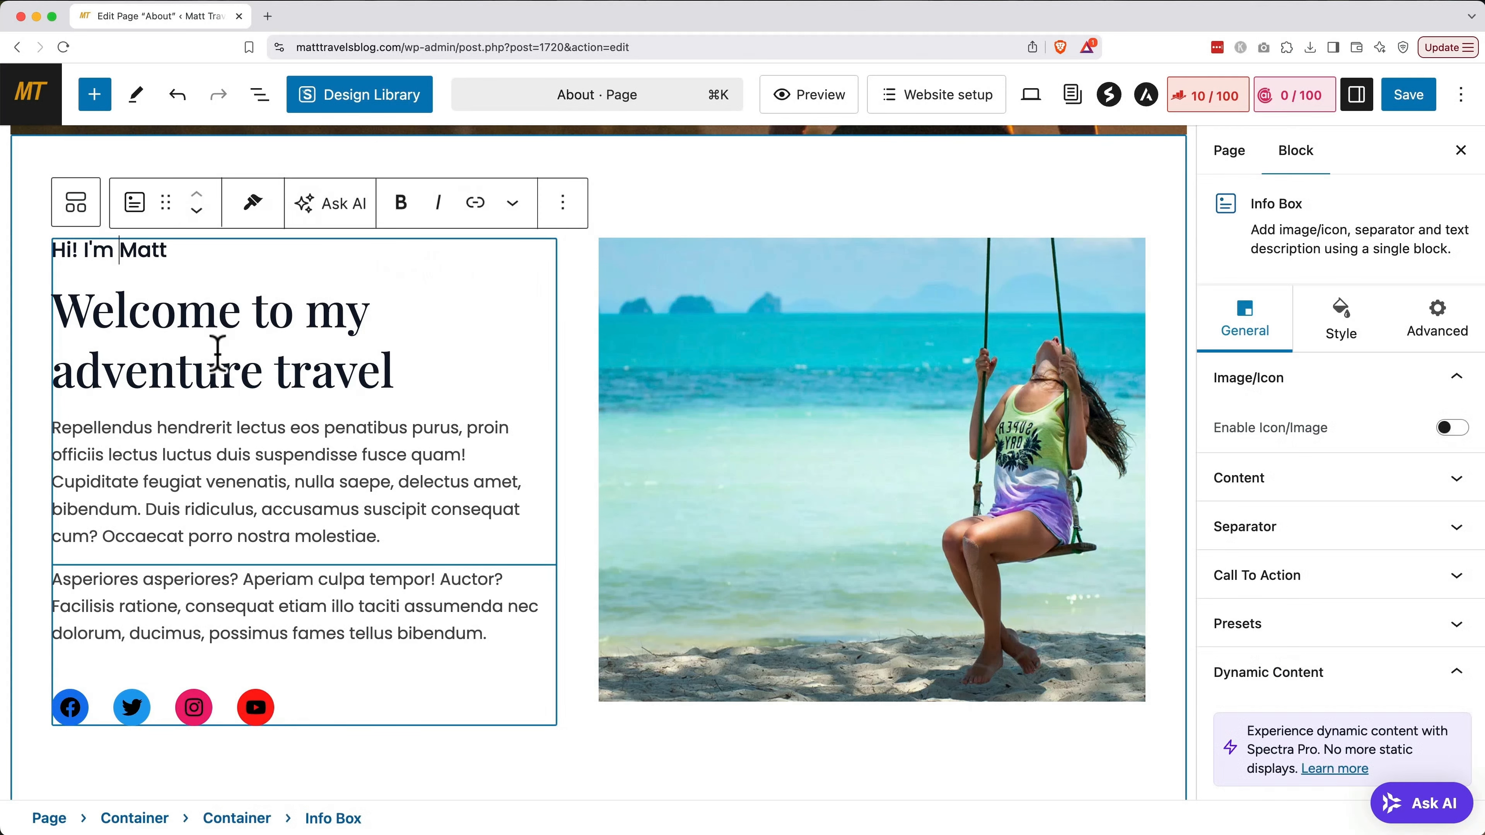
triple_click(217, 353)
type("I'm a traveling, creative nomad")
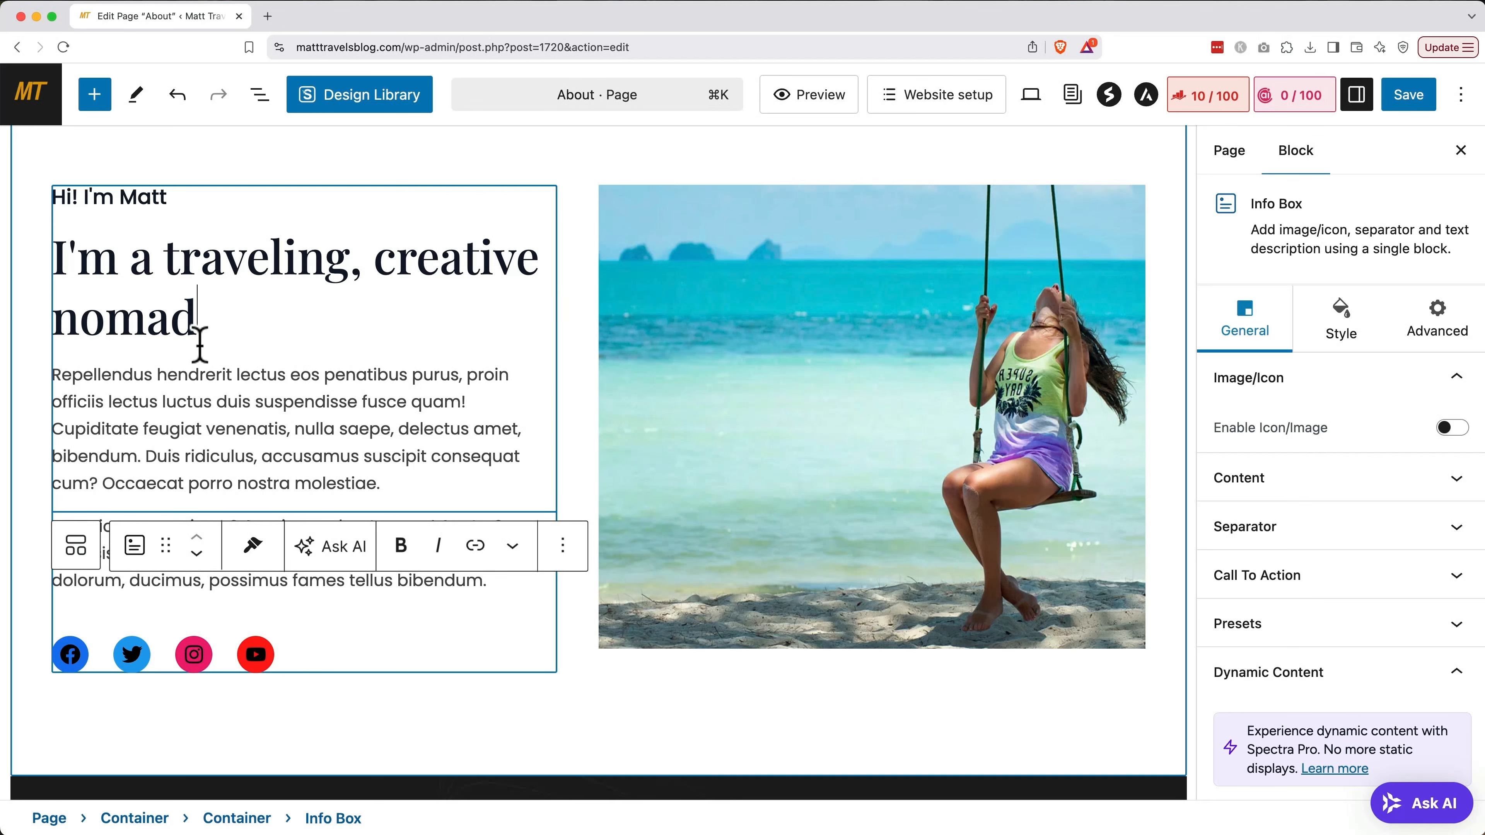
triple_click(193, 412)
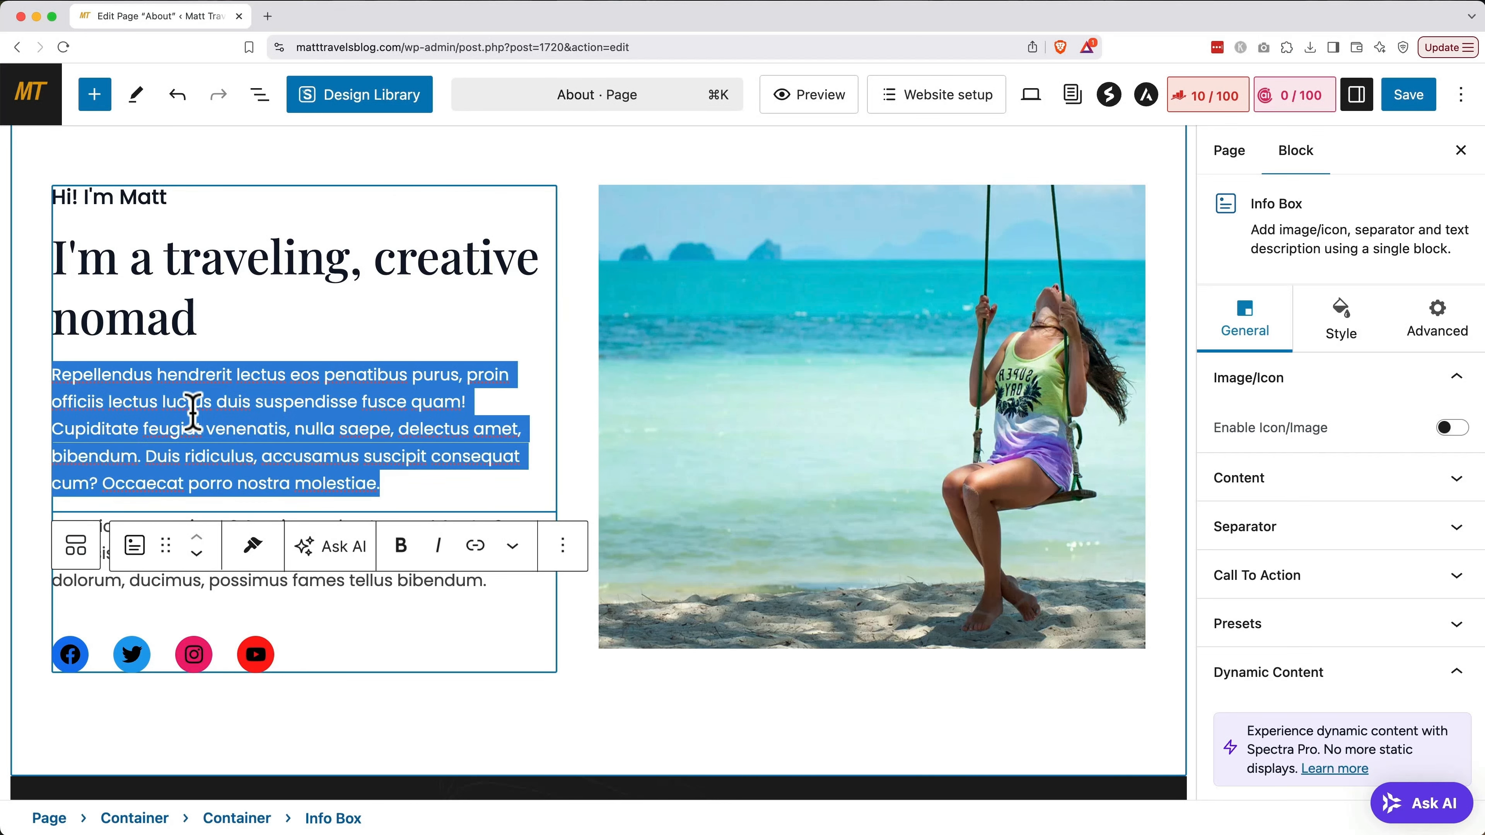
key("super+v")
scroll(192, 418, "up", 2)
Delete the Asperiores placeholder block and the social media icons block
left_click(187, 596)
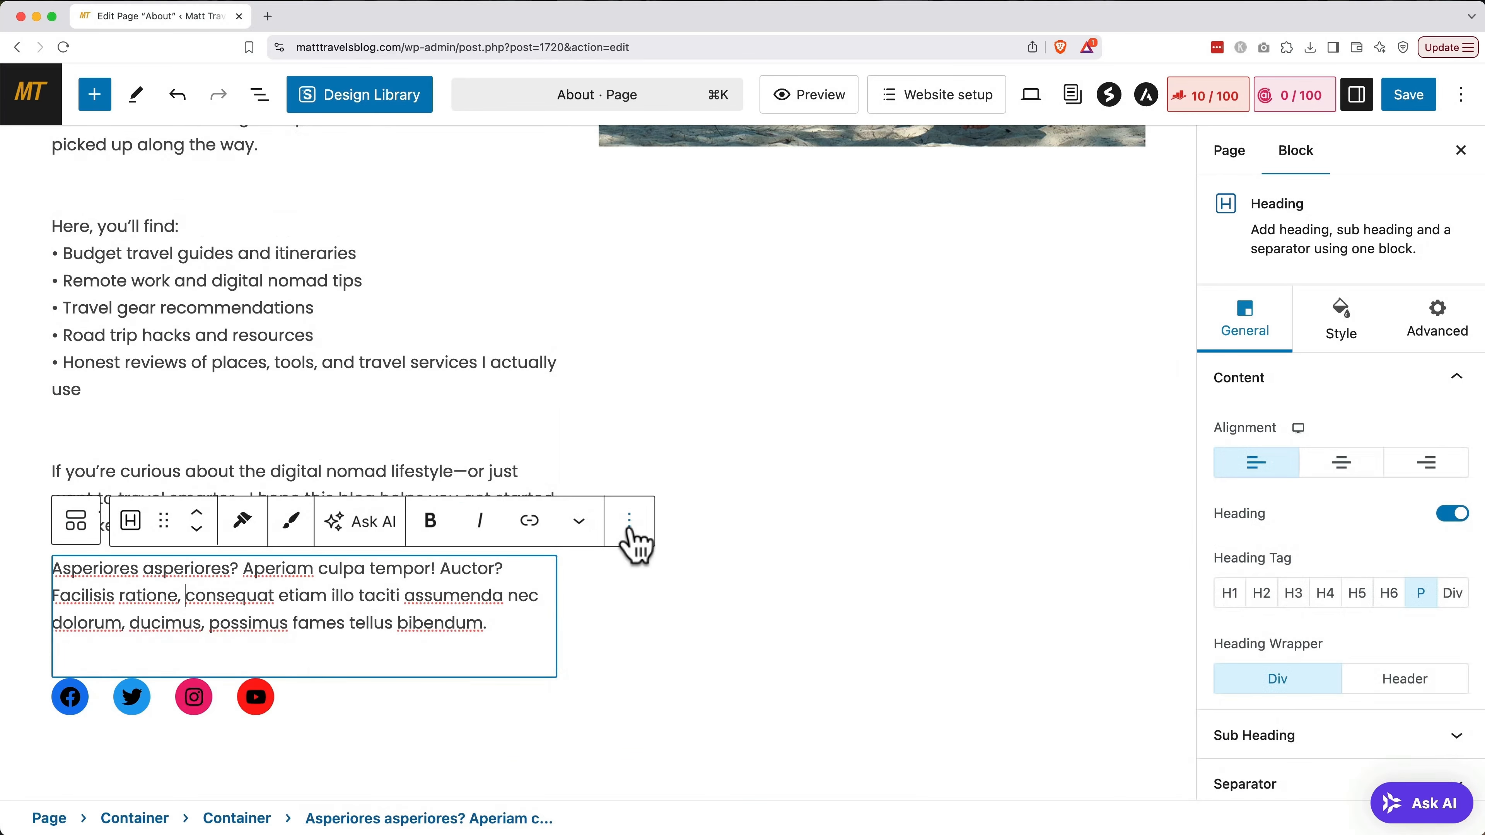
left_click(631, 529)
scroll(672, 473, "down", 2)
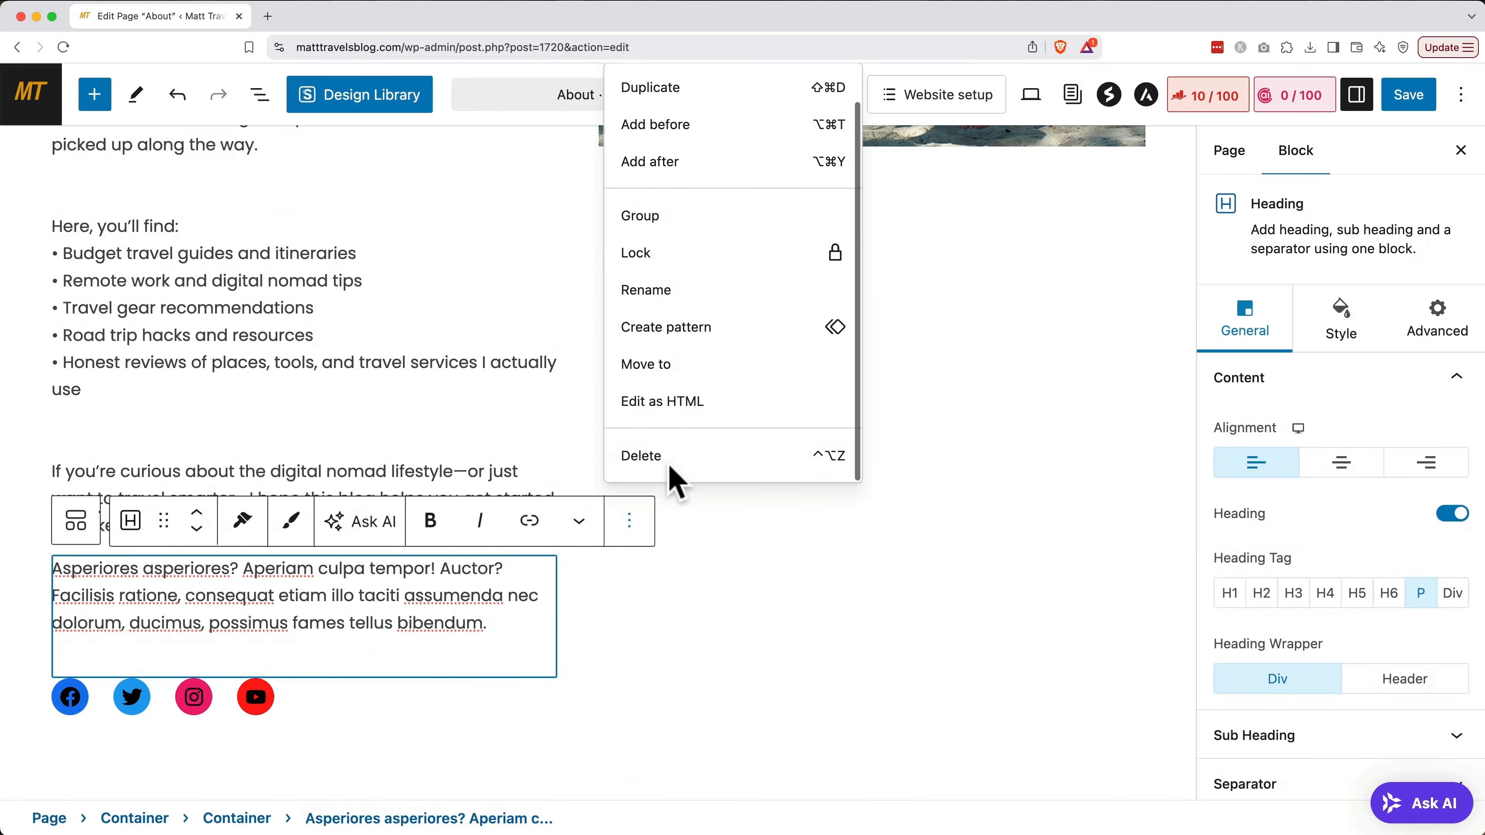
left_click(654, 456)
scroll(421, 649, "down", 3)
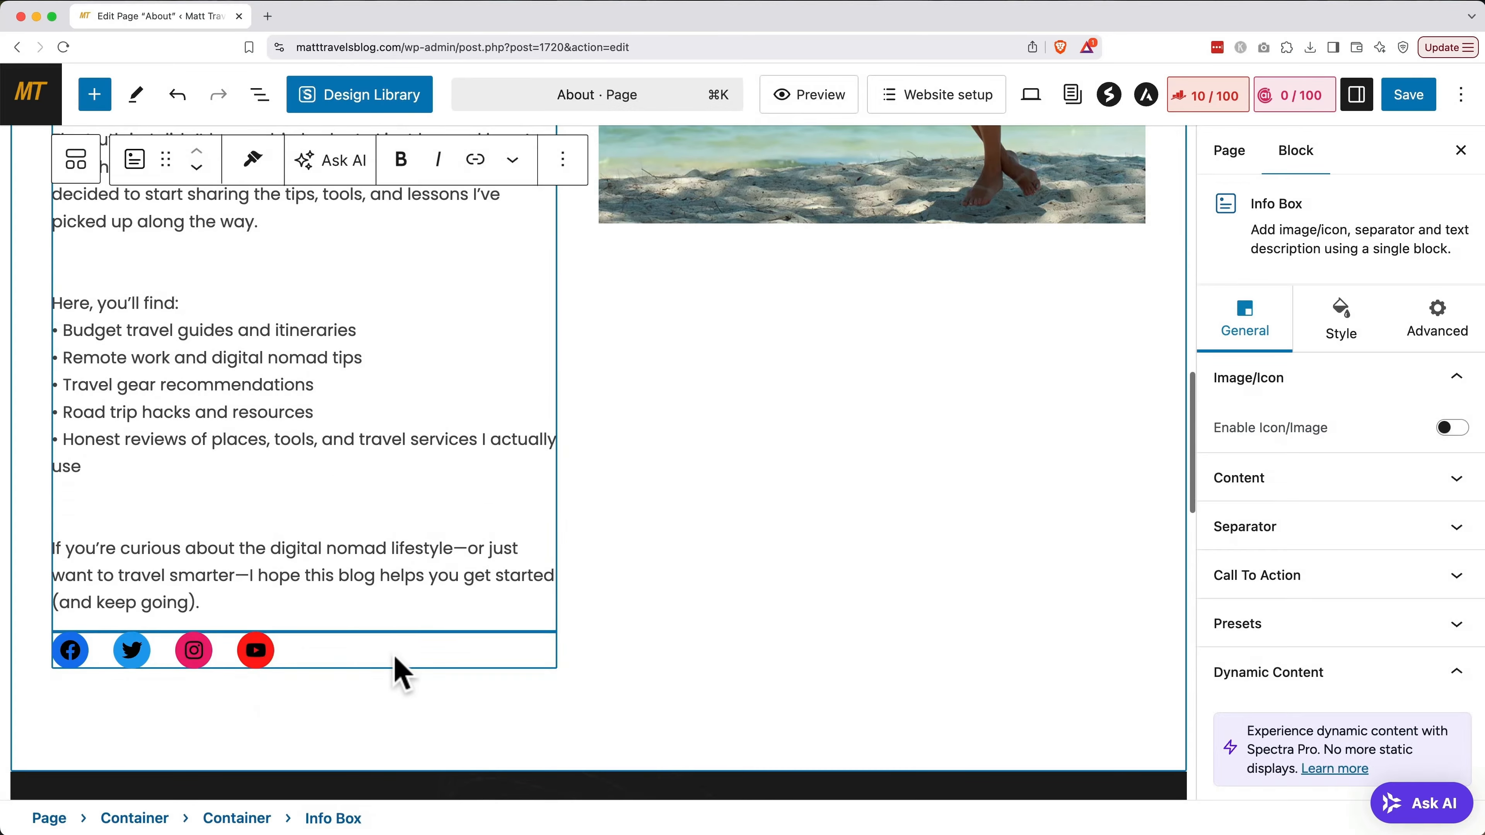
left_click(395, 657)
left_click(309, 599)
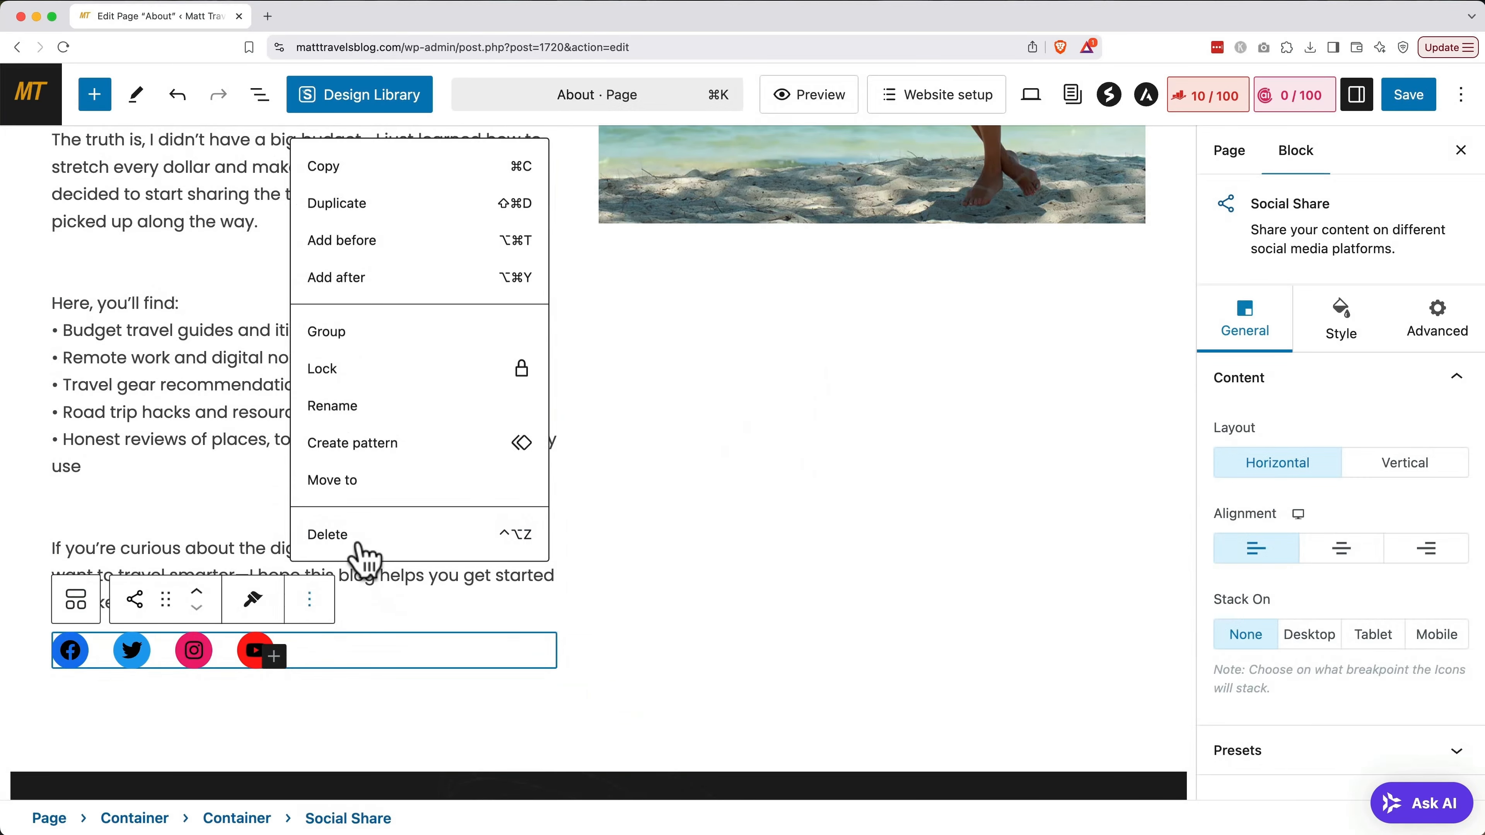
left_click(358, 544)
scroll(360, 541, "up", 5)
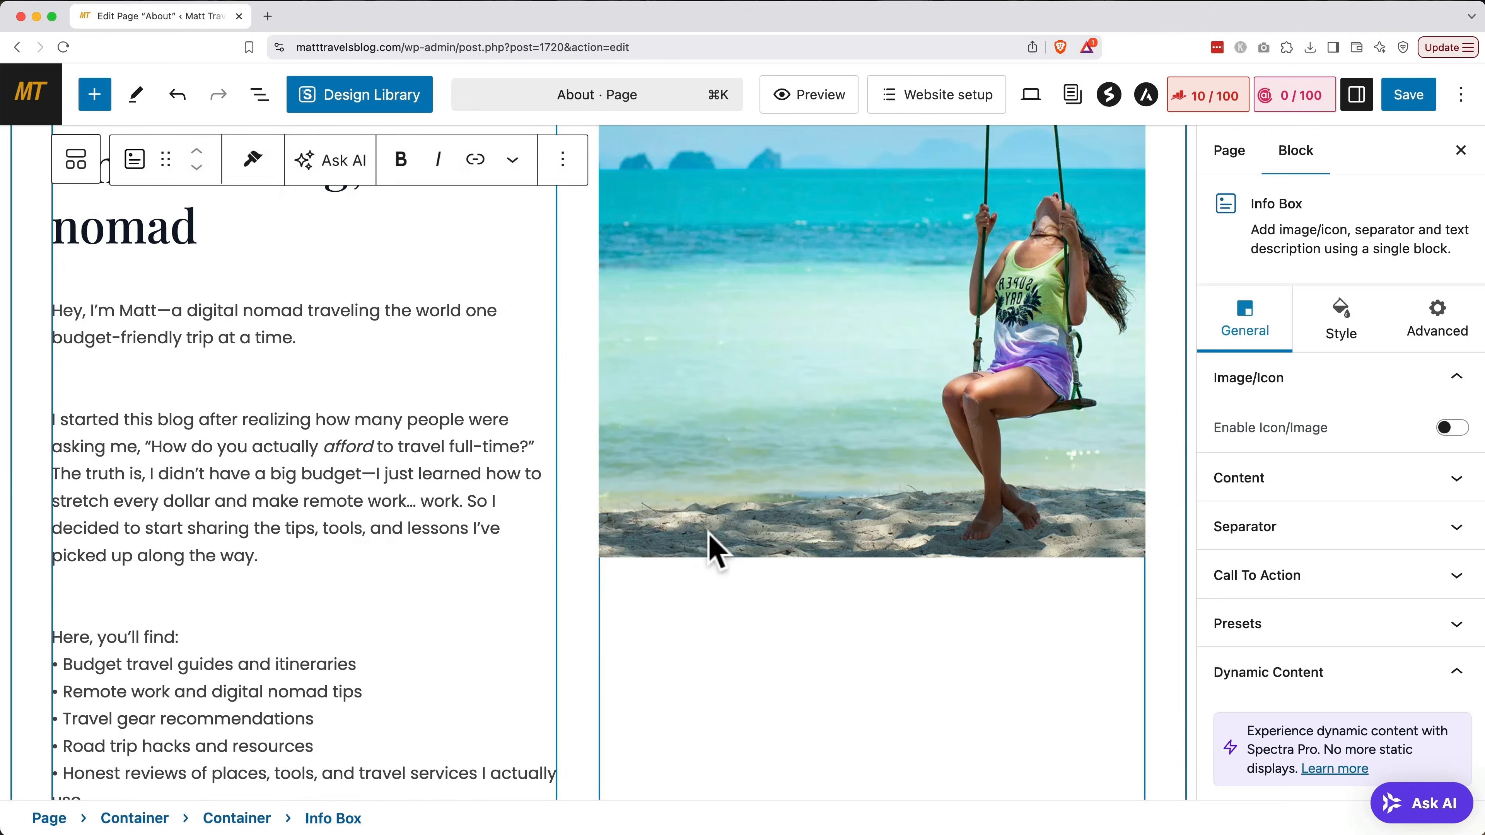
scroll(715, 549, "up", 3)
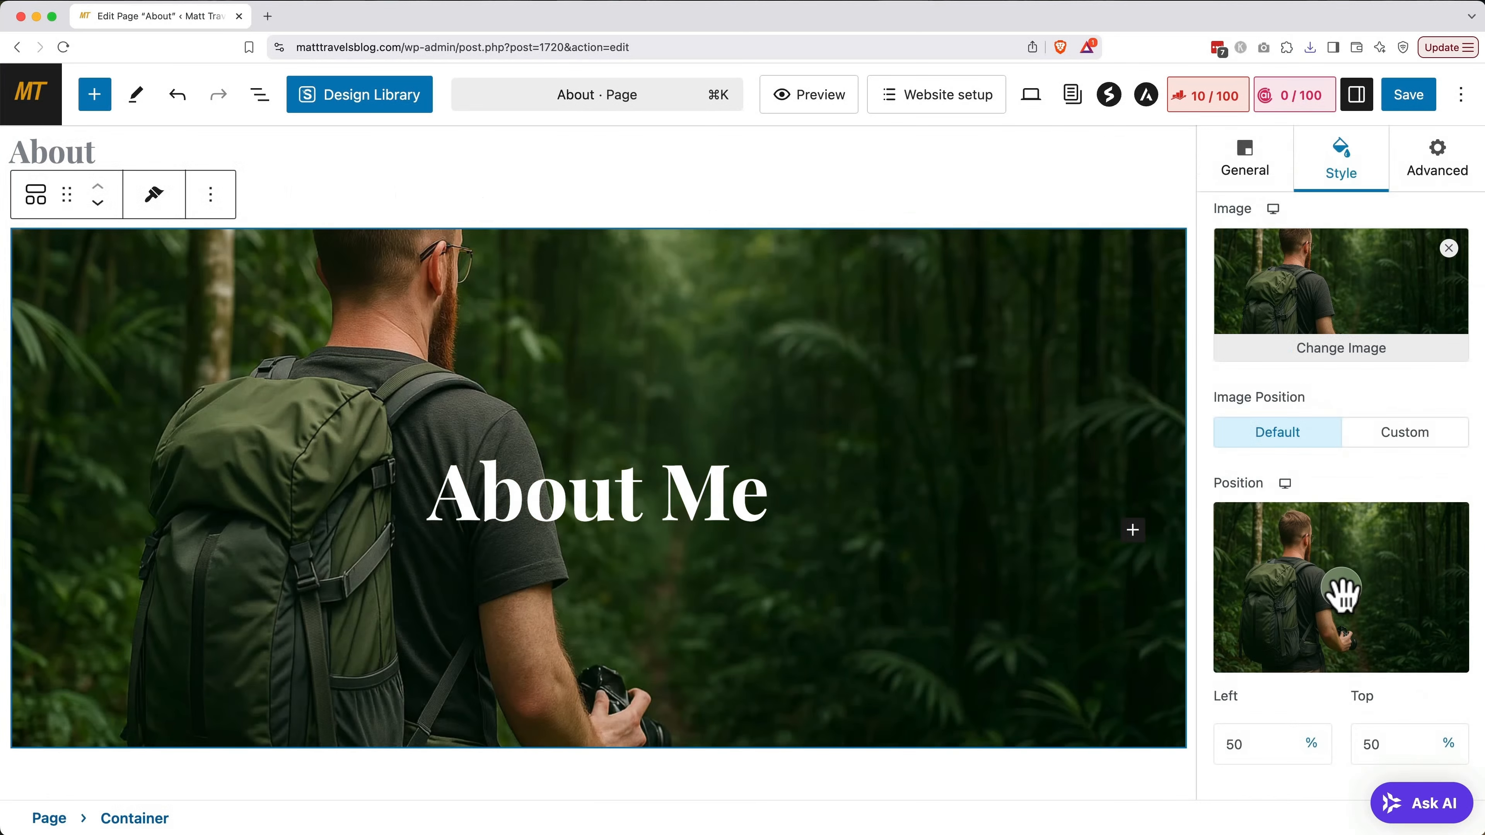
Move the hero background focal point to 48% left, 15% top so the hiker's head shows
left_click_drag(1342, 591, 1338, 528)
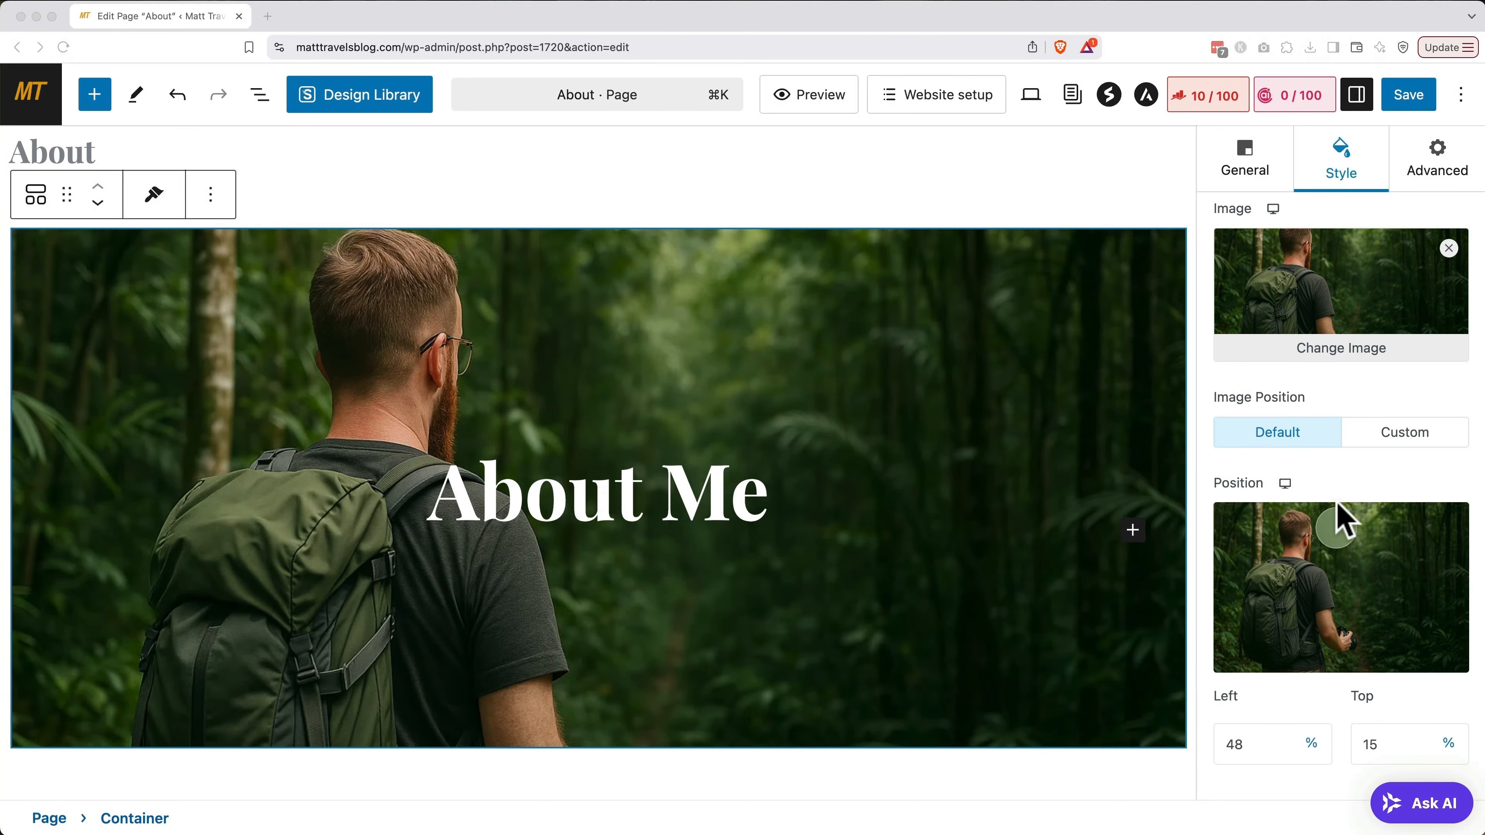
scroll(993, 518, "down", 3)
scroll(992, 515, "down", 15)
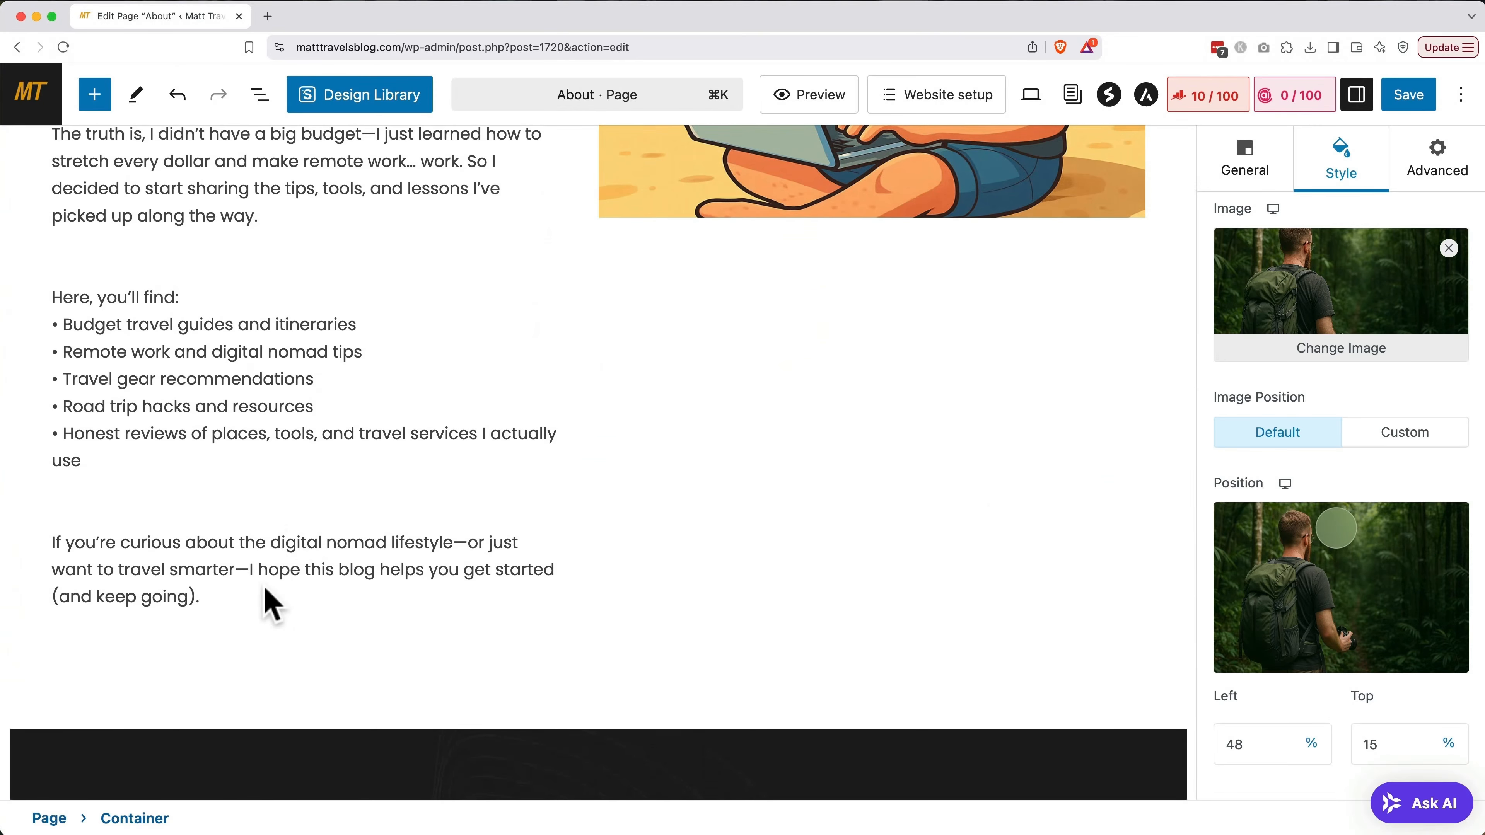
Insert a Buttons block below the About intro text
left_click(275, 605)
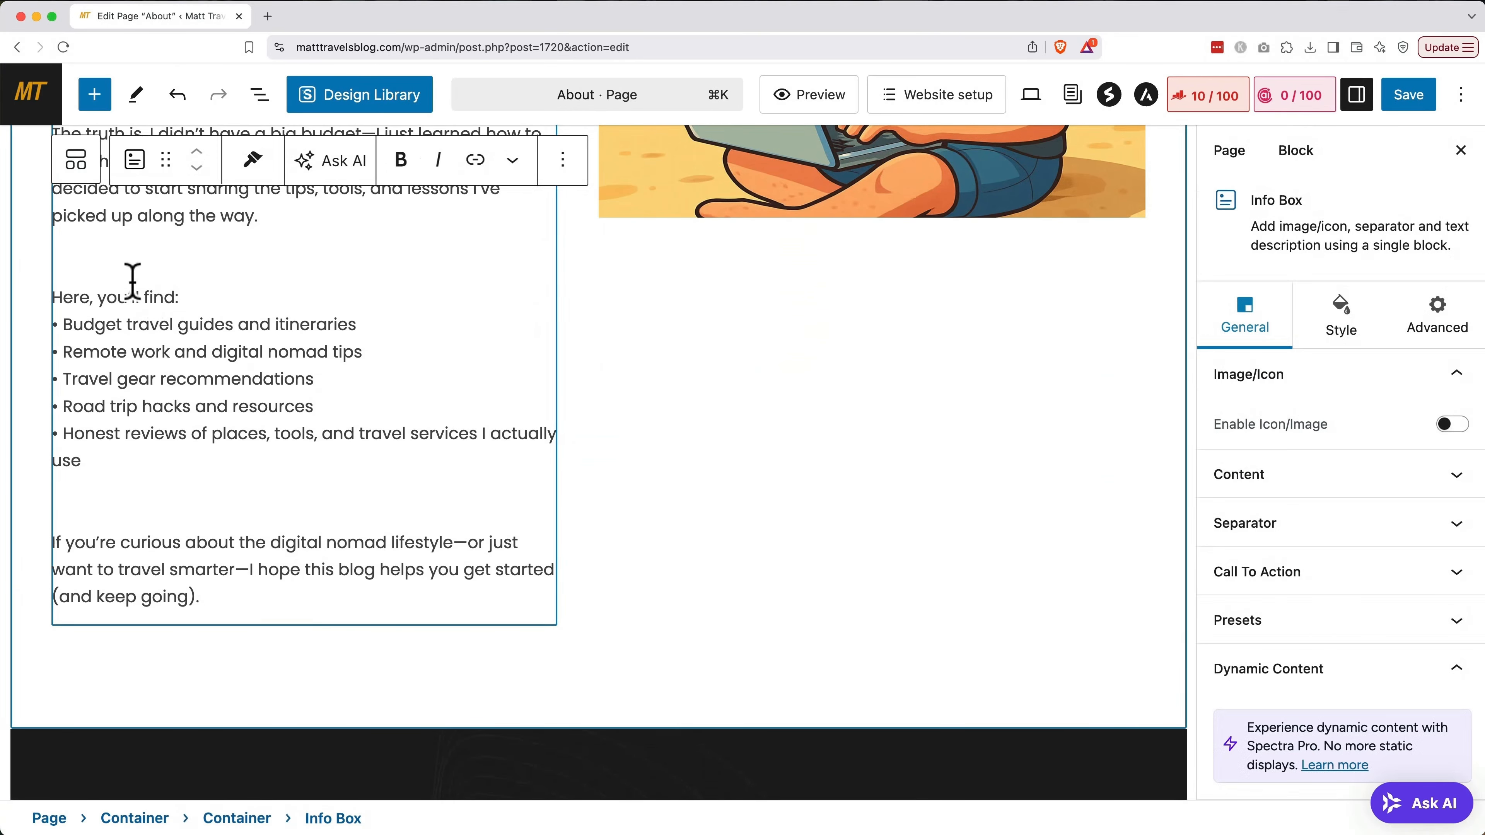
left_click(94, 95)
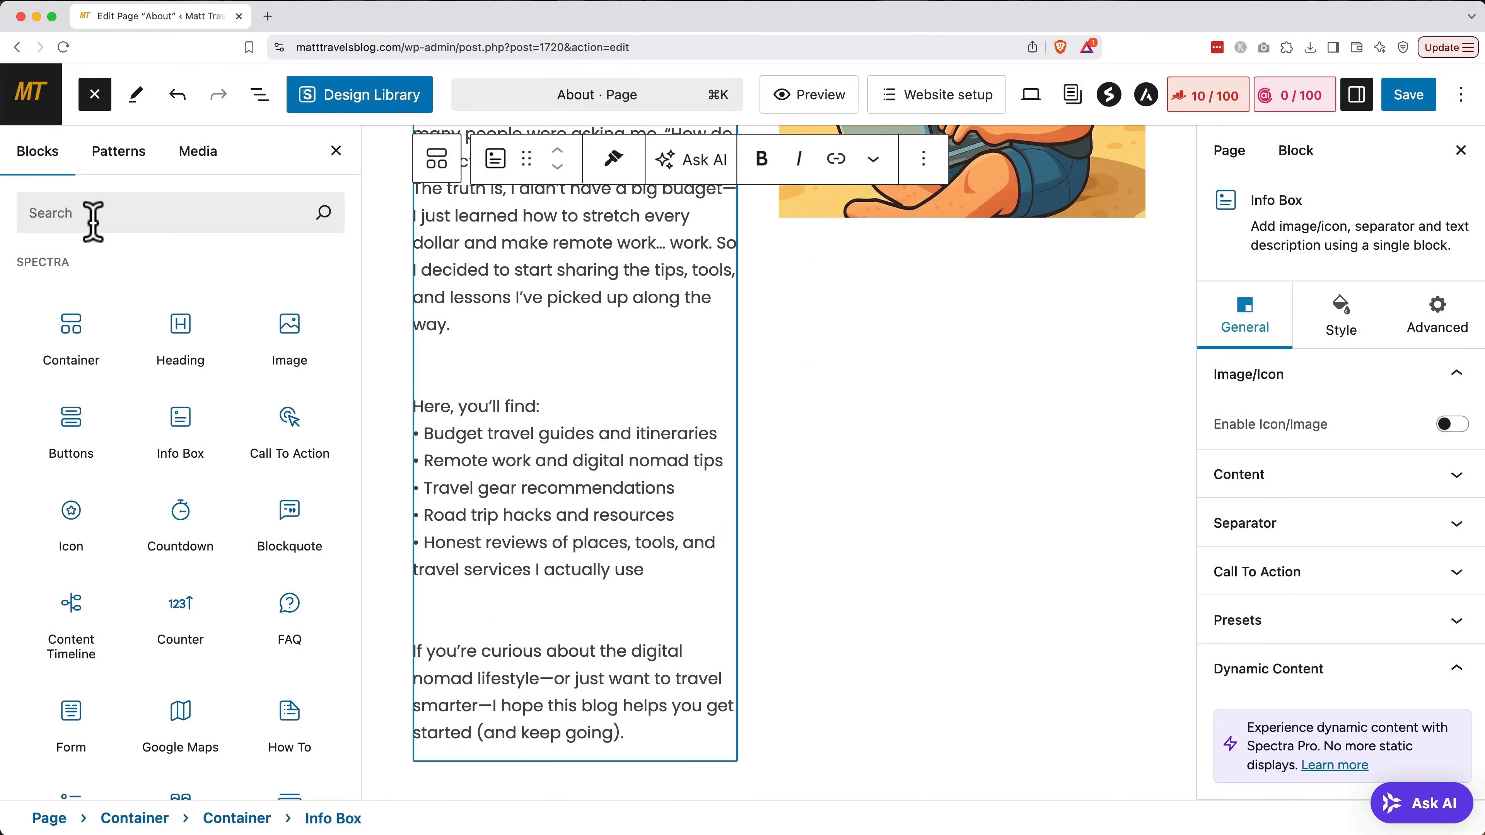
left_click(93, 221)
type("buttons")
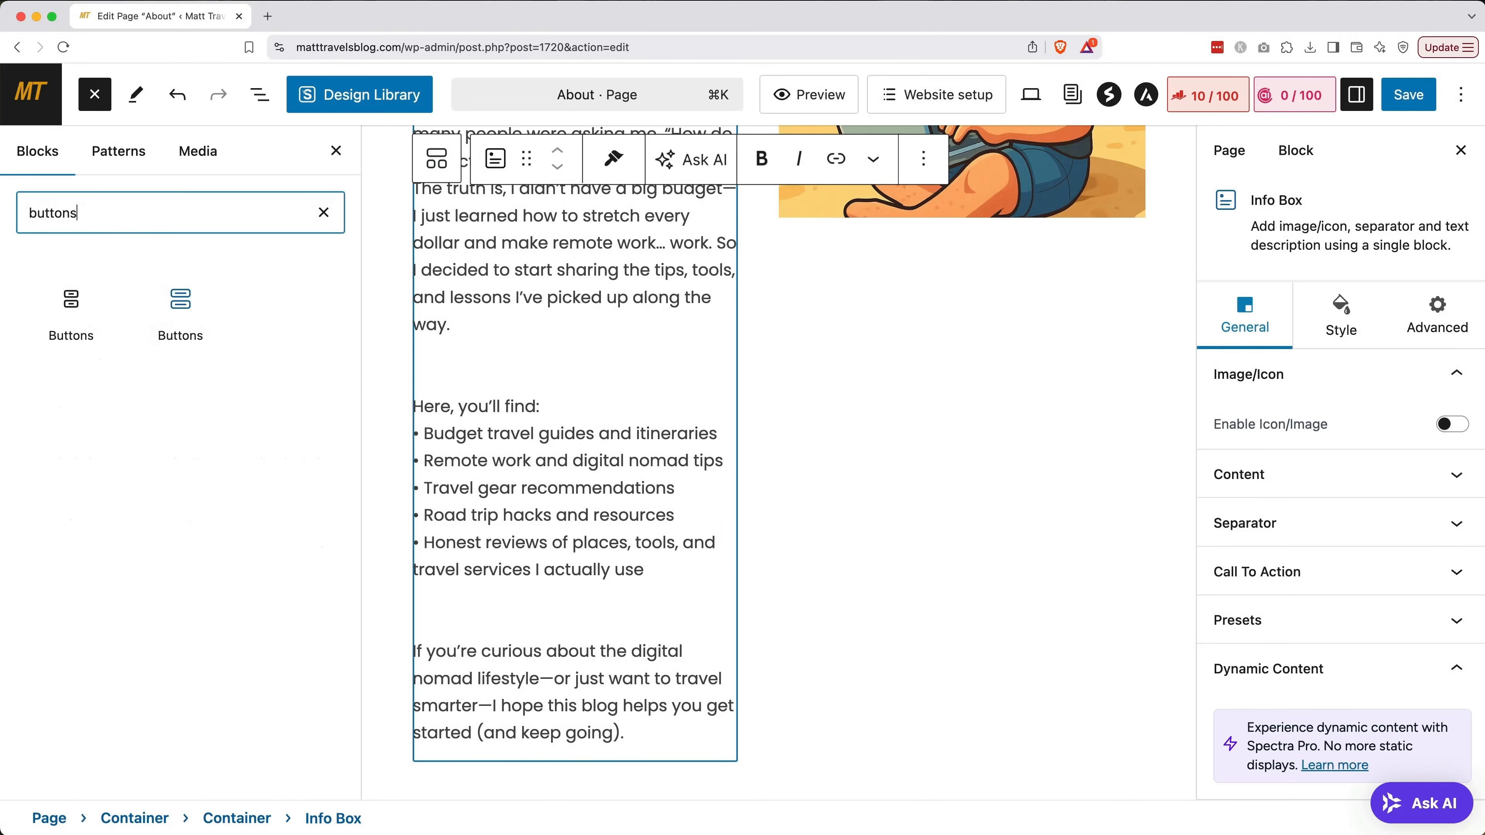
mouse_move(88, 351)
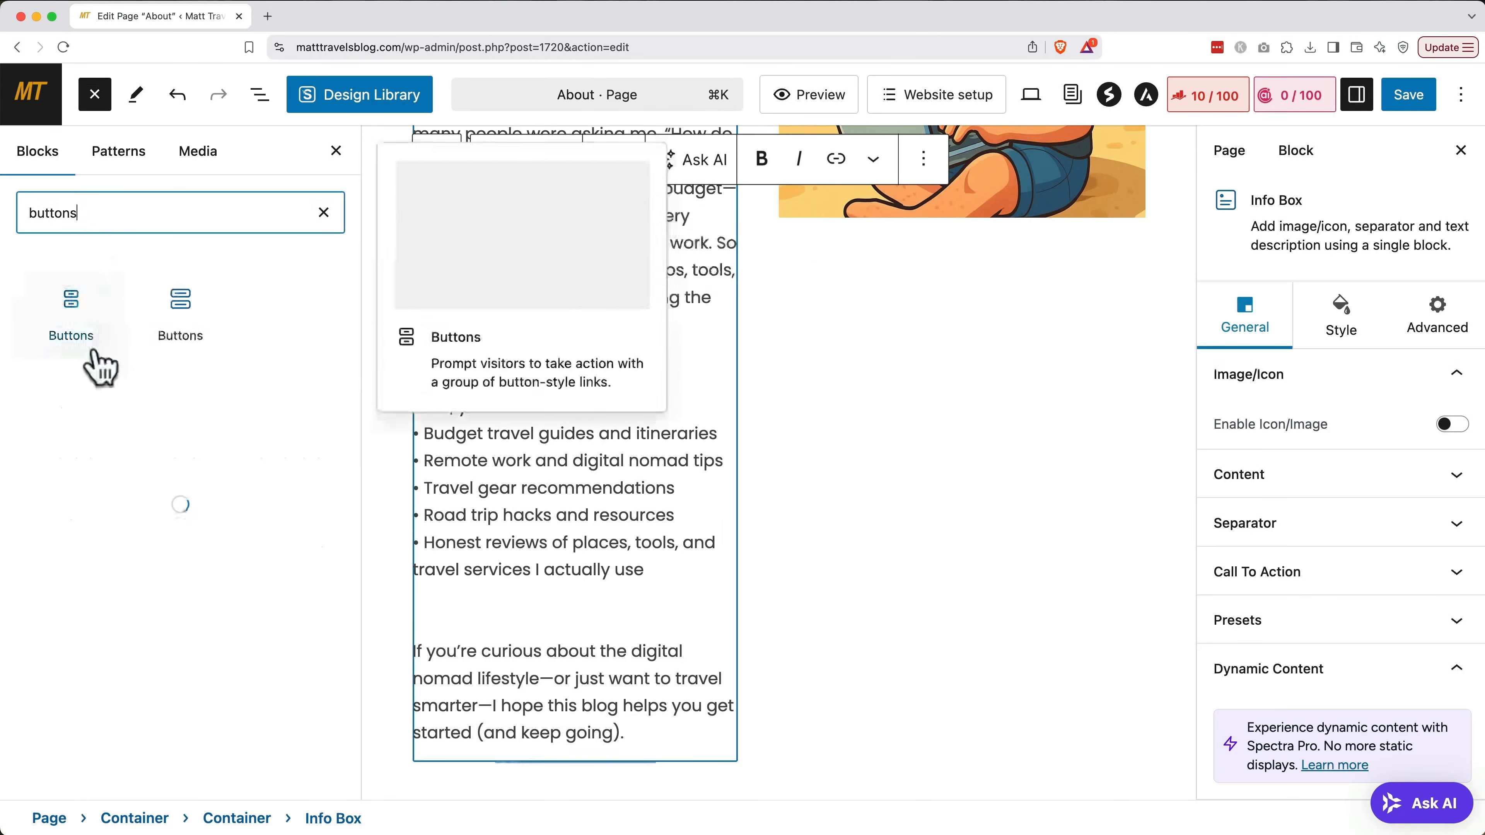
left_click(82, 319)
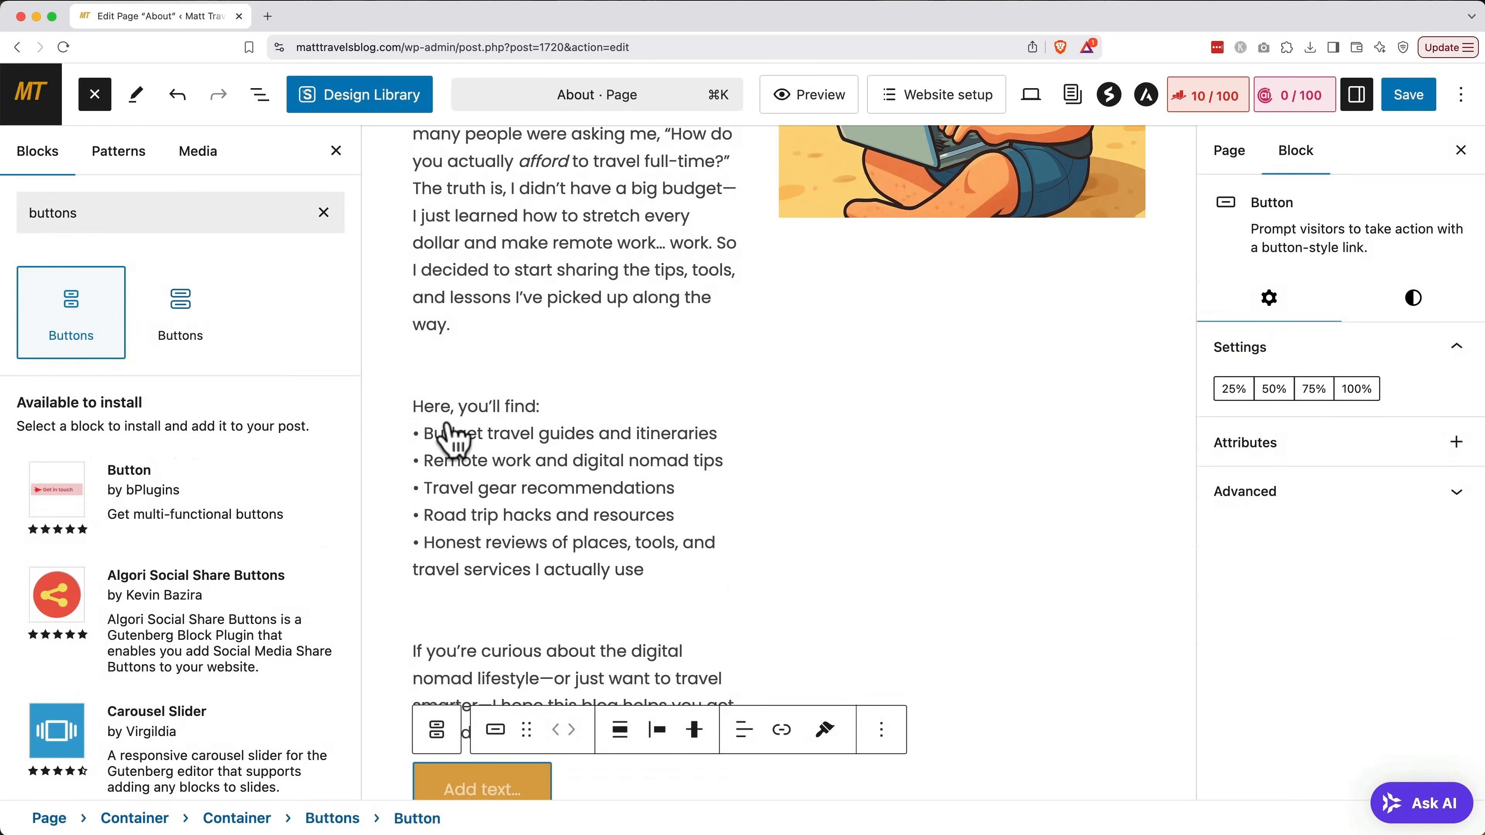
Label the new button 'Read the blog!' and link it to the Blog page
scroll(634, 465, "down", 1)
left_click(464, 639)
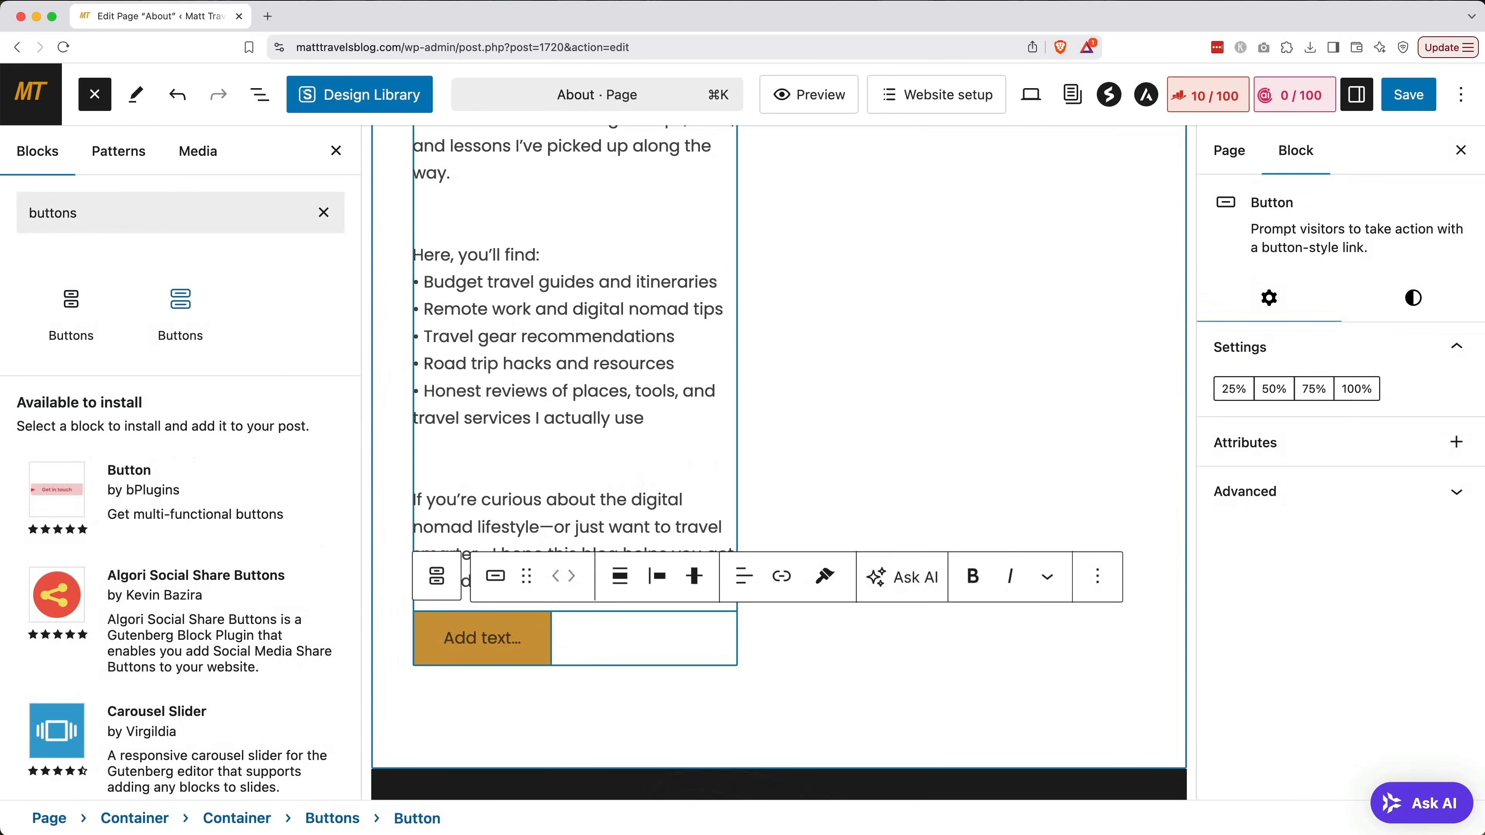
type("Read the blog!")
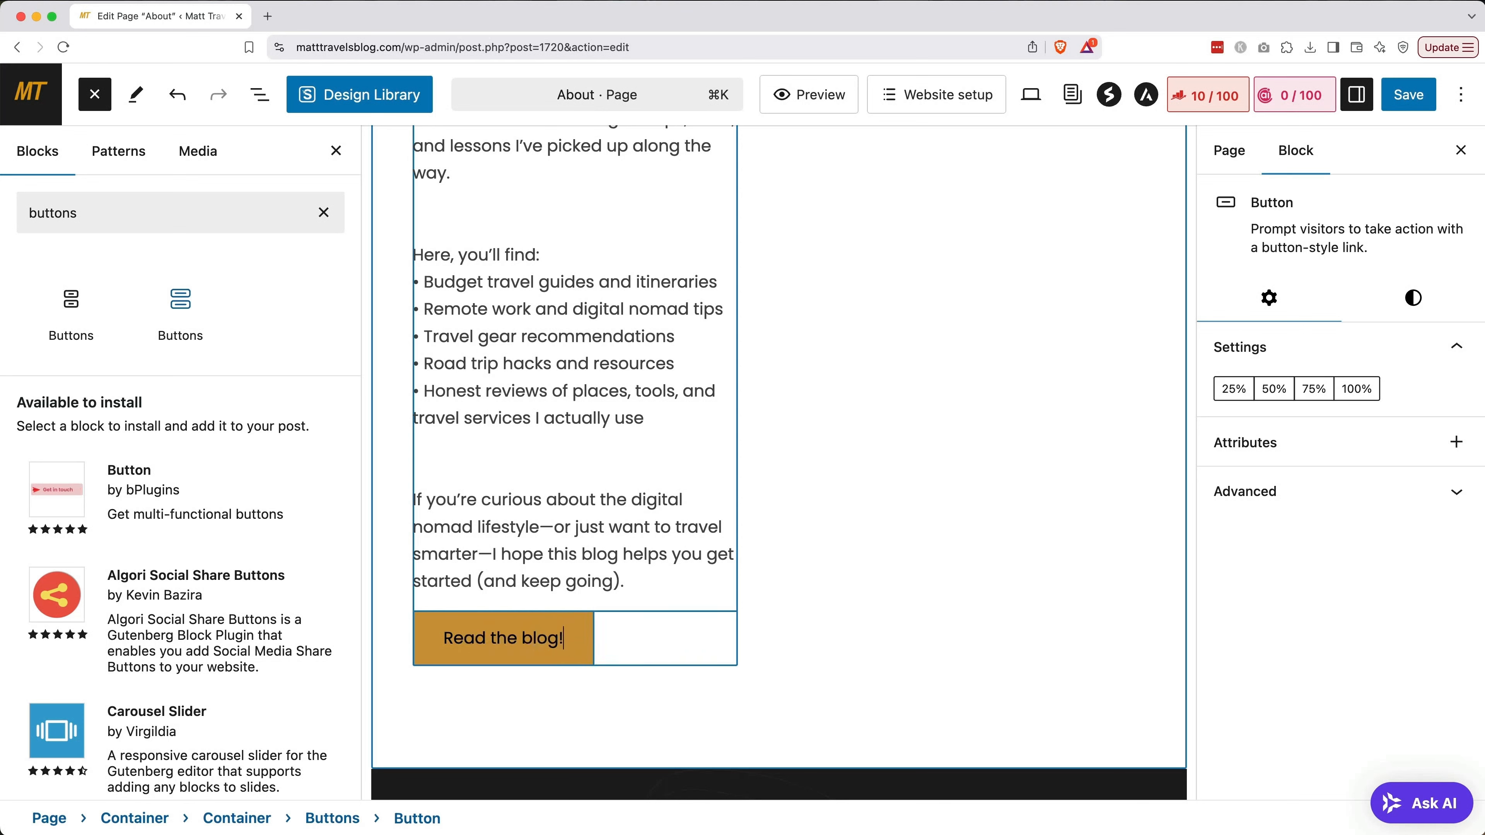
left_click(538, 644)
left_click(784, 578)
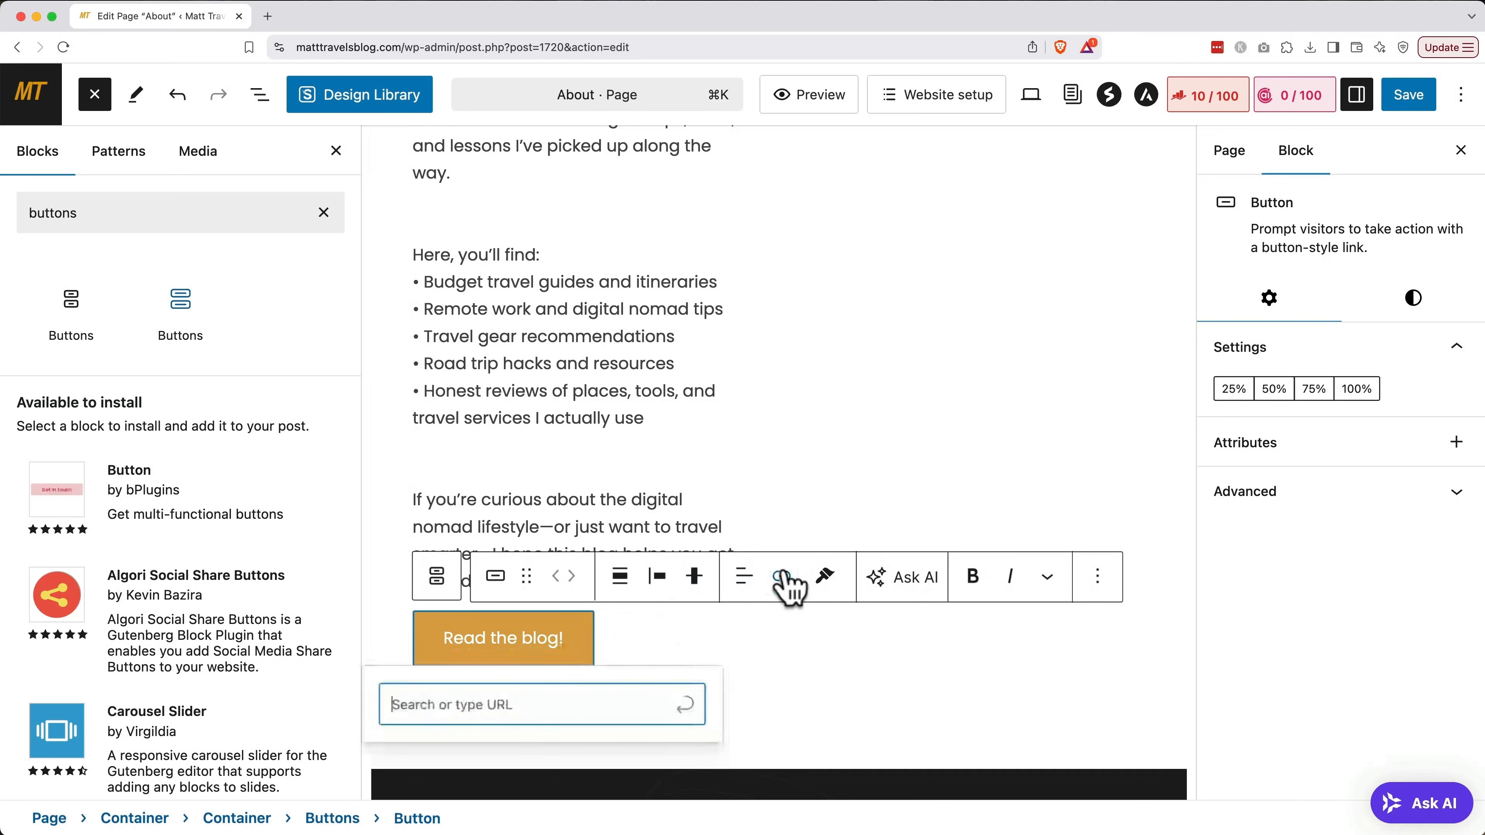
type("blog")
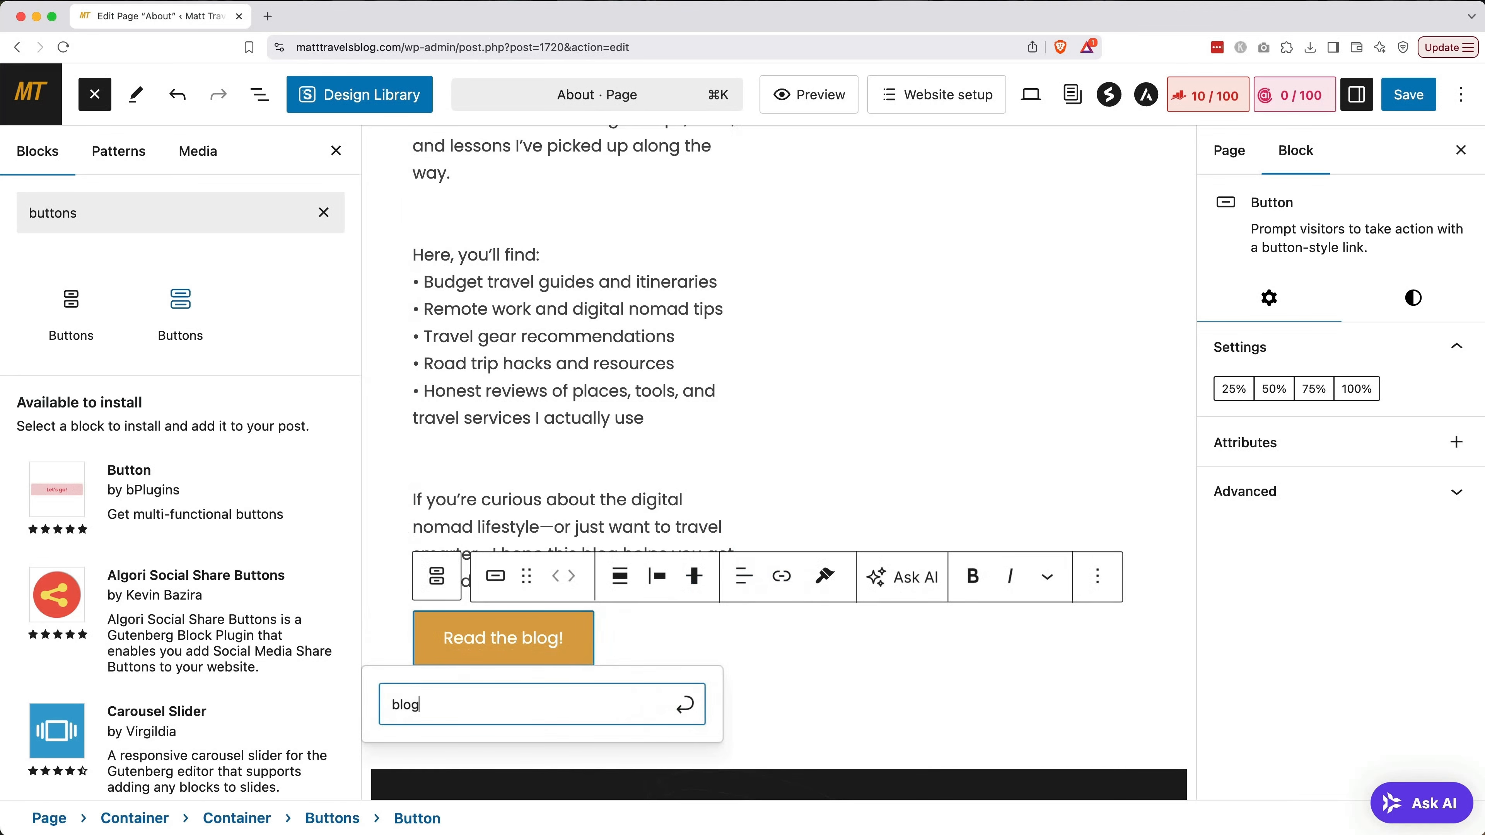
left_click(572, 768)
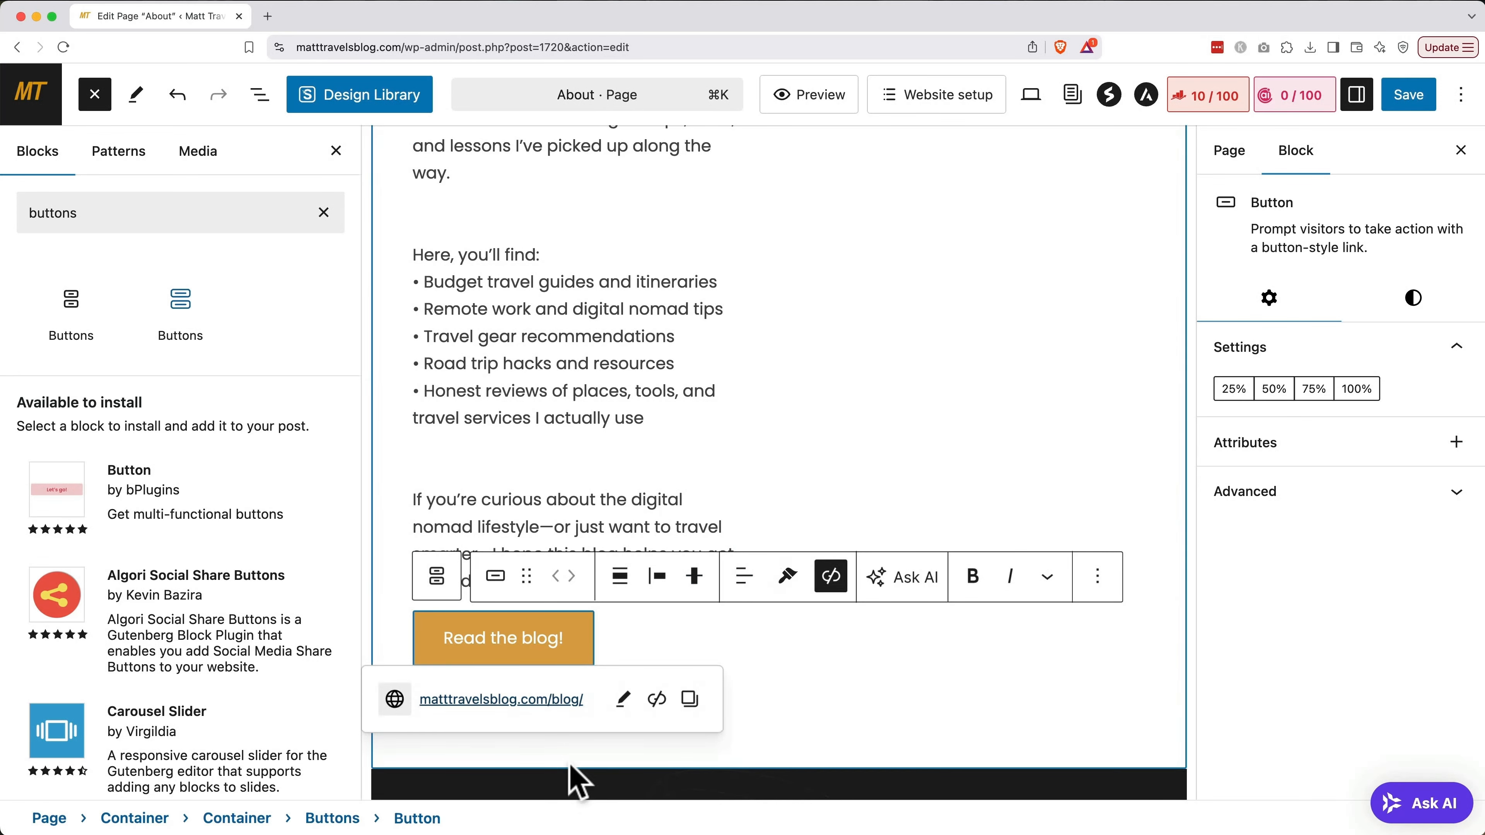
left_click(953, 743)
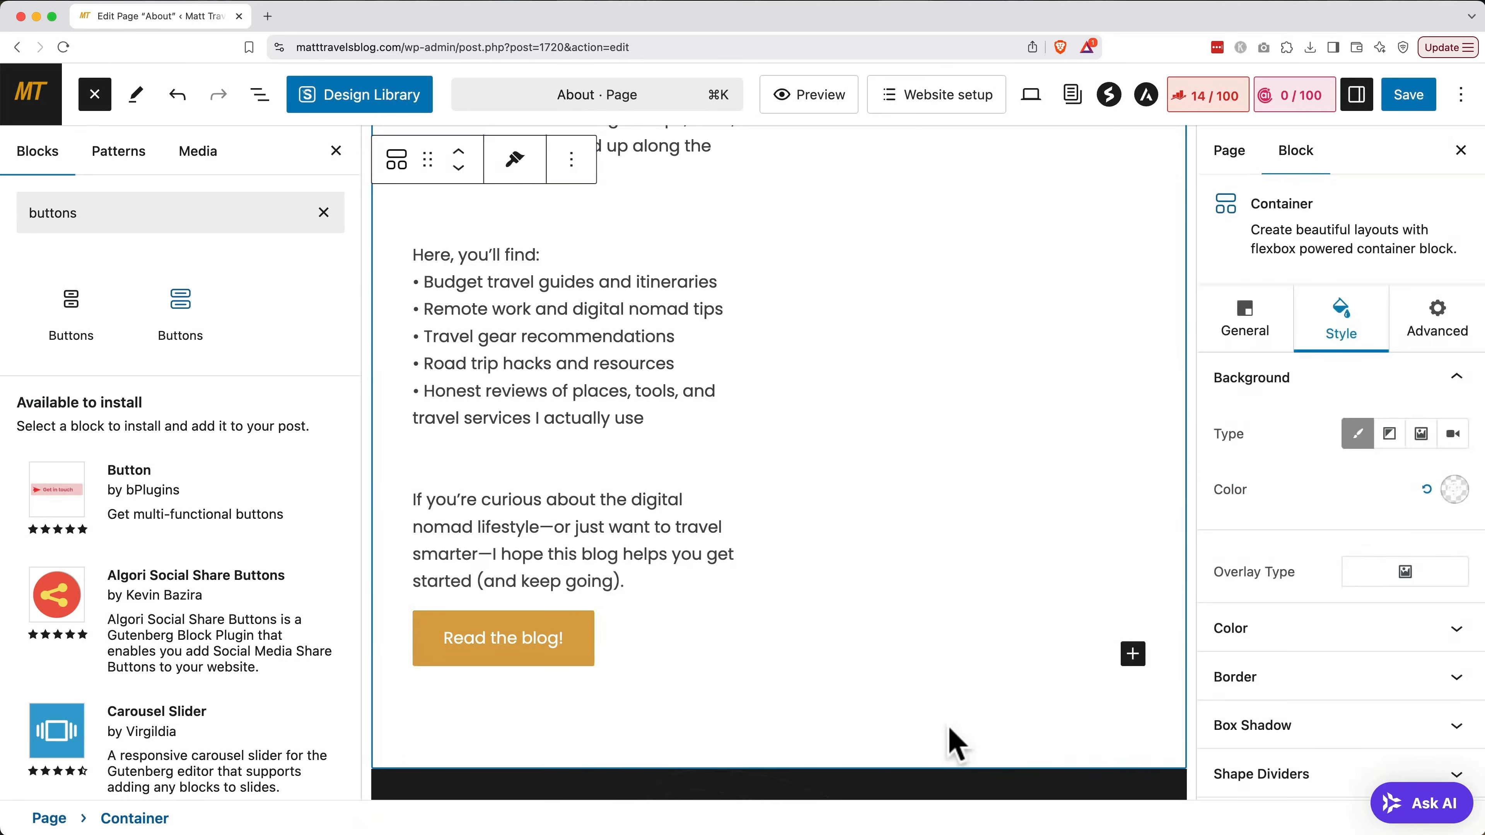
Save the About page, then hide the Contact page's title
left_click(1412, 97)
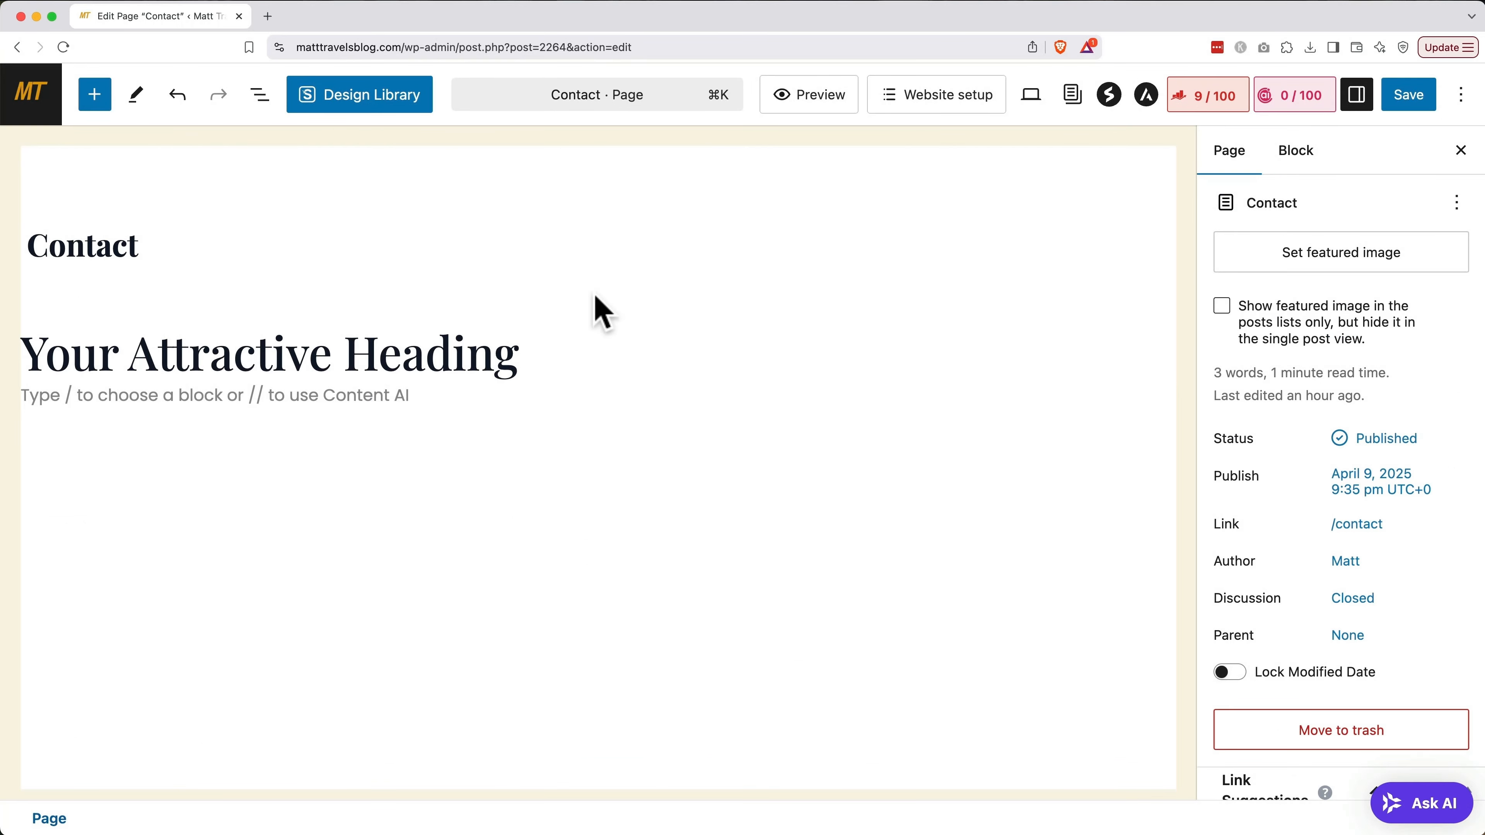
left_click(182, 240)
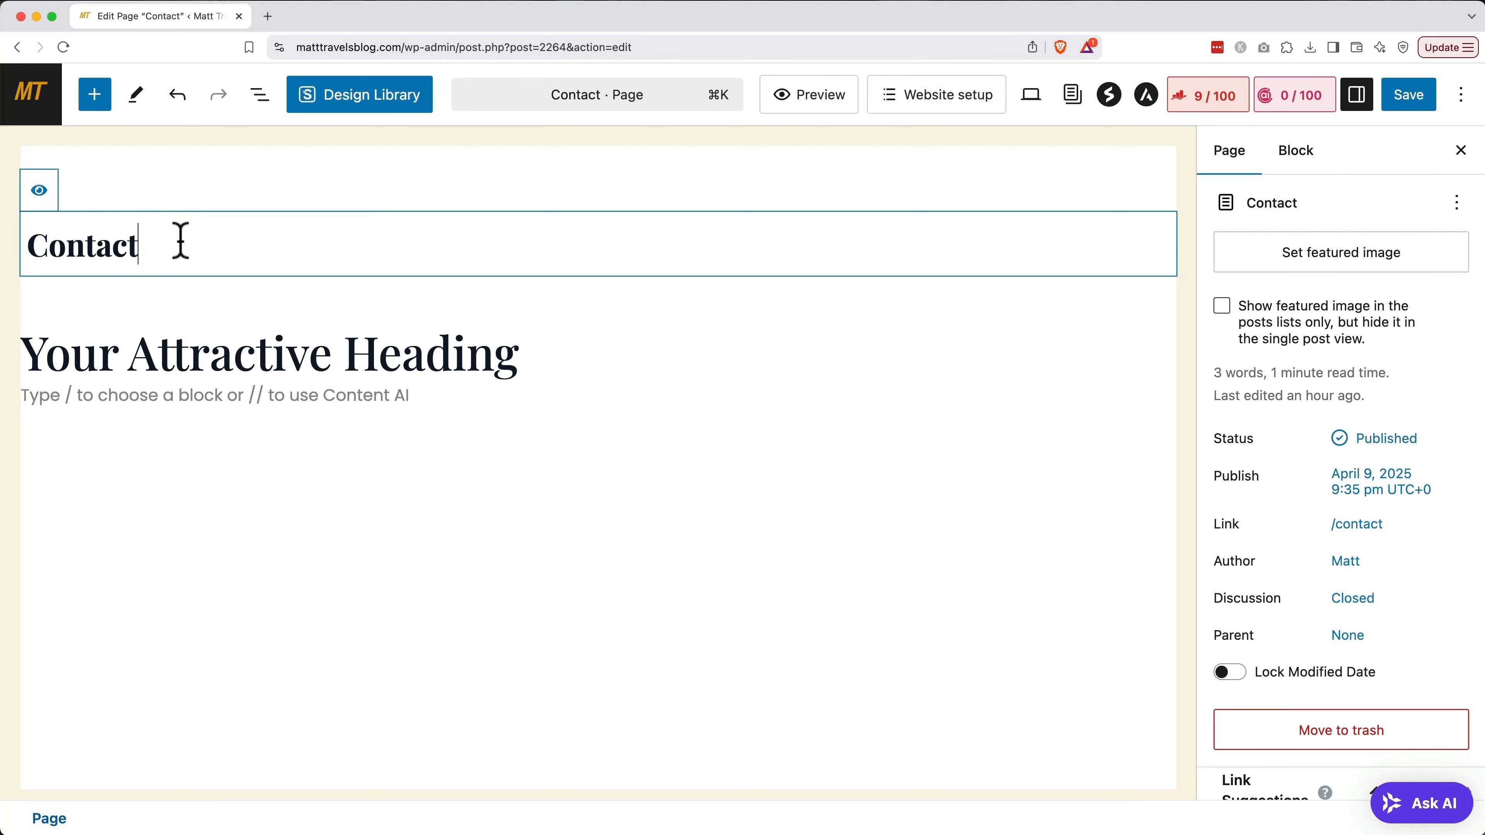
left_click(39, 192)
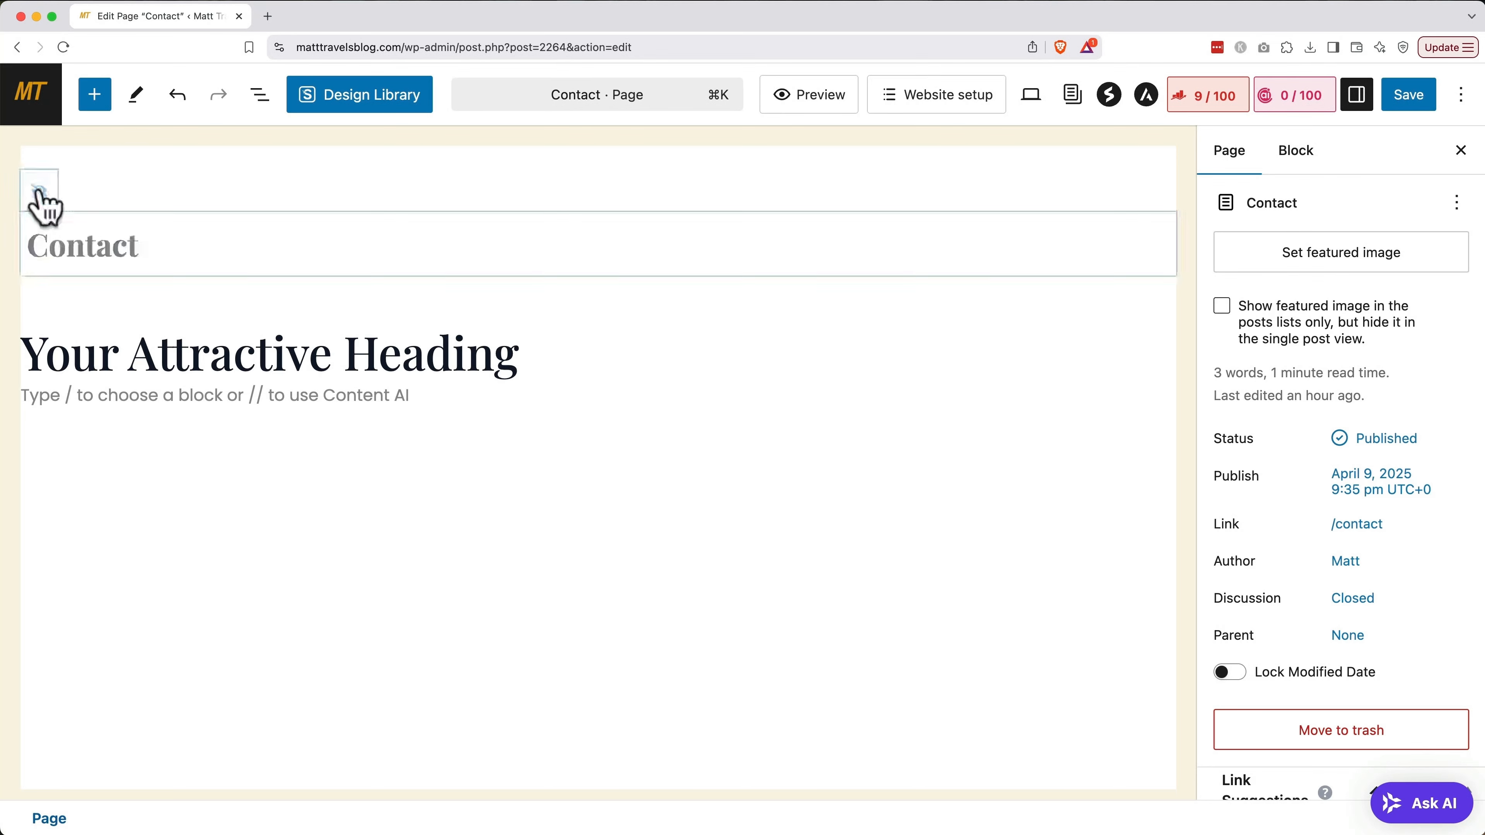
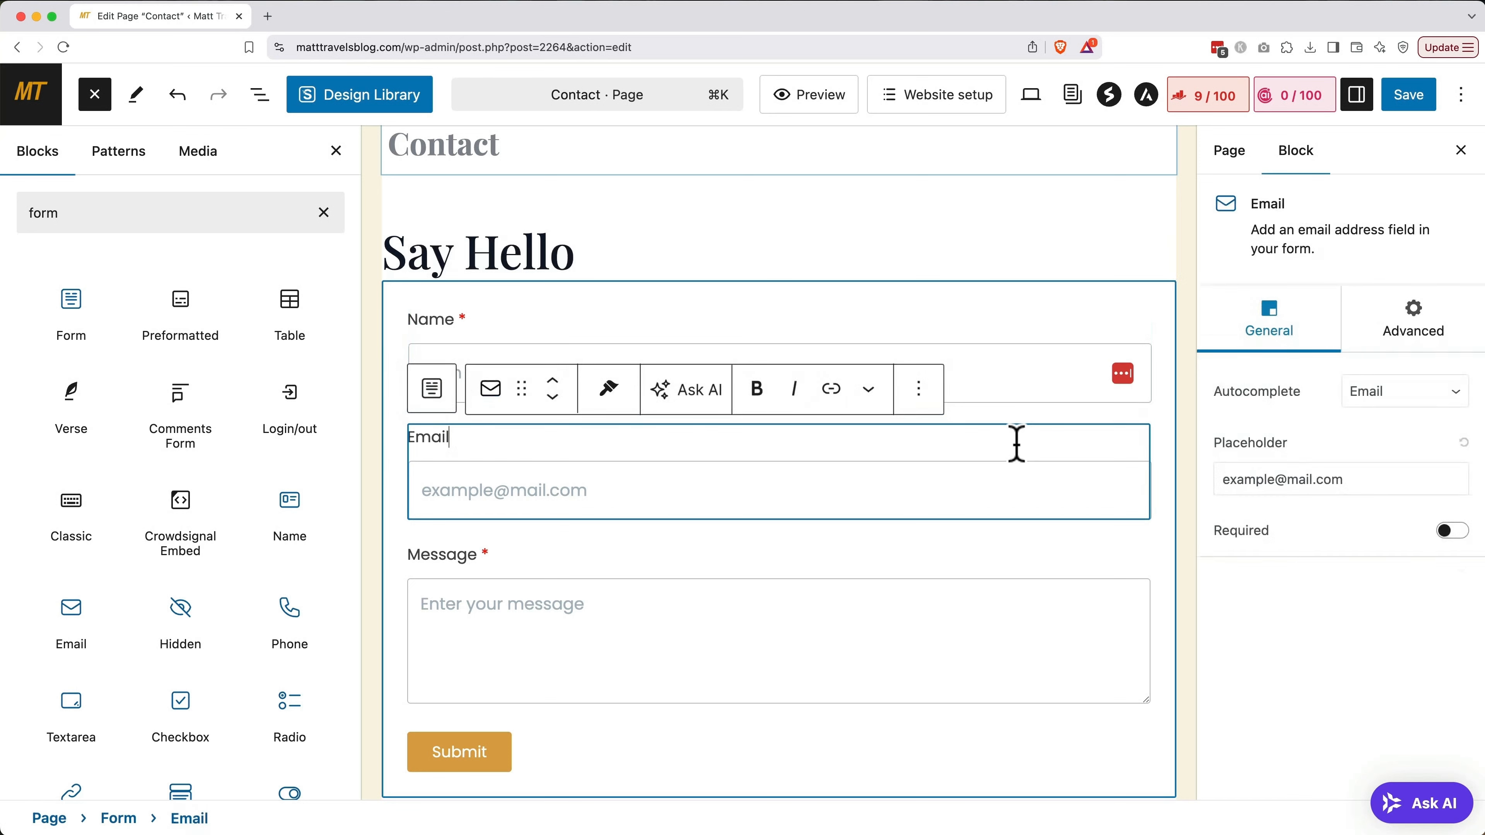
Make the contact form's Email field required, then select the whole Form block
left_click(1443, 531)
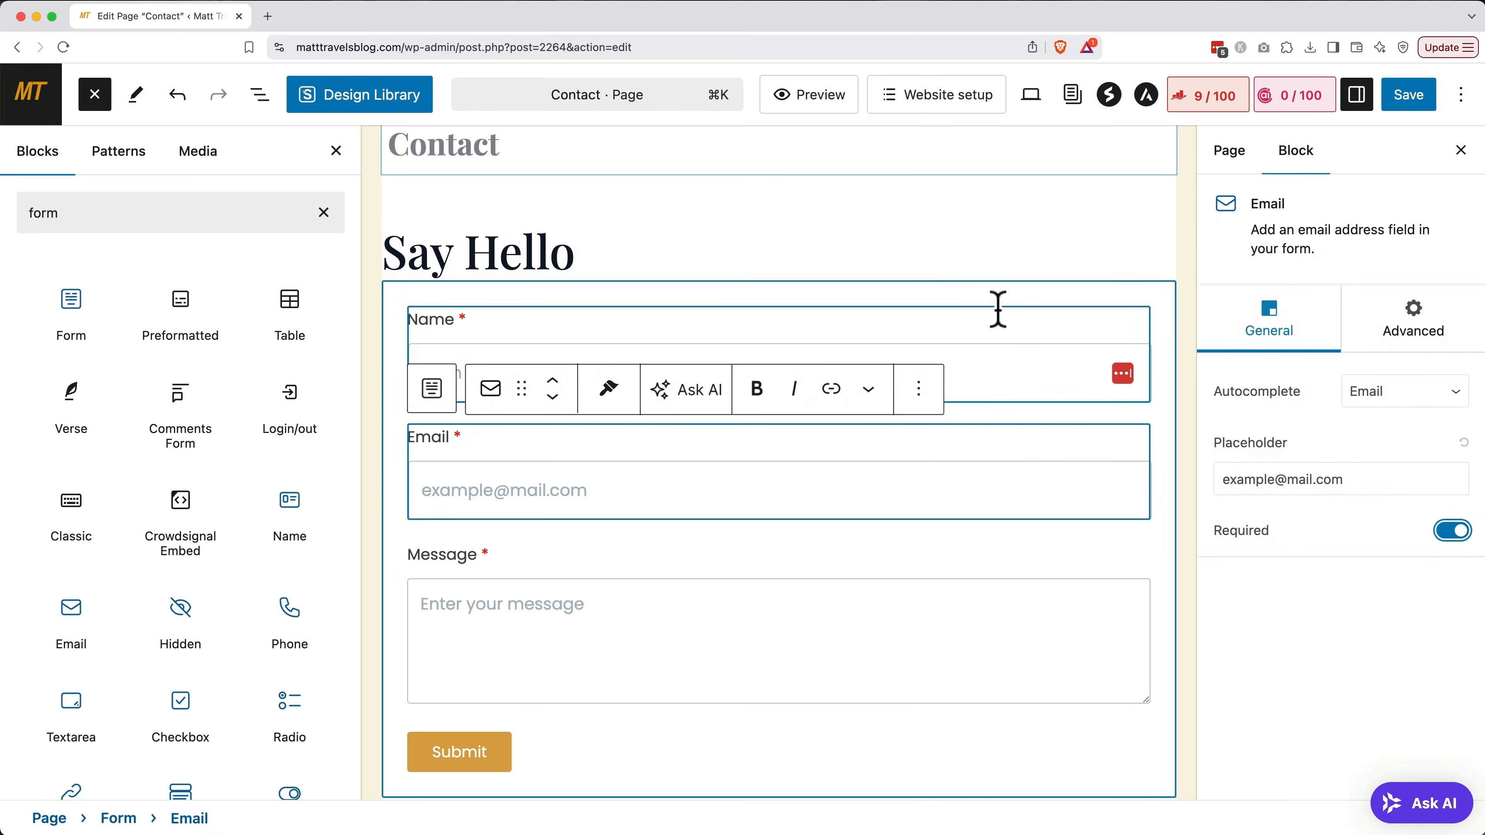
left_click(1007, 316)
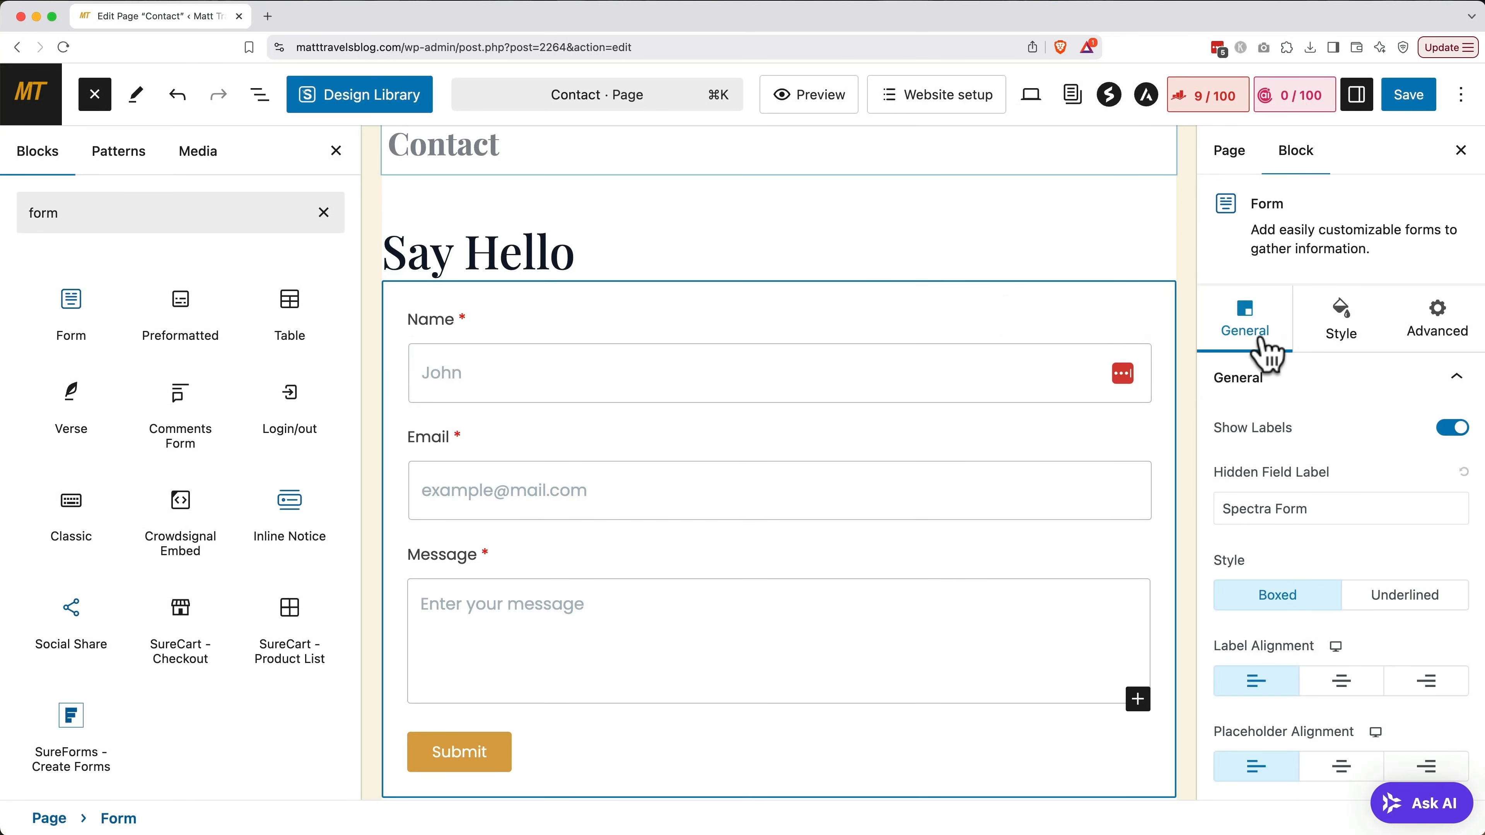
Give the form fields the Underlined style and send submissions to the owner's e-mail address
scroll(1263, 351, "down", 3)
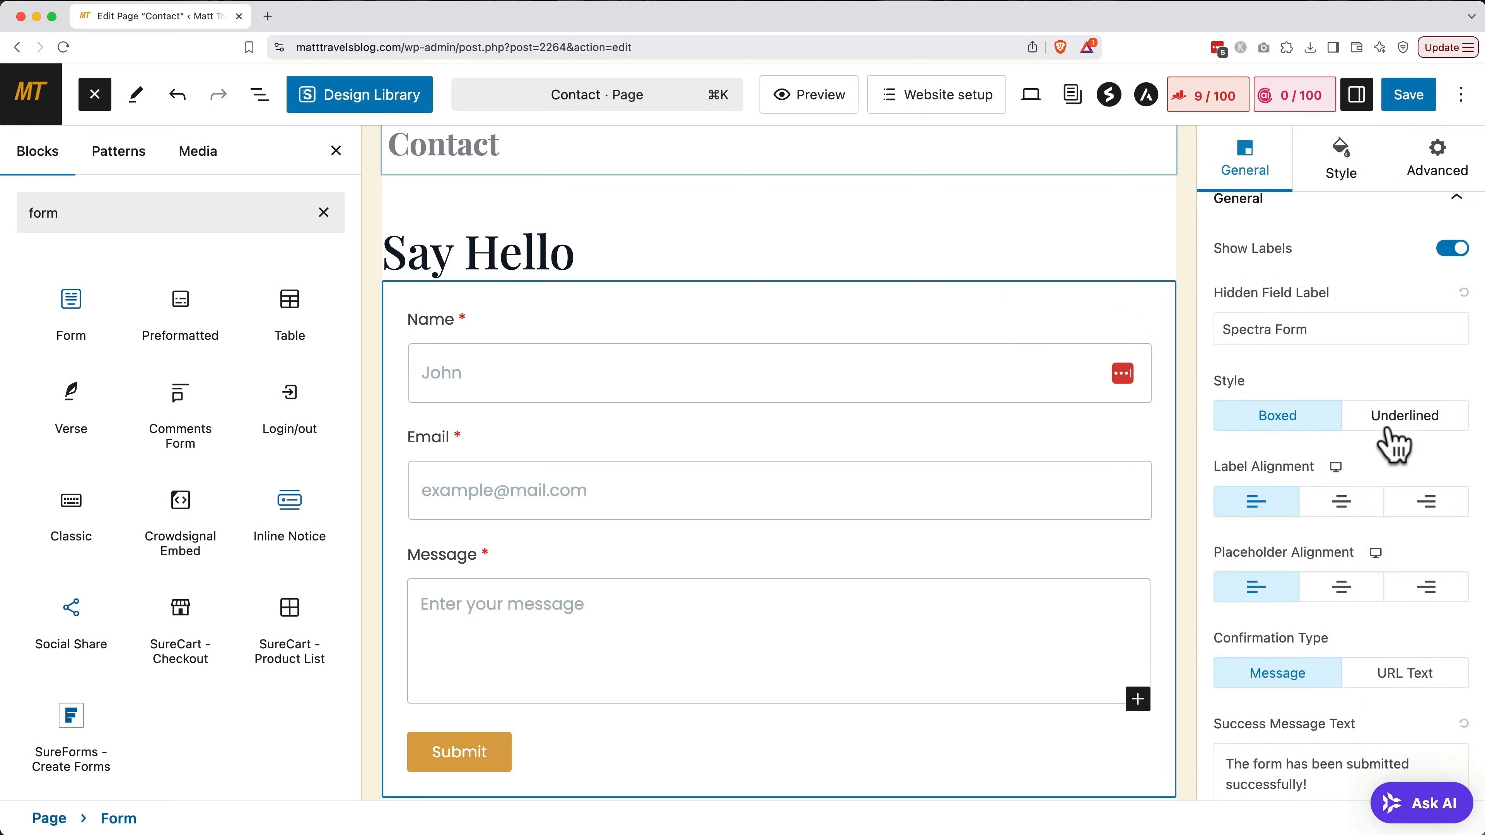
left_click(1394, 437)
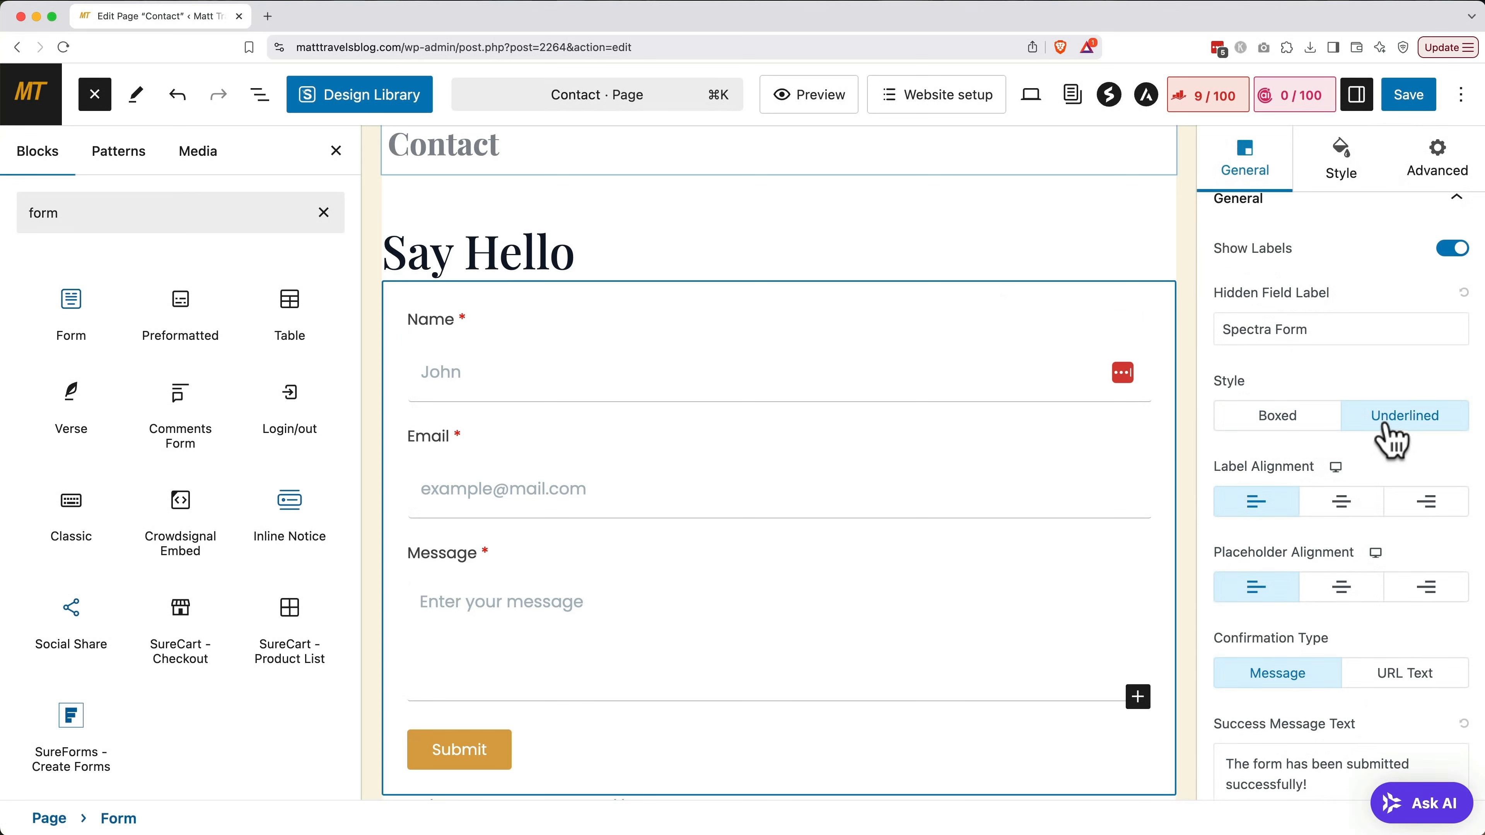
scroll(1391, 438, "down", 10)
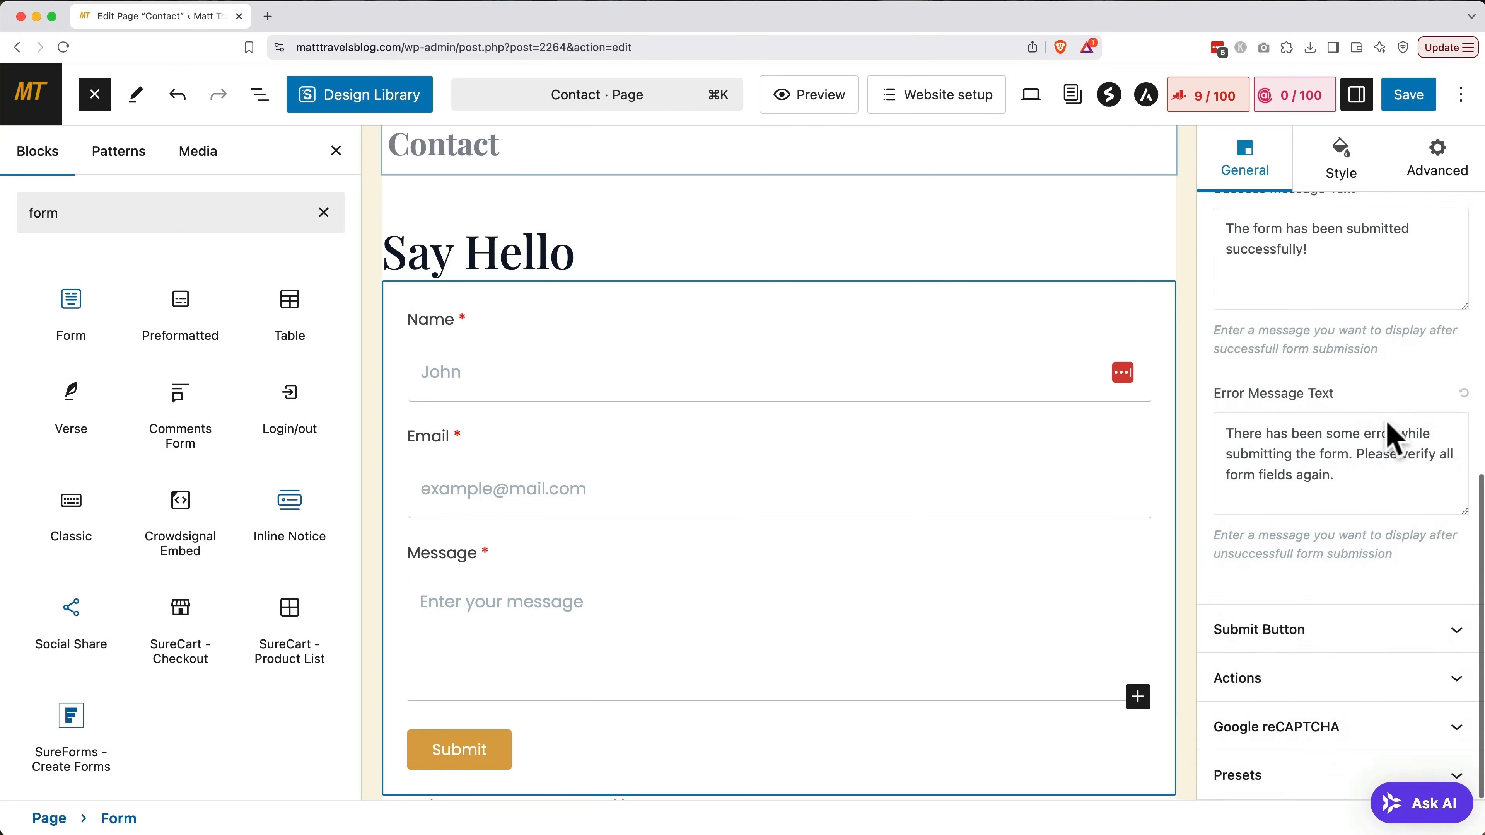
left_click(1333, 677)
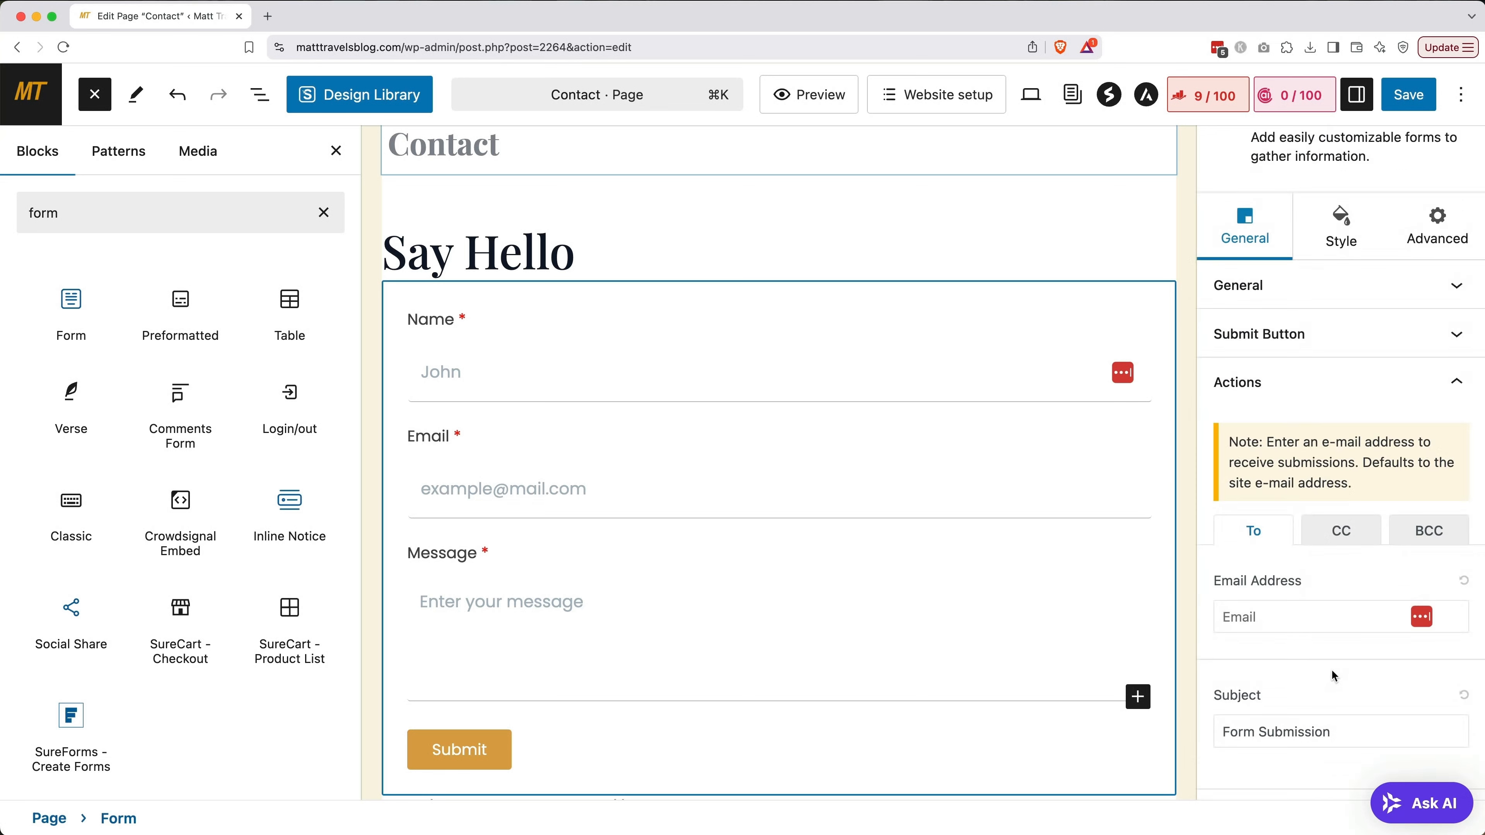
left_click(1325, 619)
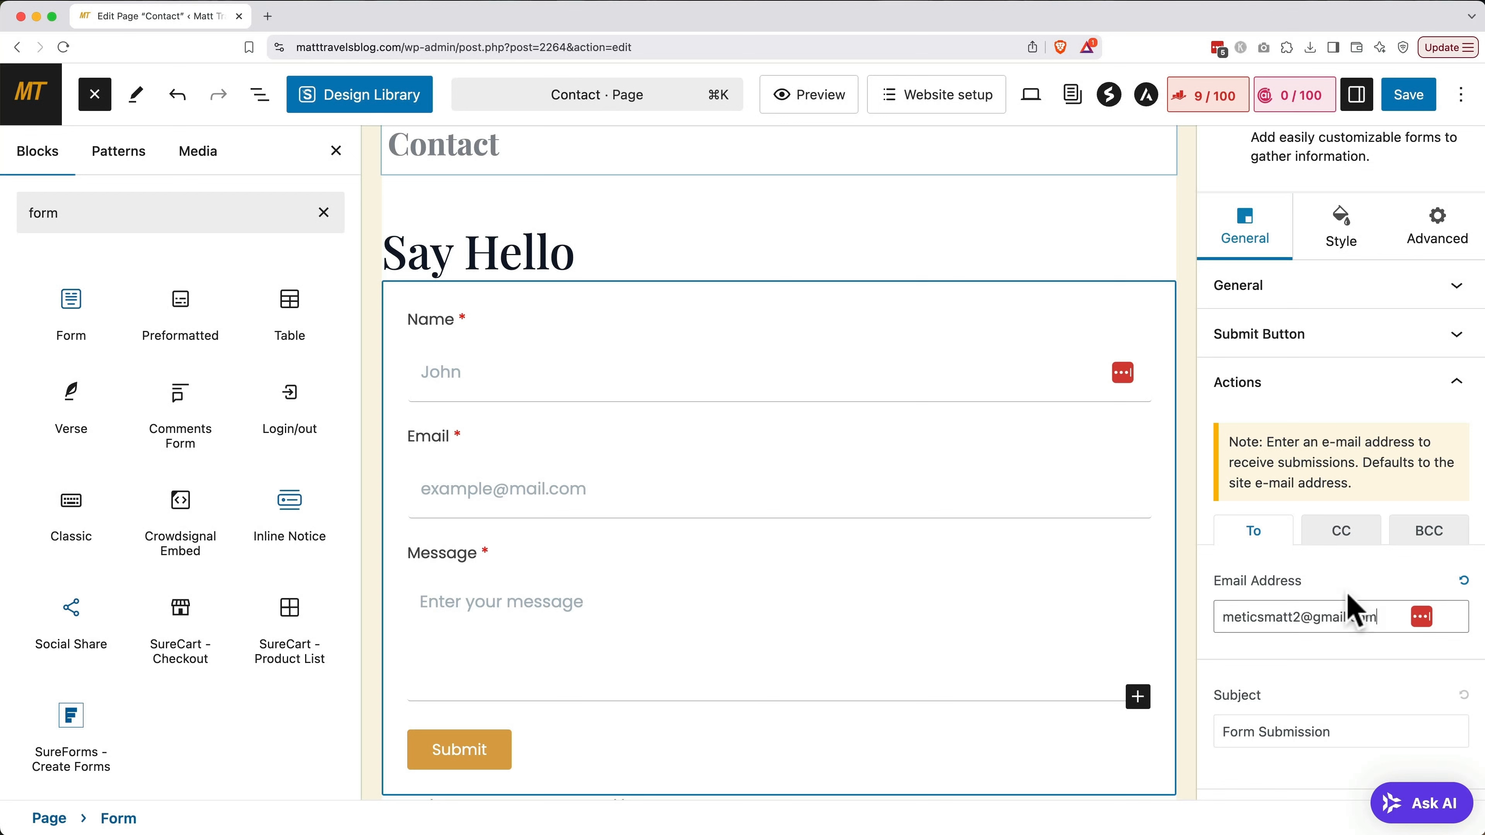
Add 'From Matt Travels Blog' to the submission e-mail subject line
scroll(1352, 599, "down", 3)
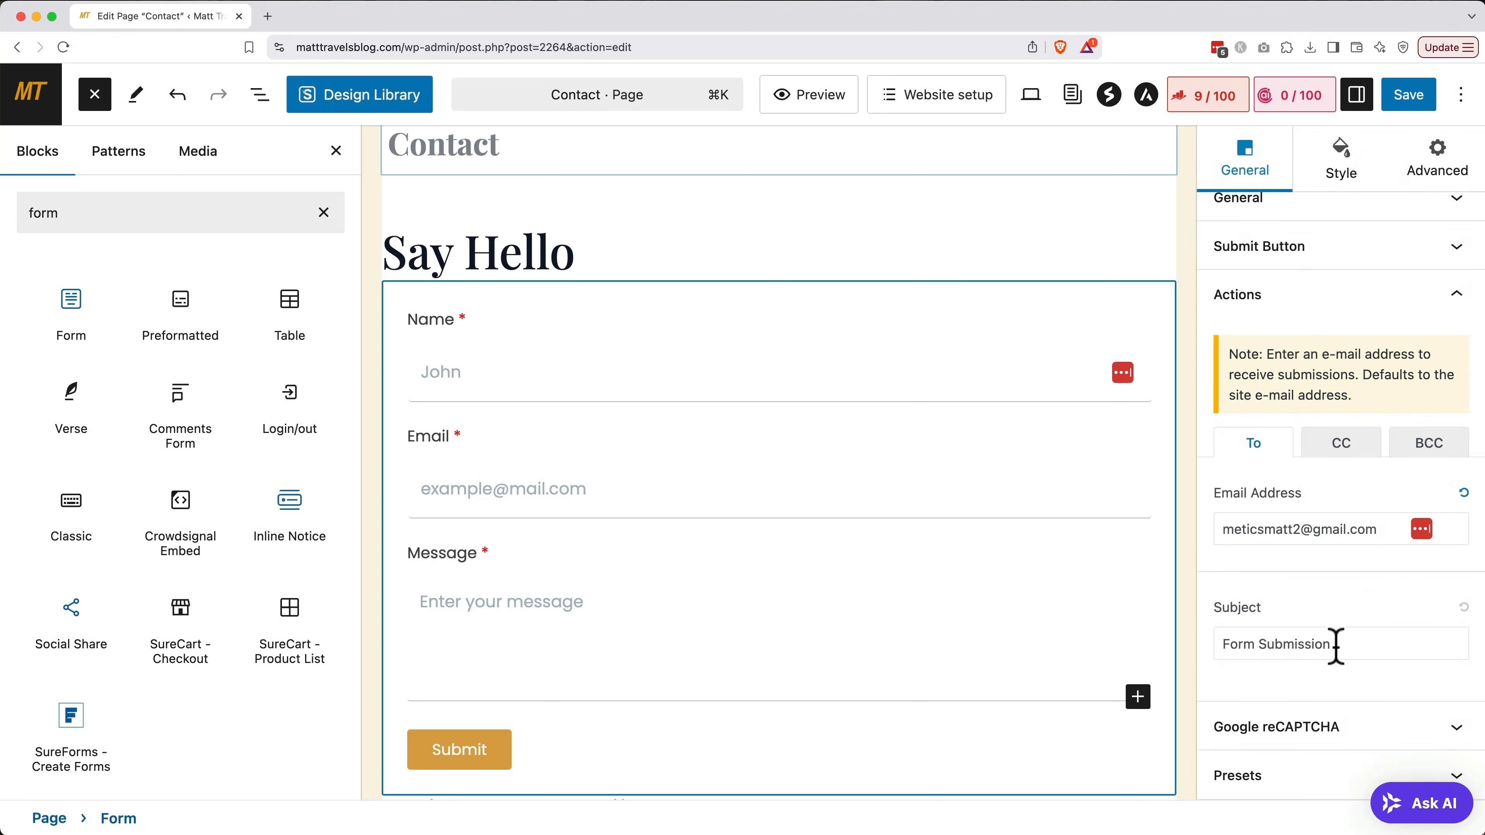
triple_click(1336, 646)
key("Right")
type("From Ma")
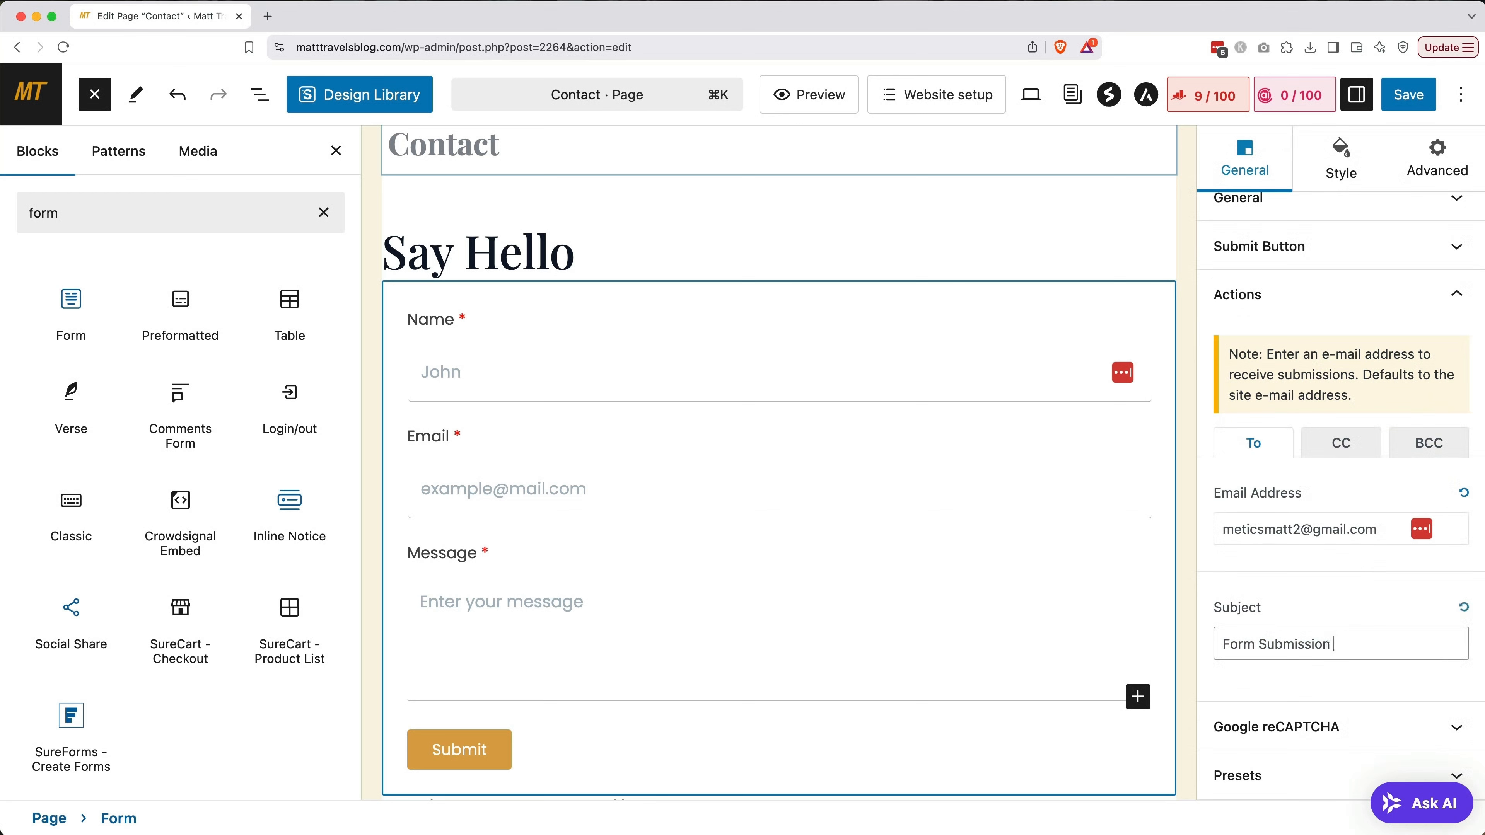
type("tt Travels Blog")
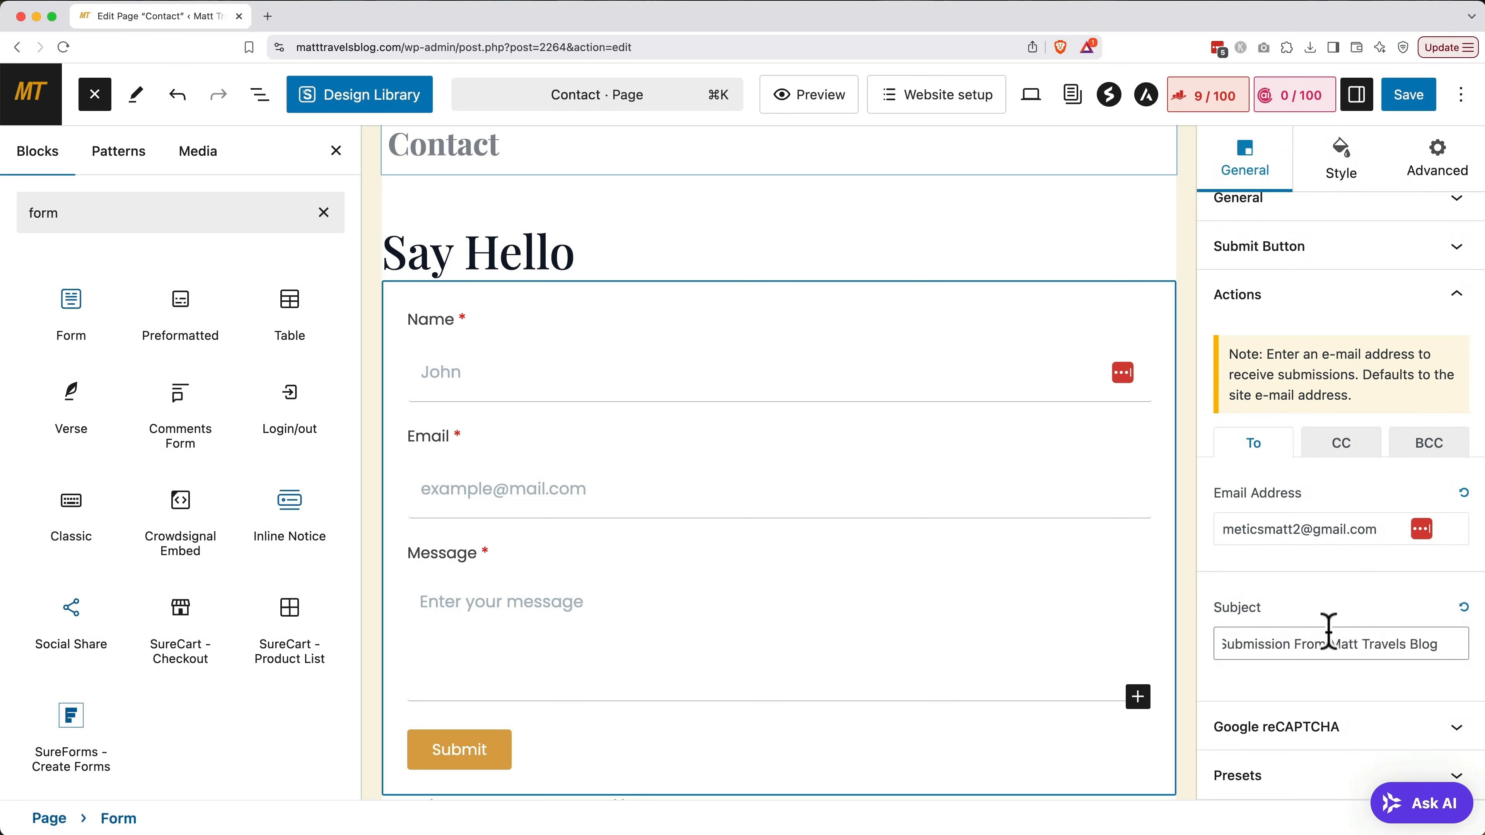
left_click(1333, 609)
Enable Google reCAPTCHA on the form and choose version V3
left_click(1311, 737)
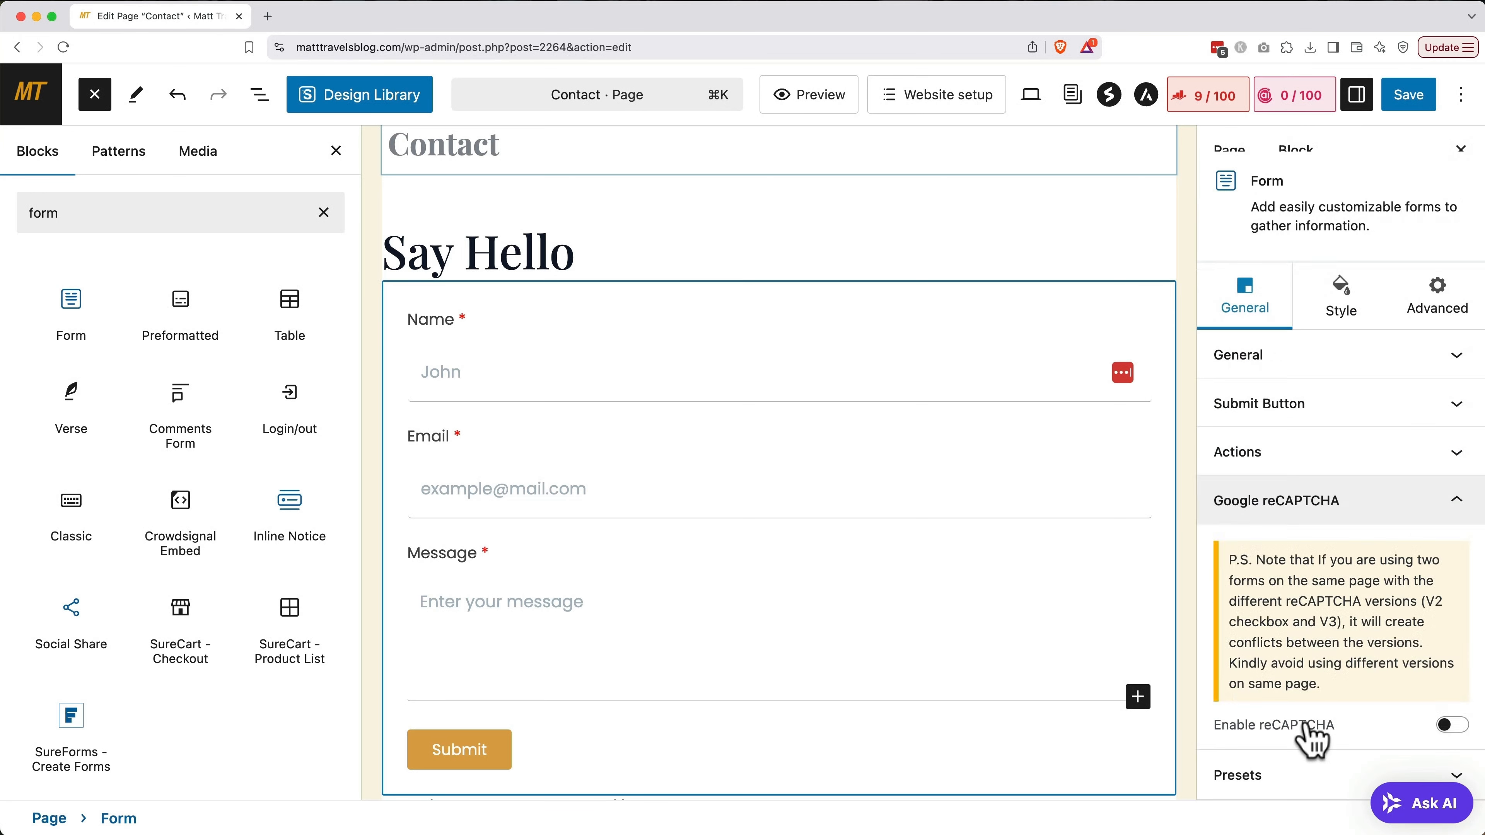
left_click(1452, 728)
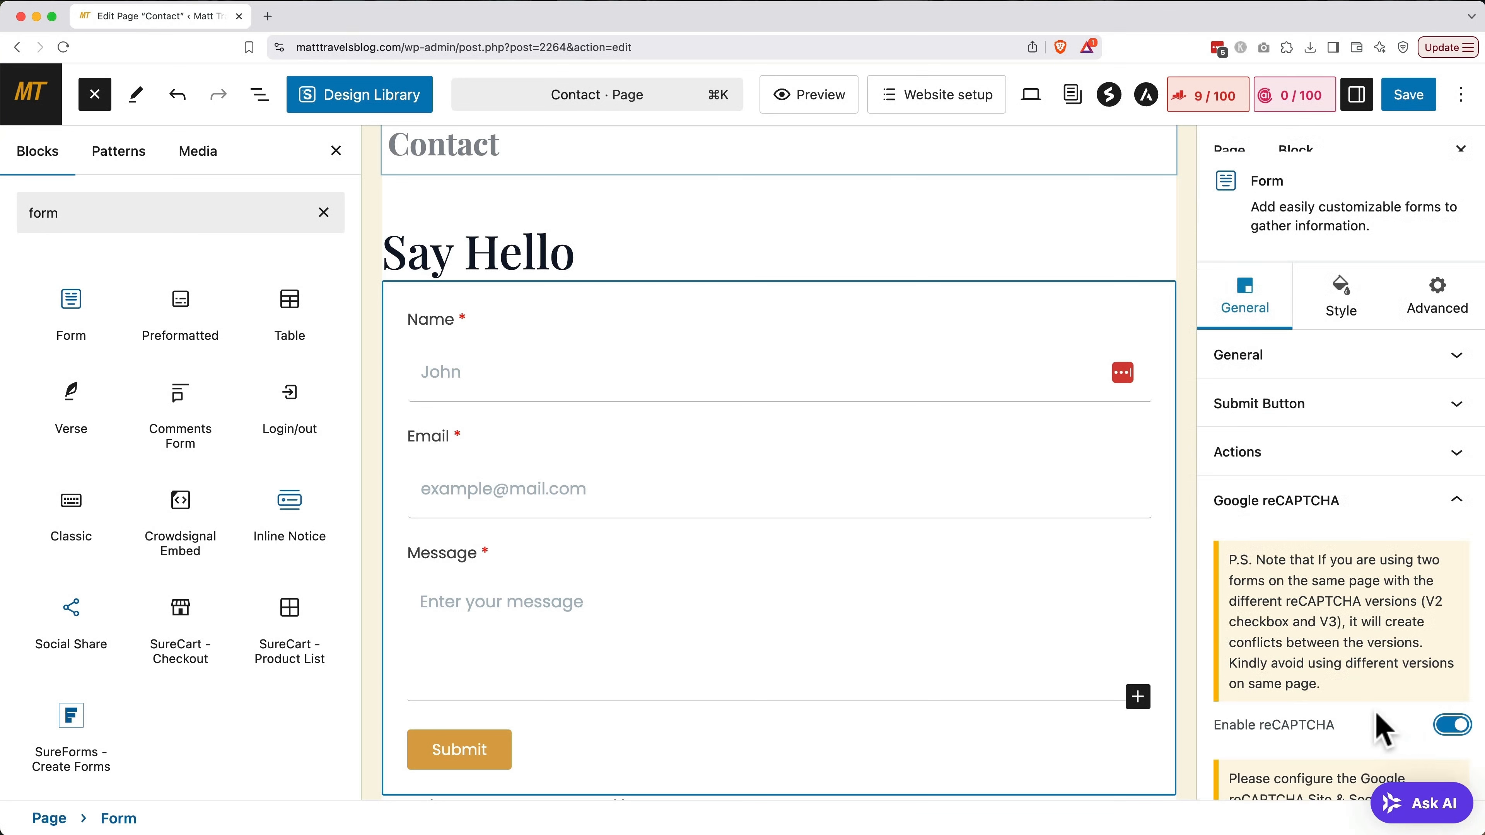
scroll(1382, 807, "down", 5)
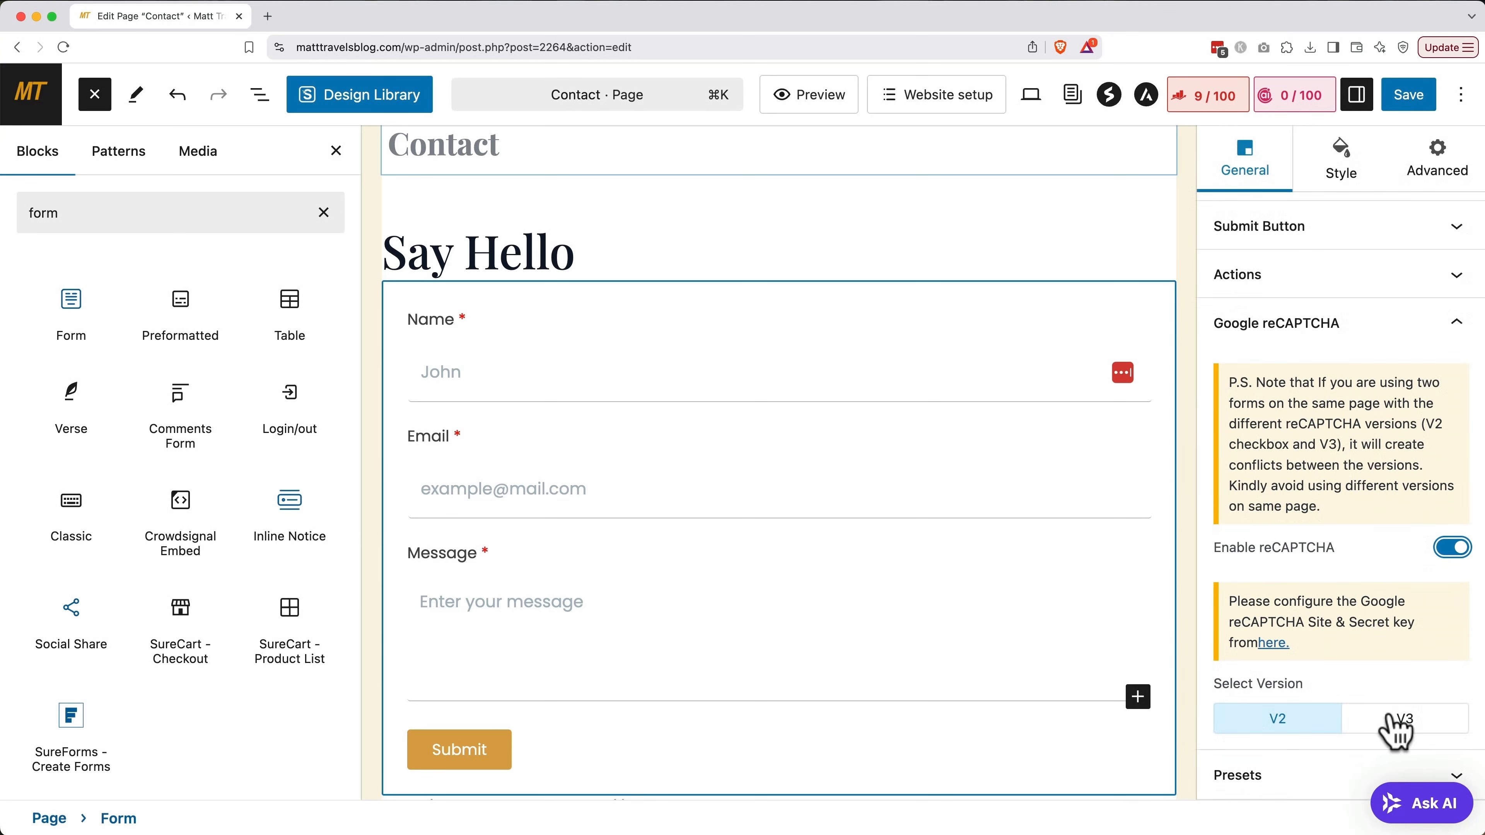
left_click(1399, 723)
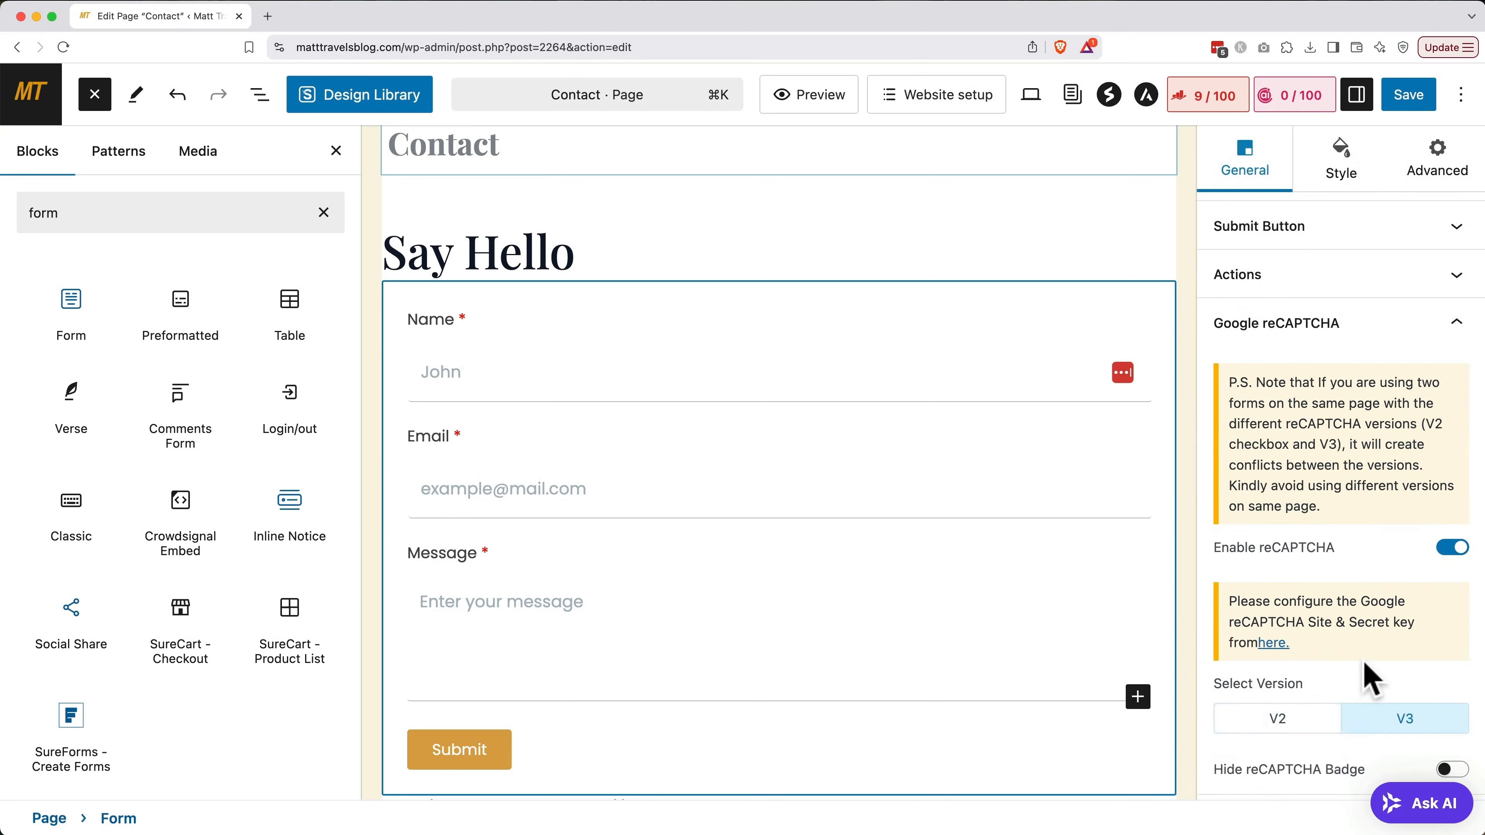
scroll(1365, 671, "down", 1)
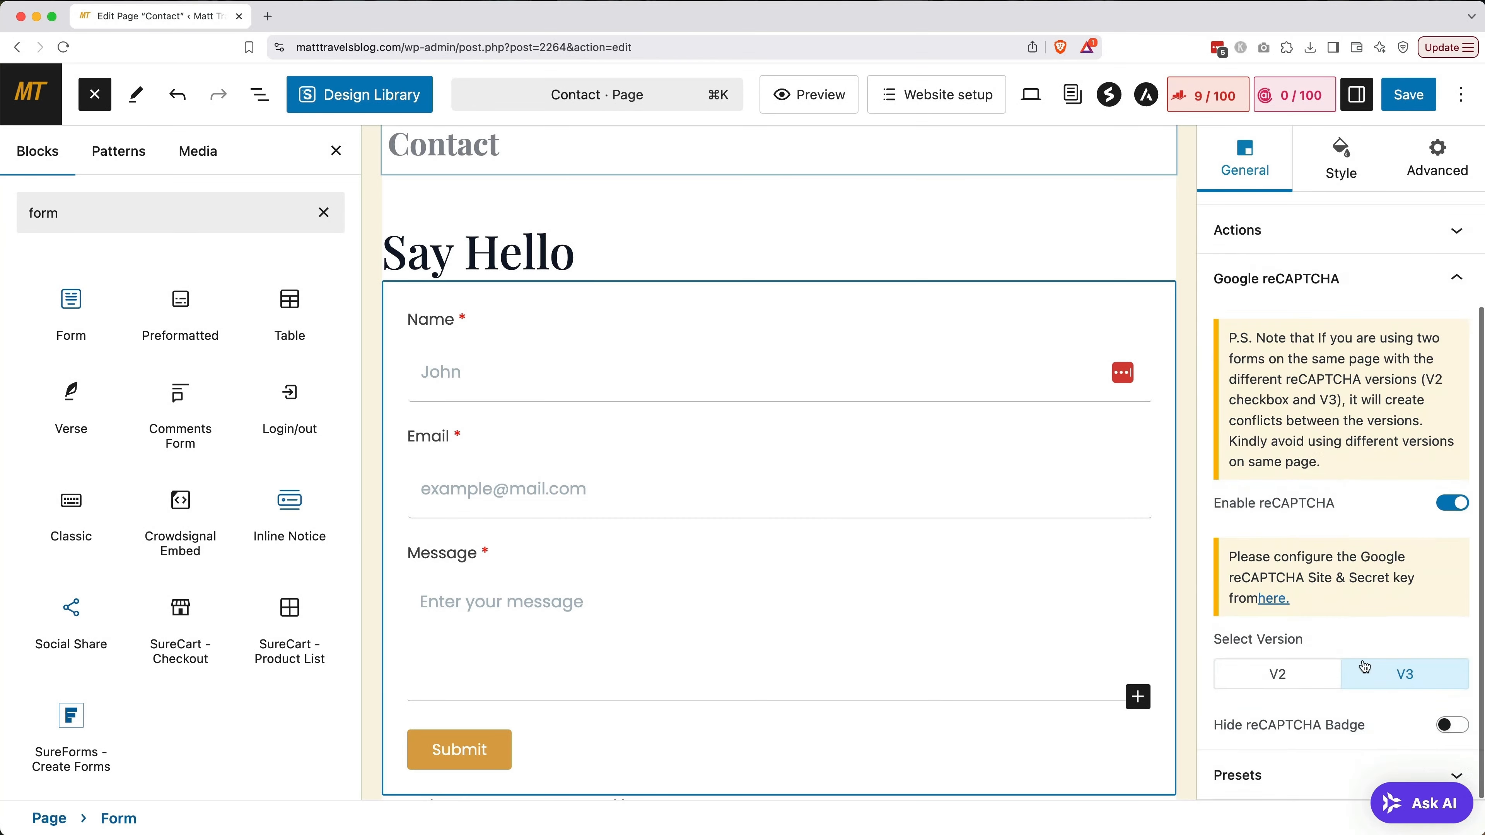
Check the reCAPTCHA key settings in a separate tab, close it, and save the Contact page
left_click(1272, 599)
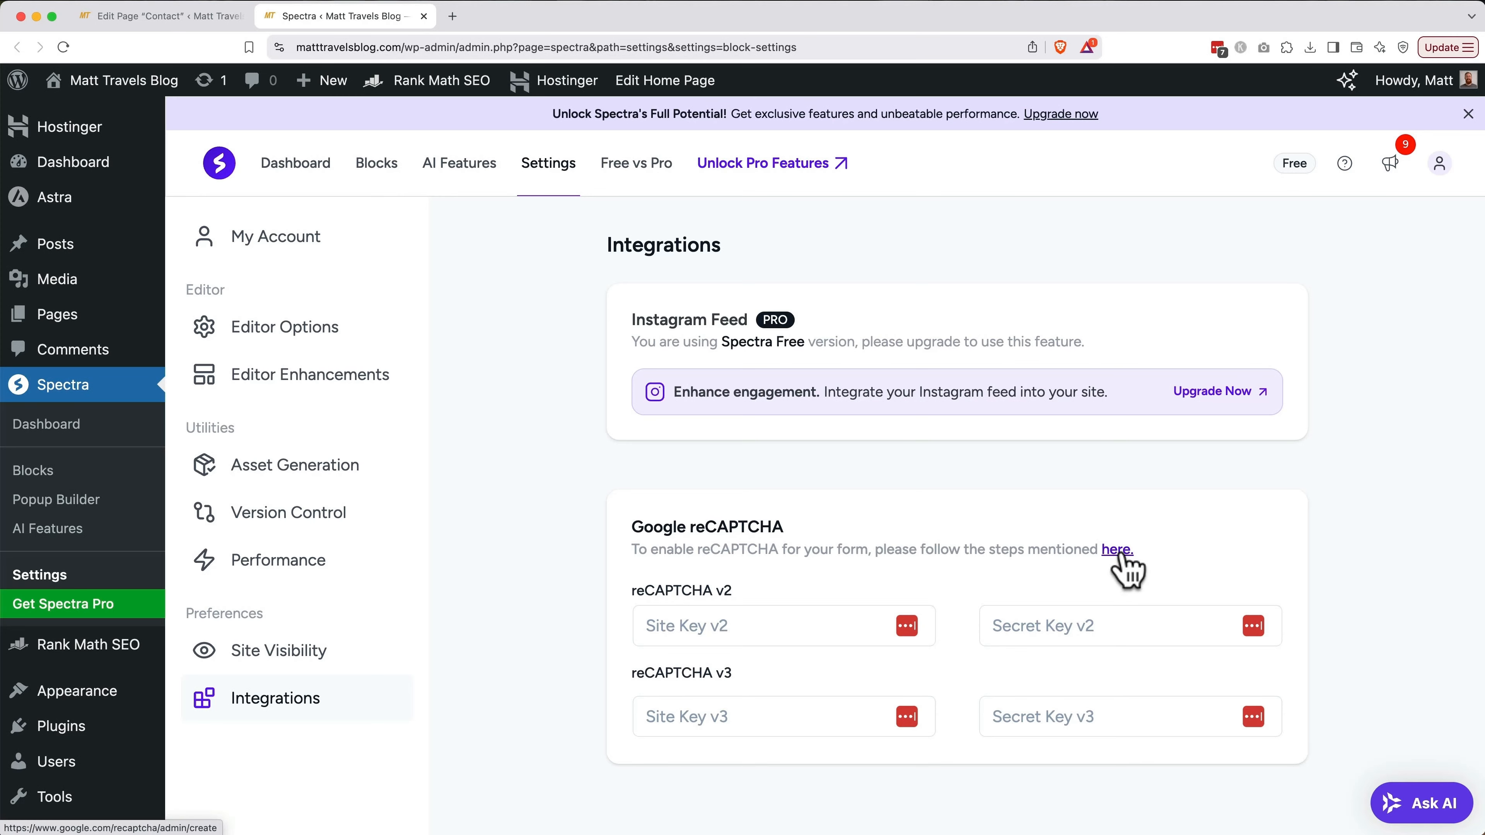
key("super+w")
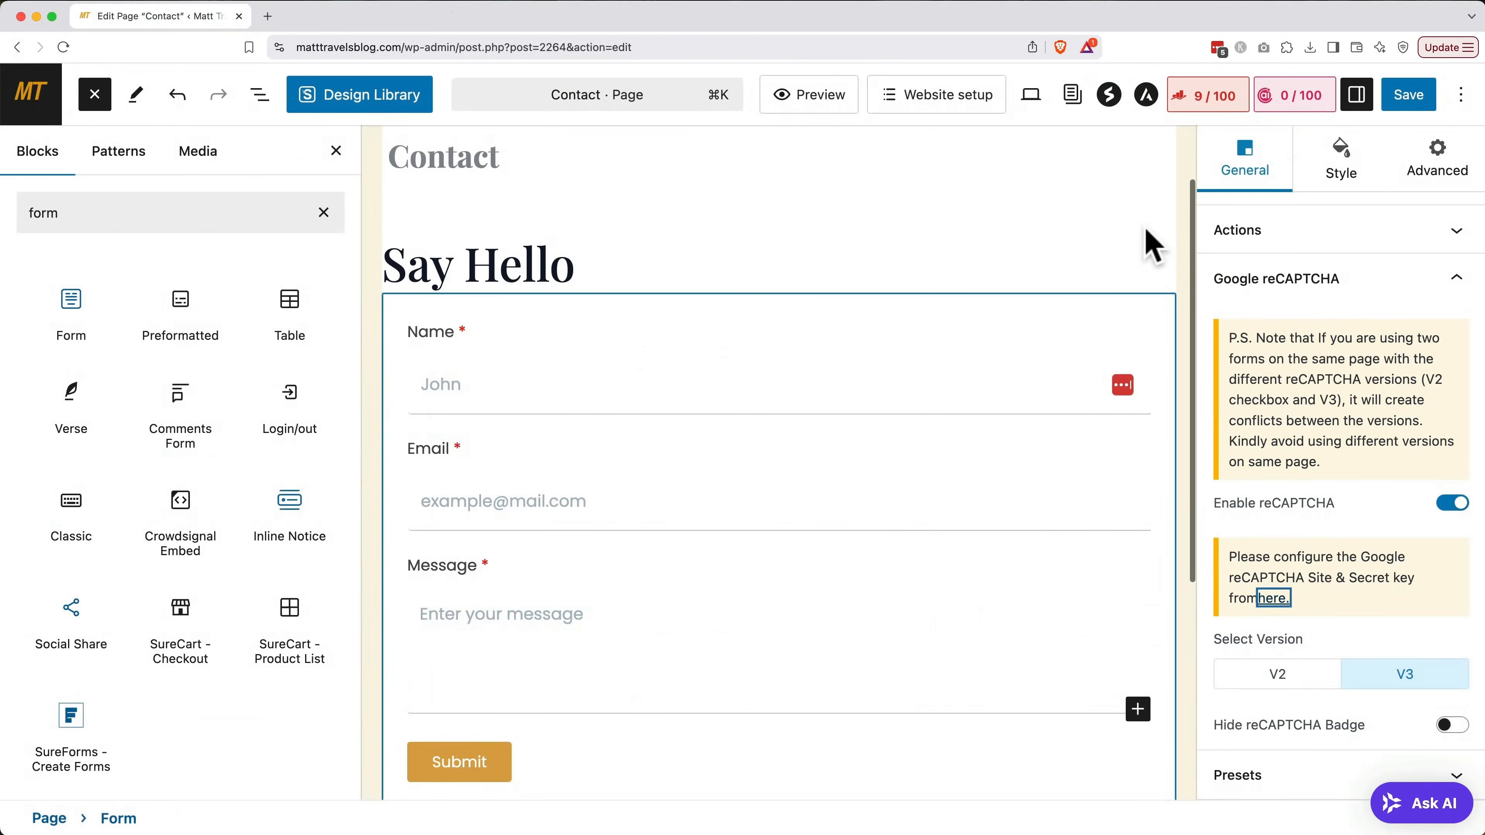
left_click(1409, 103)
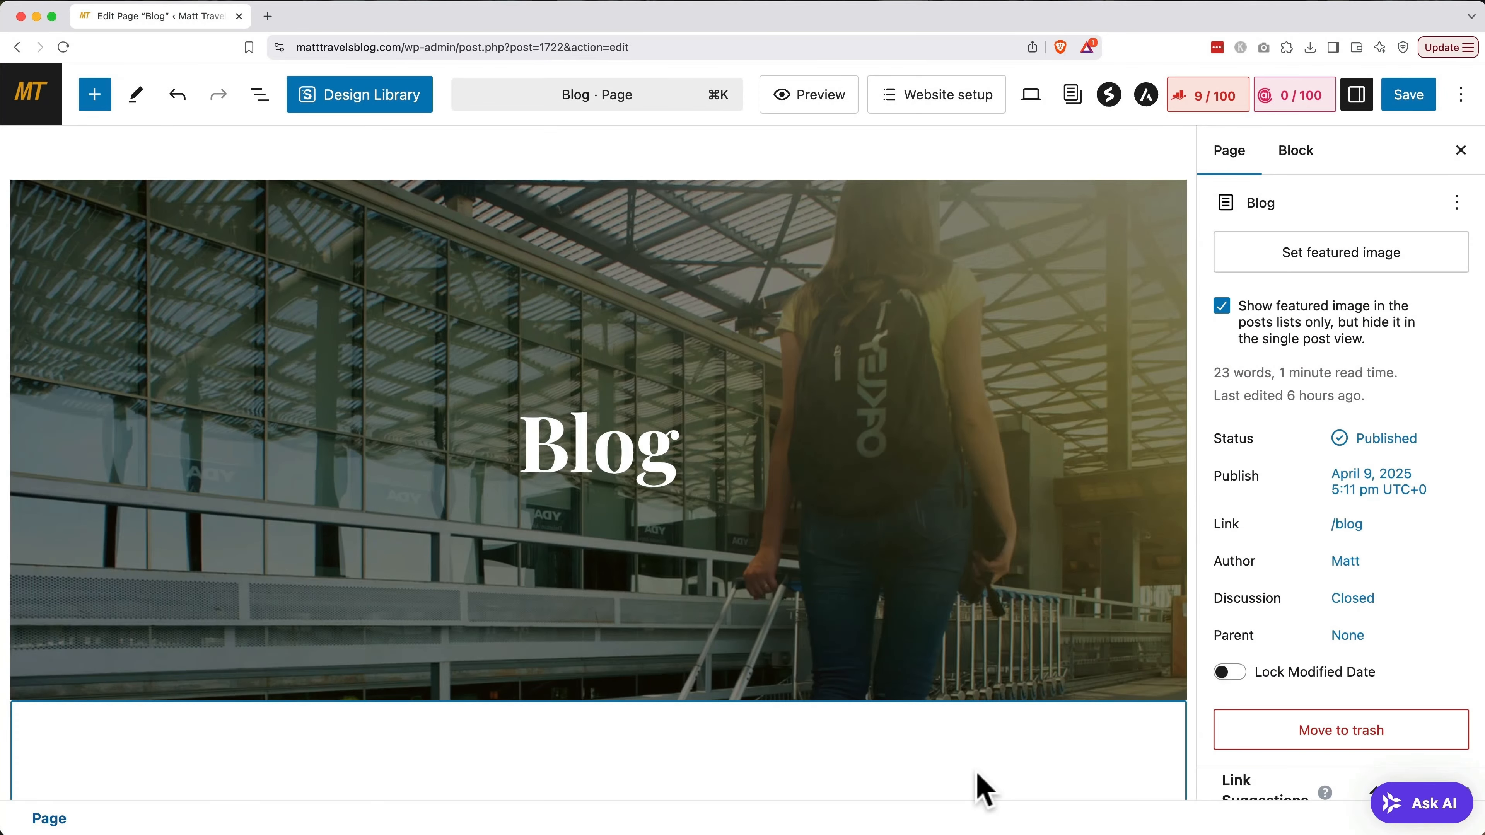
Change the hero heading to 'The Blog' and set the Post Grid to 6 posts per page
double_click(553, 450)
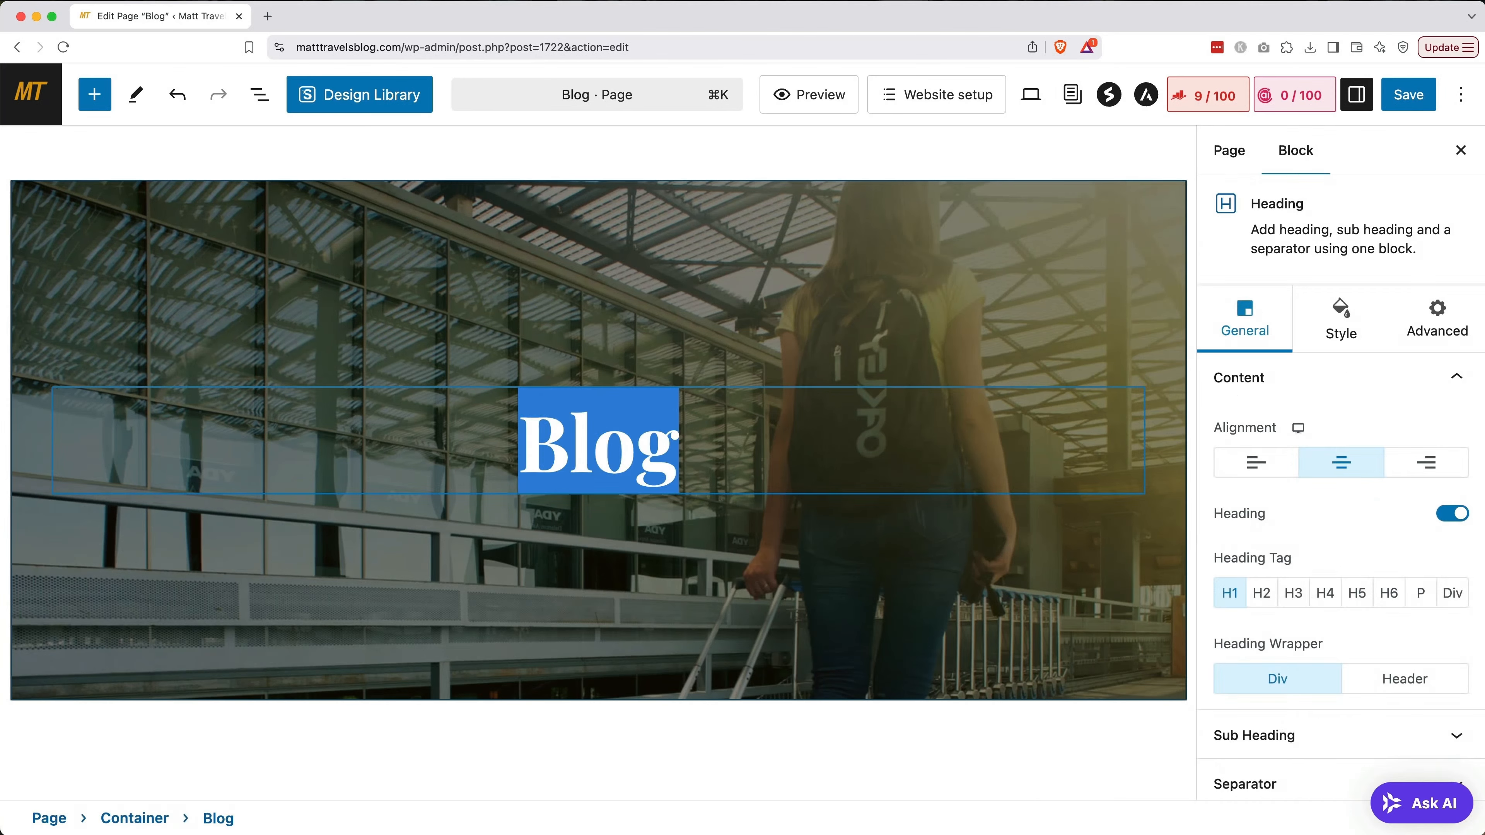
left_click(526, 443)
type("The")
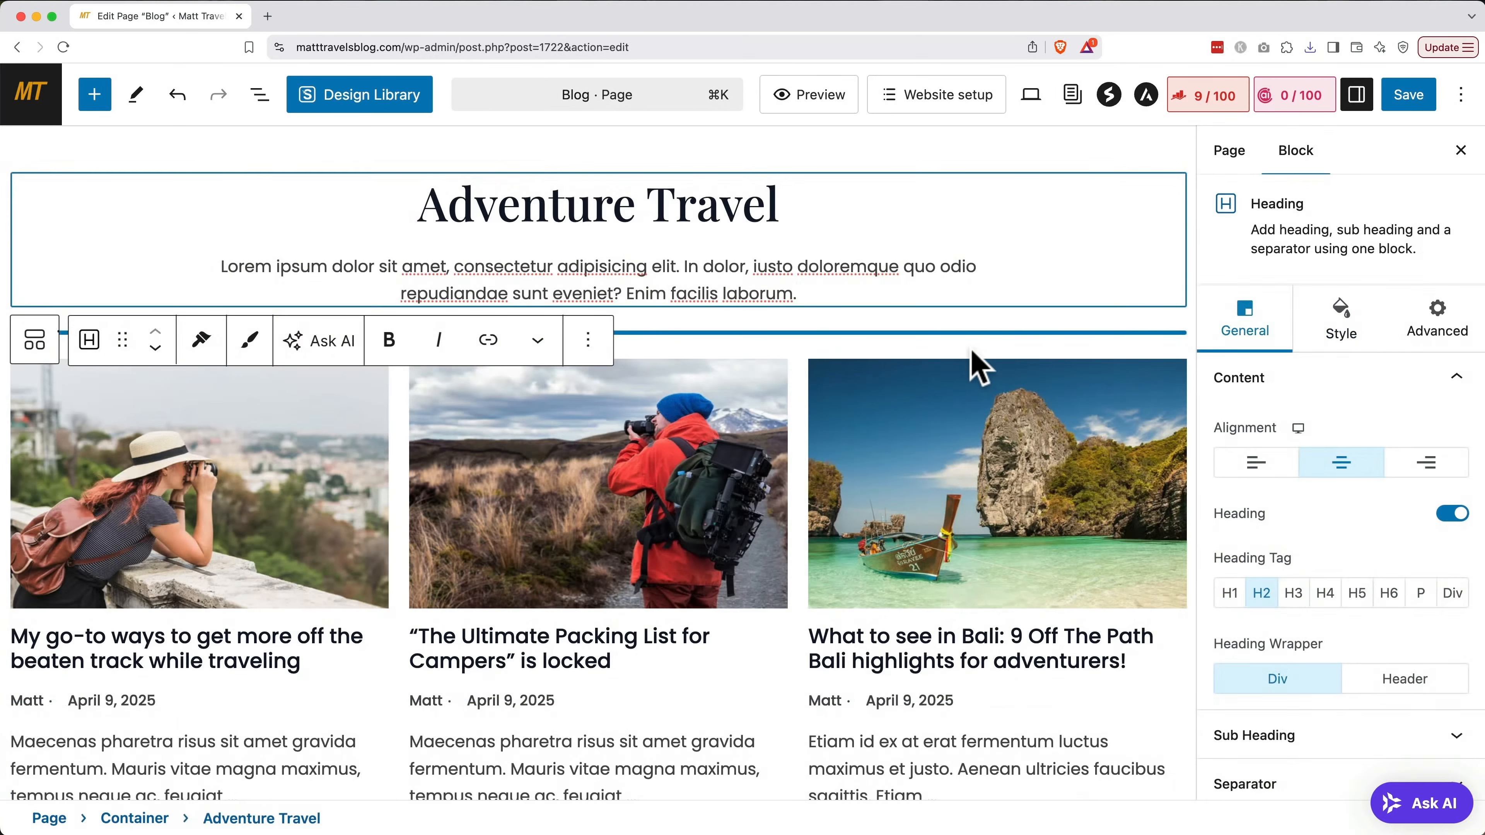
left_click(977, 365)
scroll(978, 365, "down", 5)
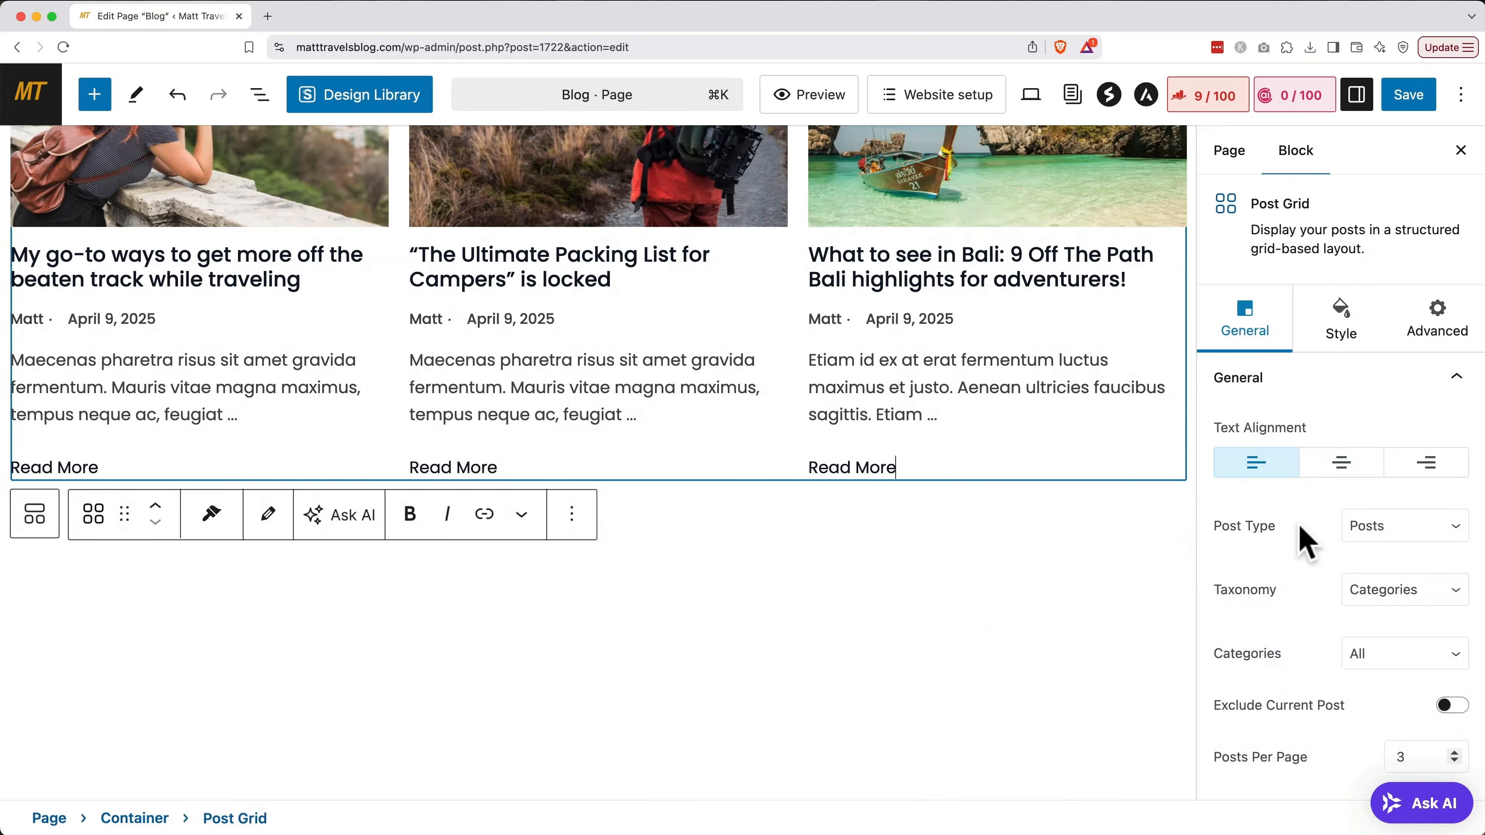
scroll(1303, 532, "down", 4)
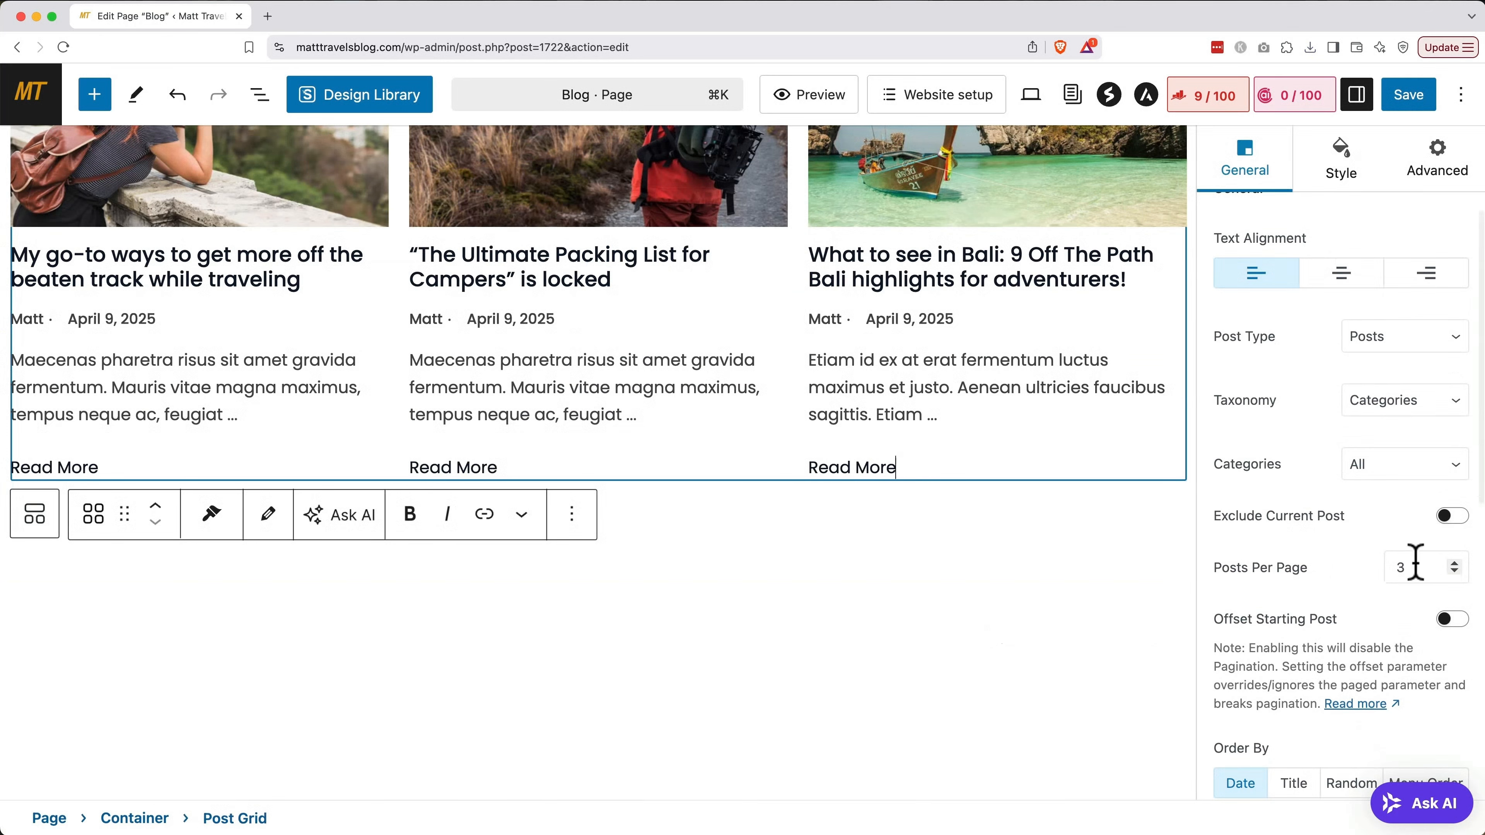
double_click(1403, 566)
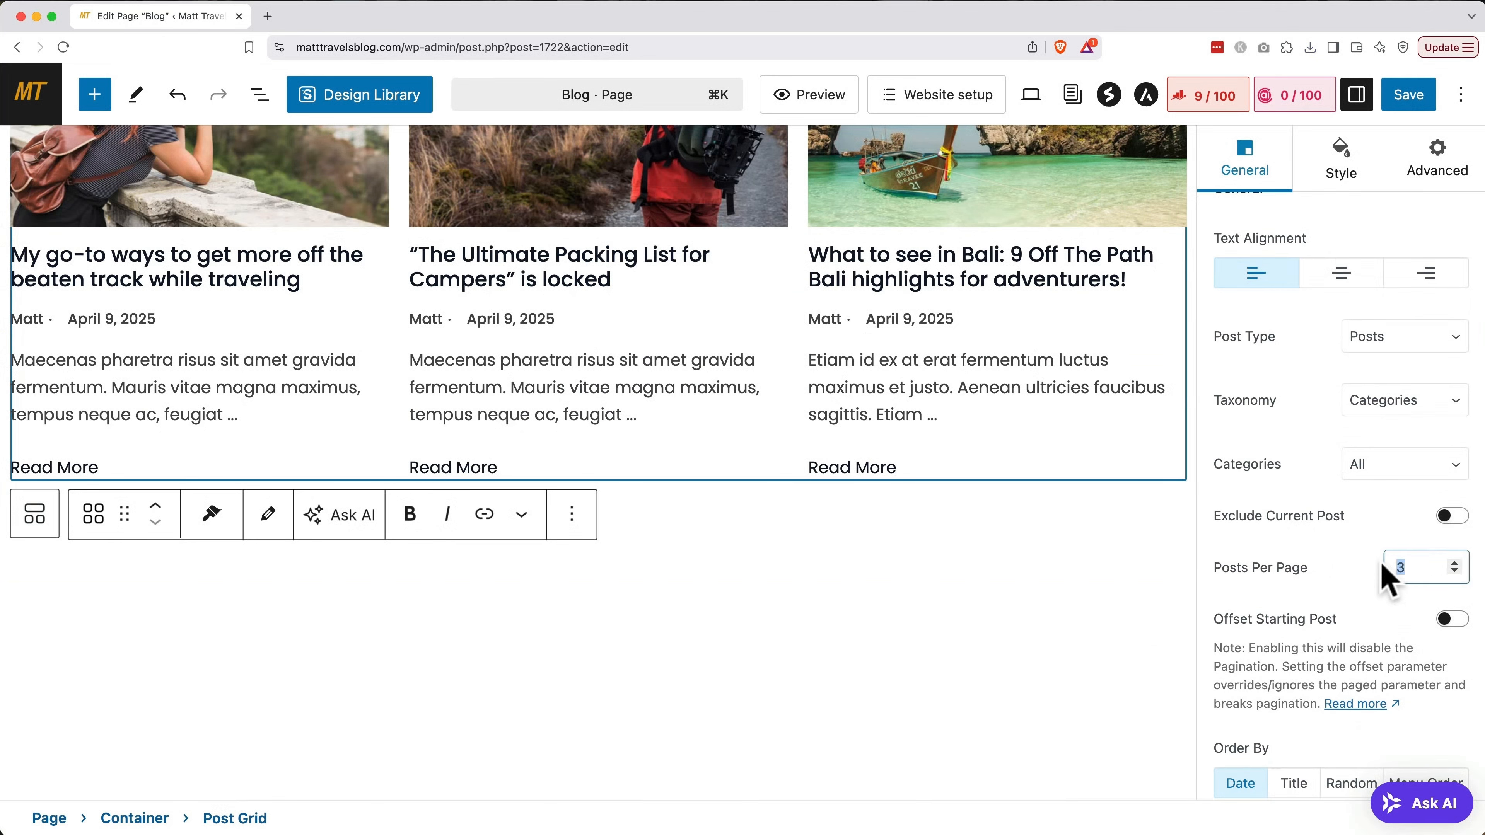
type("6")
Retitle the section 'Travel With Me' with a new guides-and-insights intro, then save the Blog page
scroll(1098, 570, "up", 8)
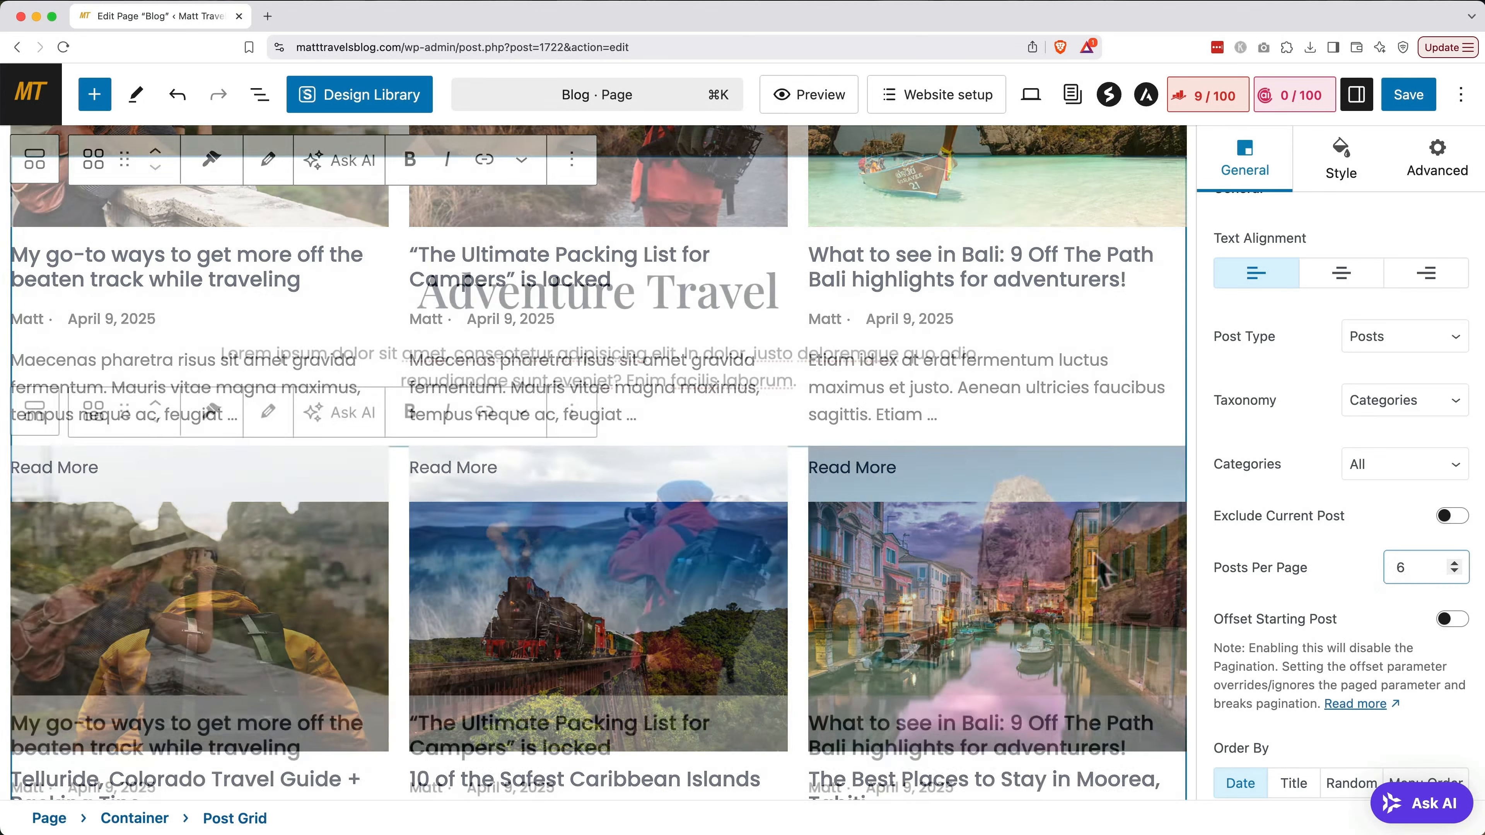
triple_click(724, 296)
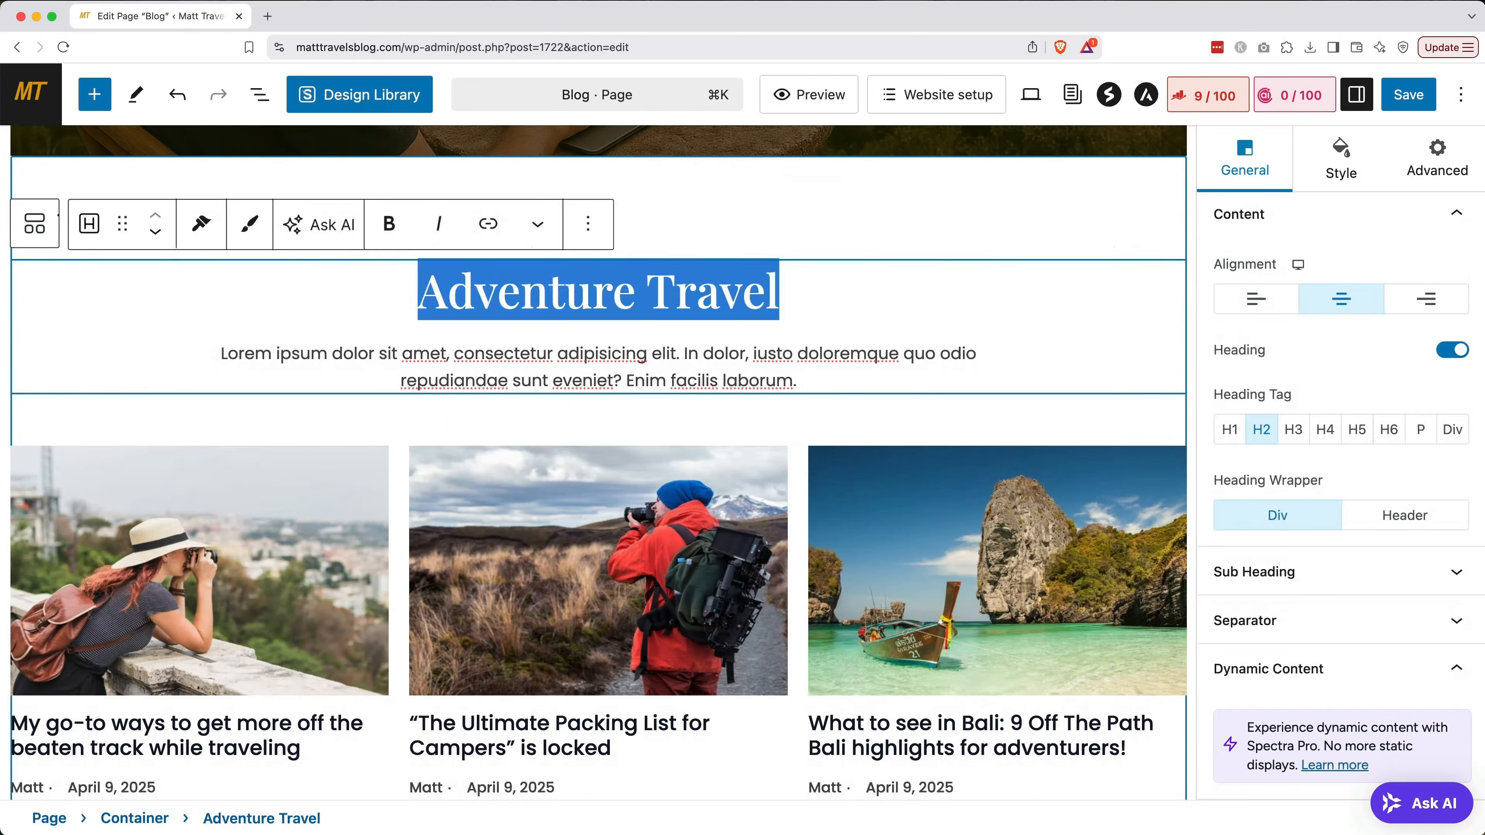
type("Travel With Me")
triple_click(724, 355)
type("Read guides, tips, tricks, and insights from someone who works and travels all at the same time!")
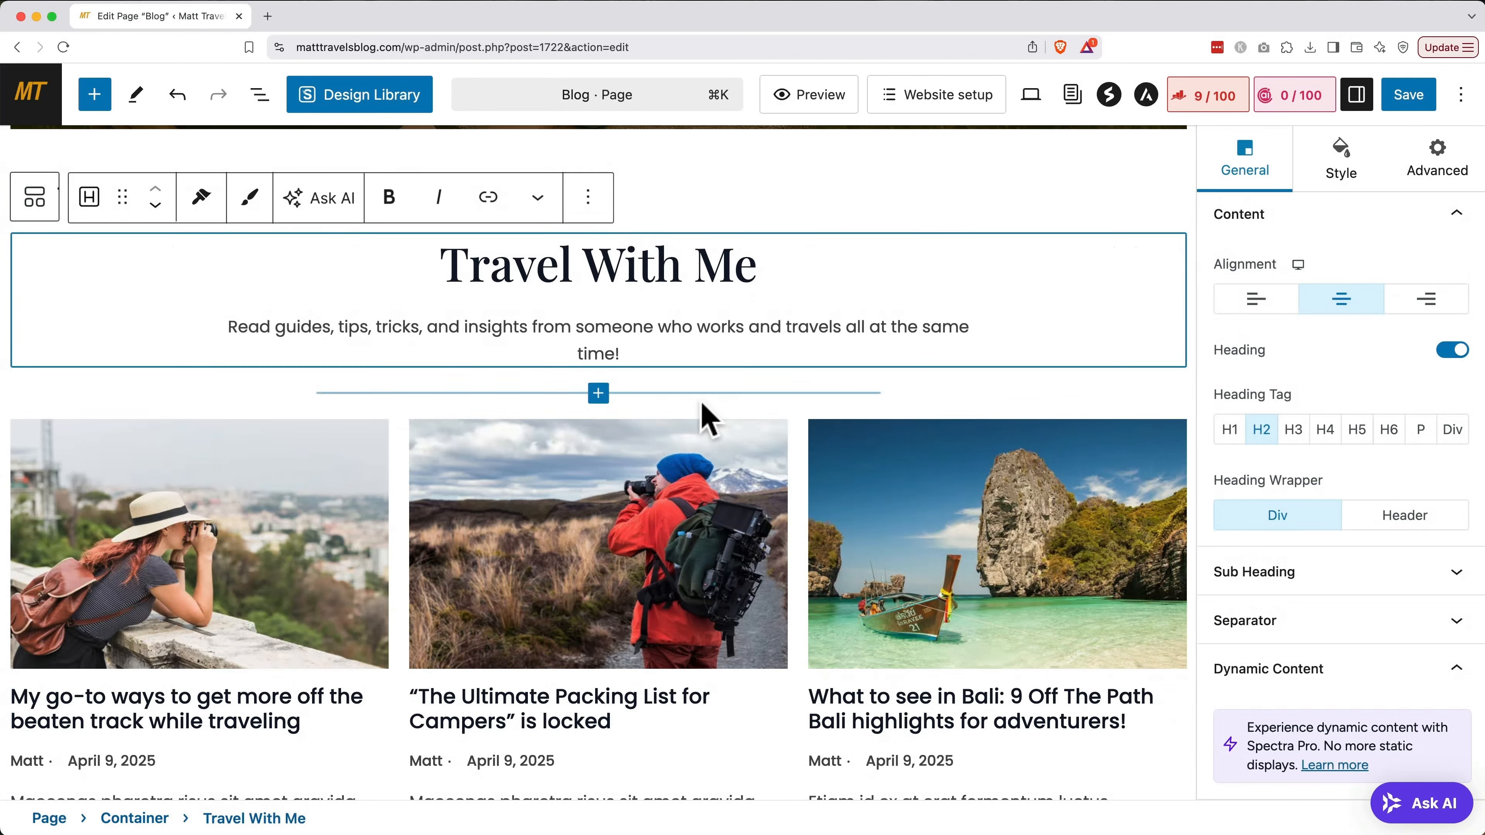
scroll(701, 401, "up", 15)
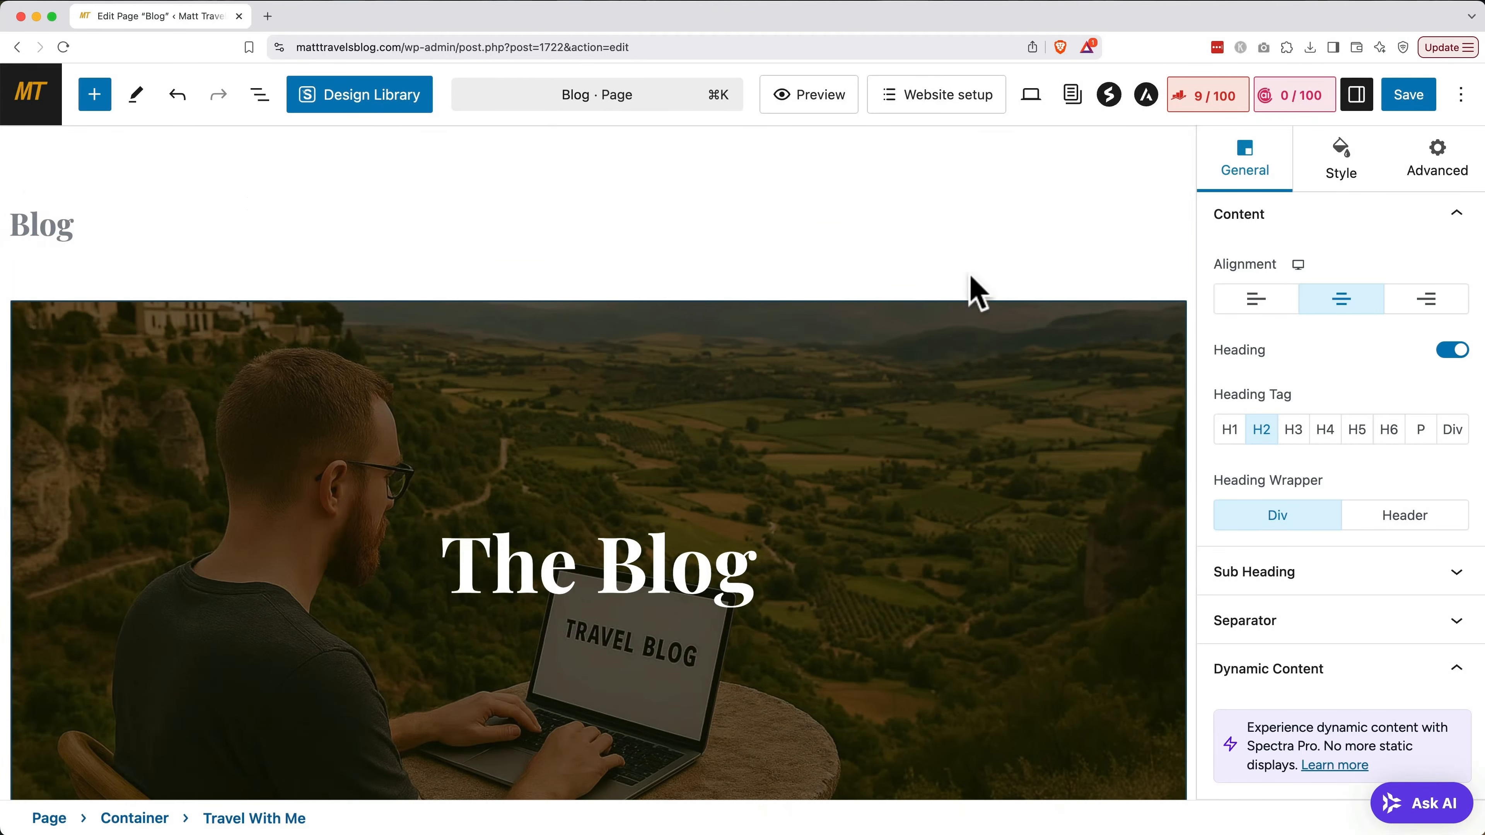
left_click(1426, 100)
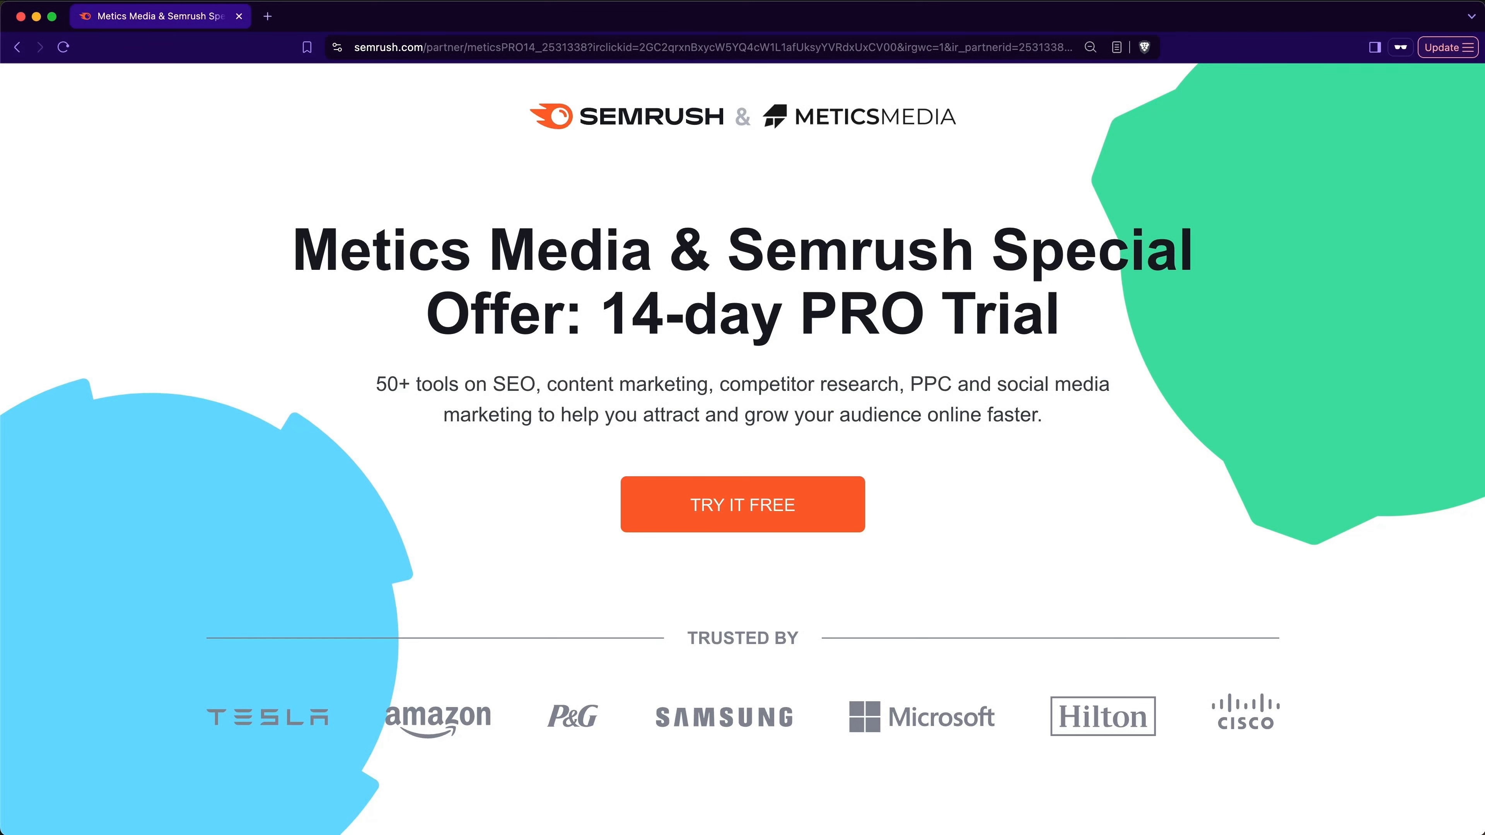
left_click(772, 486)
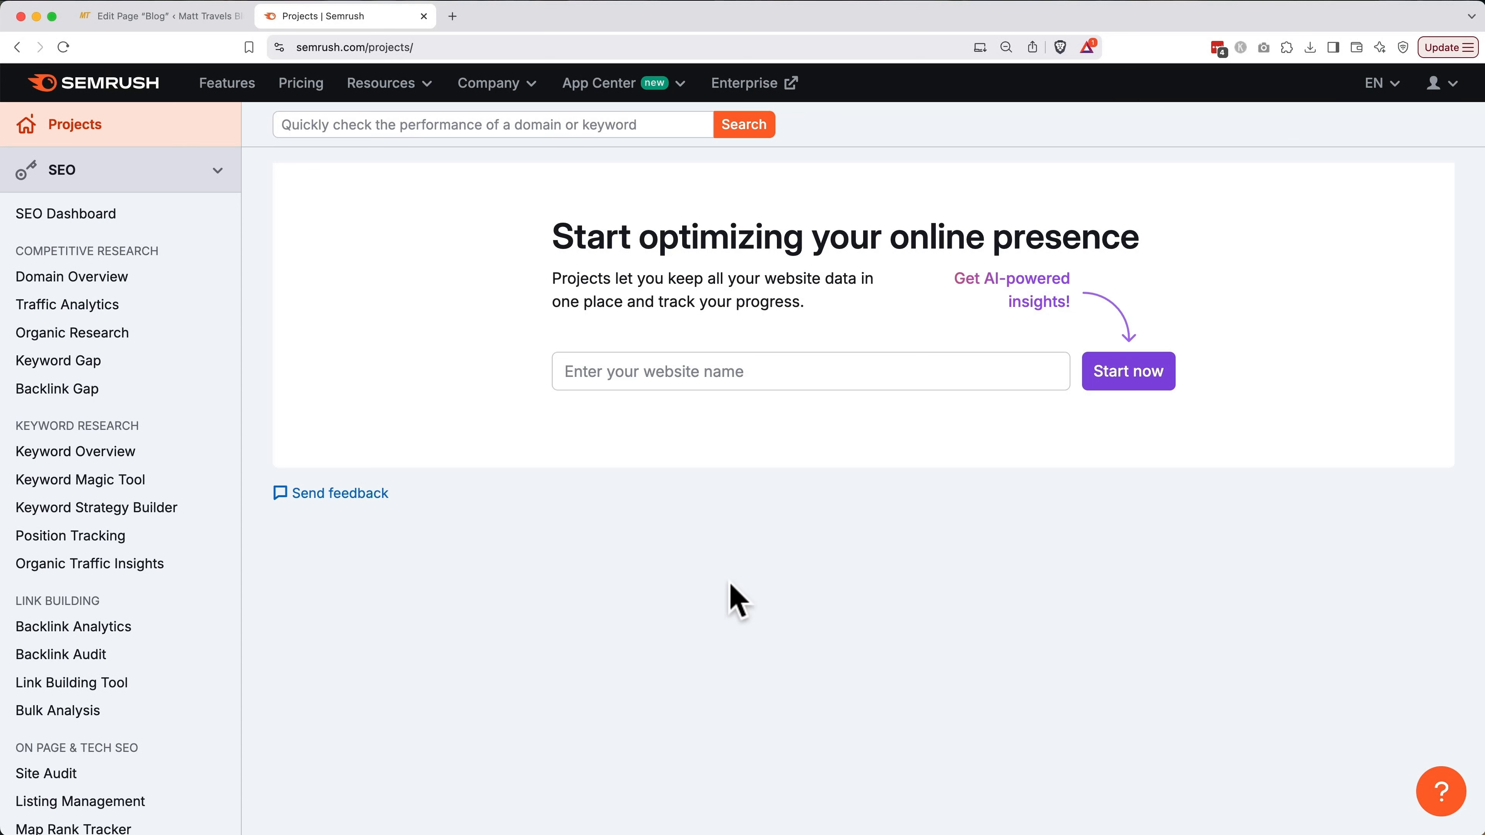
left_click(126, 483)
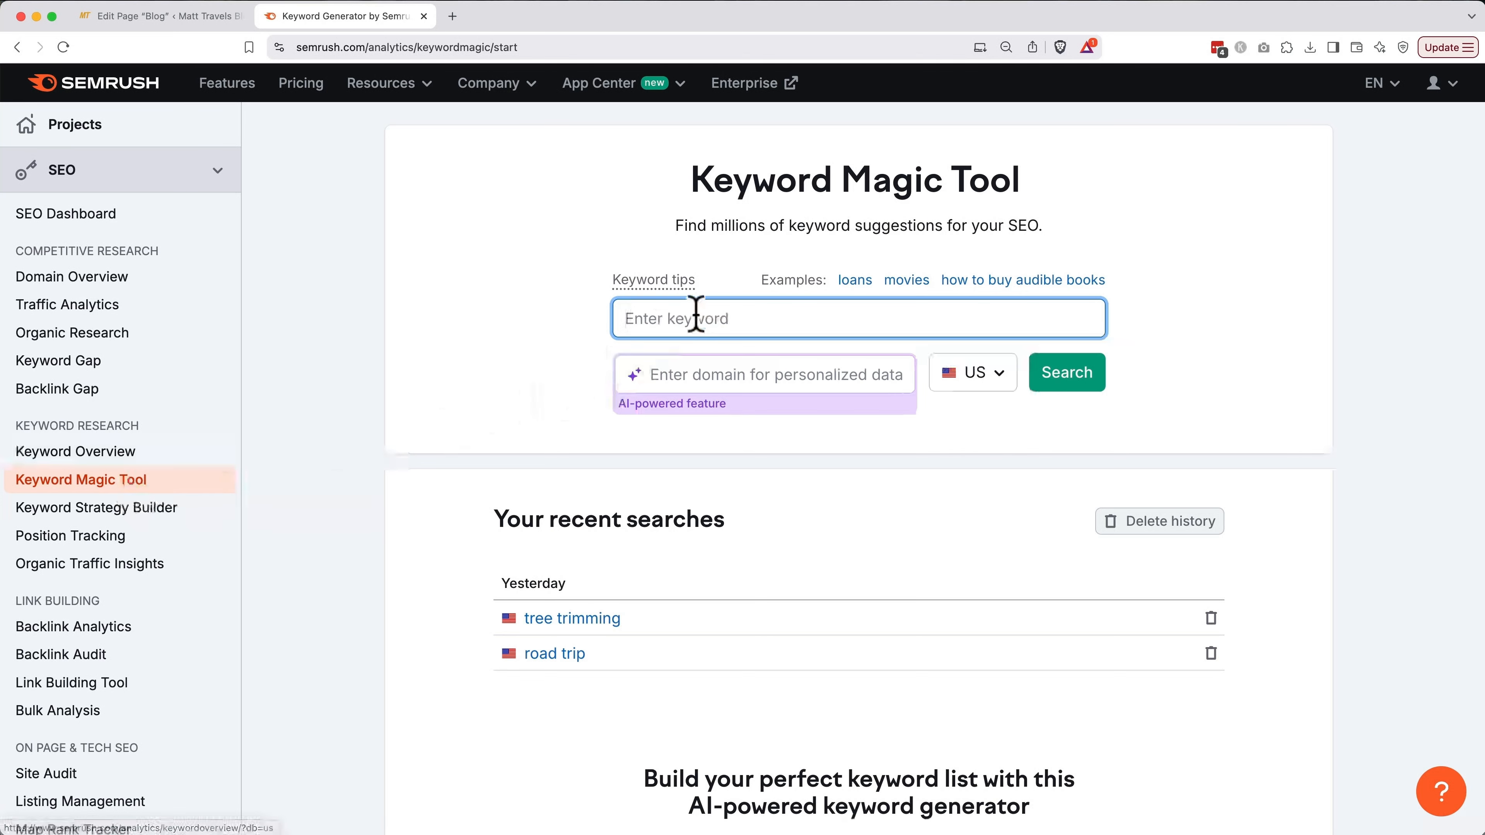
type("road trip")
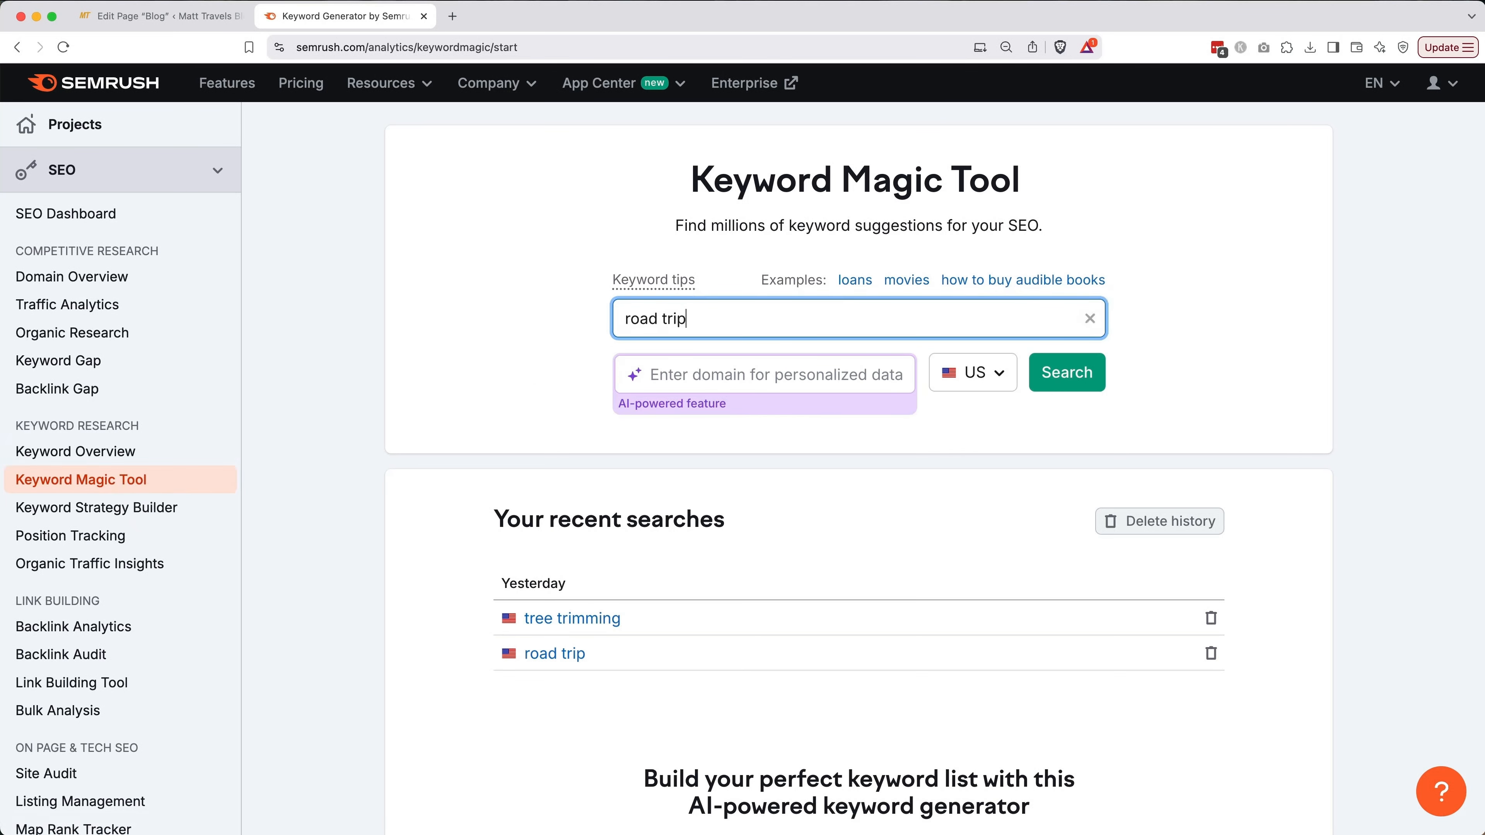
left_click(1091, 371)
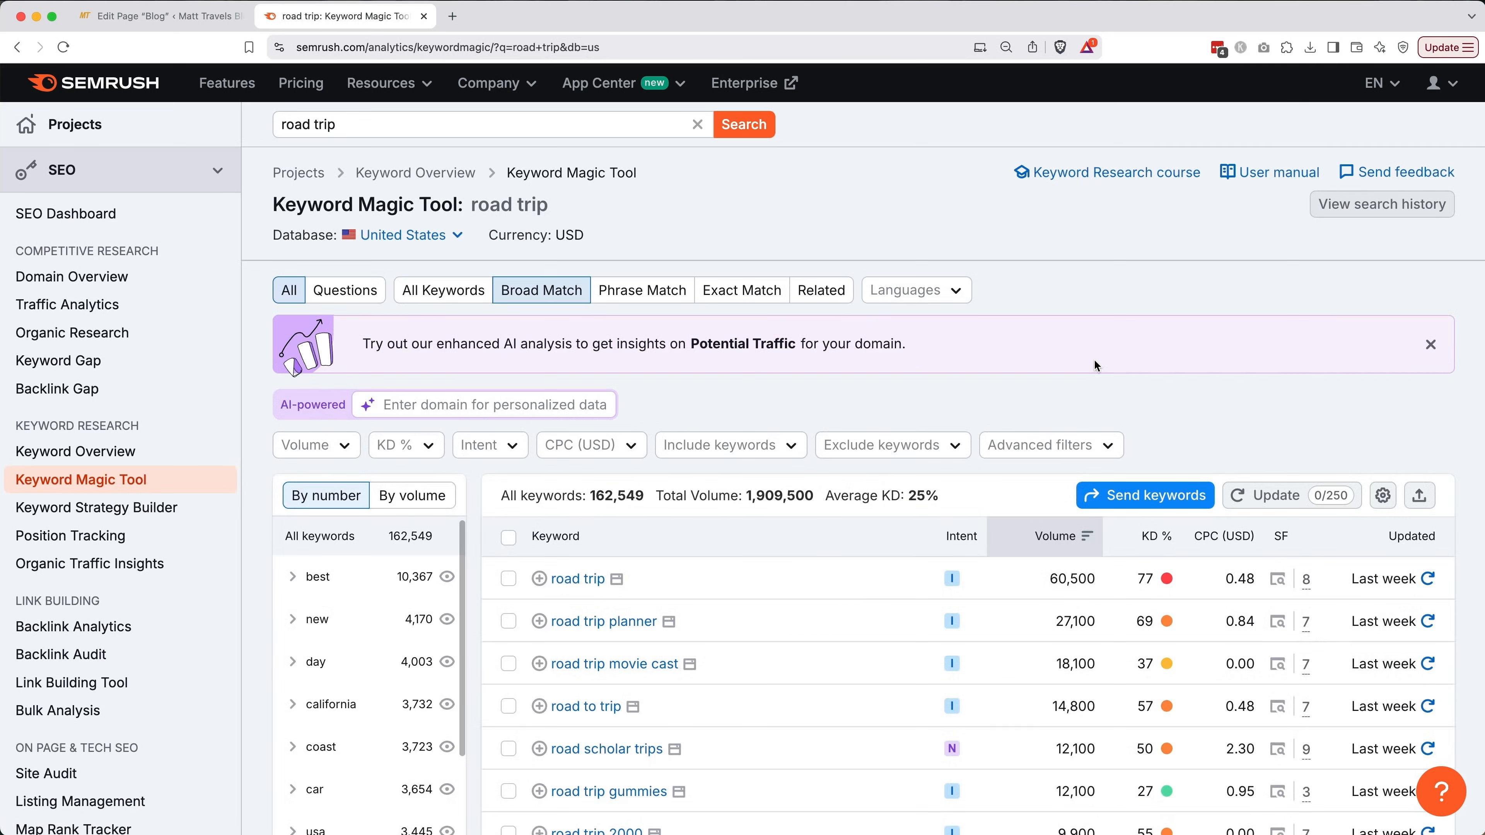
scroll(995, 88, "down", 7)
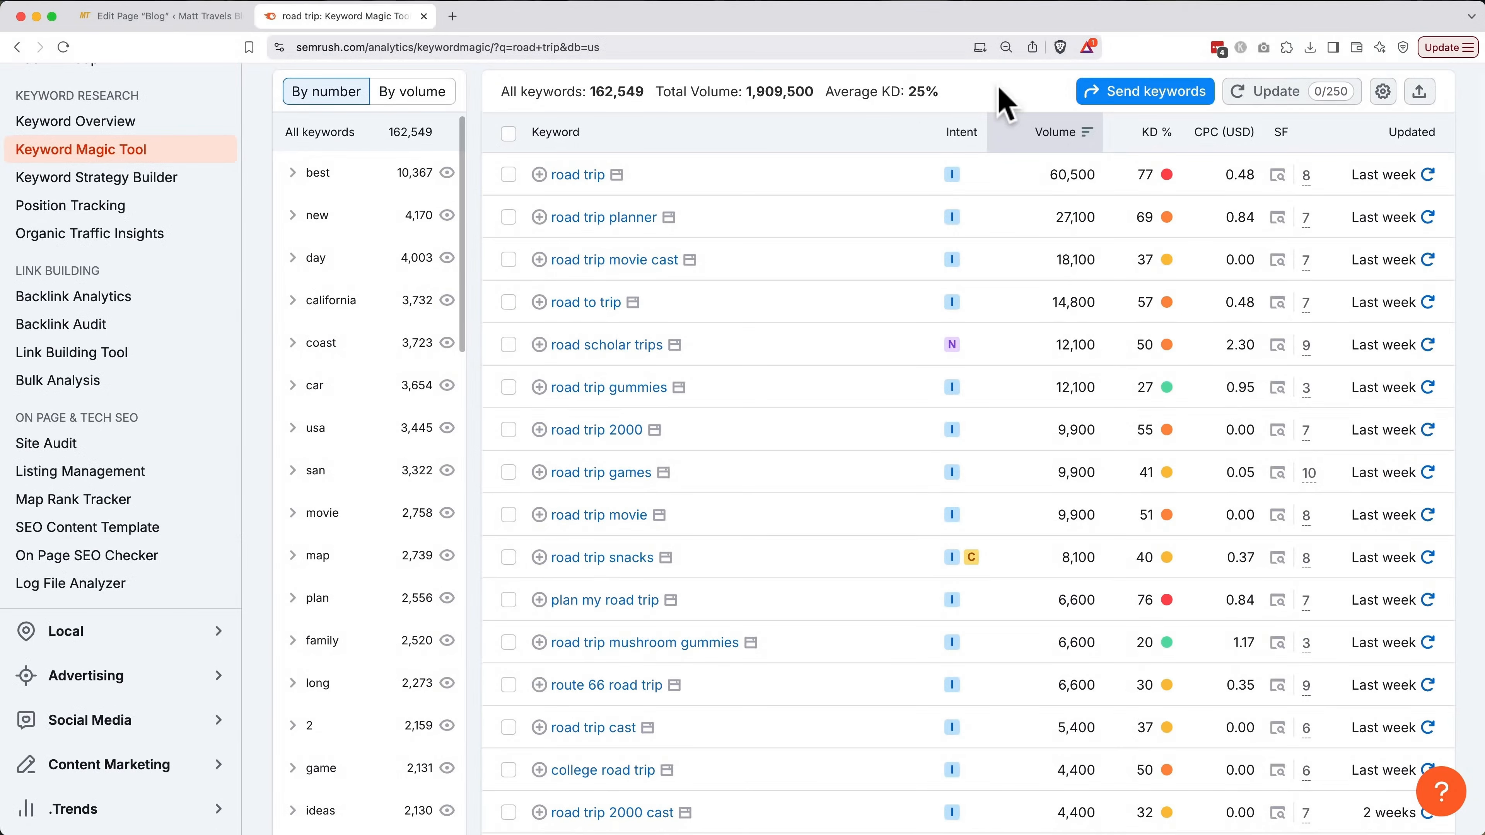
scroll(1004, 102, "up", 5)
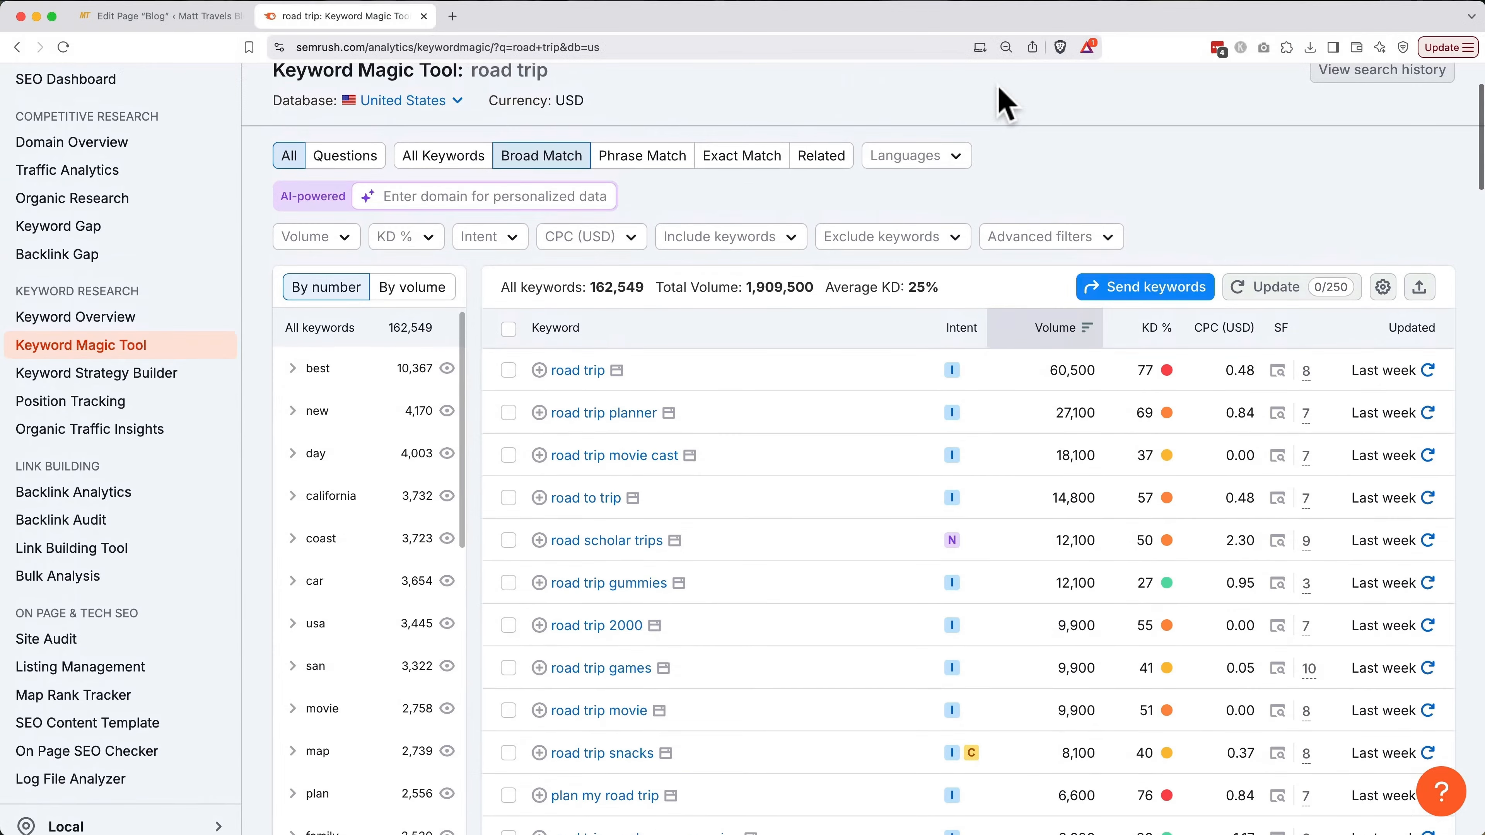
Filter the road trip keywords to volume 100+ and keyword difficulty 0–50%
left_click(346, 241)
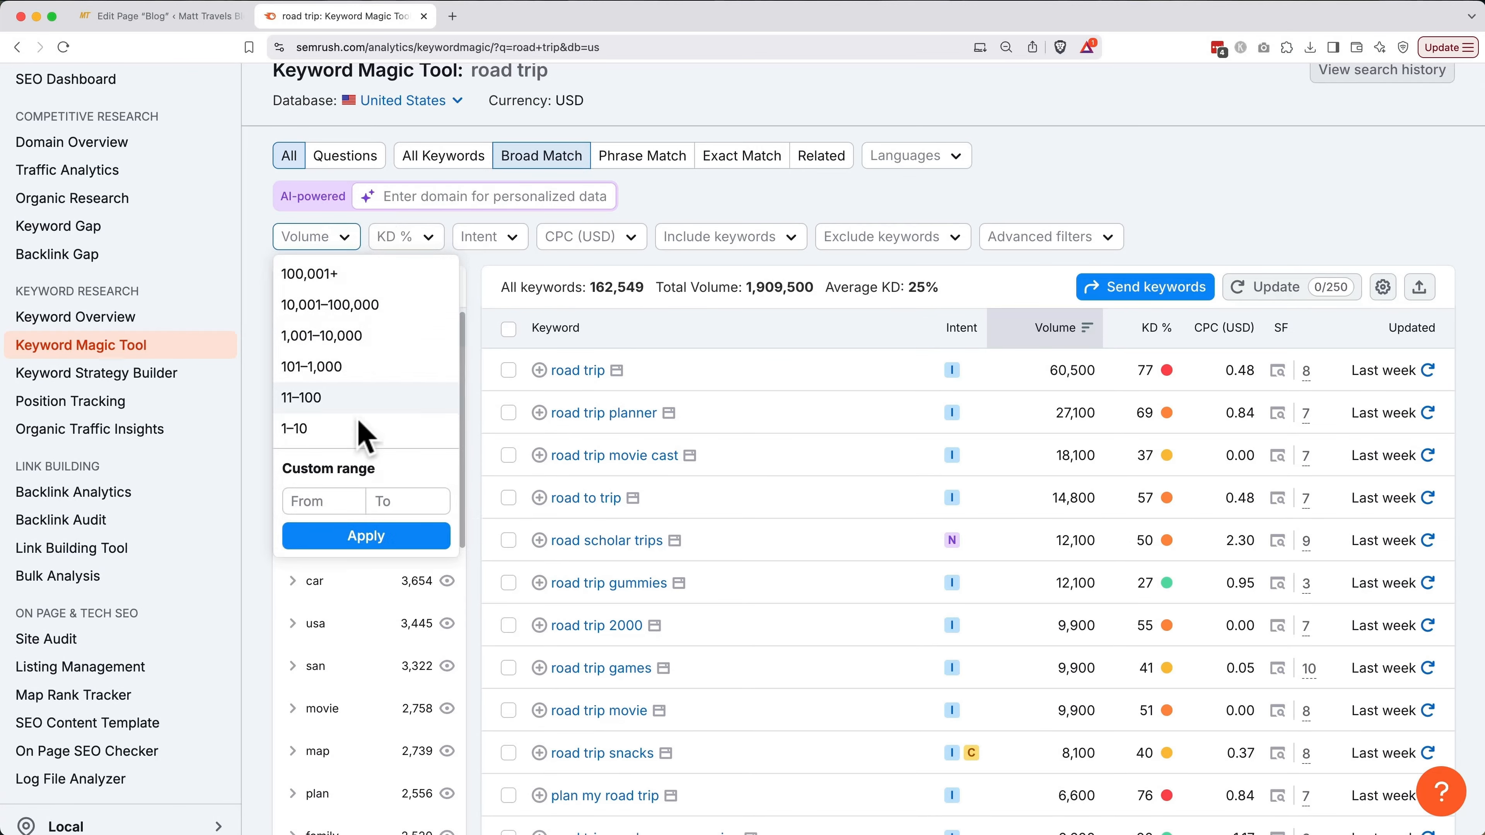
left_click(337, 501)
type("100")
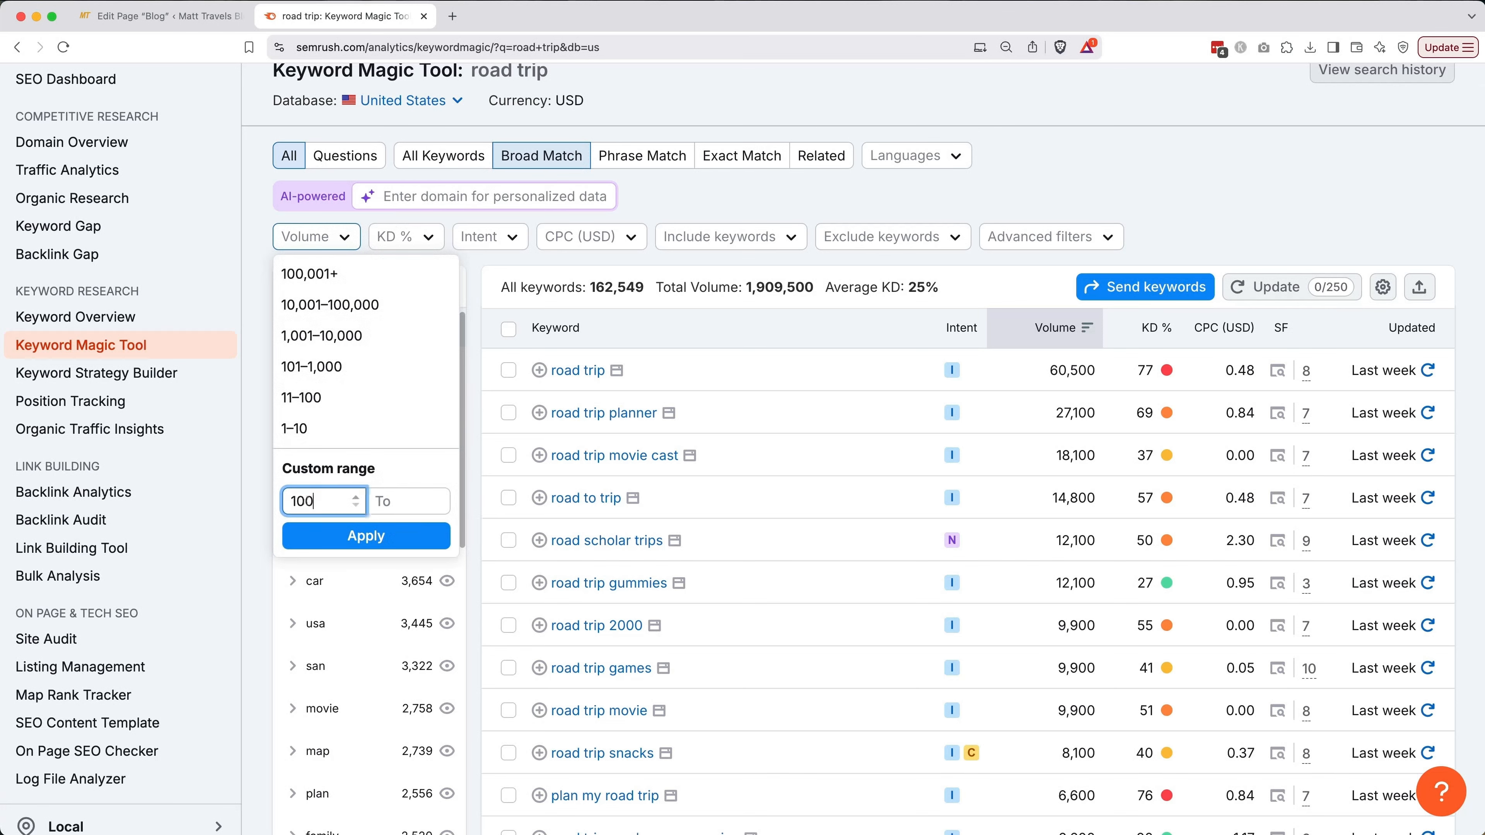
left_click(353, 535)
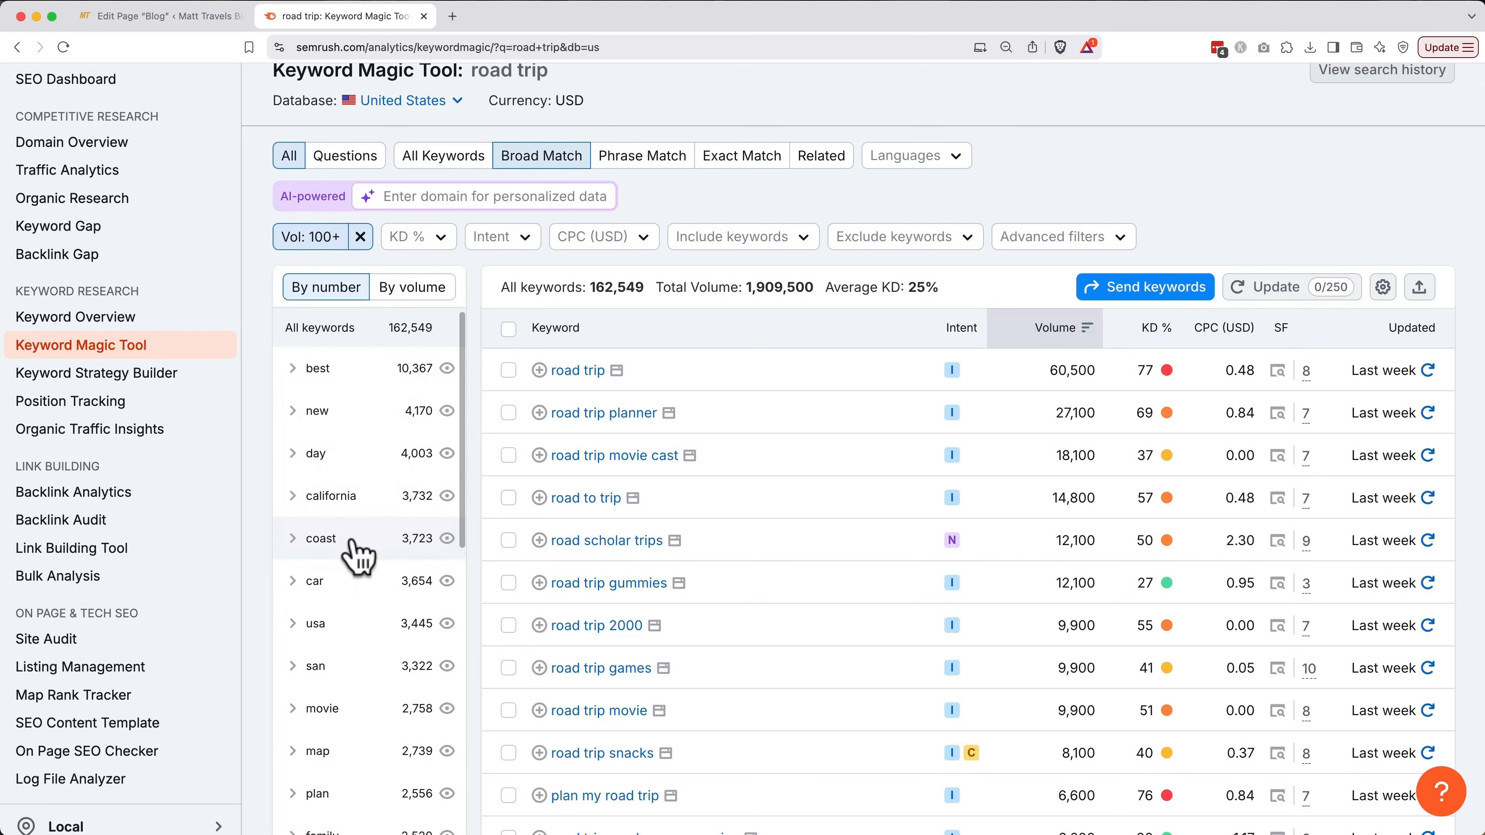
scroll(354, 544, "up", 2)
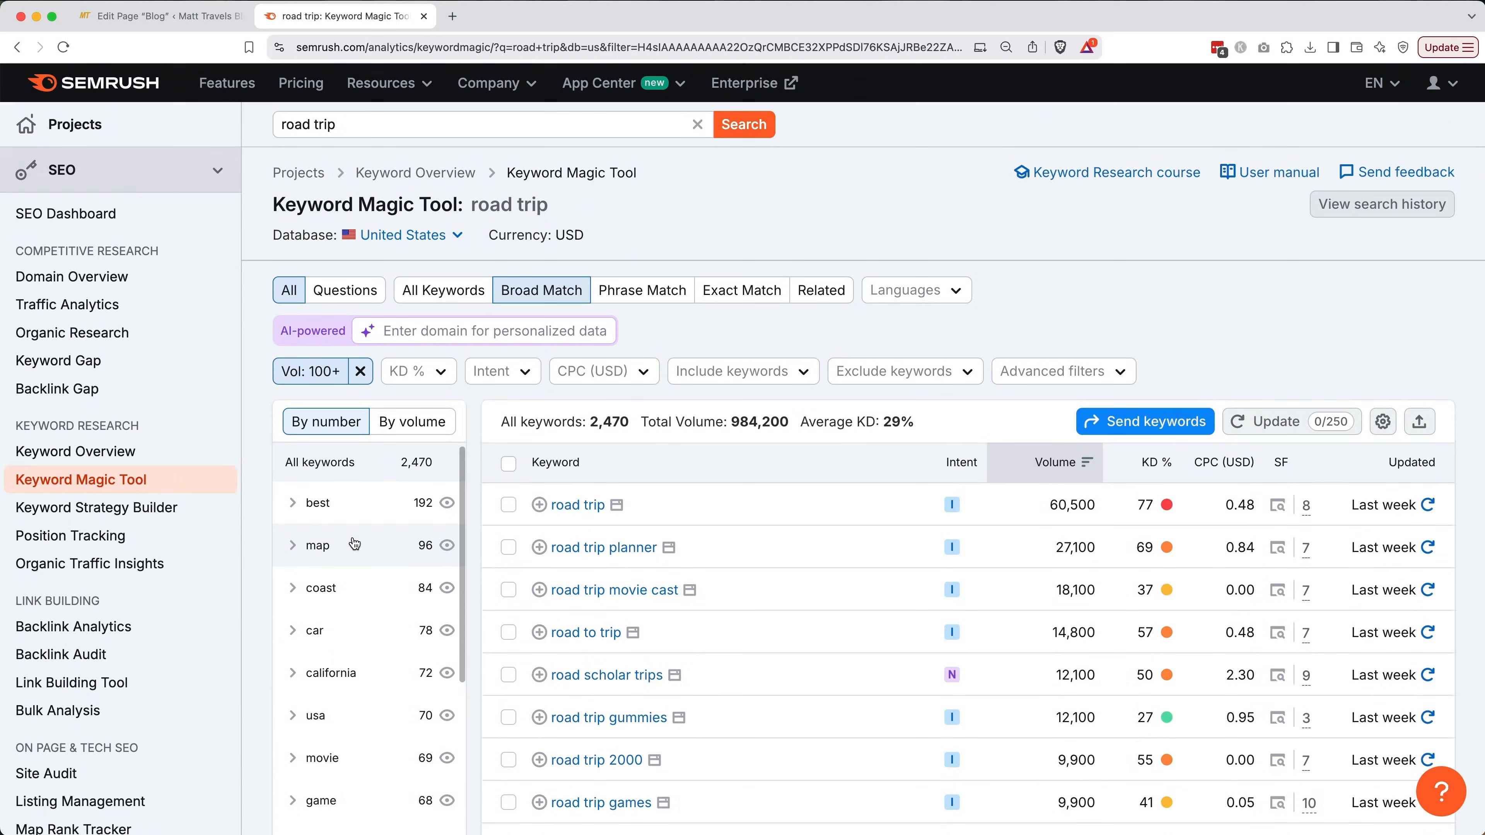
left_click(416, 374)
left_click(447, 630)
type("0")
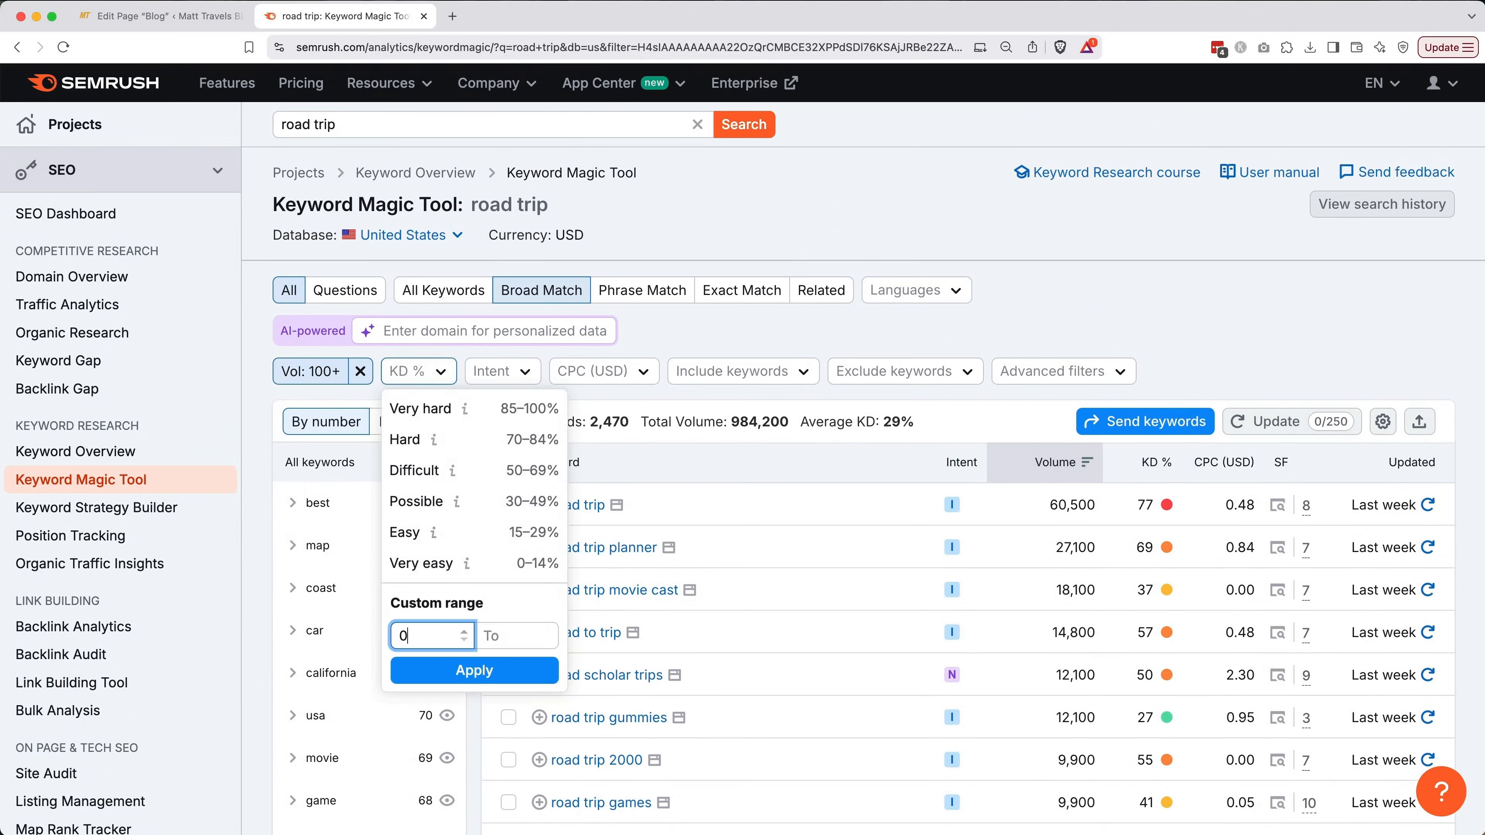
key("Tab")
type("50")
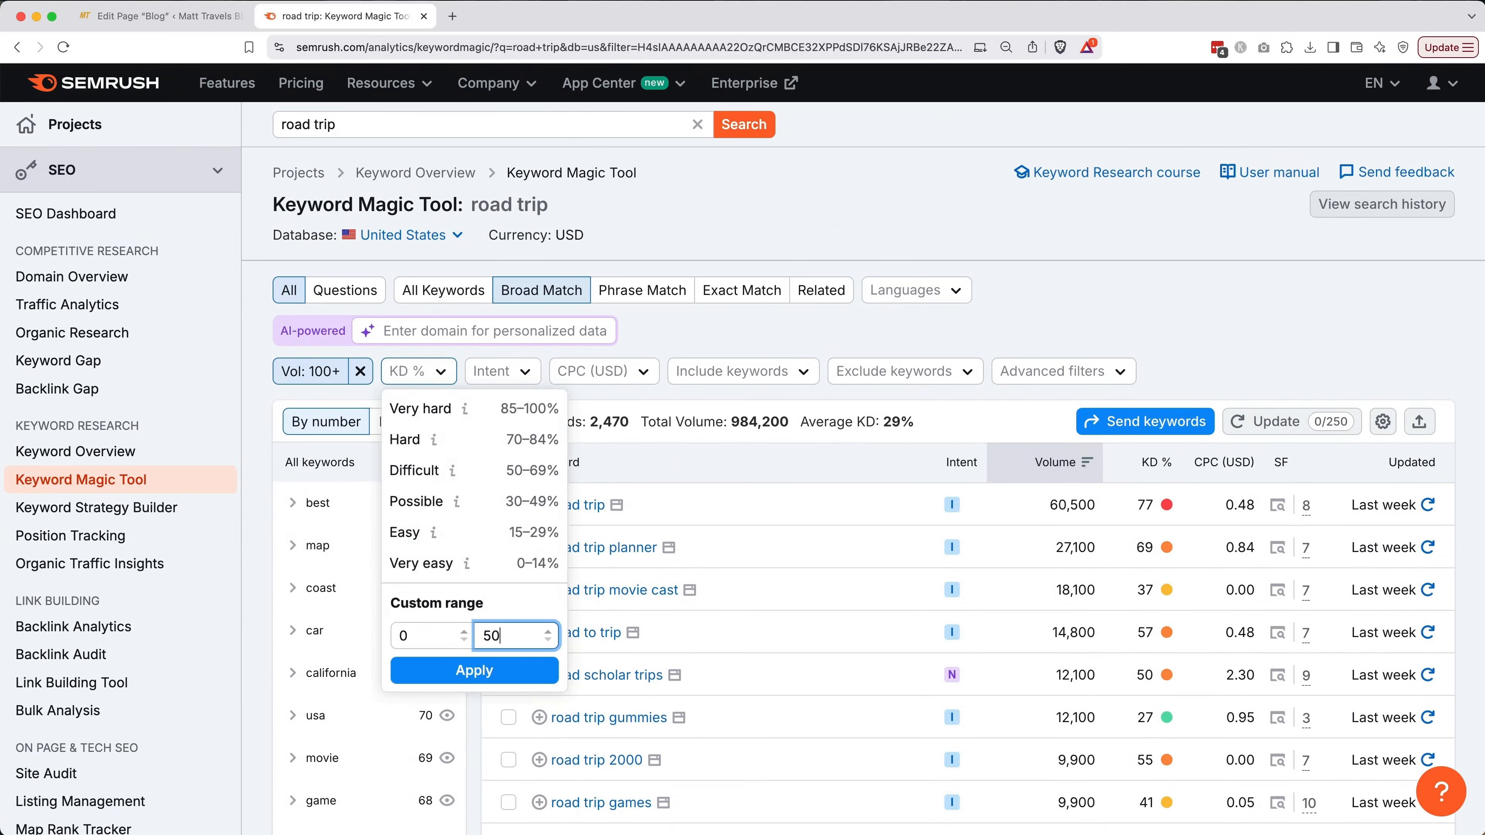
left_click(468, 673)
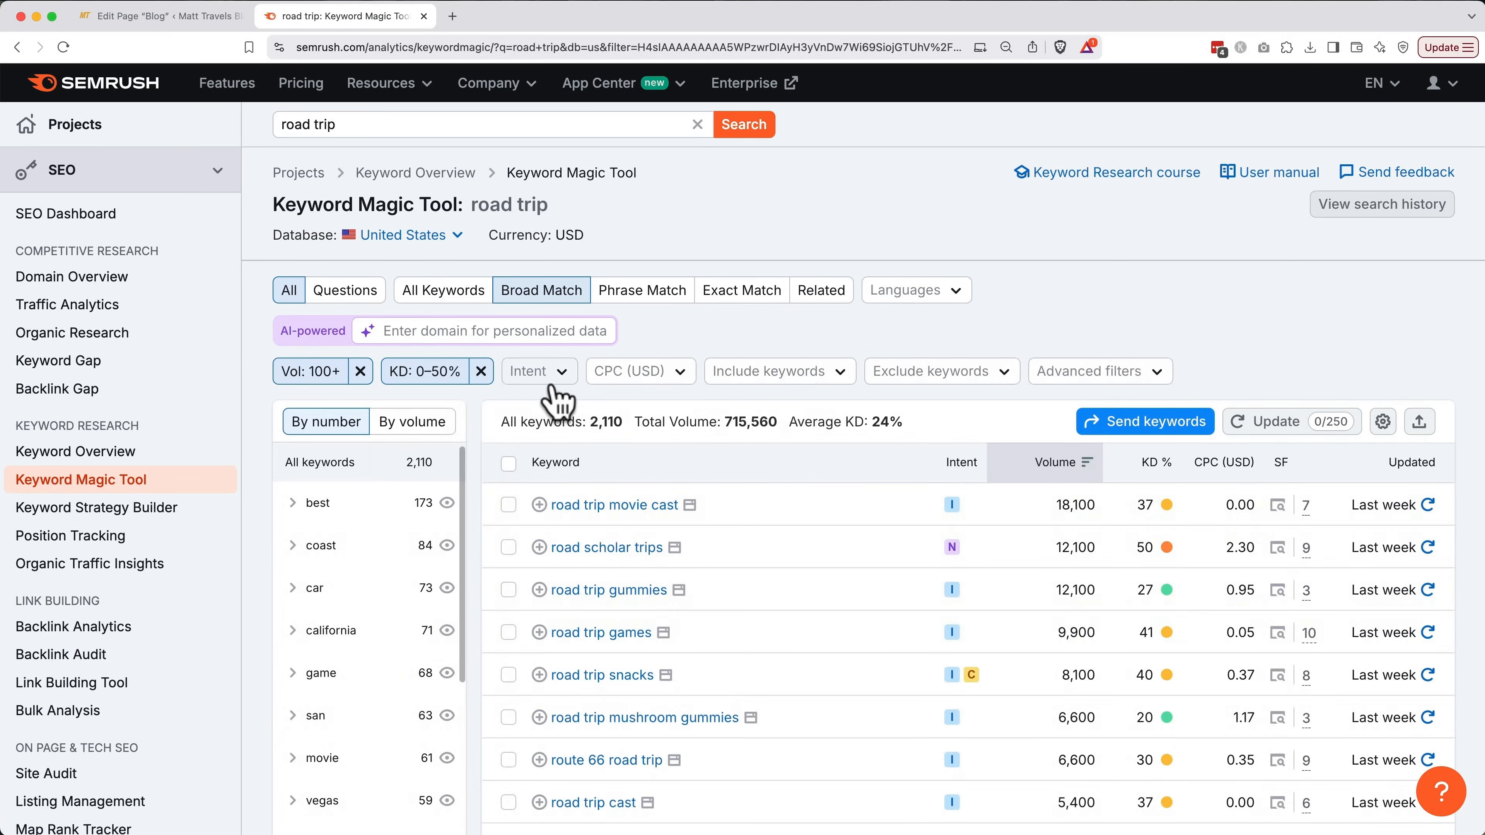
Limit search intent to Commercial and Transactional keywords
left_click(547, 375)
left_click(520, 502)
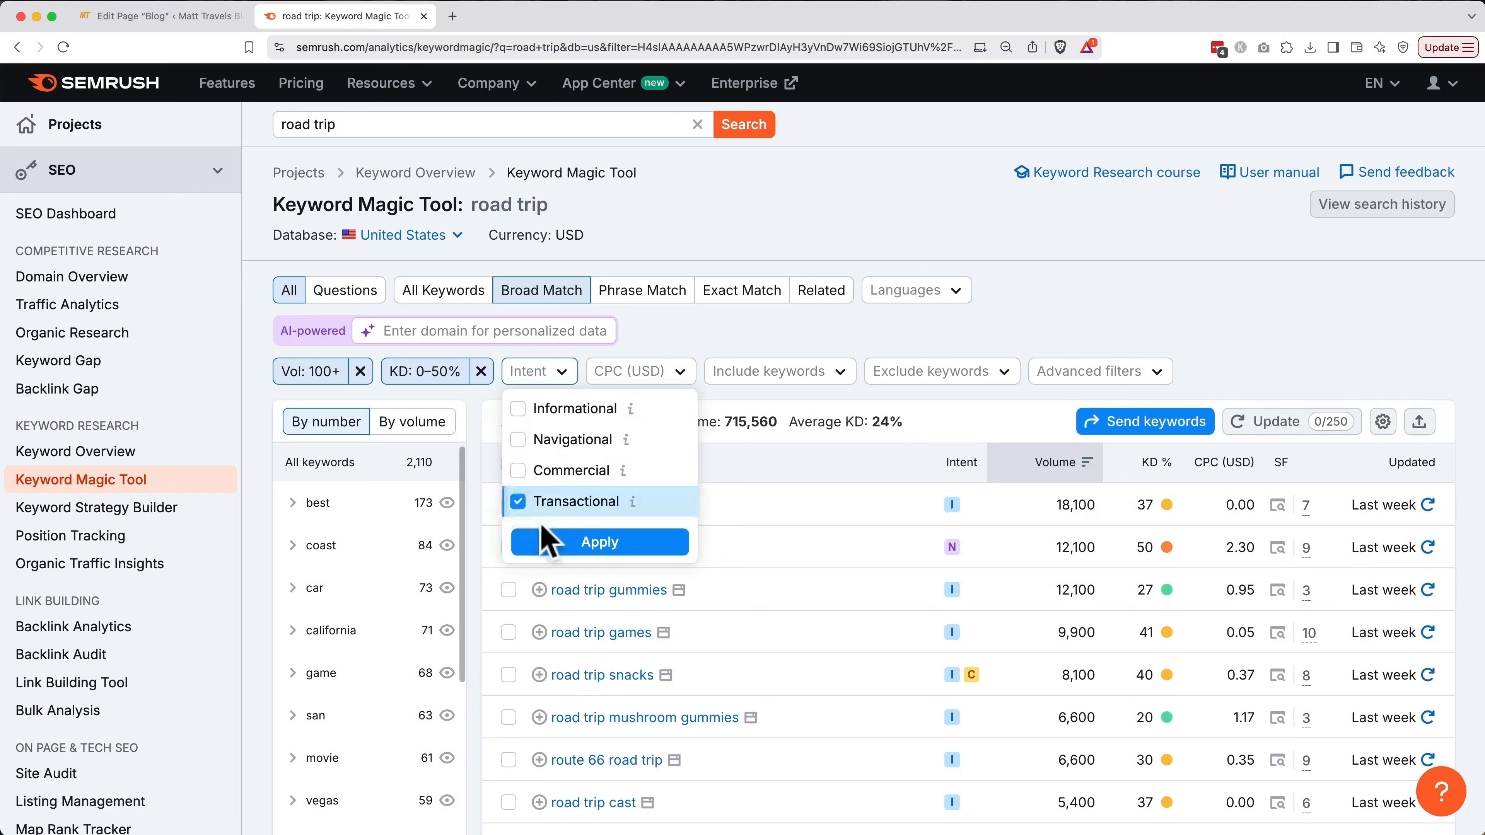
left_click(553, 544)
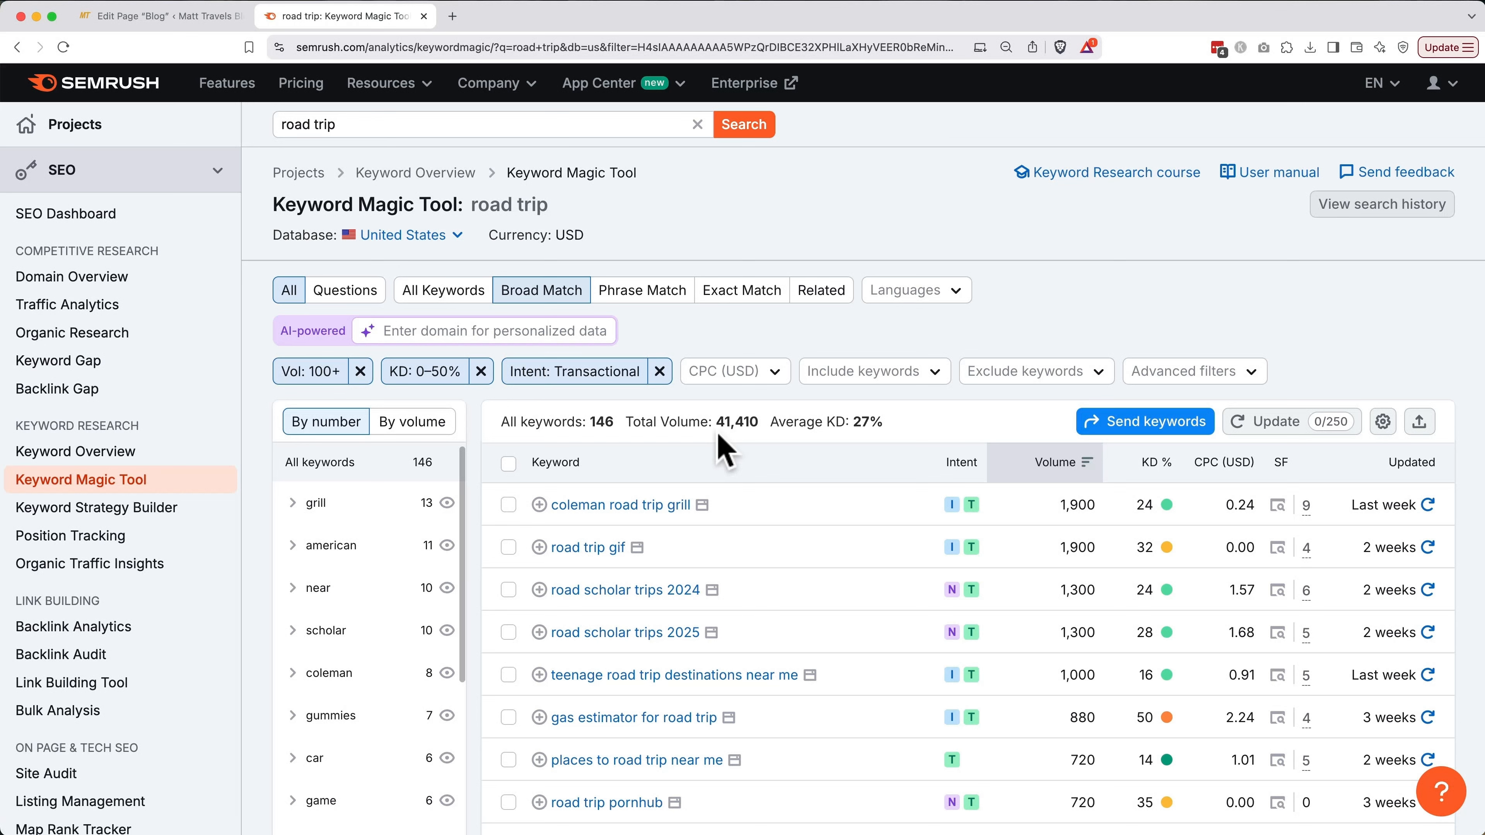
left_click(602, 374)
left_click(554, 471)
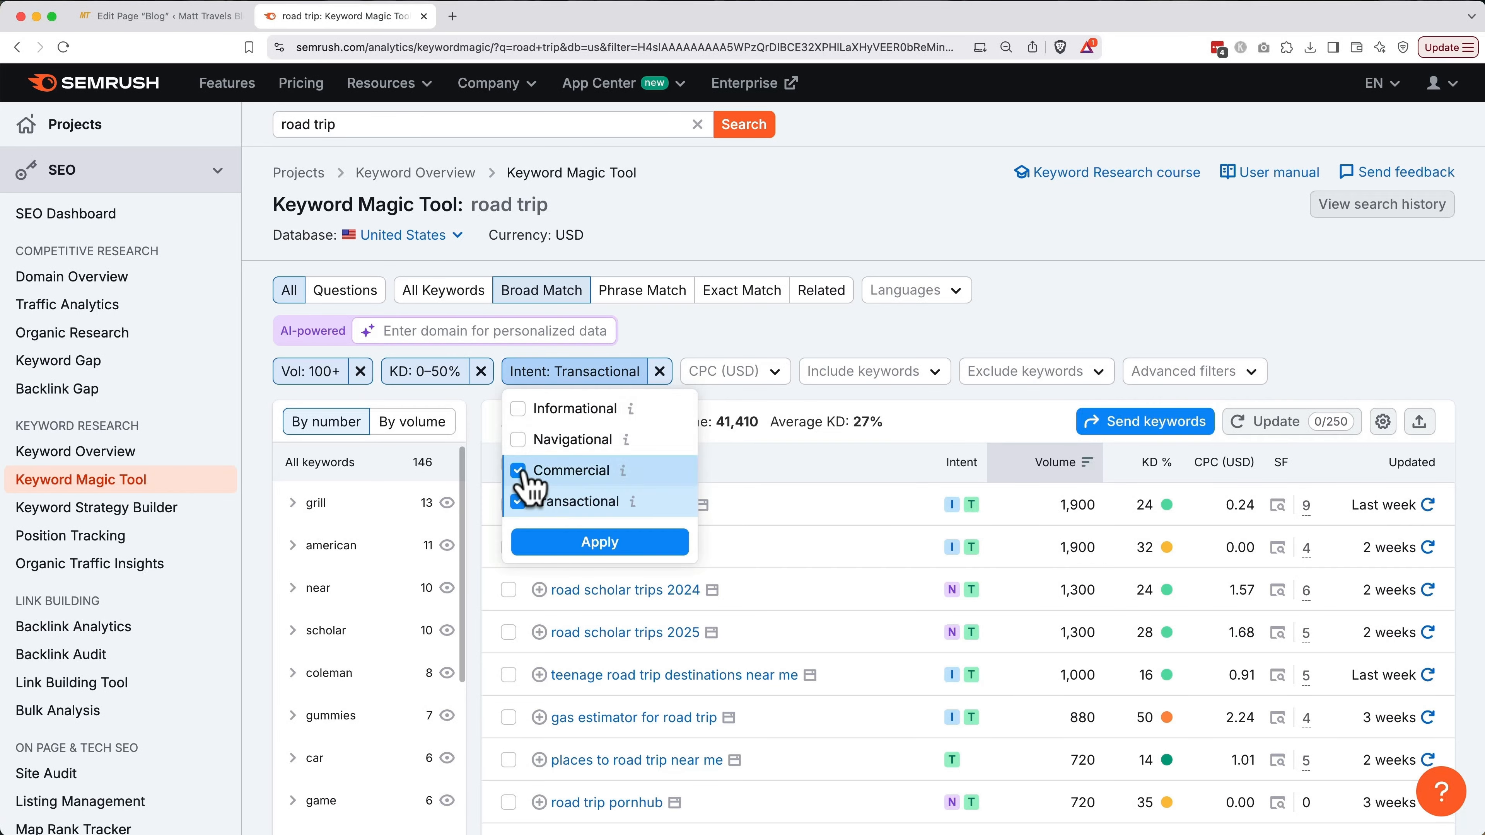
left_click(563, 550)
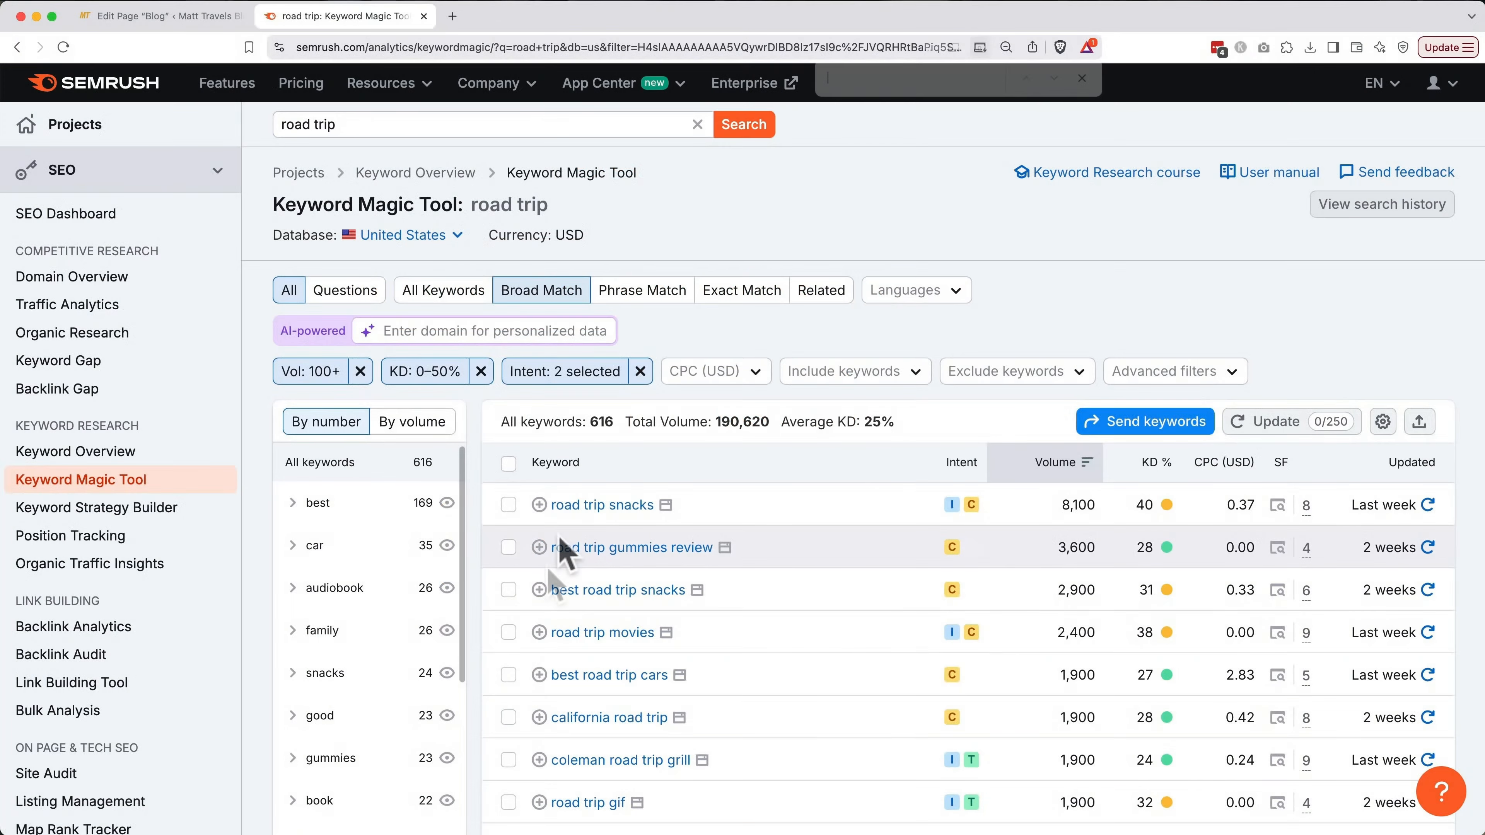
Highlight the word 'best' in the keyword results with find
key("super+f")
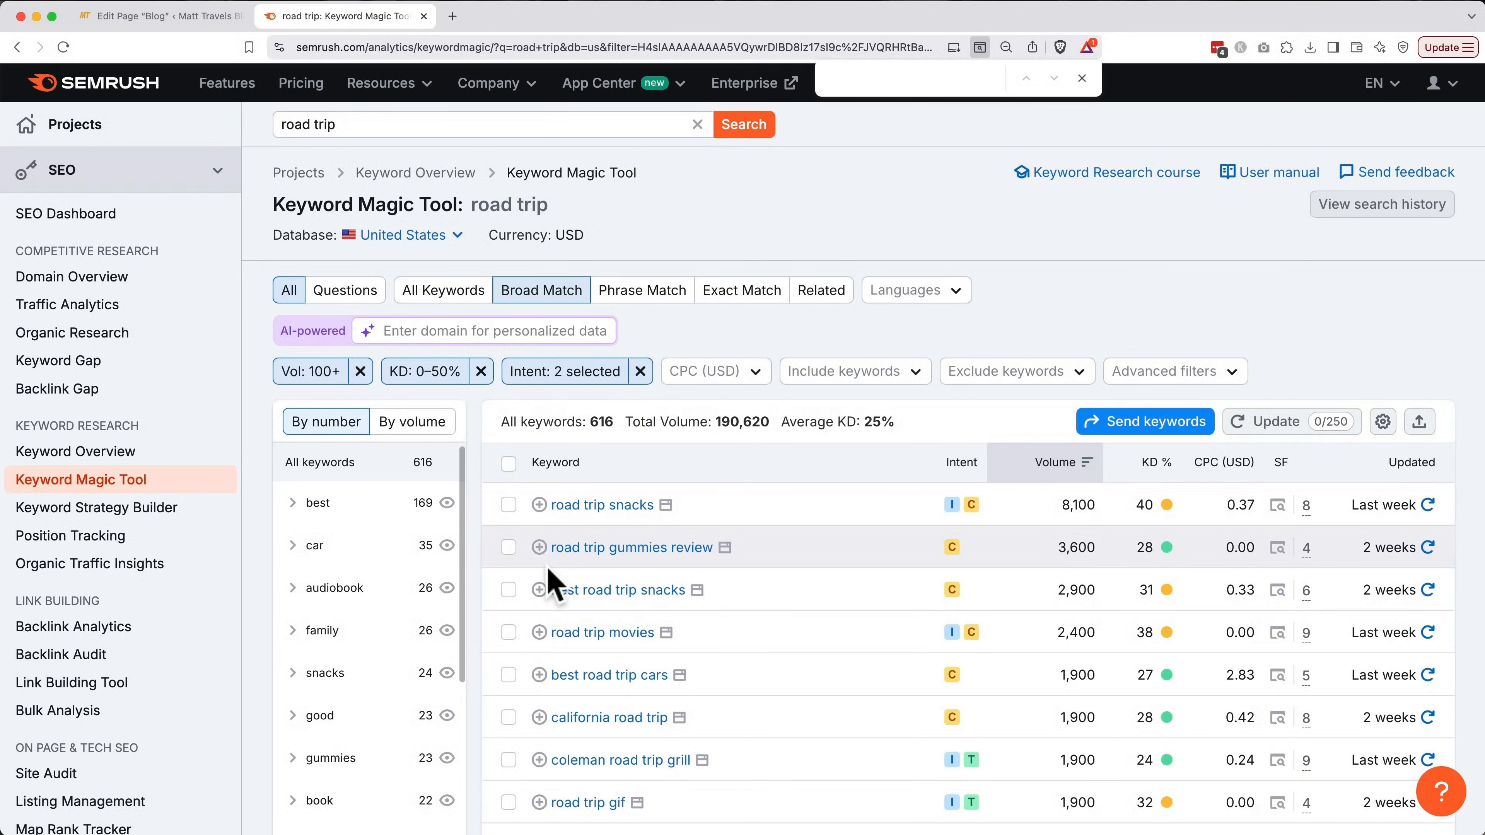
type("best")
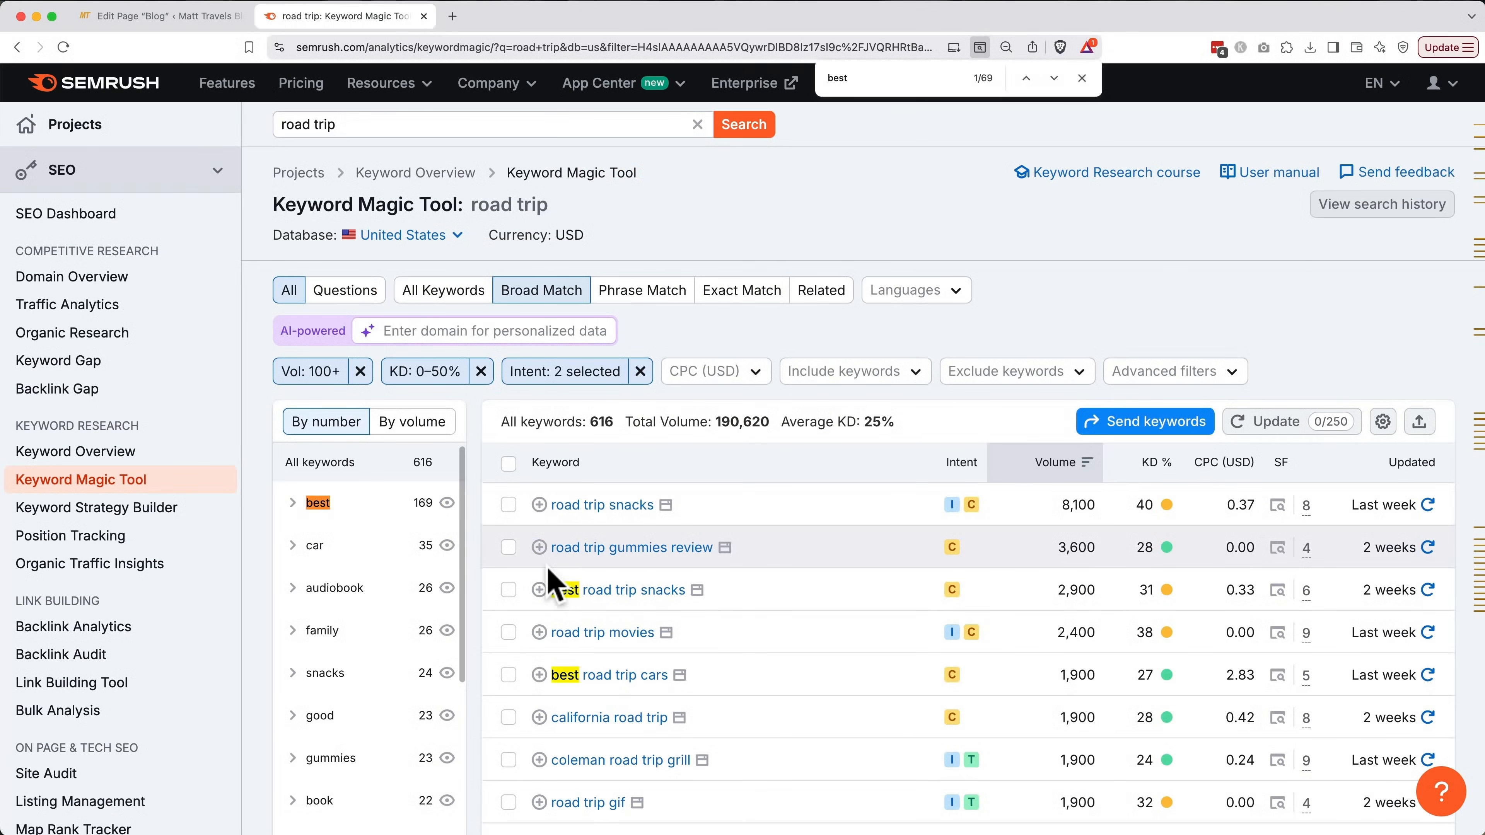
scroll(823, 608, "down", 10)
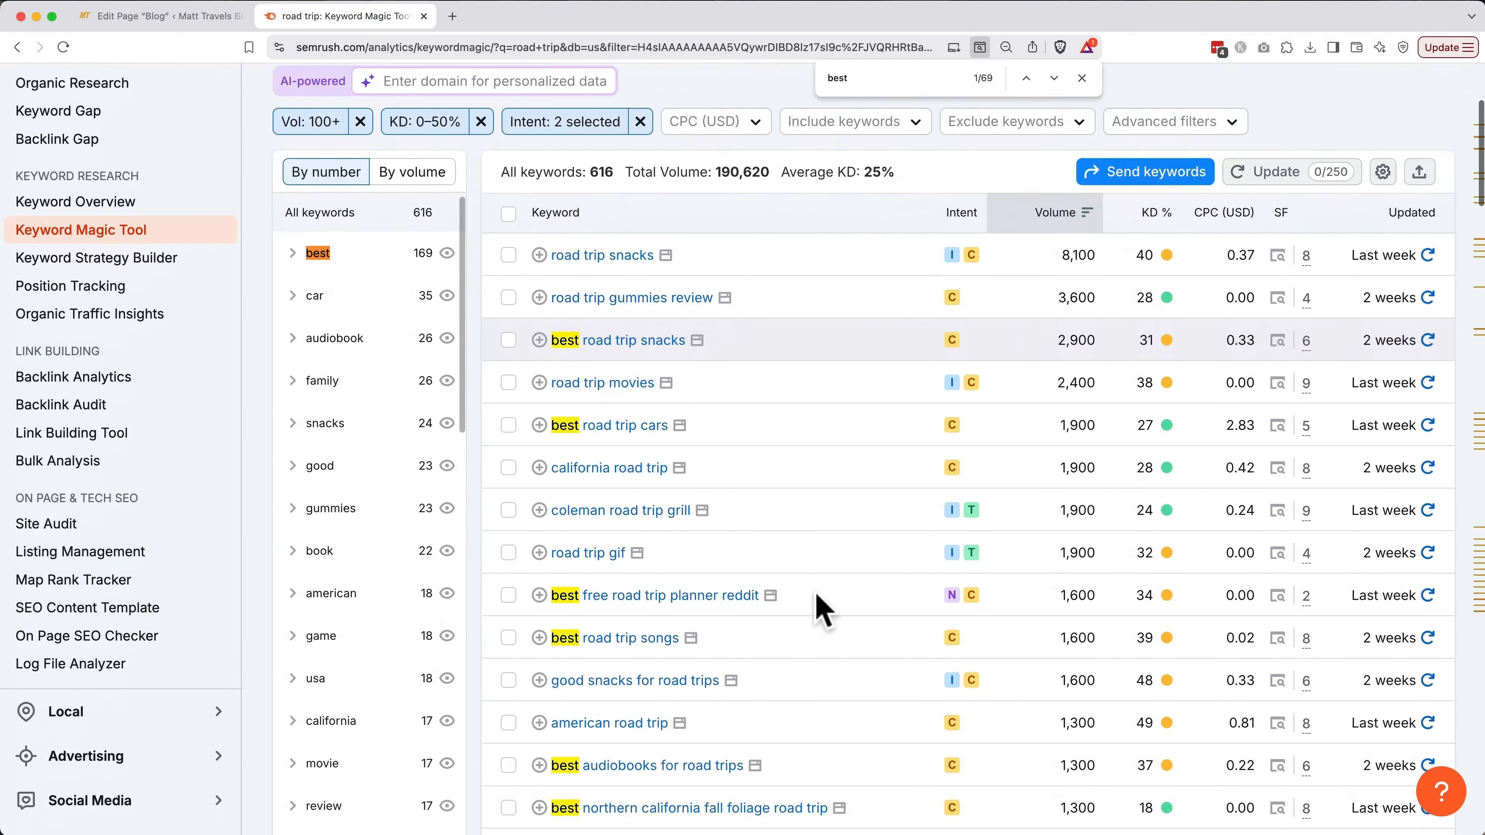
Save 'best road trip snacks' to a new 'road trip keywords' list, then add 'best road trip cars'
scroll(822, 608, "down", 5)
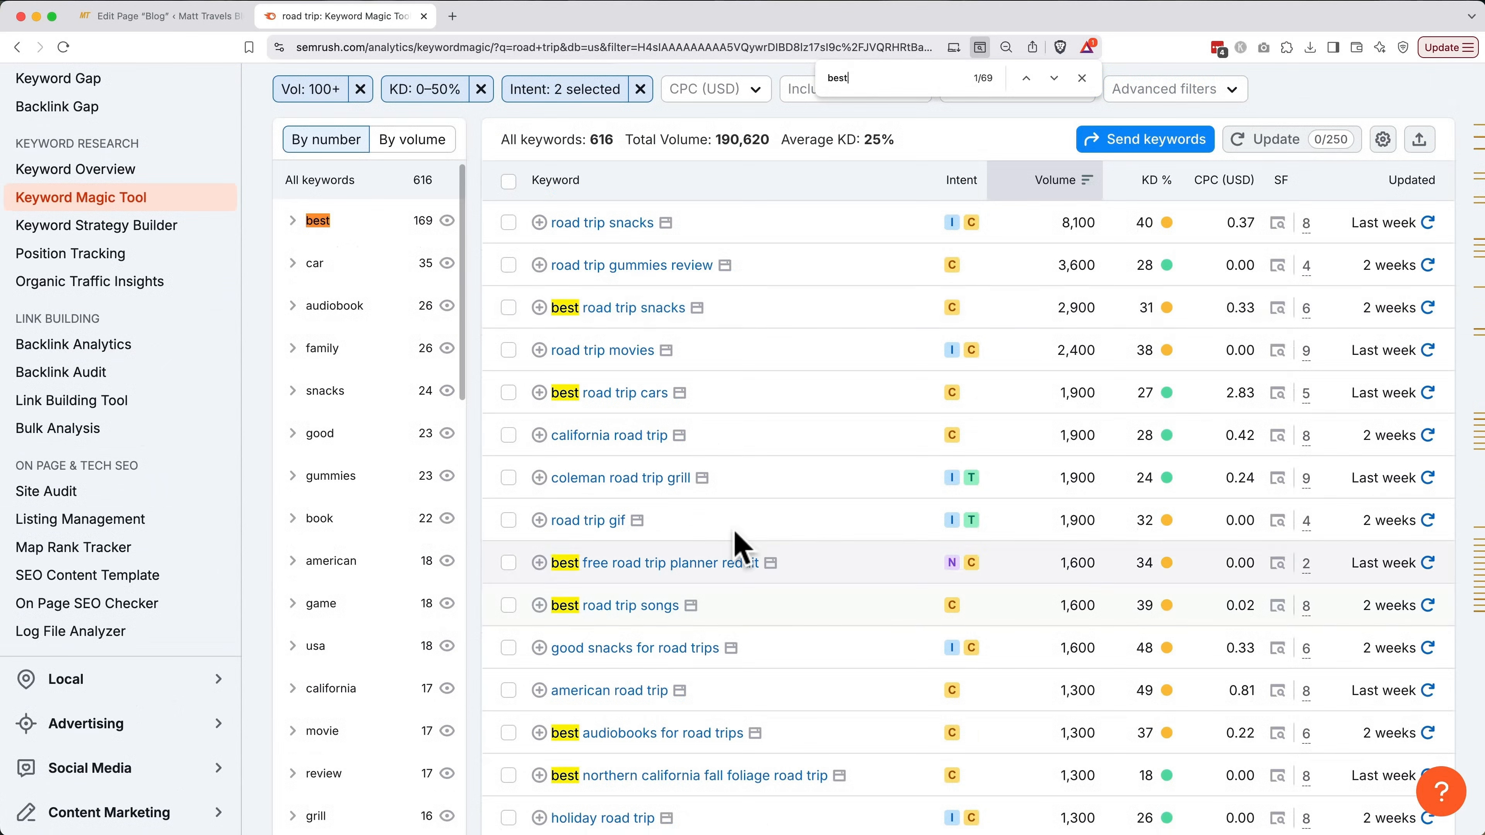
left_click(539, 307)
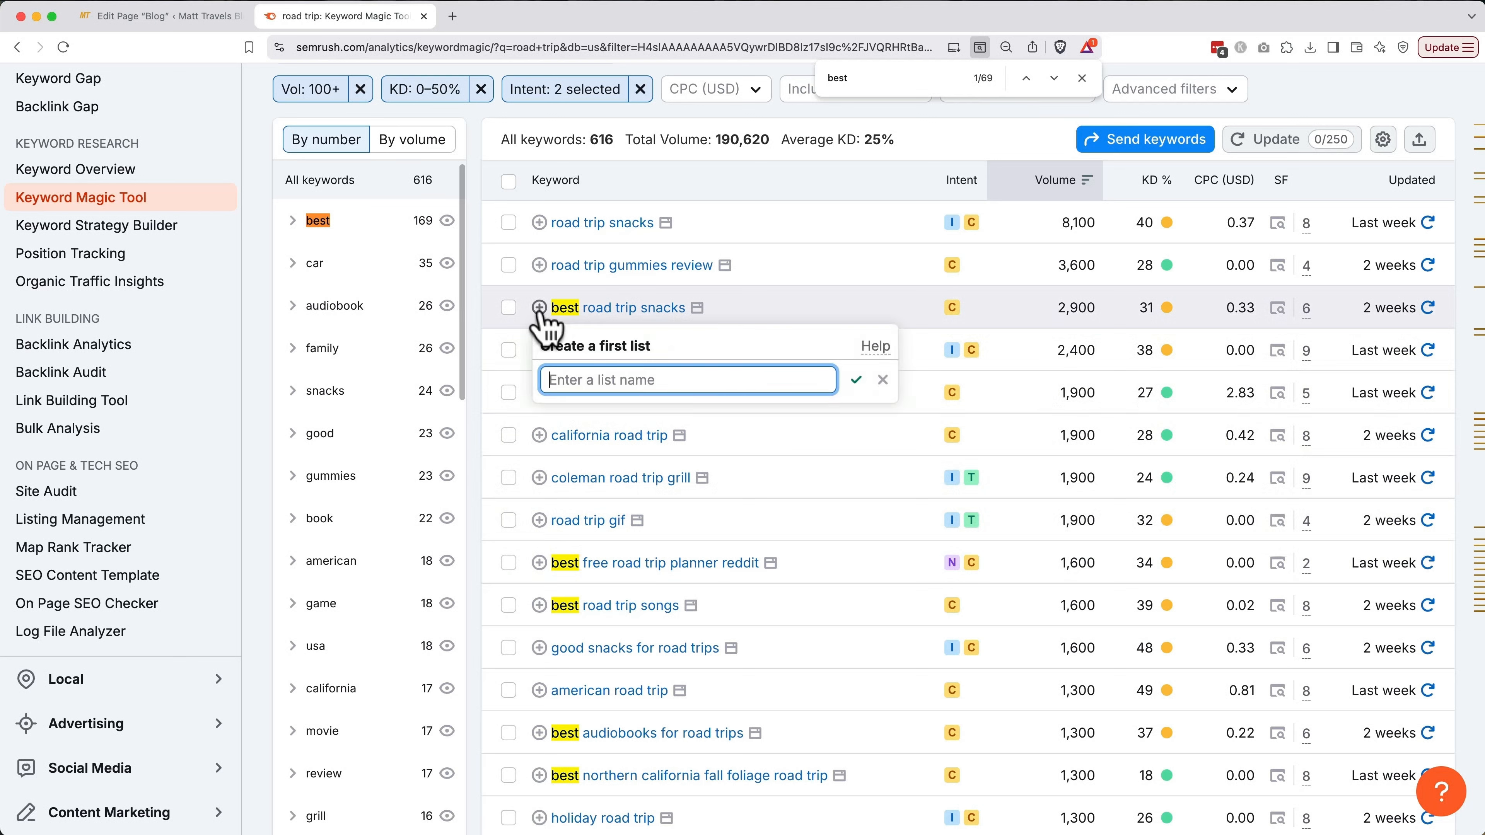
type("ro")
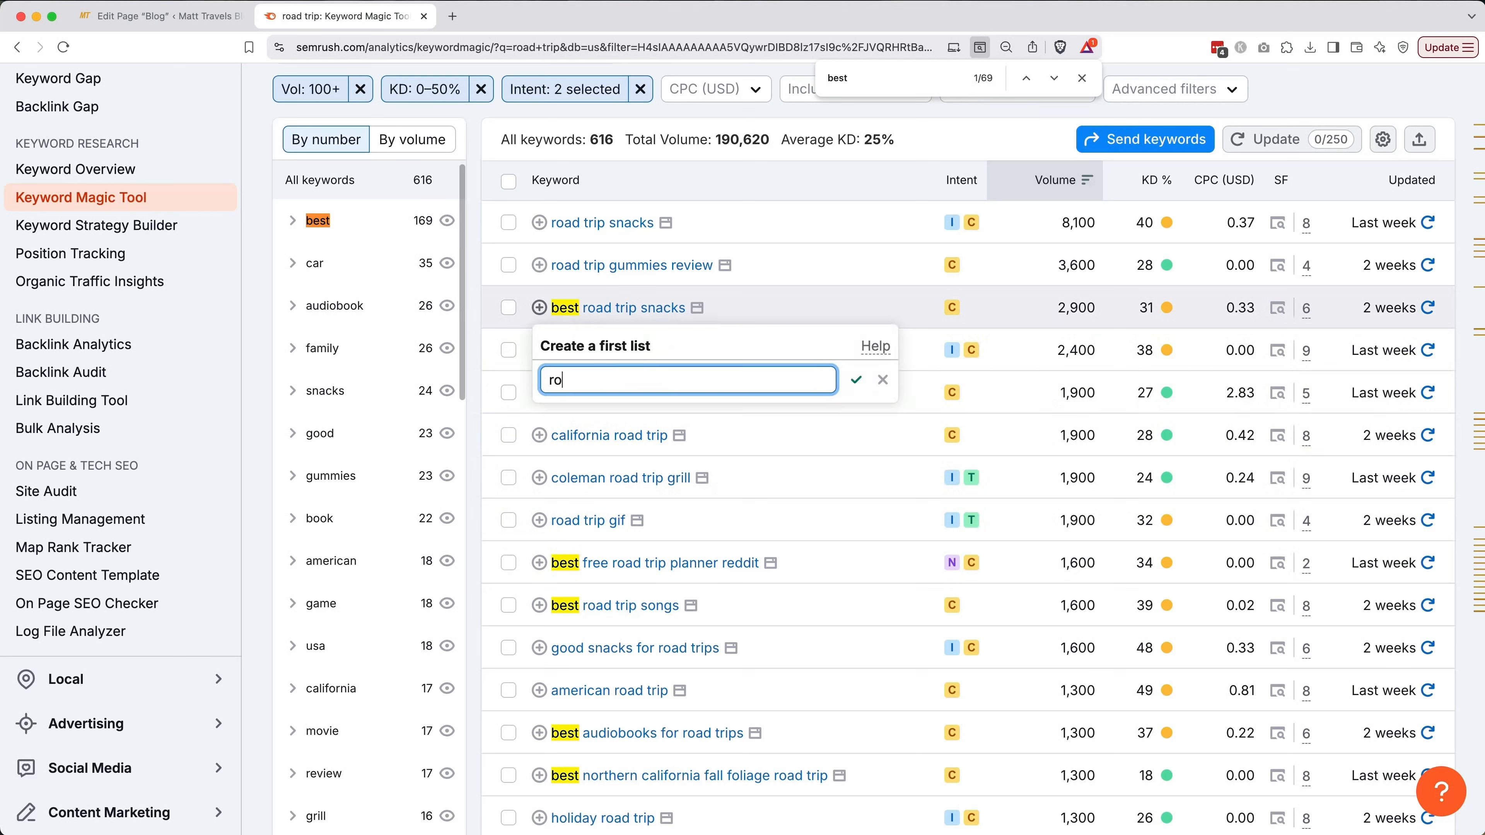
type("ad trip keywordds")
key("BackSpace")
key("BackSpace")
type("s")
key("Return")
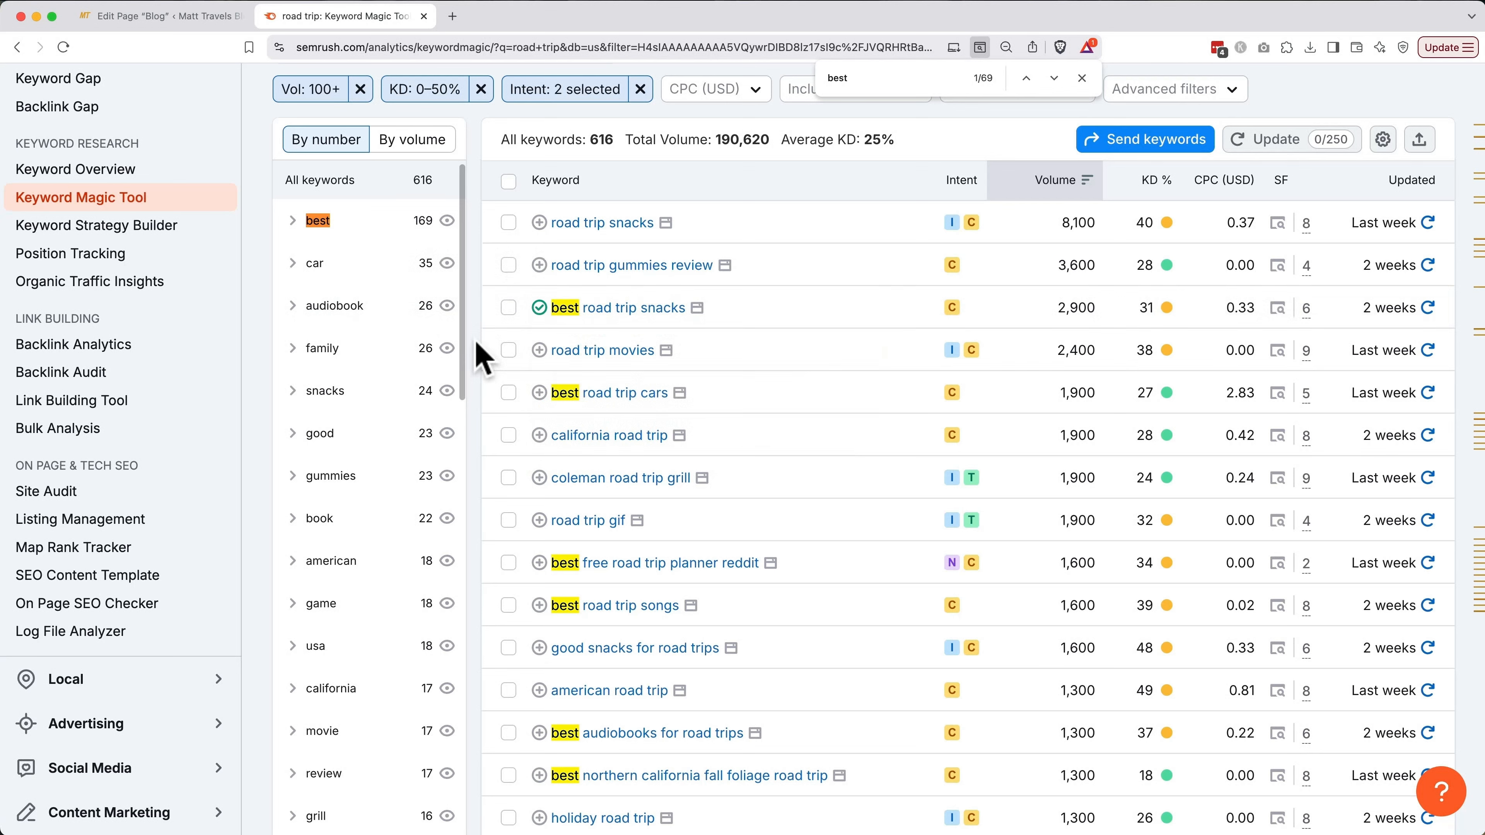
left_click(538, 392)
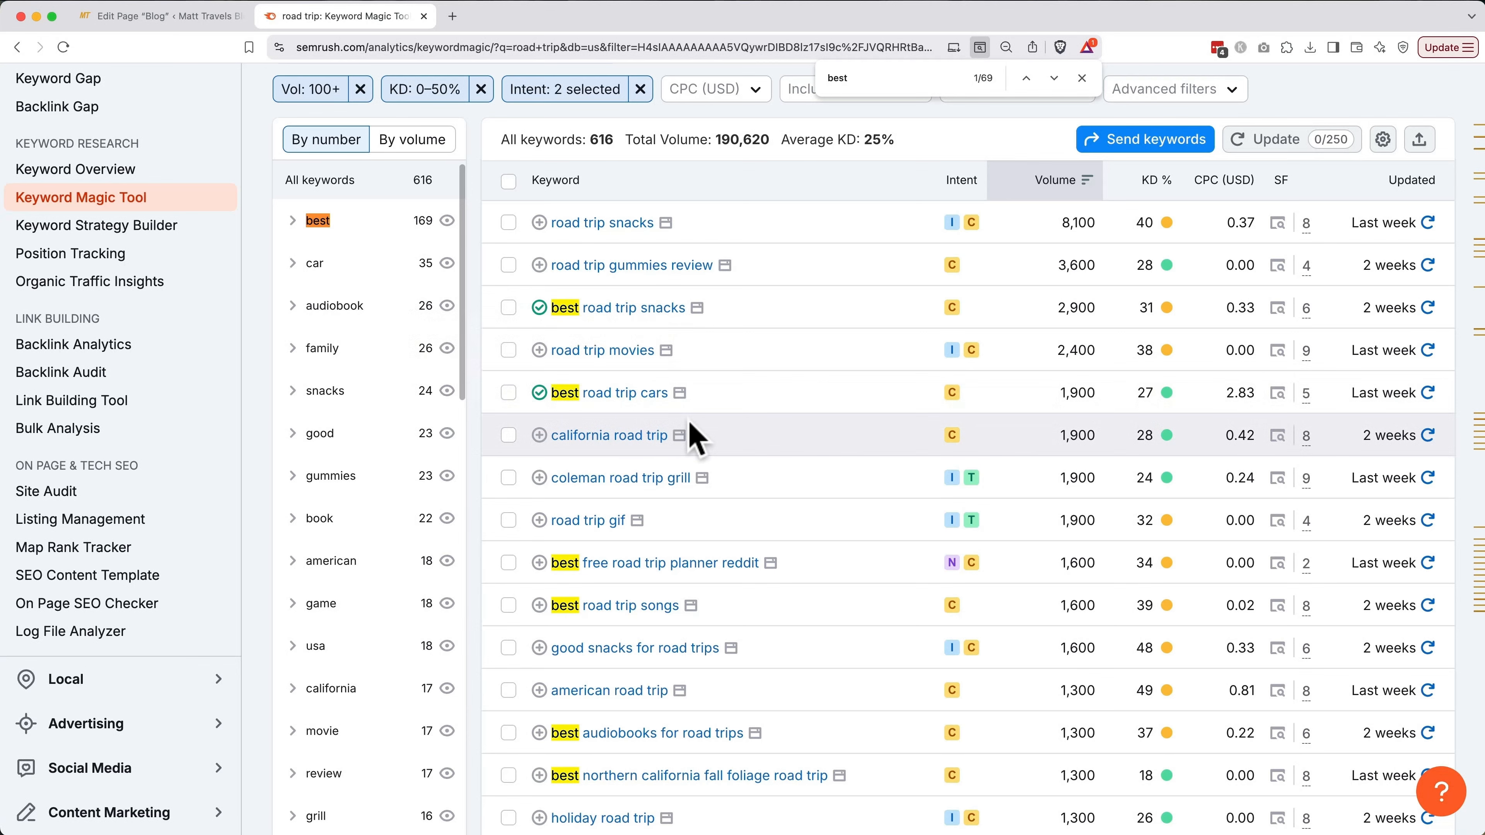
Preview the 'coleman road trip grill' keyword overview in a new tab, then close it
left_click(635, 480)
scroll(637, 485, "down", 10)
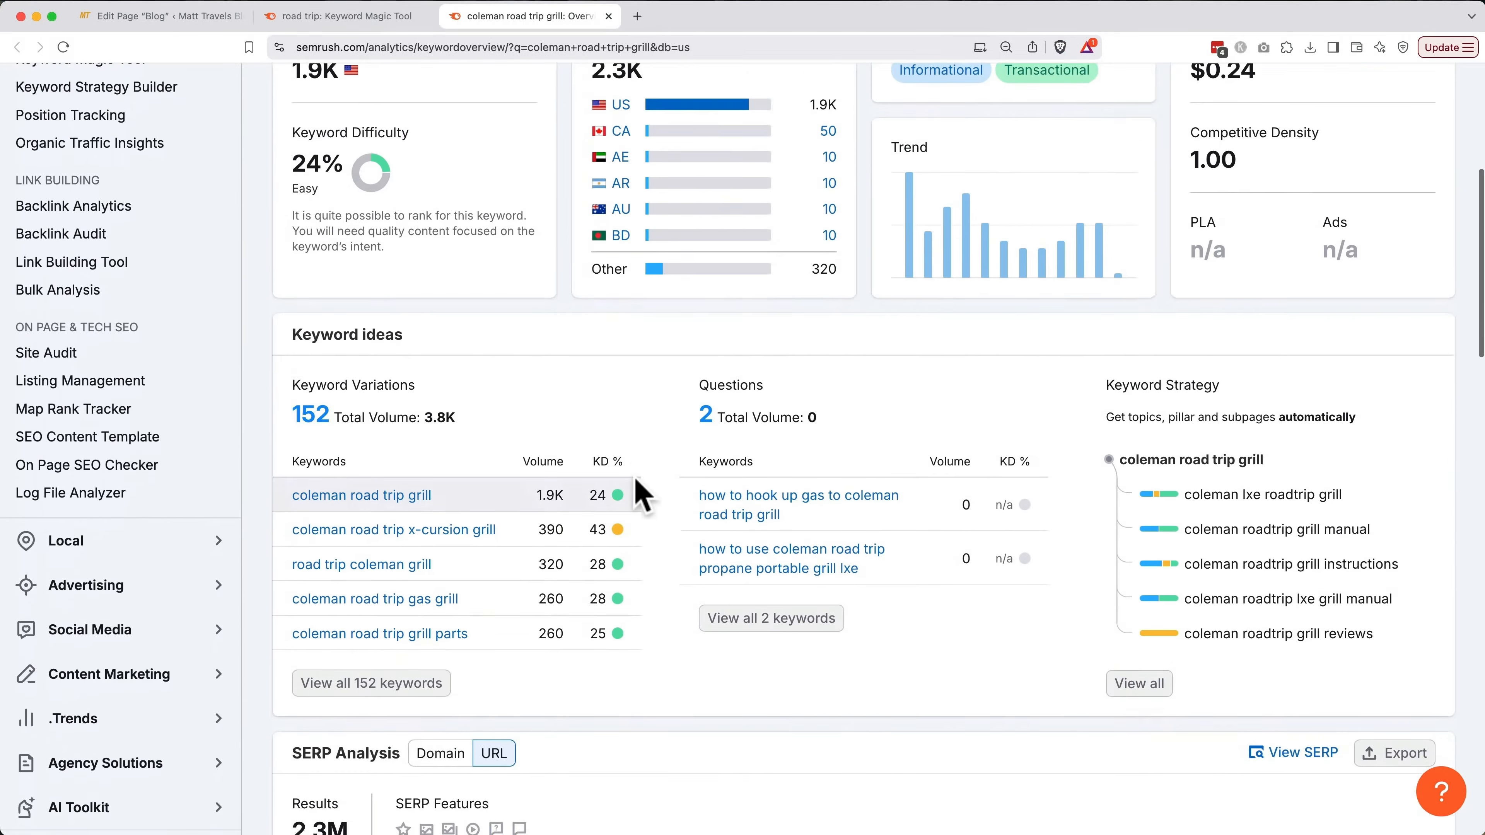
scroll(642, 494, "down", 1)
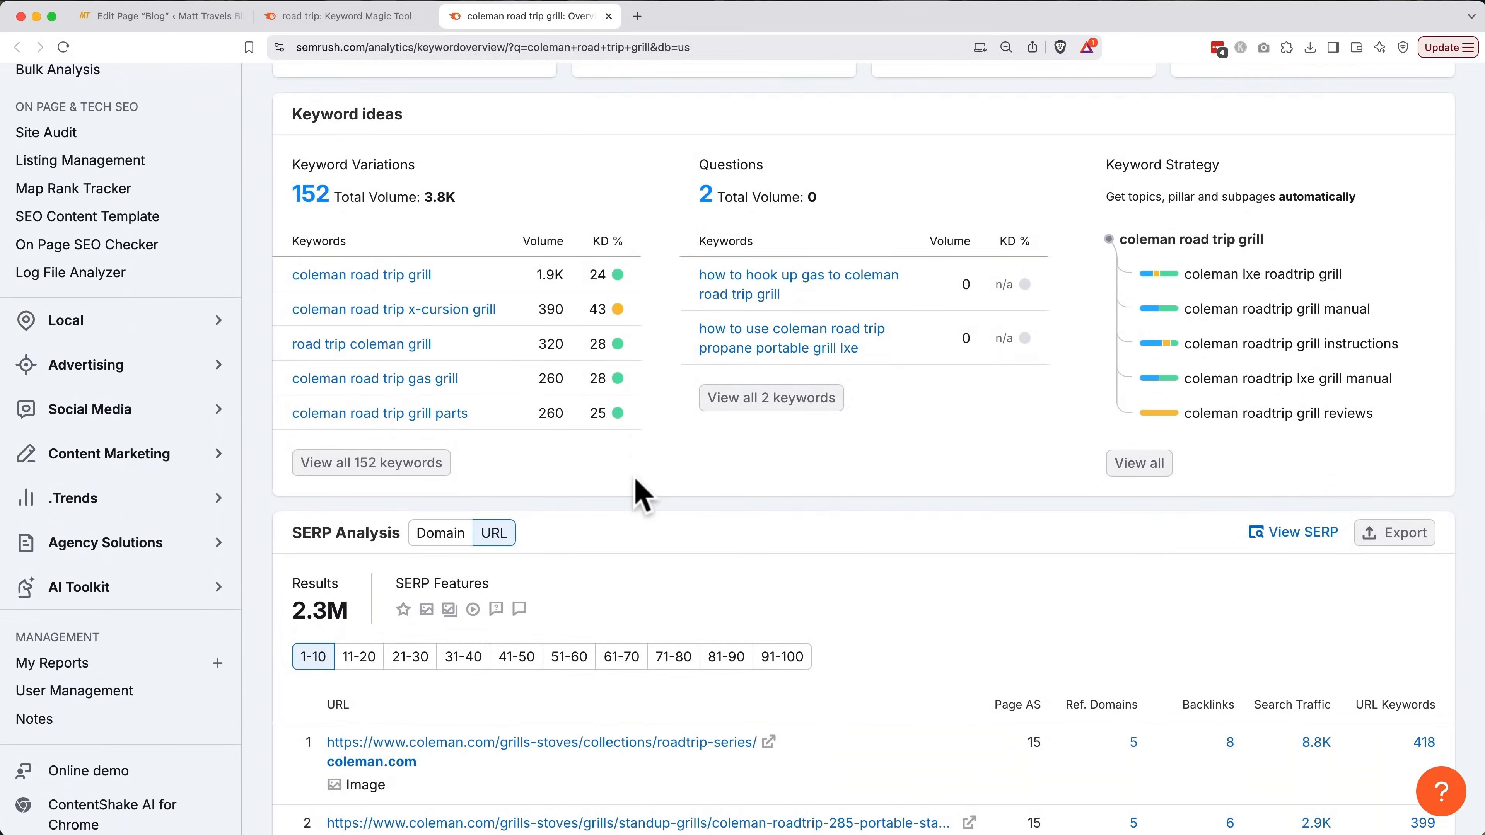
key("super+w")
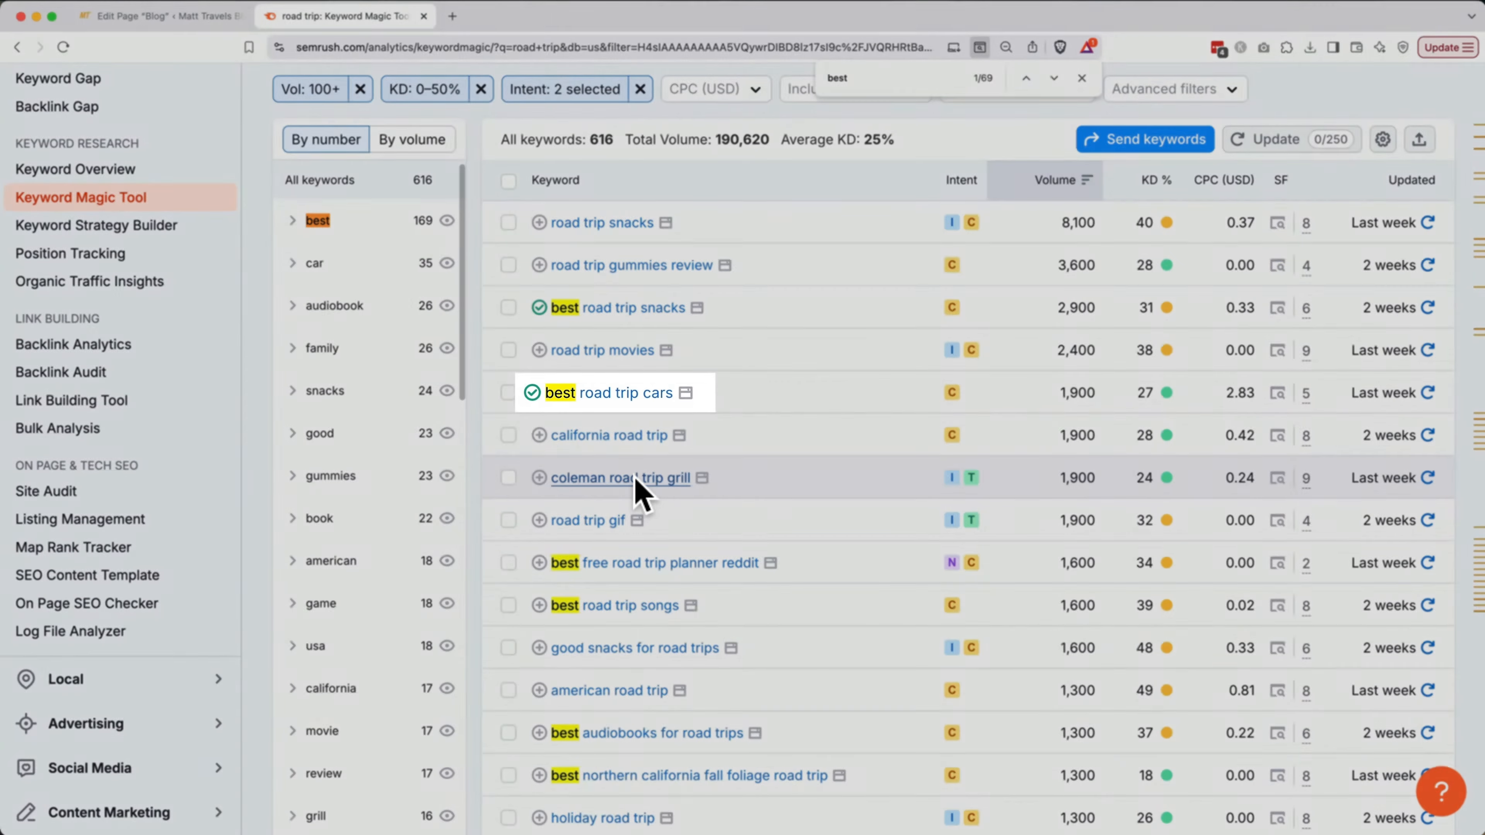
Find 'best road trip apps' and add it to the road trip keywords list
scroll(641, 494, "down", 5)
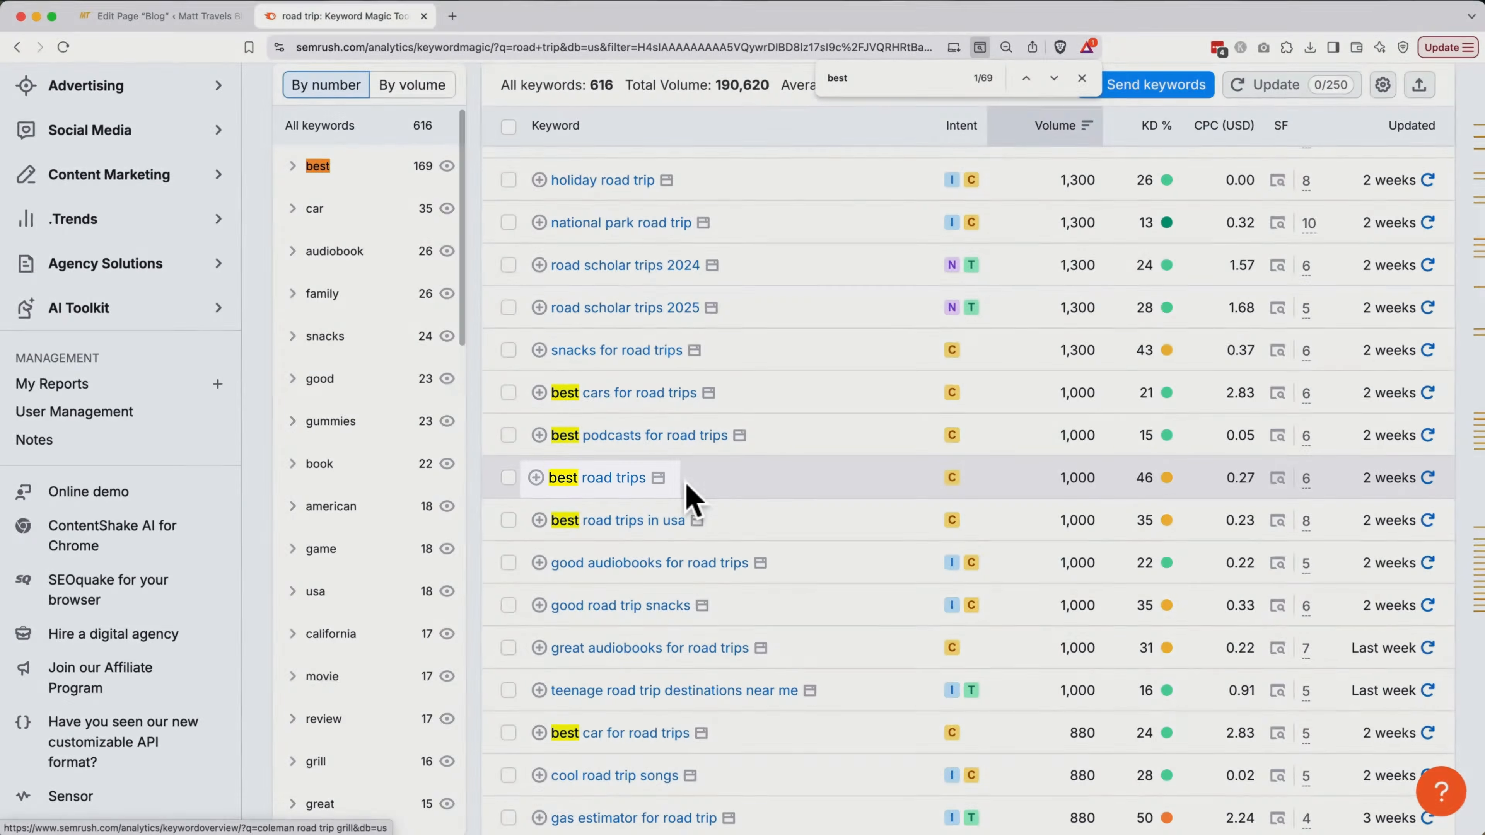
scroll(686, 491, "down", 5)
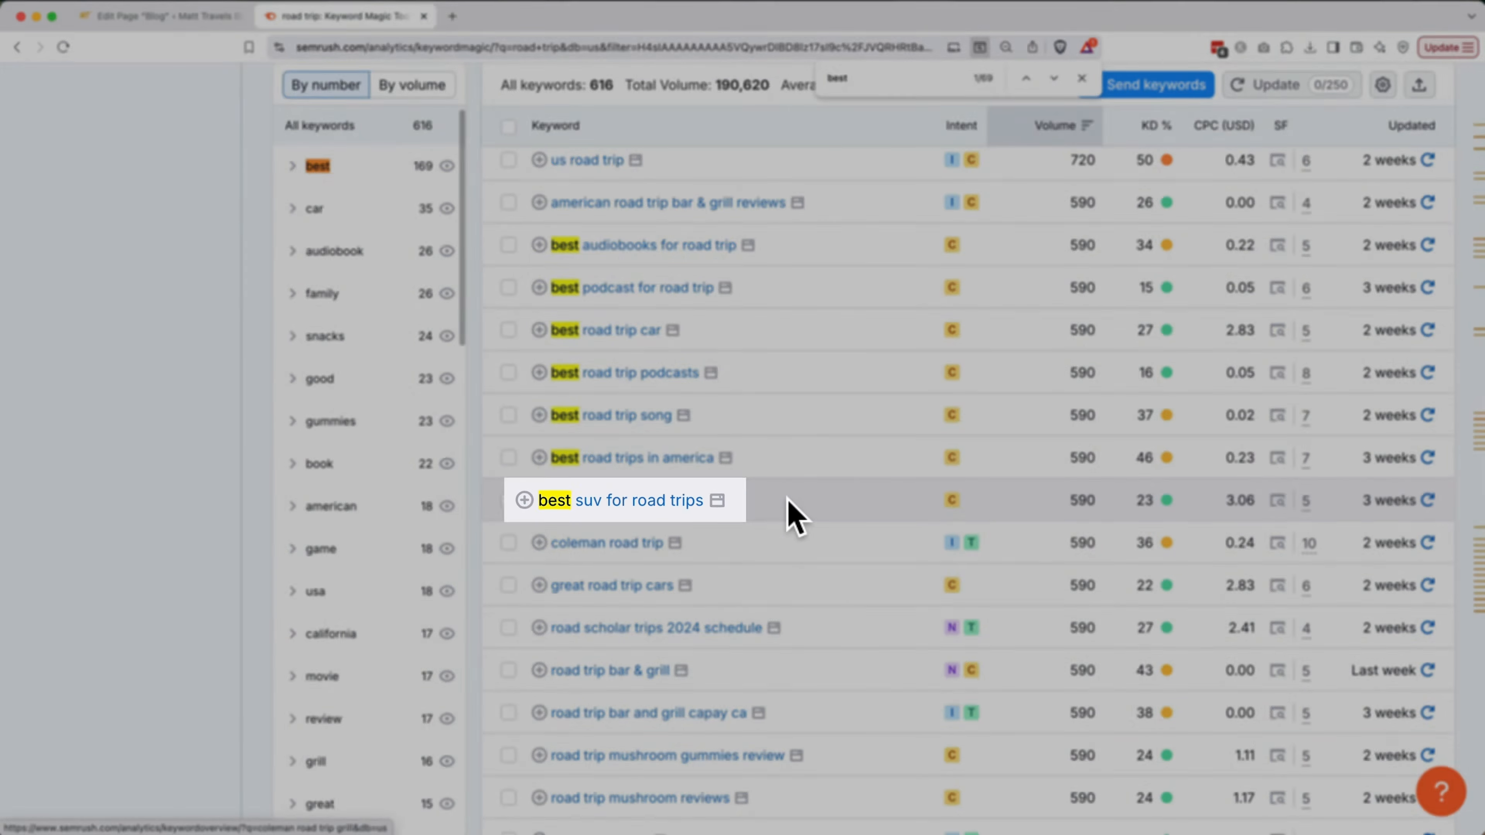
key("Return")
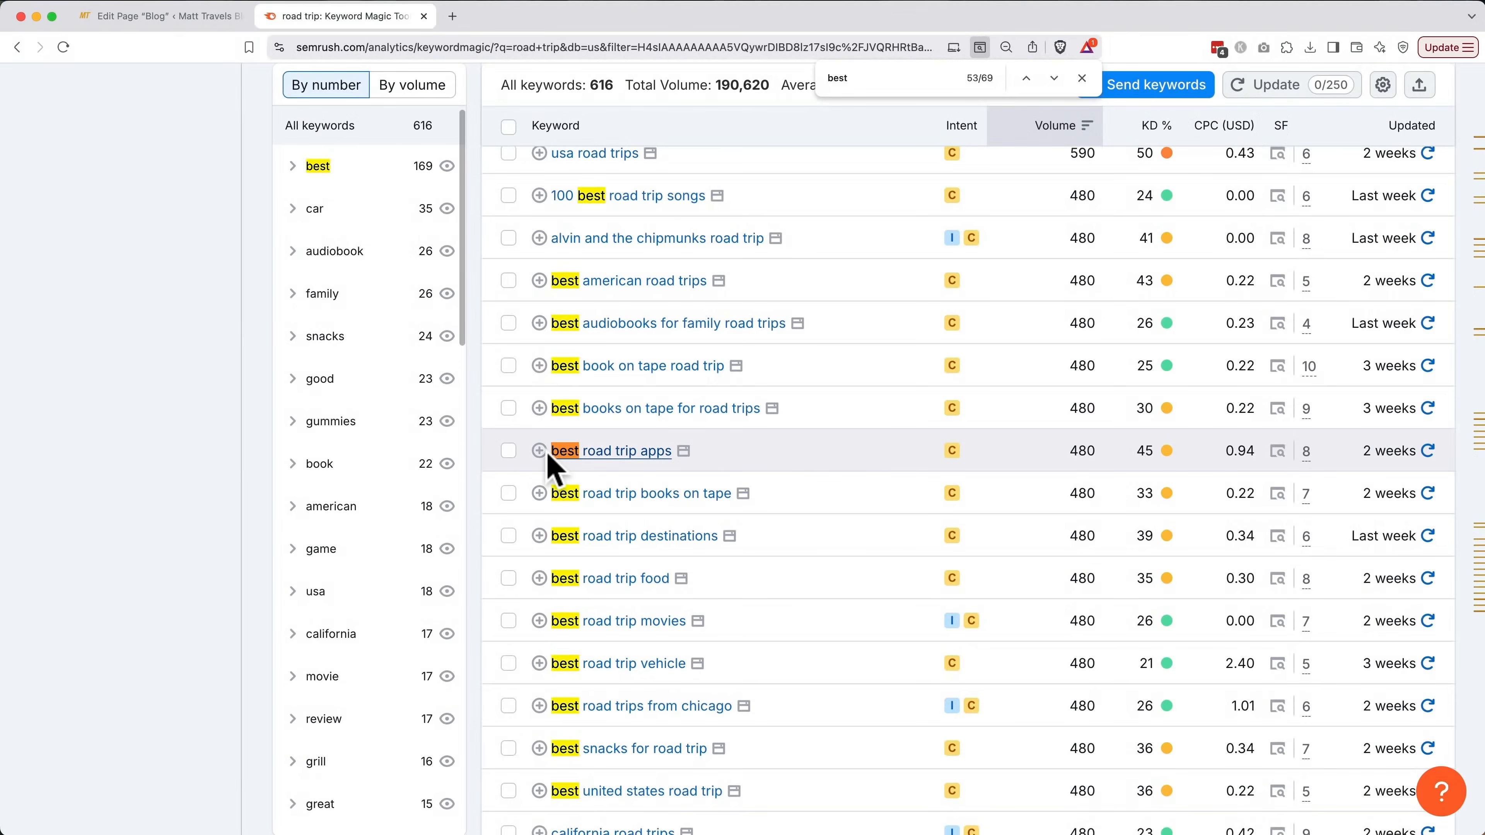
left_click(539, 450)
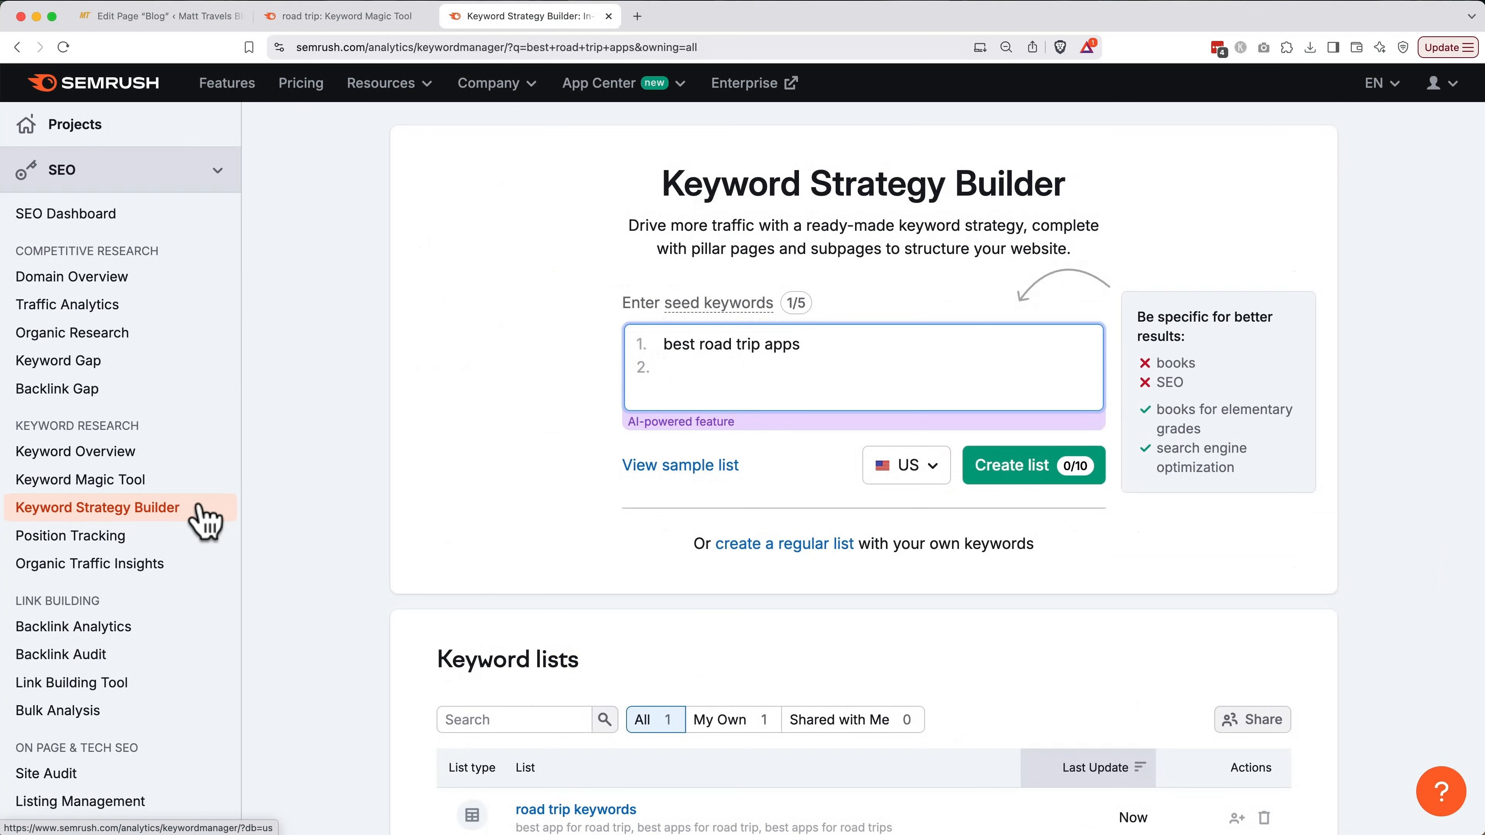
Open the road trip keywords list and sort its 16 keywords by volume, largest first
scroll(554, 537, "down", 3)
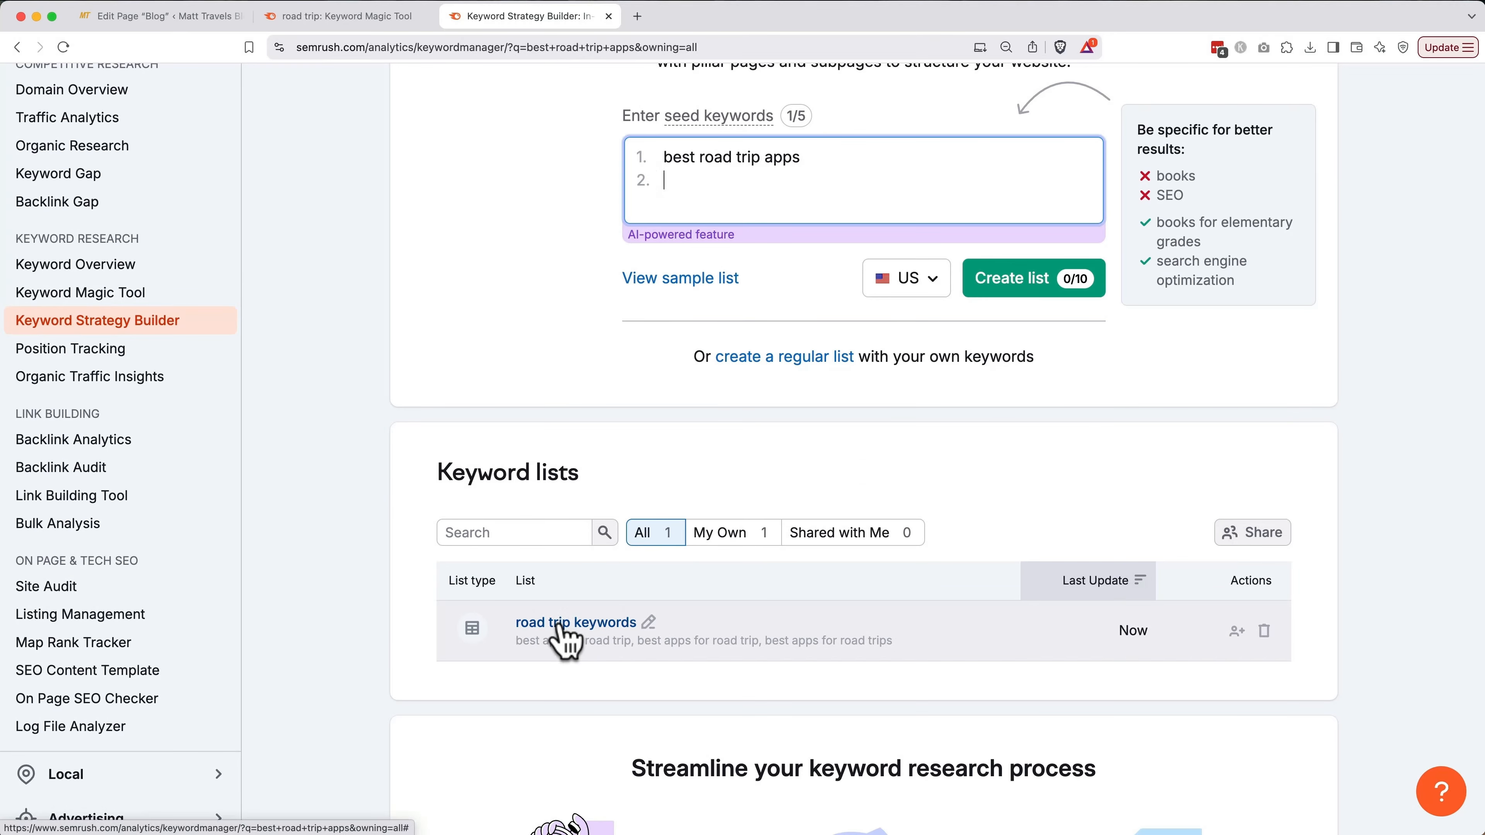
left_click(559, 623)
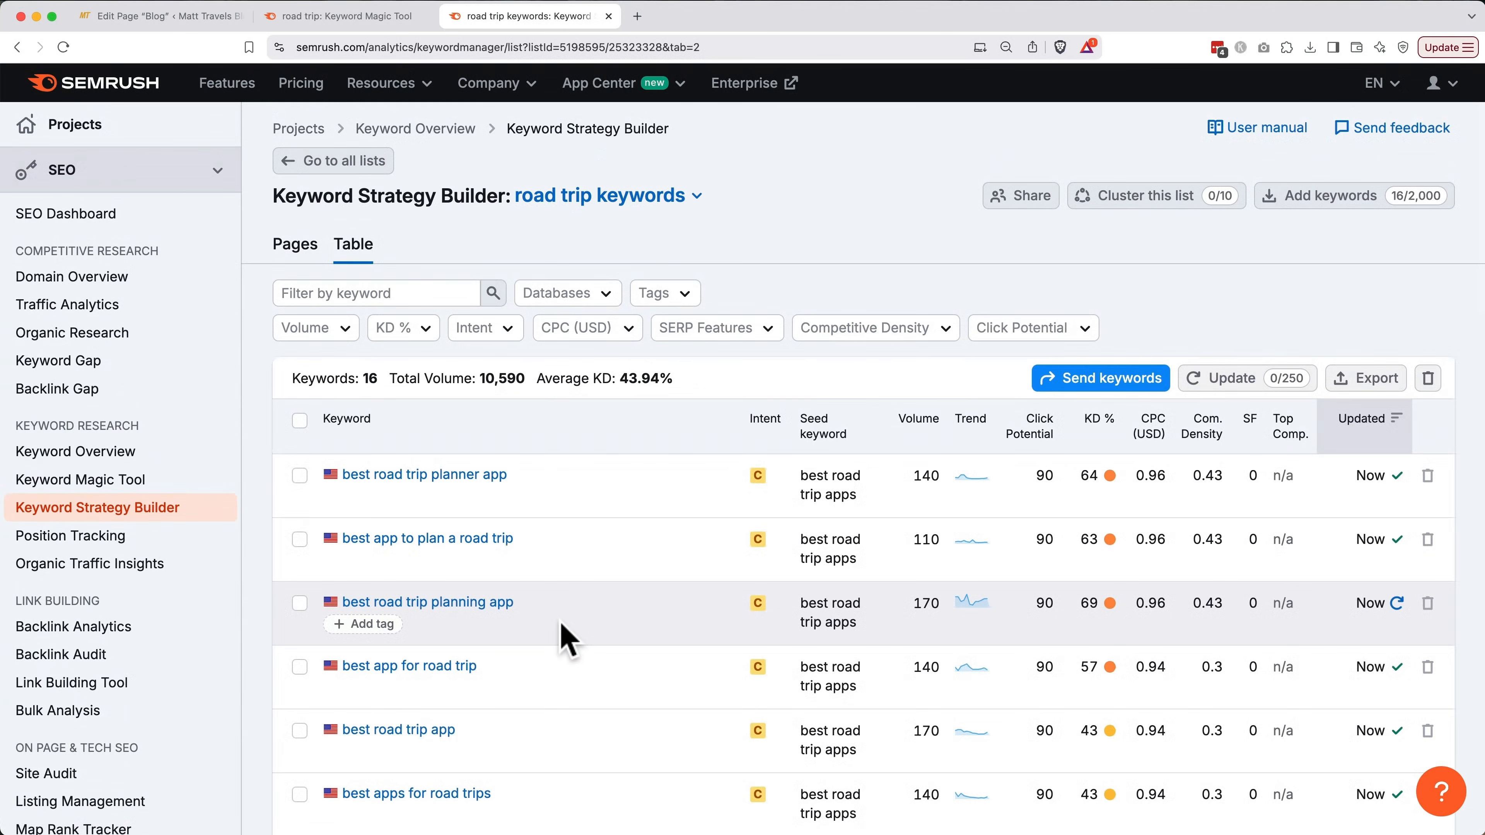
left_click(922, 436)
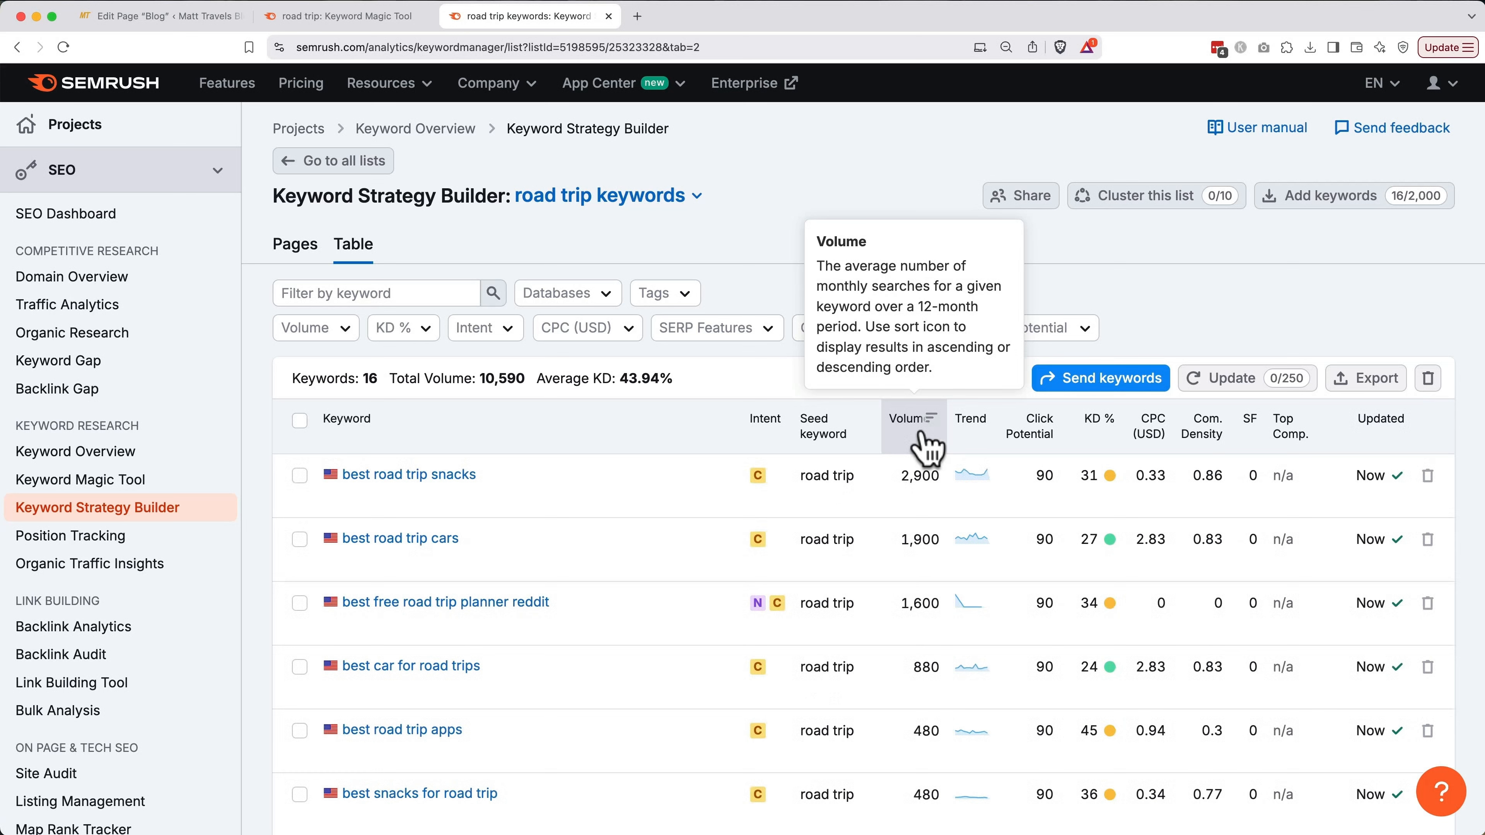
left_click(906, 429)
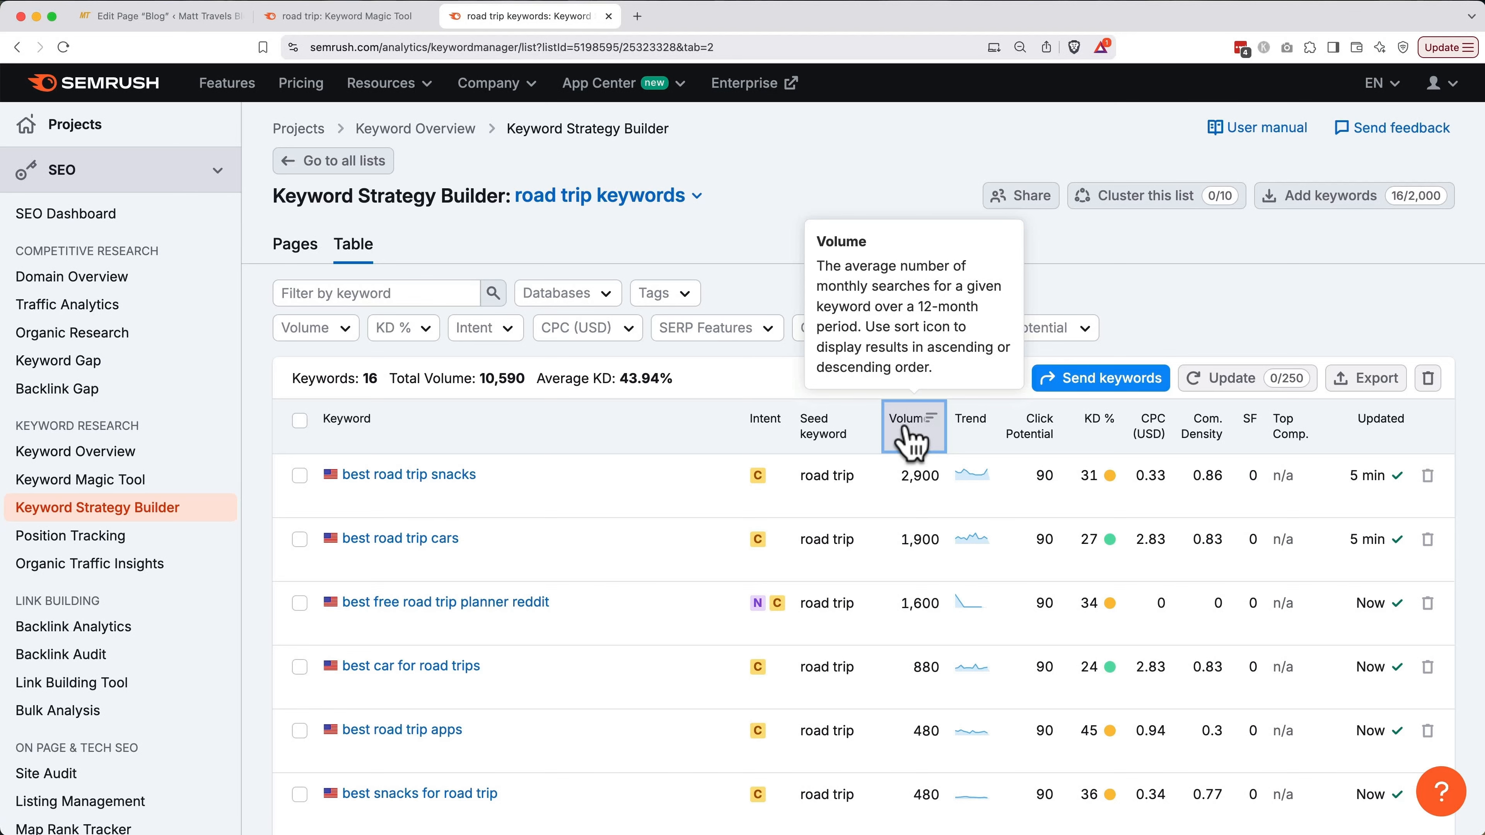
scroll(906, 429, "down", 3)
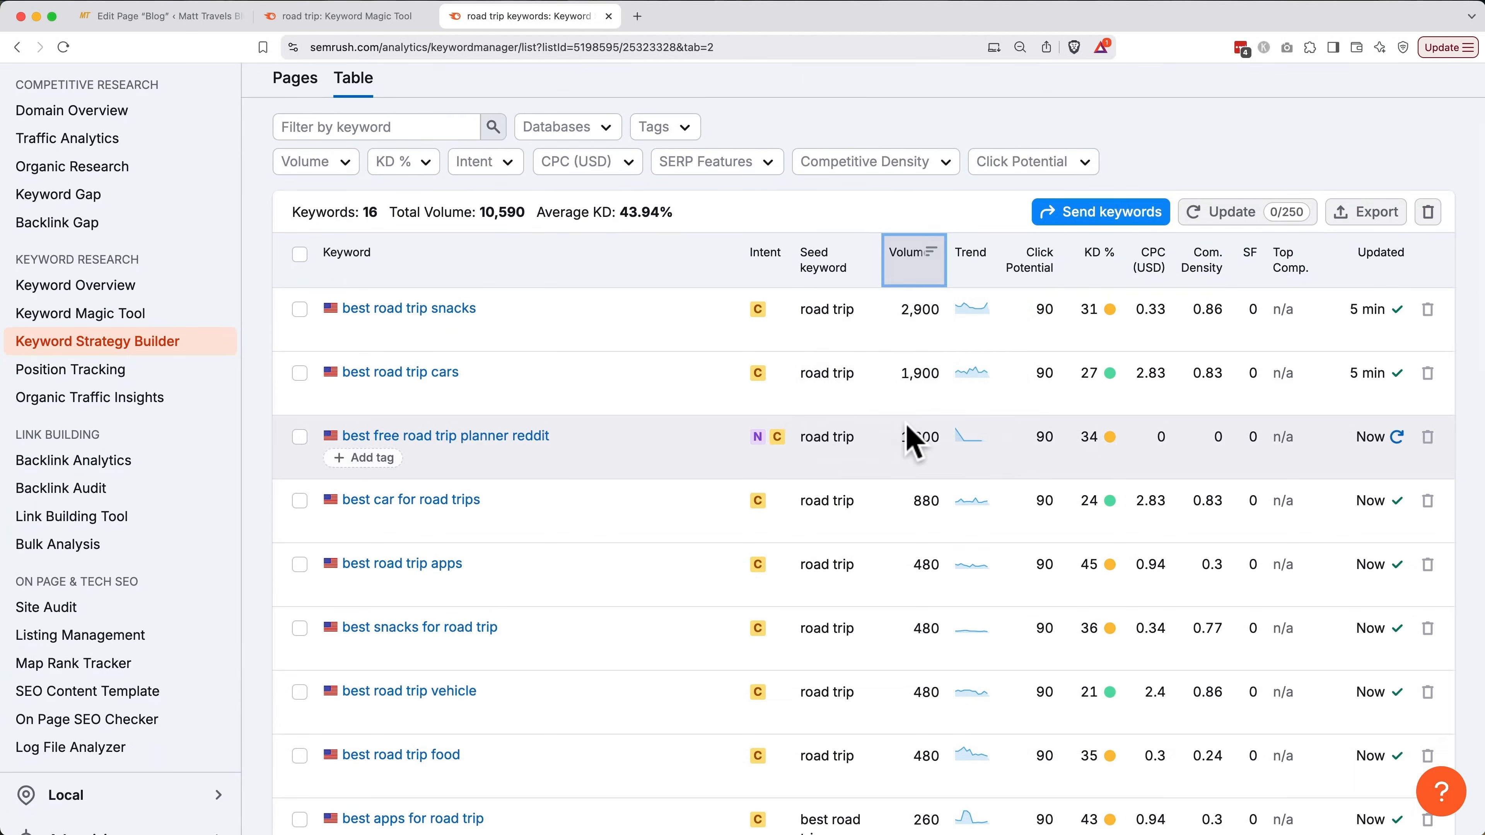
scroll(907, 427, "down", 1)
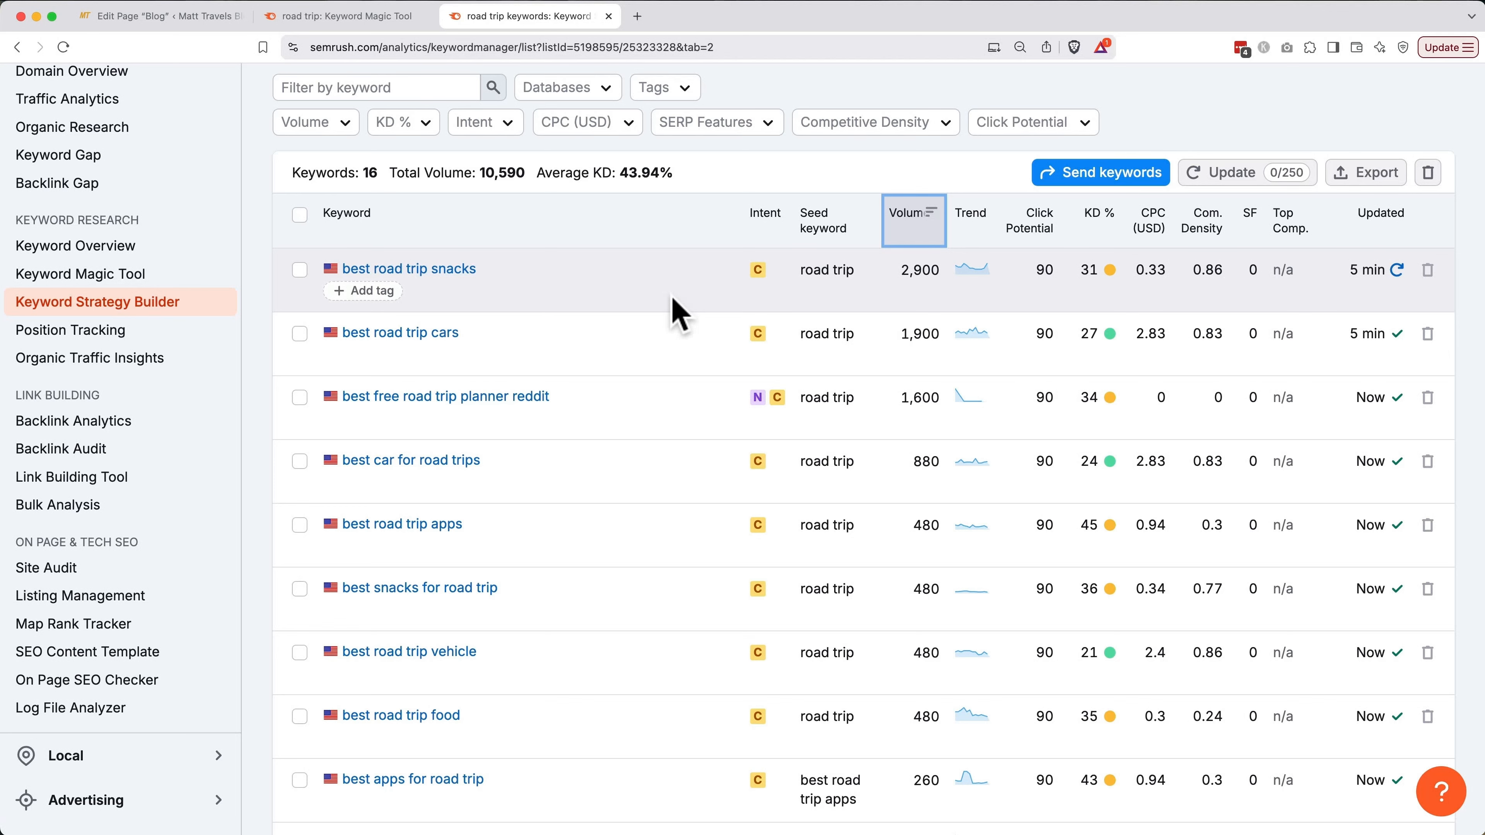
Search Google for 'best road trip apps' in a new tab
key("super+t")
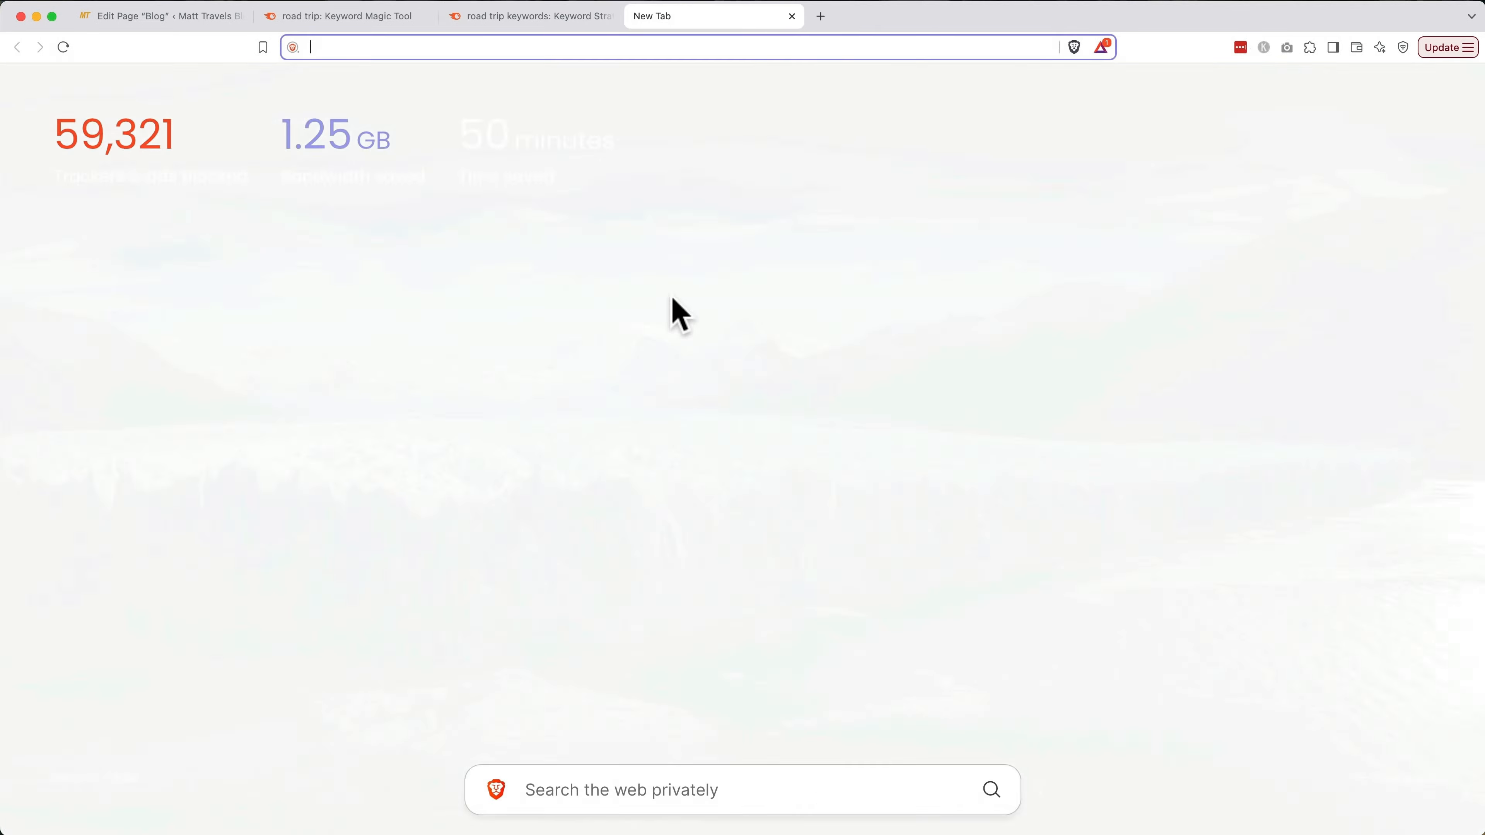
type("google.com")
key("Return")
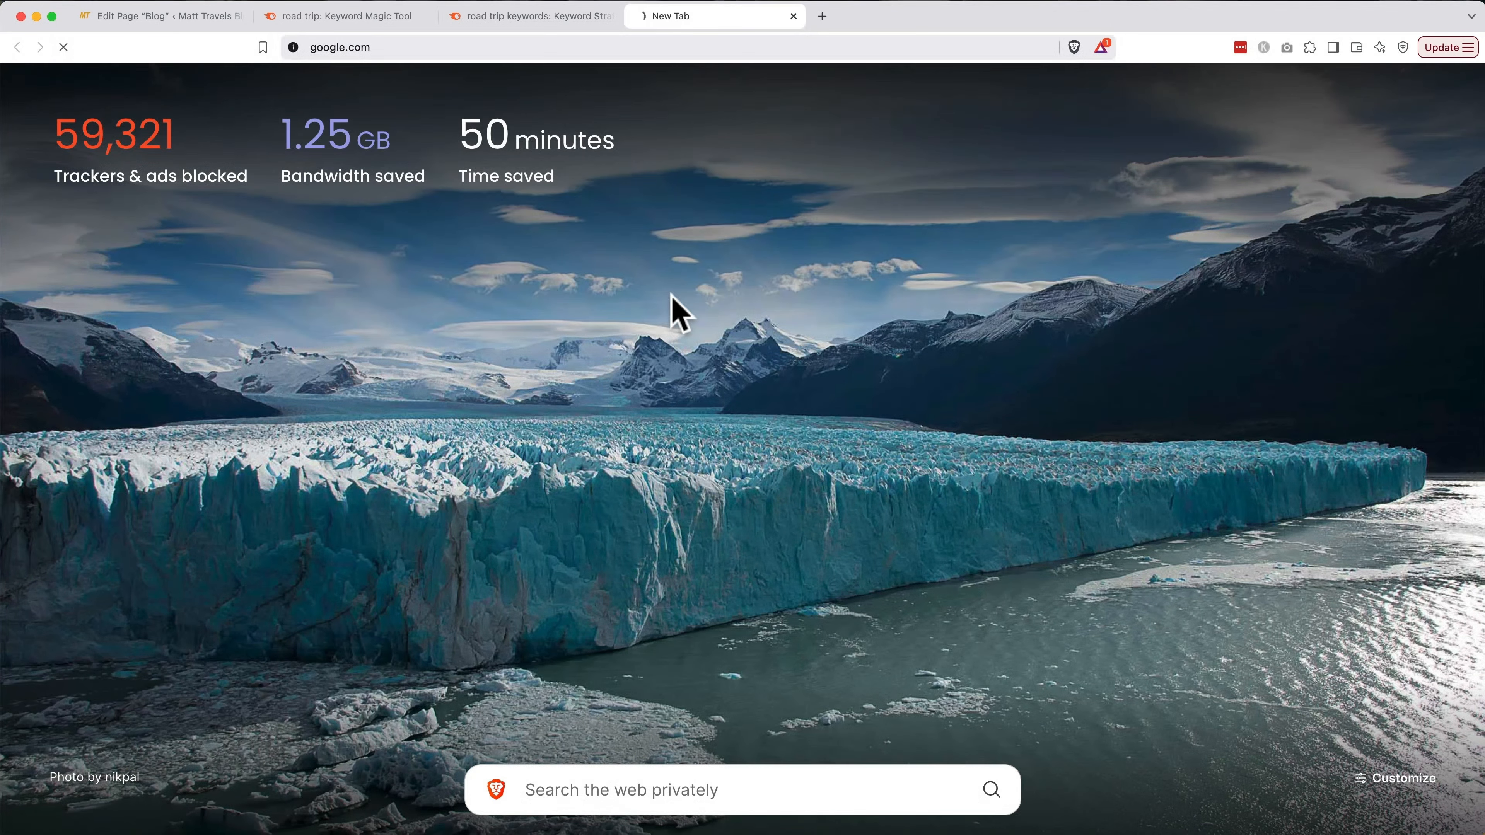
left_click(580, 368)
type("best road trip apps")
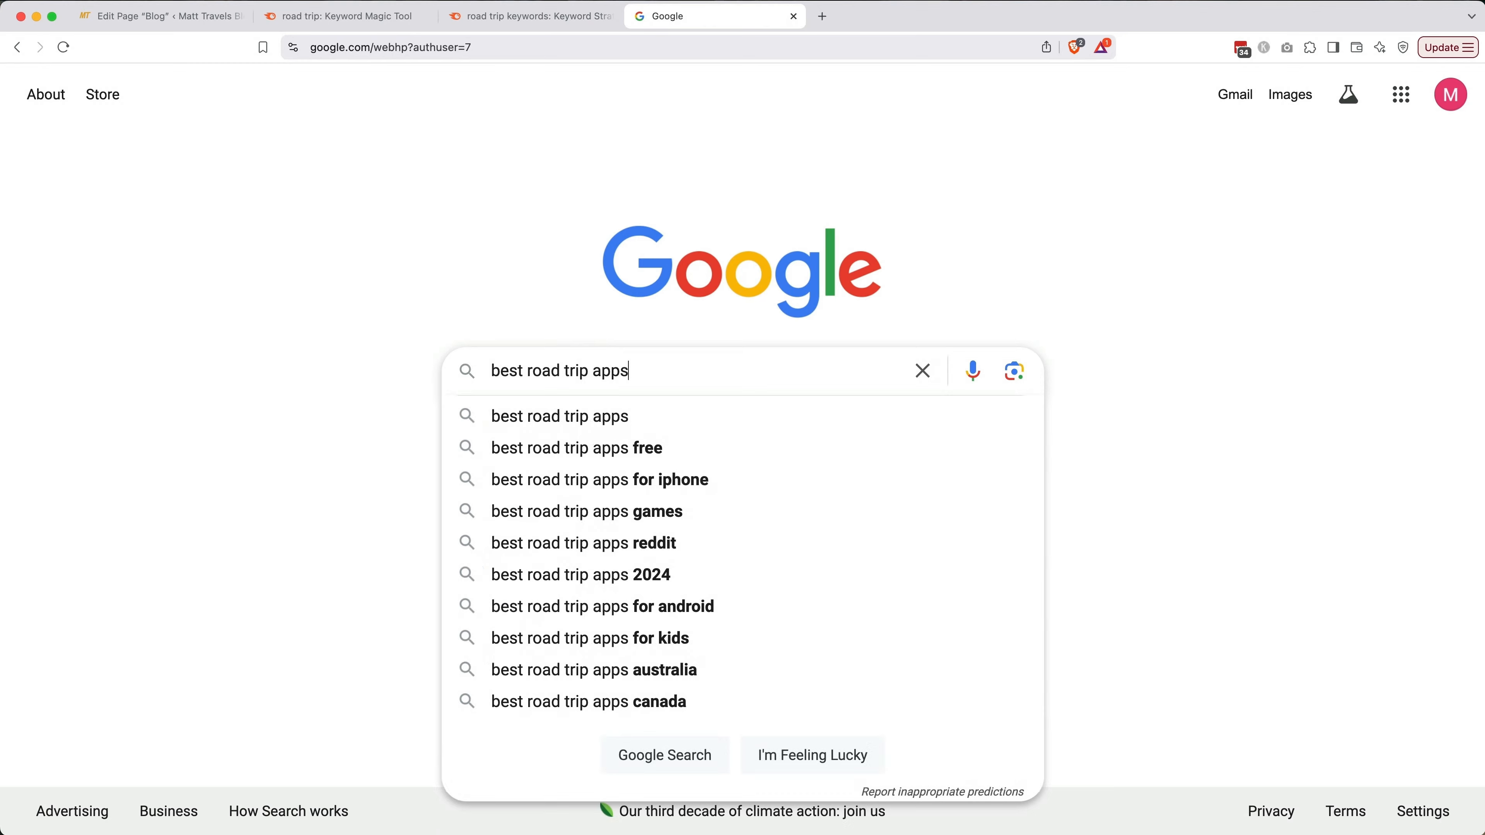
key("Return")
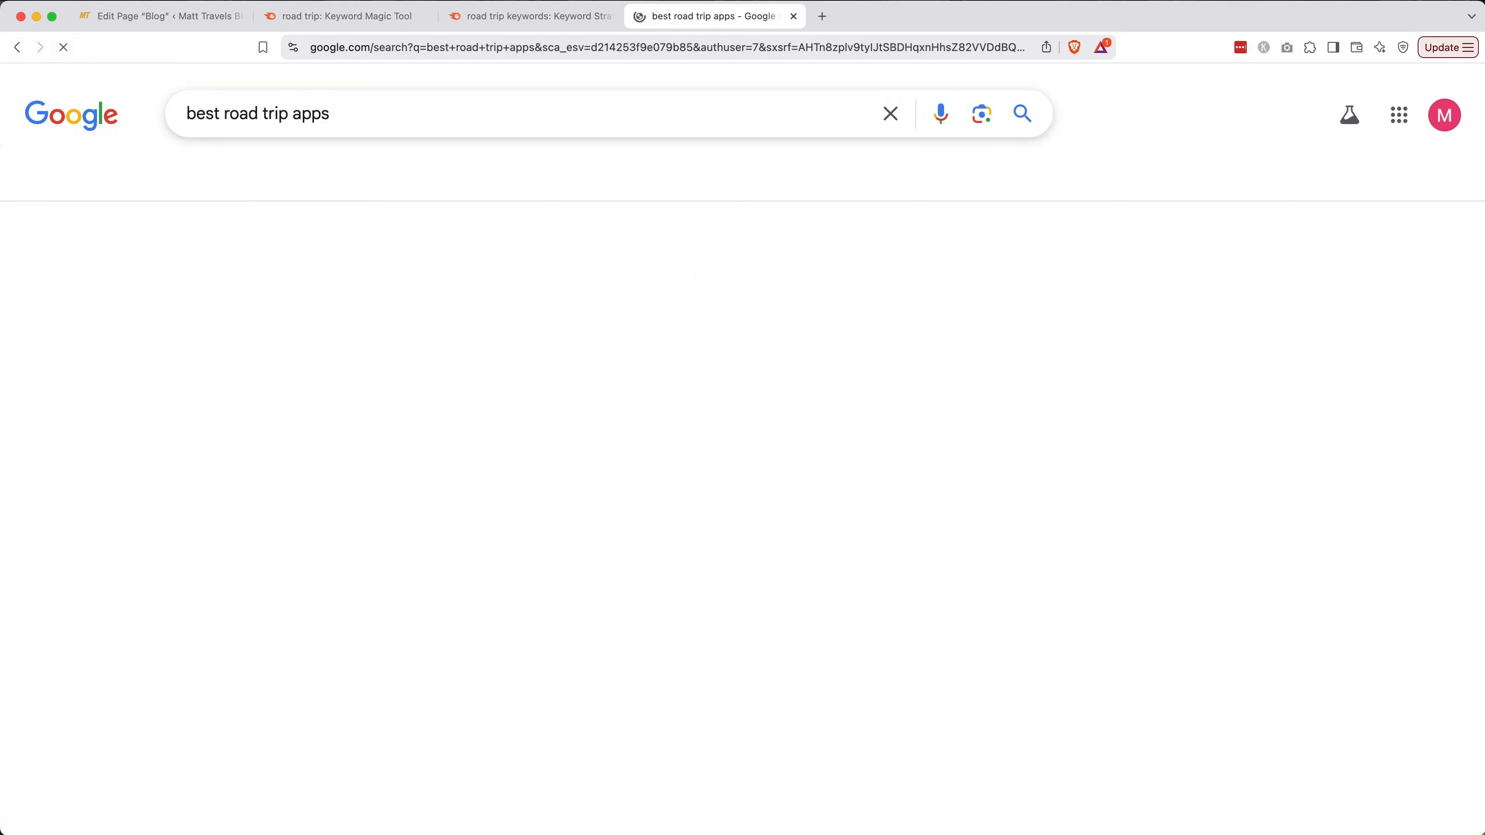
Open the '12 Best Apps for a USA Road Trip' article and follow its Roadtrippers link
scroll(742, 450, "down", 3)
scroll(748, 324, "down", 5)
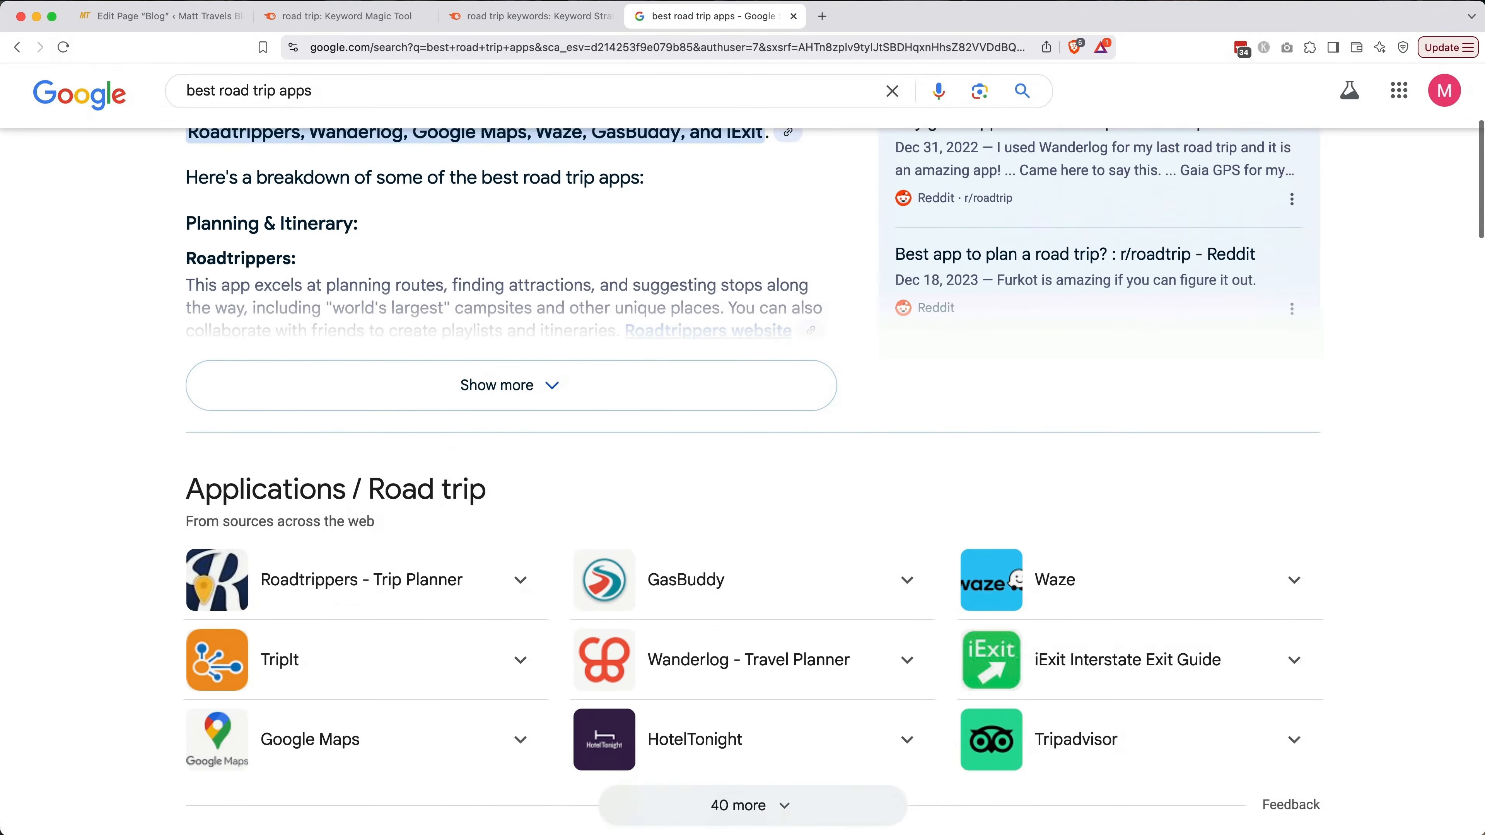
scroll(748, 362, "down", 2)
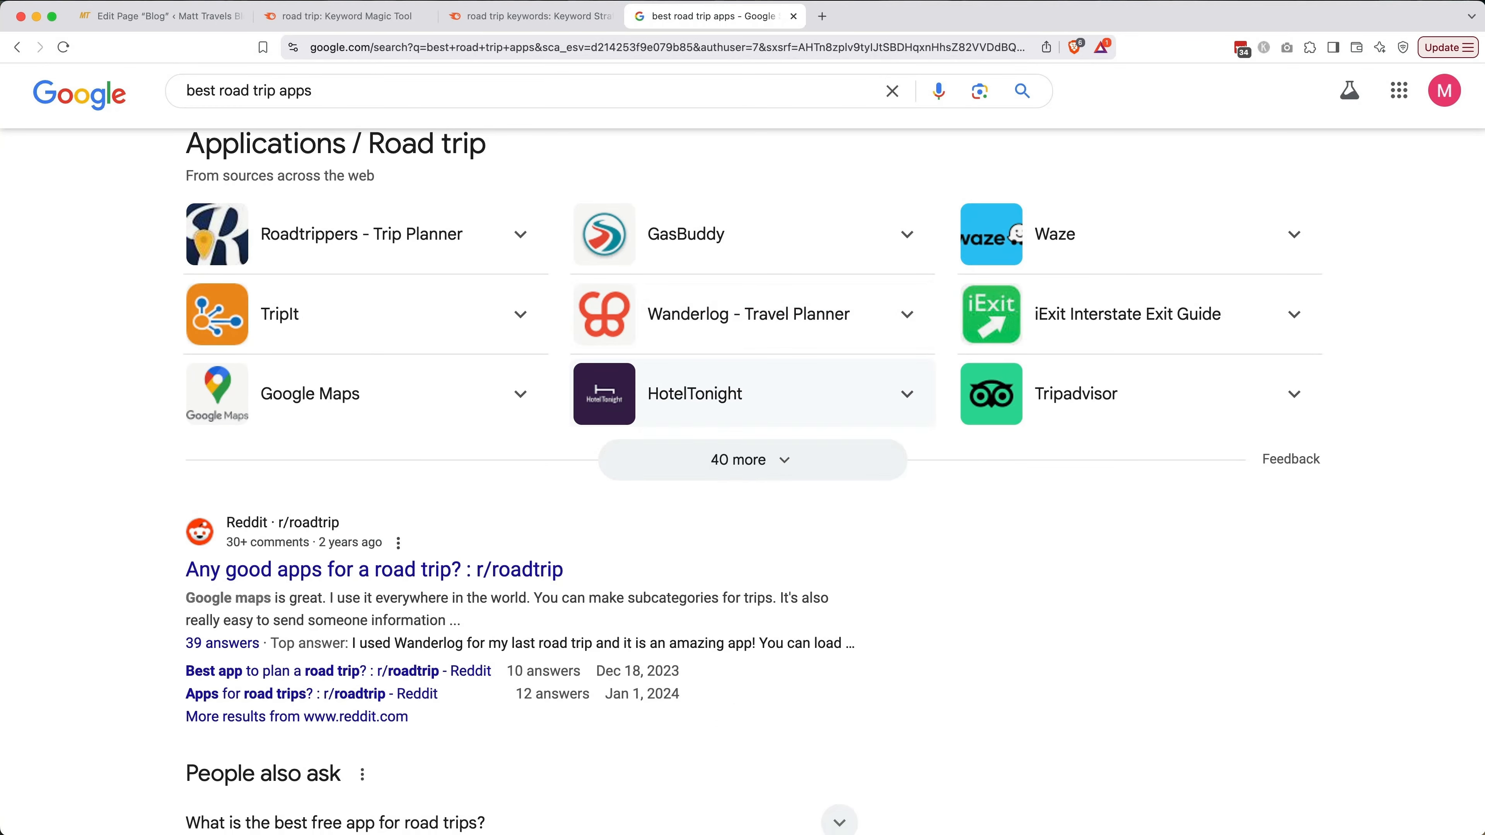
scroll(748, 404, "down", 15)
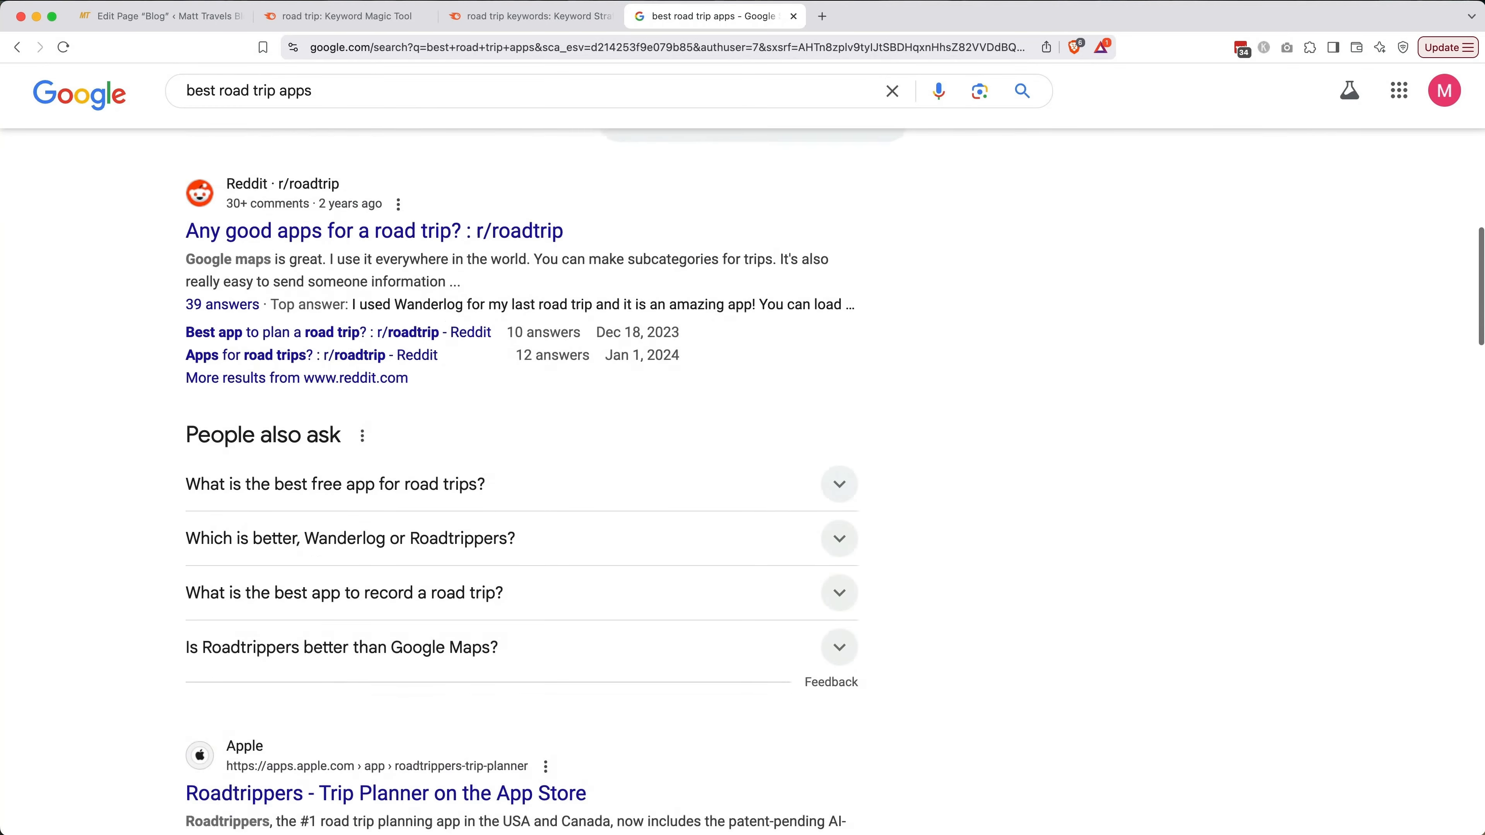
scroll(292, 409, "down", 1)
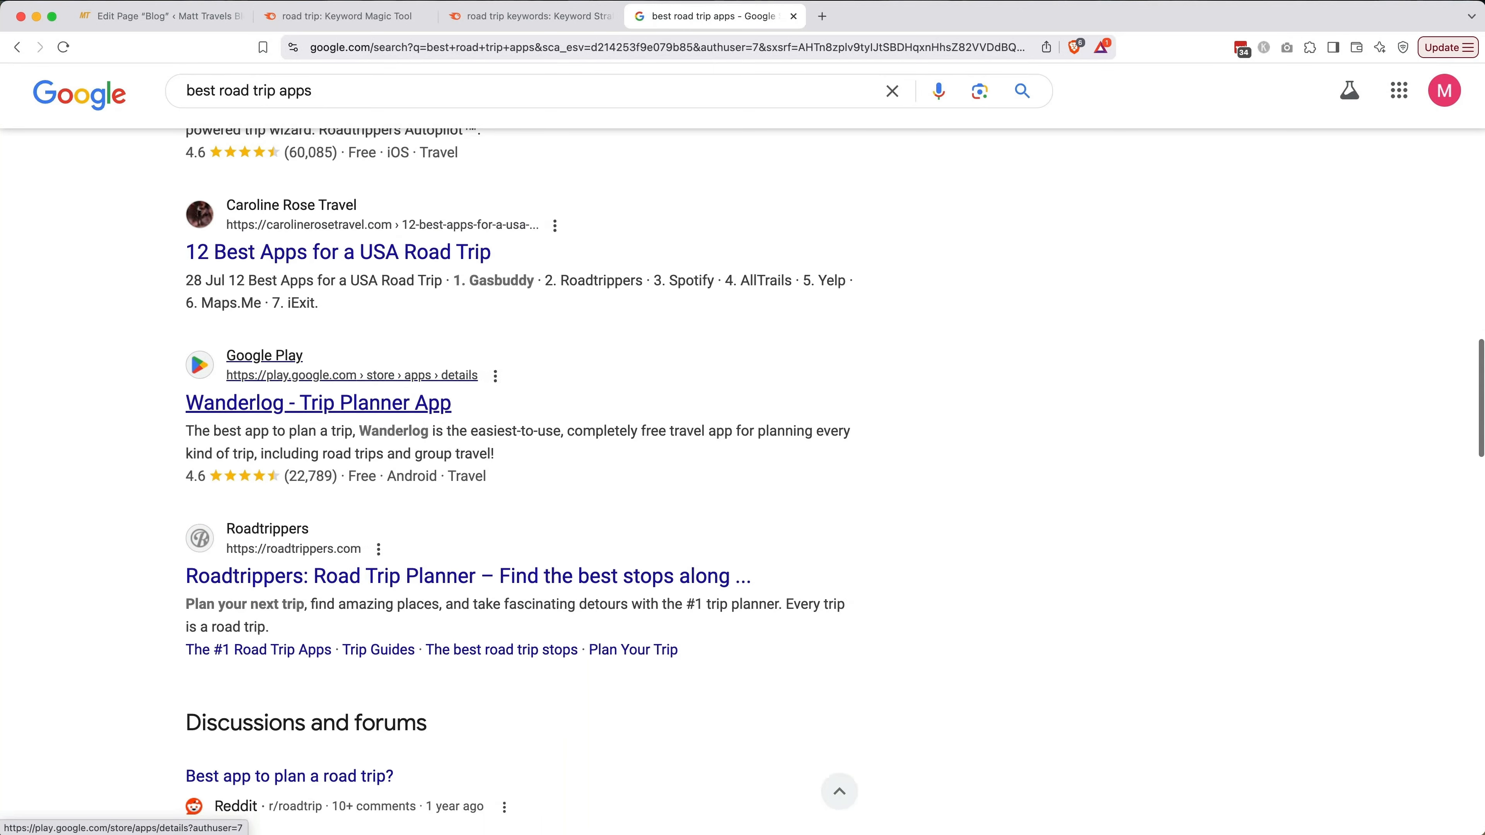
left_click(411, 260)
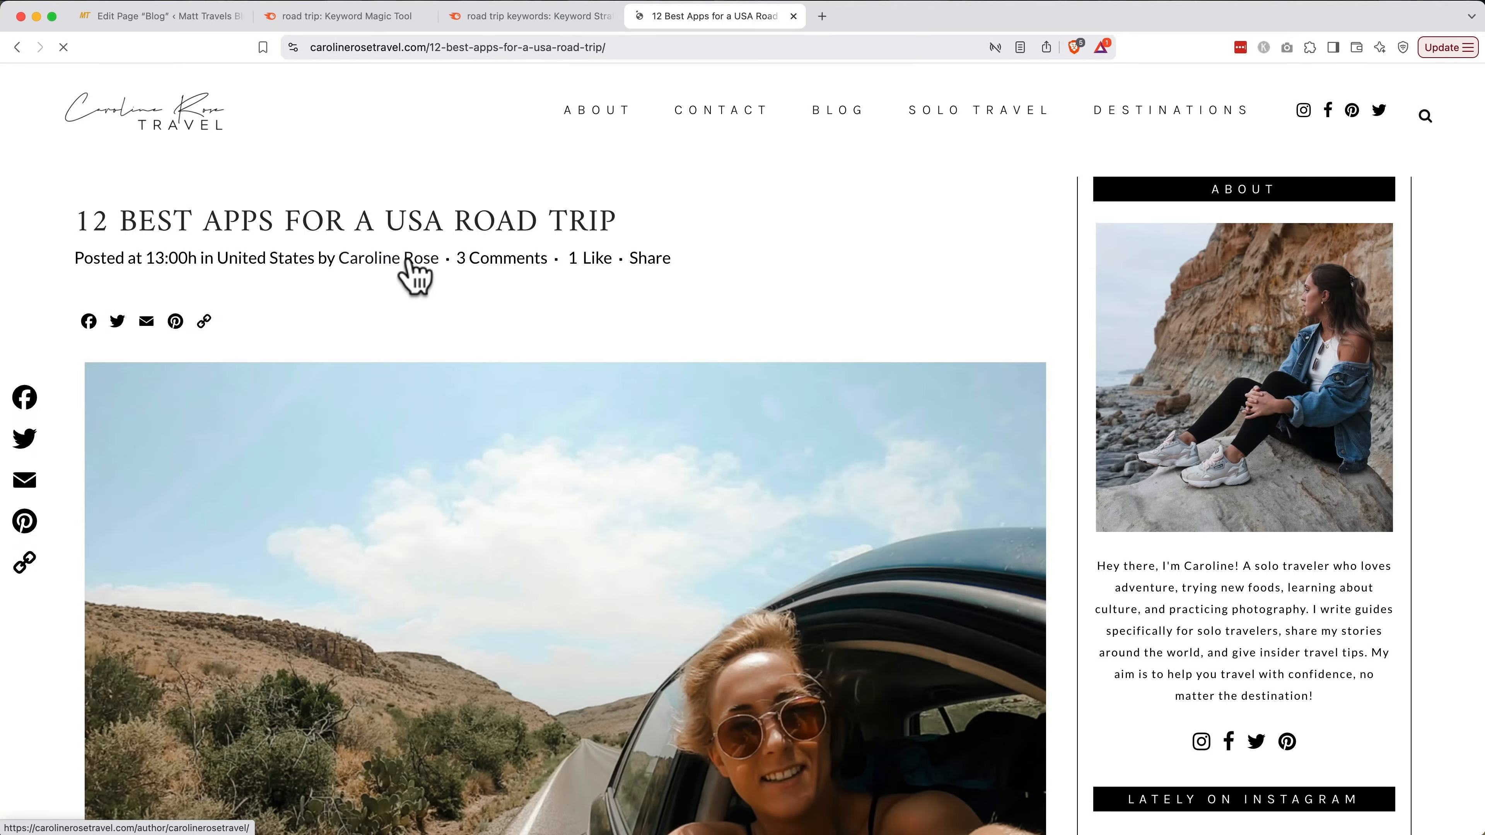
scroll(411, 261, "down", 3)
scroll(411, 261, "down", 10)
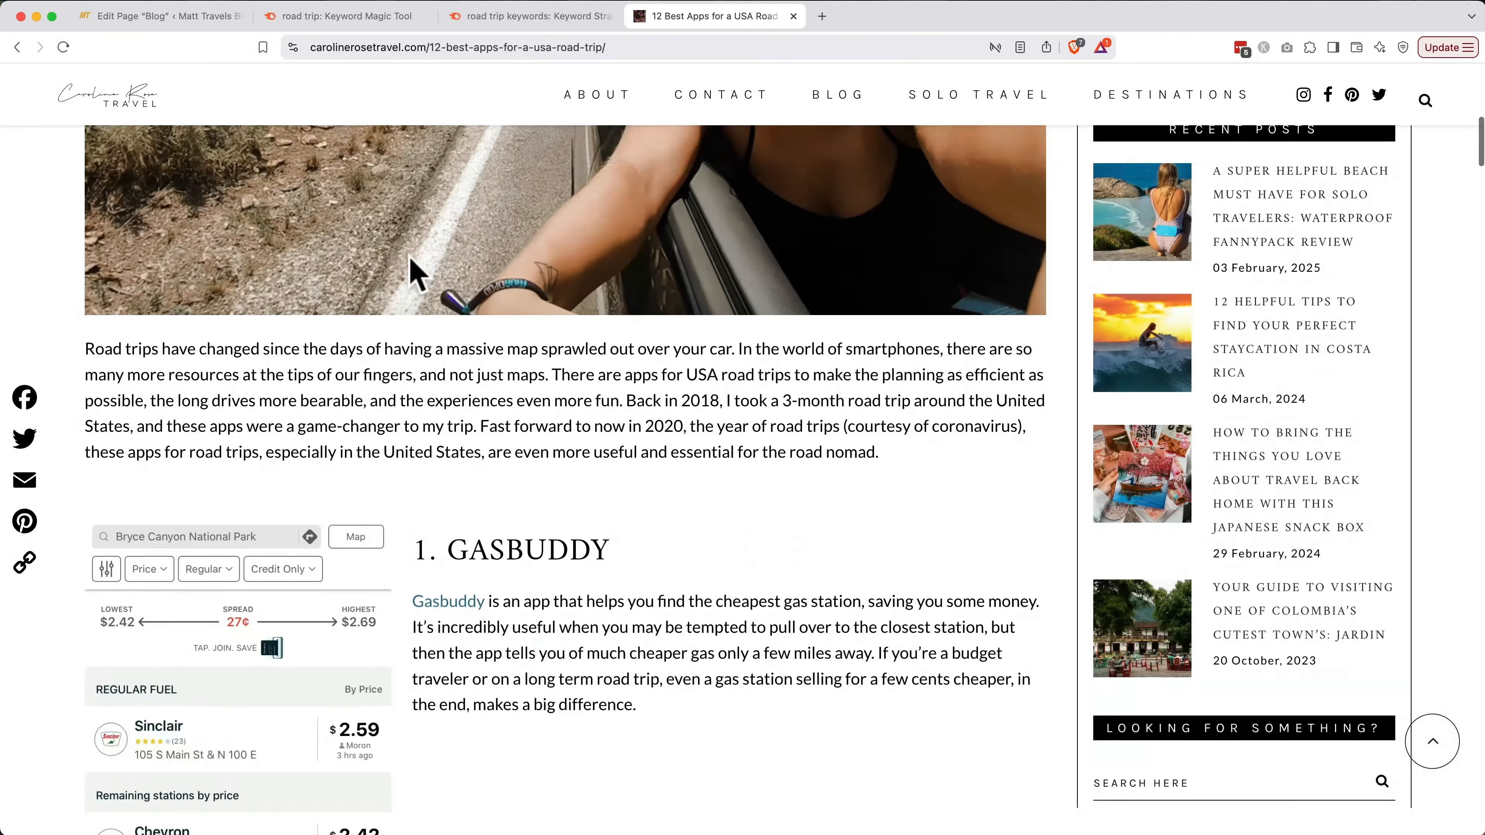
scroll(416, 270, "down", 12)
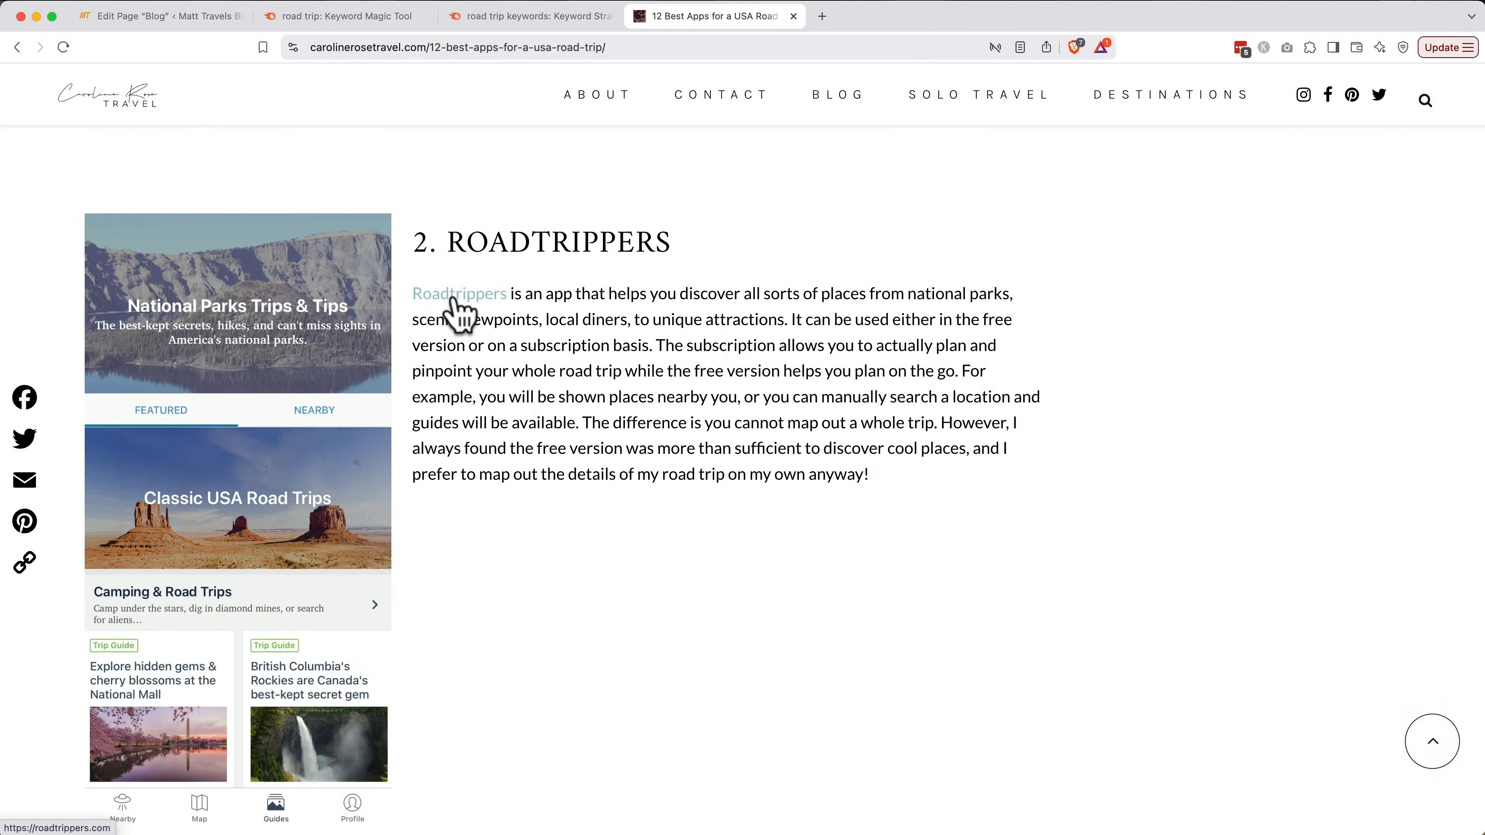
left_click(458, 305)
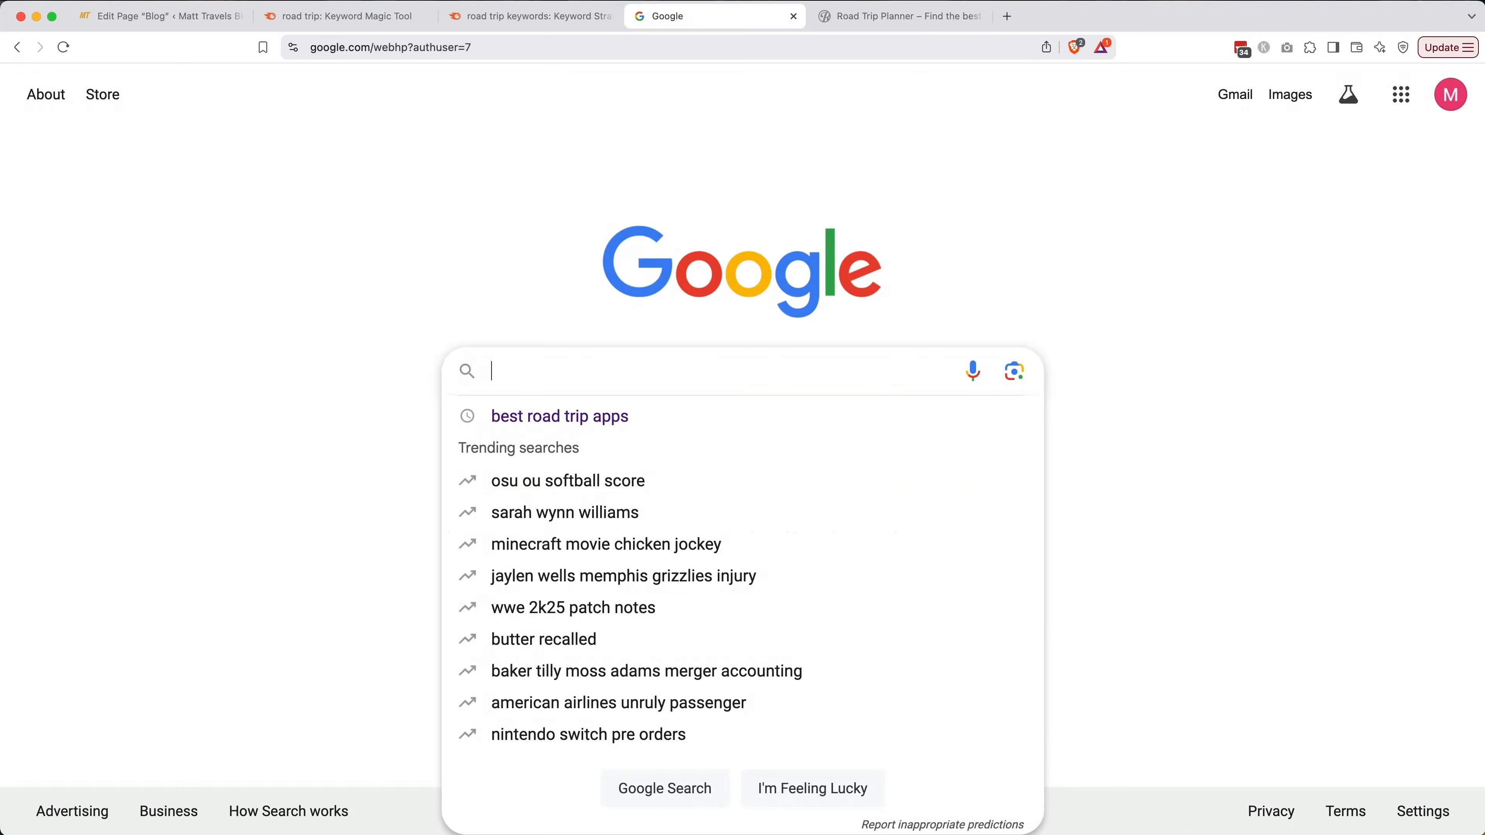
Search 'roadtrippers affiliate program' and open the Roadtrippers Affiliate Program page
type("ro")
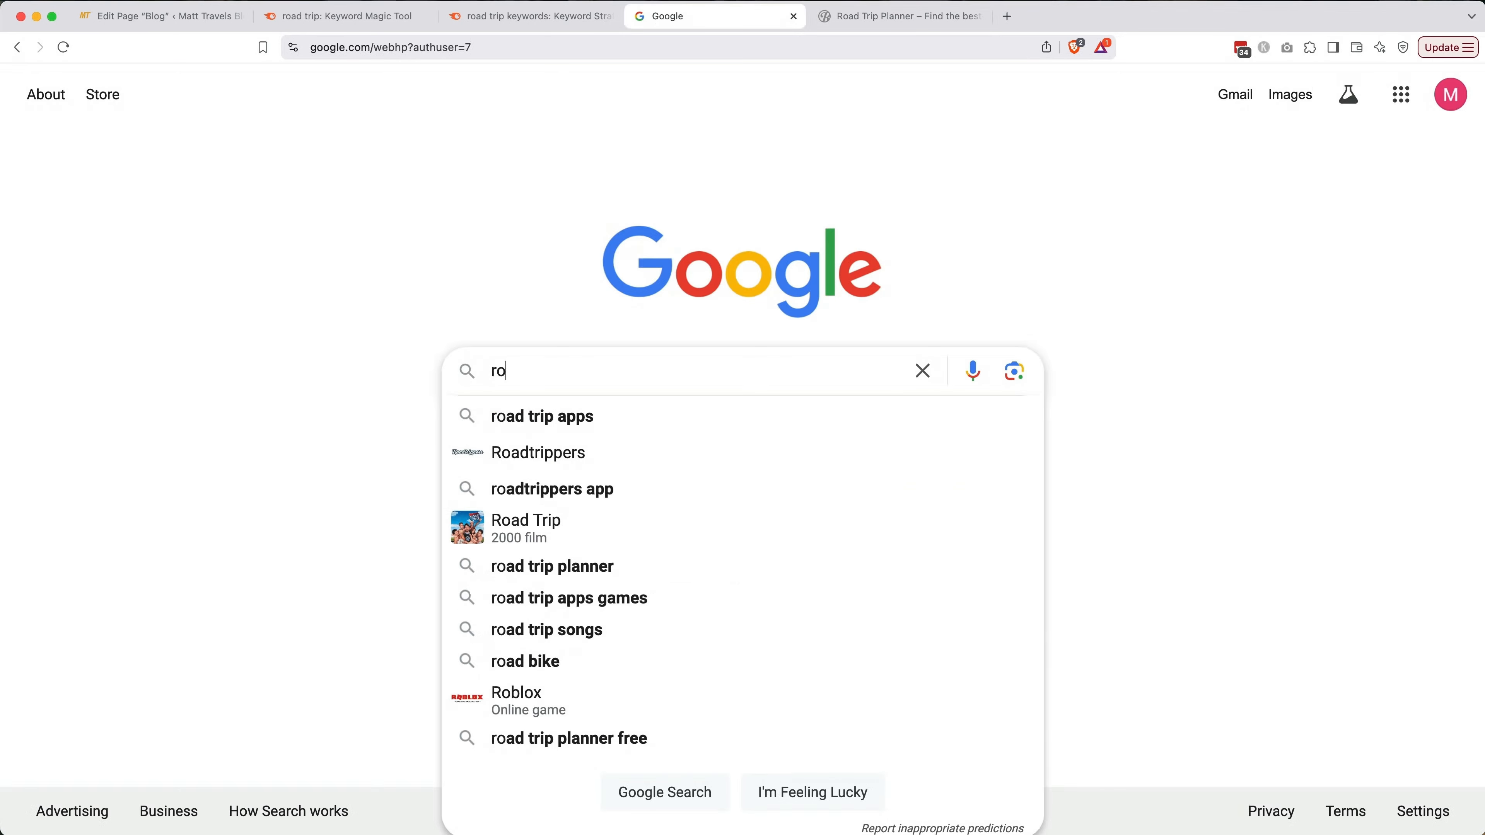
type("adtrippers af")
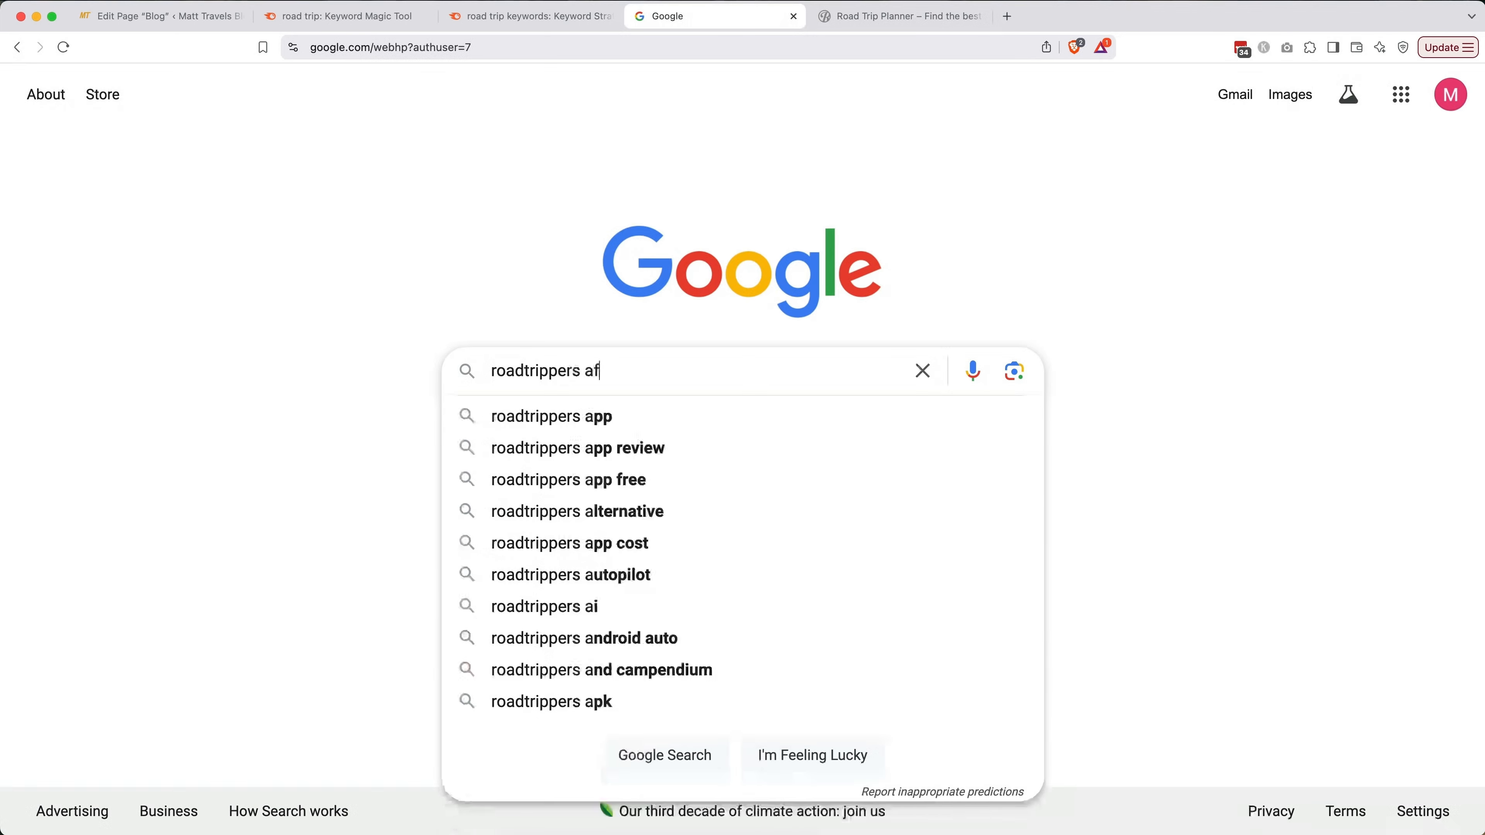
type("filiate program")
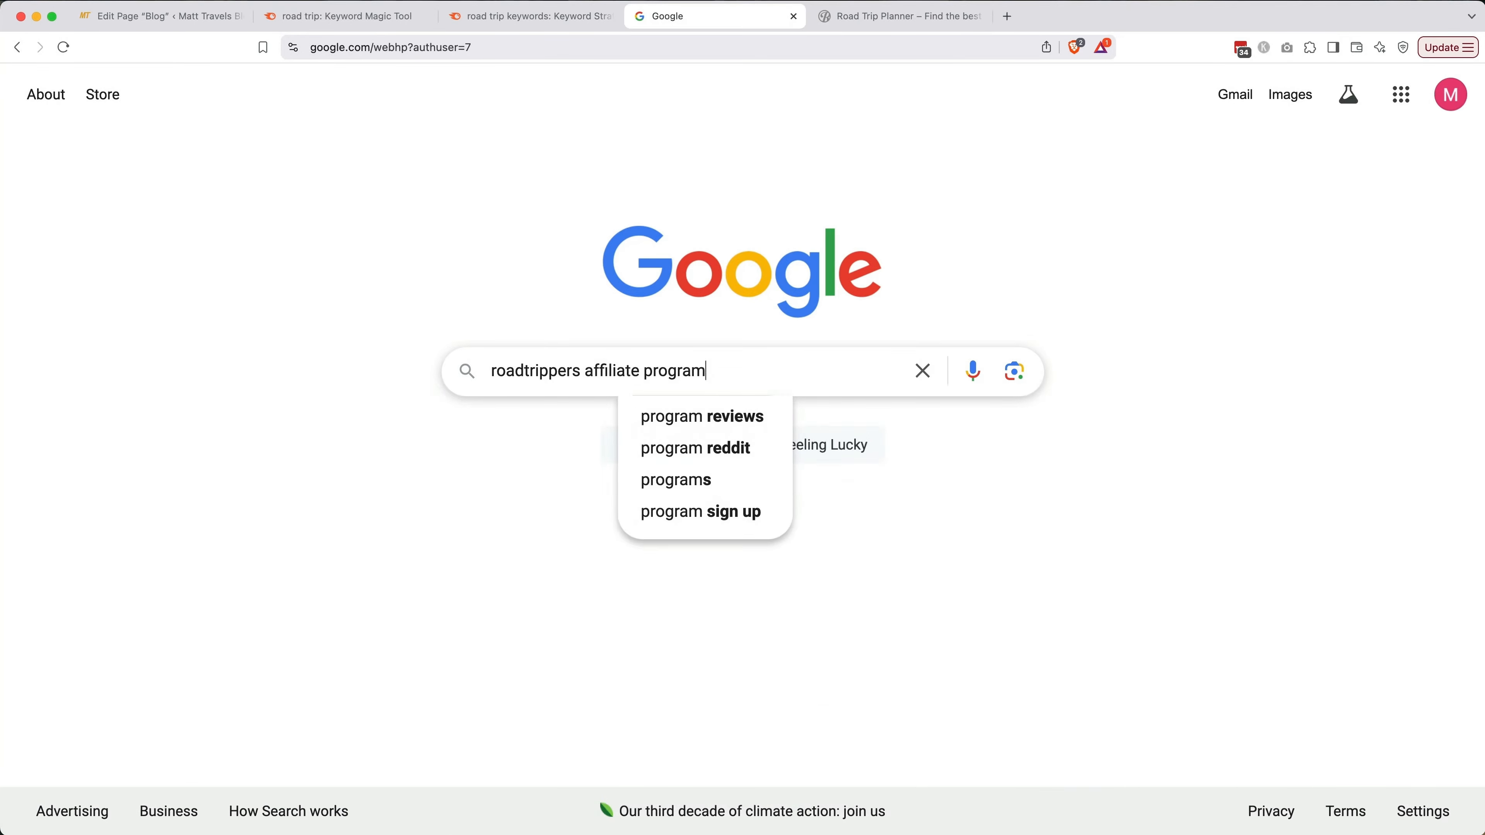
key("Return")
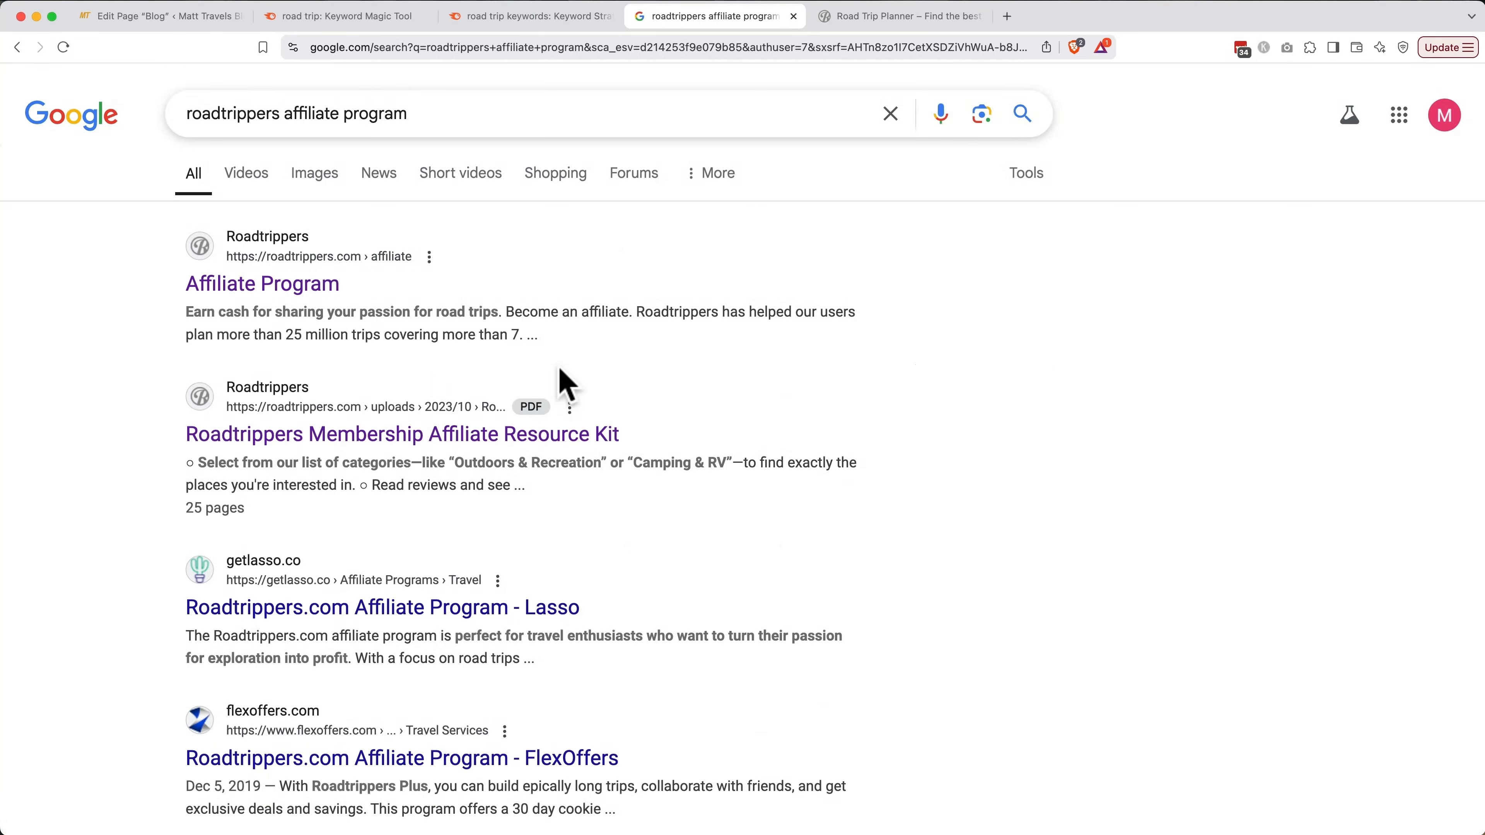
left_click(319, 289)
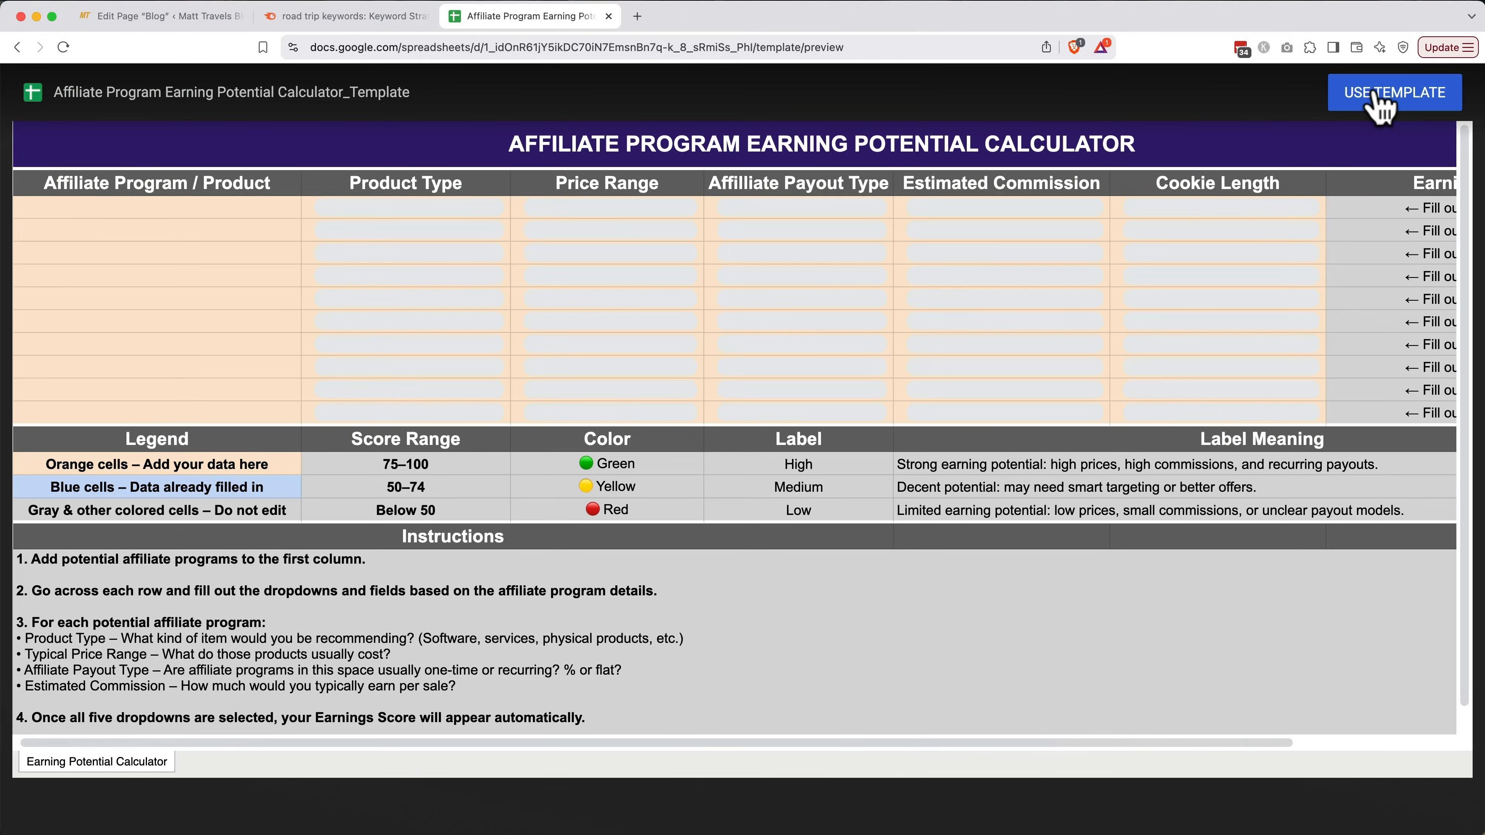
Make an editable copy of the calculator template and enter Roadtrippers in cell A3
left_click(1380, 104)
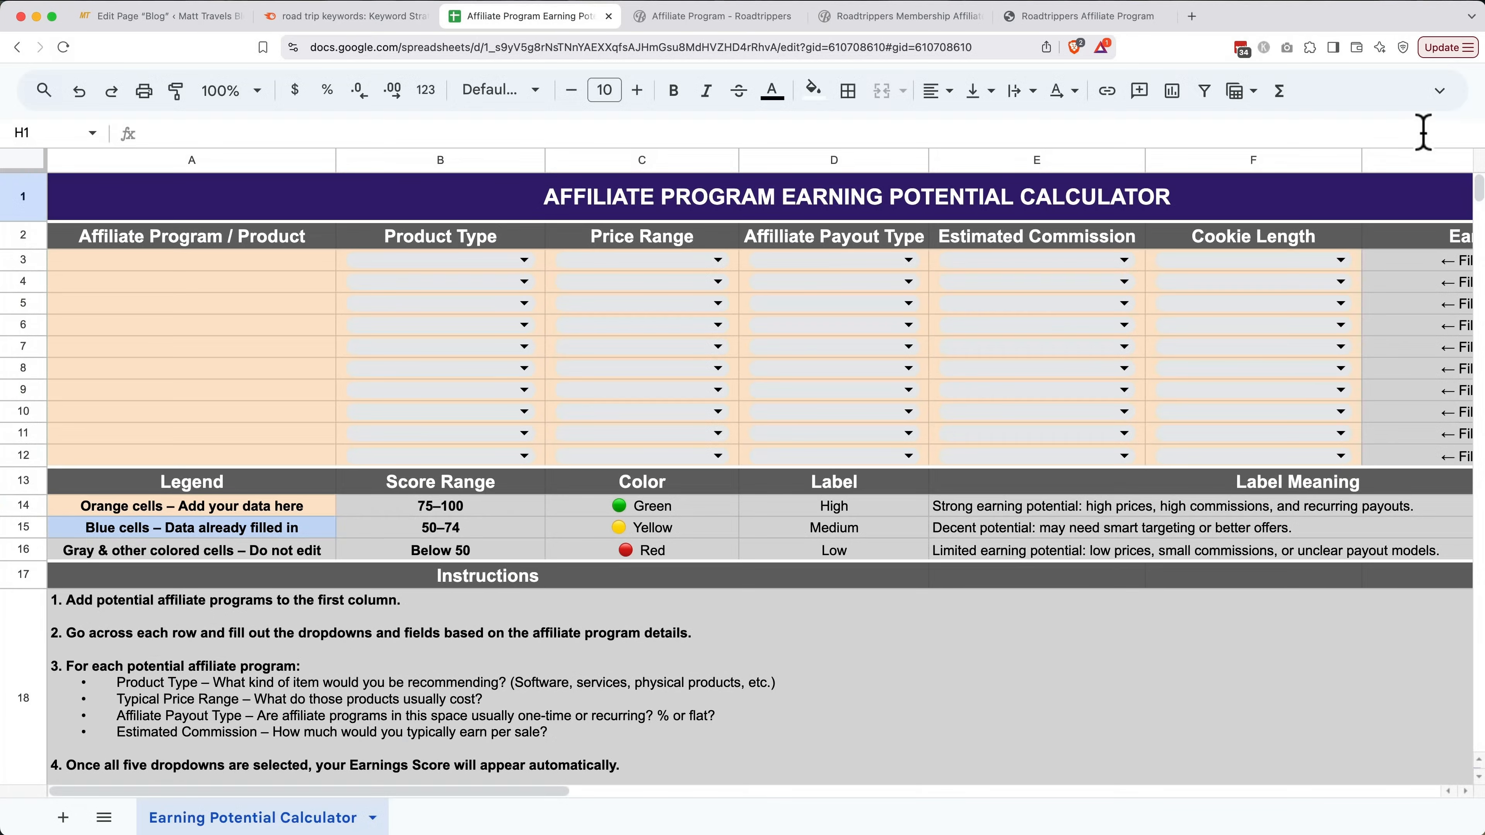
left_click(324, 263)
type("Roa")
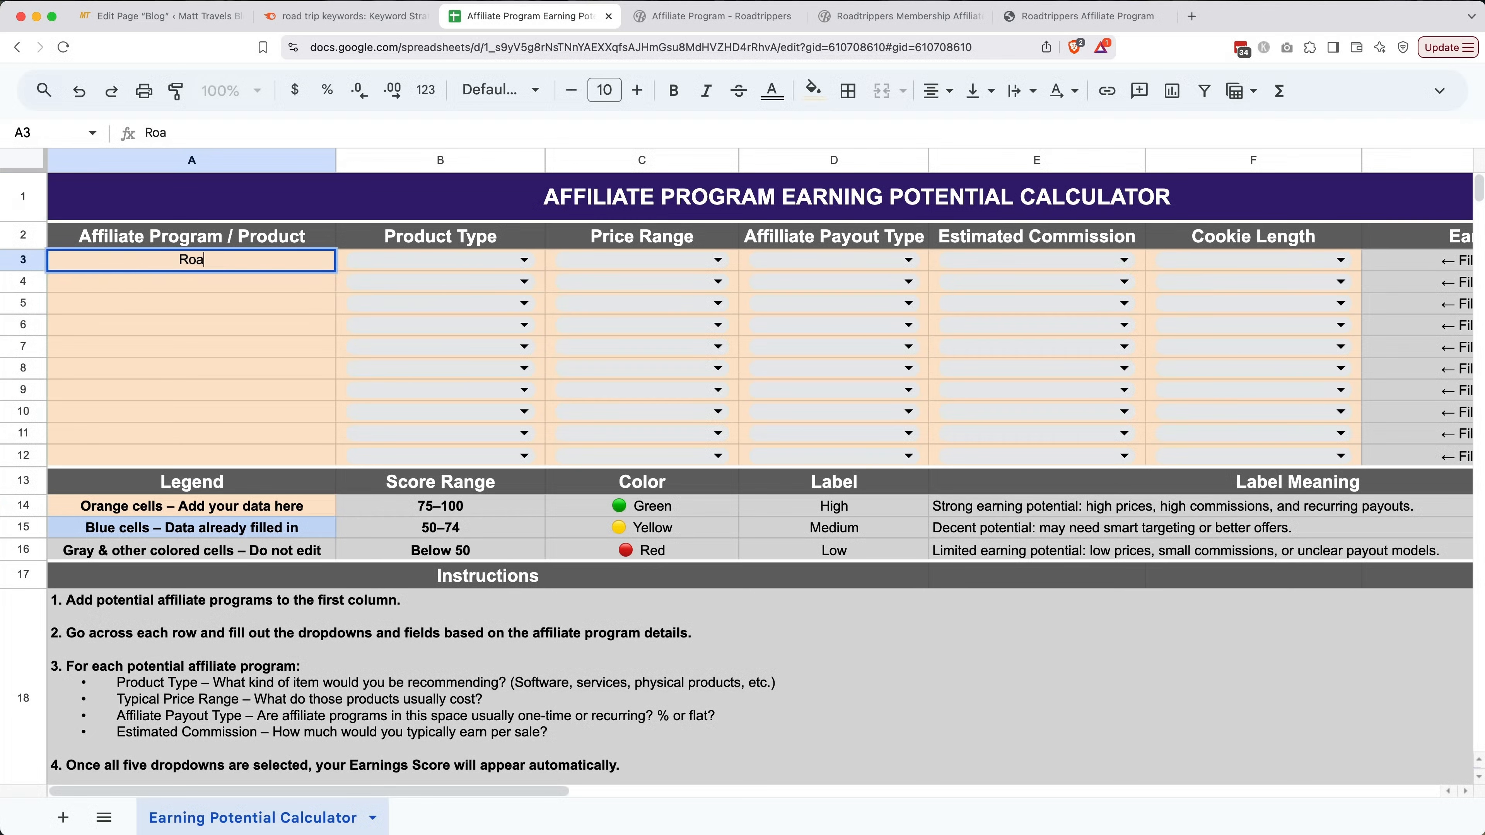
type("dtrippers")
Set row 3 to Software / SaaS, $0–50, One-time flat, $0–10 commission and 30–59 days cookie
left_click(505, 262)
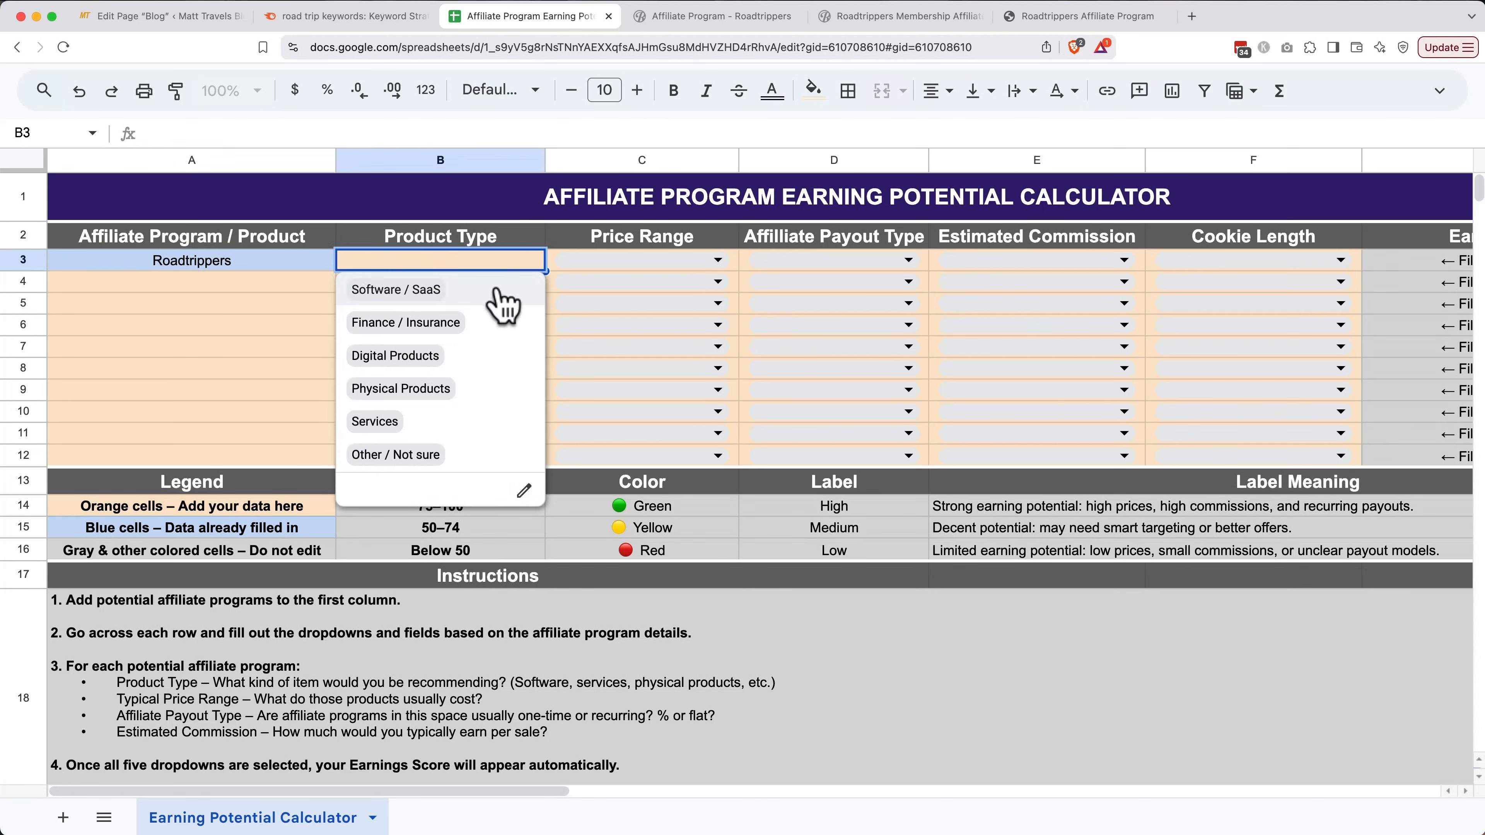
left_click(500, 299)
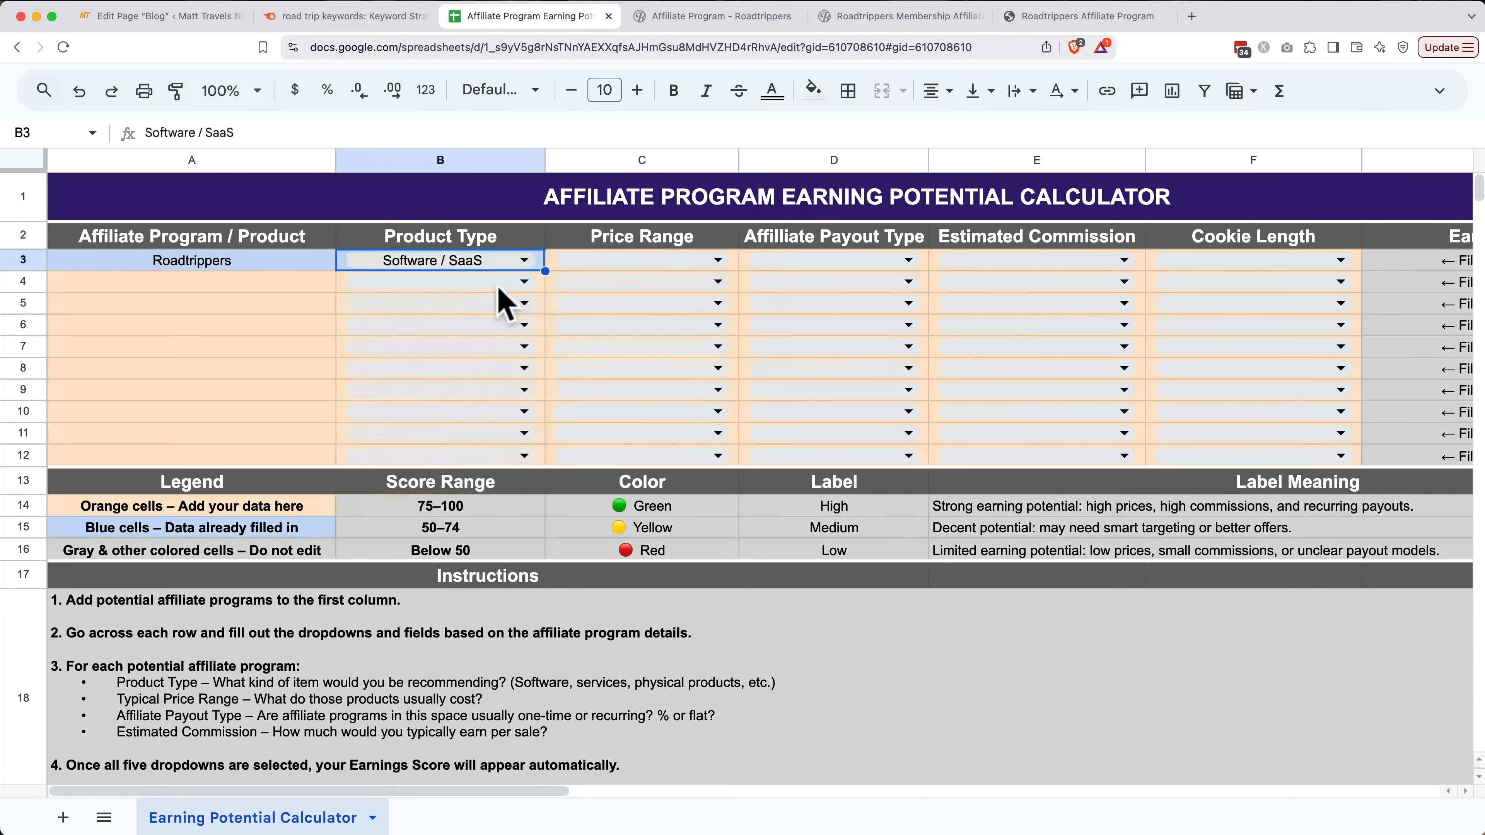
left_click(610, 262)
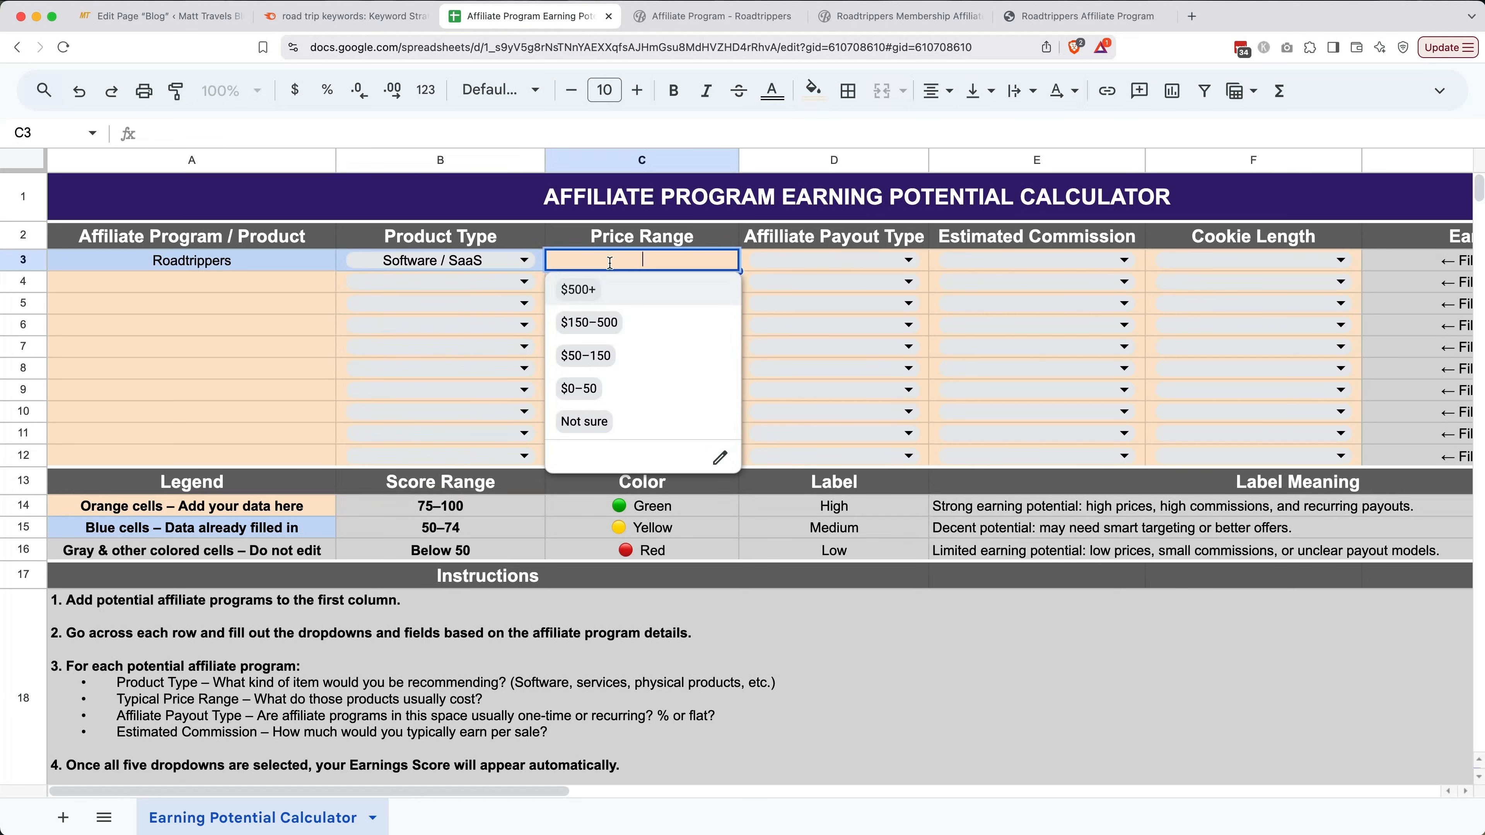
left_click(596, 390)
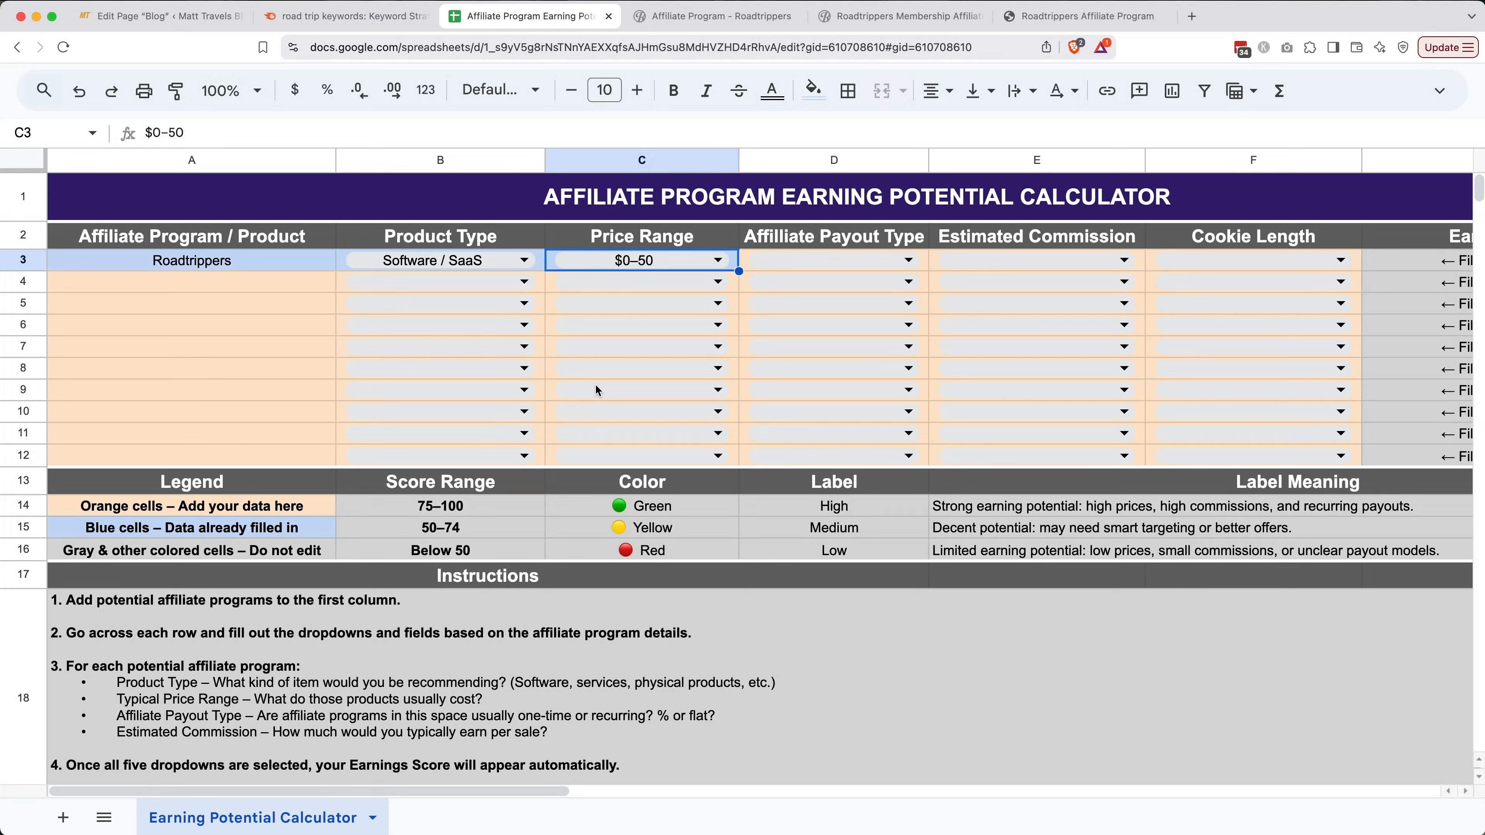
left_click(796, 261)
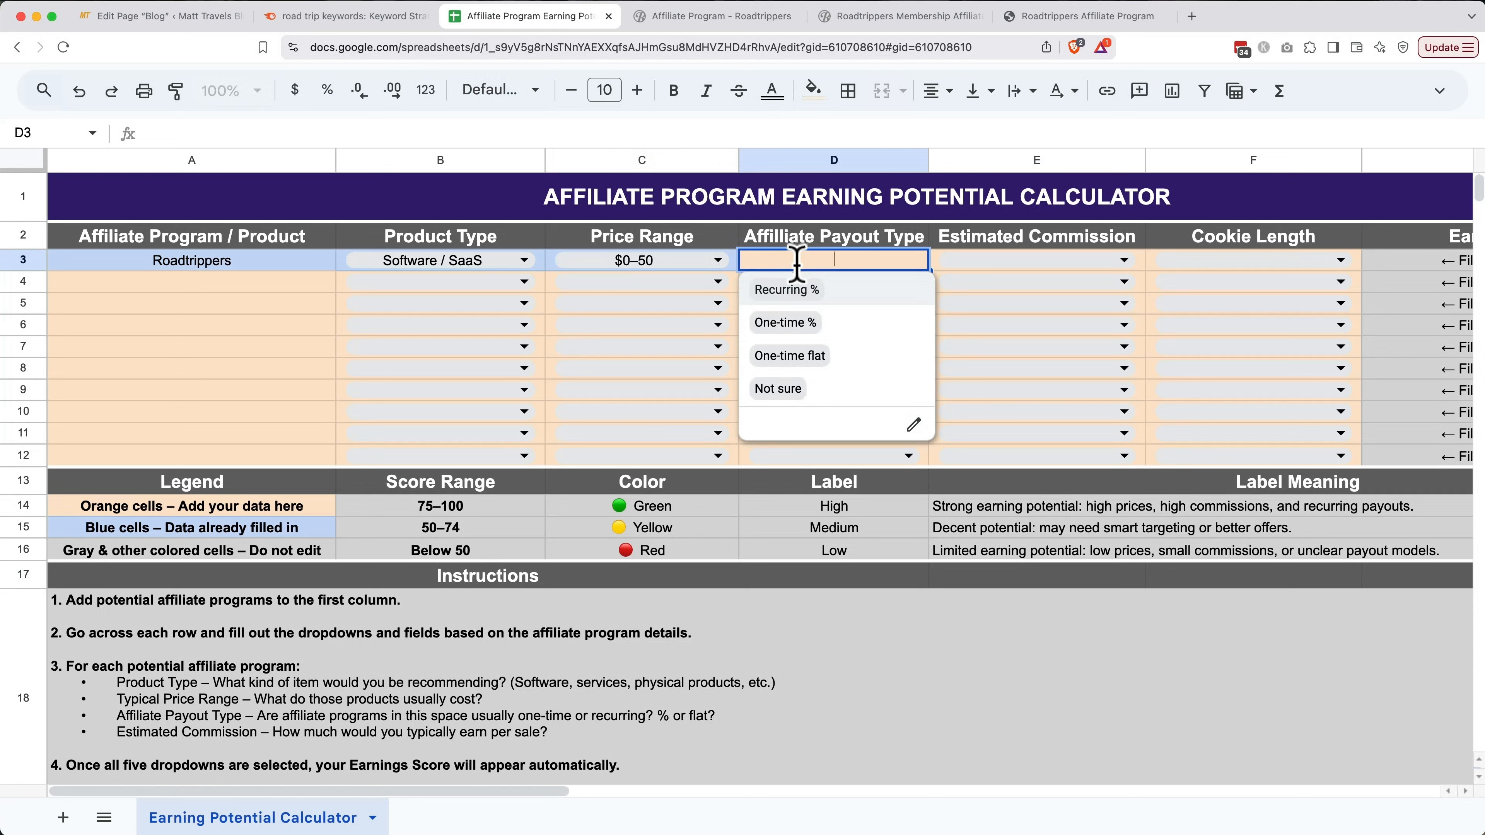
left_click(797, 355)
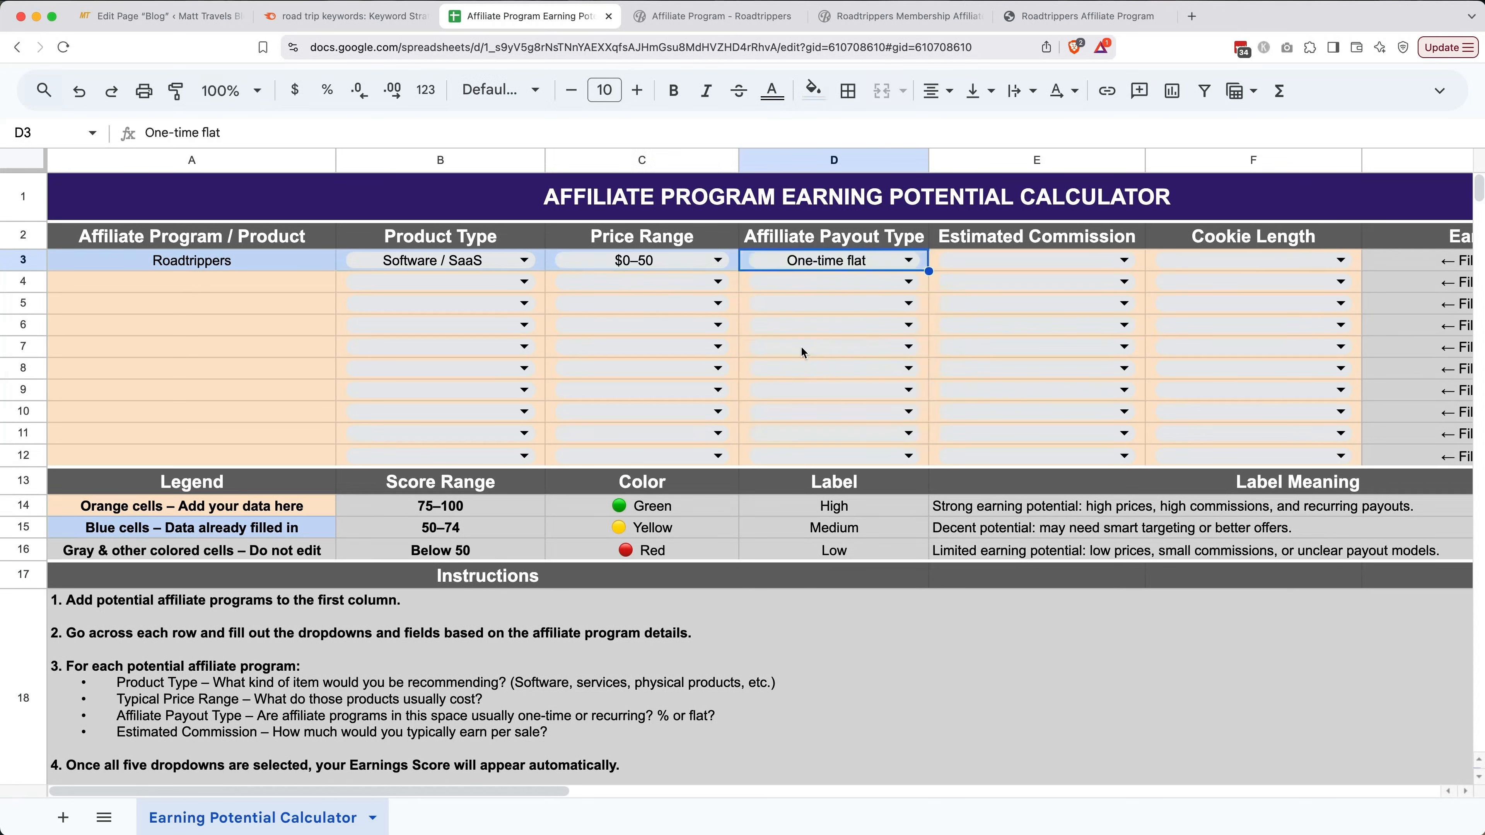
left_click(994, 263)
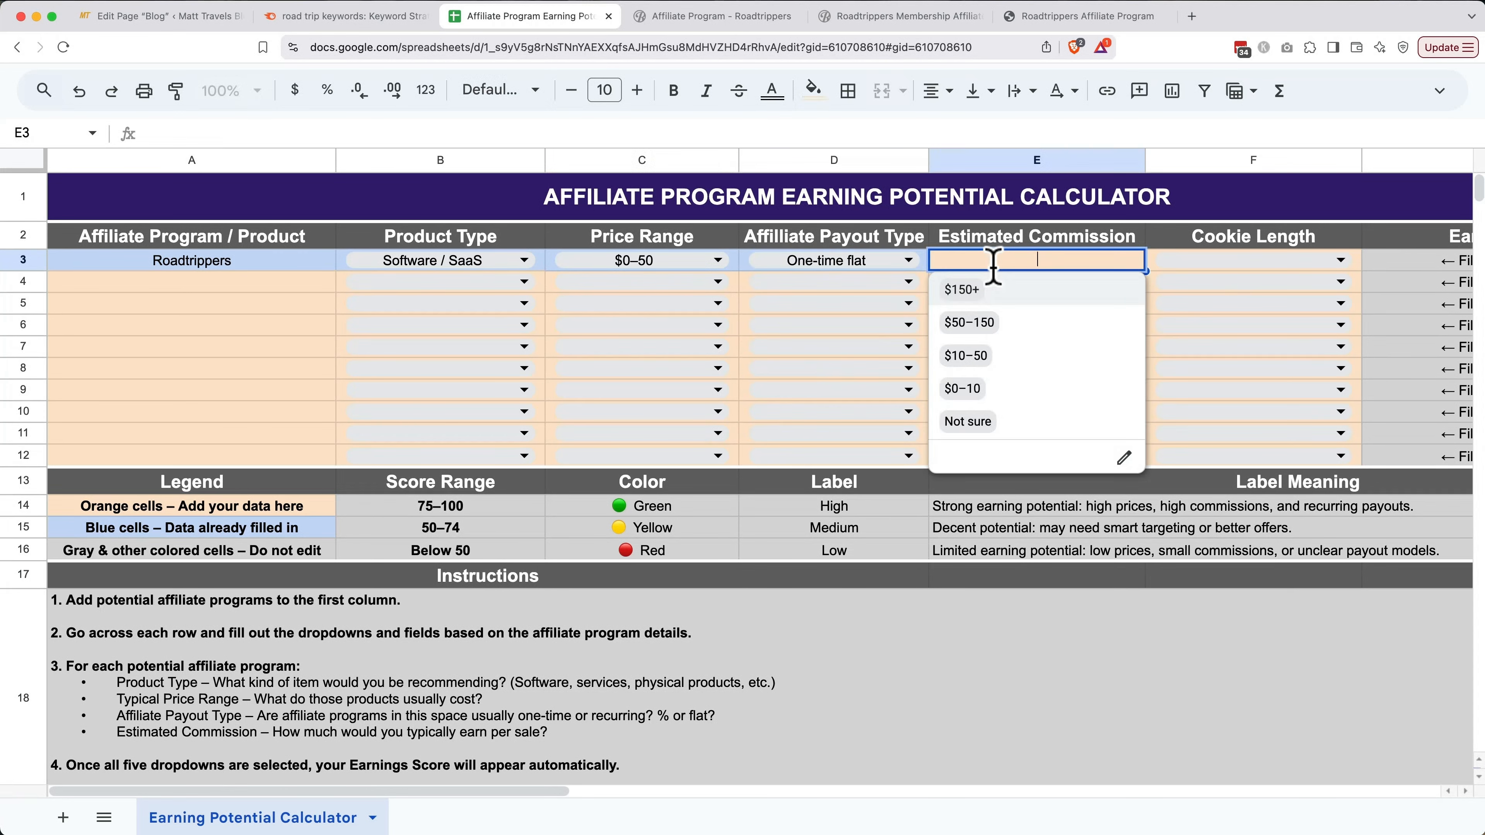
left_click(994, 390)
left_click(1226, 261)
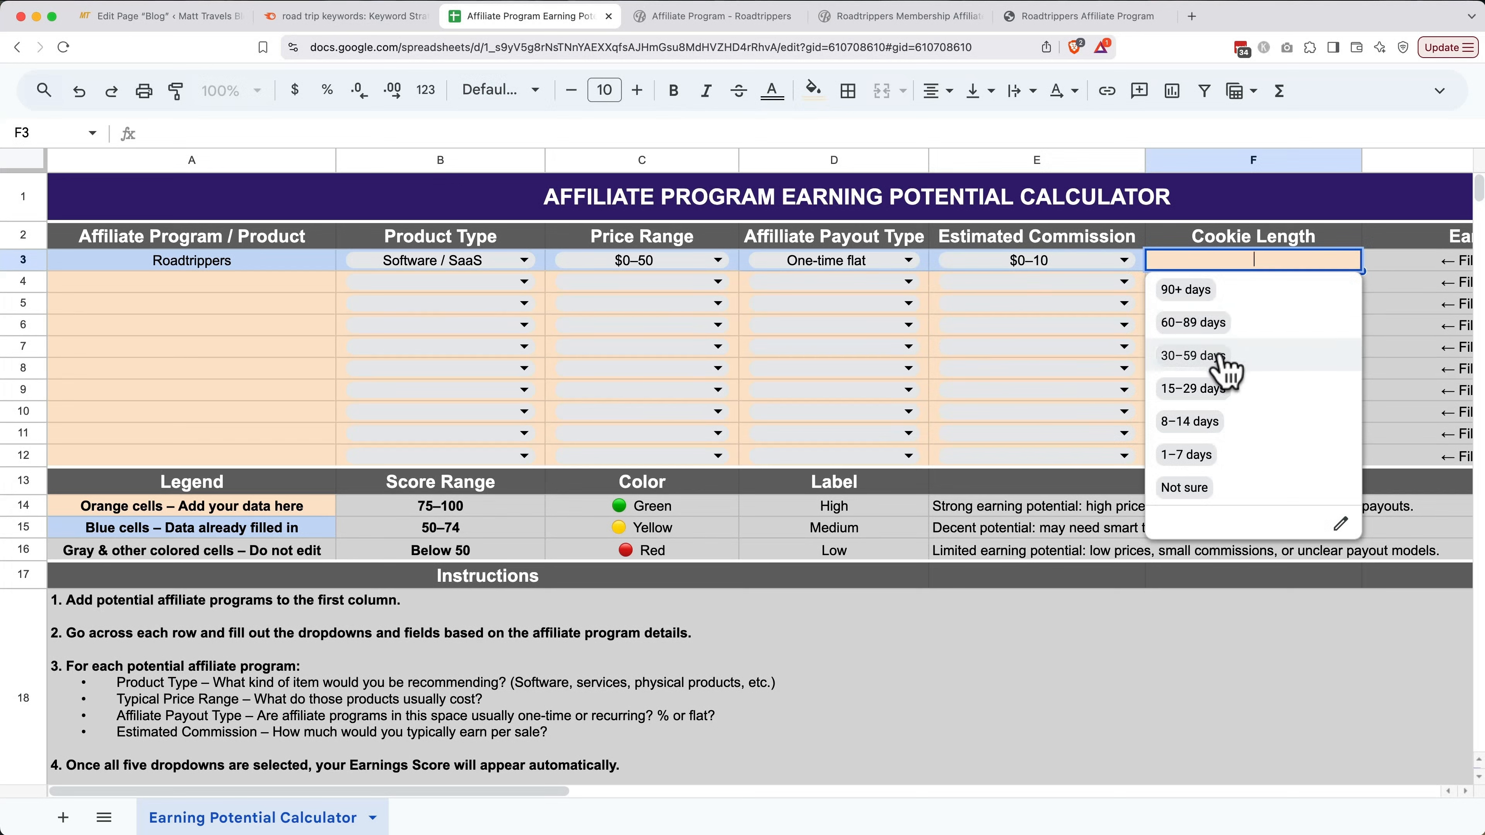
left_click(1193, 355)
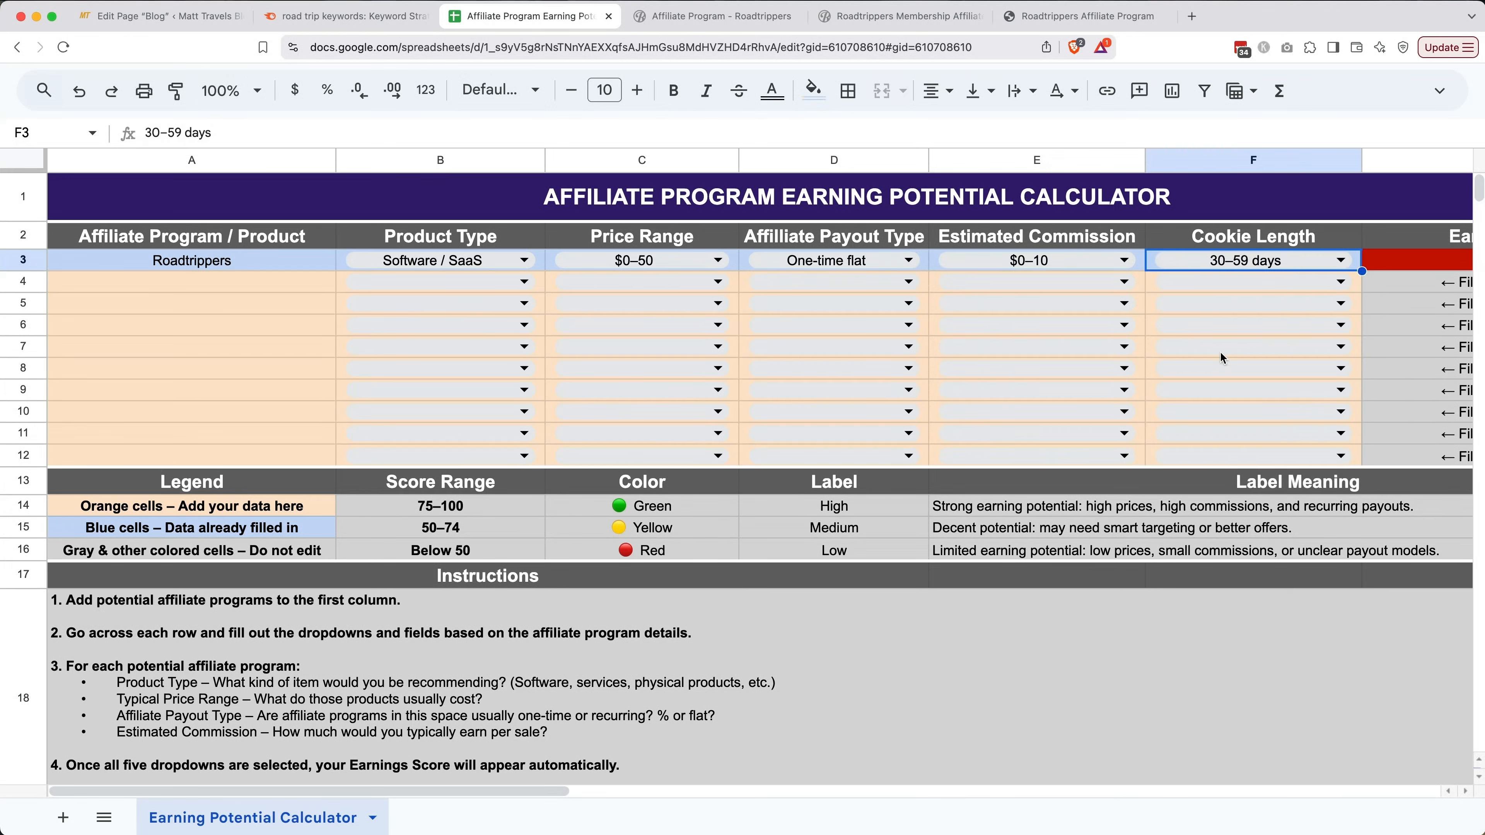
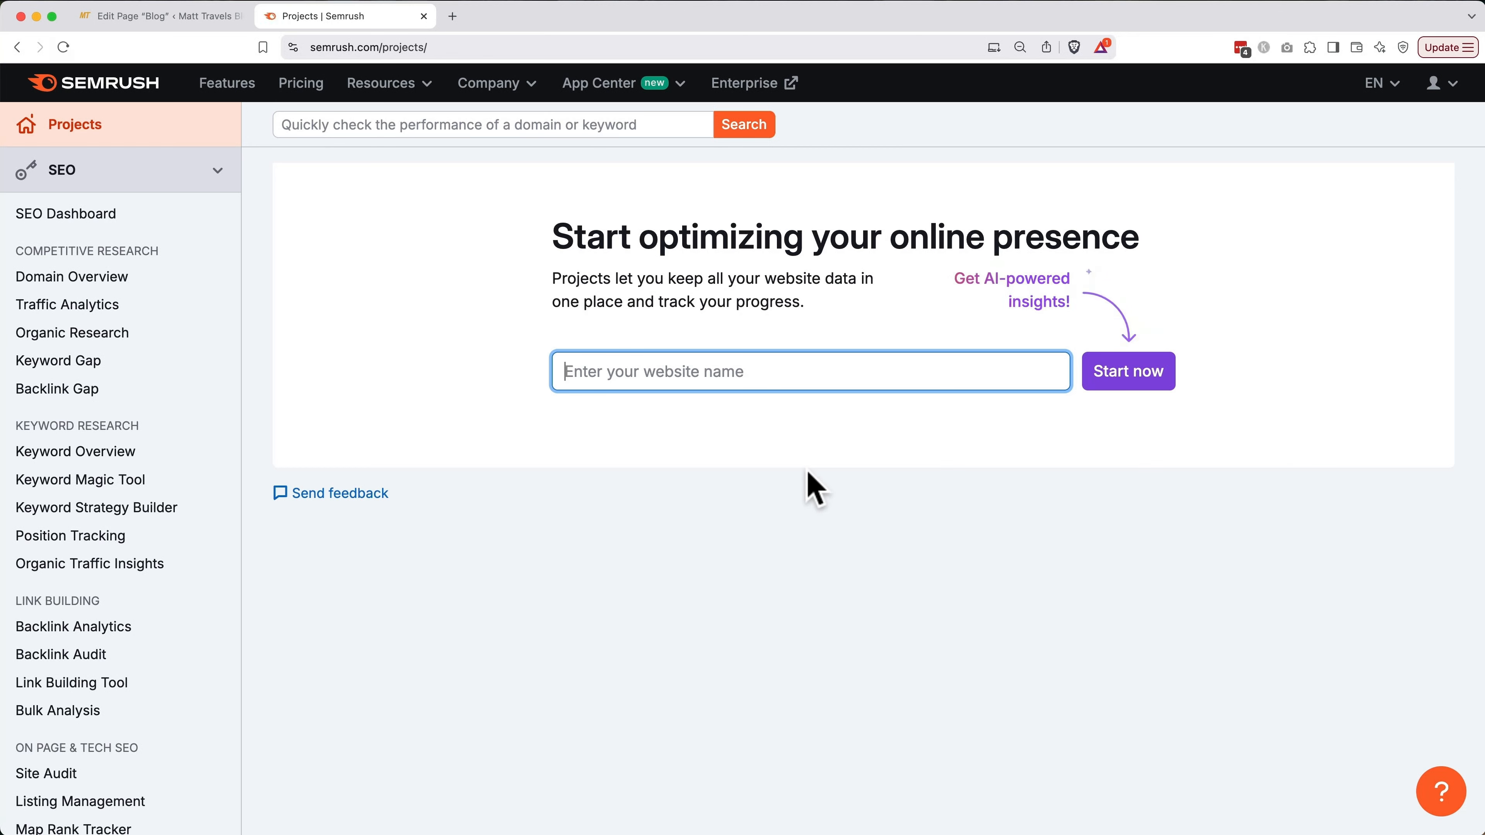
Open the 'road trip keywords' list in Keyword Strategy Builder and sort it by volume, highest first
left_click(174, 512)
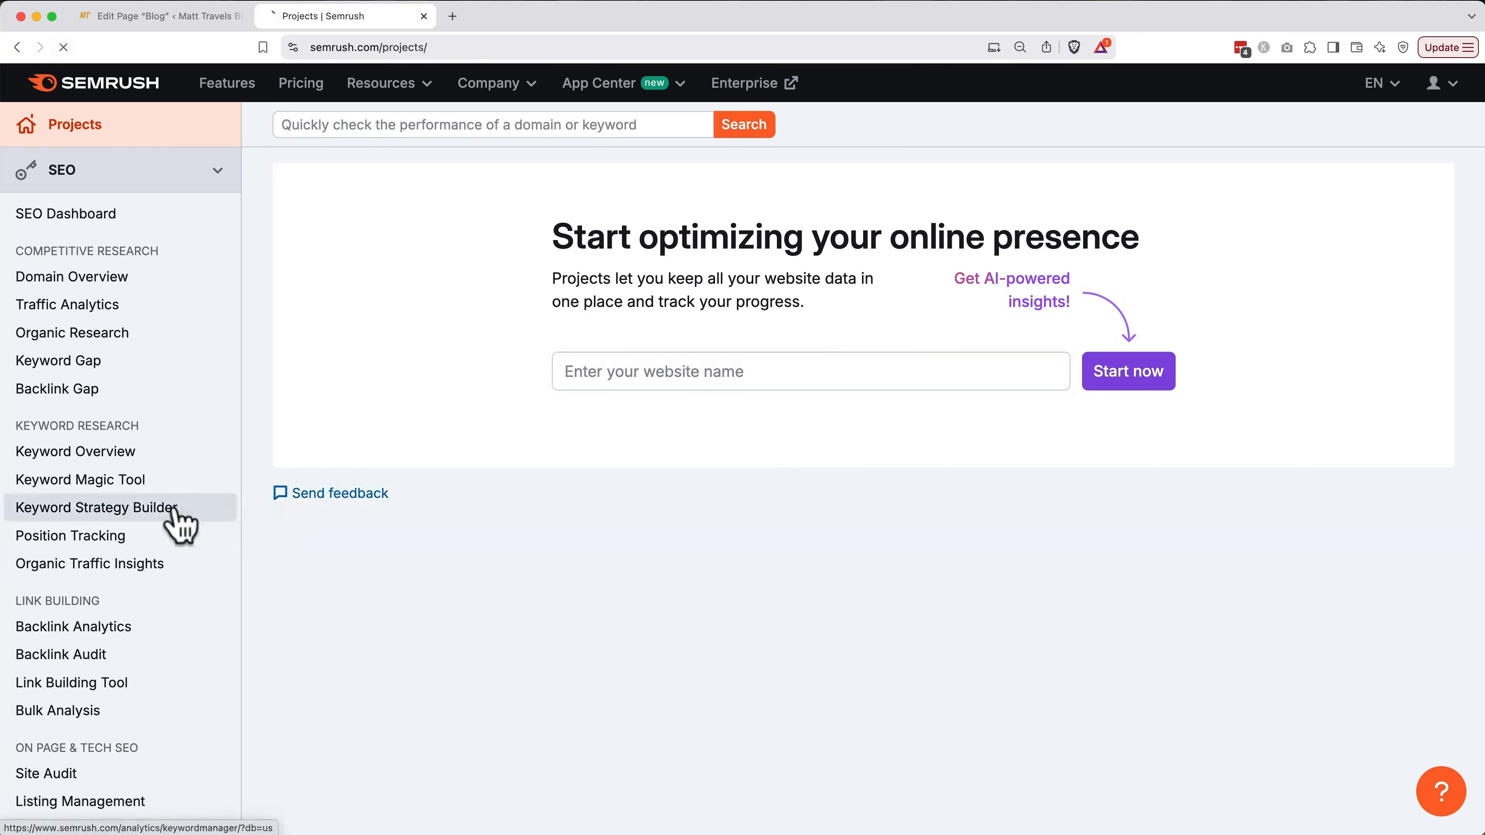
scroll(564, 590, "down", 3)
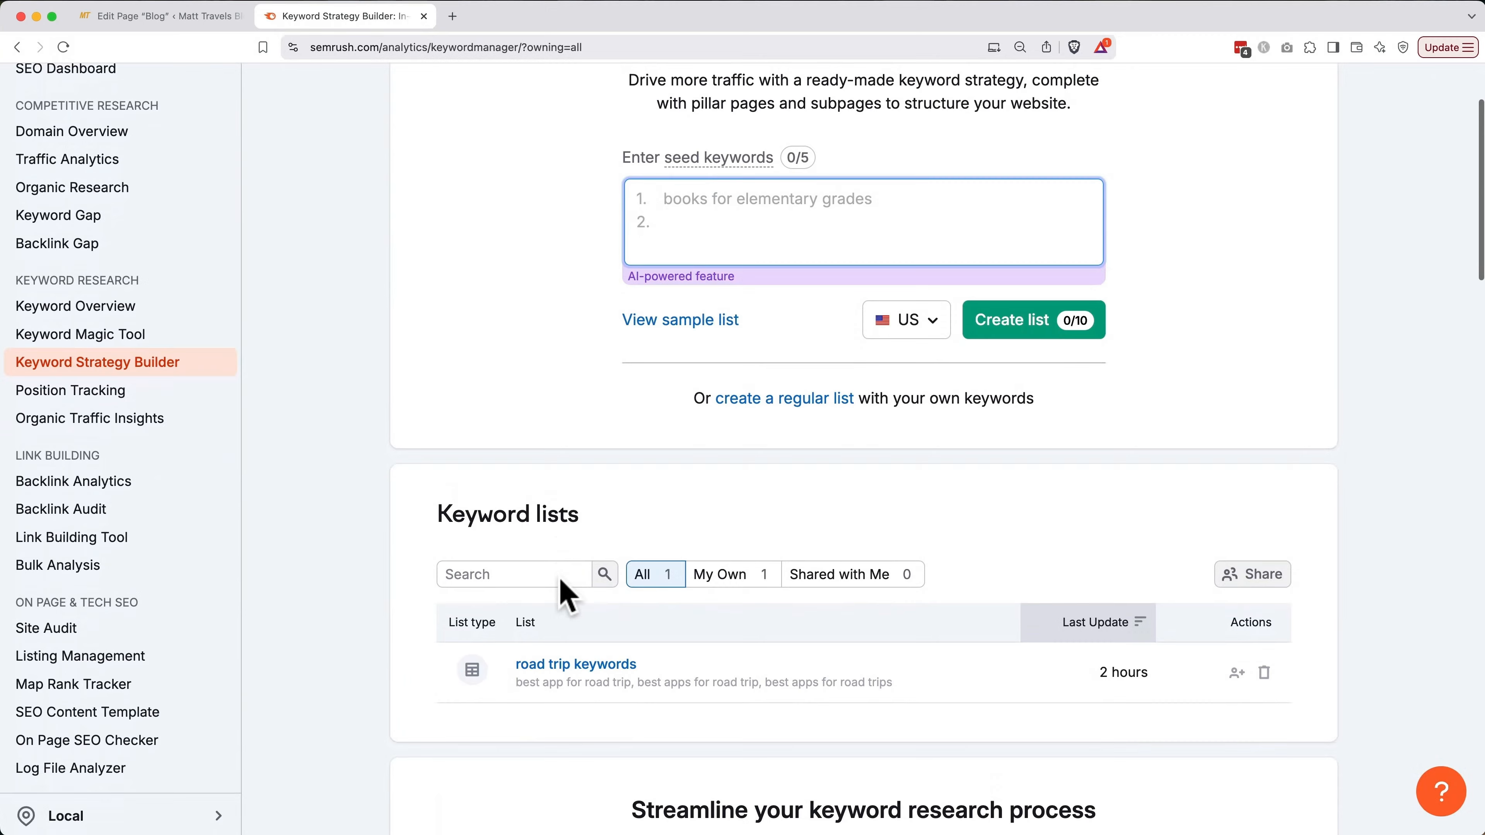
left_click(567, 664)
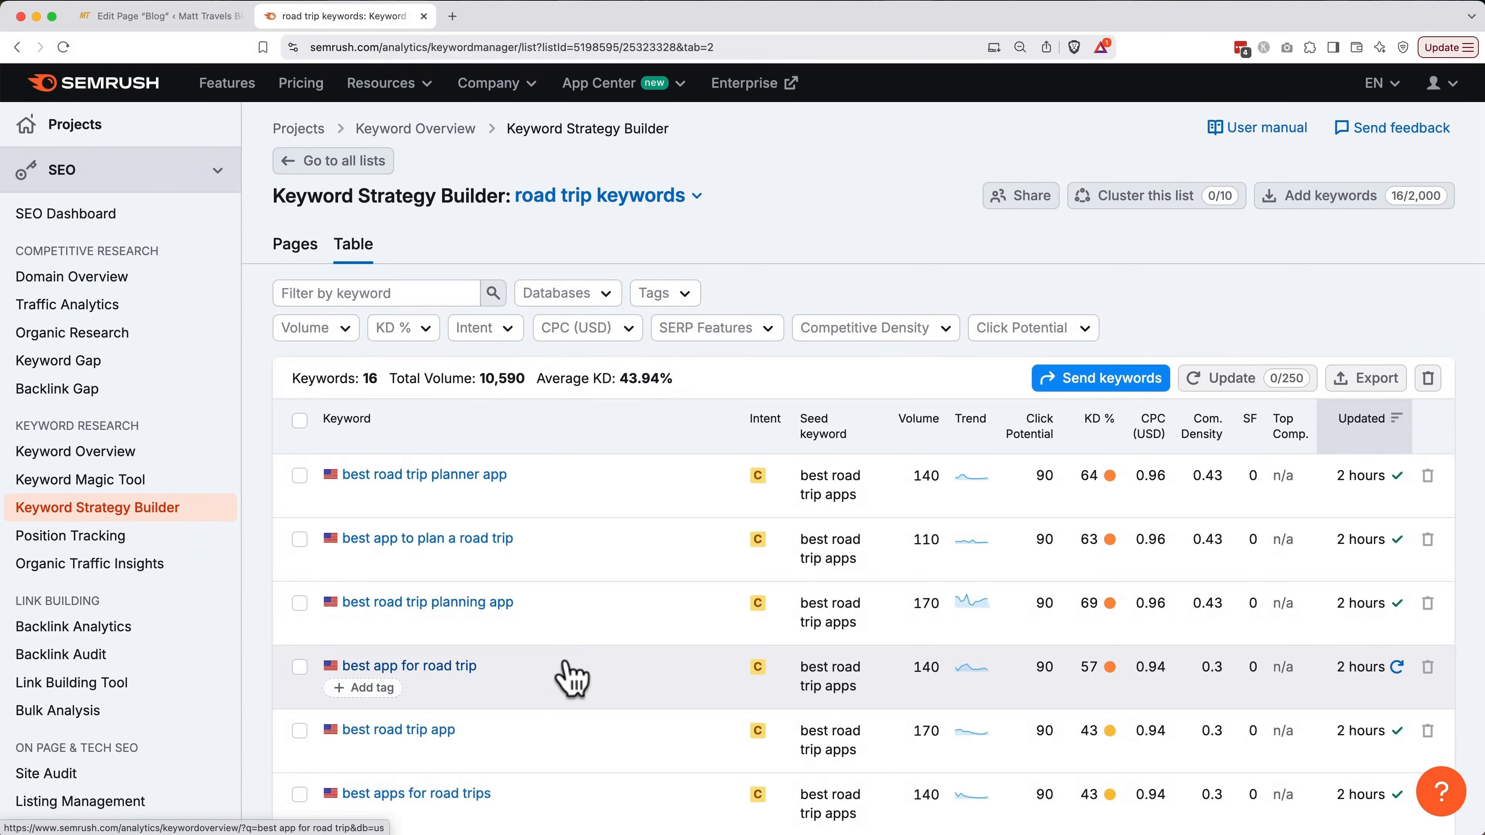
scroll(570, 678, "down", 1)
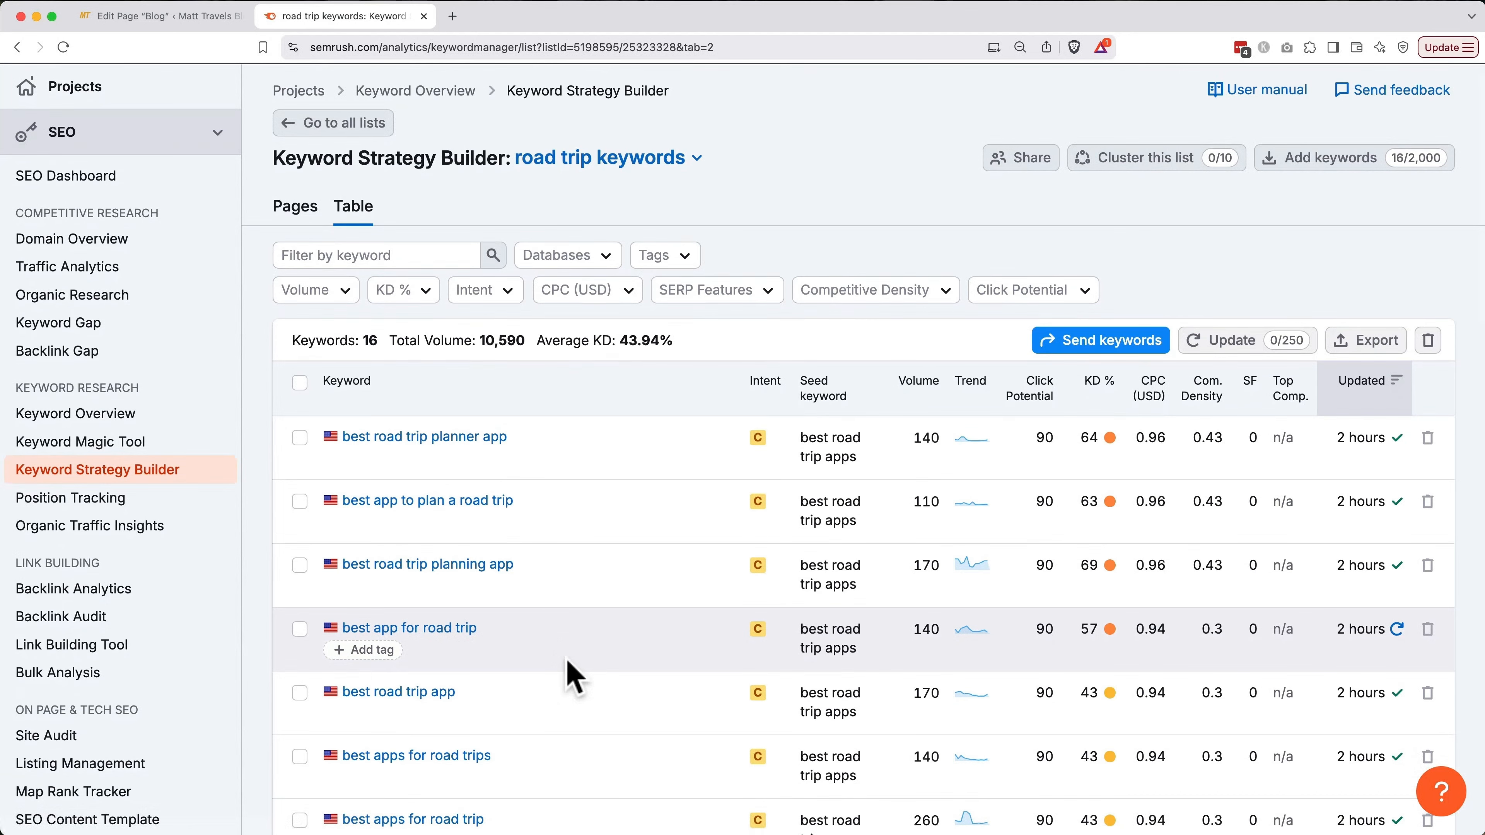
left_click(932, 404)
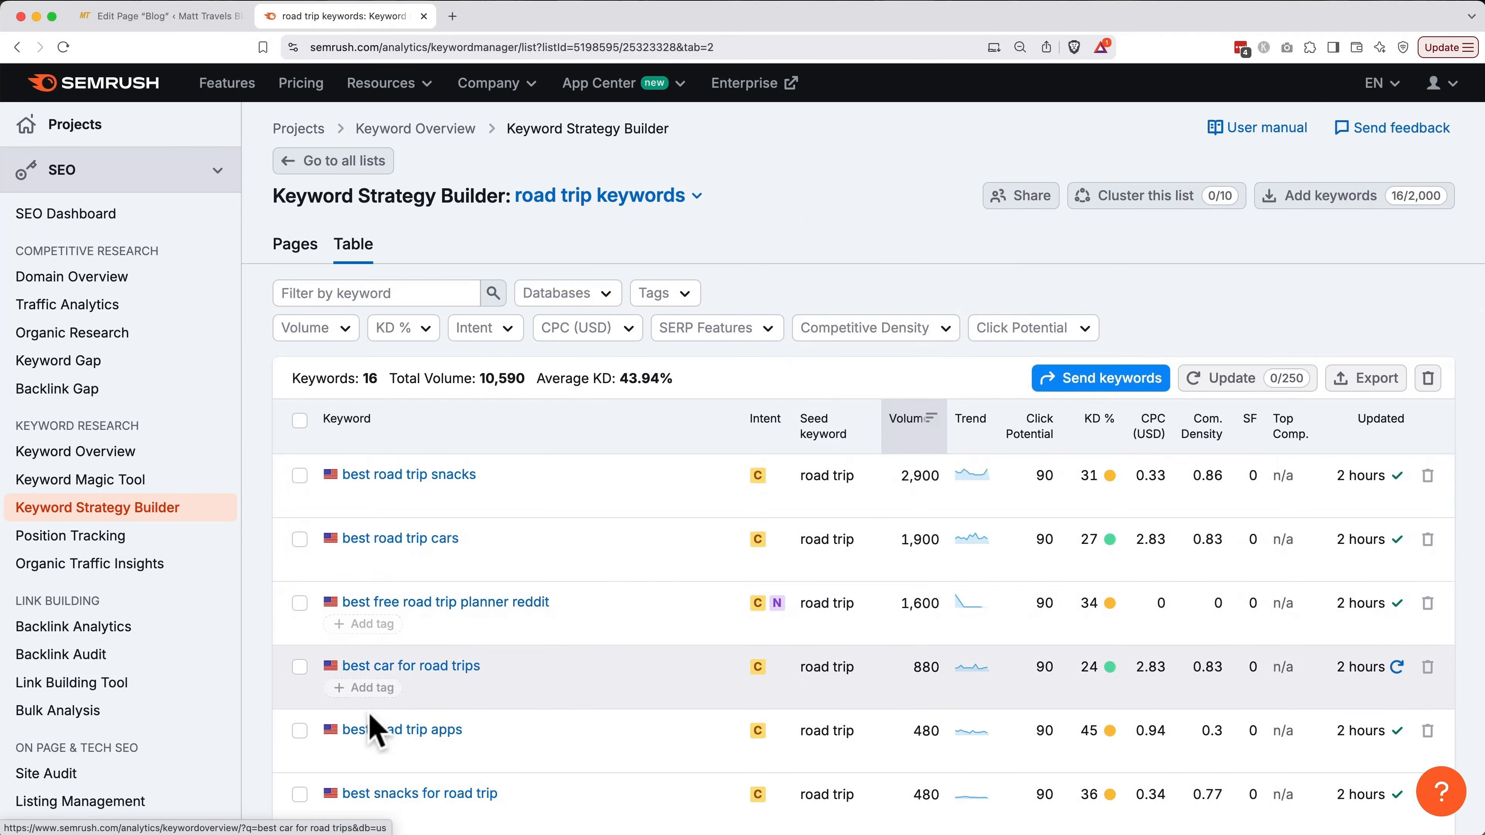
Tick best road trip apps, best travel apps for road trips, best road trip app, best road trip planning app and best app for road trip
left_click(298, 732)
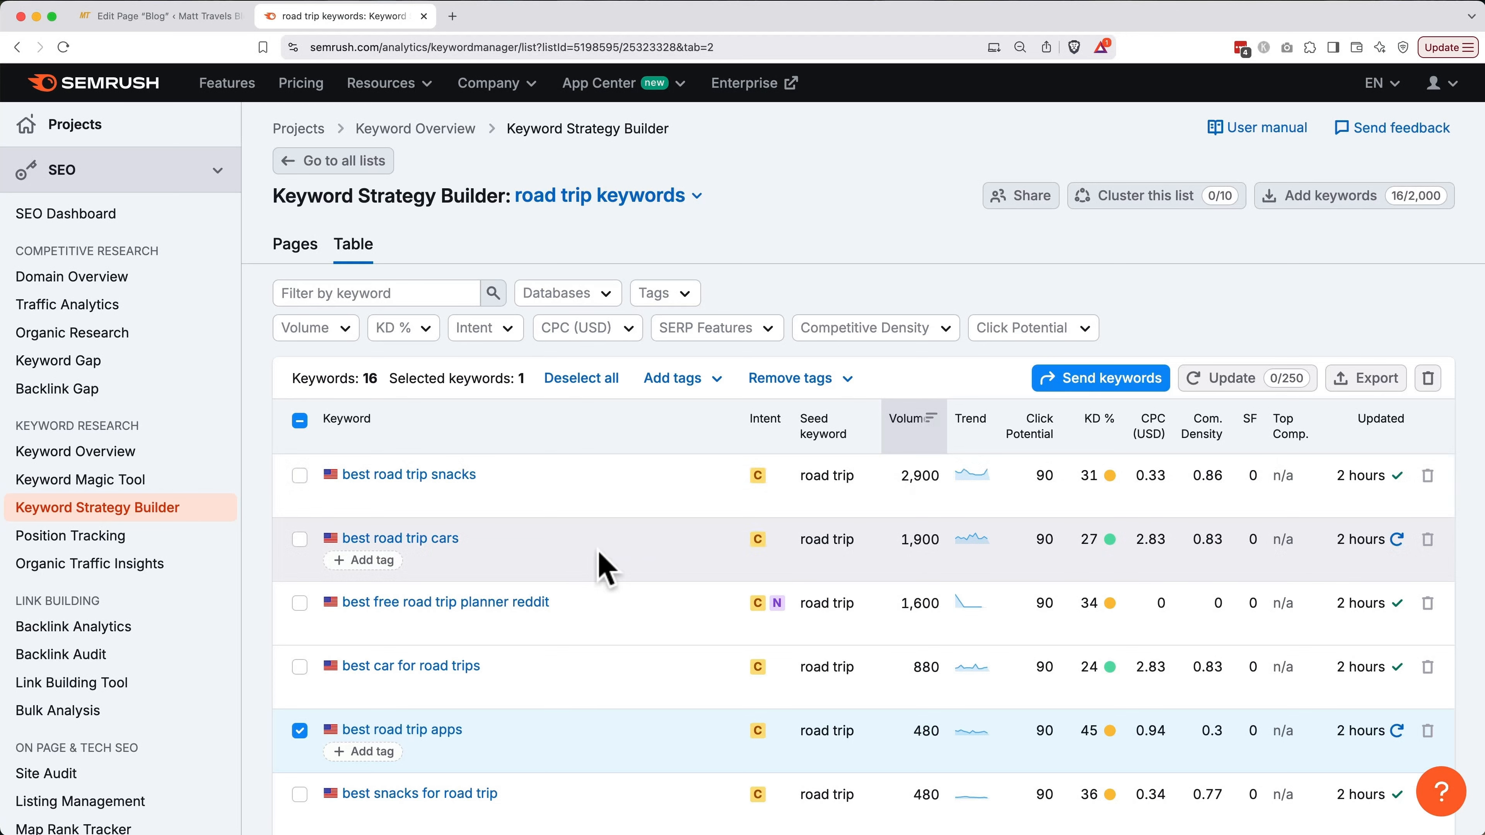
scroll(606, 570, "down", 3)
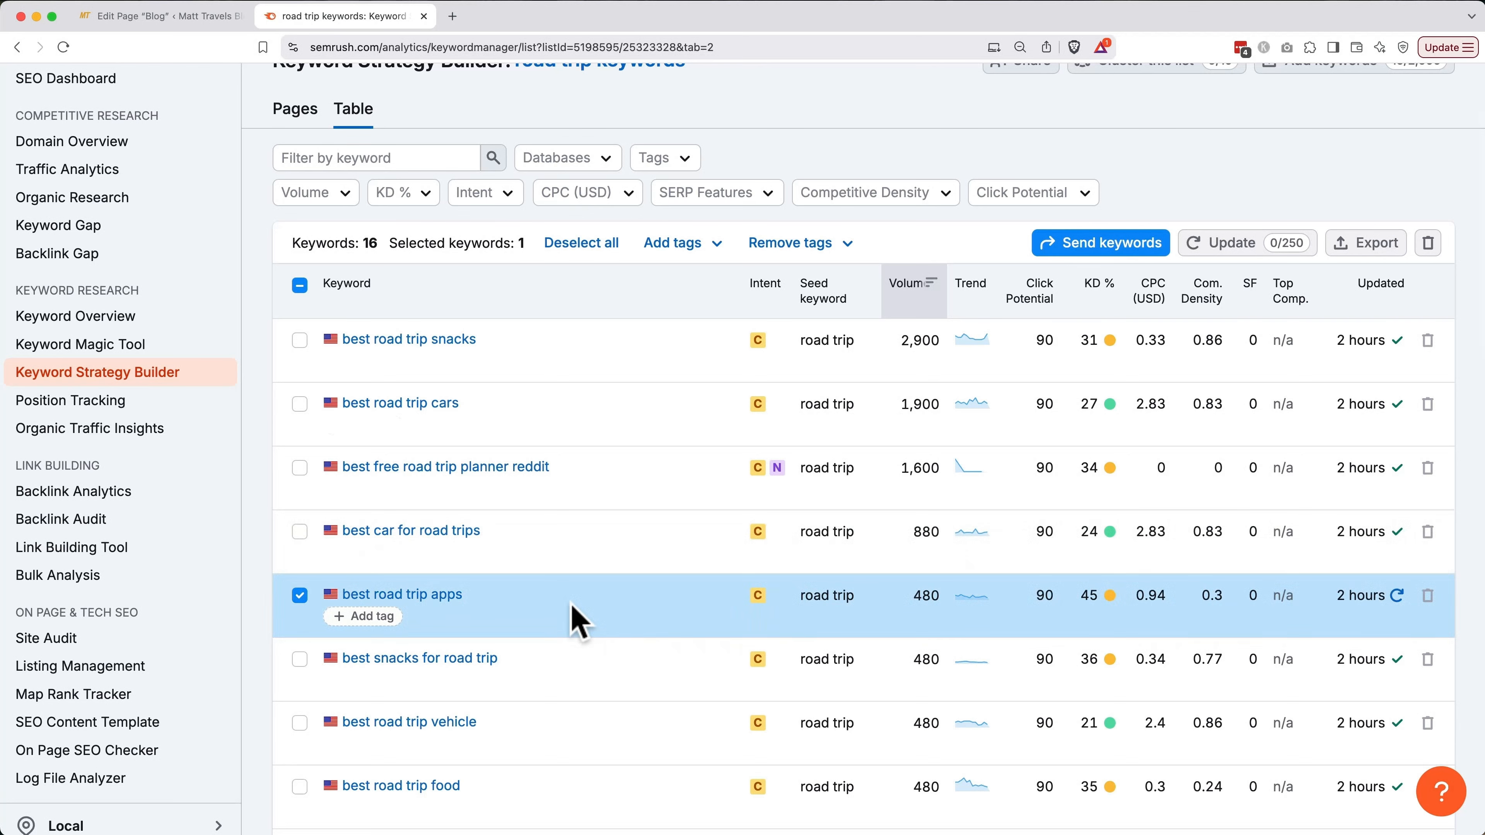
scroll(576, 621, "down", 7)
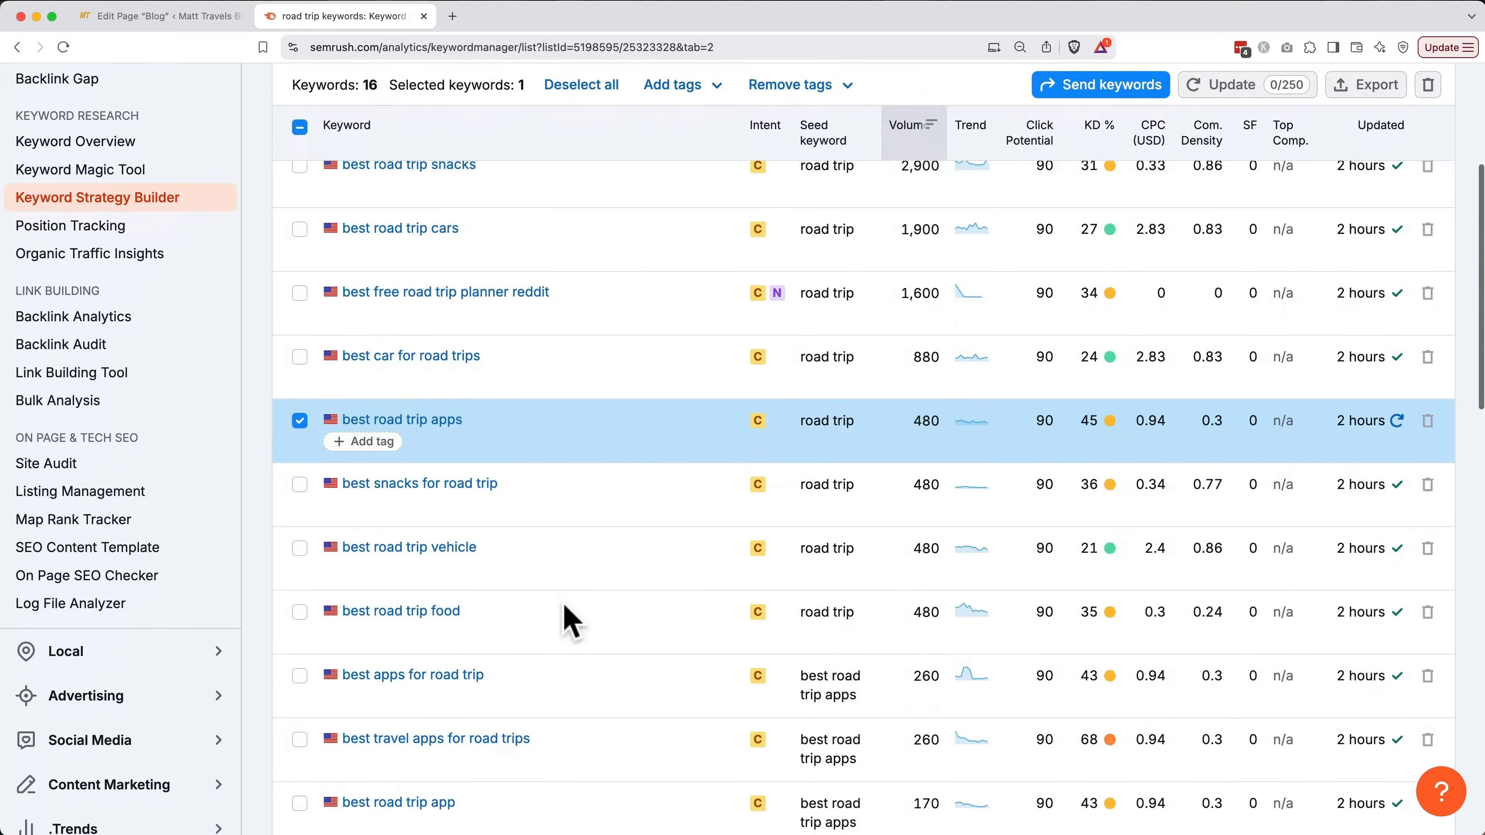
left_click(299, 554)
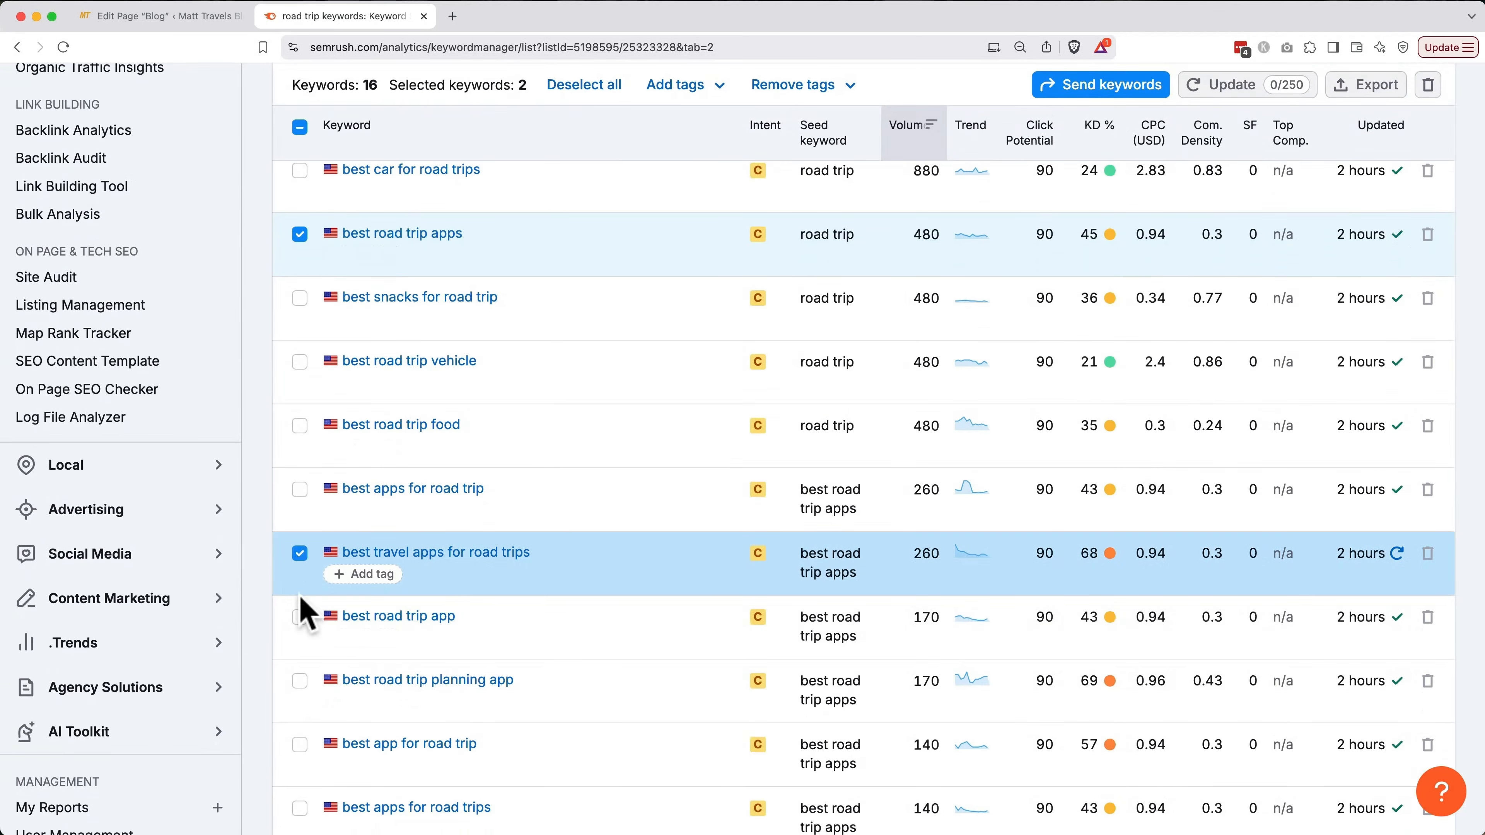
left_click(299, 615)
scroll(300, 619, "down", 2)
left_click(299, 574)
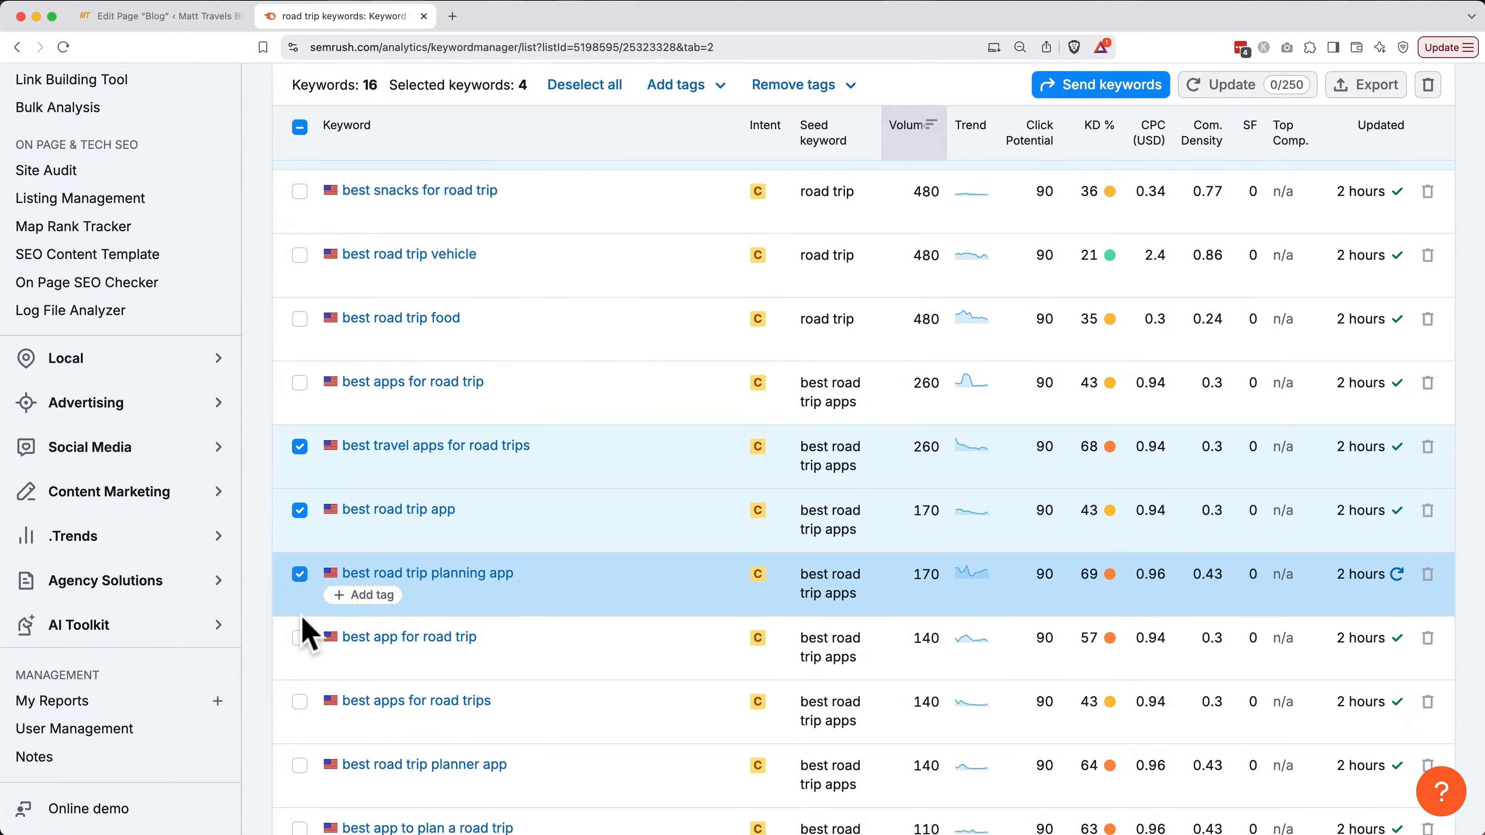
left_click(300, 638)
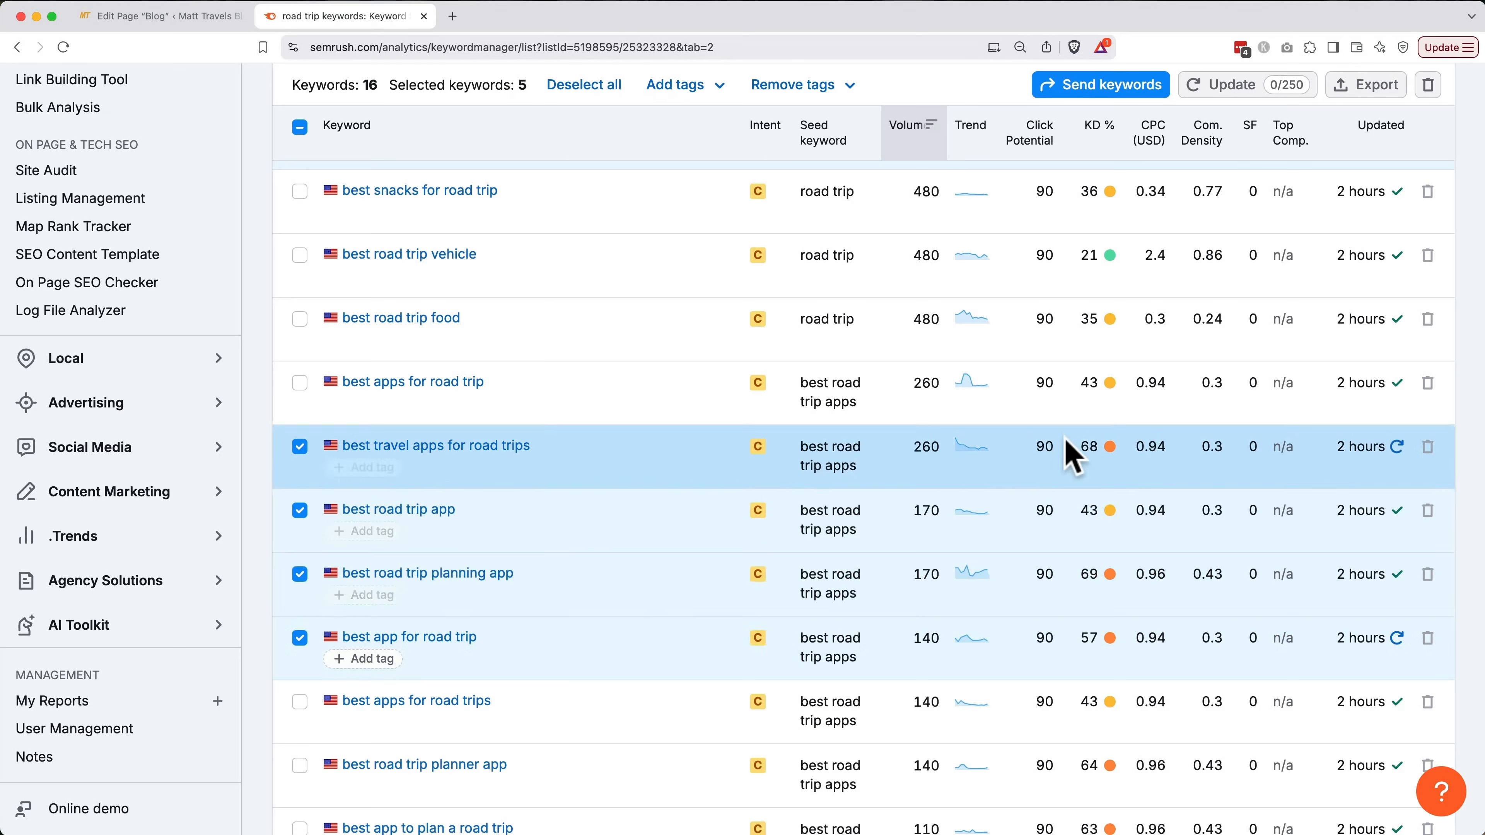
Export the selected keywords as road-trip-keywords_list_2025-04-10.csv
left_click(1366, 87)
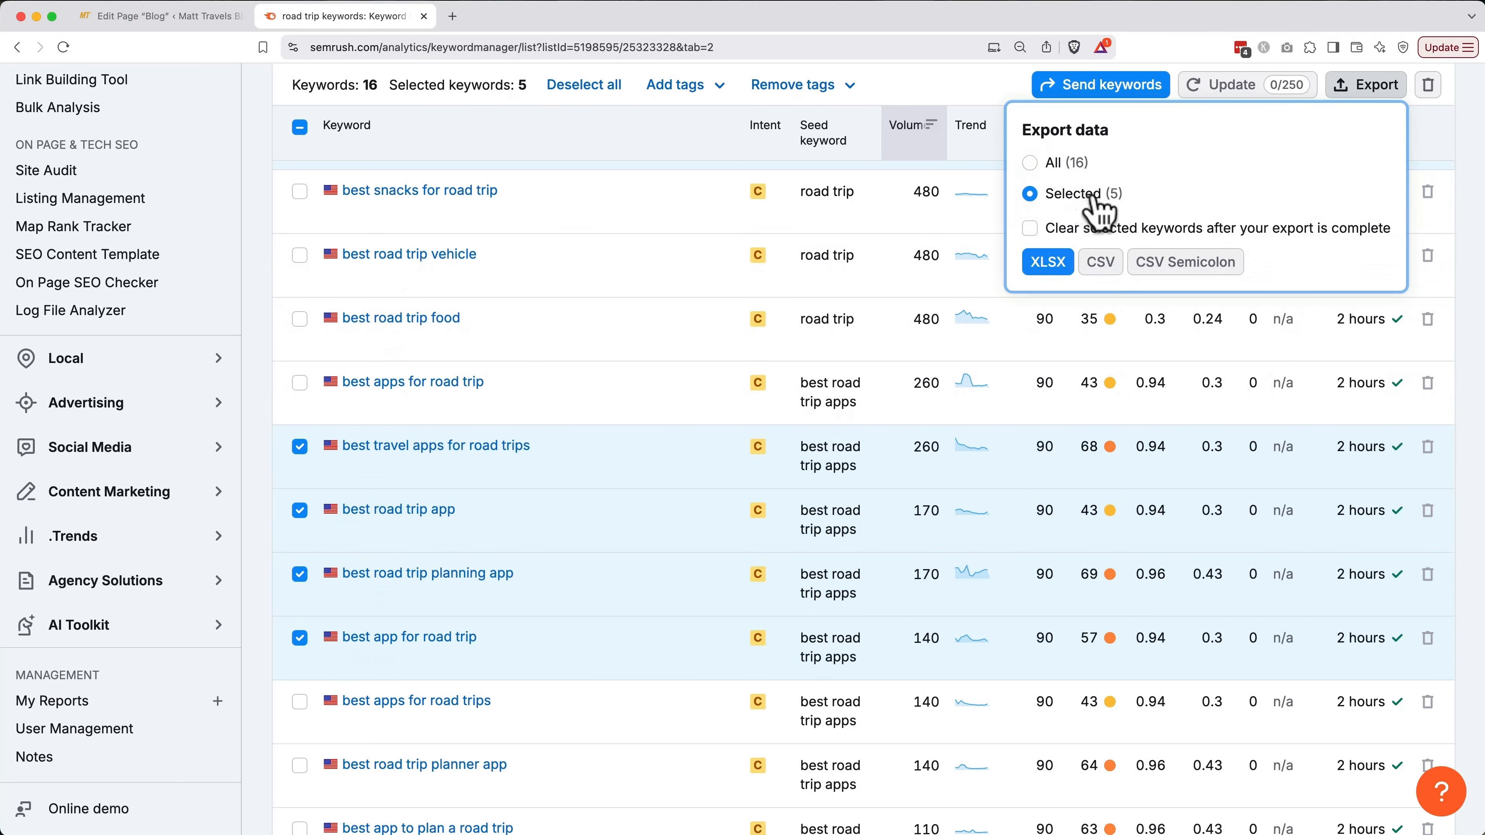
left_click(1099, 266)
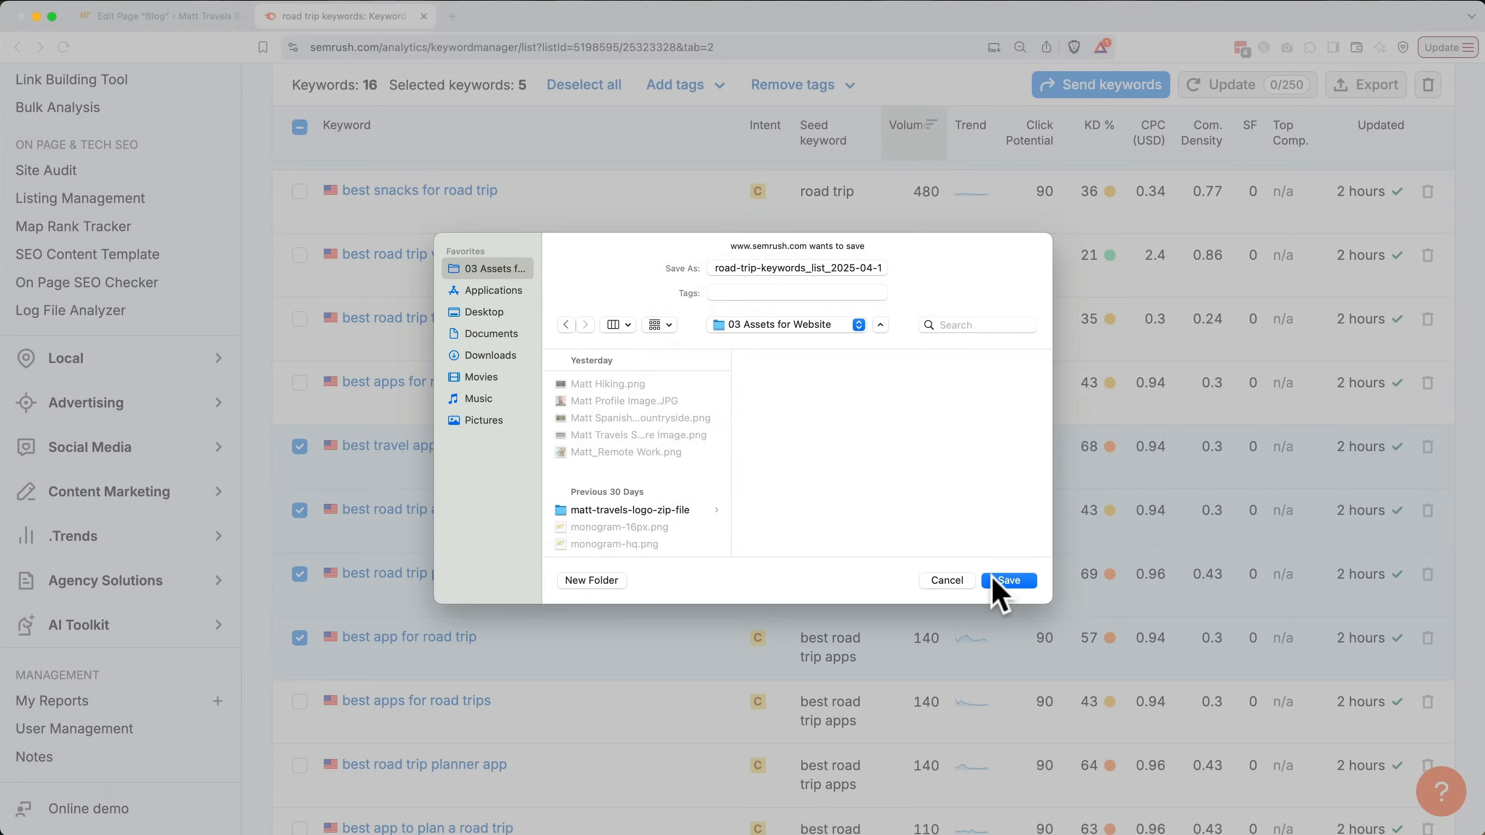
left_click(993, 581)
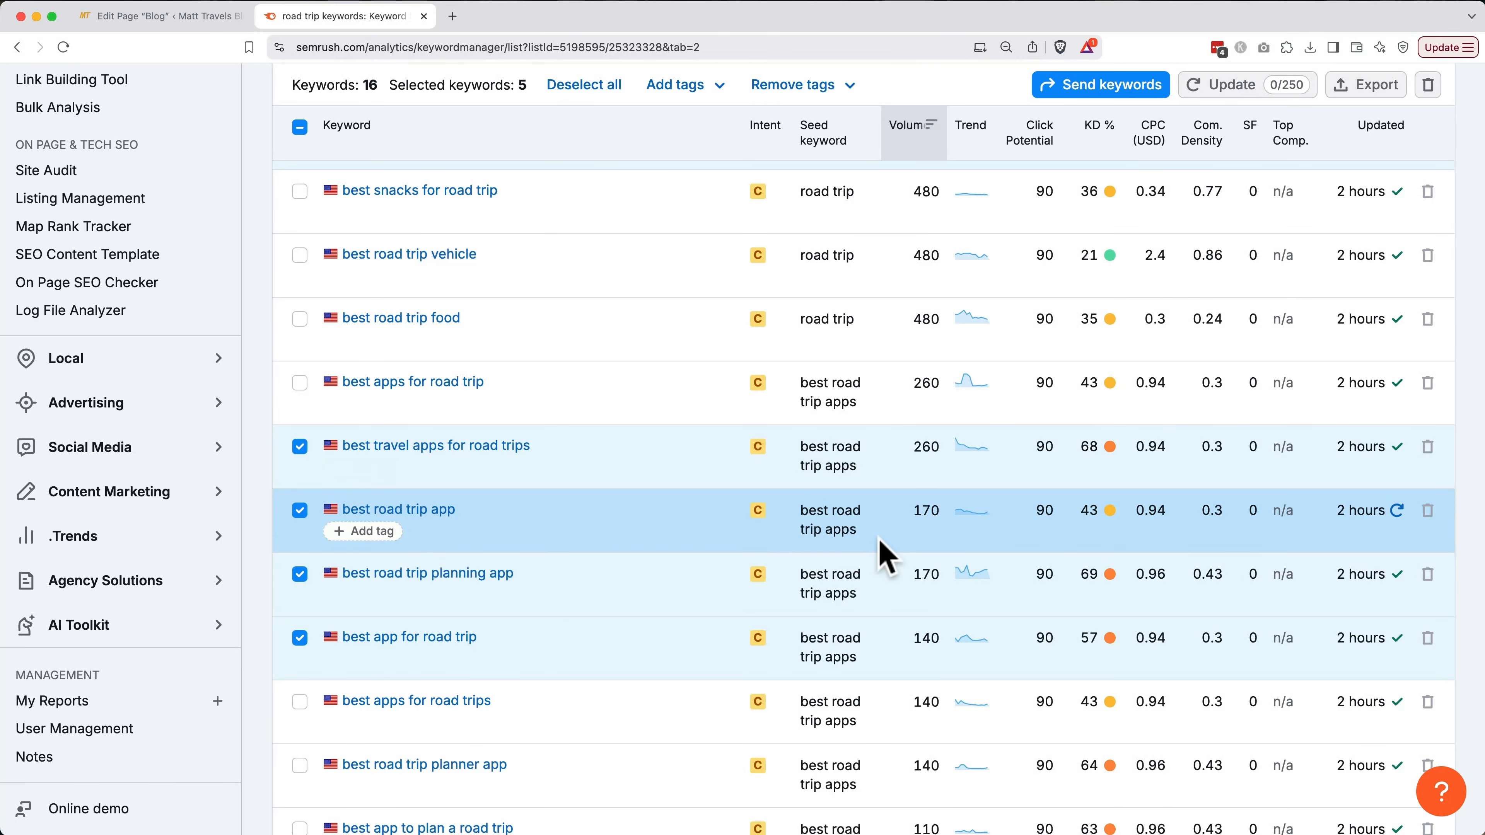
scroll(649, 531, "up", 2)
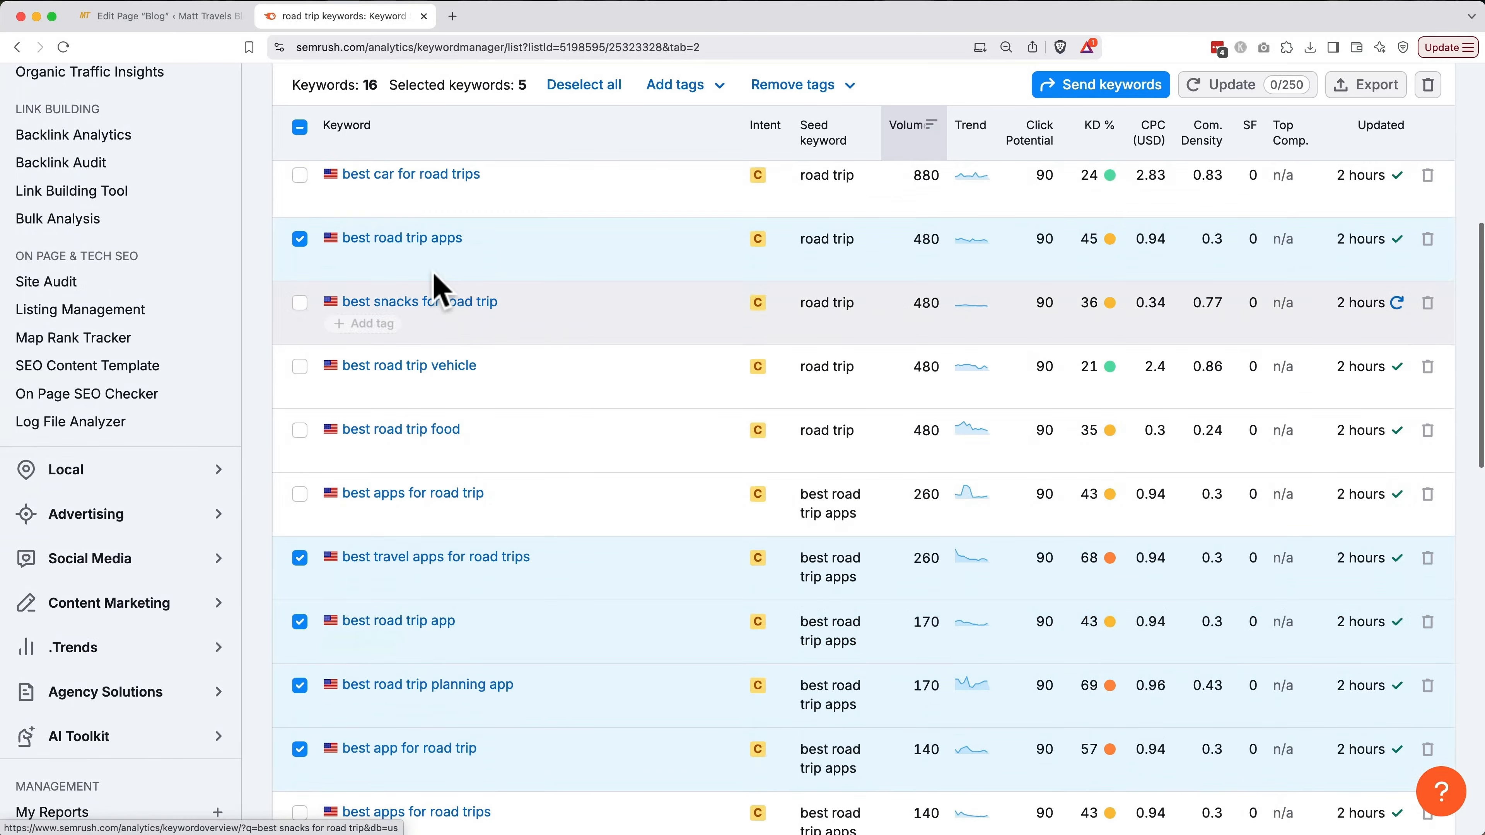
From the best road trip apps SERP results, copy the packupgo, carolinerosetravel and usatoday article URLs into a note
left_click(415, 243)
scroll(417, 244, "down", 5)
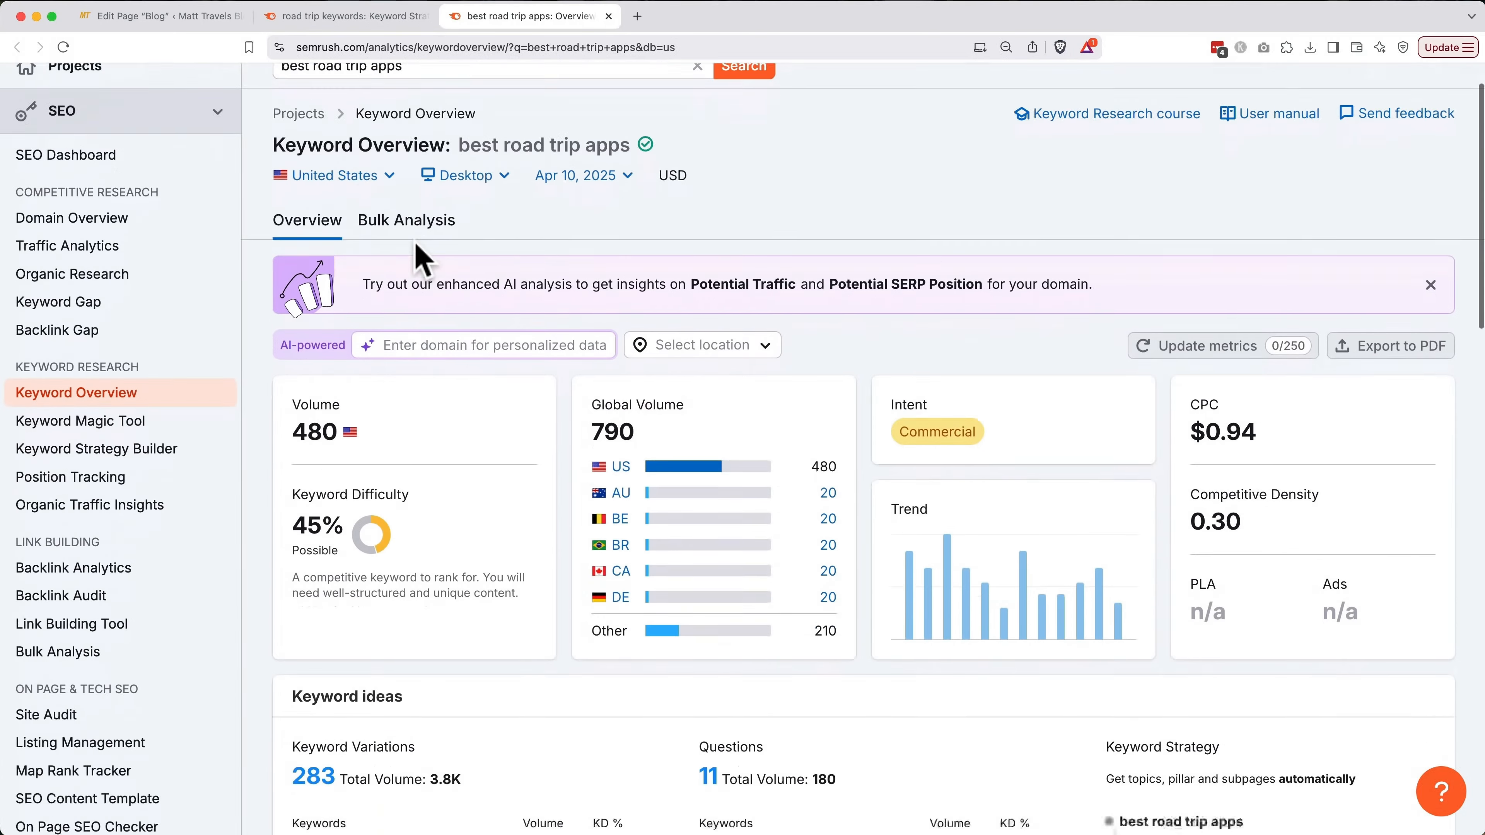
scroll(421, 261, "down", 15)
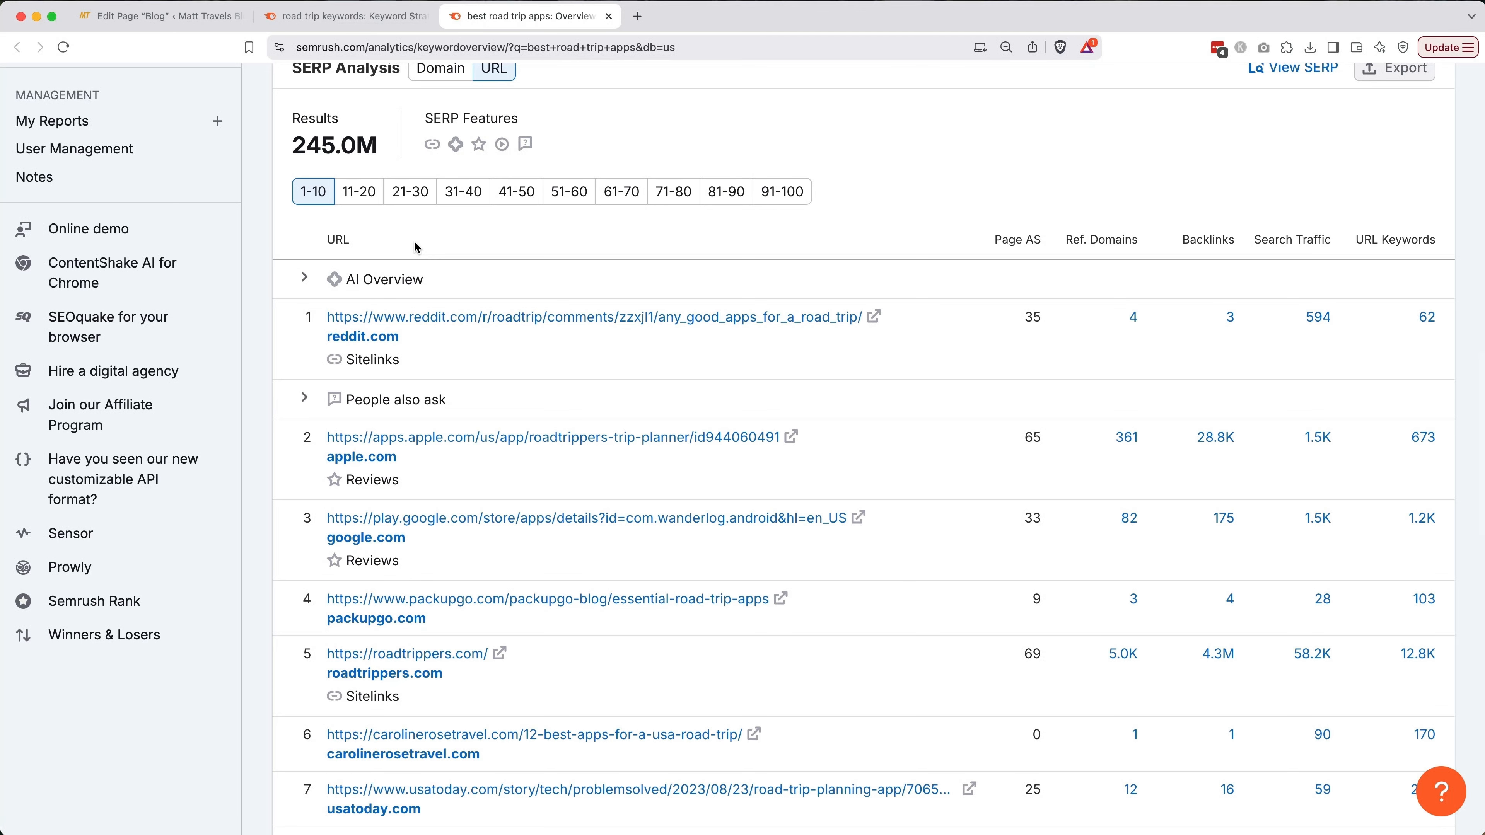
scroll(416, 247, "down", 5)
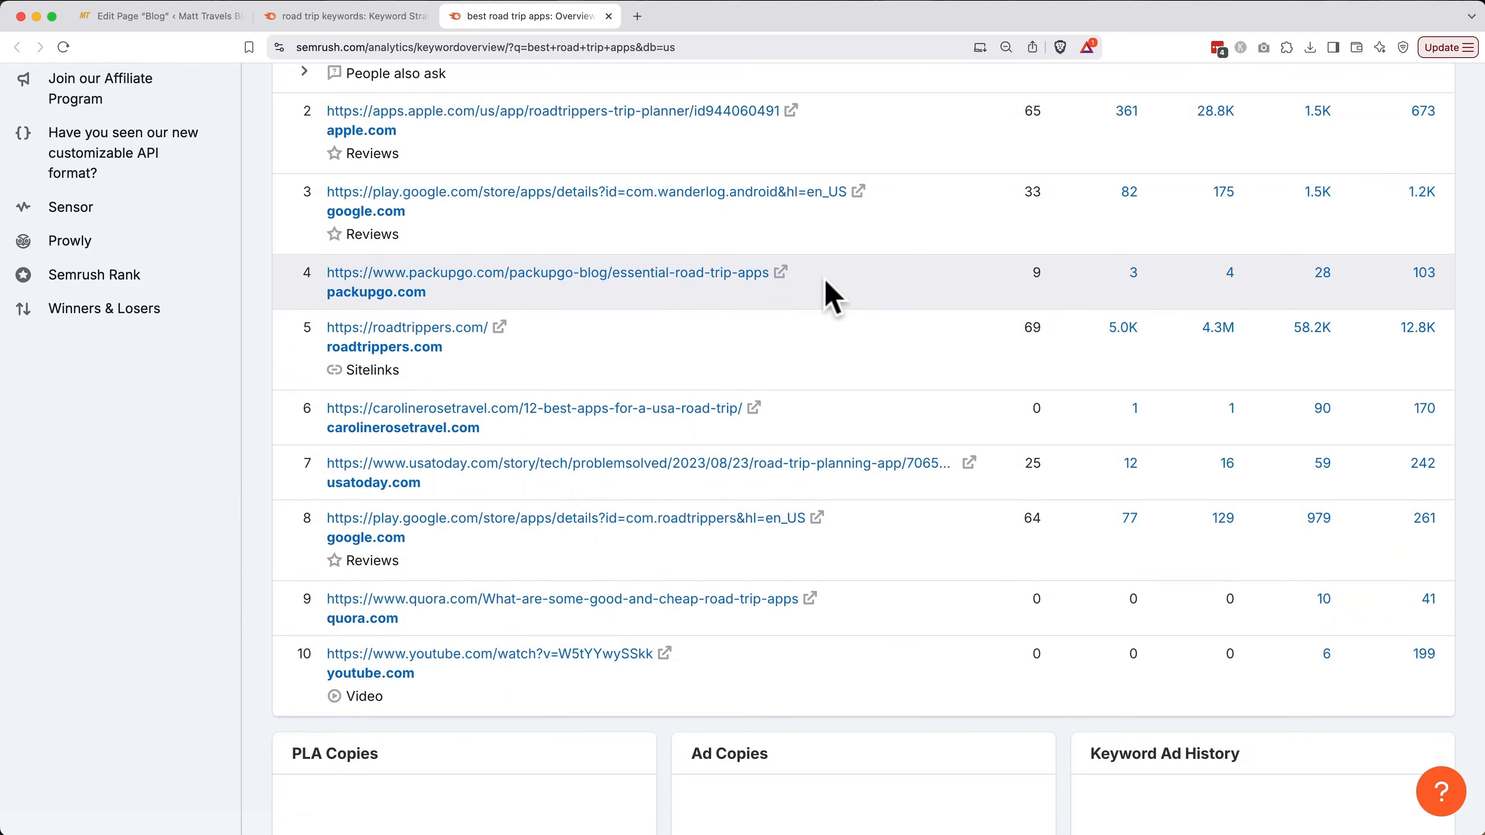
left_click_drag(768, 273, 327, 274)
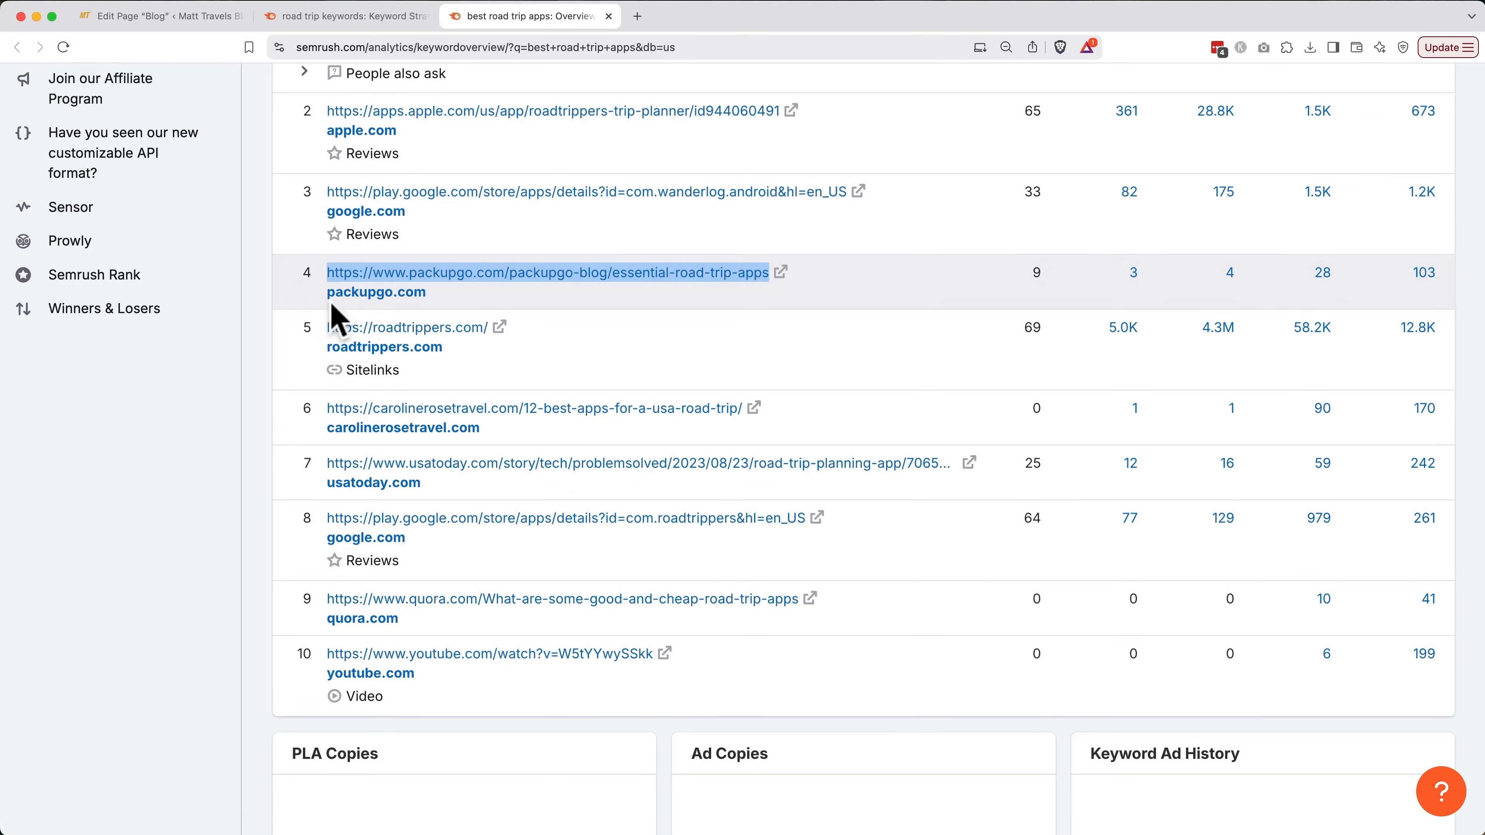
left_click_drag(809, 421, 281, 411)
left_click_drag(992, 479, 329, 471)
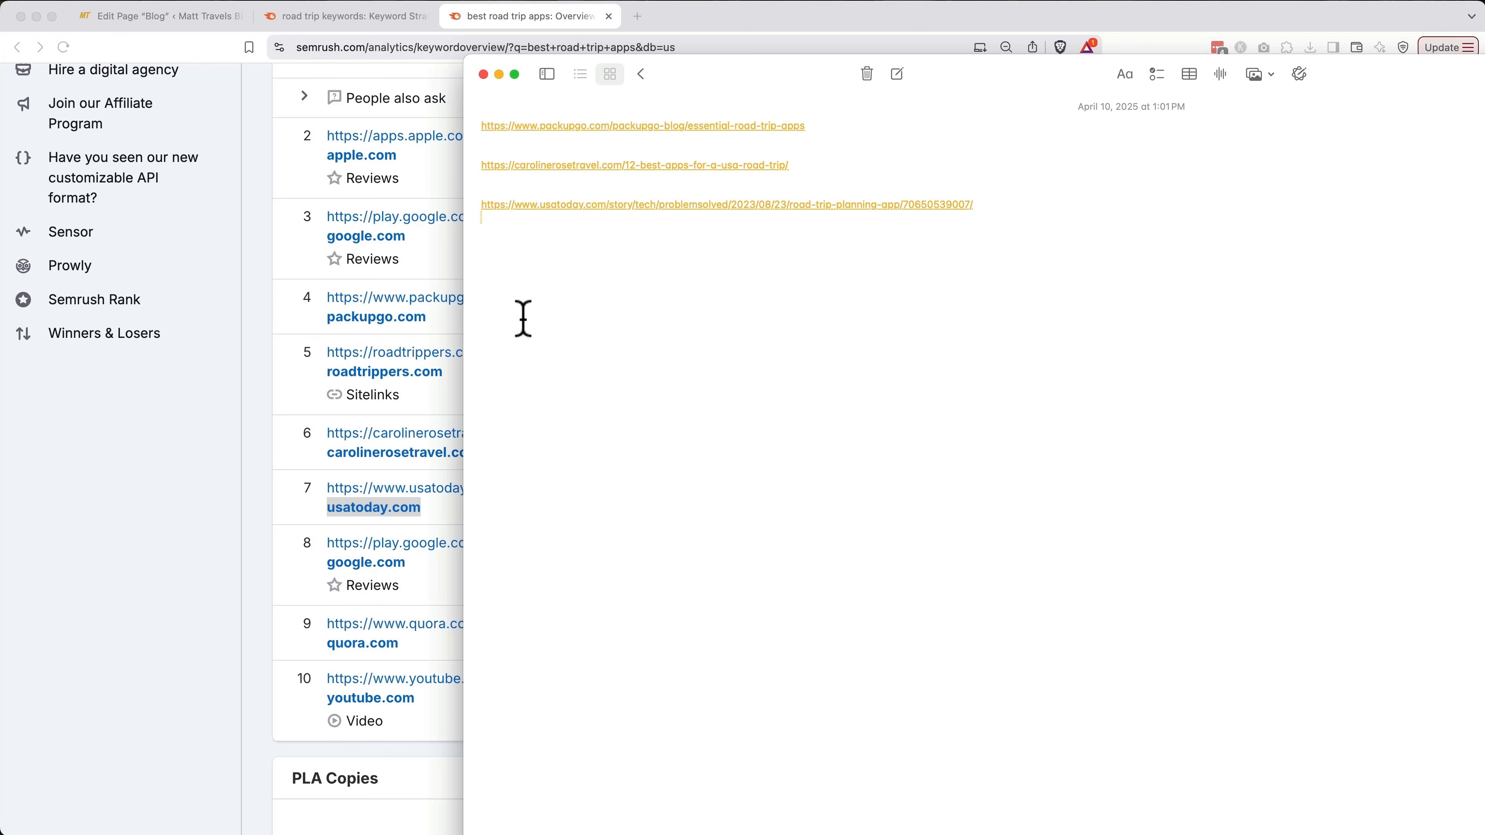
key("super+t")
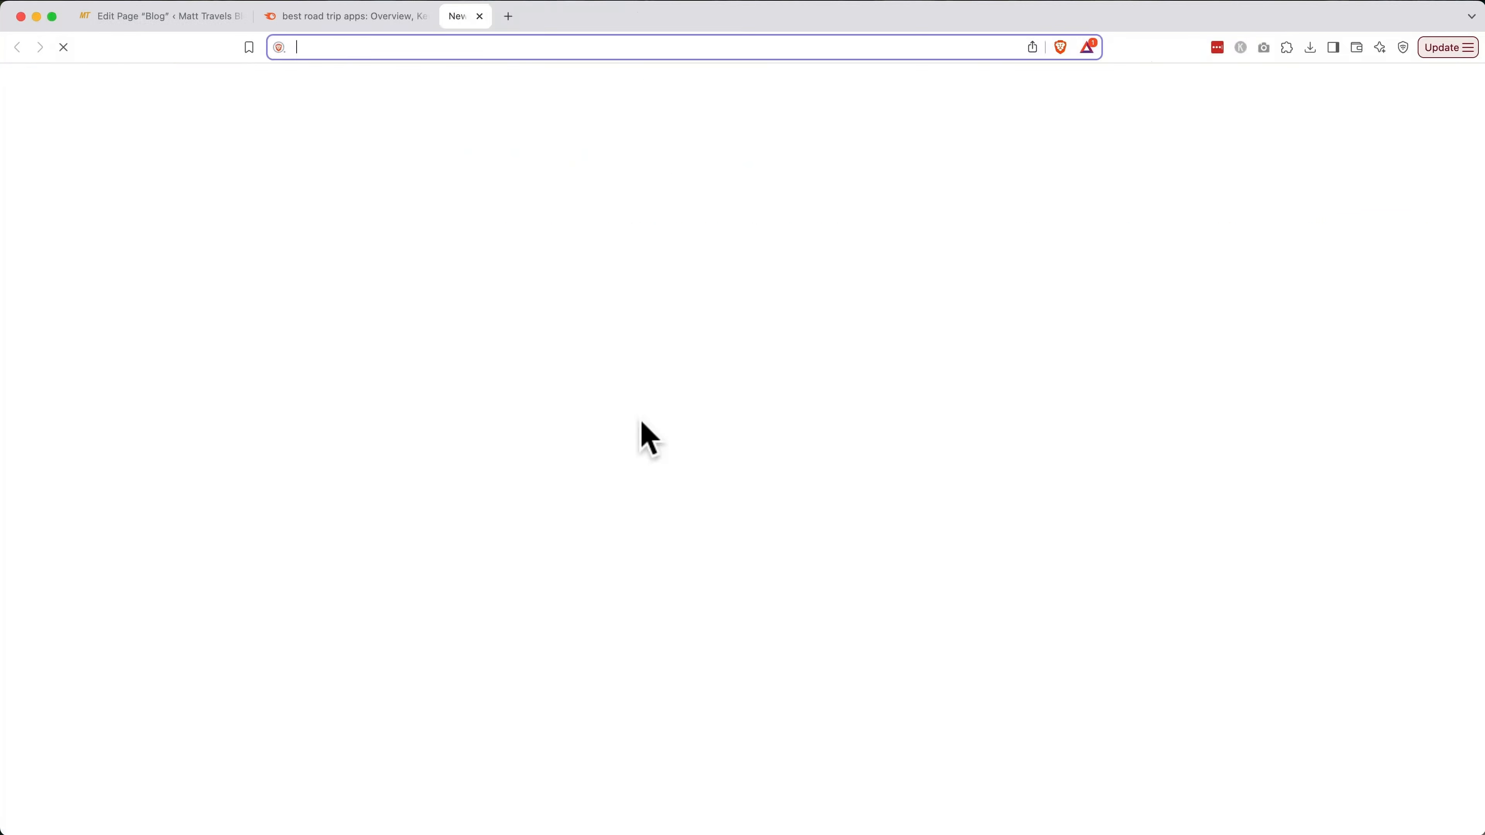
Load chatgpt.com and make an editable copy of the prompts template
type("chatgpt.com")
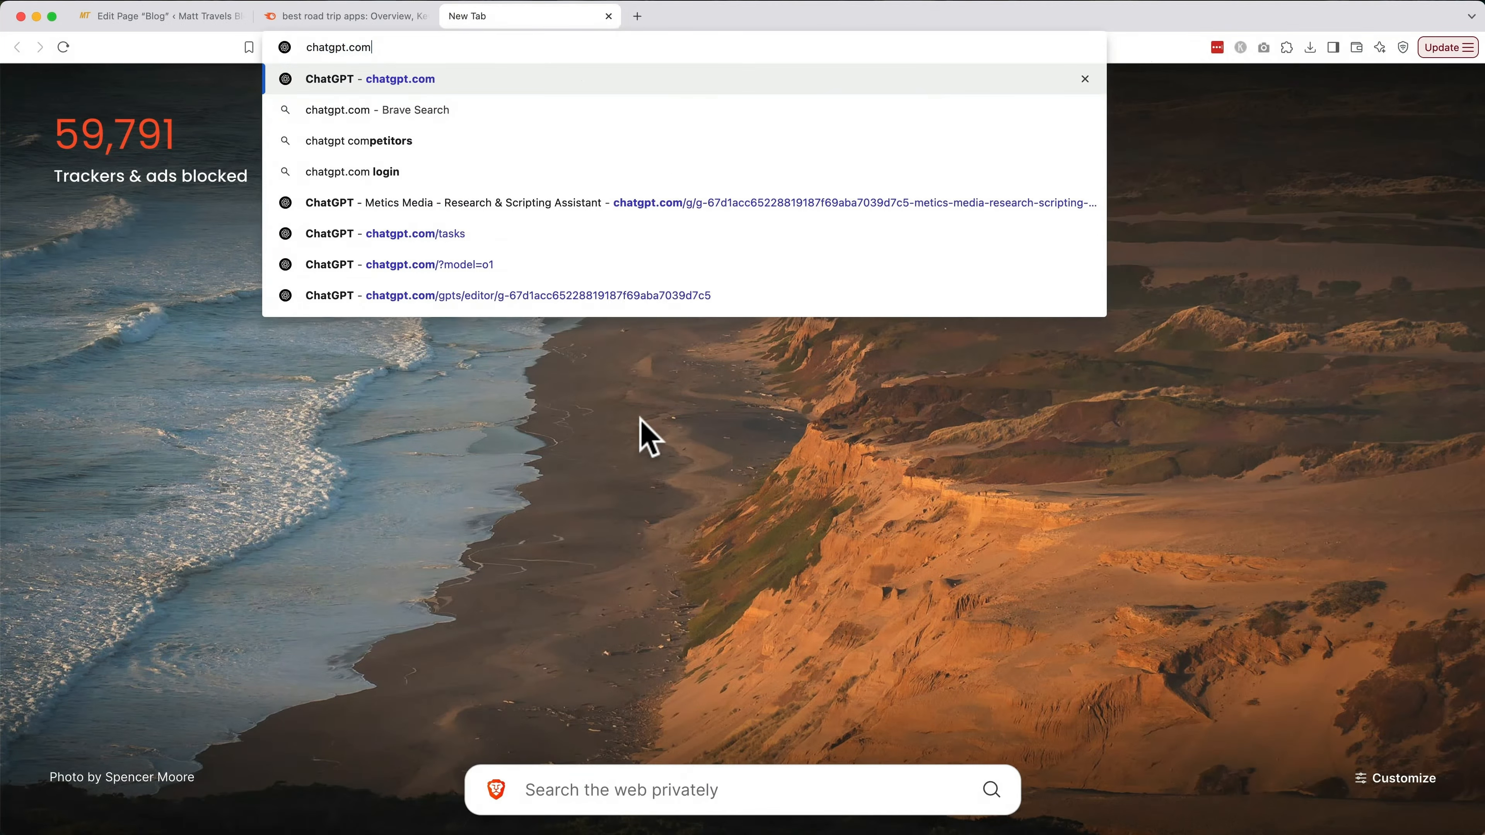
key("Return")
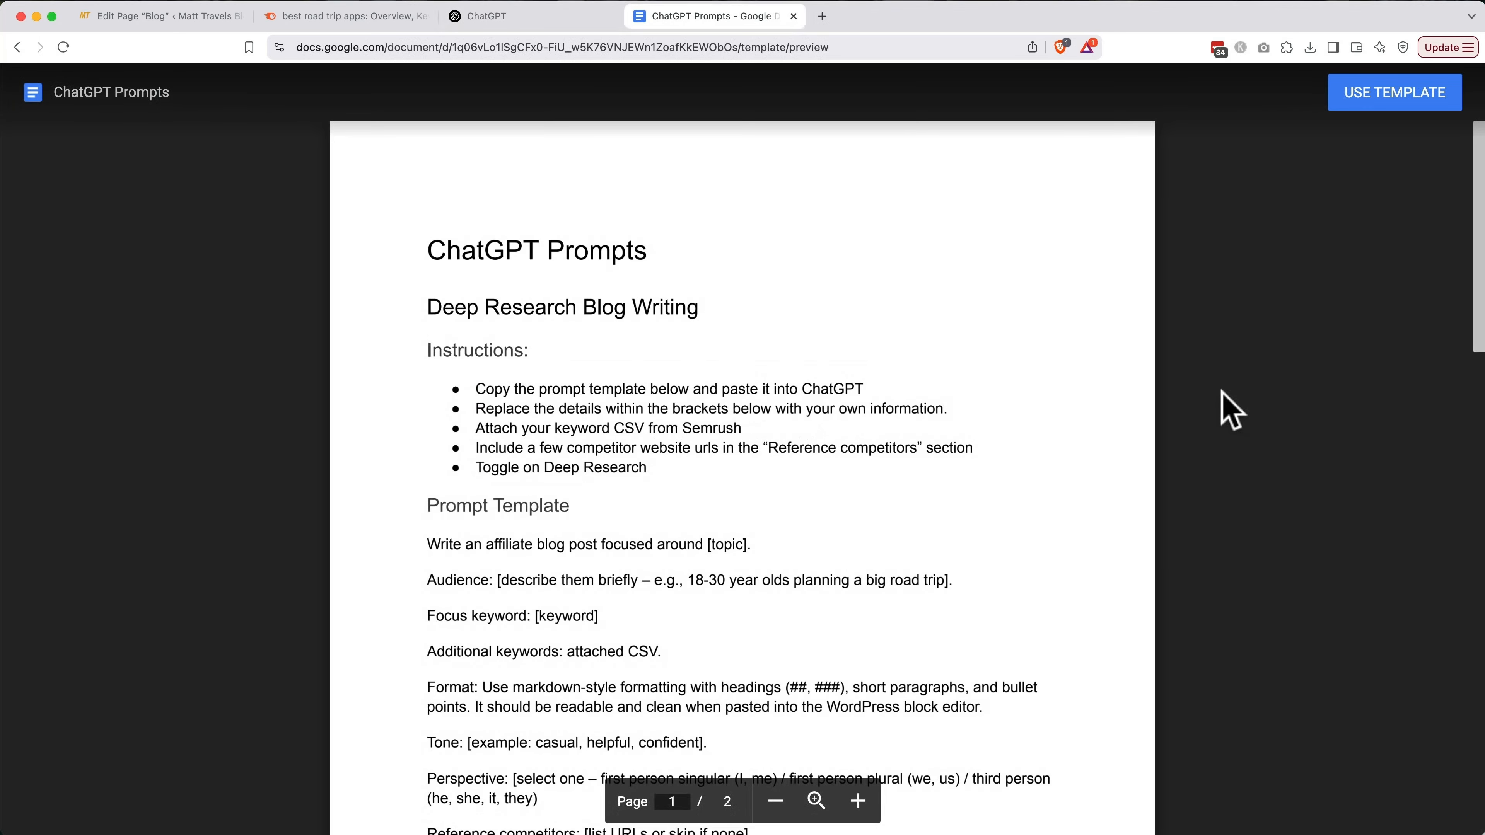
left_click(1384, 94)
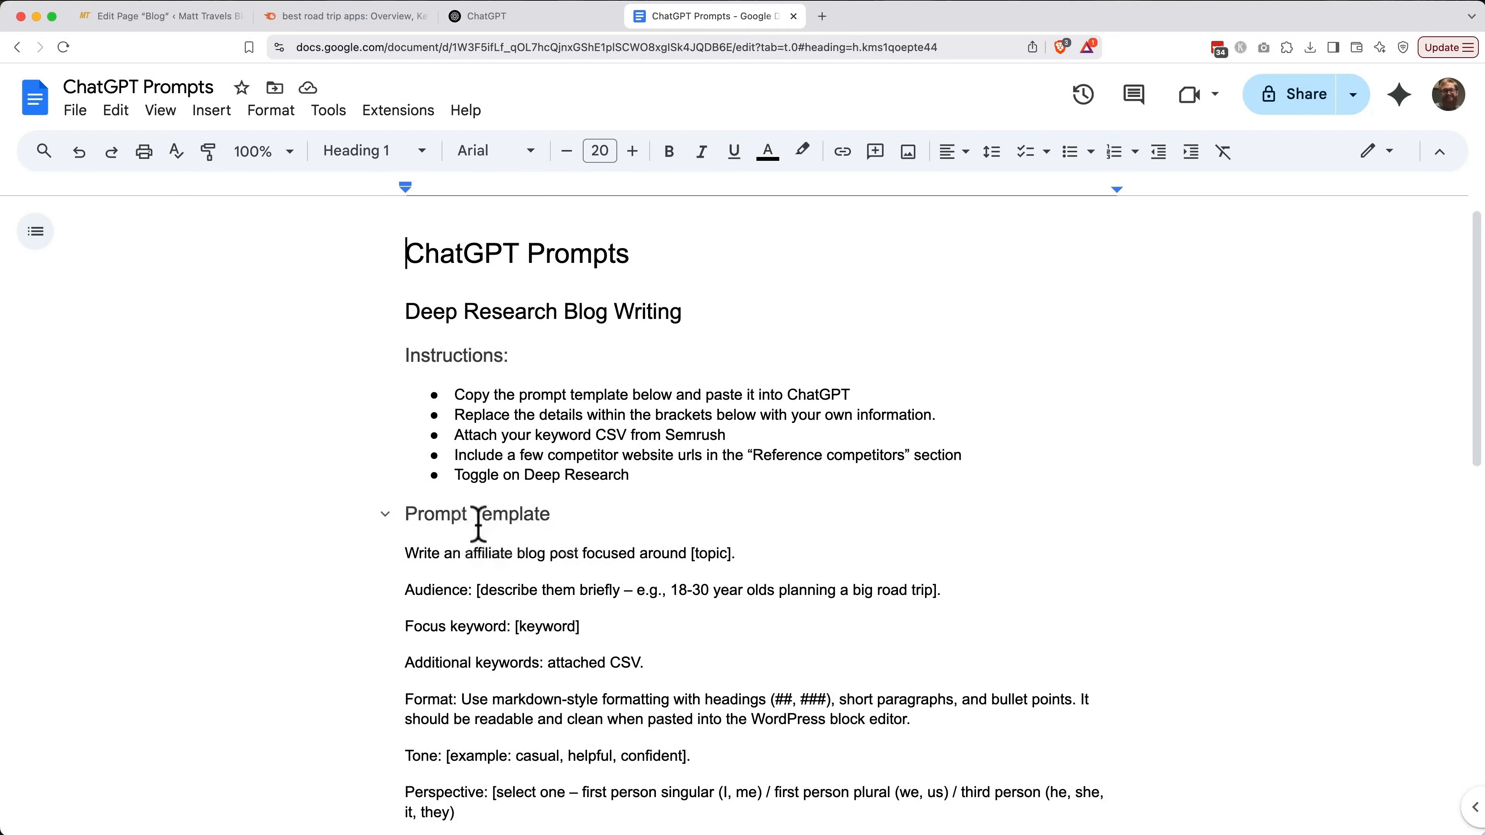
Replace the [topic] placeholder with 'road trips' and clear the example Audience description
scroll(606, 517, "down", 5)
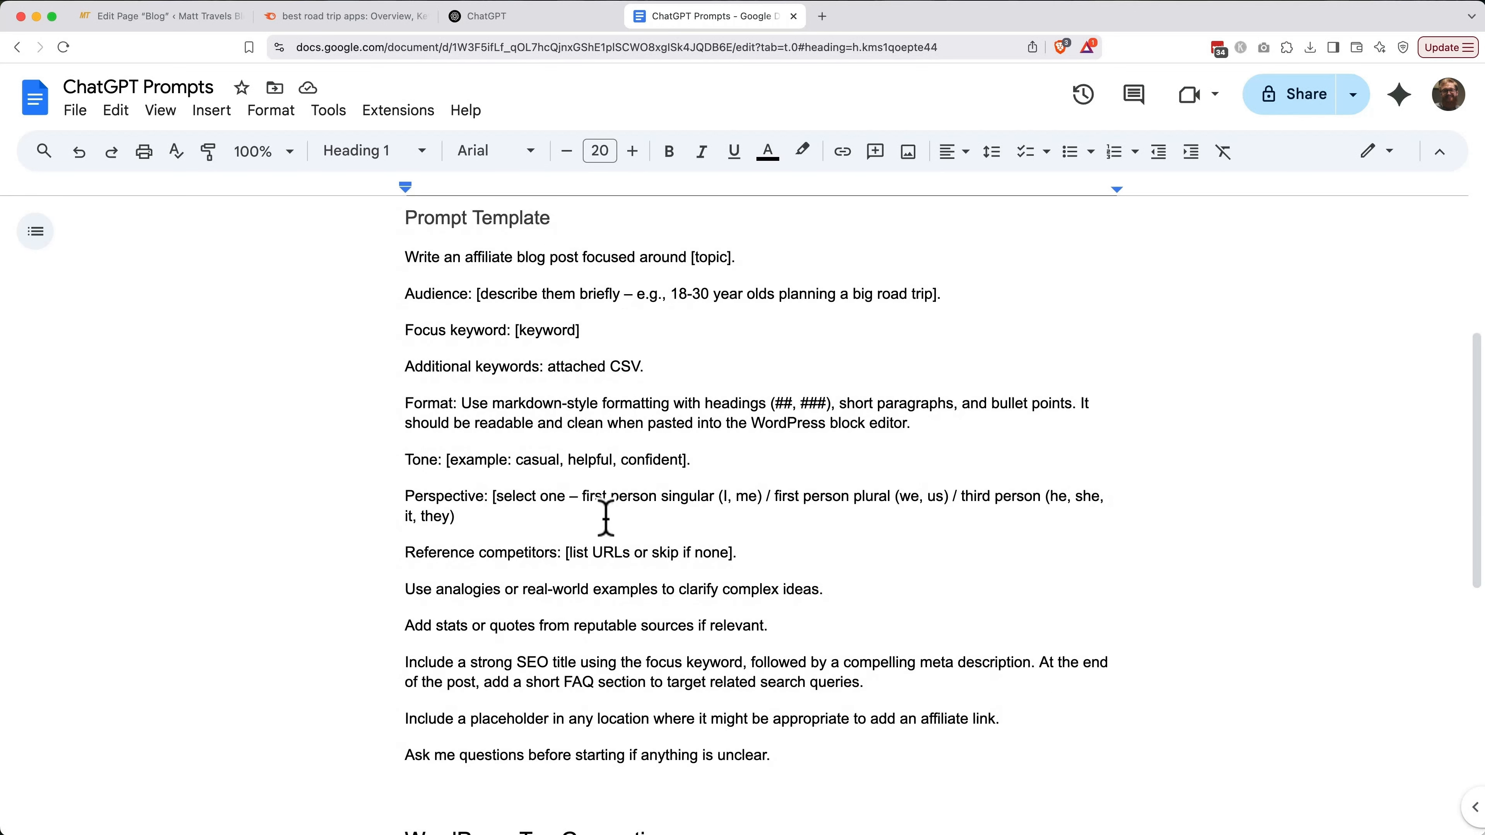
left_click(731, 257)
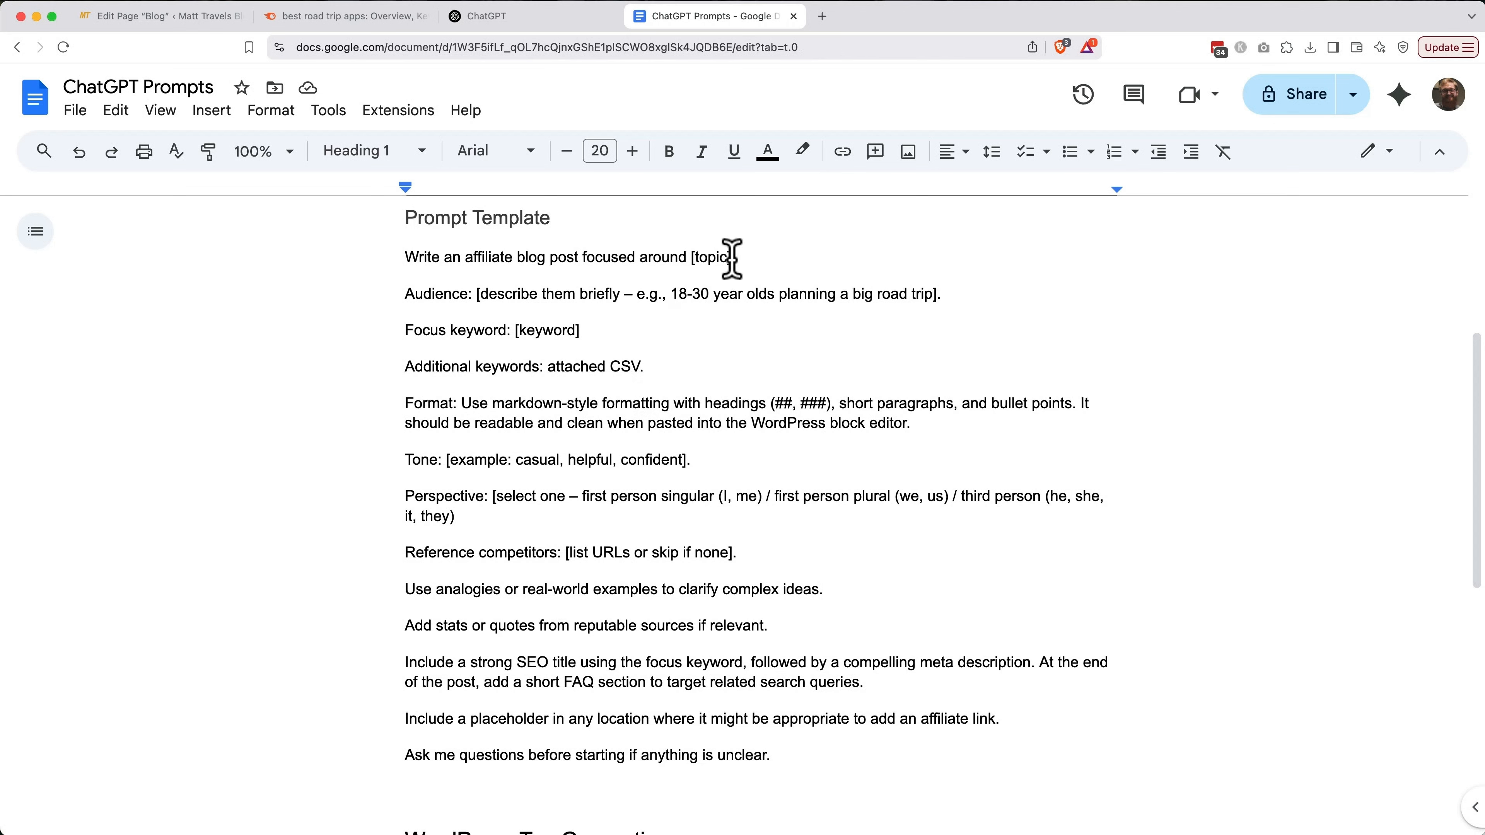
left_click_drag(731, 258, 692, 258)
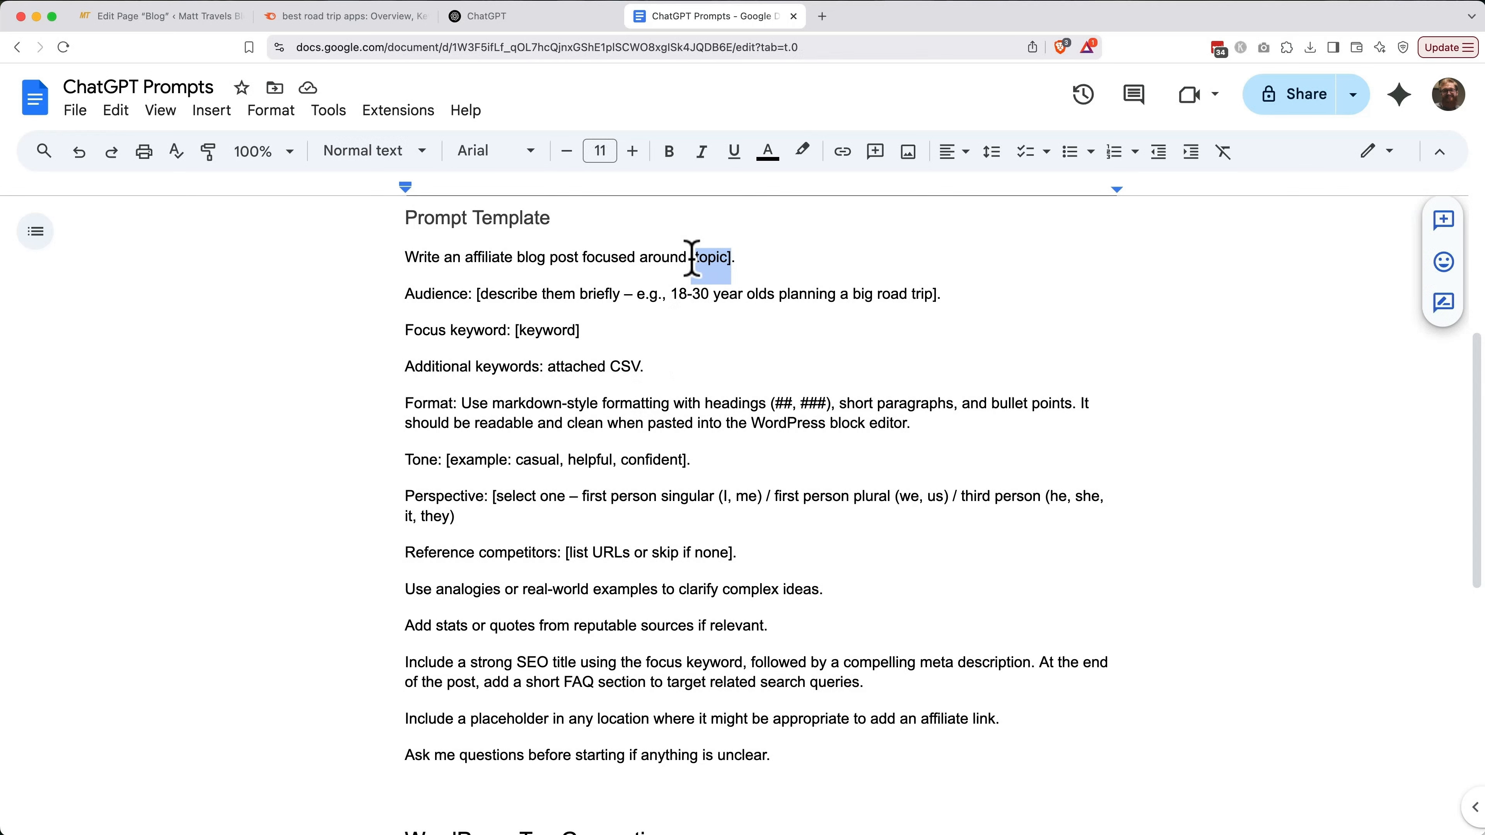
type("road trips")
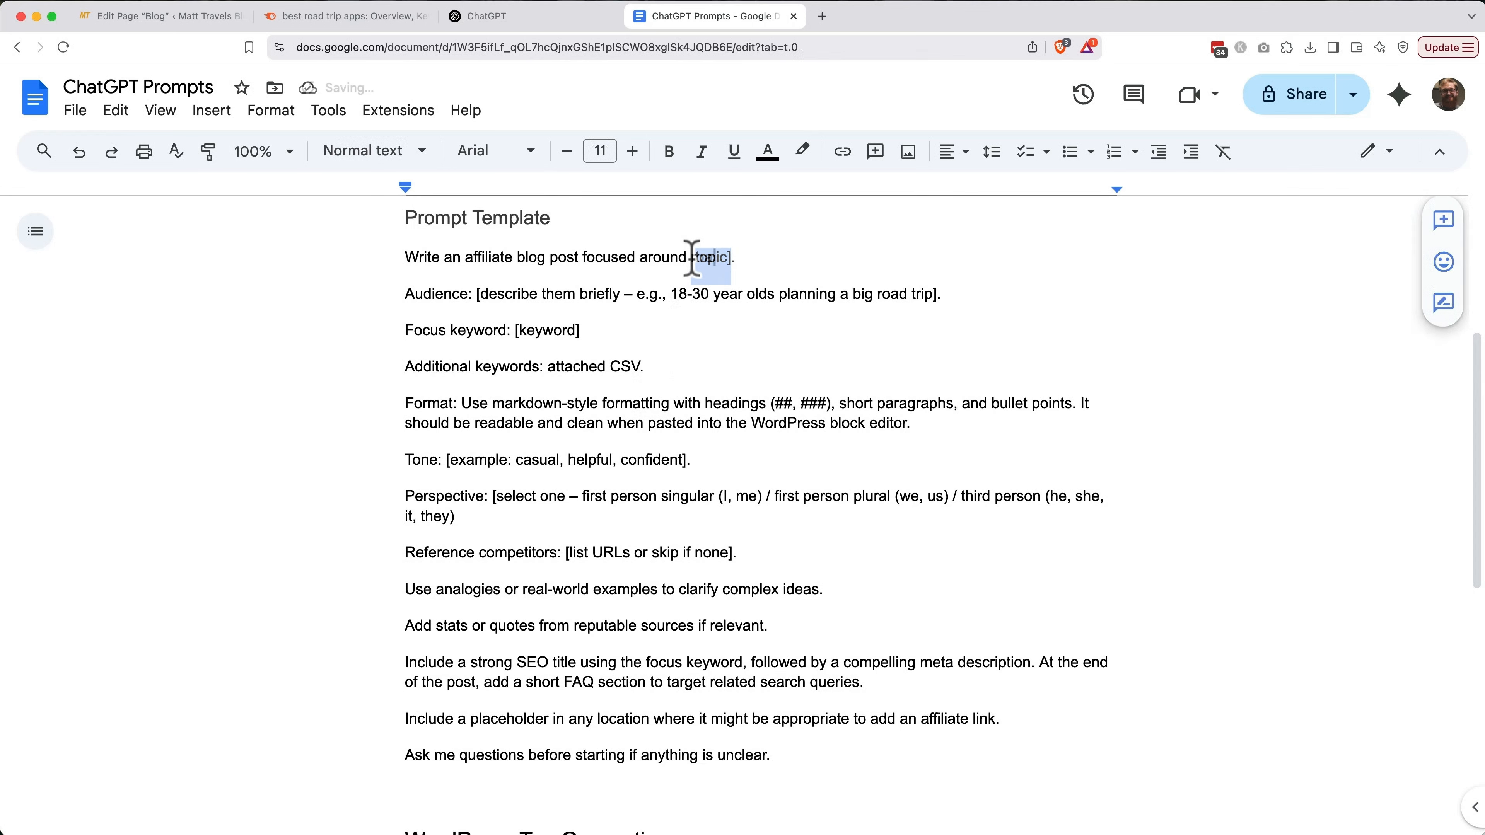
left_click_drag(480, 294, 671, 294)
key("BackSpace")
Put 'best road trip apps' in place of [keyword], remove the blank line, and select the whole template
left_click(345, 16)
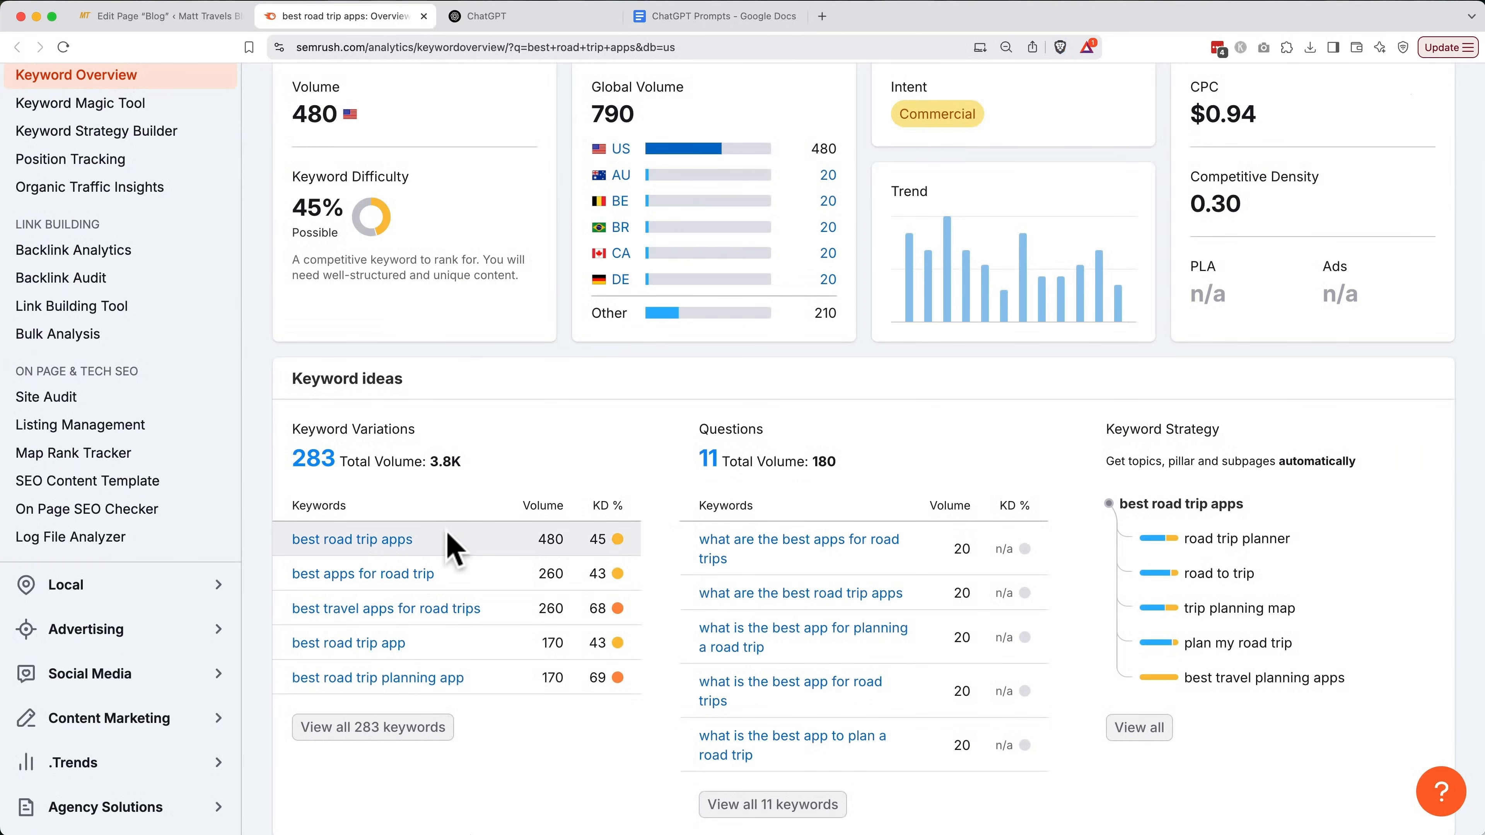
left_click_drag(448, 540, 292, 544)
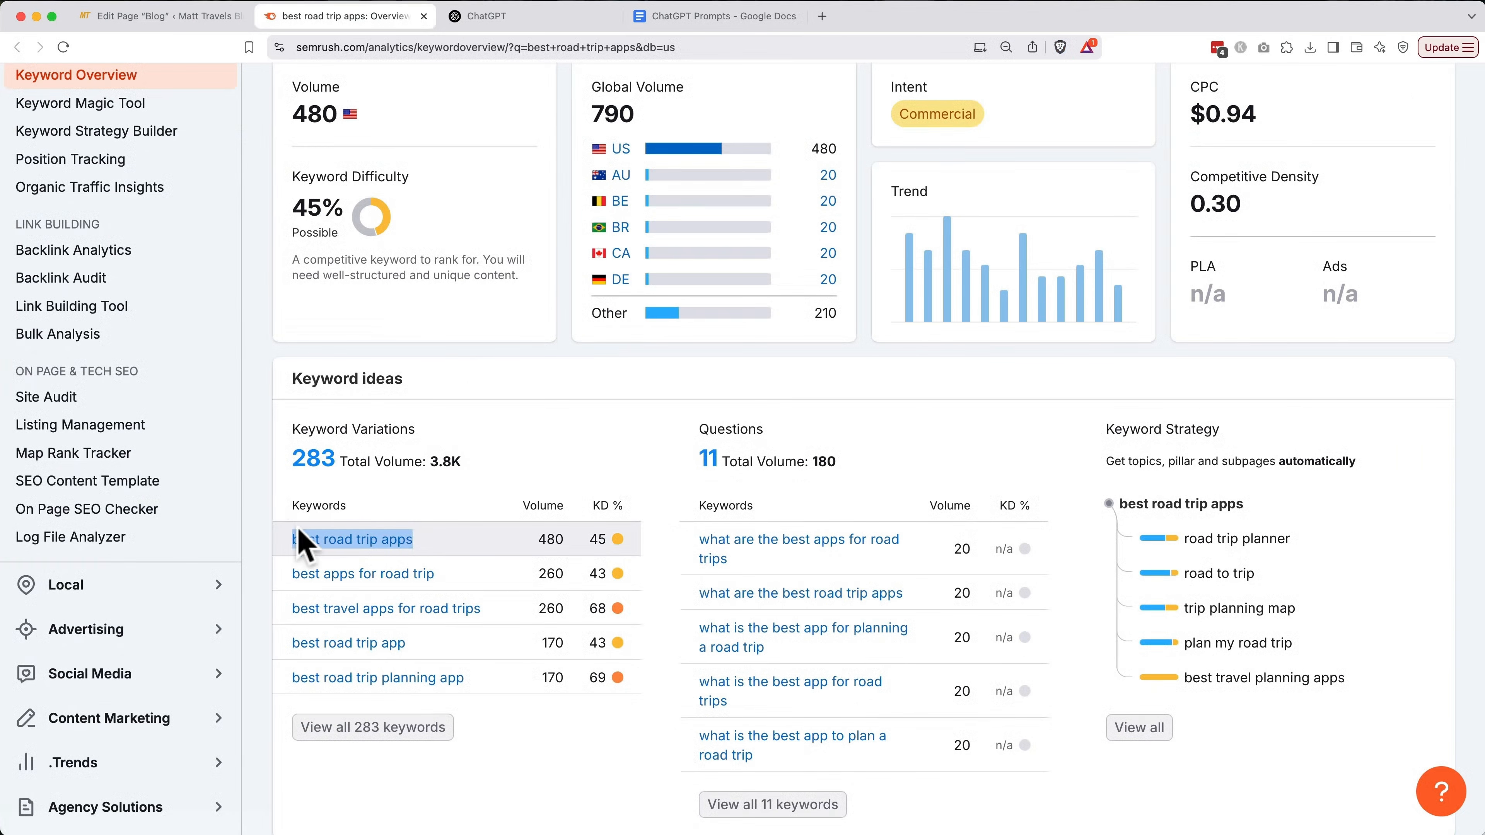
key("super+c")
left_click(686, 18)
key("super+v")
scroll(622, 460, "down", 2)
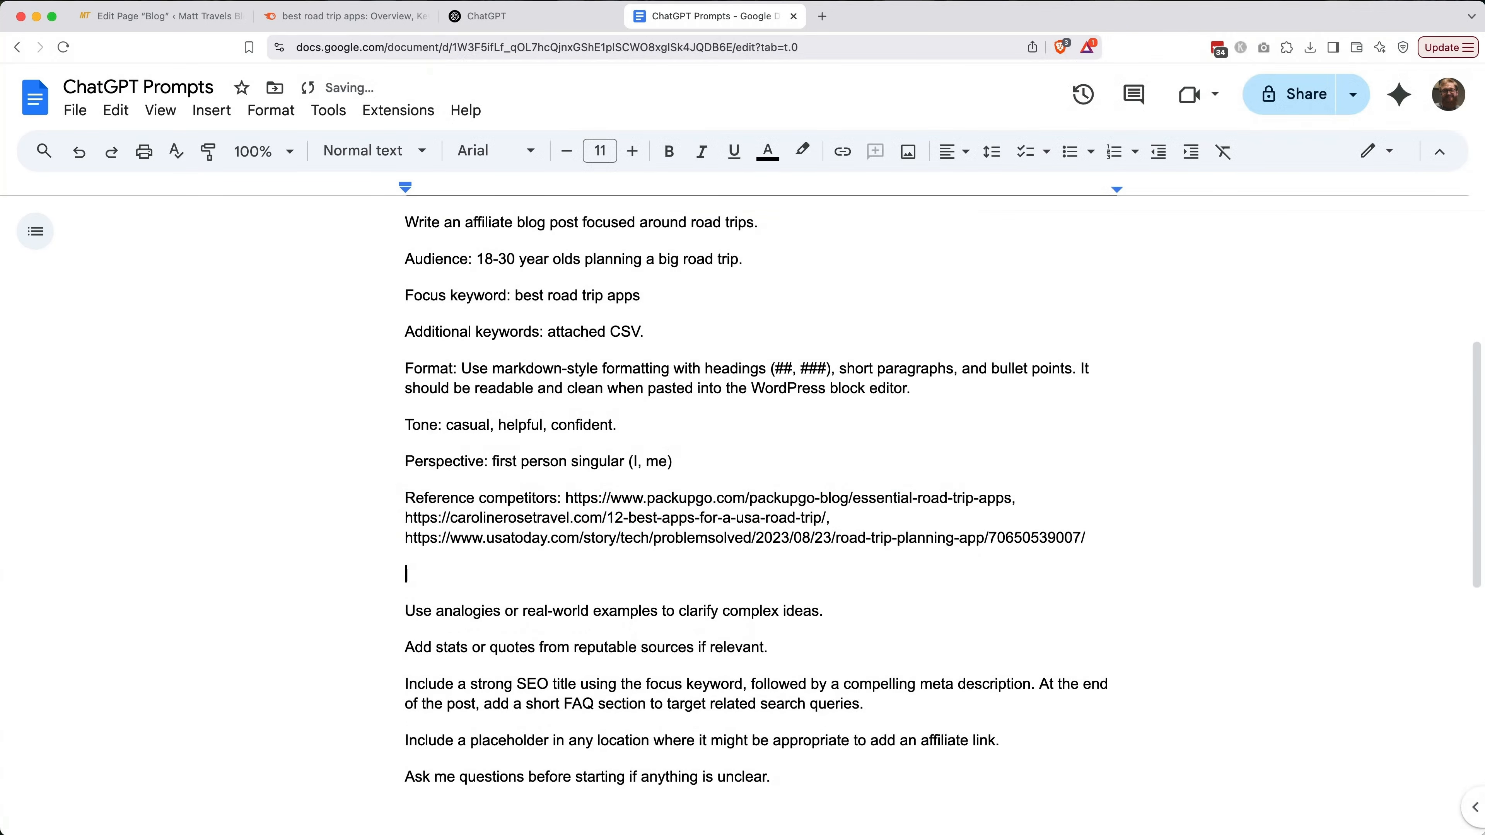
key("BackSpace")
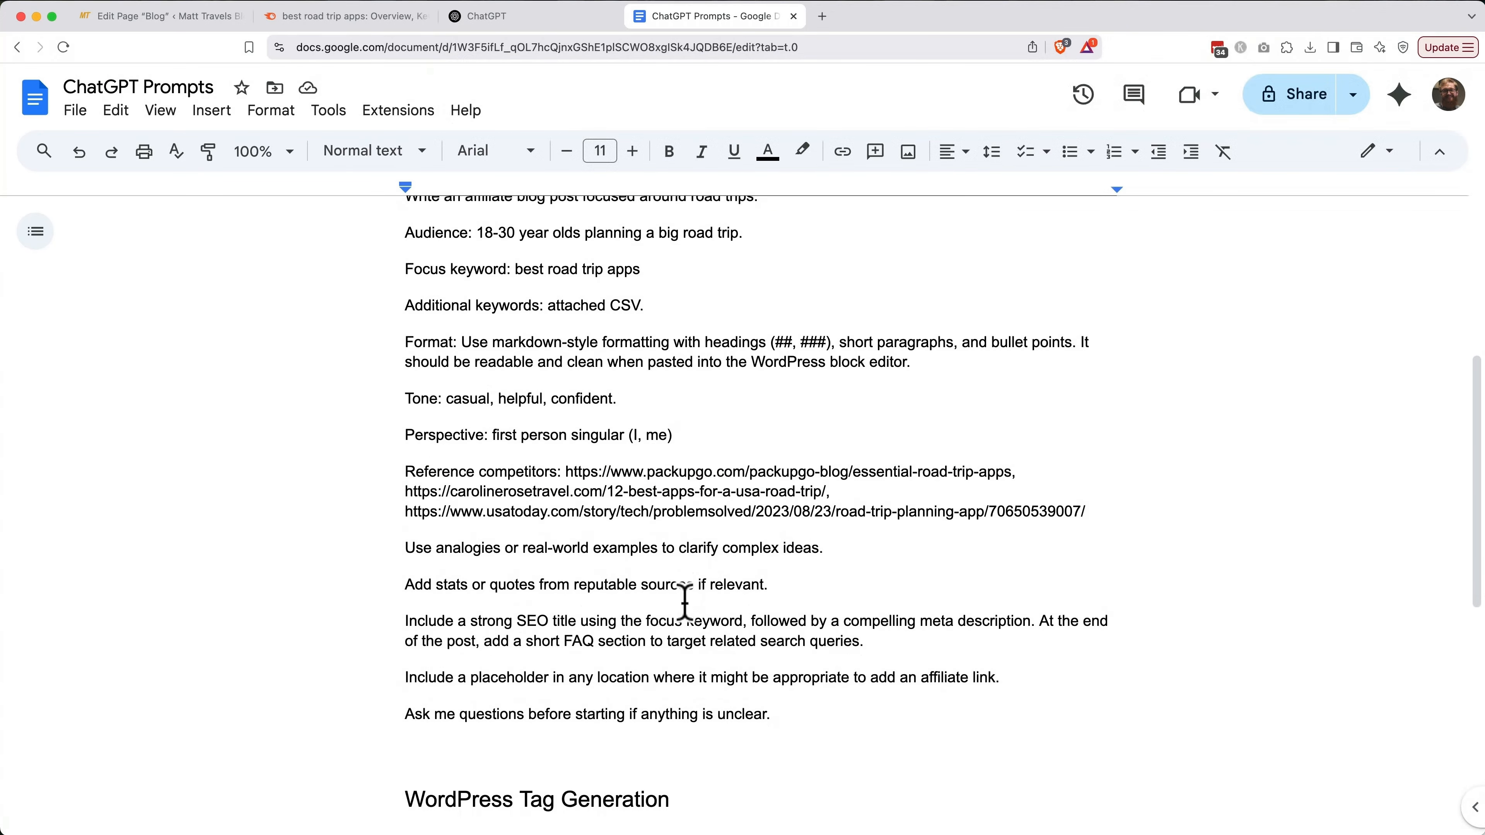
scroll(682, 603, "up", 2)
left_click_drag(773, 797, 408, 280)
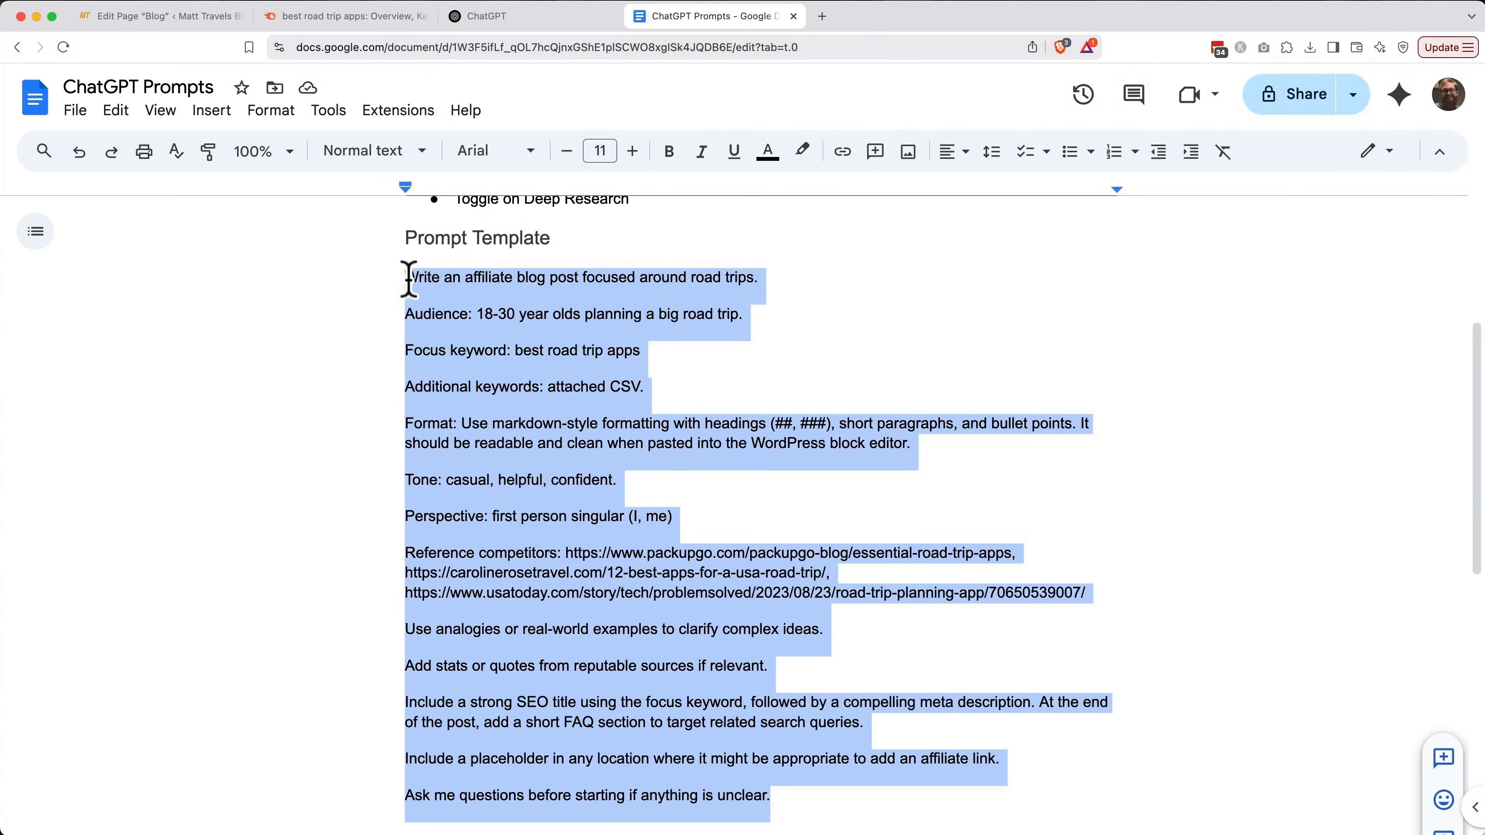
Send the pasted prompt to ChatGPT with Deep research on and the road-trip keywords CSV attached
left_click(531, 16)
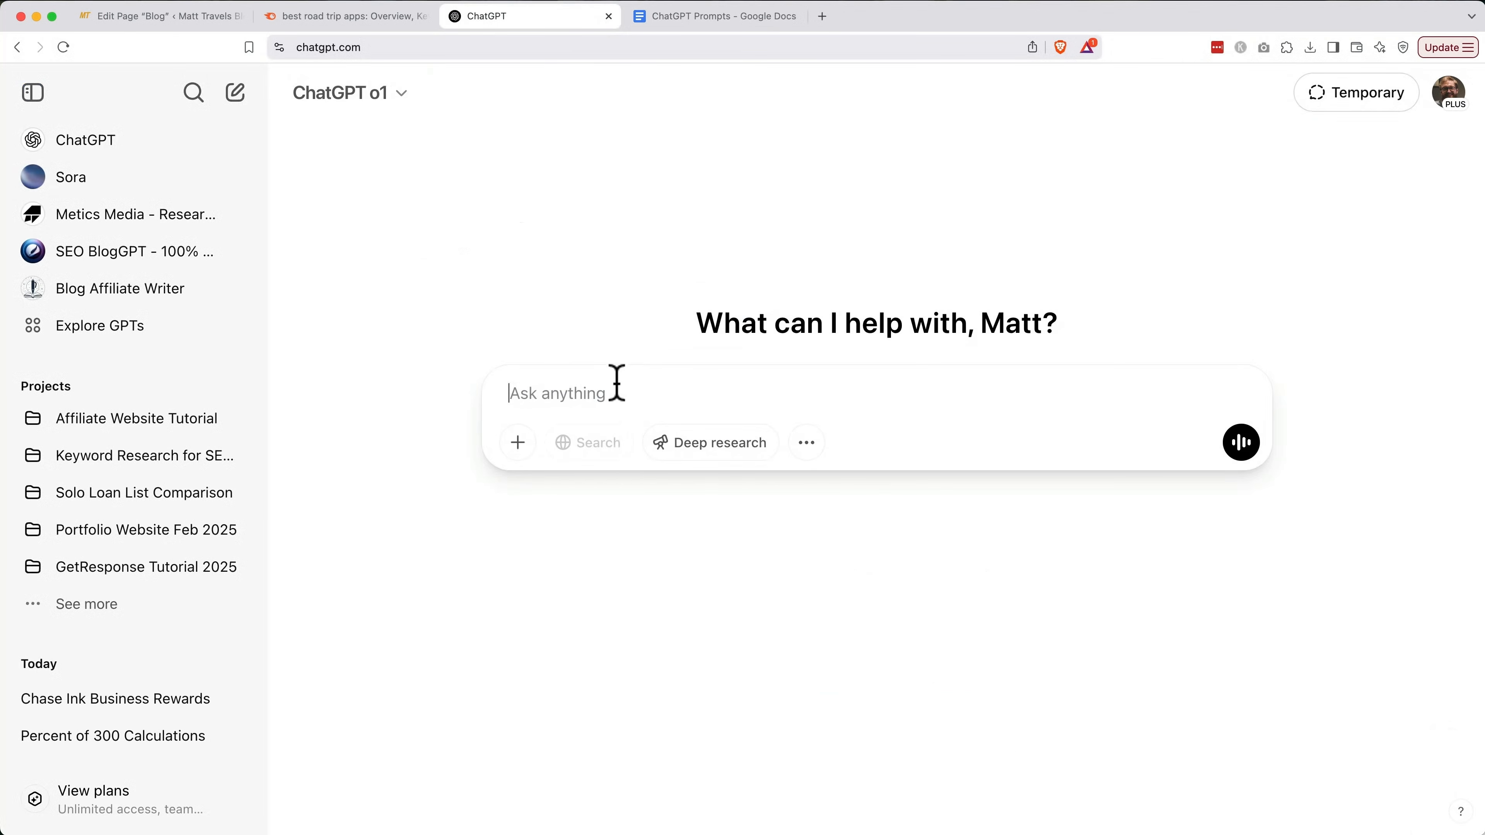
key("super+v")
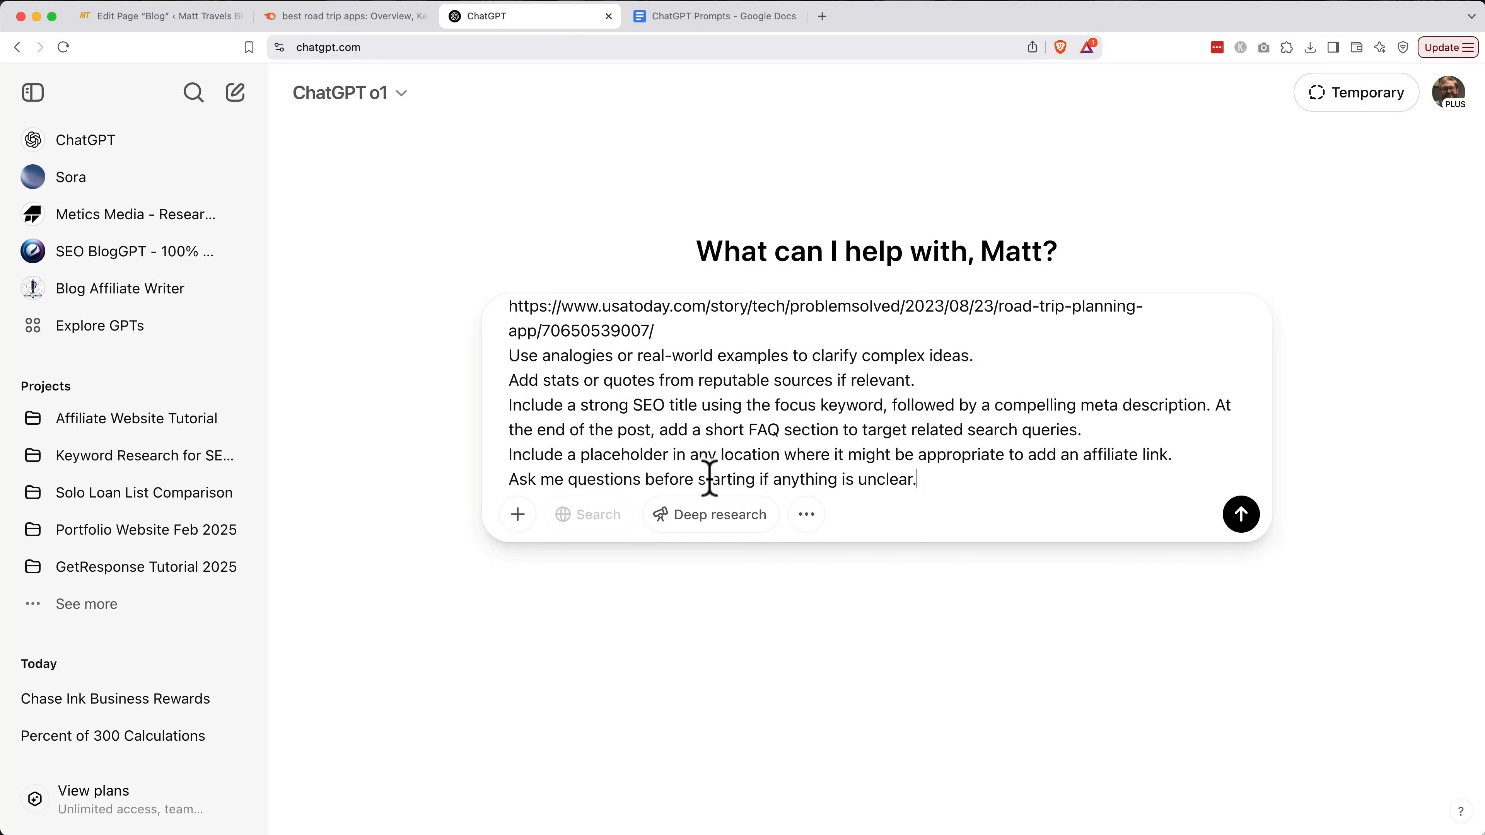
left_click(724, 526)
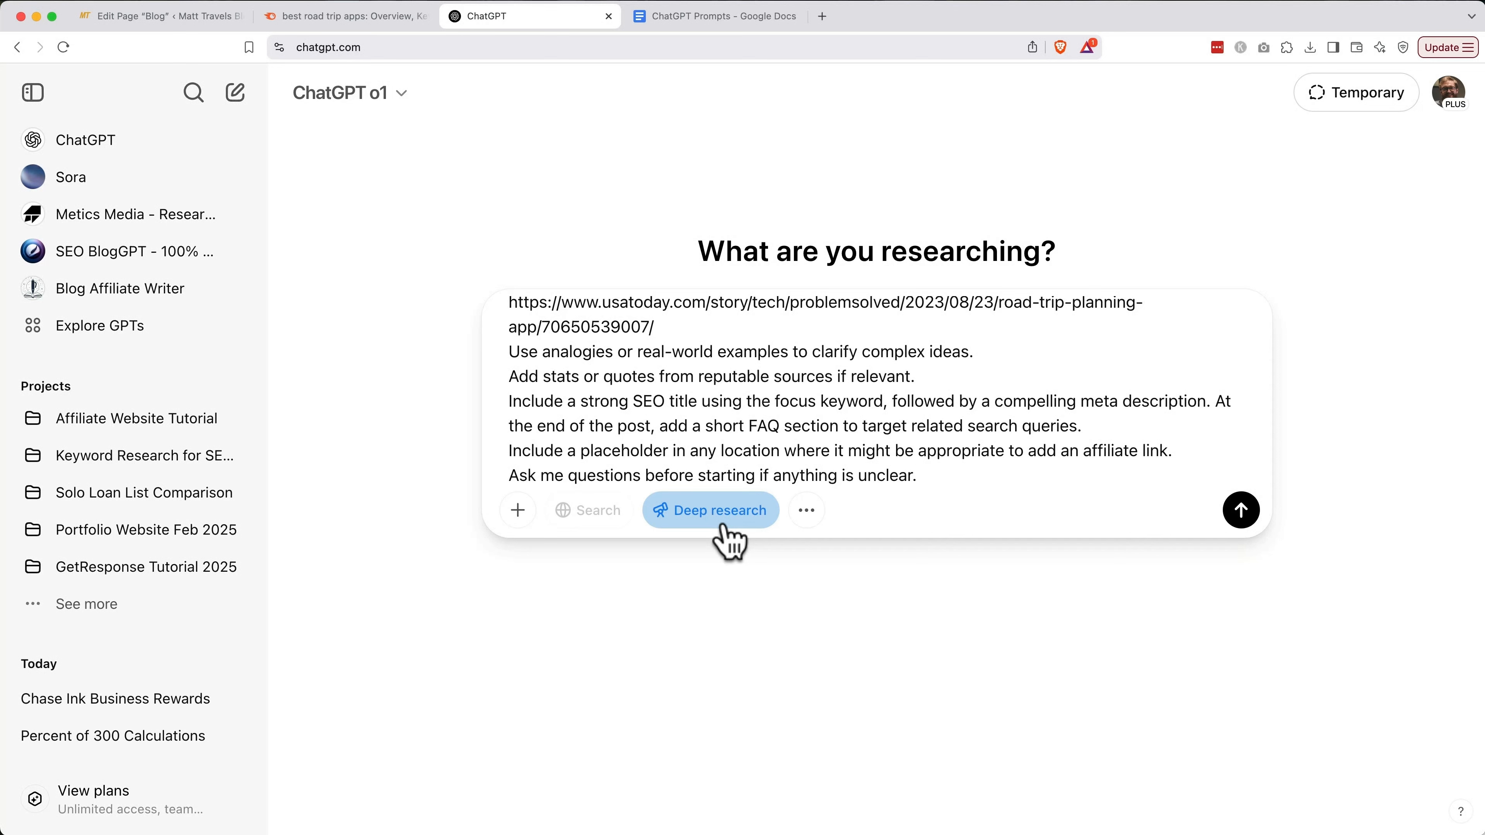
left_click(518, 509)
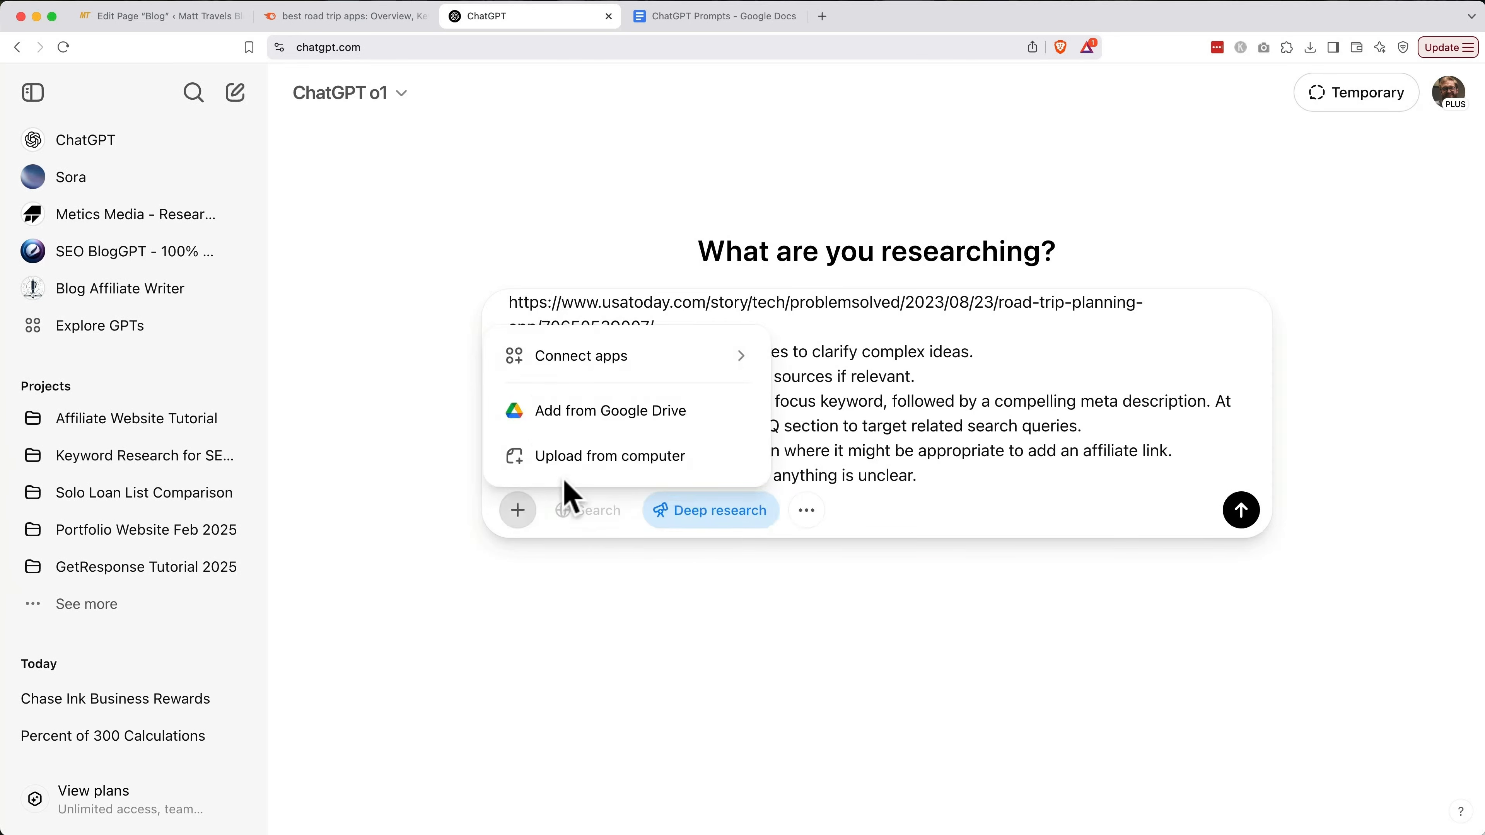
left_click(583, 483)
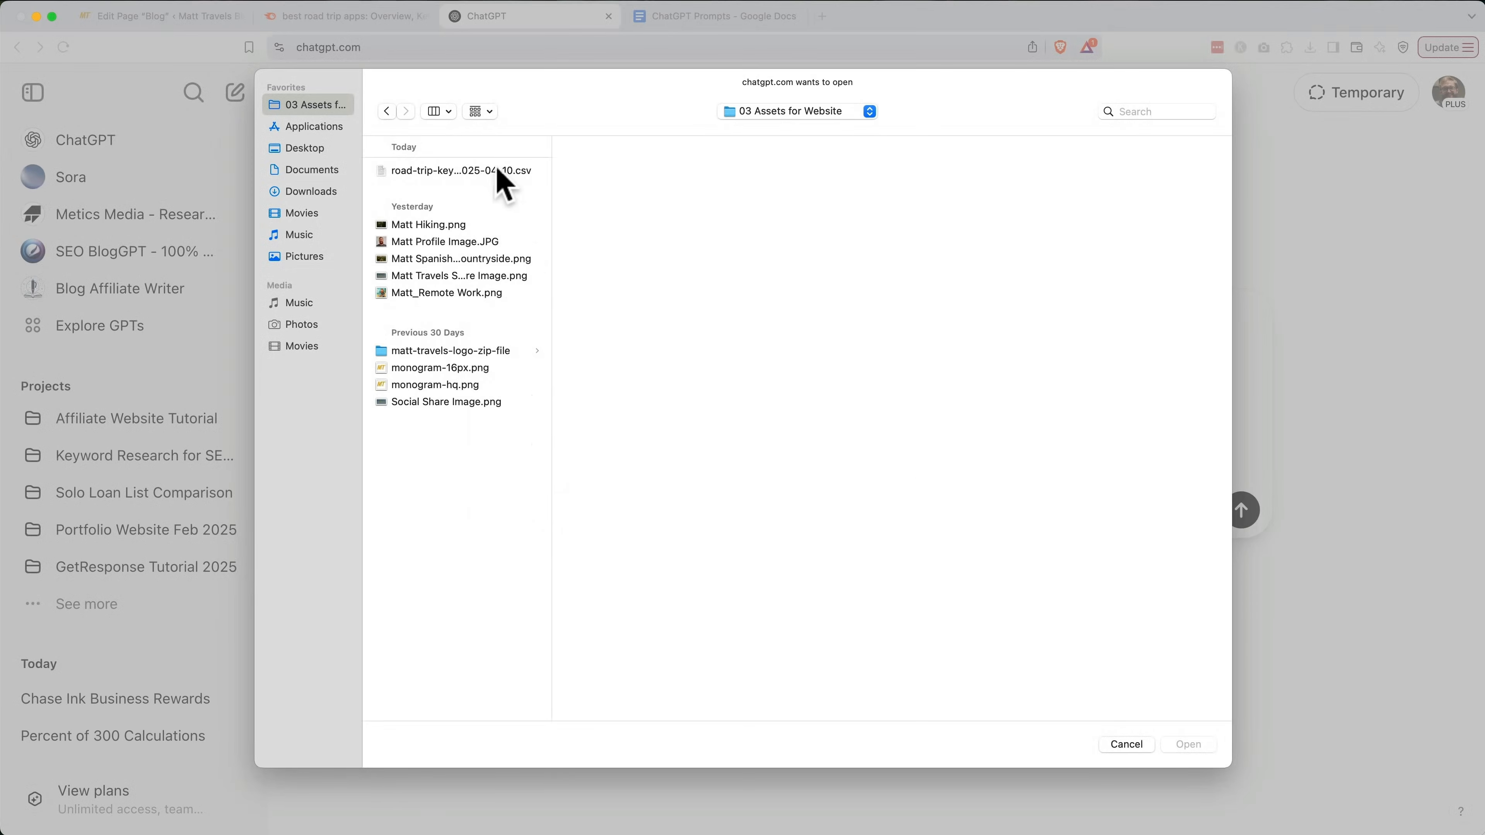
left_click(498, 170)
double_click(497, 170)
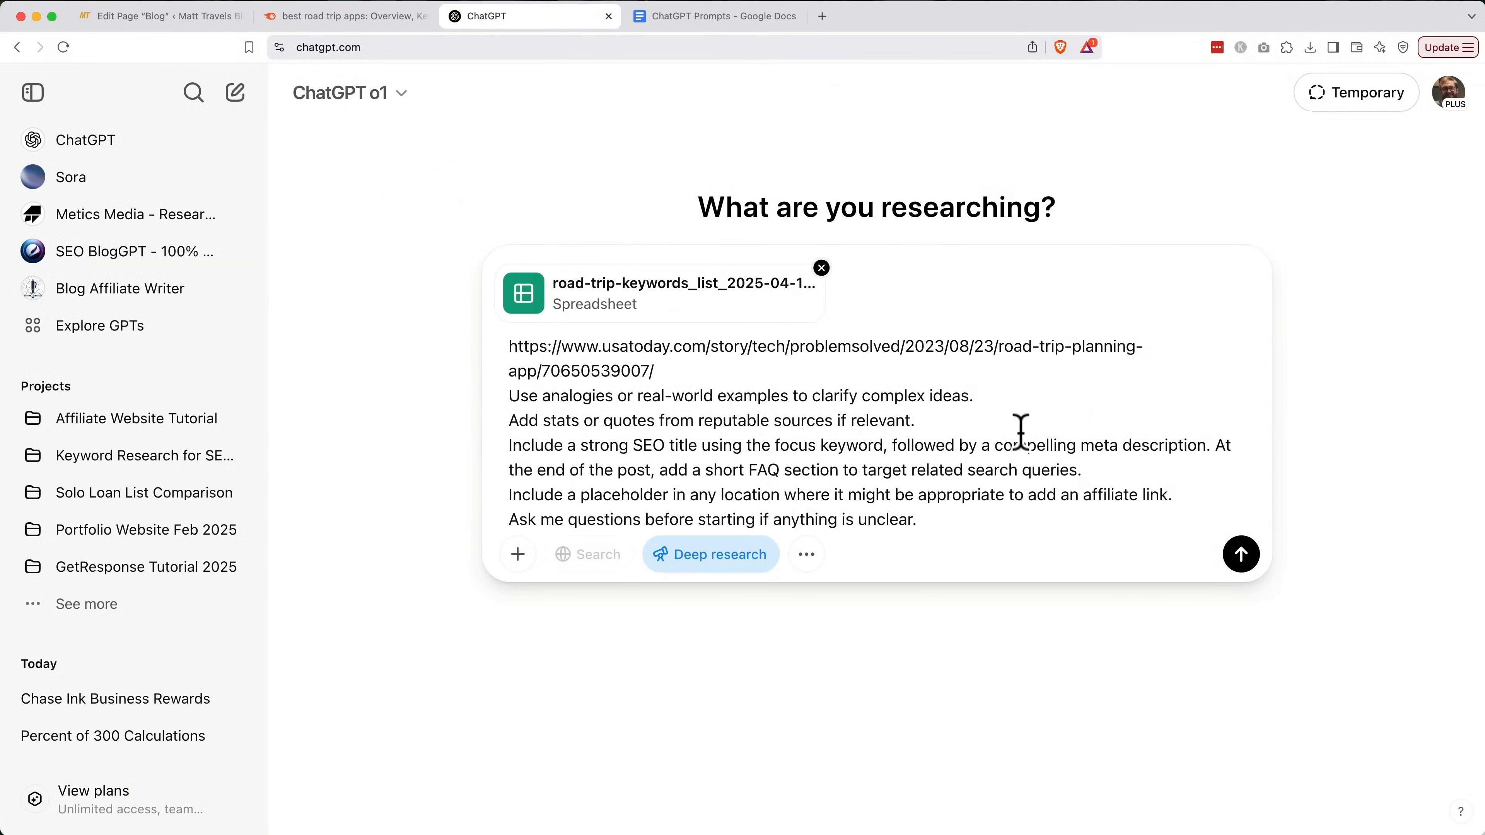
left_click(1242, 554)
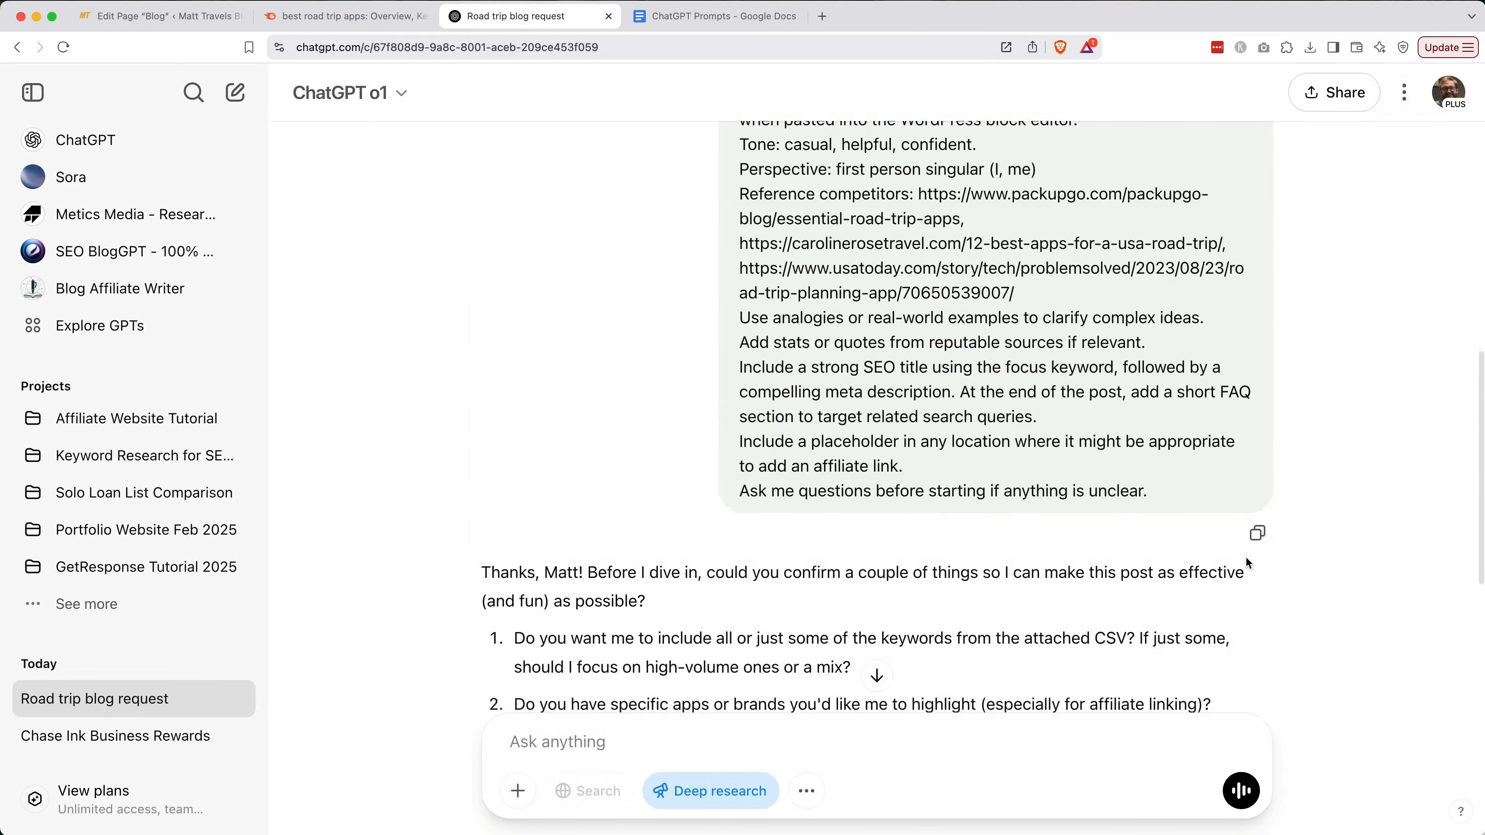
Answer: use all keywords, feature Roadtrippers then GasBuddy, with a helpful, humorous, lighthearted tone
type("1")
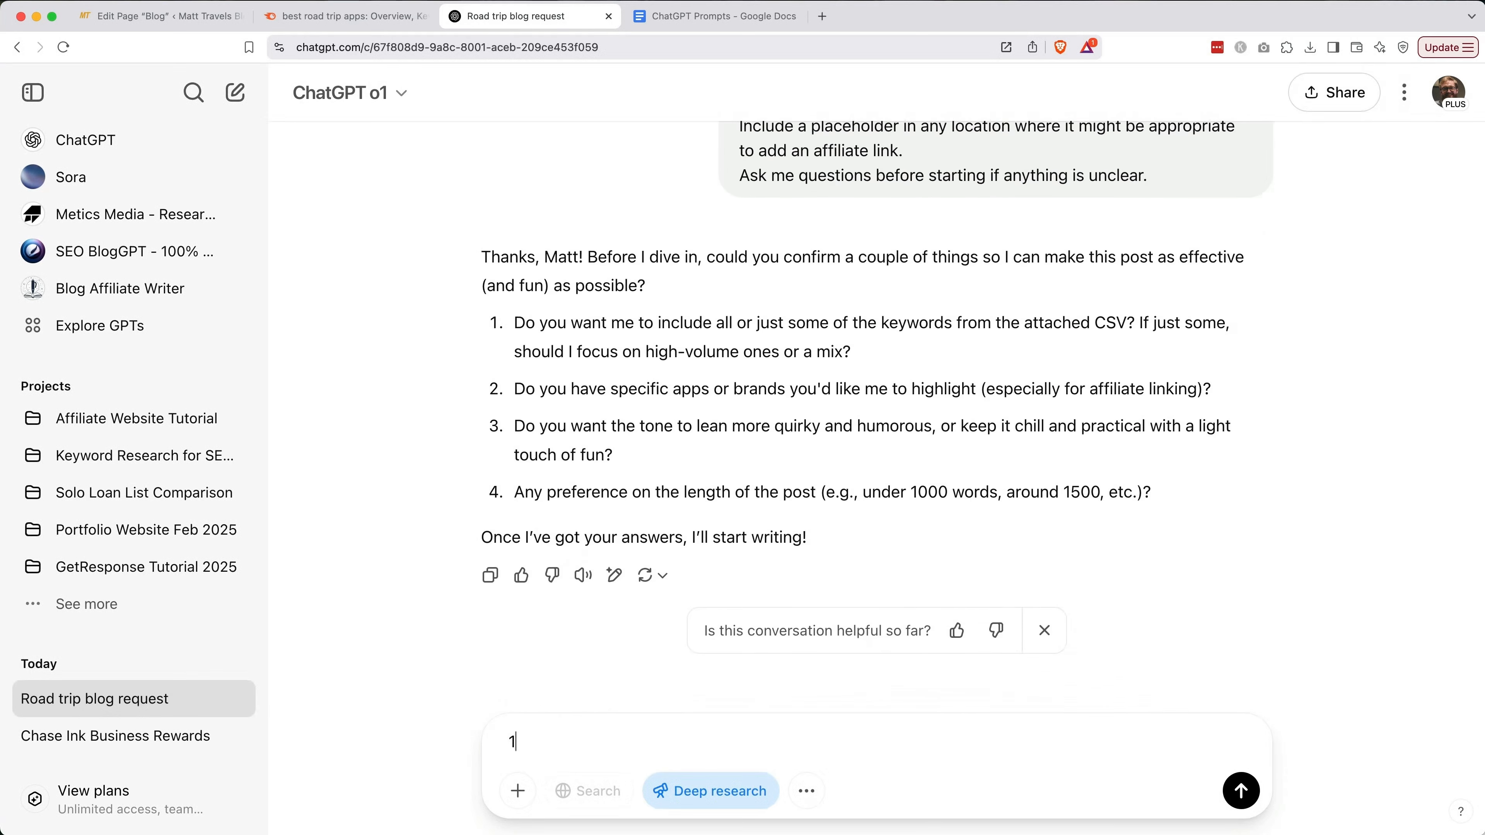
type(". Let's use all the keywords, but focus primarily on the focus keyword.")
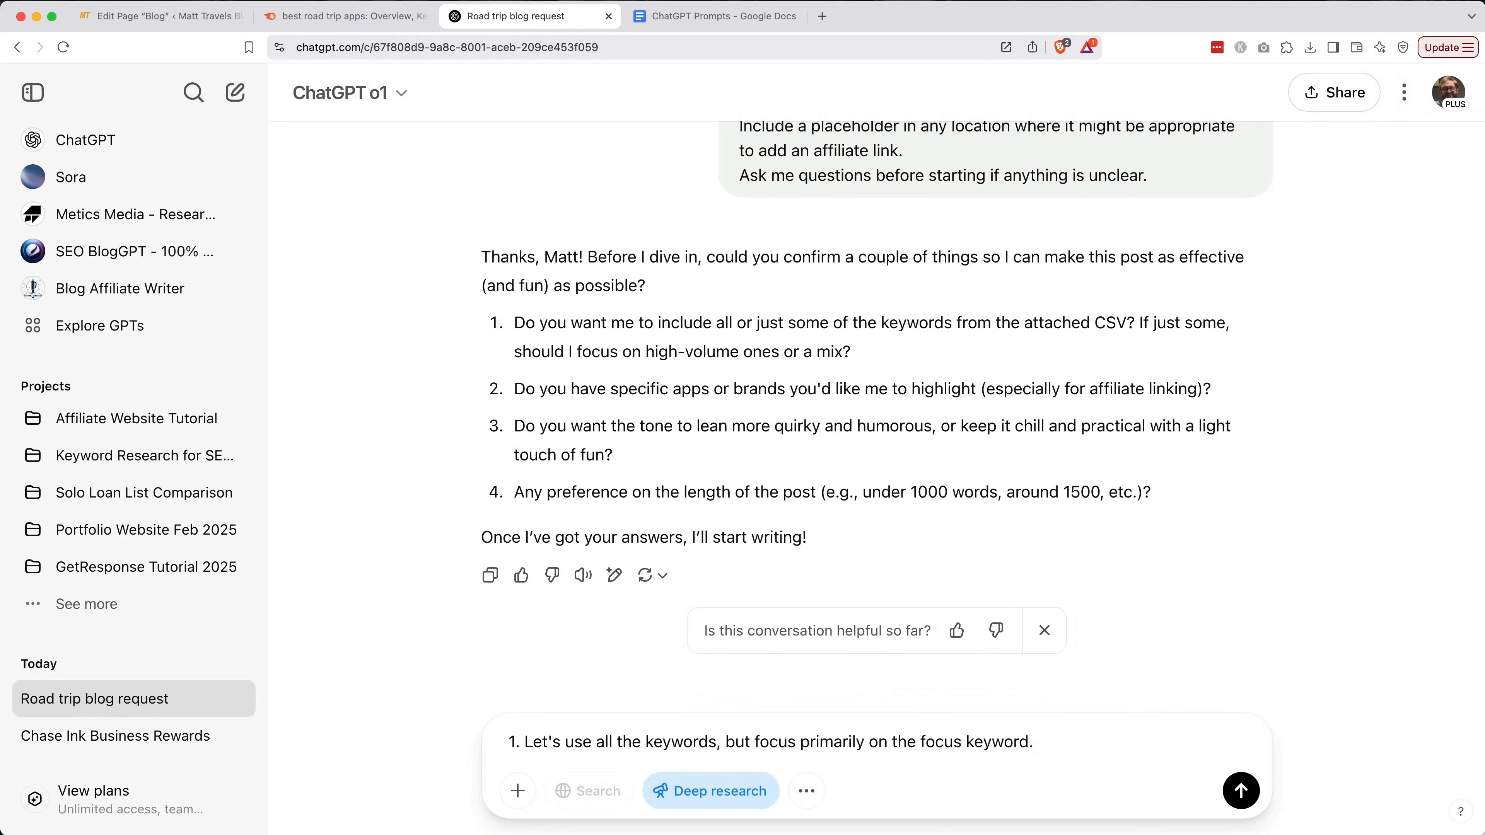
key("shift+Return")
type("2. We're going to highlight the roadtrippers app")
type(" primarily, the gasbuddy app second, and I'll leave it to you to decide what other apps to refer people to. I")
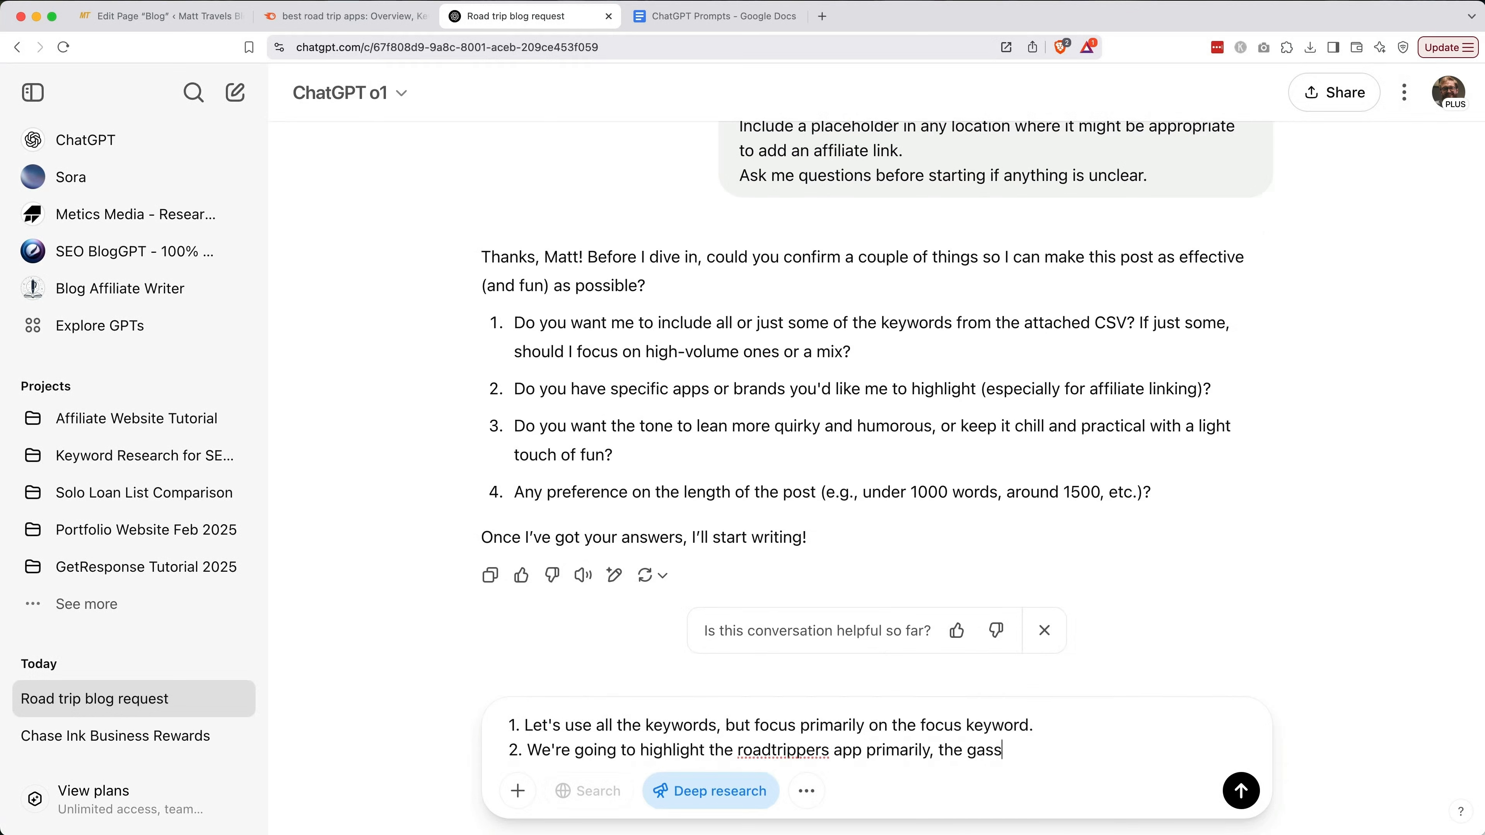
type("deally, they'd be apps that have affiliate programs, but I'm also fine including free resources to avoid bias.")
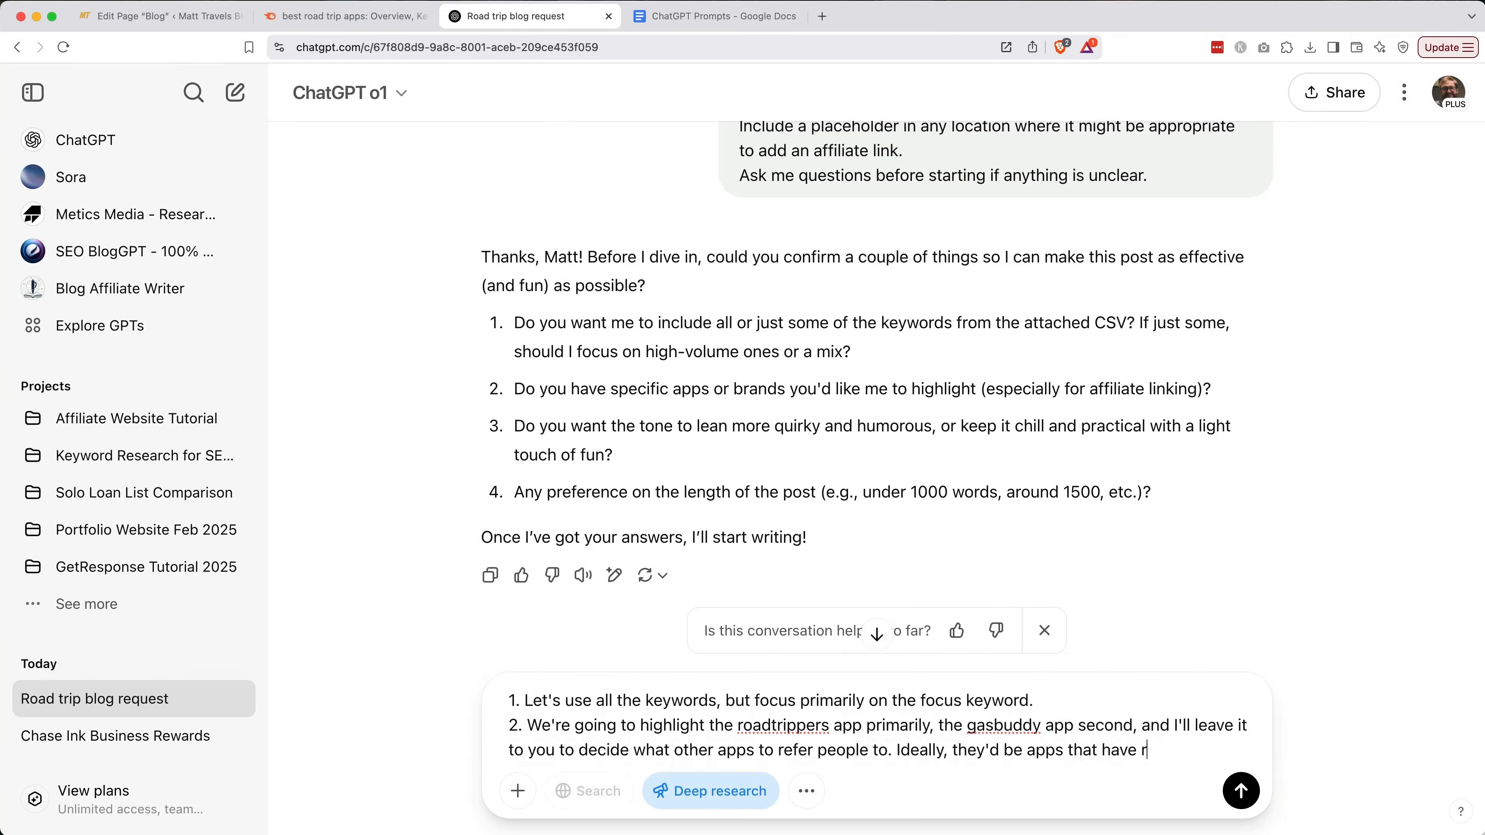
key("shift+Return")
type("3. I want the tone to be quirky but also")
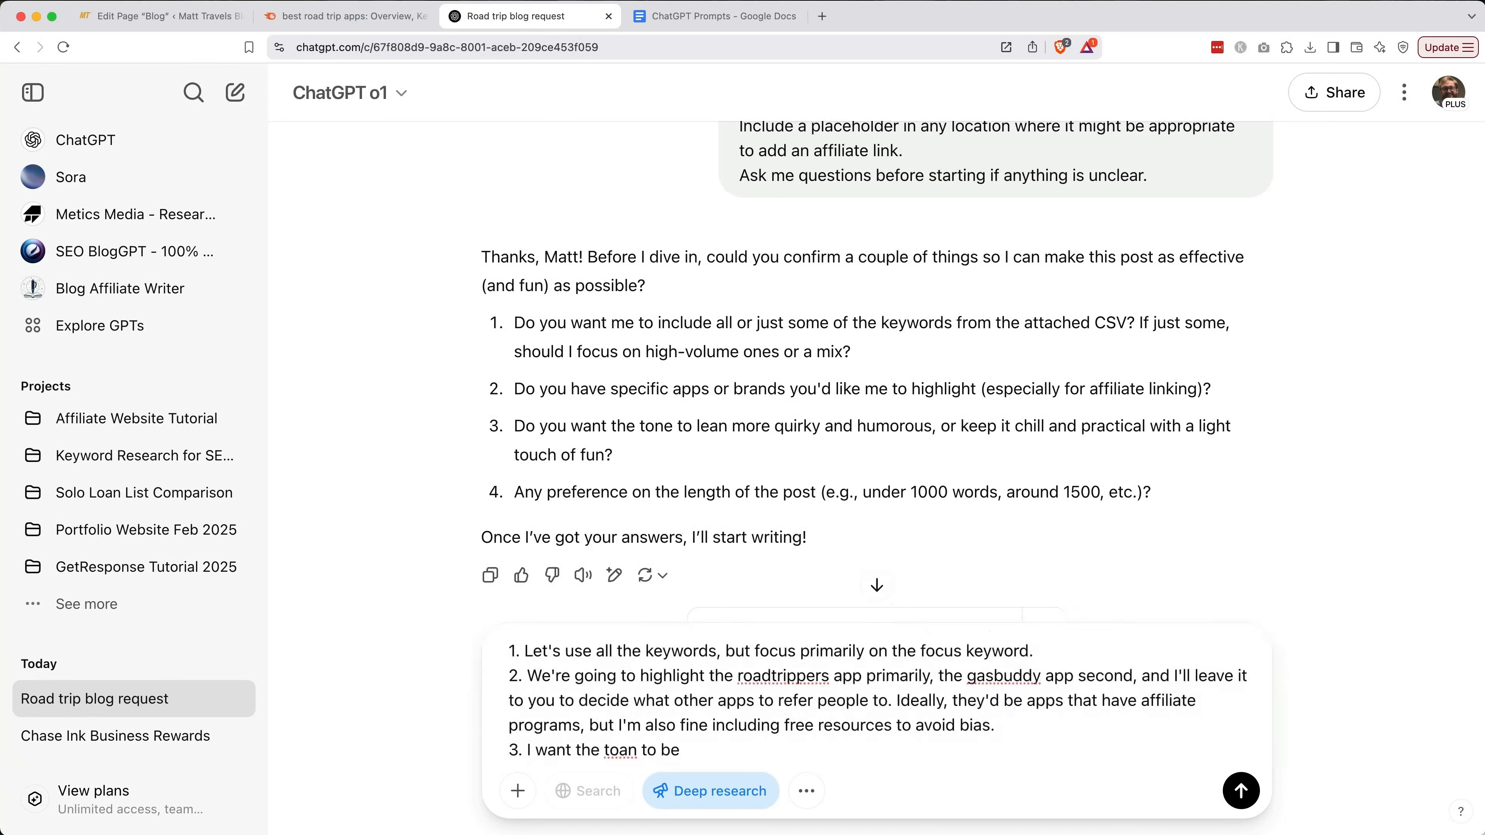
key("alt+BackSpace")
key("alt+BackSpace")
key("alt+BackSpace")
type("helpful, confident, and personal. I like a little humor too.")
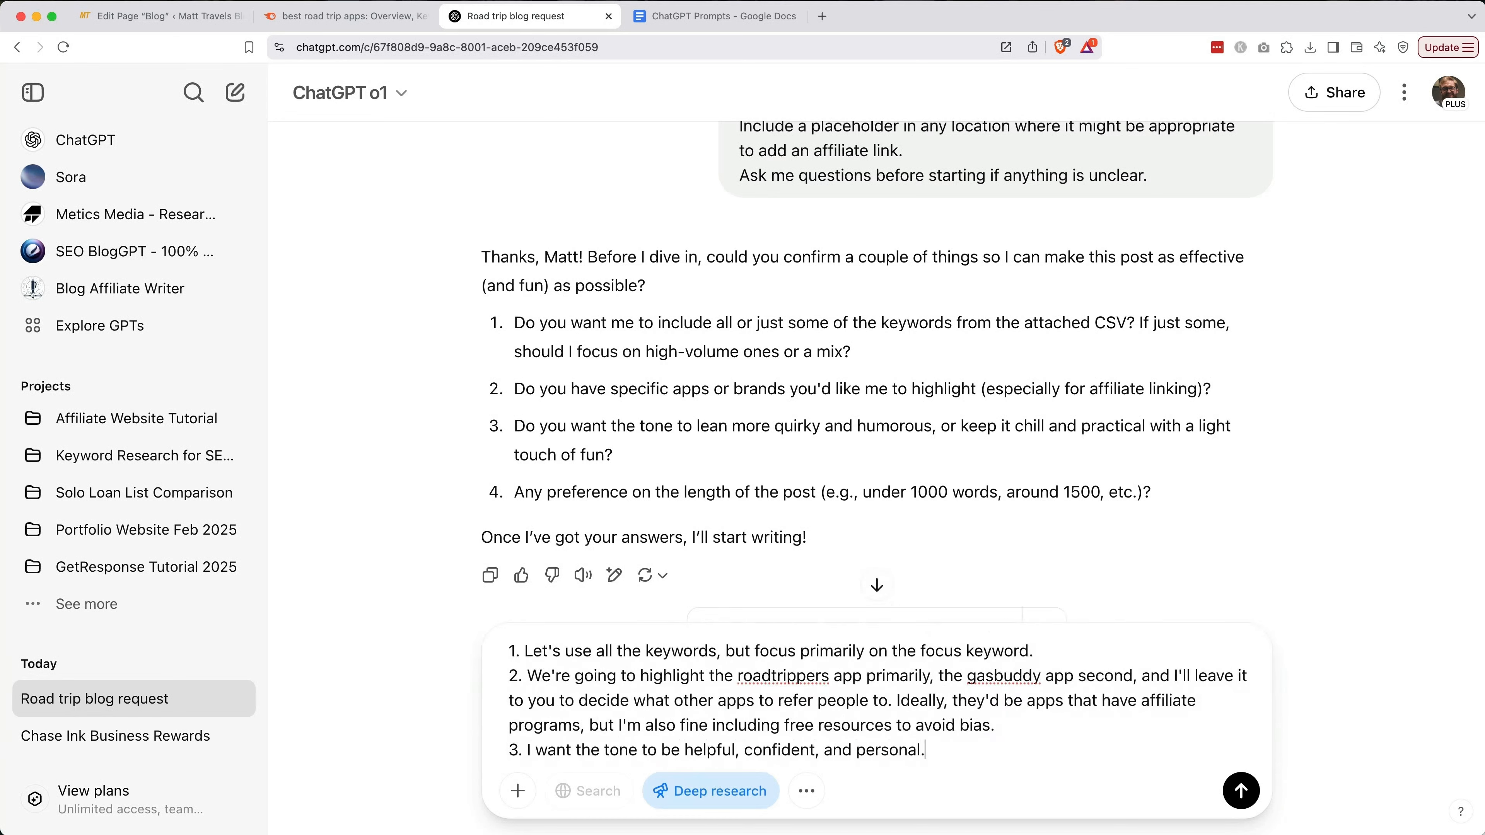
key("BackSpace")
type("- just a touch of fun.")
key("shift+Return")
type("4.")
left_click(784, 729)
type("Keep[ it")
key("Left")
key("Left")
key("Left")
key("BackSpace")
key("End")
type("lighthearted. Travel is supposed to be joyful!")
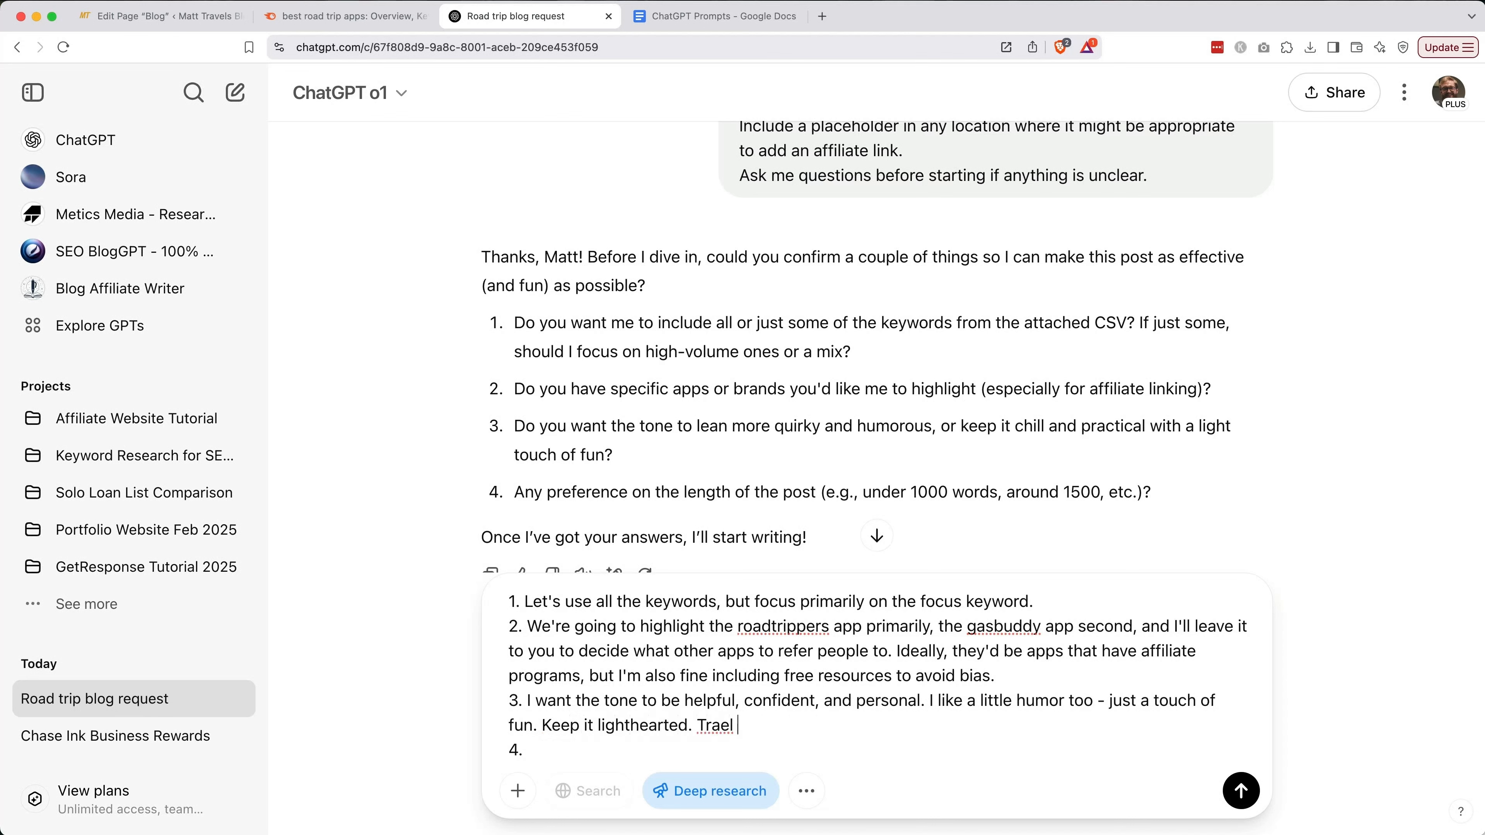
Add a fourth answer asking for 1500-2000 words and send the answers
key("Down")
type("Let's make the legnth a")
key("alt+BackSpace")
key("alt+BackSpace")
type("length between 1500-2000 words.")
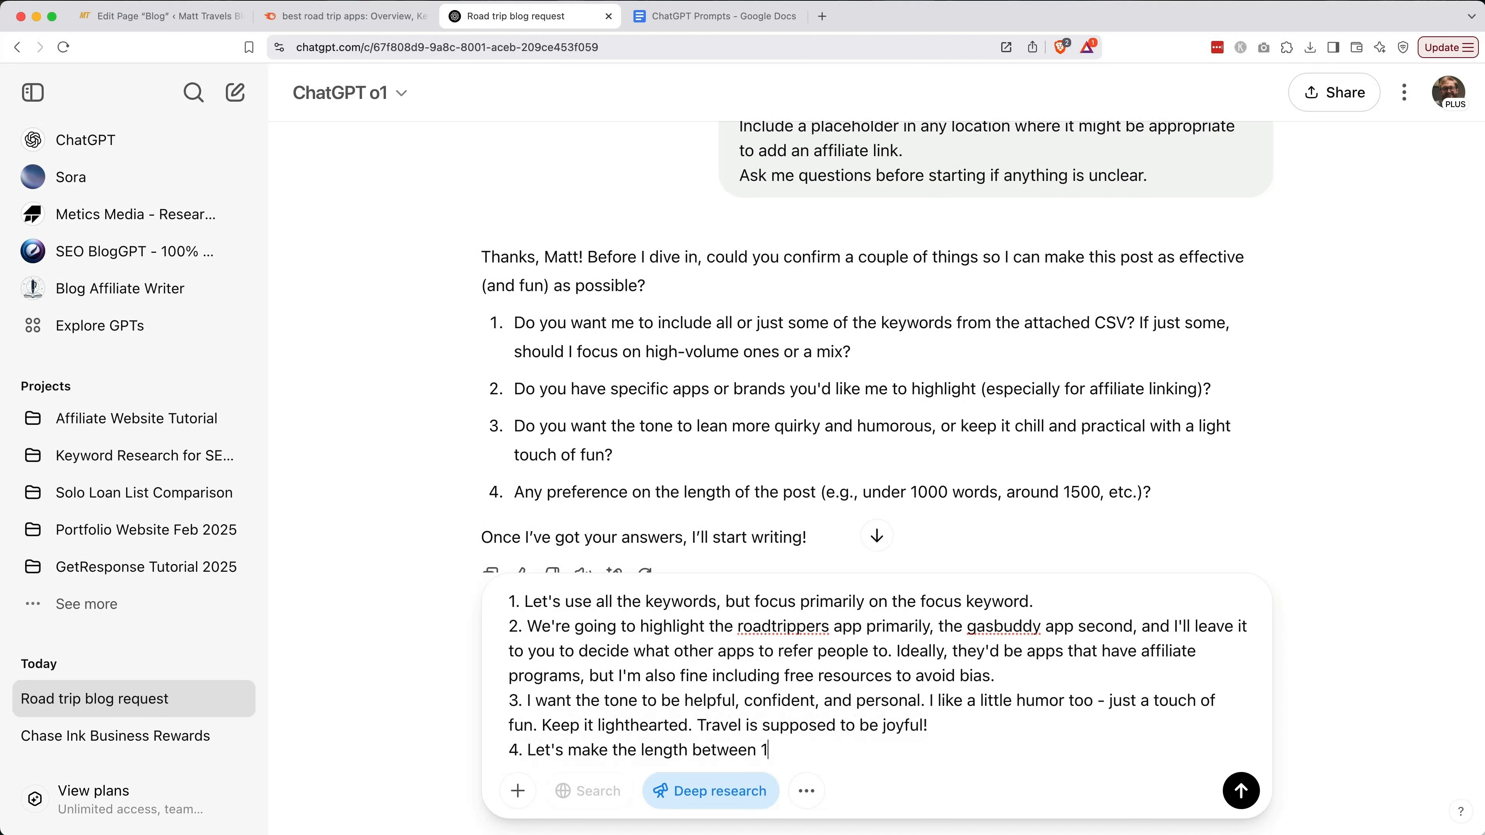
scroll(706, 488, "down", 2)
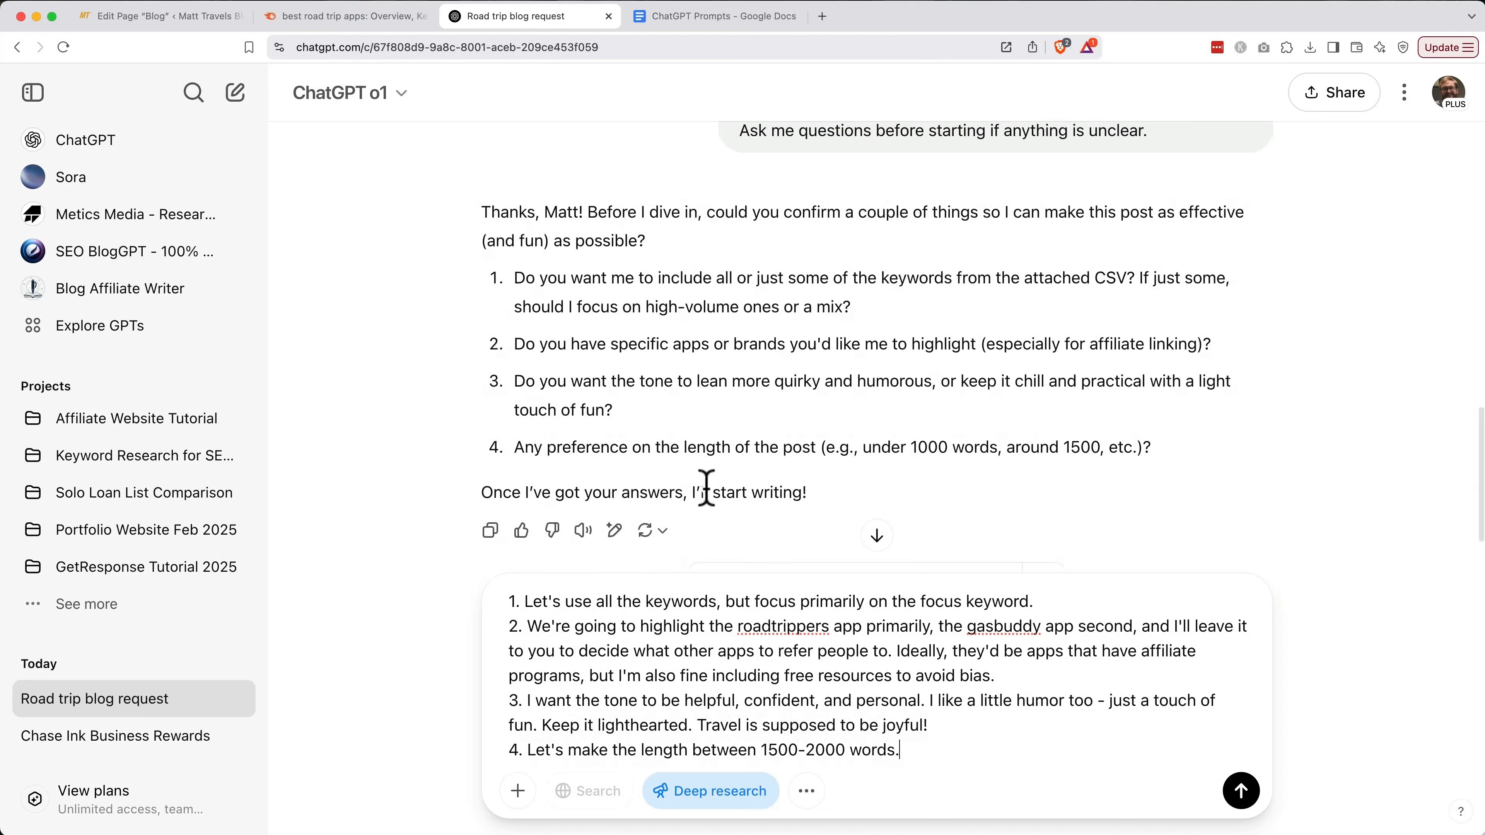
left_click(1242, 806)
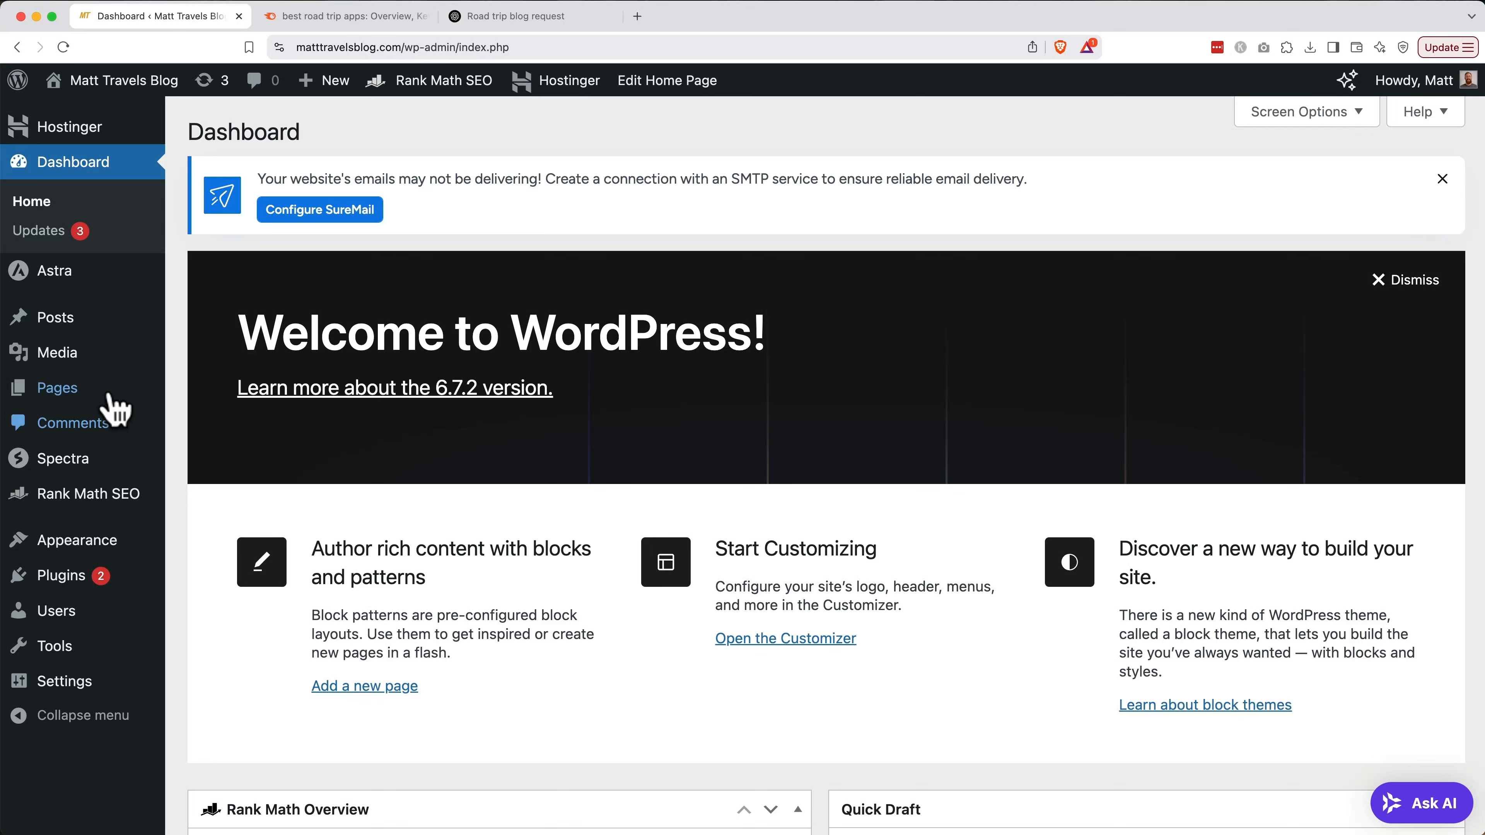
Select all 8 posts, apply Bulk actions > Move to Trash, and start a new post
left_click(52, 331)
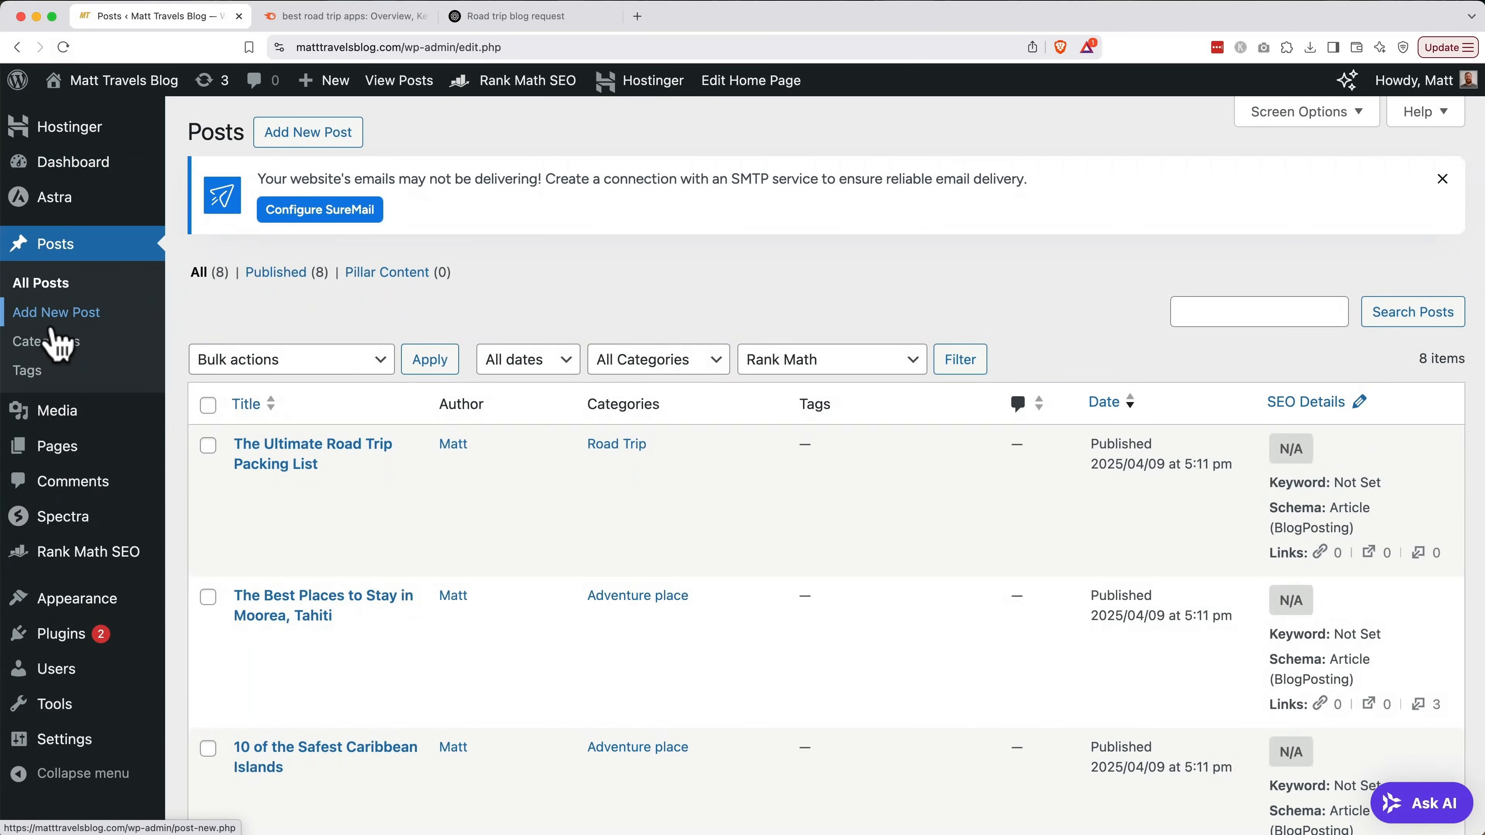
left_click(208, 405)
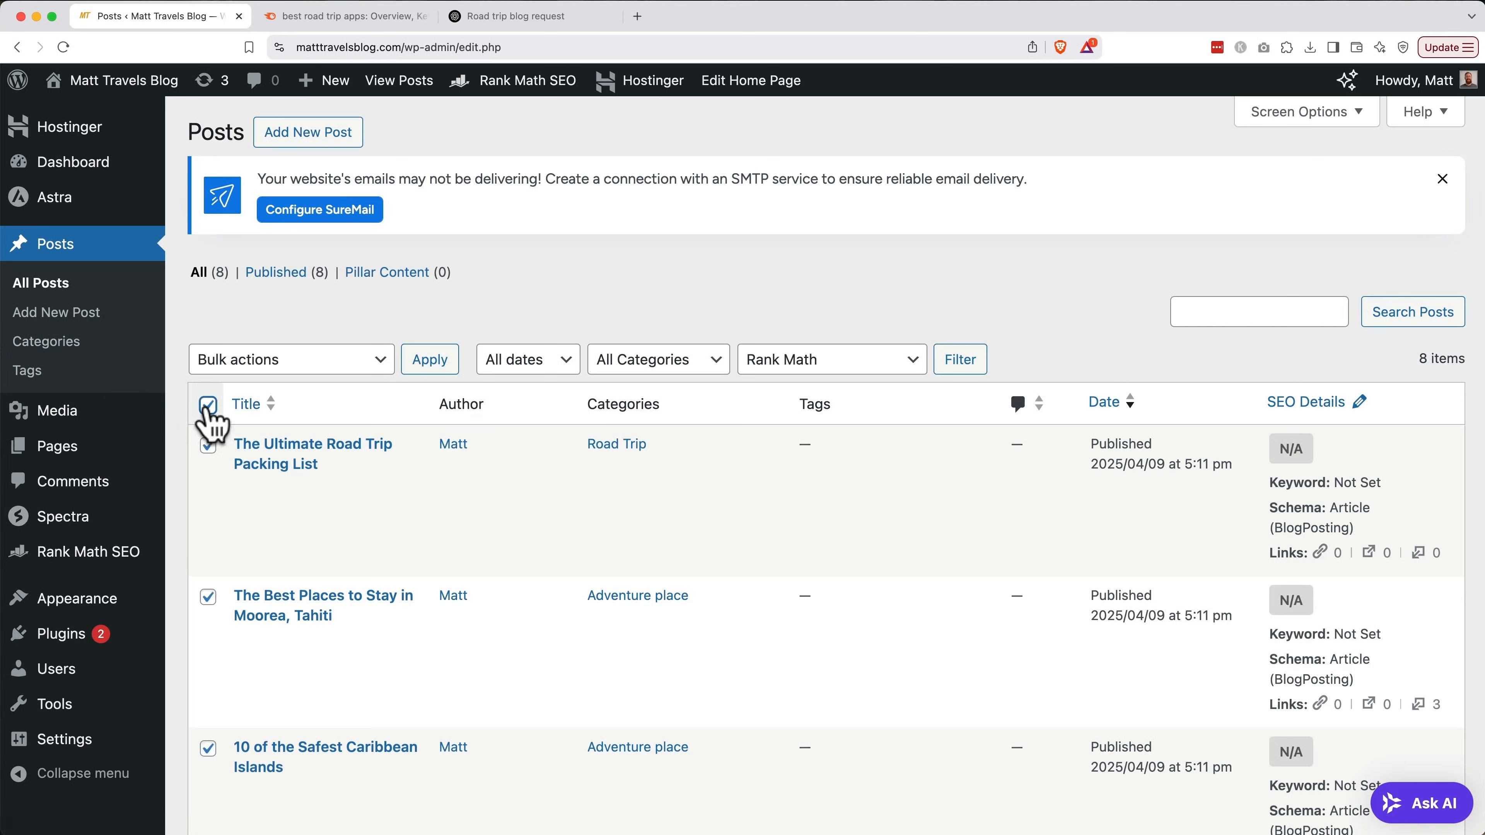
left_click(282, 368)
left_click(284, 405)
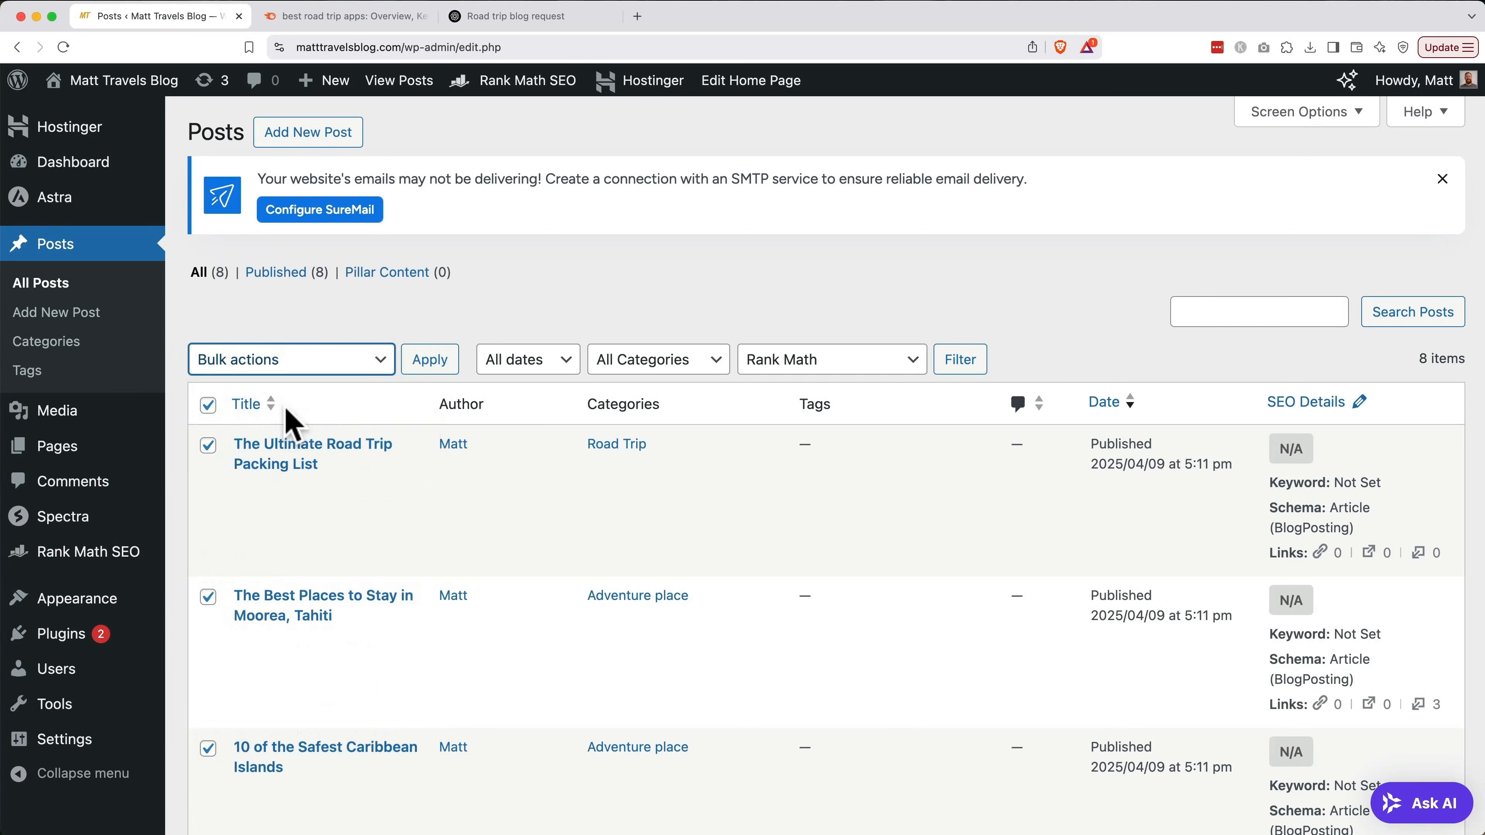
left_click(430, 359)
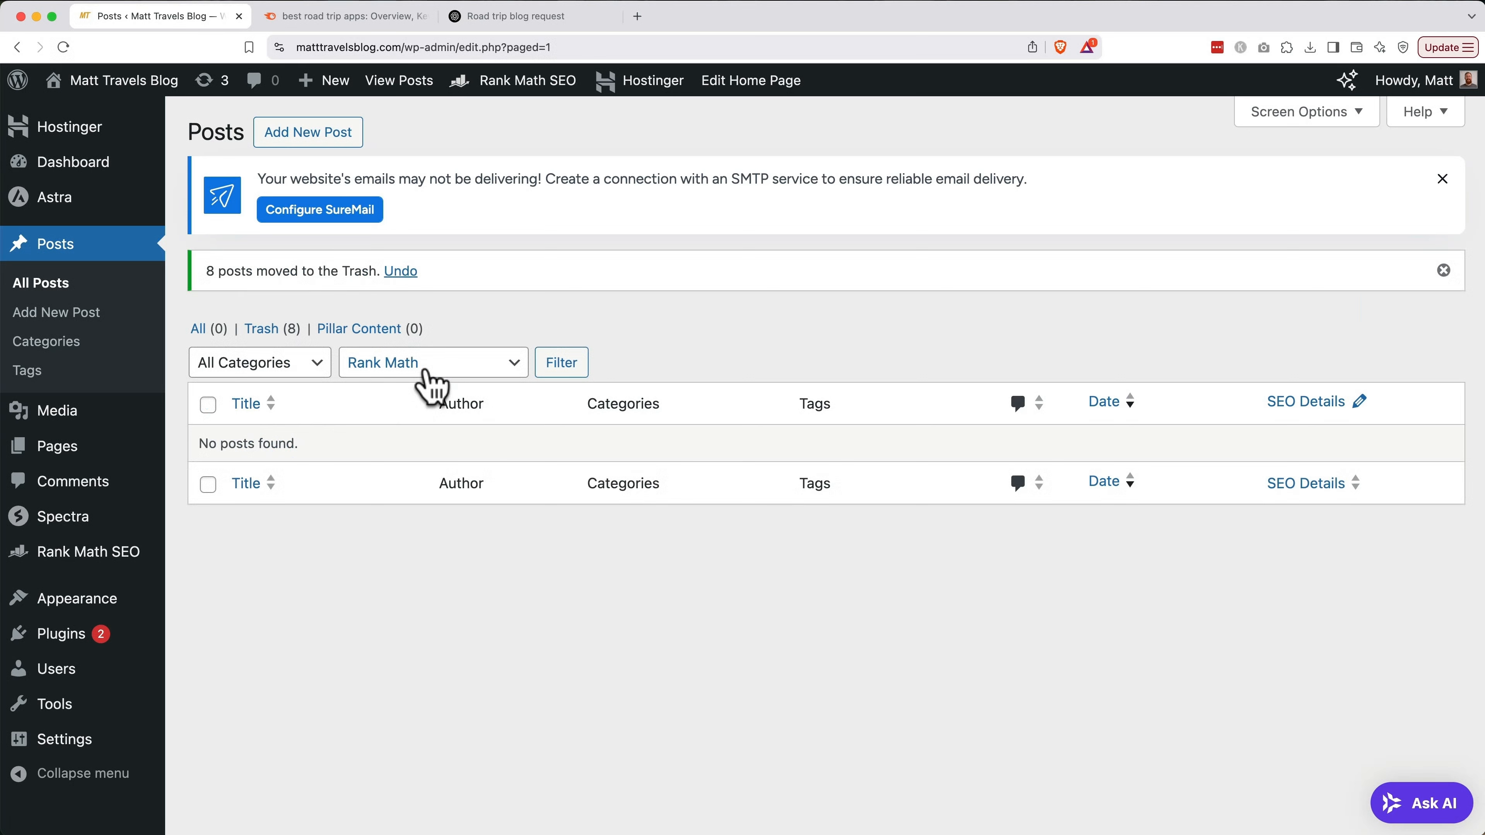
left_click(309, 144)
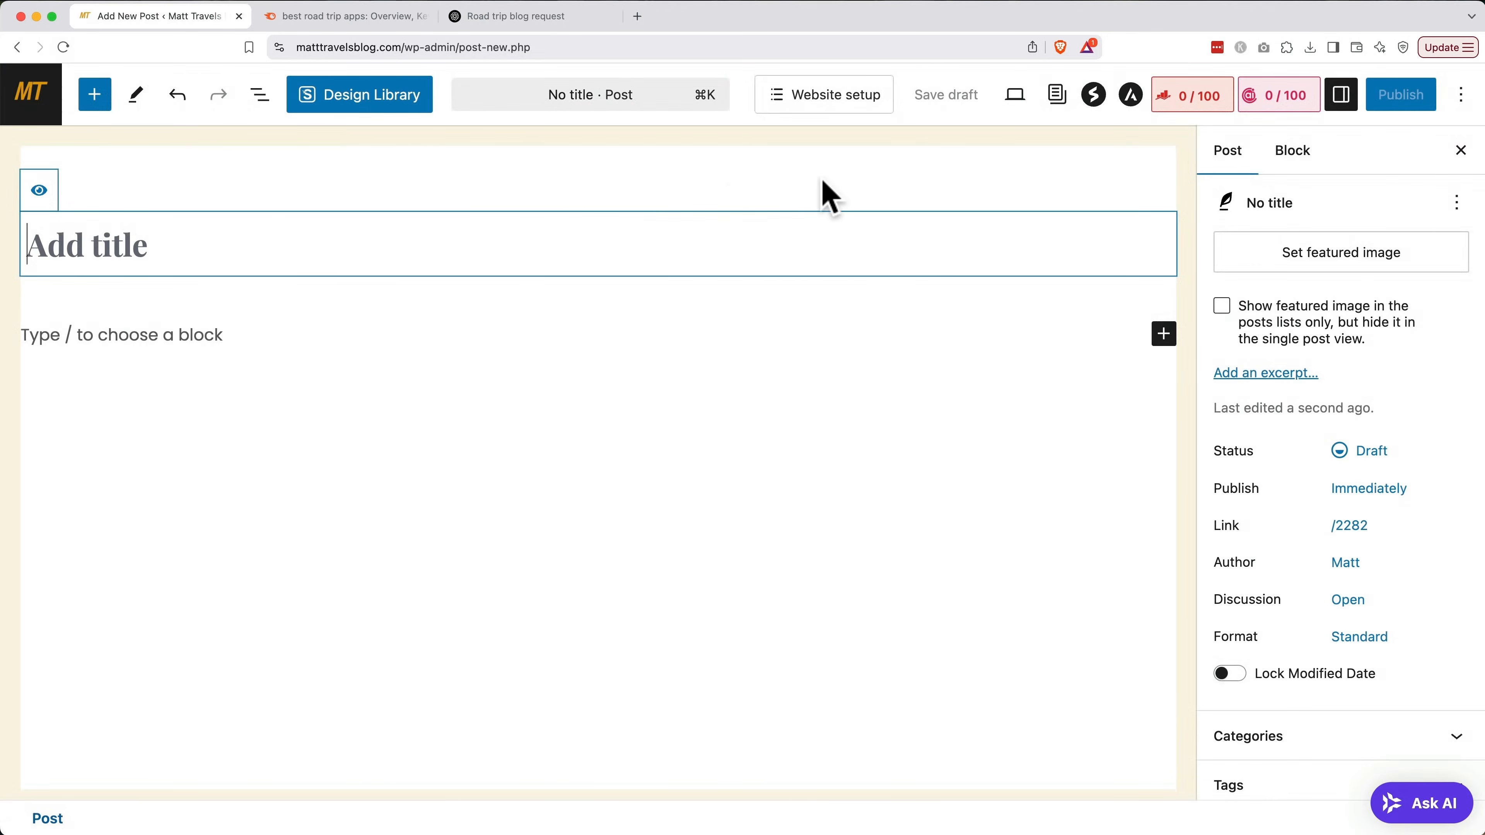
Copy 'best road trip apps' from the Semrush overview into the Rank Math Focus Keyword field
left_click(1193, 106)
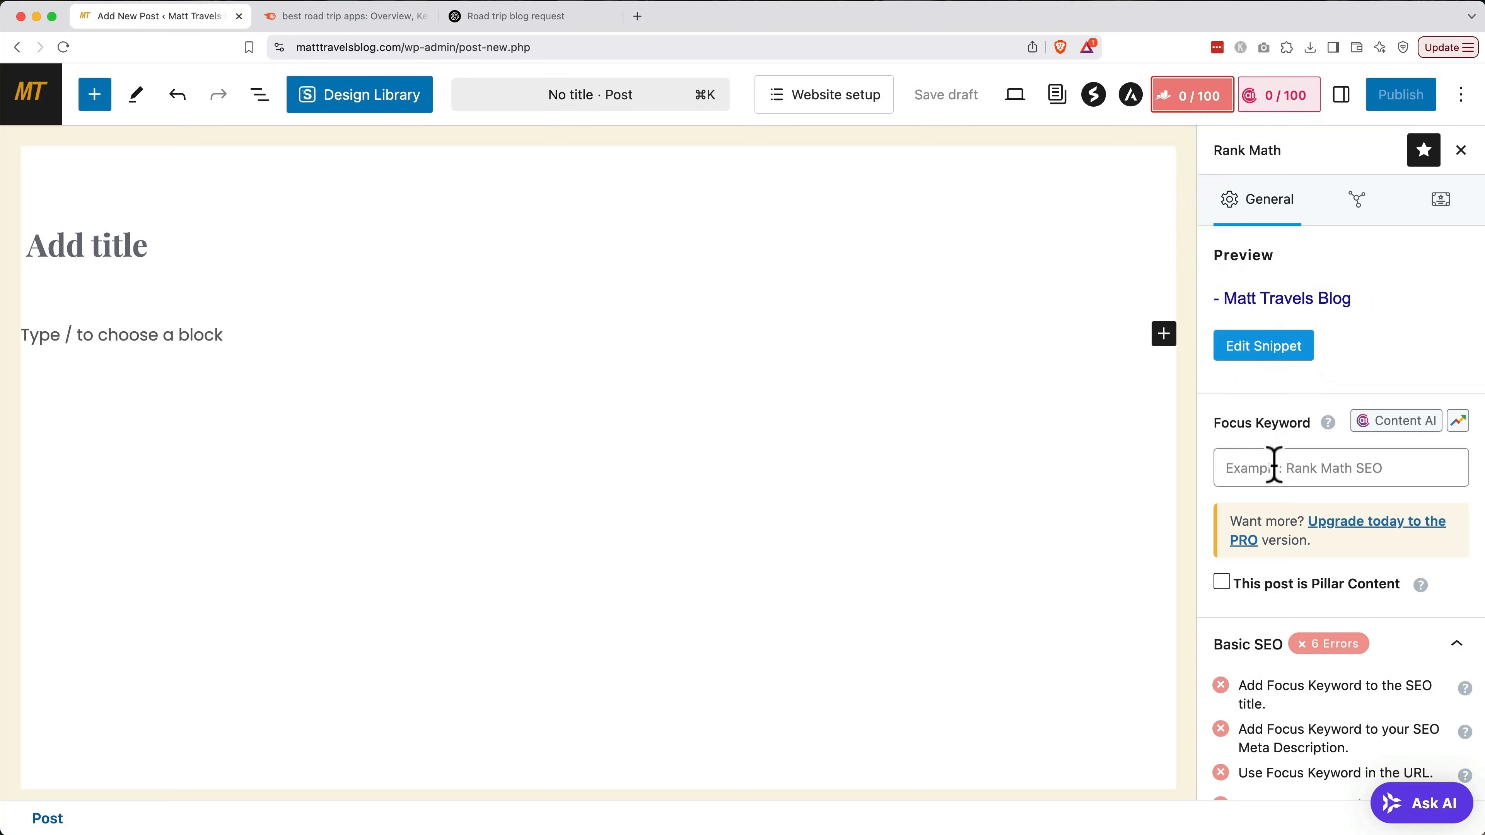
key("ctrl+Tab")
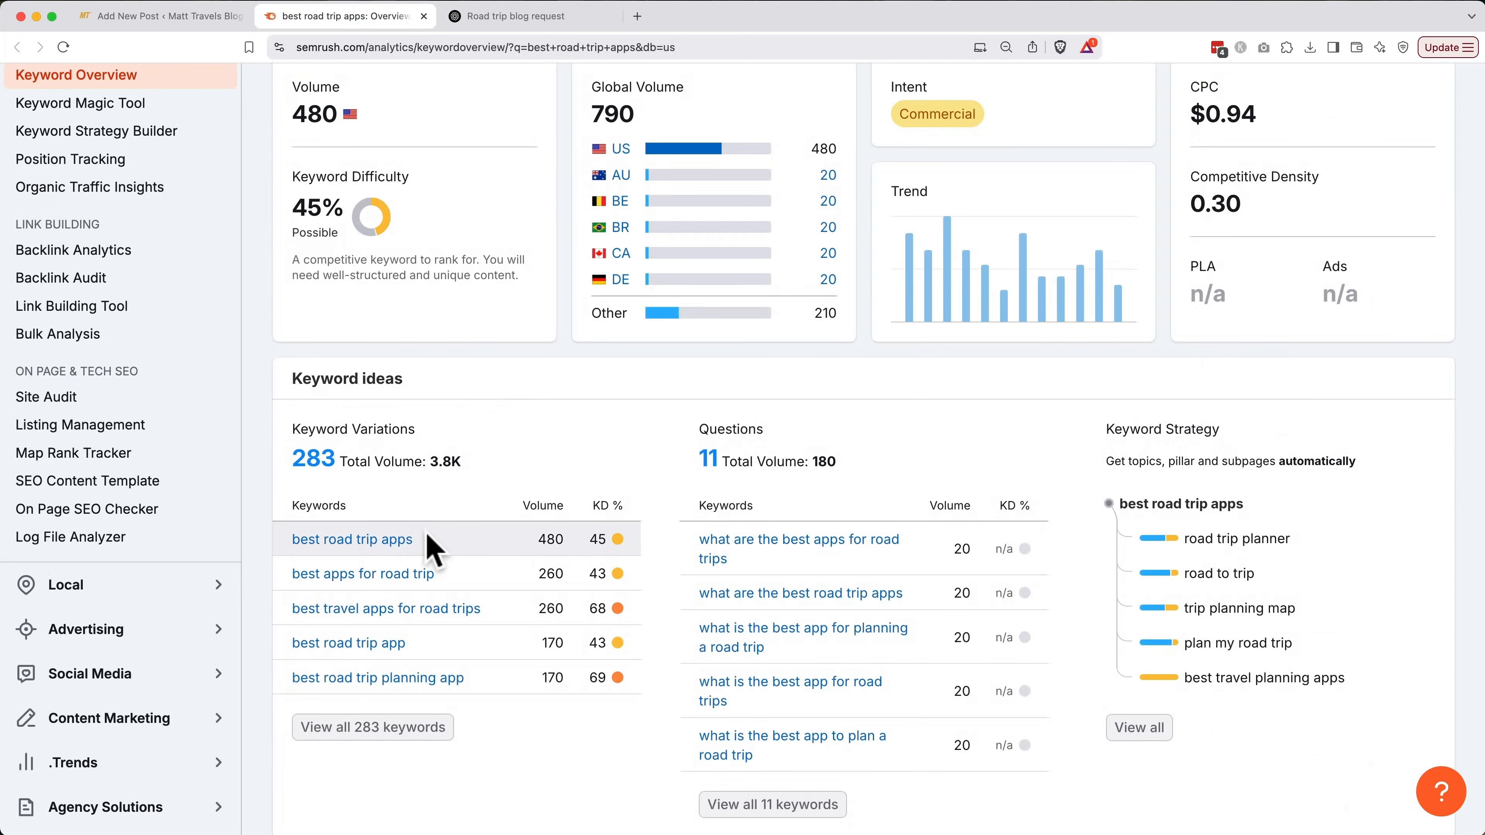
left_click_drag(412, 538, 293, 541)
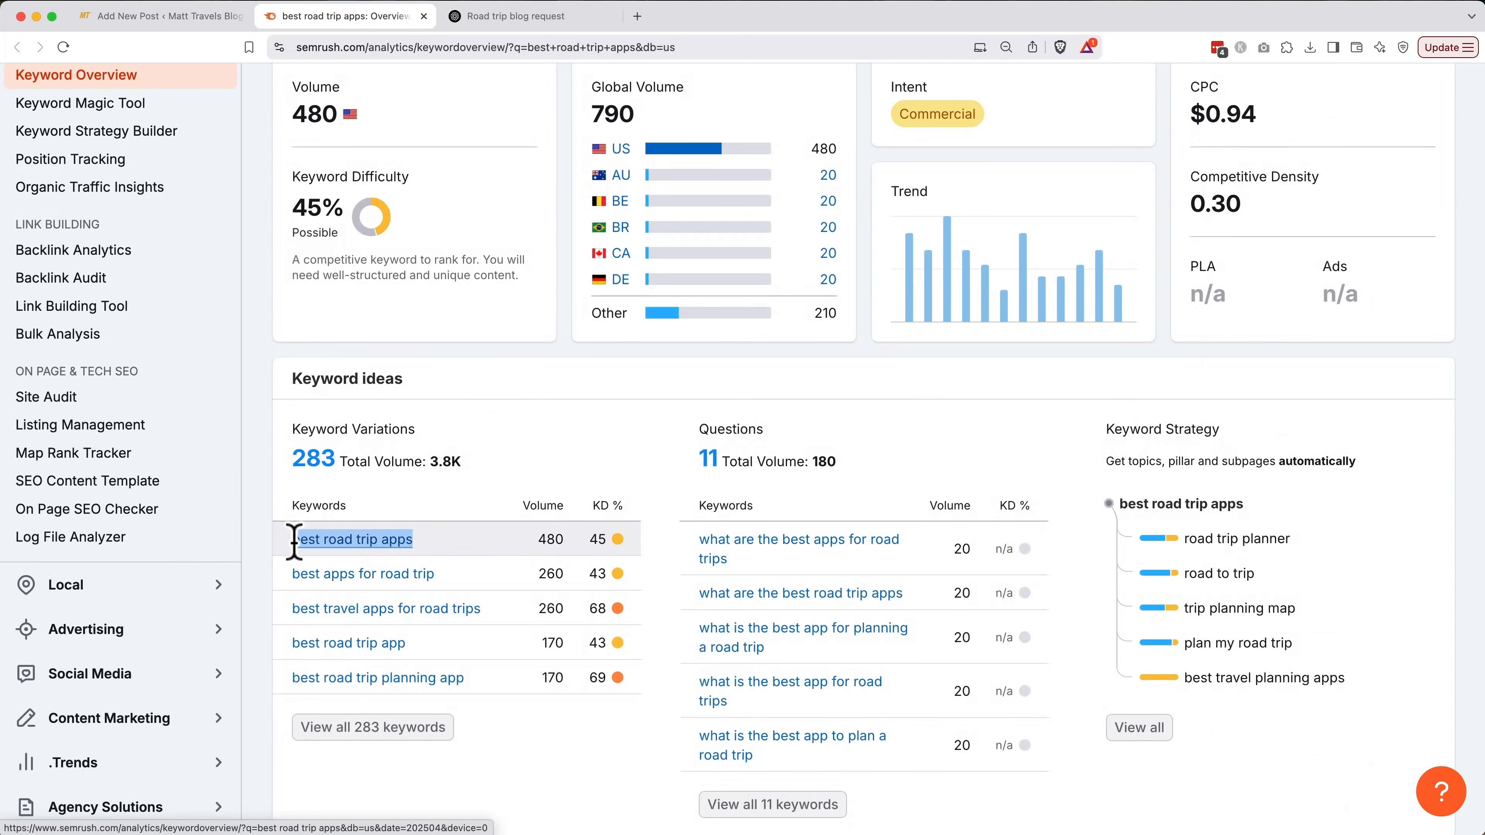
key("ctrl+shift+Tab")
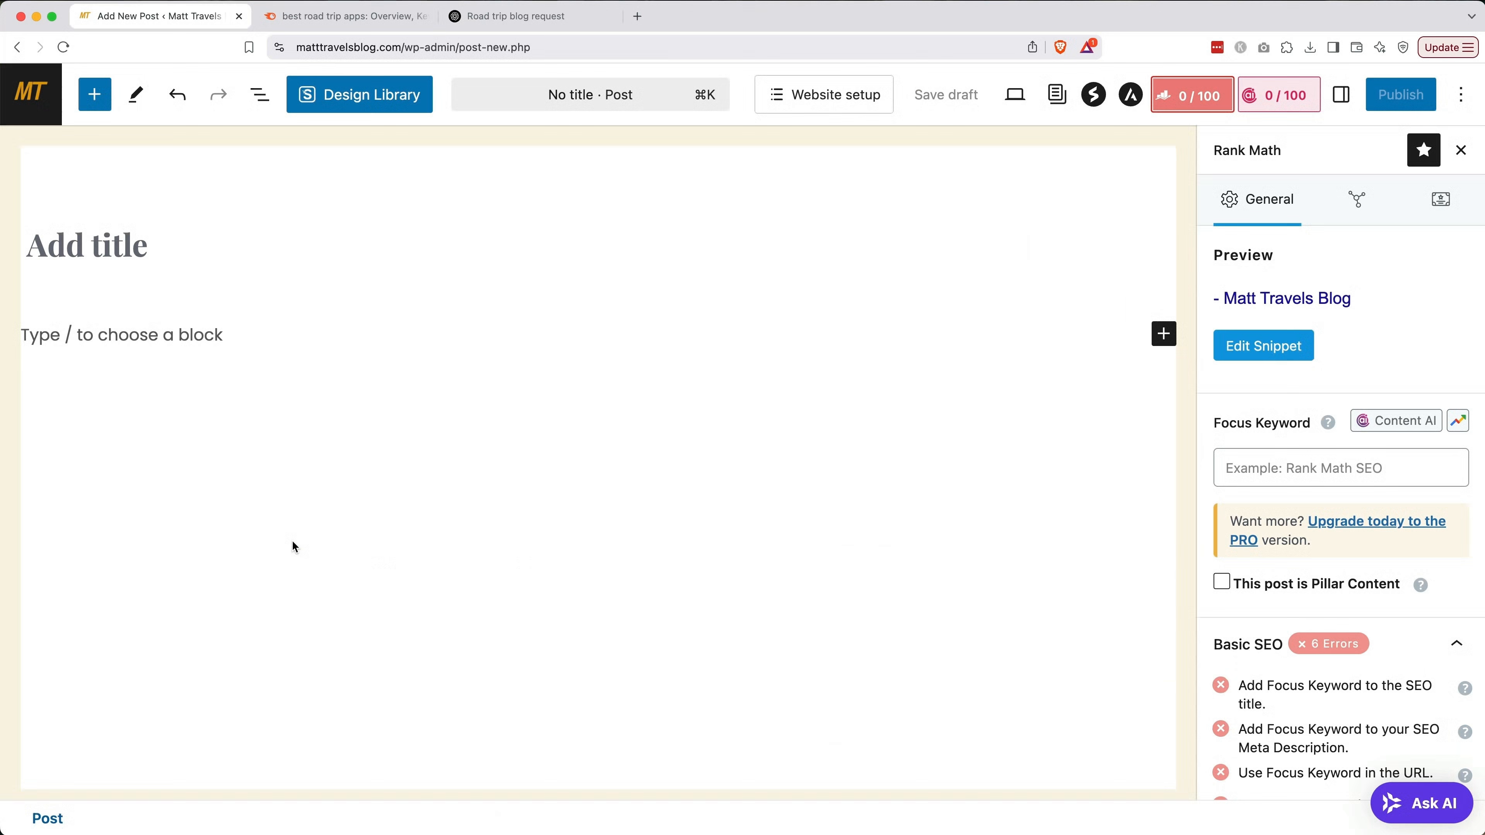
left_click(1261, 478)
type("best road trip apps")
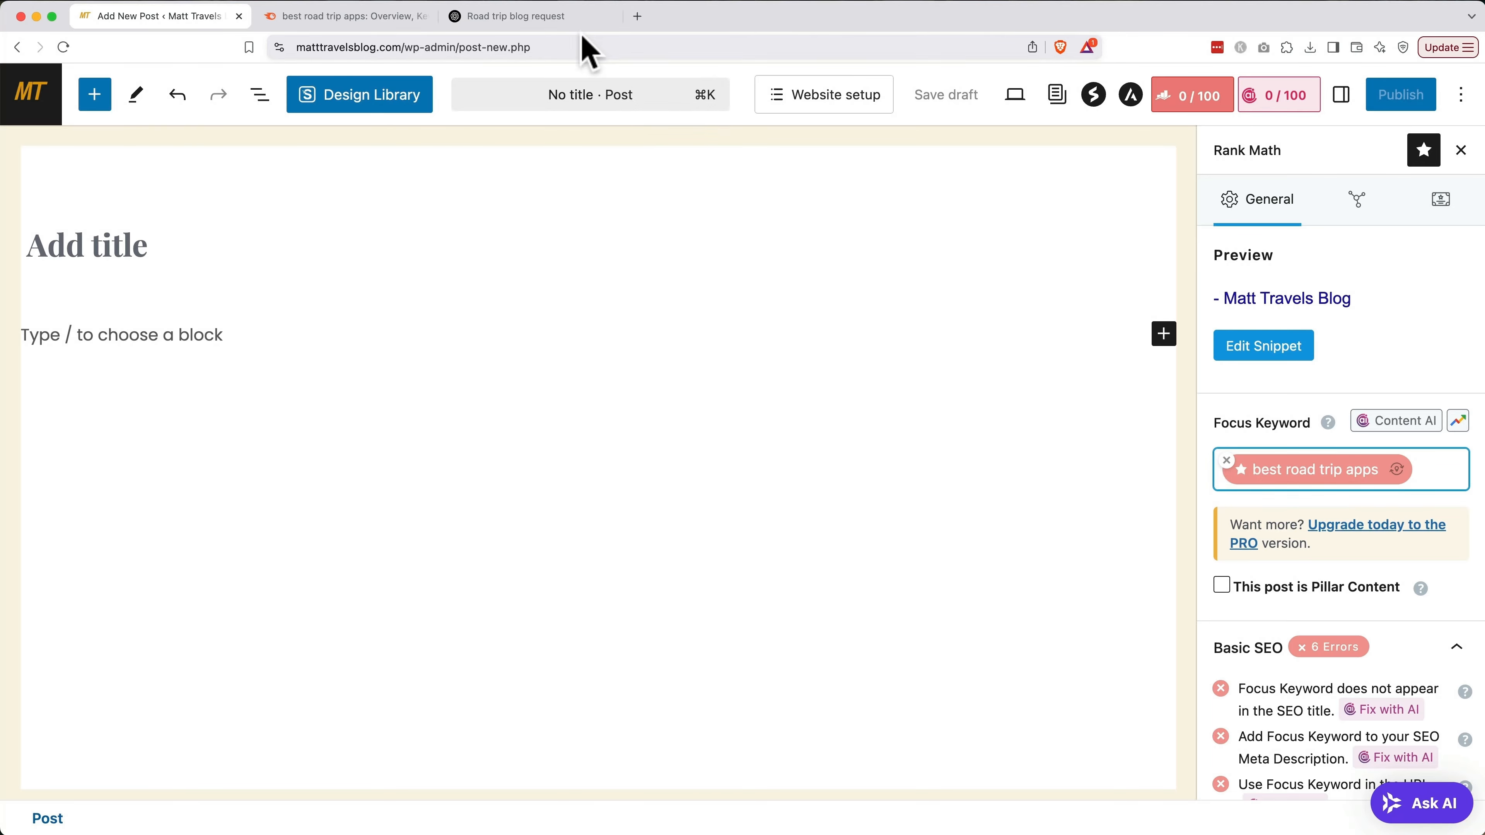
Copy ChatGPT's complete road trip apps blog draft using the copy icon at the end of its response
left_click(568, 24)
scroll(742, 571, "down", 15)
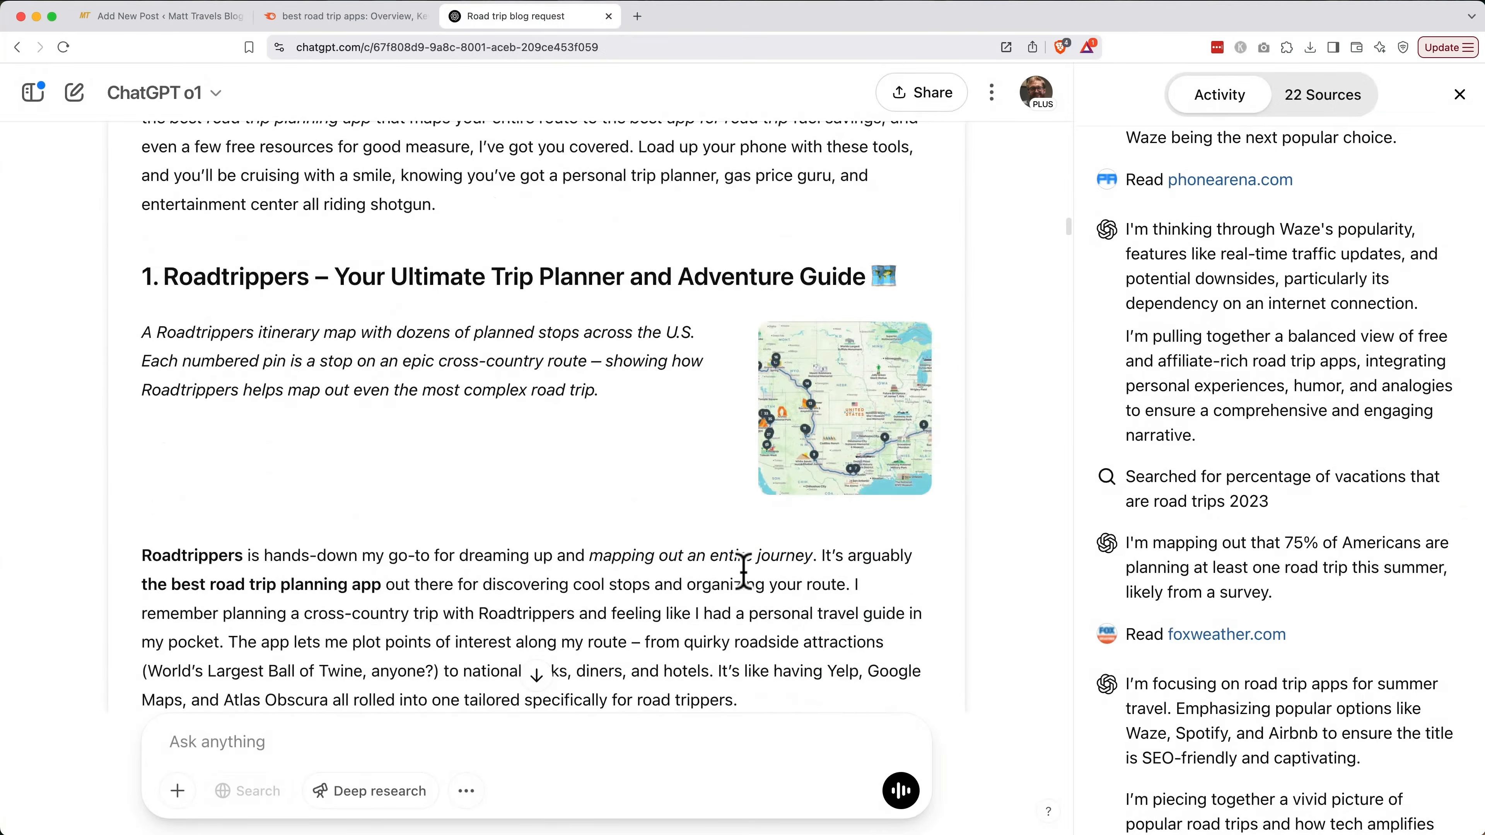
scroll(742, 570, "down", 20)
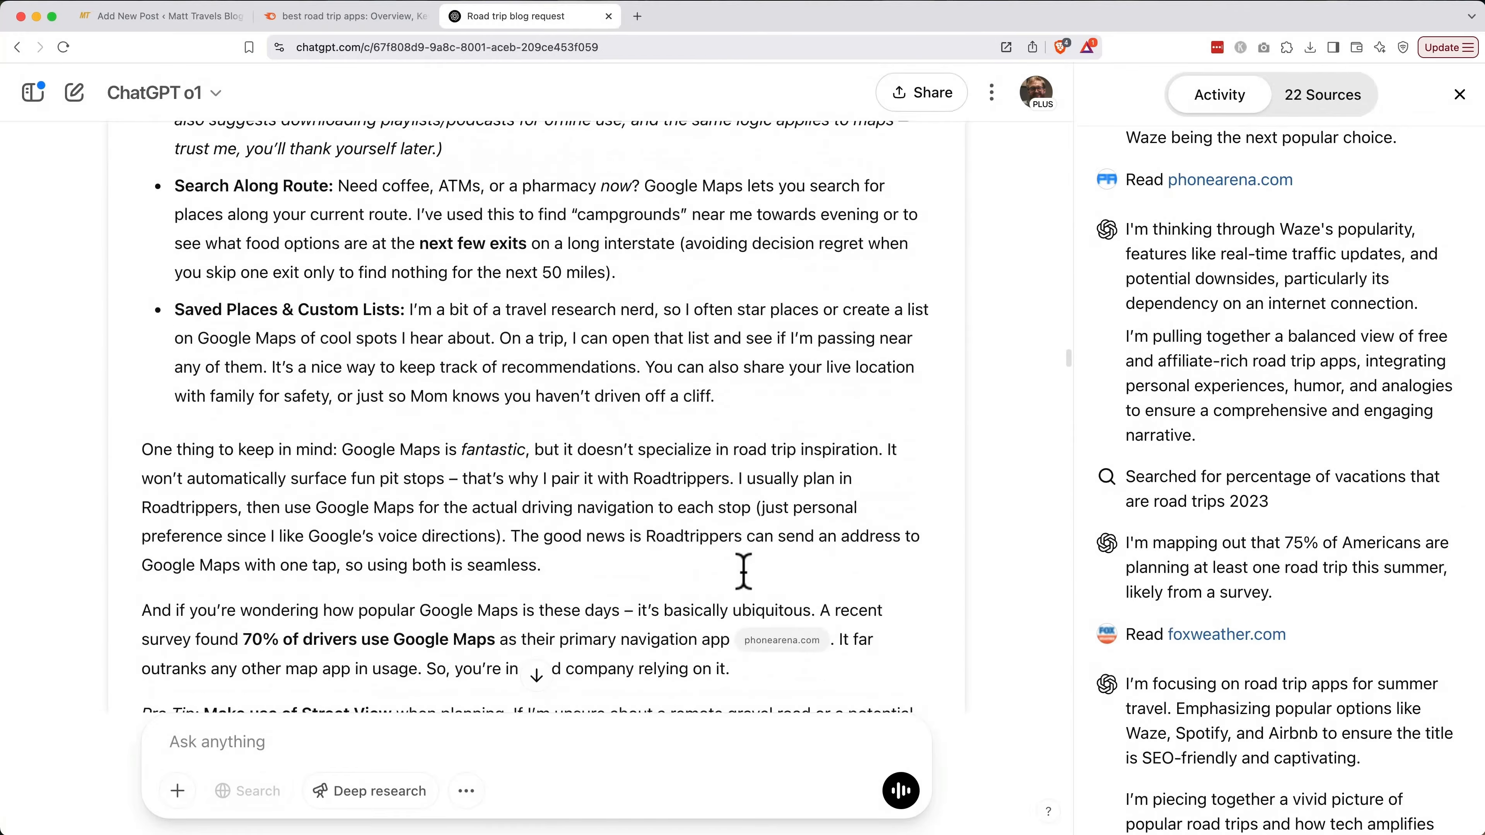
scroll(743, 570, "down", 20)
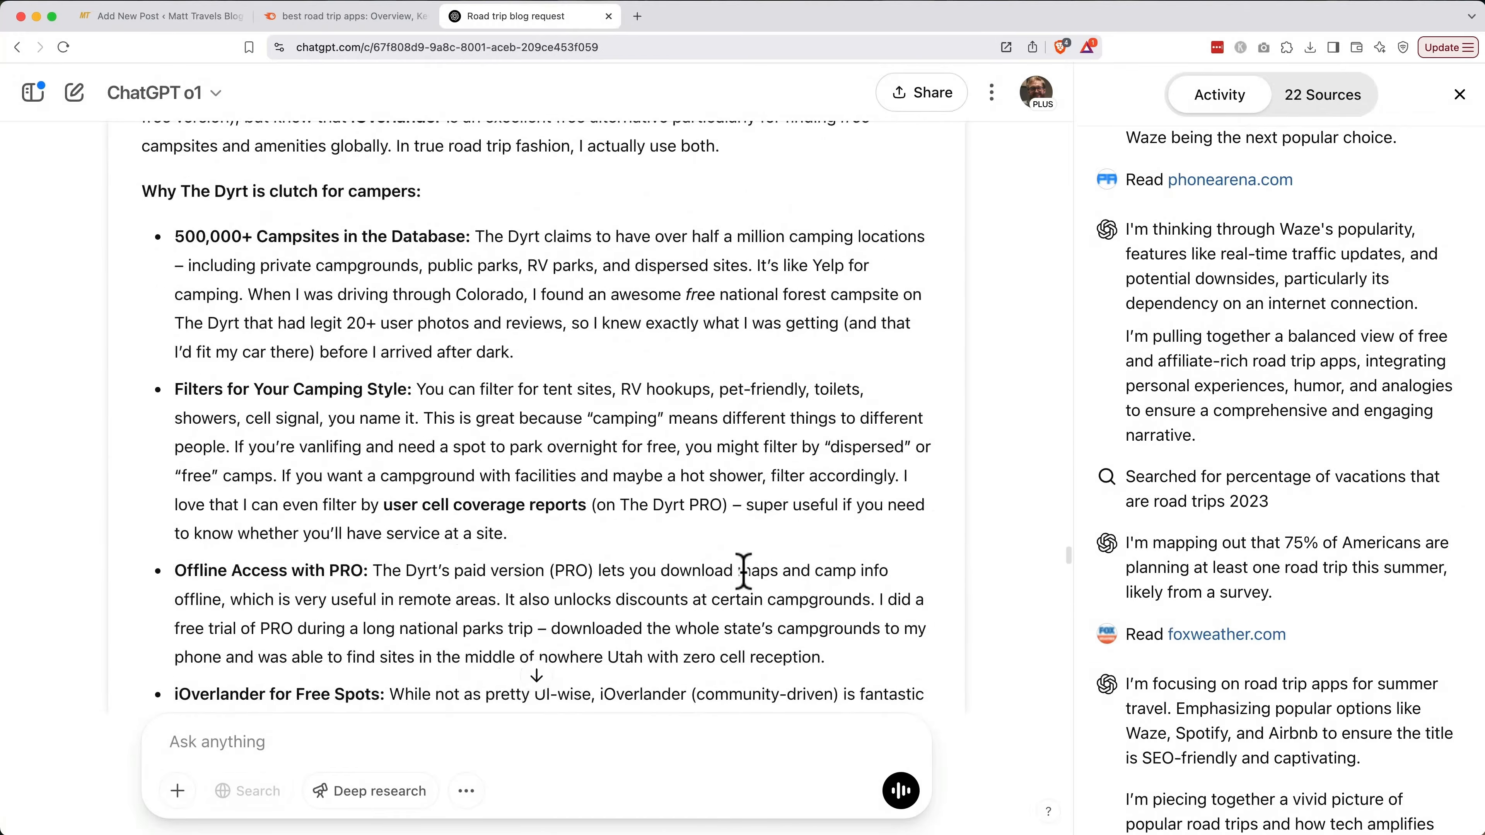
scroll(742, 570, "down", 20)
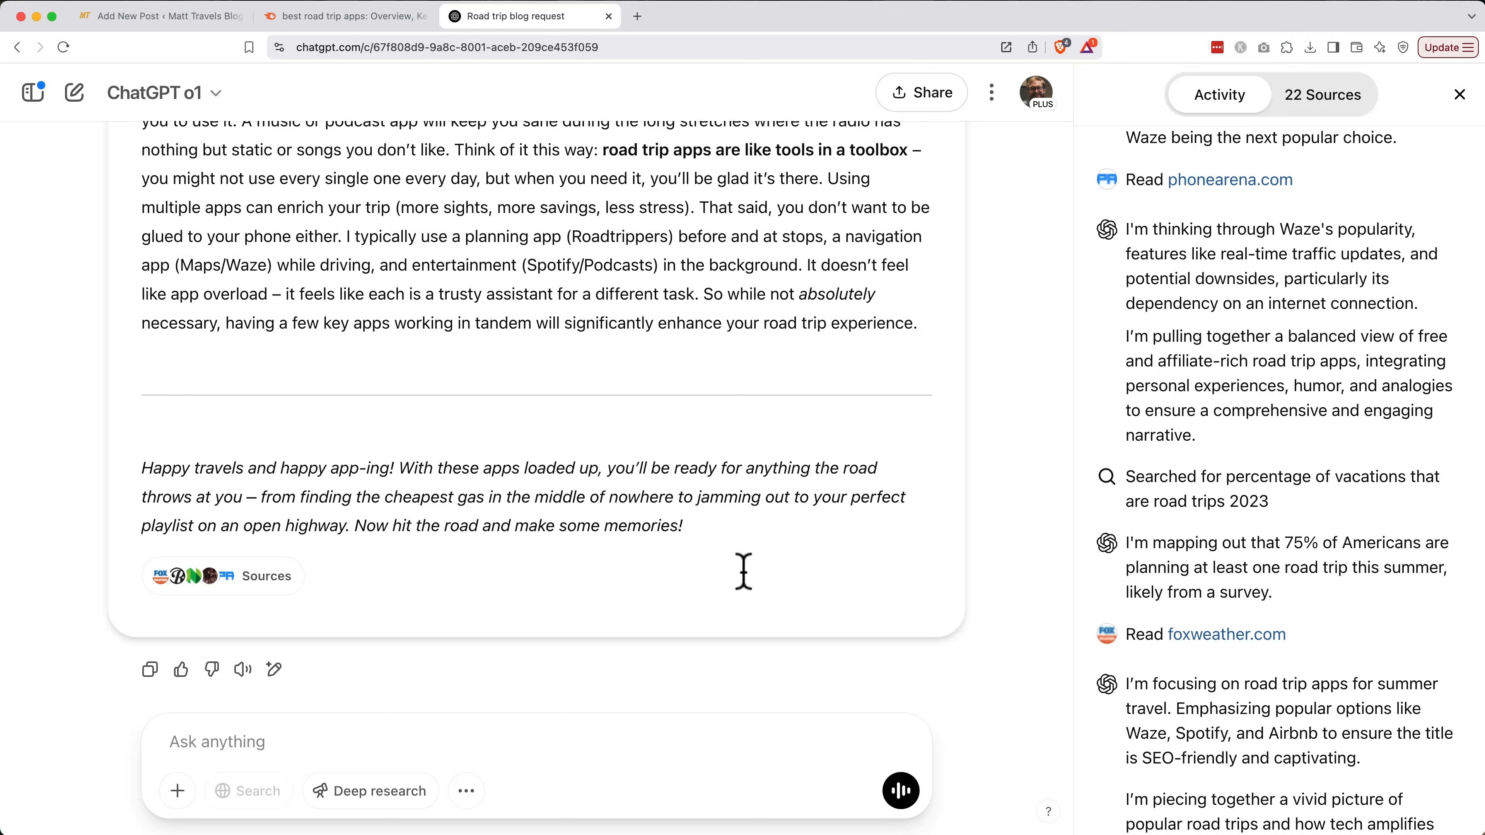
left_click(151, 670)
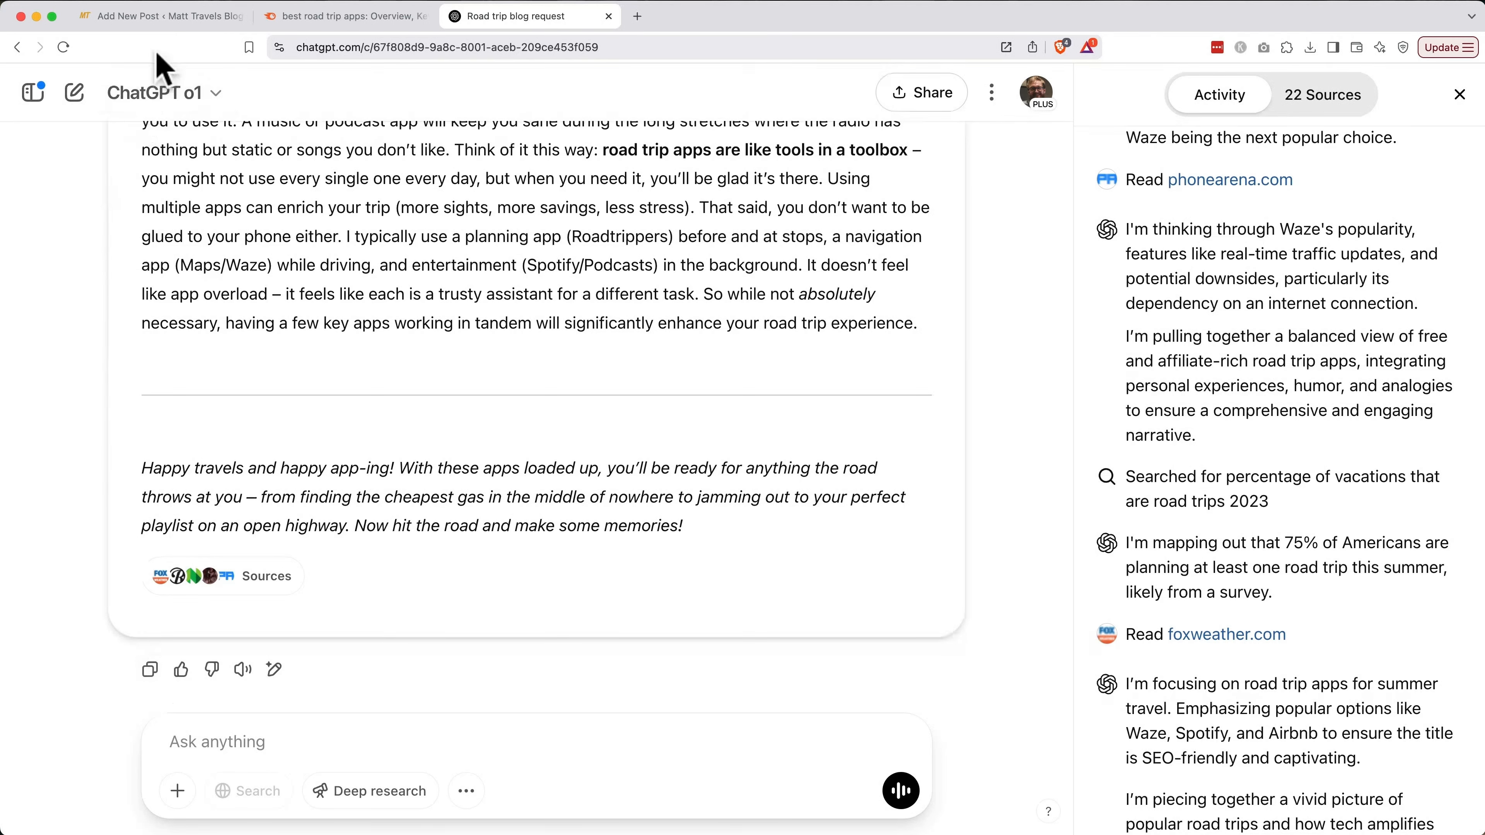
left_click(163, 25)
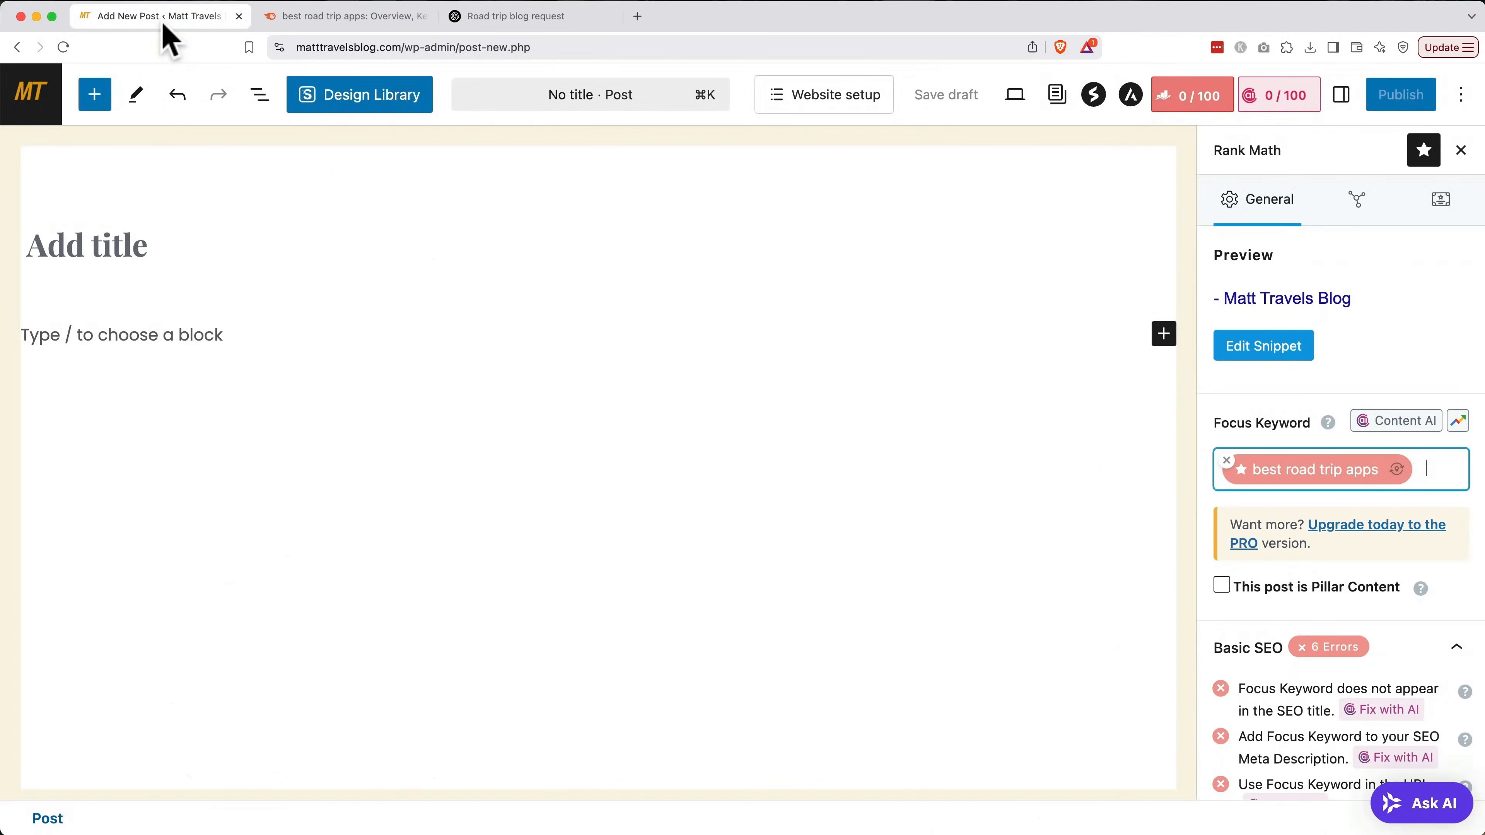
Paste the ChatGPT article into the empty post body, then delete both intro paragraphs above the heading
left_click(126, 335)
key("super+v")
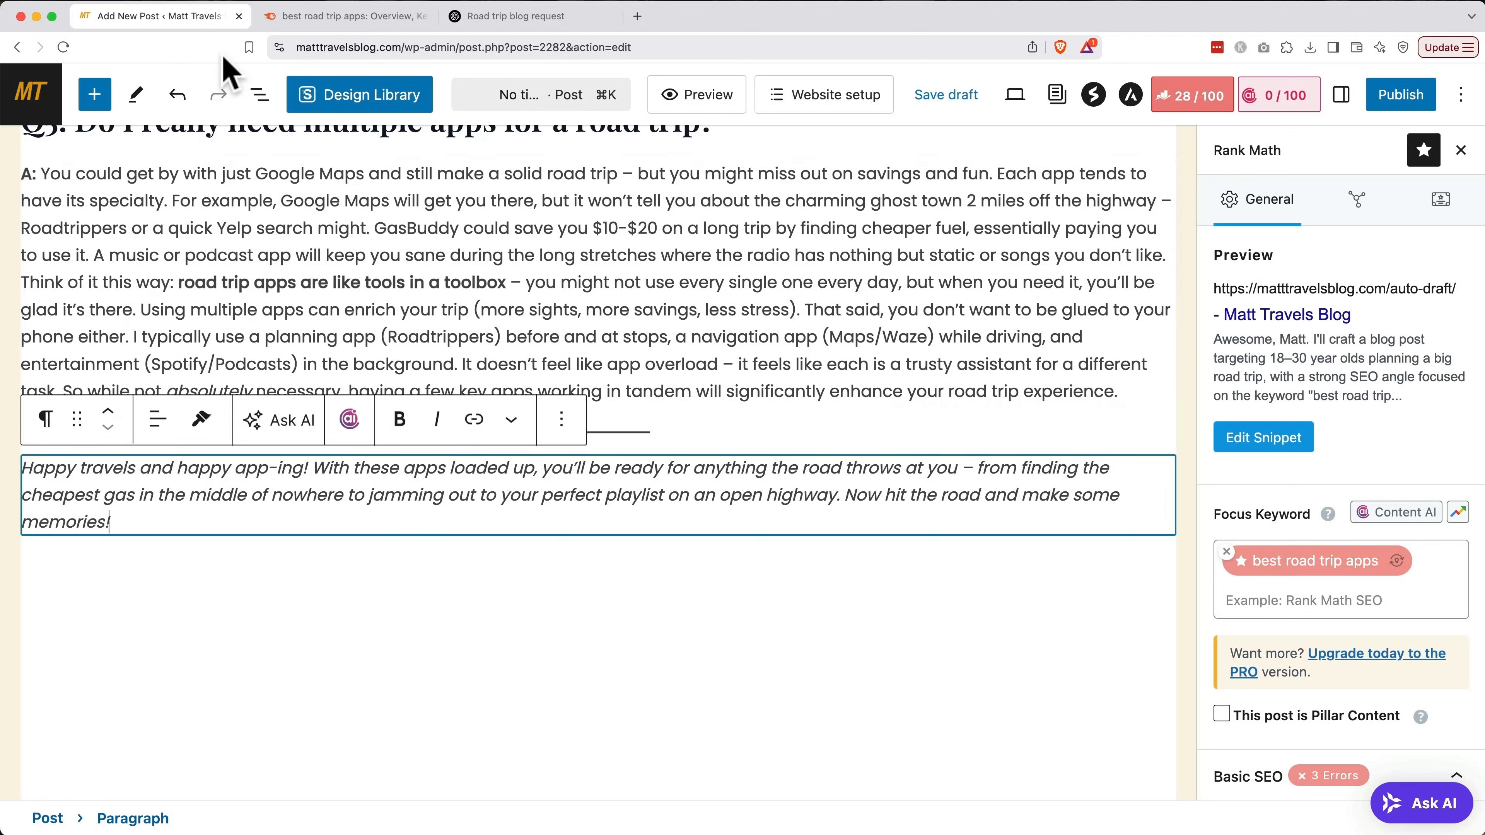
scroll(274, 194, "up", 20)
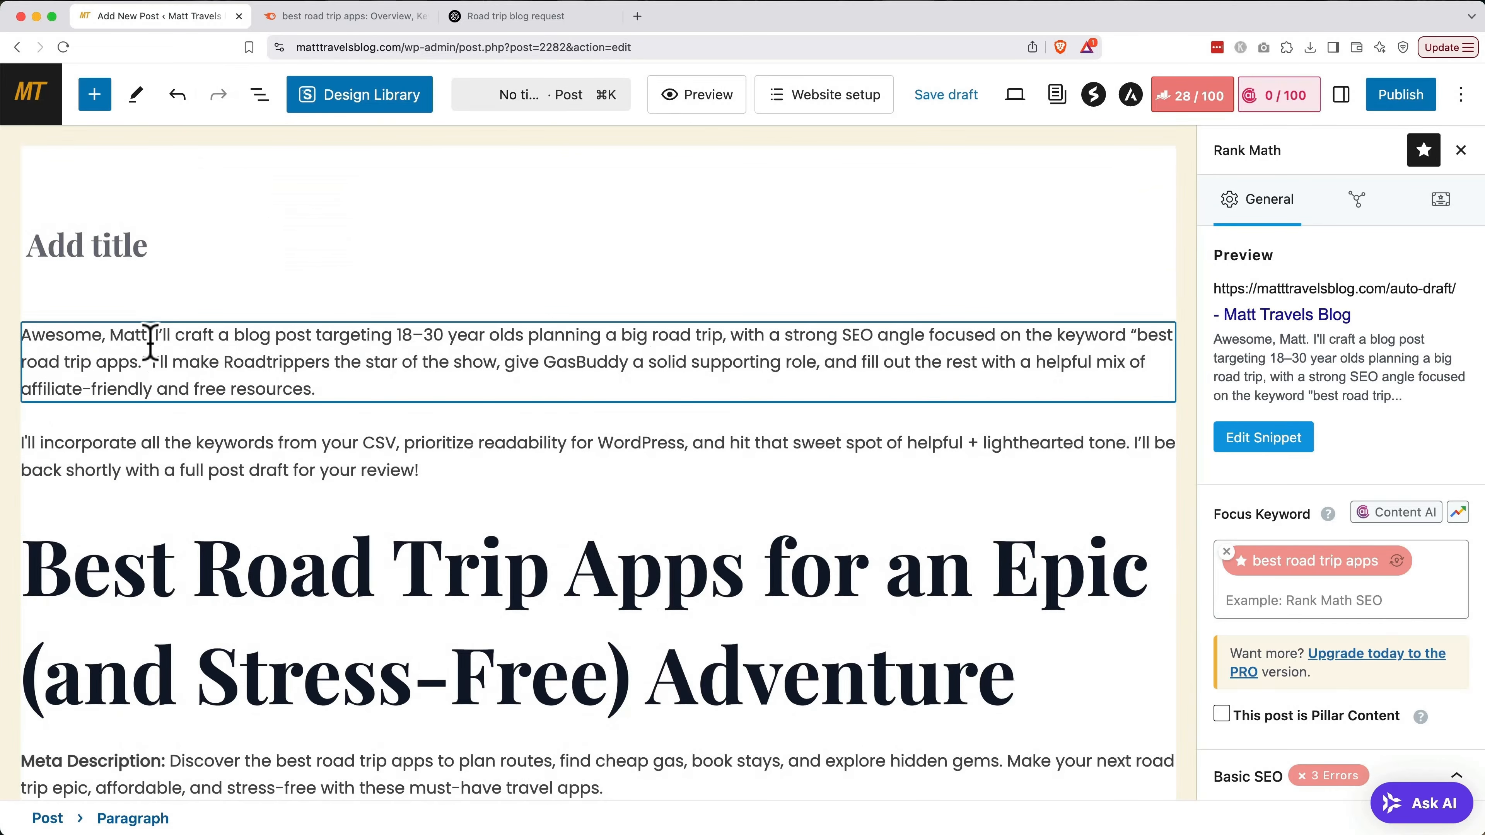
left_click(514, 475)
left_click(563, 399)
scroll(588, 785, "down", 3)
left_click(590, 808)
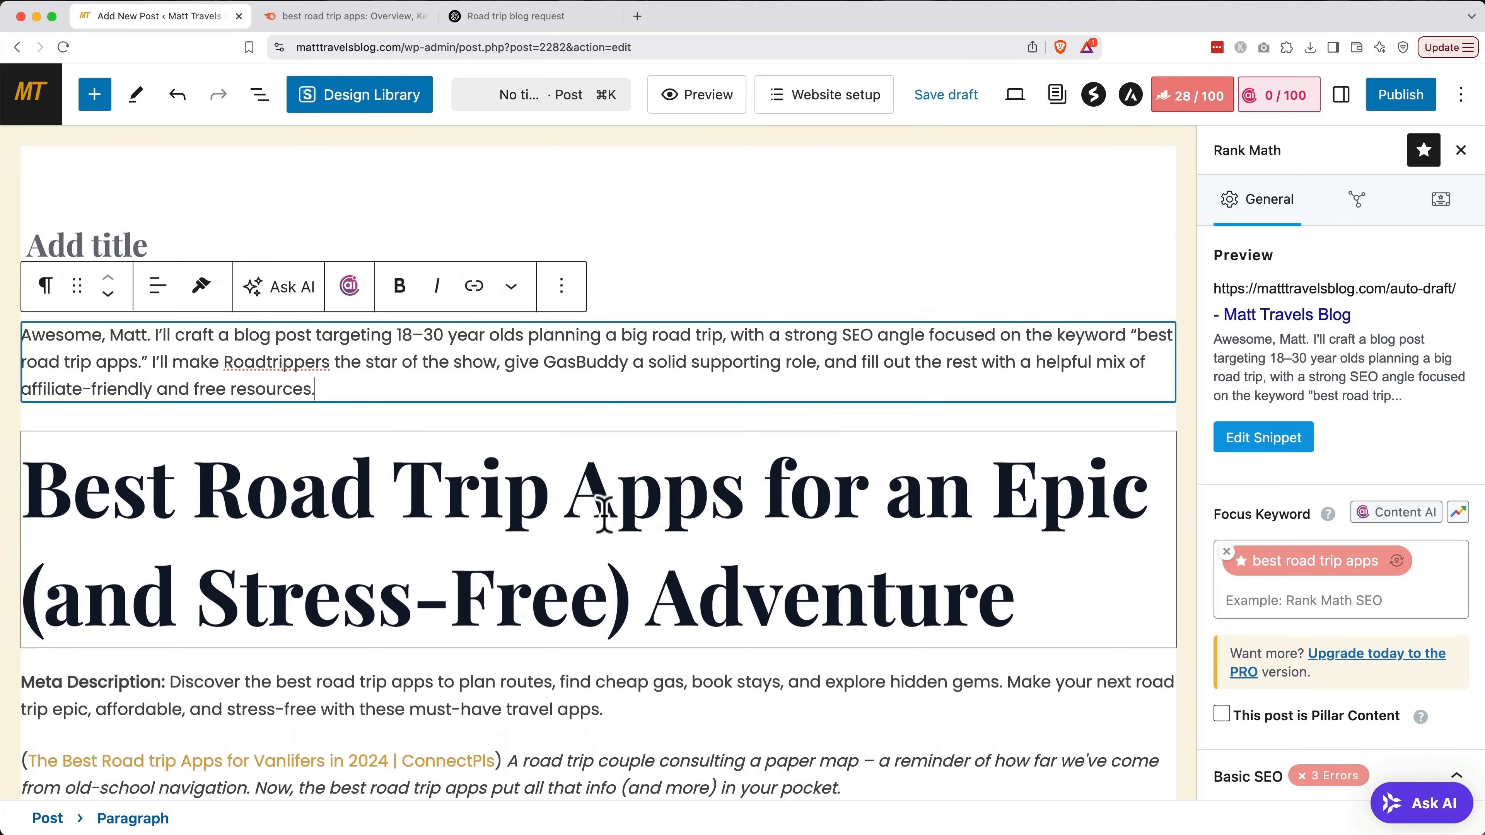
left_click(563, 291)
left_click(590, 812)
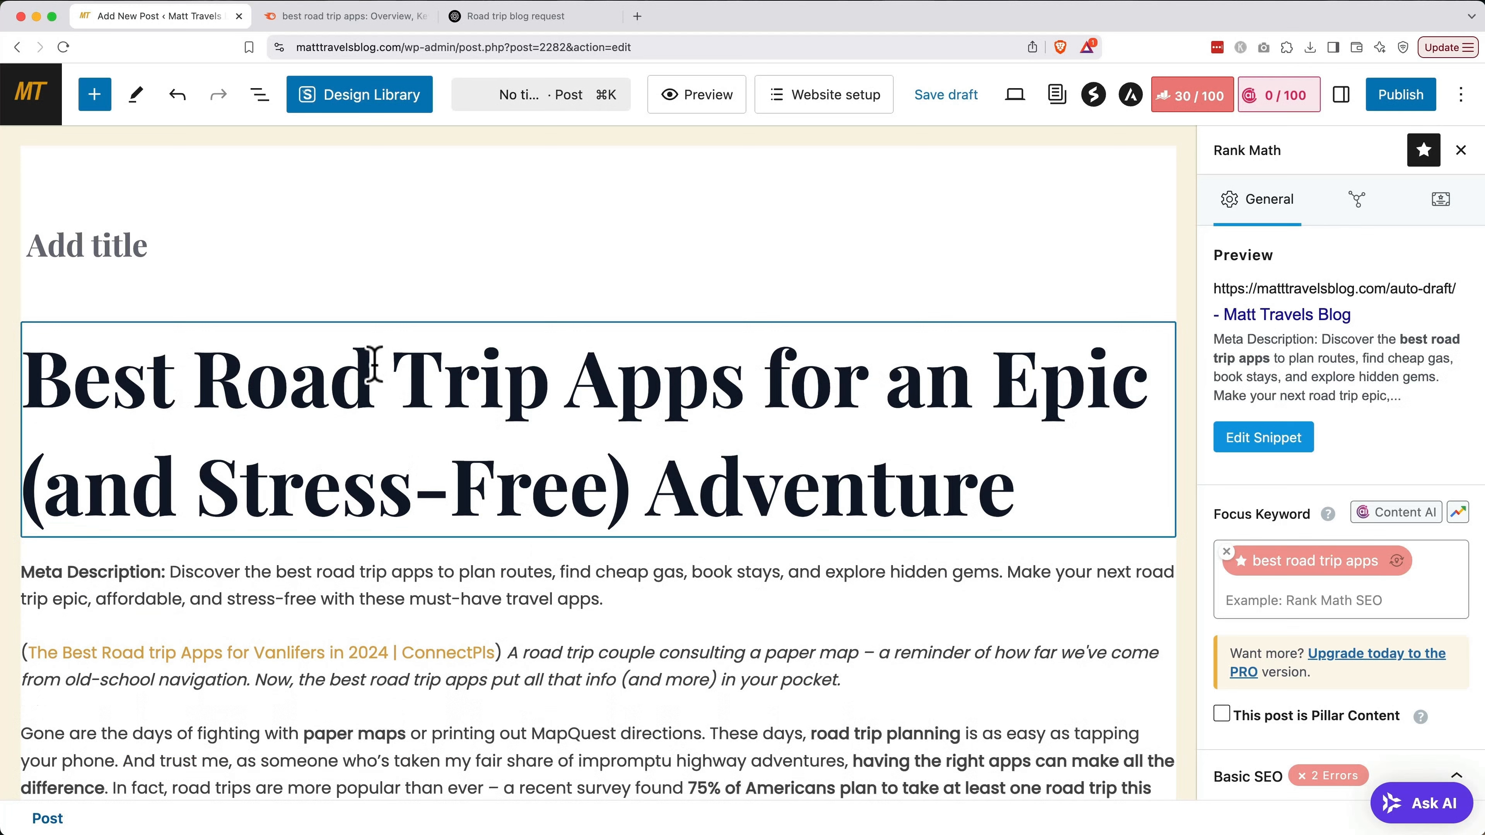
Title the post 'Best Road Trip Apps for an Epic (and Stress-Free) Adventure' from its heading and hide the title
triple_click(373, 364)
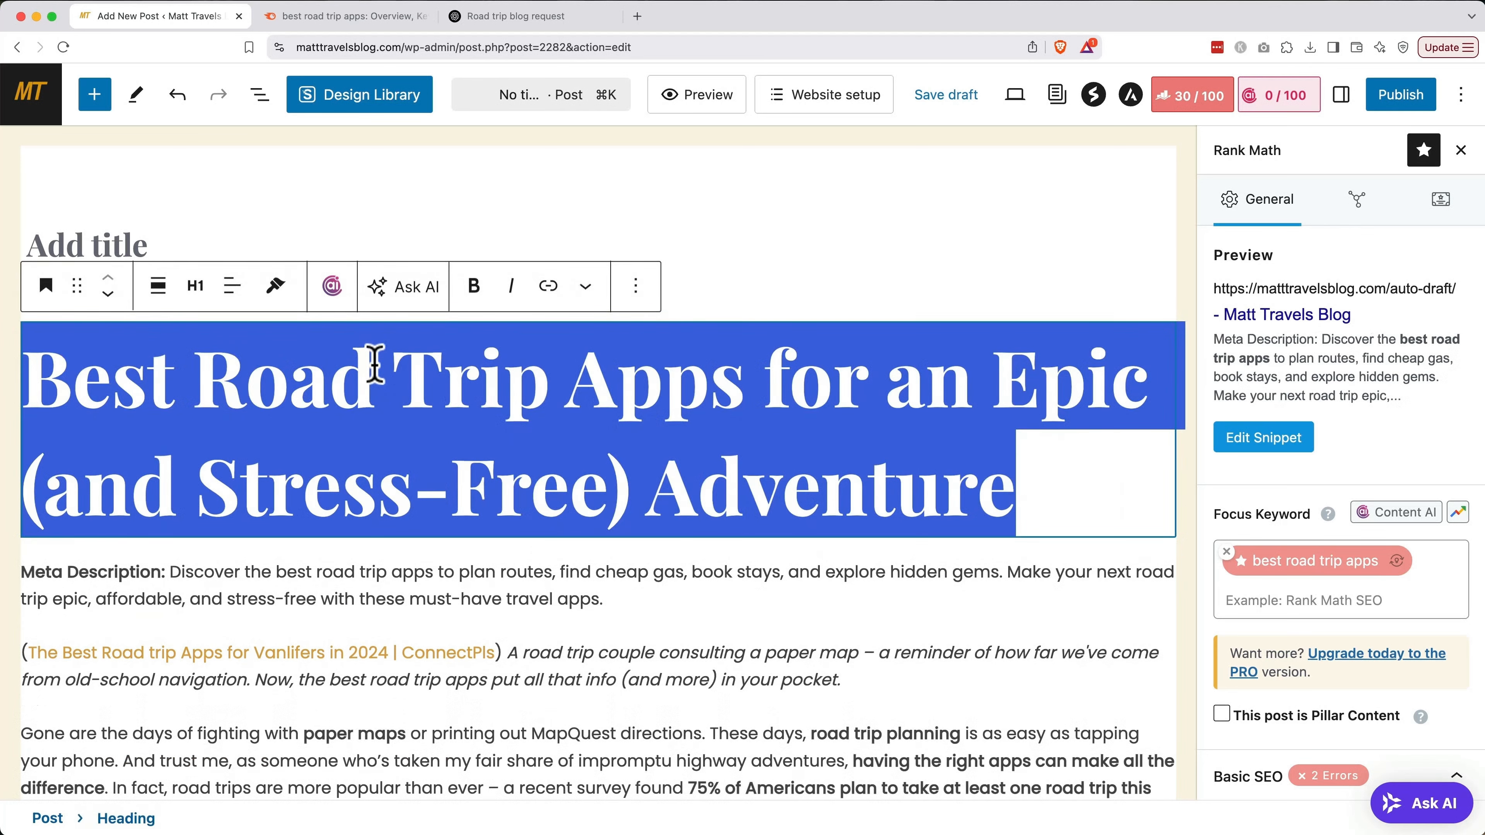
left_click(146, 242)
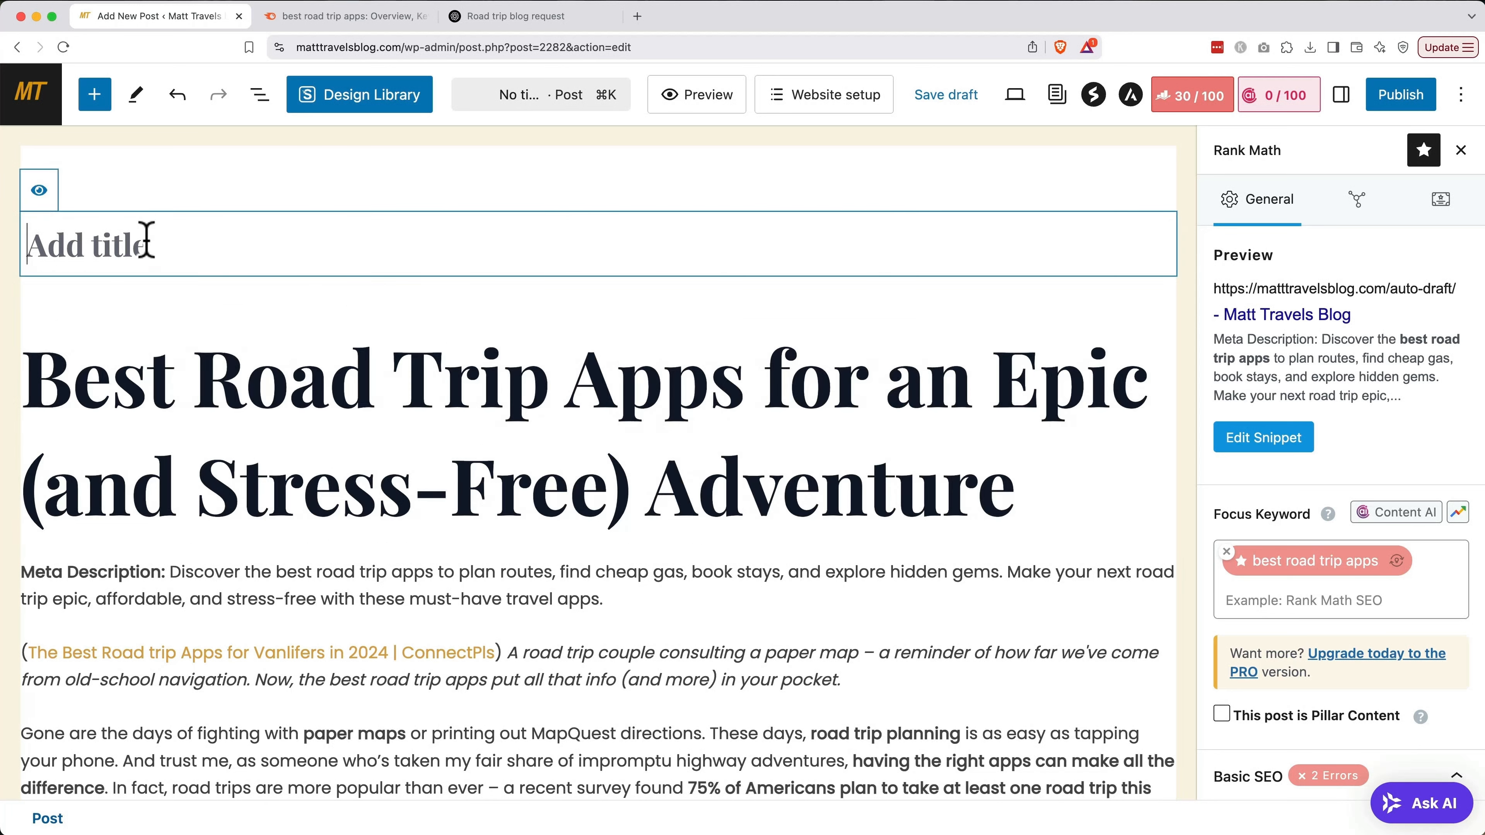
key("super+v")
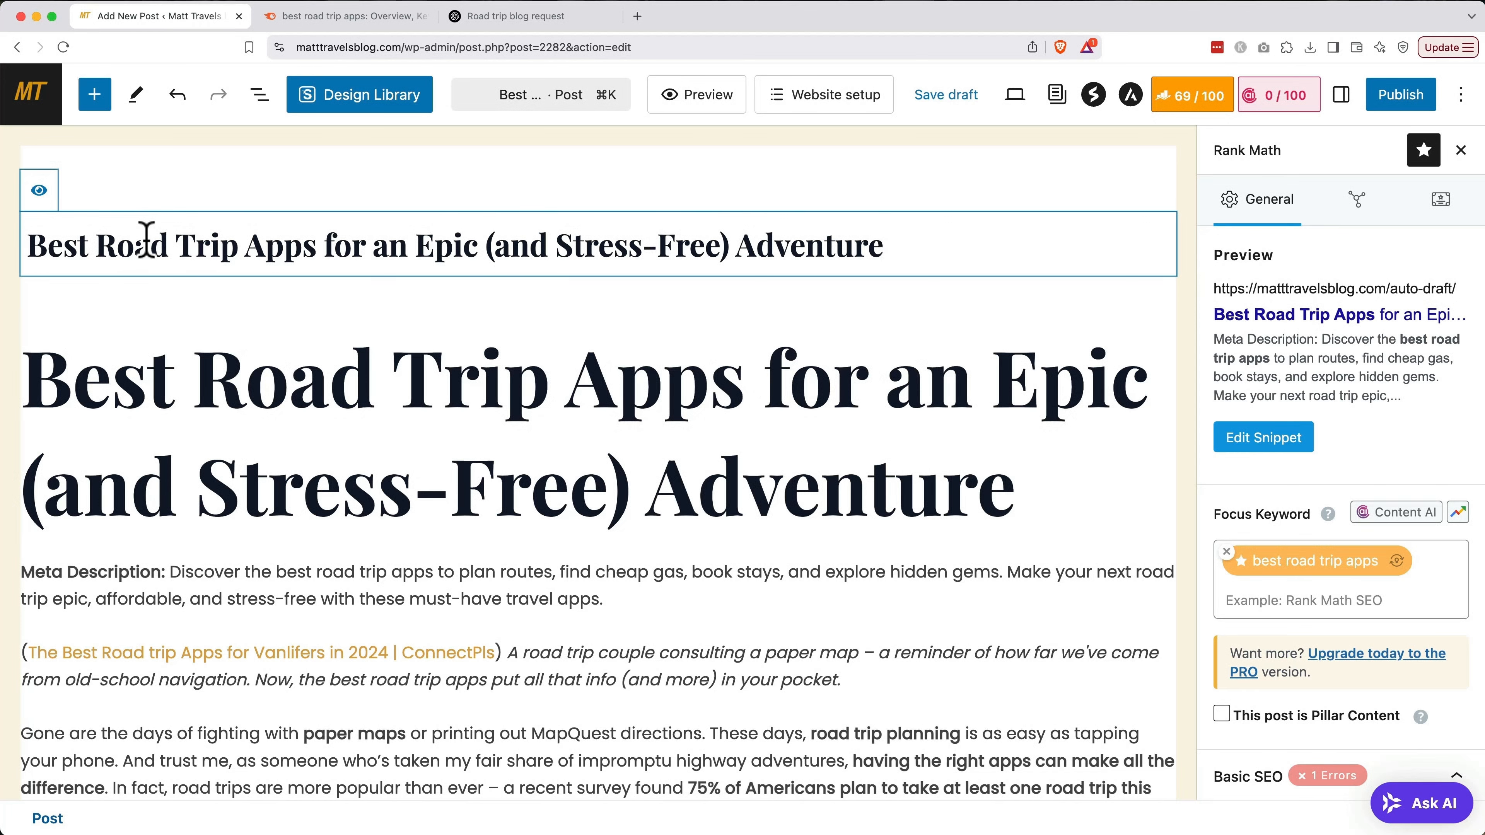
left_click(40, 192)
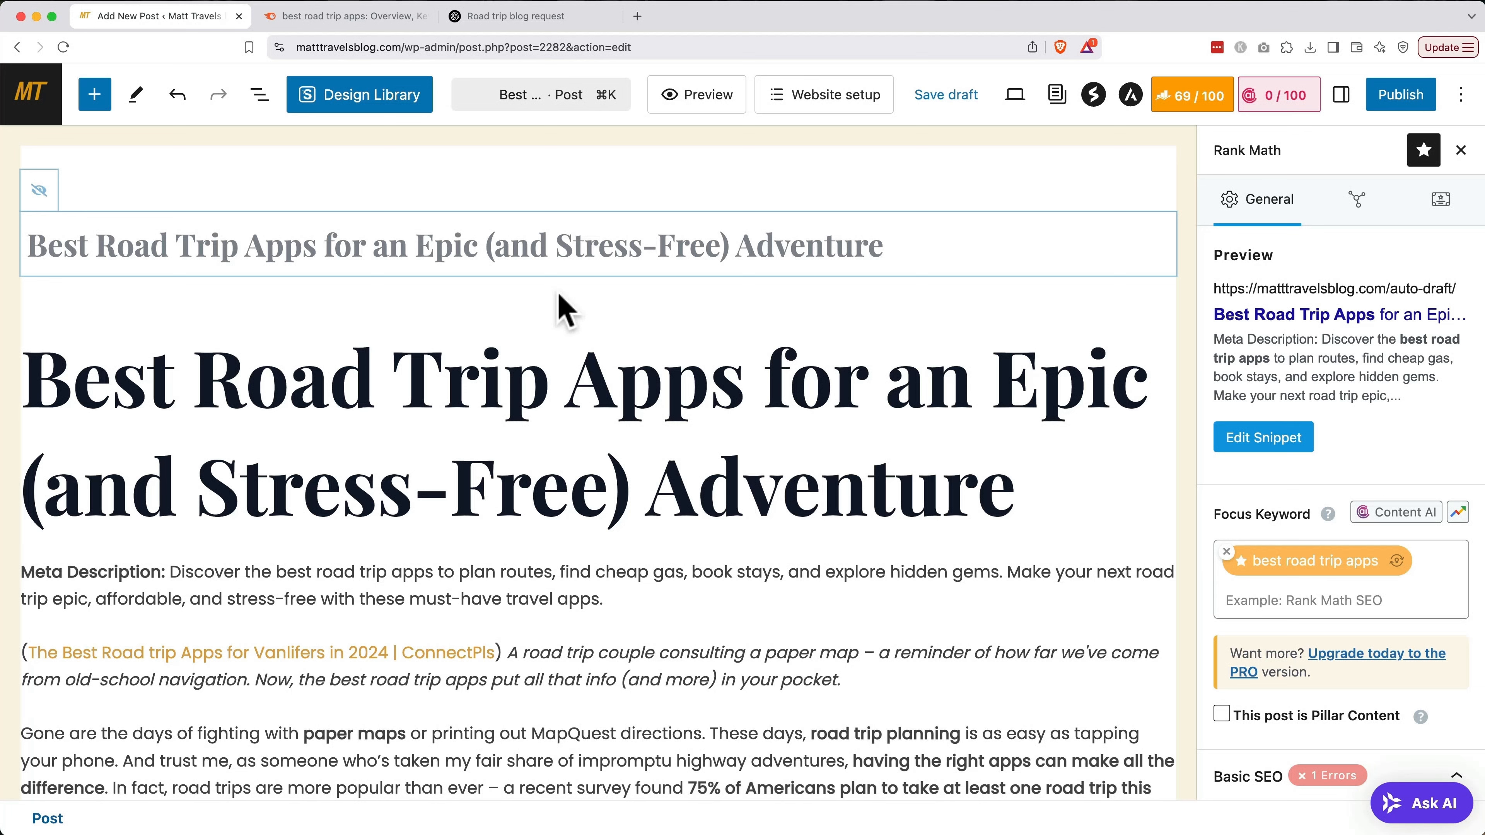
Delete the 'Meta Description:' label and the ConnectPls citation from the first image caption
left_click(170, 571)
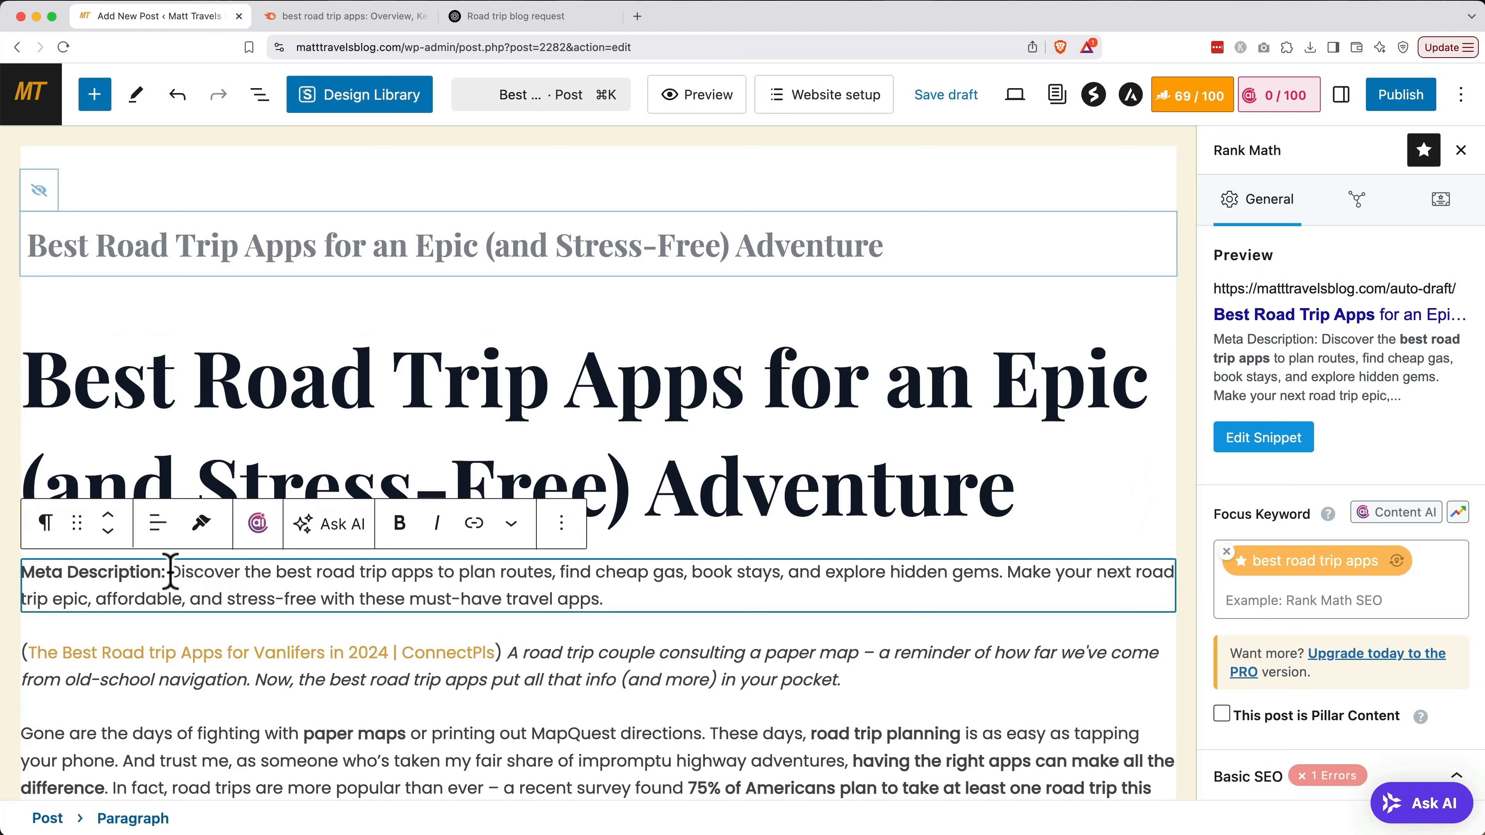
left_click(26, 572, "shift")
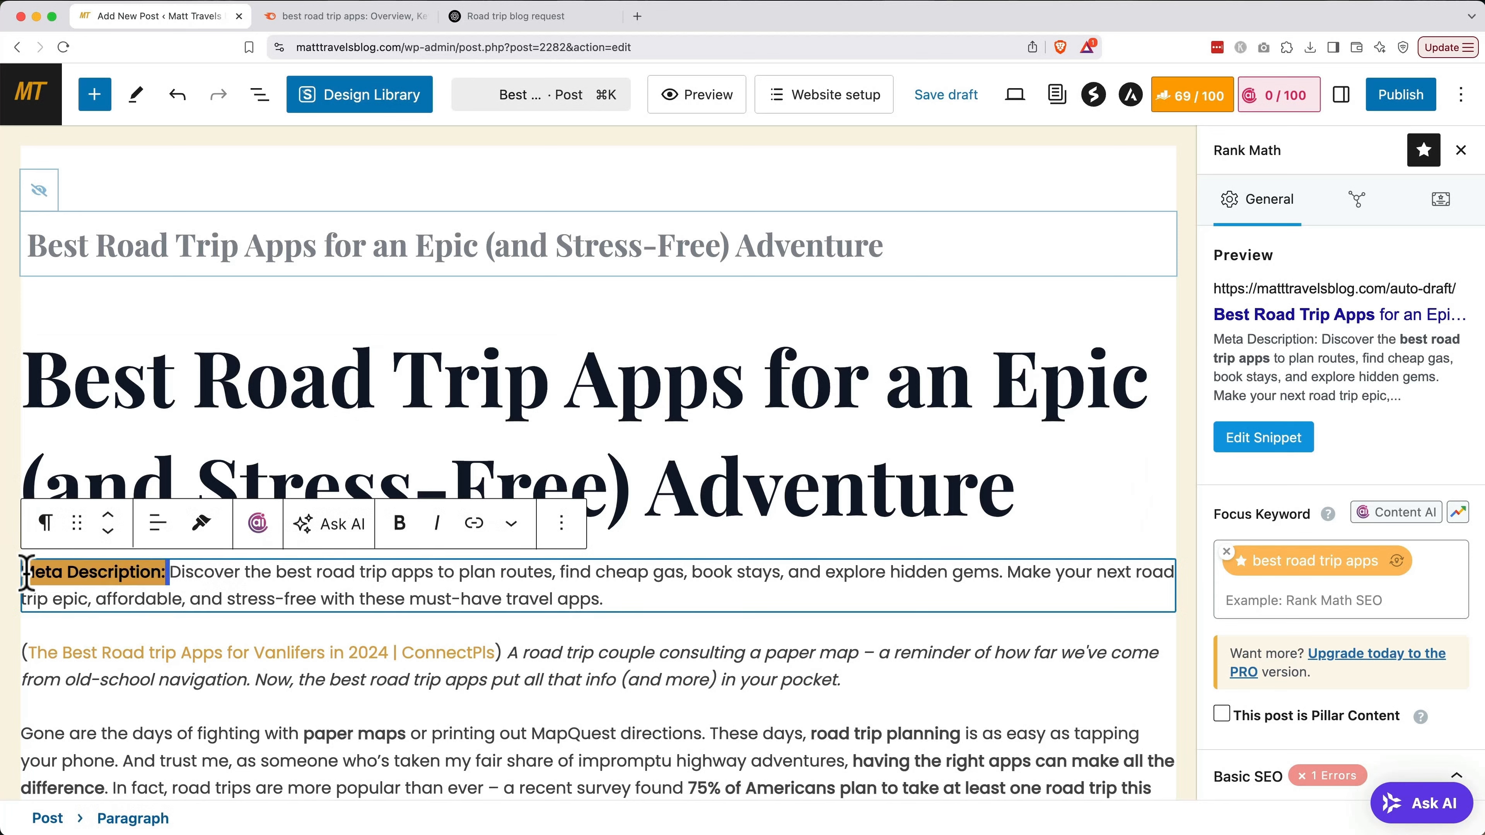
key("BackSpace")
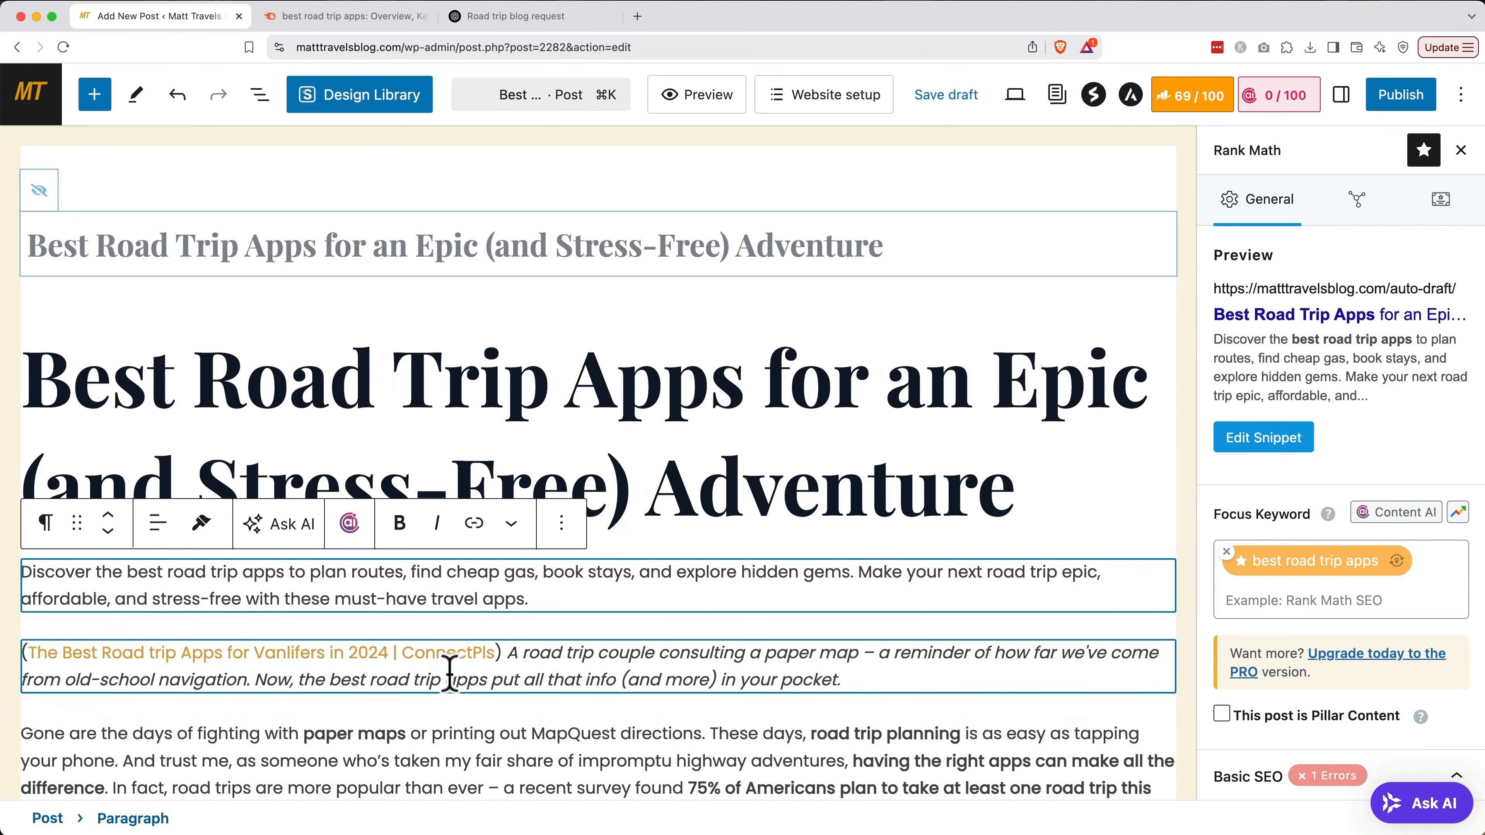
left_click(510, 658)
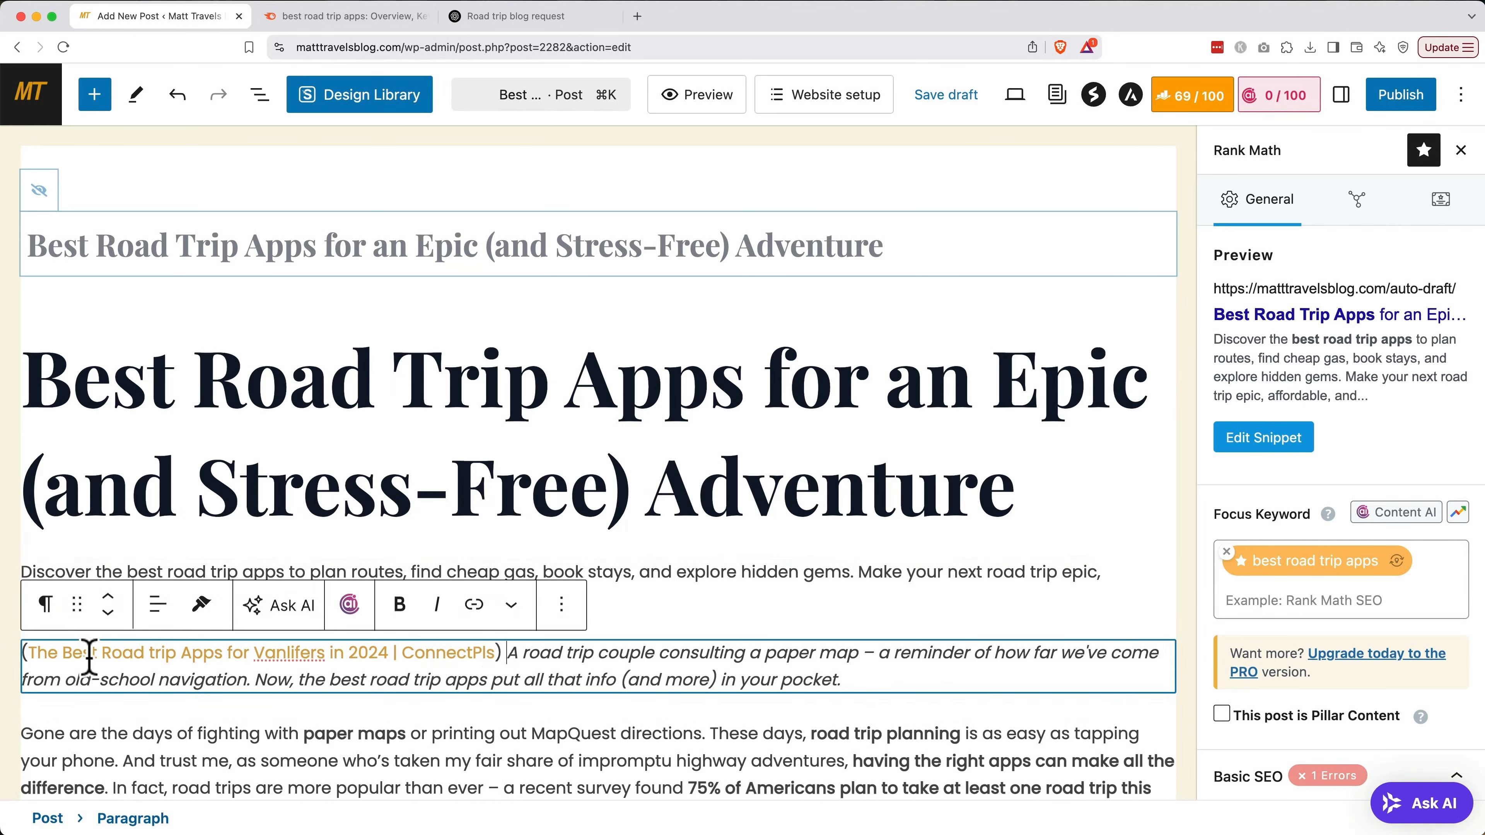
left_click_drag(73, 653, 39, 654)
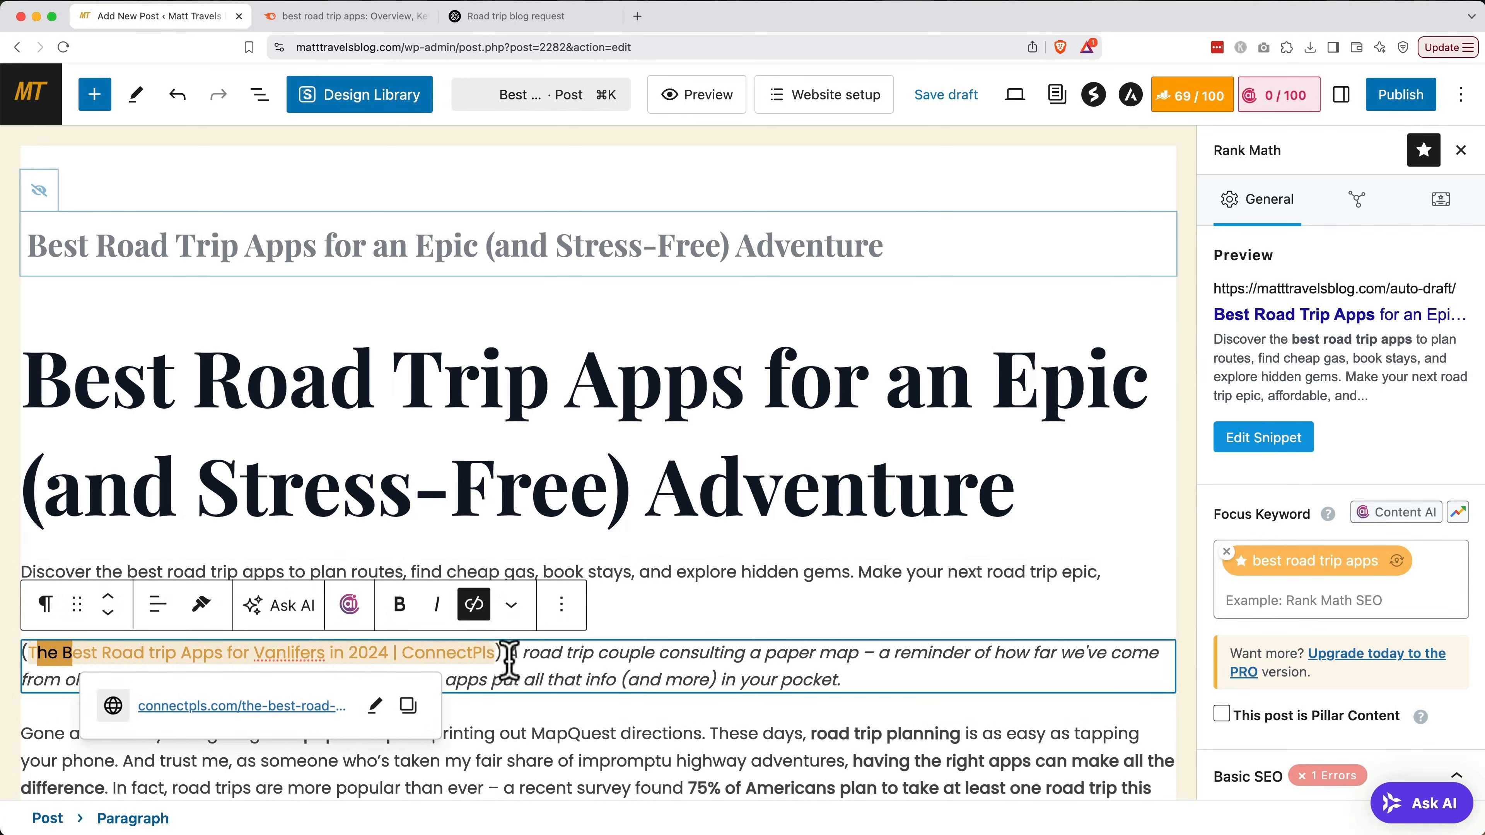
left_click_drag(503, 655, 21, 666)
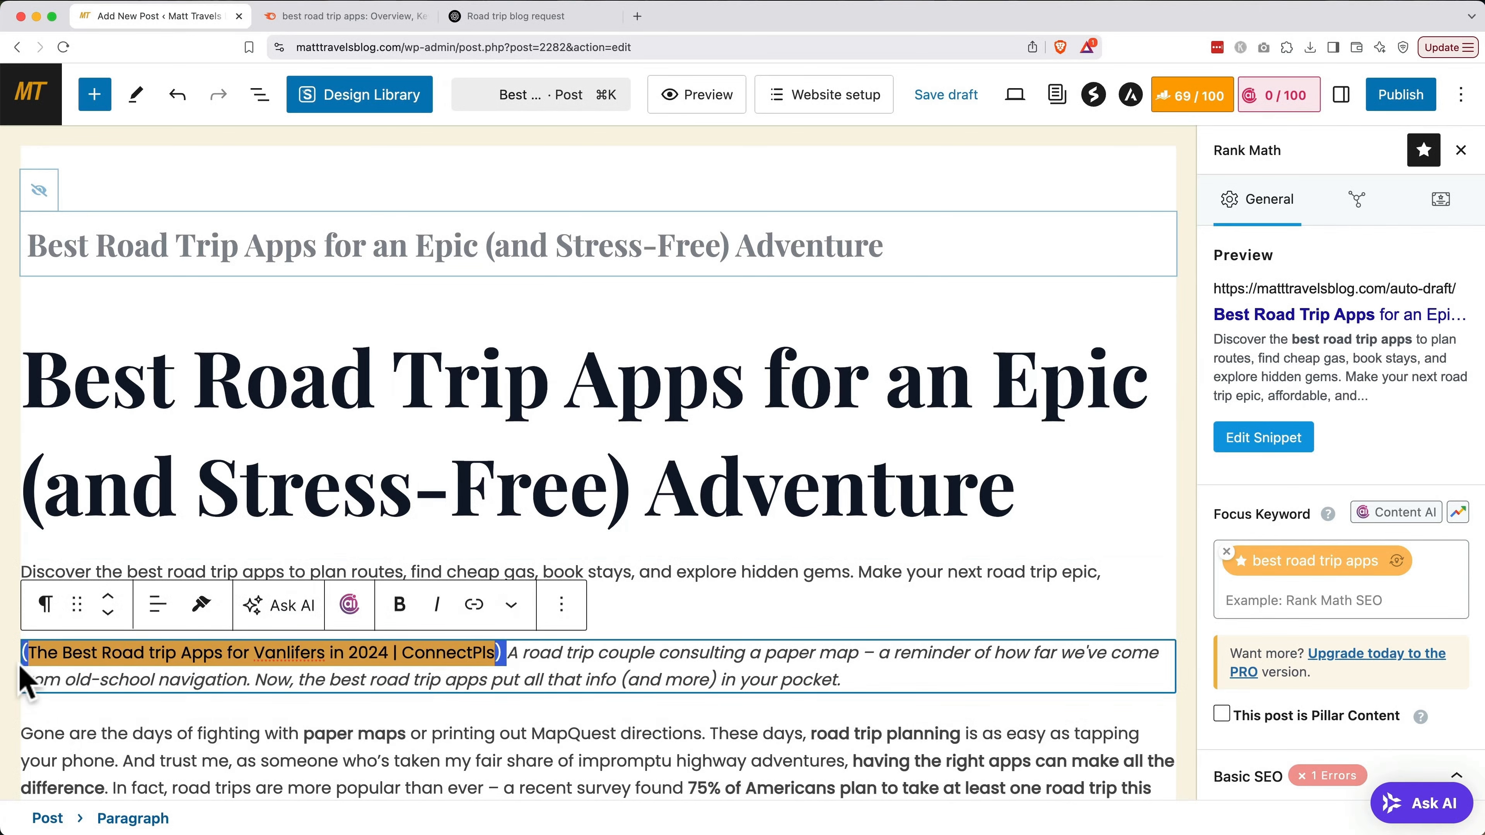
key("BackSpace")
Delete the Traveling with Purpose citation from the Roadtrippers image caption
scroll(413, 537, "down", 3)
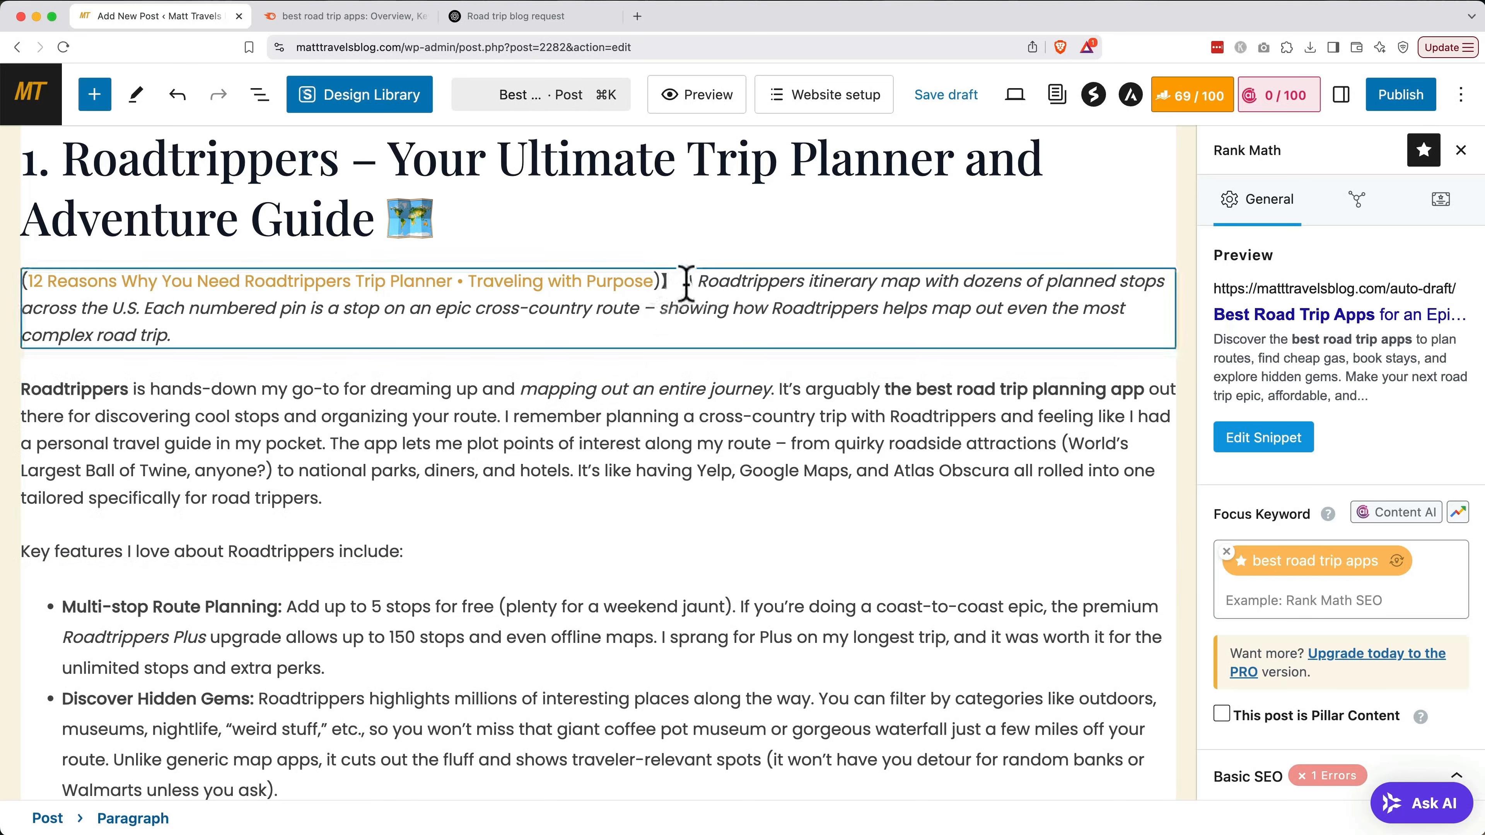
left_click_drag(686, 286, 22, 286)
key("BackSpace")
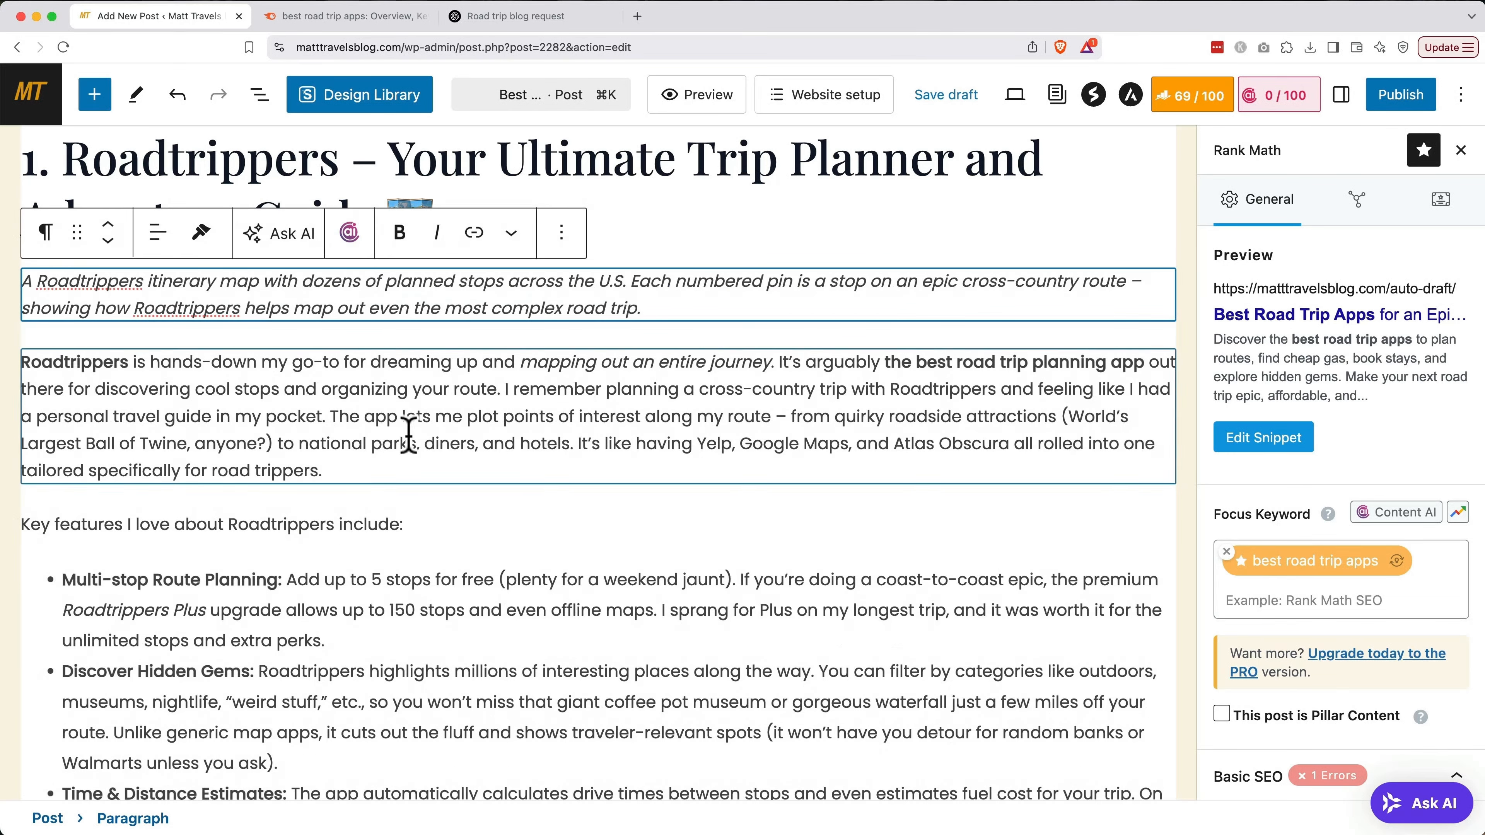
scroll(539, 520, "down", 6)
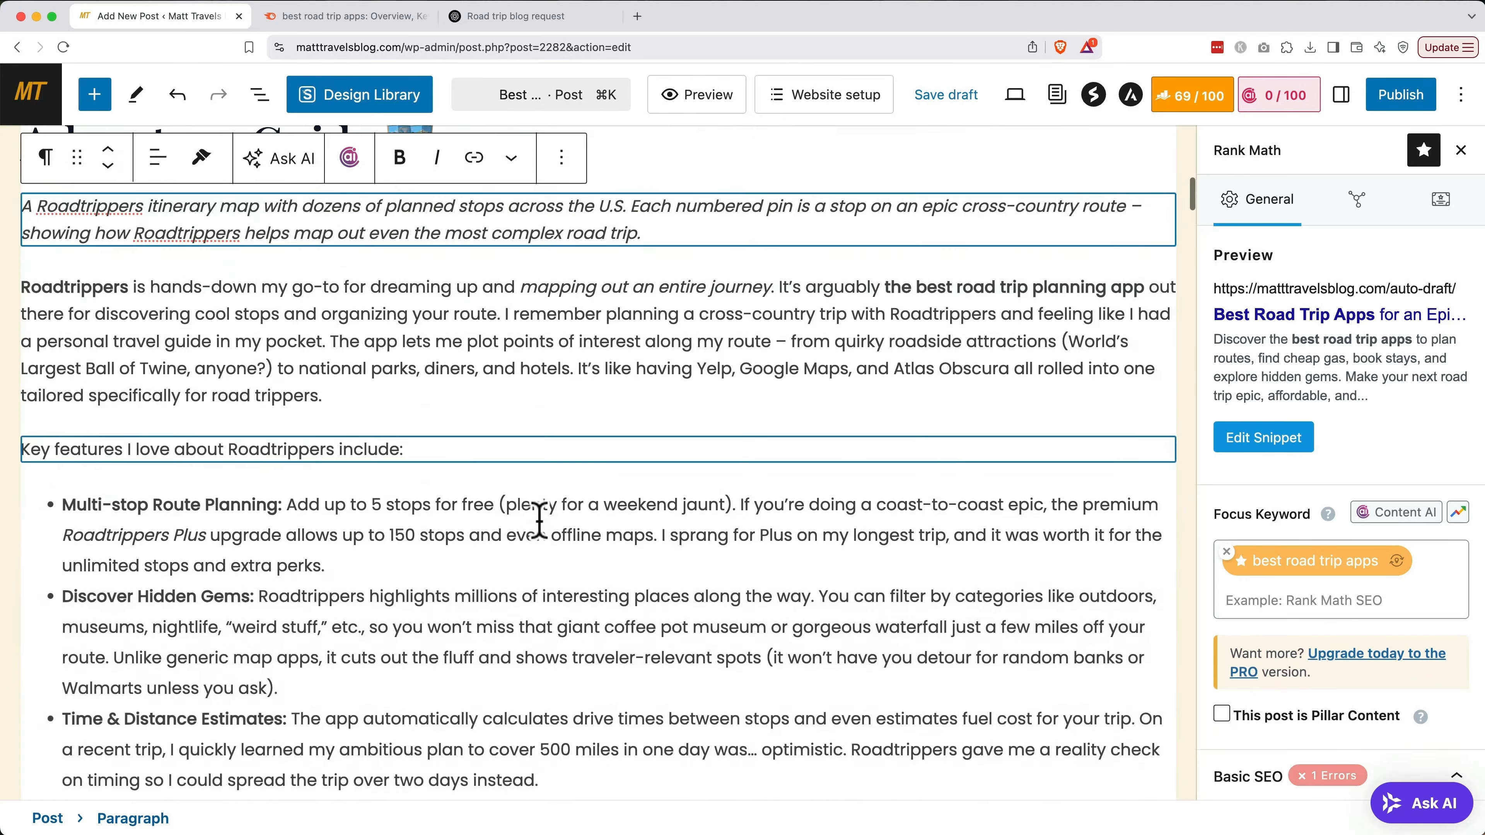
scroll(539, 519, "down", 8)
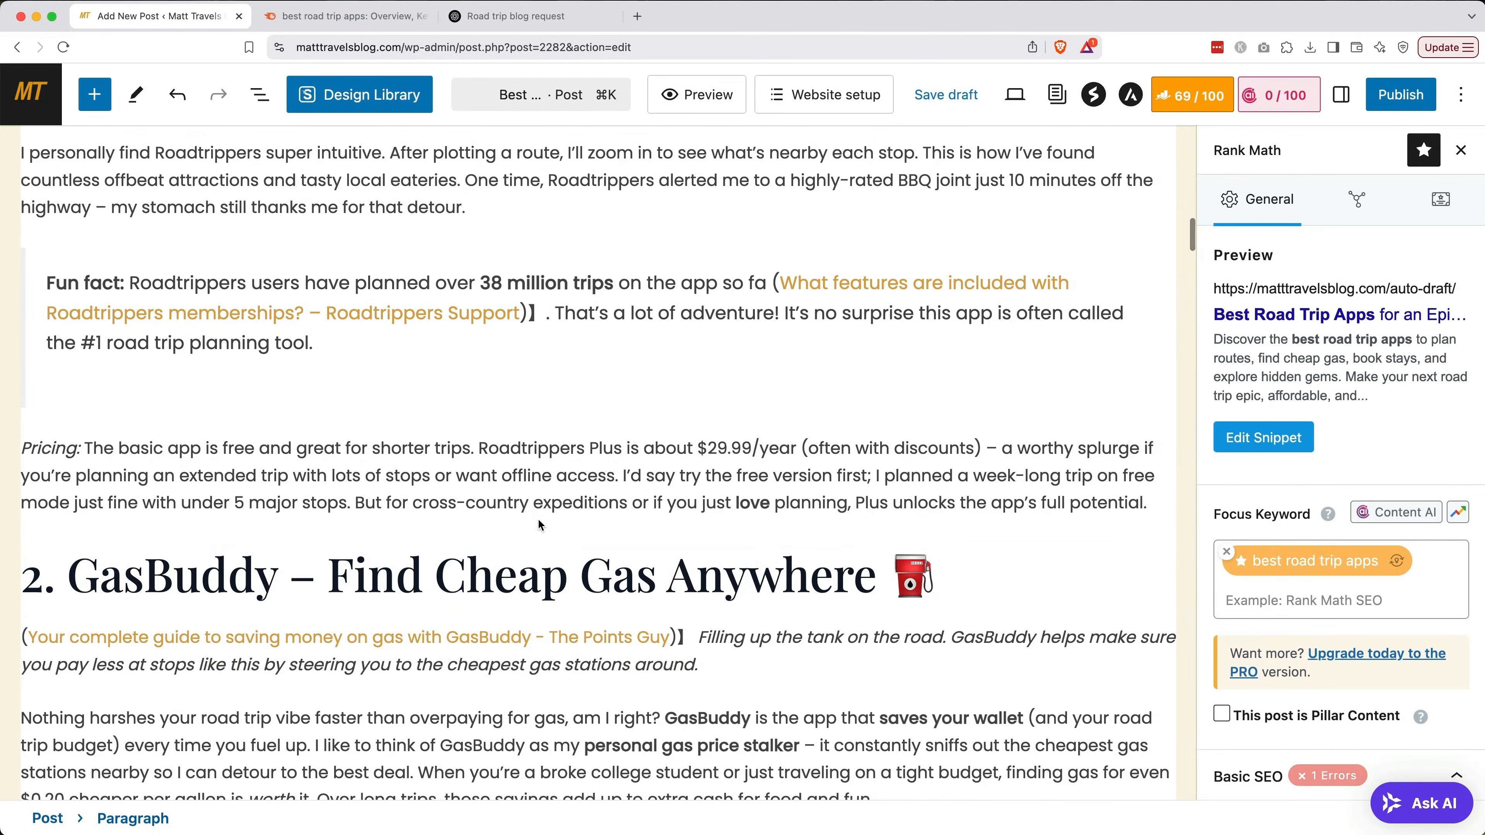
left_click(765, 286)
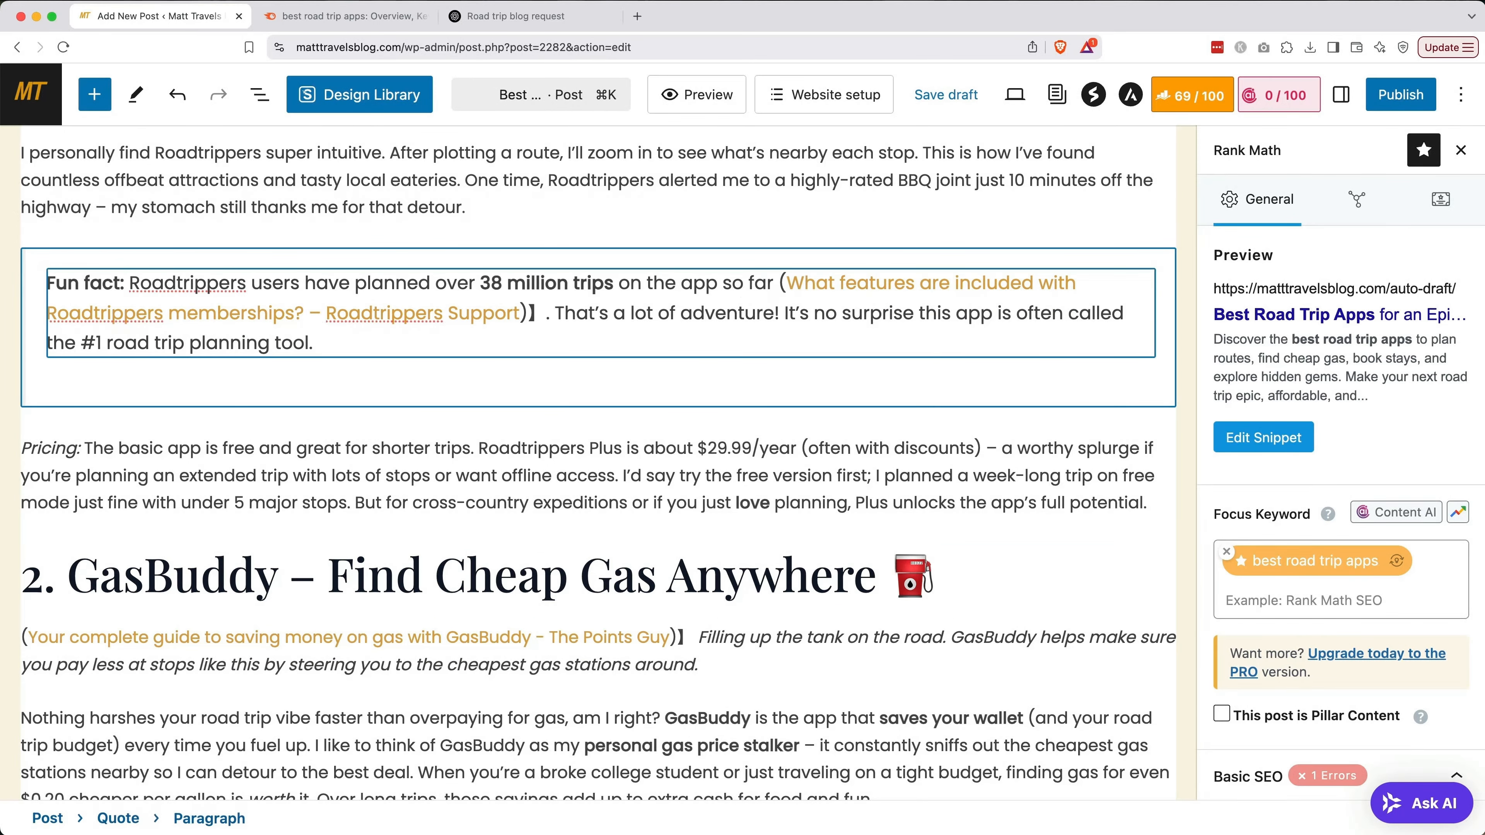
scroll(598, 464, "down", 1)
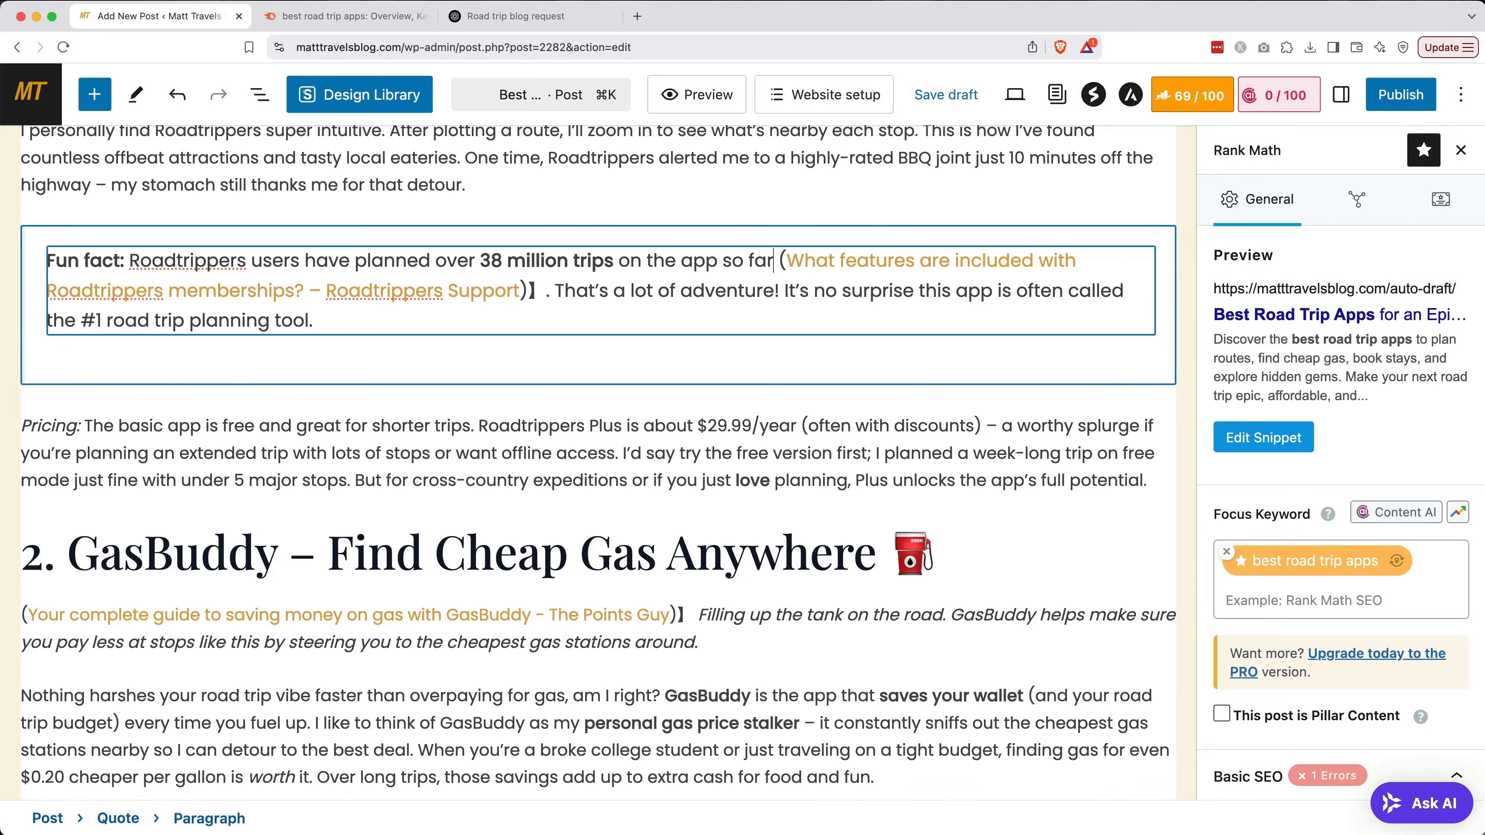
scroll(603, 465, "down", 5)
scroll(602, 456, "down", 6)
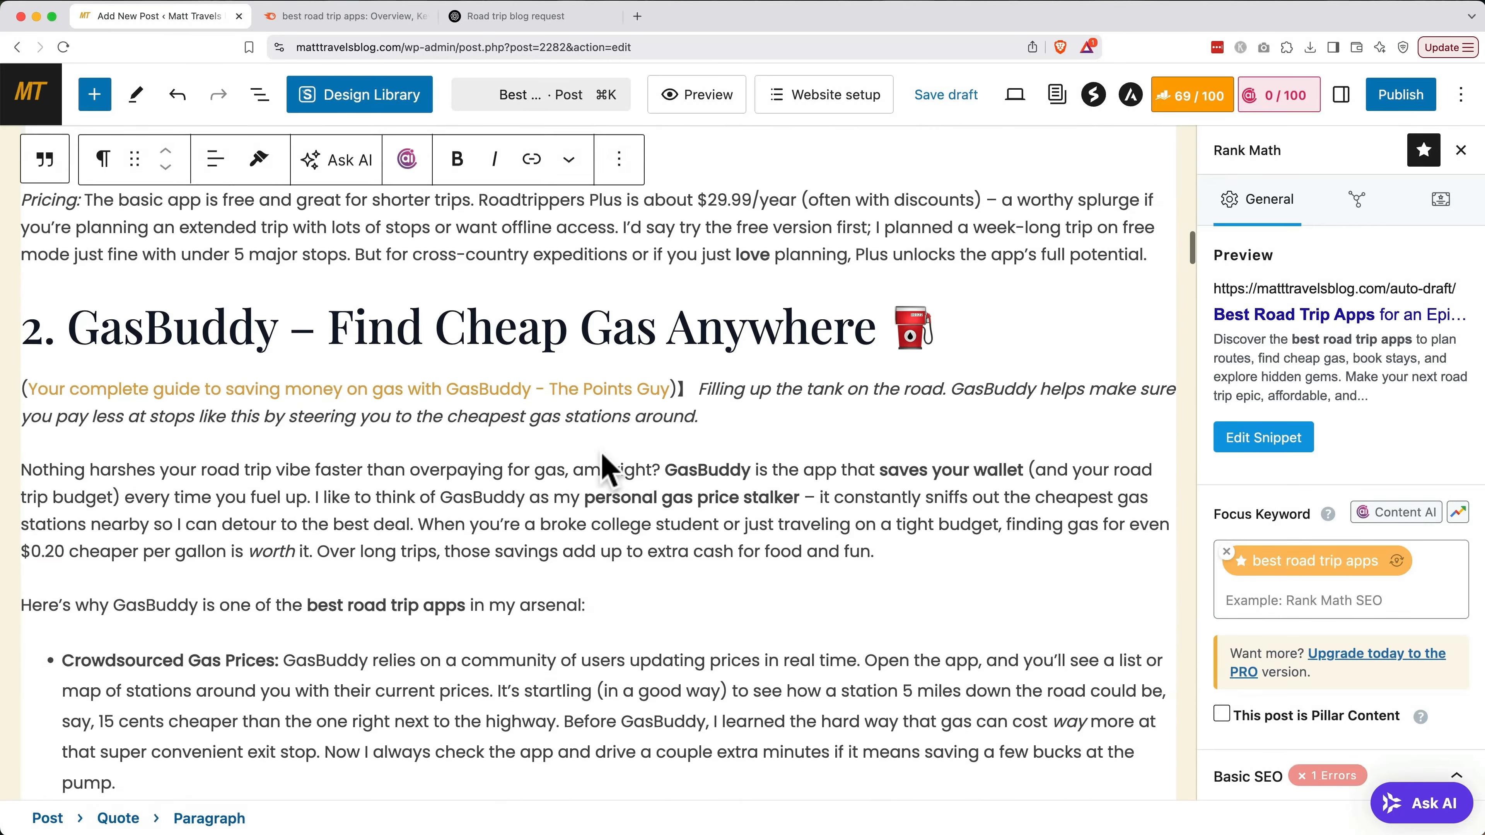
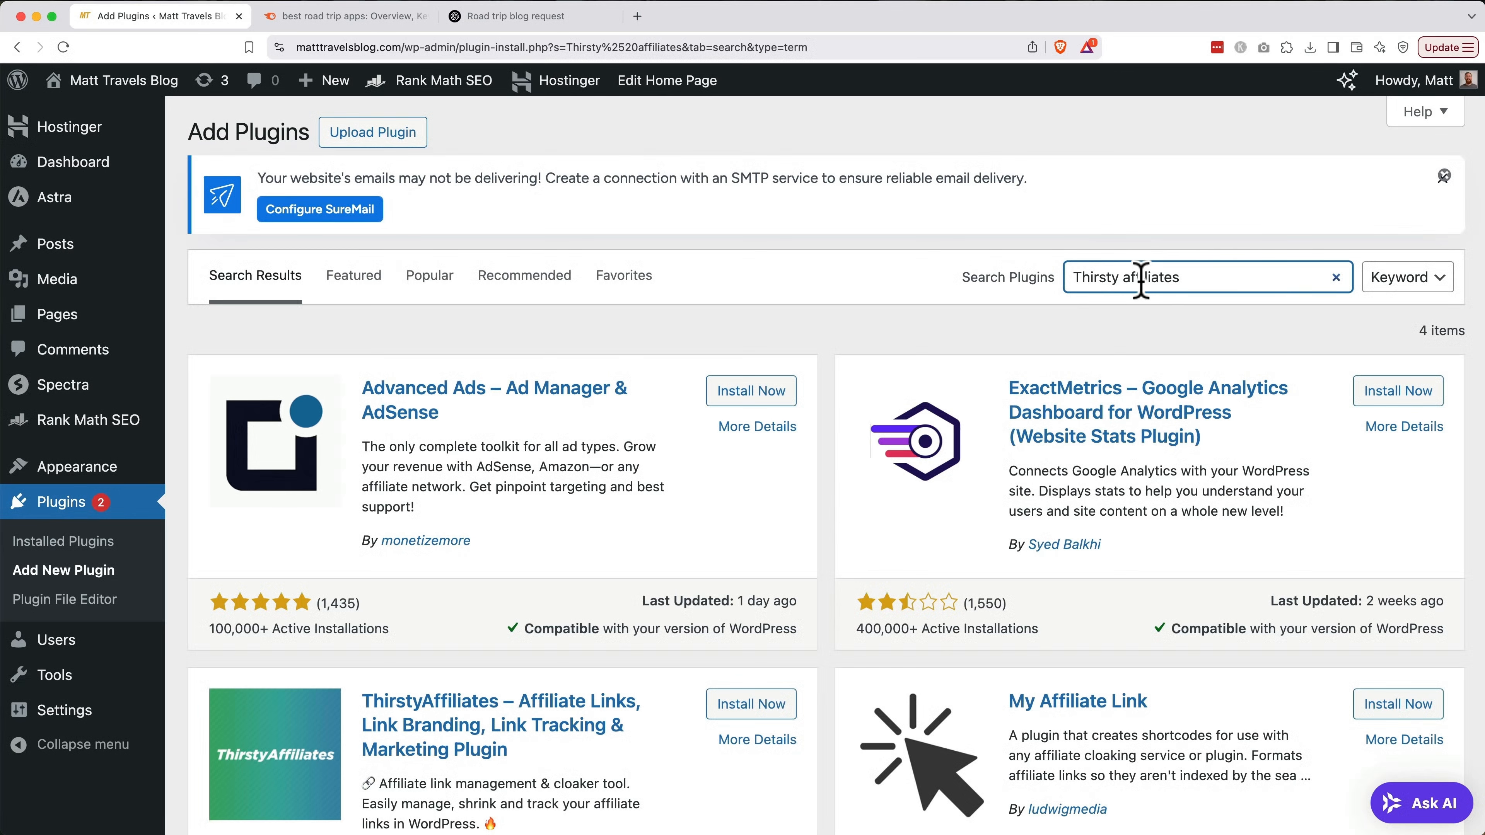
Install the ThirstyAffiliates plugin from its plugin card and activate it
scroll(830, 532, "down", 3)
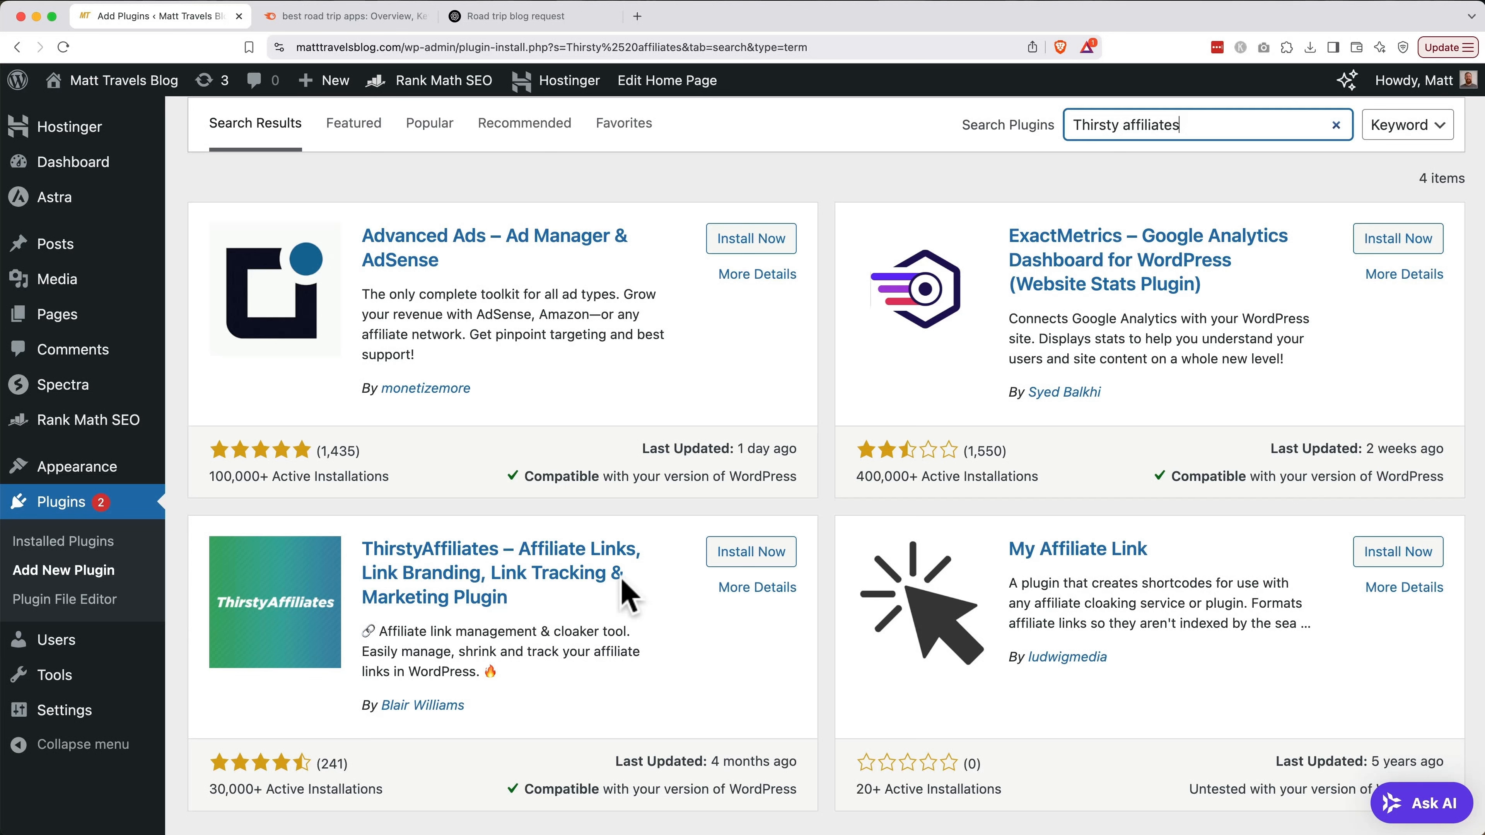
left_click(727, 562)
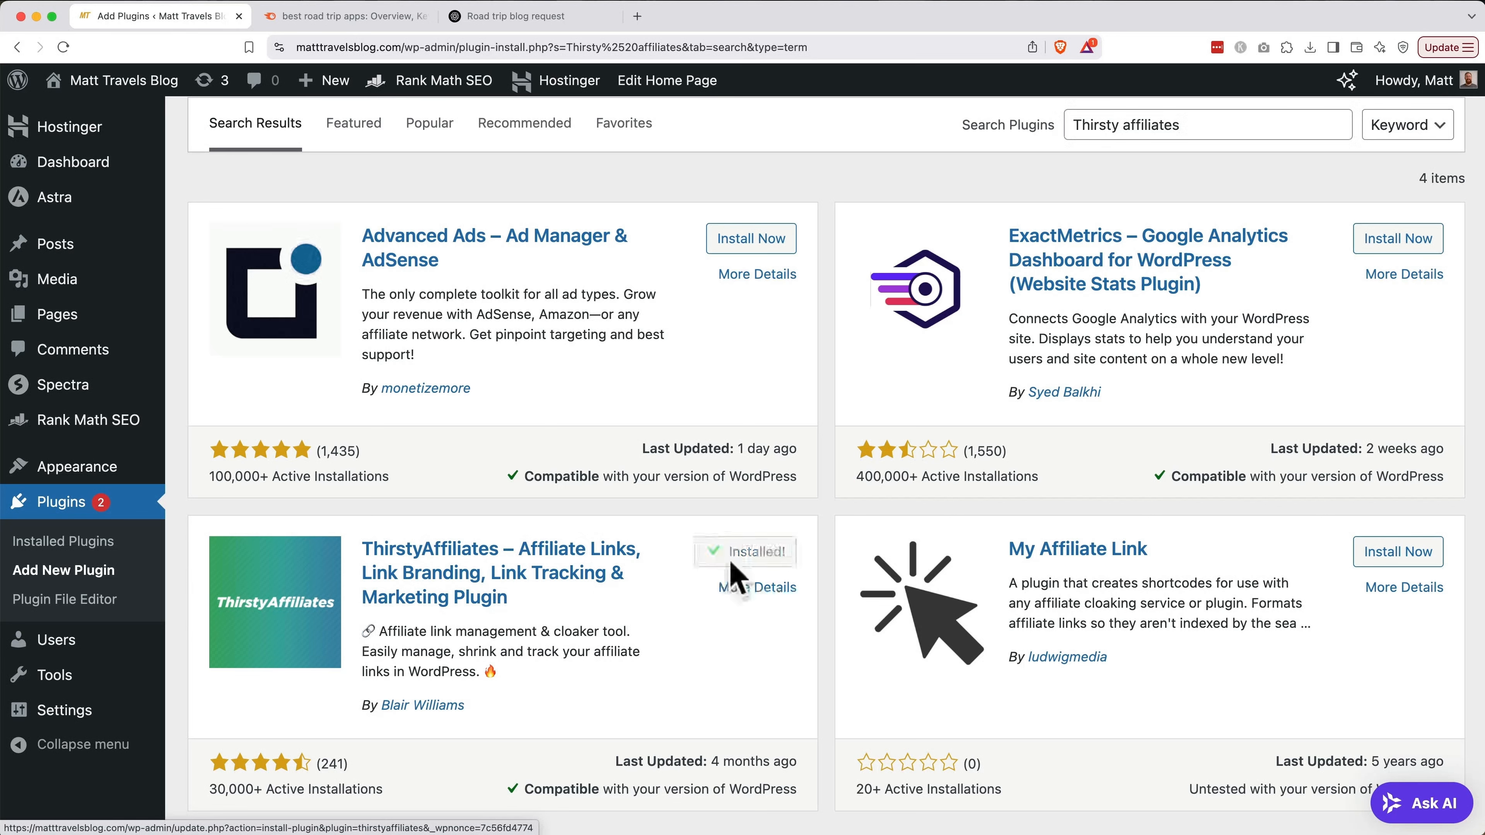
left_click(750, 562)
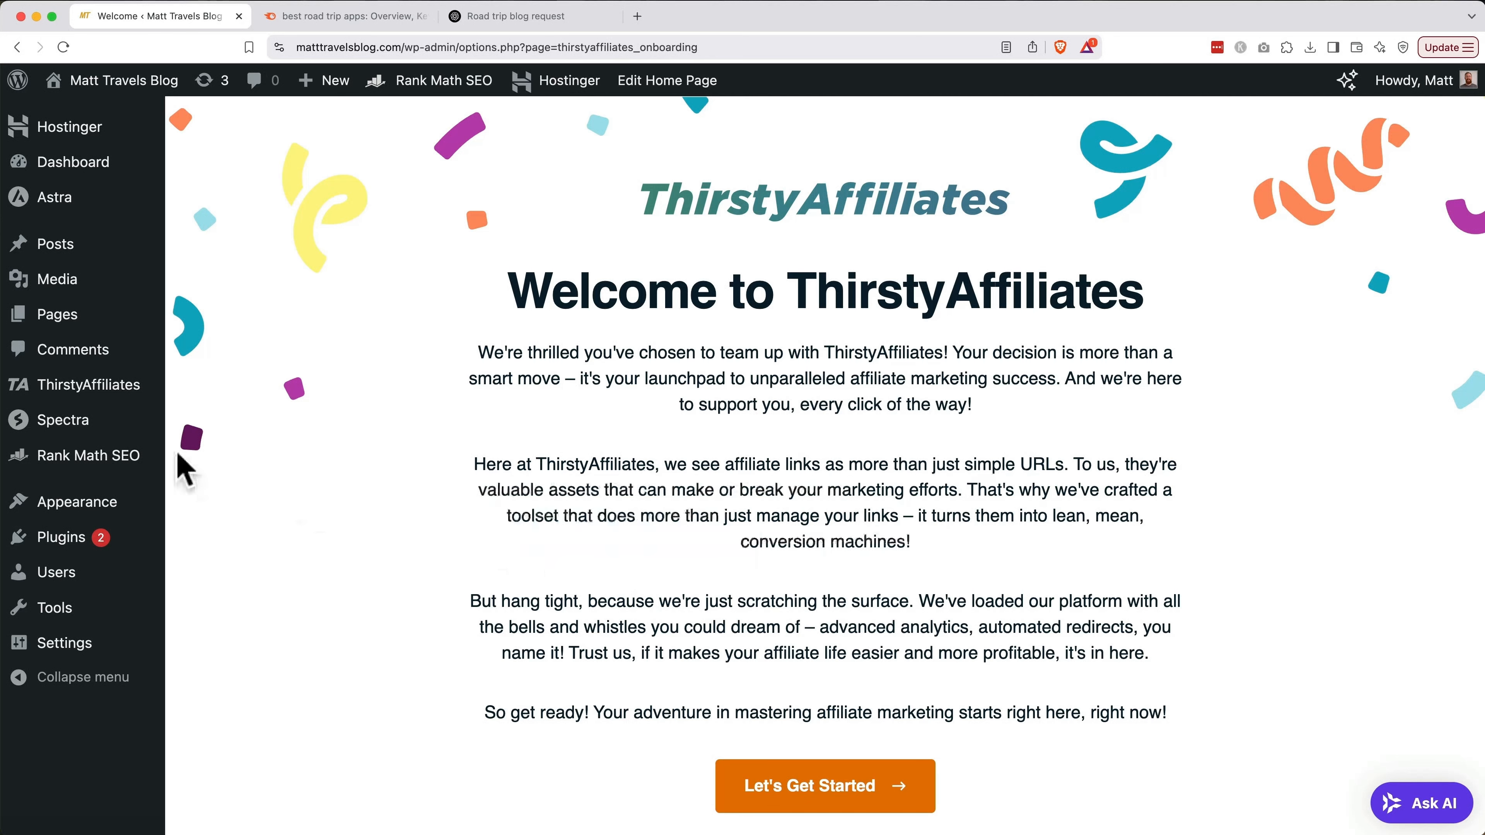
mouse_move(111, 404)
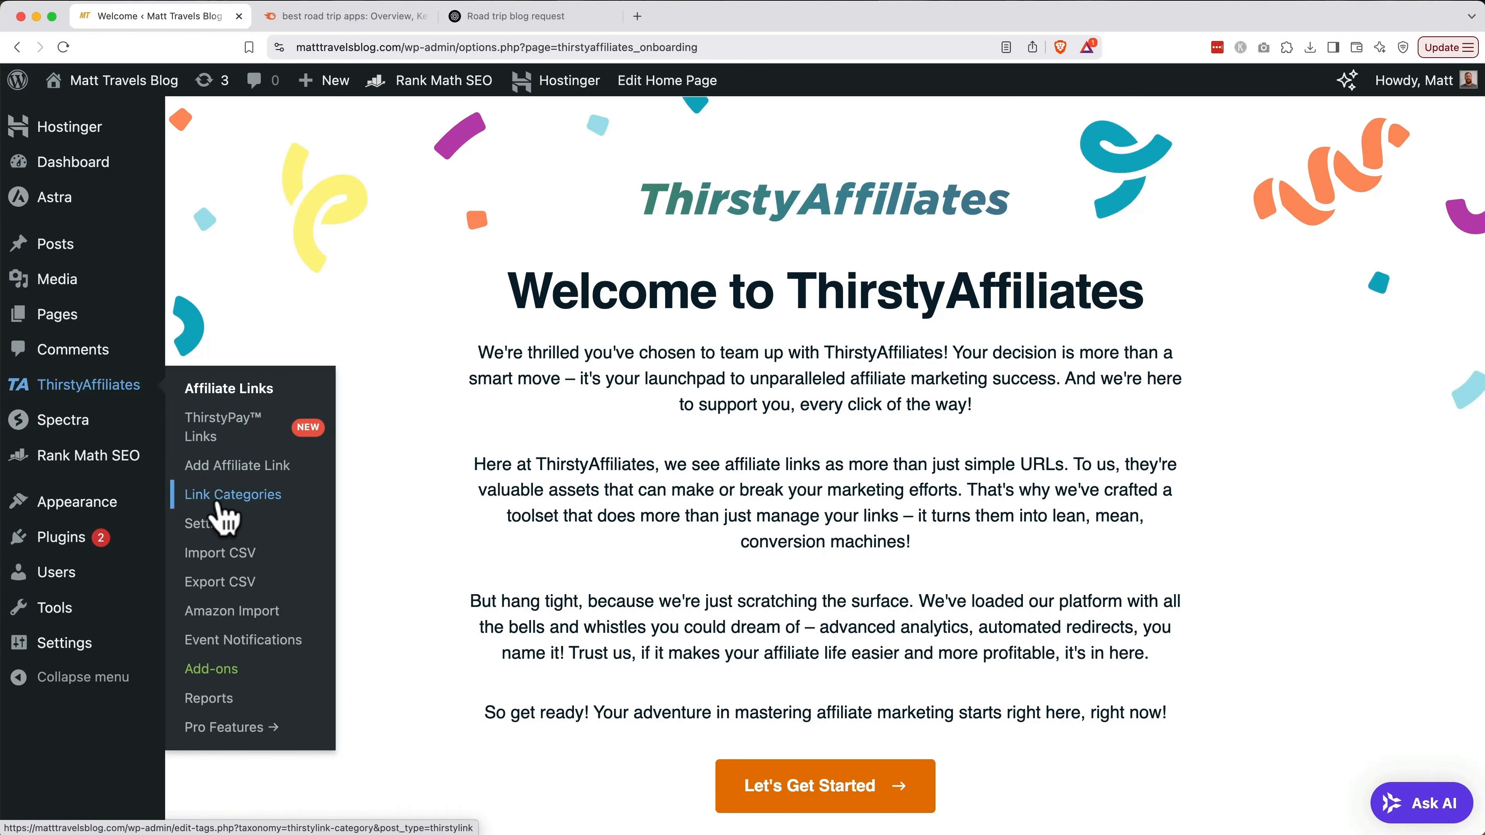
Set ThirstyAffiliates Link Appearance 'Use no follow' and 'Open links in new window' to Yes, and save
left_click(217, 526)
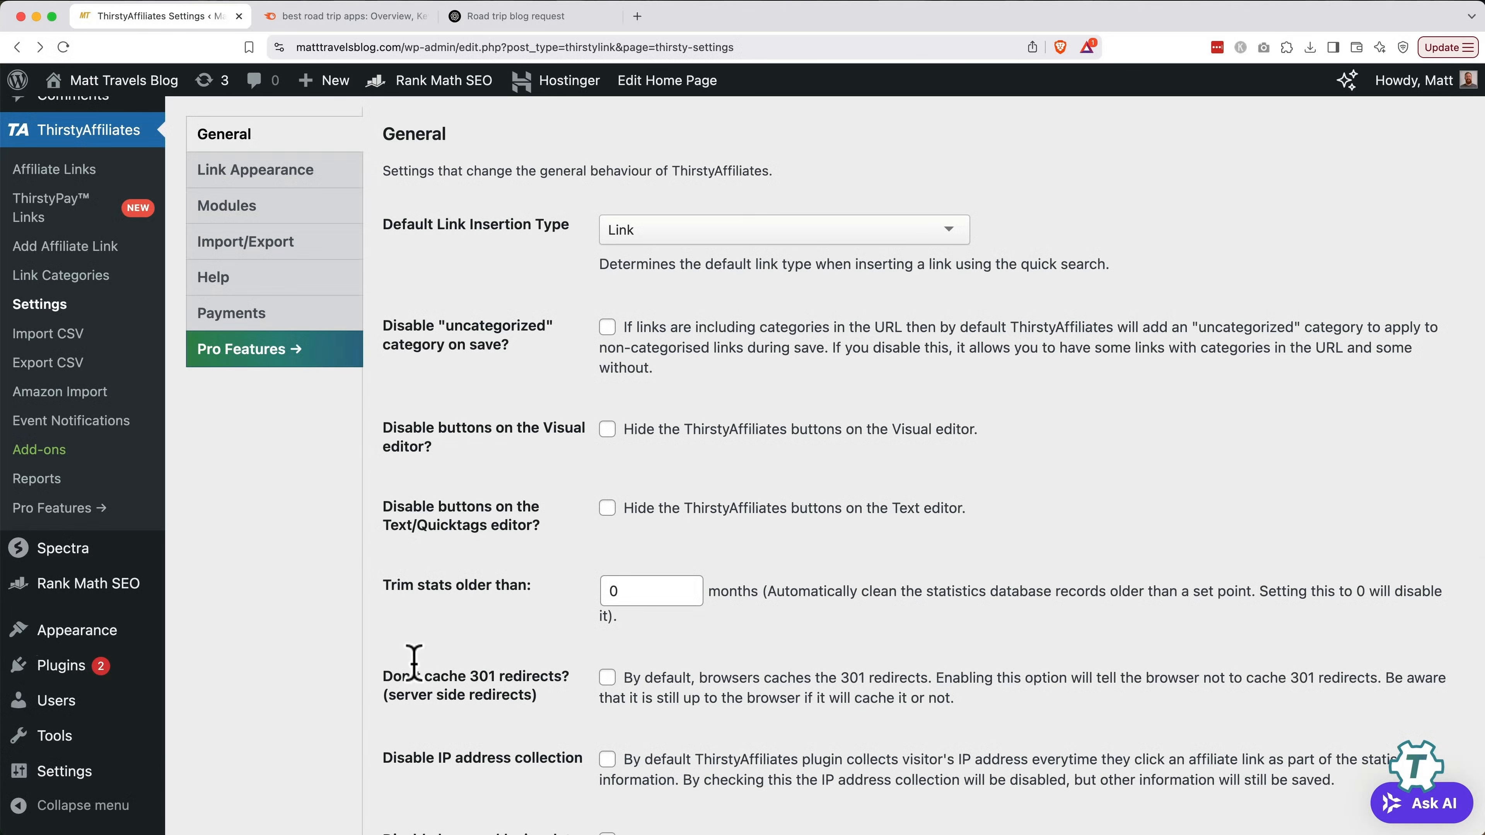
left_click(300, 178)
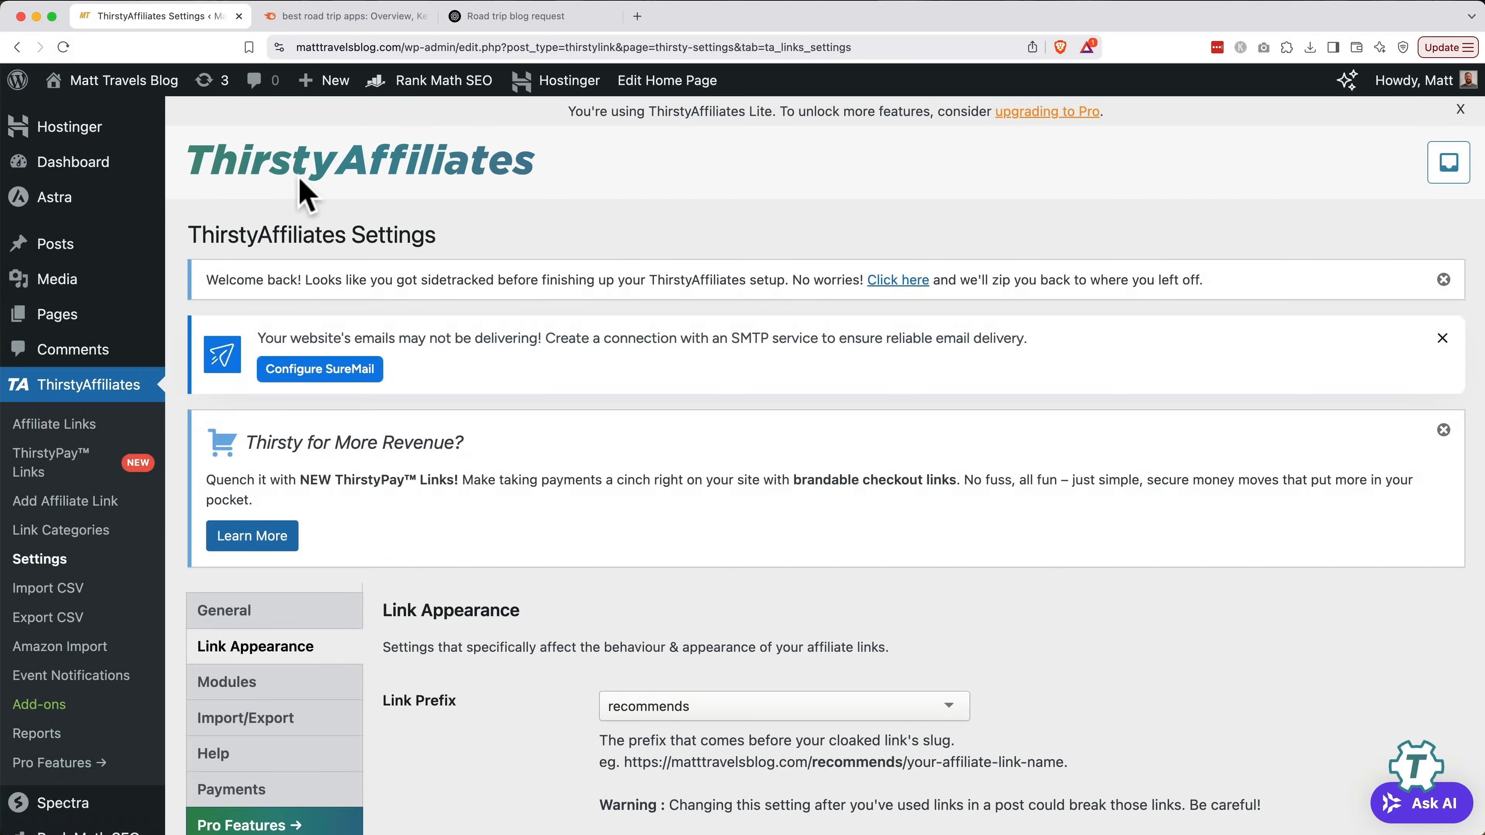
scroll(496, 555, "down", 7)
scroll(495, 558, "down", 5)
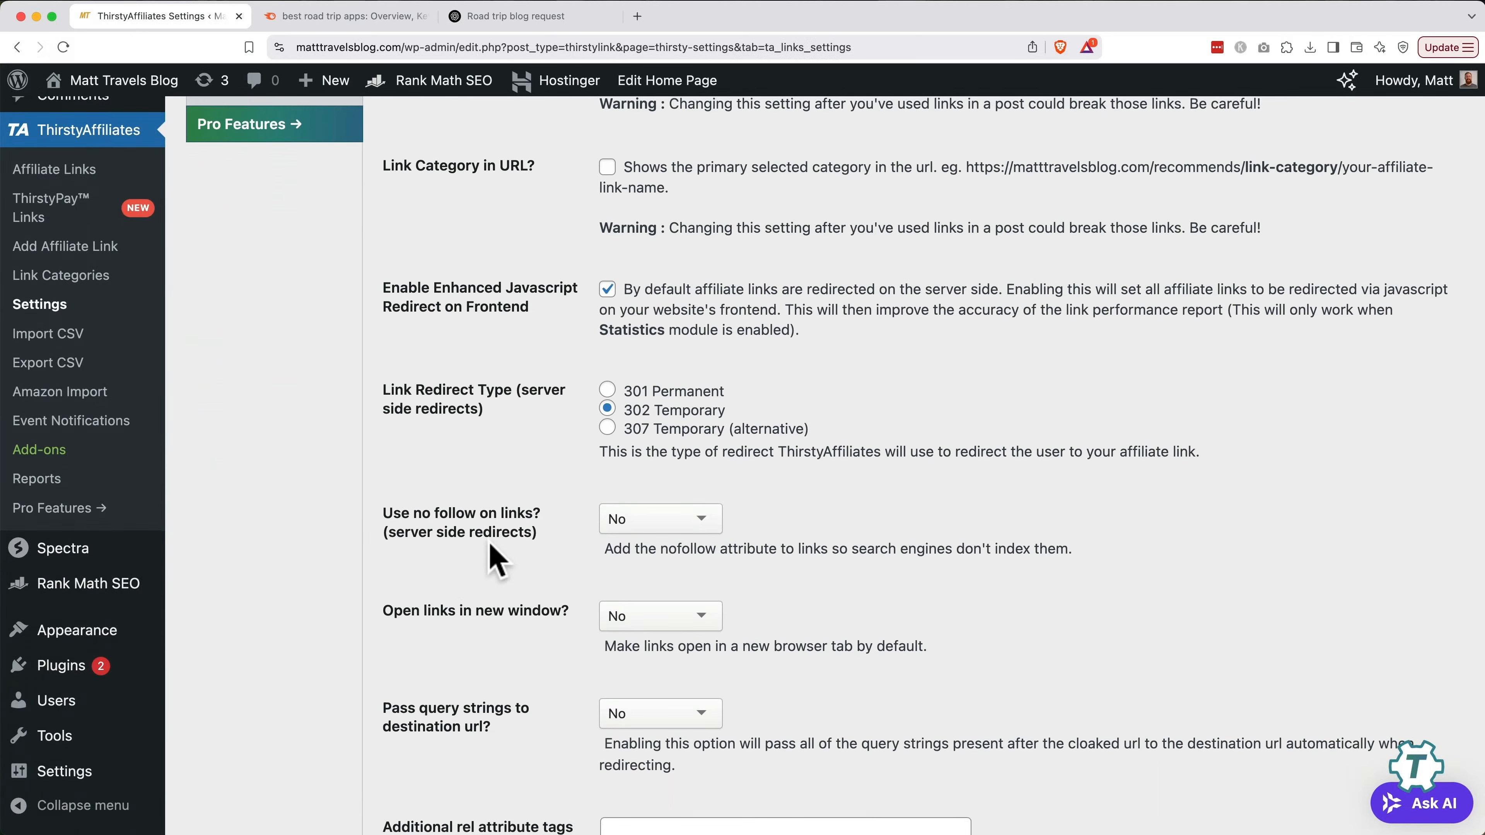
left_click(627, 523)
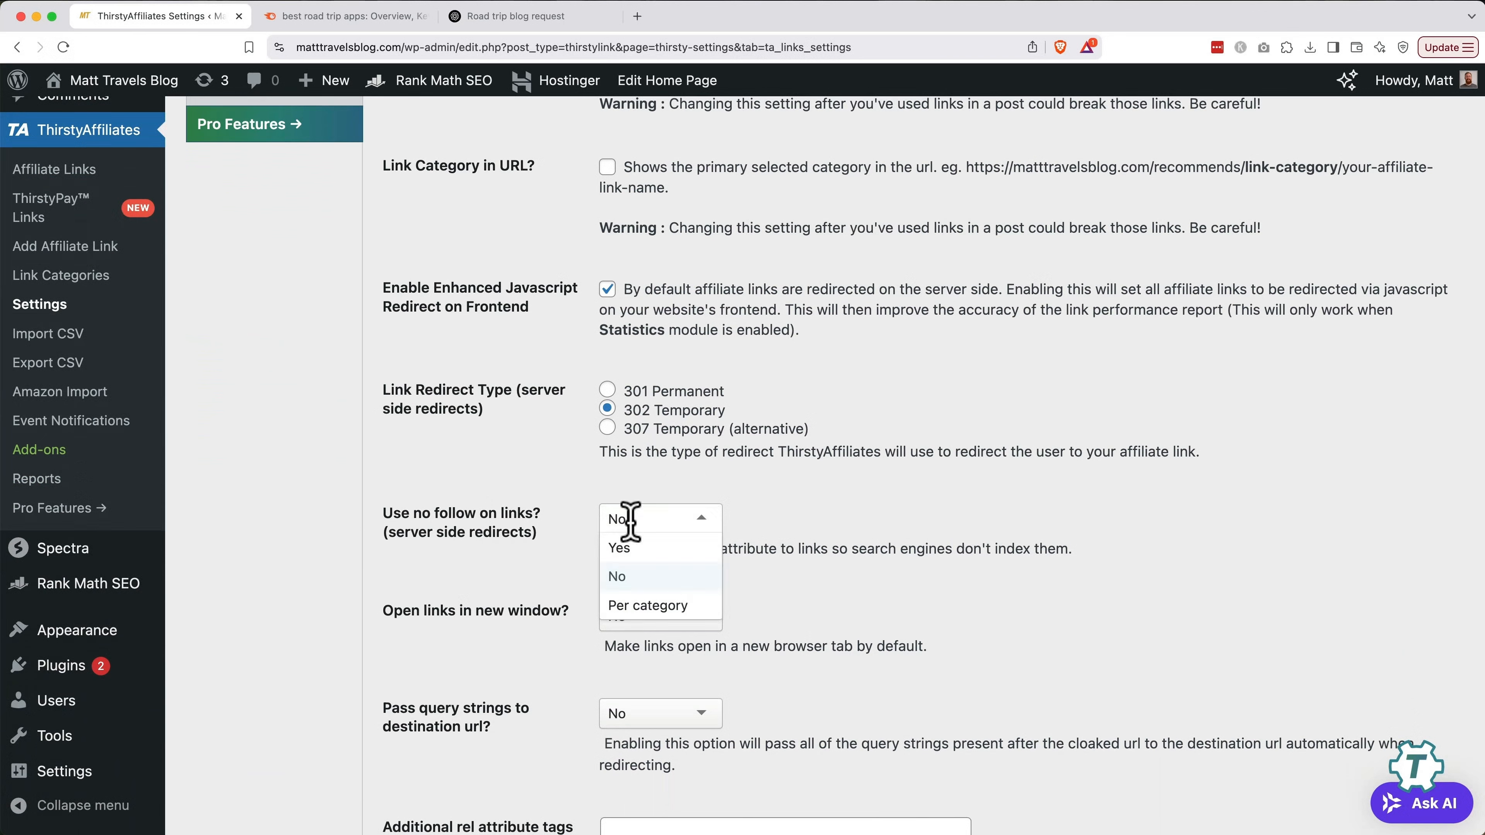
left_click(629, 541)
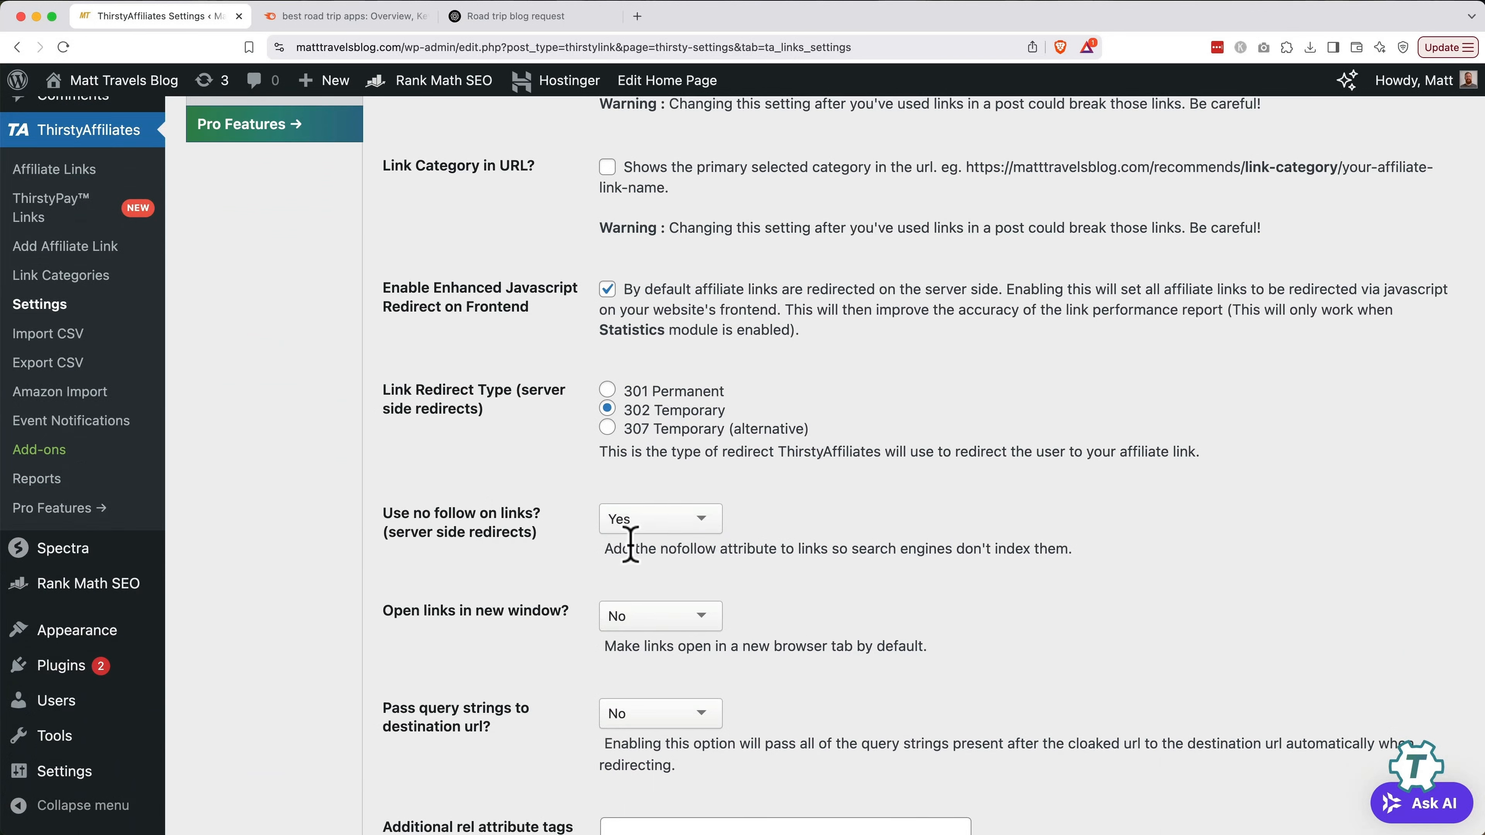
left_click(637, 617)
left_click(639, 649)
scroll(566, 658, "down", 1)
scroll(561, 642, "down", 10)
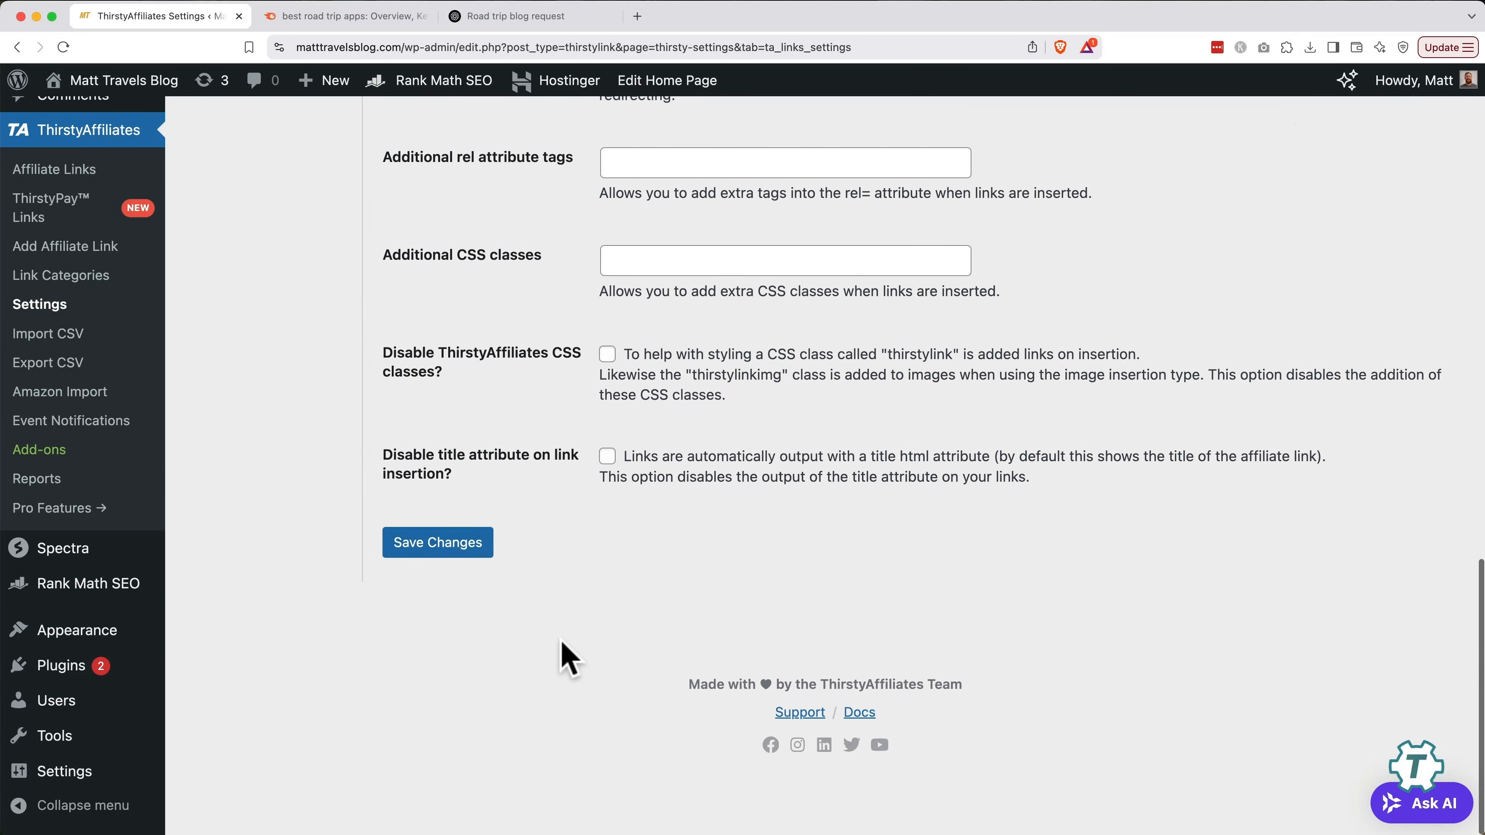
left_click(473, 544)
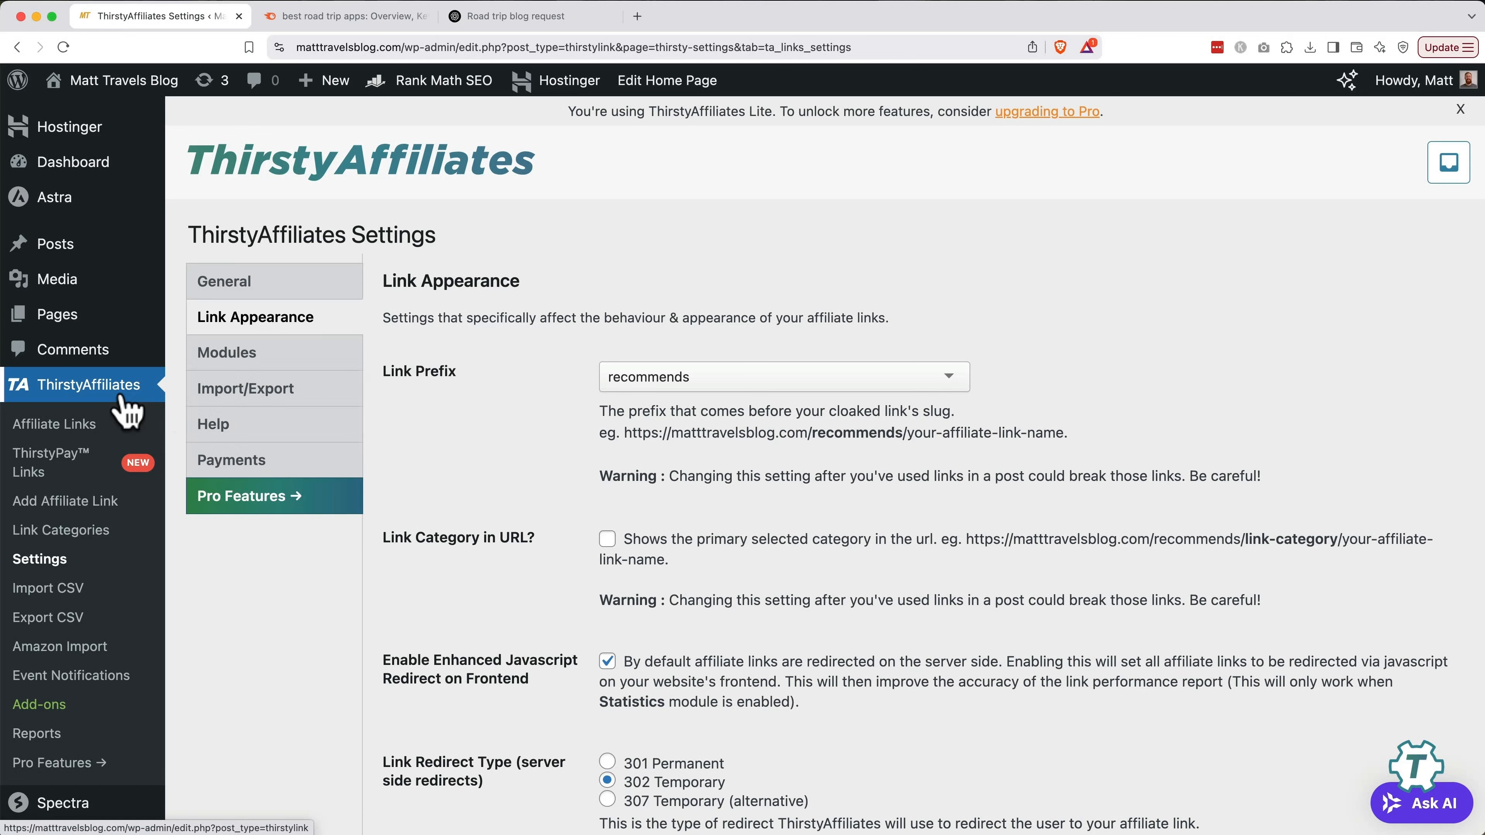
Create an affiliate link titled 'Roadtrippers' with the pasted Roadtrippers referral URL as destination
left_click(82, 518)
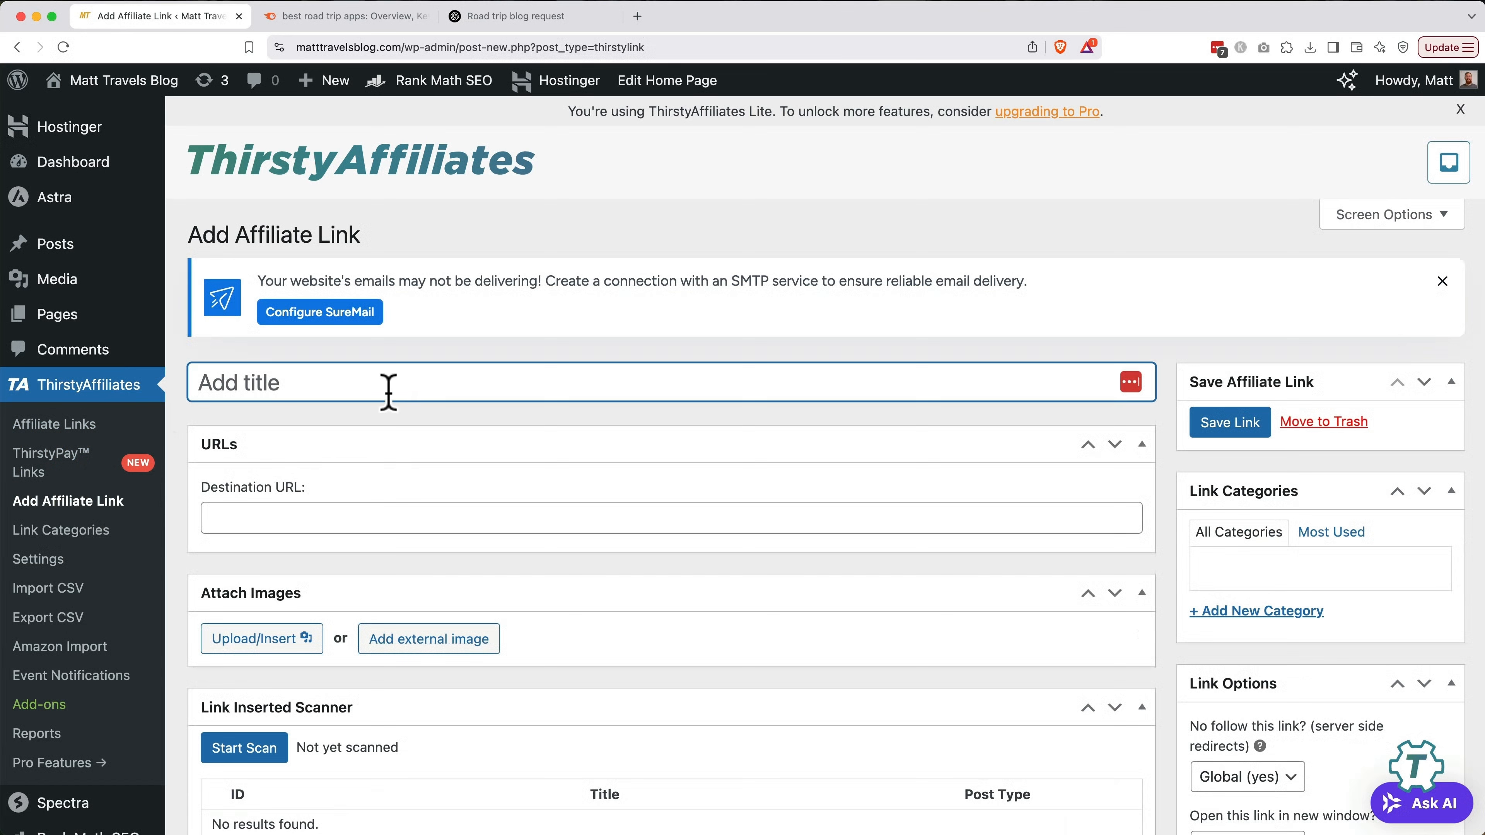
type("Roadtri")
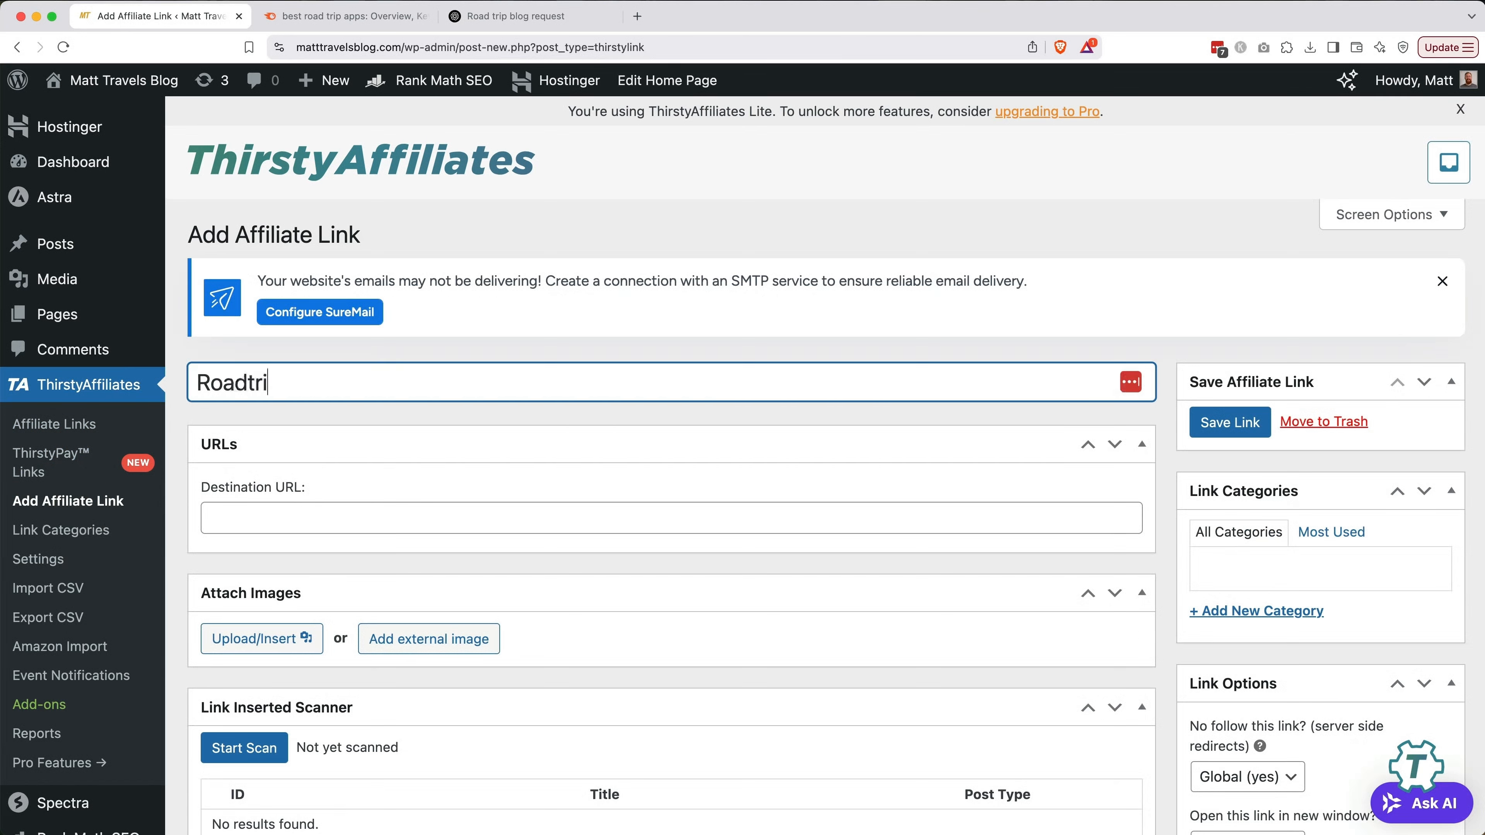
type("ppers")
left_click(514, 517)
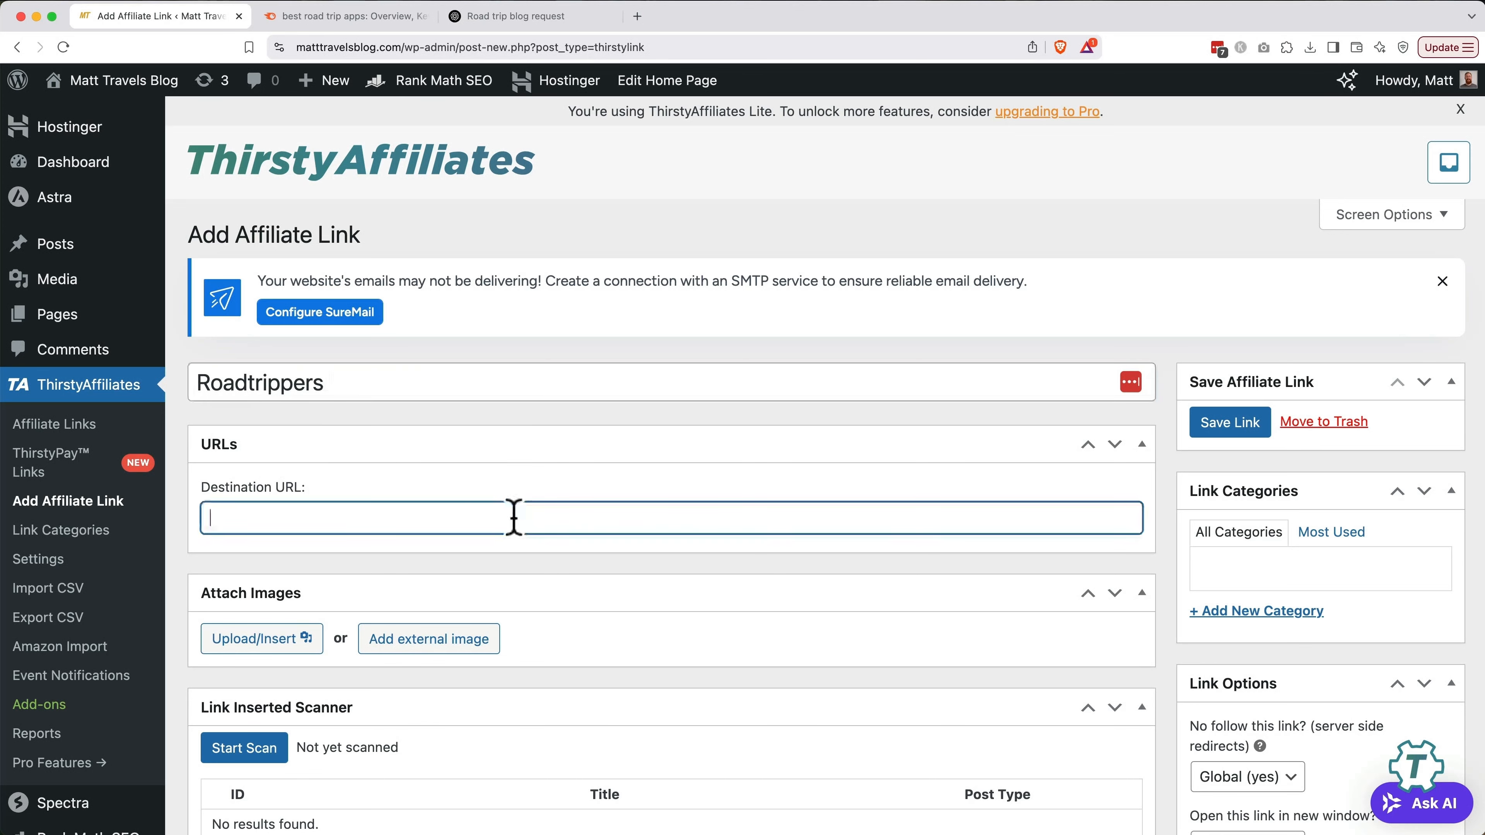
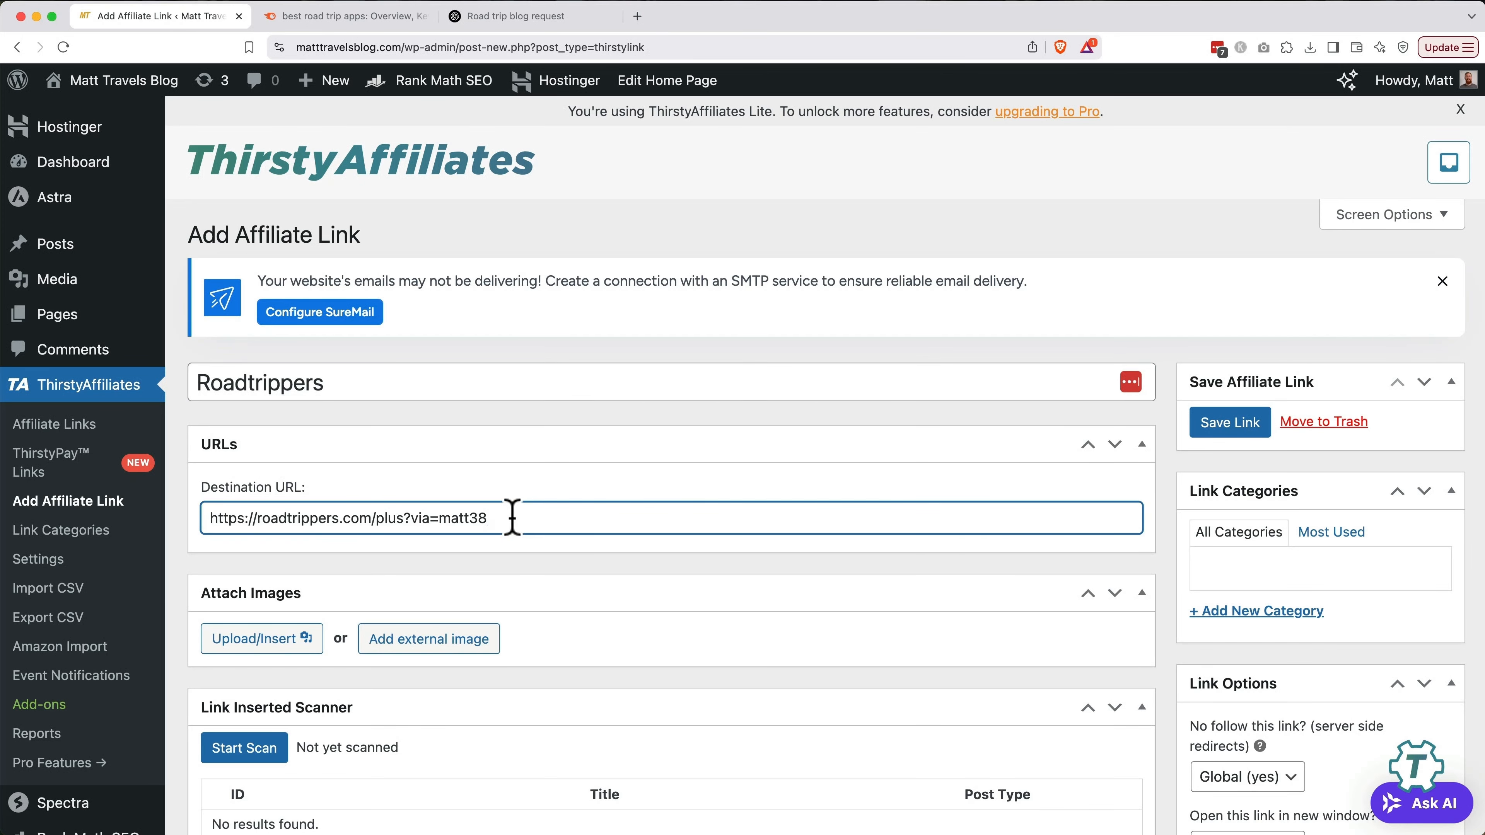
Upload Roadtrippers.png as the affiliate link's image and begin its alt text
left_click(259, 640)
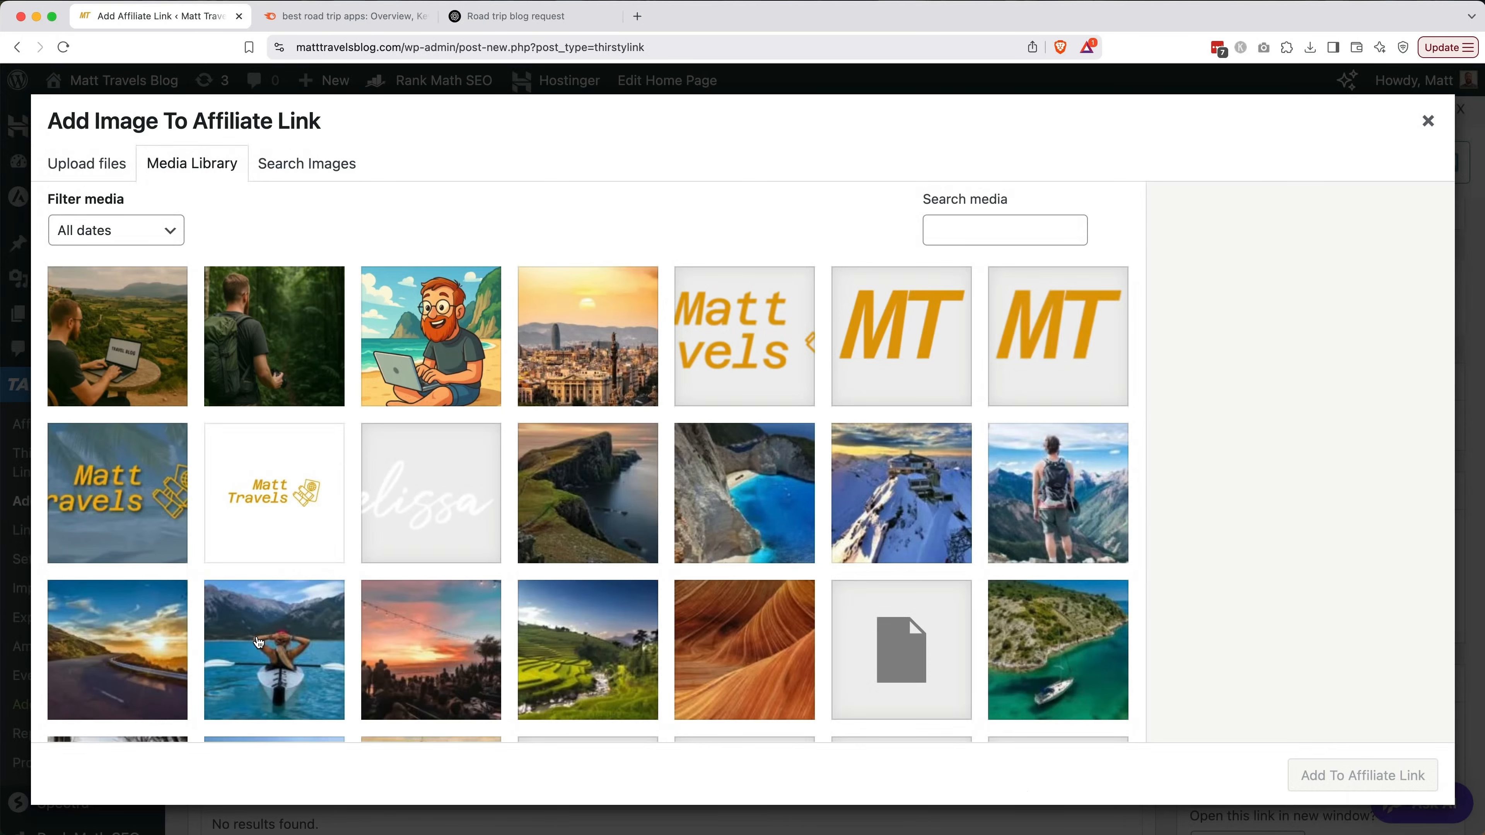
left_click(108, 176)
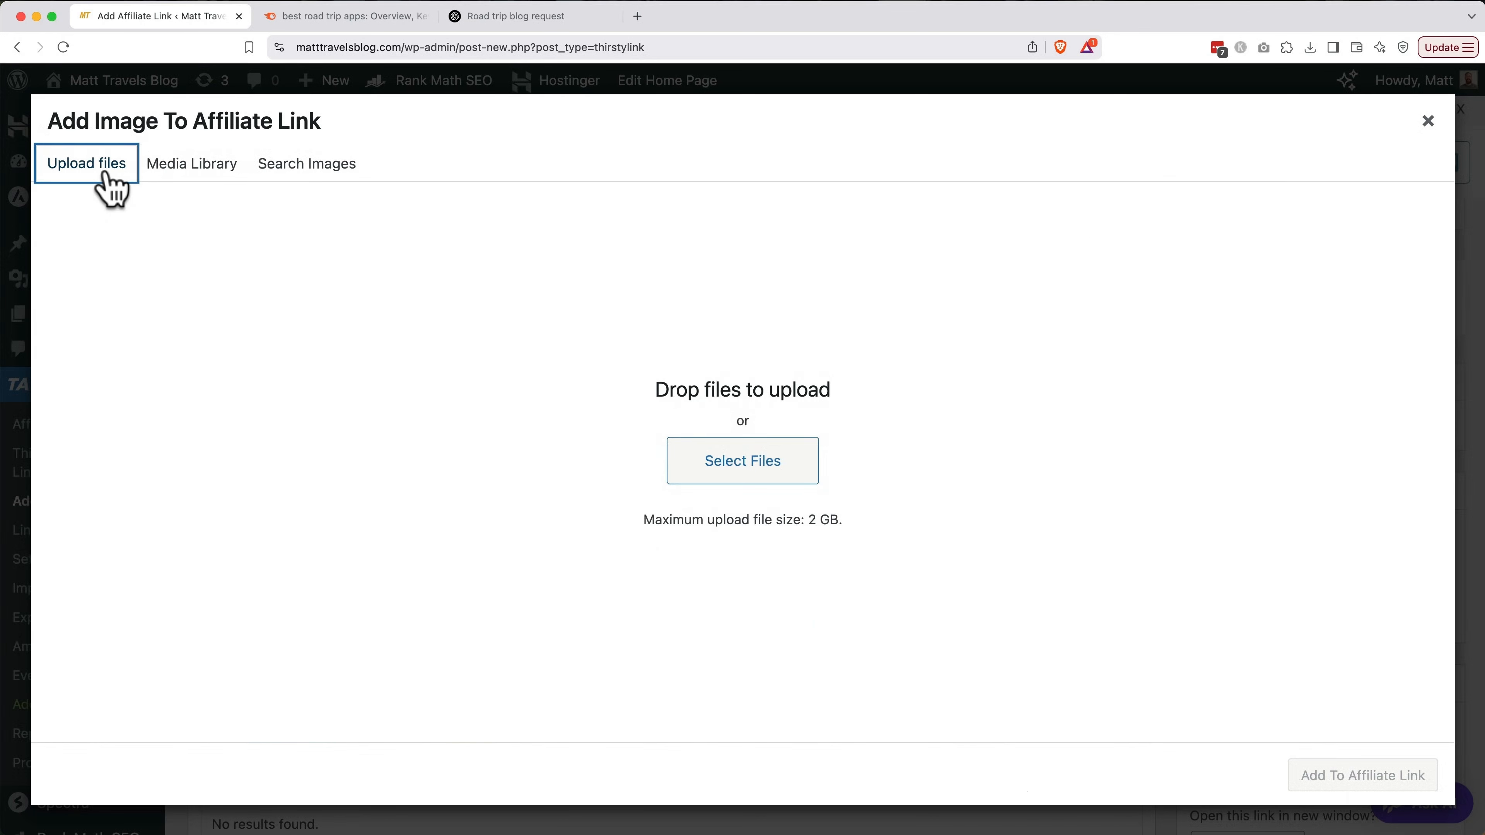
left_click(745, 465)
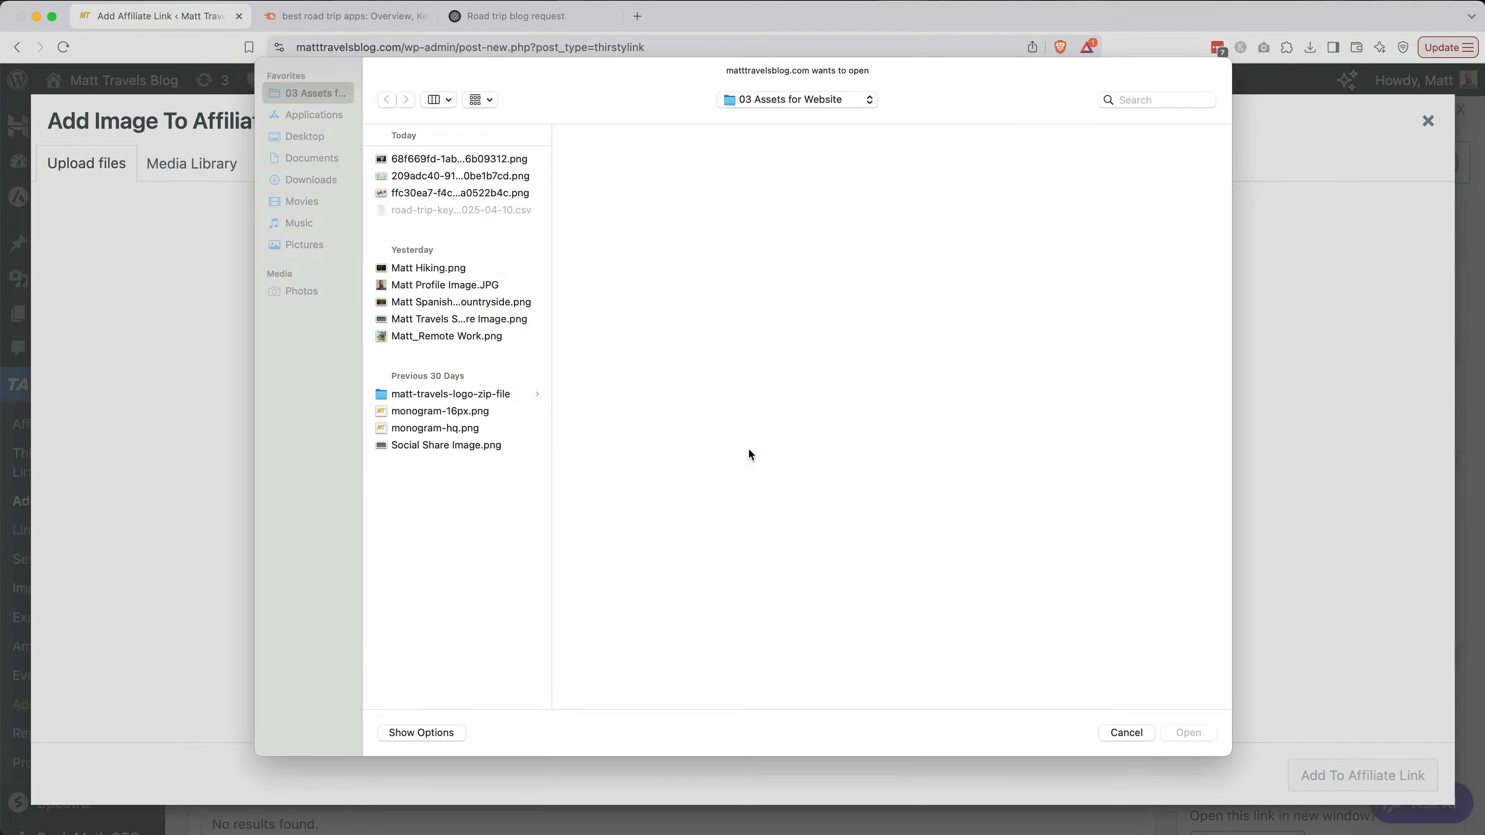
left_click(474, 244)
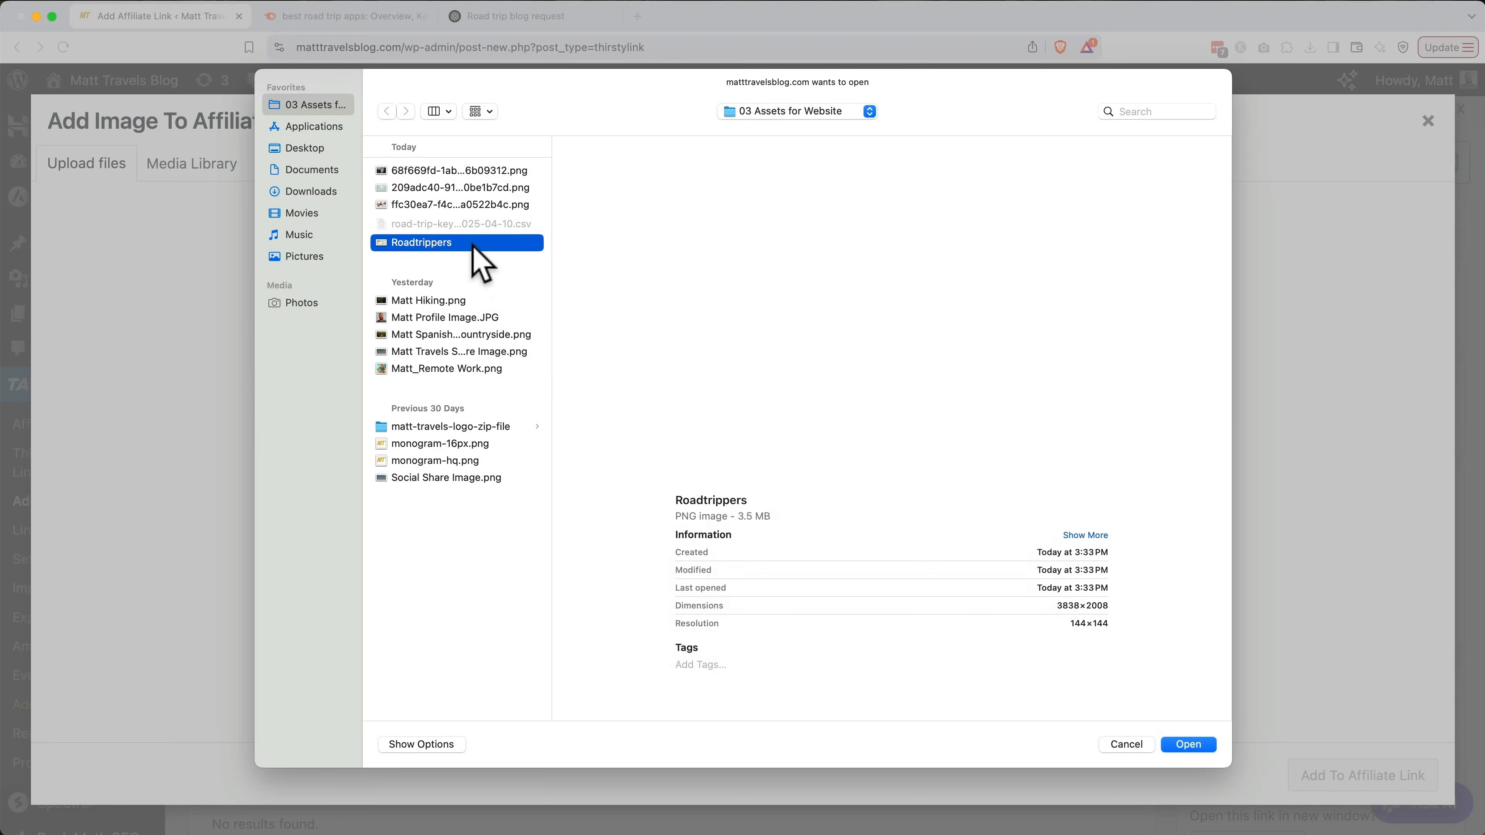
double_click(474, 244)
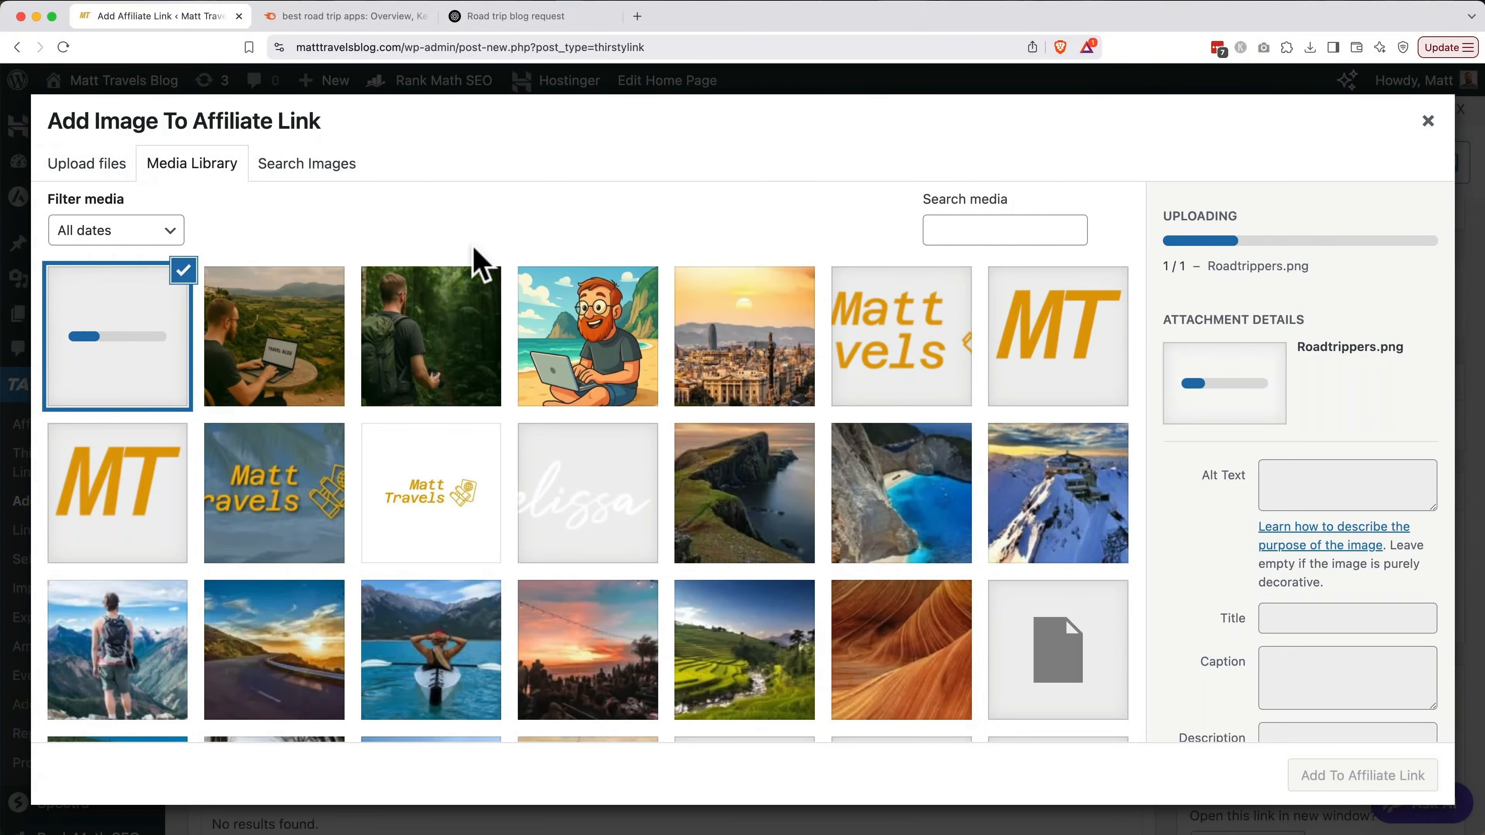
left_click(1282, 491)
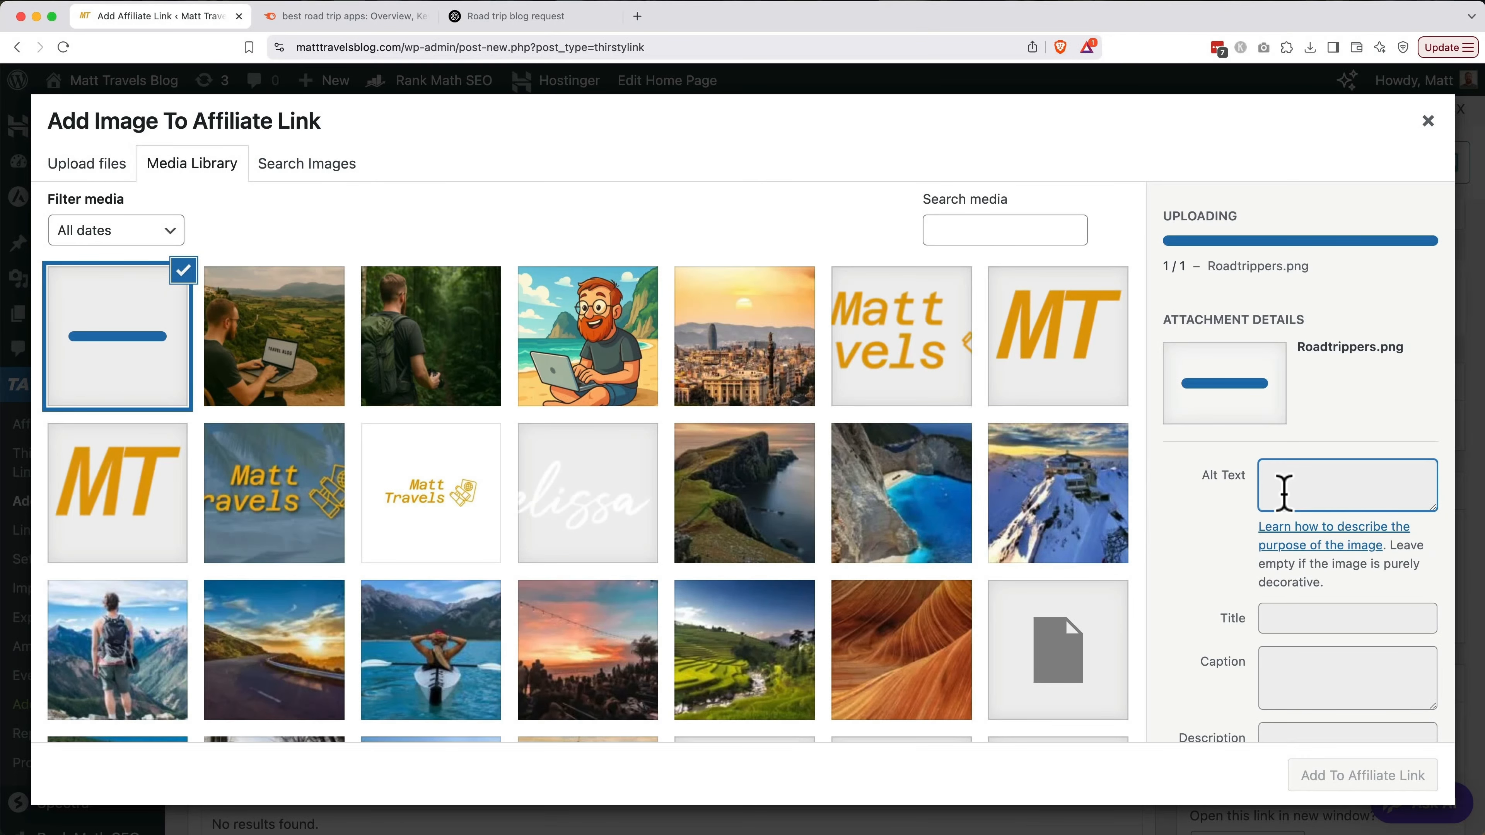
left_click(1302, 403)
Give the map image alt text 'Roadtrippers' and attach it to the affiliate link
type("Road")
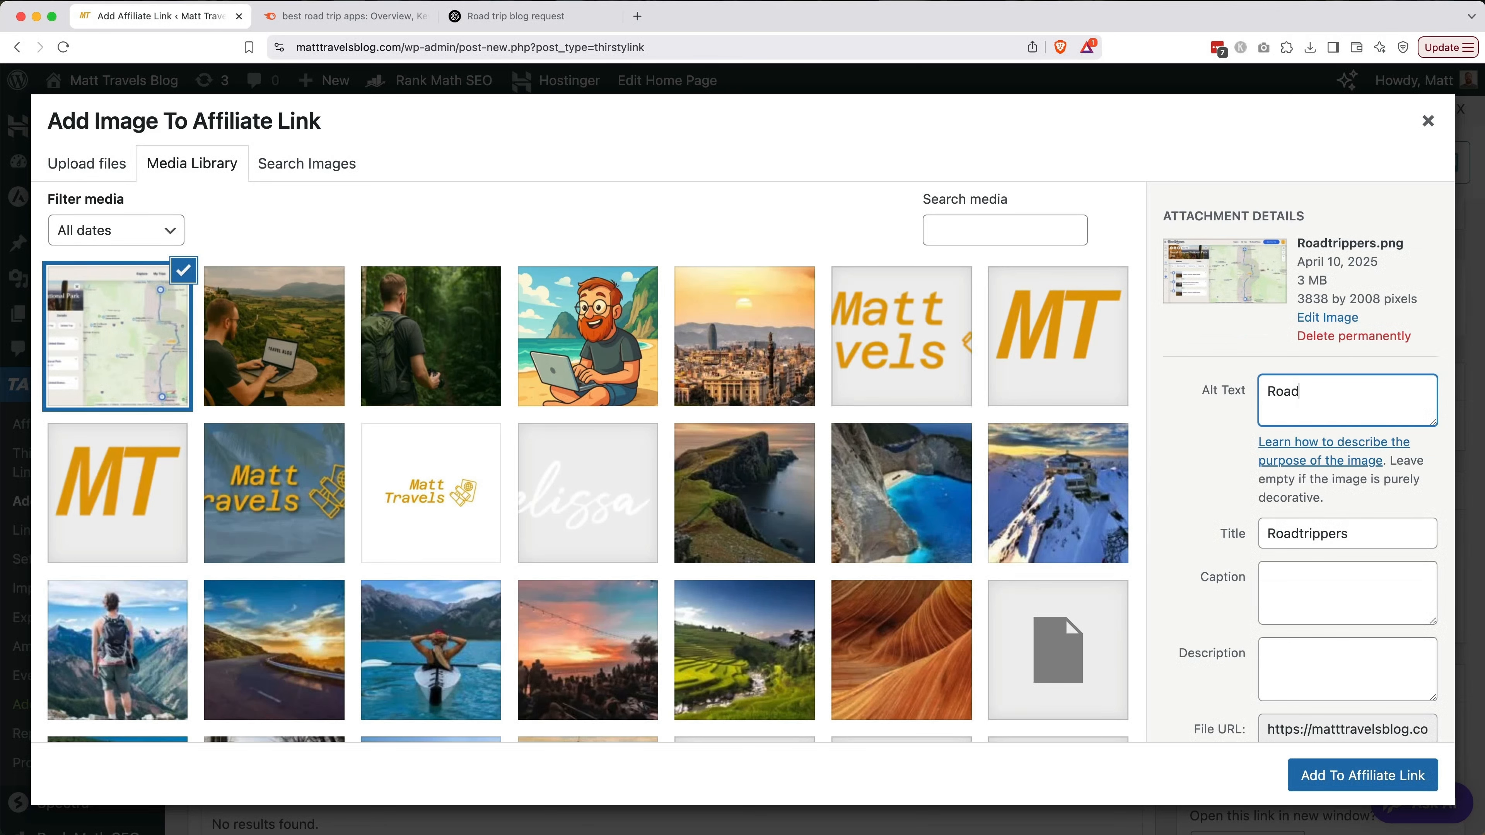
type("trippers")
left_click(1368, 781)
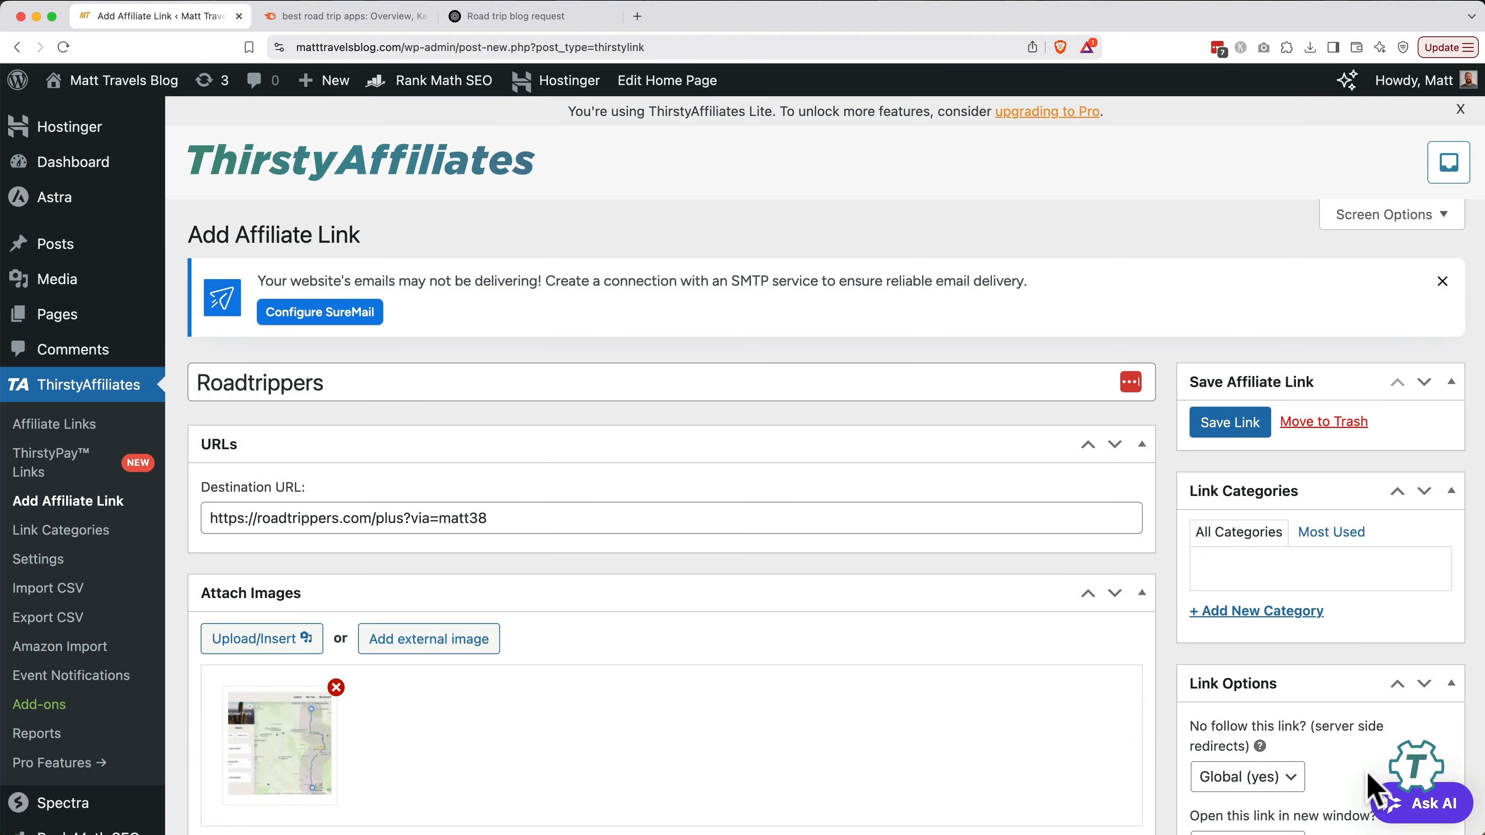
scroll(1029, 784, "down", 5)
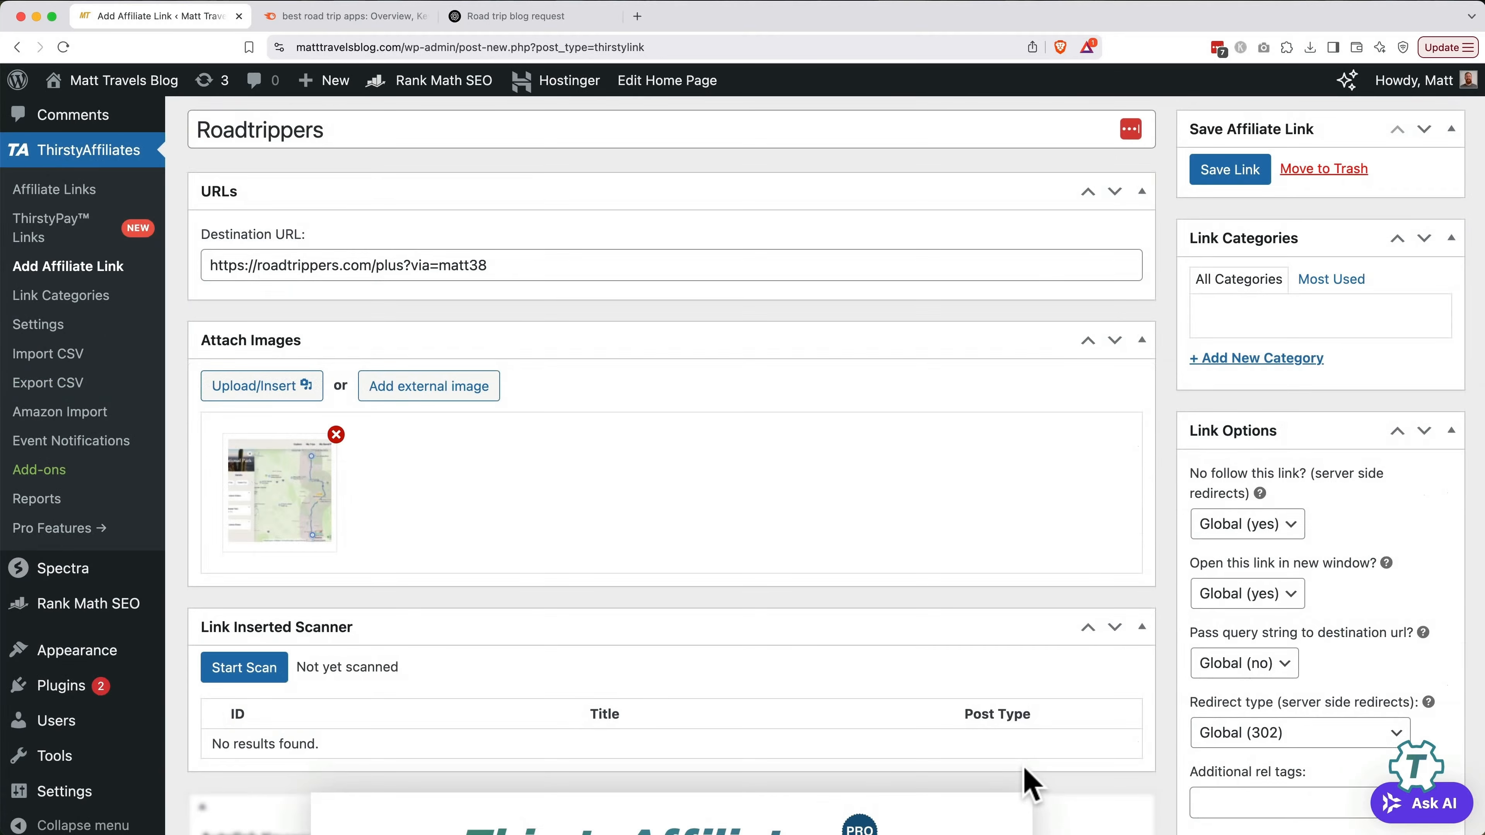
Create a 'Travel Tools' link category and save the Roadtrippers affiliate link
left_click(1280, 362)
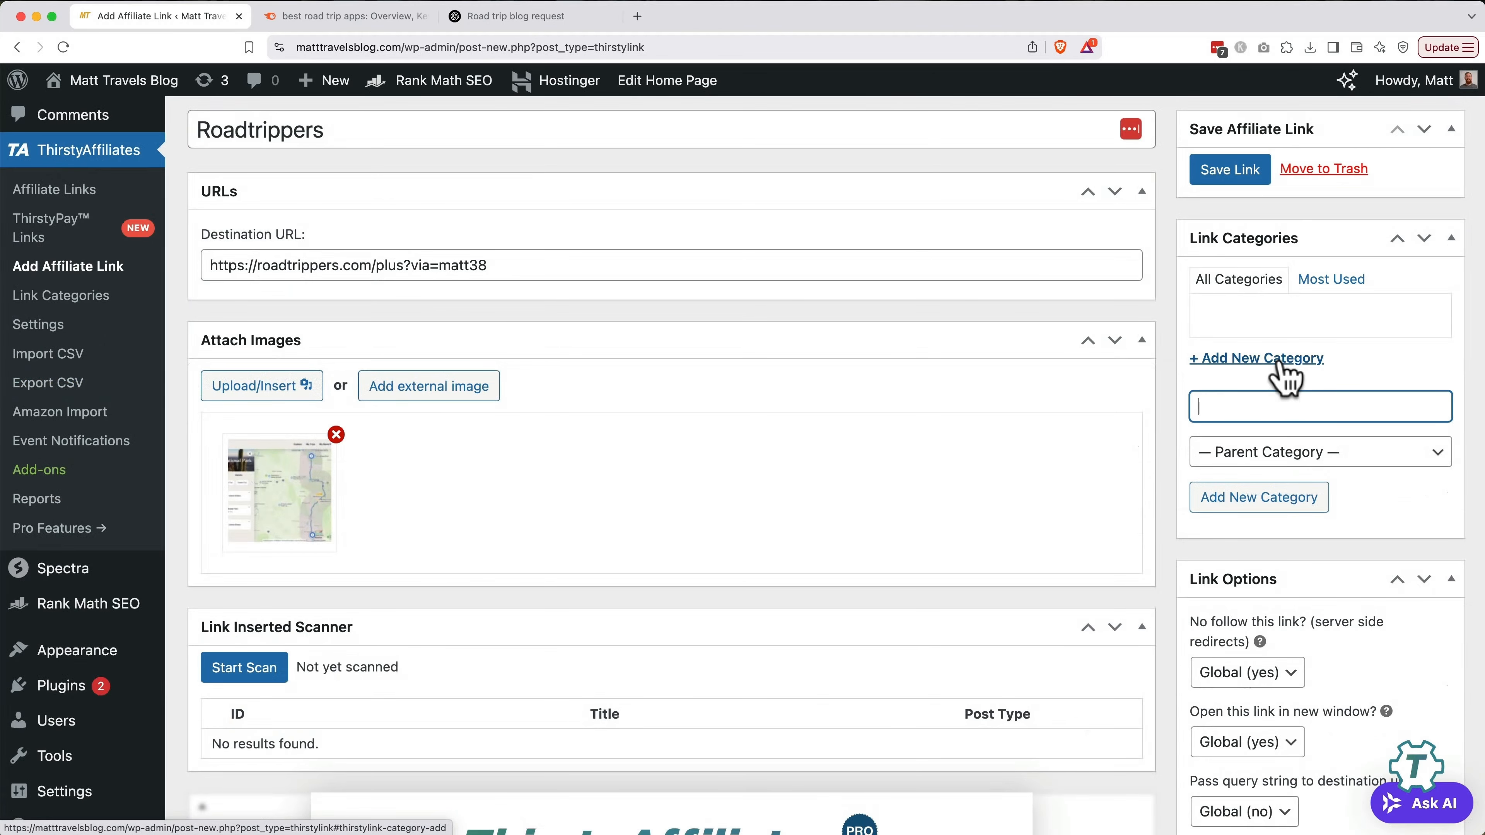
type("Travel Tools")
left_click(1257, 501)
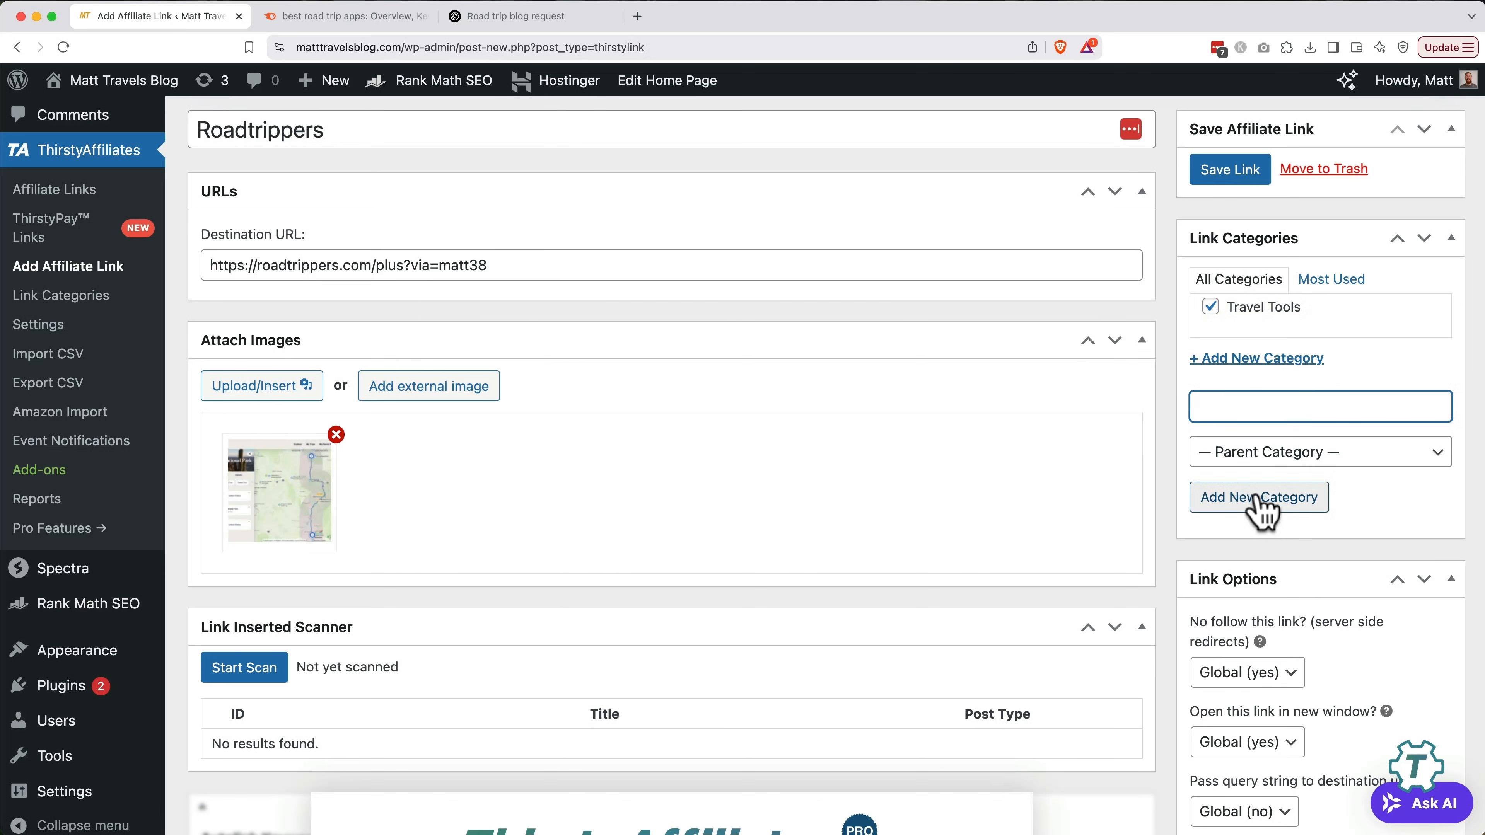
left_click(1228, 185)
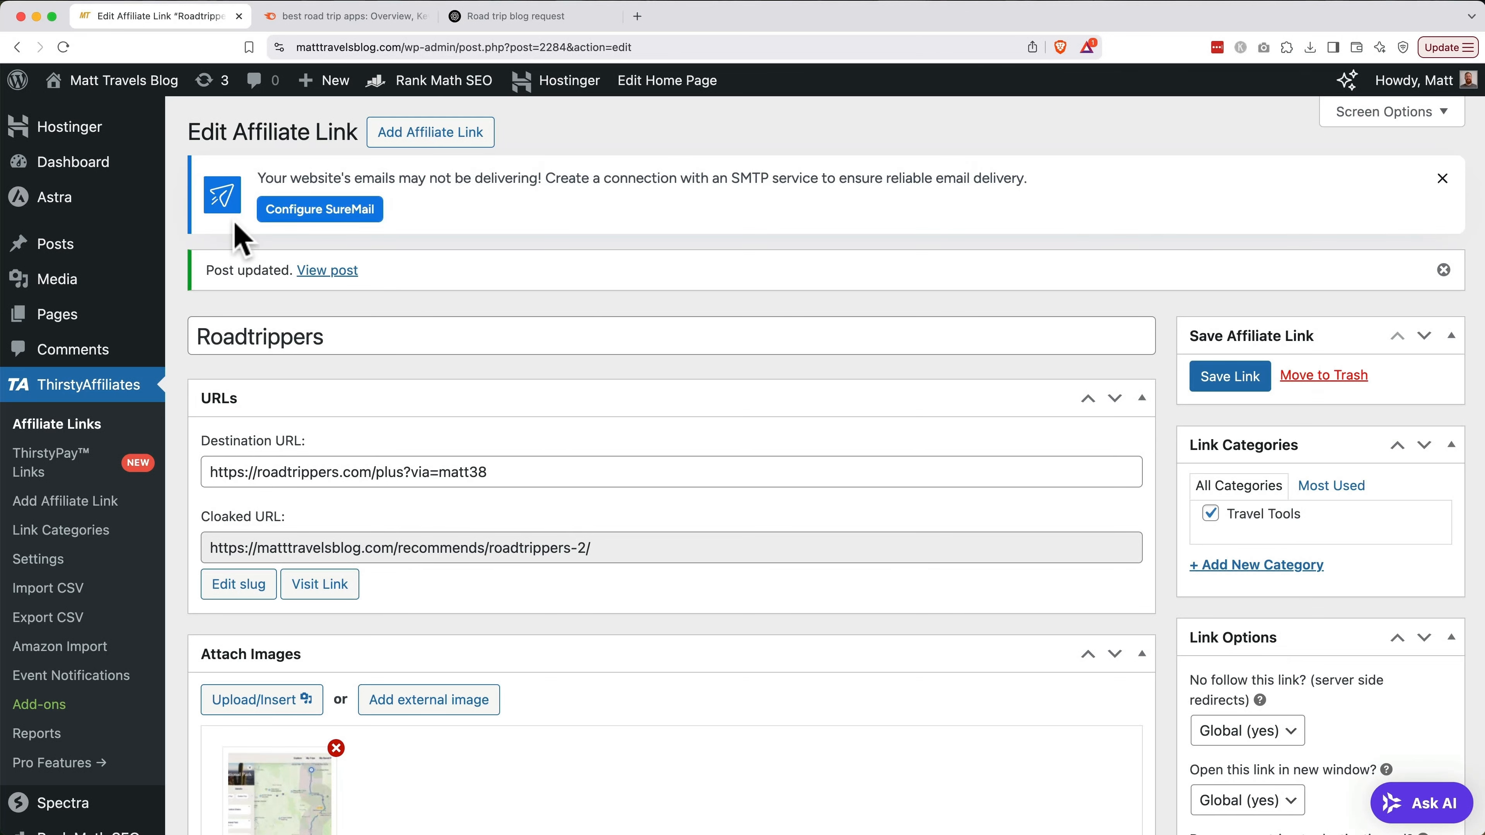
Open the Best Road Trip Apps draft from the Posts list for editing
left_click(62, 249)
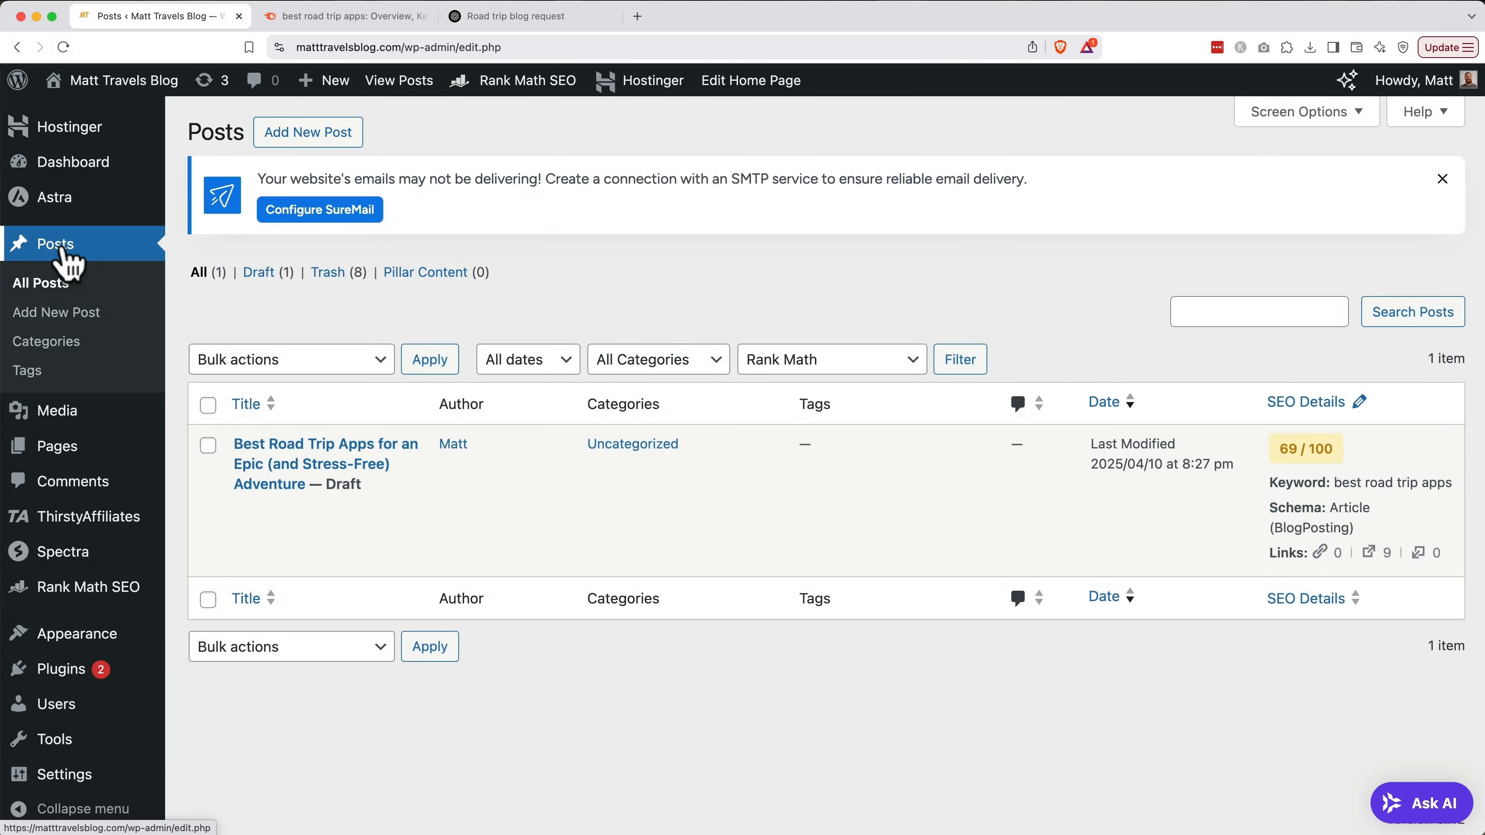
left_click(246, 509)
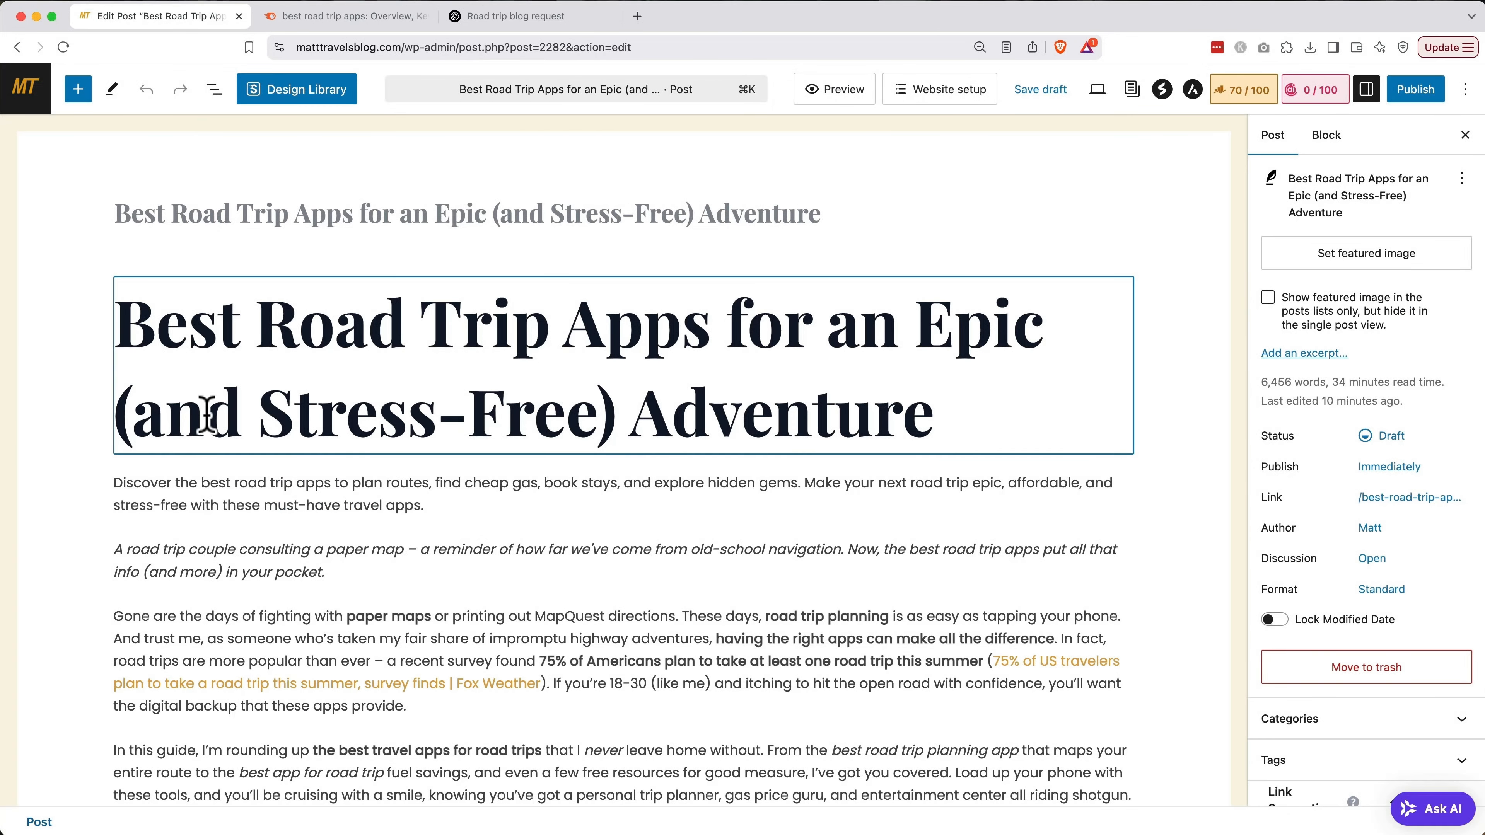
scroll(207, 416, "down", 6)
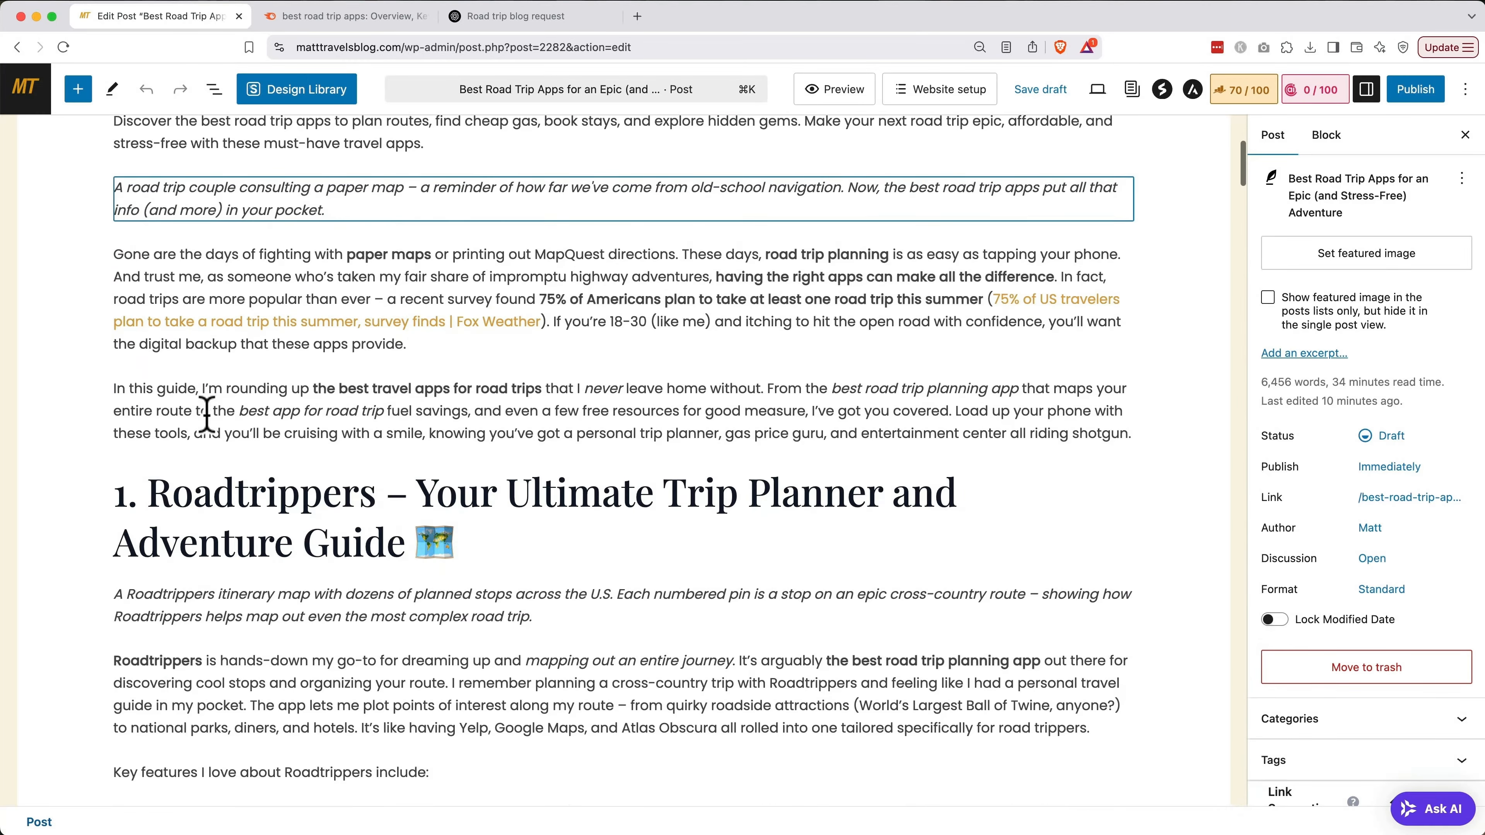
scroll(208, 416, "down", 5)
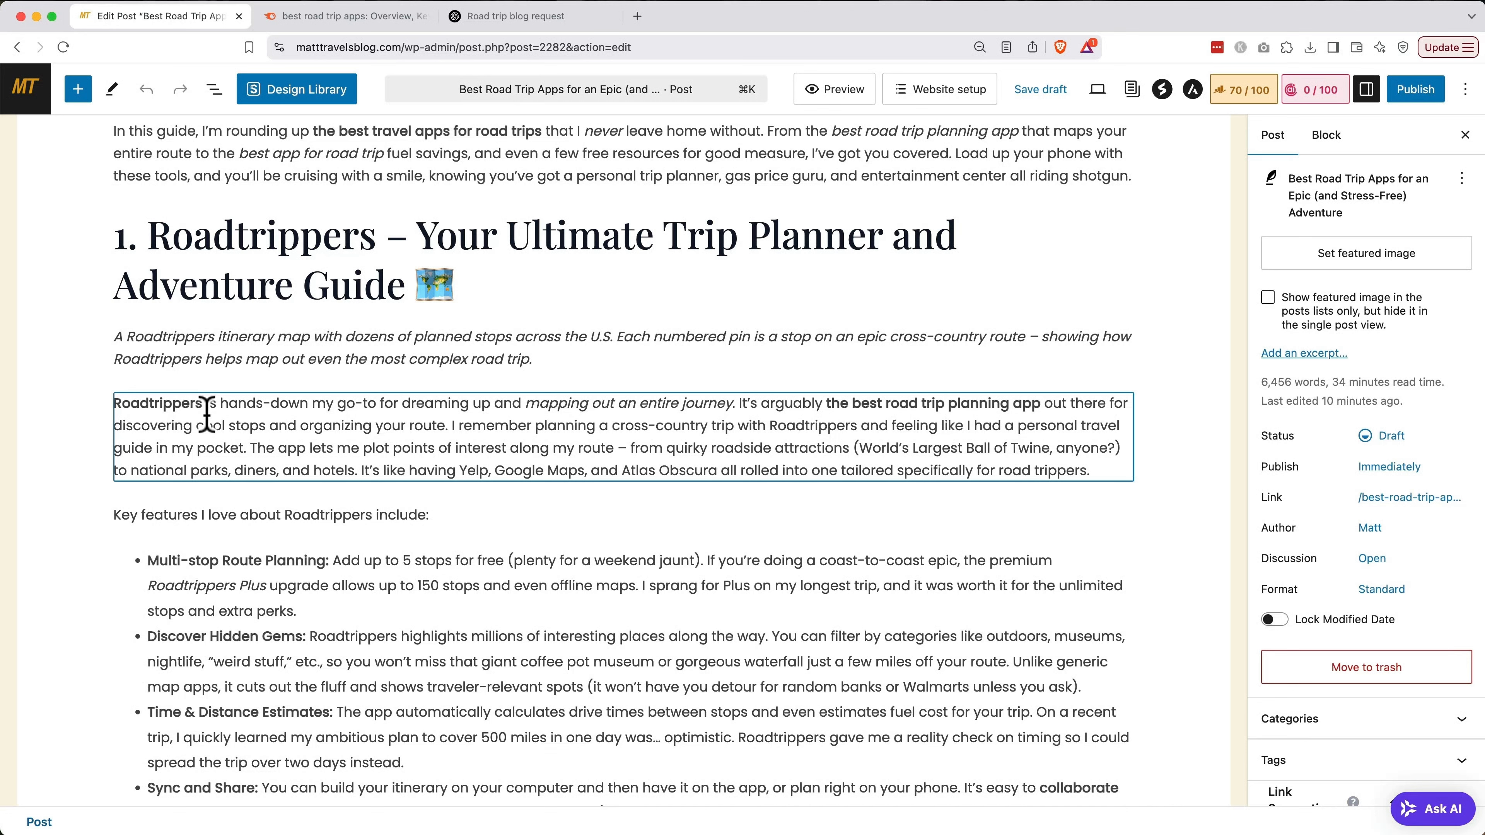
Link the word 'Roadtrippers' in the section paragraph to the Roadtrippers affiliate link
double_click(169, 404)
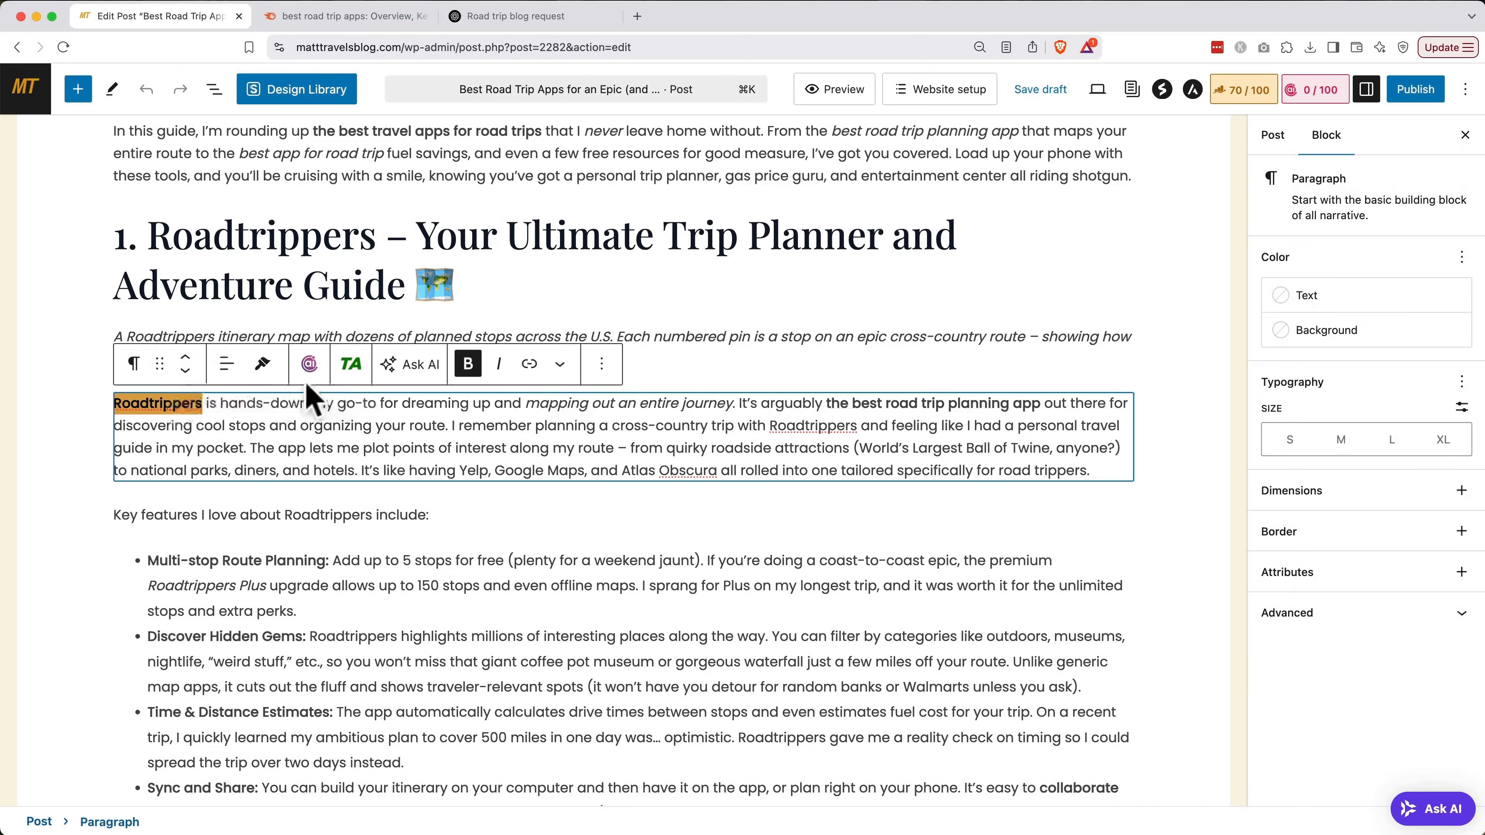
left_click(354, 365)
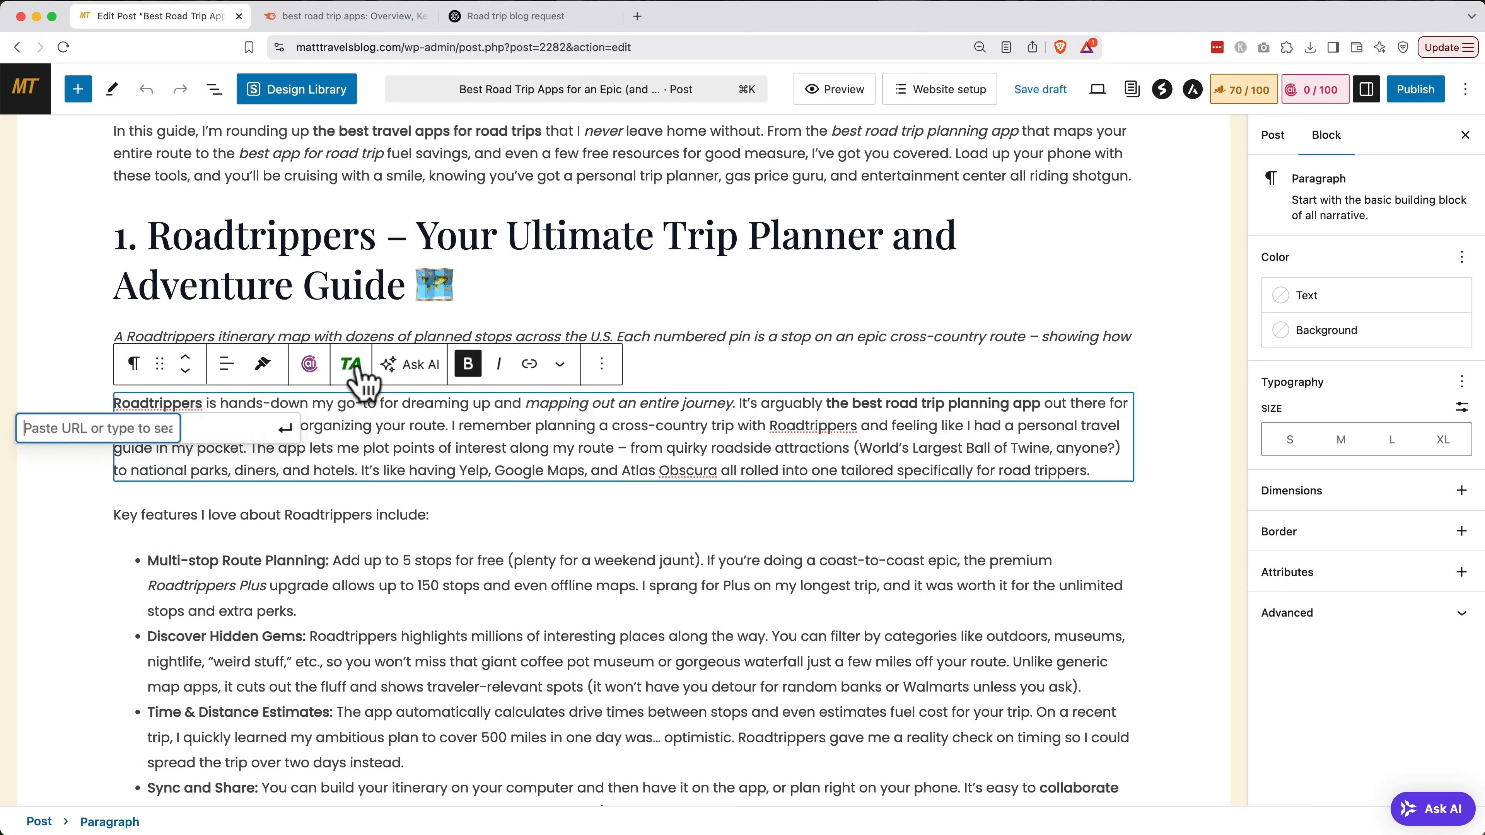
type("road")
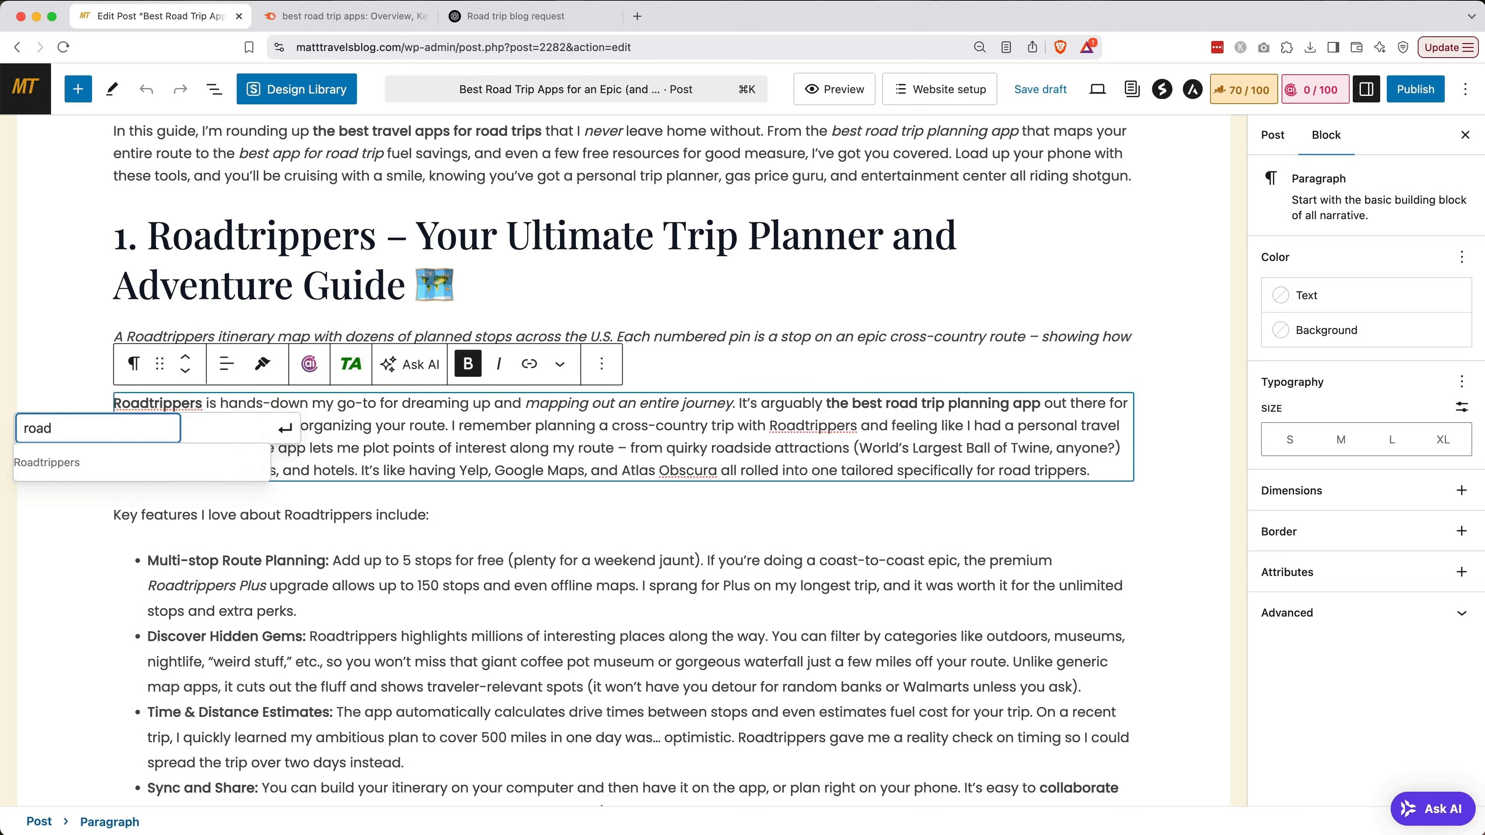
left_click(242, 471)
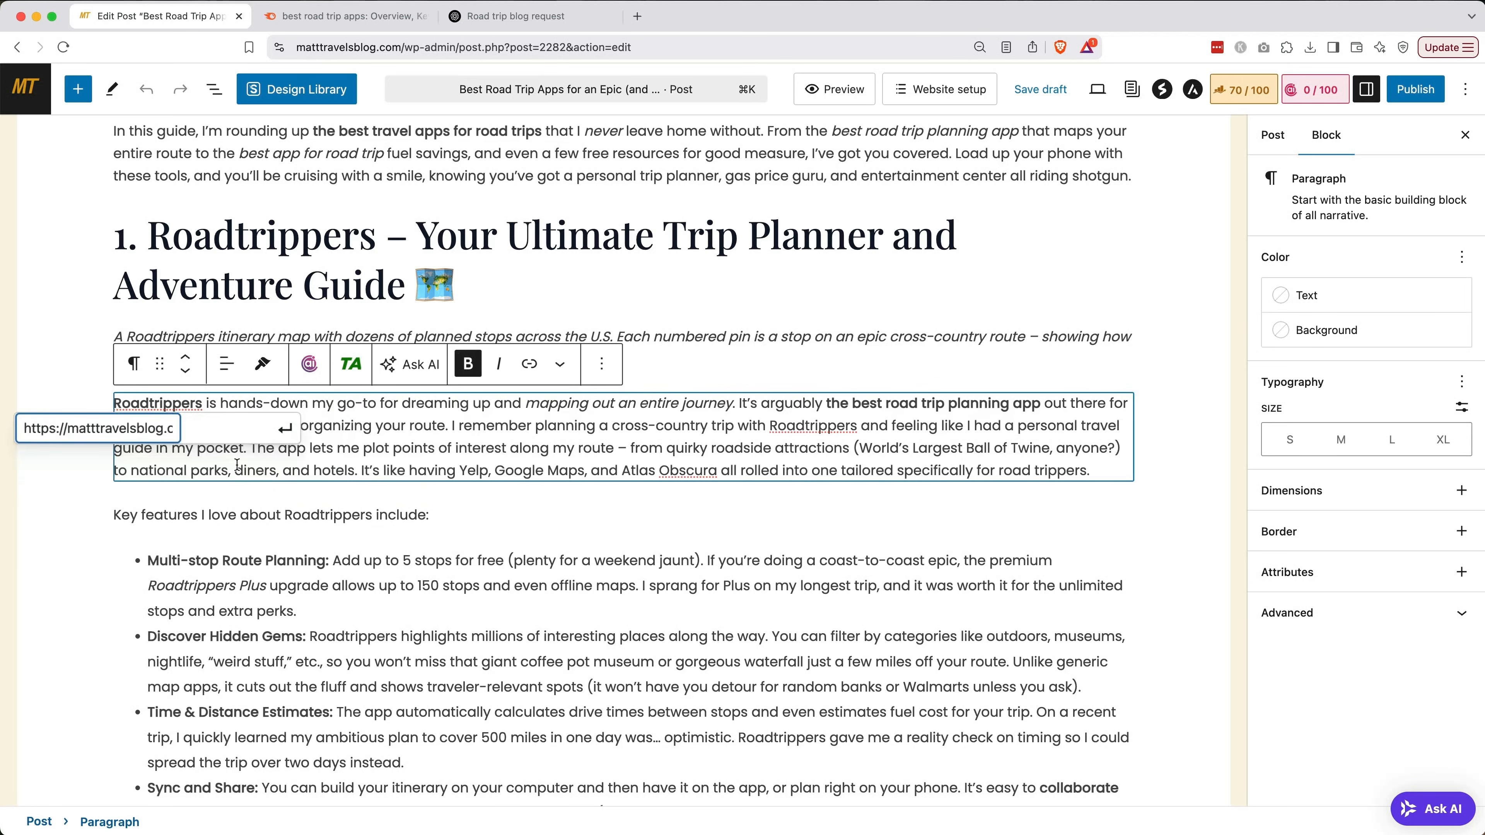
left_click(285, 430)
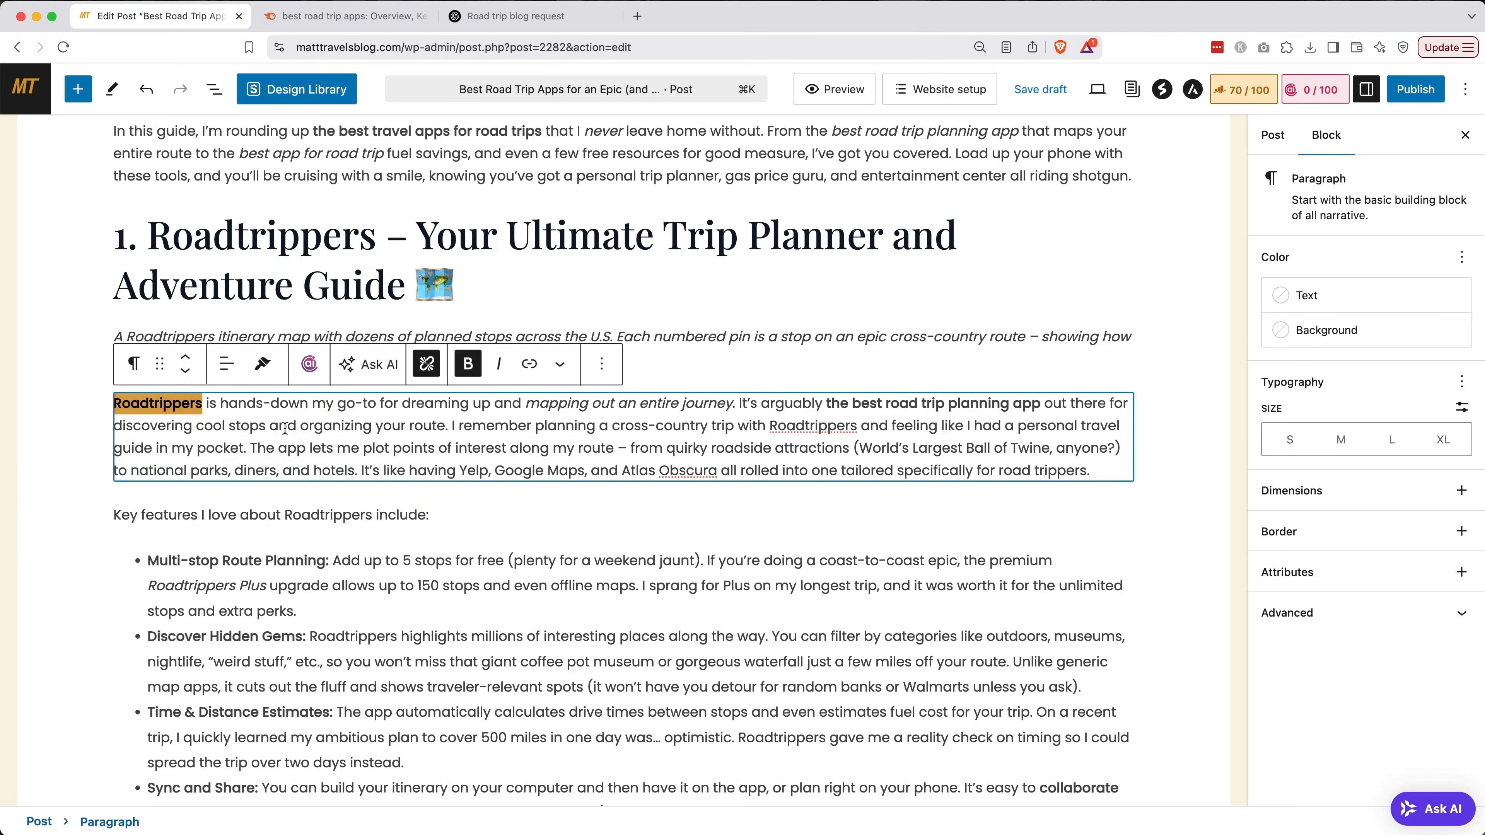
left_click(270, 498)
left_click(184, 406)
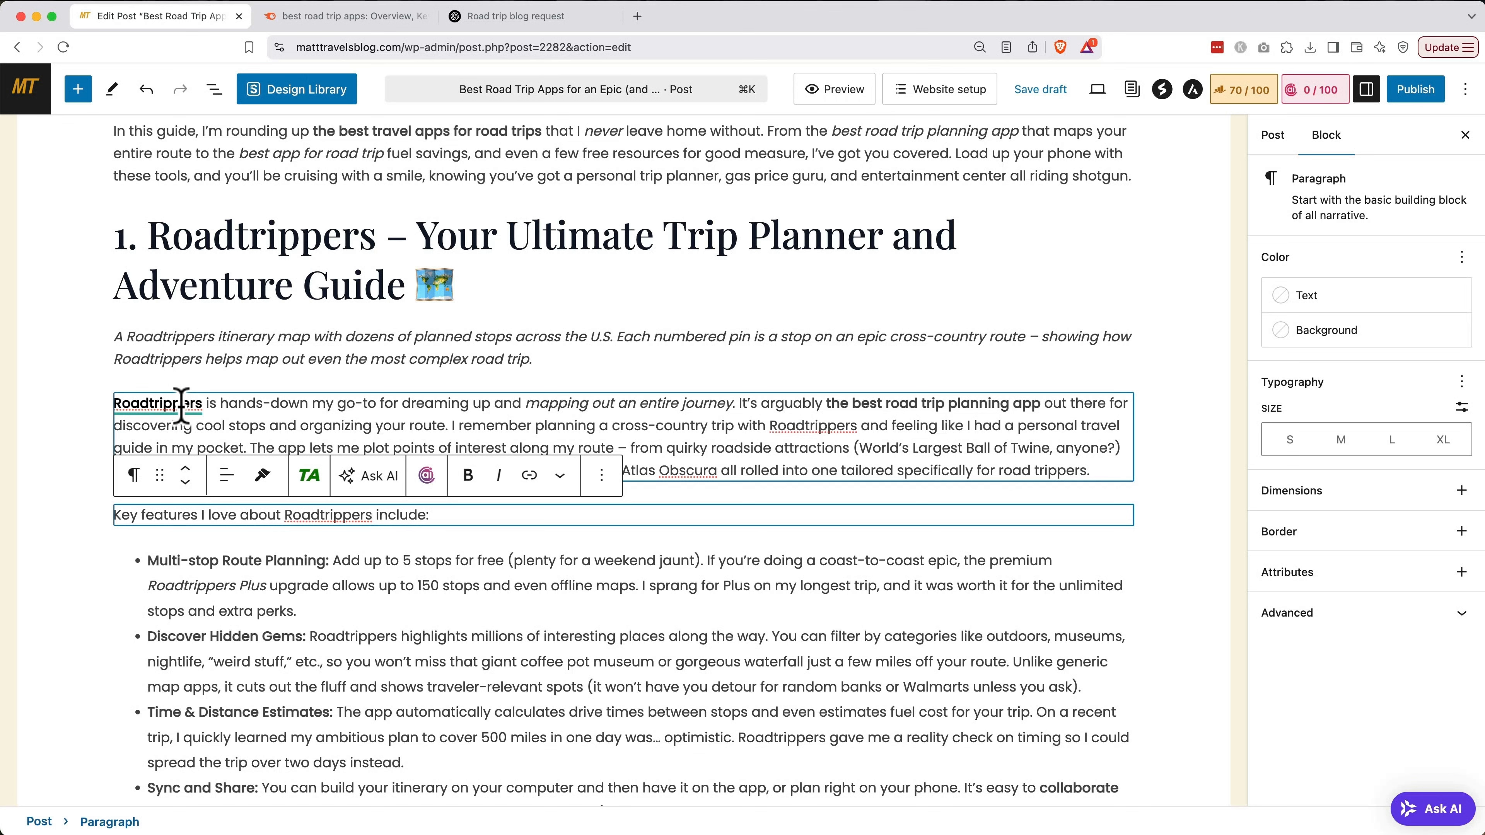
left_click(525, 287)
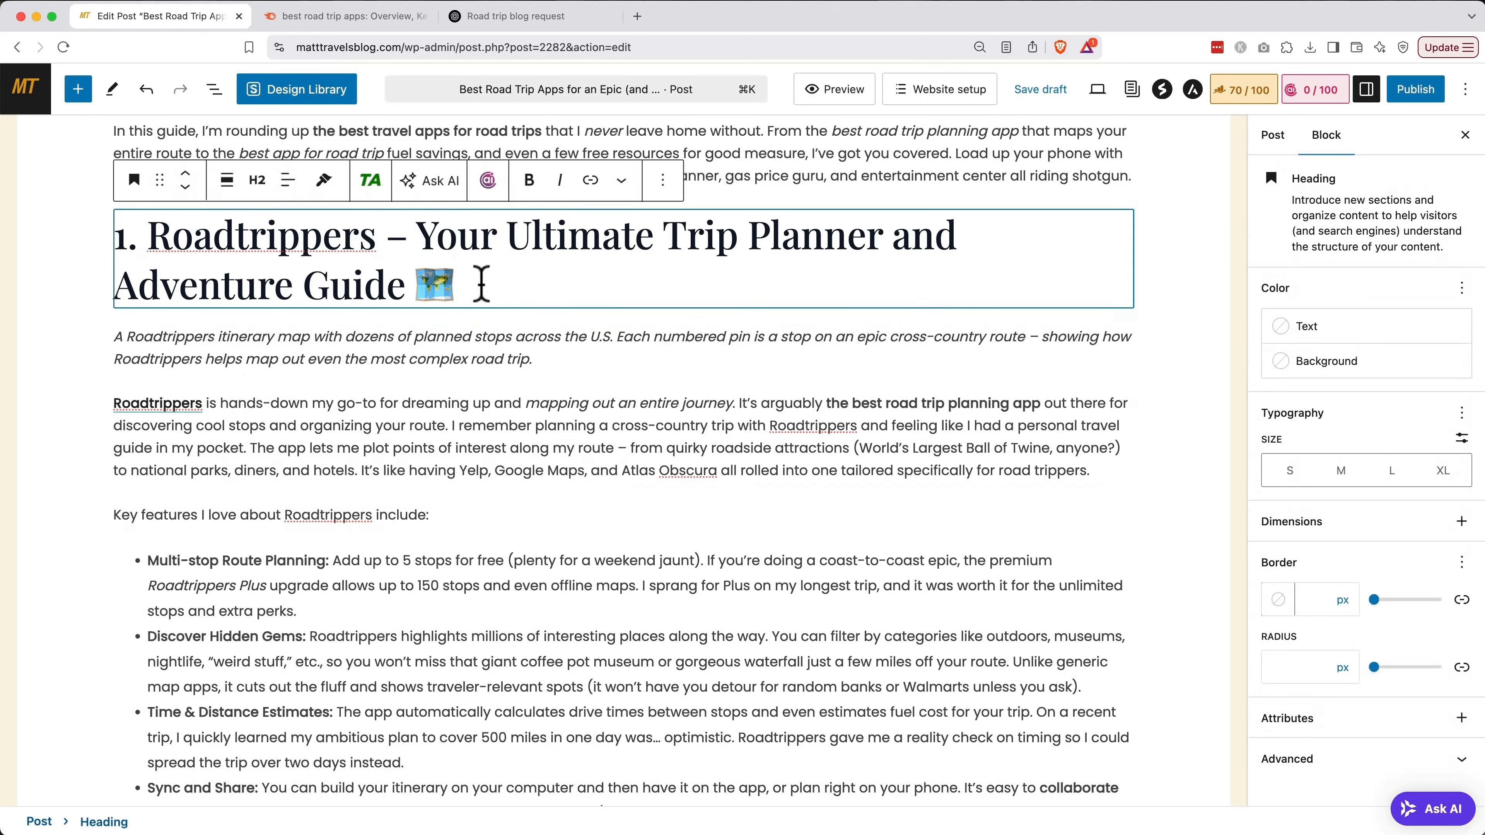
Add a ThirstyAffiliates Image block under the heading showing the Roadtrippers link's map image
left_click(79, 93)
left_click(87, 186)
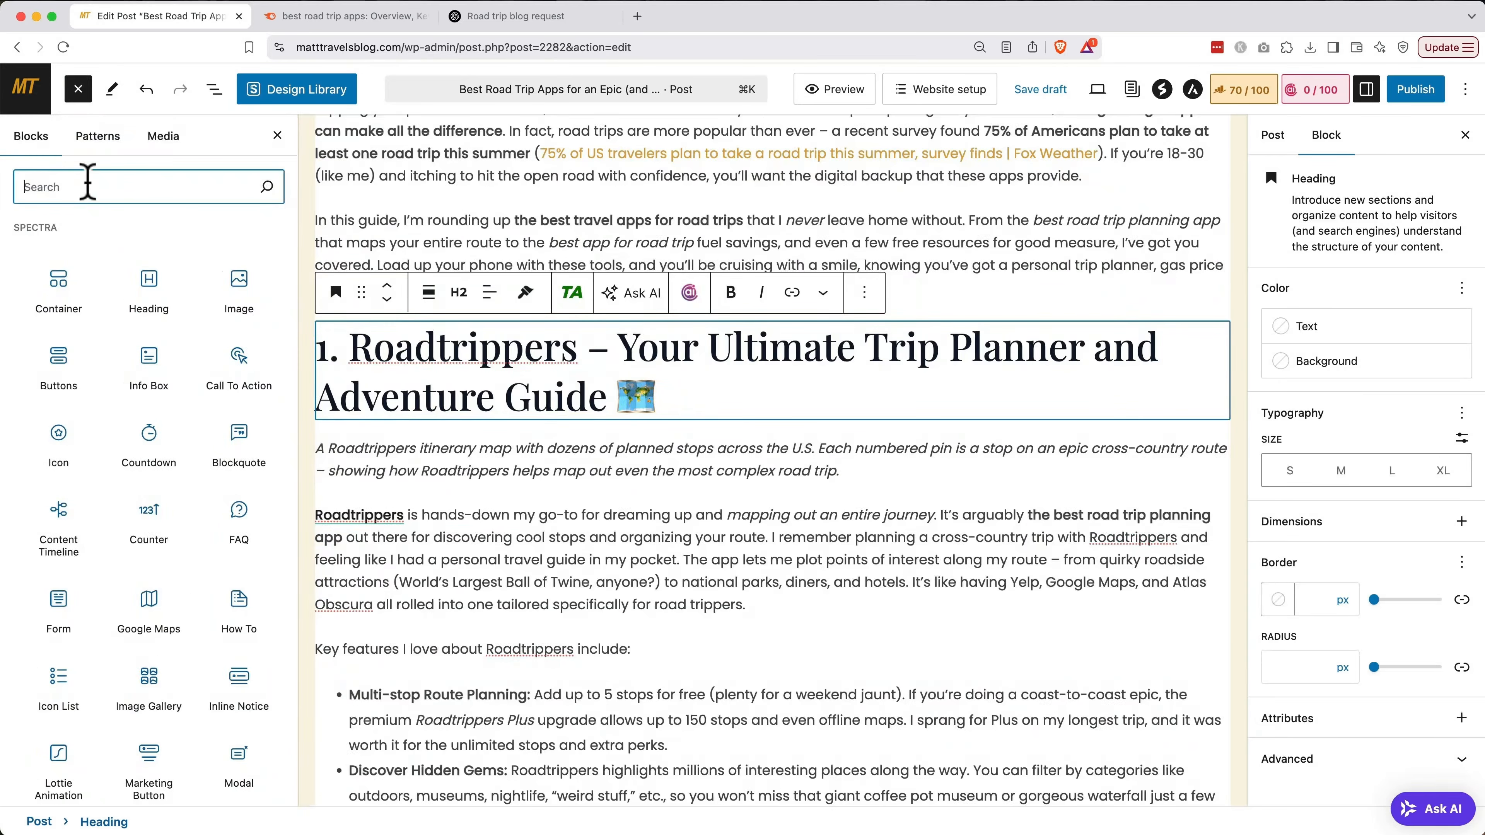
type("thirsty")
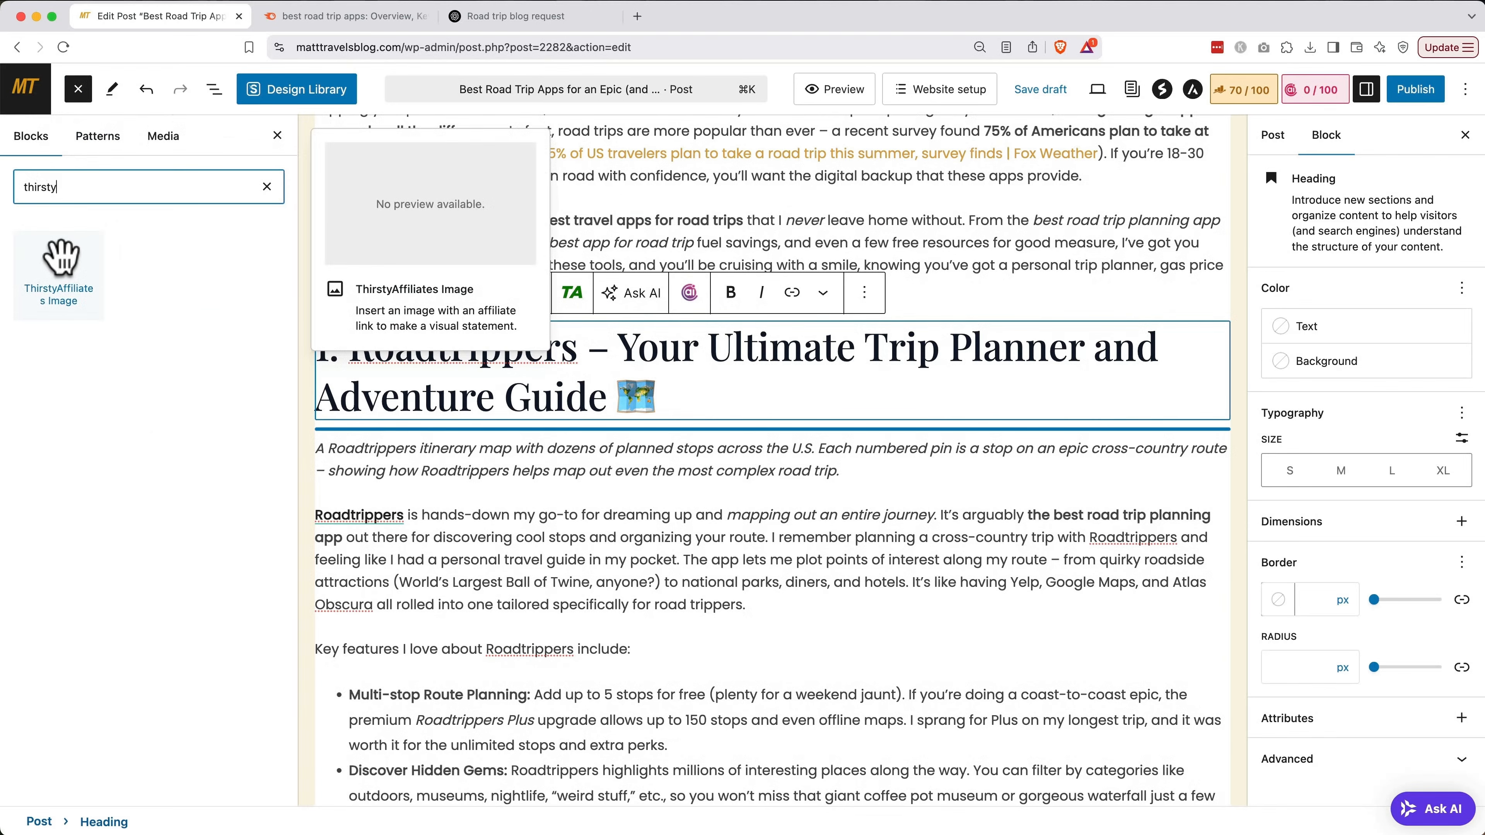
left_click(61, 258)
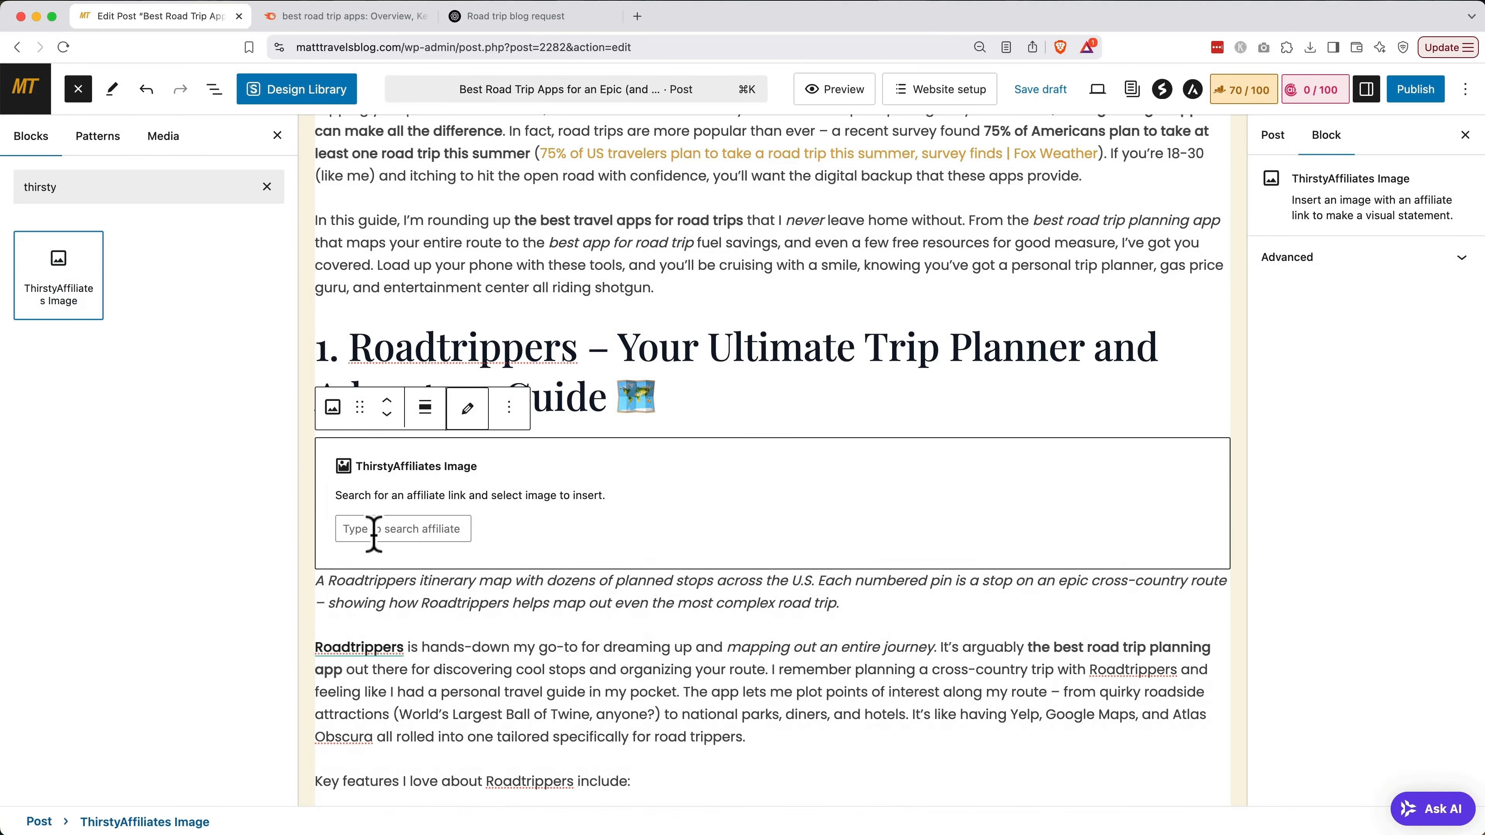
left_click(374, 530)
type("road")
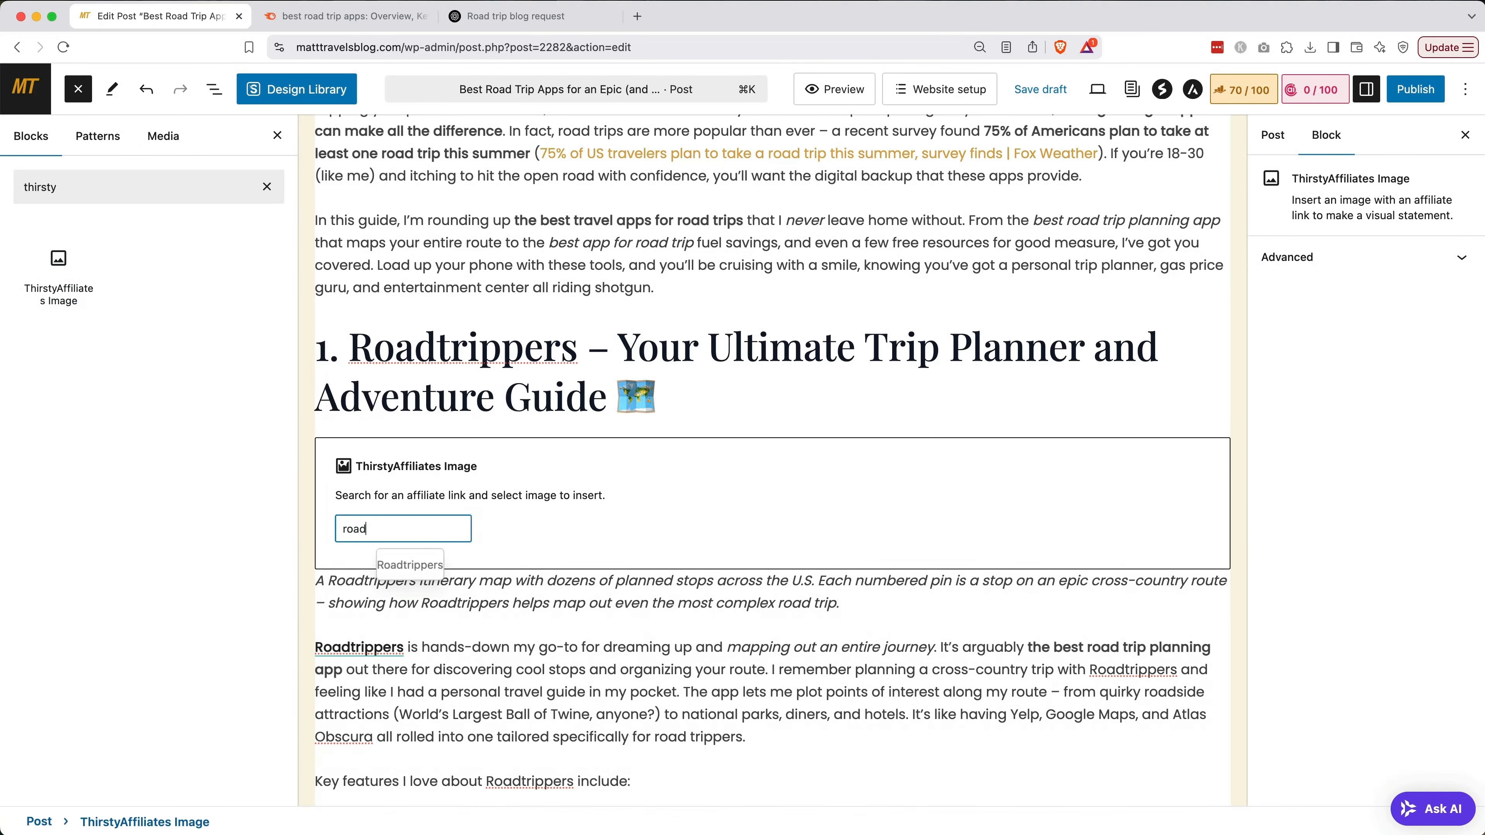
left_click(396, 566)
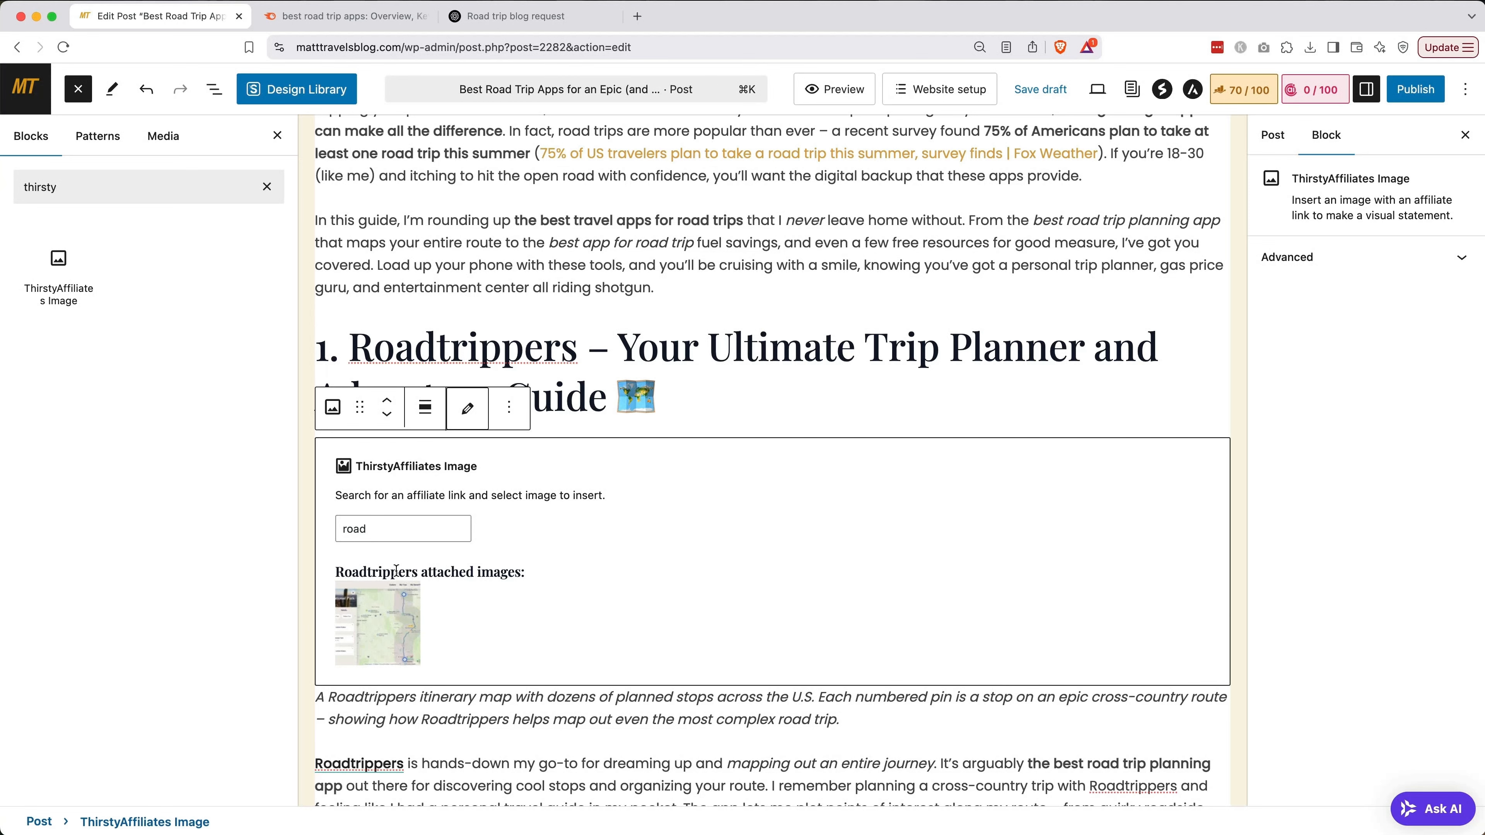
left_click(391, 617)
scroll(393, 618, "down", 4)
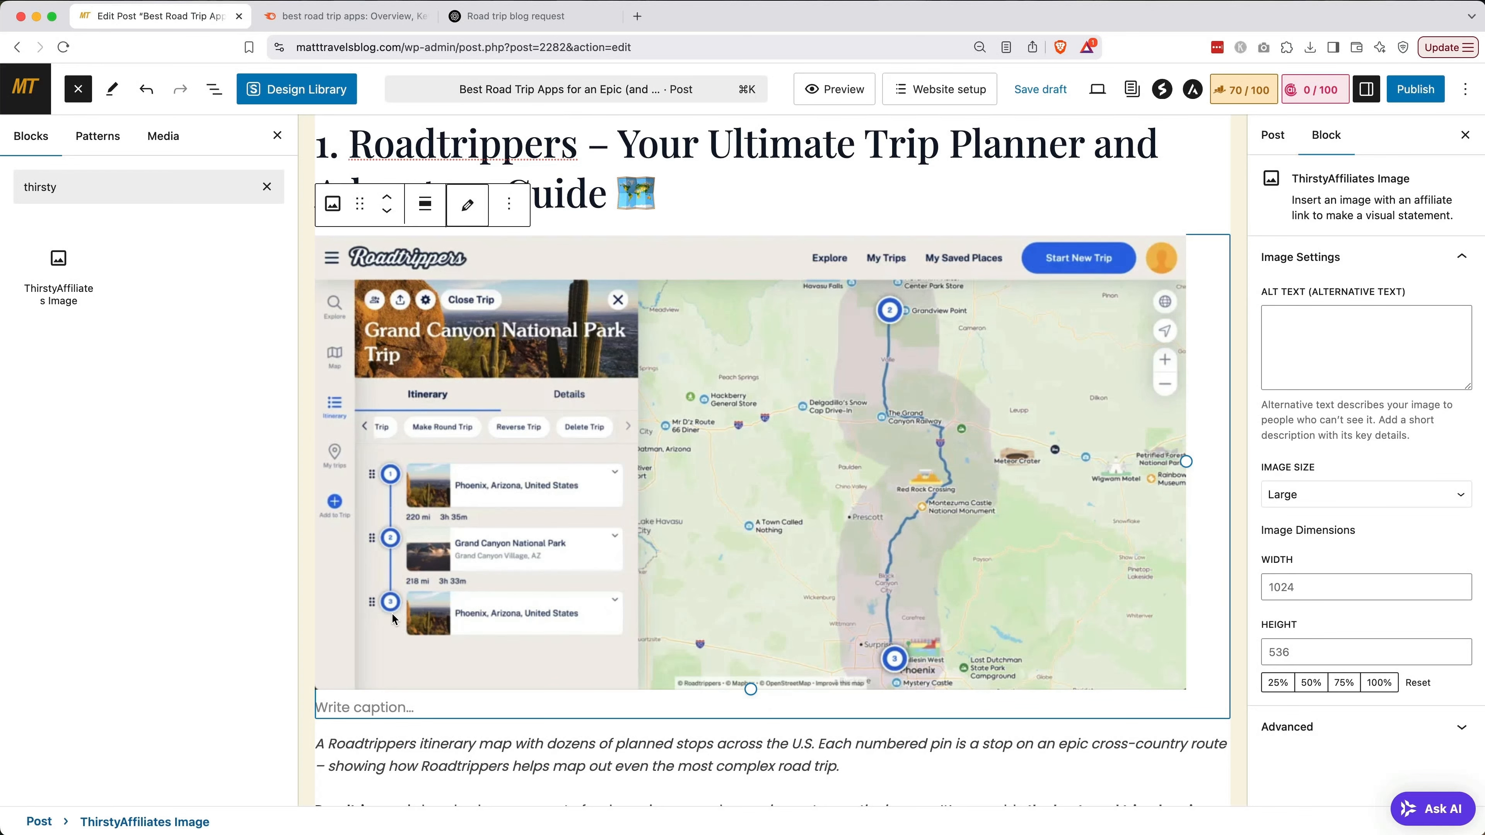
scroll(392, 619, "down", 15)
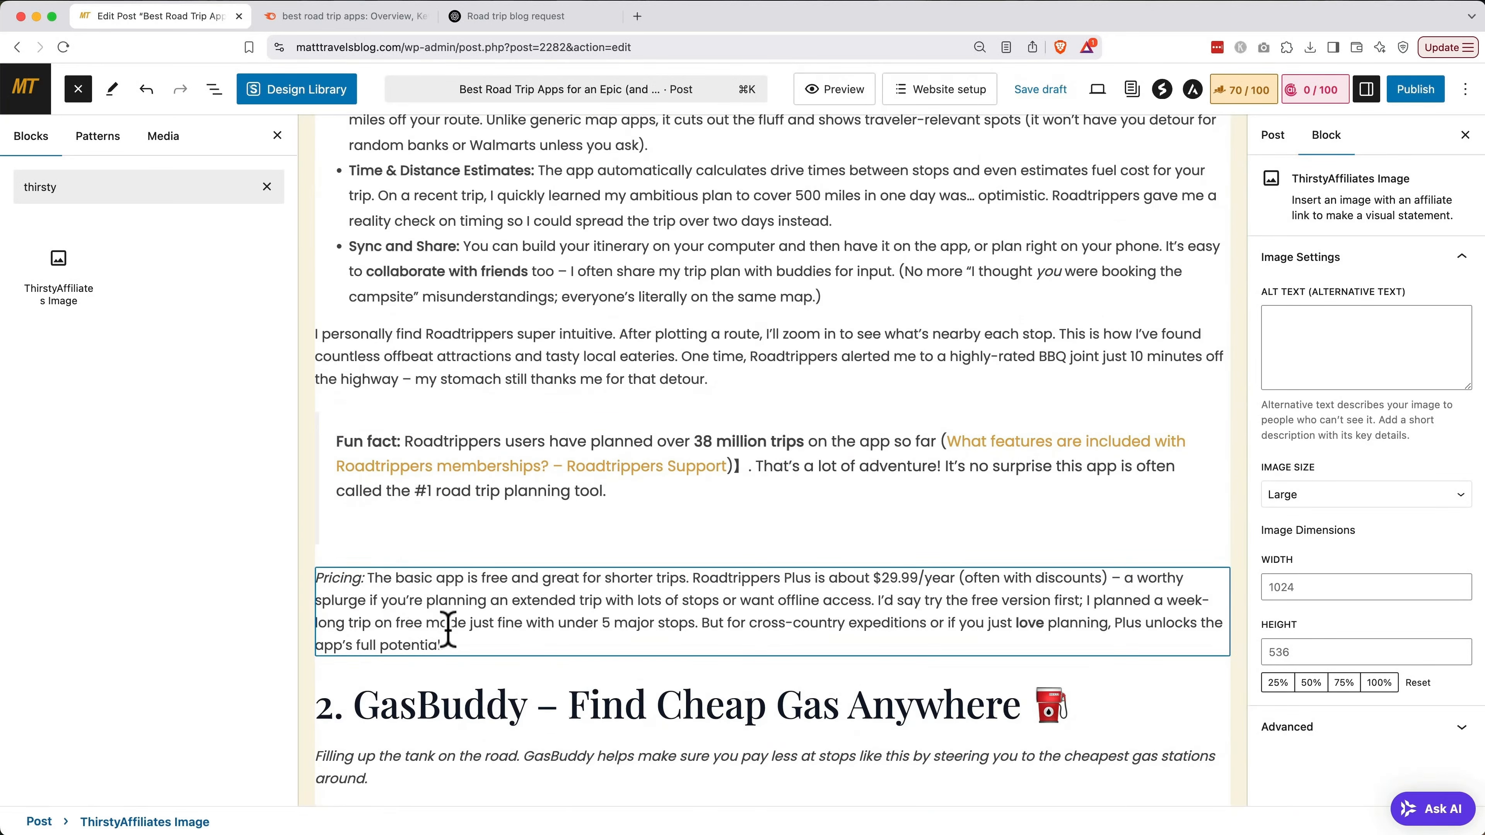
Insert a centered Buttons block labelled 'Sign Up For Roadtrippers Now!' below Pricing, then save the draft
left_click(448, 630)
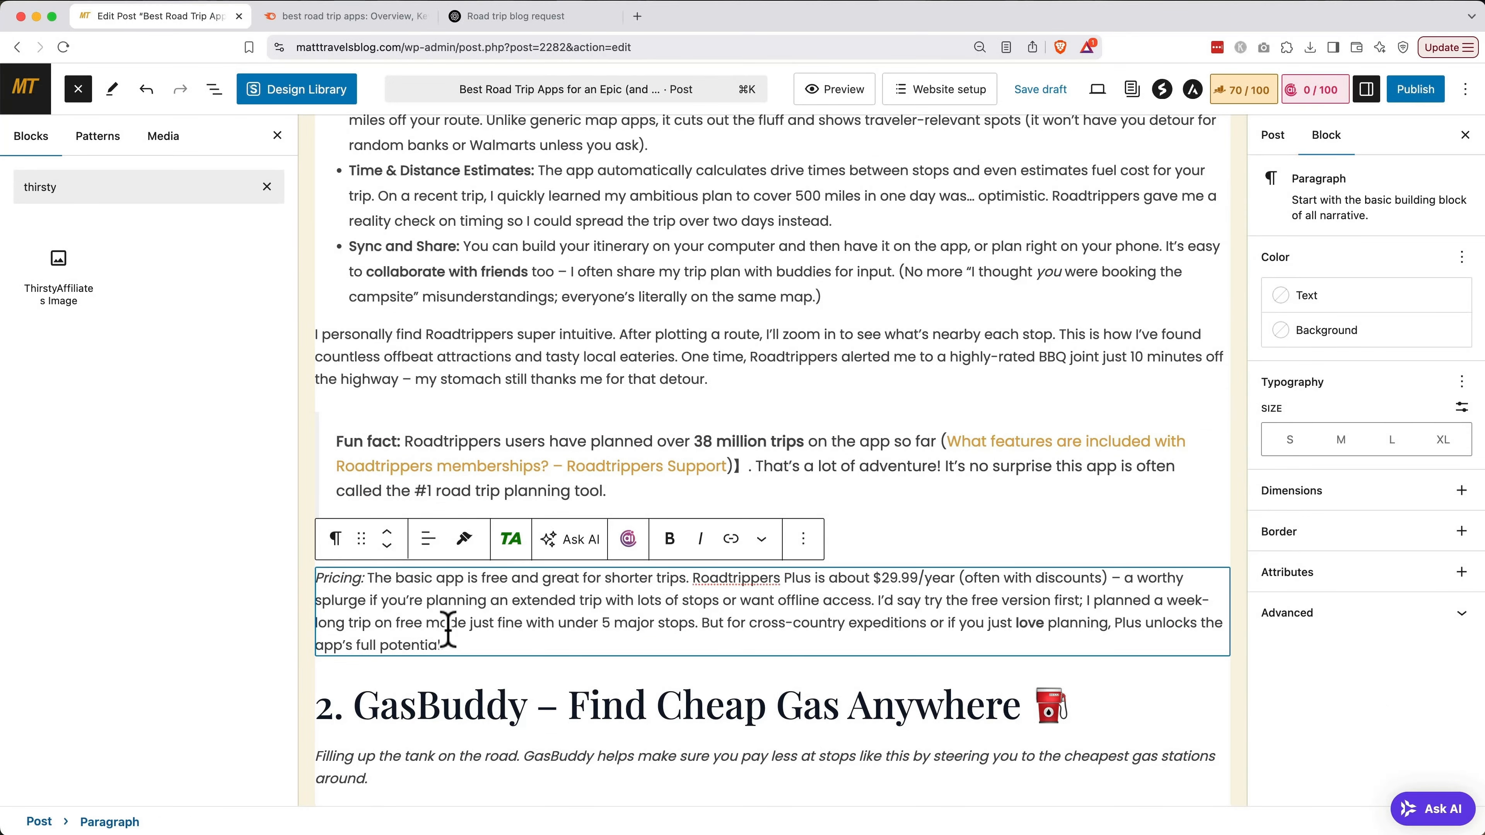
double_click(150, 193)
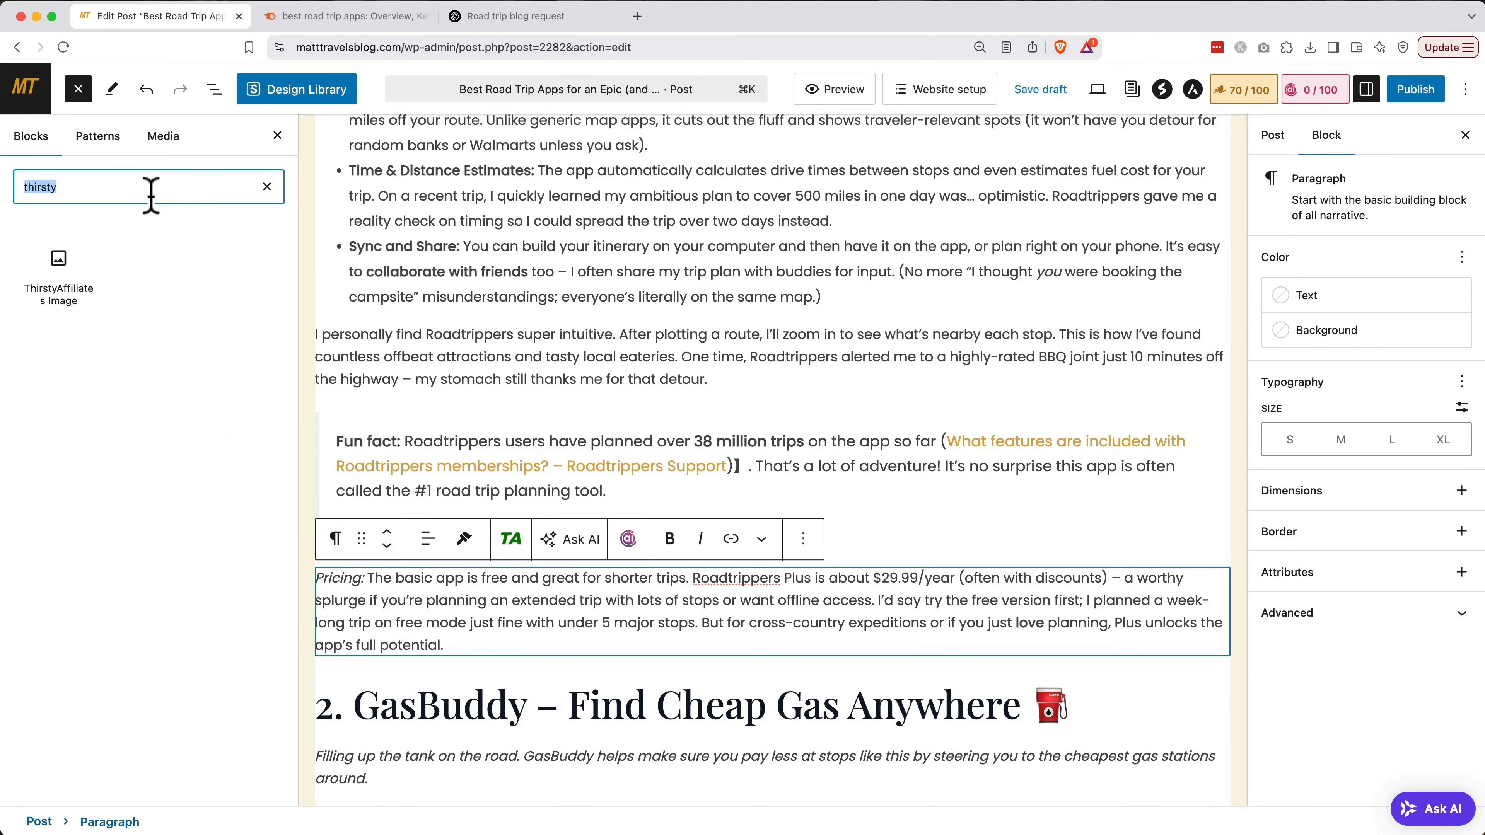
type("button")
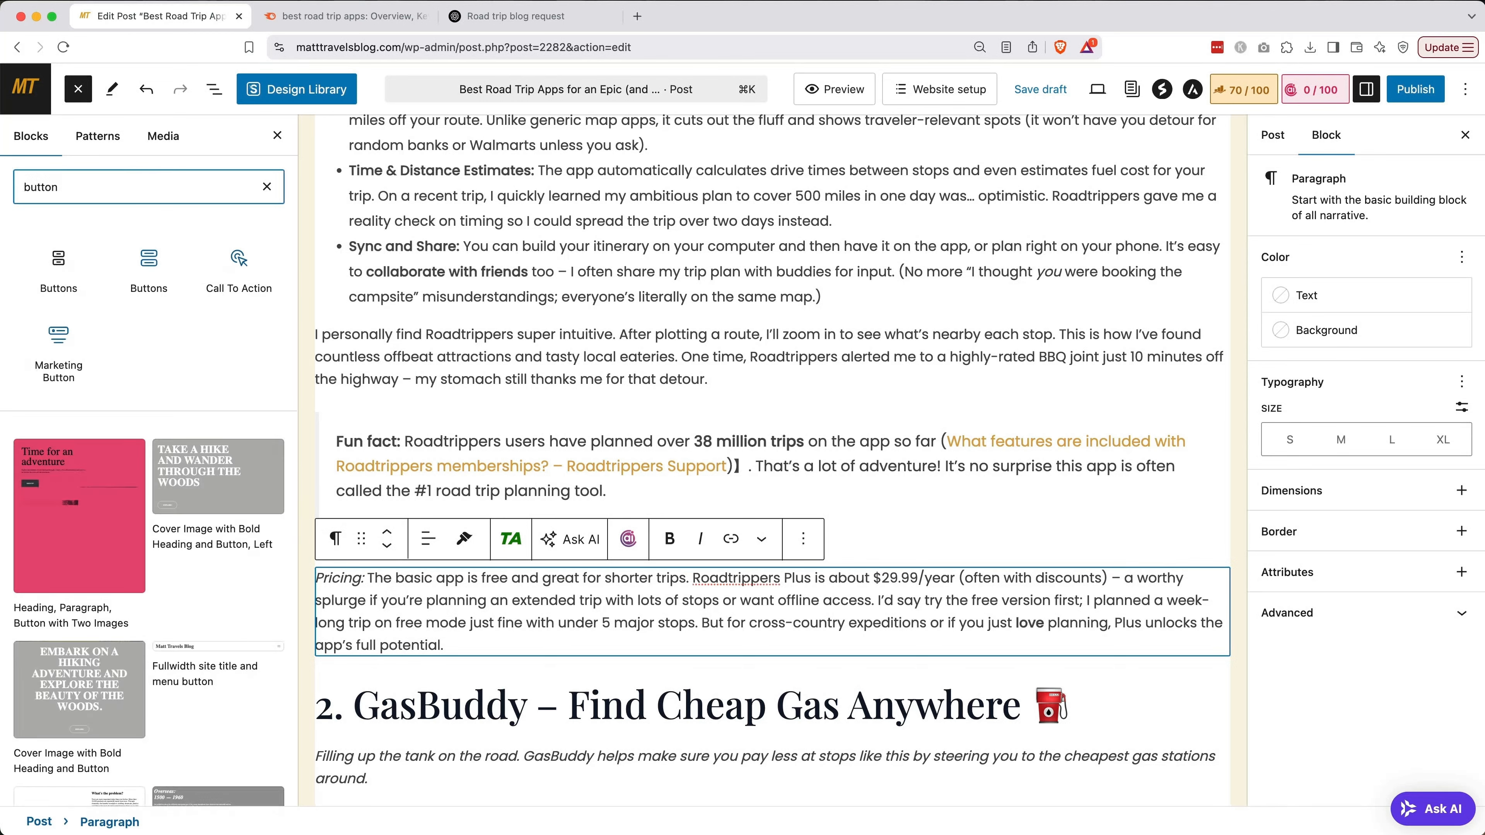
left_click(63, 261)
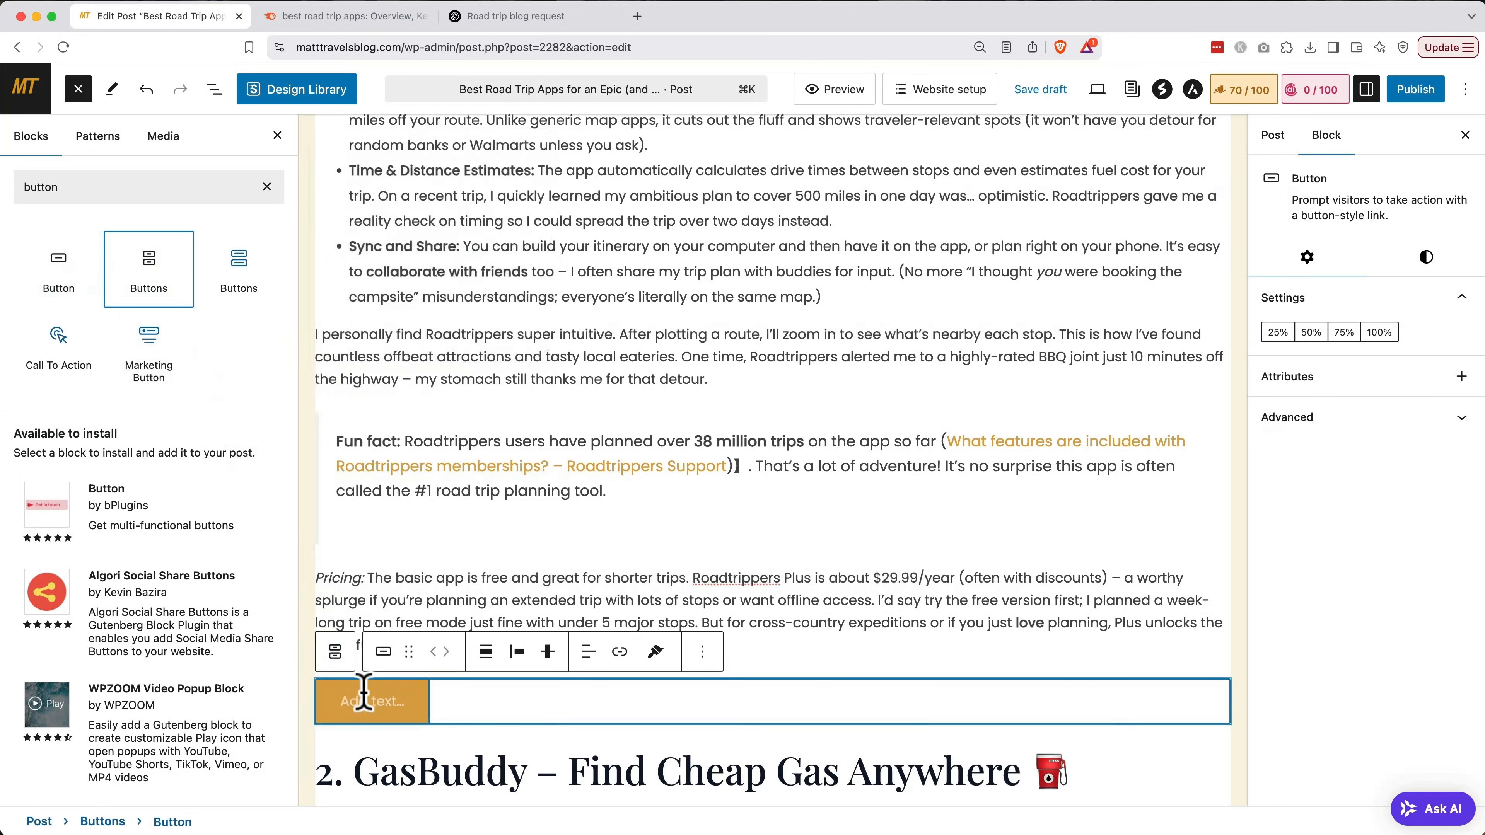
type("Sign Up For ")
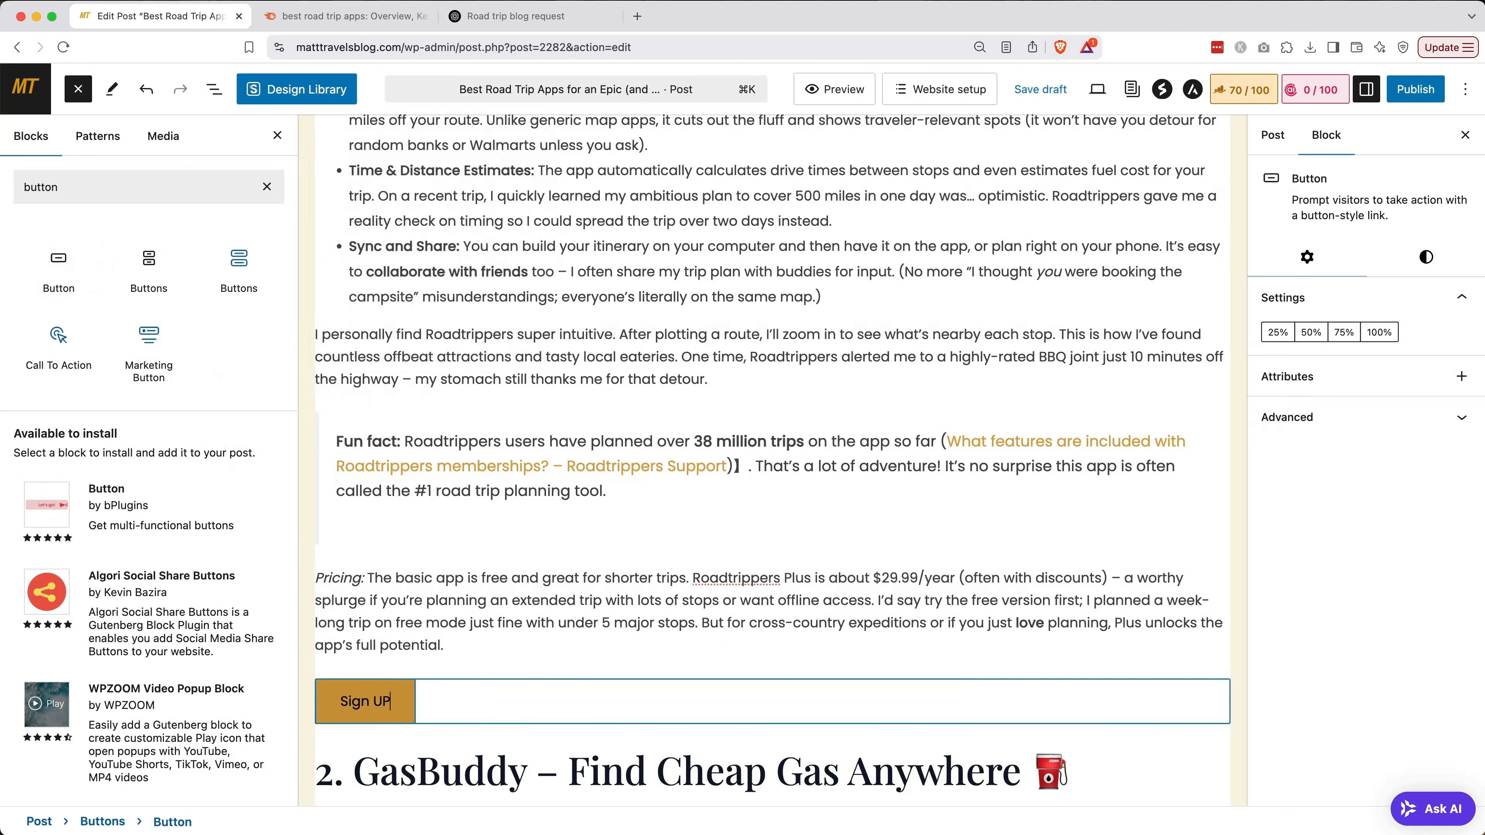
type("Roadtrippers Now!")
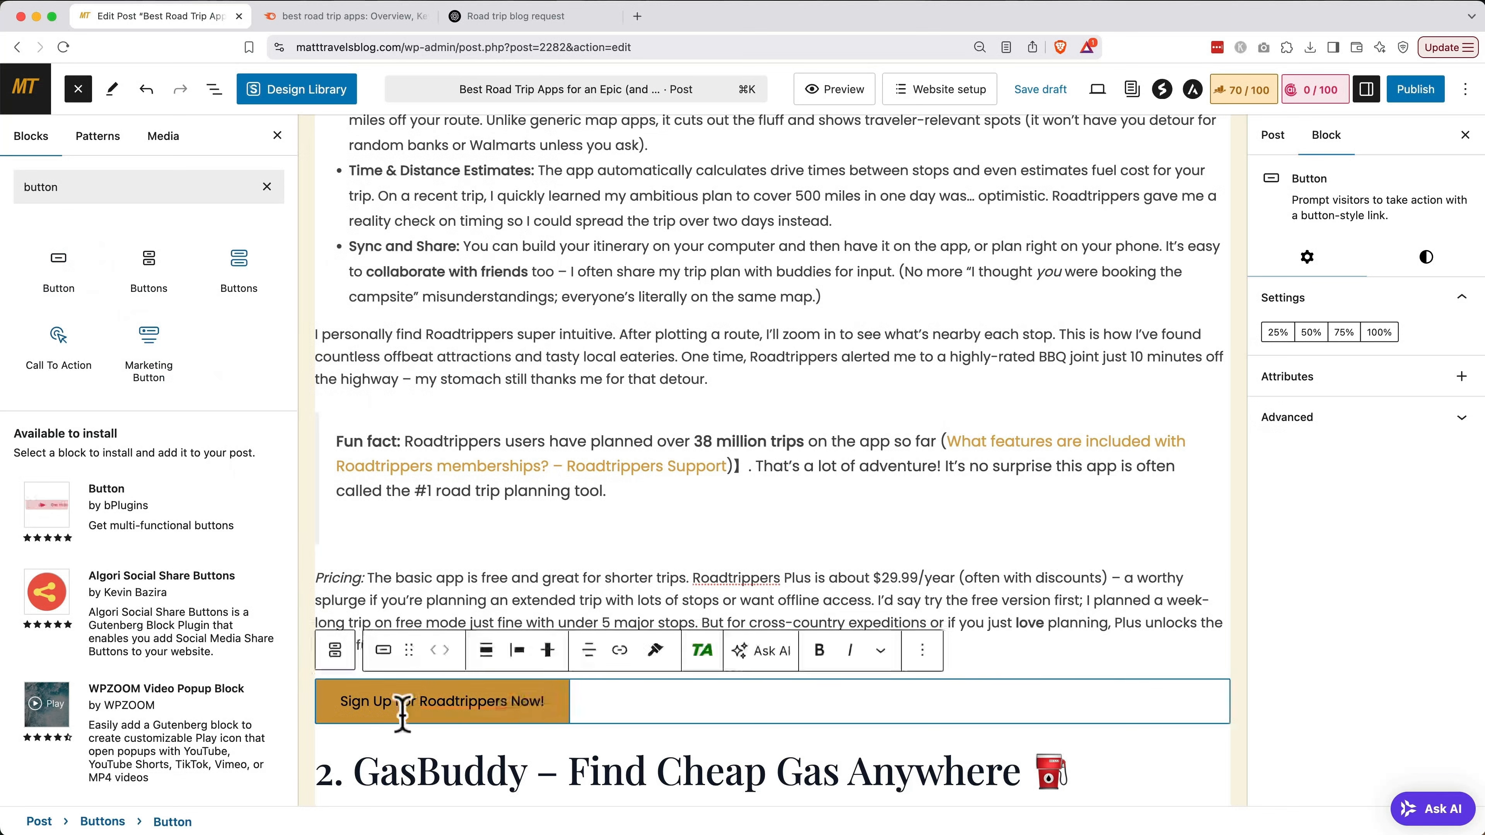
left_click(519, 653)
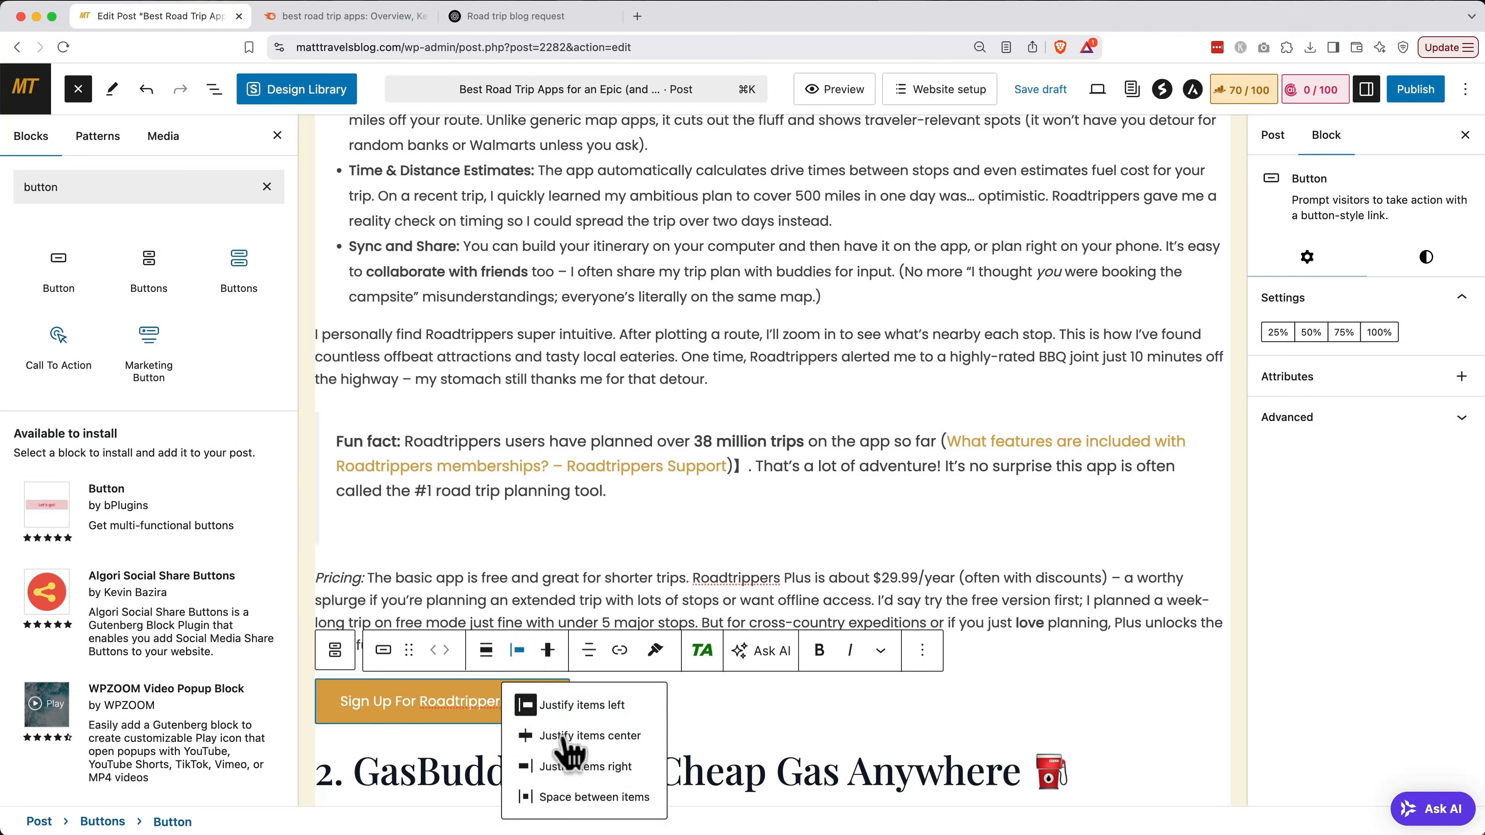
left_click(564, 738)
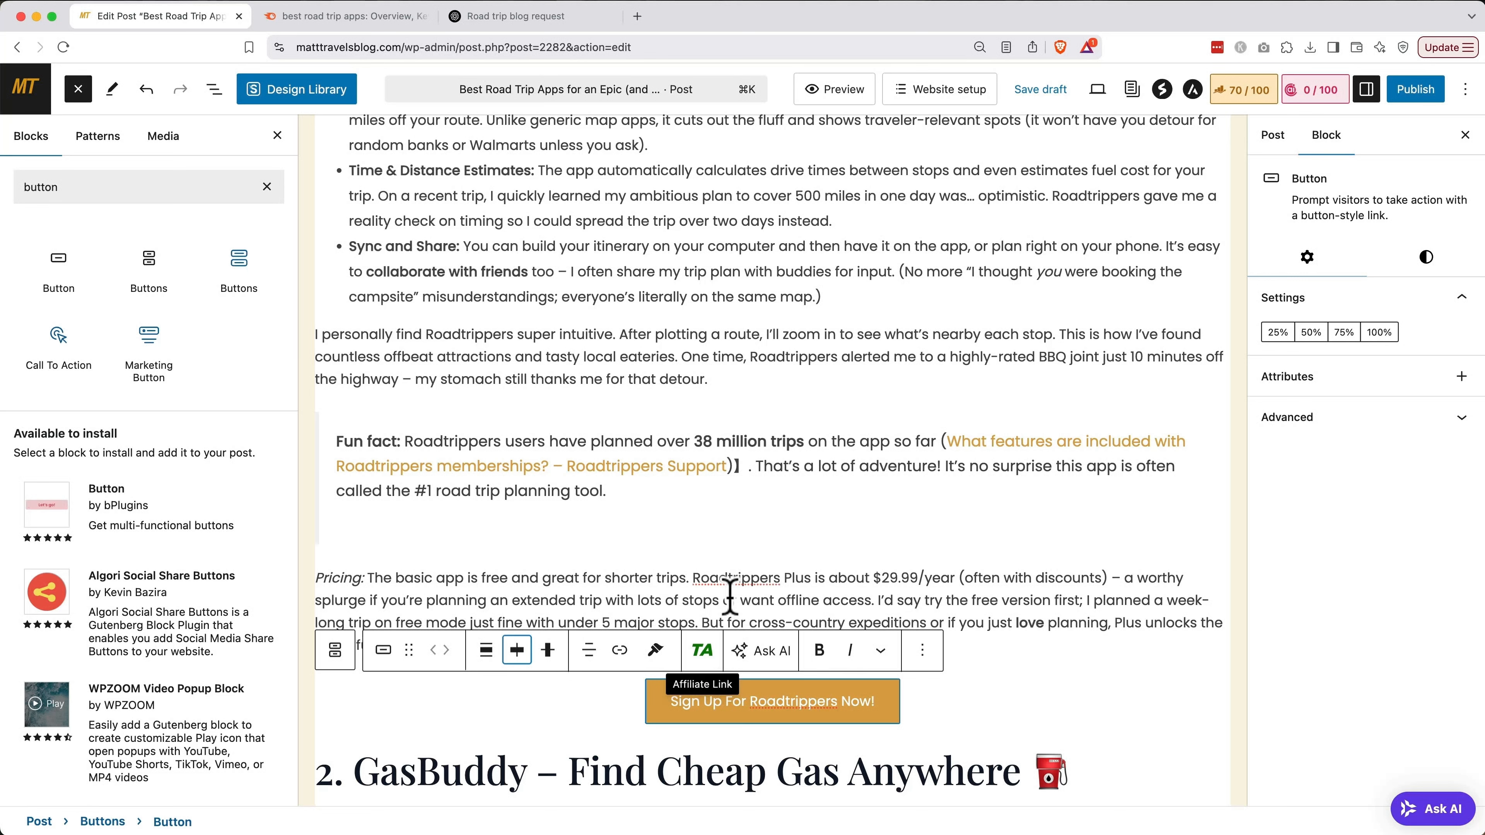
left_click(1029, 96)
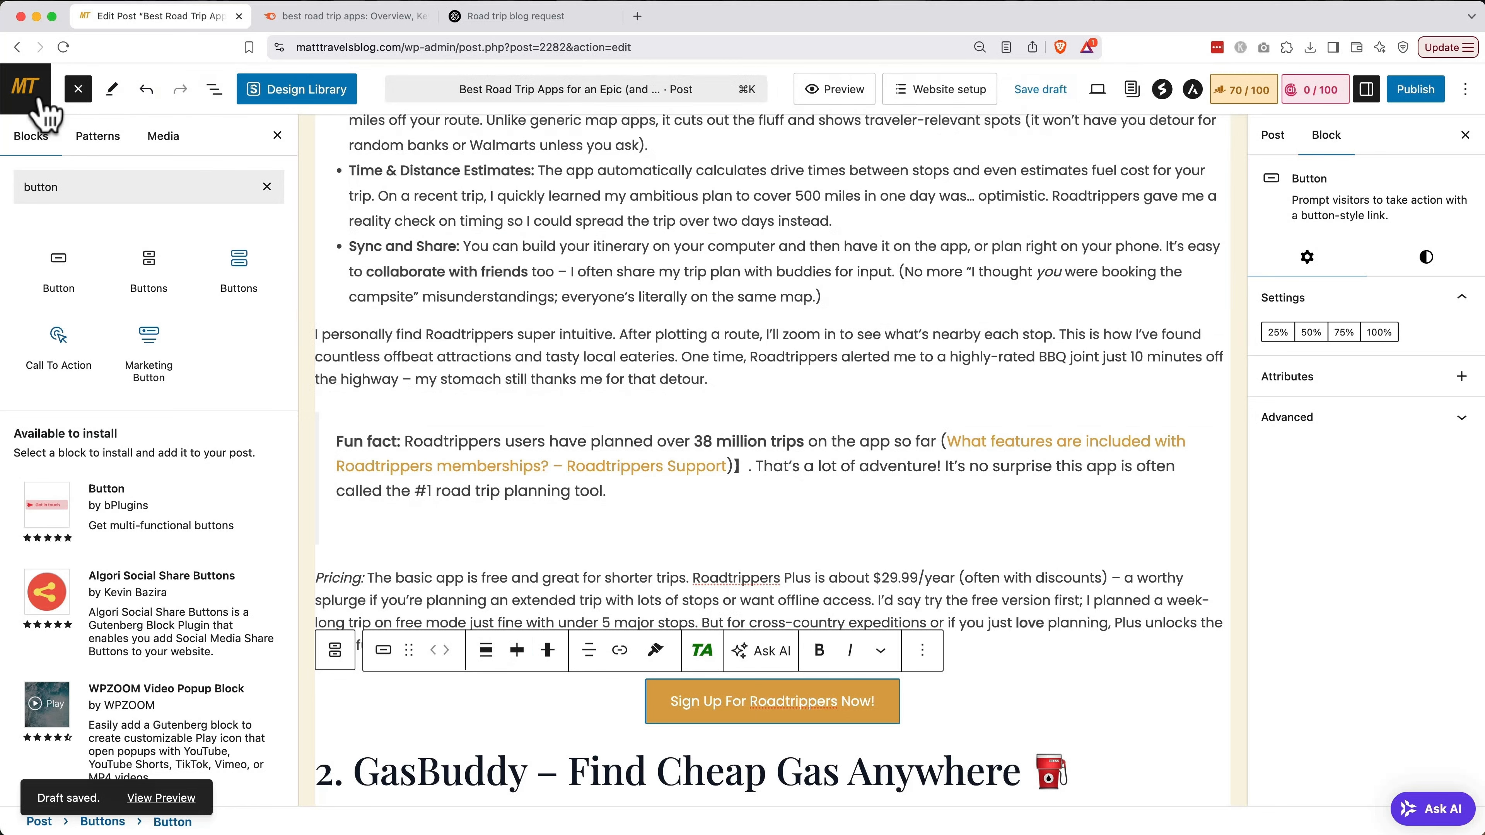
Copy the Roadtrippers link's cloaked URL from Affiliate Links, then return to Posts
left_click(26, 88)
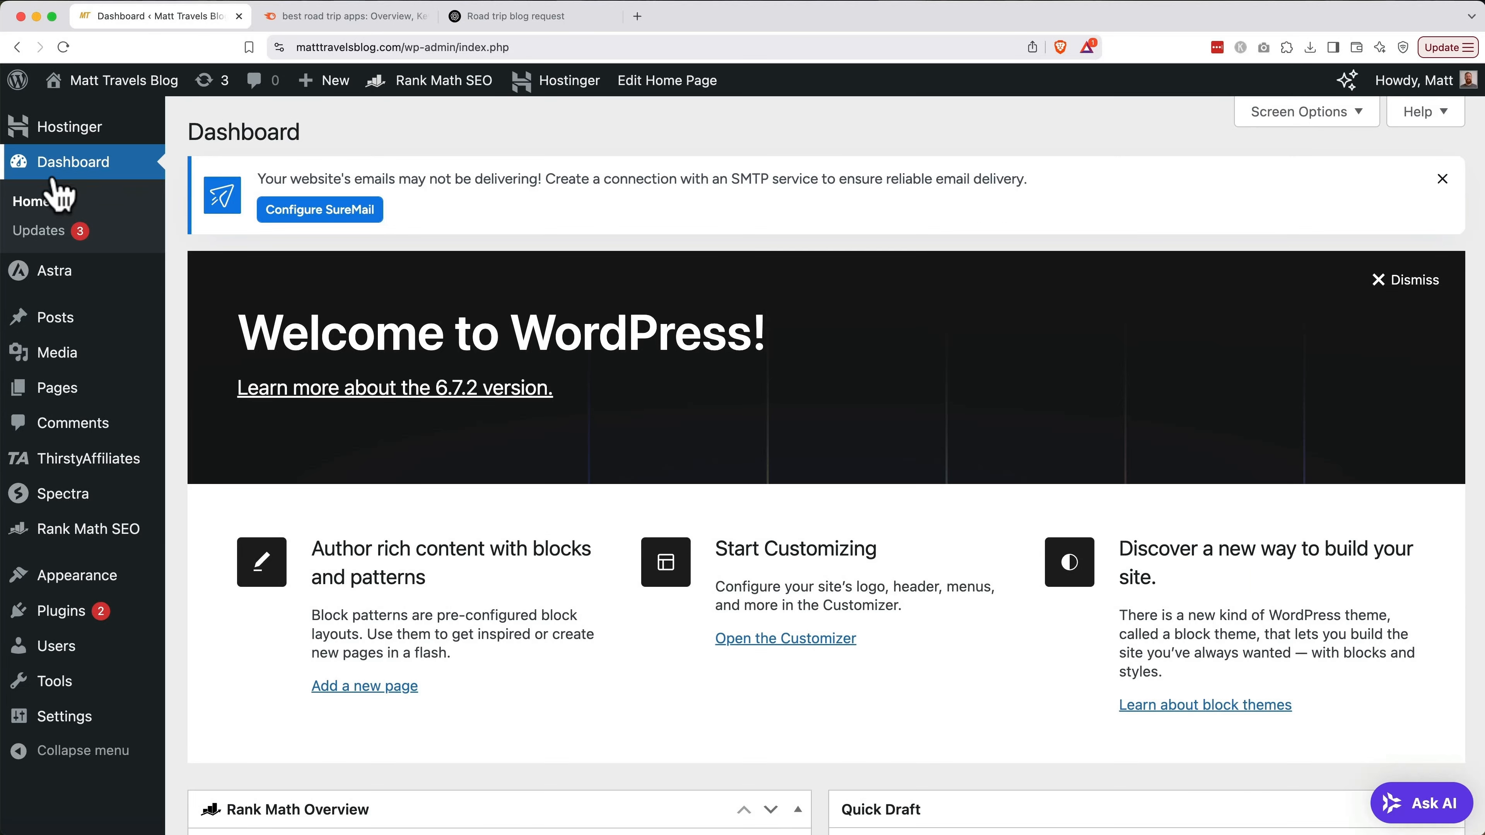
left_click(67, 467)
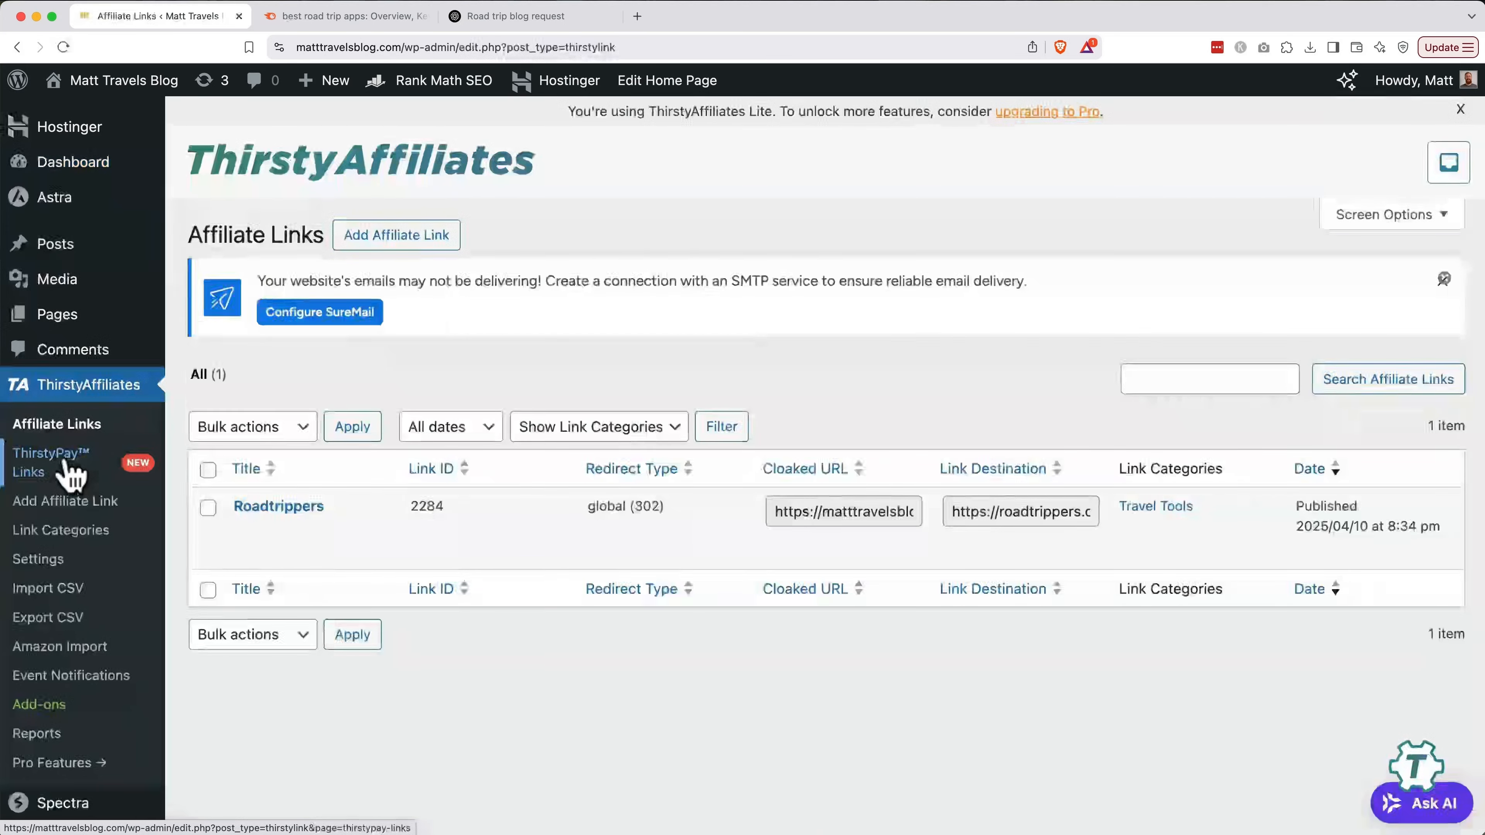
left_click(293, 506)
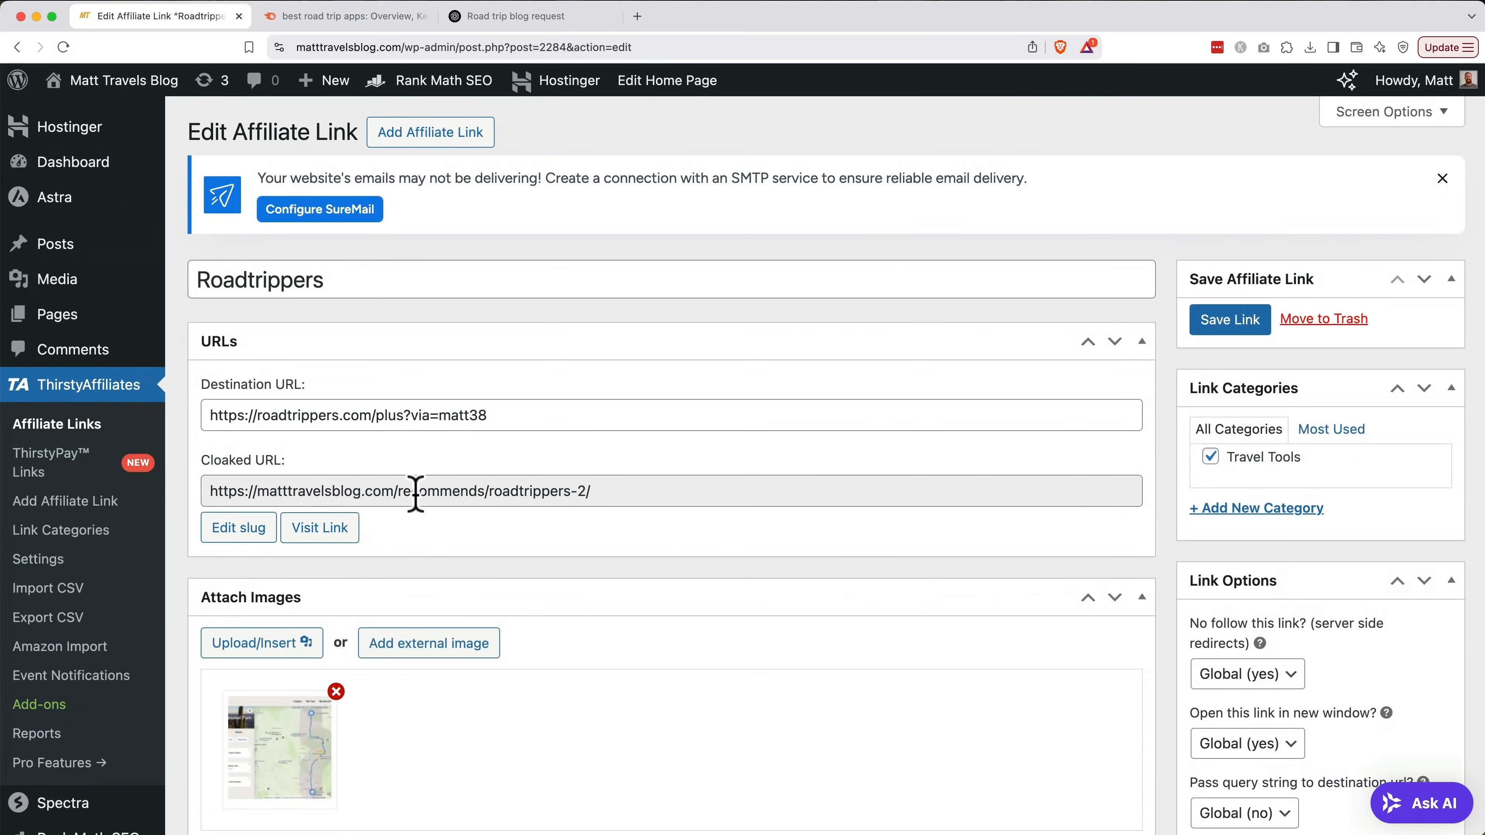
triple_click(415, 492)
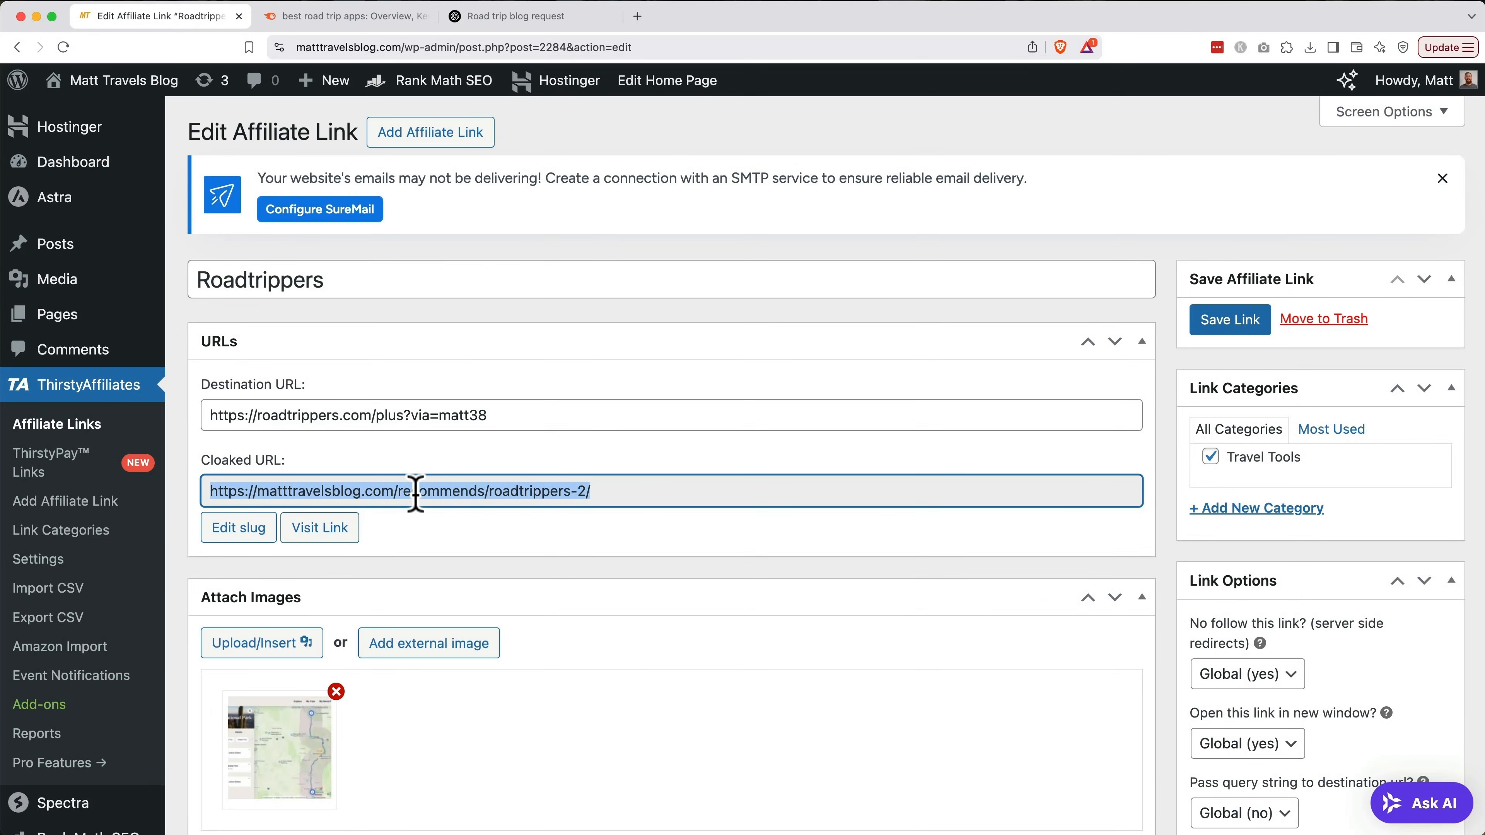
key("super+c")
left_click(96, 248)
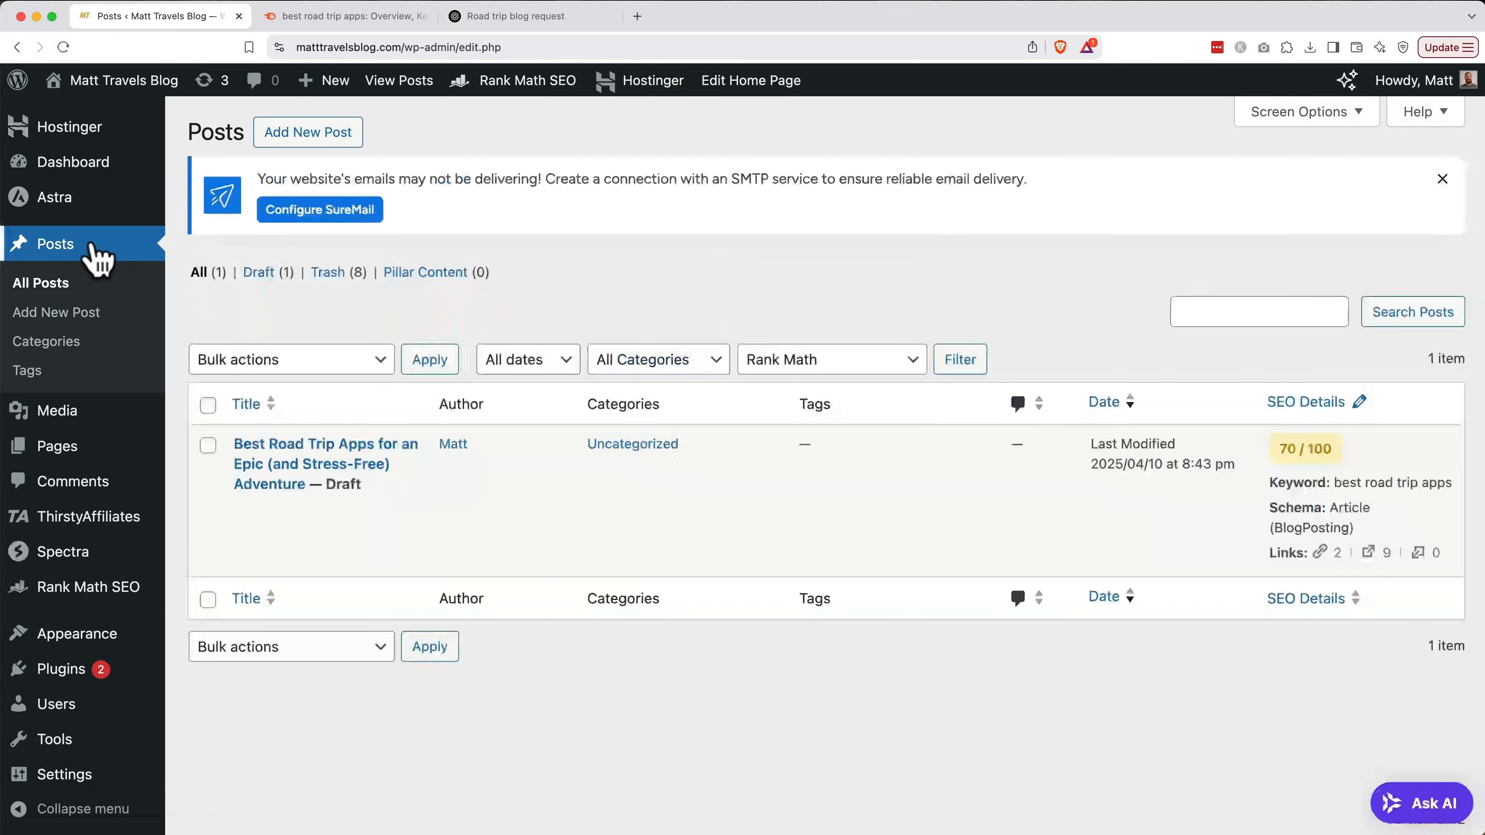
In the draft, link the 'Sign Up For Roadtrippers Now!' button to the pasted cloaked URL
left_click(246, 508)
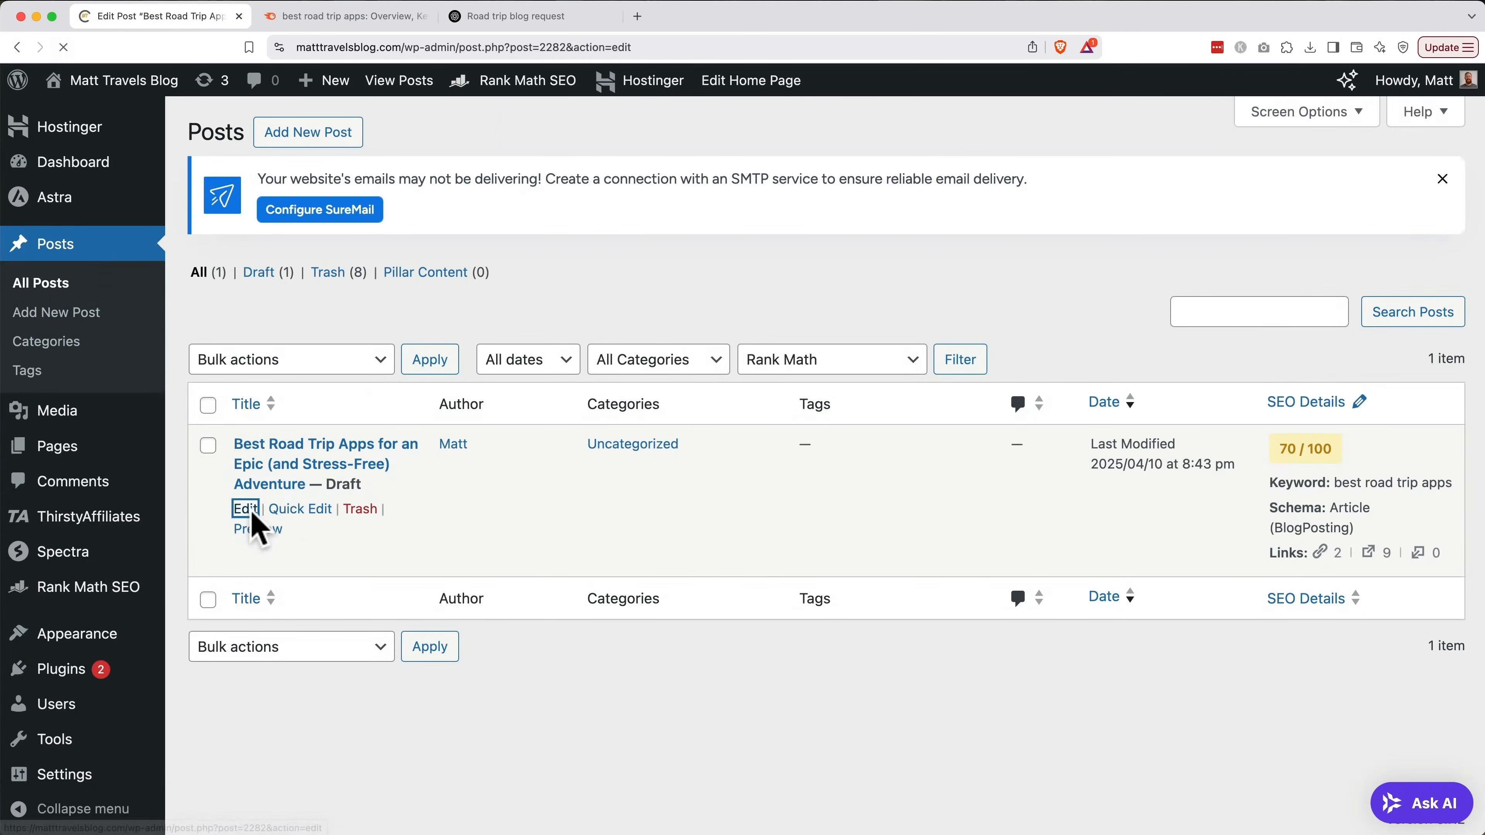
scroll(251, 512, "down", 20)
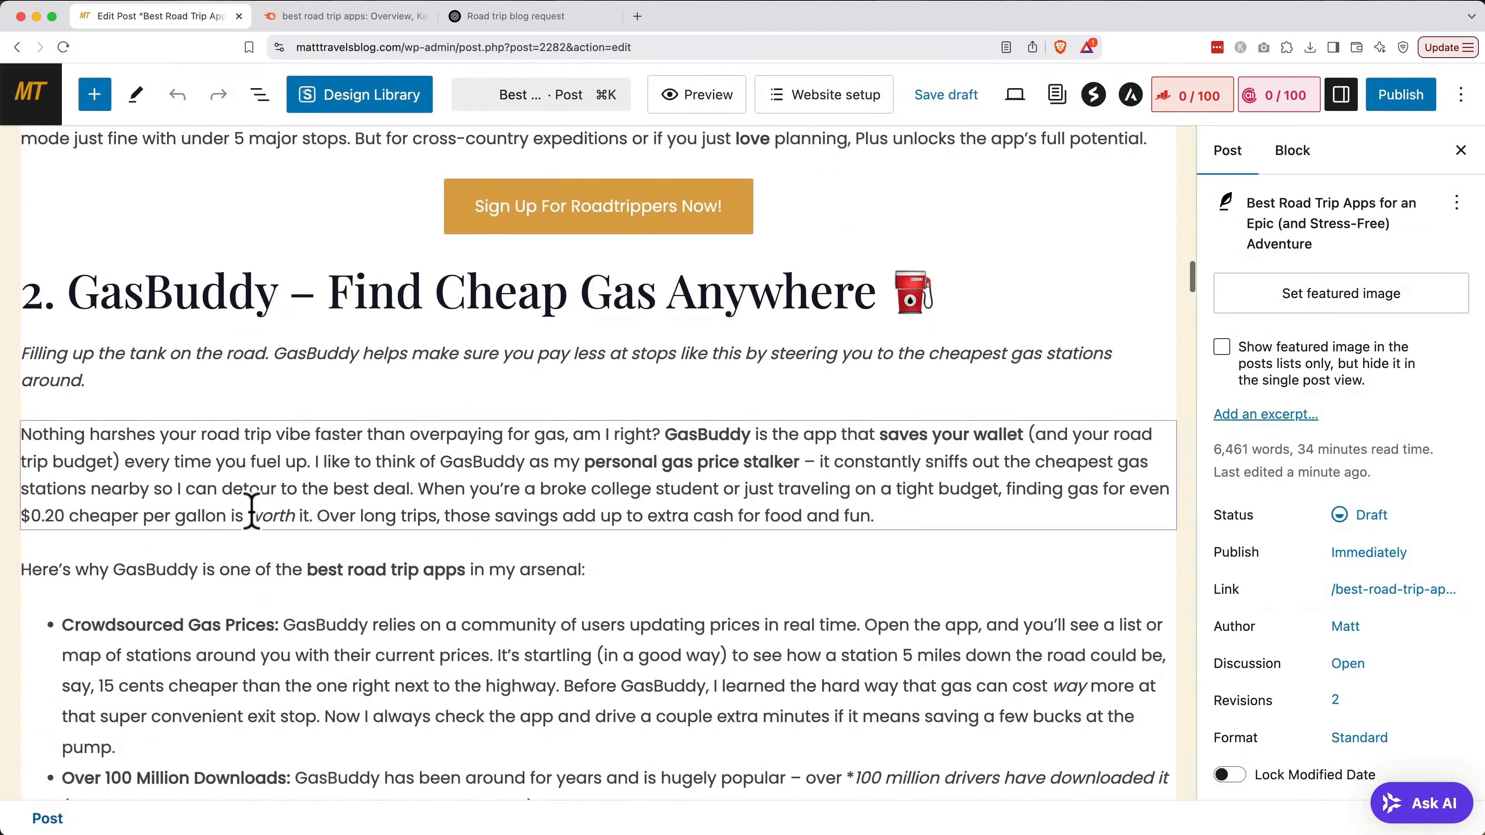
scroll(251, 512, "up", 4)
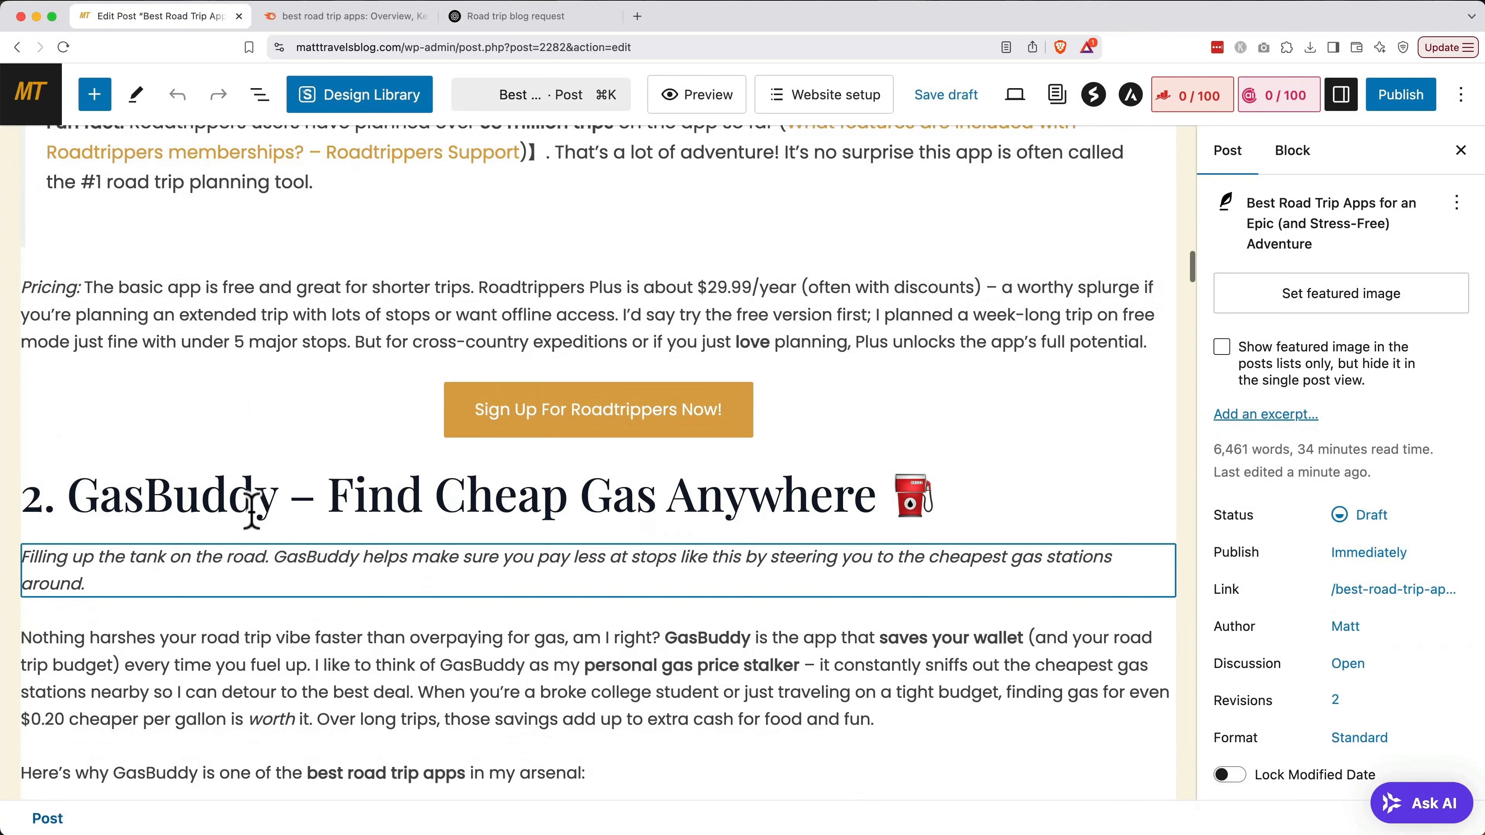
left_click(622, 431)
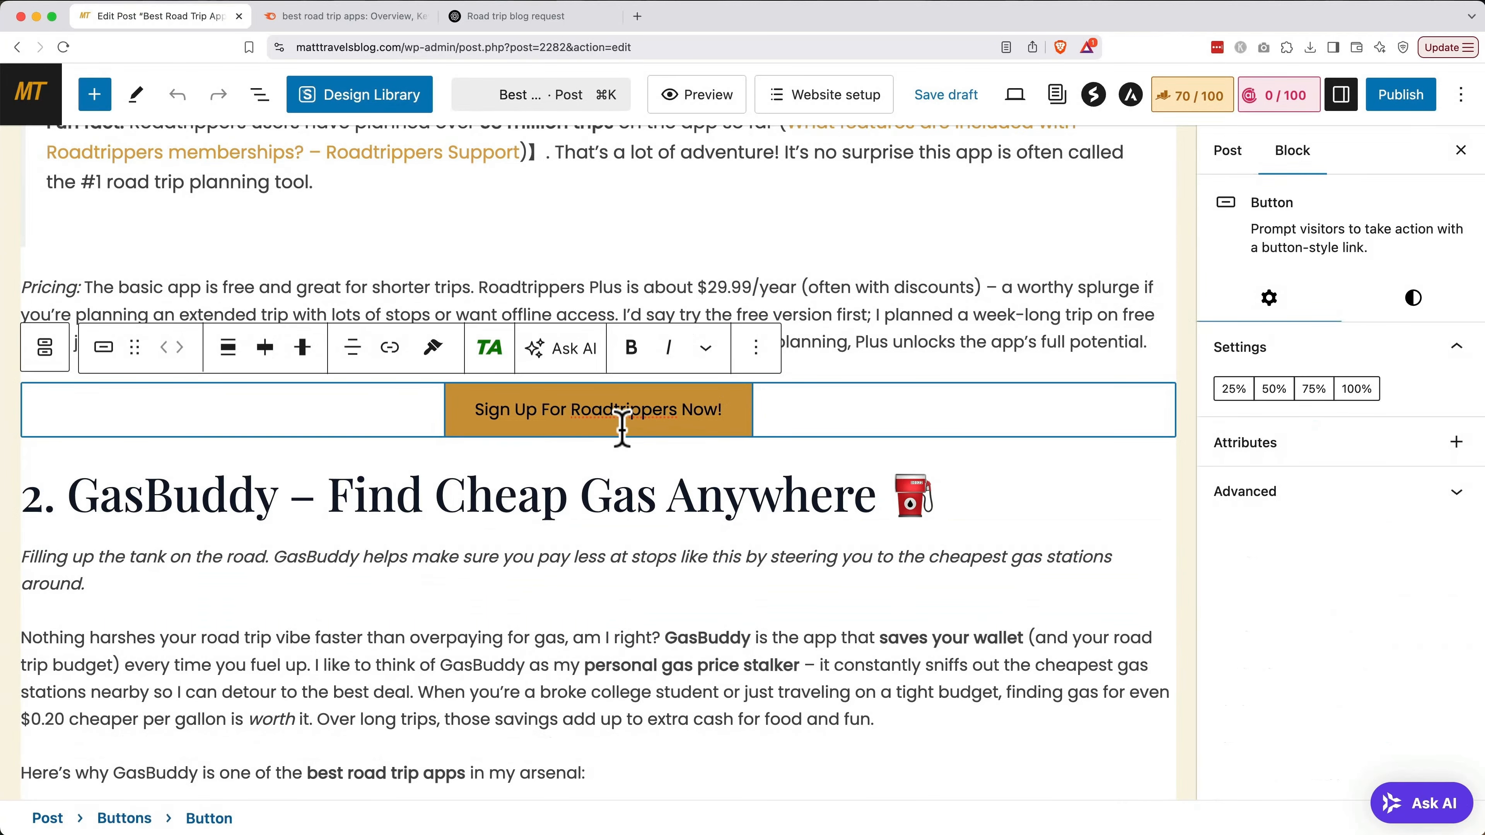
left_click(390, 351)
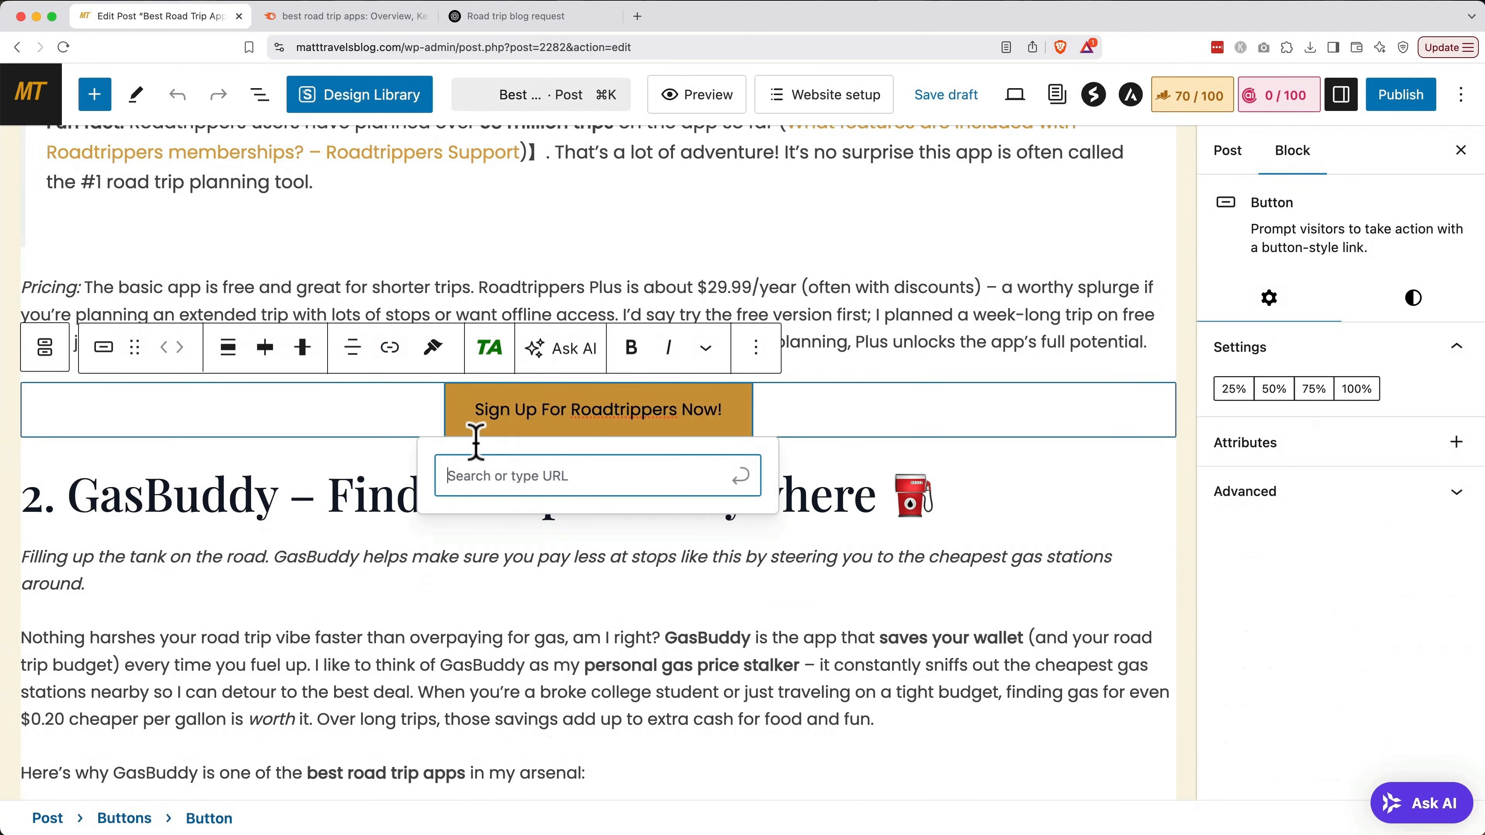
key("super+v")
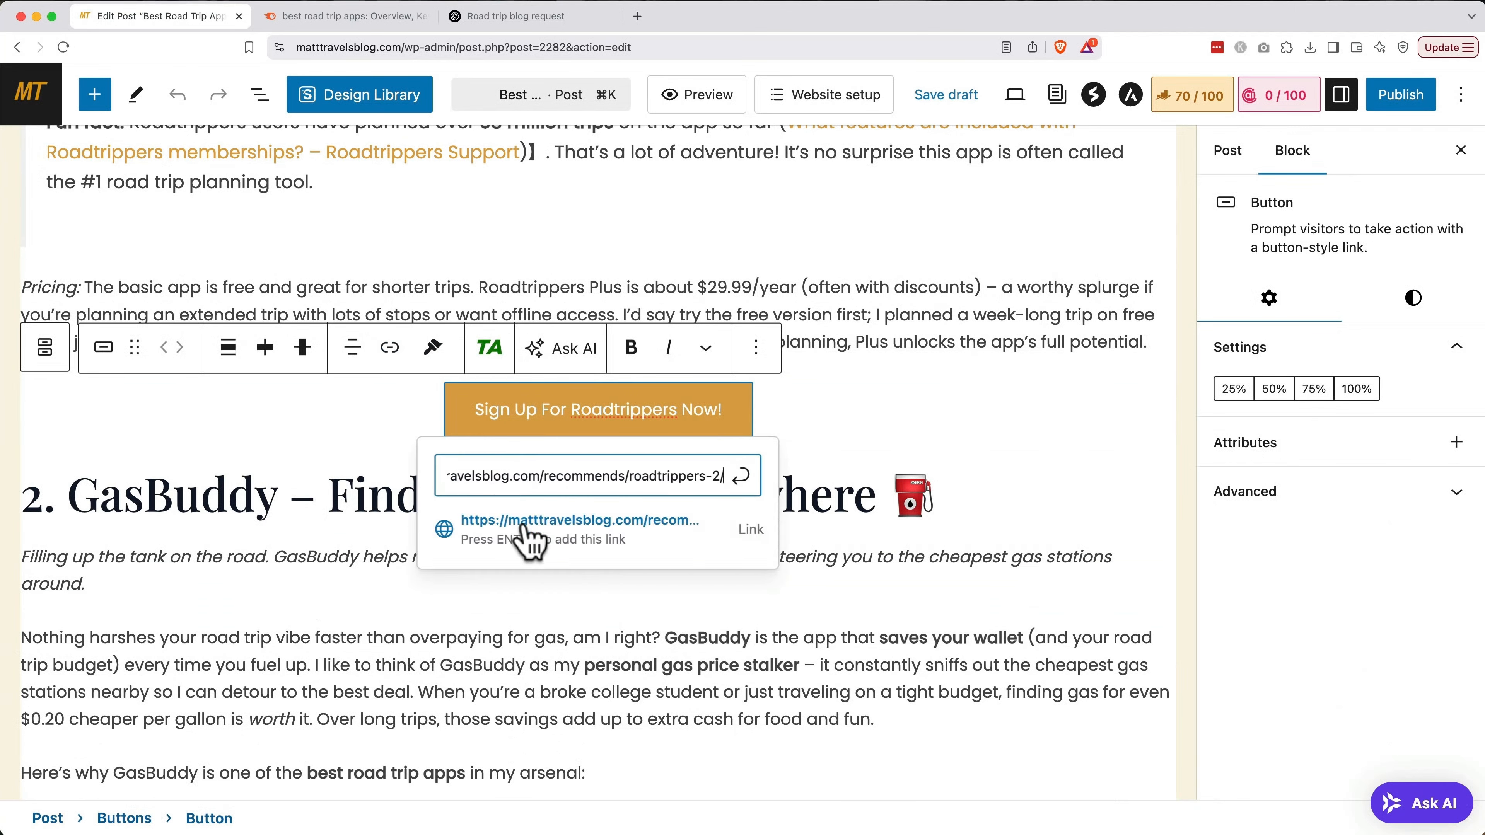
left_click(573, 538)
left_click(527, 536)
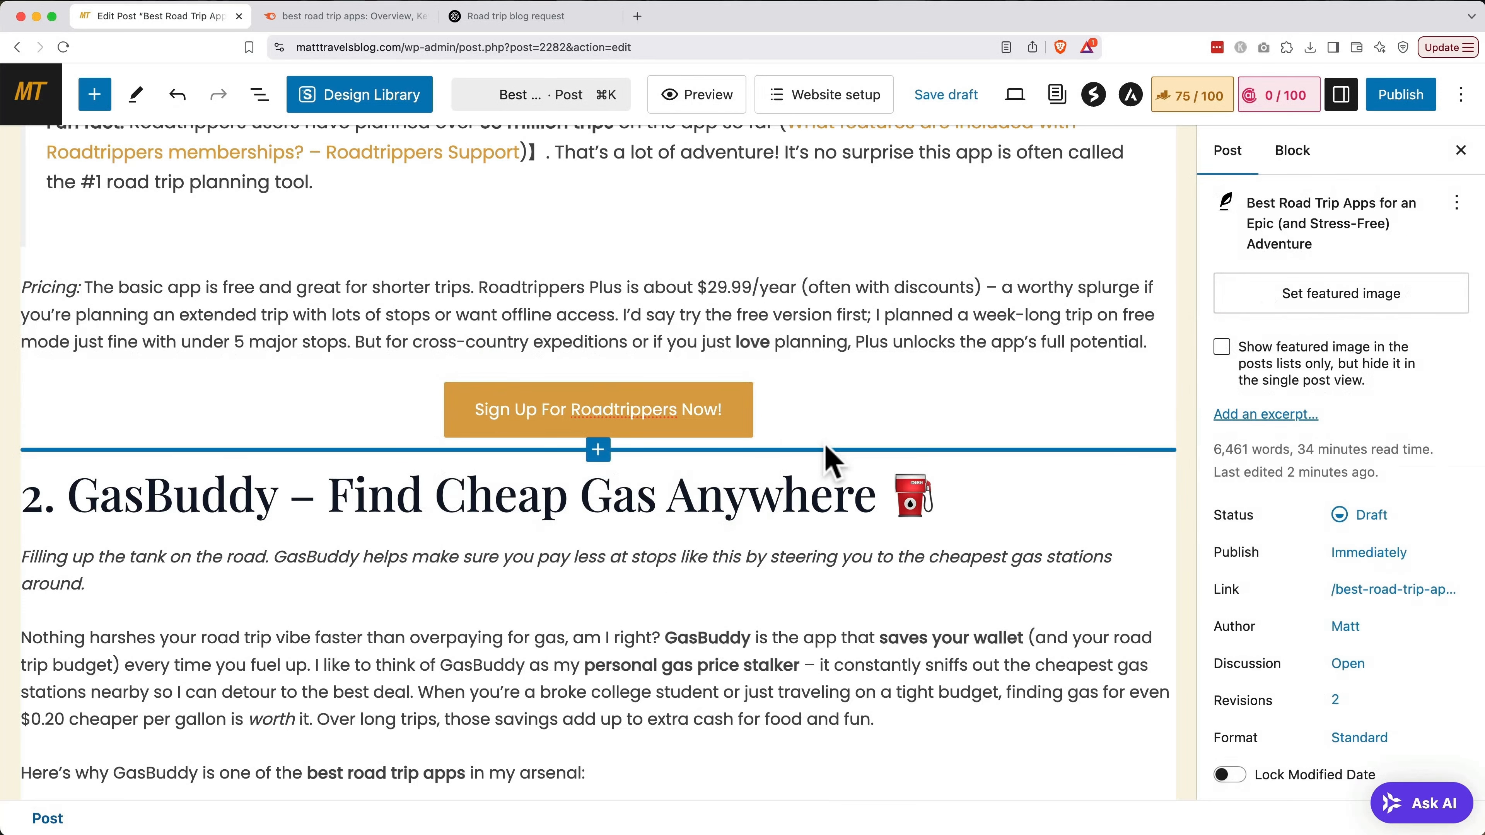
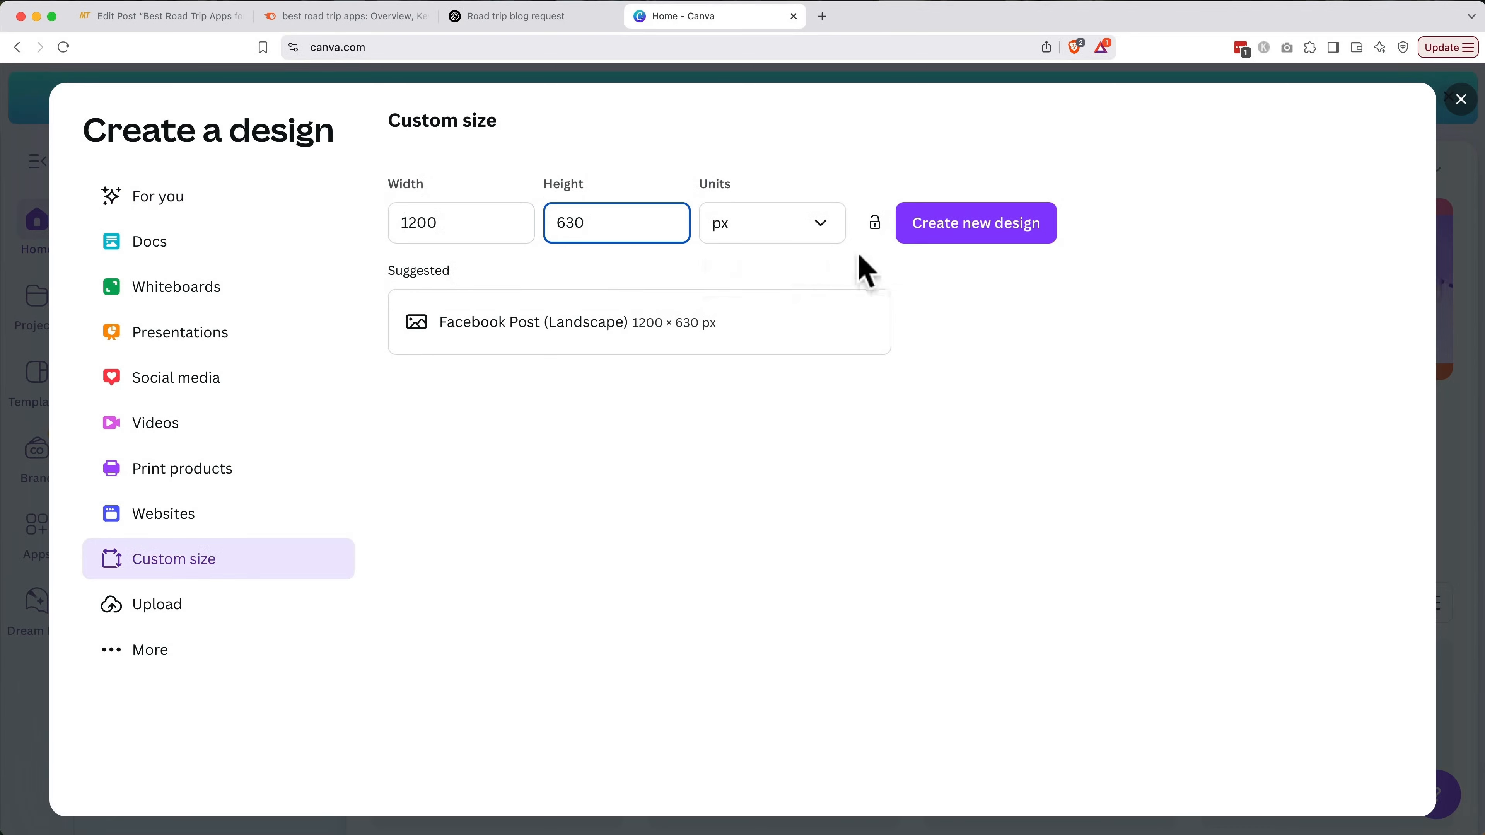
Create a blank 1200 × 630 px Canva design and search Elements for 'road trip'
left_click(950, 231)
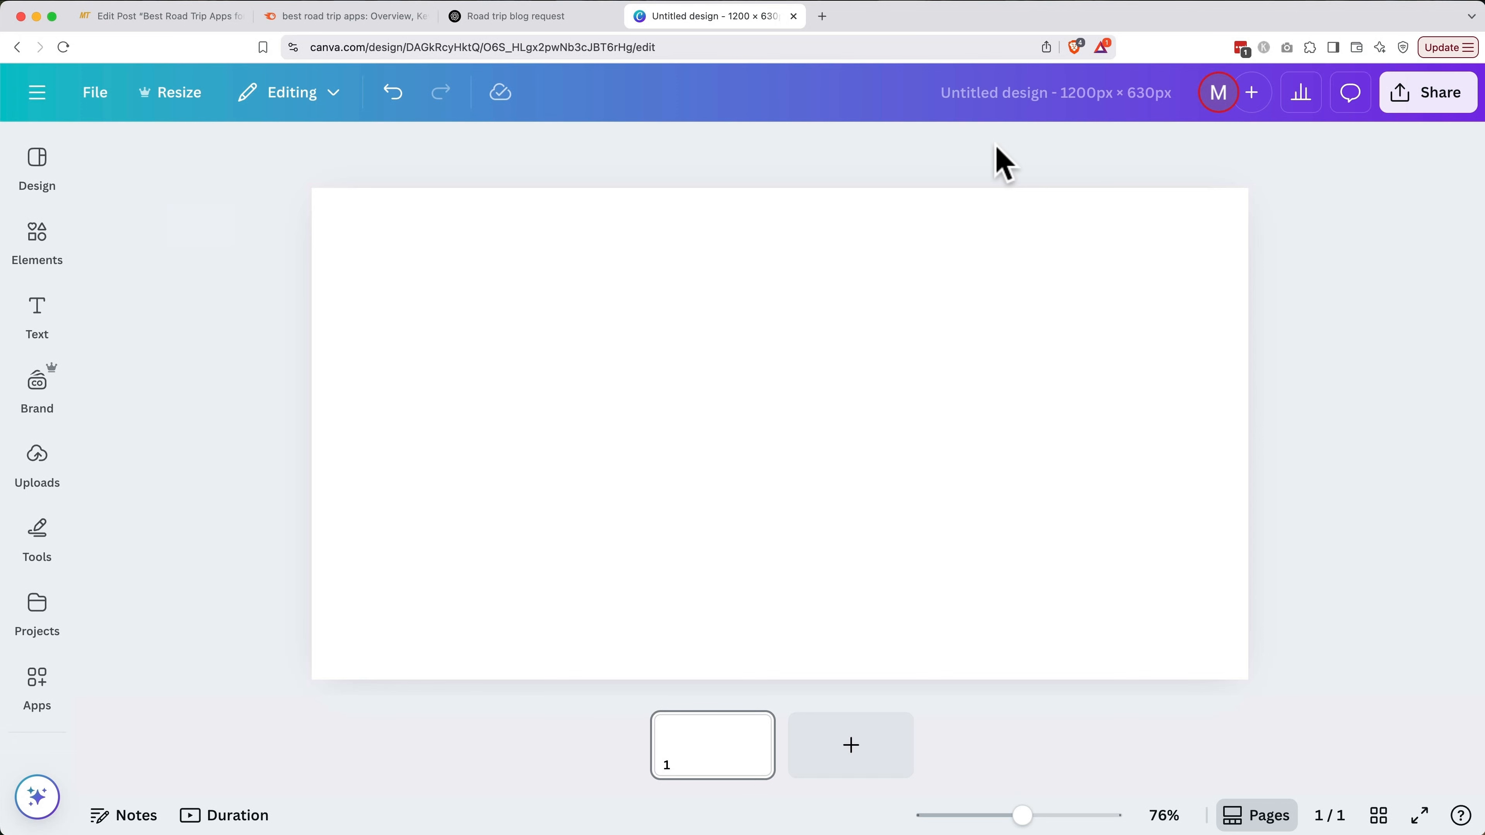
left_click(38, 459)
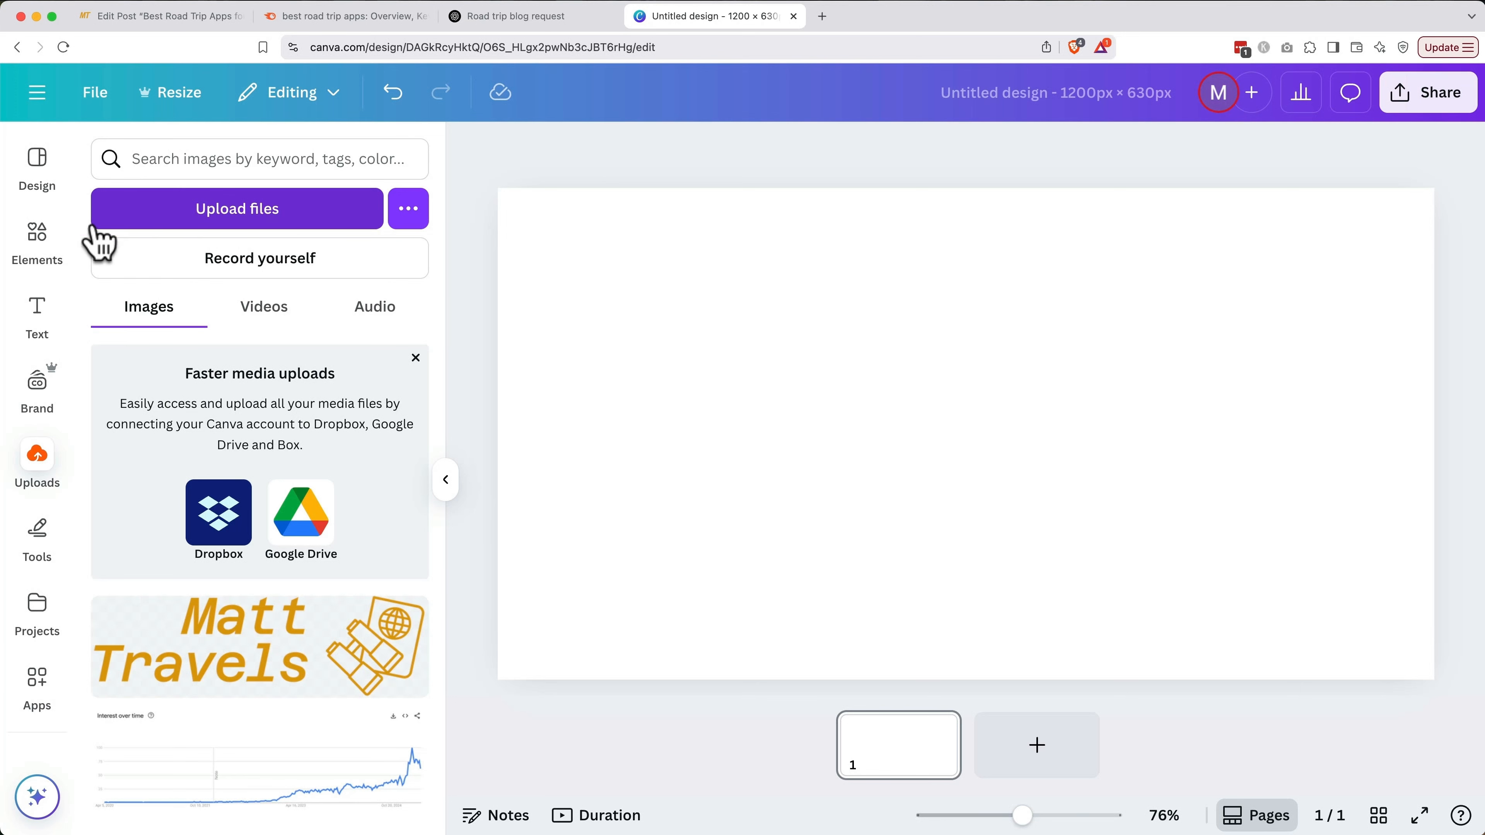
left_click(25, 247)
left_click(248, 171)
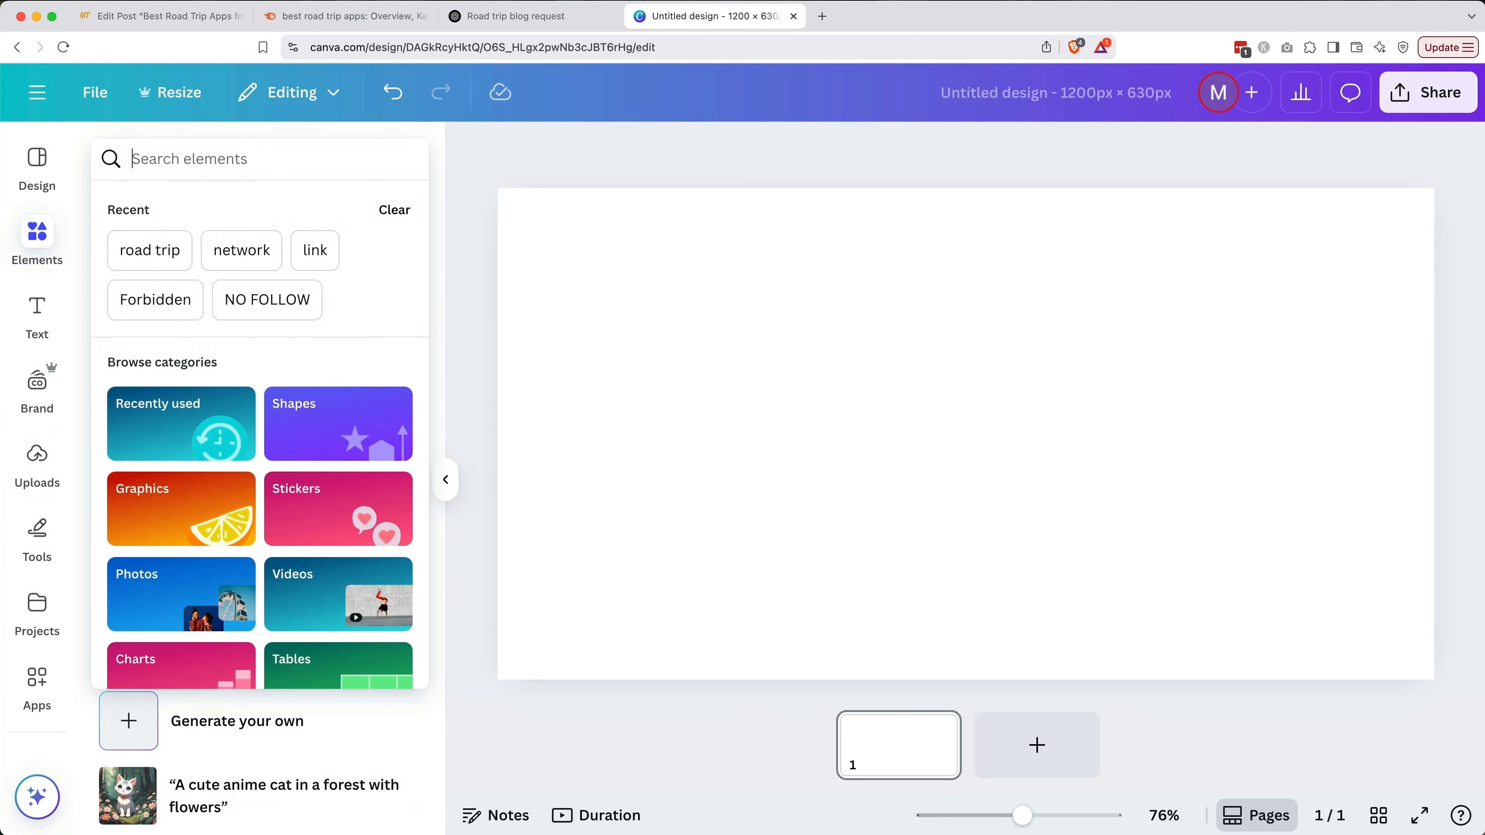
type("road trip")
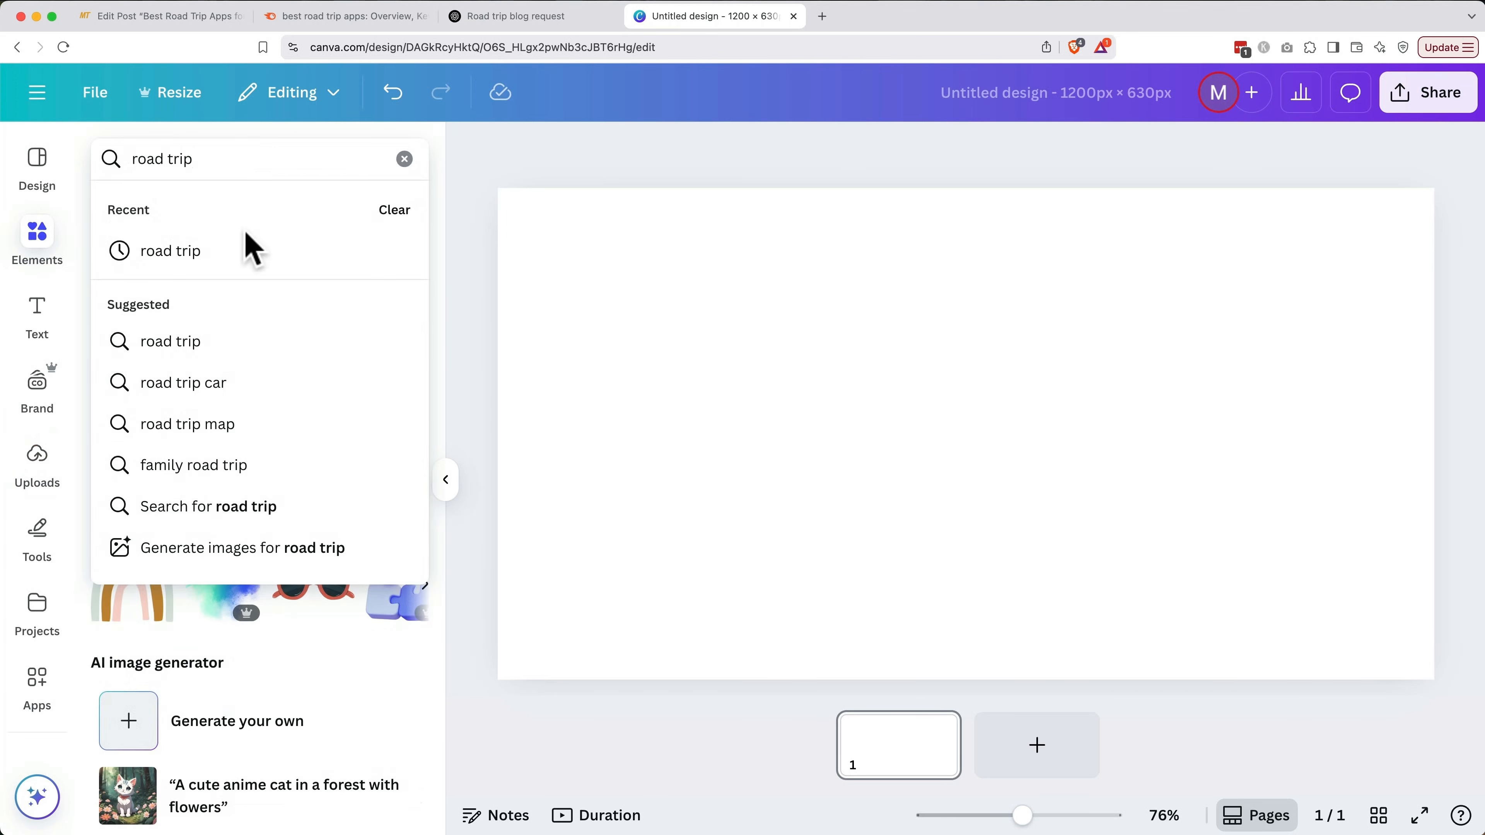
left_click(242, 341)
Place the van-on-a-mountain-road photo and enlarge it to cover the whole canvas
scroll(220, 520, "right", 10)
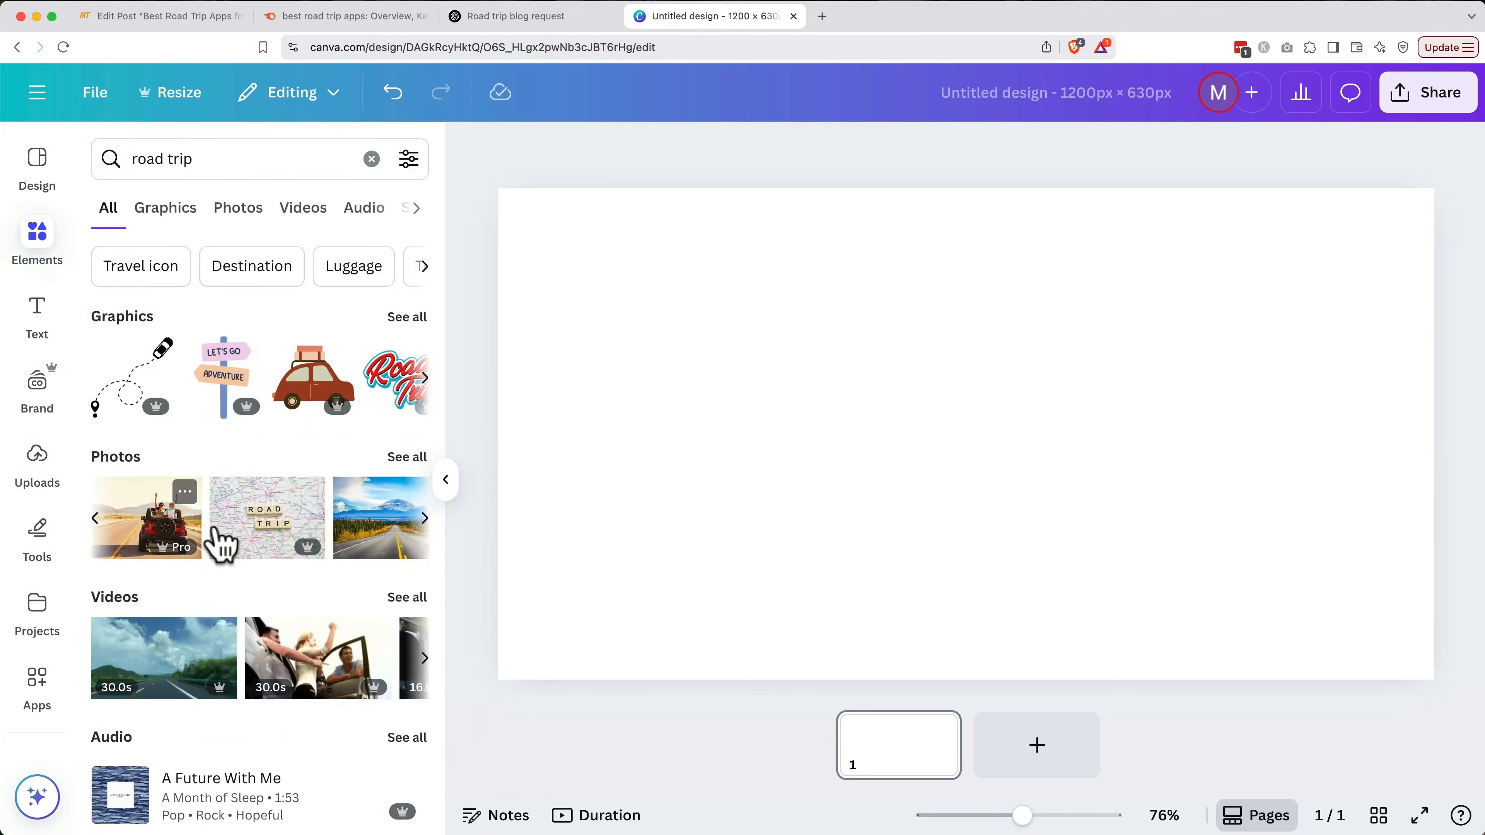
scroll(217, 535, "right", 2)
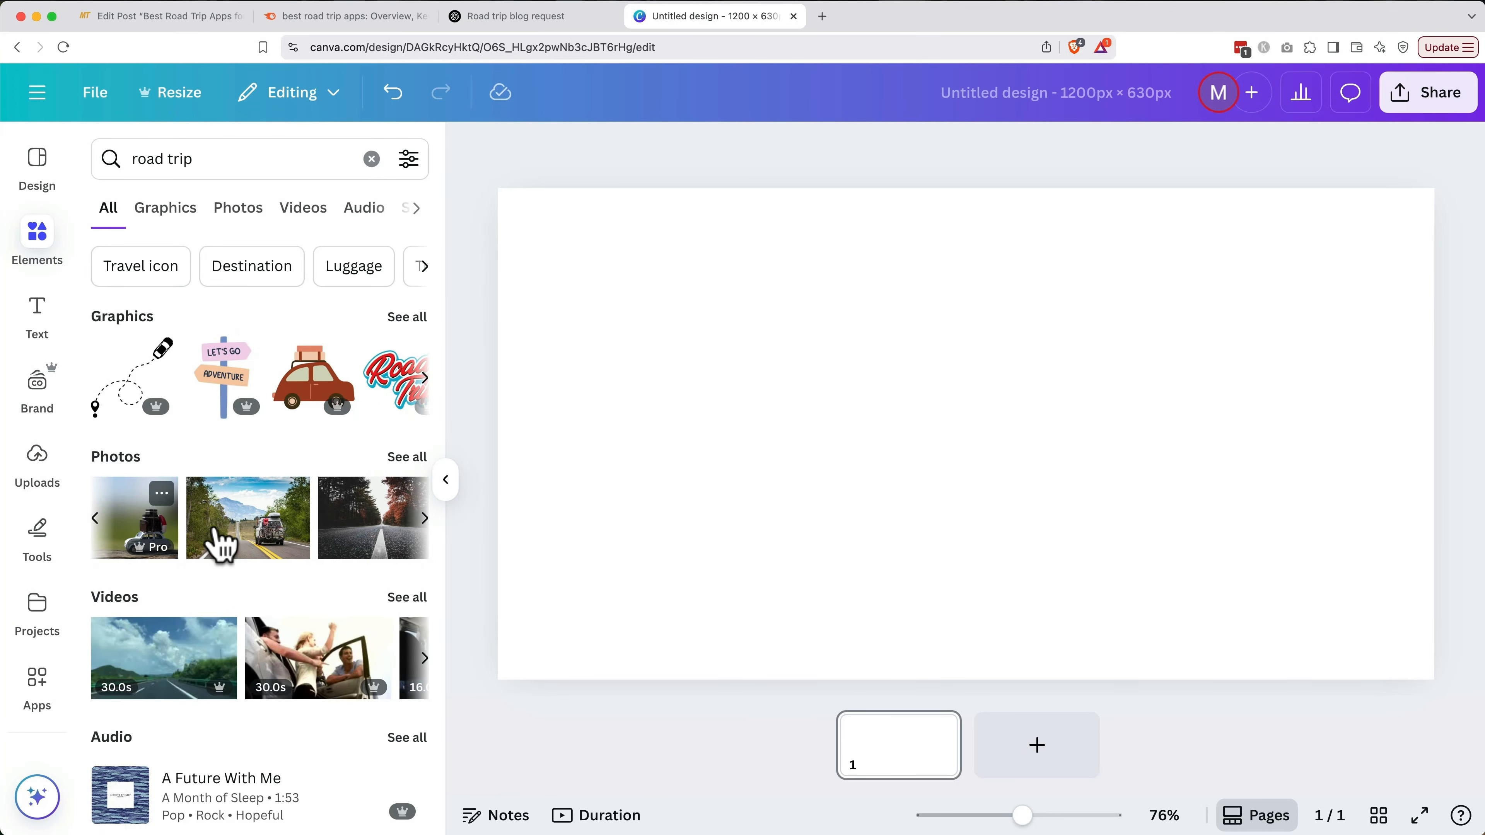
left_click_drag(220, 544, 749, 382)
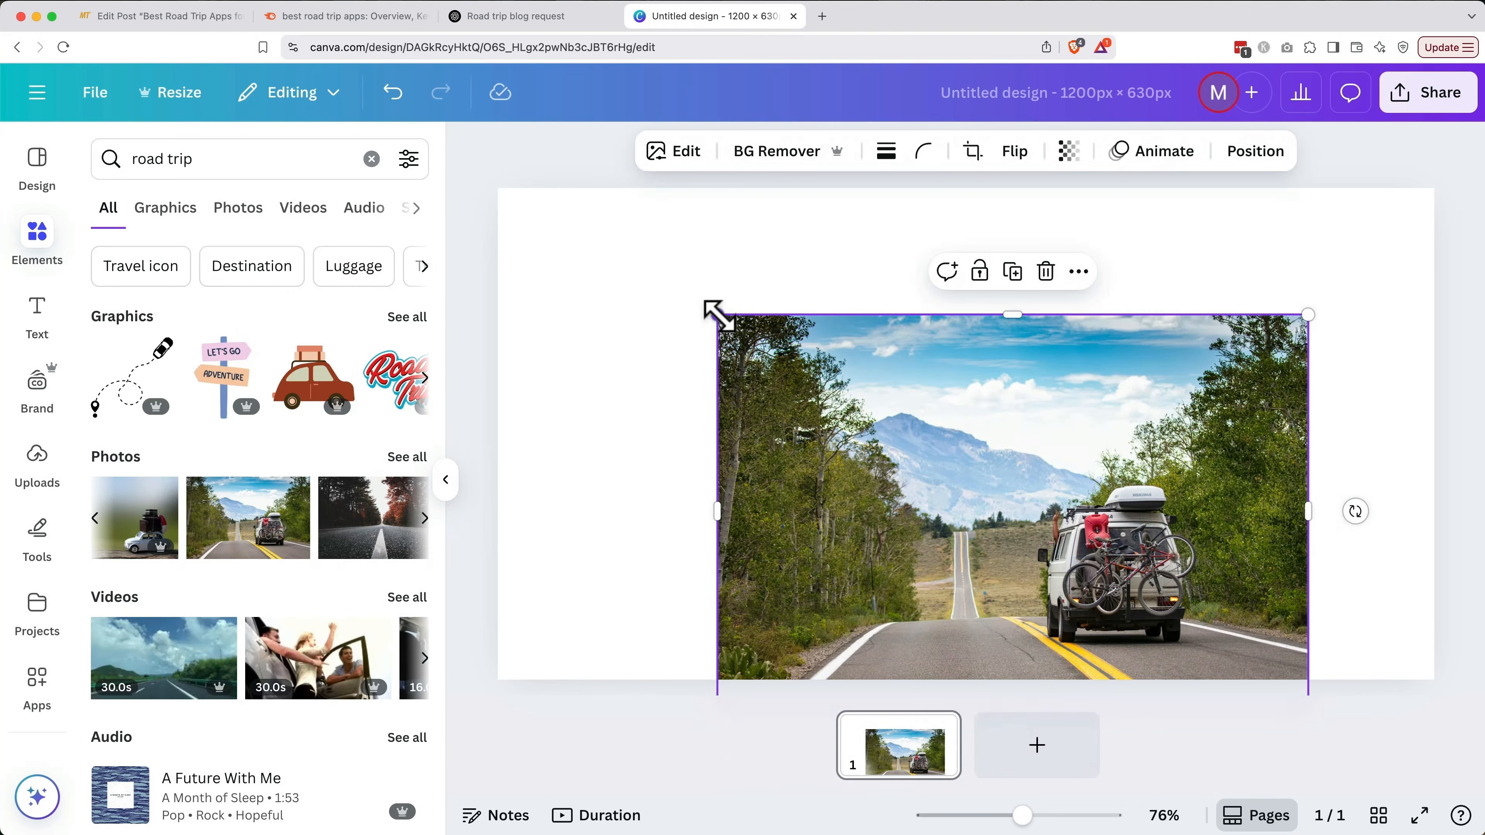
left_click_drag(714, 316, 478, 199)
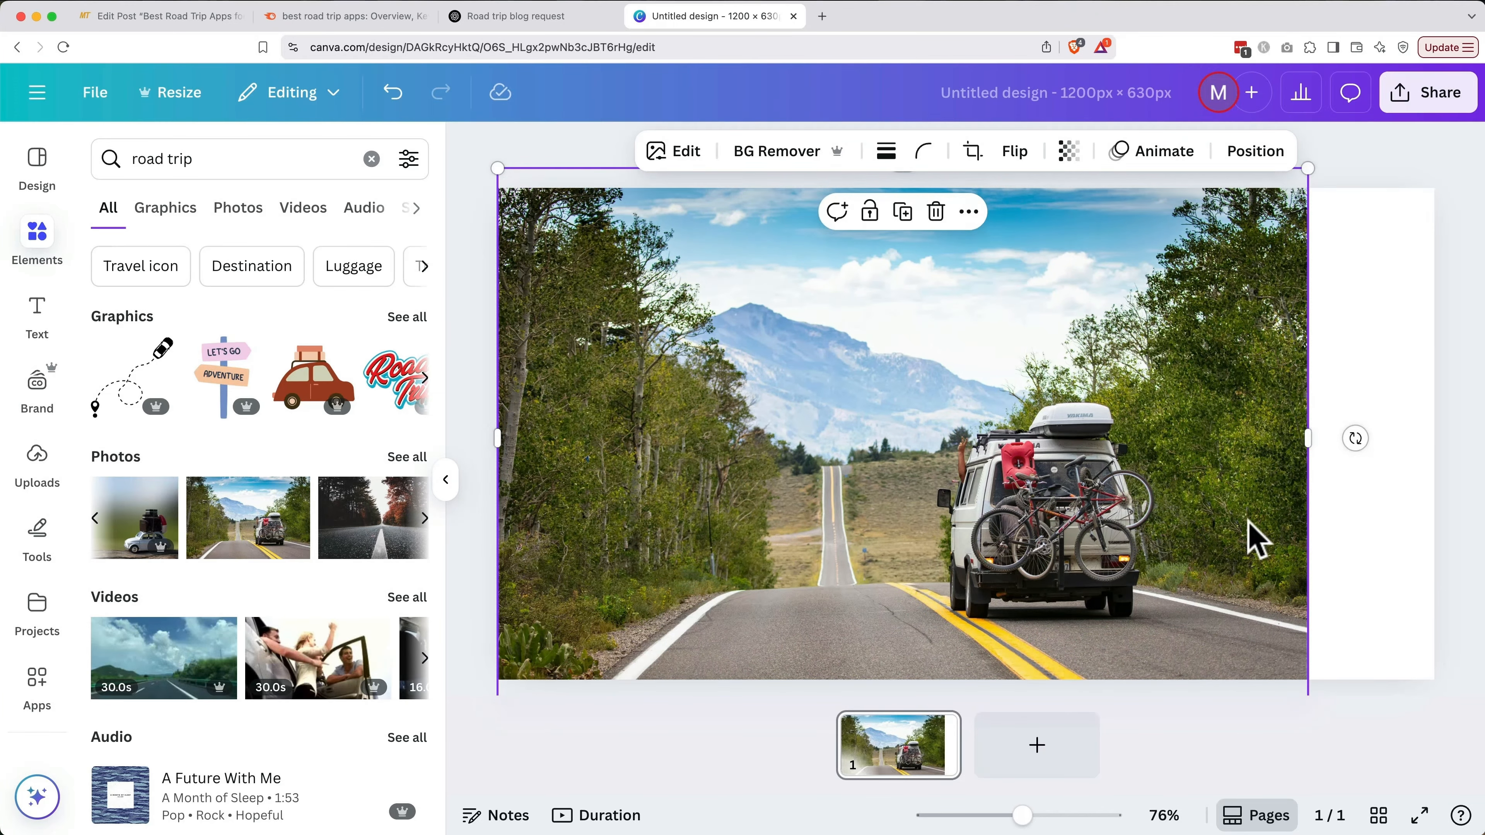
left_click_drag(1309, 170, 1439, 103)
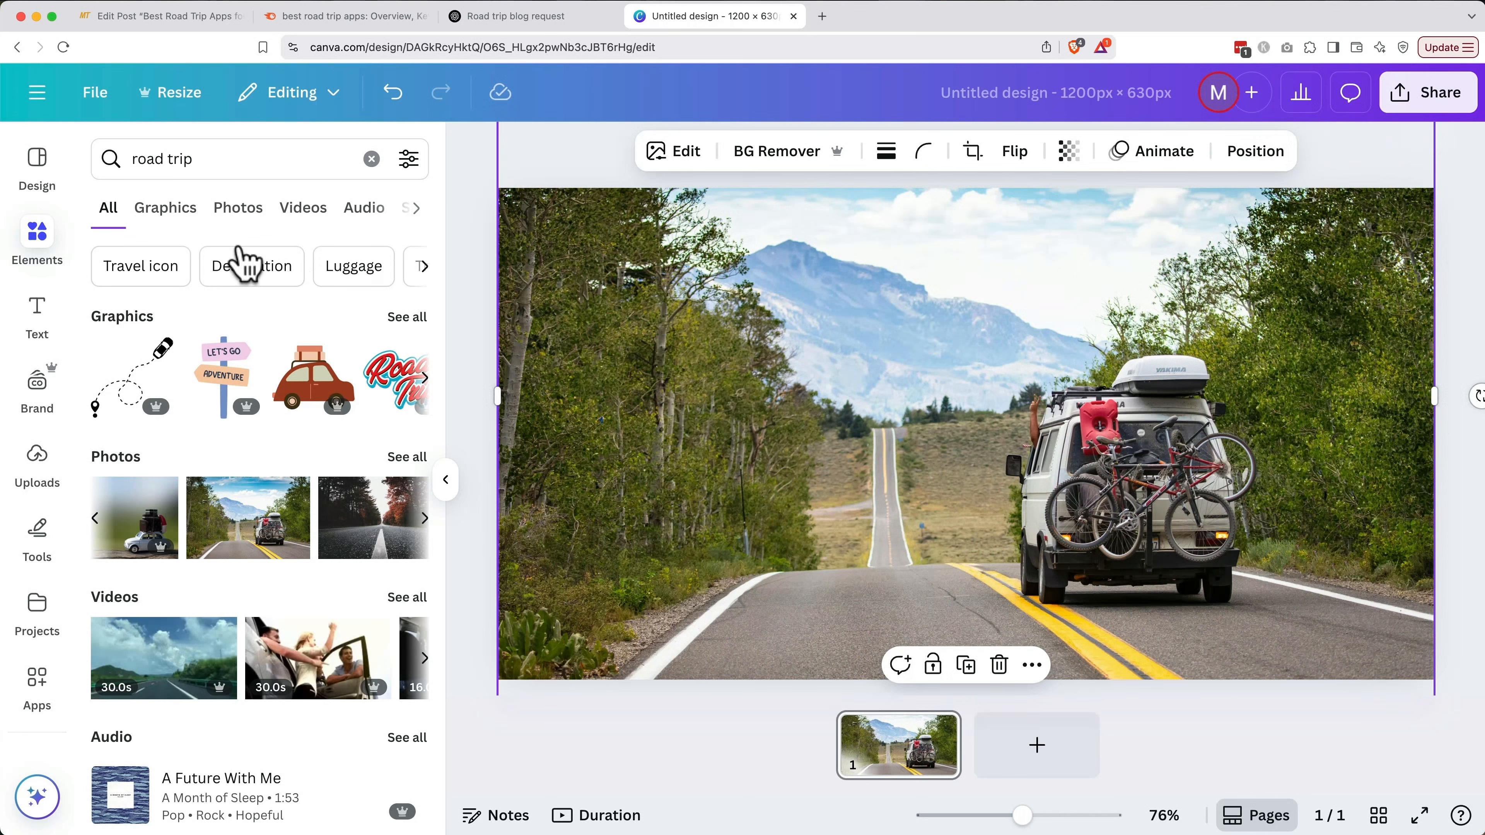
Add a font combination reading 'Best Road Trip Apps' over 'FOR AN EPIC ADVENTURE'
left_click(46, 327)
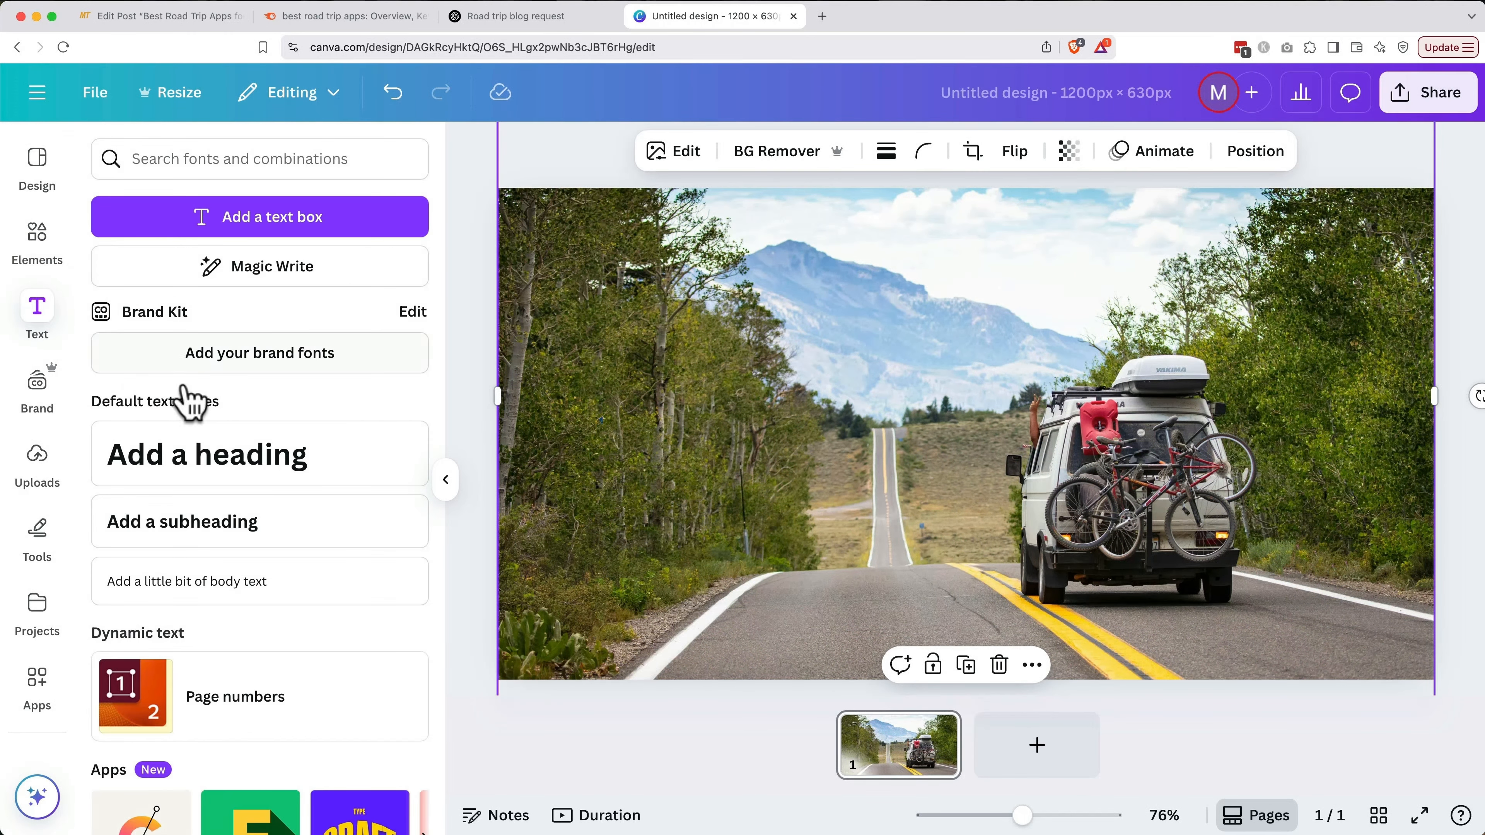
scroll(285, 503, "down", 8)
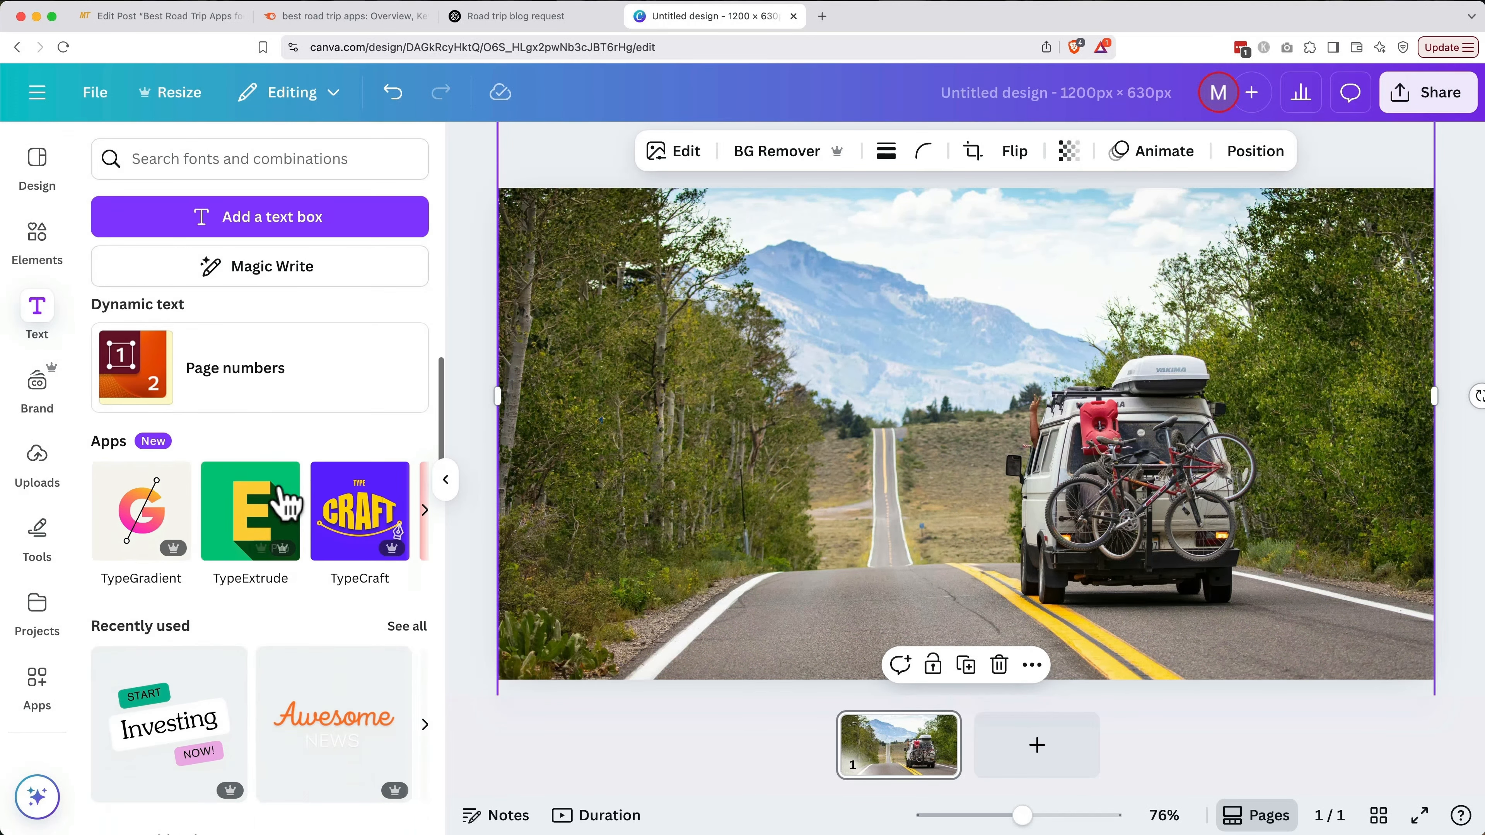
scroll(284, 503, "down", 5)
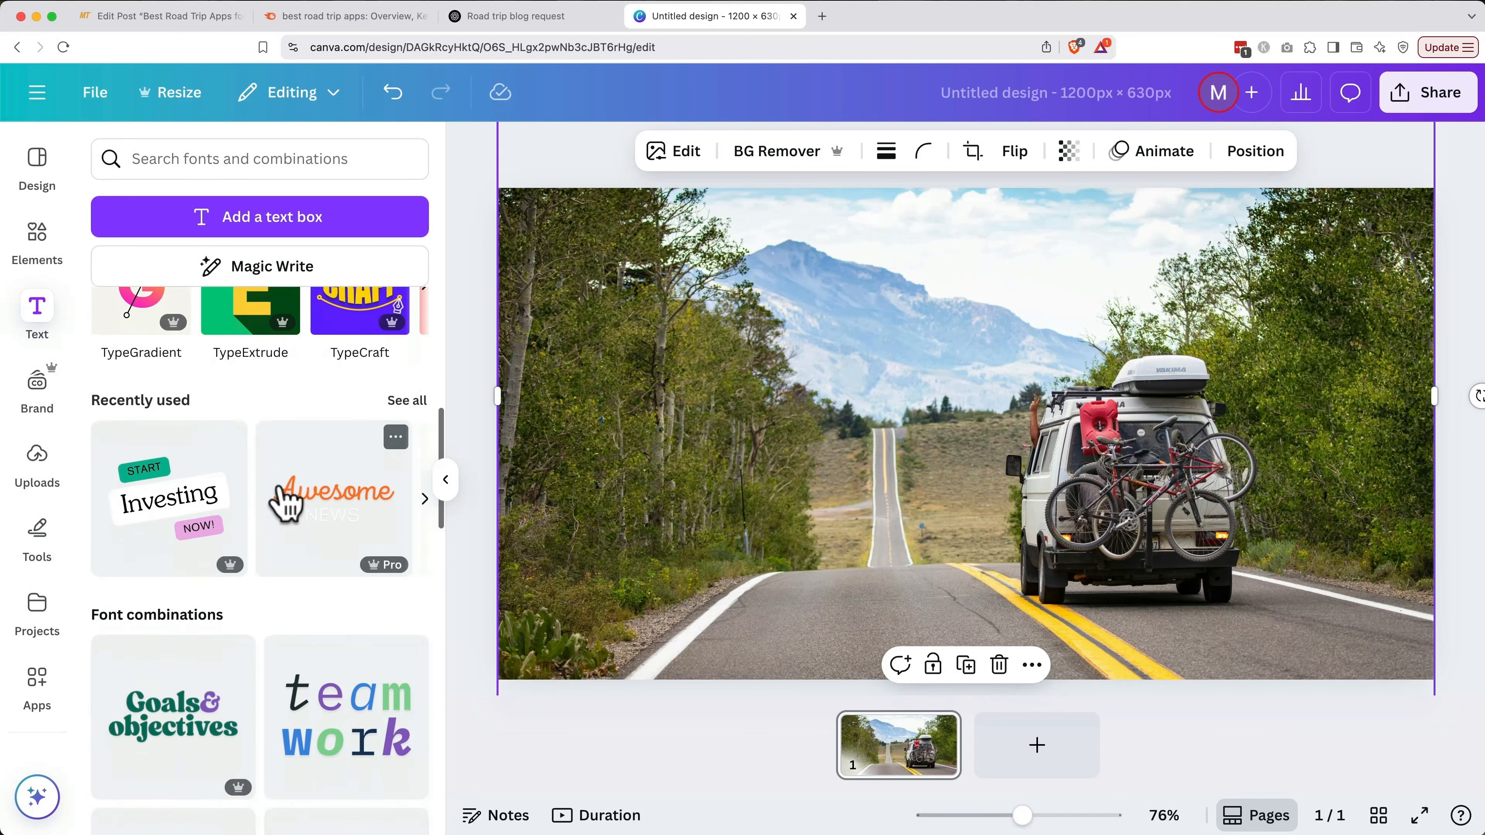
scroll(287, 500, "down", 8)
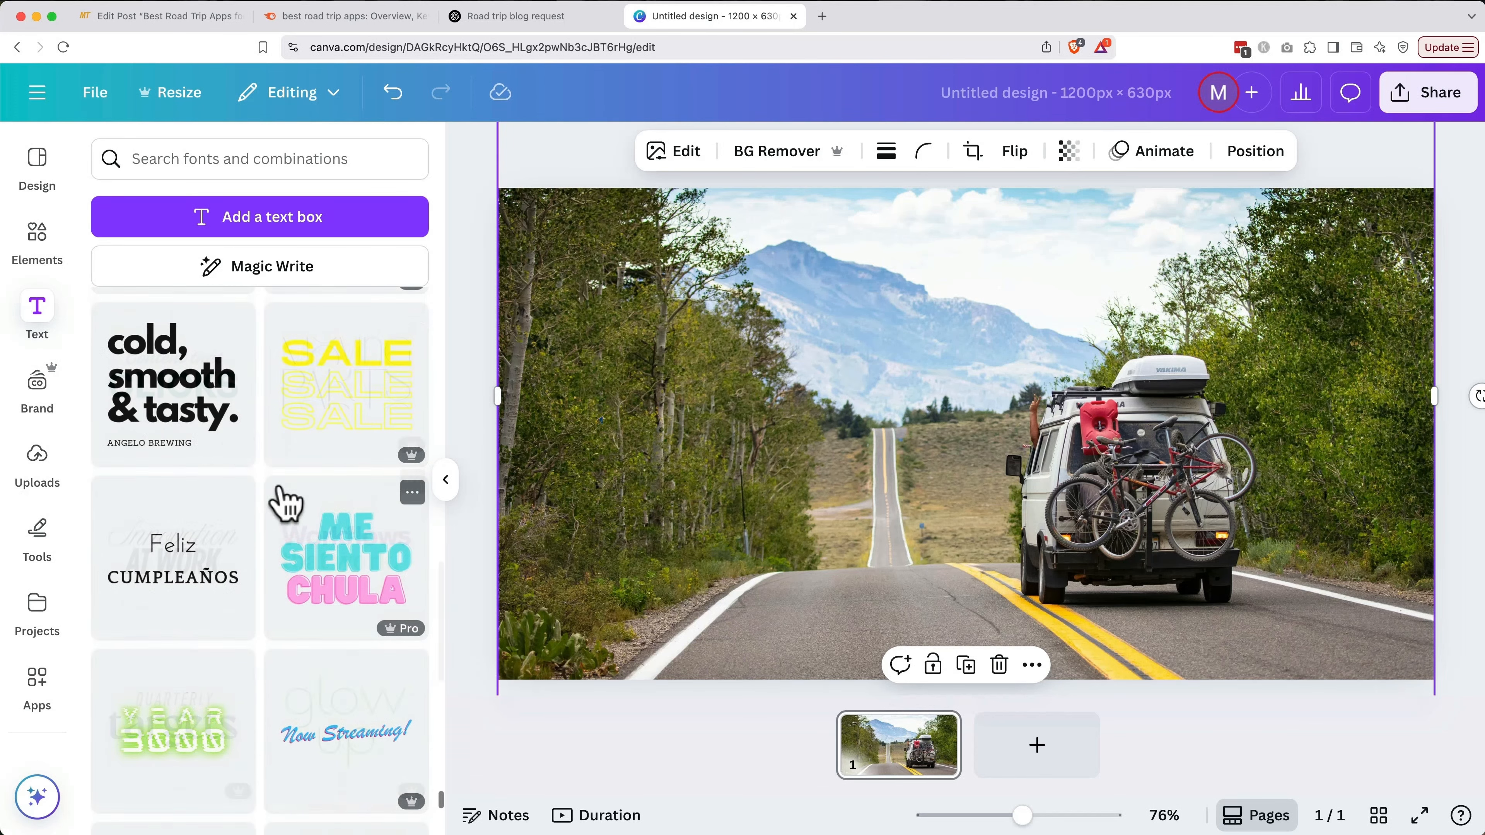
left_click(198, 409)
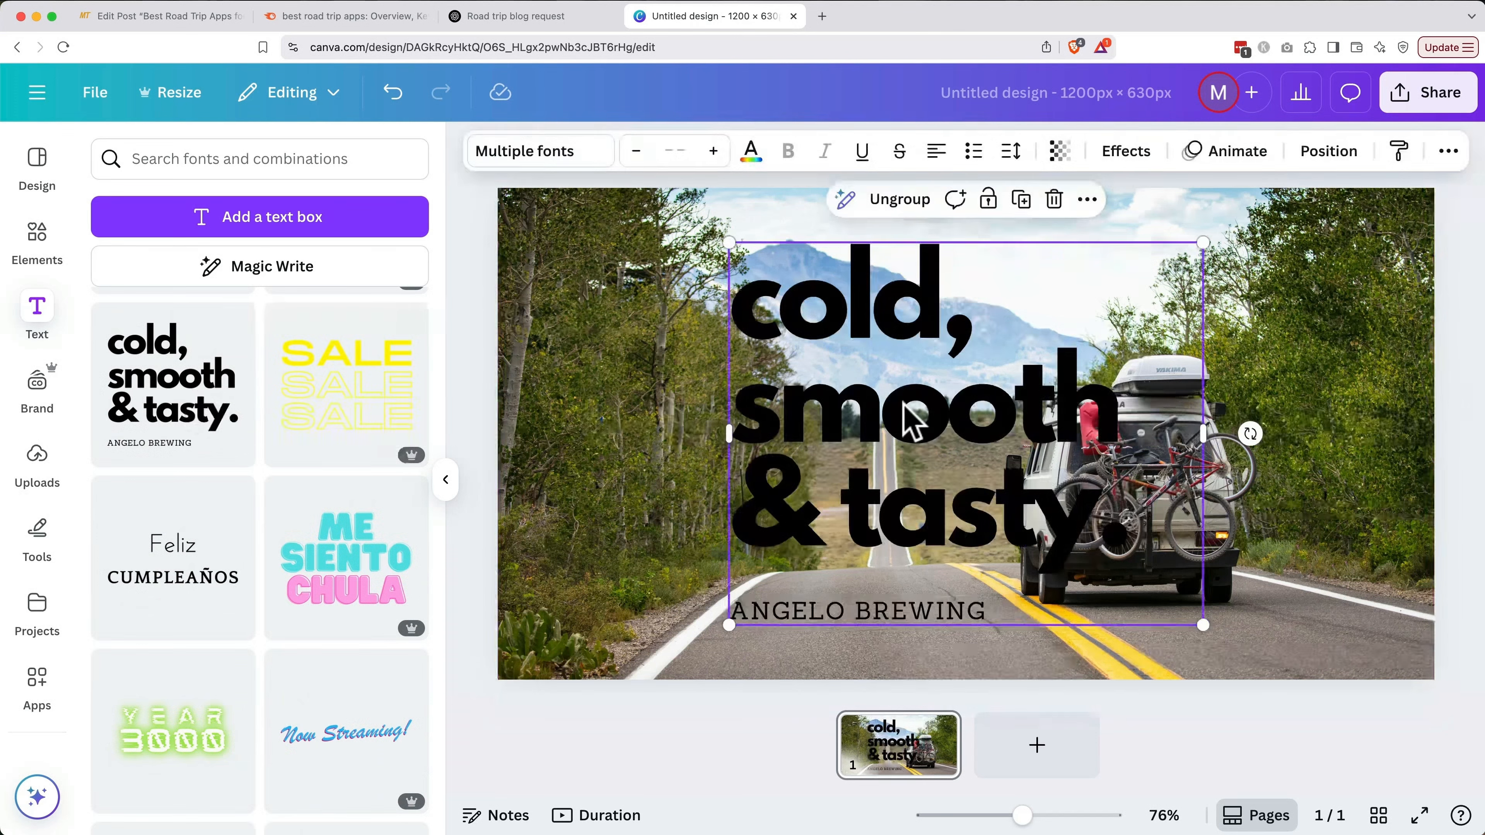
double_click(929, 445)
type("Best Road Trip Apps")
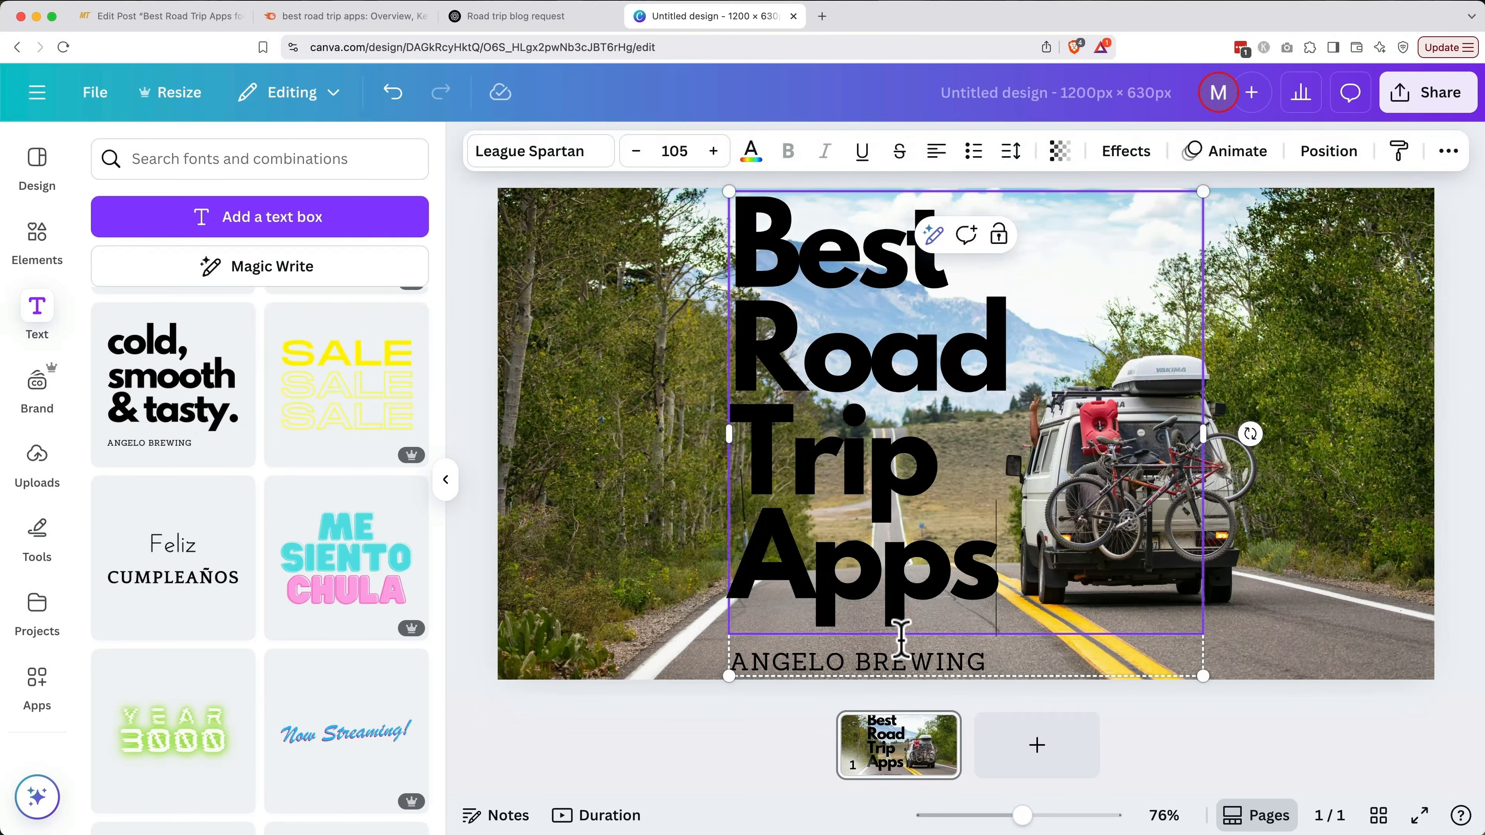
double_click(900, 661)
type("FOR AN EPIC ADVENTURE")
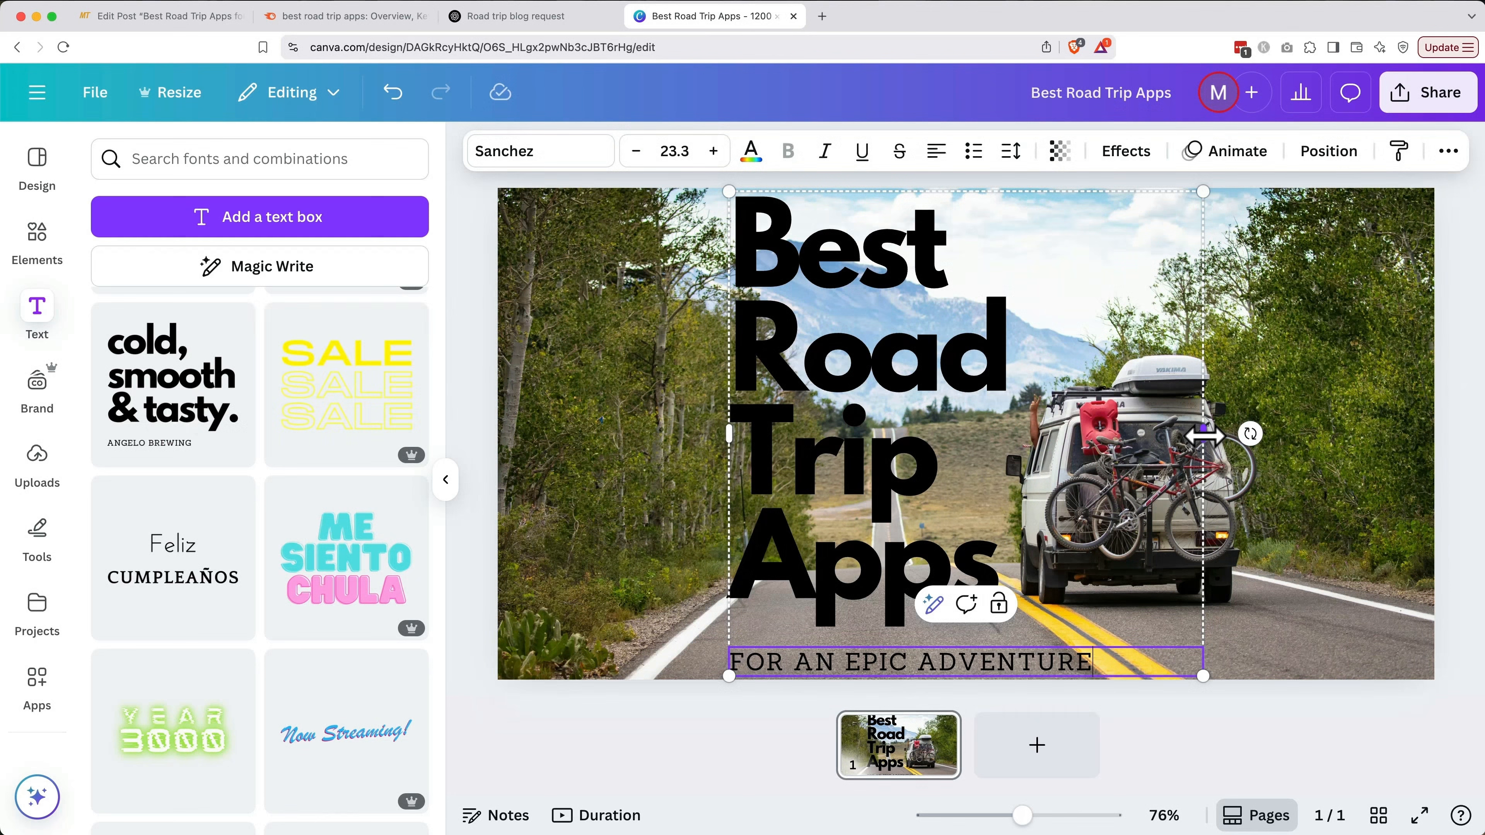
Wrap the title onto two lines, shrink and reposition the text, and make both lines white
left_click_drag(1204, 436, 995, 438)
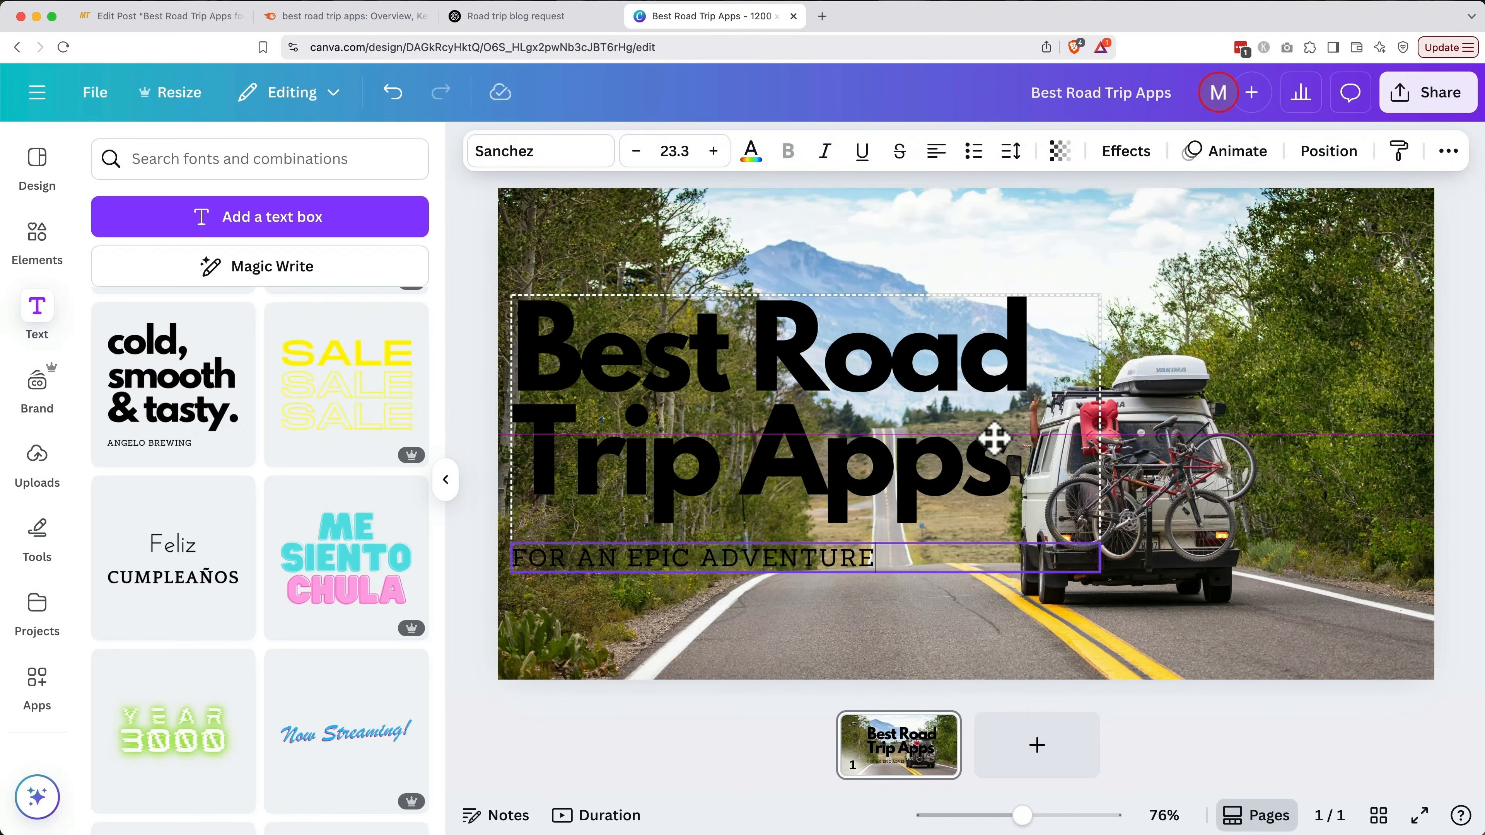
left_click_drag(1105, 304, 1069, 320)
double_click(978, 391)
left_click(751, 150)
left_click(232, 307)
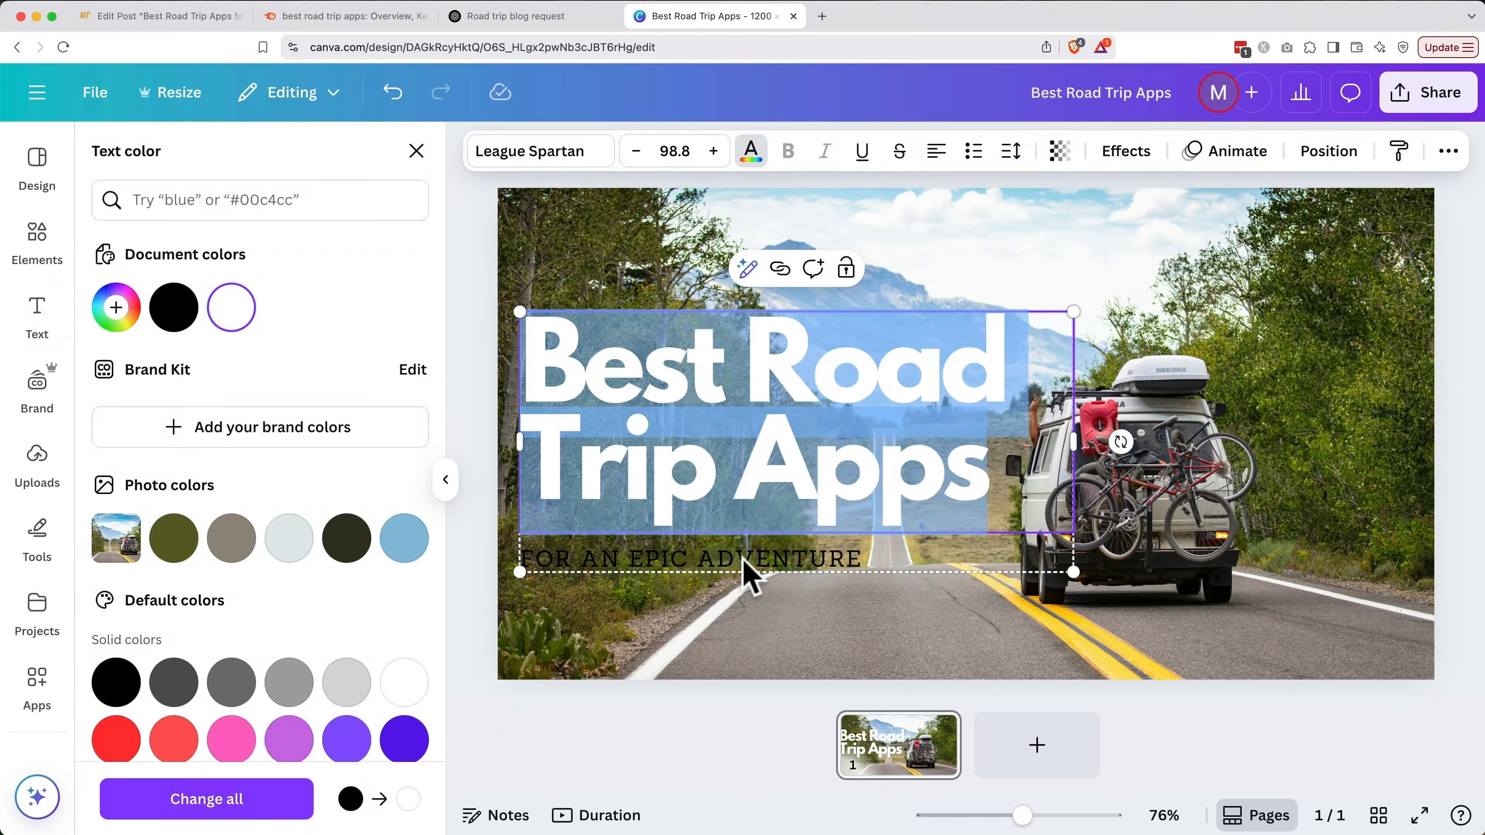
double_click(749, 562)
left_click(234, 311)
Apply the Lift effect to the heading at intensity 76 and to the subheading
left_click(752, 641)
double_click(776, 457)
left_click(1122, 158)
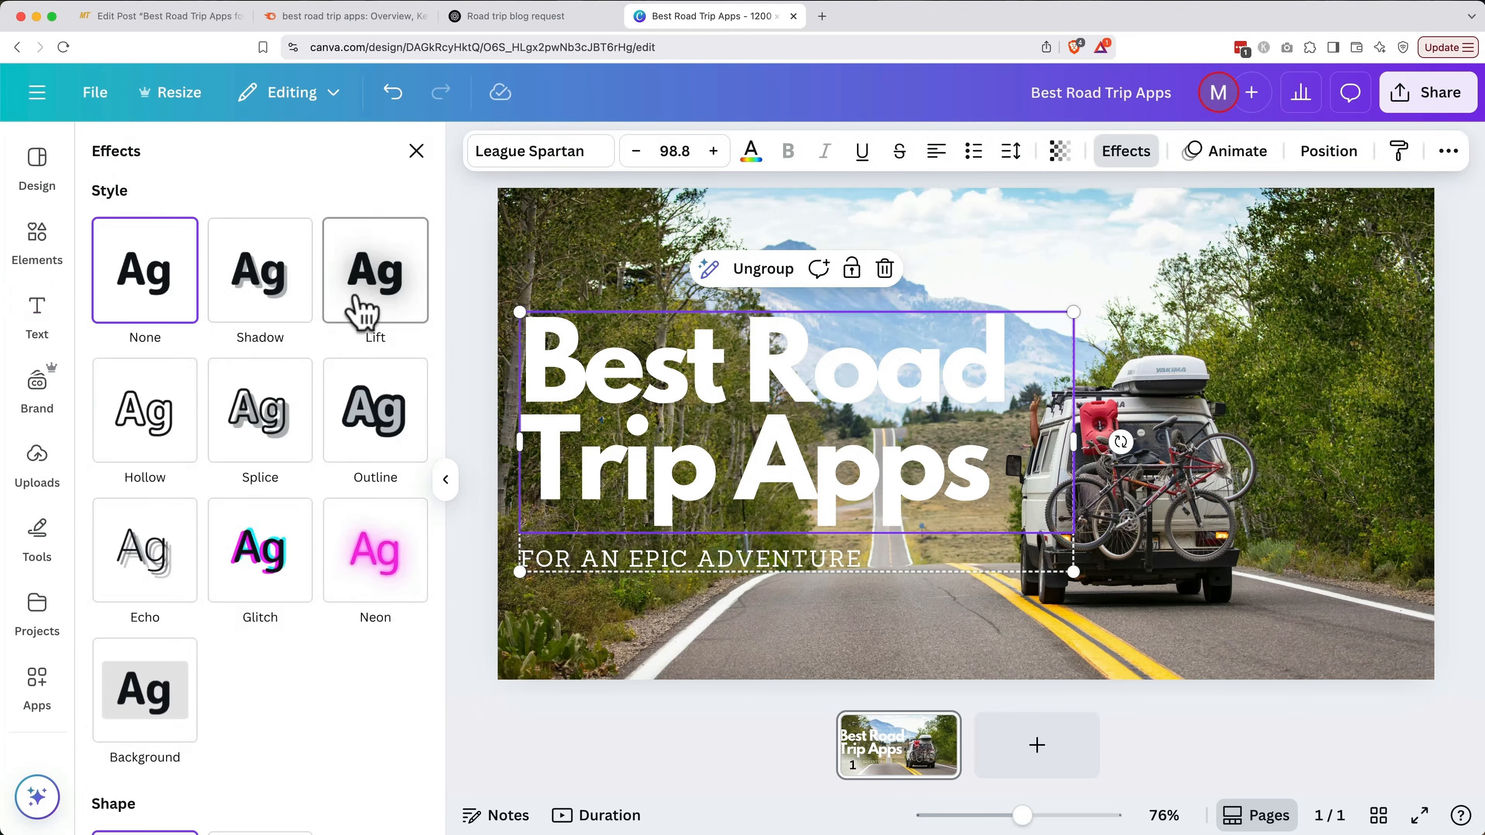
left_click(356, 297)
left_click_drag(198, 411, 257, 432)
left_click(597, 561)
left_click(375, 270)
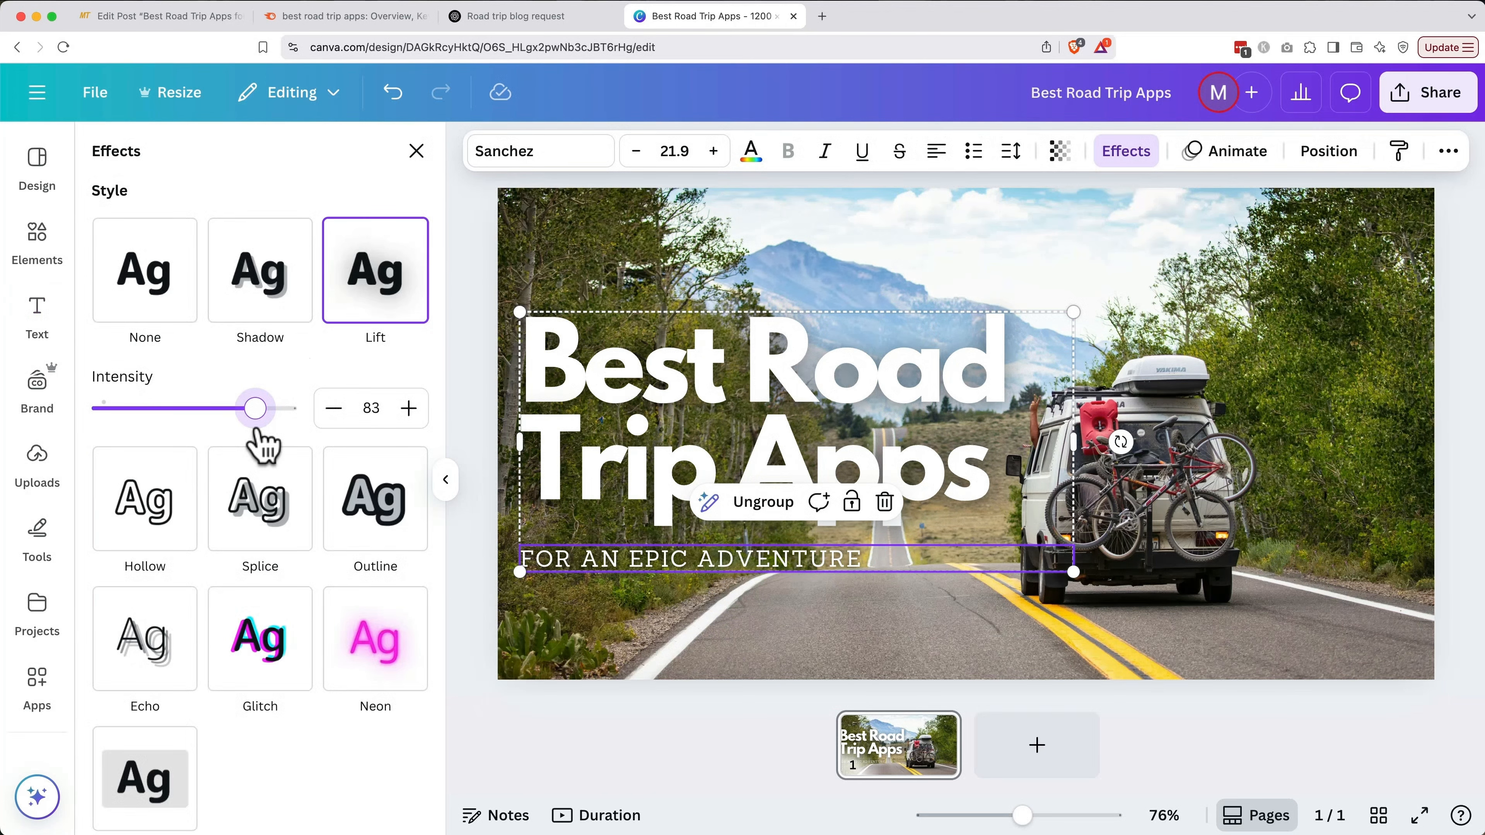
left_click(751, 258)
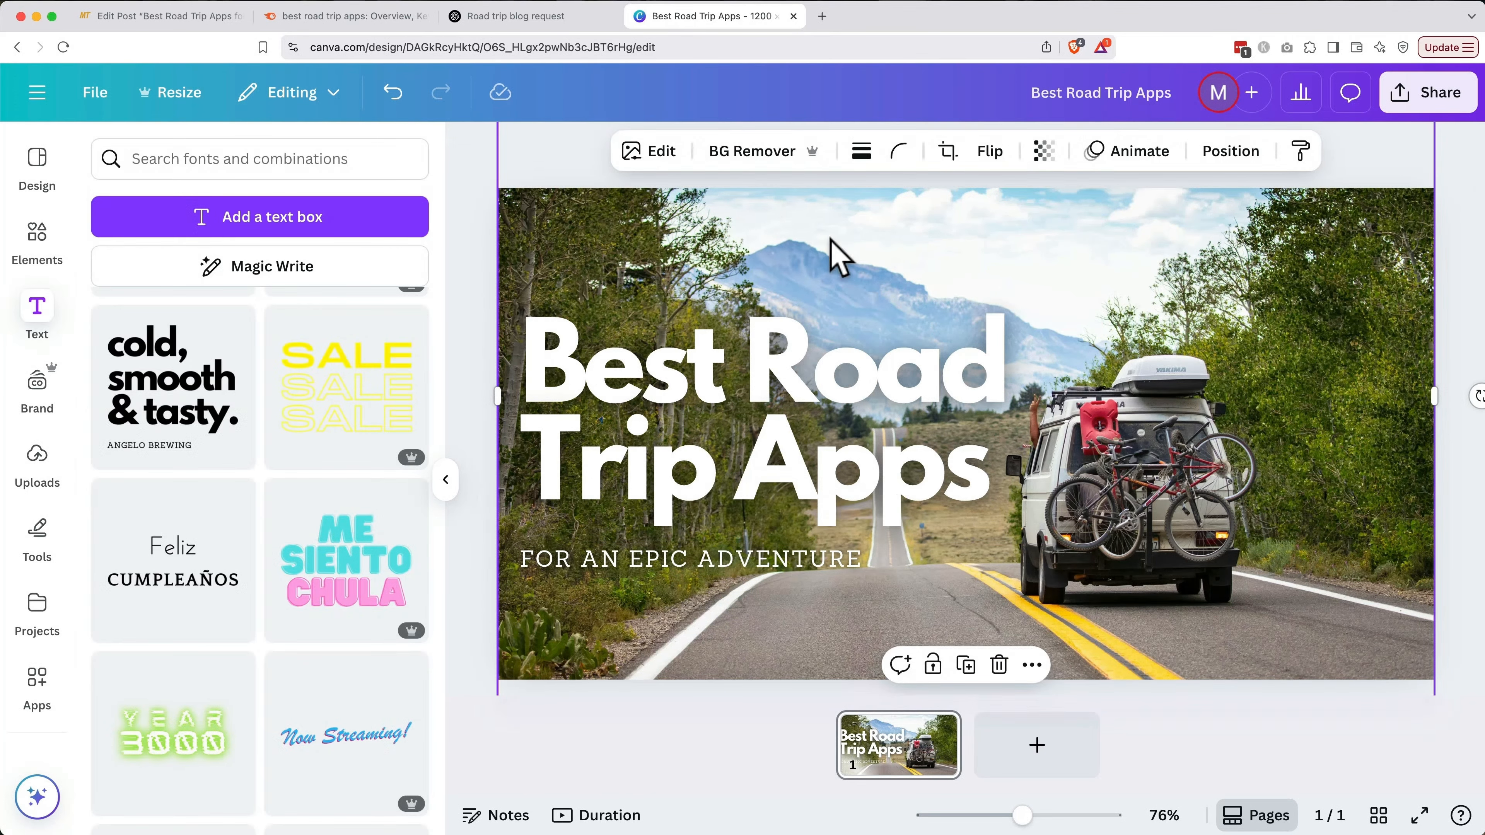
Darken the background photo to brightness -30
left_click(659, 153)
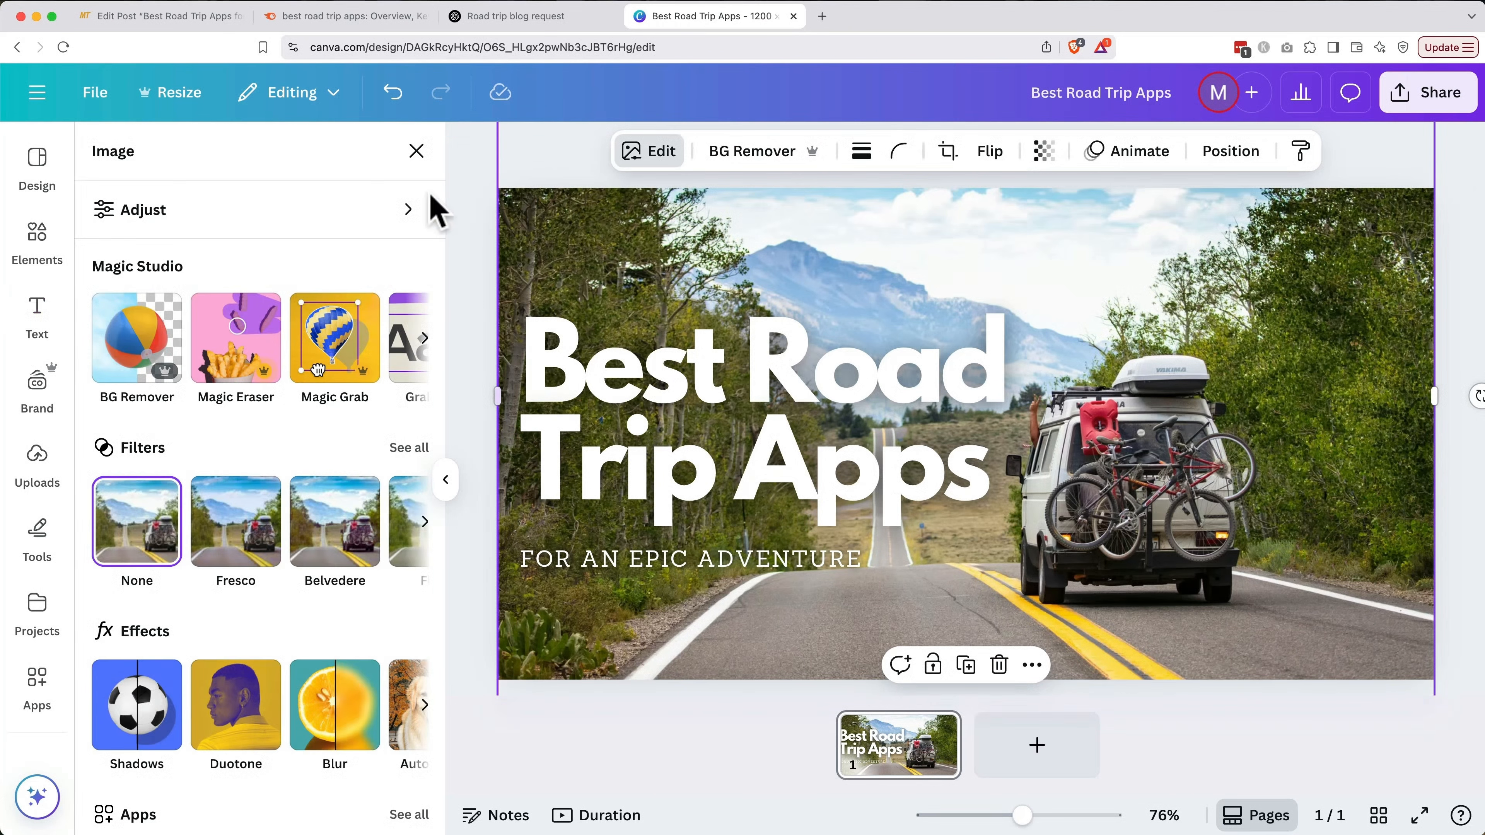
left_click(374, 211)
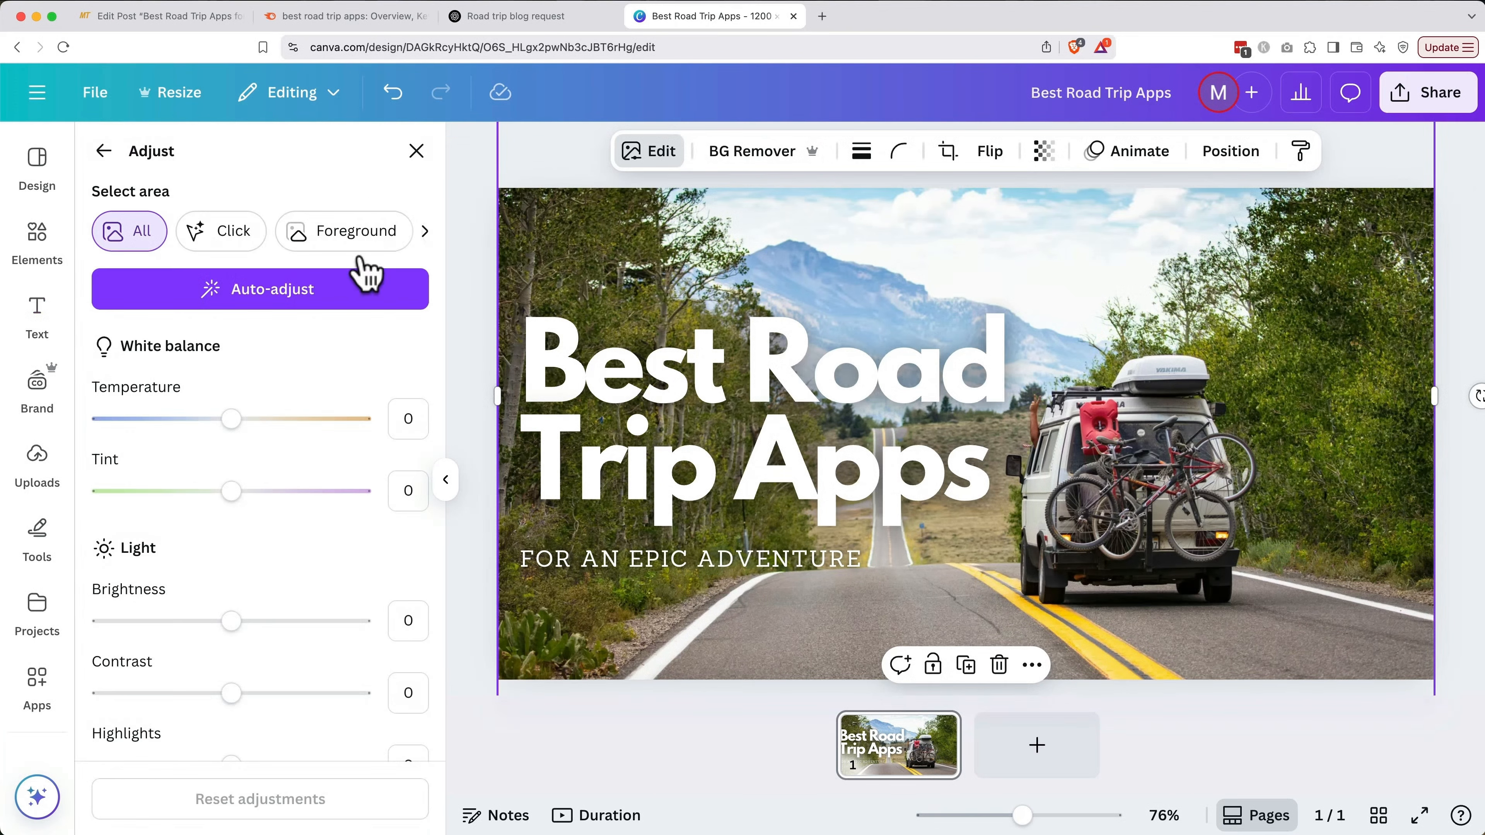
scroll(342, 590, "down", 3)
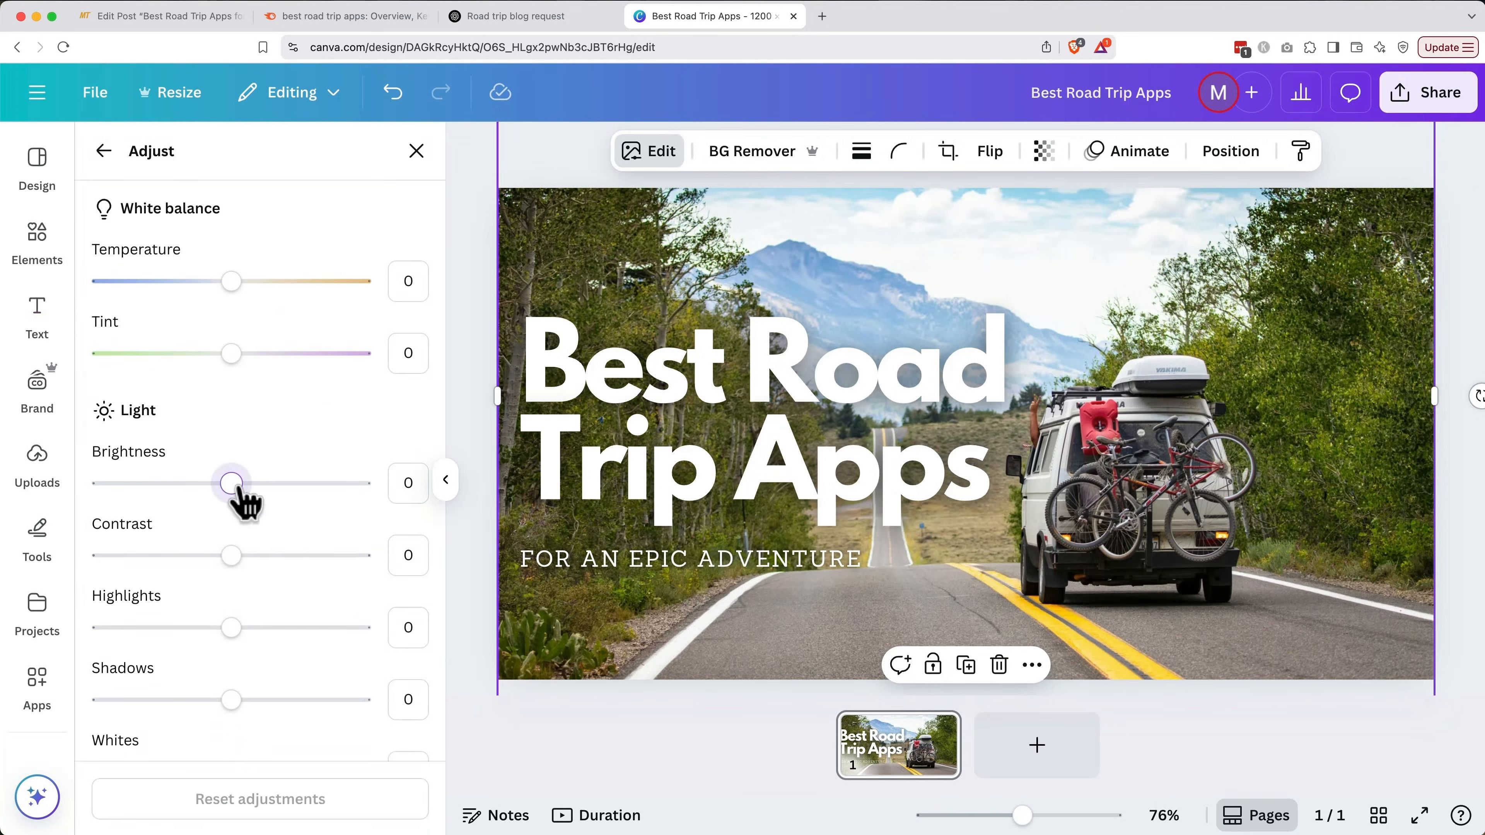
left_click_drag(232, 491, 196, 491)
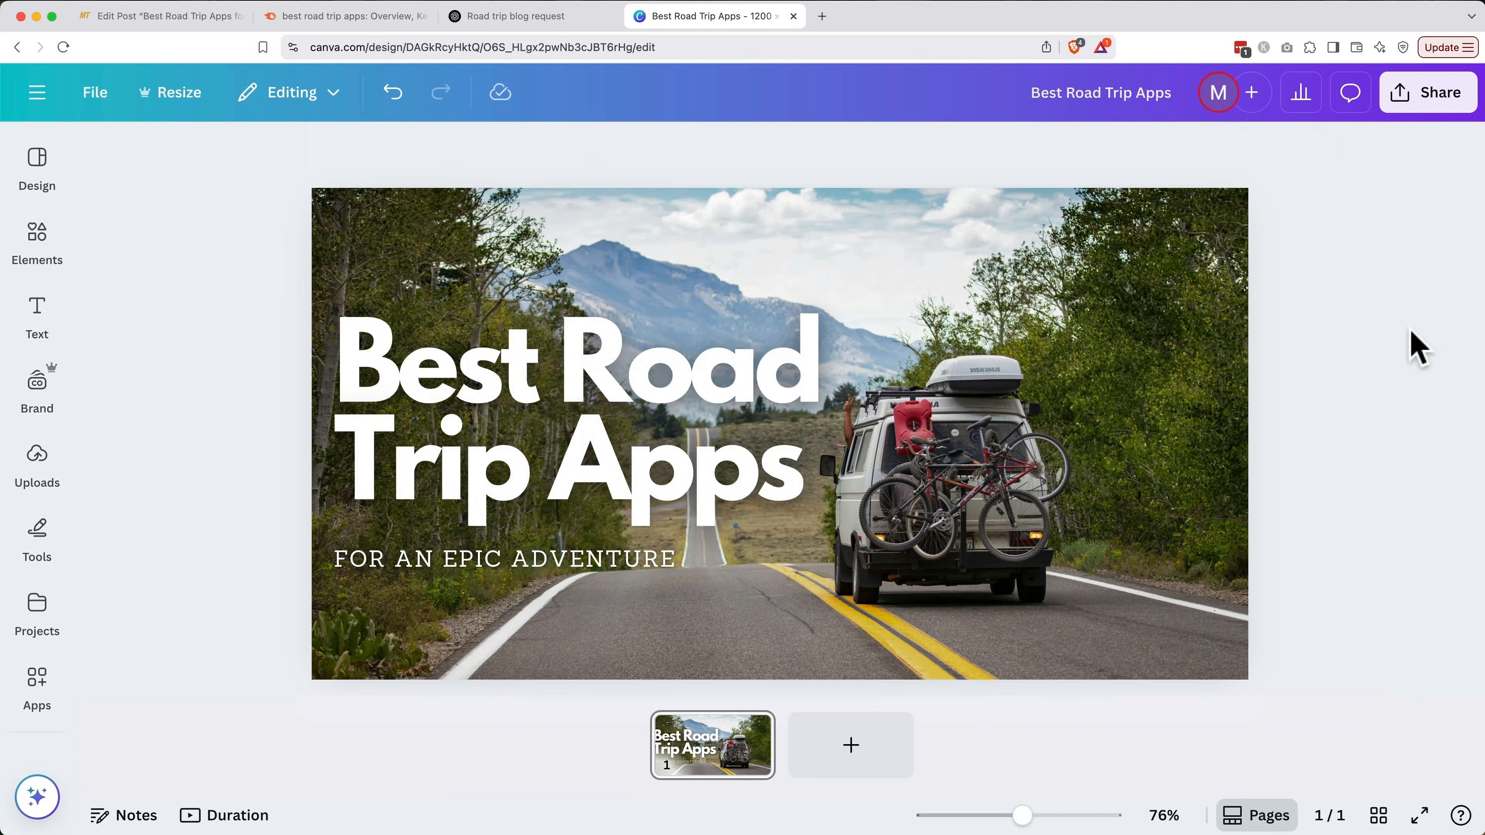
Download the banner as Best Road Trip Apps.png and return to the WordPress editor
left_click(1446, 97)
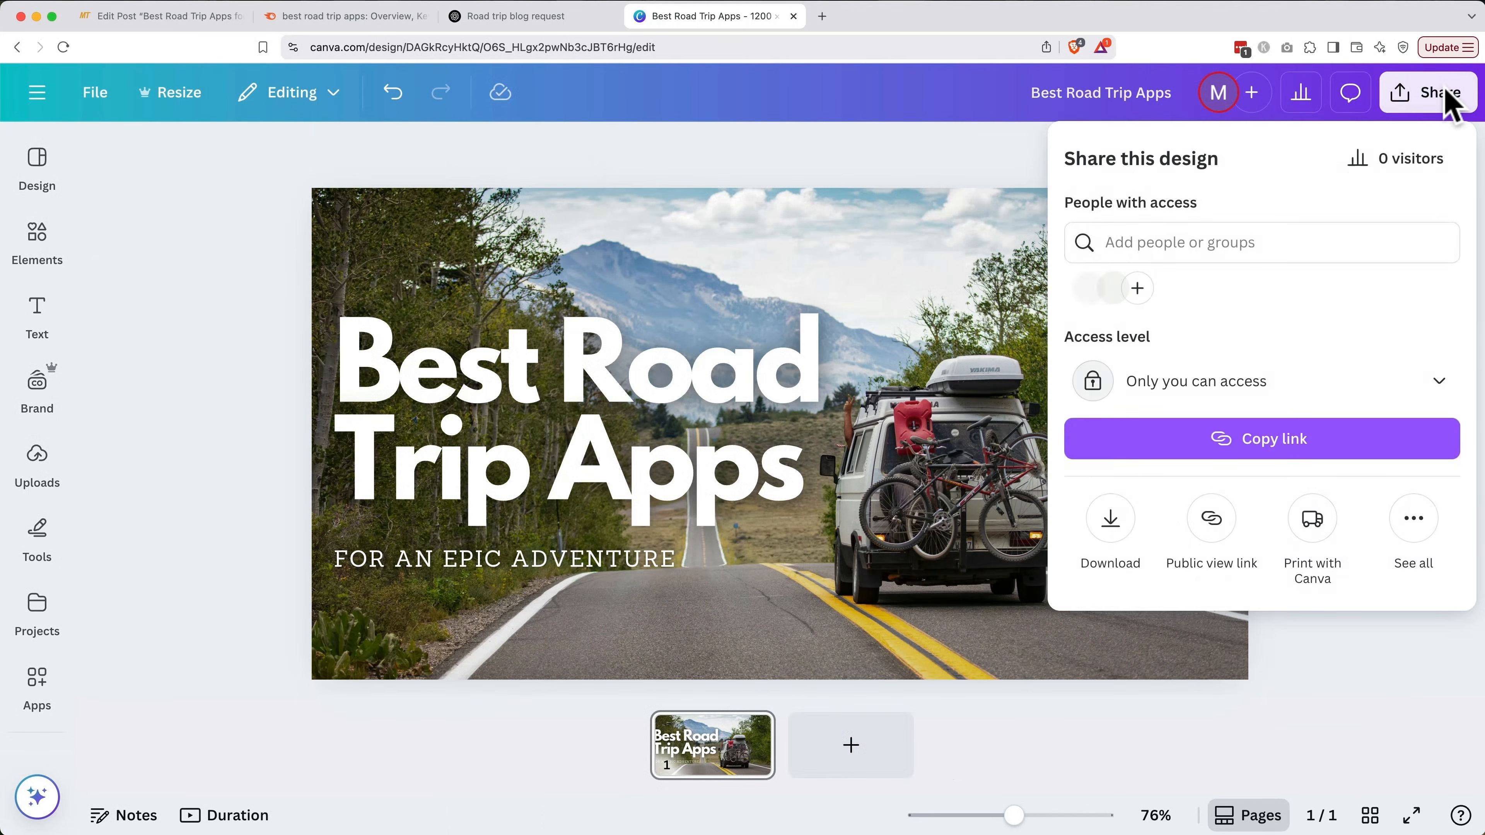
left_click(1114, 526)
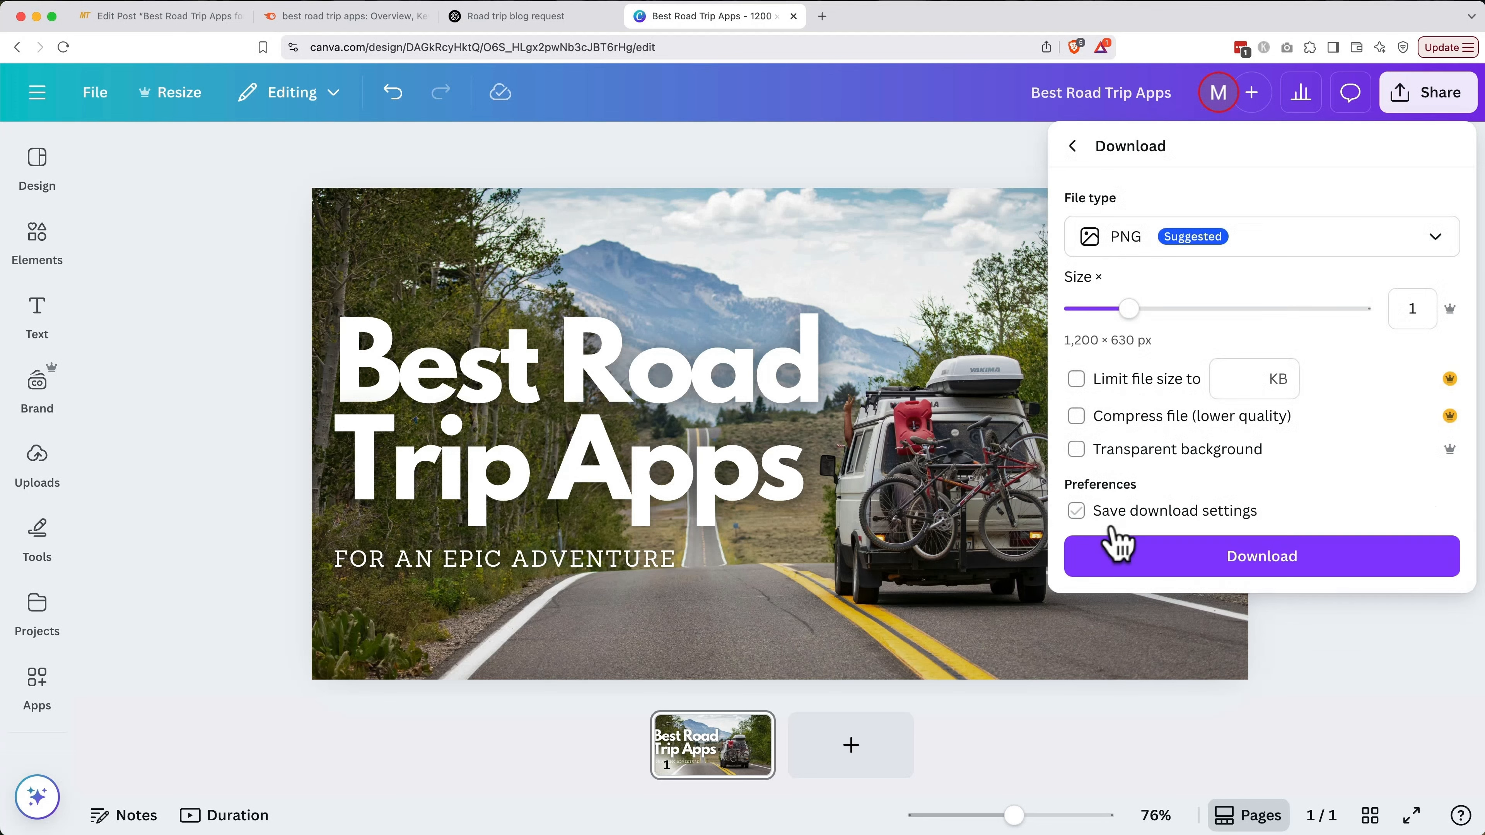
left_click(1141, 558)
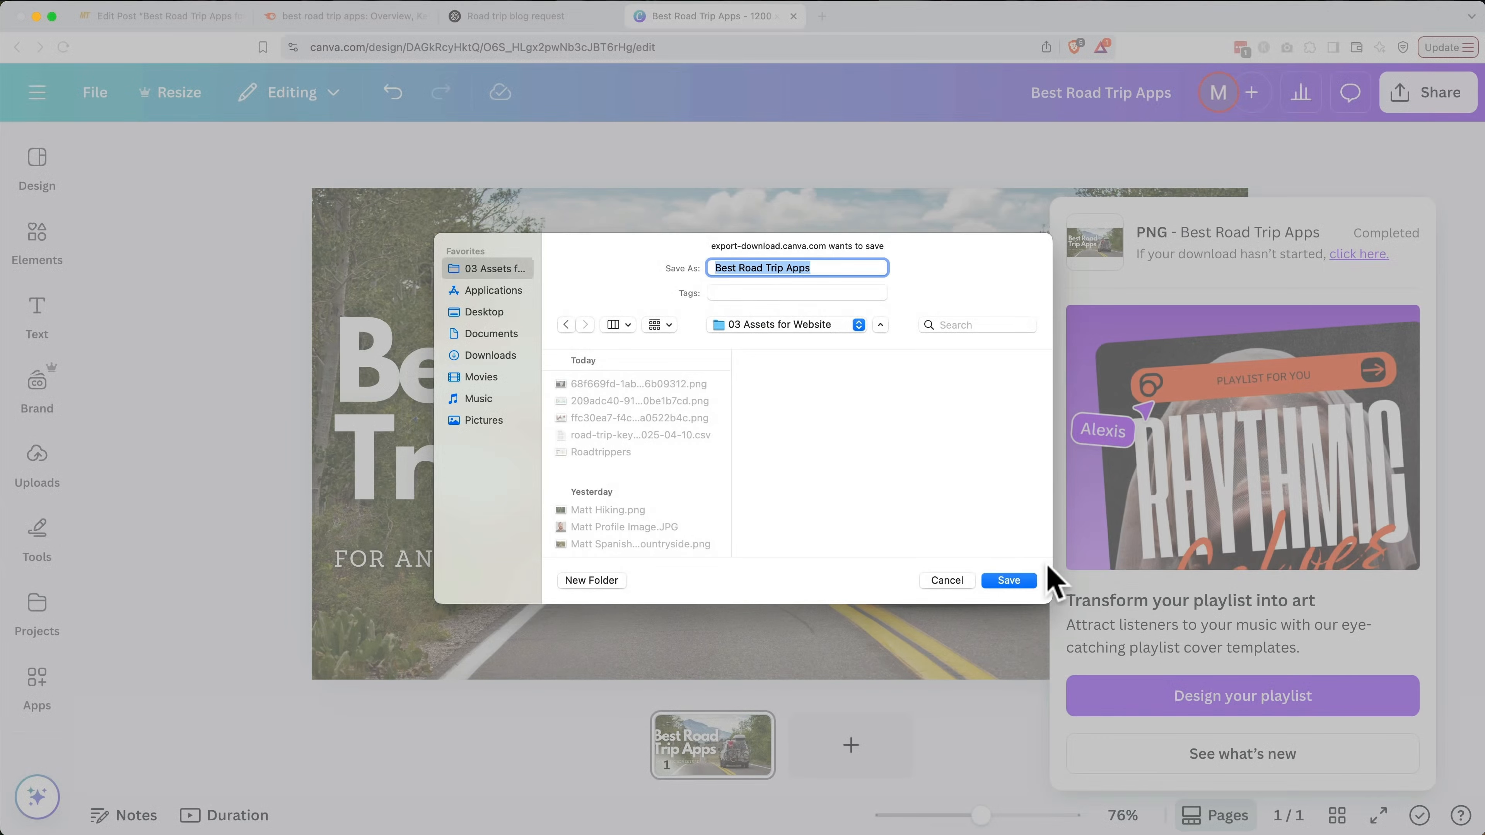
left_click(1010, 581)
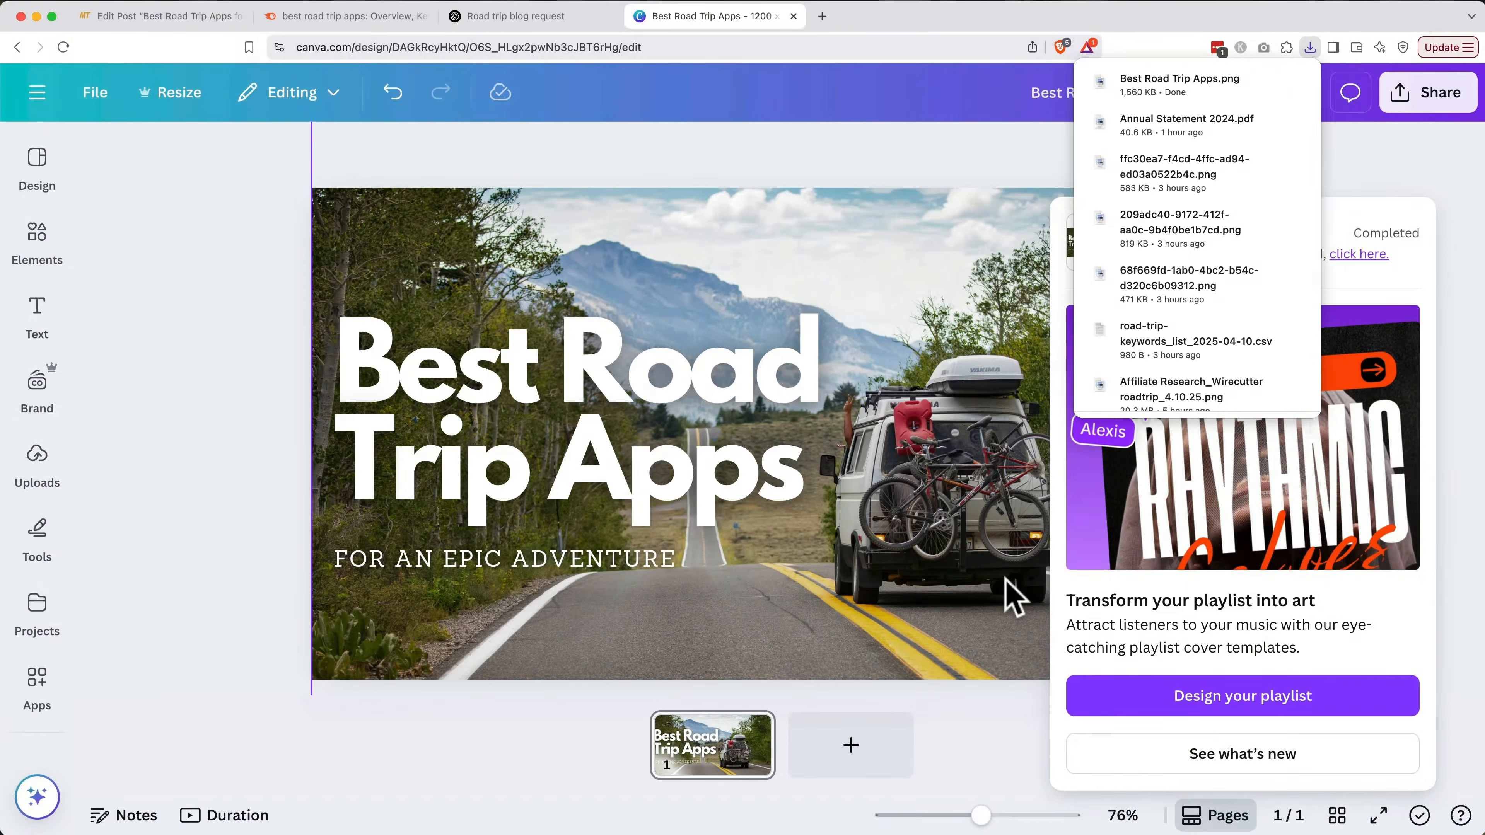
left_click(184, 17)
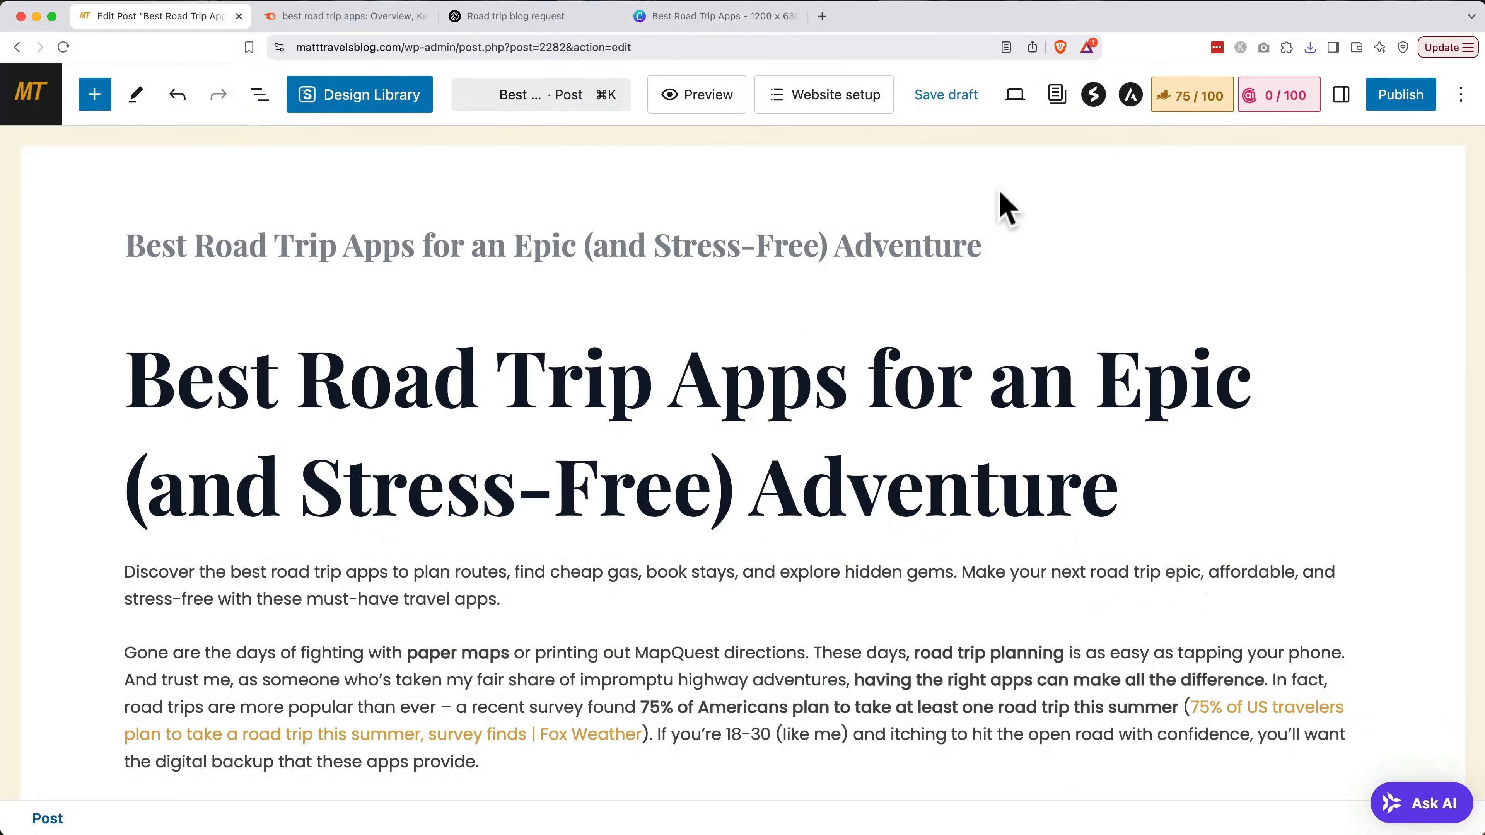
Upload Best Road Trip Apps.png as a new featured-image candidate
left_click(1341, 97)
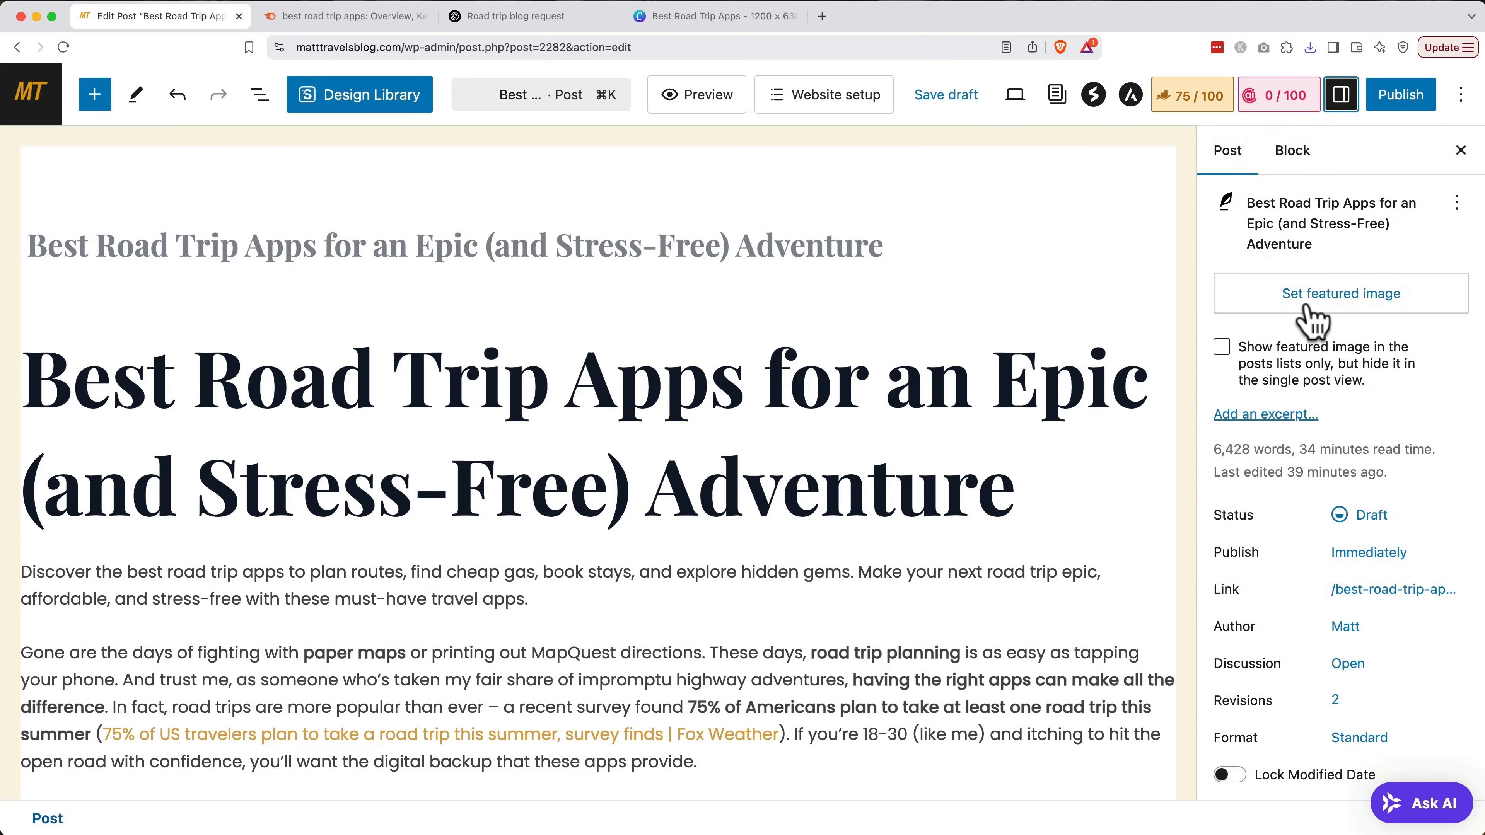
left_click(1312, 319)
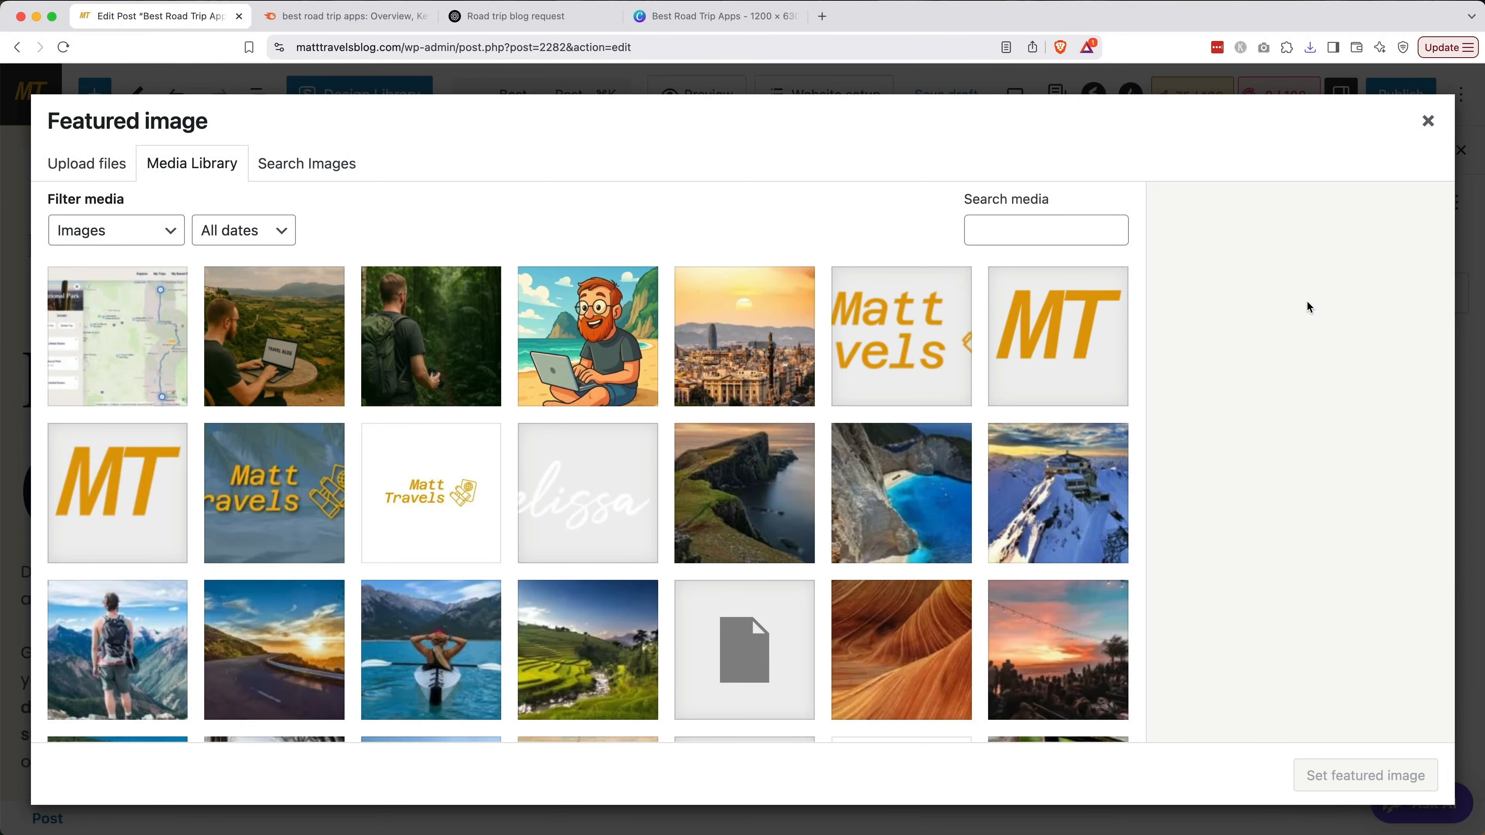
left_click(110, 176)
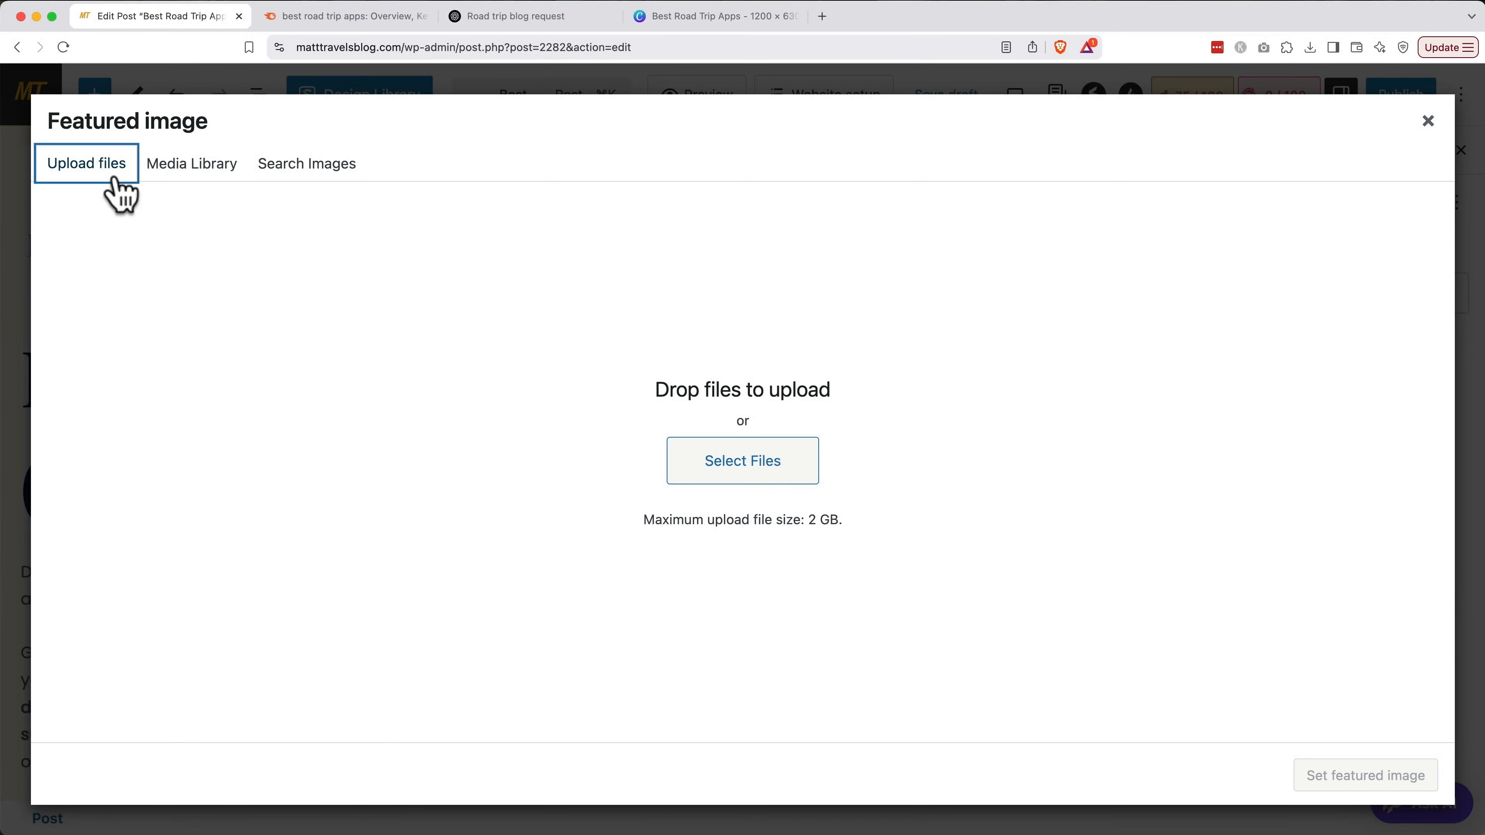
left_click(752, 468)
left_click(491, 205)
double_click(494, 208)
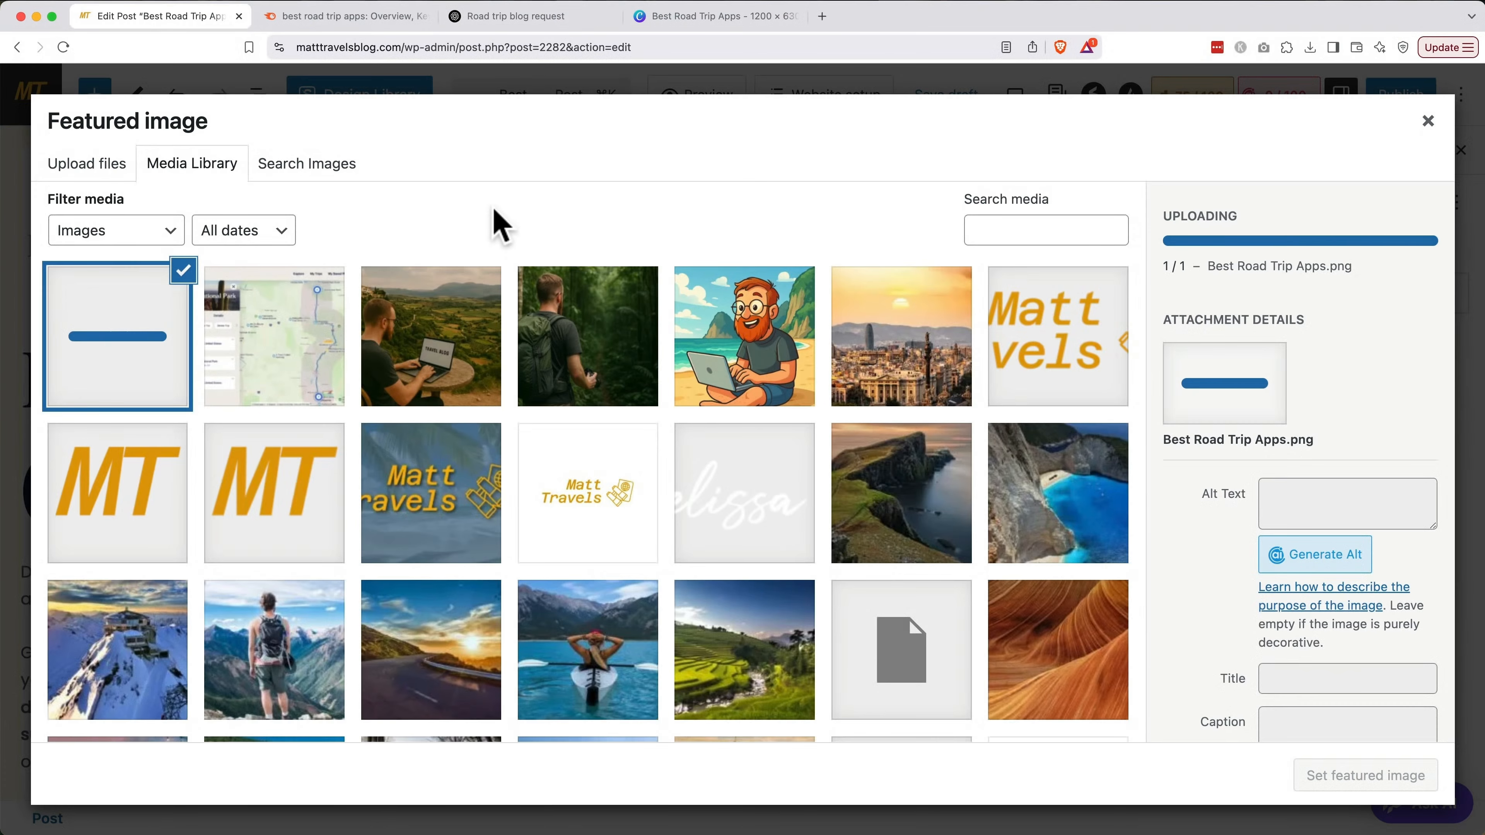
Give the banner alt text 'Best Road Trip Apps' and set it as the featured image
left_click(1295, 459)
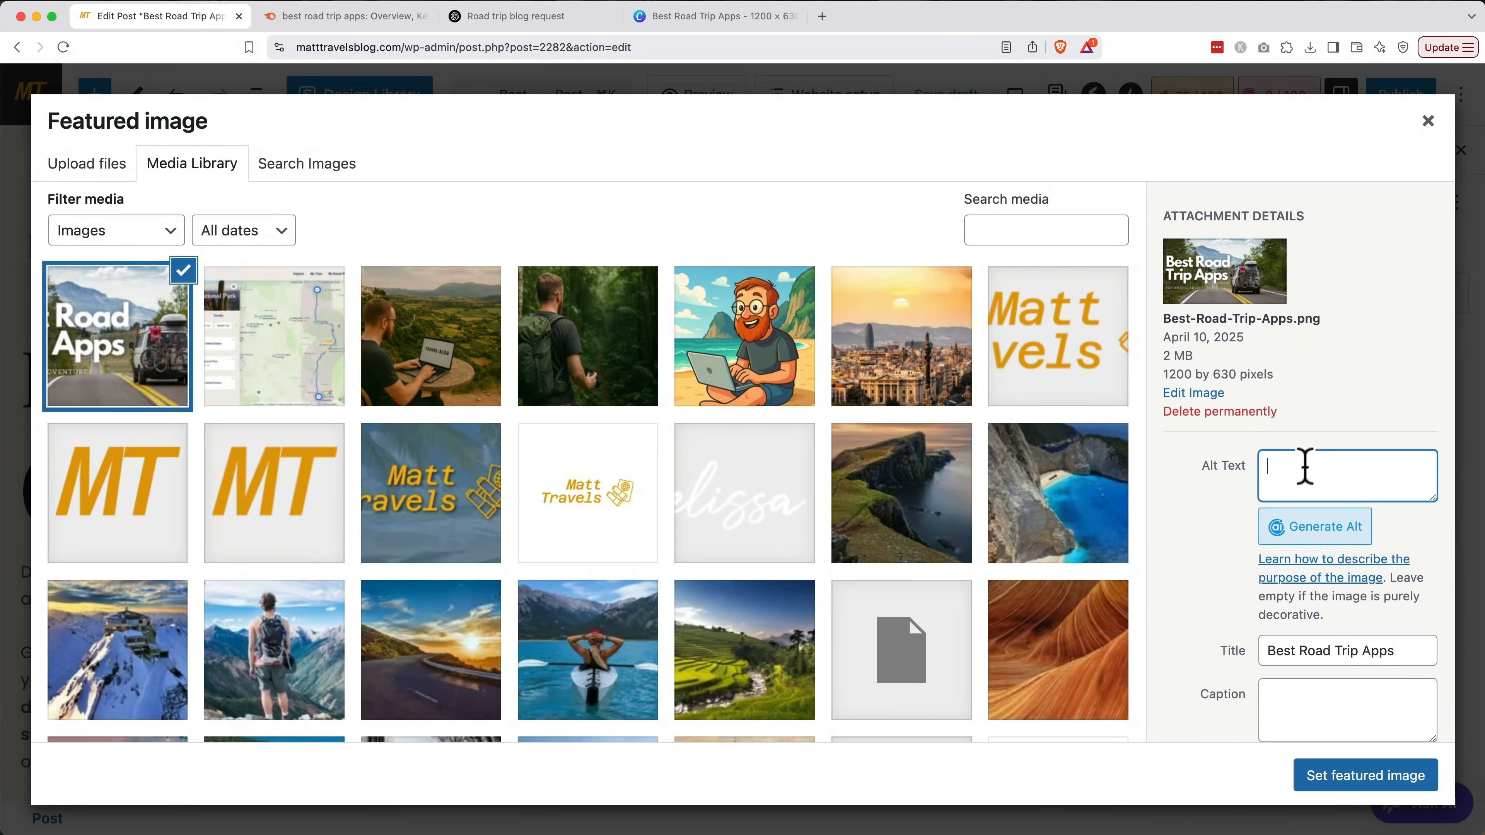
type("Best Road Trip Apps")
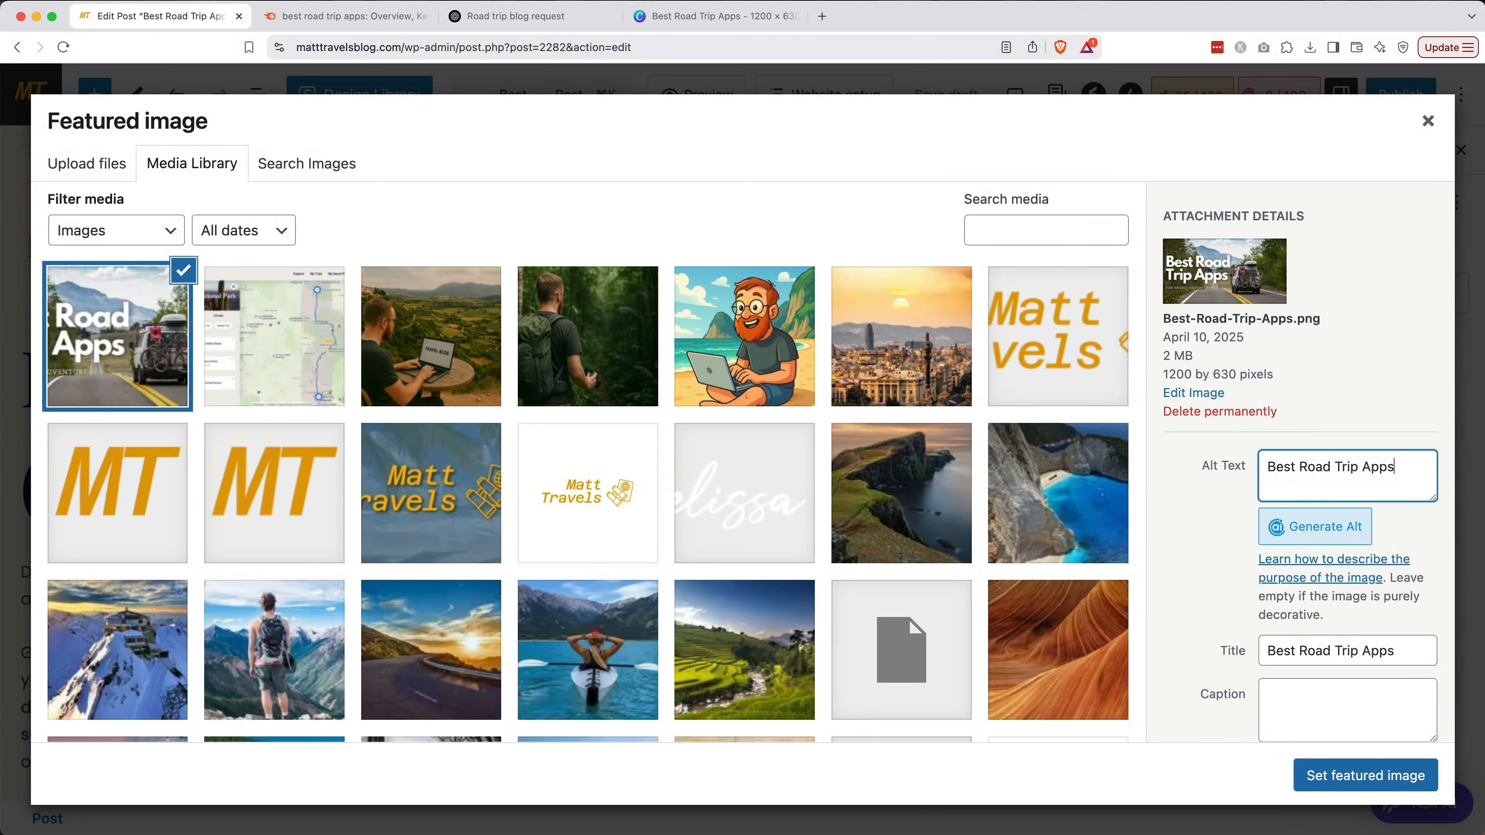
key("super+a")
left_click(1224, 528)
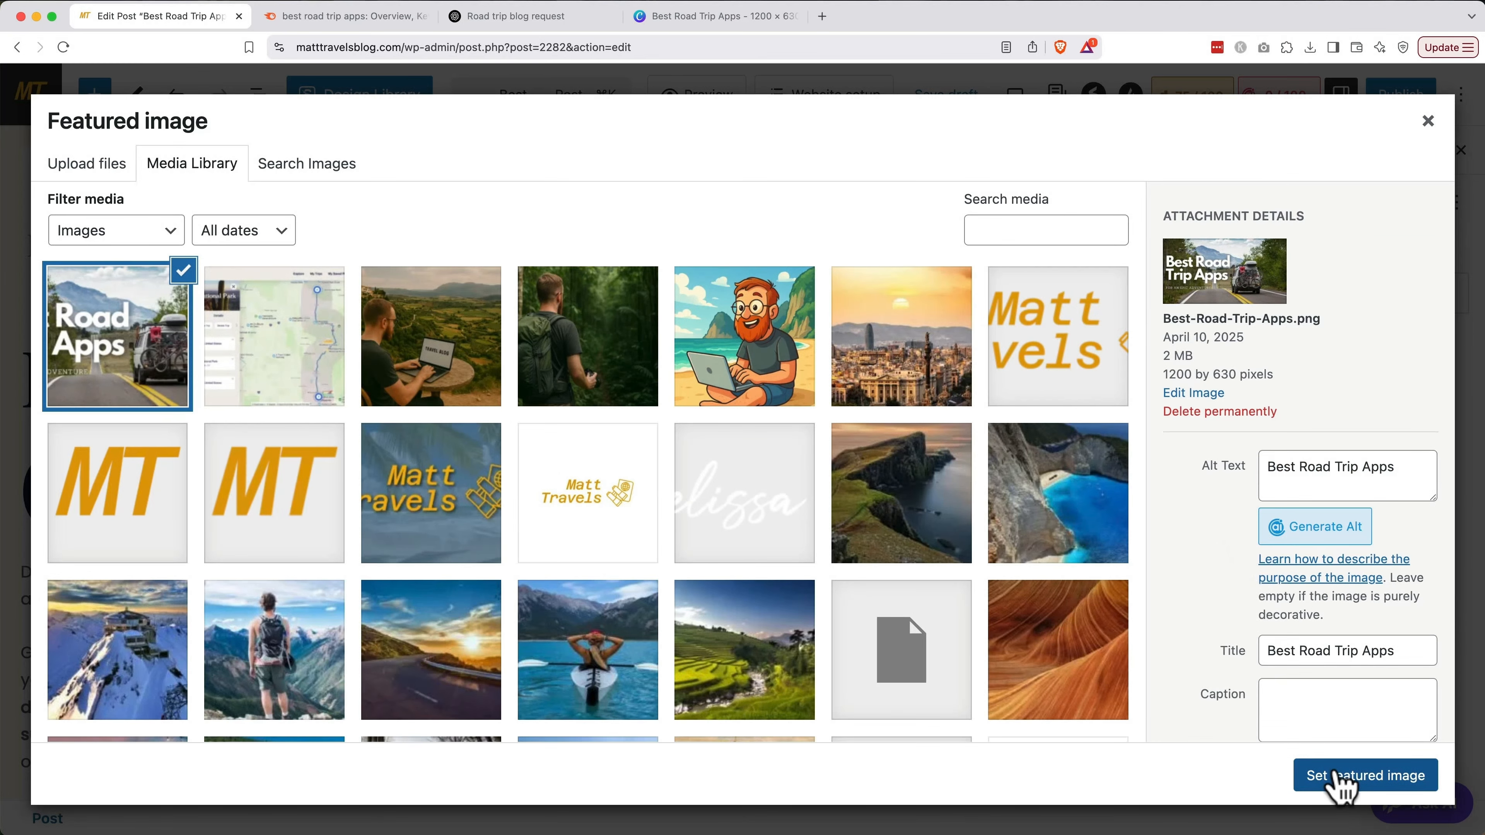
left_click(1337, 778)
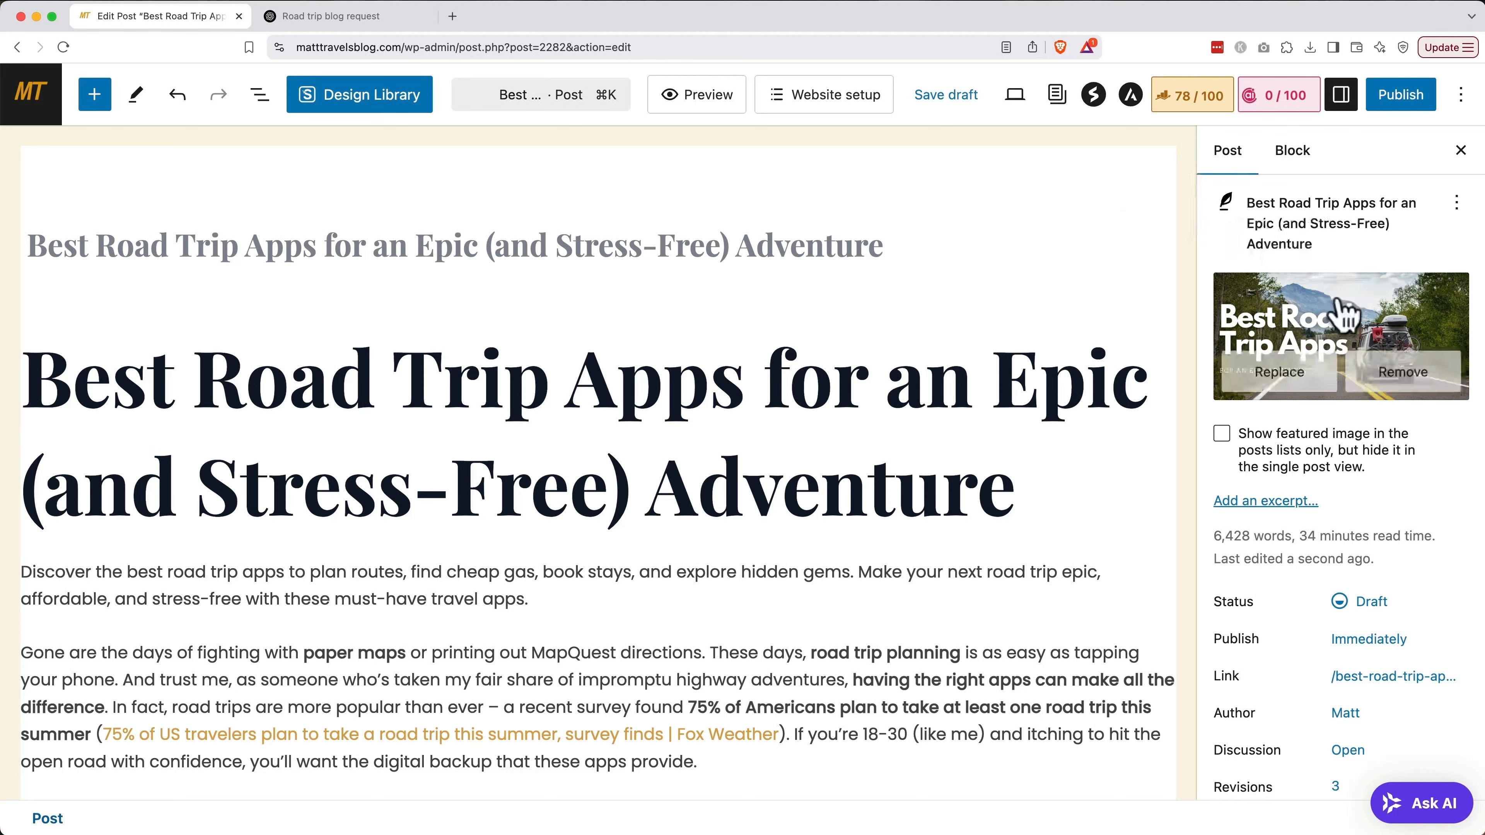
In the Categories panel, uncheck Uncategorized and check Road Trip
scroll(1352, 363, "down", 5)
scroll(1352, 362, "down", 5)
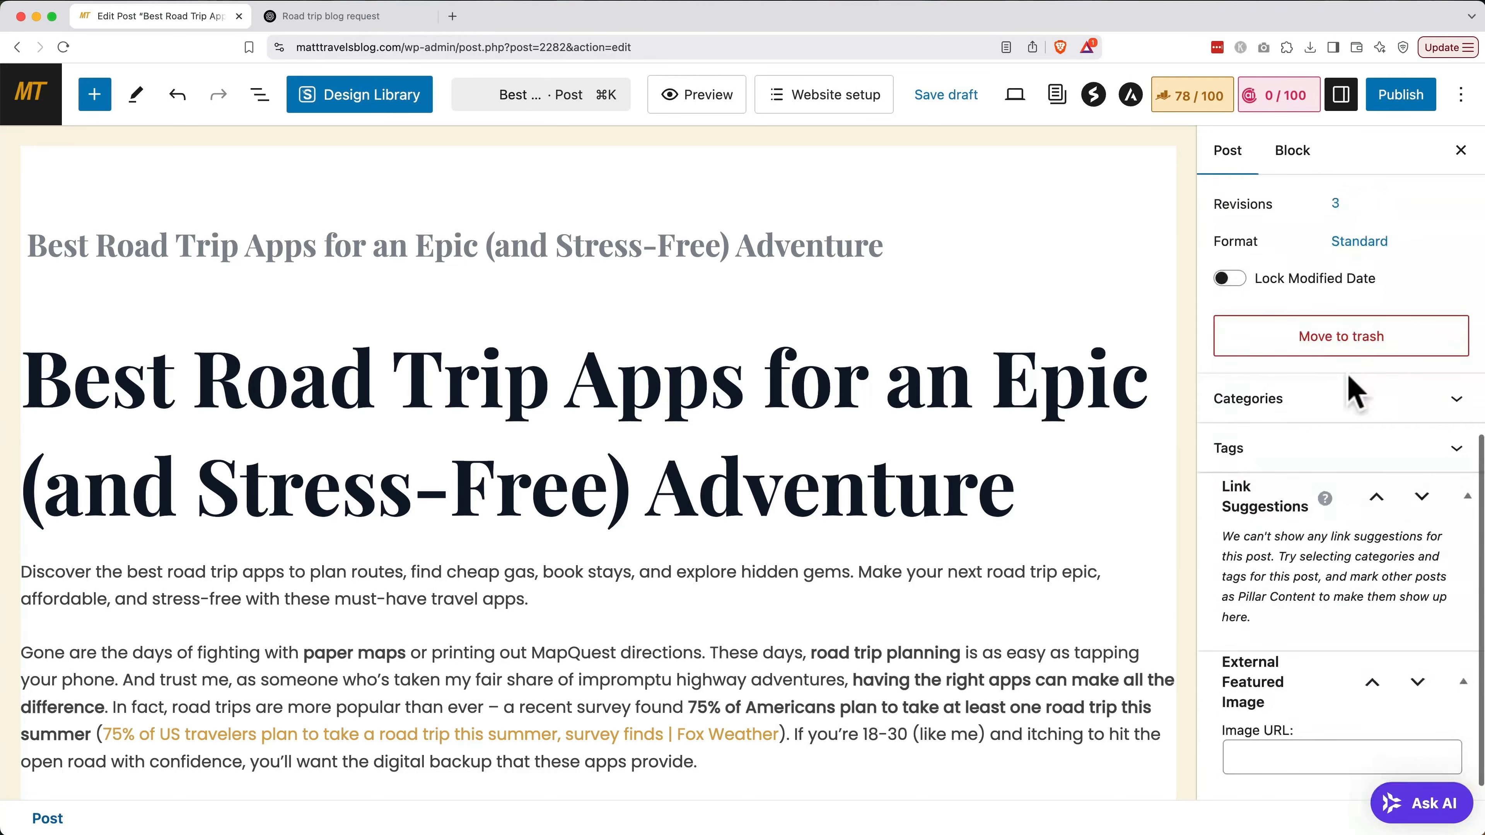
left_click(1350, 415)
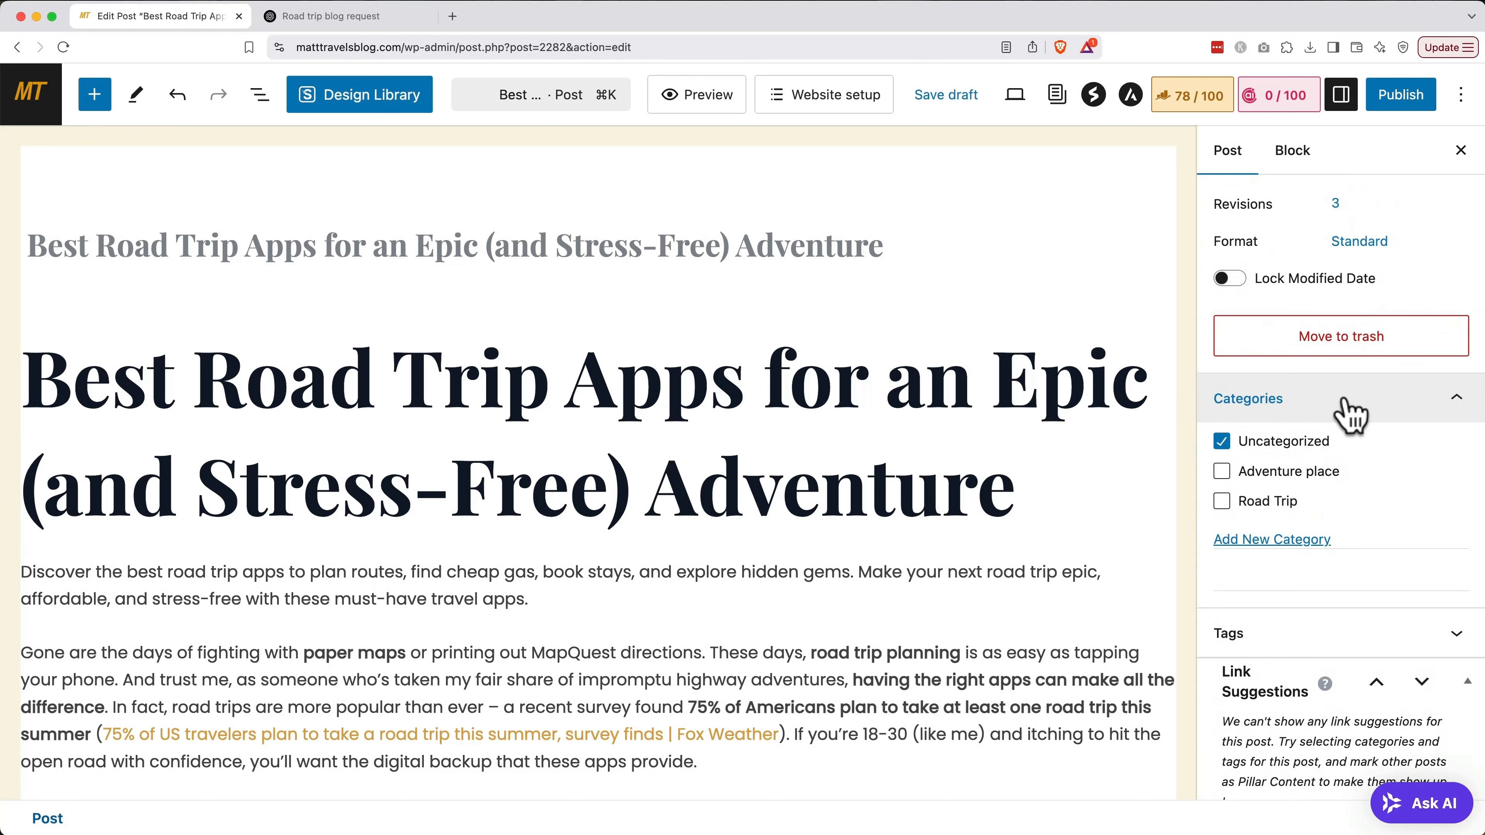
left_click(1221, 443)
left_click(1221, 503)
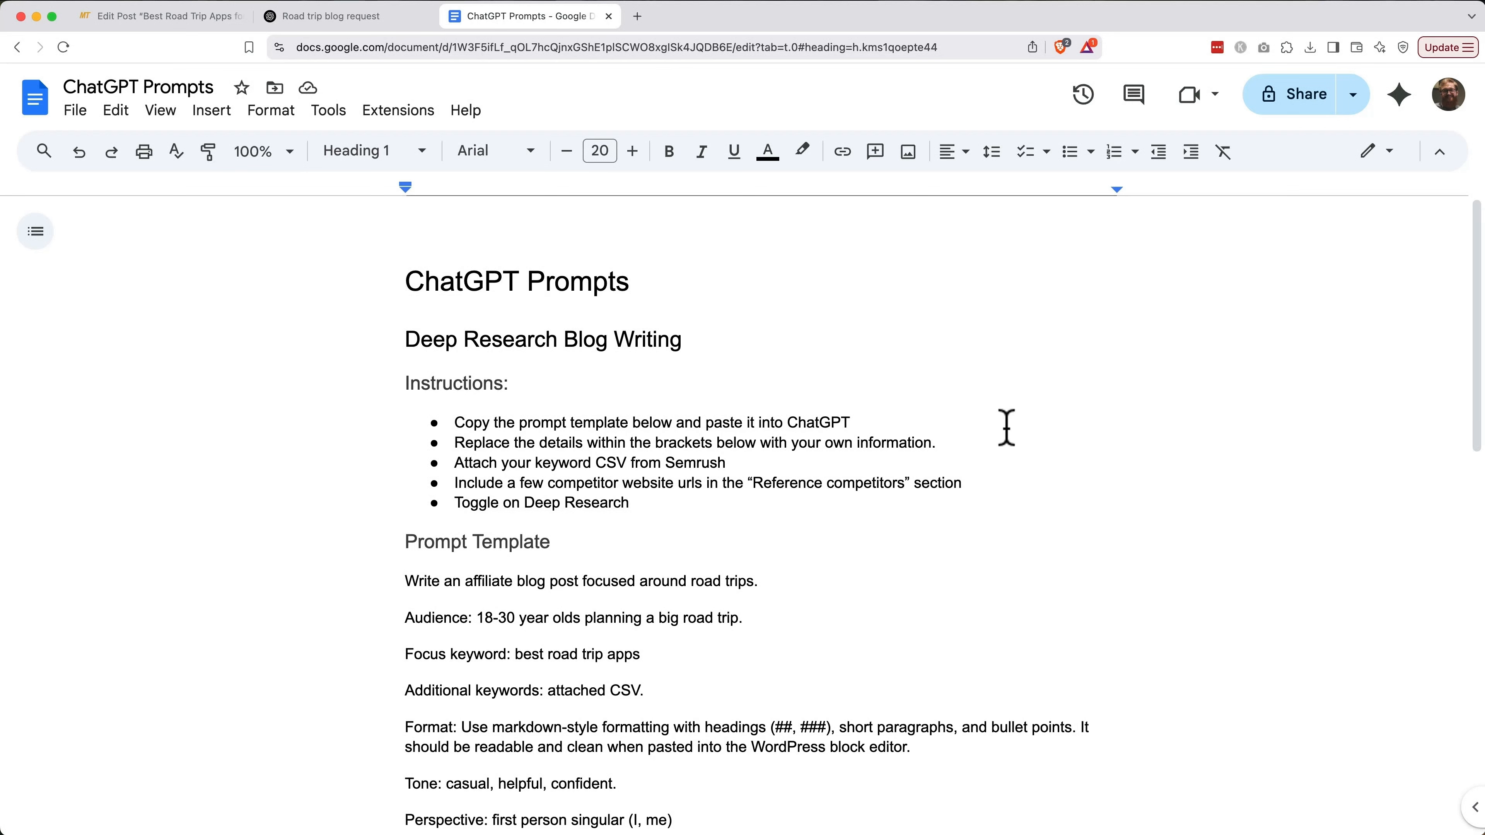
Select the WordPress Tag Generation prompt in the Google Doc and go to ChatGPT
scroll(1006, 426, "down", 6)
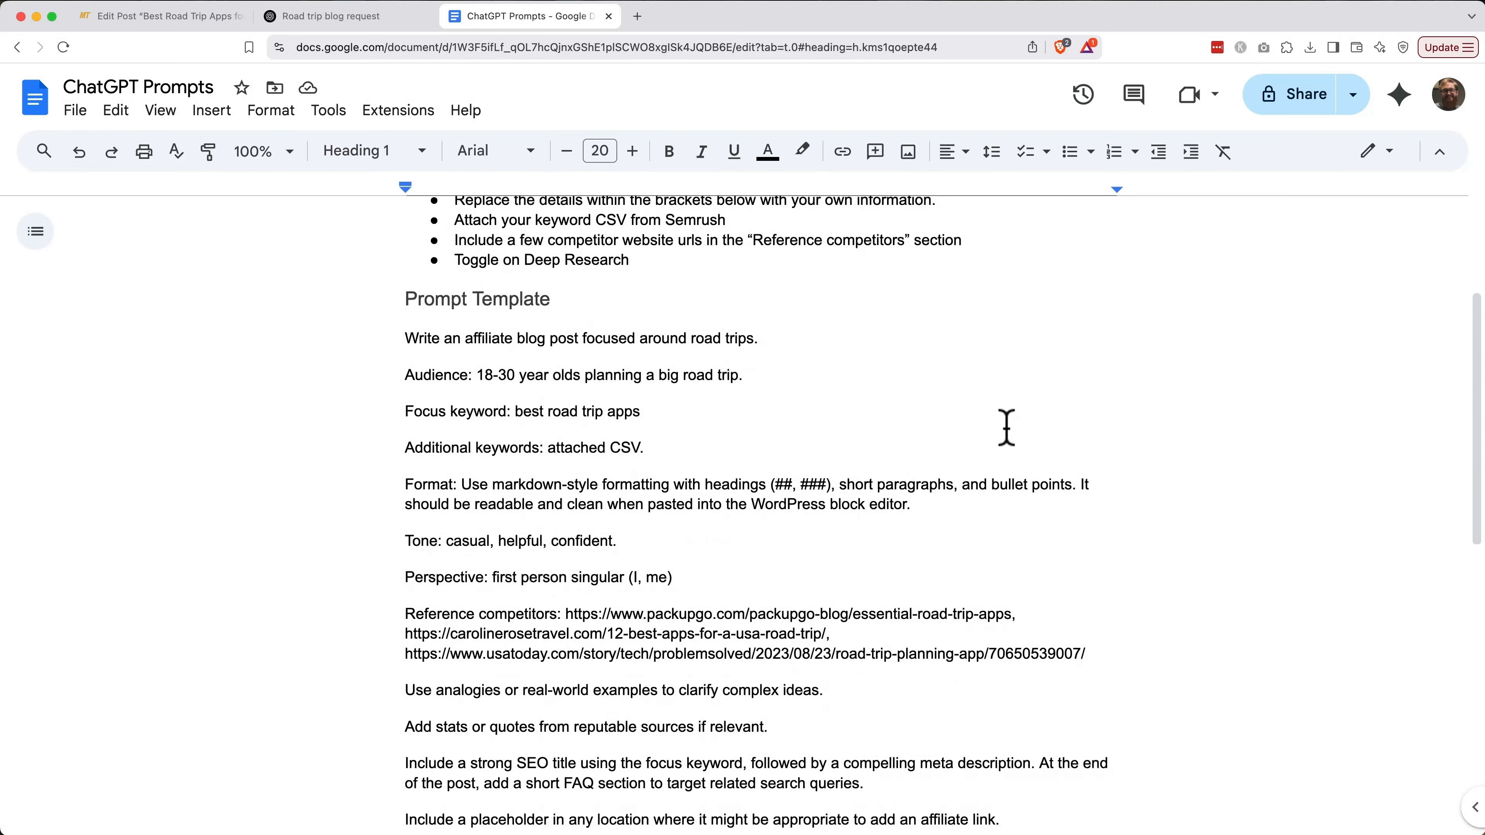
scroll(1006, 427, "down", 9)
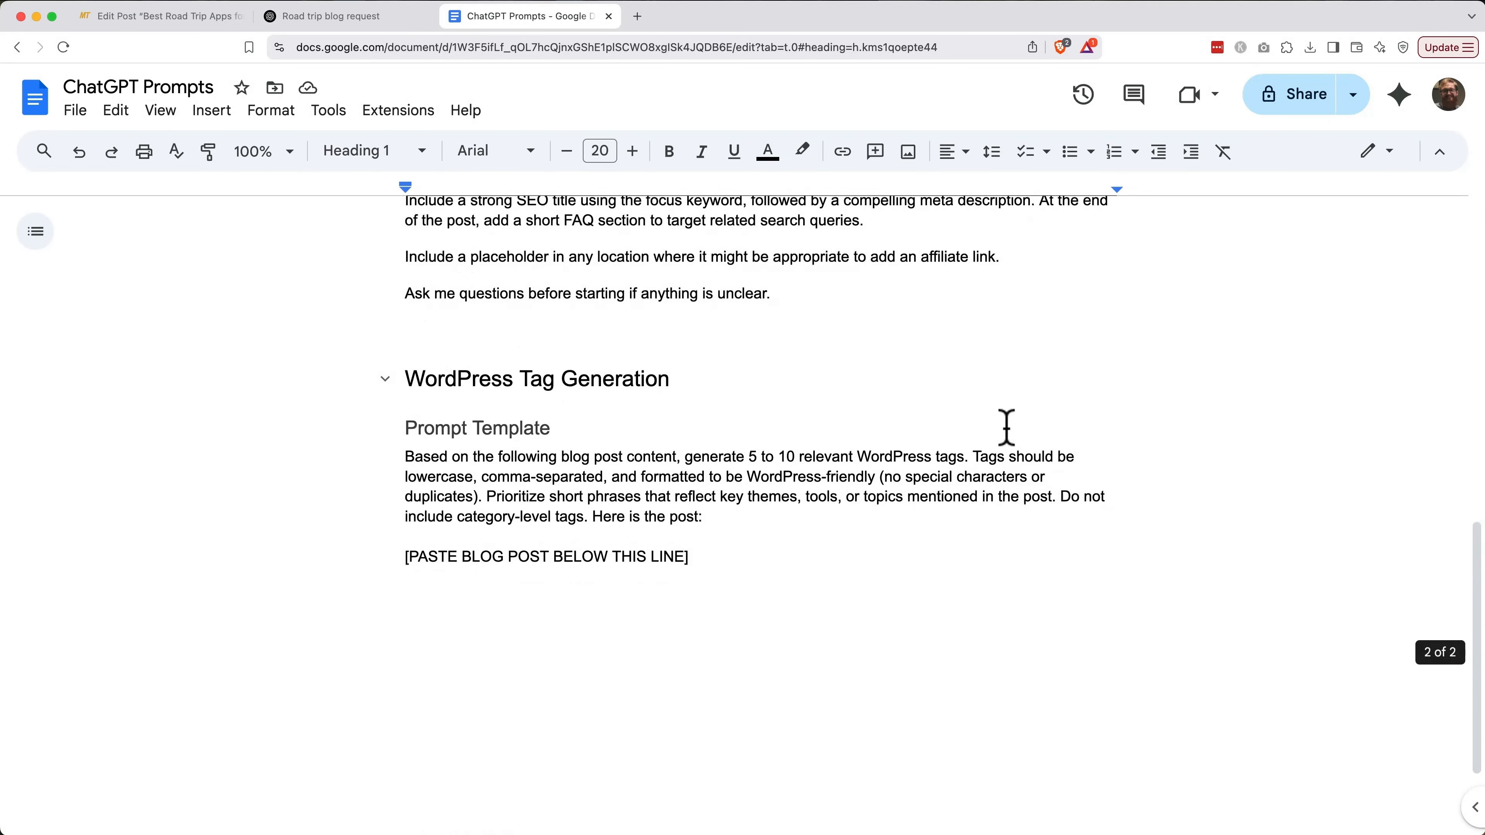
left_click(402, 348)
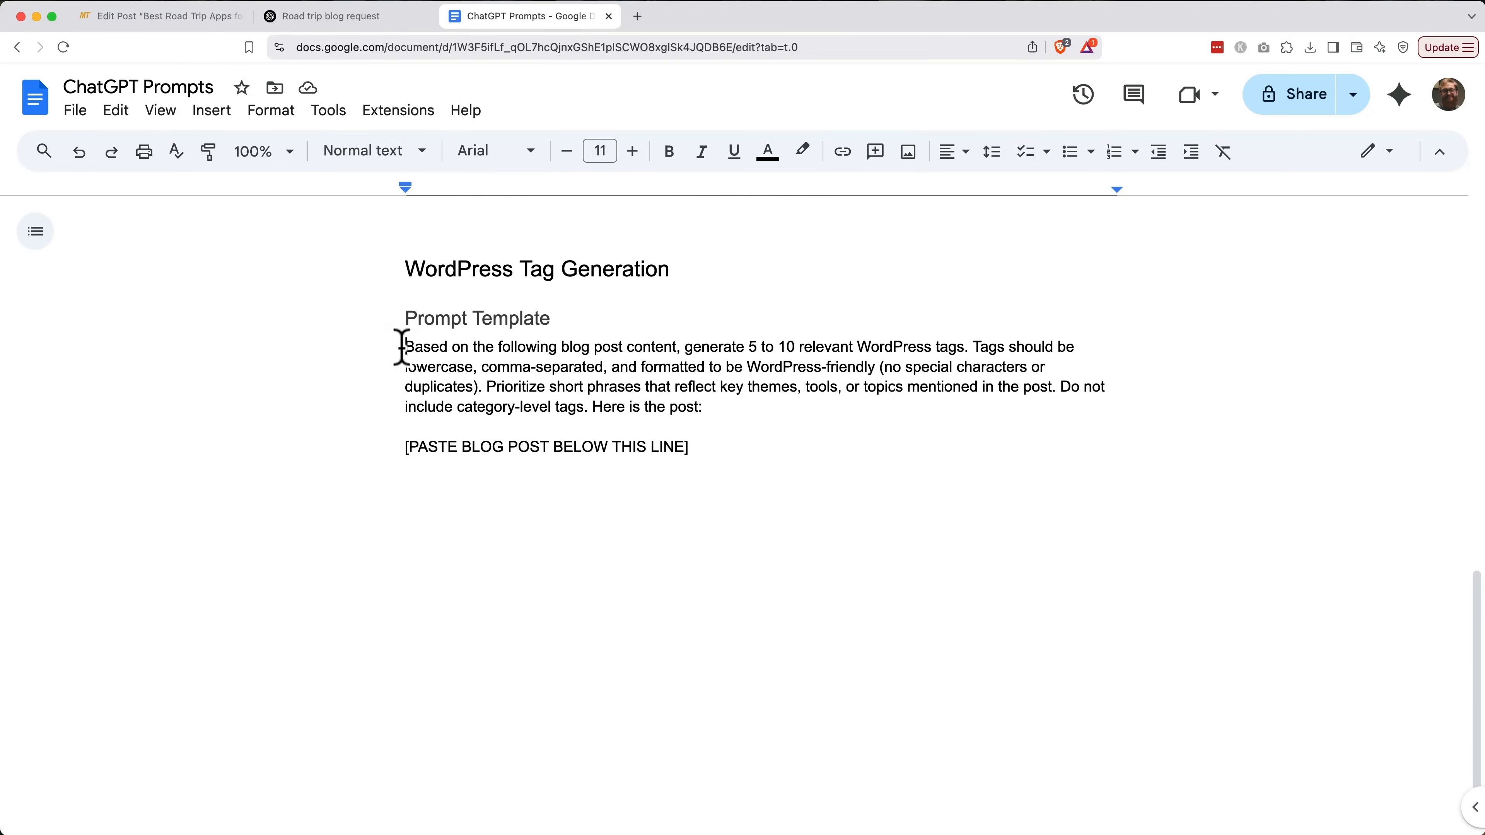
left_click(700, 472, "shift")
key("super+c")
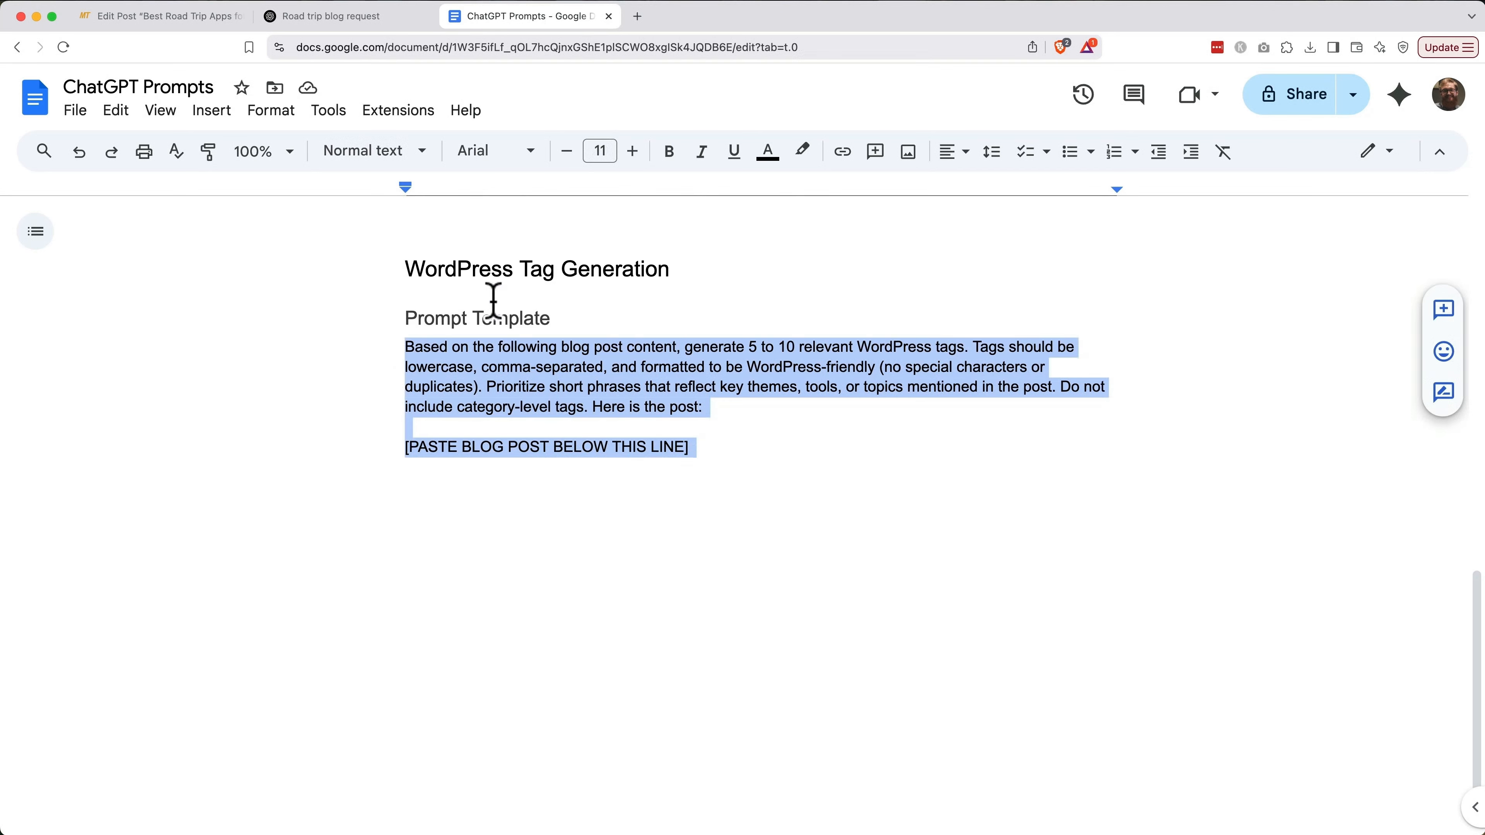
left_click(386, 18)
Paste the tag prompt into ChatGPT, then select all text in the post preview
left_click(514, 740)
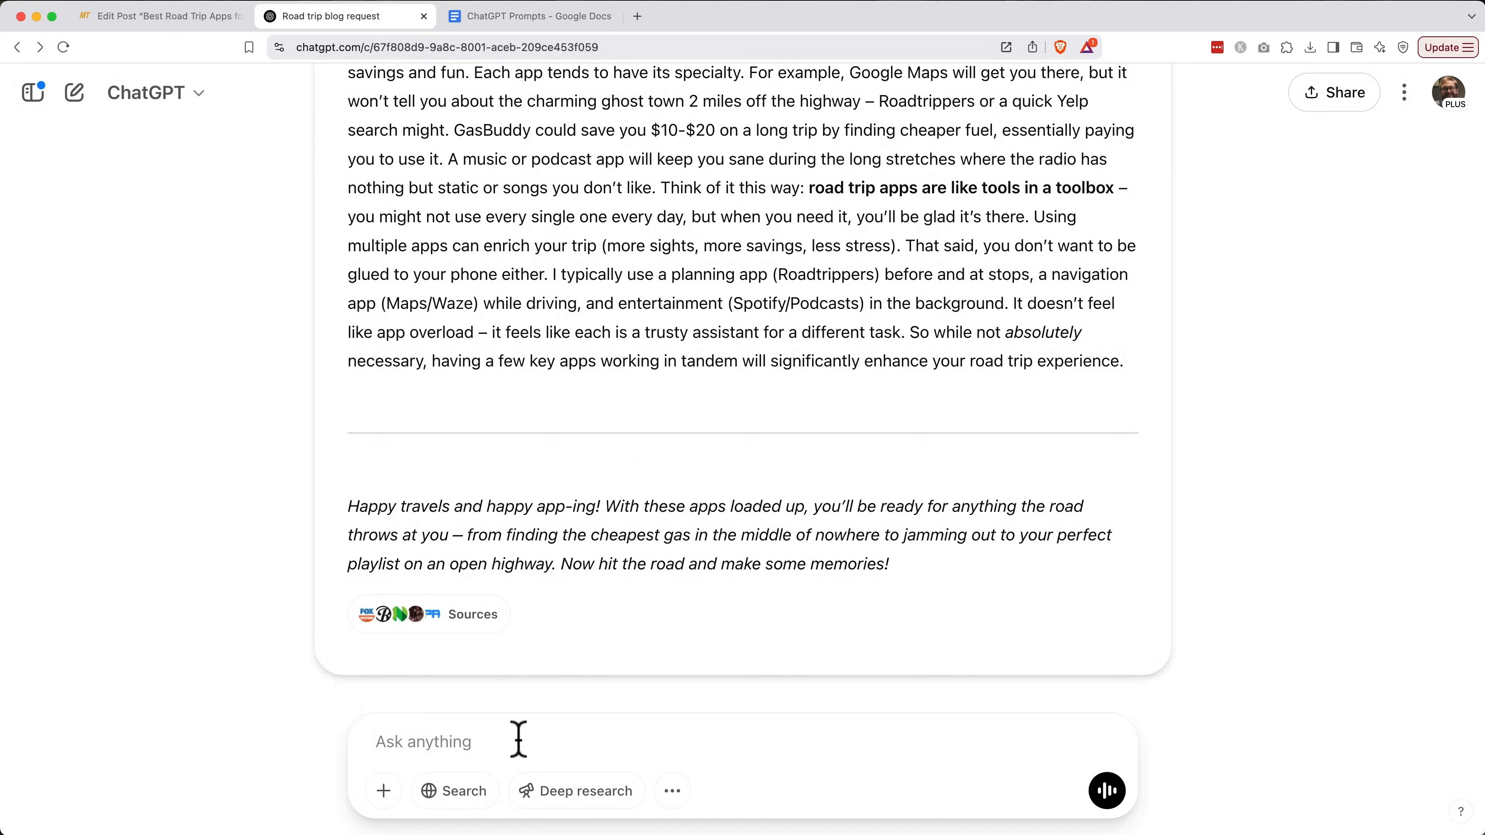
key("super+v")
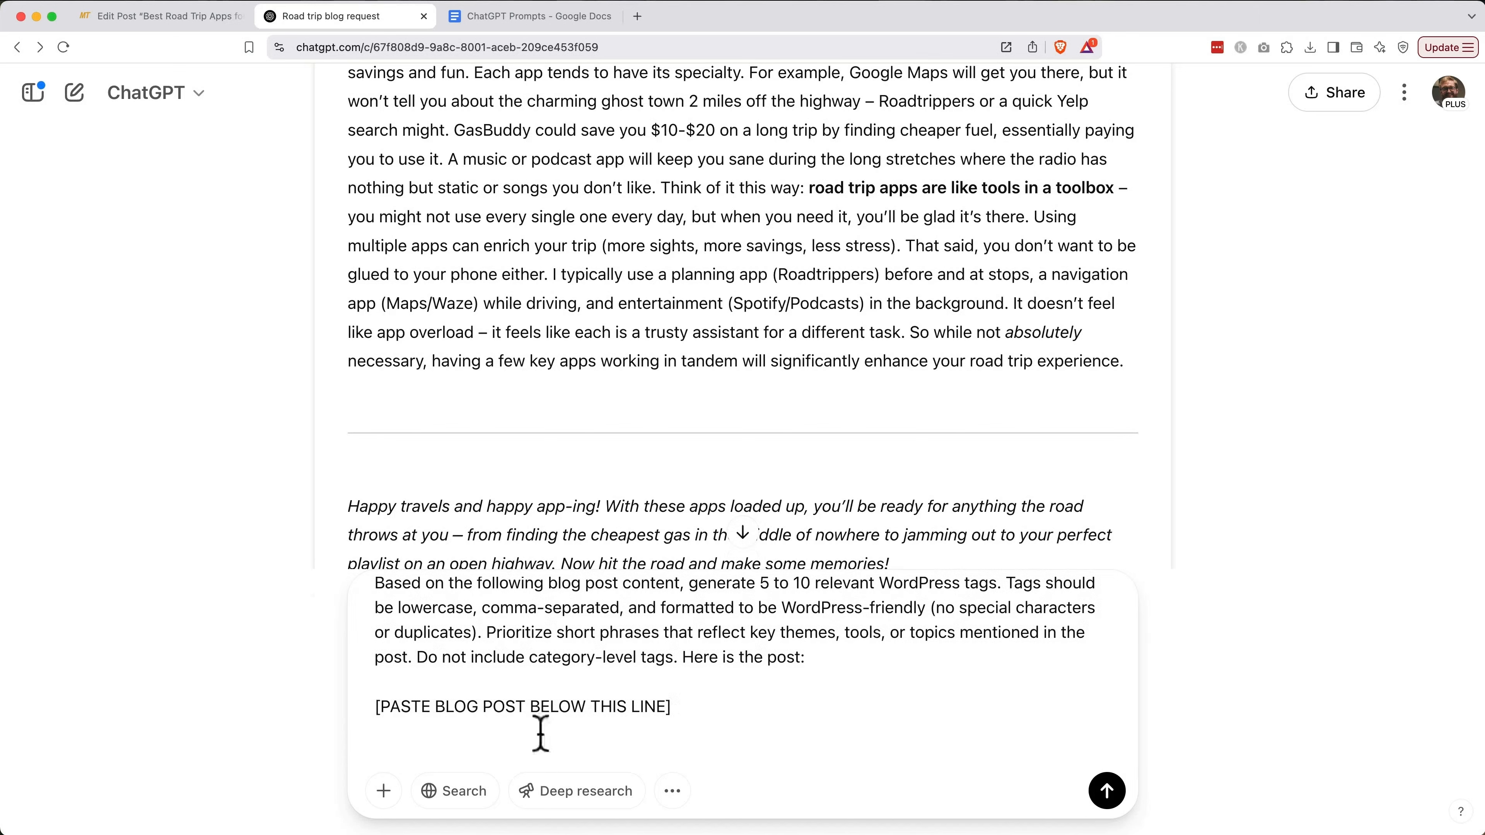
left_click(174, 26)
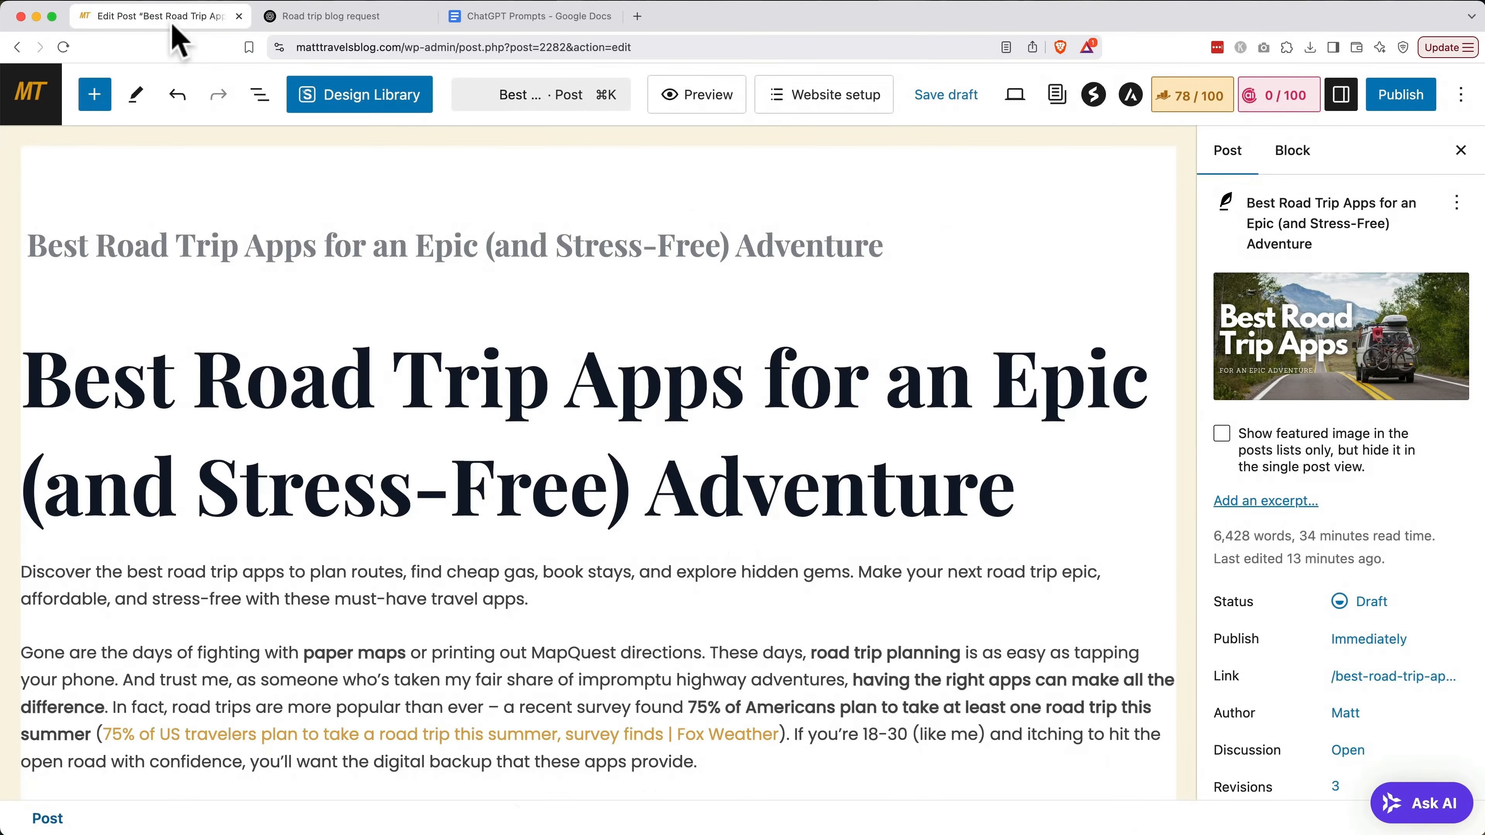
left_click(658, 100)
scroll(649, 345, "down", 10)
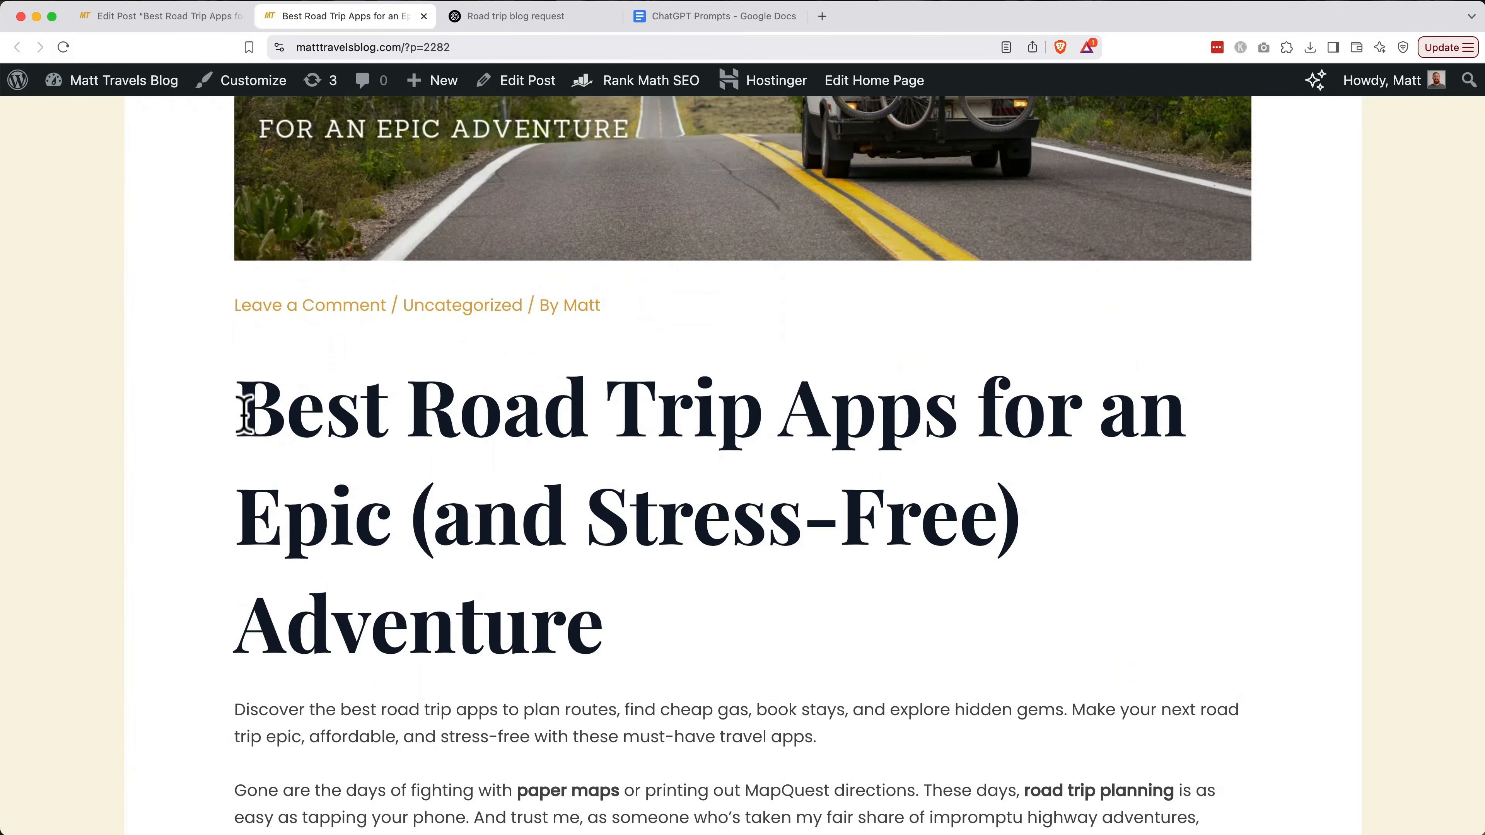
key("super+a")
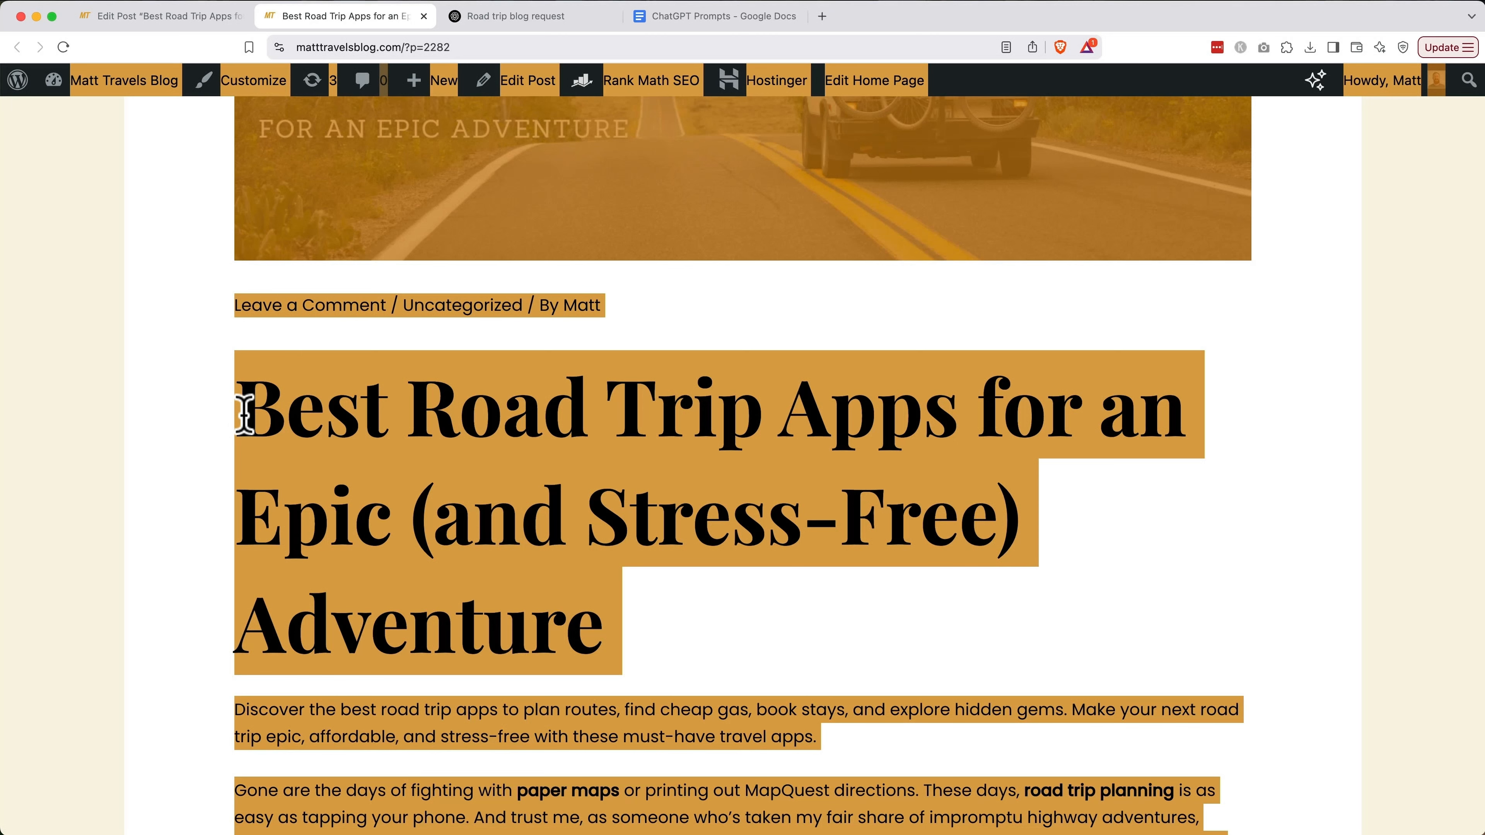
Add the full post text to the prompt, send it, and copy the ten generated tags
left_click(504, 23)
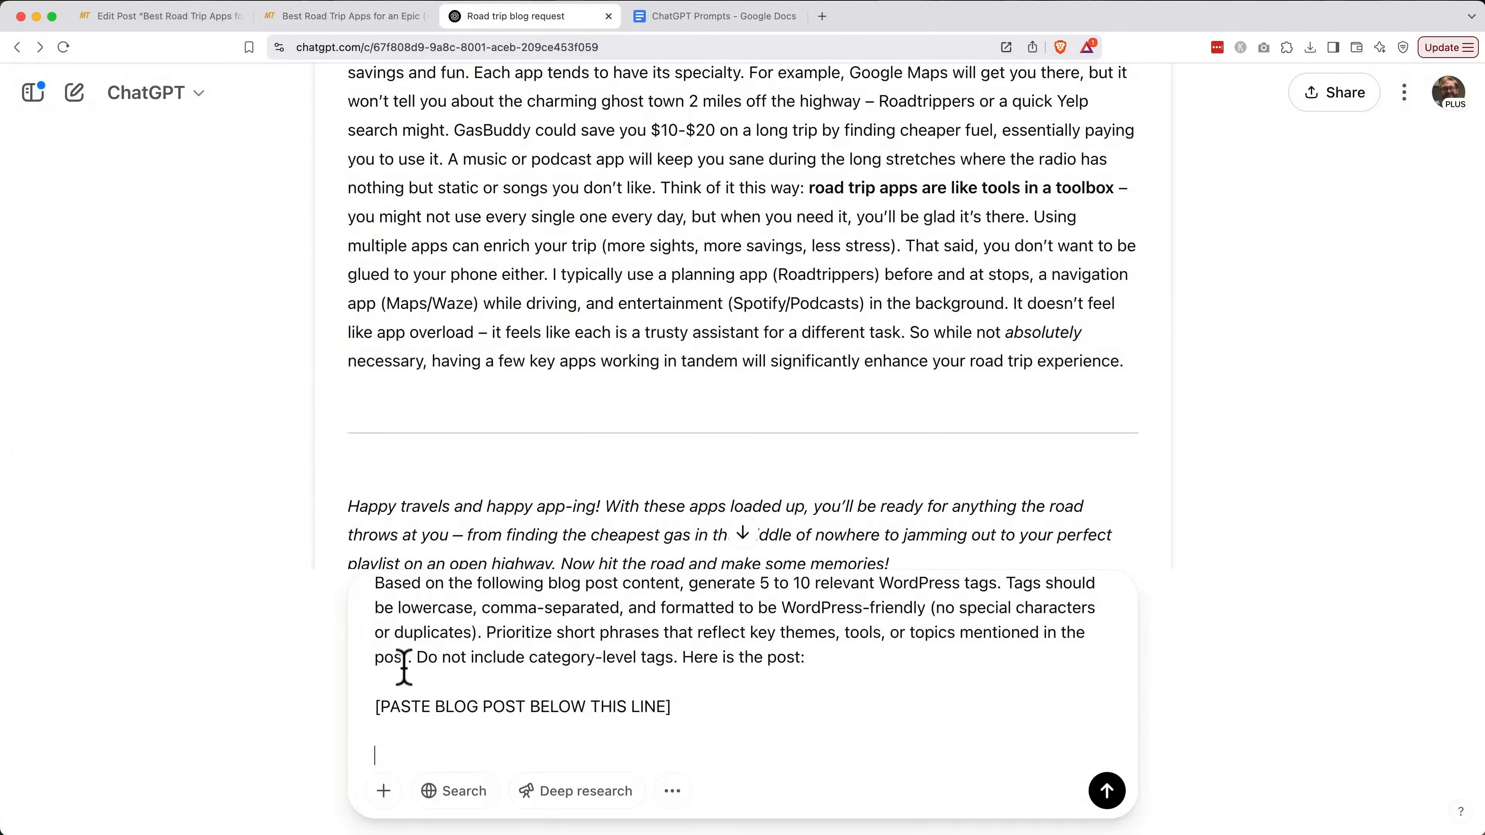
left_click(401, 758)
key("super+v")
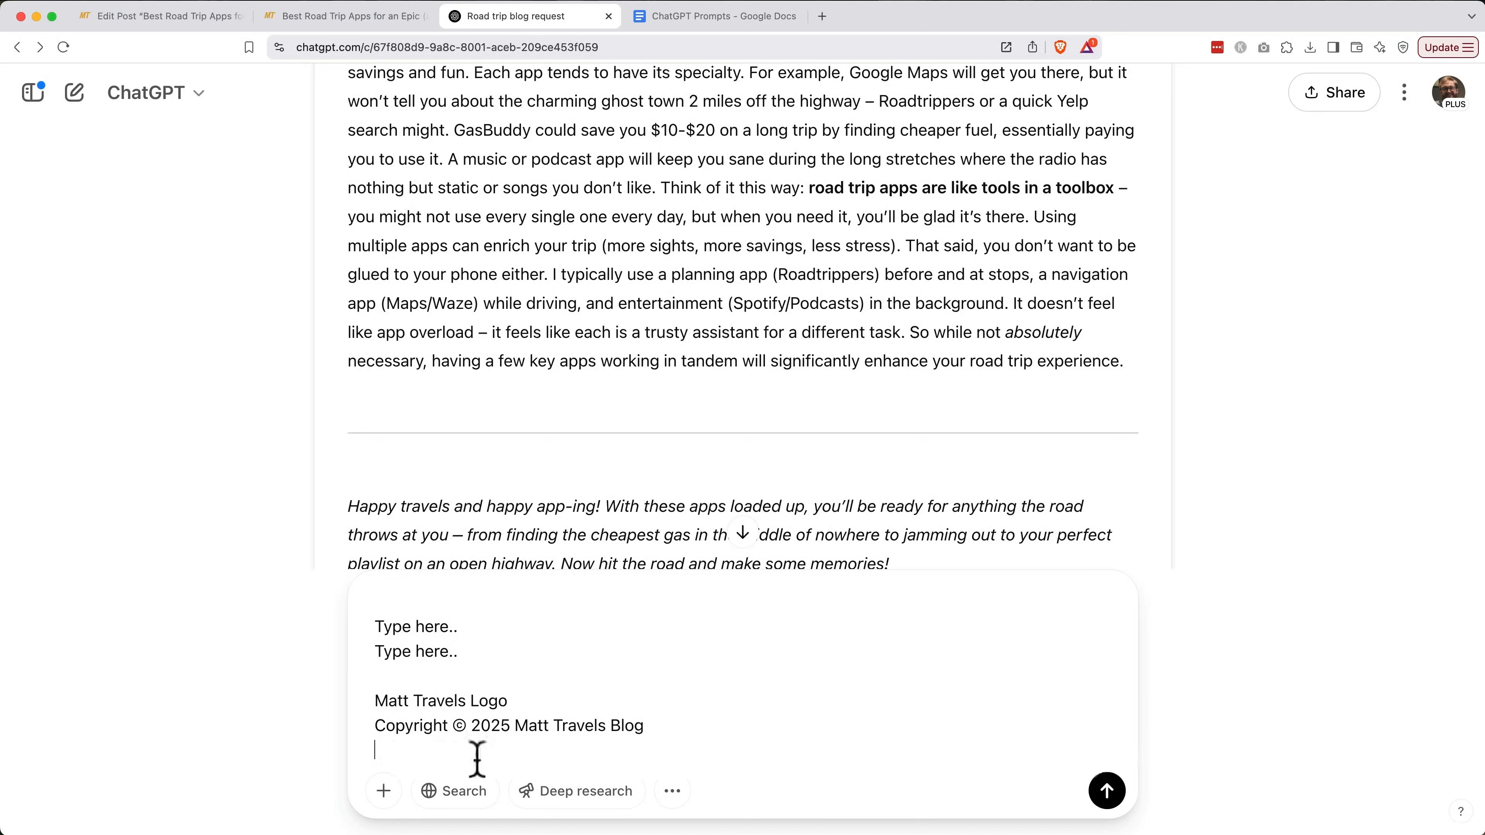
left_click(1107, 791)
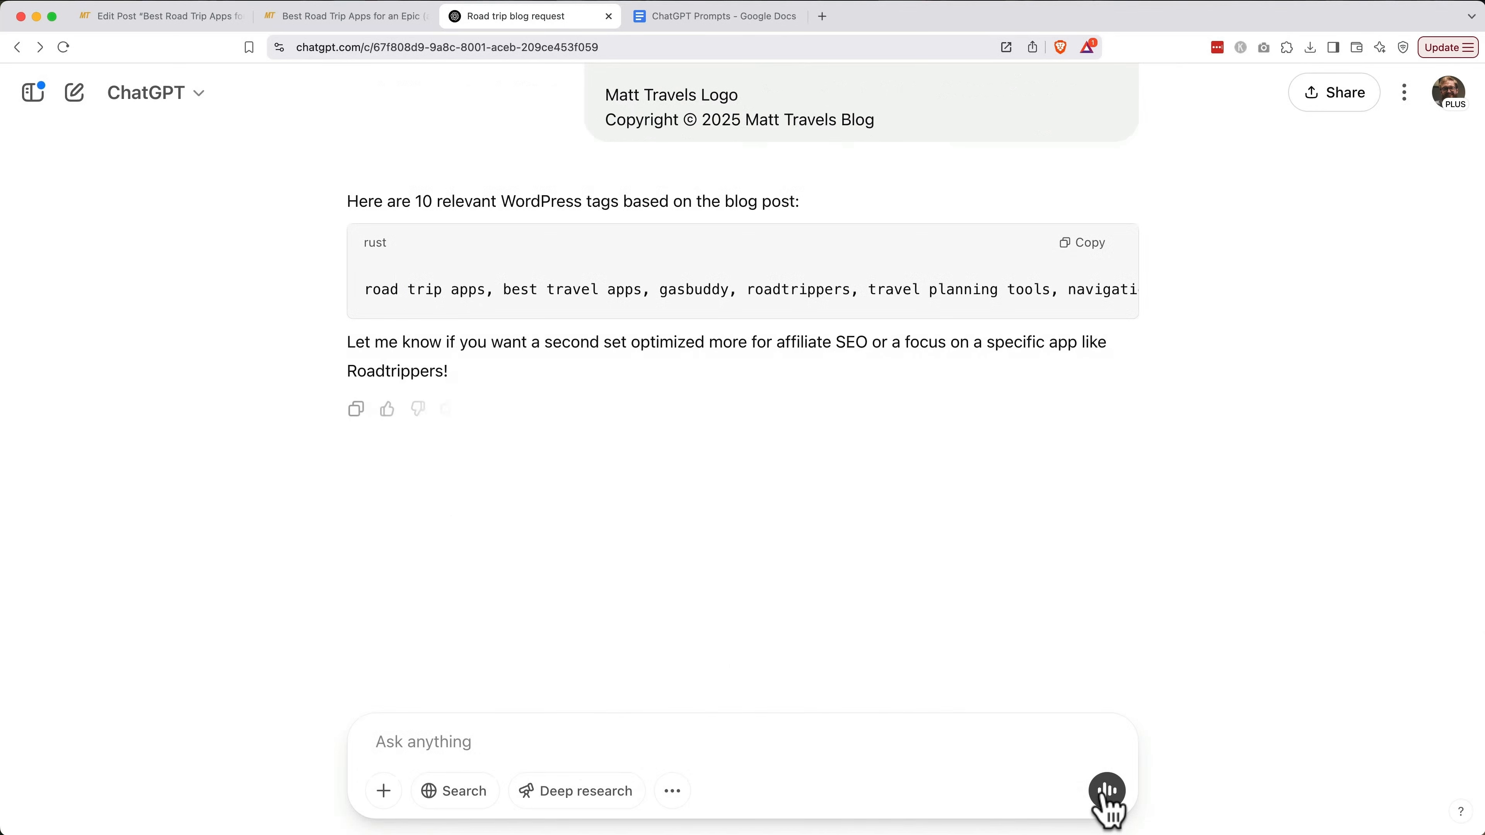
left_click(1003, 255)
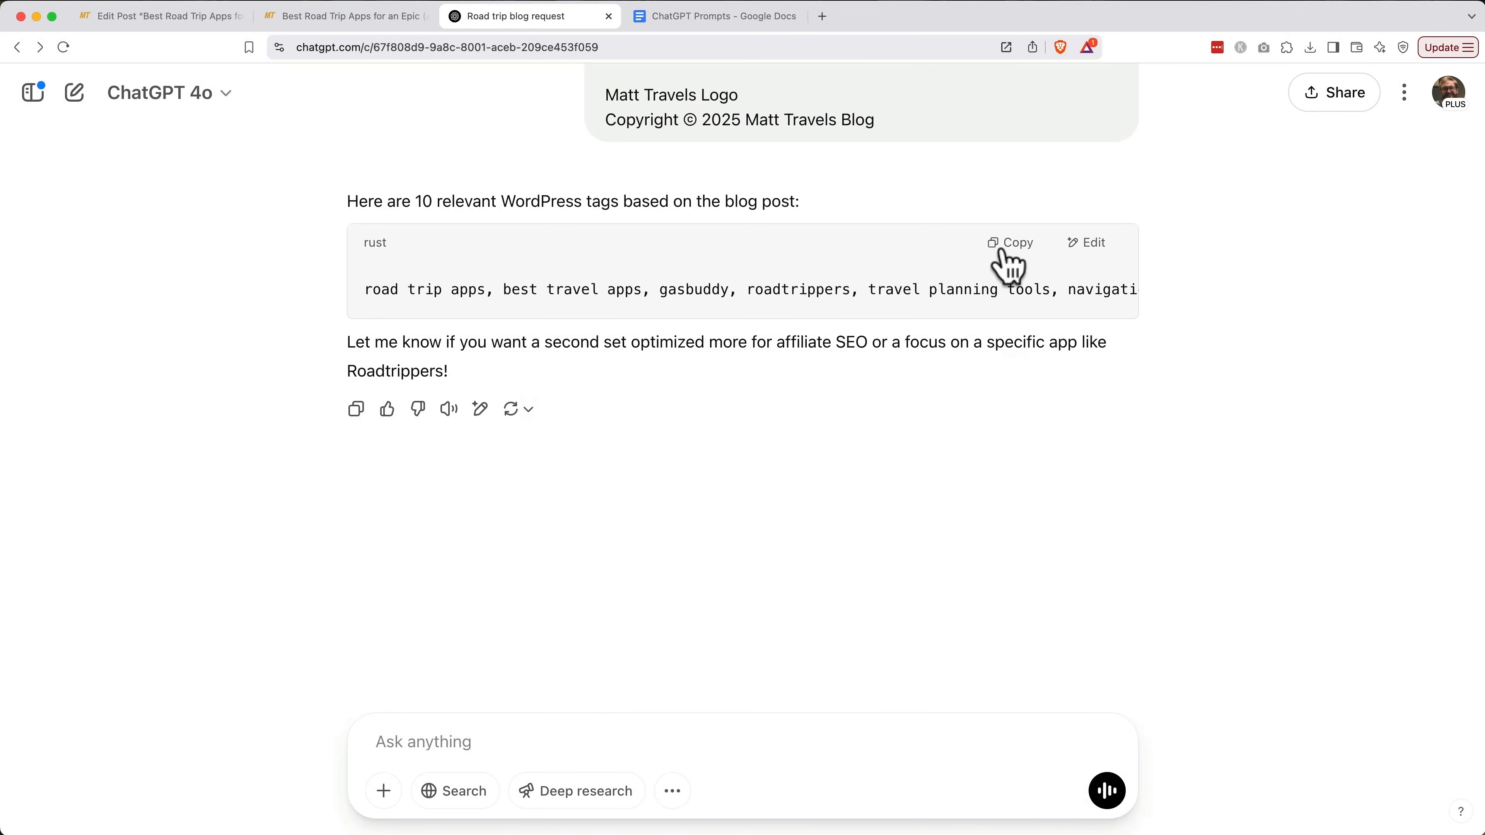
Paste the ten tags, including road trip apps, gasbuddy and budget travel tools, into Tags
left_click(183, 24)
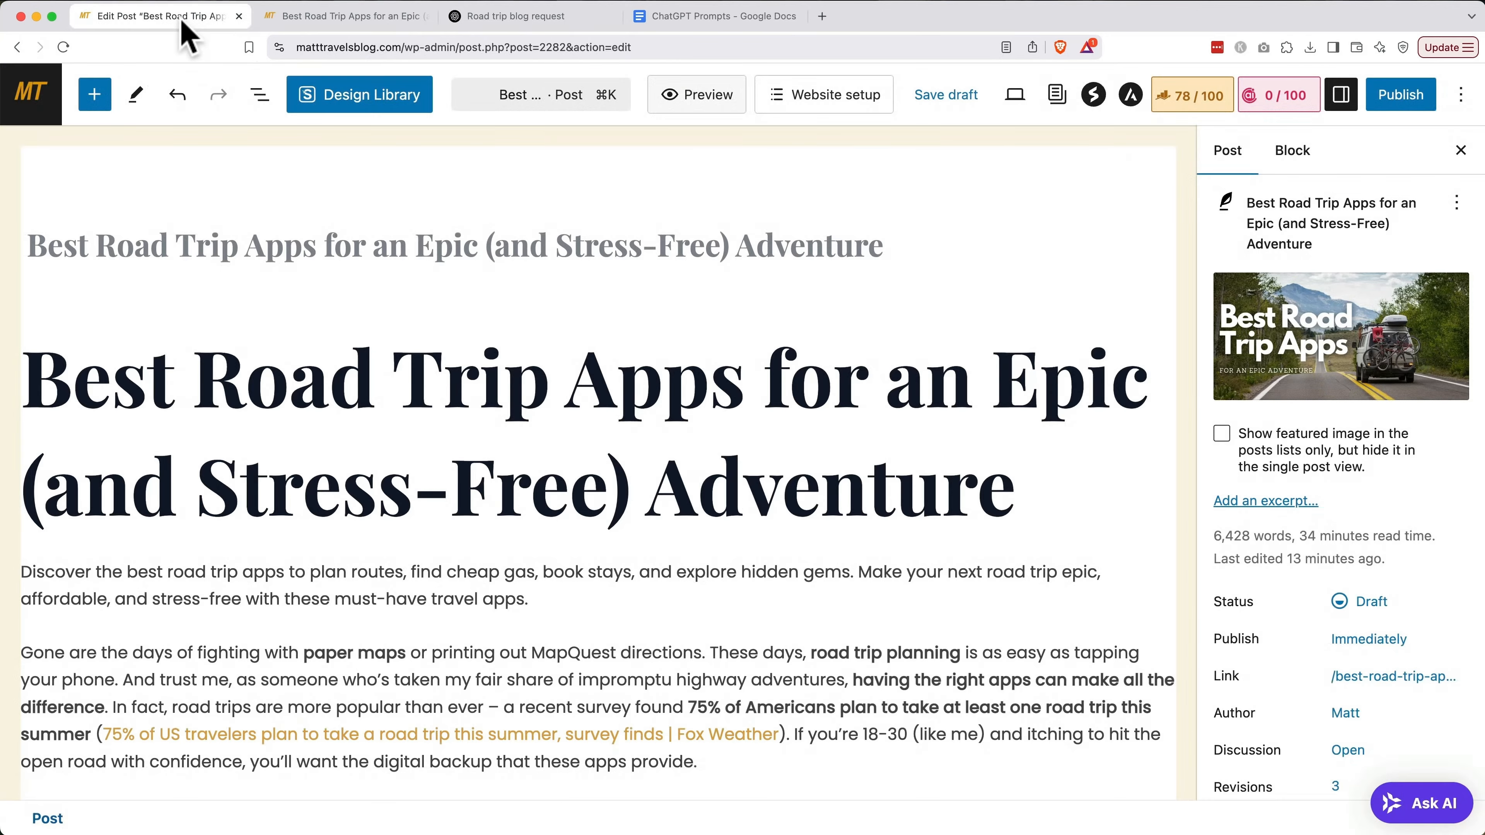
scroll(1284, 541, "down", 10)
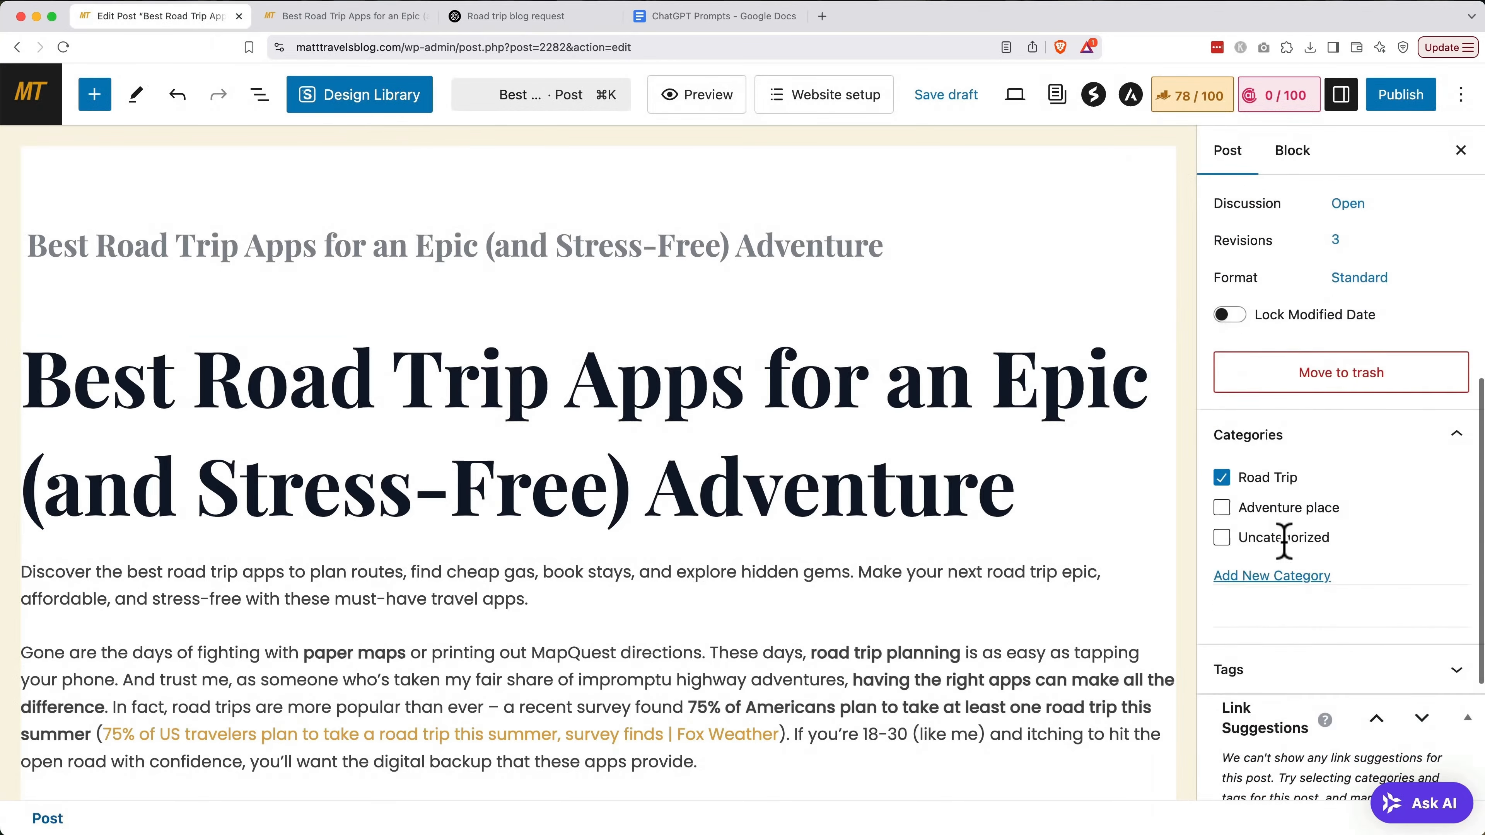
scroll(1284, 540, "down", 4)
left_click(1286, 448)
left_click(1274, 518)
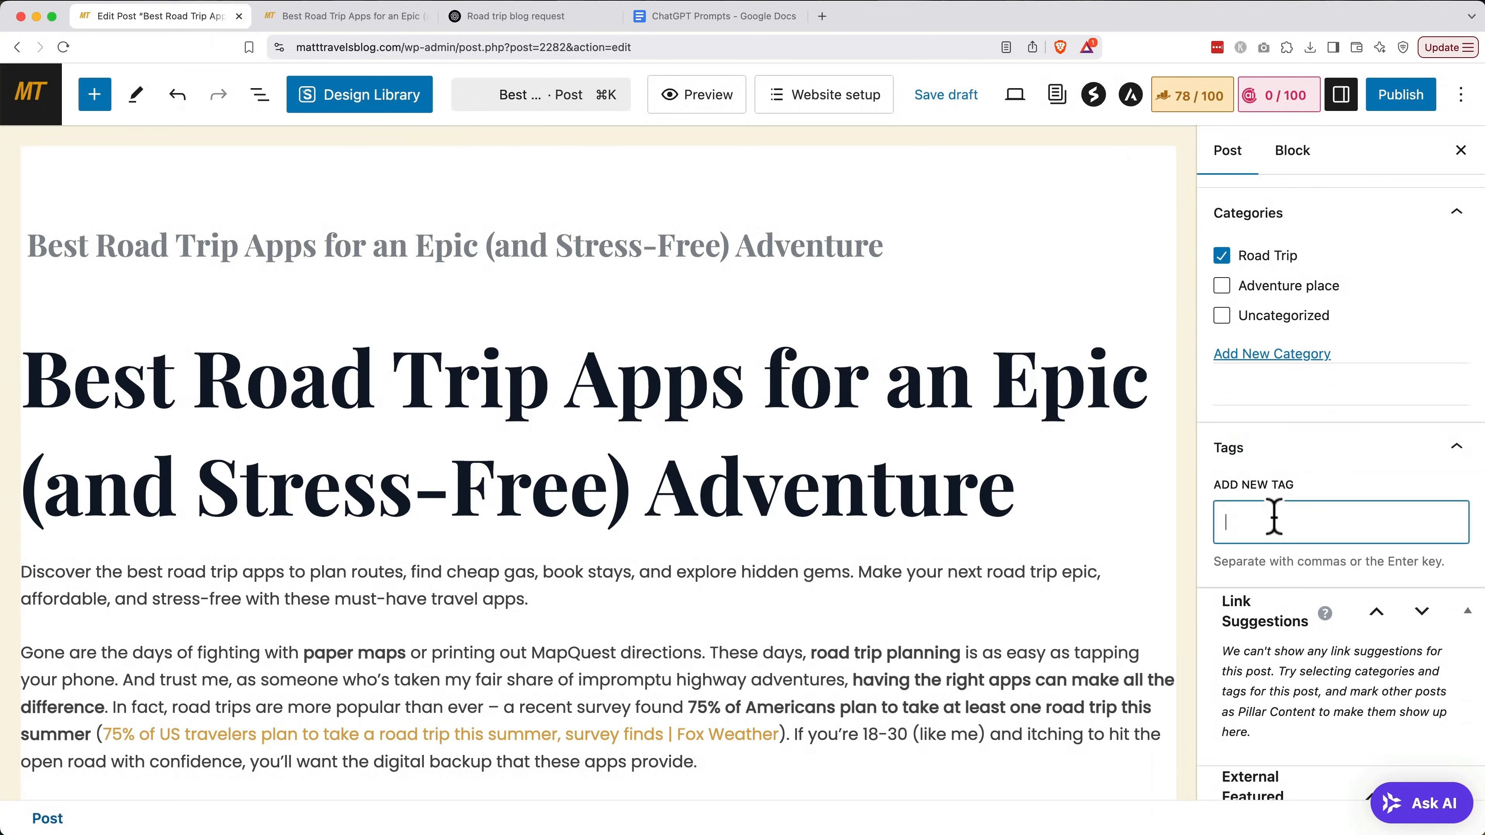
key("super+v")
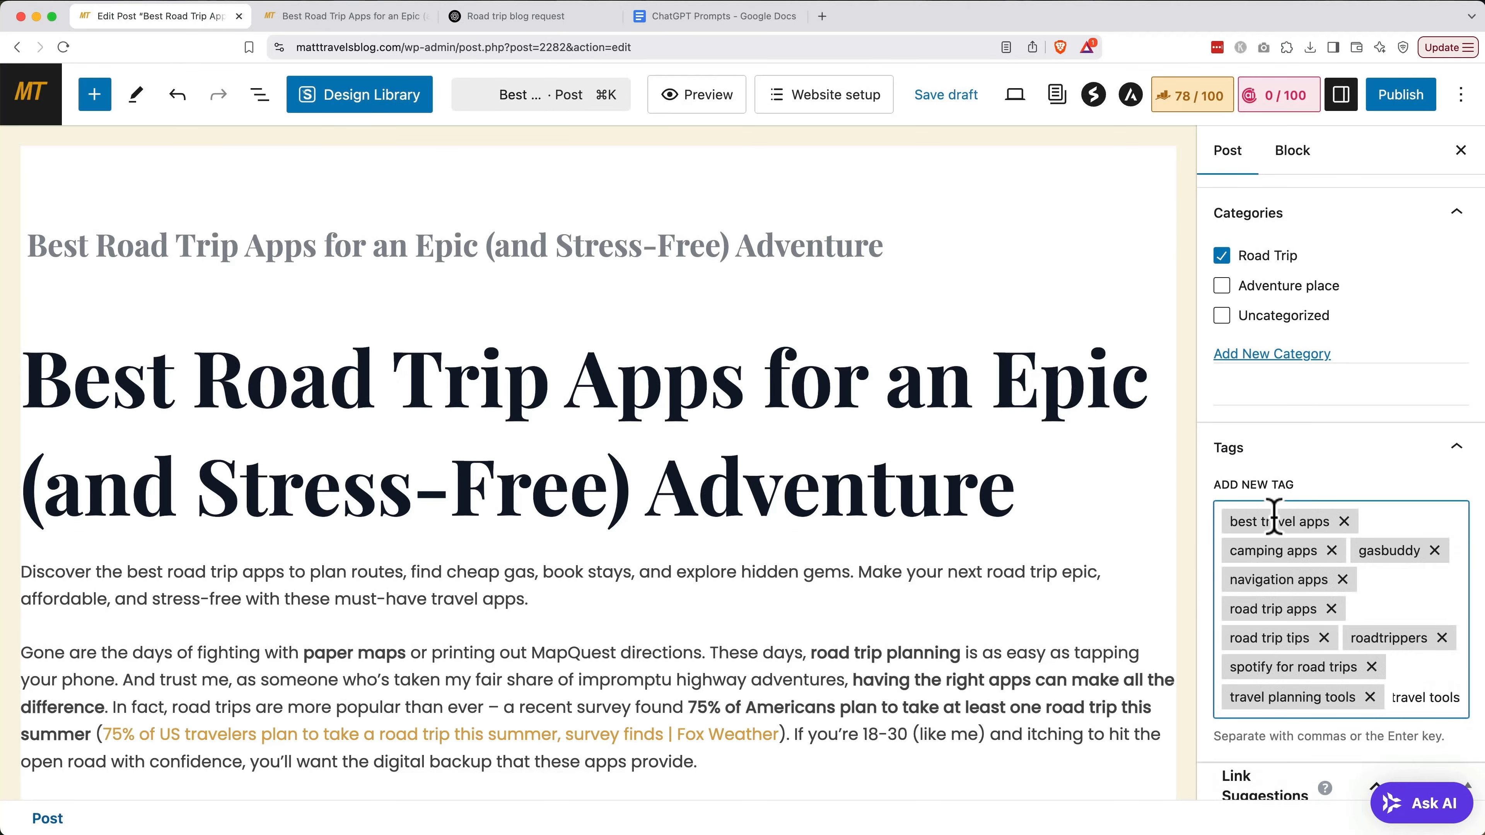
key("Return")
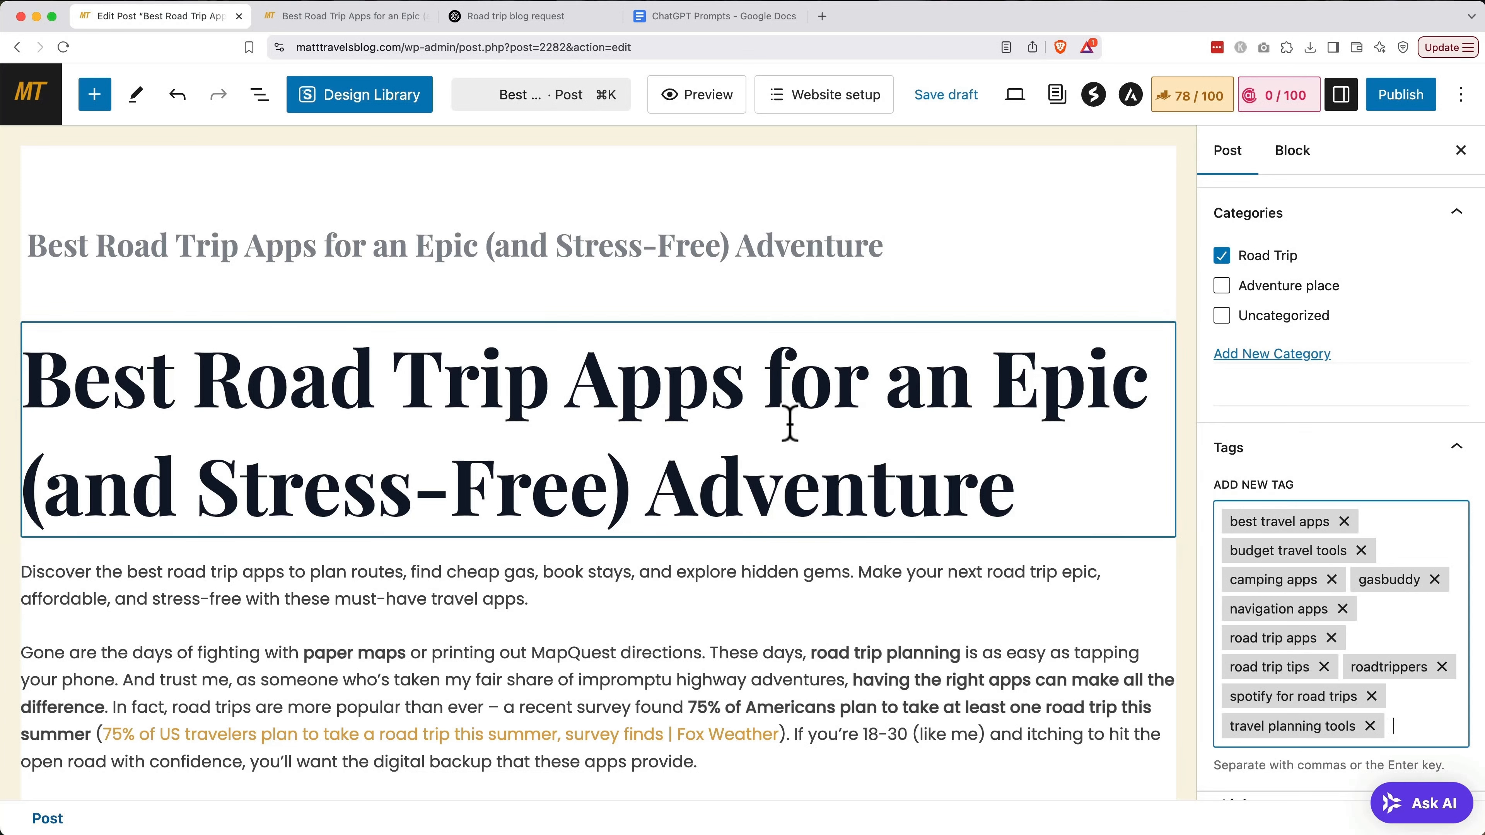
Insert the Table of Contents by Rank Math block after the intro paragraph and save the draft
left_click(639, 591)
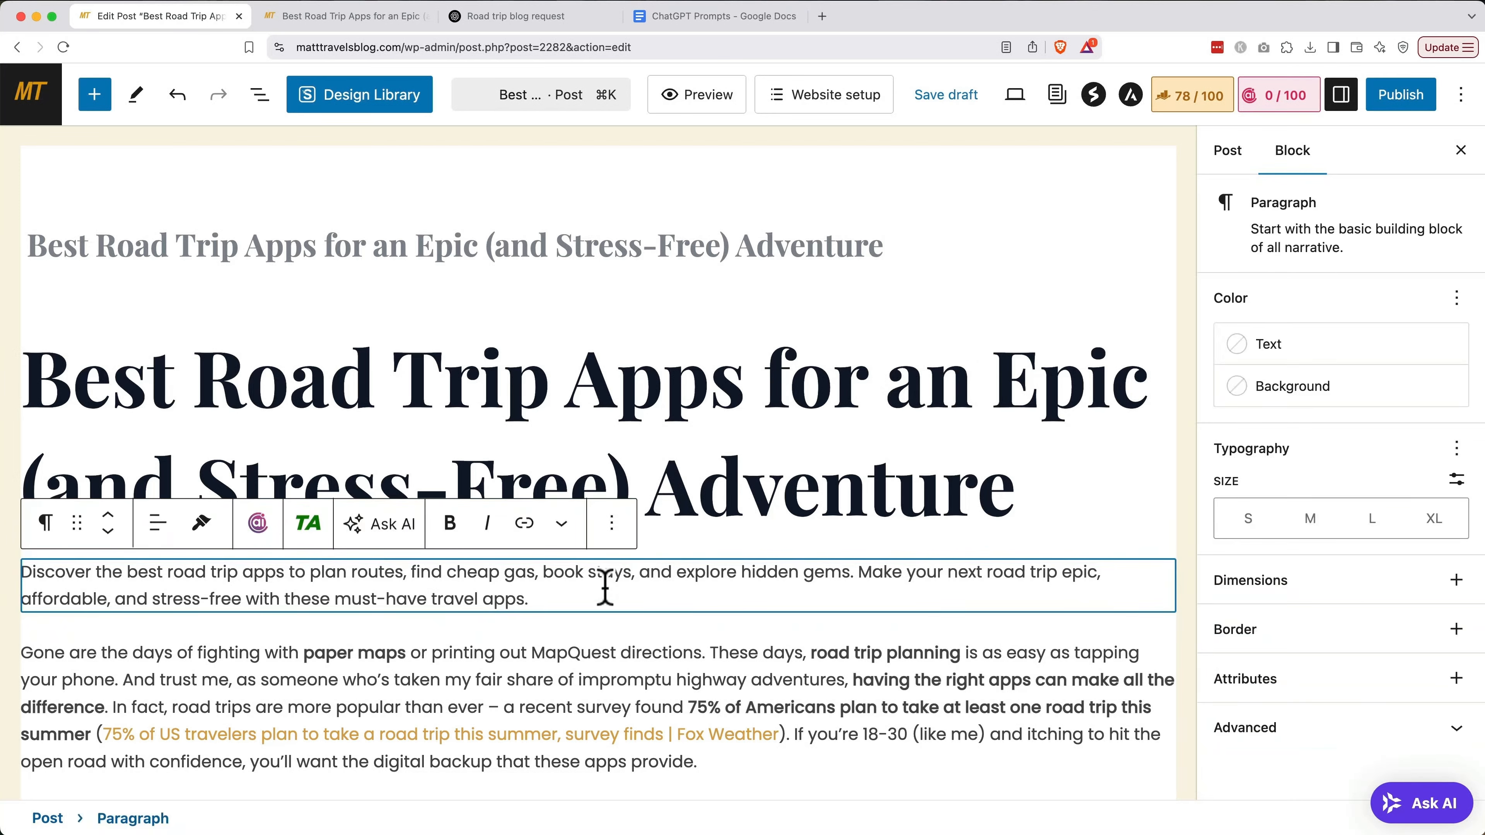
left_click(94, 95)
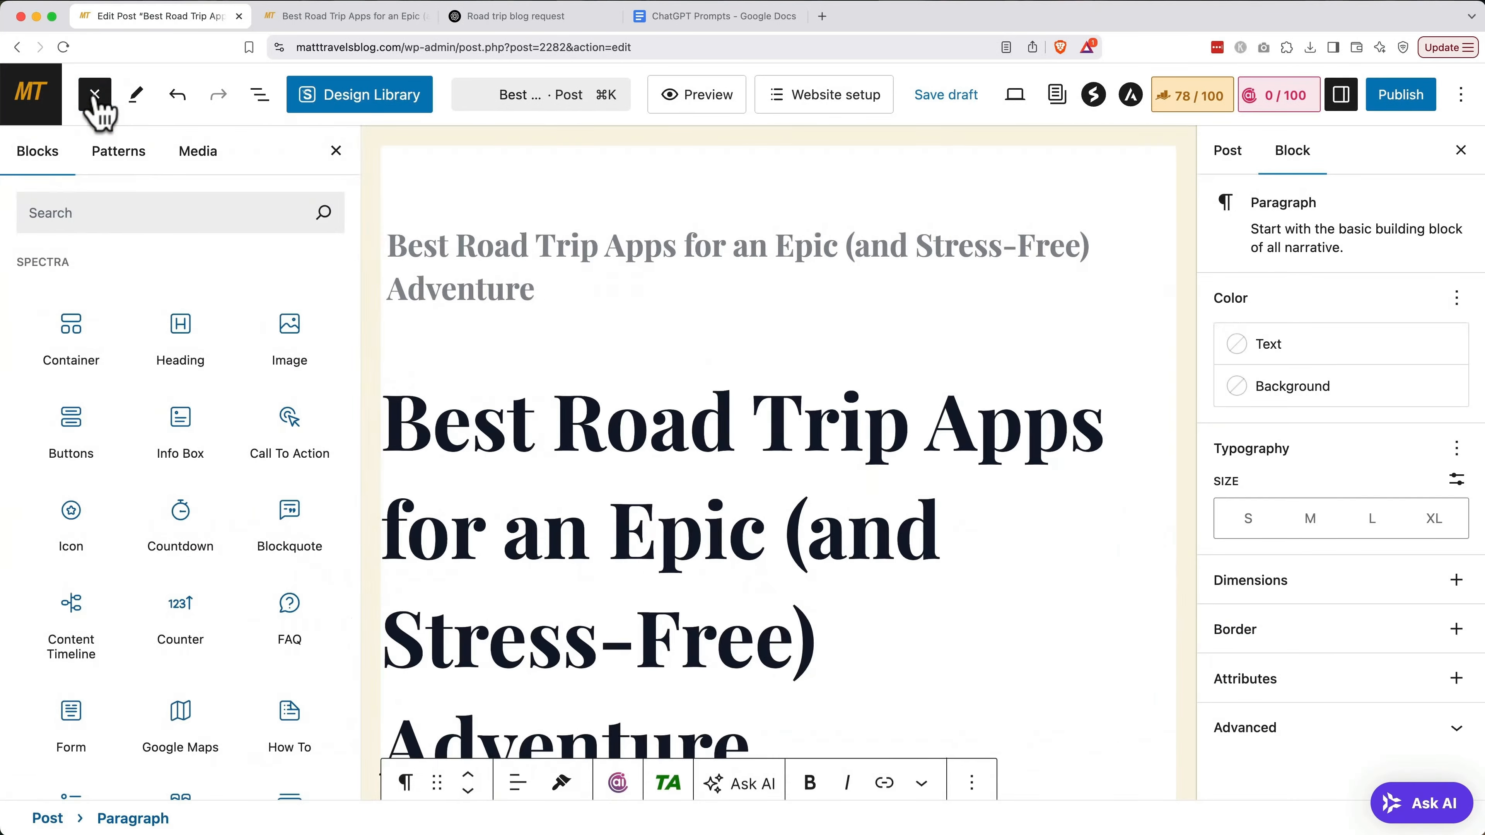
left_click(94, 212)
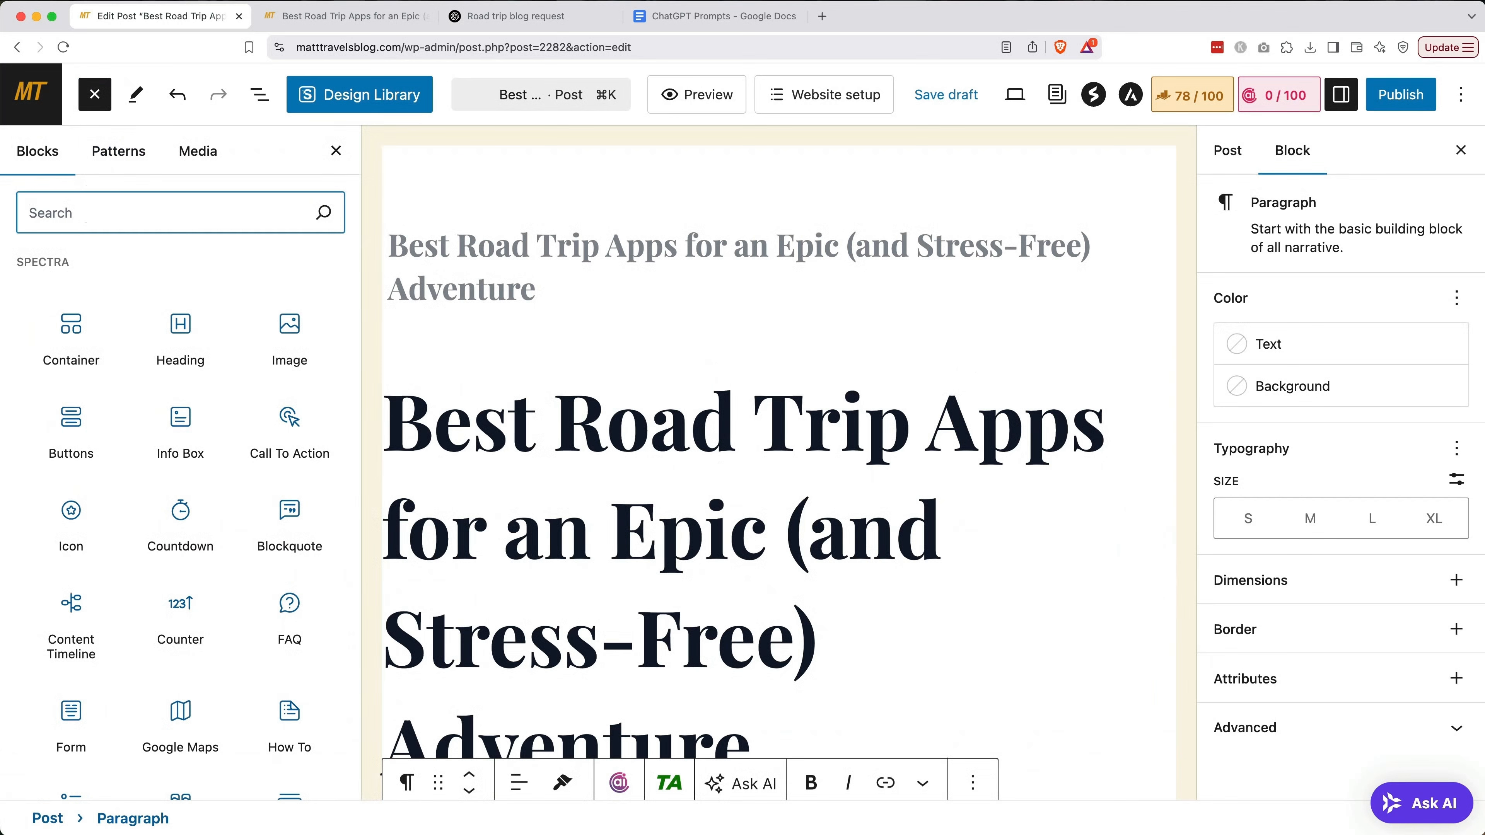
type("rank math")
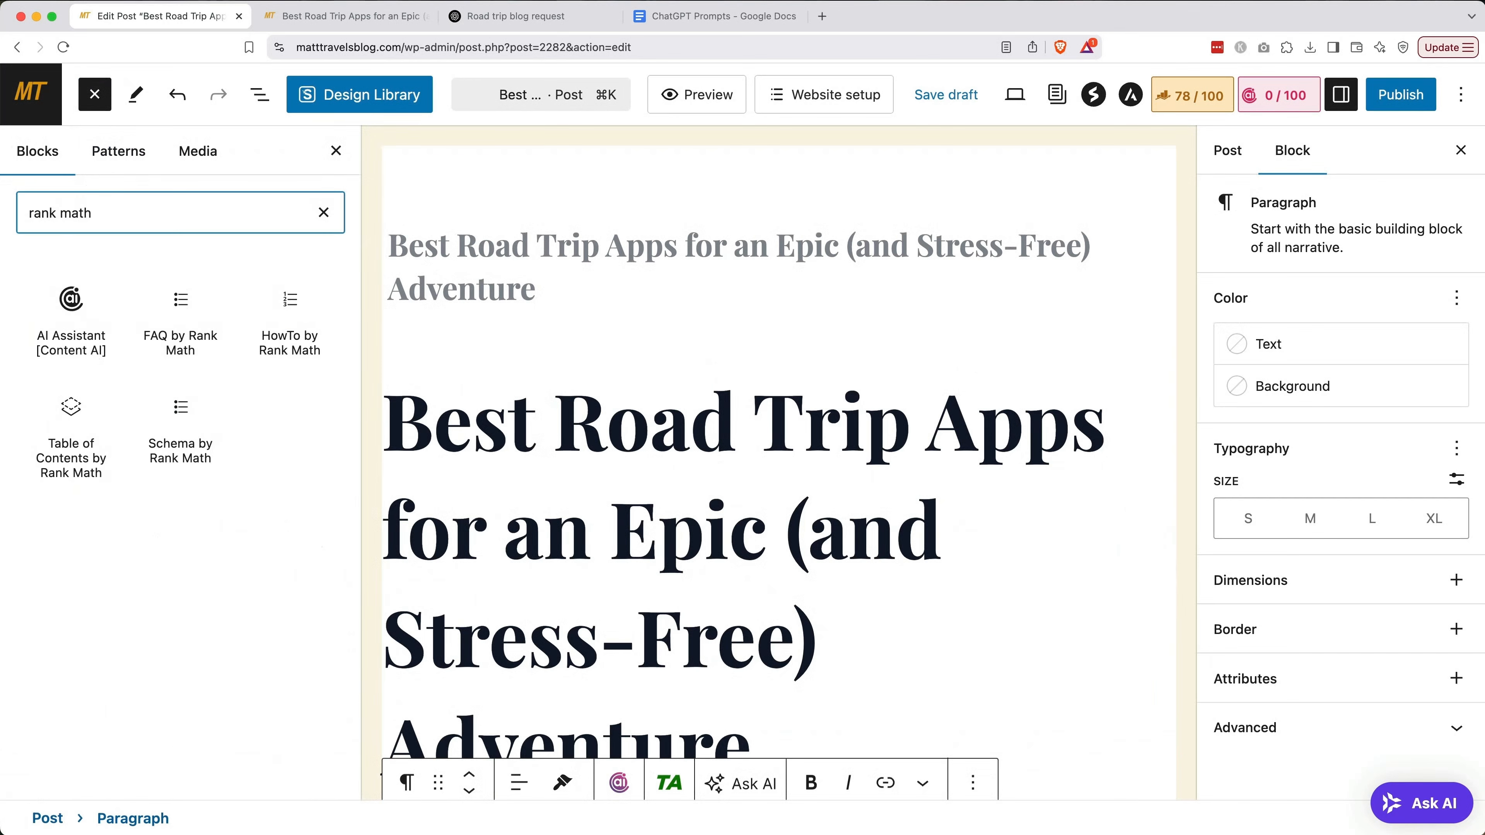
left_click(62, 424)
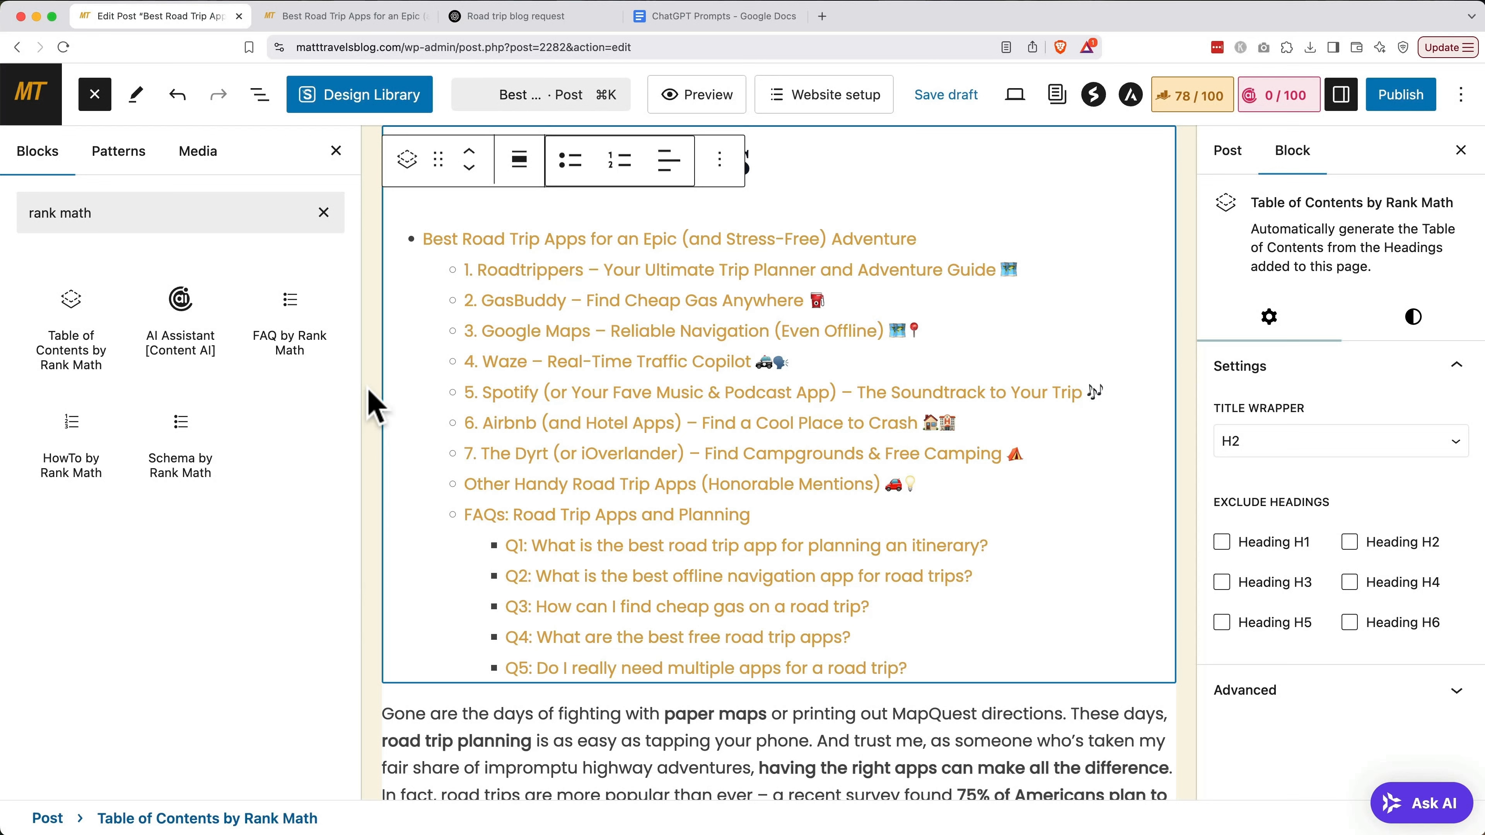
key("super+s")
Toggle the Roadtrippers heading off and back on in the table of contents
mouse_move(570, 381)
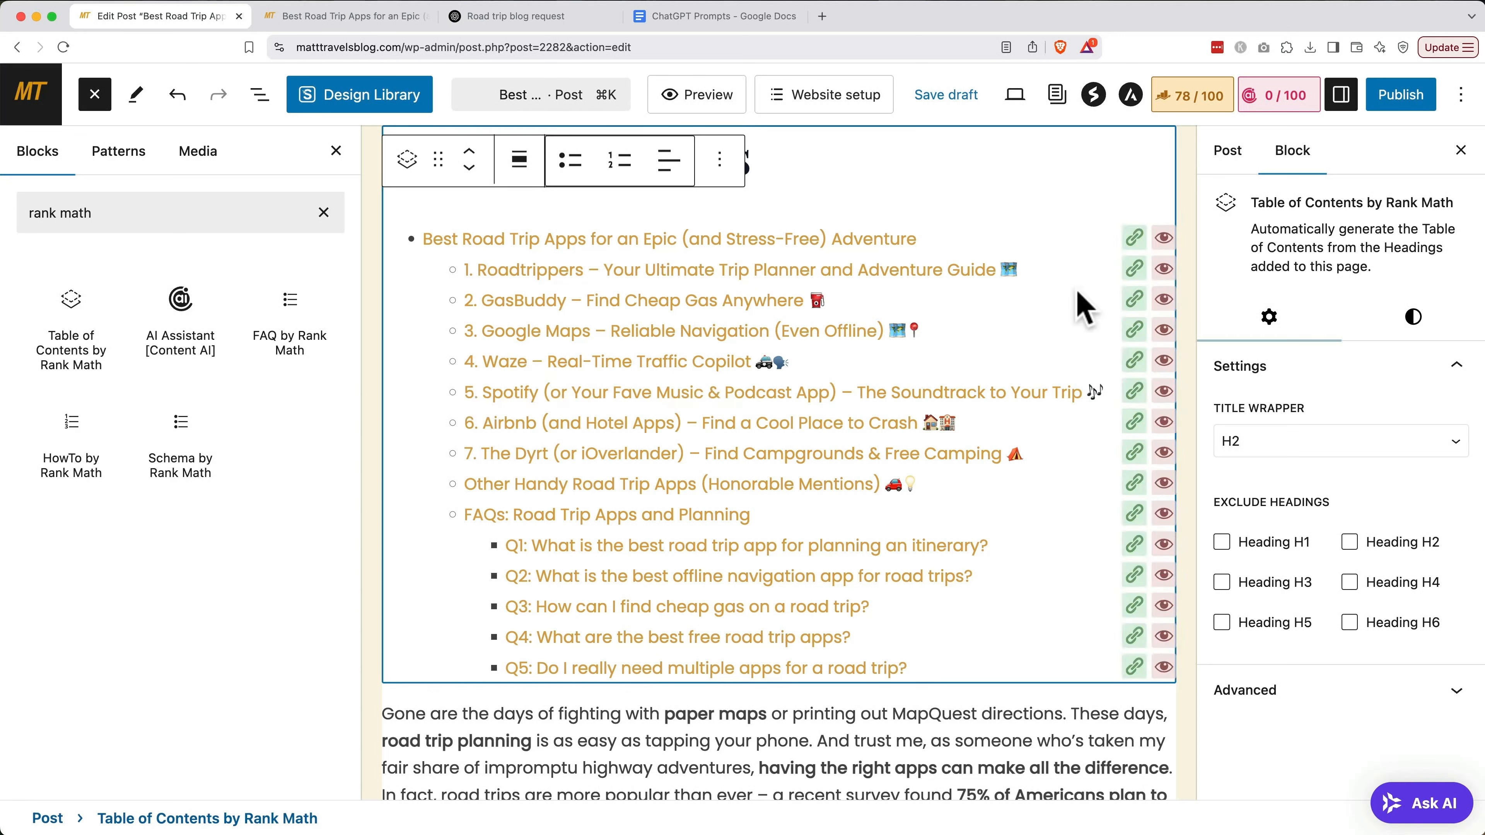
left_click(1162, 270)
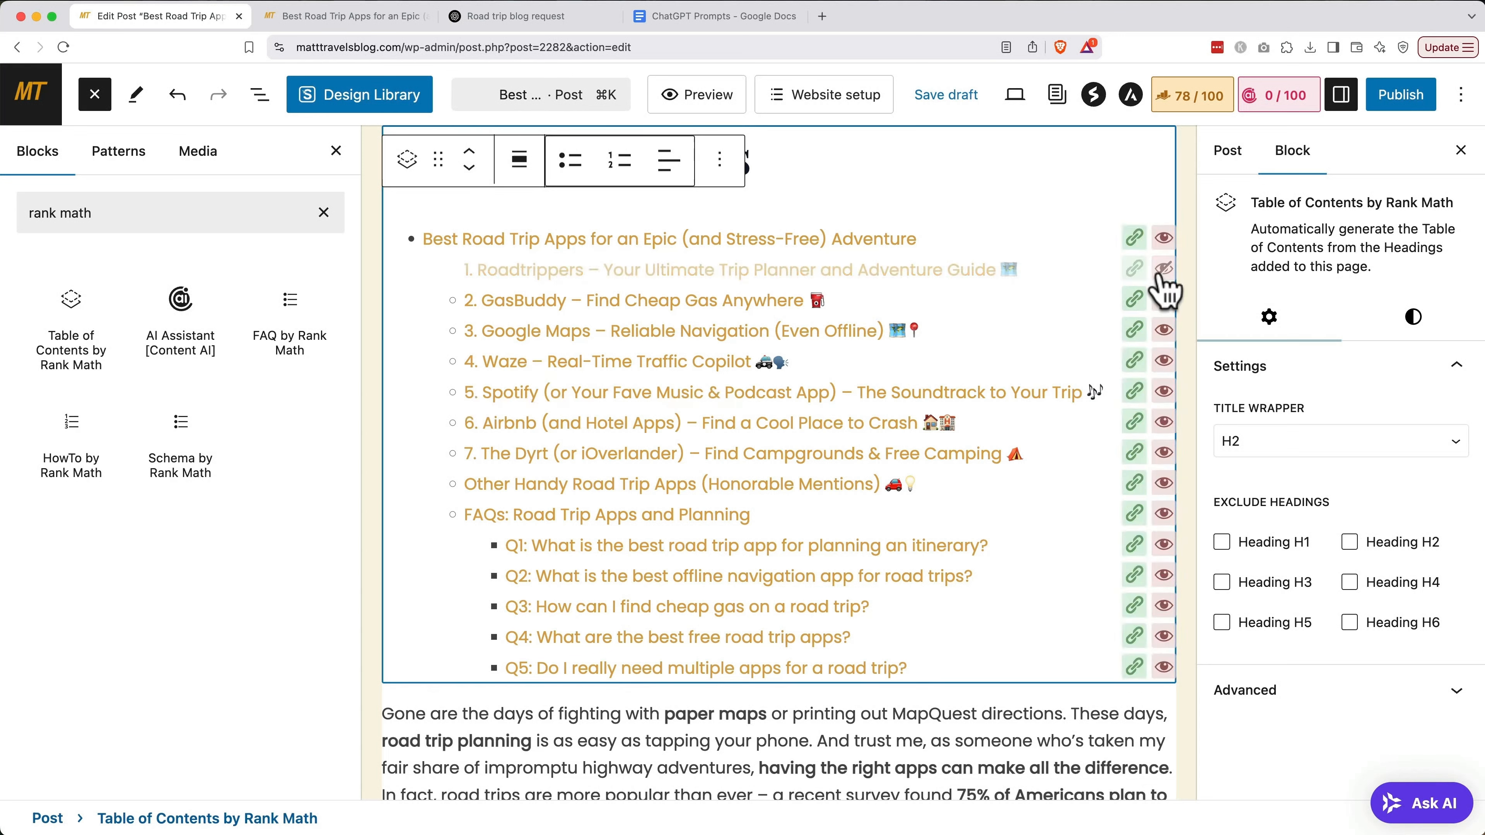
left_click(1161, 270)
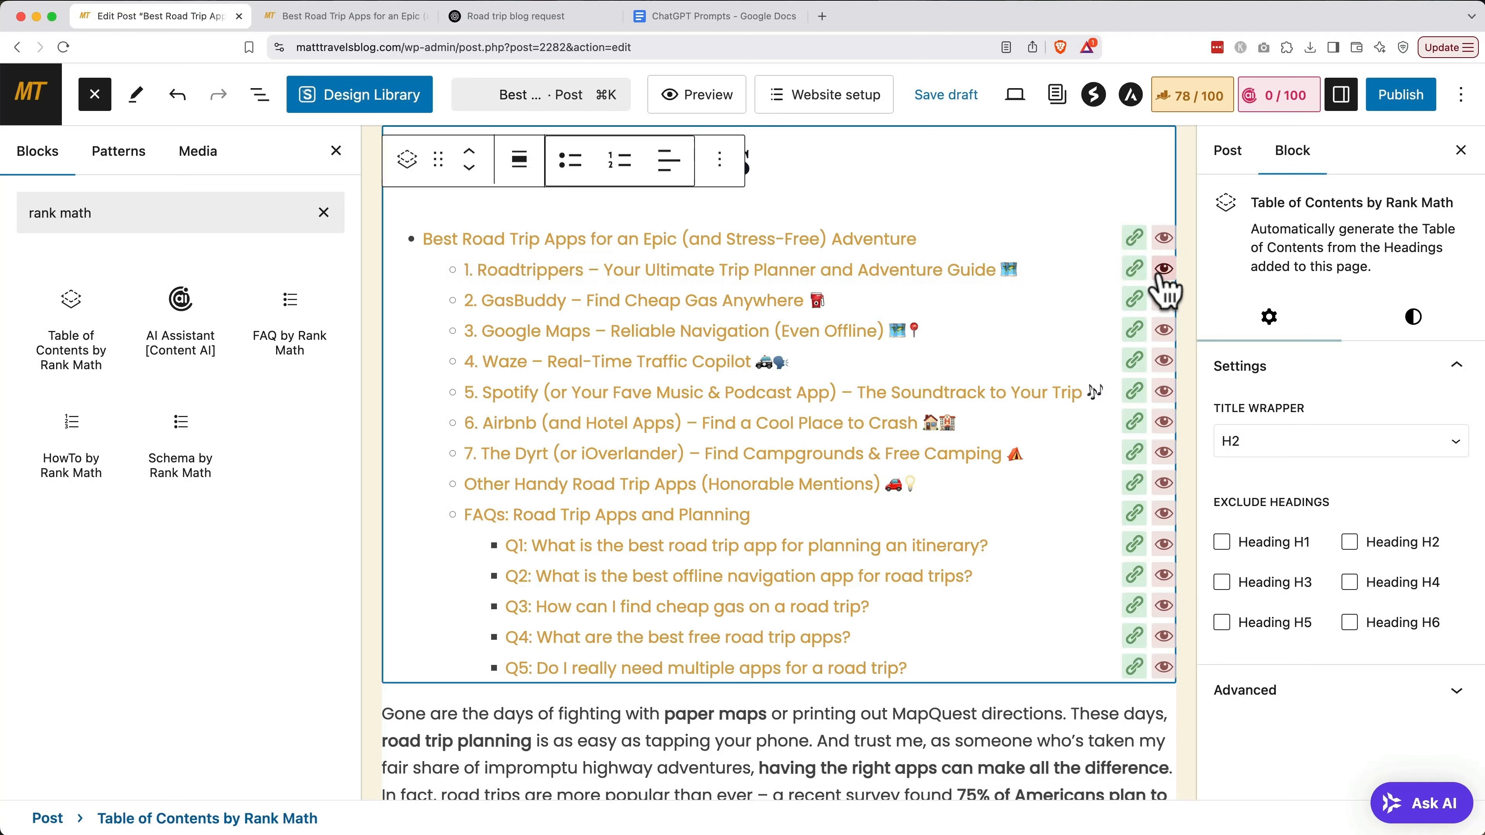
Open the Rank Math 78/100 score panel and expand the Additional checks list
left_click(1176, 110)
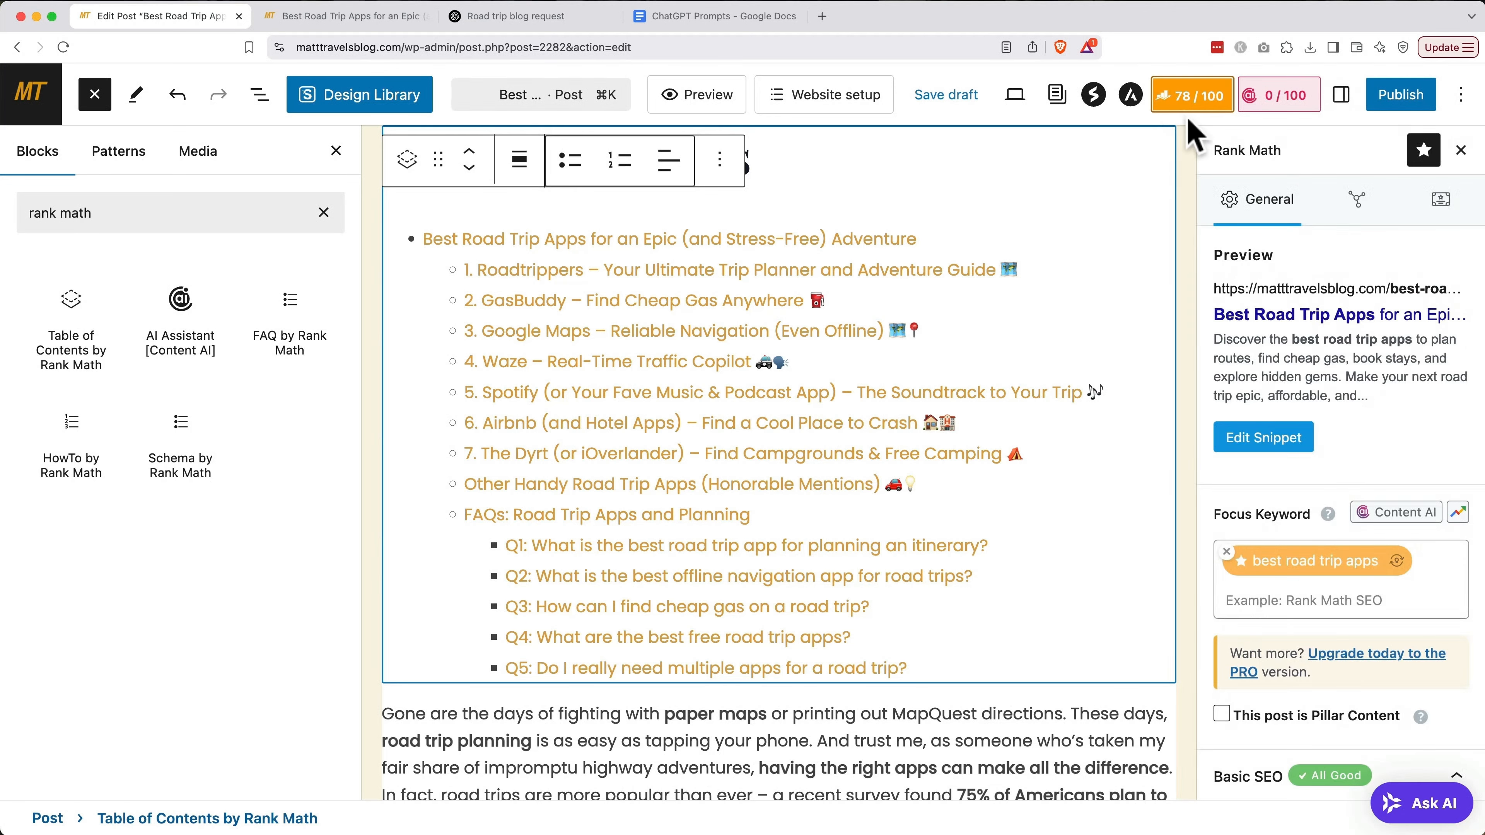
scroll(1297, 360, "down", 7)
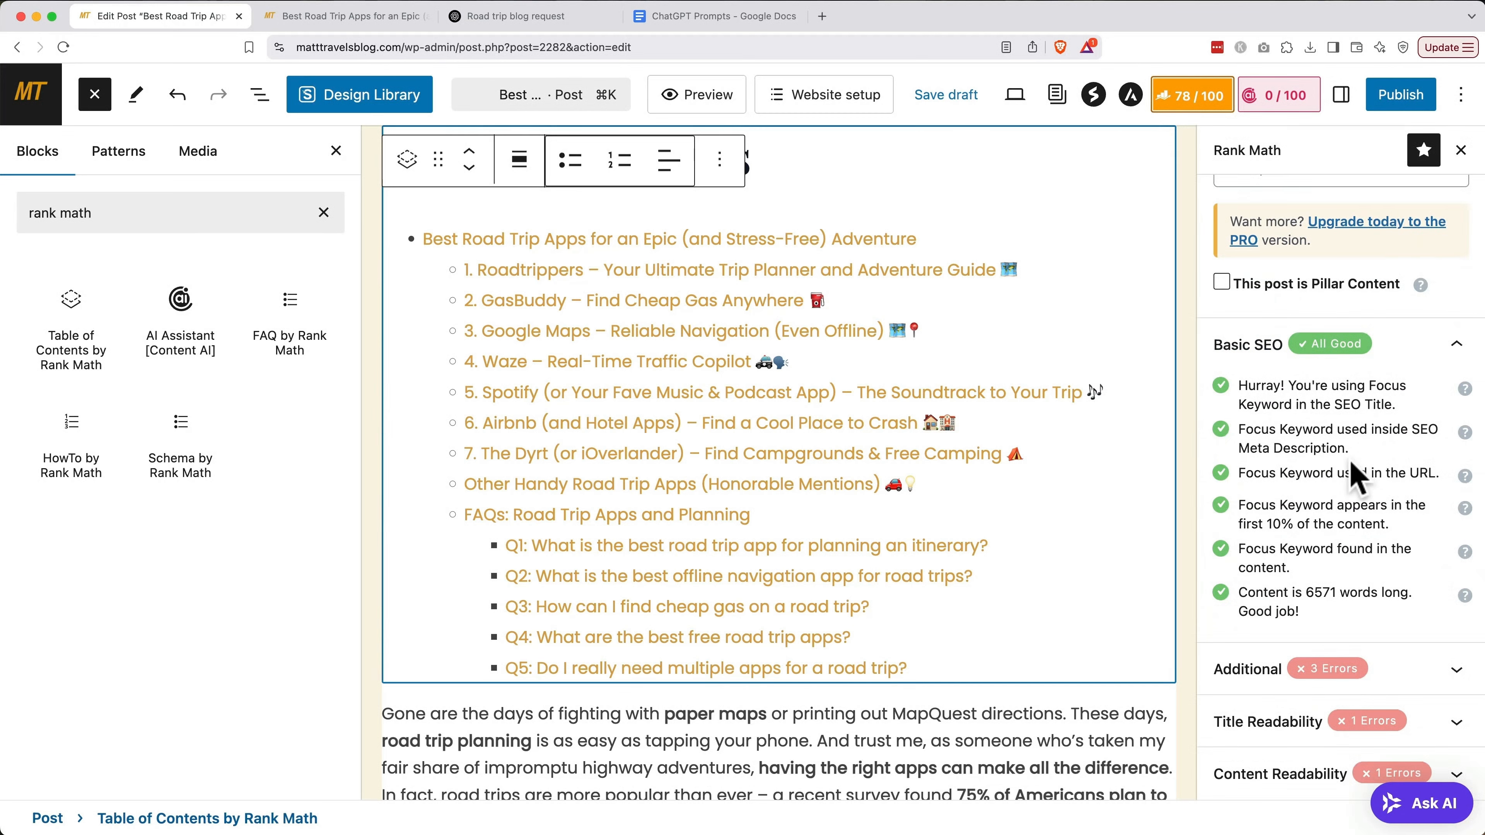
left_click(1277, 669)
scroll(1276, 686, "down", 6)
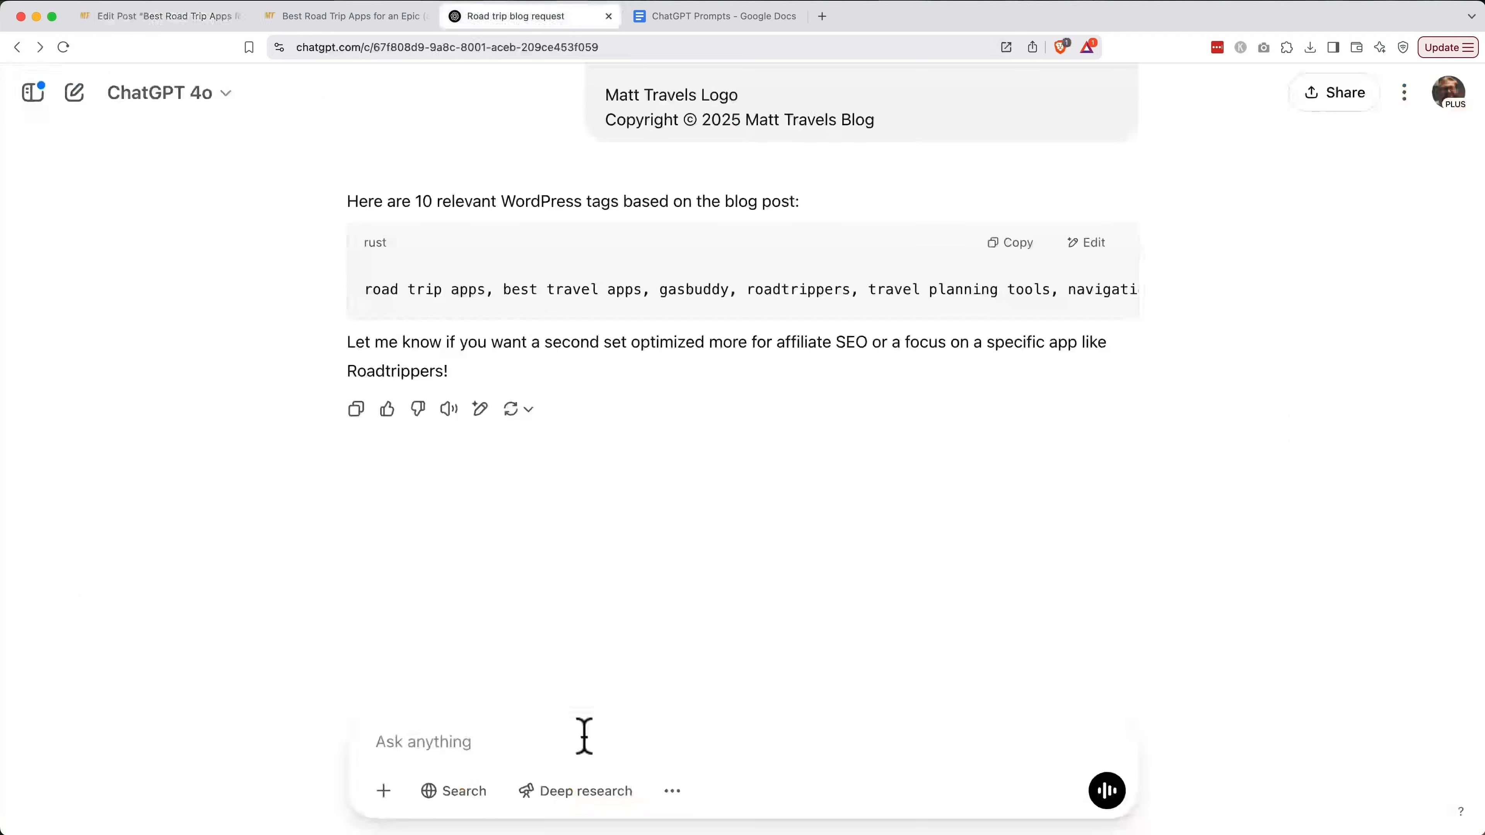
Ask ChatGPT where to add 'best road trip apps' to lift keyword density from around .08 to 1%
type("My keyw")
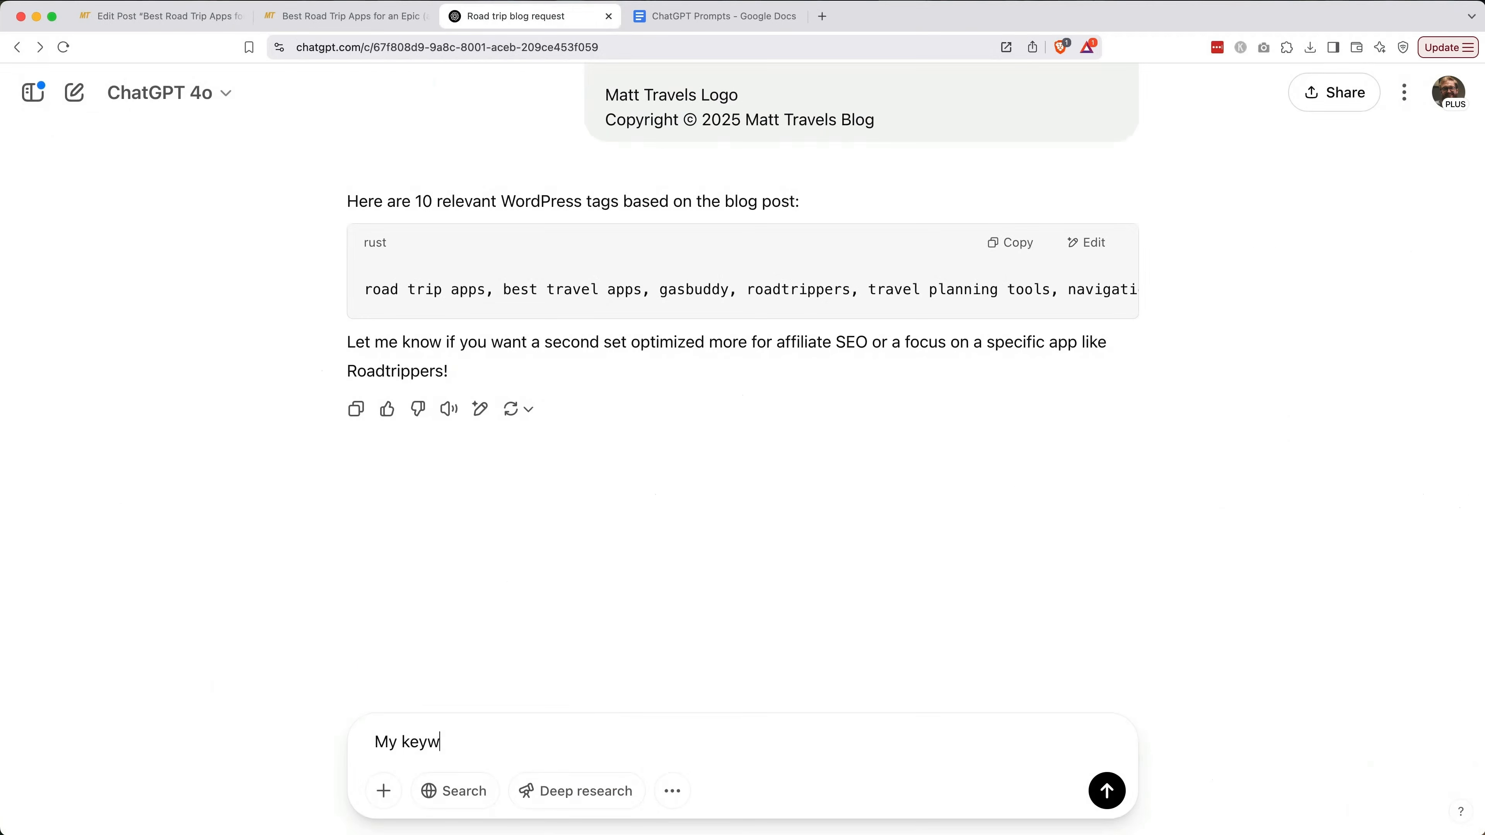
type("ord density is around .08. Can you suggest where to naturally add my focus keyword (best road trip apps) to bring it up to around 1%")
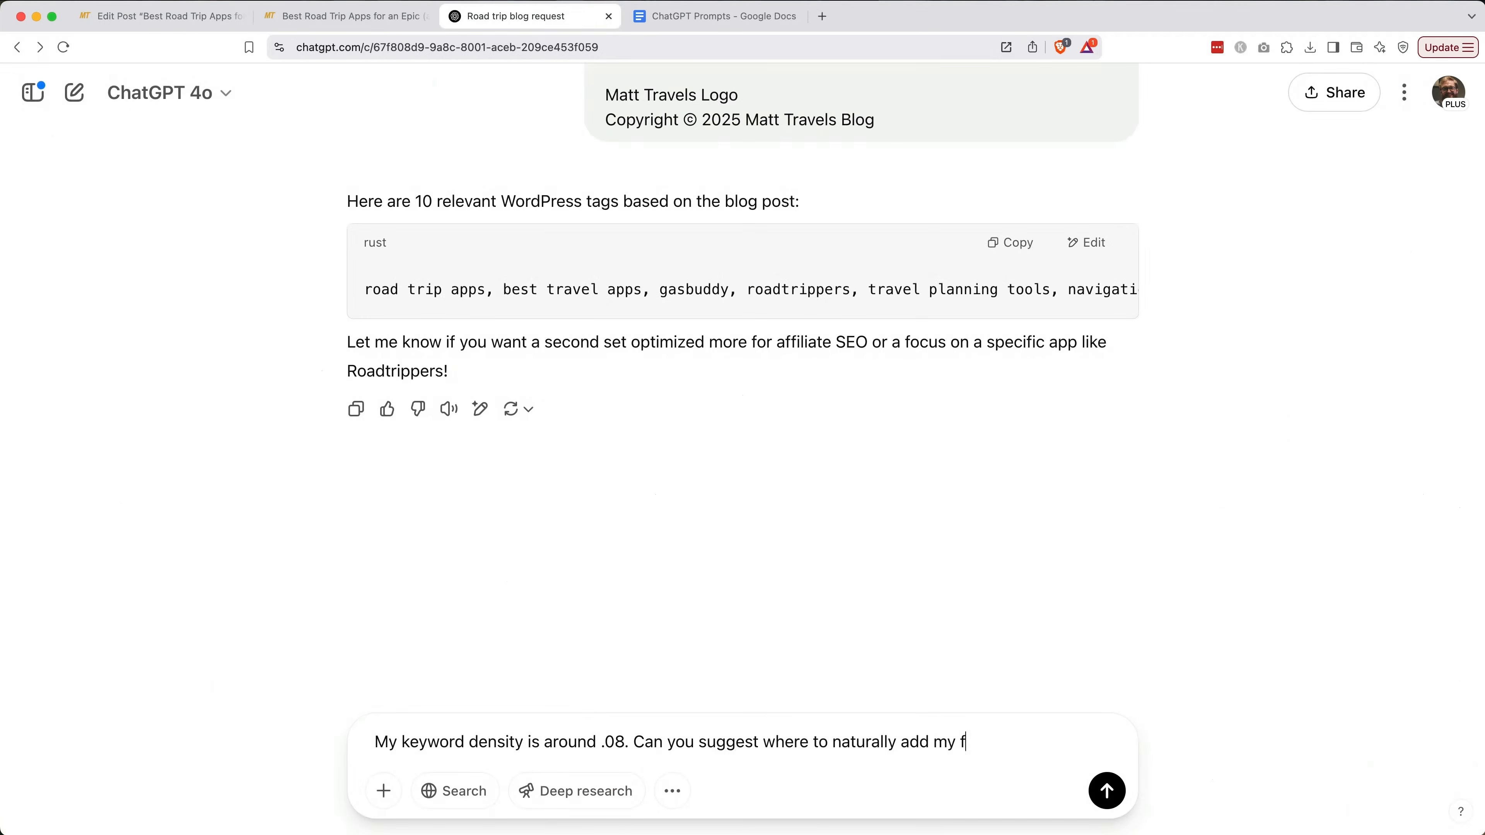
type("?")
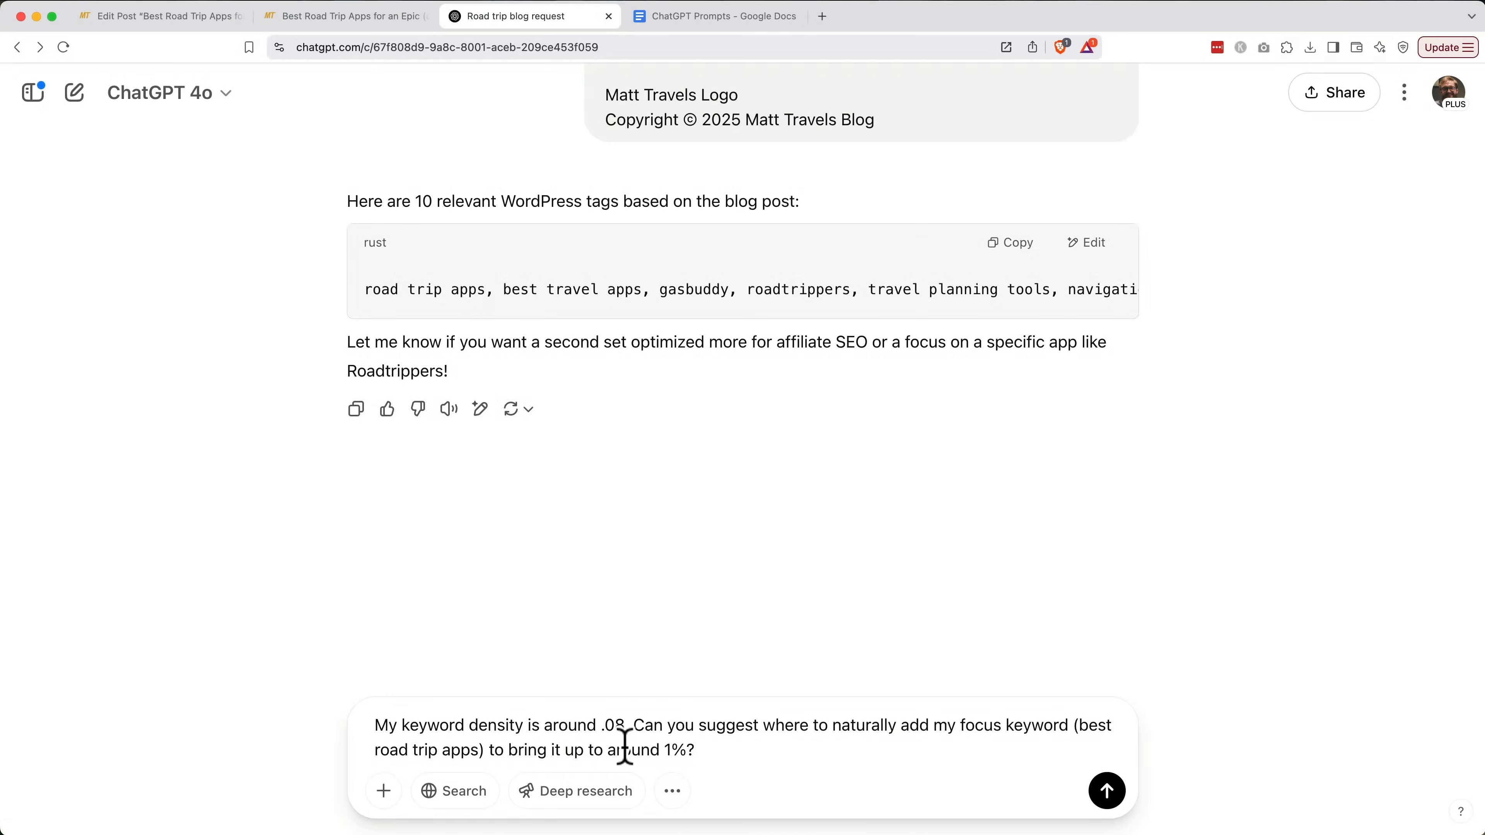
left_click(1110, 795)
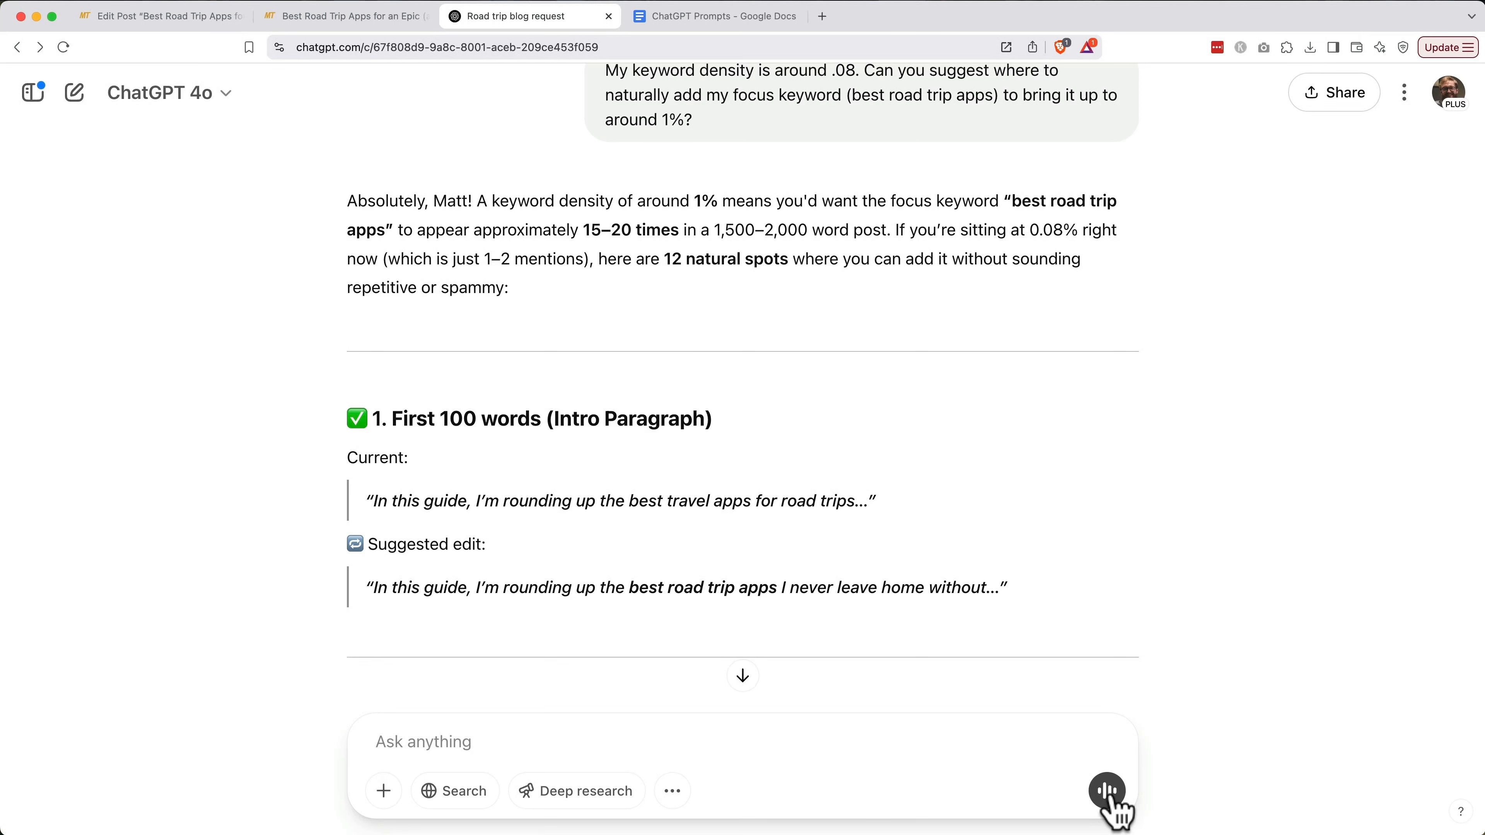
scroll(1195, 567, "down", 4)
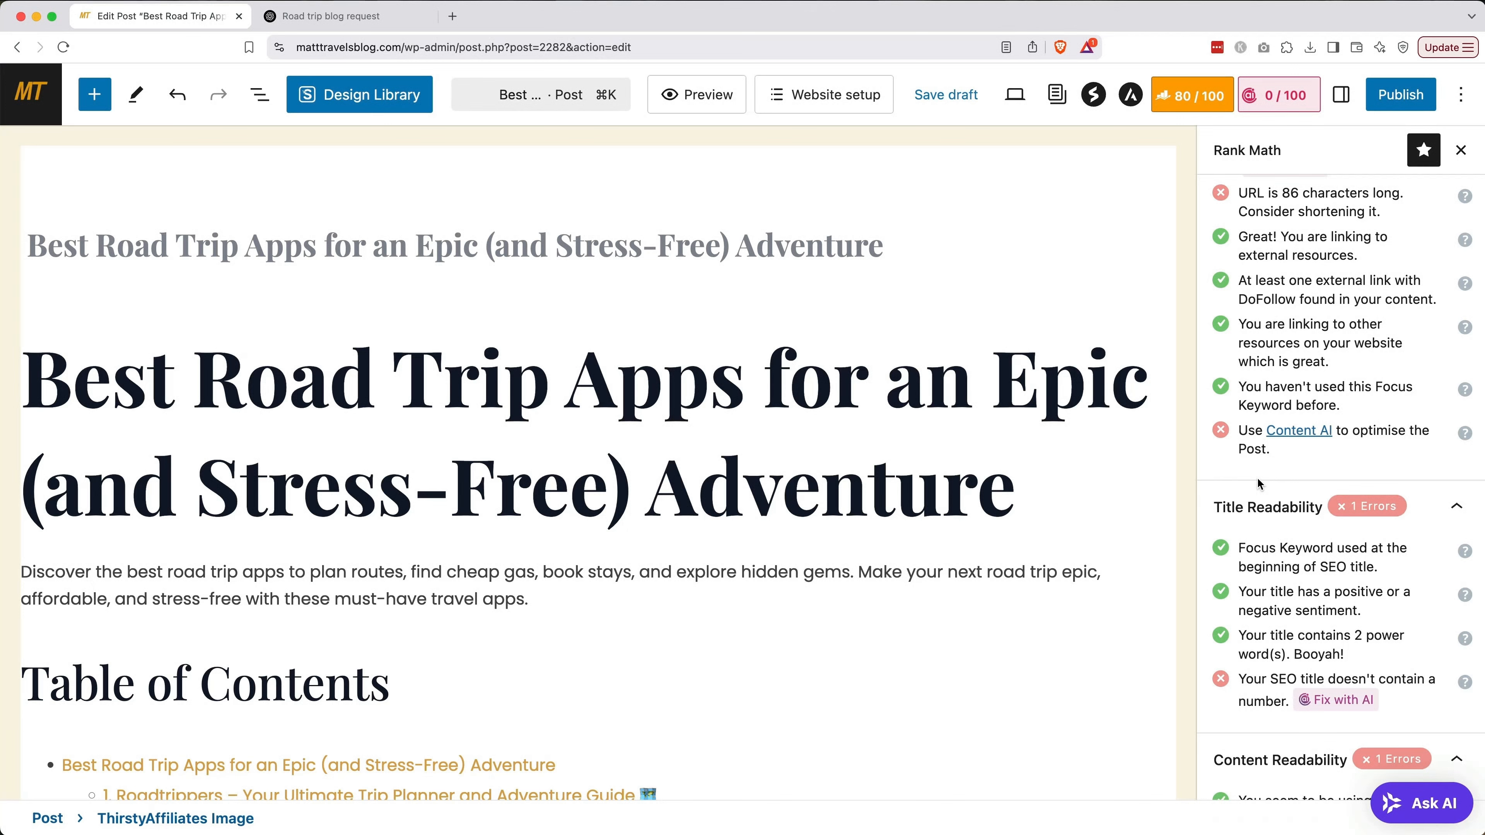
Trim the permalink slug in the Rank Math snippet editor to just best-road-trip-apps
scroll(1256, 477, "up", 10)
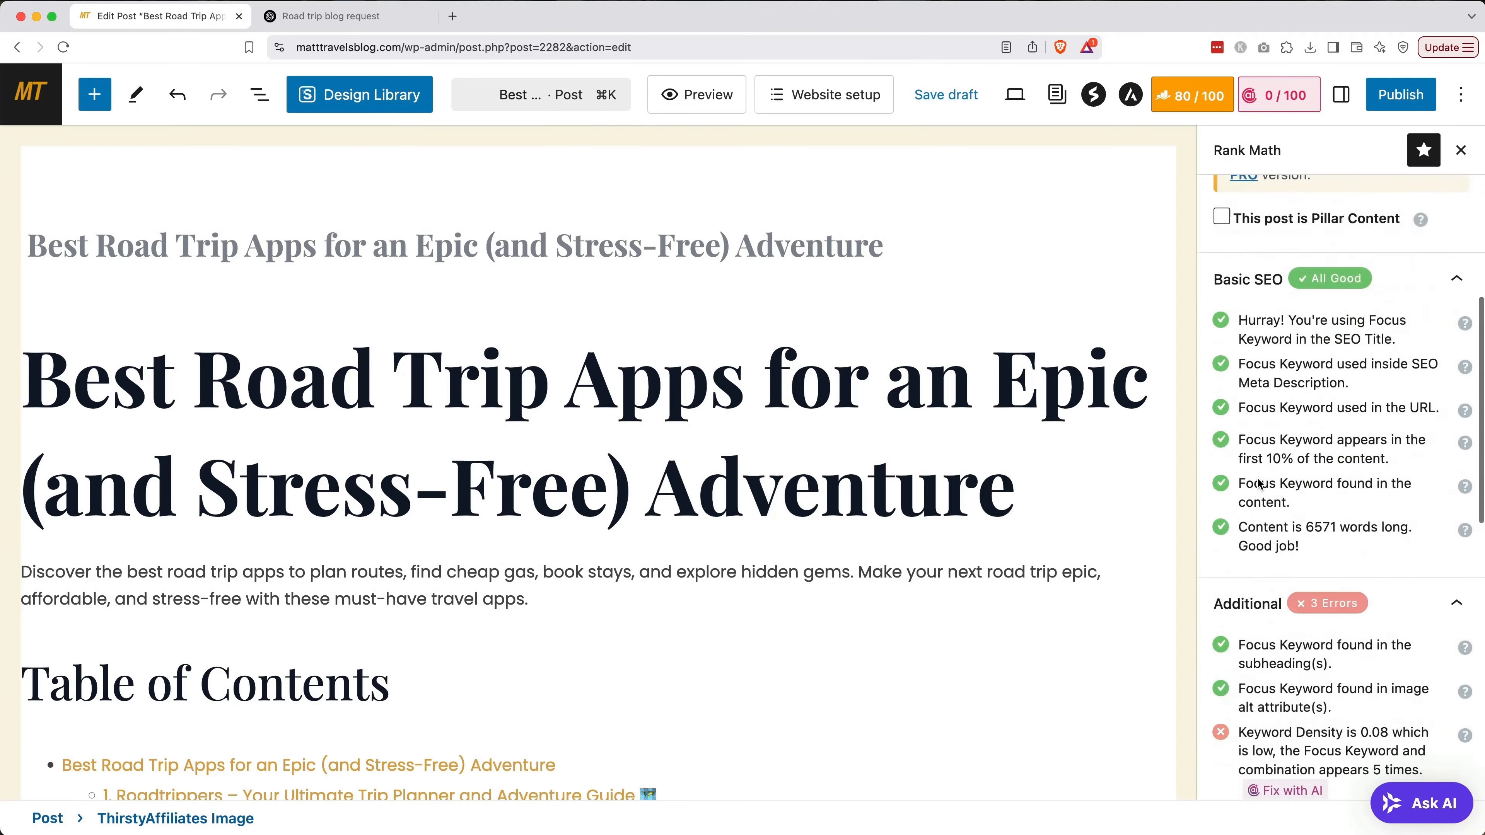
left_click(1263, 446)
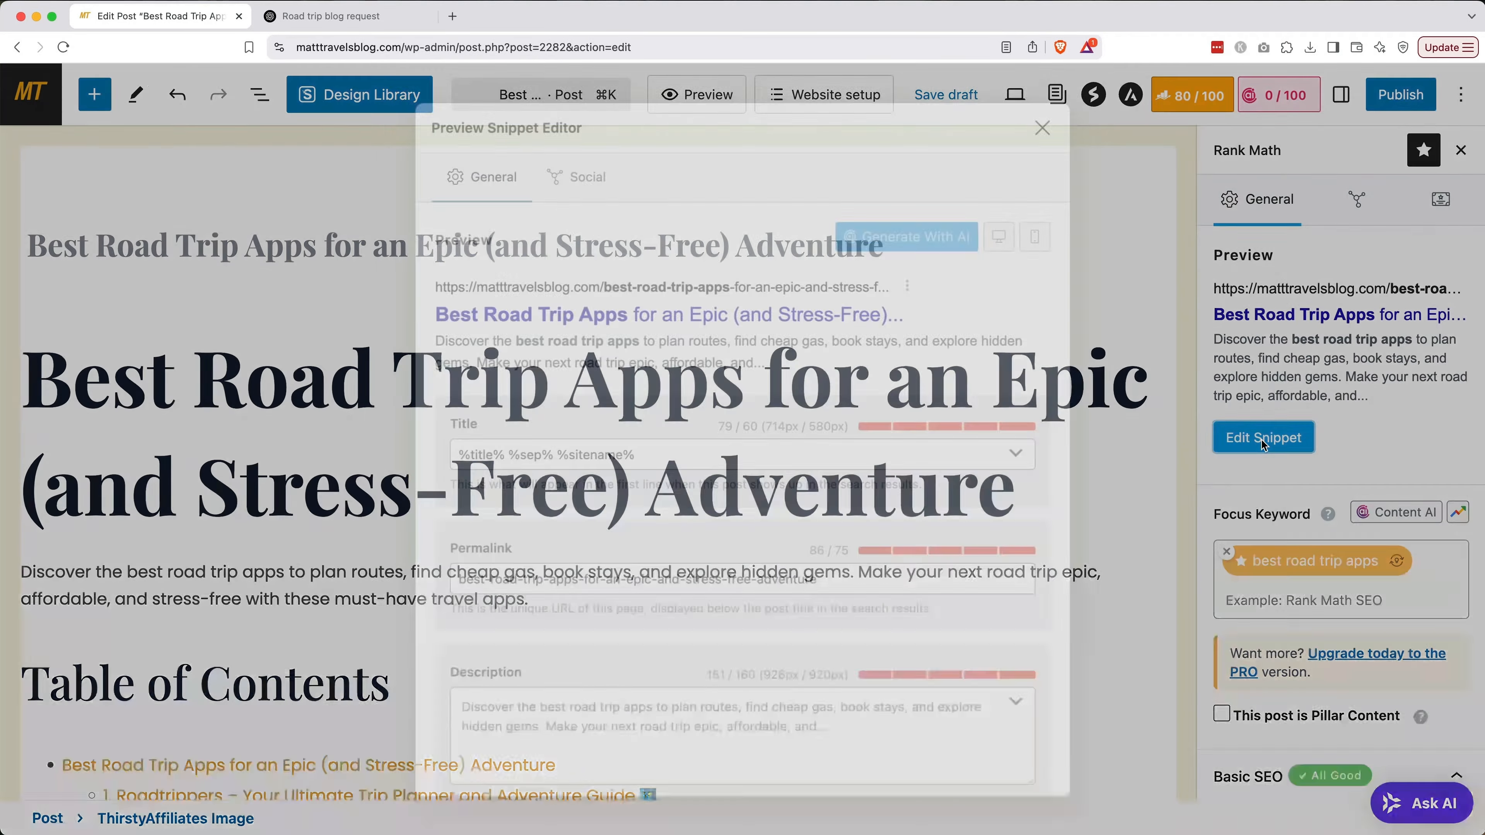
left_click(862, 591)
left_click_drag(862, 591, 572, 585)
key("BackSpace")
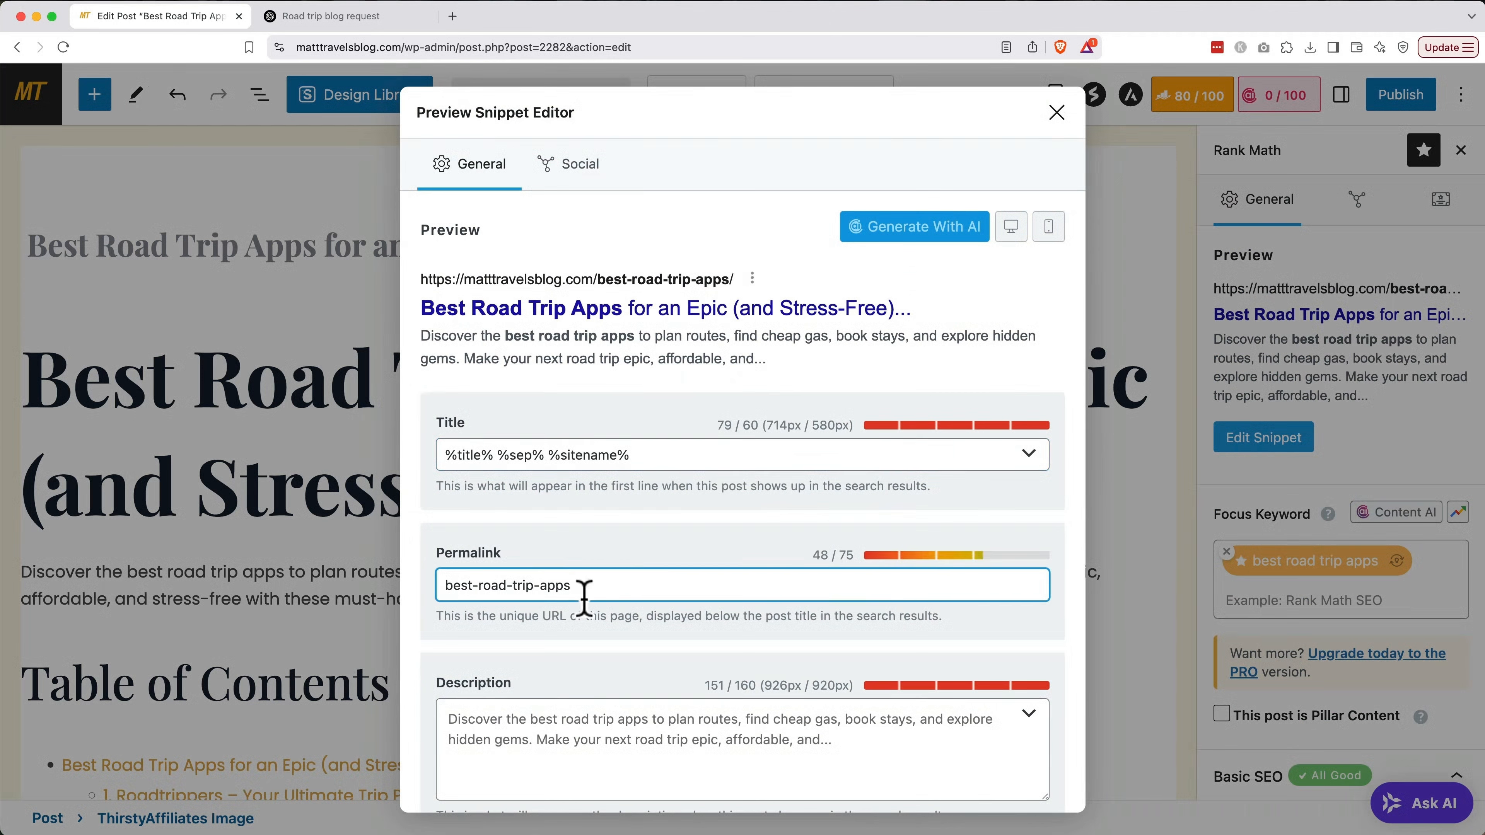
left_click(1058, 112)
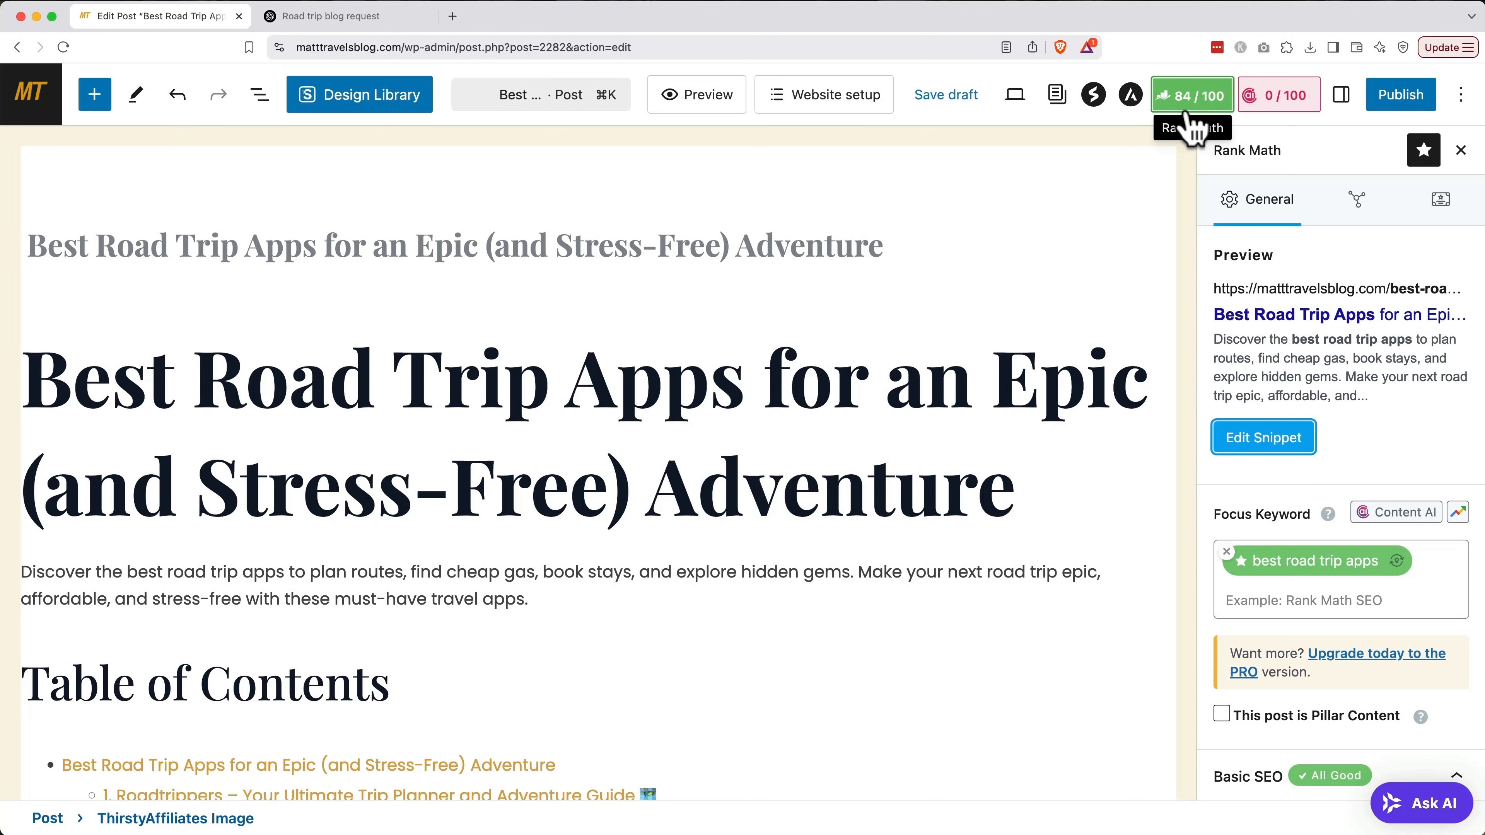
Publish the Best Road Trip Apps post immediately and view it on the live site
left_click(1399, 100)
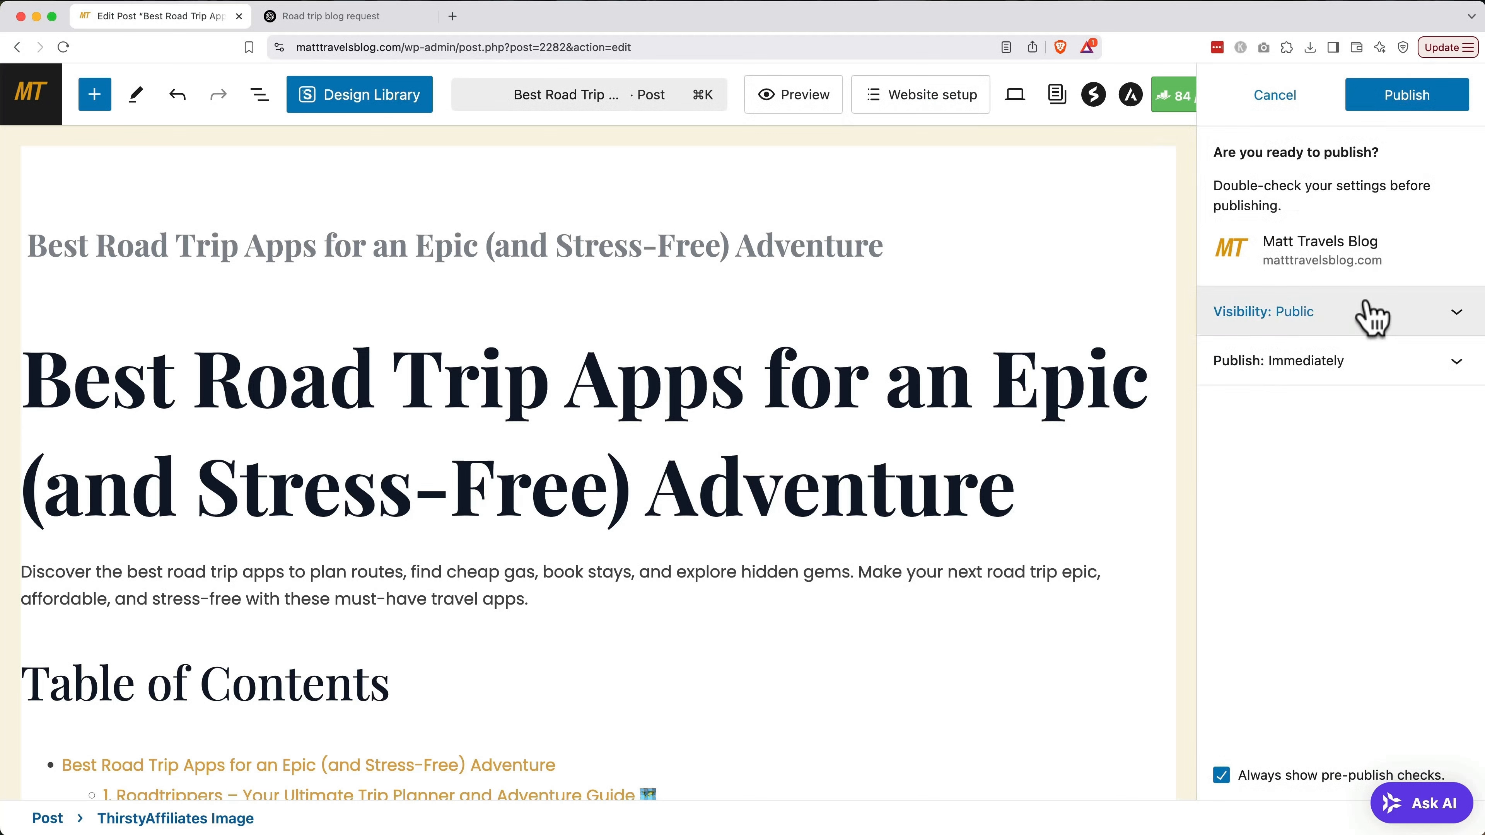
left_click(1365, 361)
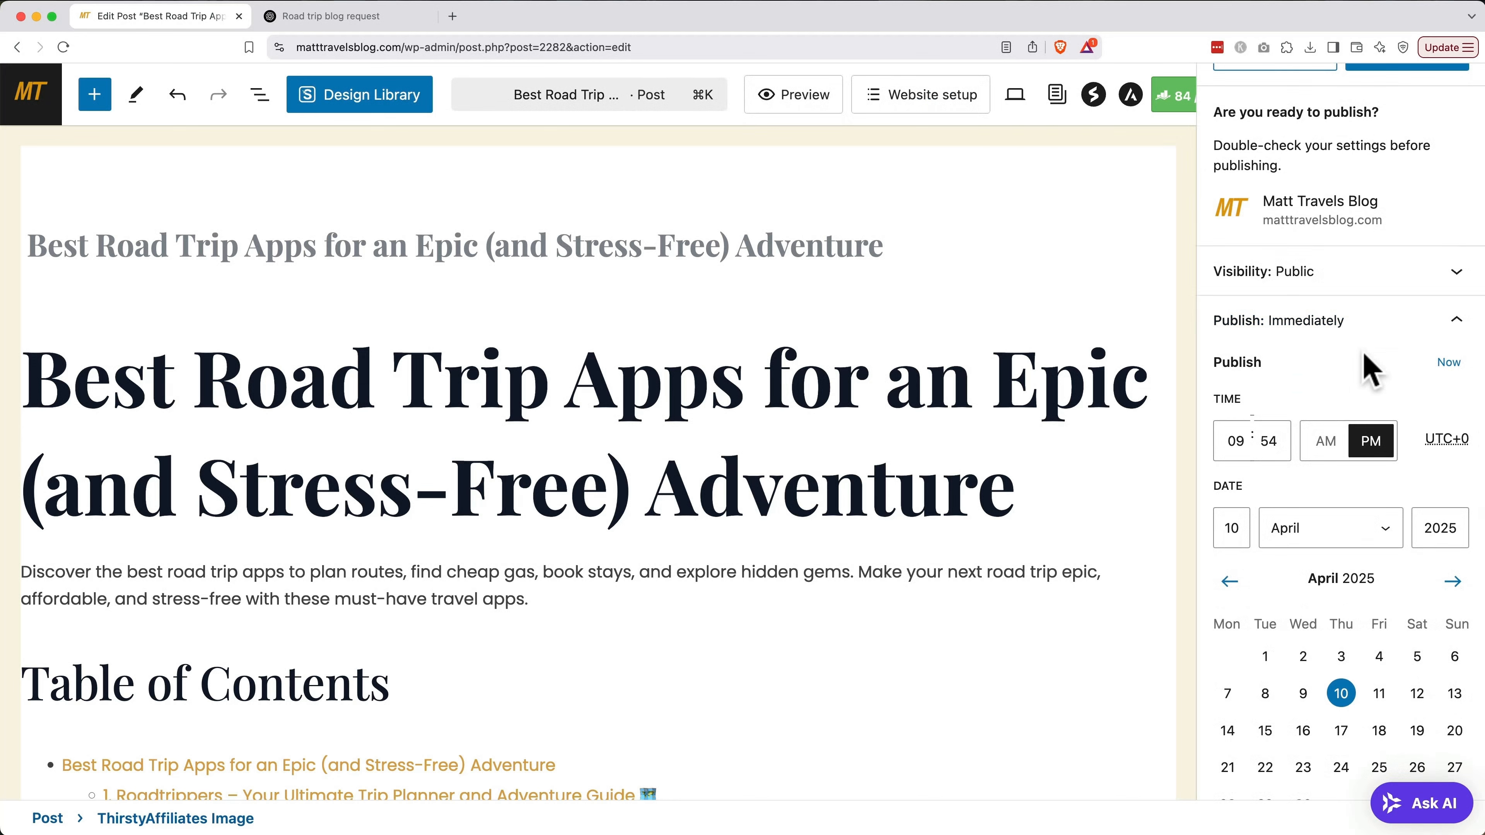
scroll(1366, 365, "up", 2)
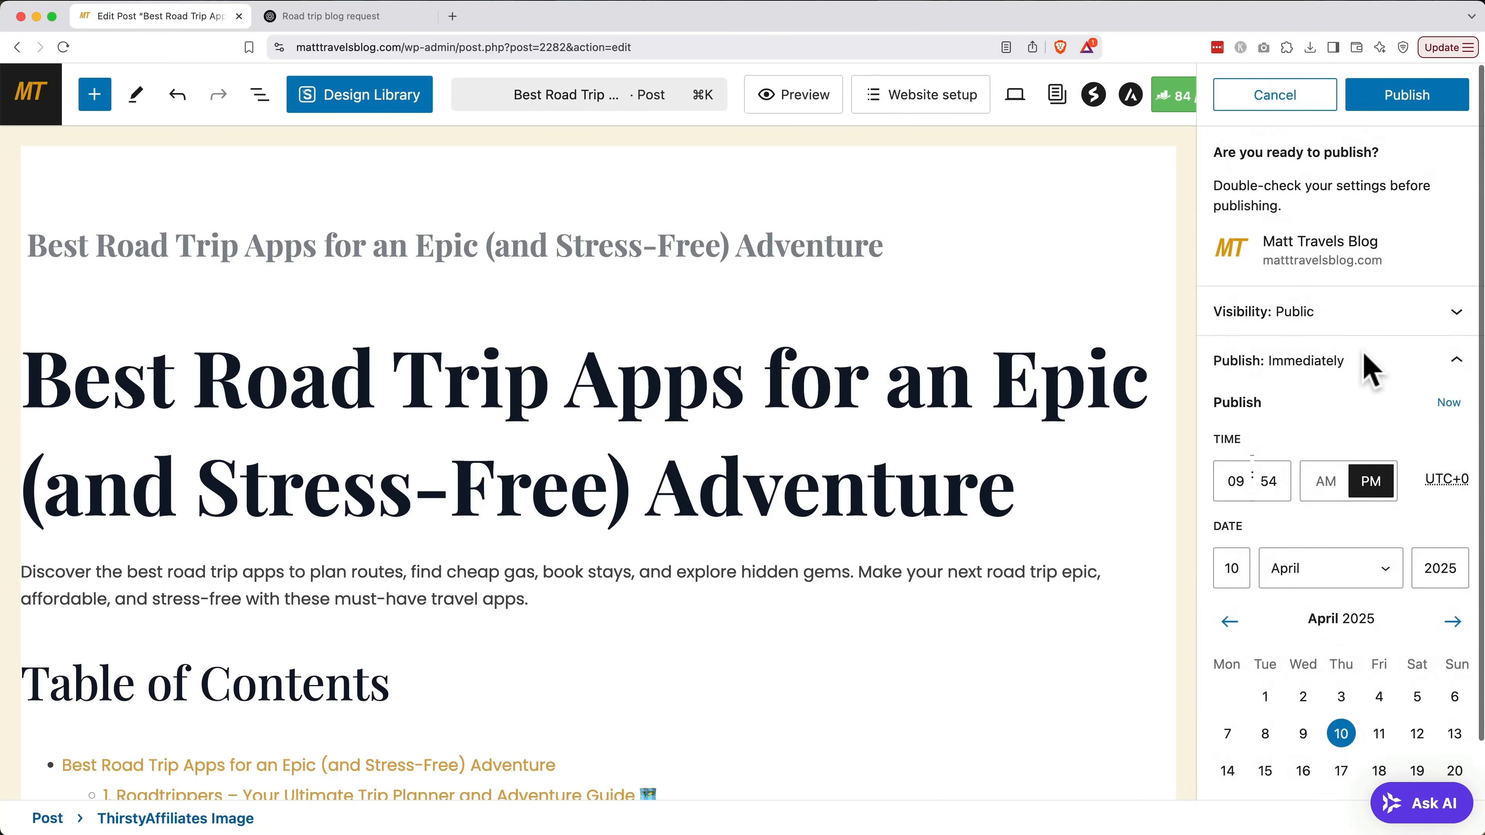
left_click(1410, 104)
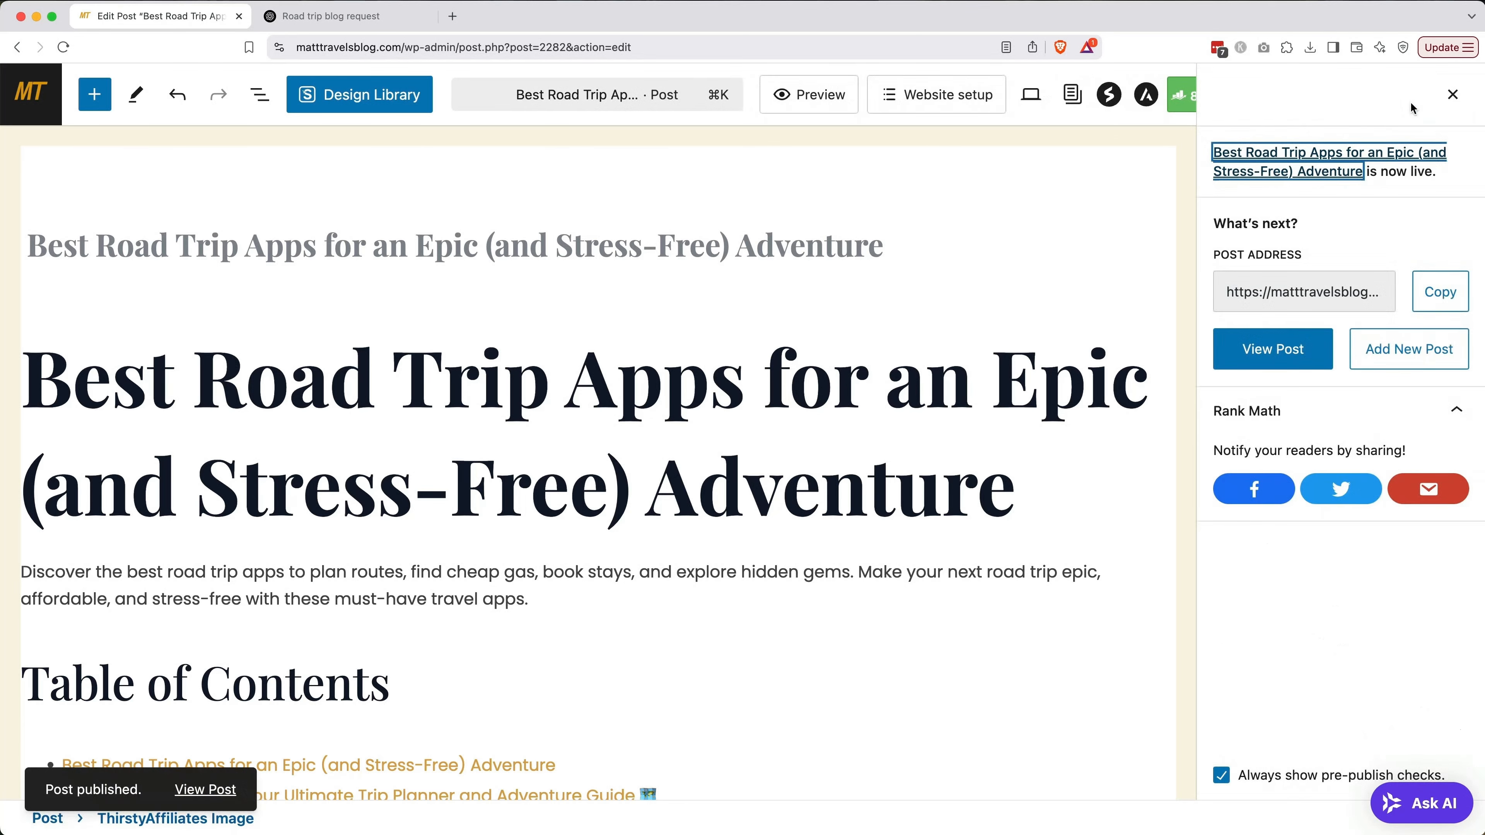
left_click(1301, 353)
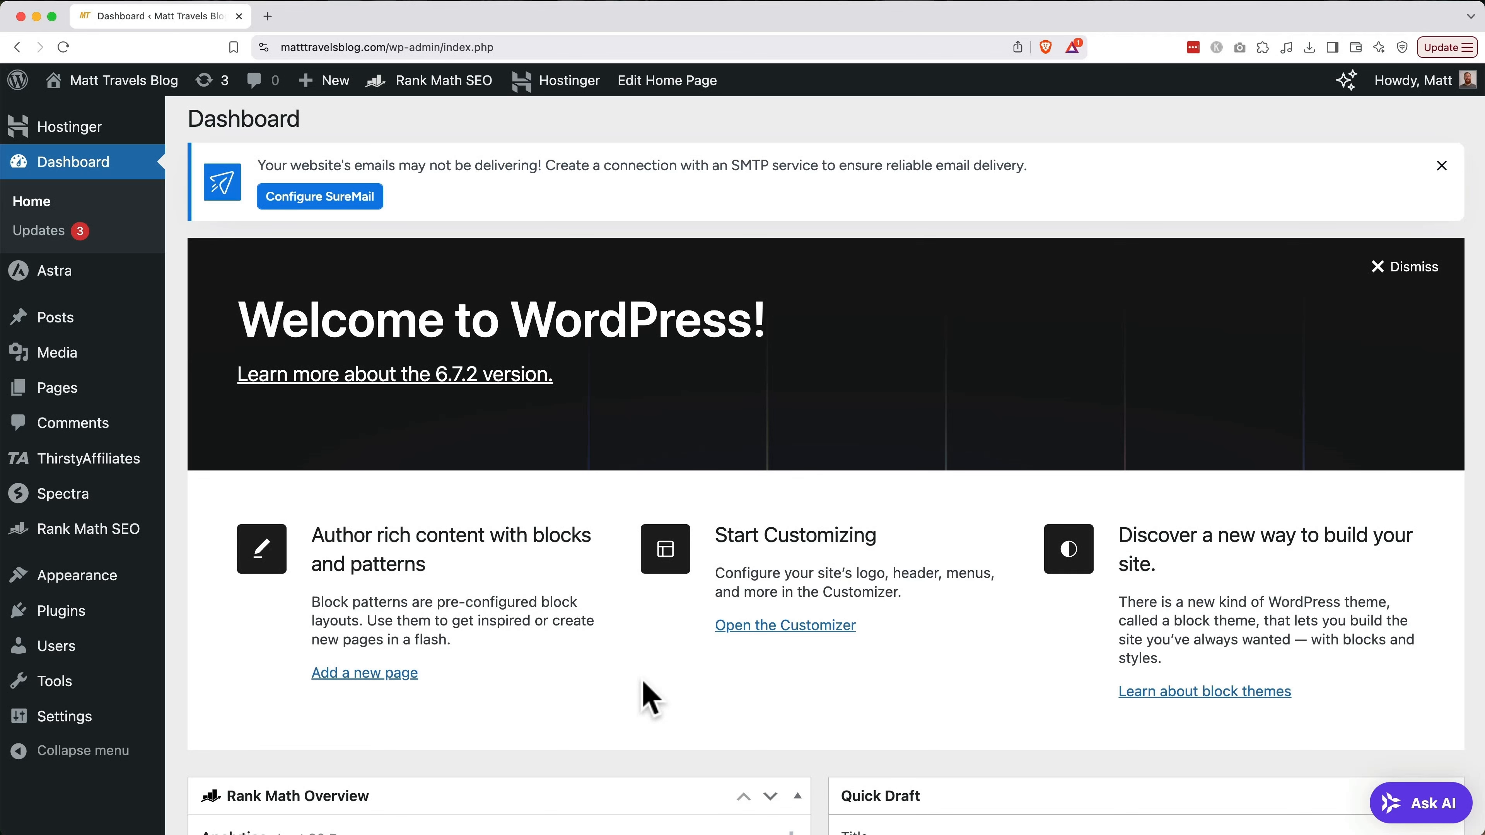
Activate the LiteSpeed Cache plugin from the Installed Plugins list
left_click(88, 614)
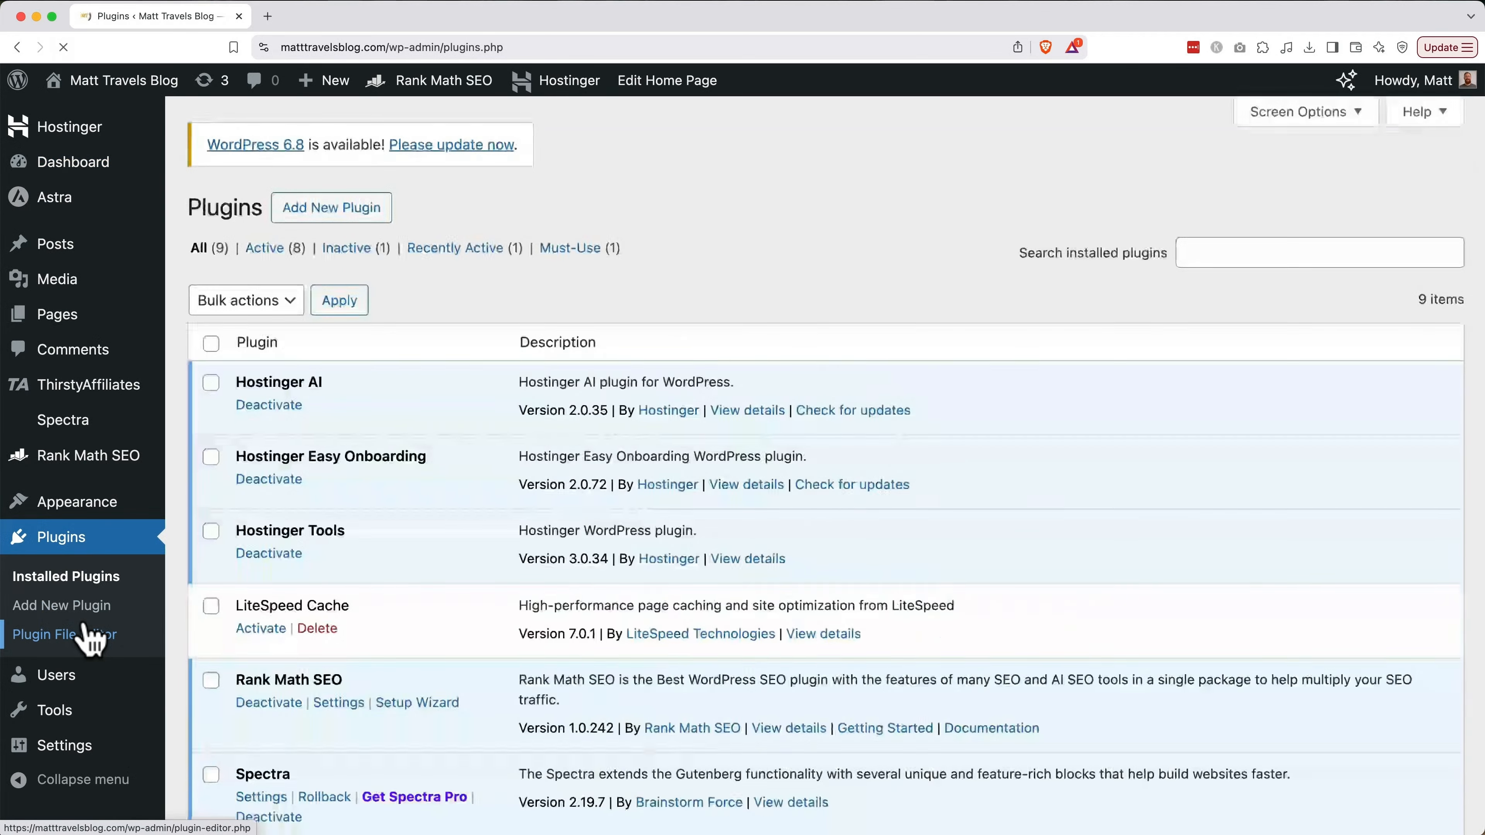
scroll(426, 667, "down", 3)
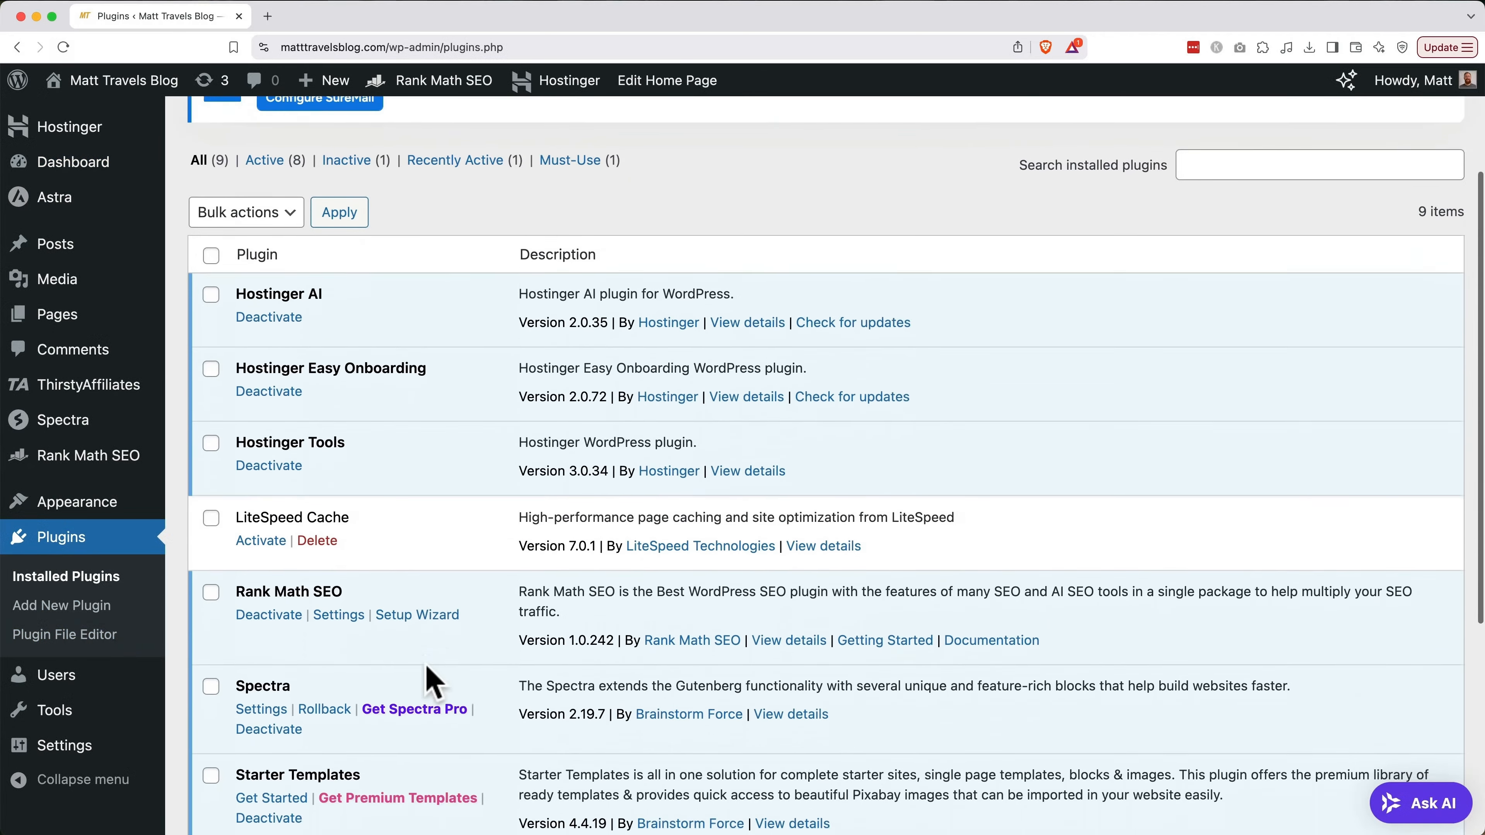
left_click(269, 538)
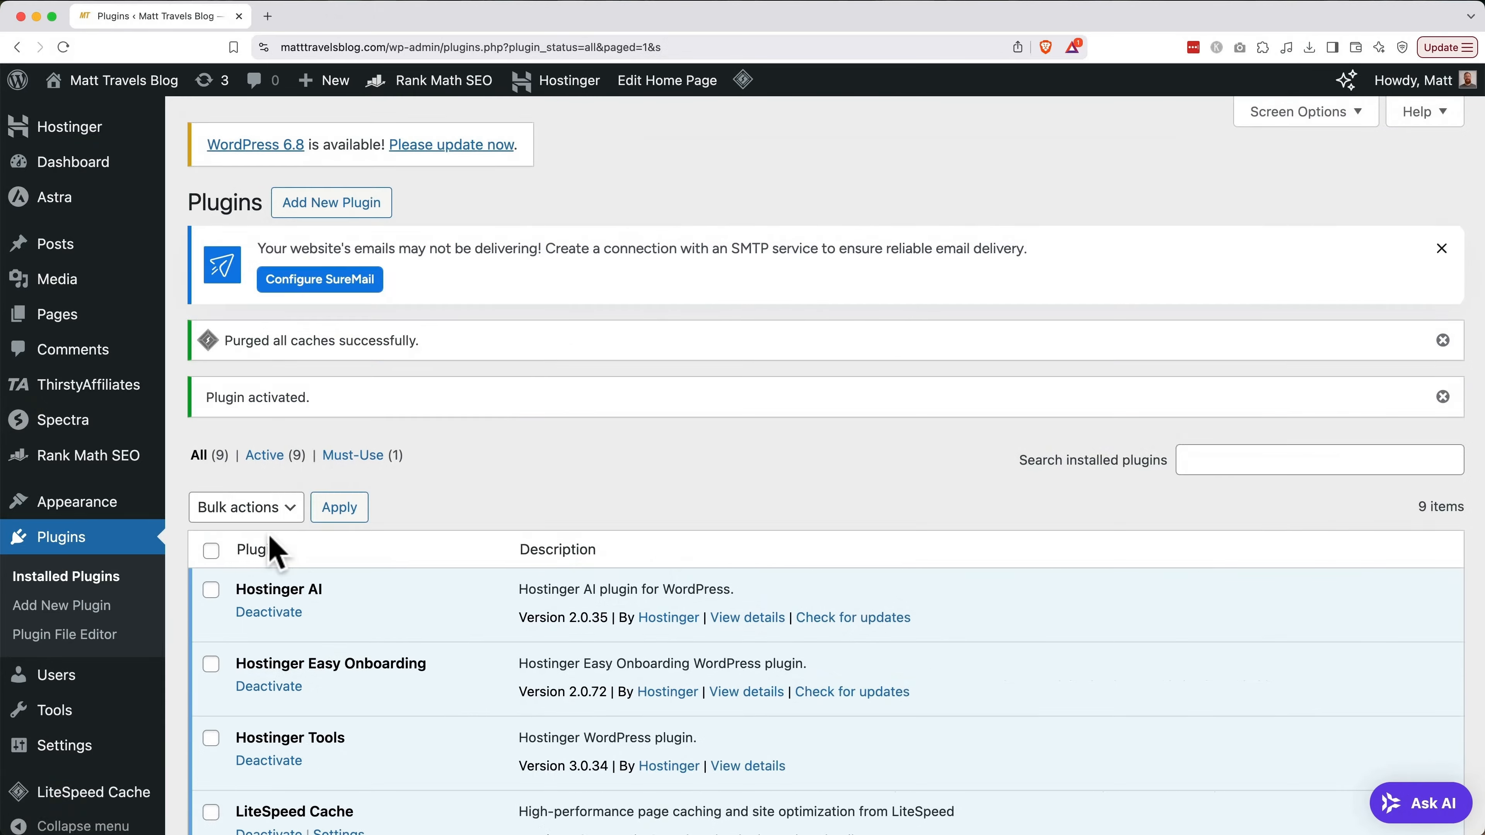